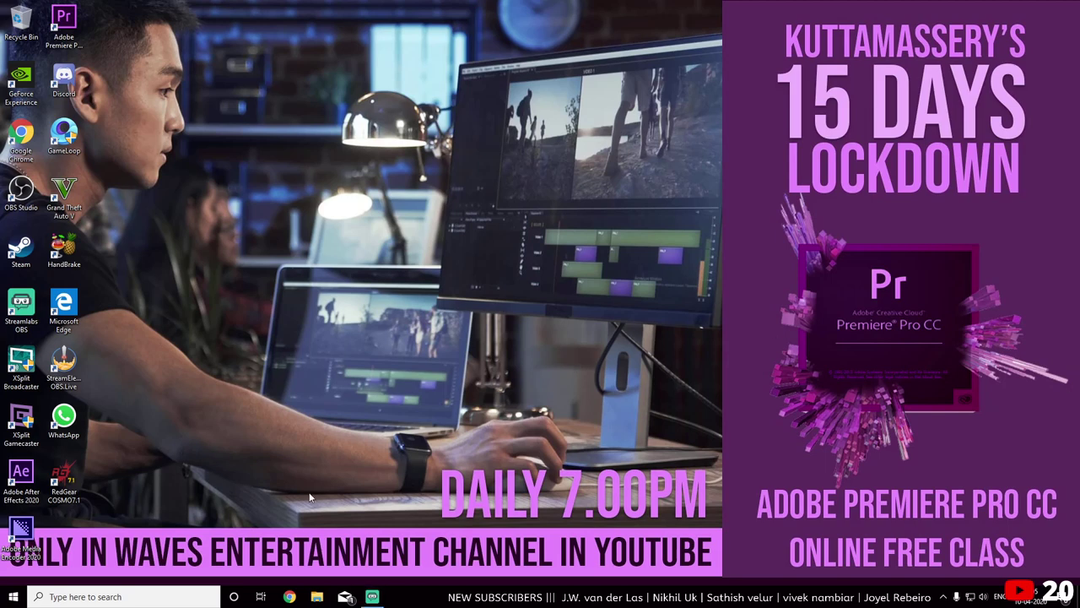
# Launch Premiere Pro 2020 from the Start menu and open its Home screen
pyautogui.press('super')
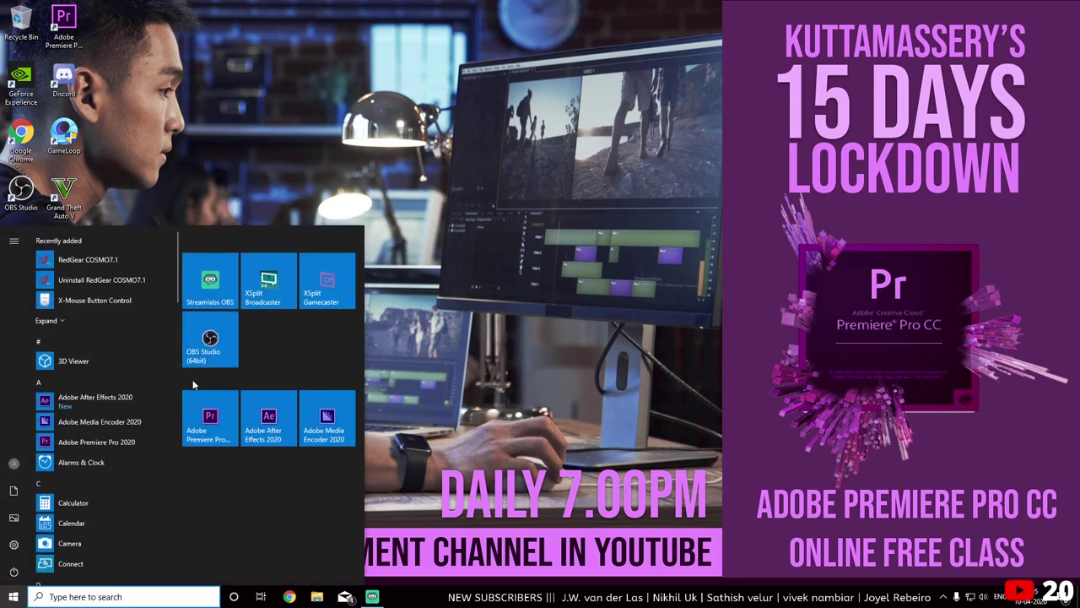
pyautogui.click(236, 411)
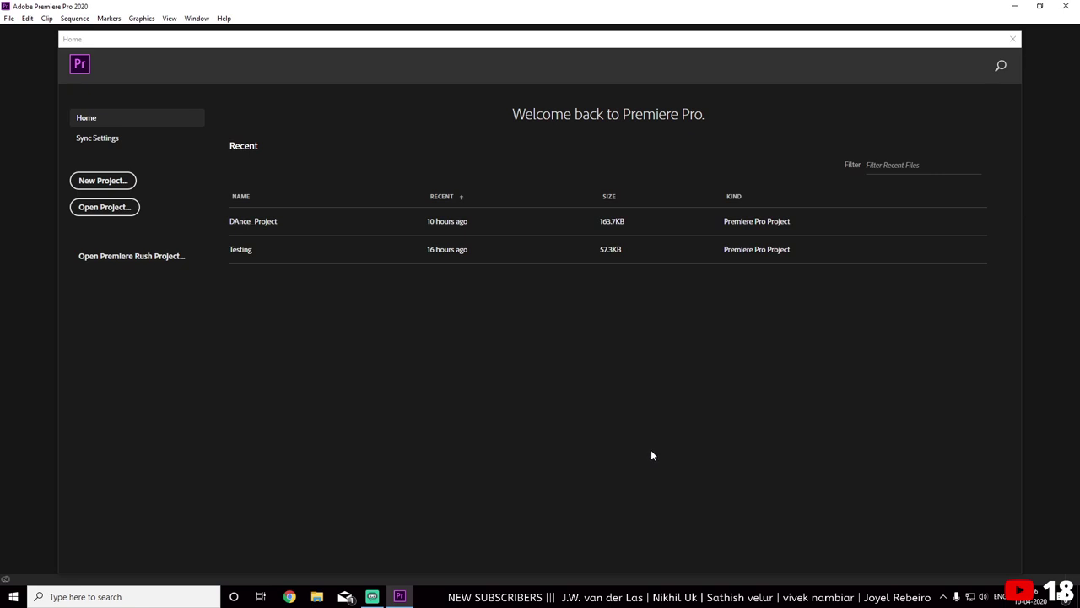
pyautogui.click(372, 597)
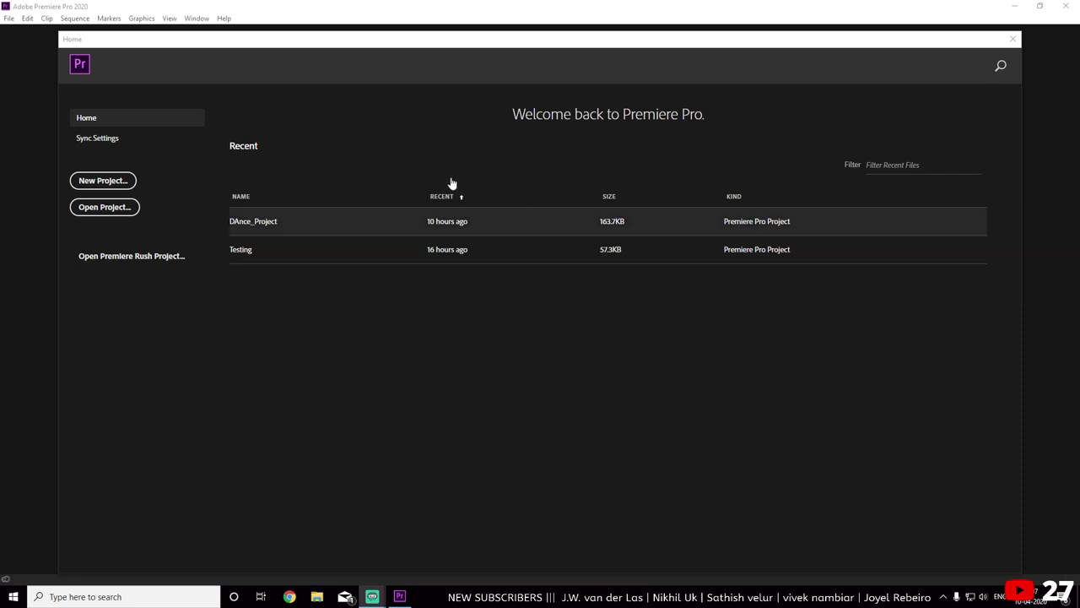
# Start a new project located in the Documents > Training_Projects folder
pyautogui.click(91, 180)
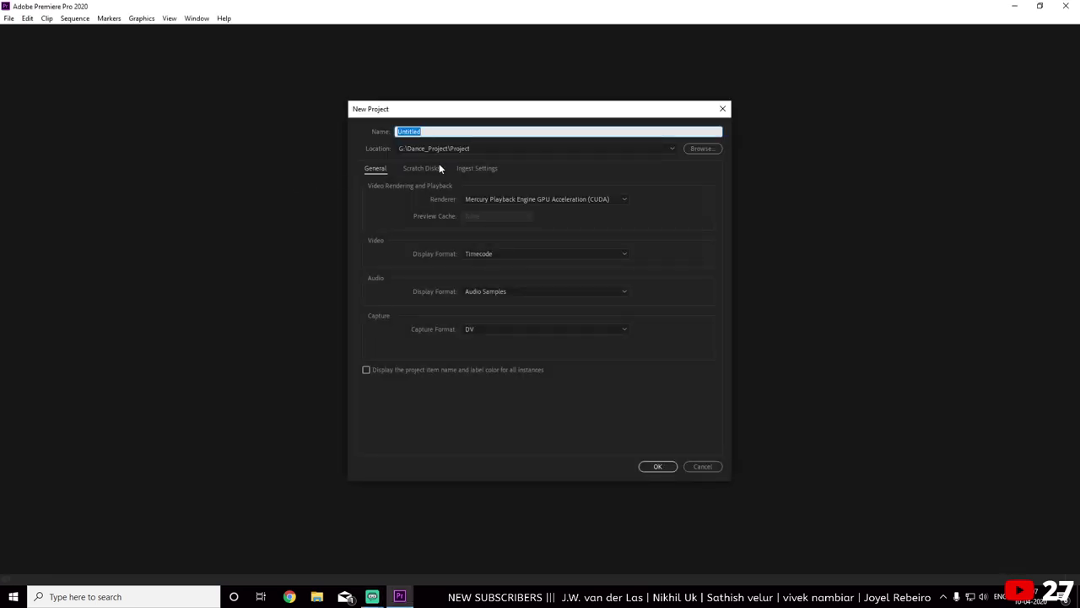
pyautogui.click(684, 154)
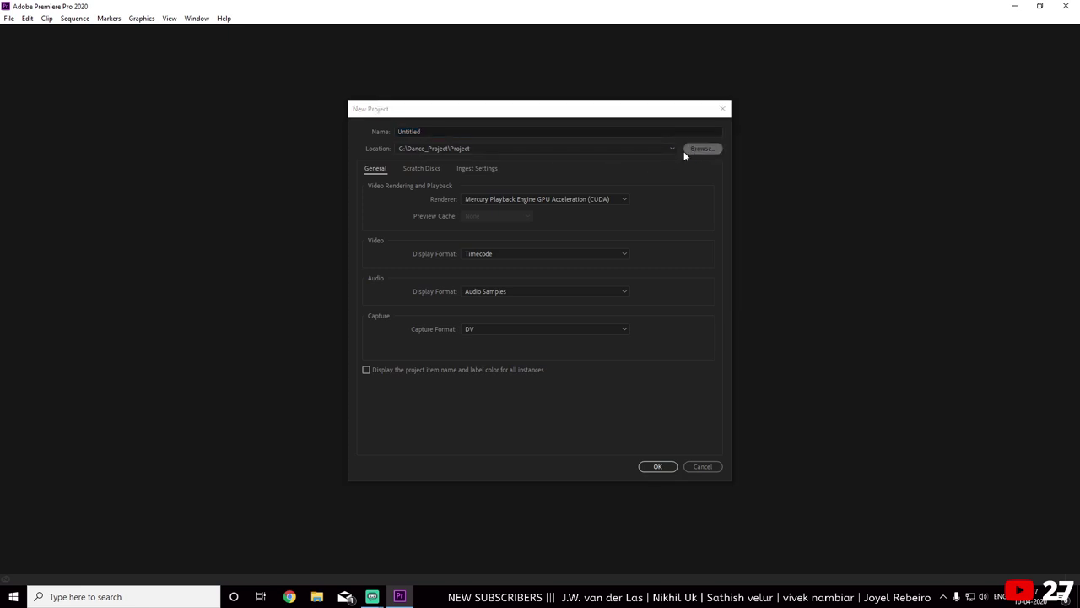
pyautogui.click(389, 314)
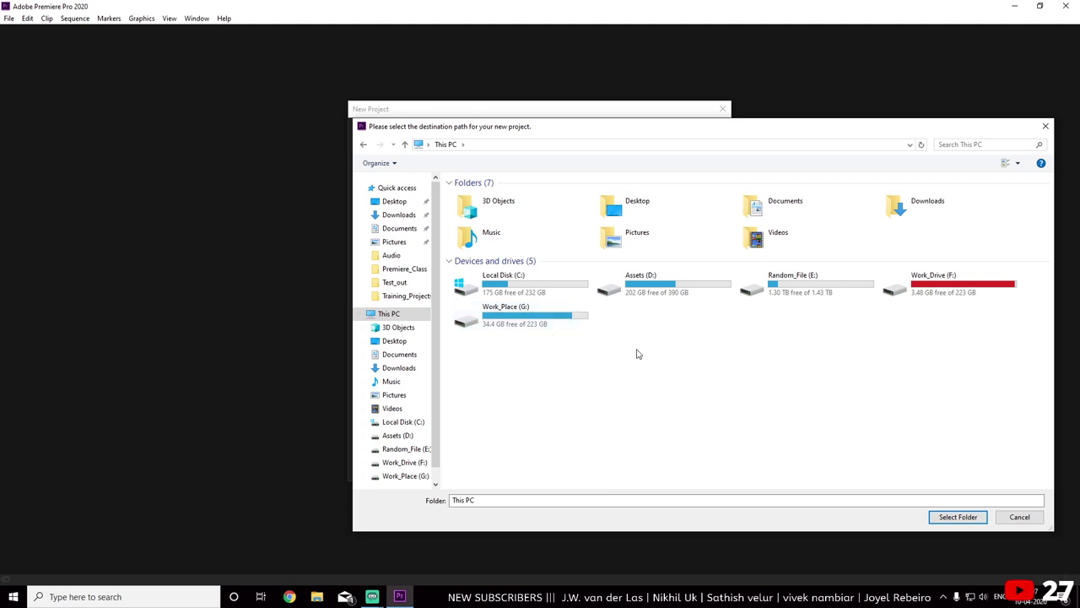
pyautogui.click(783, 282)
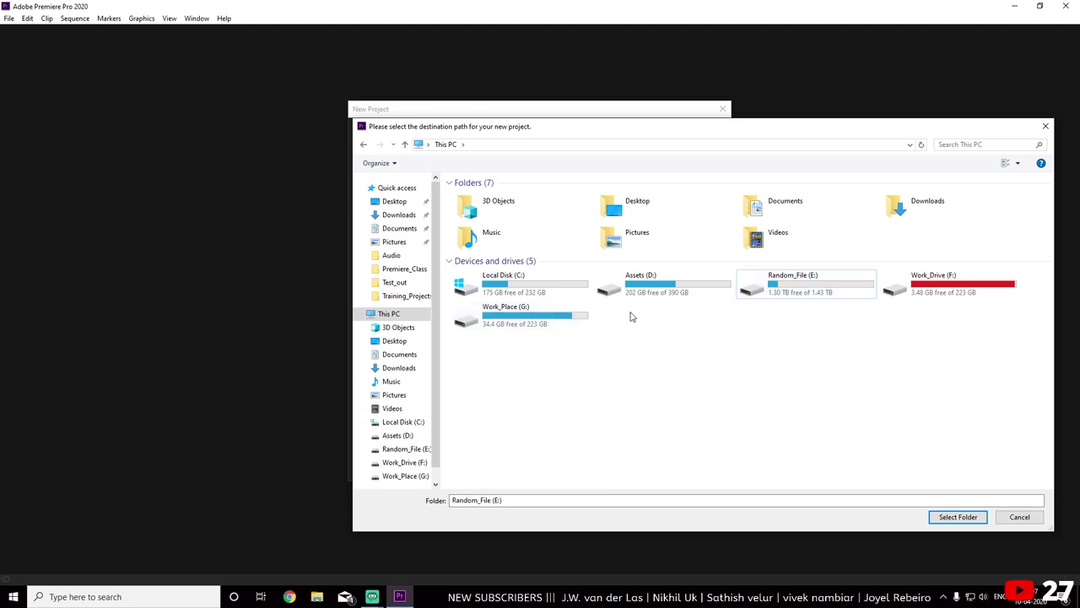
pyautogui.doubleClick(771, 211)
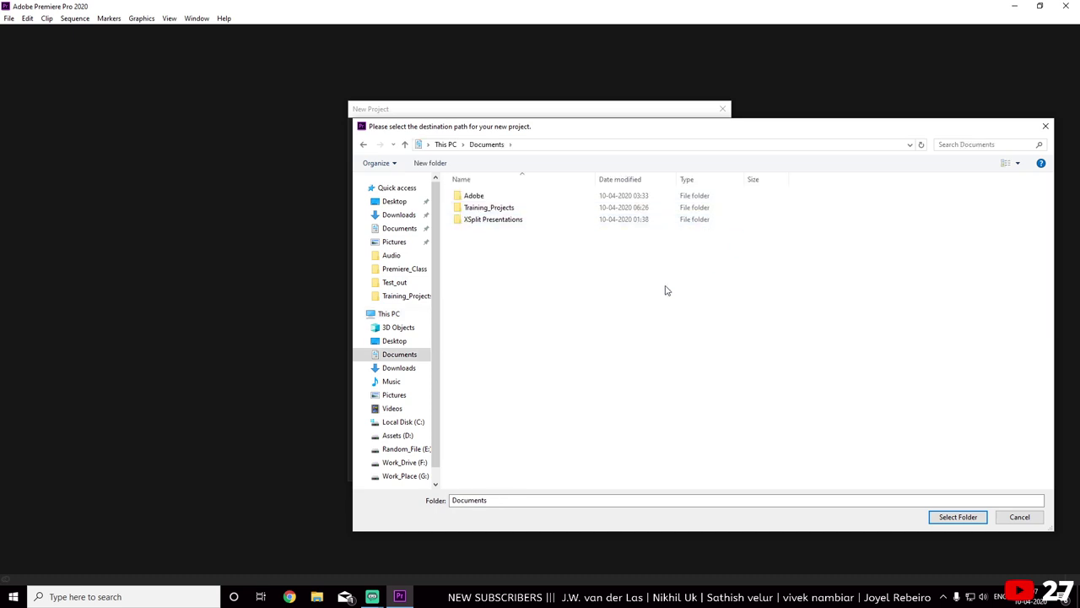
pyautogui.doubleClick(516, 208)
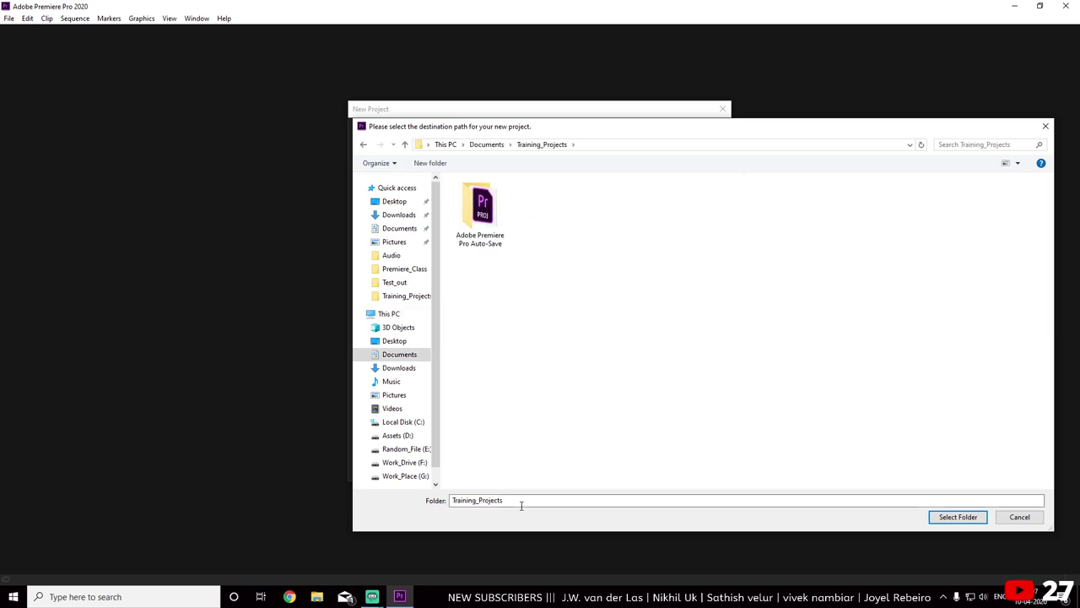
pyautogui.click(958, 516)
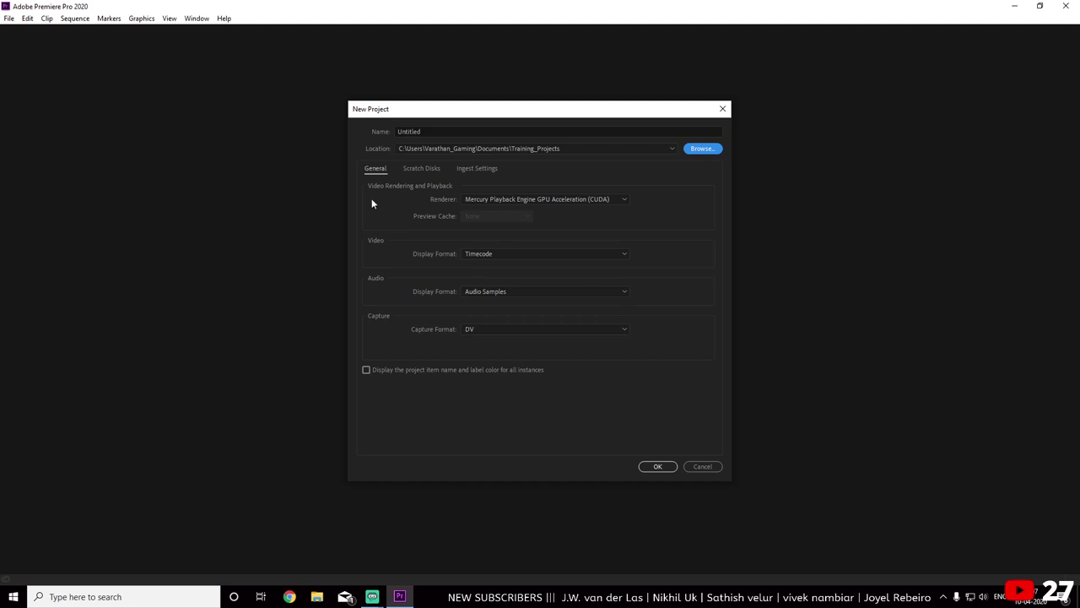
# Name the project Training_Project, keep the CUDA GPU renderer, and create it
pyautogui.click(440, 131)
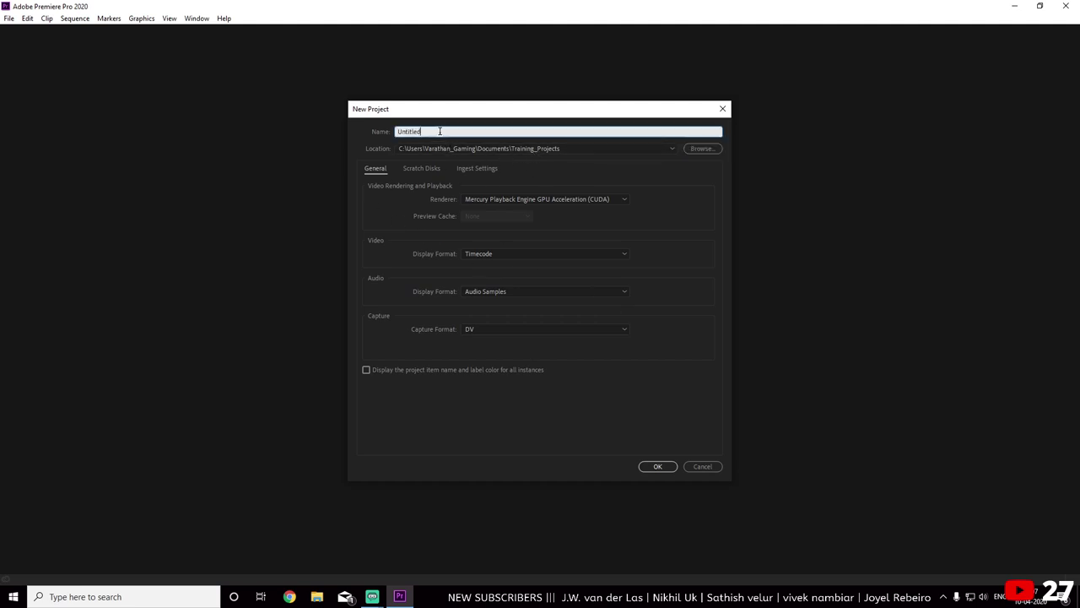
pyautogui.write('Train')
pyautogui.write('i')
pyautogui.write('ng_Pr')
pyautogui.write('oject')
pyautogui.click(607, 197)
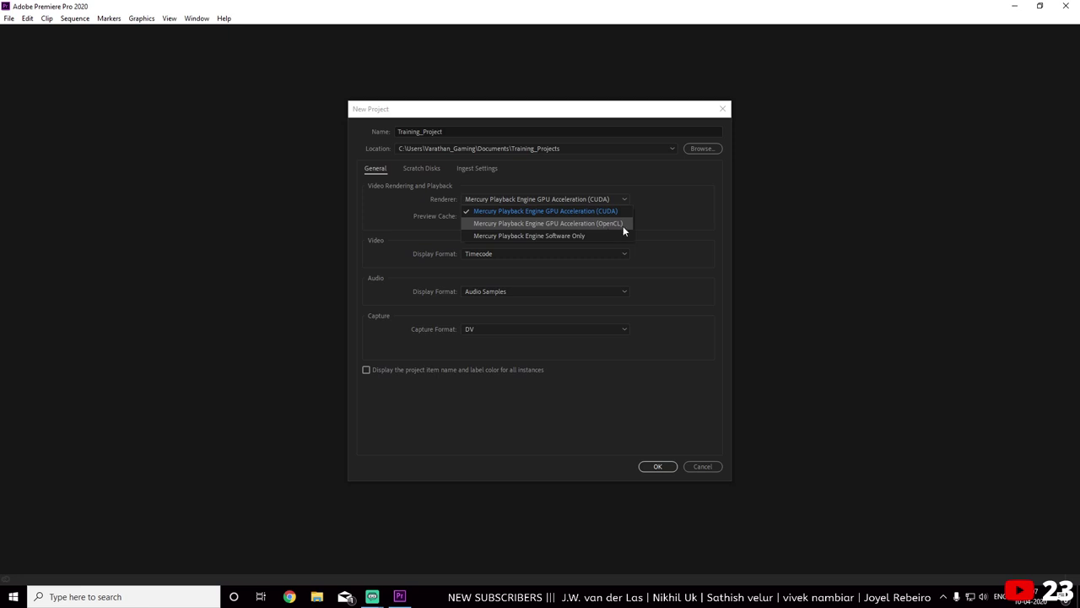
pyautogui.click(656, 209)
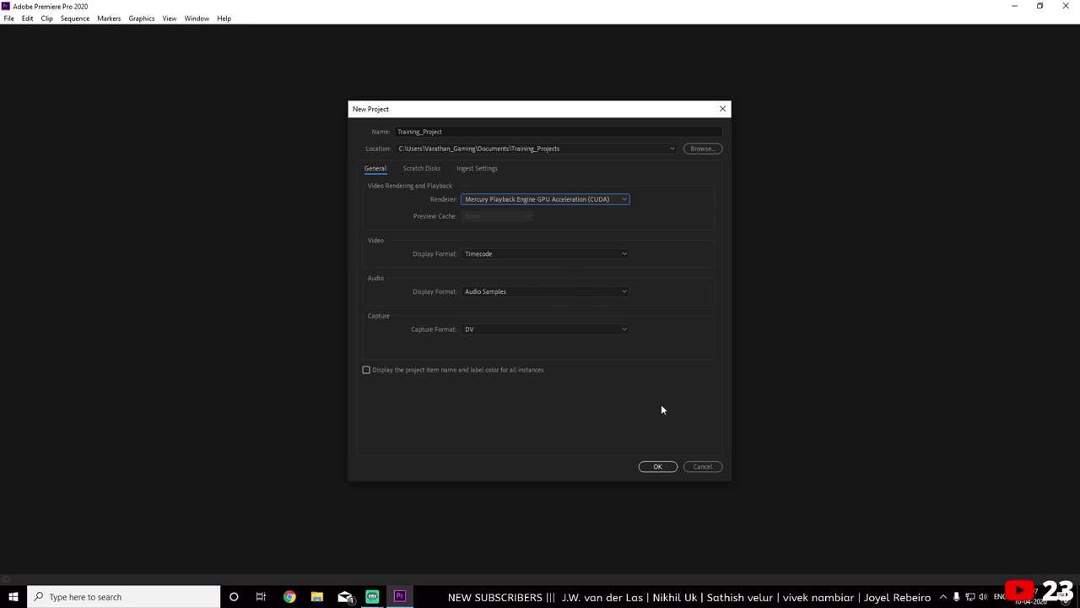
pyautogui.click(603, 204)
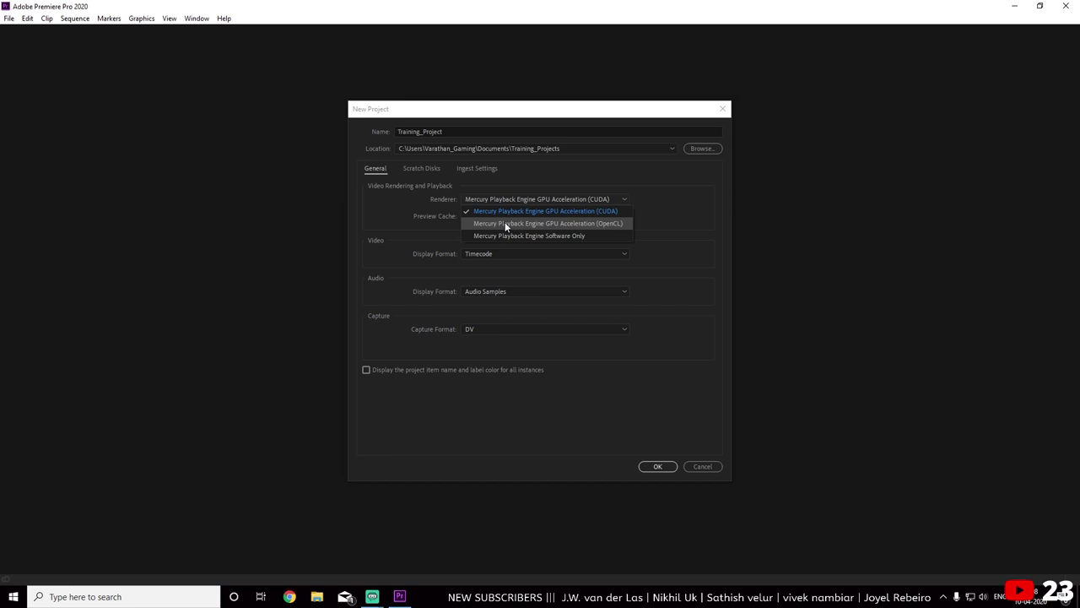
pyautogui.click(603, 211)
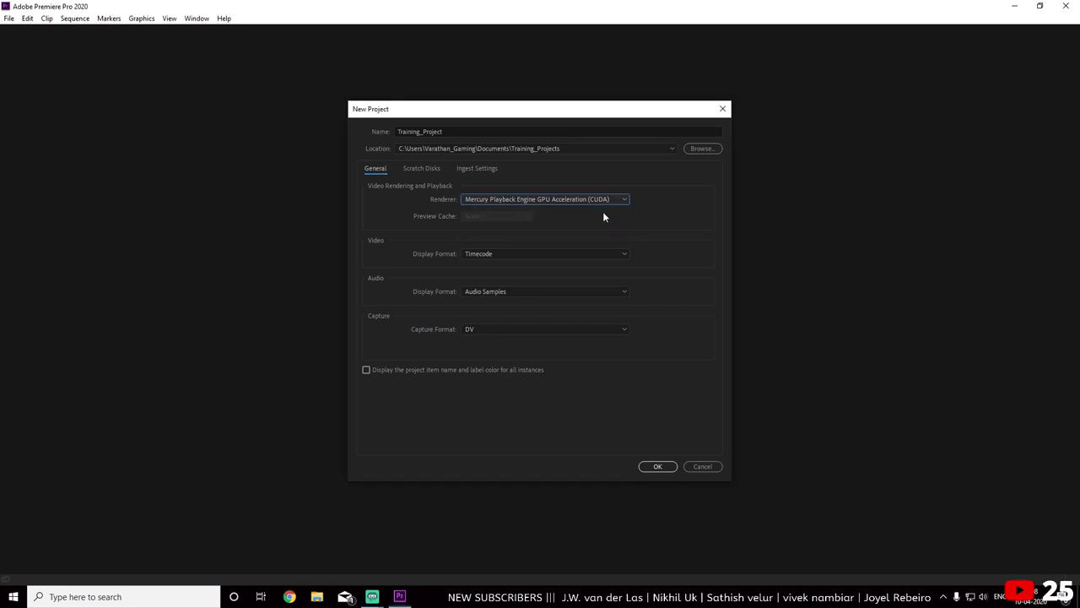
pyautogui.click(657, 466)
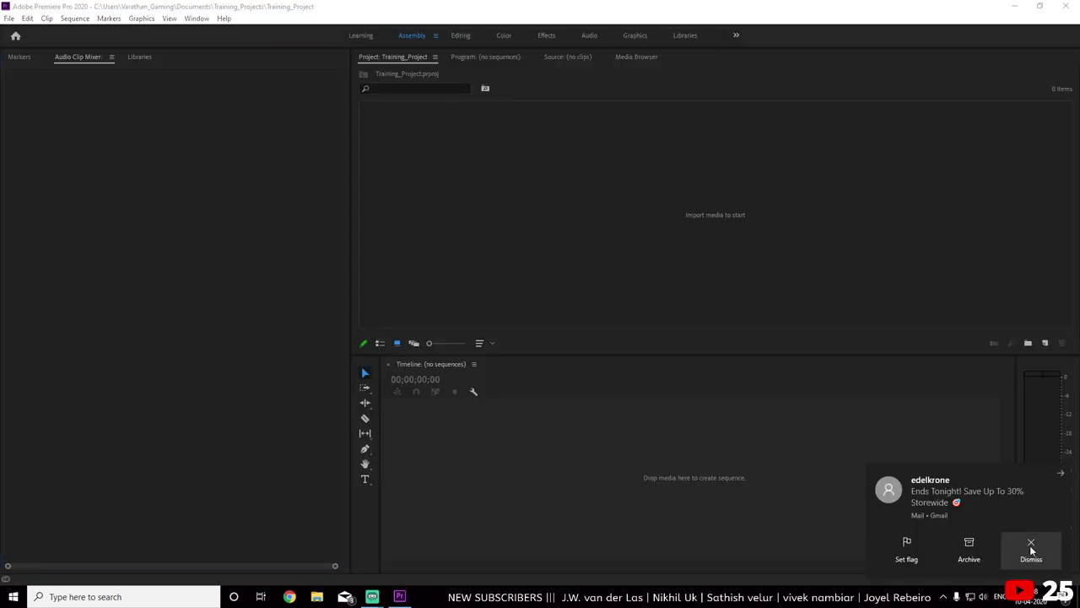
# Dismiss the mail and YouTube notifications covering the Premiere window
pyautogui.click(1031, 548)
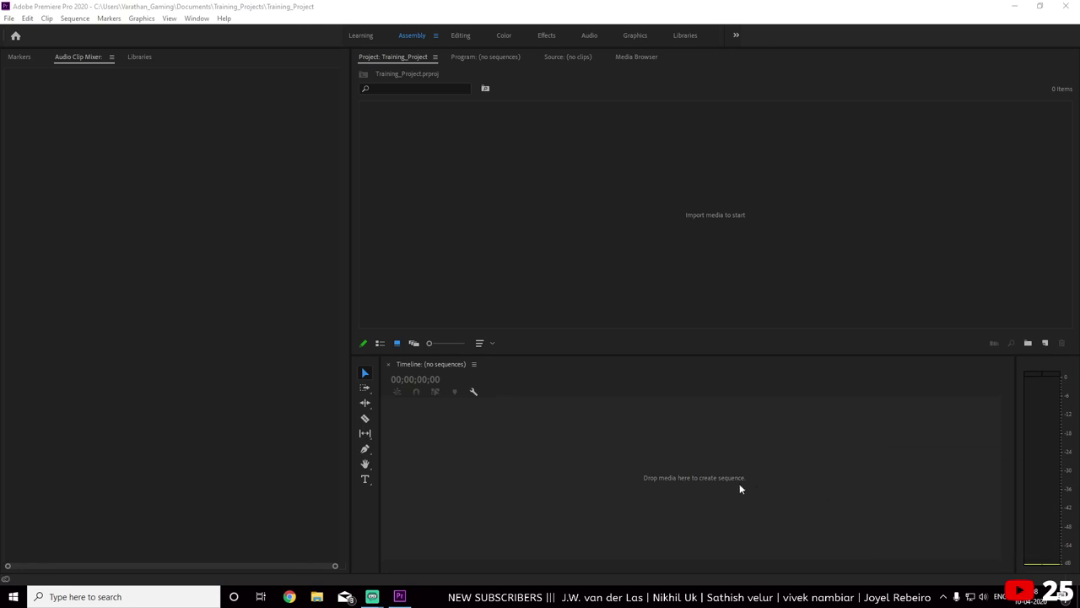
pyautogui.click(490, 297)
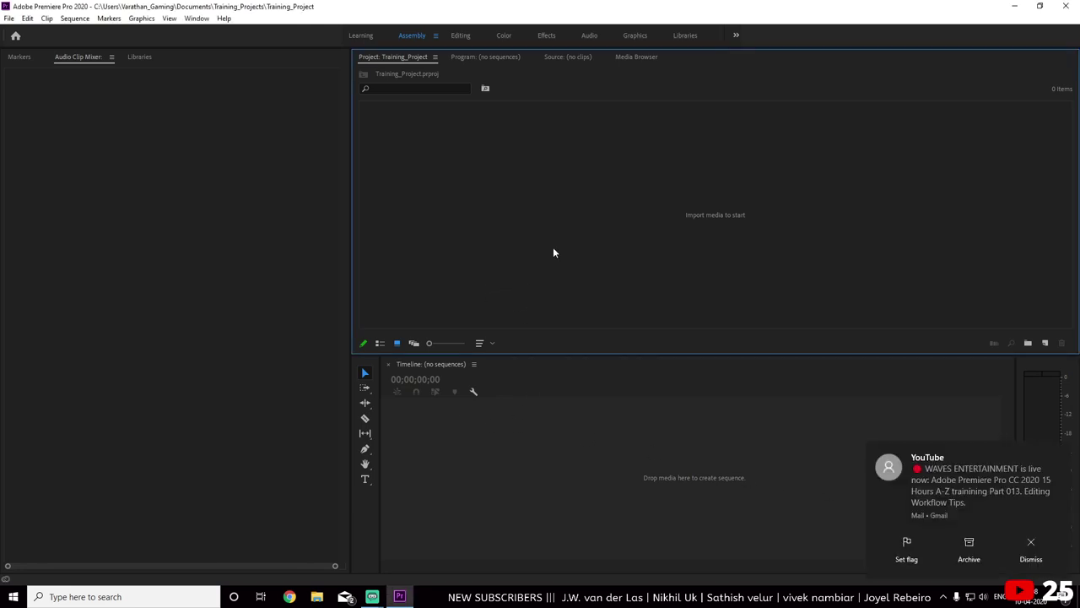
pyautogui.click(1030, 543)
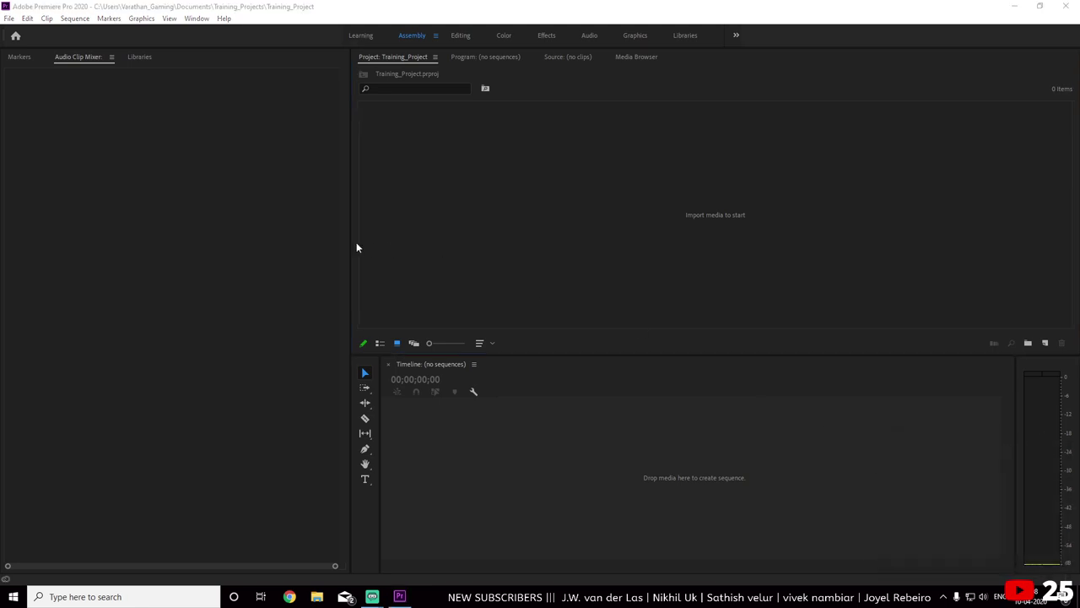
pyautogui.click(300, 245)
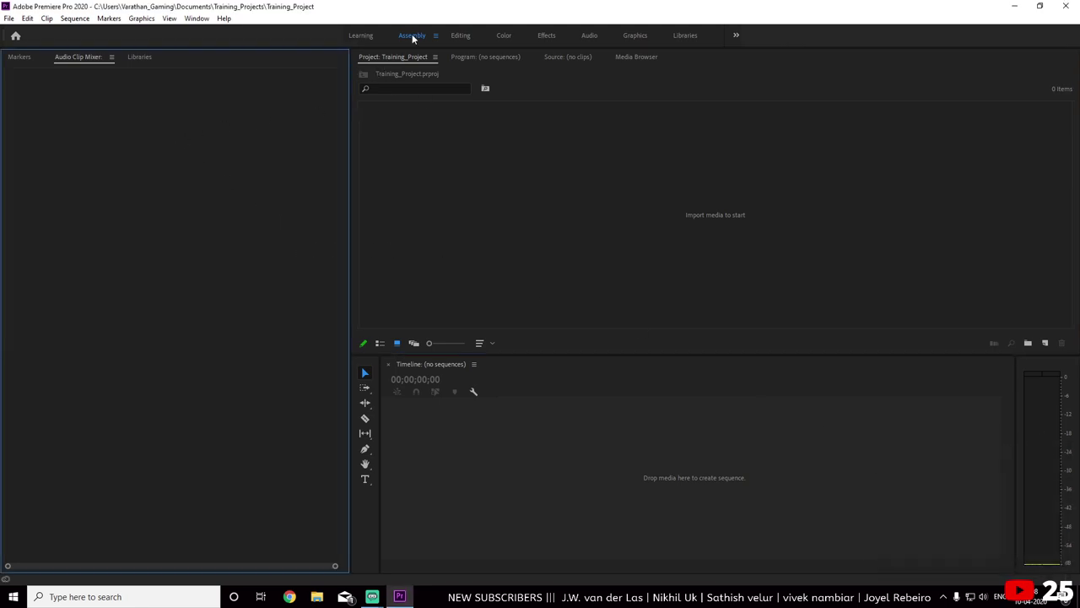
# Reset the Assembly workspace to its saved layout from the Window > Workspaces menu
pyautogui.click(224, 18)
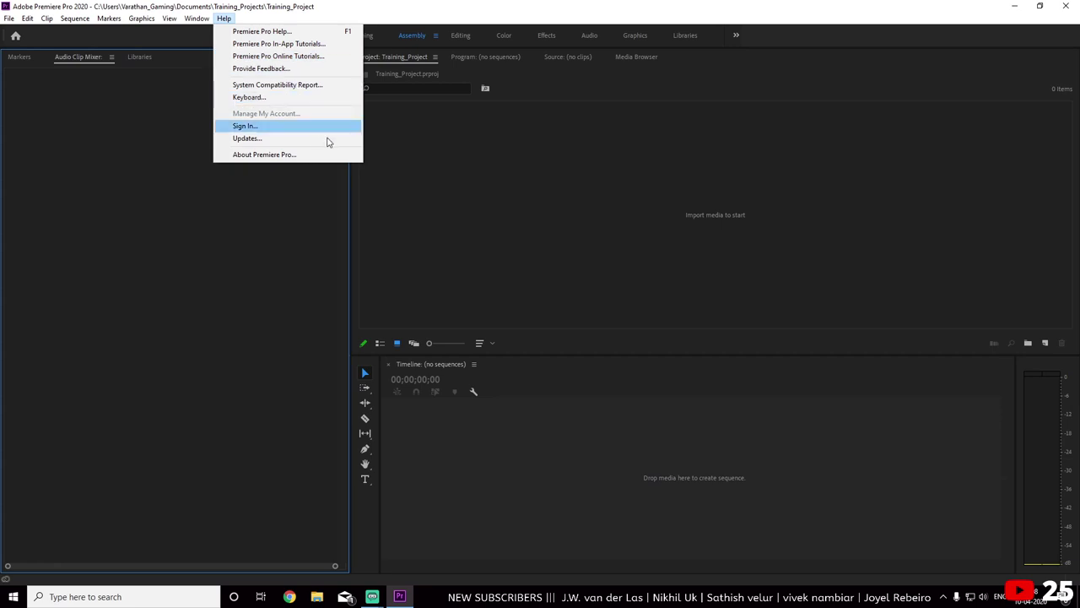
pyautogui.click(195, 19)
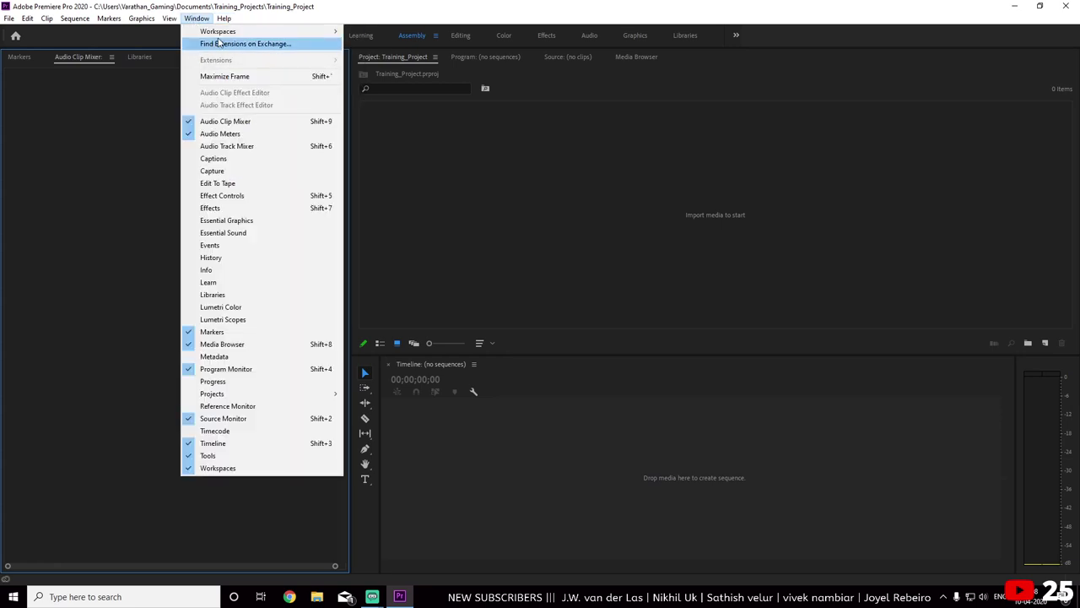
pyautogui.click(245, 43)
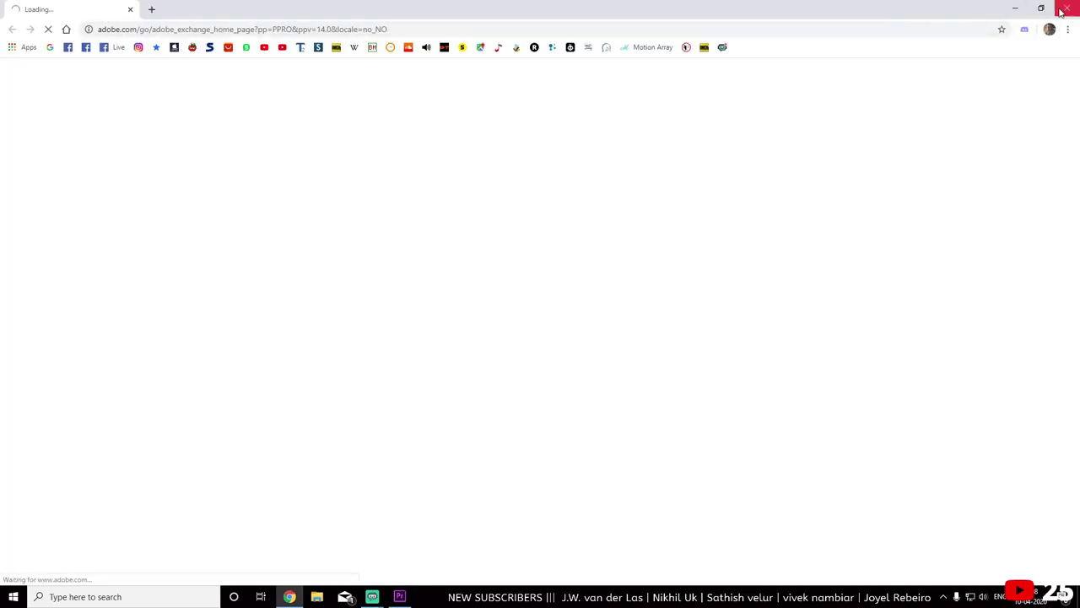
pyautogui.click(1016, 10)
pyautogui.click(196, 18)
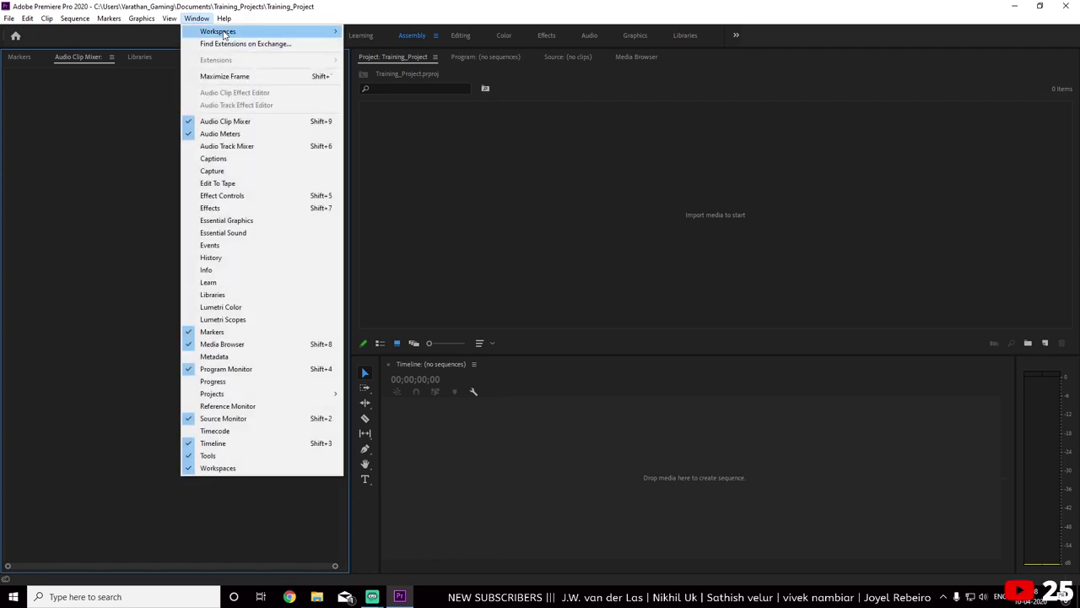
pyautogui.moveTo(224, 31)
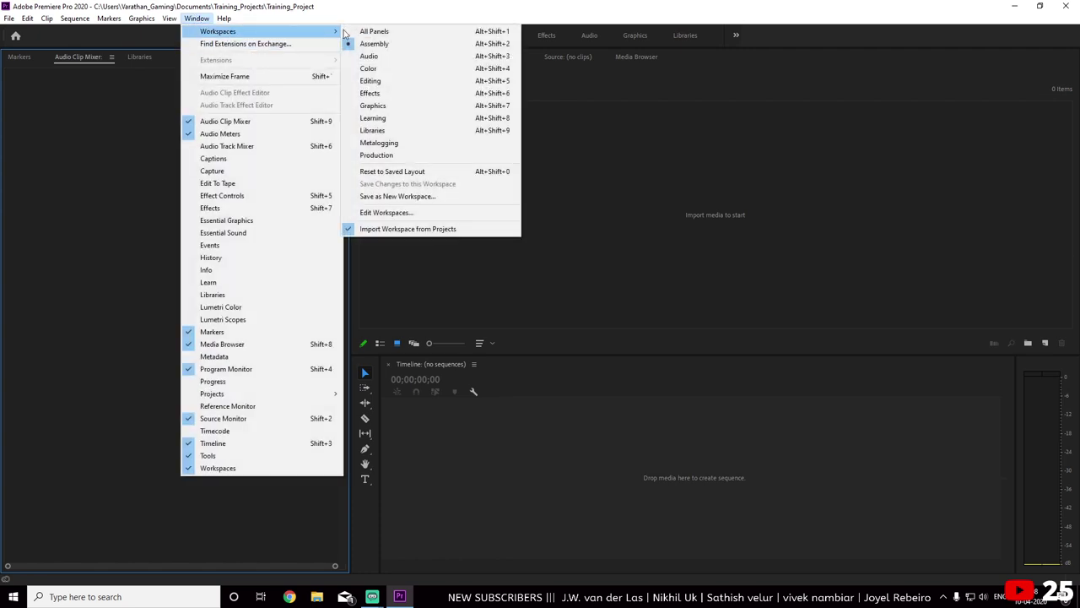
pyautogui.click(372, 172)
pyautogui.click(542, 191)
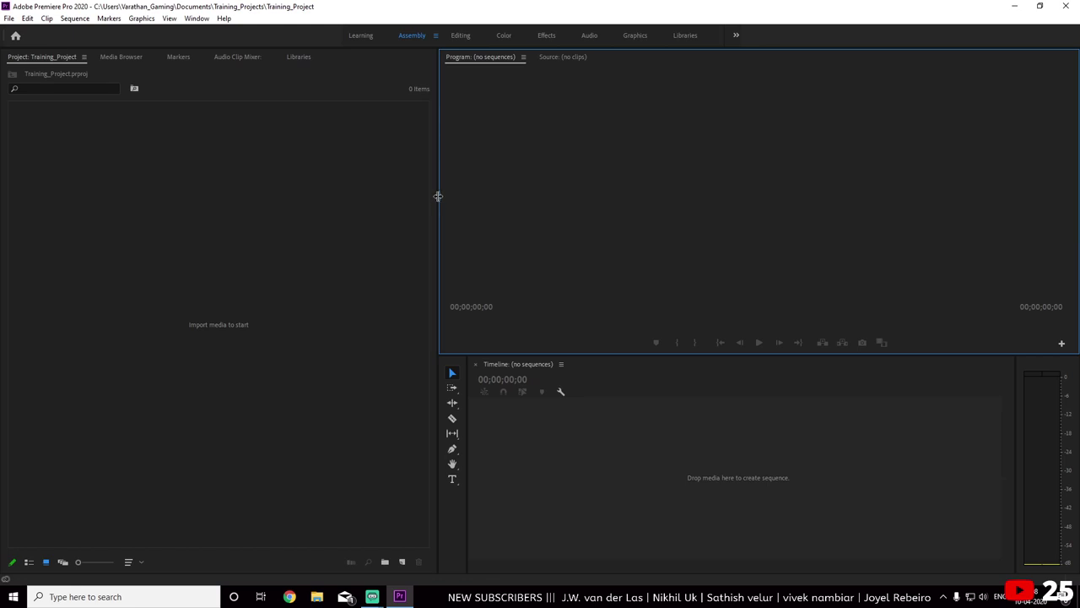
# Narrow the project panel and move the Media Browser into the program monitor's group
pyautogui.moveTo(438, 196); pyautogui.dragTo(394, 195)
pyautogui.click(130, 61)
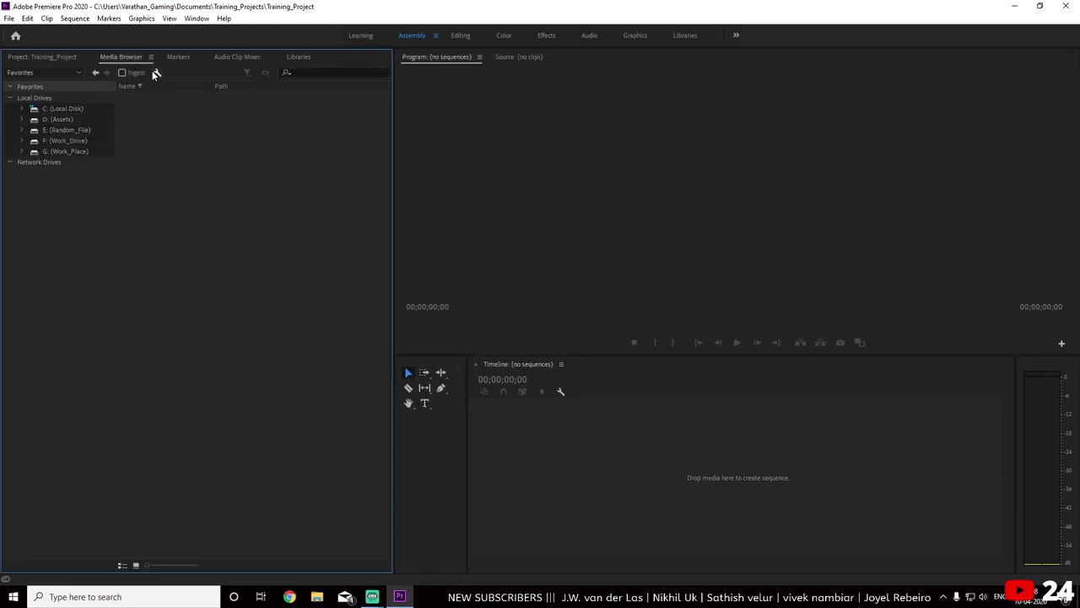
pyautogui.moveTo(127, 61); pyautogui.dragTo(548, 61)
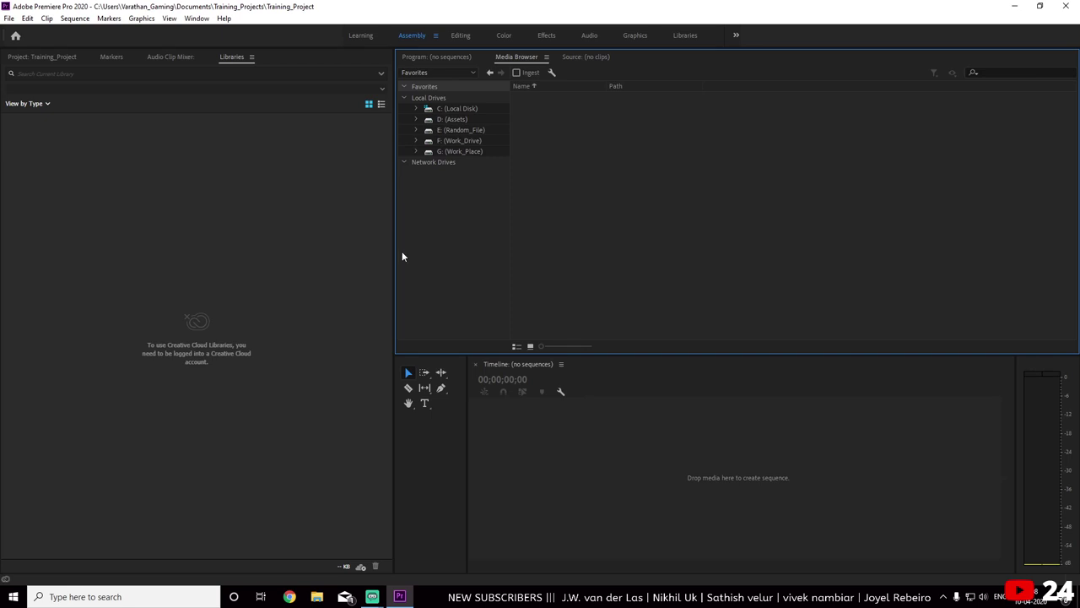
# Create a new project bin named Footages and open it
pyautogui.click(60, 56)
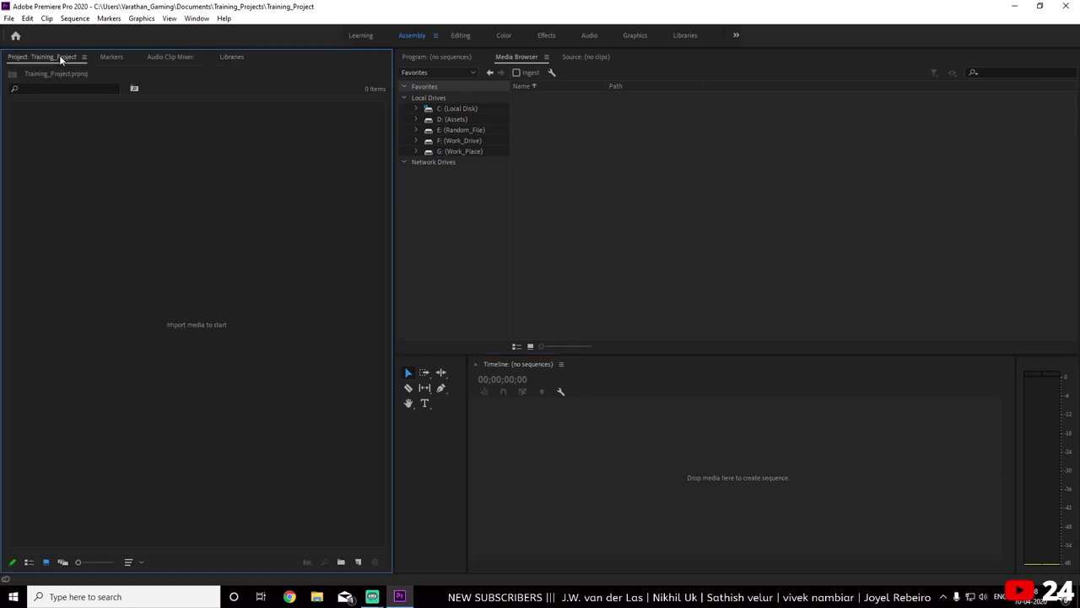
pyautogui.rightClick(201, 228)
pyautogui.click(243, 245)
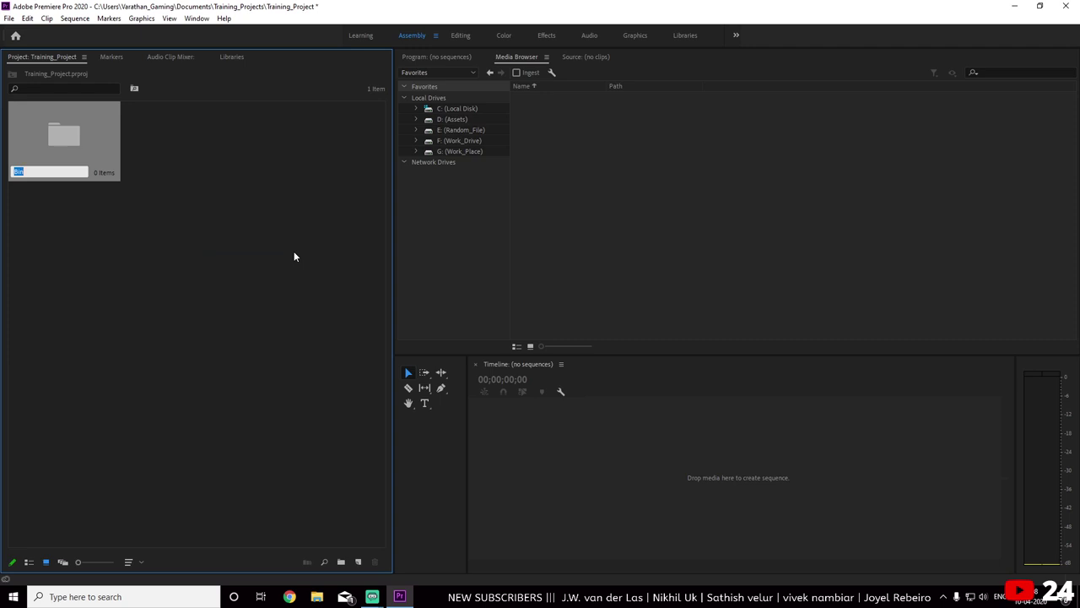
pyautogui.write('Footag')
pyautogui.write('es')
pyautogui.click(293, 278)
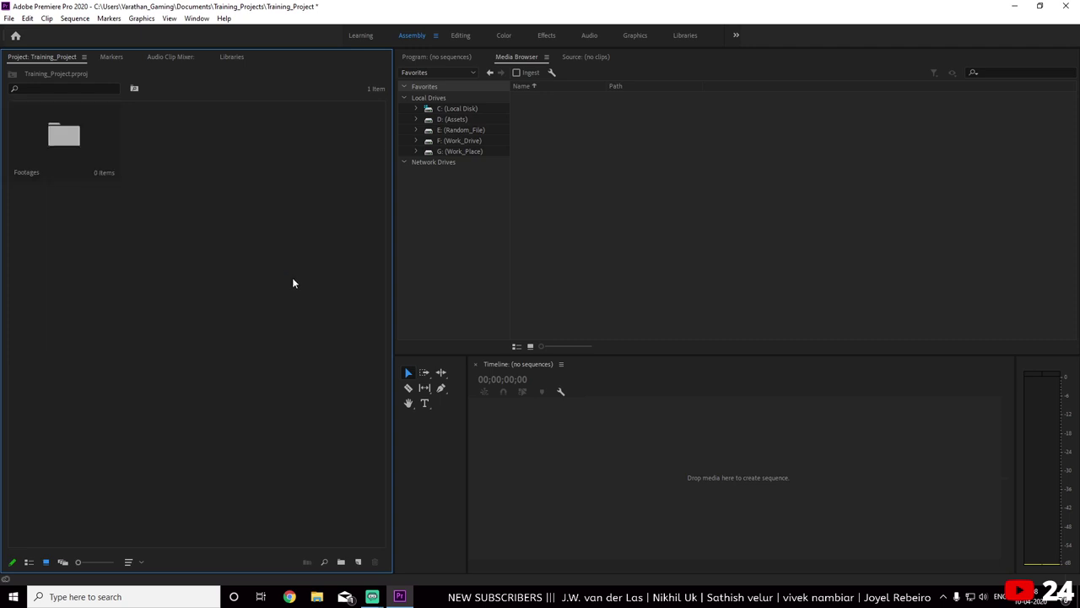
pyautogui.doubleClick(82, 145)
# Browse the Media Browser to 2020_Works > 001_January > 22_Celebration on the work drive
pyautogui.doubleClick(174, 179)
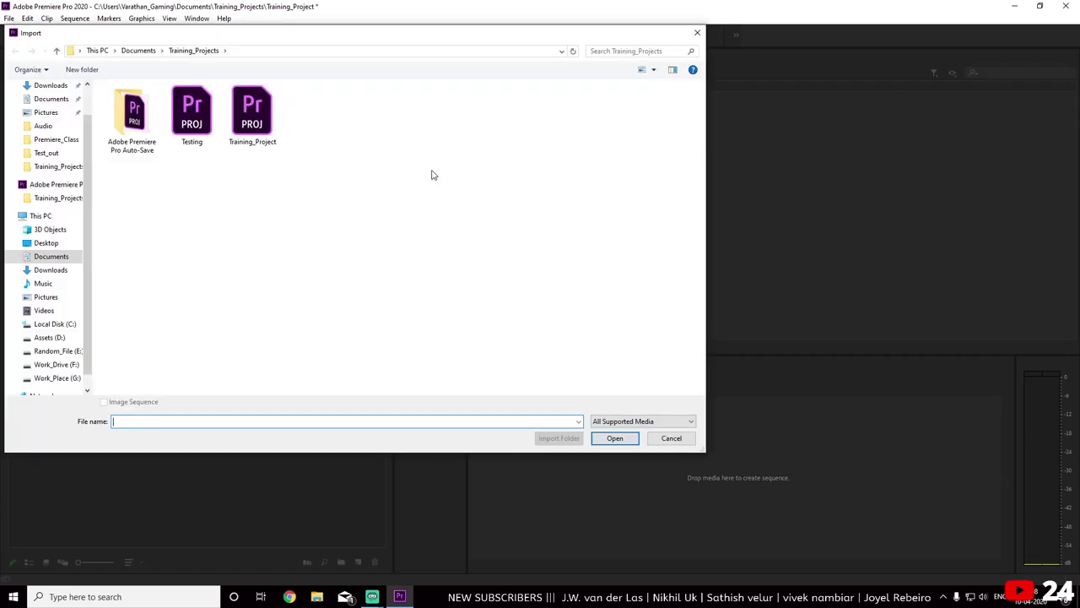
pyautogui.click(697, 33)
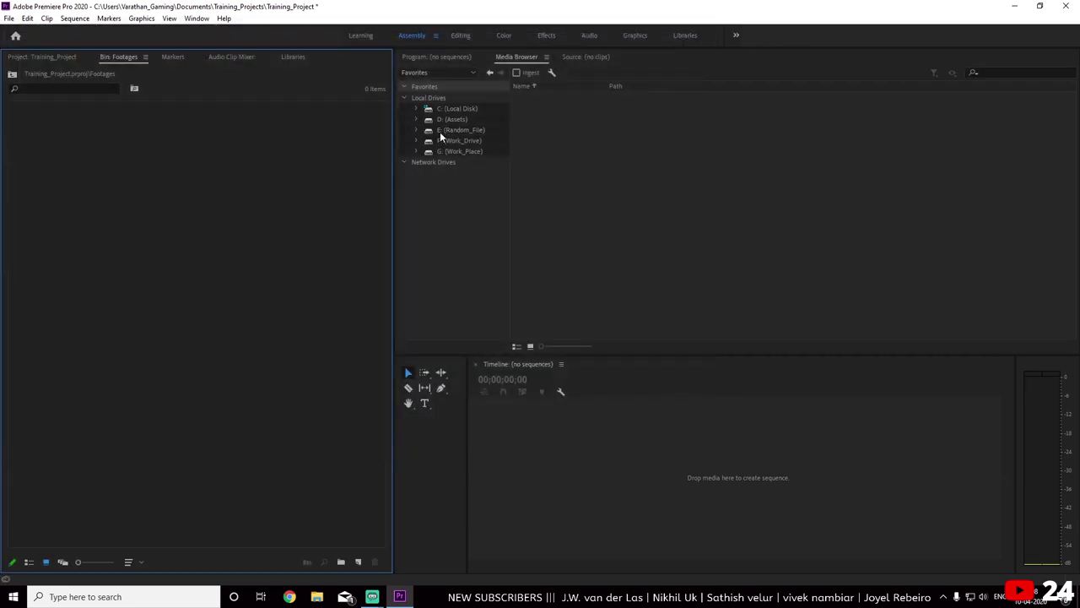
pyautogui.click(416, 141)
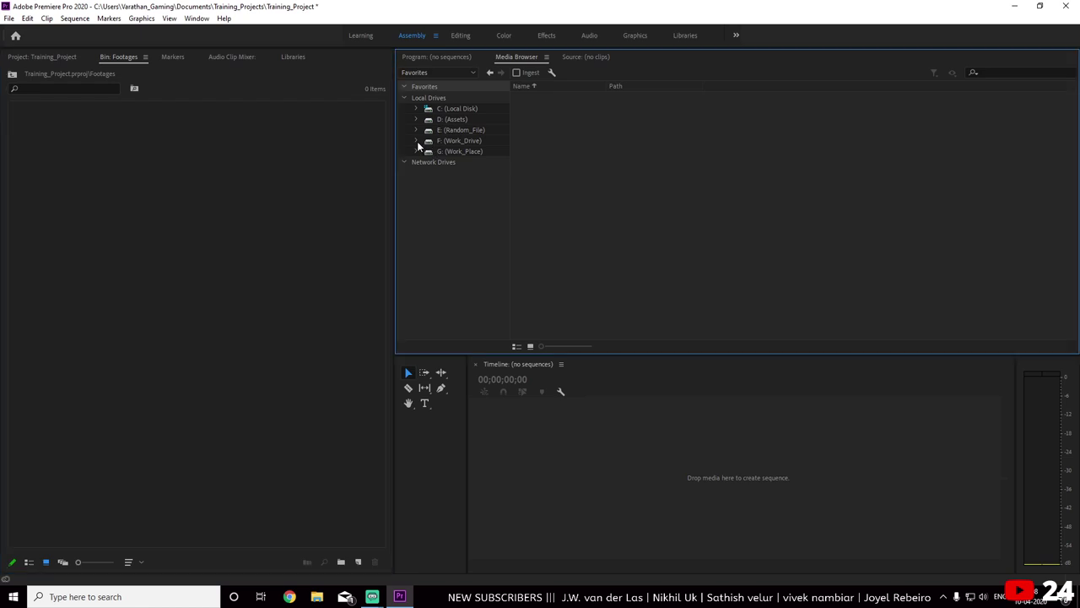
pyautogui.click(430, 151)
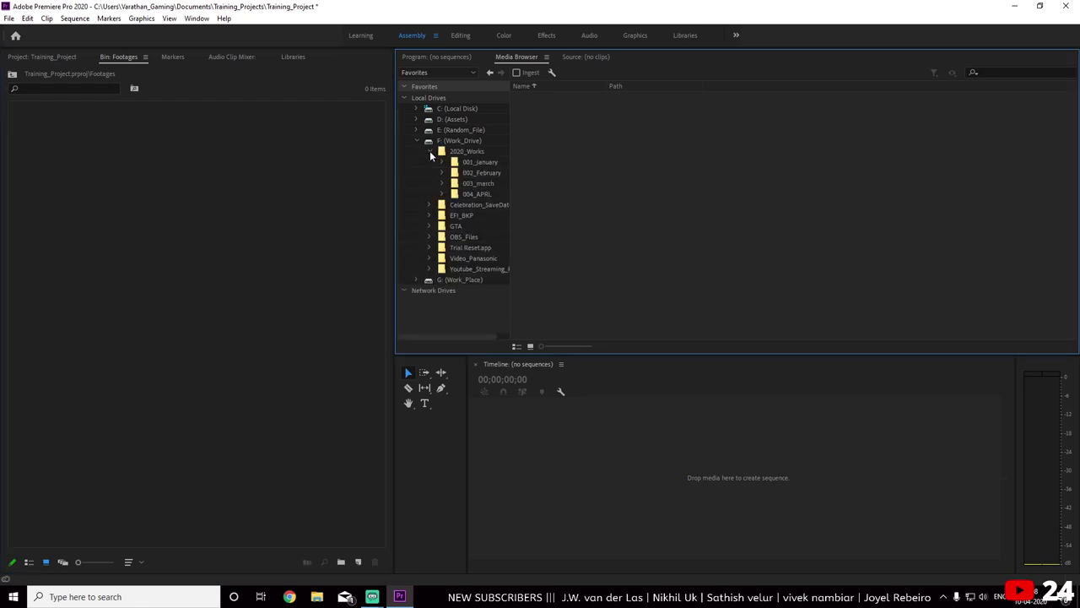
pyautogui.click(480, 163)
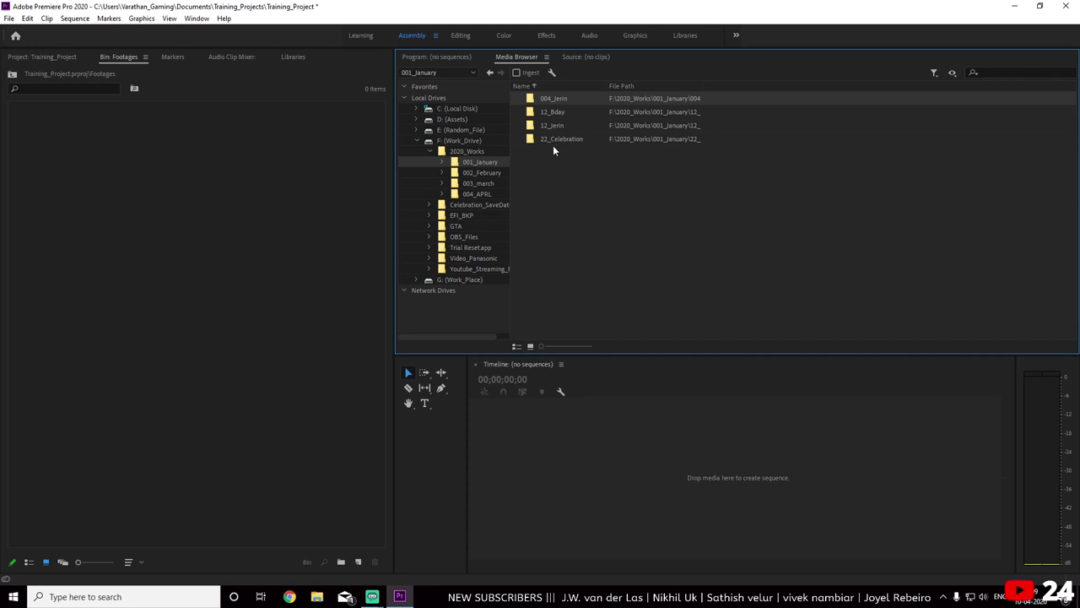
pyautogui.click(443, 162)
pyautogui.click(480, 204)
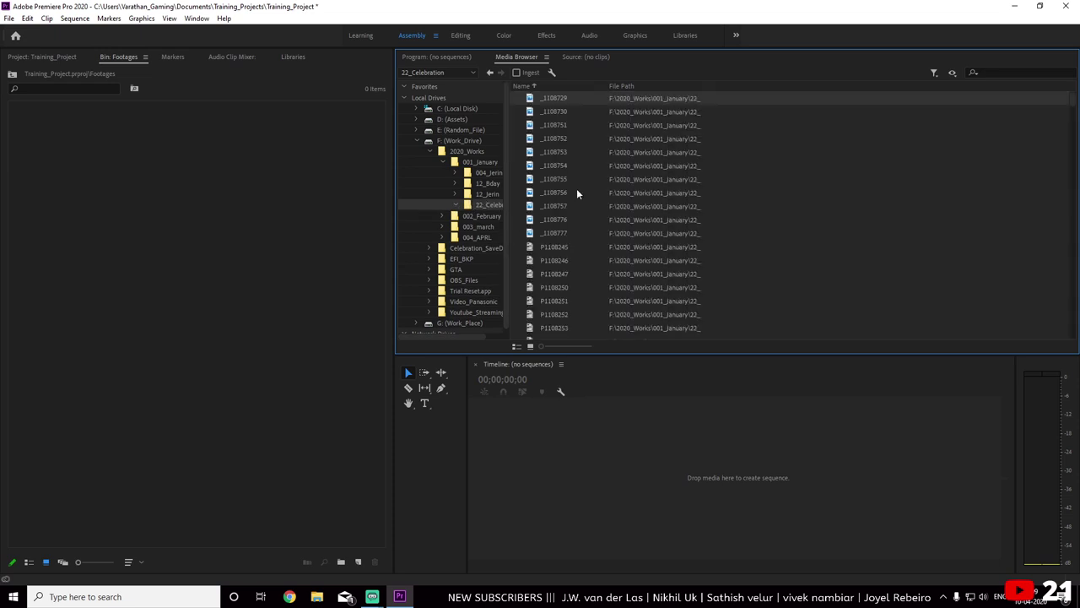
# Select the P1108 clips from P1108245 onward and drag them into the Footages bin
pyautogui.click(547, 245)
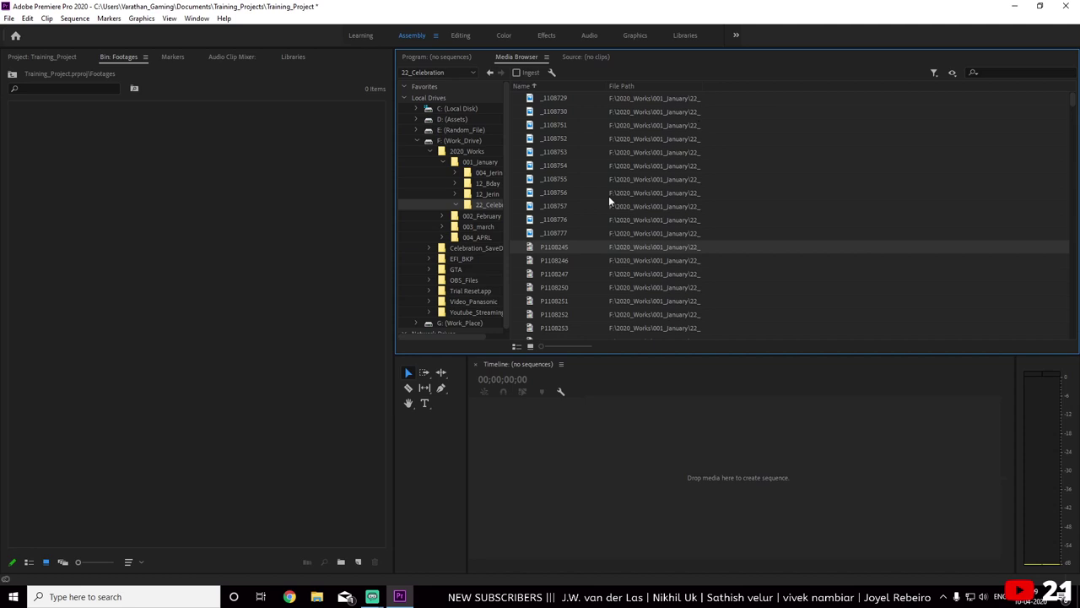
pyautogui.scroll(-1, 603, 196)
pyautogui.scroll(-5, 608, 199)
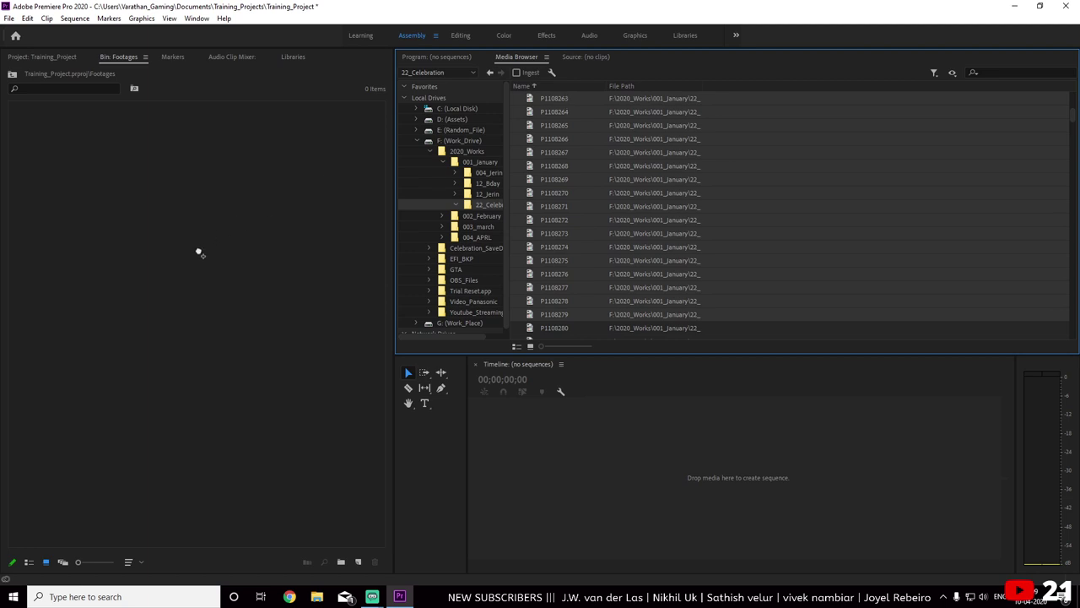
pyautogui.moveTo(562, 96); pyautogui.dragTo(203, 251)
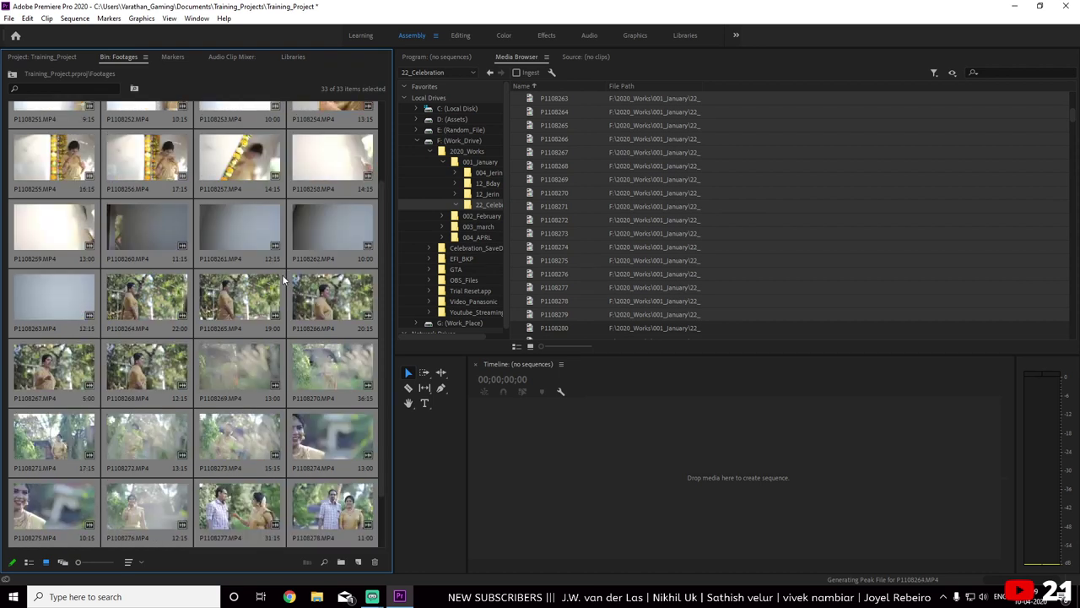
pyautogui.scroll(3, 283, 276)
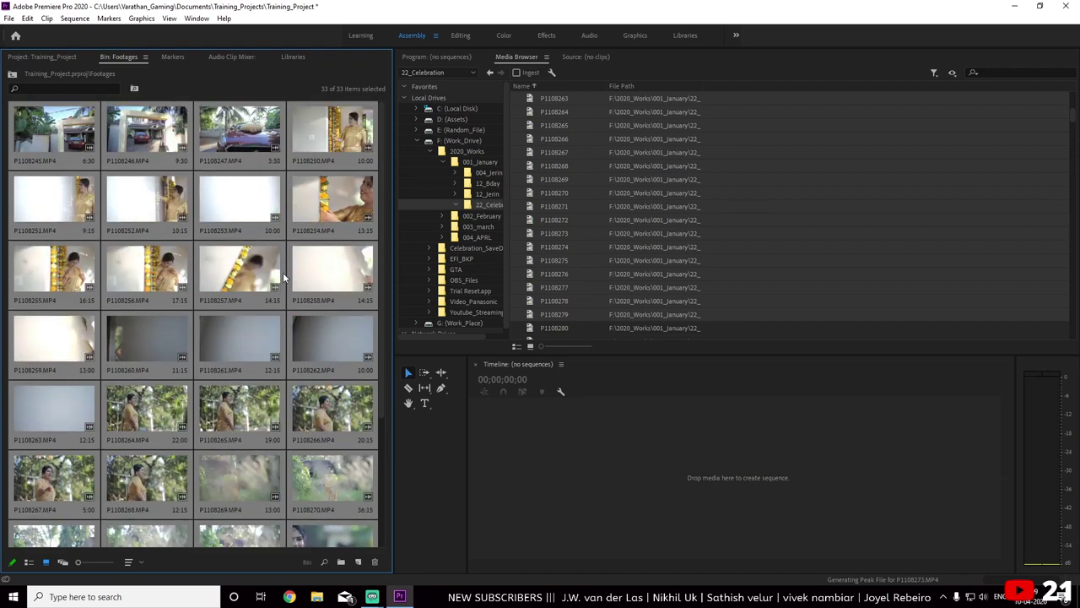
pyautogui.scroll(-3, 284, 276)
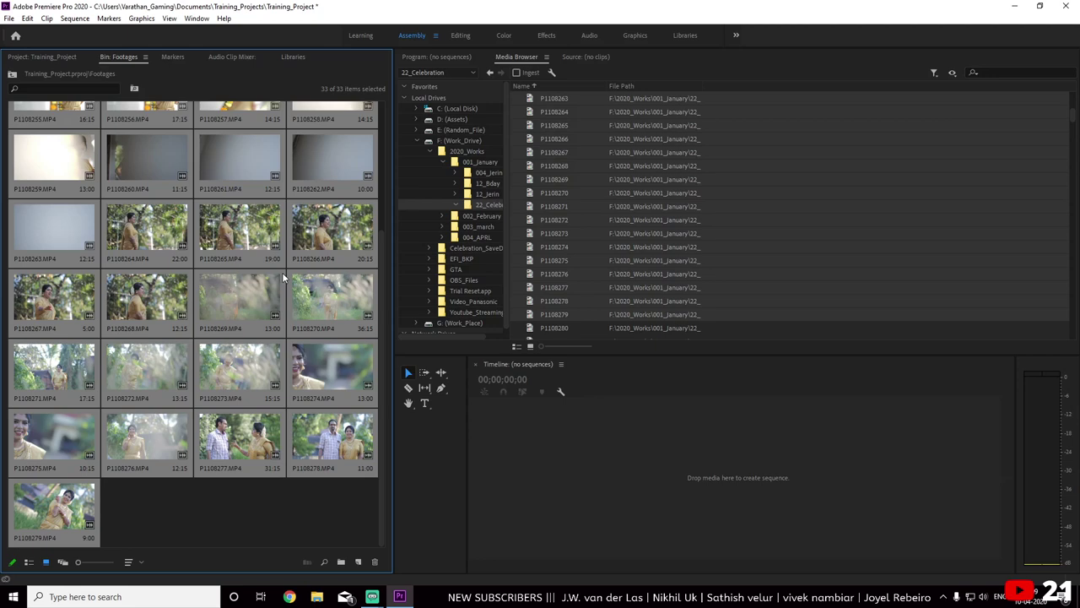
pyautogui.scroll(3, 282, 275)
pyautogui.click(541, 419)
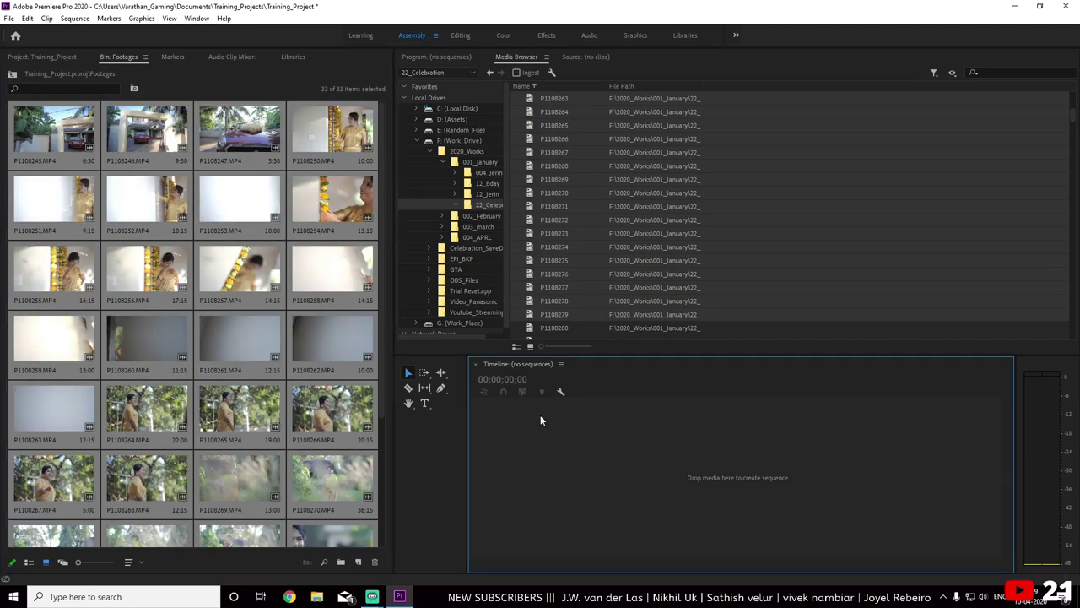
# Show the program monitor and narrow the tools strip so the timeline widens
pyautogui.click(11, 74)
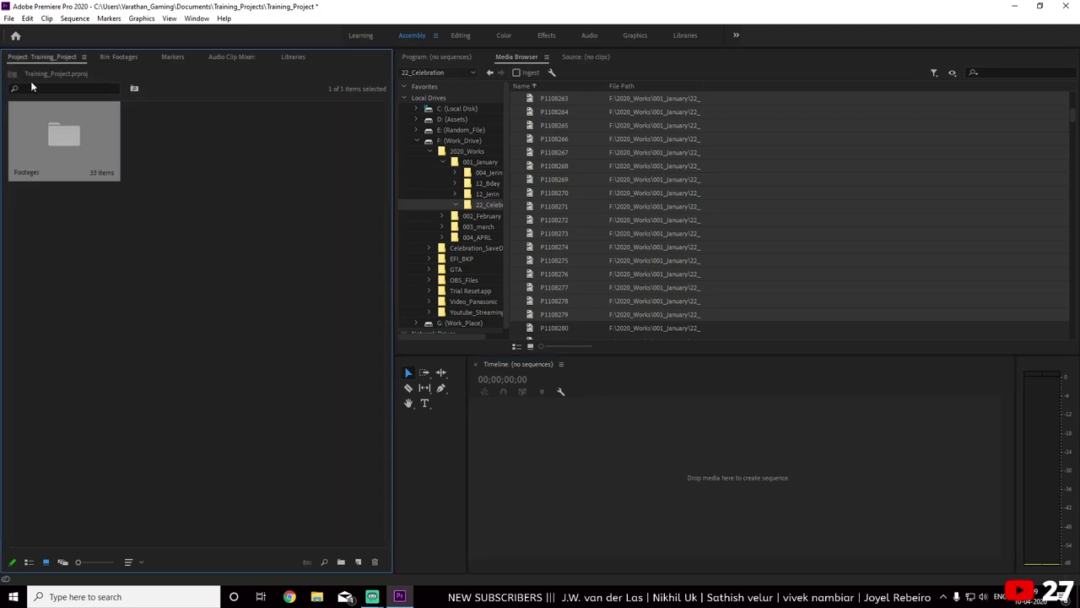
pyautogui.doubleClick(69, 139)
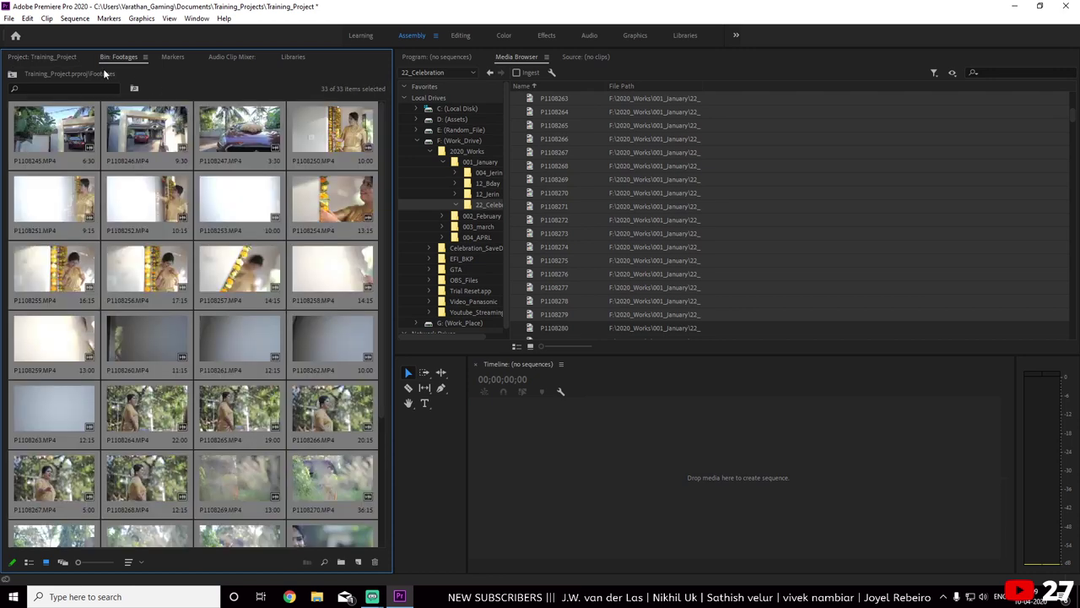
pyautogui.click(65, 57)
pyautogui.click(199, 180)
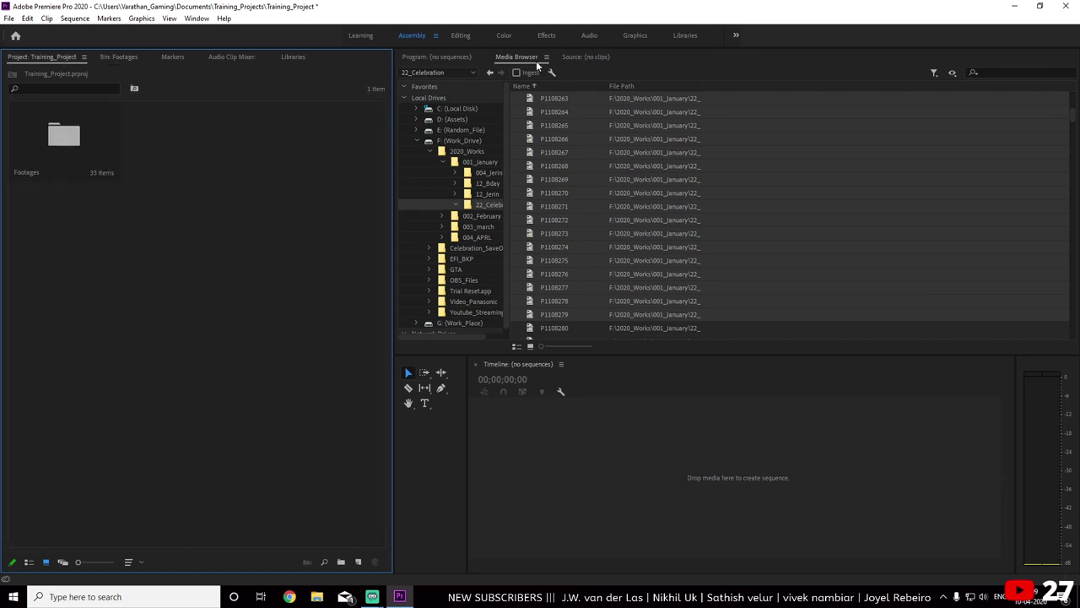
pyautogui.click(433, 57)
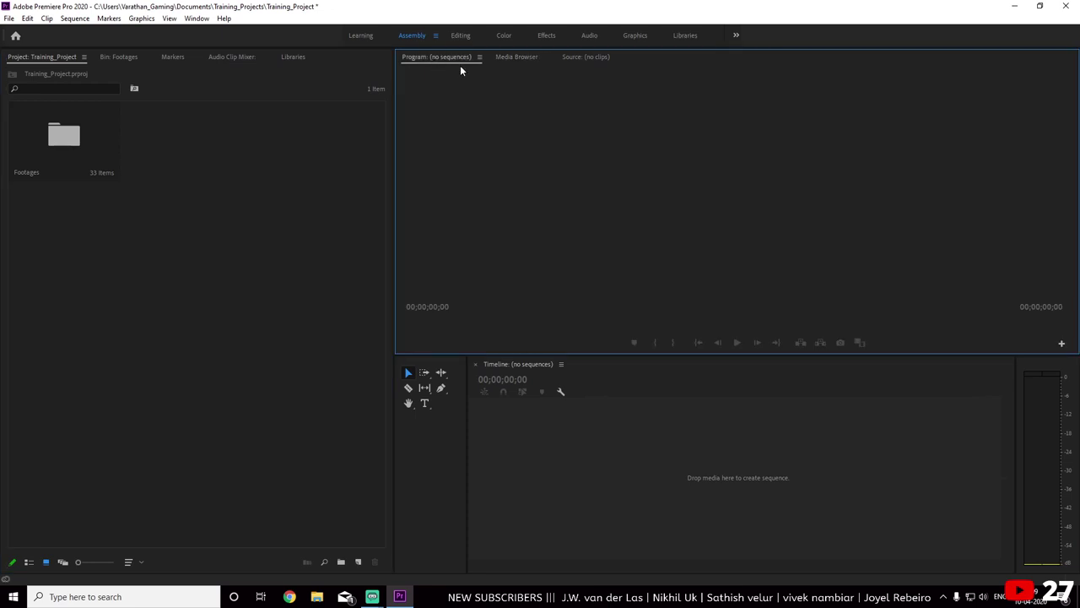
pyautogui.rightClick(270, 161)
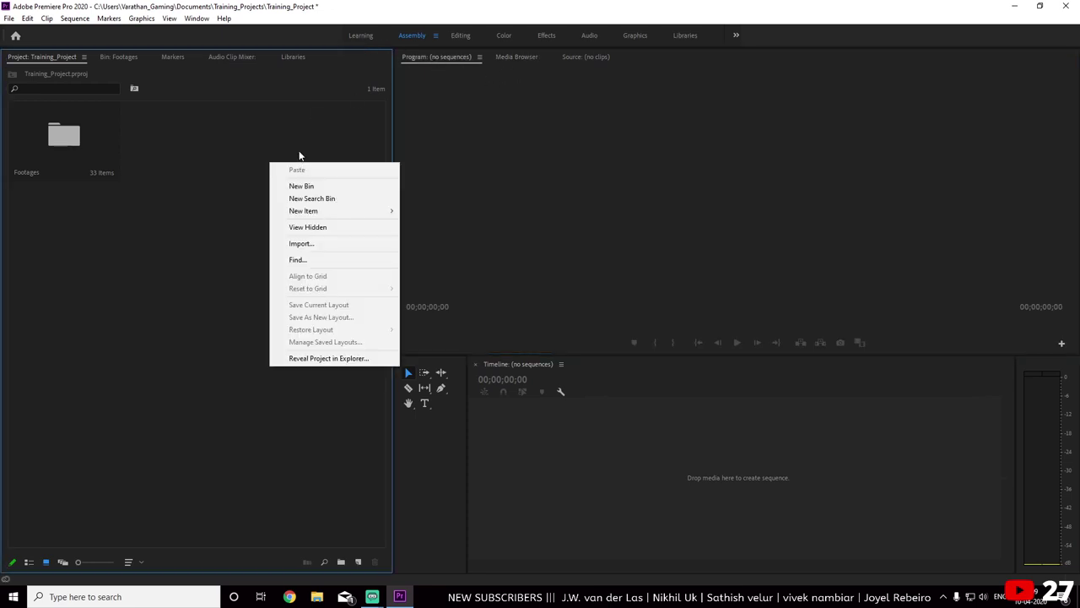
pyautogui.click(272, 147)
pyautogui.rightClick(271, 144)
pyautogui.moveTo(334, 195)
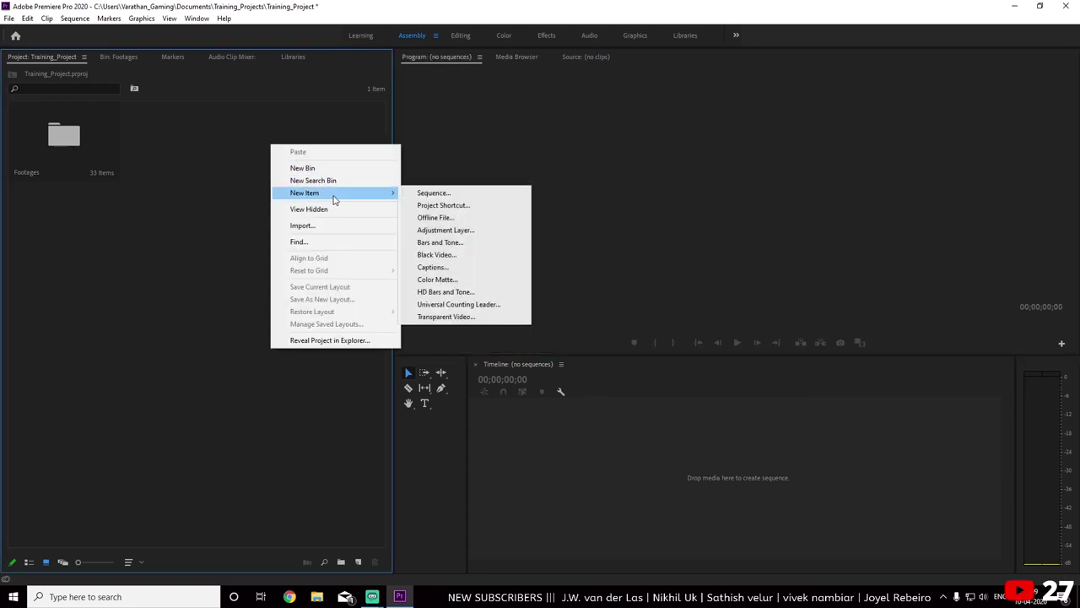
pyautogui.click(223, 171)
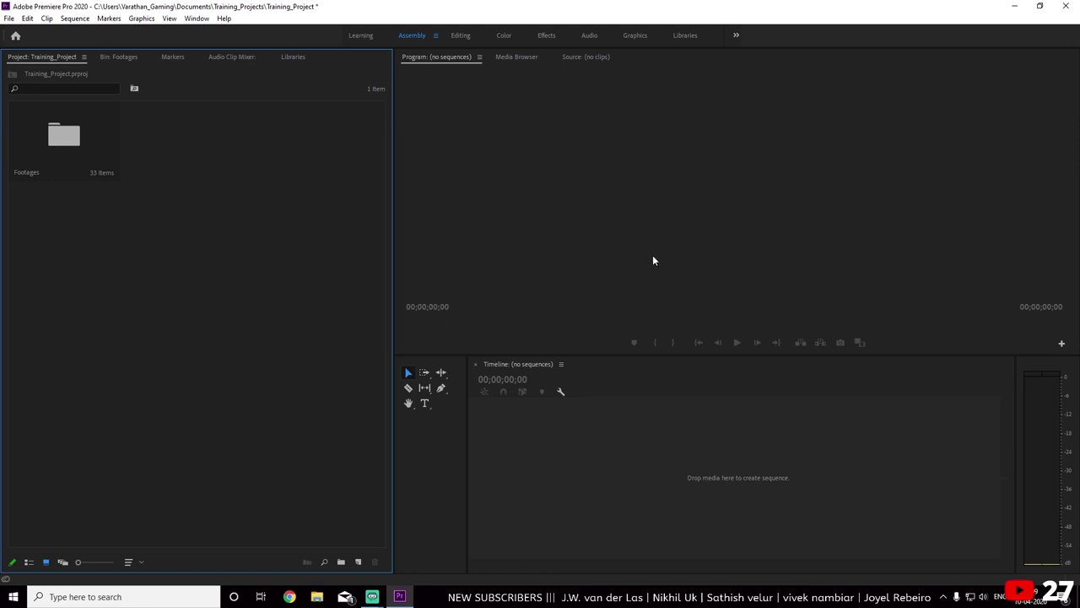
pyautogui.click(106, 147)
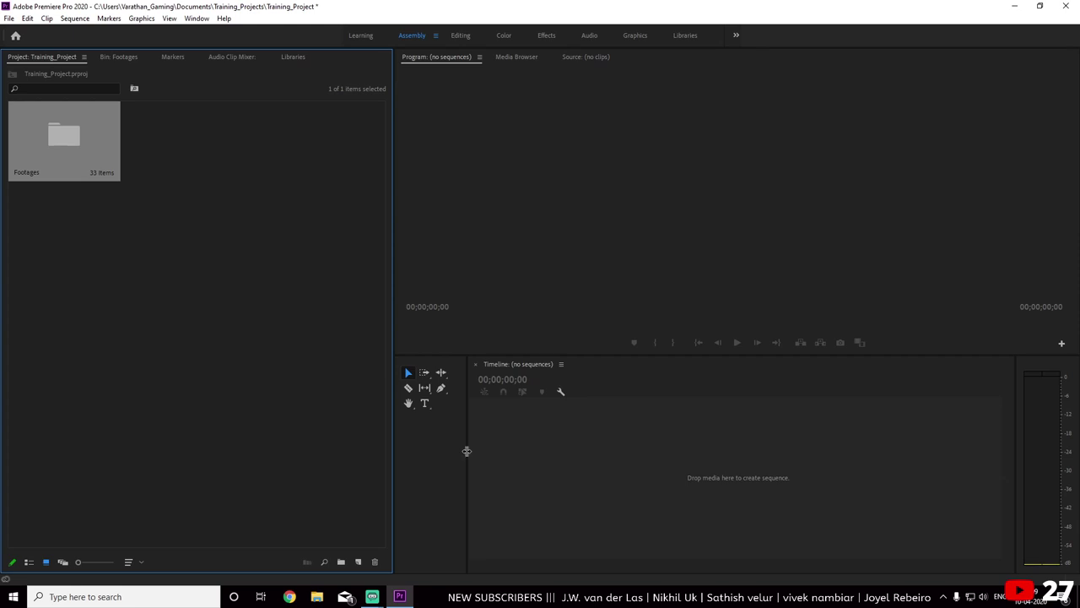
pyautogui.moveTo(467, 450); pyautogui.dragTo(423, 451)
# Create a new sequence named Rough_Cut from the project panel
pyautogui.click(261, 240)
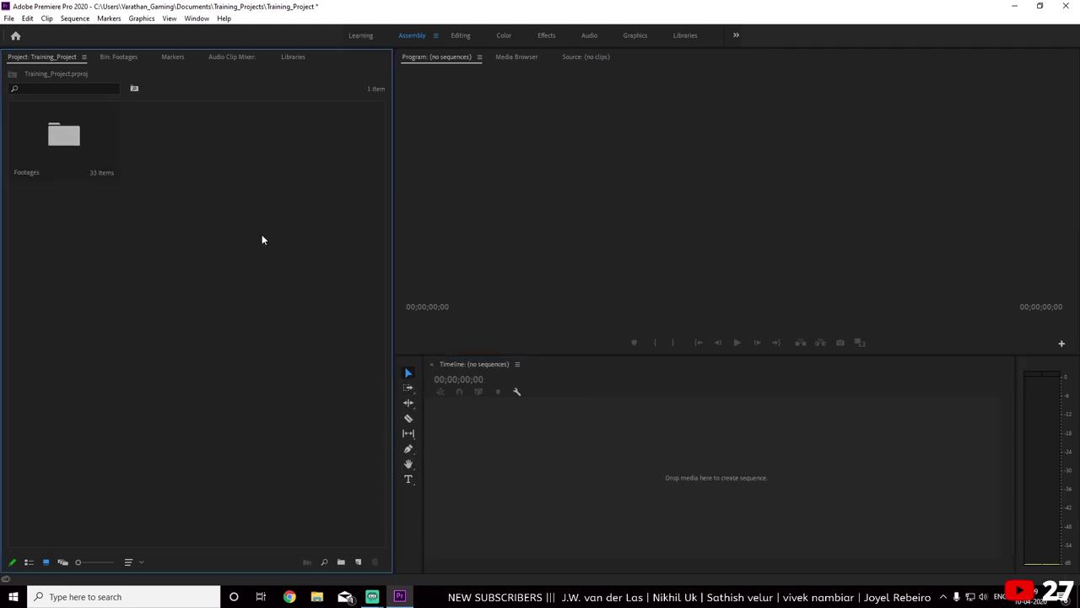
pyautogui.rightClick(262, 240)
pyautogui.moveTo(361, 283)
pyautogui.click(449, 284)
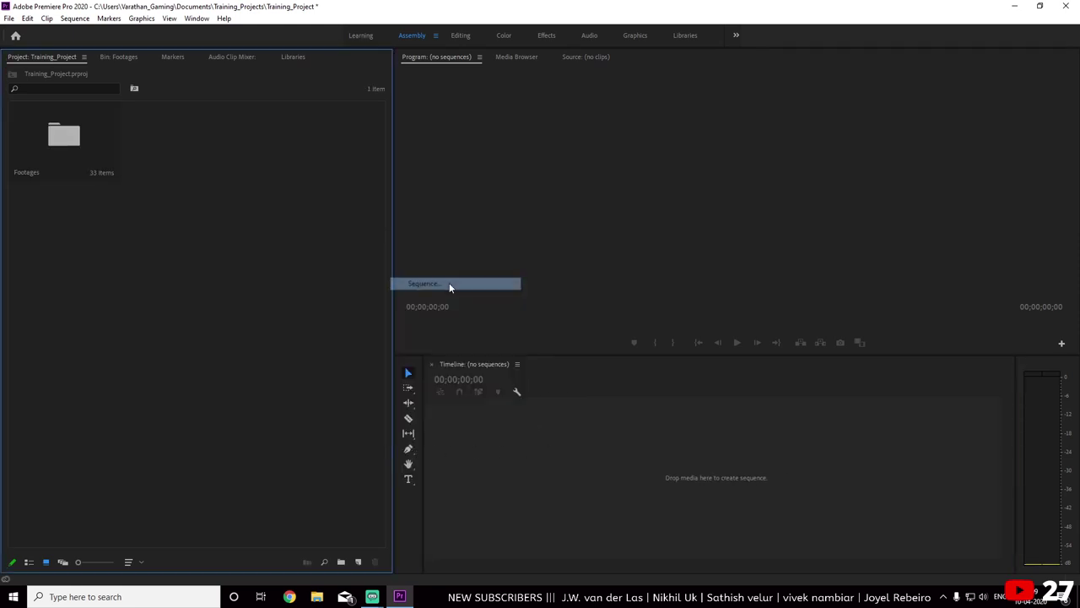
pyautogui.write('Rough')
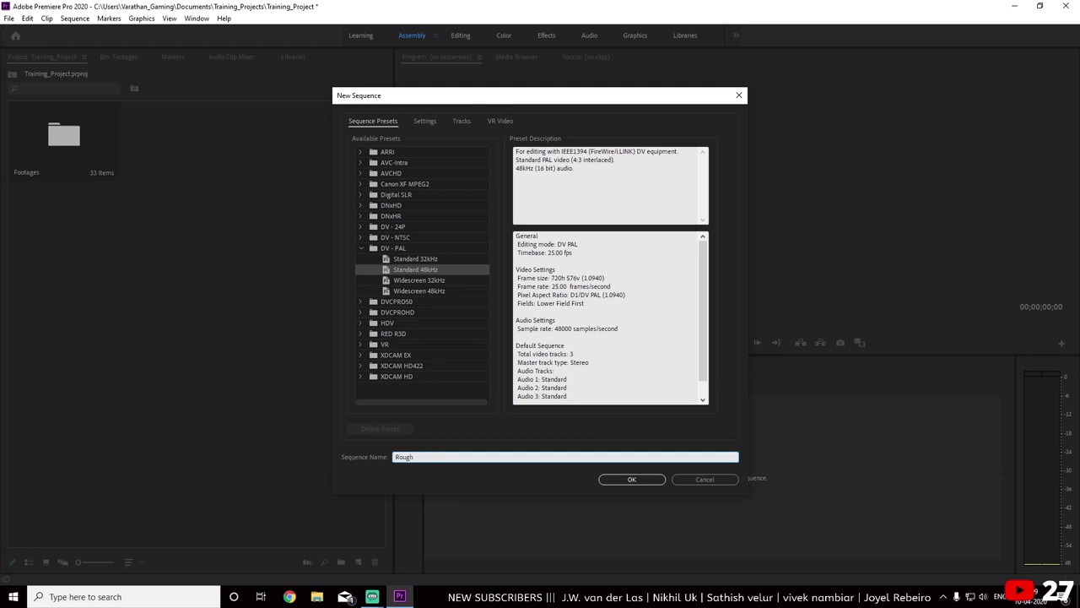
pyautogui.write('_Cut')
pyautogui.click(633, 479)
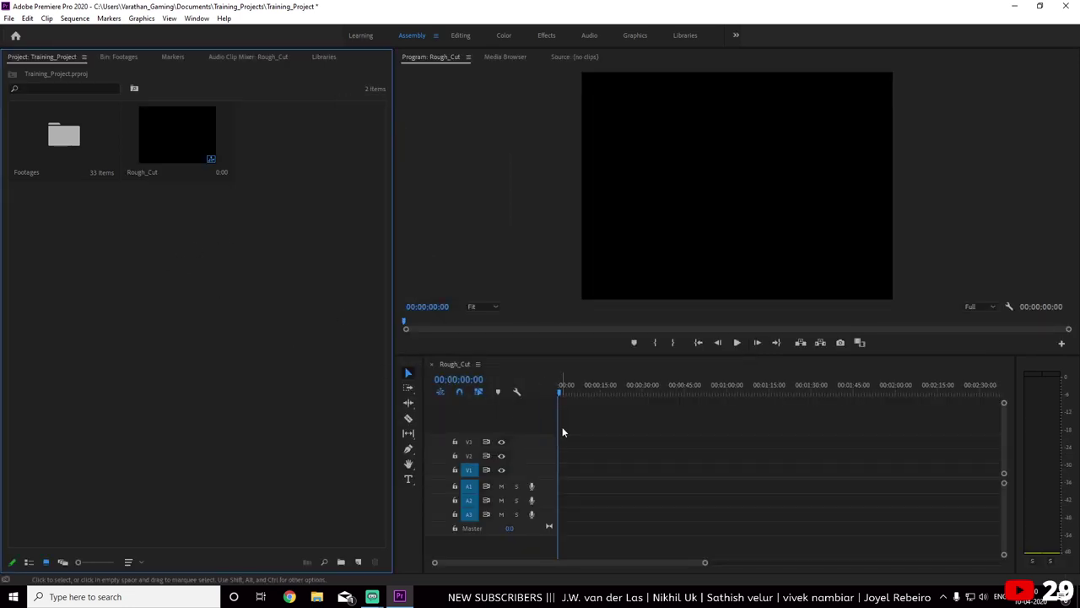
pyautogui.click(550, 422)
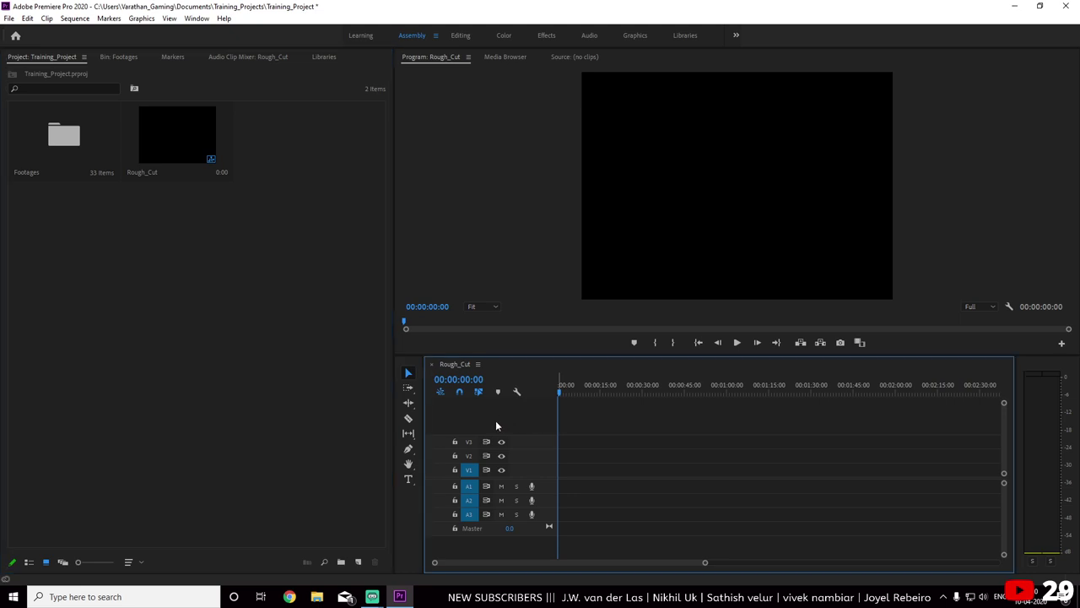
pyautogui.click(302, 273)
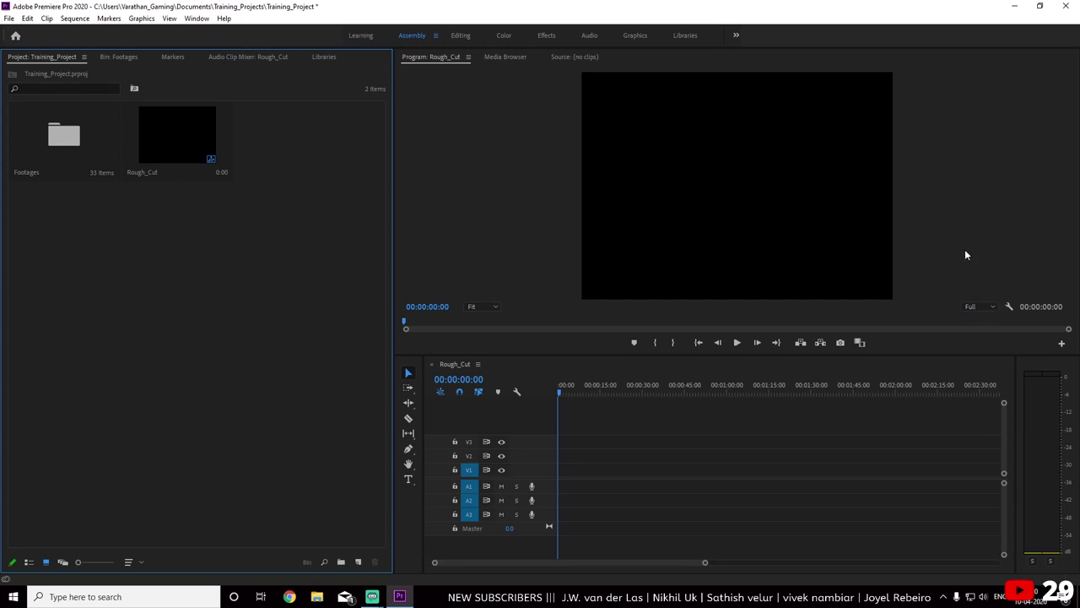
pyautogui.click(946, 271)
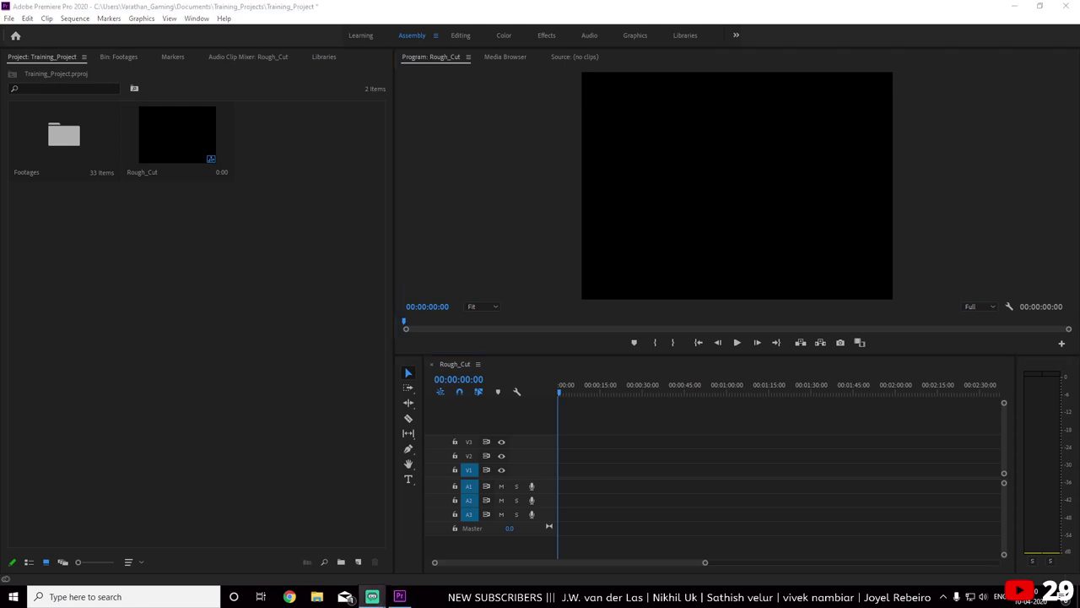
# Select Footages clips P1108245 through P1108279 and drop them onto the Rough_Cut timeline
pyautogui.click(302, 205)
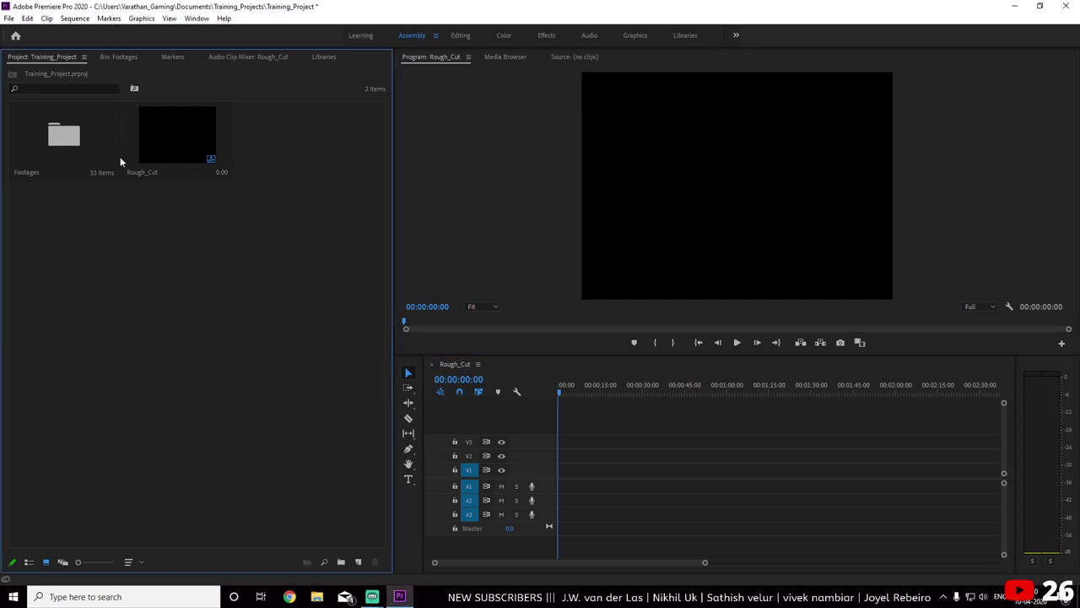
pyautogui.doubleClick(72, 145)
pyautogui.hotkey('ctrl', 'a')
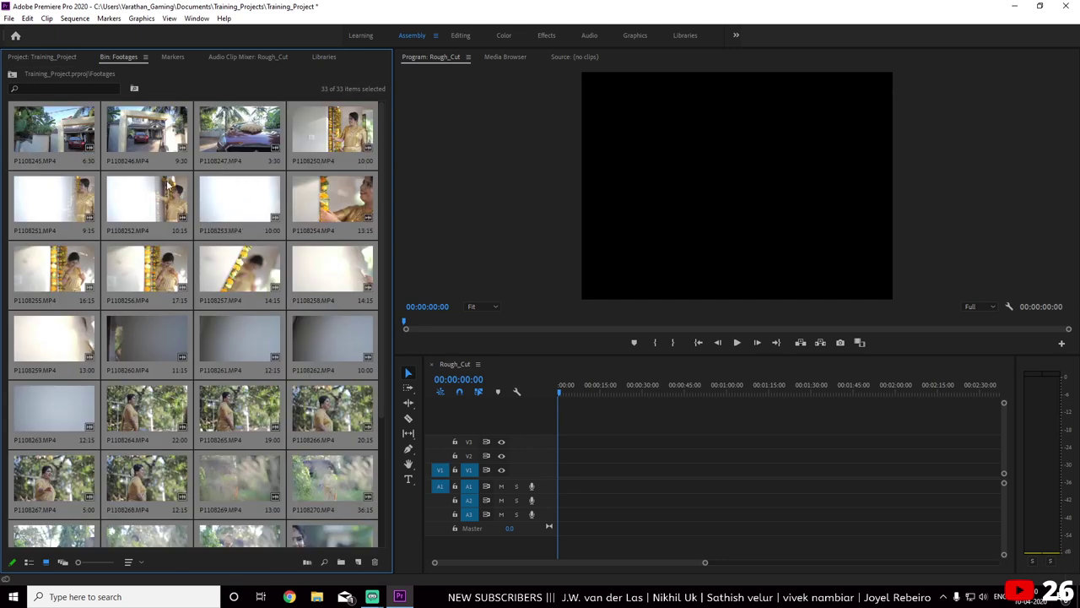
pyautogui.click(128, 561)
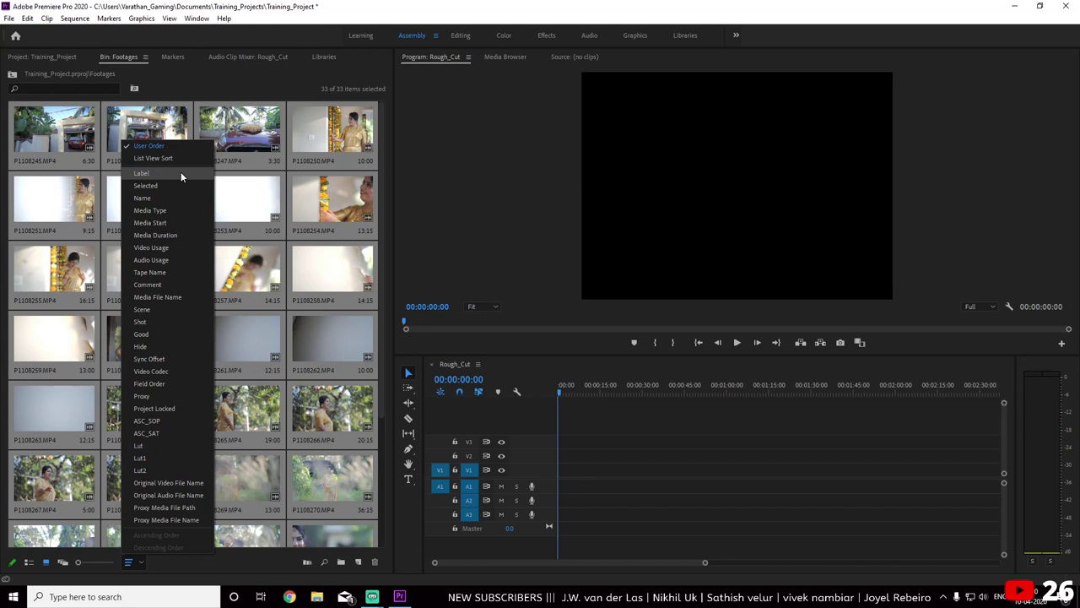
pyautogui.click(174, 199)
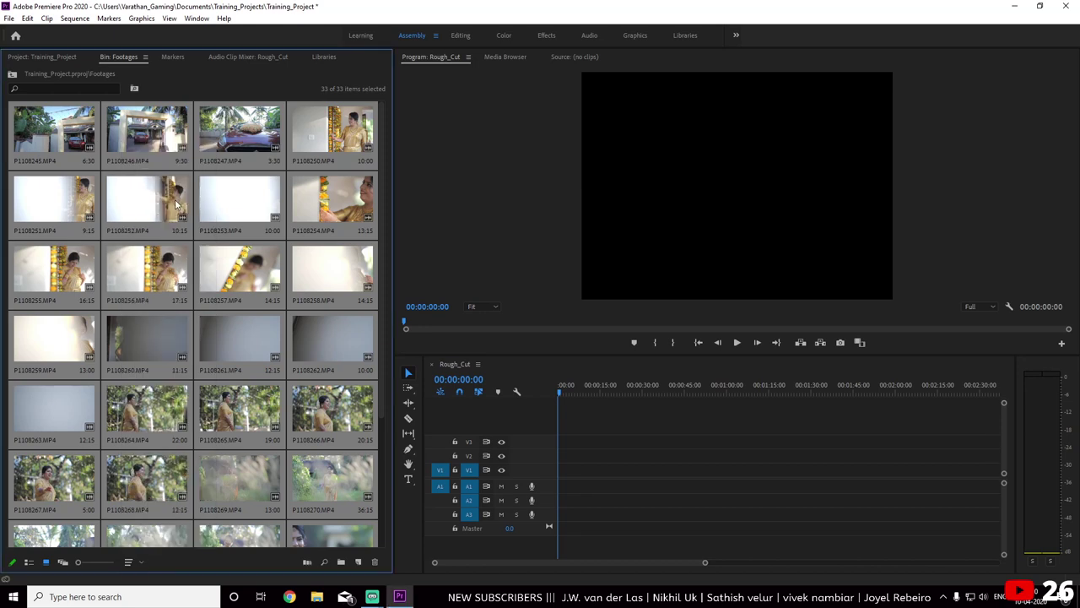
pyautogui.click(236, 202)
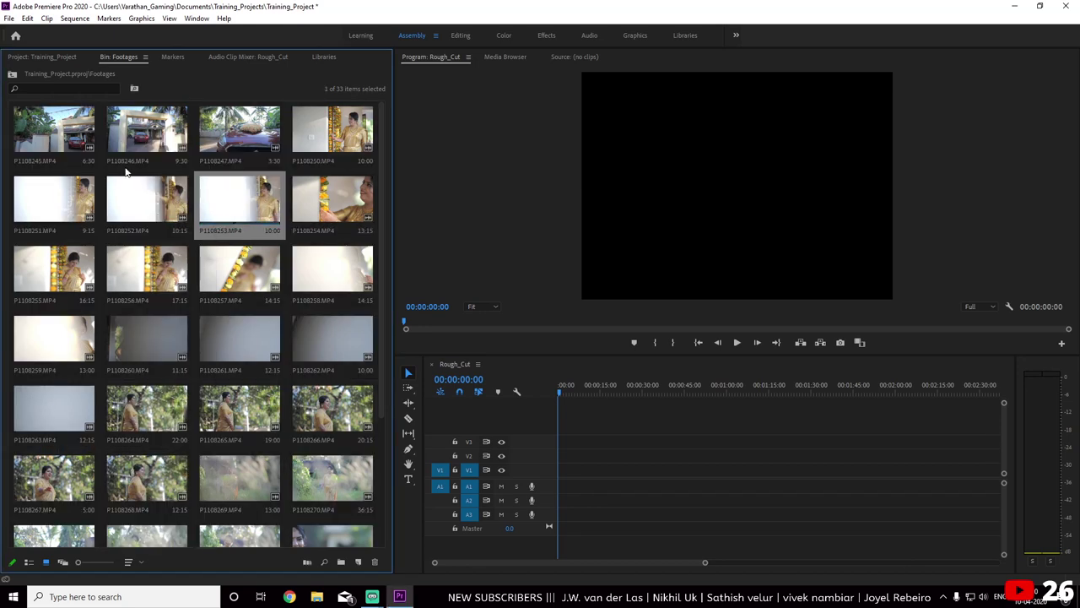
pyautogui.click(58, 141)
pyautogui.scroll(-3, 217, 310)
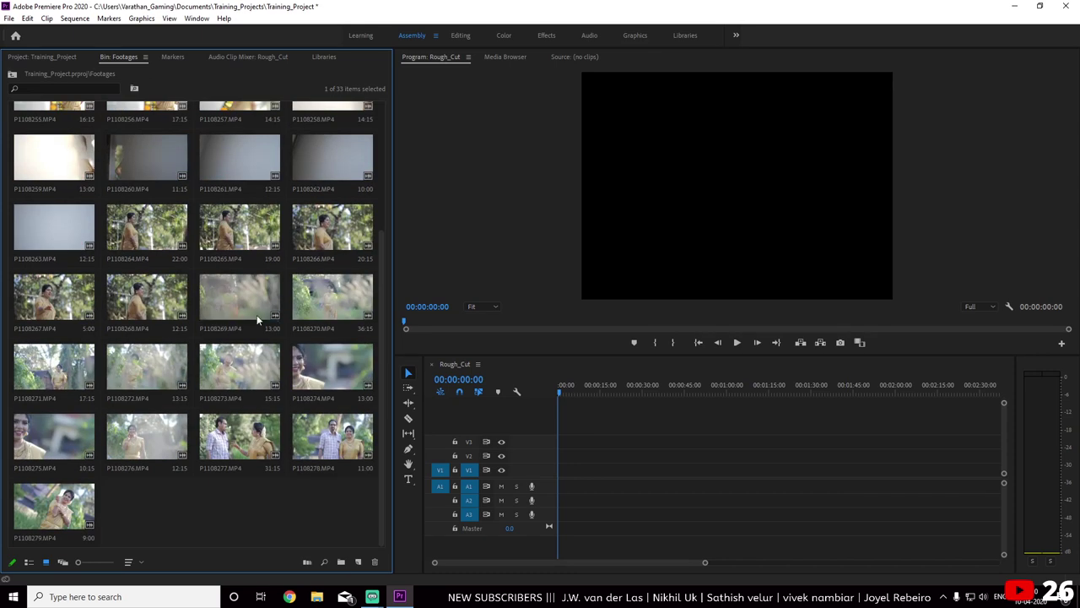
pyautogui.keyDown('shift'); pyautogui.click(76, 498); pyautogui.keyUp('shift')
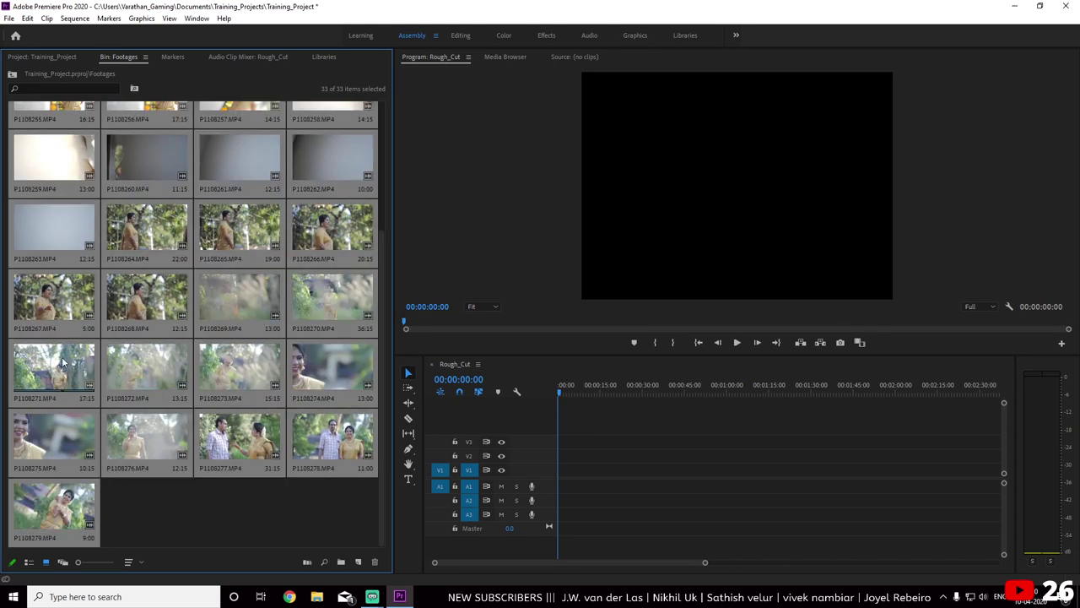
pyautogui.moveTo(76, 367)
pyautogui.mouseDown()
pyautogui.moveTo(591, 436)
pyautogui.moveTo(564, 482)
pyautogui.mouseUp()
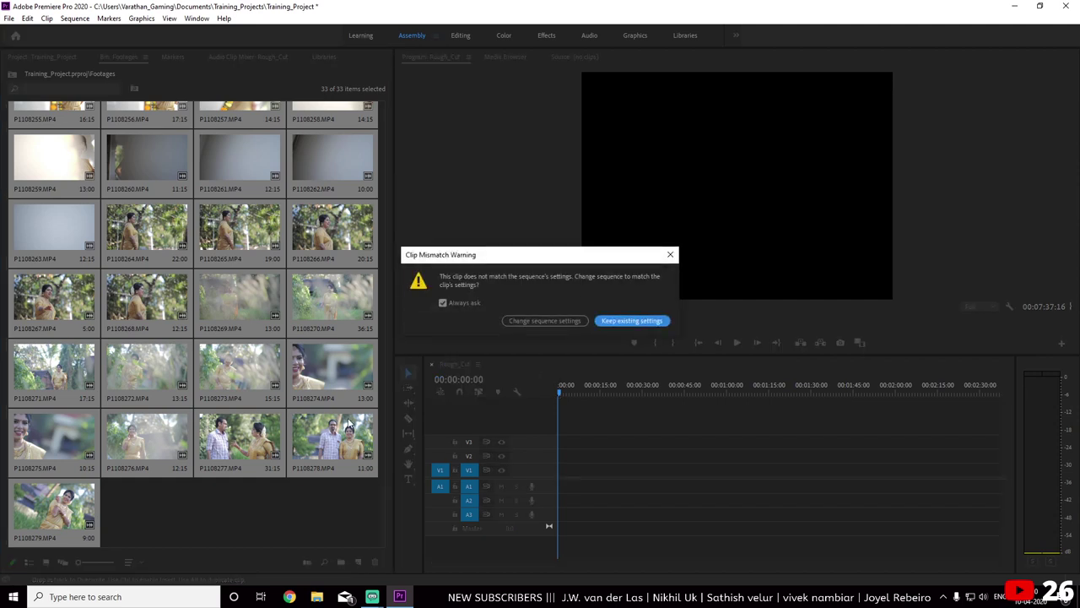
# Change Rough_Cut's settings to match the clips and scrub through the footage
pyautogui.click(547, 320)
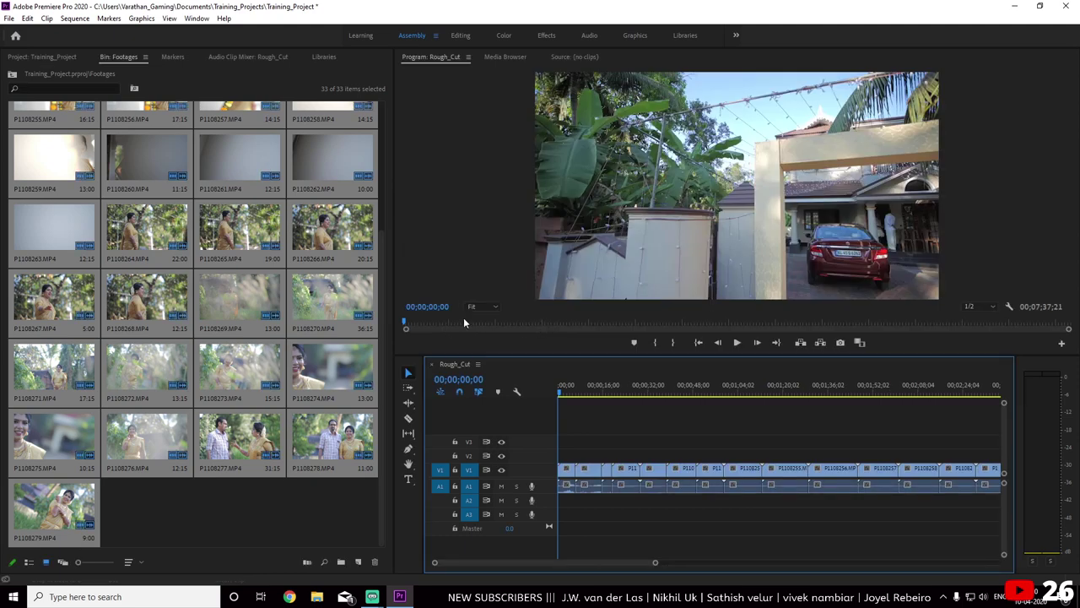
pyautogui.moveTo(564, 393)
pyautogui.mouseDown()
pyautogui.moveTo(850, 397)
pyautogui.moveTo(667, 397)
pyautogui.moveTo(636, 418)
pyautogui.moveTo(509, 420)
pyautogui.mouseUp()
pyautogui.press('-')
pyautogui.press('-')
pyautogui.moveTo(740, 393)
pyautogui.mouseDown()
pyautogui.moveTo(802, 393)
pyautogui.moveTo(863, 413)
pyautogui.moveTo(759, 400)
pyautogui.moveTo(519, 404)
pyautogui.mouseUp()
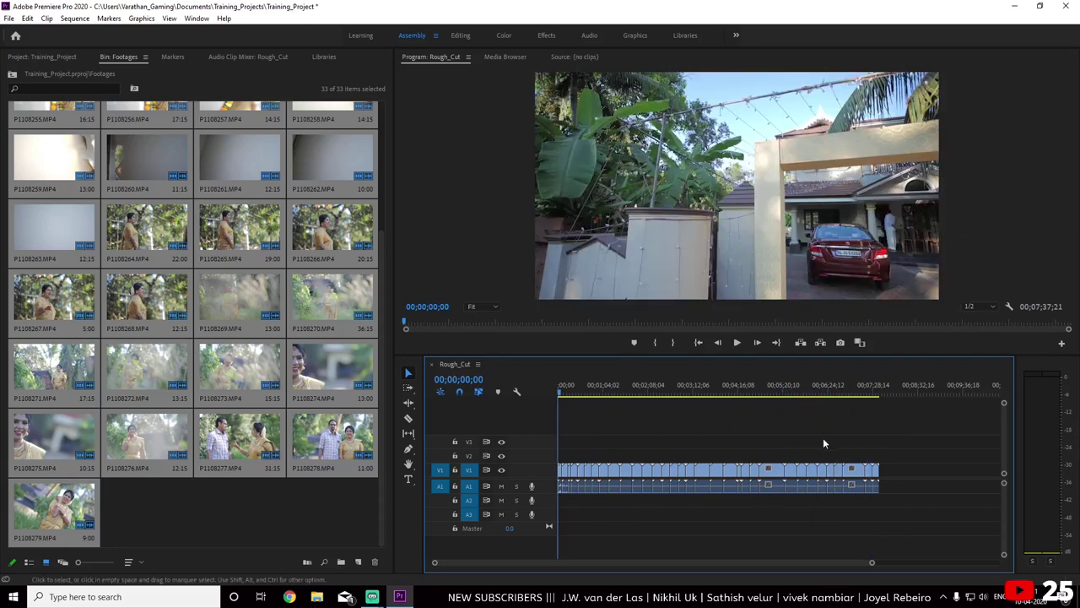
# Delete the clips' audio from track A1
pyautogui.press('alt')
pyautogui.moveTo(947, 523); pyautogui.dragTo(548, 481)
pyautogui.press('Delete')
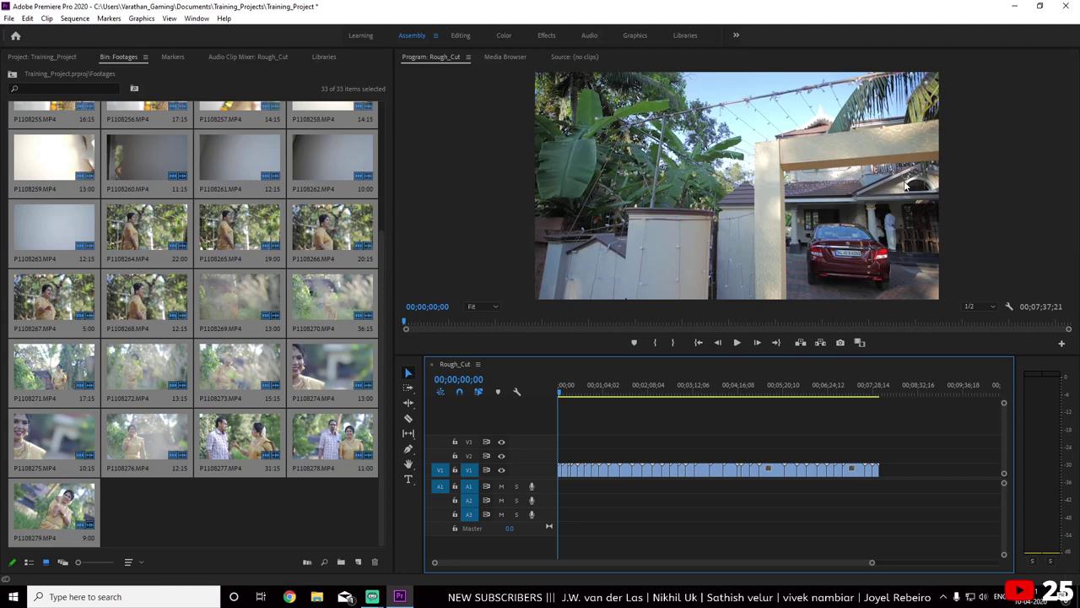
# Set the program monitor playback resolution to 1/4
pyautogui.click(986, 307)
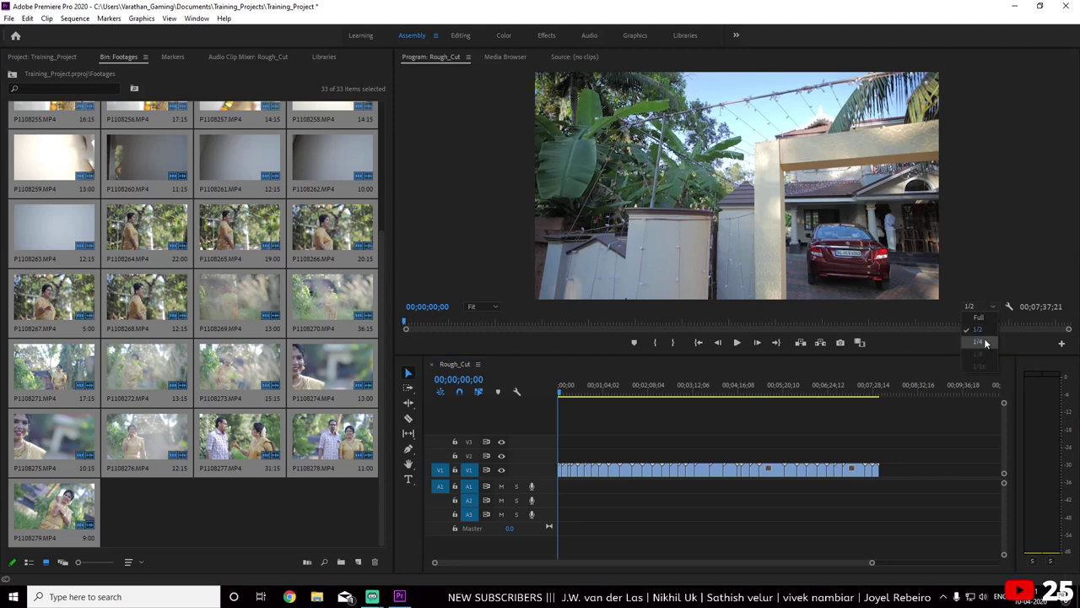
pyautogui.click(984, 340)
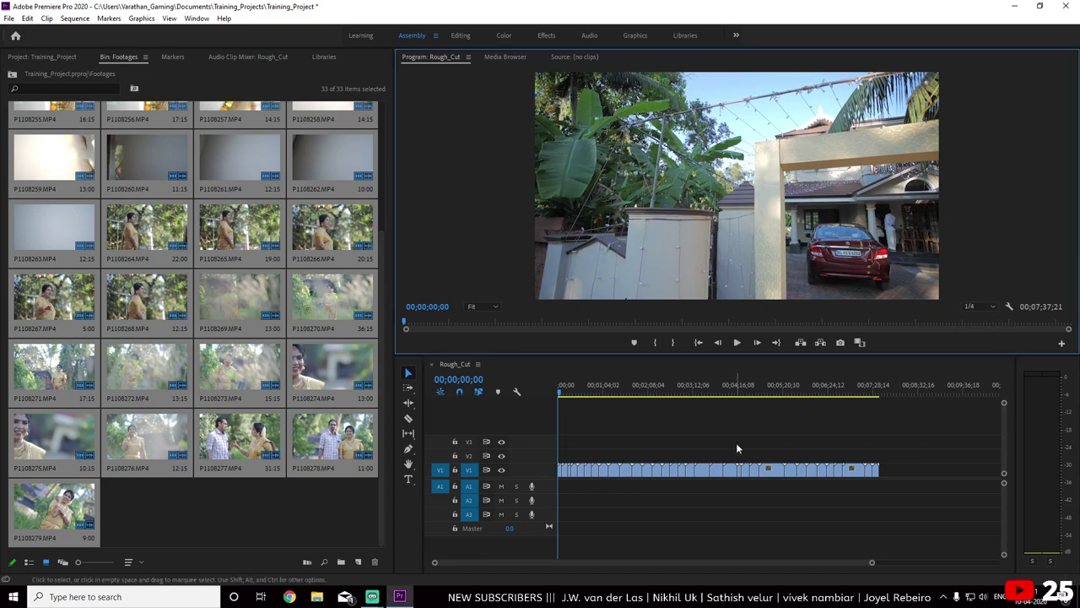
pyautogui.moveTo(614, 402)
pyautogui.mouseDown()
pyautogui.moveTo(765, 397)
pyautogui.moveTo(558, 410)
pyautogui.mouseUp()
pyautogui.press('=')
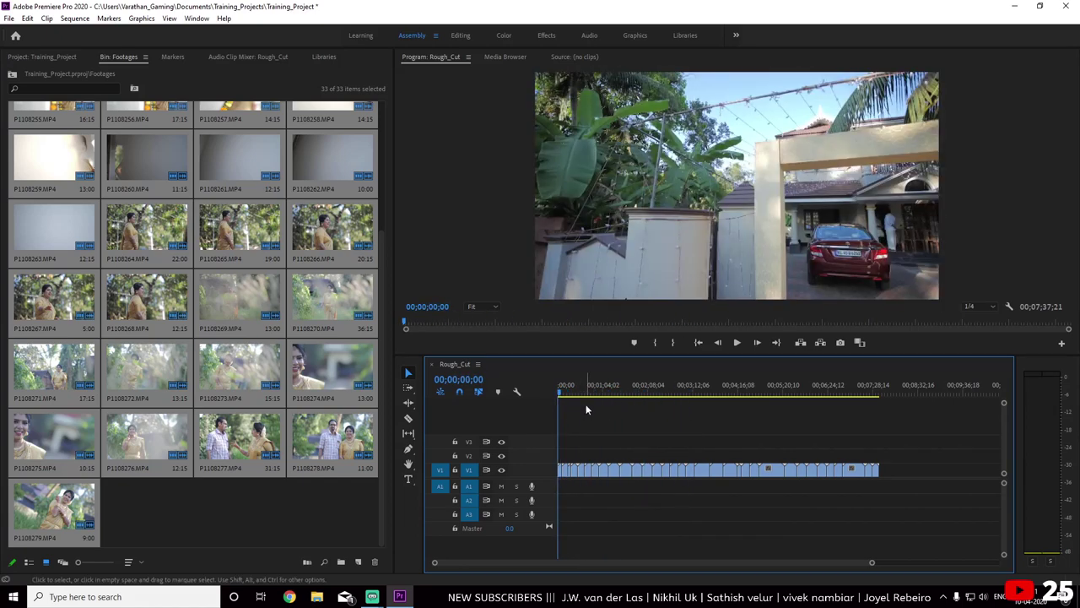
# Zoom, play and scrub through Rough_Cut's opening clips, settling near the 20-second mark
pyautogui.press('=')
pyautogui.press('=')
pyautogui.press('=')
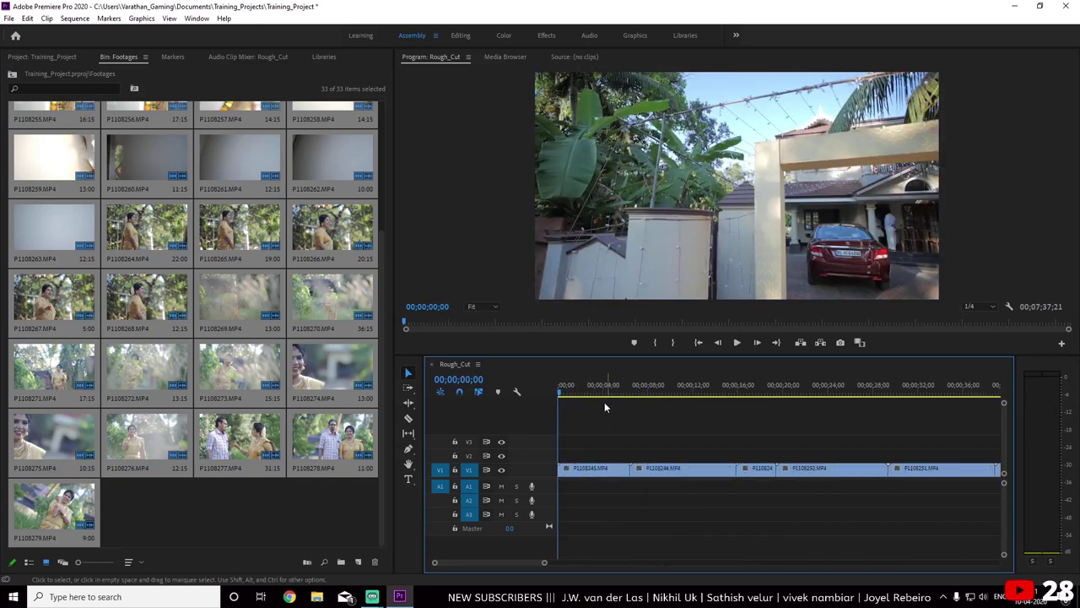
pyautogui.moveTo(564, 394)
pyautogui.mouseDown()
pyautogui.moveTo(882, 432)
pyautogui.moveTo(663, 436)
pyautogui.mouseUp()
pyautogui.press('space')
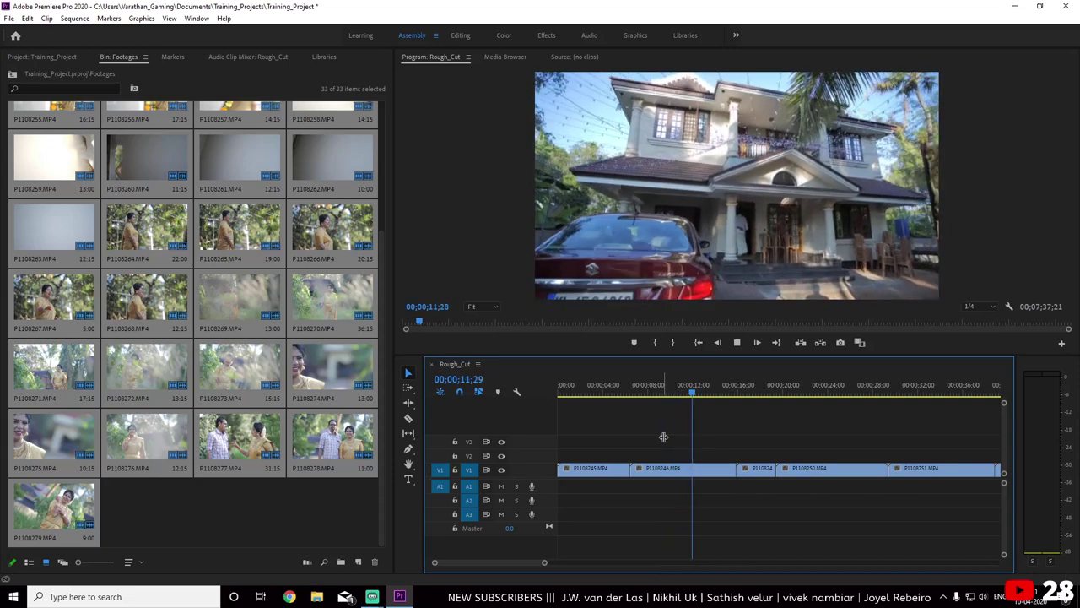
pyautogui.press('space')
pyautogui.moveTo(702, 391); pyautogui.dragTo(790, 405)
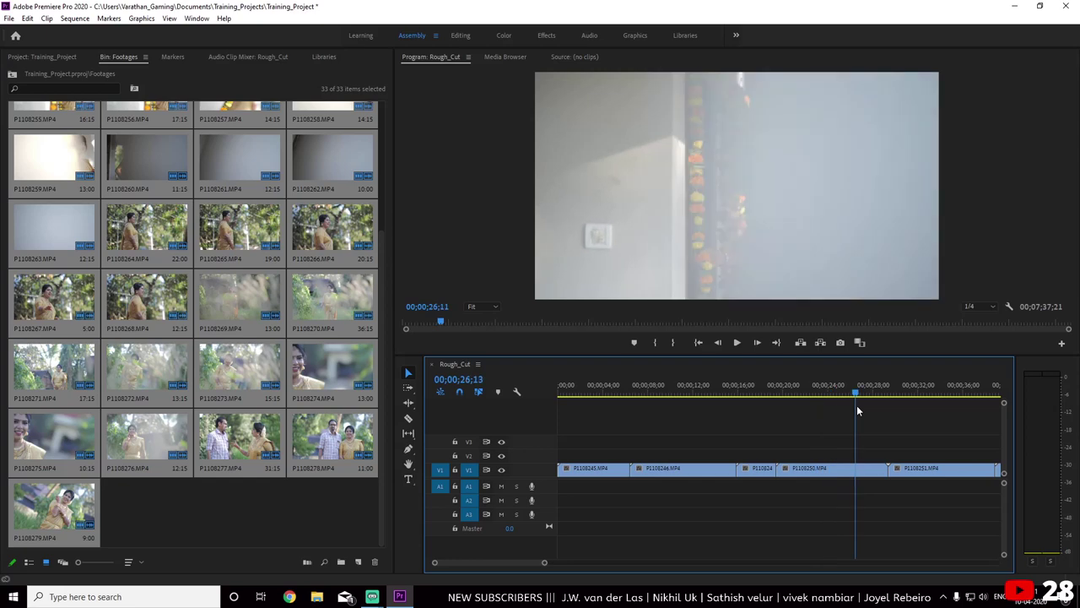
pyautogui.moveTo(790, 405); pyautogui.dragTo(790, 413)
pyautogui.press('-')
pyautogui.press('-')
pyautogui.press('-')
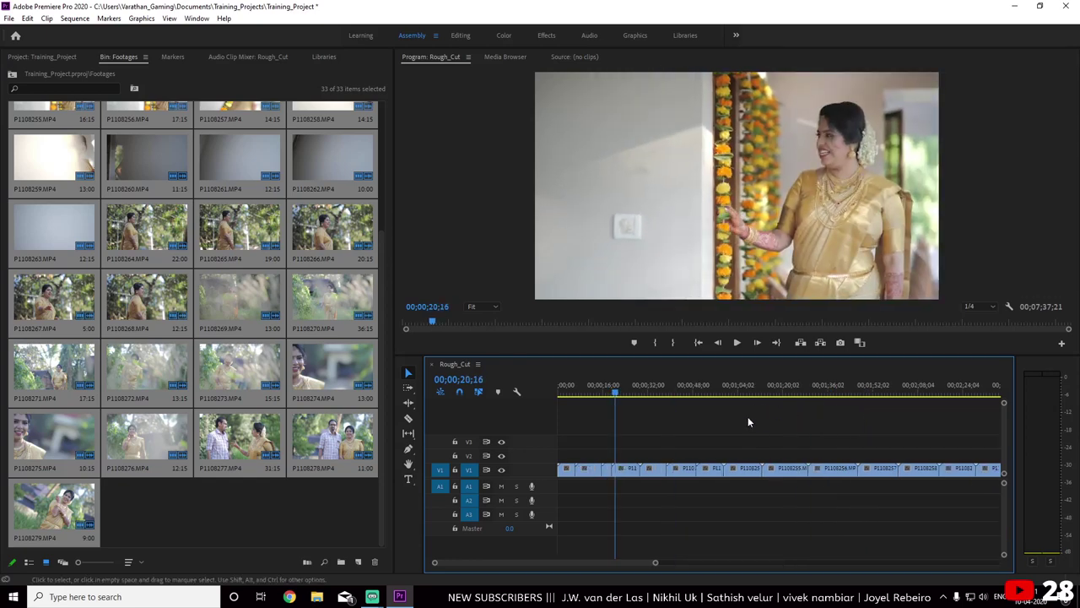
pyautogui.moveTo(587, 395)
pyautogui.mouseDown()
pyautogui.moveTo(880, 415)
pyautogui.moveTo(580, 442)
pyautogui.mouseUp()
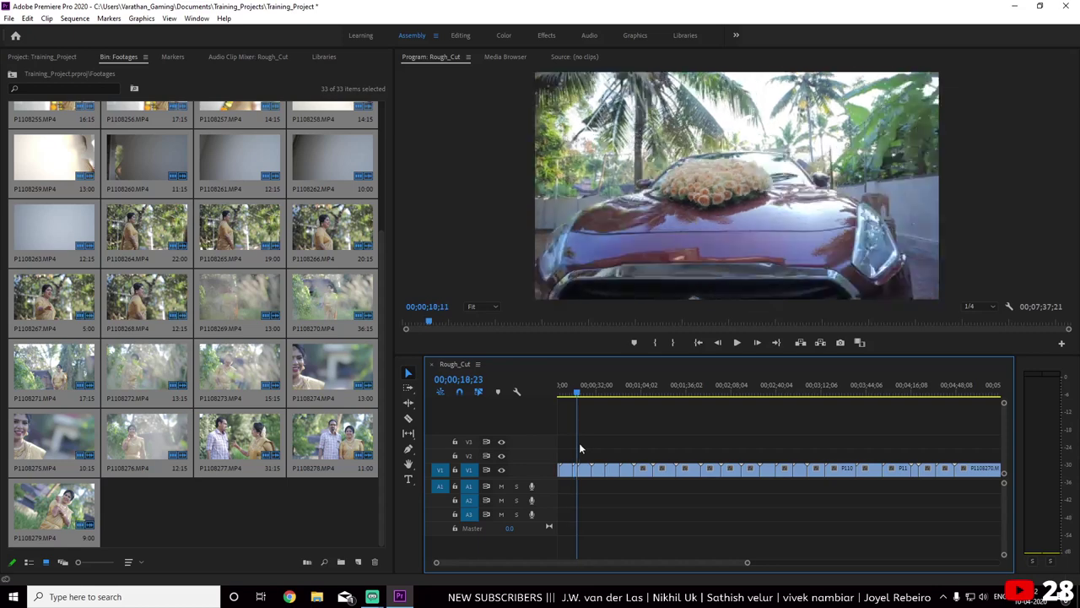
pyautogui.moveTo(580, 442); pyautogui.dragTo(578, 442)
pyautogui.press('-')
pyautogui.press('=')
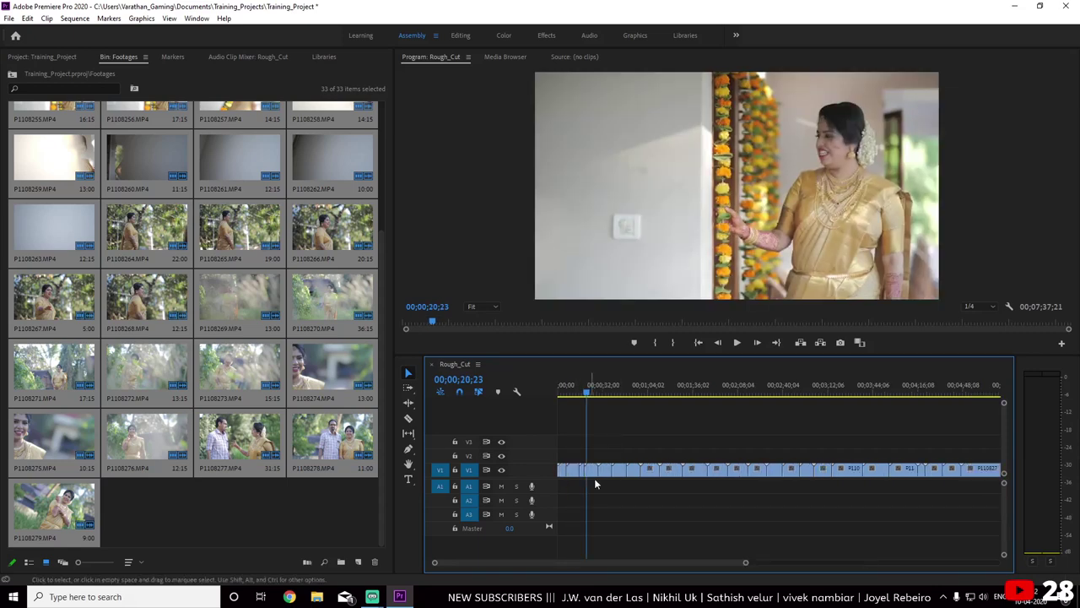
pyautogui.press('=')
pyautogui.press('=')
# Move P1108250 and the last short clip up to V2, splitting the V1 clip at the playhead
pyautogui.moveTo(683, 473); pyautogui.dragTo(688, 455)
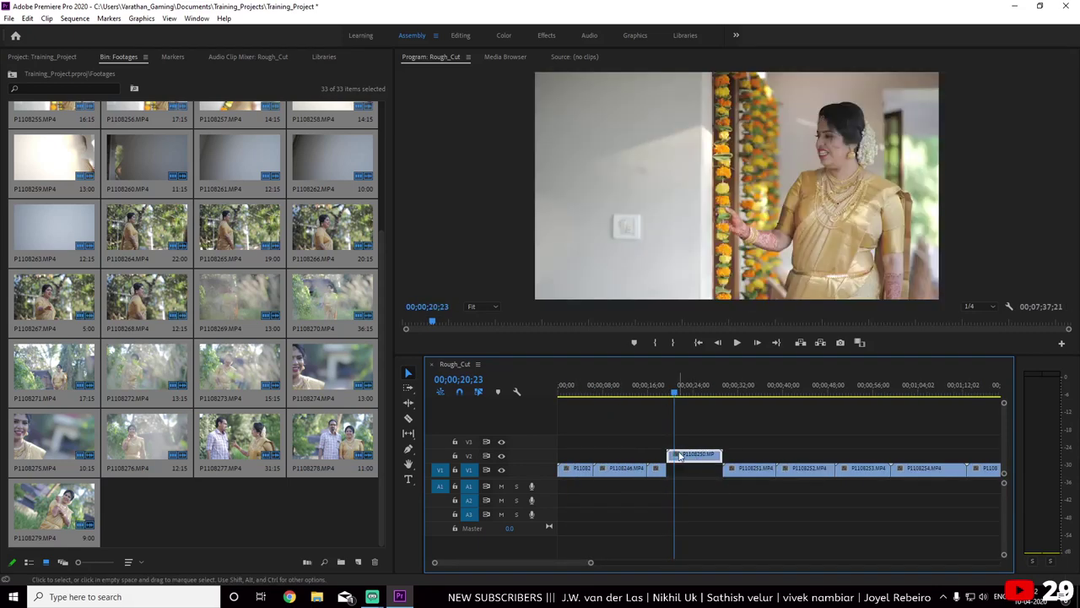
pyautogui.press('-')
pyautogui.press('-')
pyautogui.press('-')
pyautogui.moveTo(594, 389)
pyautogui.mouseDown()
pyautogui.moveTo(865, 418)
pyautogui.moveTo(839, 415)
pyautogui.mouseUp()
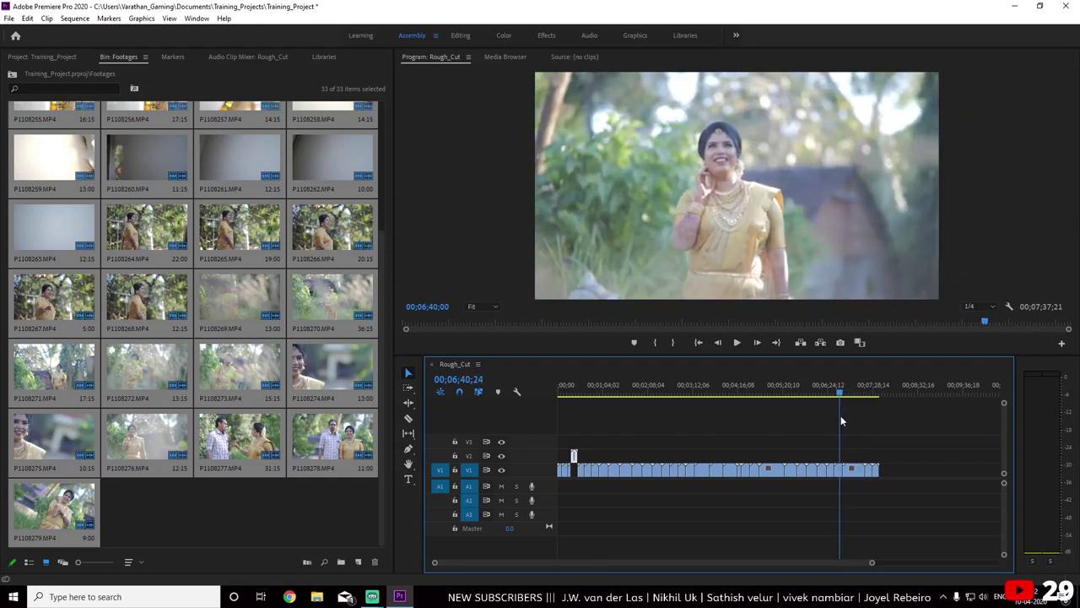
pyautogui.hotkey('ctrl', 'v')
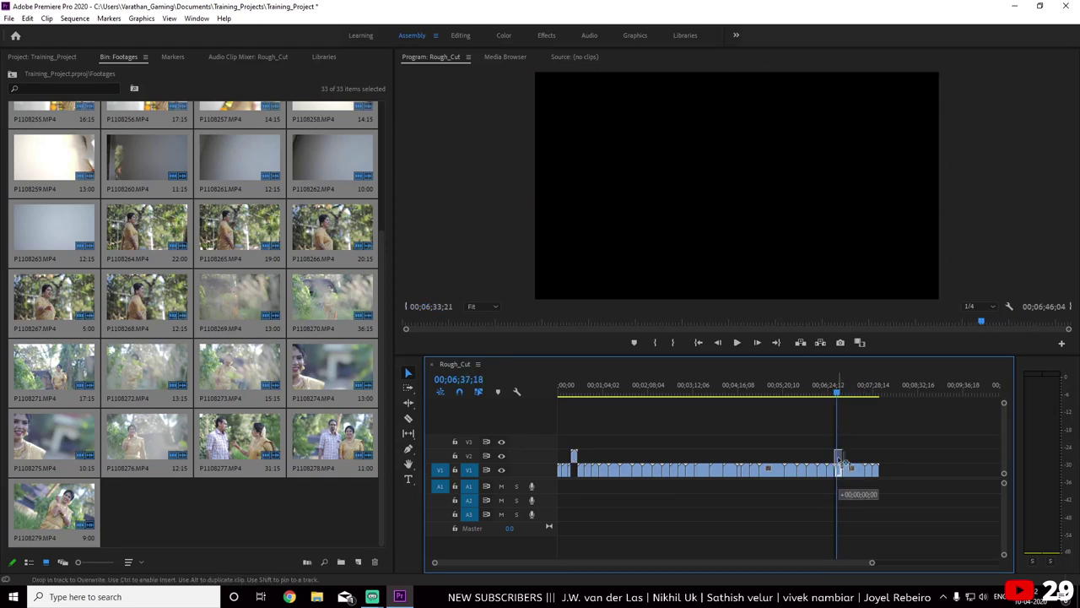
pyautogui.moveTo(840, 393); pyautogui.dragTo(876, 403)
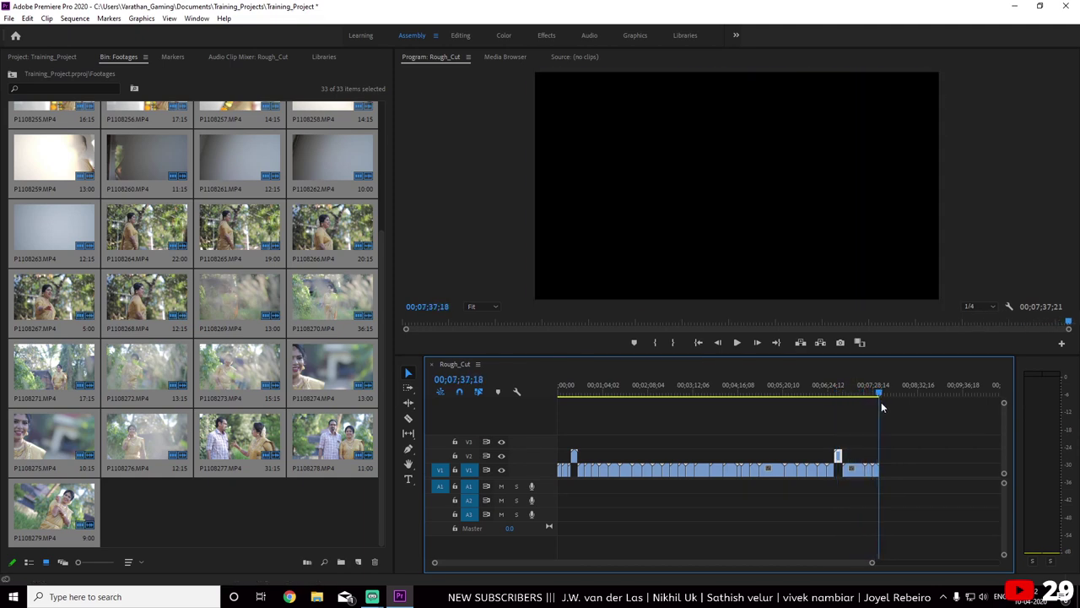
pyautogui.moveTo(876, 470); pyautogui.dragTo(876, 455)
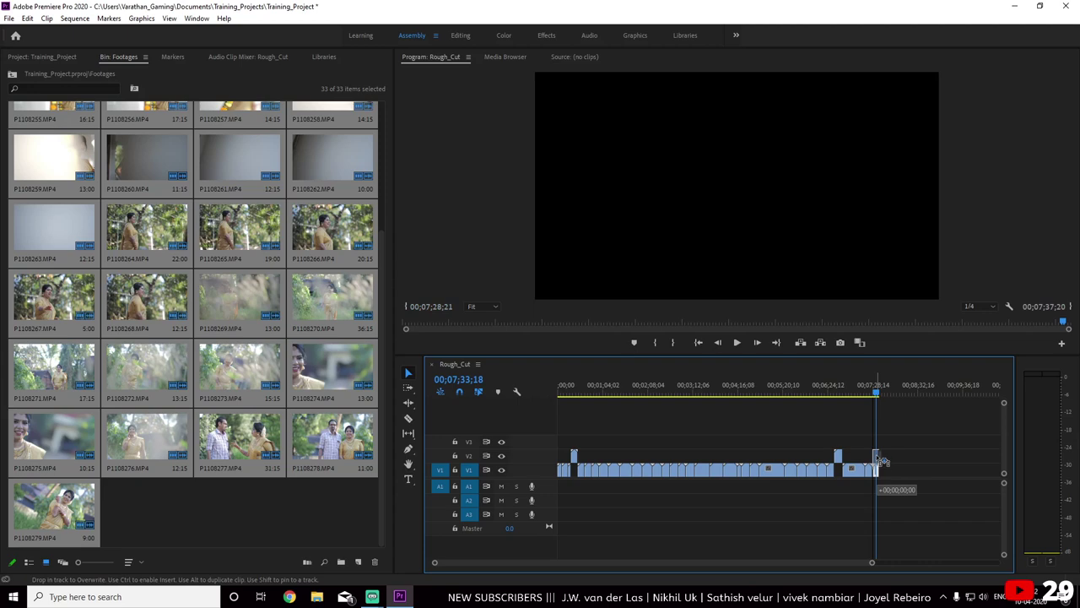
# Move a long run of V1 clips up onto V2 and preview the rearranged sequence
pyautogui.moveTo(586, 389); pyautogui.dragTo(832, 427)
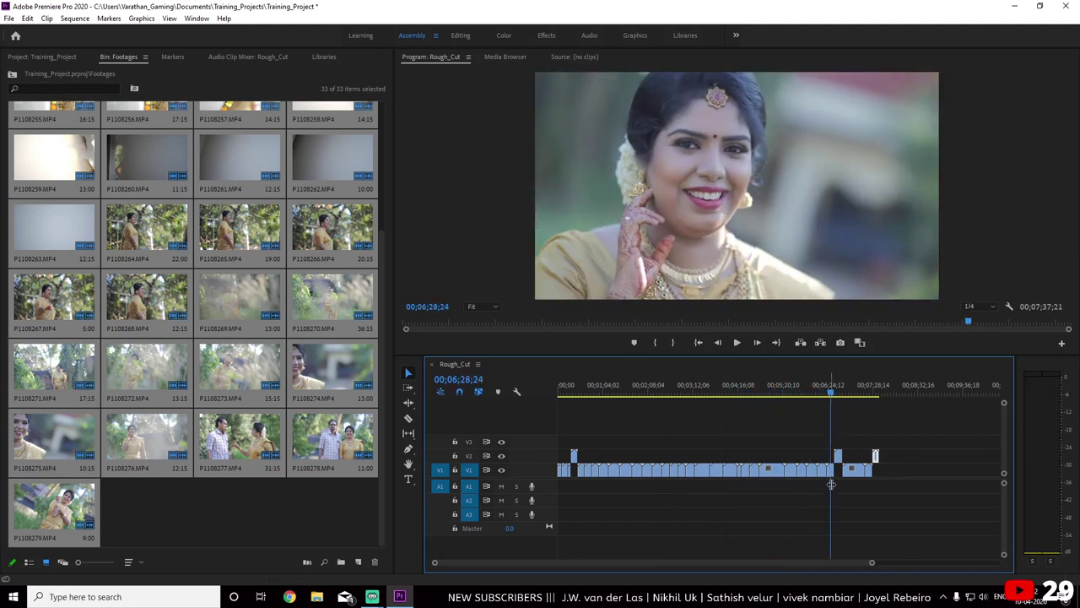
pyautogui.moveTo(838, 471)
pyautogui.mouseDown()
pyautogui.moveTo(588, 470)
pyautogui.moveTo(588, 459)
pyautogui.mouseUp()
pyautogui.click(577, 390)
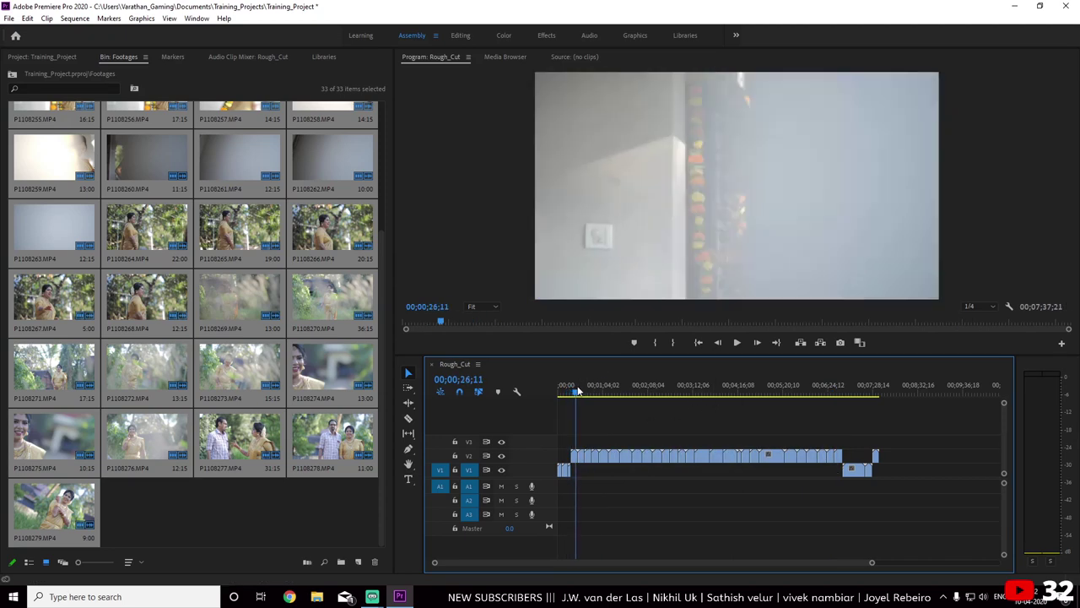
pyautogui.moveTo(577, 390)
pyautogui.mouseDown()
pyautogui.moveTo(808, 411)
pyautogui.moveTo(572, 407)
pyautogui.moveTo(836, 429)
pyautogui.moveTo(730, 424)
pyautogui.mouseUp()
# From the project's top level, start a New Item > Sequence and enter the name 'Cutting'
pyautogui.click(61, 73)
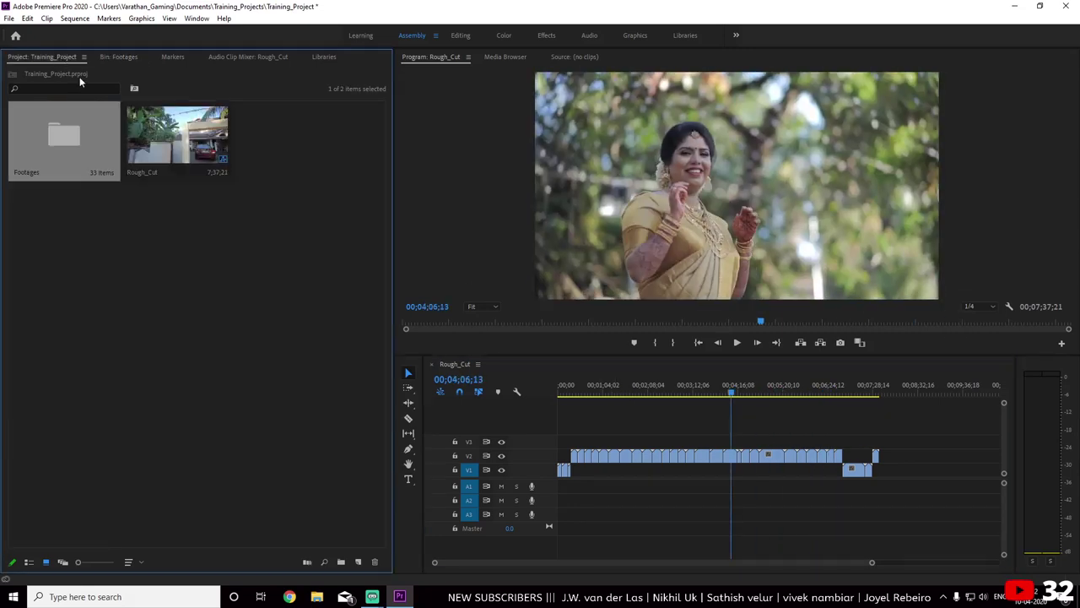
pyautogui.rightClick(177, 251)
pyautogui.moveTo(257, 301)
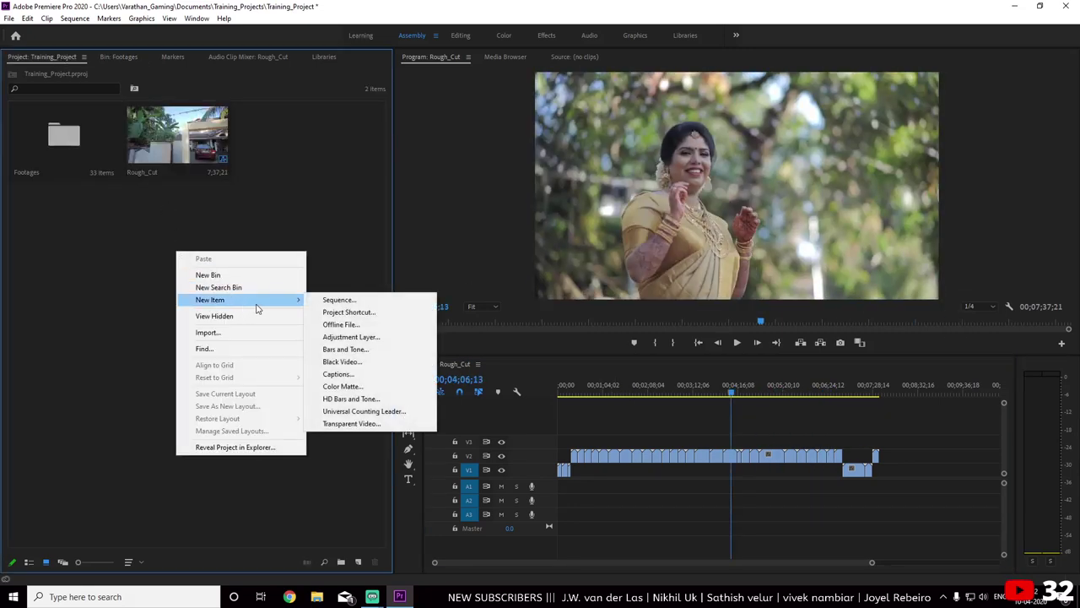
pyautogui.click(320, 298)
pyautogui.write('Cuttin')
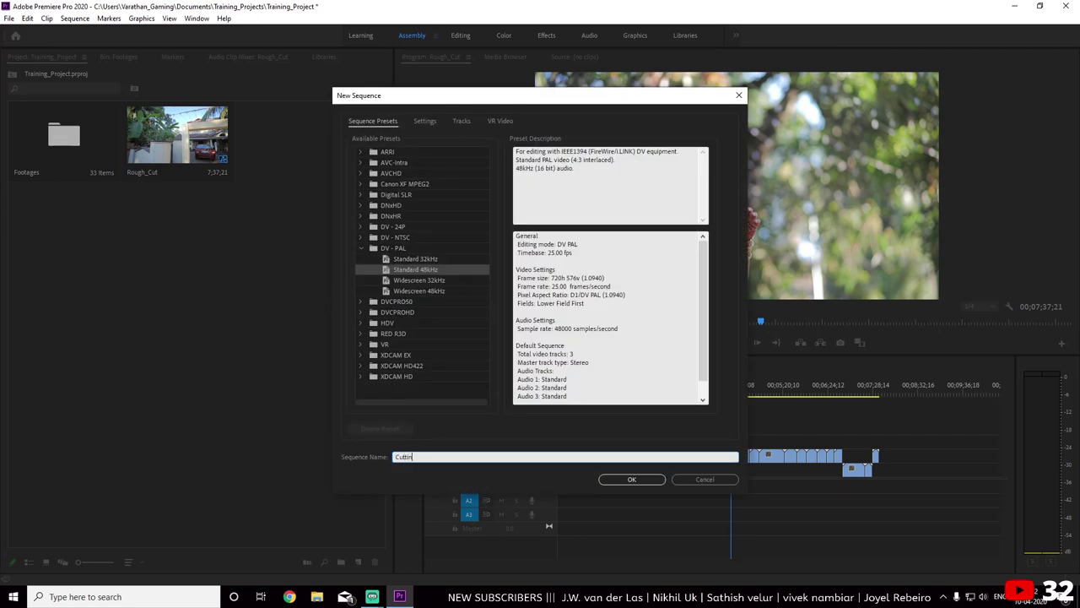
pyautogui.write('g')
# Add a second DV-PAL Standard 48kHz sequence named 'Final_mix' to the project
pyautogui.click(624, 479)
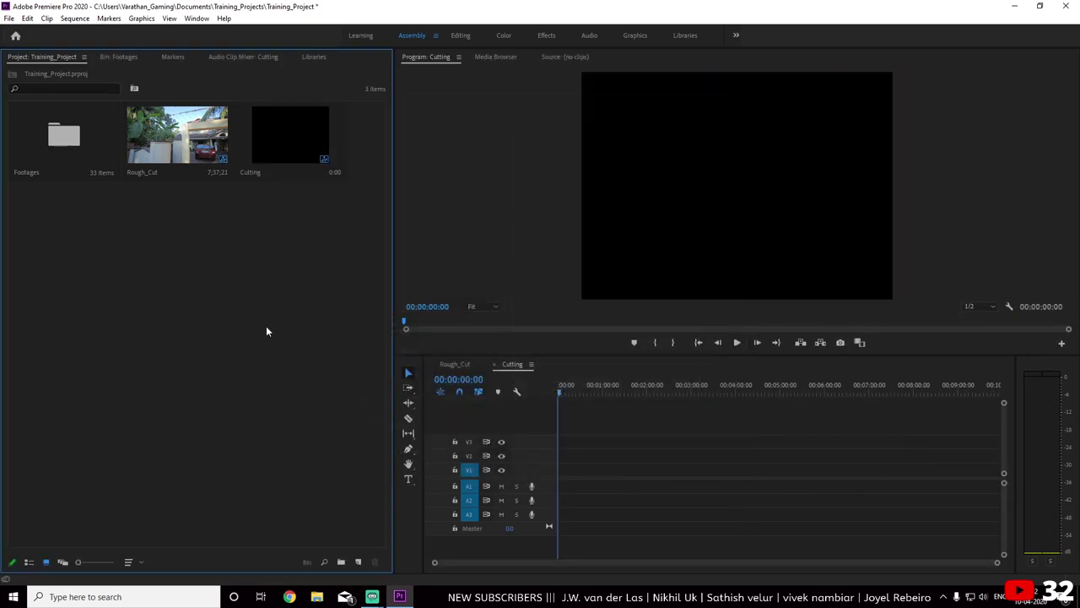
pyautogui.rightClick(266, 327)
pyautogui.moveTo(361, 375)
pyautogui.click(417, 375)
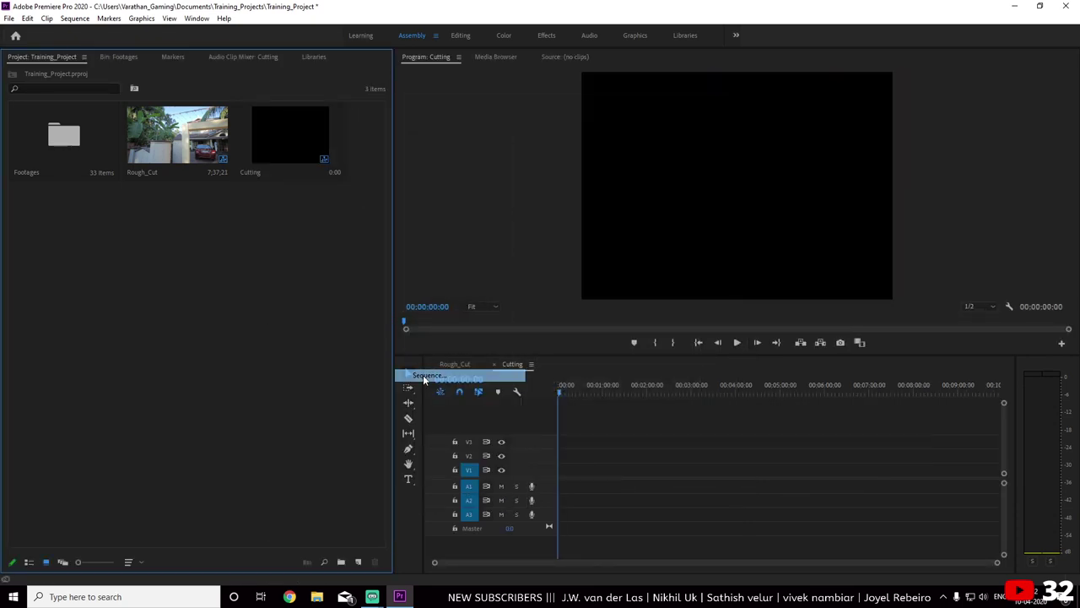
pyautogui.write('Final_mix')
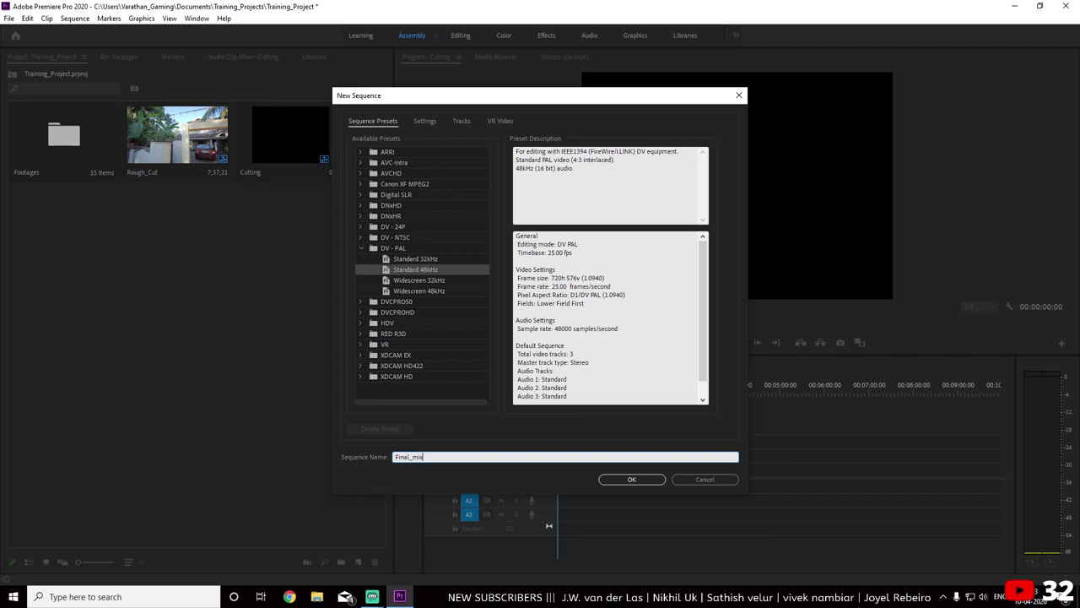
pyautogui.press('Return')
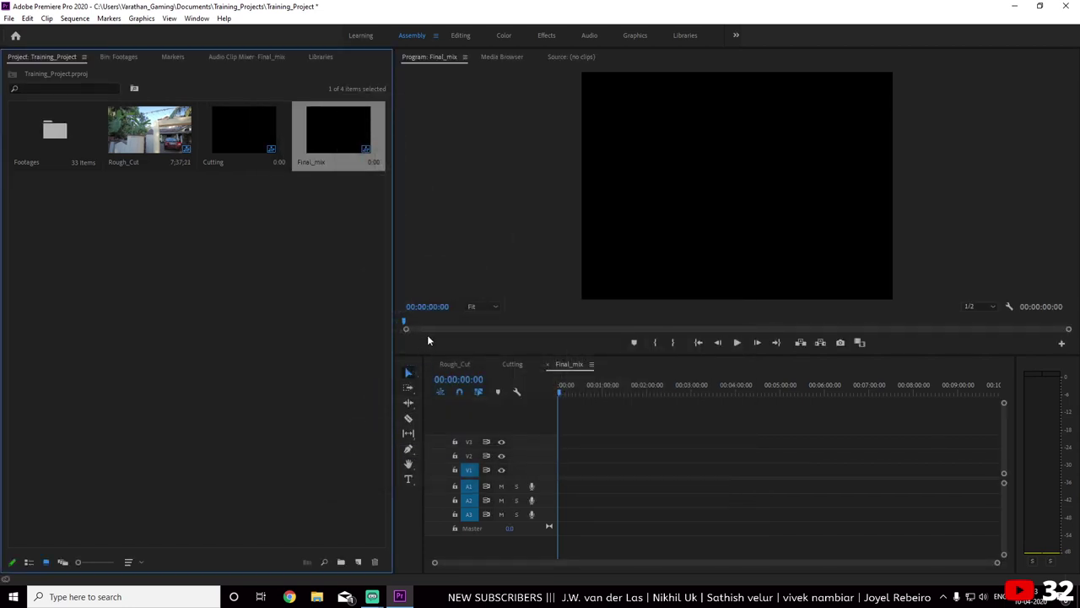
# In Rough_Cut, select all clips on track V2 and cut them
pyautogui.click(453, 364)
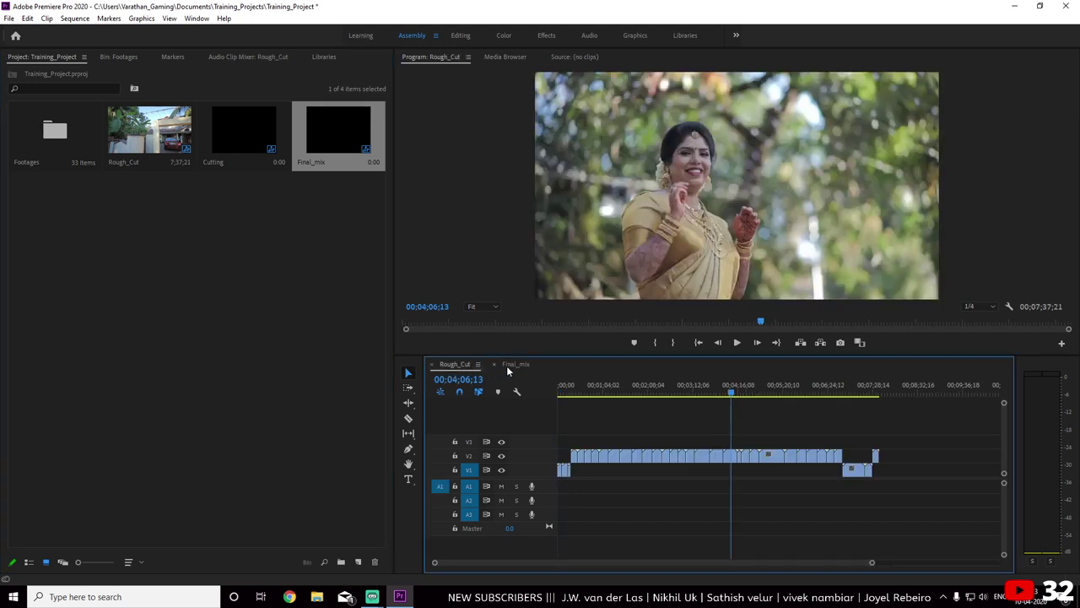
pyautogui.doubleClick(243, 130)
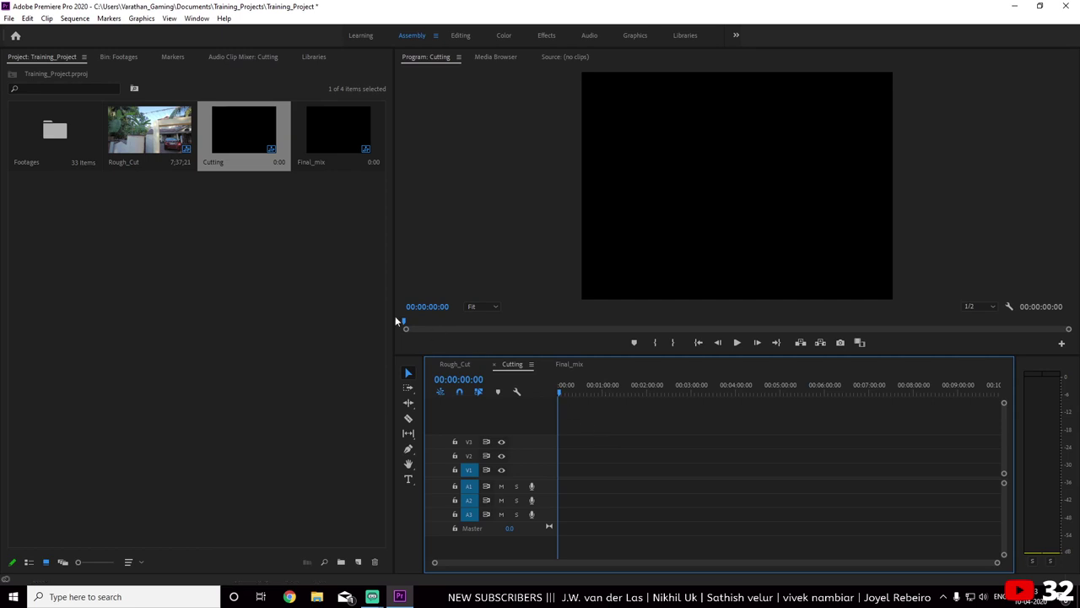
pyautogui.click(464, 364)
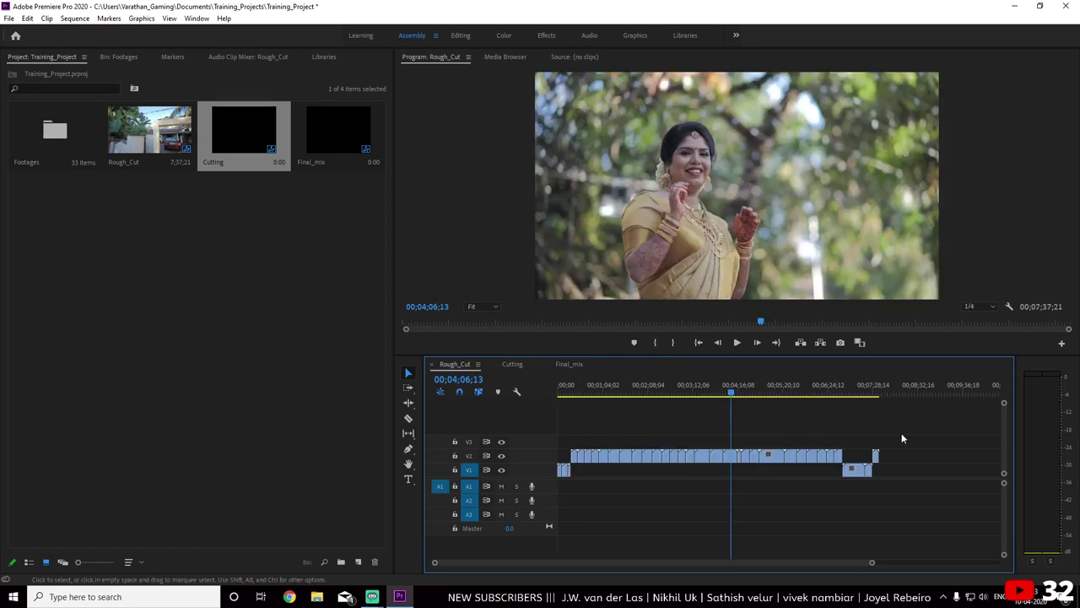
pyautogui.moveTo(717, 393)
pyautogui.mouseDown()
pyautogui.moveTo(575, 411)
pyautogui.moveTo(839, 429)
pyautogui.mouseUp()
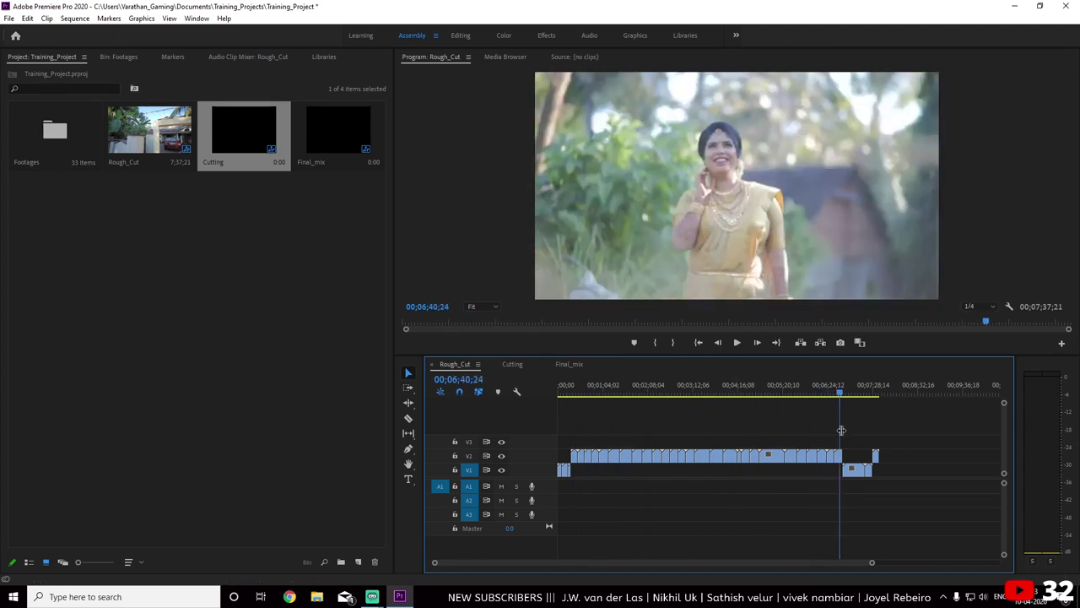
pyautogui.moveTo(567, 436); pyautogui.dragTo(878, 460)
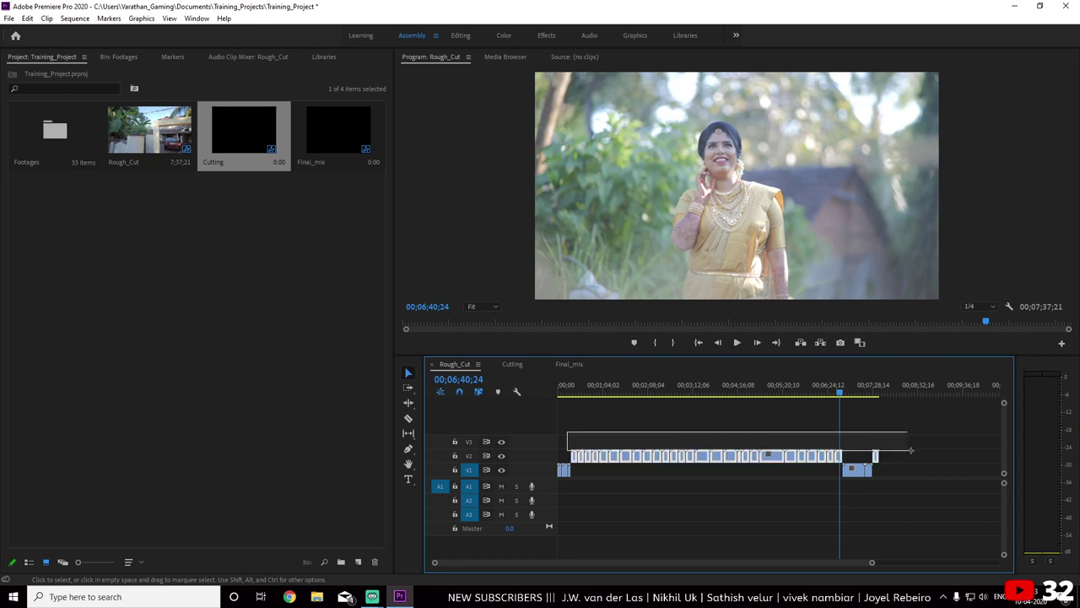
pyautogui.rightClick(733, 460)
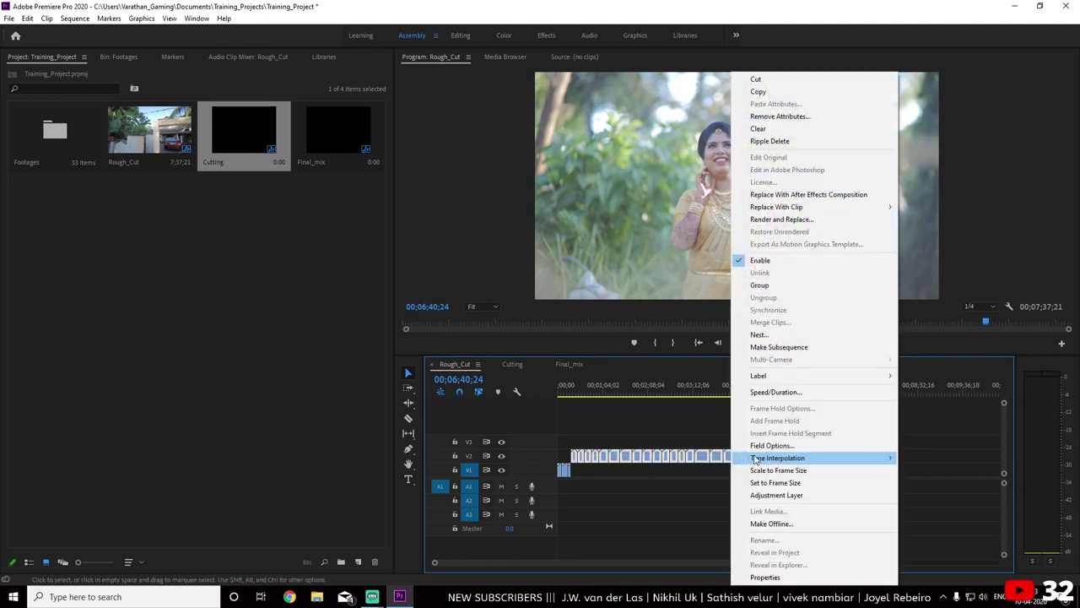
pyautogui.click(801, 78)
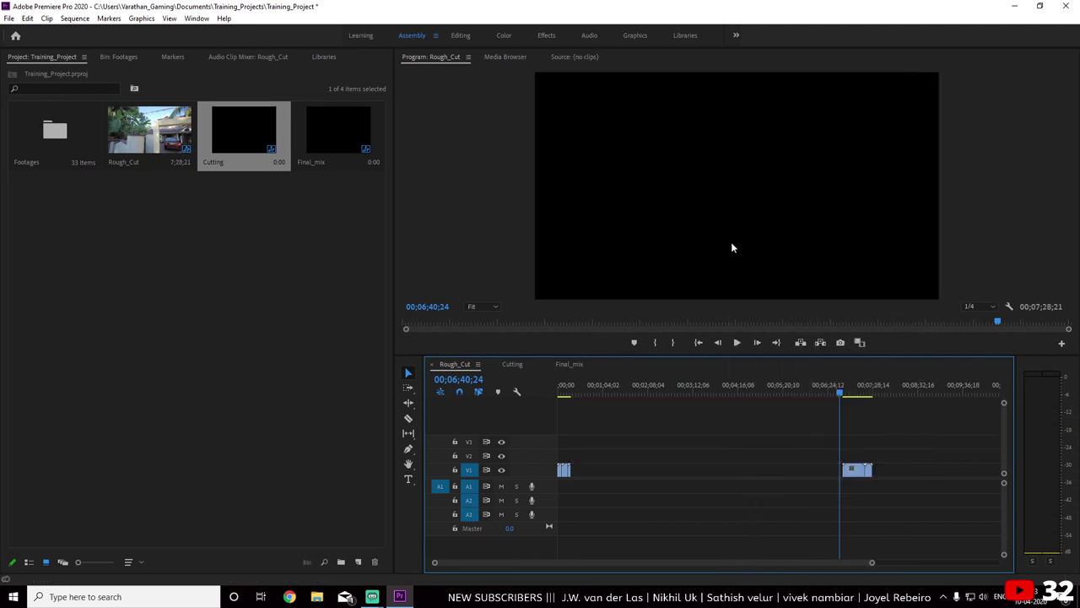
# Test-paste the clips into Cutting, then undo so the sequence stays empty
pyautogui.click(512, 364)
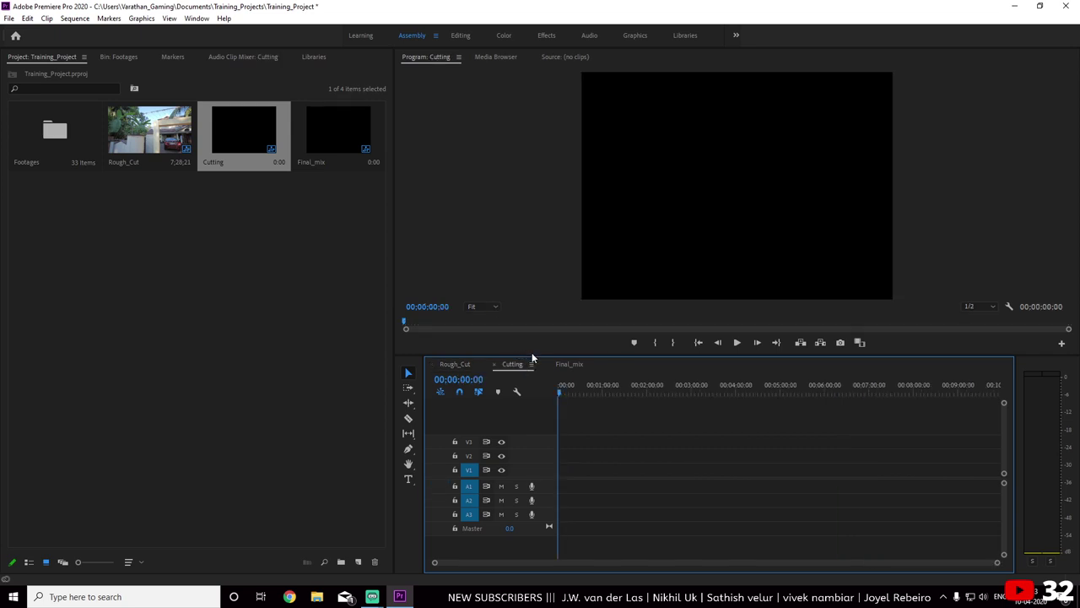
pyautogui.hotkey('ctrl', 'v')
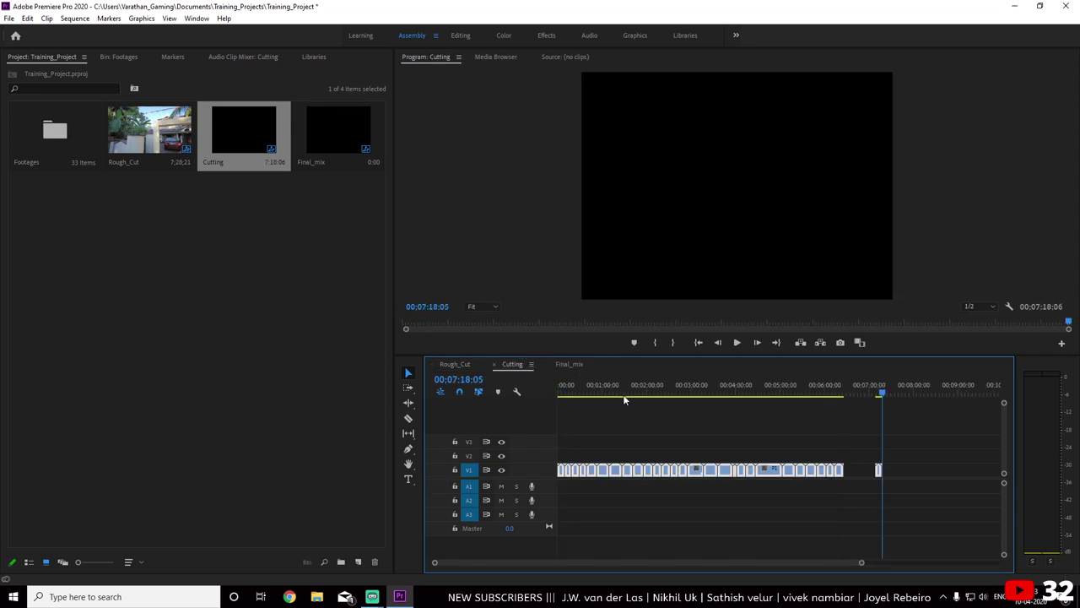
pyautogui.moveTo(623, 394); pyautogui.dragTo(757, 406)
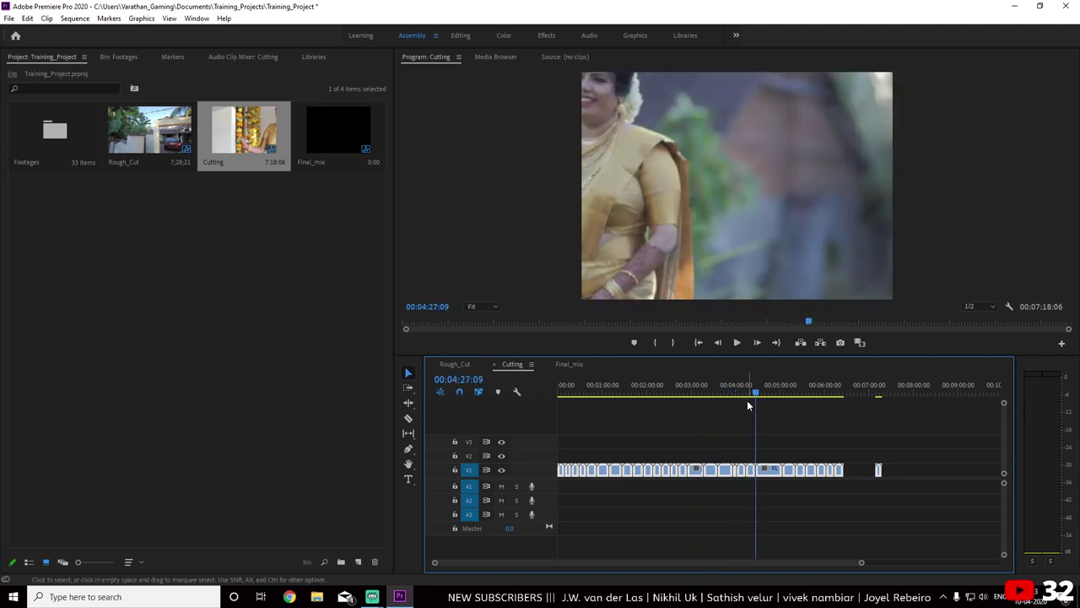
pyautogui.hotkey('ctrl', 'z')
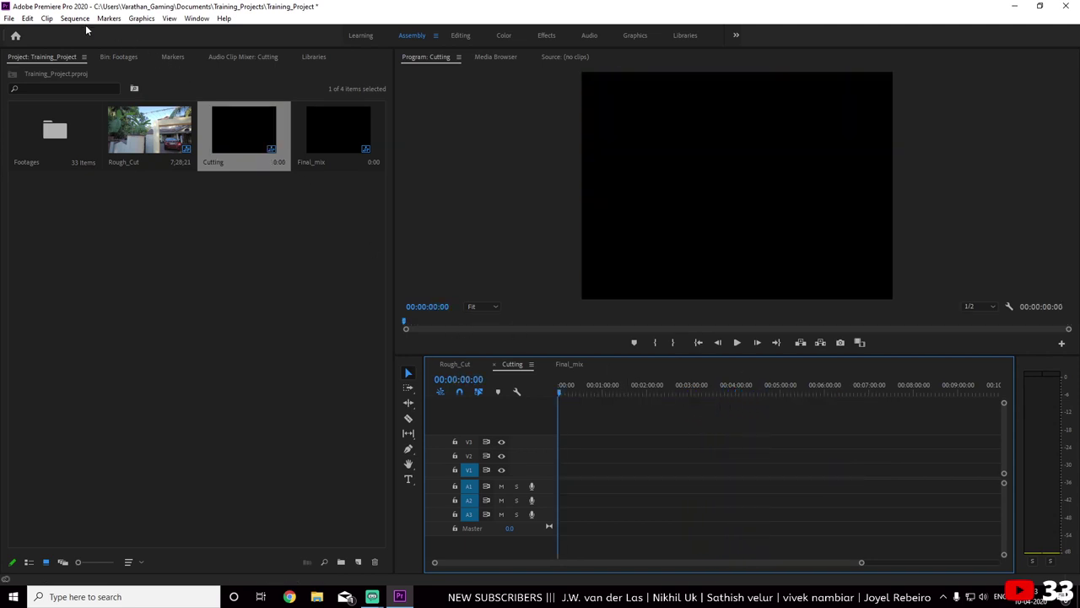
# In the Cutting sequence settings, switch the editing mode to Custom
pyautogui.click(74, 17)
pyautogui.click(89, 31)
pyautogui.click(509, 110)
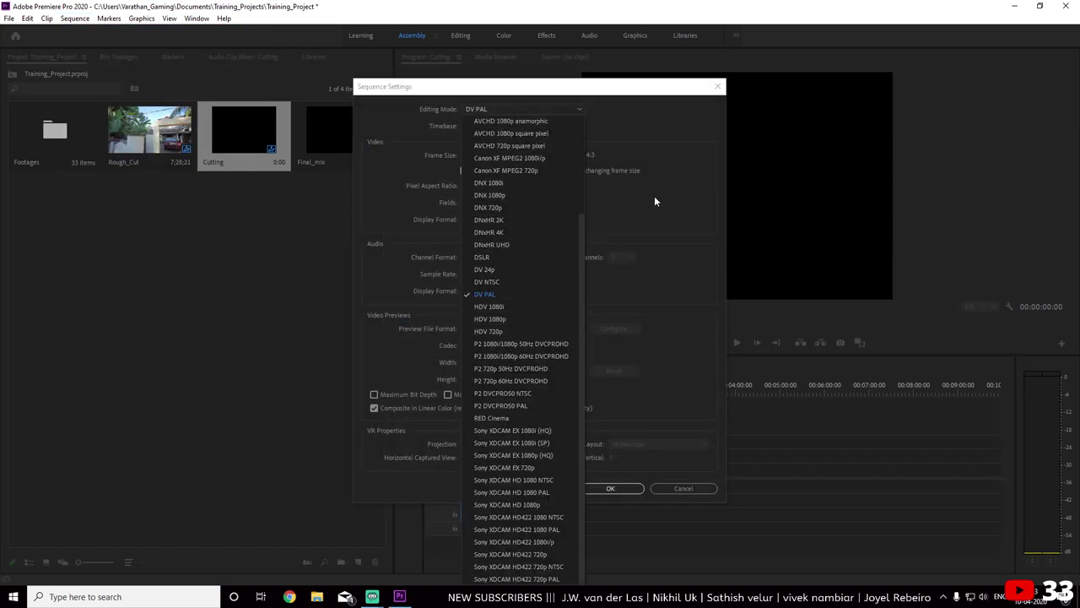
pyautogui.click(654, 201)
pyautogui.click(523, 110)
pyautogui.scroll(3, 502, 251)
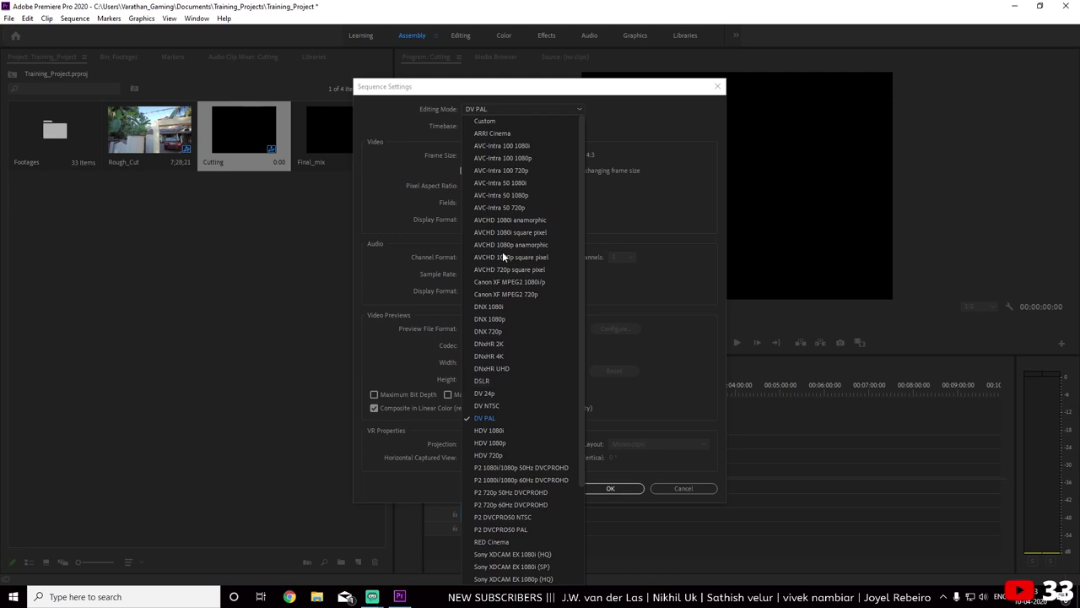
pyautogui.click(496, 121)
# Apply a 1920×1080 frame, Square Pixels, No Fields (Progressive Scan) and 25 fps Timecode
pyautogui.click(474, 155)
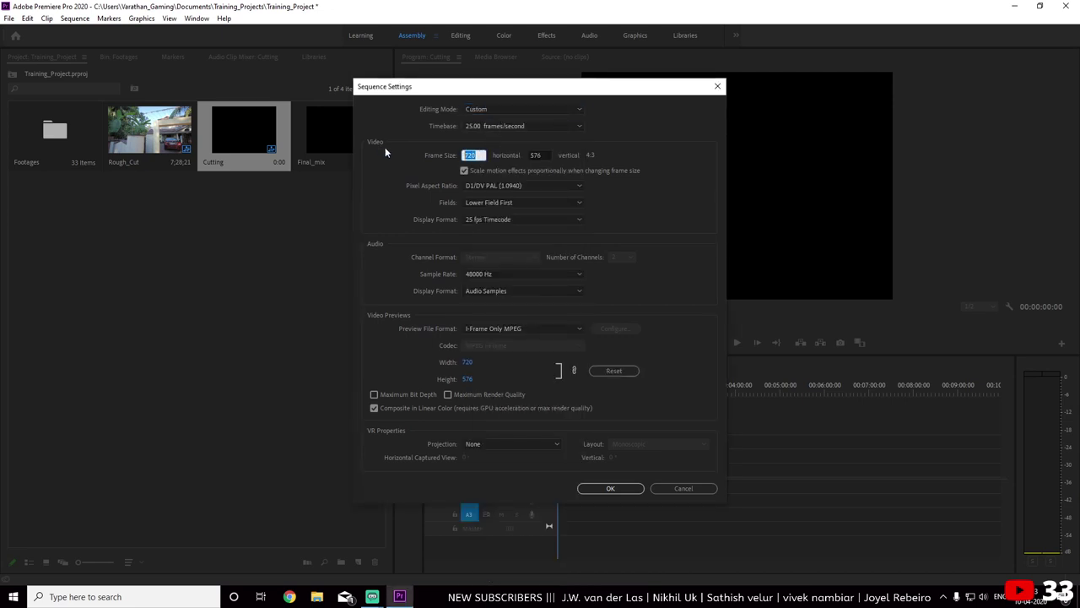
pyautogui.write('19')
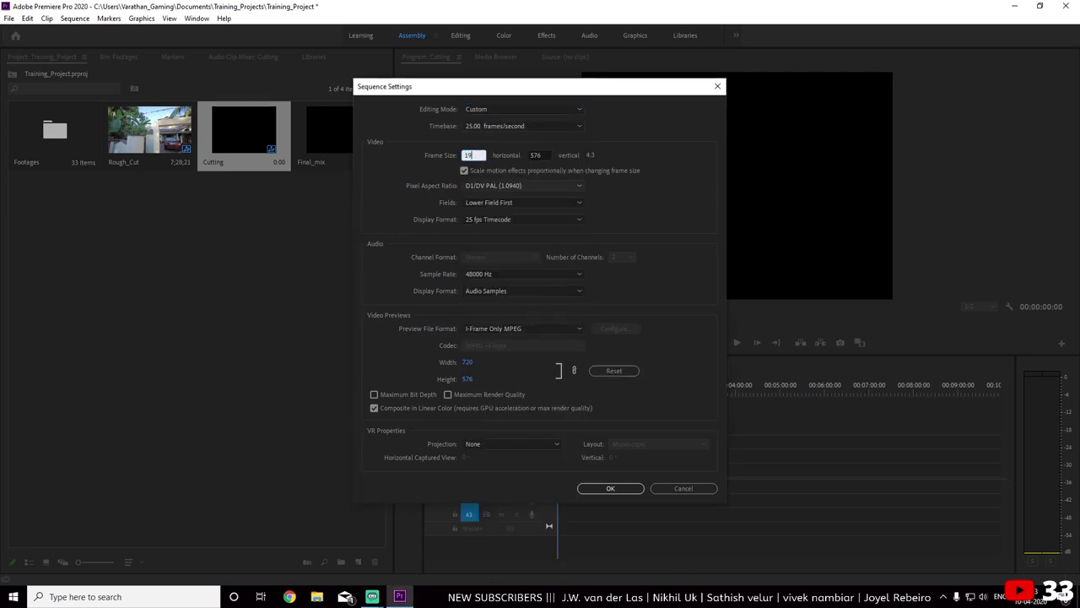
pyautogui.click(534, 157)
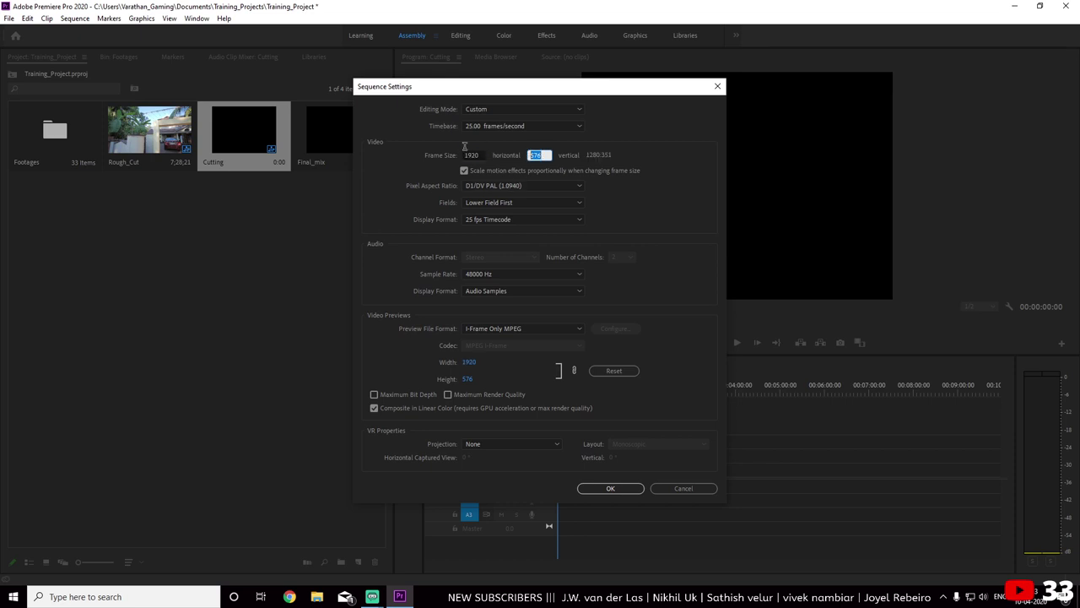
pyautogui.write('1080')
pyautogui.click(501, 186)
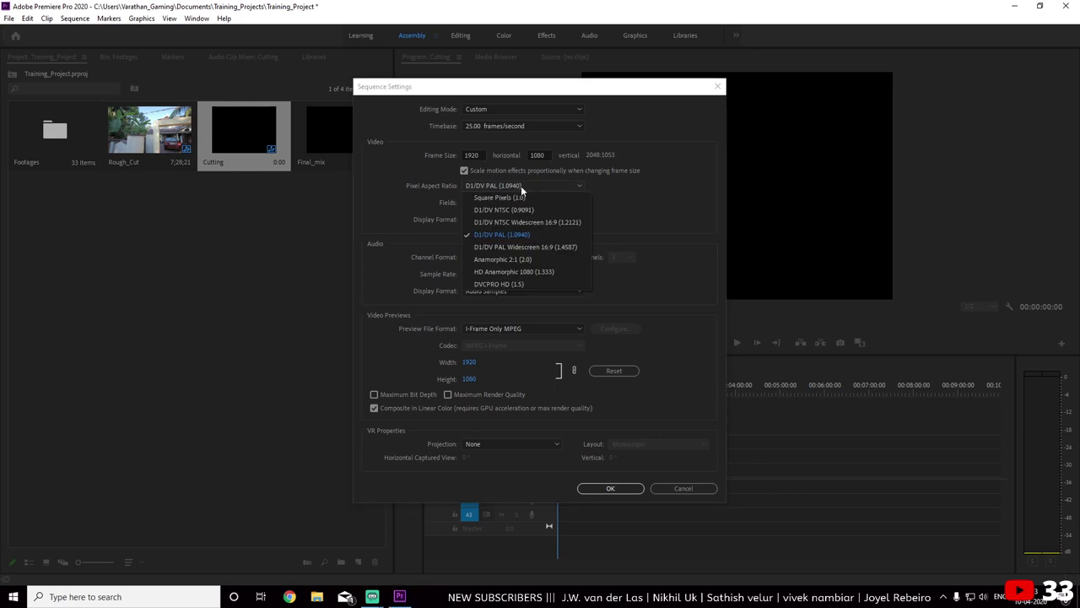
pyautogui.click(513, 194)
pyautogui.click(509, 204)
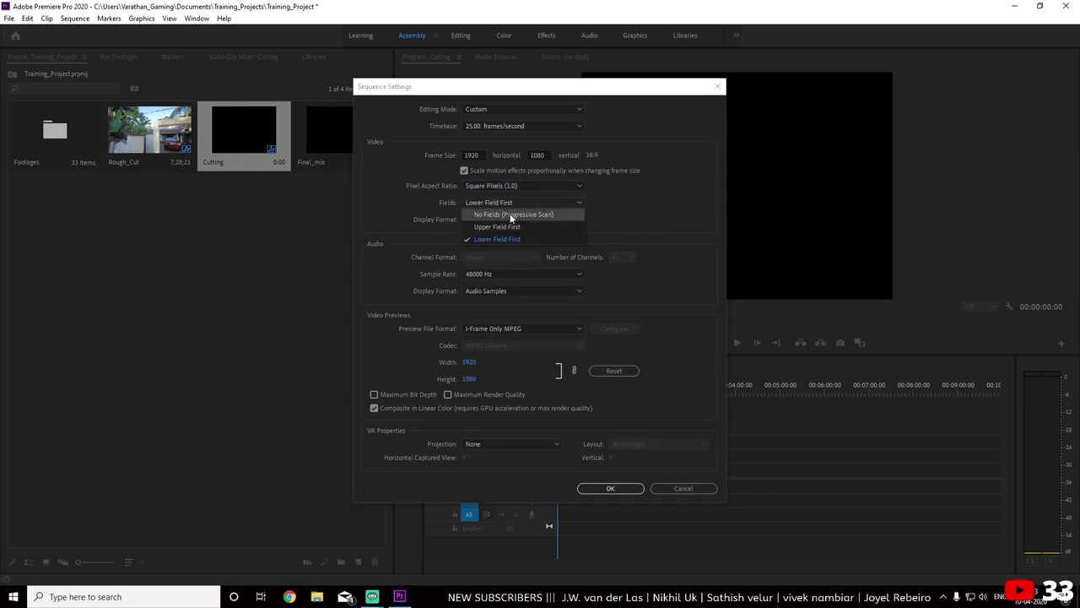
pyautogui.click(512, 214)
pyautogui.click(518, 219)
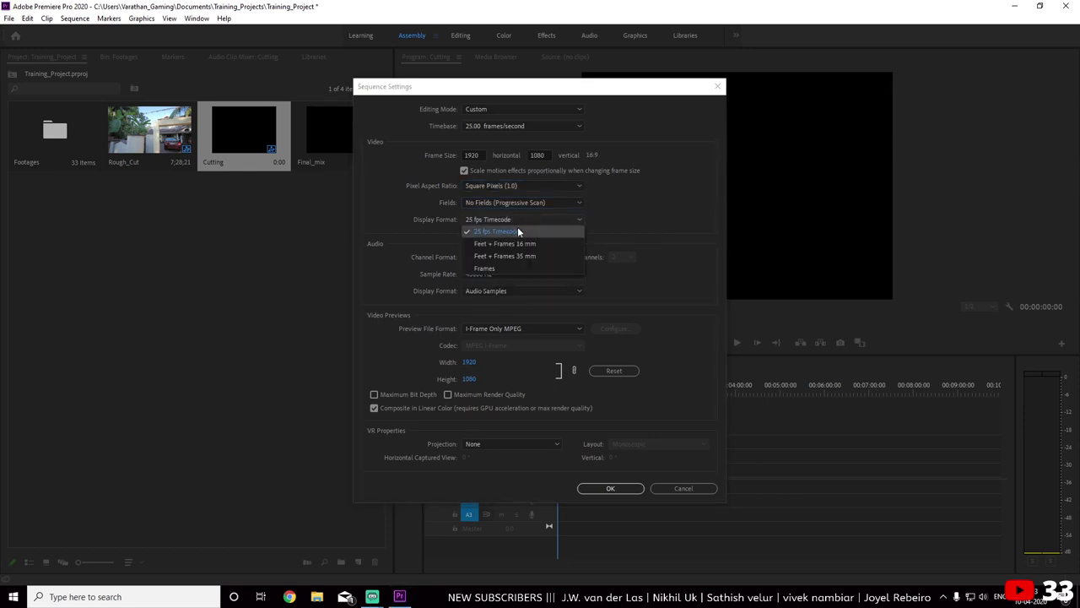
pyautogui.click(518, 227)
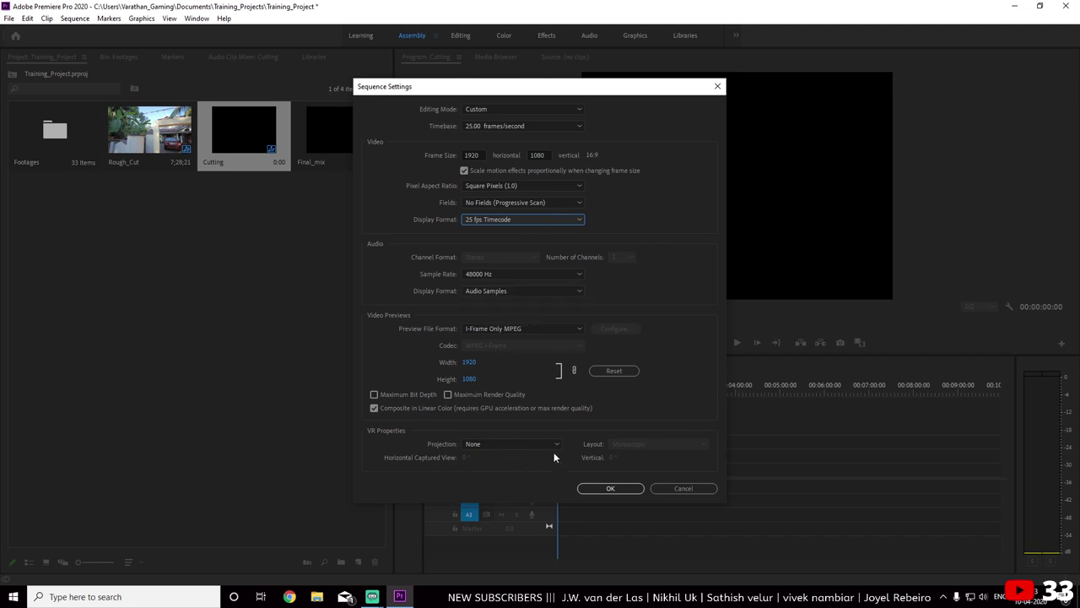
pyautogui.click(611, 488)
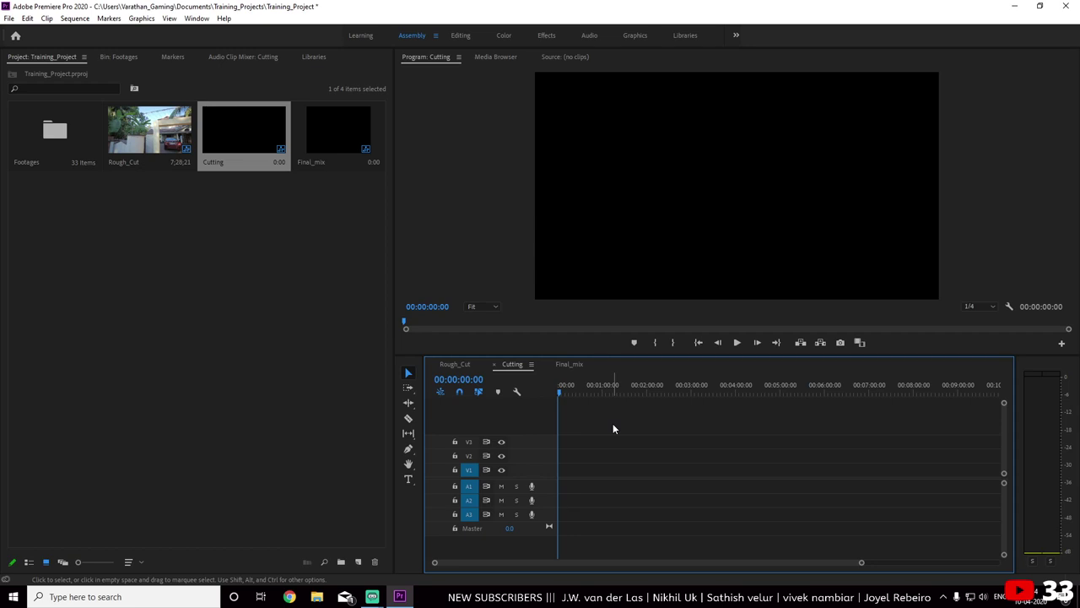
# Paste the V2 clips onto V1 of Cutting and review the opening from the start
pyautogui.hotkey('ctrl', 'v')
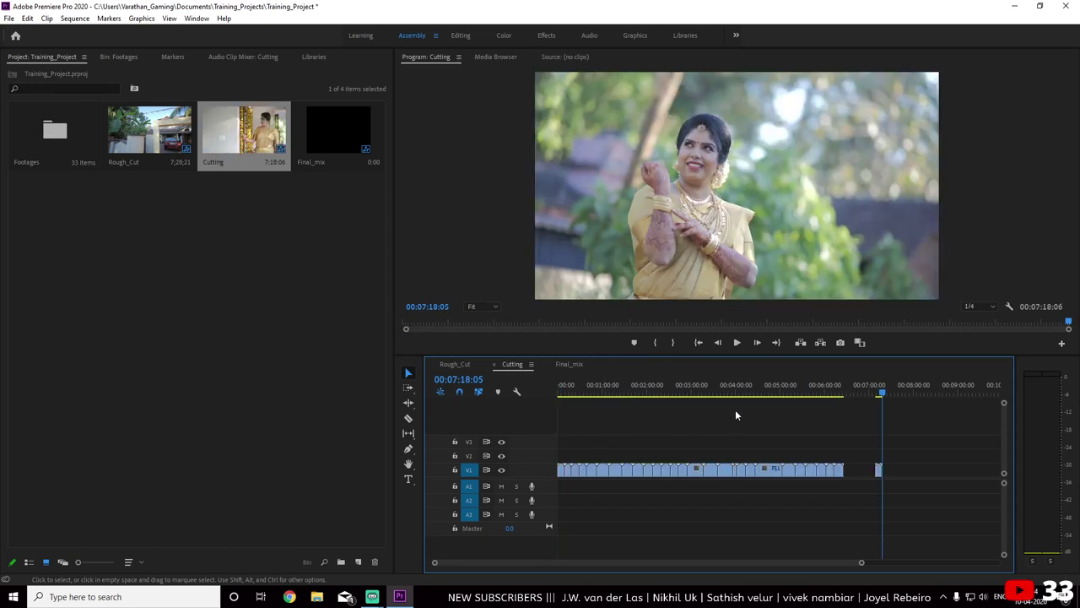
pyautogui.moveTo(582, 390)
pyautogui.mouseDown()
pyautogui.moveTo(712, 394)
pyautogui.moveTo(844, 448)
pyautogui.moveTo(846, 472)
pyautogui.mouseUp()
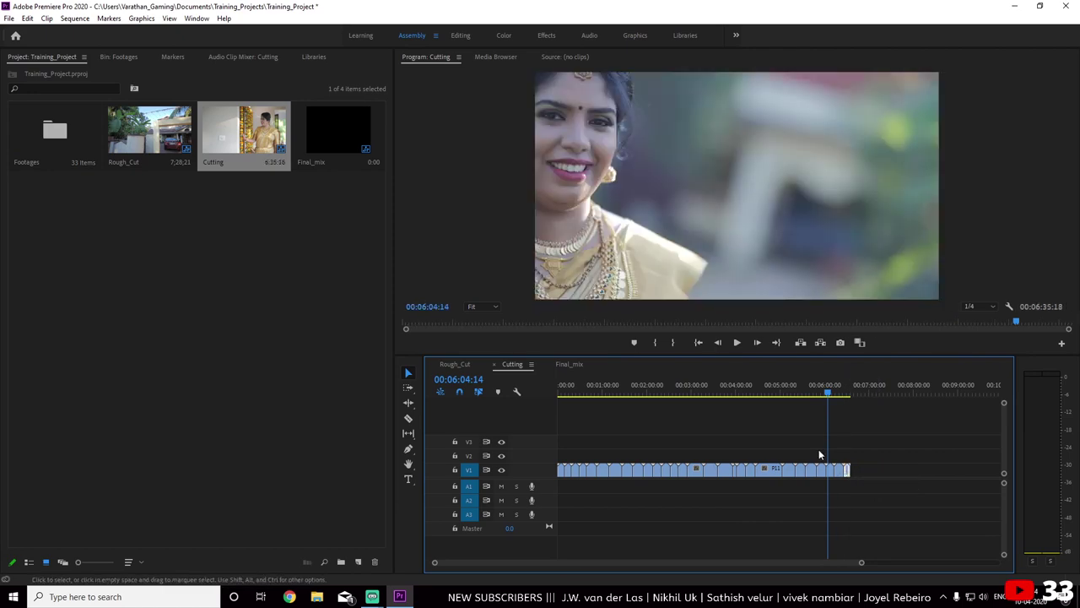
pyautogui.click(314, 273)
pyautogui.click(512, 374)
pyautogui.press('Home')
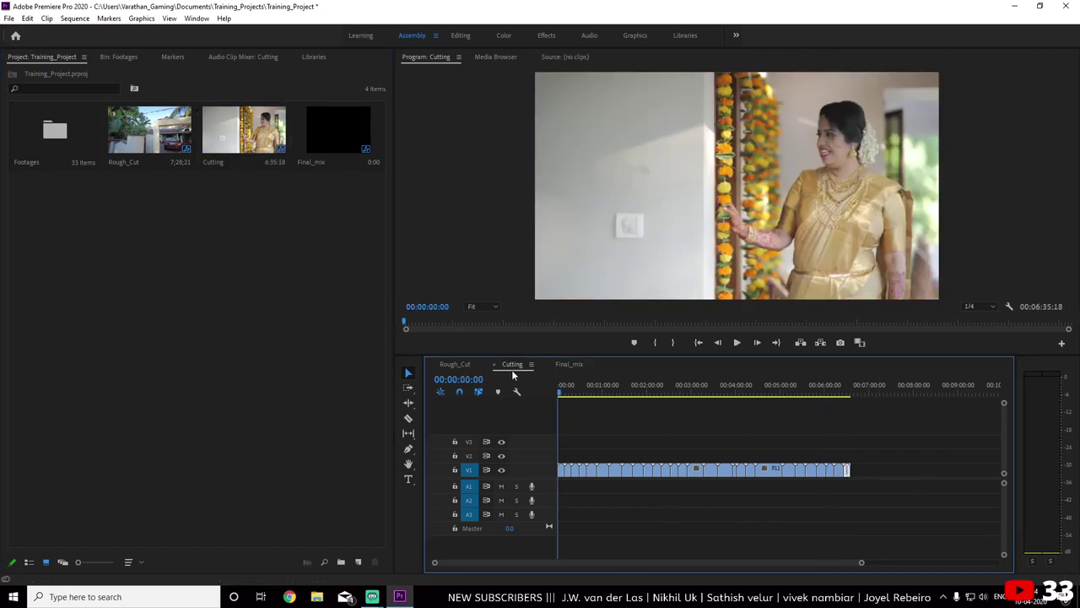
pyautogui.moveTo(650, 377); pyautogui.dragTo(544, 373)
pyautogui.press('=')
pyautogui.press('=')
pyautogui.press('=')
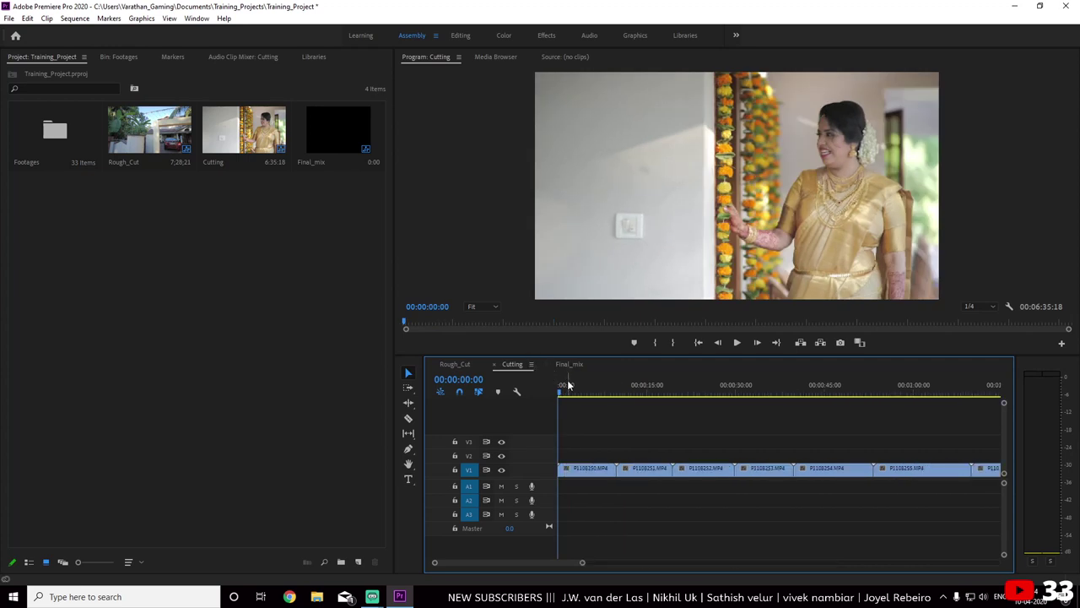
pyautogui.moveTo(567, 389)
pyautogui.mouseDown()
pyautogui.moveTo(624, 396)
pyautogui.moveTo(573, 393)
pyautogui.moveTo(560, 379)
pyautogui.moveTo(581, 394)
pyautogui.moveTo(568, 394)
pyautogui.moveTo(587, 396)
pyautogui.moveTo(572, 396)
pyautogui.mouseUp()
pyautogui.press('space')
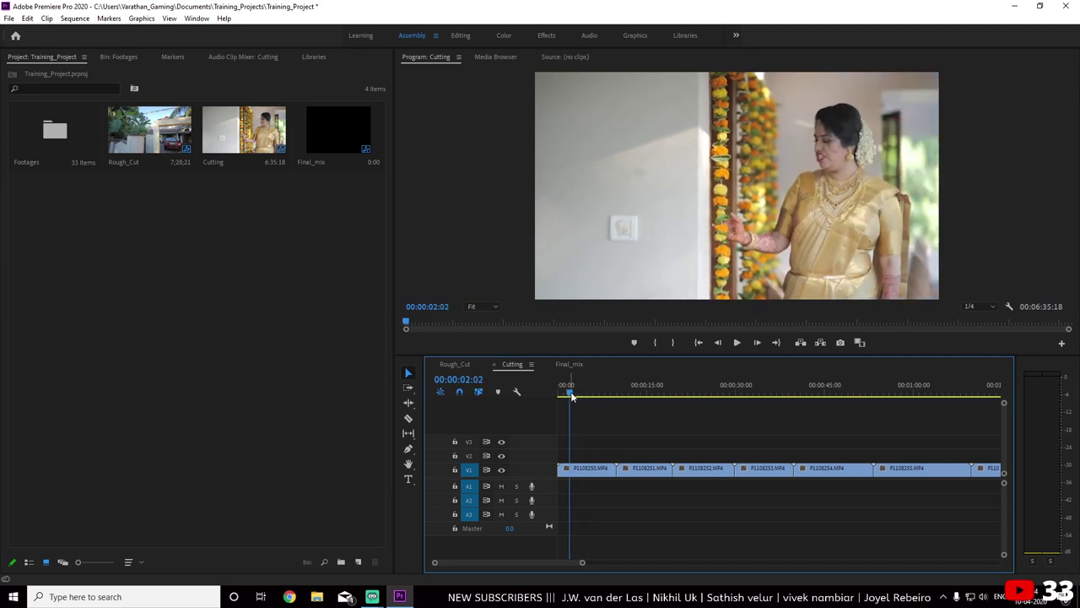
# Ripple-trim the heads and tails of the first clips at the playhead with Q and W
pyautogui.press('q')
pyautogui.moveTo(565, 394); pyautogui.dragTo(632, 393)
pyautogui.press('w')
pyautogui.press('q')
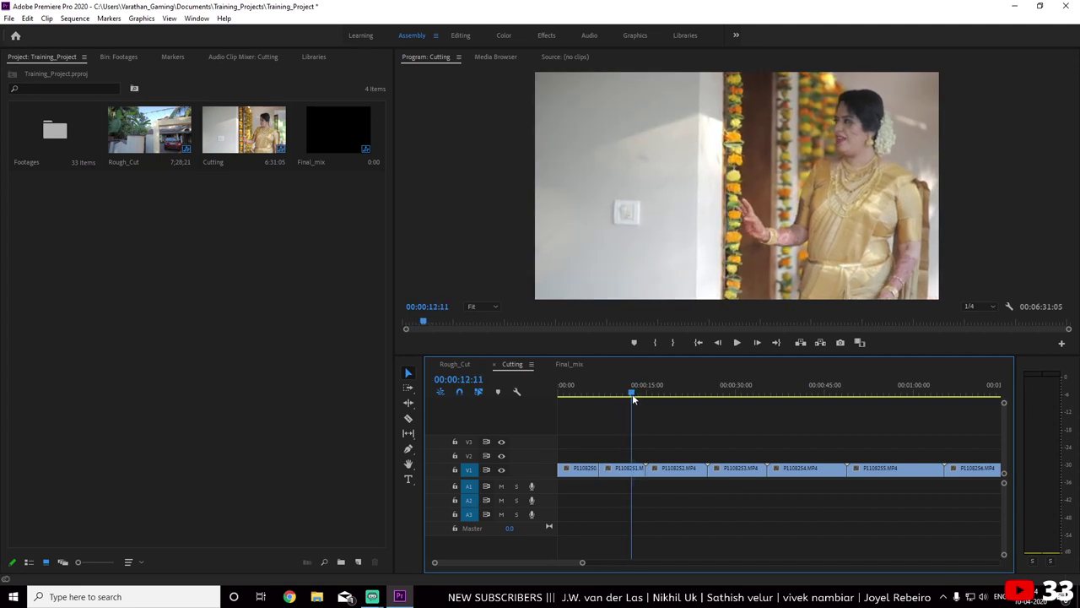
pyautogui.press('w')
pyautogui.moveTo(632, 396); pyautogui.dragTo(694, 401)
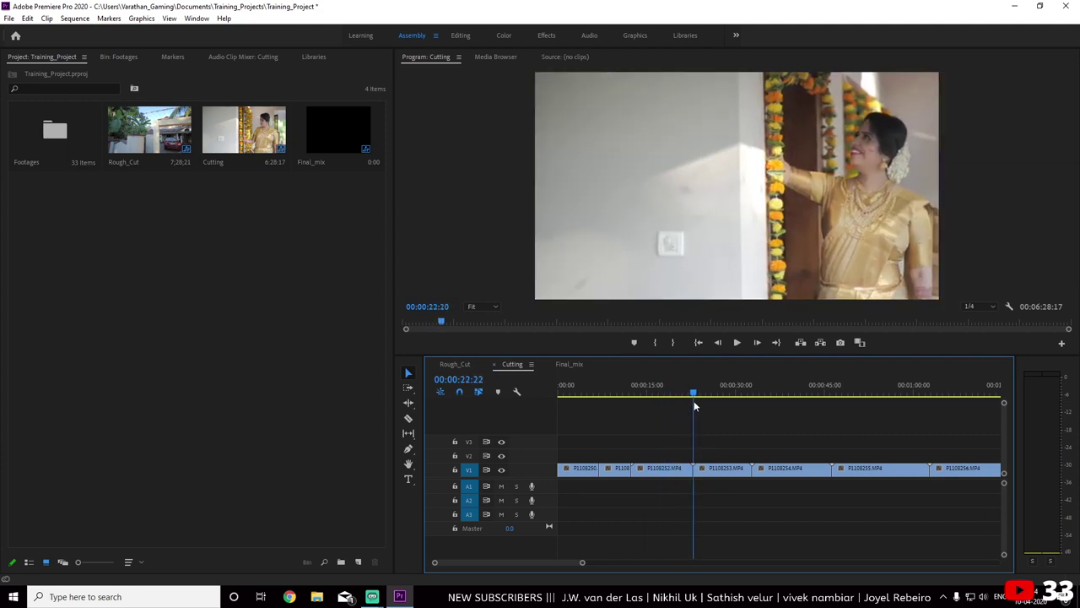
pyautogui.moveTo(694, 401); pyautogui.dragTo(708, 402)
# Ripple-trim P1108253's start and its end at 00:00:28:14, then trim the next section
pyautogui.click(675, 469)
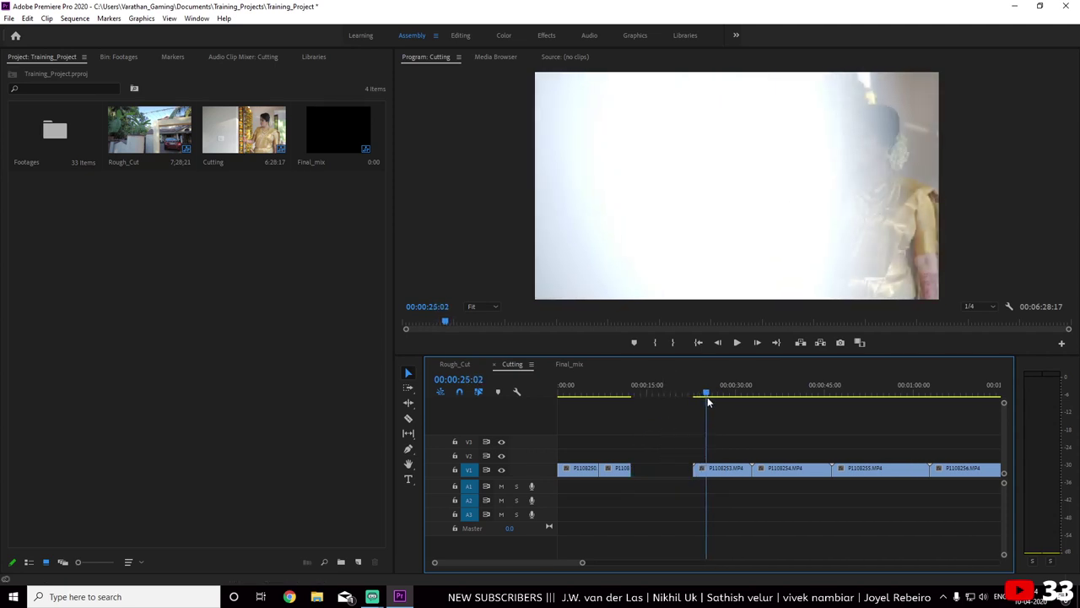
pyautogui.press('q')
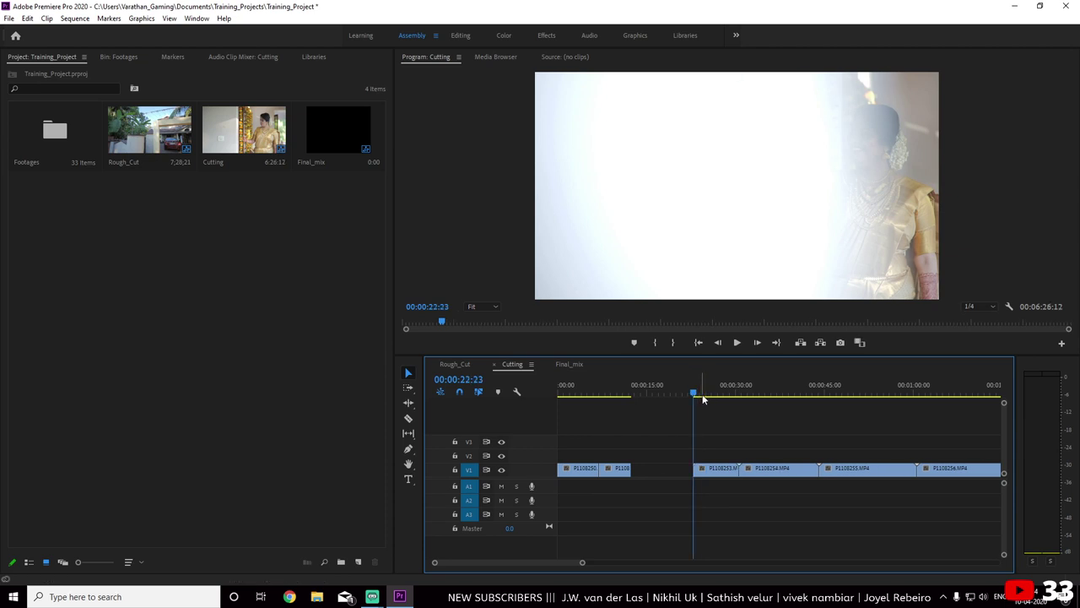
pyautogui.moveTo(697, 399); pyautogui.dragTo(728, 400)
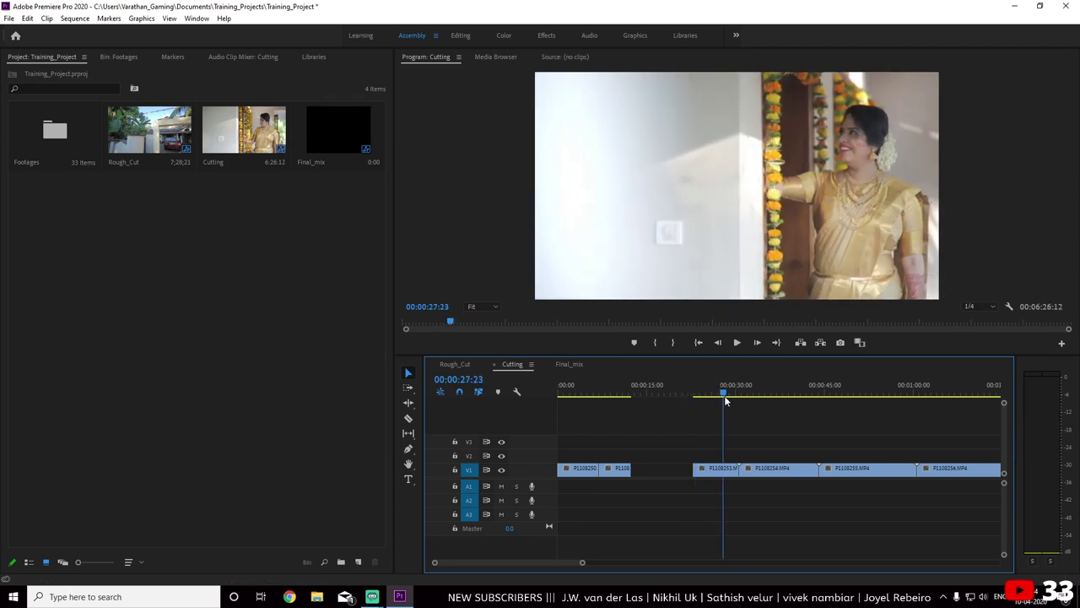
pyautogui.press('w')
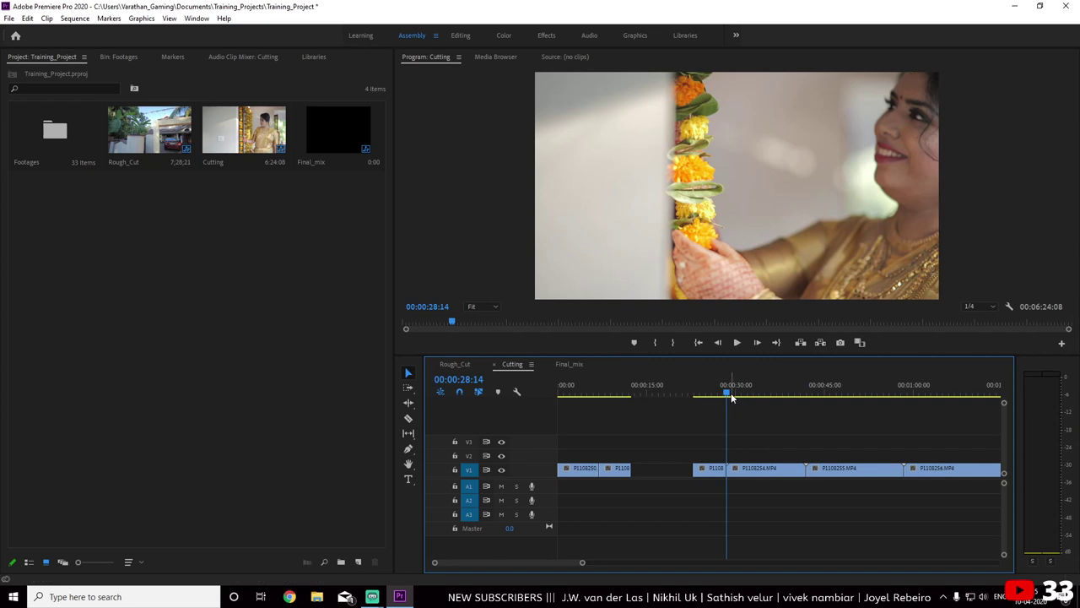
pyautogui.moveTo(728, 400)
pyautogui.mouseDown()
pyautogui.moveTo(793, 405)
pyautogui.moveTo(741, 409)
pyautogui.mouseUp()
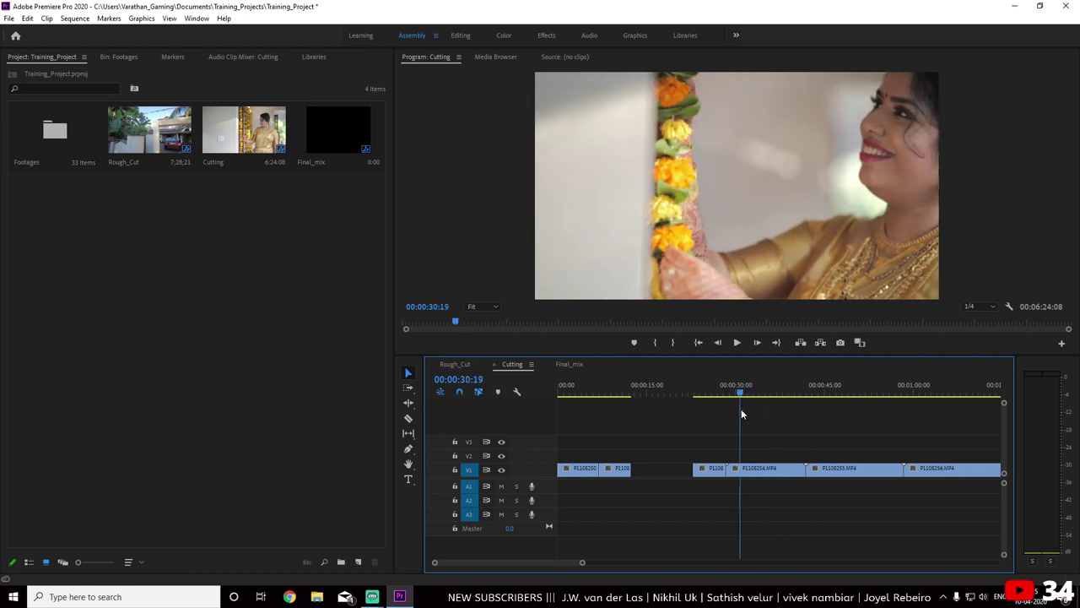
pyautogui.press('q')
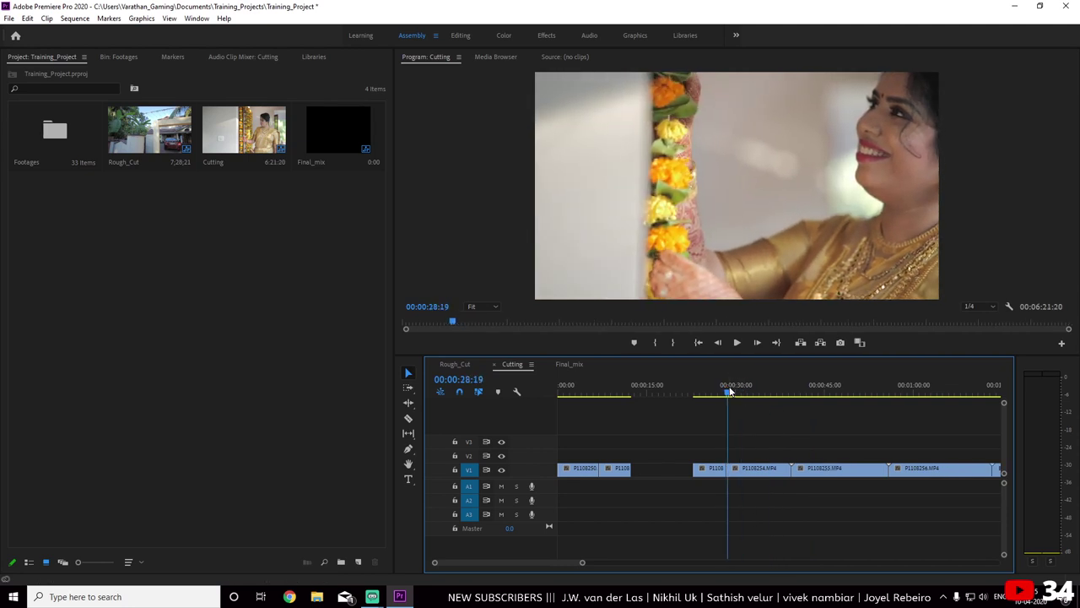
pyautogui.moveTo(738, 401); pyautogui.dragTo(780, 396)
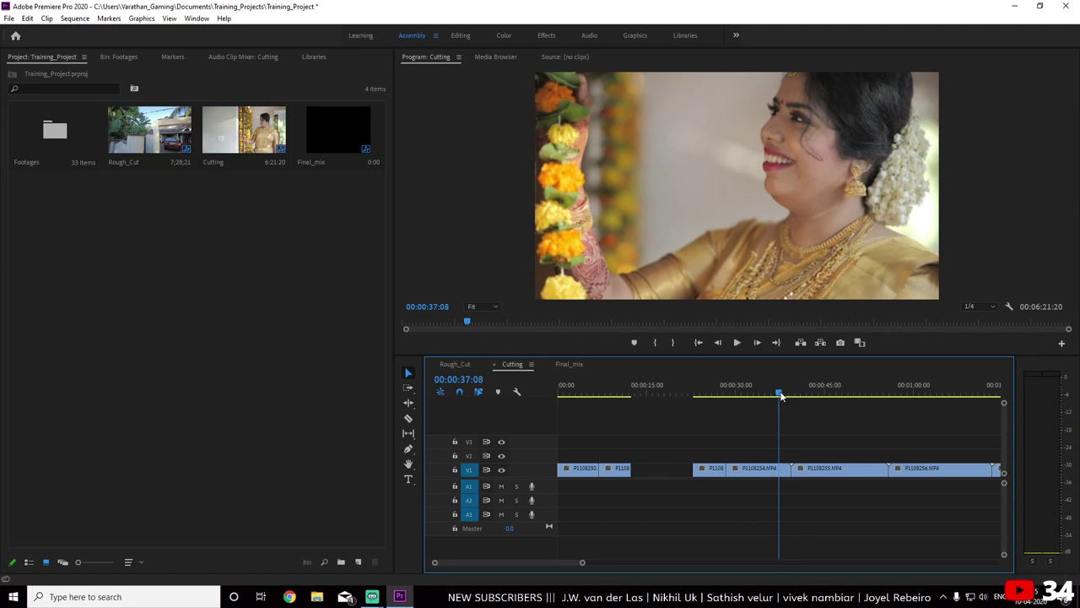
pyautogui.press('w')
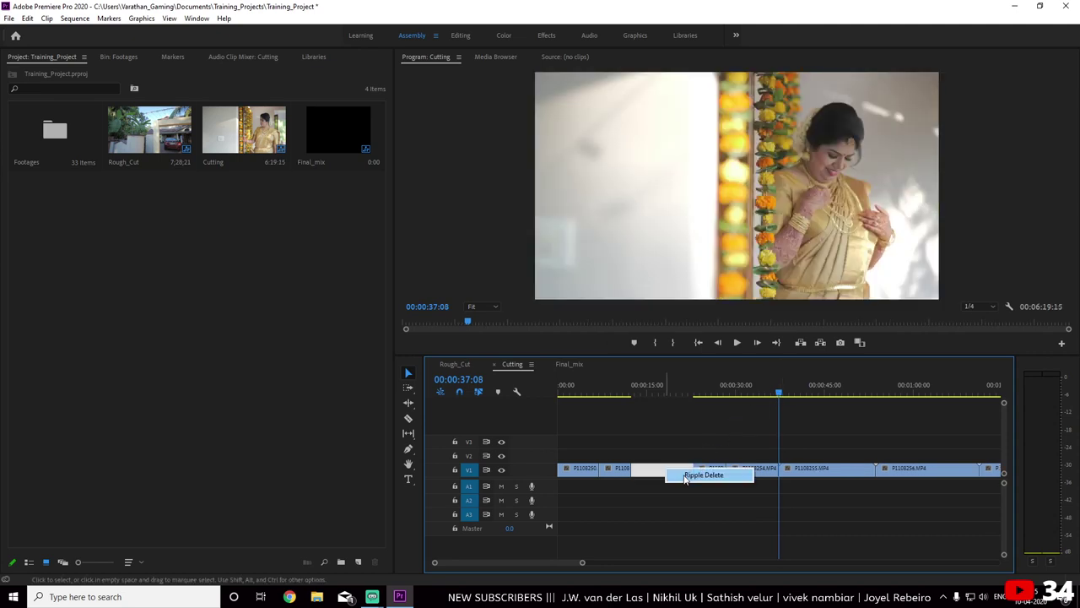
# Close the leftover gap and set playback resolution to Full
pyautogui.click(701, 475)
pyautogui.click(982, 306)
pyautogui.click(973, 321)
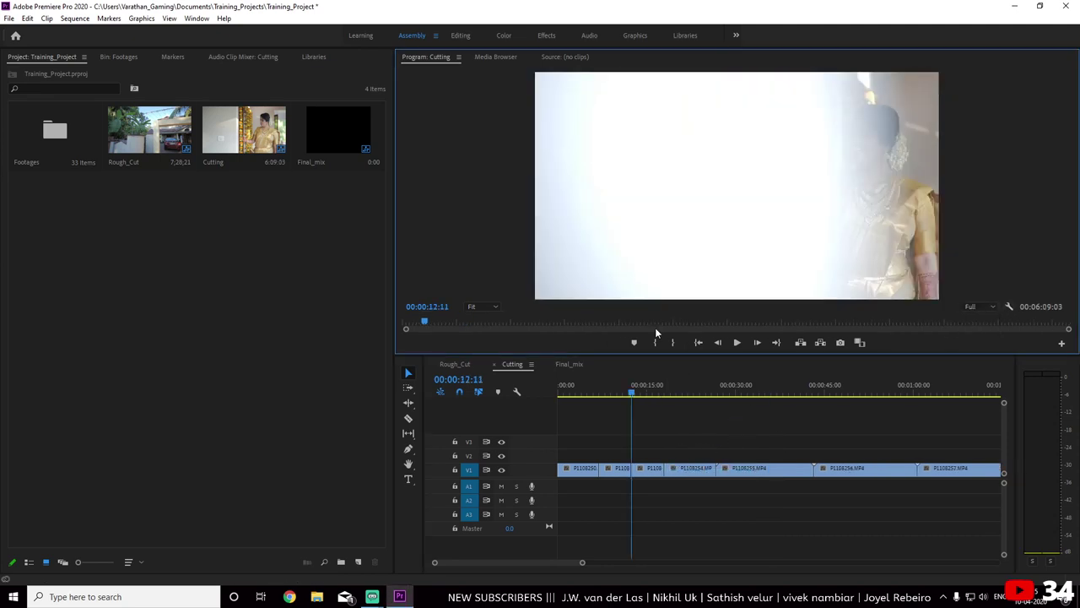
pyautogui.hotkey('ctrl', '`')
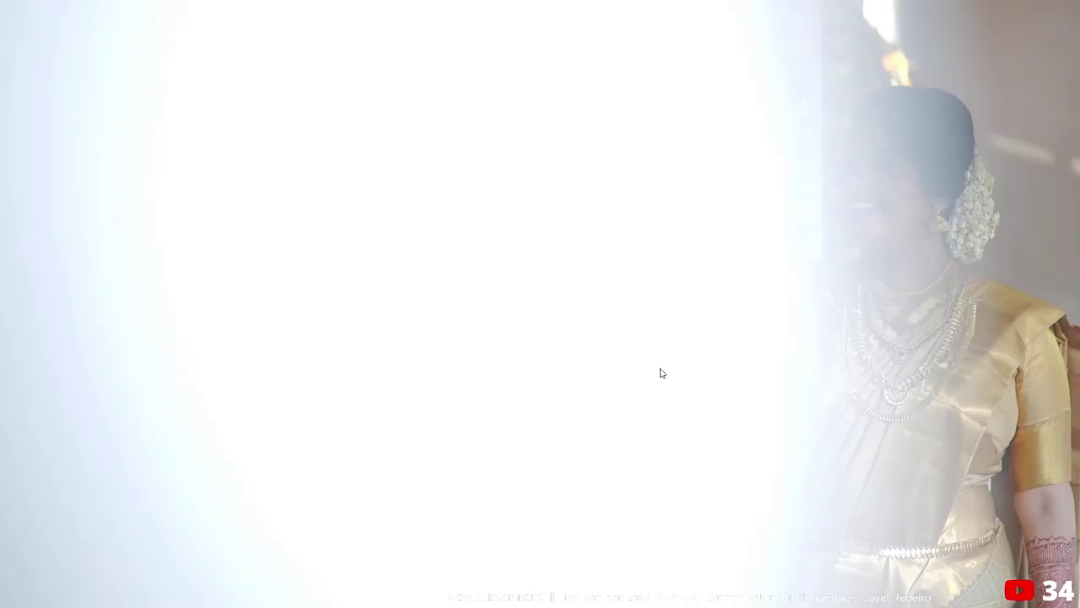
pyautogui.hotkey('ctrl', '`')
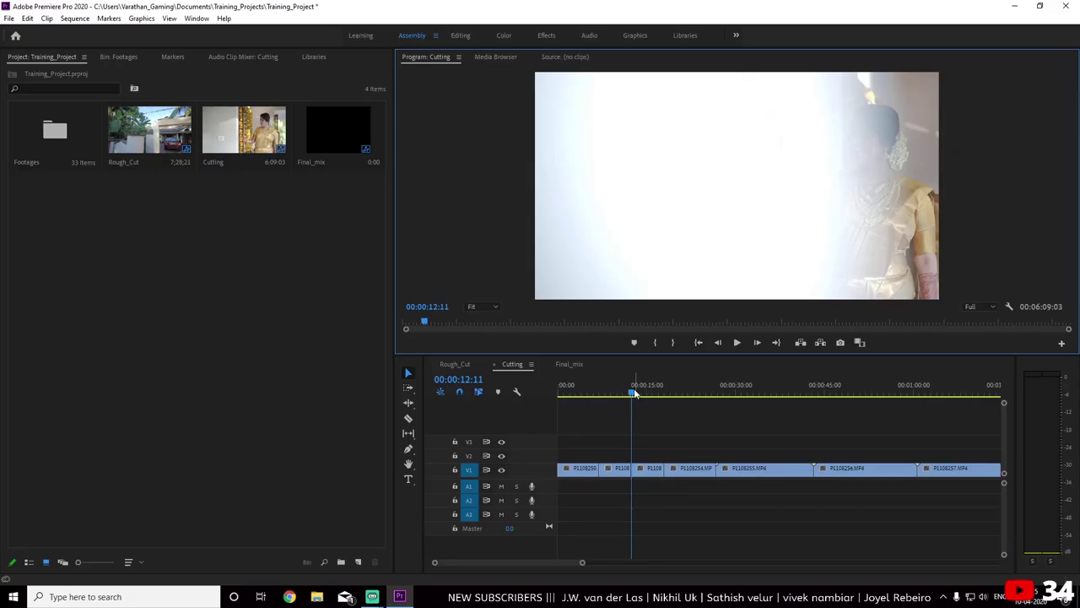
pyautogui.moveTo(635, 393); pyautogui.dragTo(481, 386)
pyautogui.hotkey('ctrl', '`')
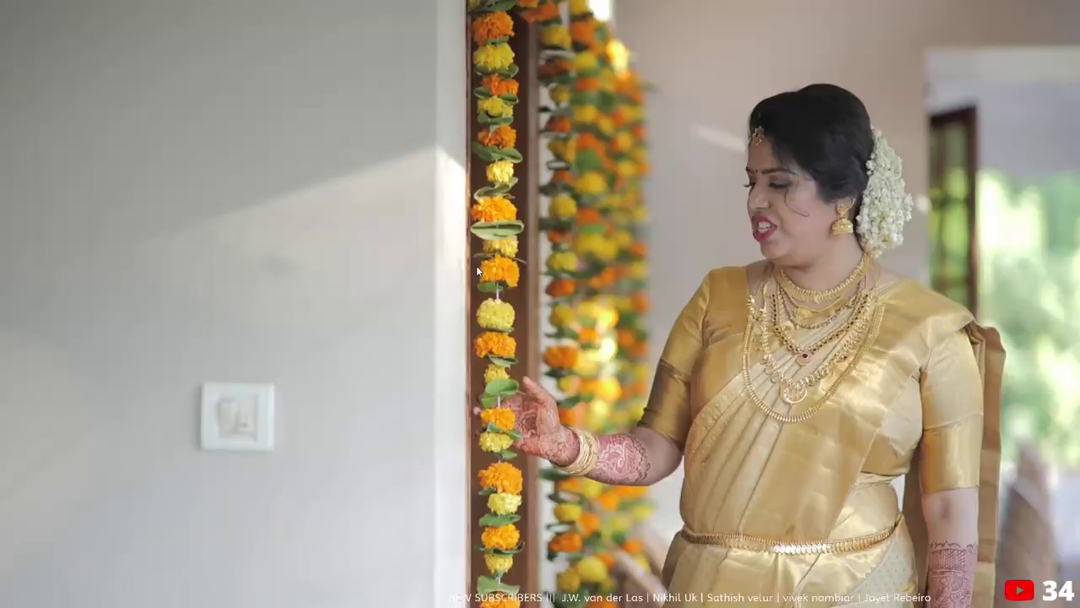
pyautogui.press('space')
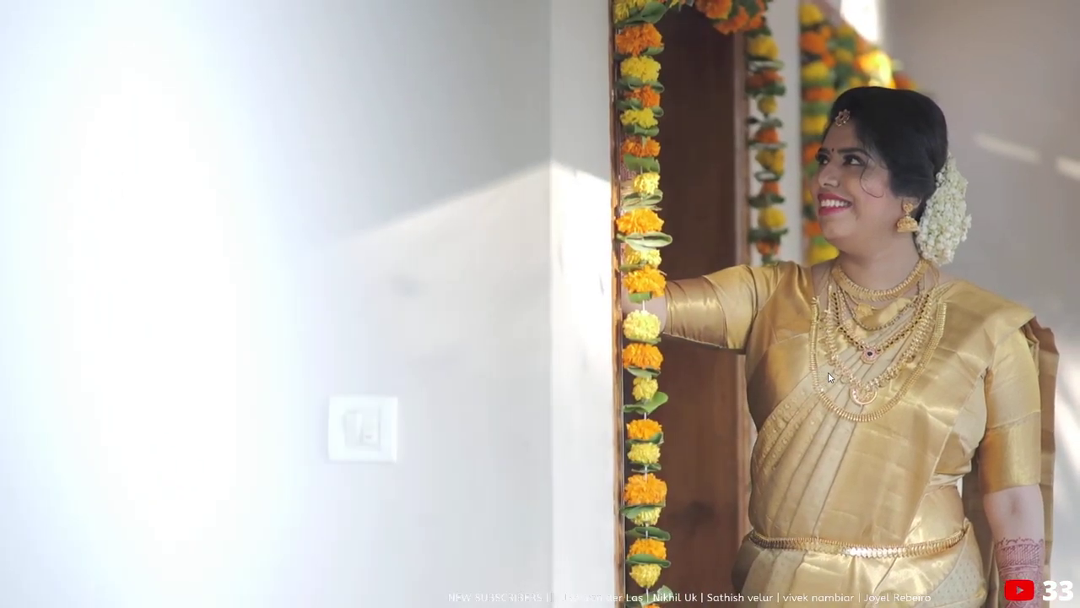
pyautogui.press('Escape')
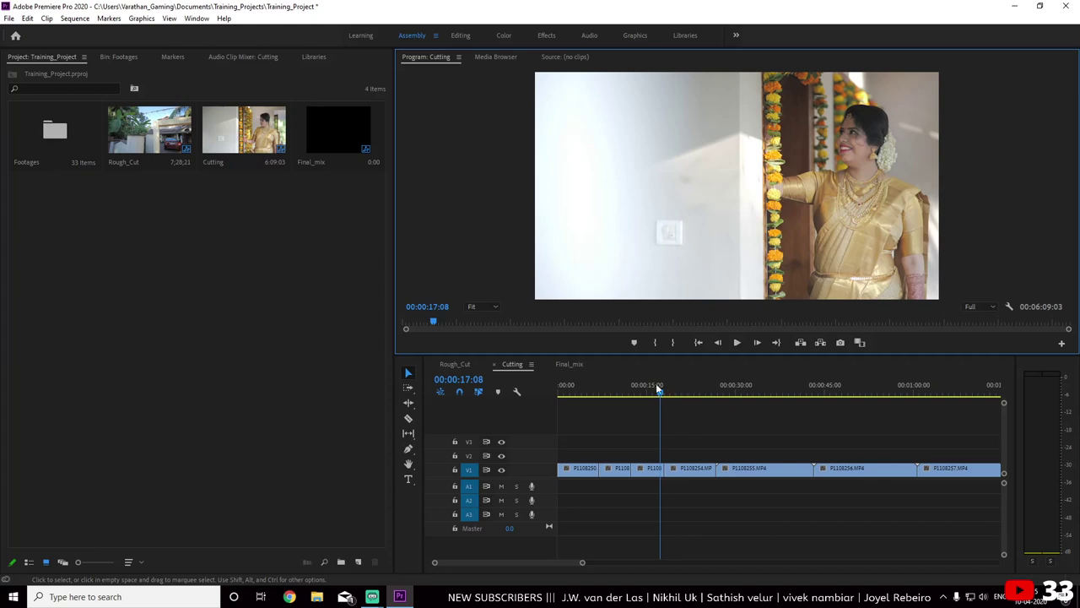
# Ripple-trim P1108255 at 00:00:24:24 and 00:00:35:06, then trim P1108256's head
pyautogui.moveTo(659, 388)
pyautogui.mouseDown()
pyautogui.moveTo(761, 406)
pyautogui.moveTo(739, 409)
pyautogui.mouseUp()
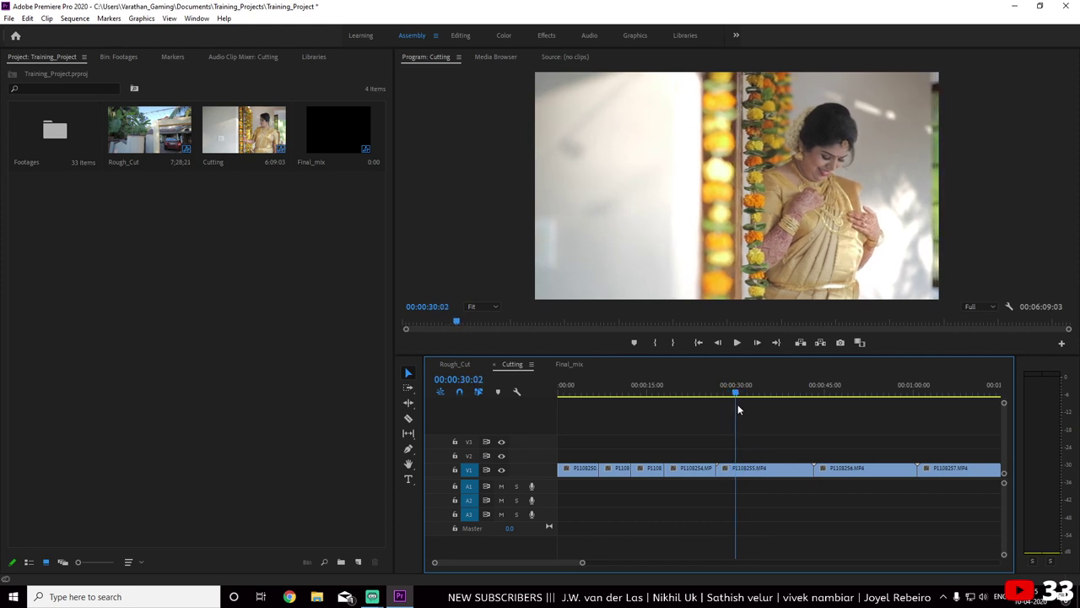
pyautogui.press('q')
pyautogui.moveTo(715, 400); pyautogui.dragTo(766, 400)
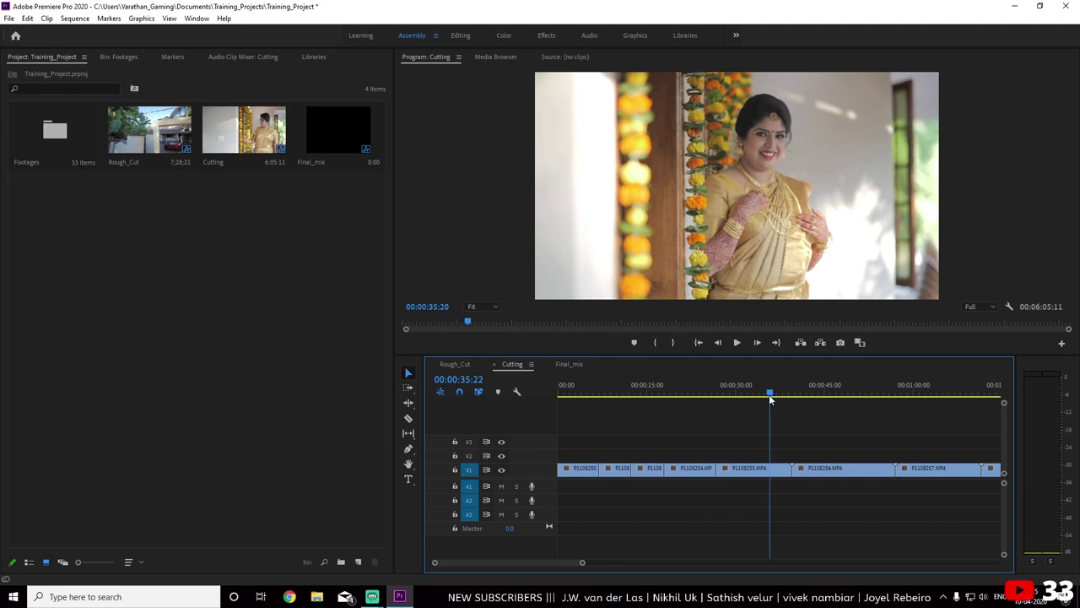
pyautogui.press('w')
pyautogui.moveTo(770, 395)
pyautogui.mouseDown()
pyautogui.moveTo(896, 403)
pyautogui.moveTo(769, 409)
pyautogui.moveTo(794, 412)
pyautogui.mouseUp()
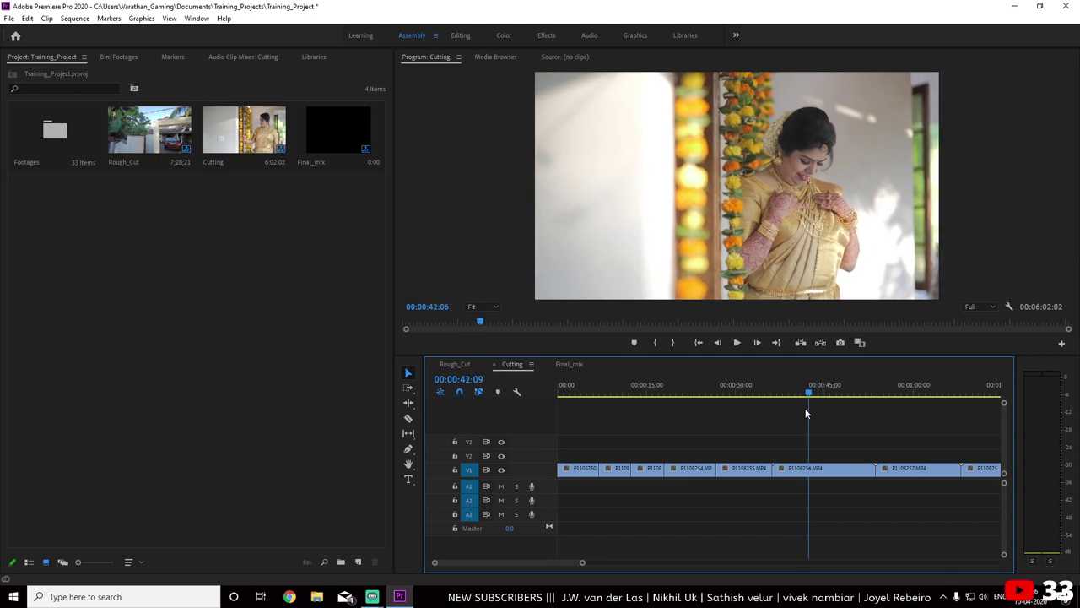
pyautogui.moveTo(794, 413)
pyautogui.mouseDown()
pyautogui.moveTo(845, 410)
pyautogui.moveTo(796, 403)
pyautogui.mouseUp()
pyautogui.press('w')
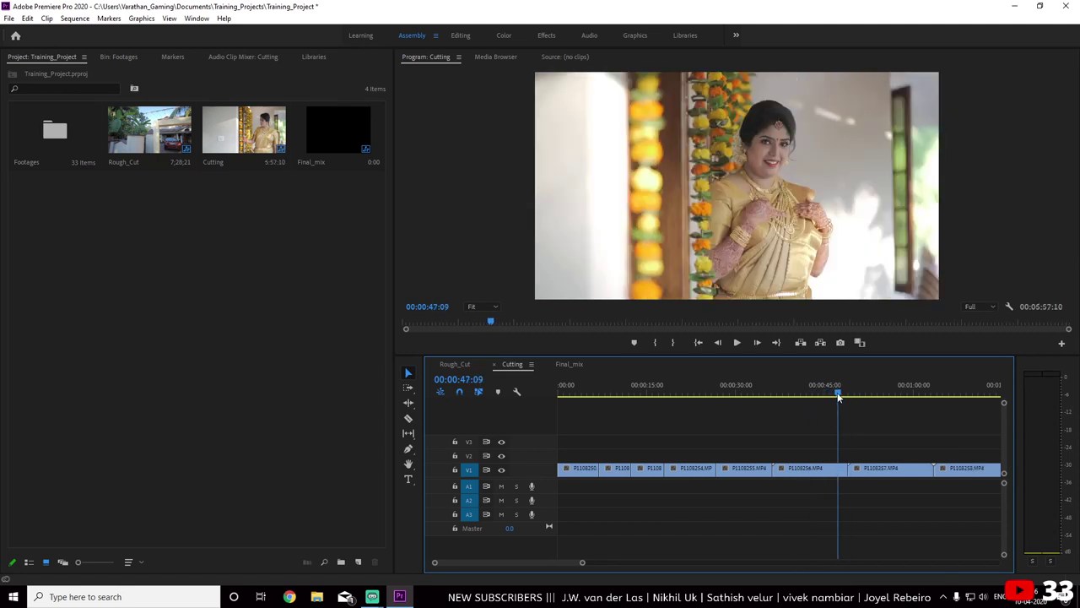
pyautogui.press('q')
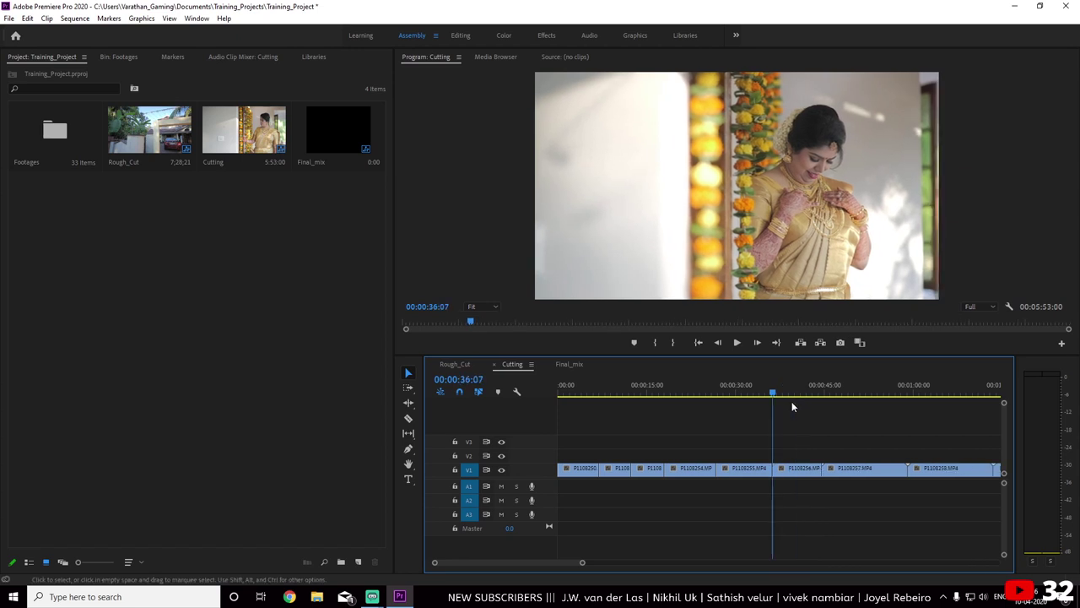
# Delete clip P1108255 and ripple-delete the gap it leaves
pyautogui.click(746, 472)
pyautogui.press('Delete')
pyautogui.rightClick(753, 469)
pyautogui.click(758, 475)
# Trim the end of P1108257 and the start of P1108258 at the playhead
pyautogui.moveTo(716, 392)
pyautogui.mouseDown()
pyautogui.moveTo(870, 421)
pyautogui.moveTo(776, 416)
pyautogui.moveTo(852, 400)
pyautogui.moveTo(832, 397)
pyautogui.moveTo(863, 401)
pyautogui.mouseUp()
pyautogui.press('w')
pyautogui.press('q')
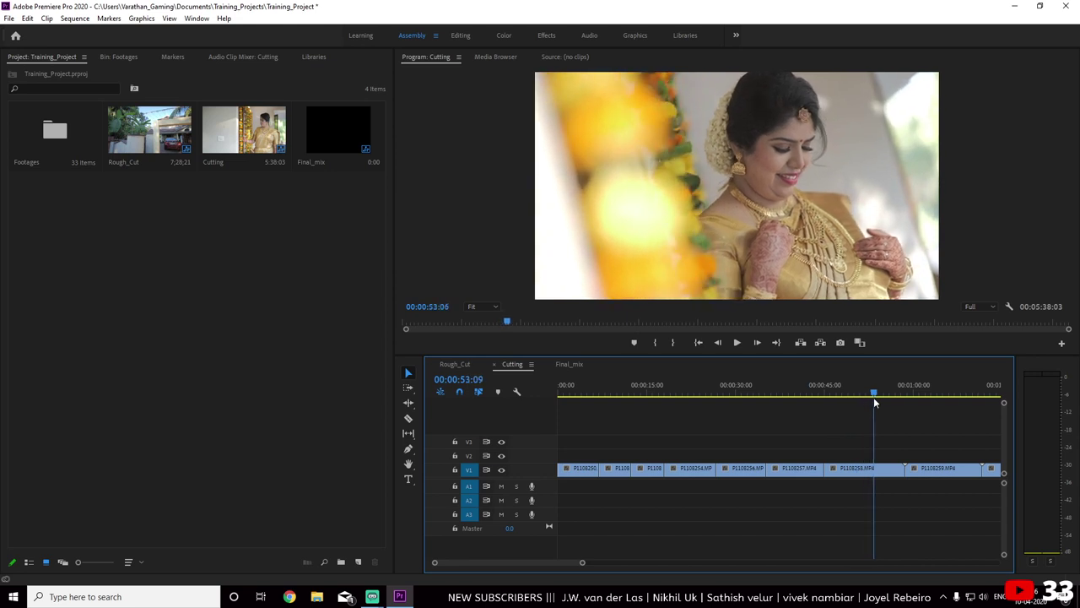
# Ripple-trim P1108258's end at 00:00:55:11 and shorten P1108259
pyautogui.moveTo(864, 400); pyautogui.dragTo(889, 399)
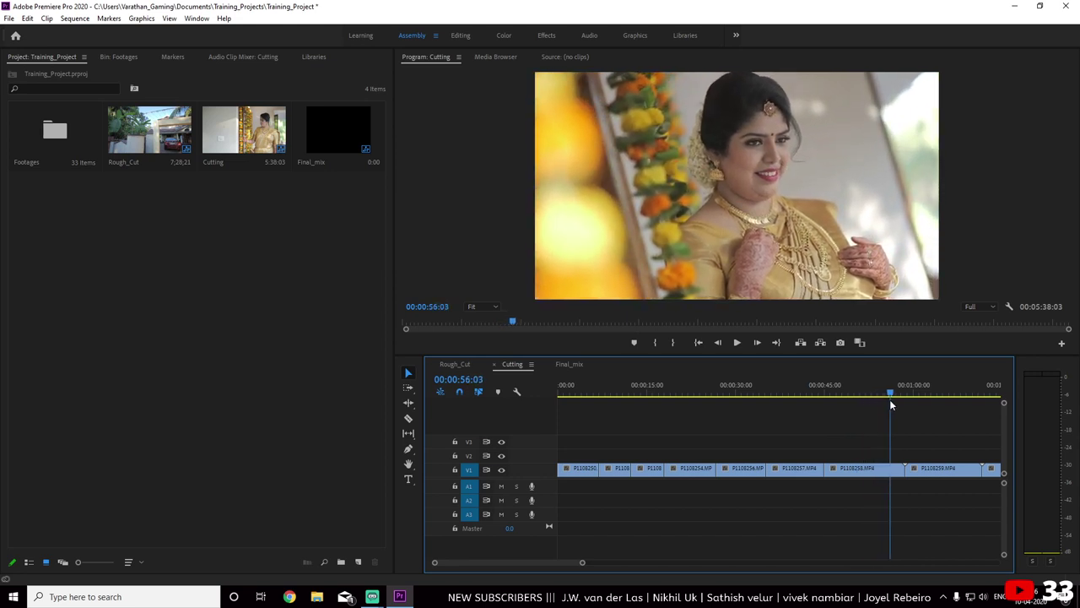
pyautogui.press('w')
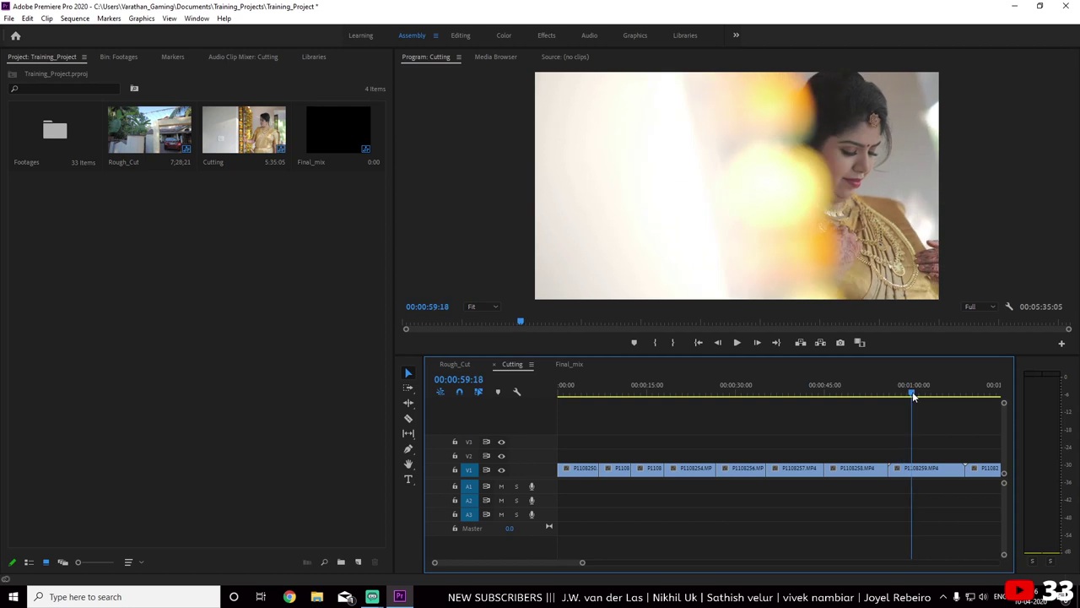
pyautogui.moveTo(912, 395)
pyautogui.mouseDown()
pyautogui.moveTo(953, 403)
pyautogui.moveTo(893, 399)
pyautogui.mouseUp()
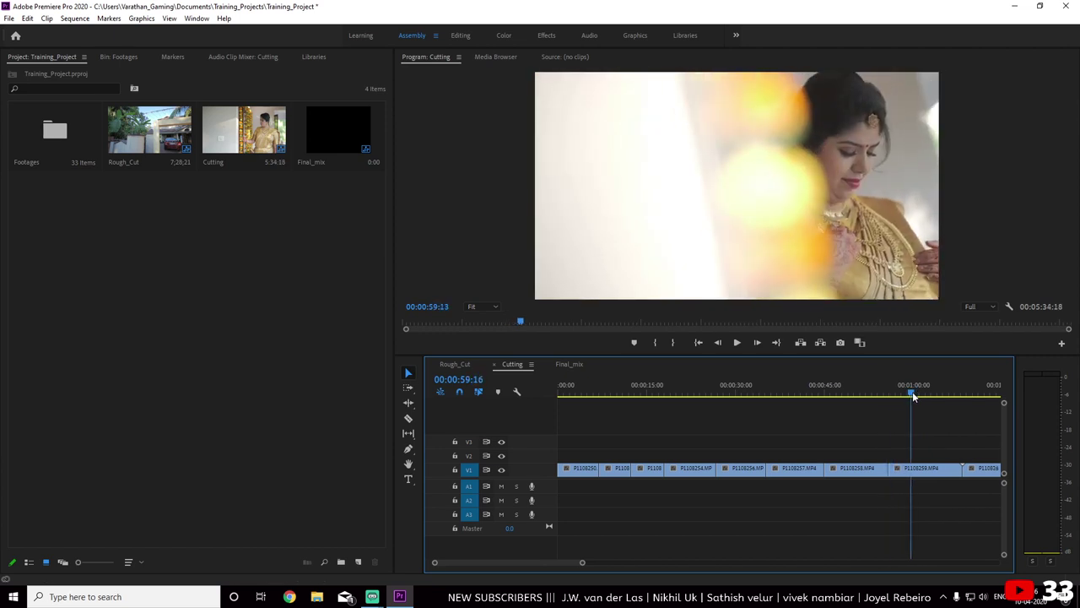
pyautogui.moveTo(893, 399); pyautogui.dragTo(945, 403)
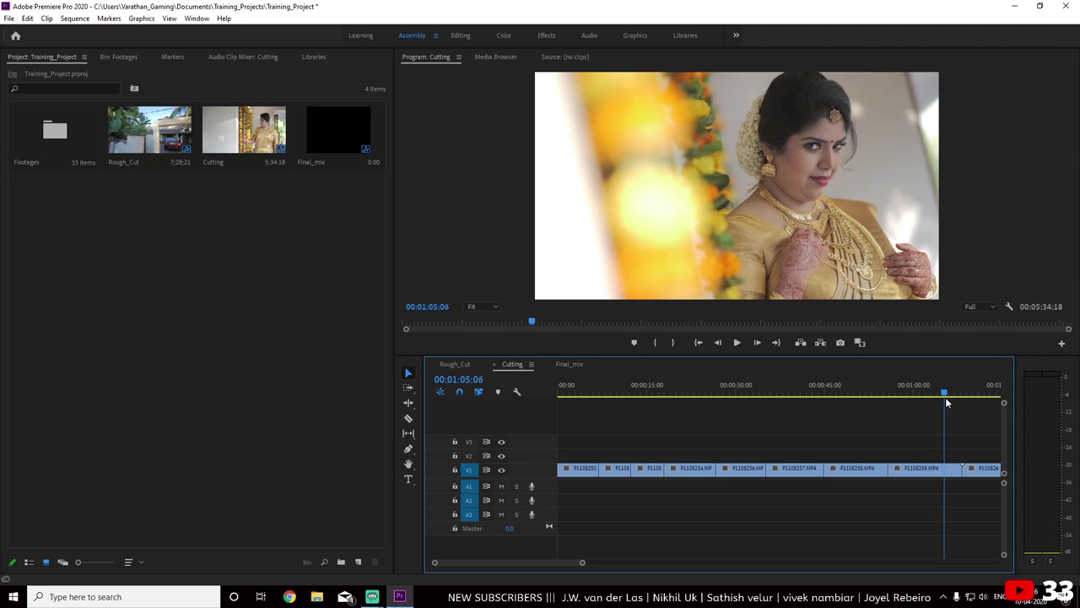
pyautogui.press('w')
# Ripple-delete clip P1108259 with Shift+Delete and zoom out to the whole sequence
pyautogui.moveTo(947, 397)
pyautogui.mouseDown()
pyautogui.moveTo(852, 396)
pyautogui.moveTo(921, 405)
pyautogui.mouseUp()
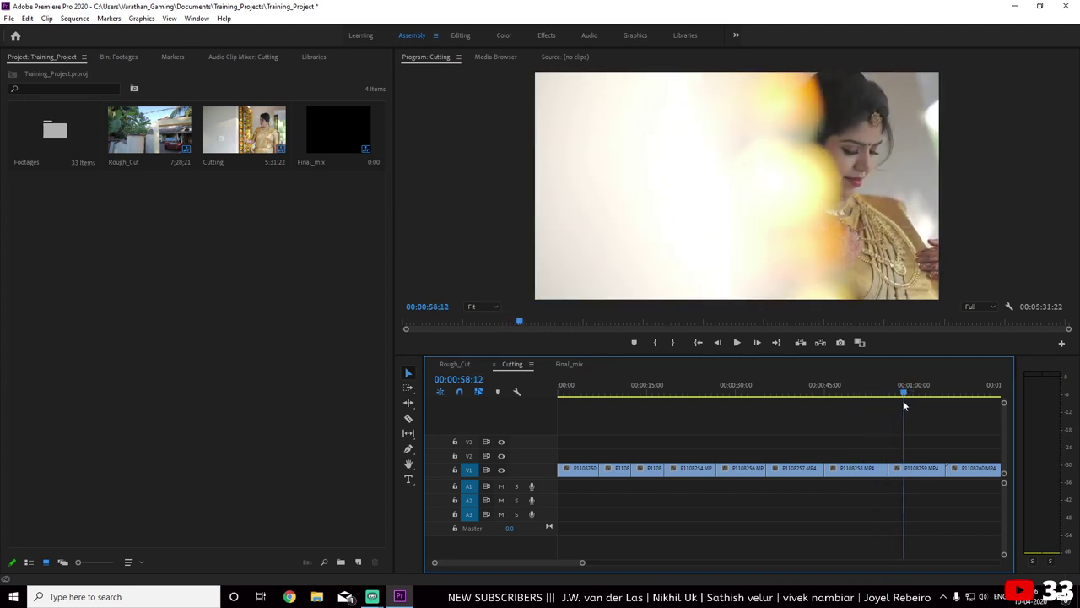
pyautogui.moveTo(920, 405); pyautogui.dragTo(939, 400)
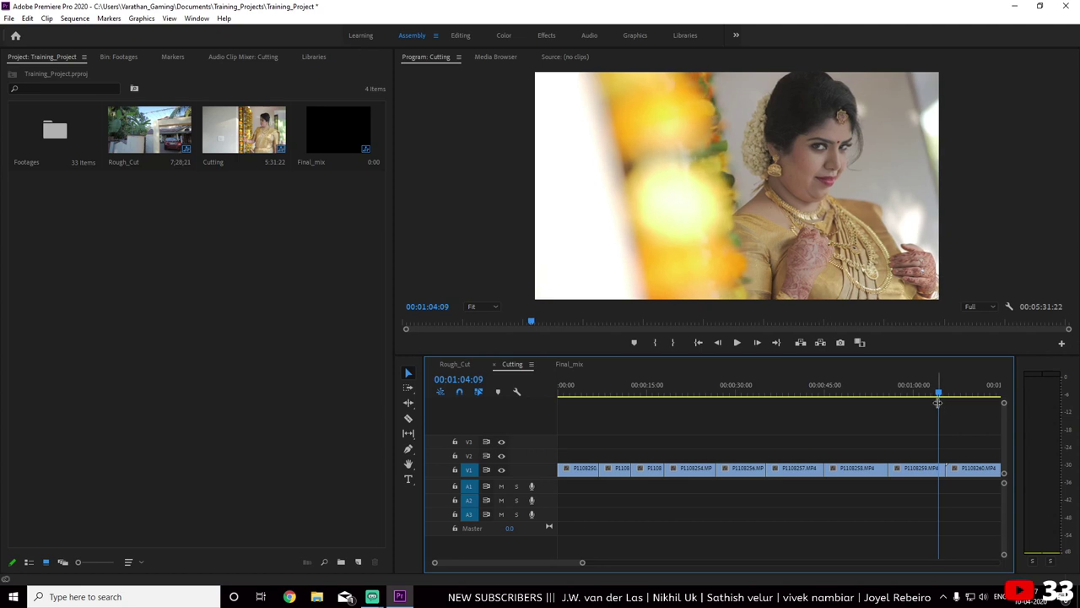
pyautogui.click(937, 472)
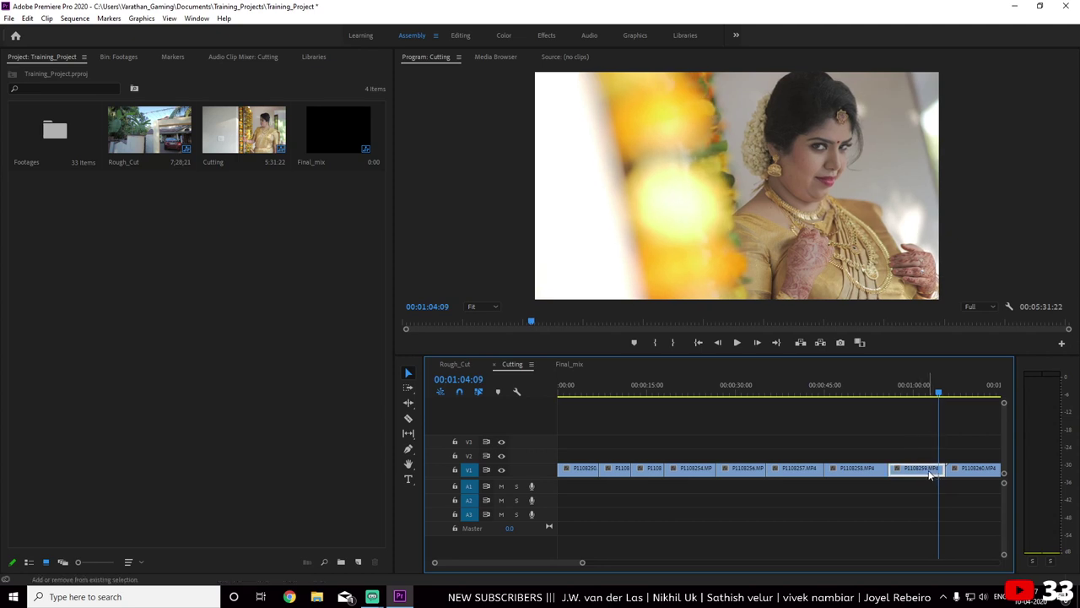
pyautogui.hotkey('shift', 'Delete')
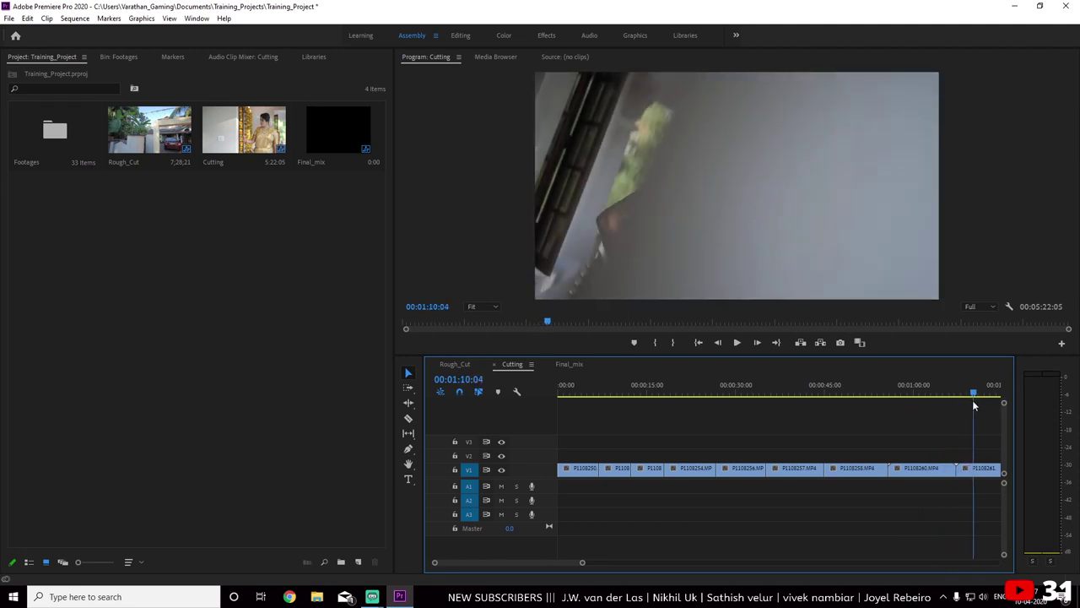
pyautogui.press('-')
pyautogui.press('-')
pyautogui.press('-')
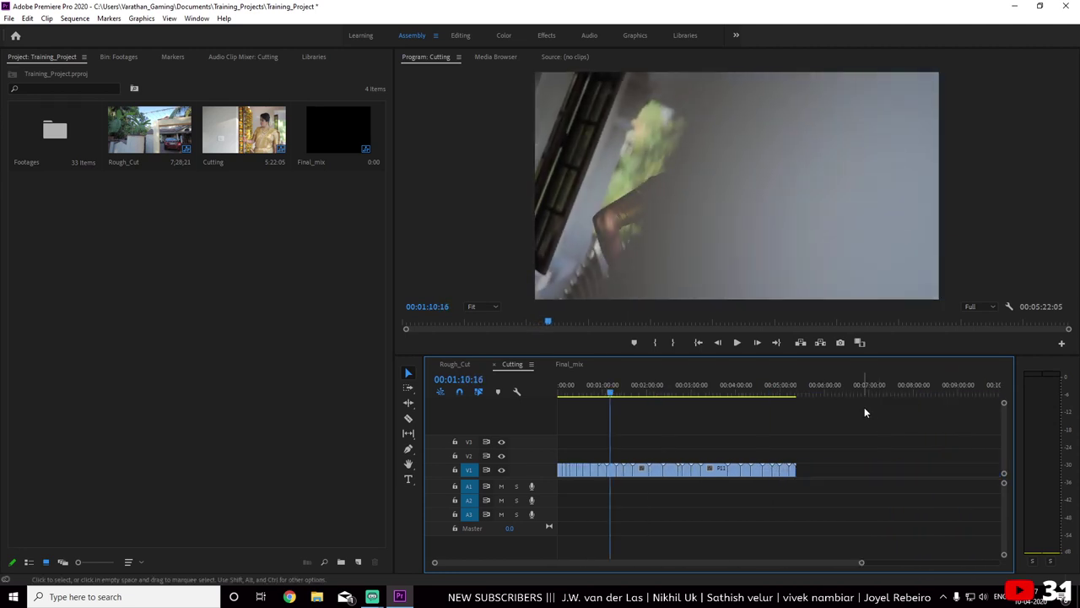
# Find the unwanted shots near one minute and ripple-delete them
pyautogui.press('=')
pyautogui.press('=')
pyautogui.press('=')
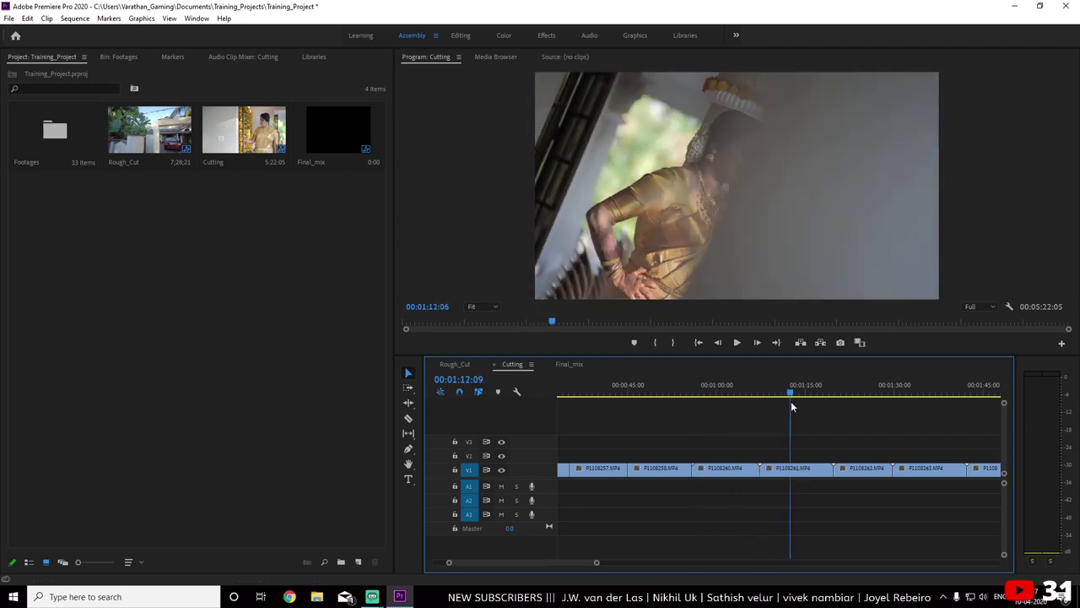
pyautogui.moveTo(823, 407)
pyautogui.mouseDown()
pyautogui.moveTo(905, 419)
pyautogui.moveTo(829, 420)
pyautogui.mouseUp()
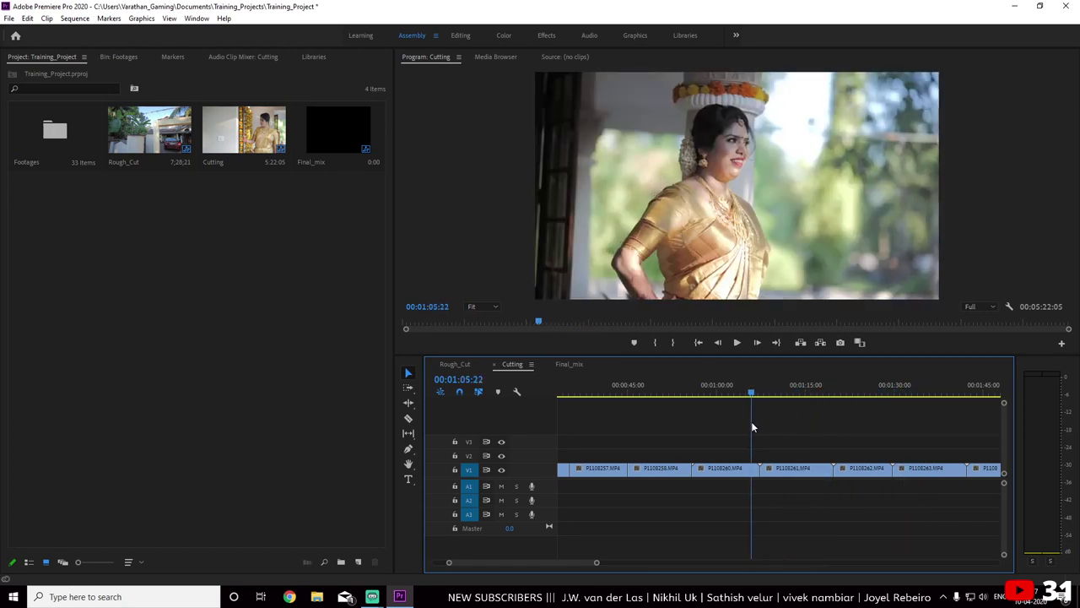
pyautogui.moveTo(729, 426); pyautogui.dragTo(739, 431)
pyautogui.moveTo(780, 435)
pyautogui.mouseDown()
pyautogui.moveTo(859, 438)
pyautogui.moveTo(794, 436)
pyautogui.mouseUp()
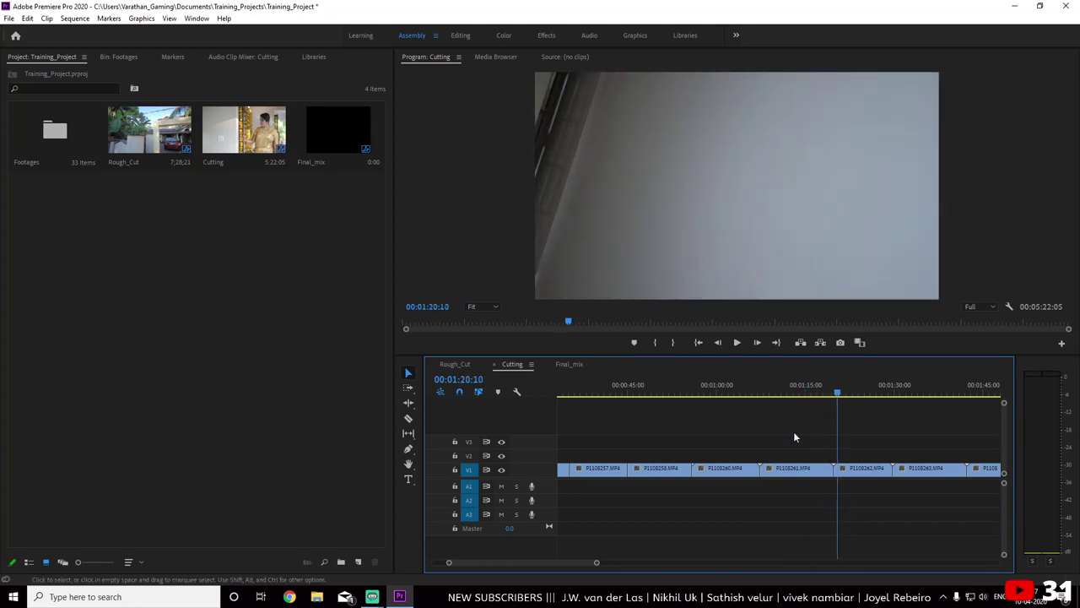
pyautogui.hotkey('shift', 'Delete')
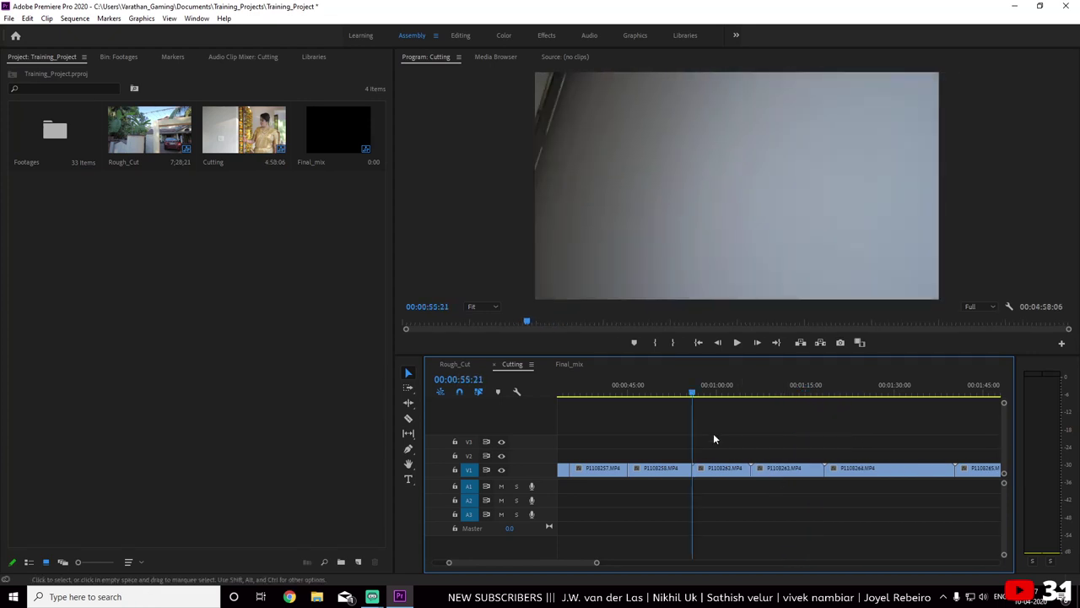
# Ripple-trim the clip heads and tails just before and after one minute with Q and W
pyautogui.click(715, 396)
pyautogui.moveTo(715, 395)
pyautogui.mouseDown()
pyautogui.moveTo(705, 399)
pyautogui.moveTo(776, 407)
pyautogui.moveTo(746, 412)
pyautogui.moveTo(785, 402)
pyautogui.mouseUp()
pyautogui.press('q')
pyautogui.press('w')
pyautogui.press('q')
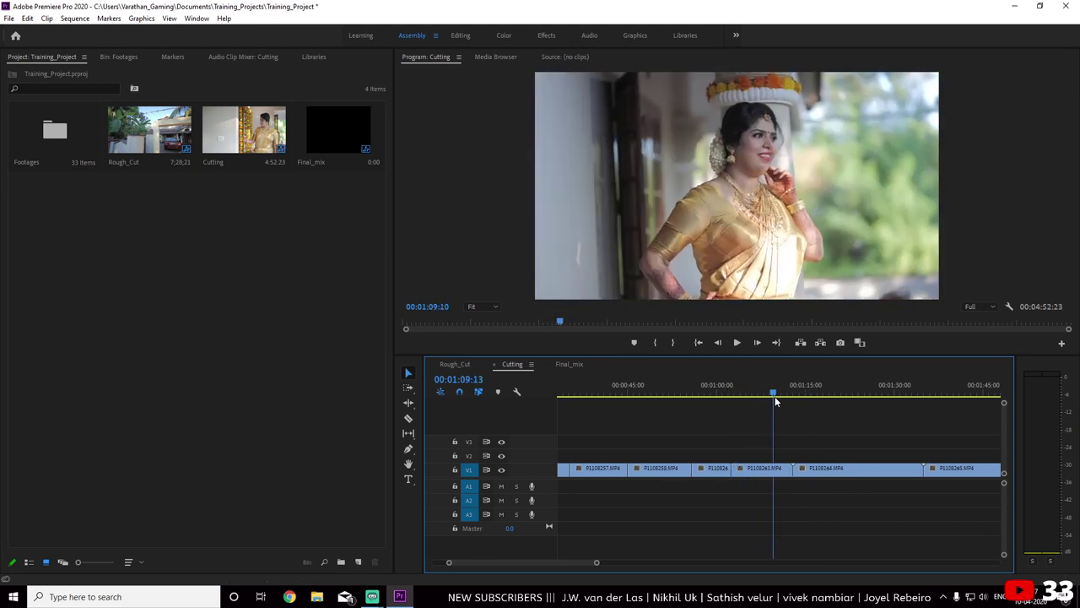
pyautogui.press('w')
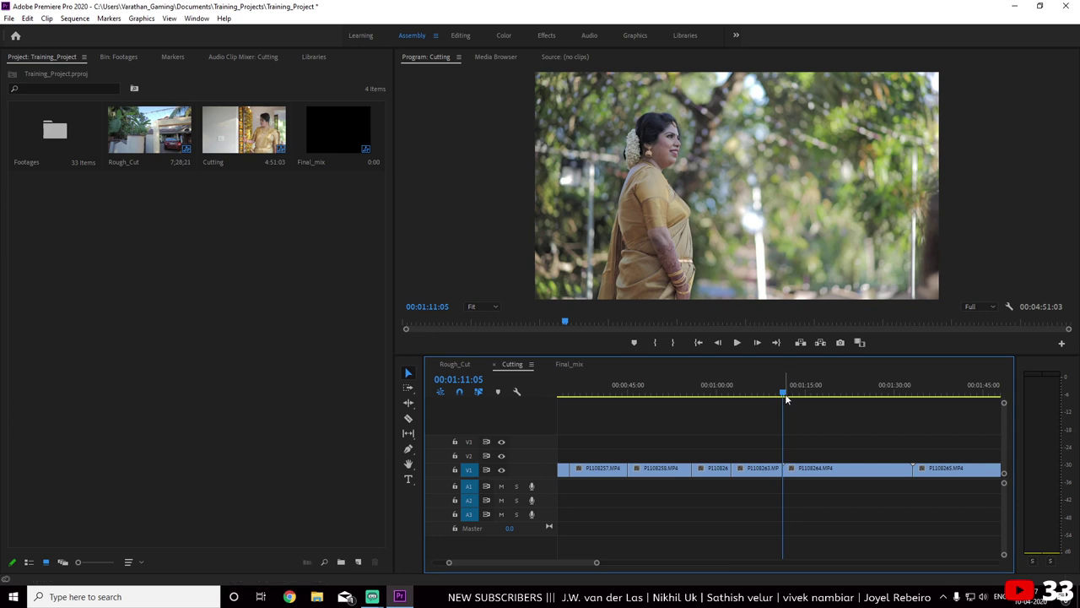
# Trim P1108264's opening up to the playhead
pyautogui.moveTo(786, 399)
pyautogui.mouseDown()
pyautogui.moveTo(945, 414)
pyautogui.moveTo(810, 422)
pyautogui.mouseUp()
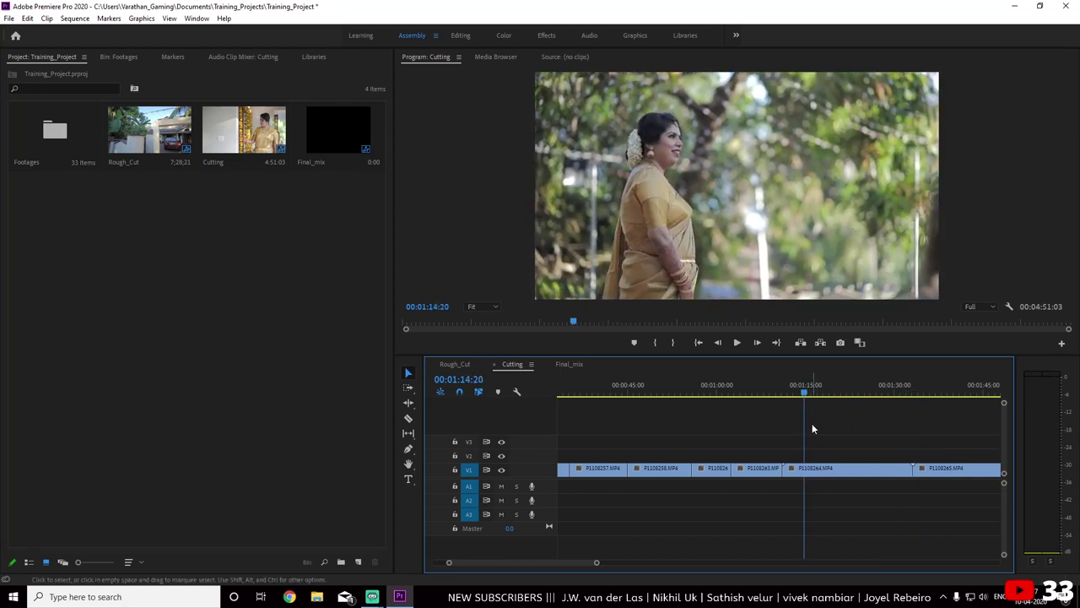
pyautogui.click(814, 394)
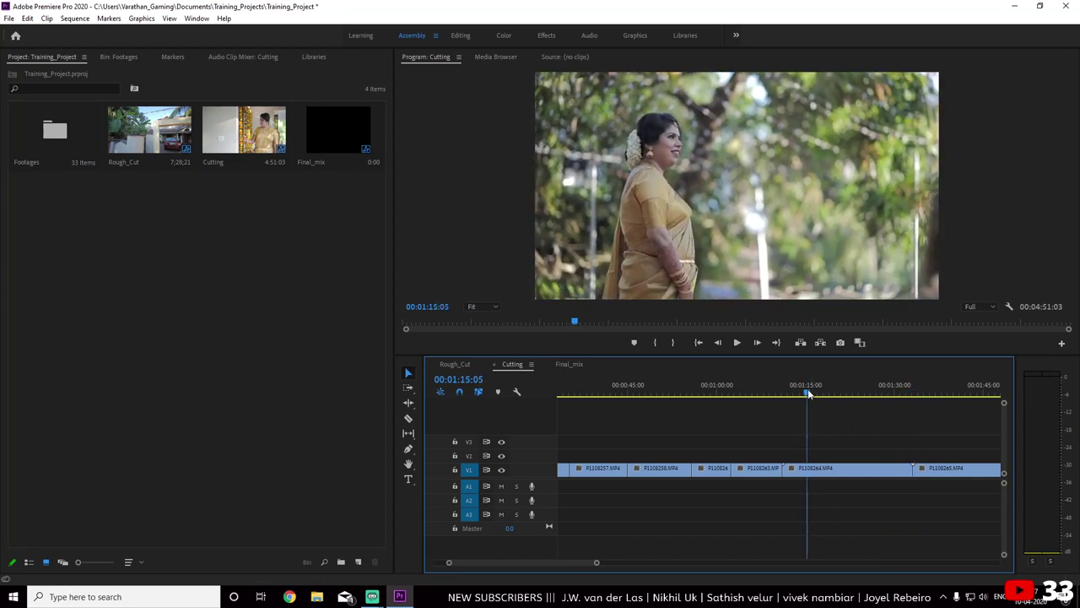
pyautogui.press('q')
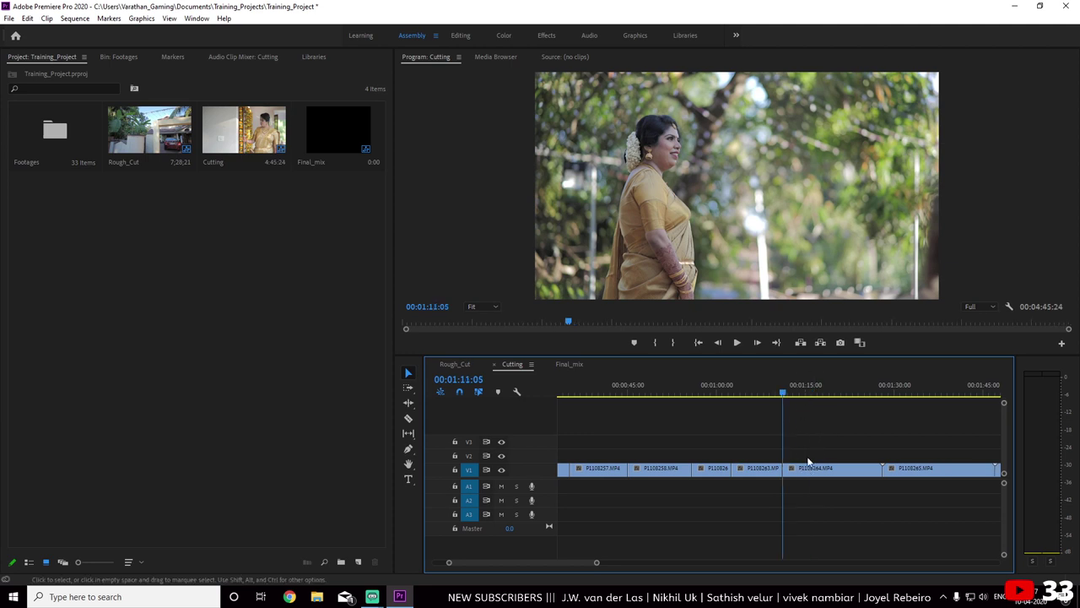
pyautogui.moveTo(788, 402); pyautogui.dragTo(852, 398)
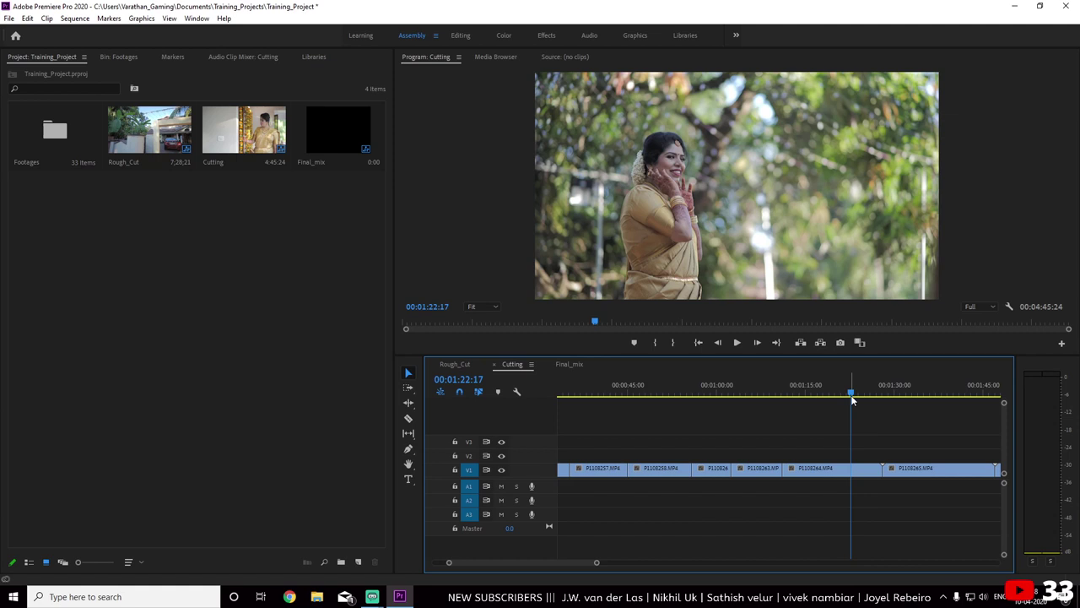
# Ripple-delete clip P1108264 and check the new edit
pyautogui.moveTo(849, 400)
pyautogui.mouseDown()
pyautogui.moveTo(826, 401)
pyautogui.moveTo(984, 418)
pyautogui.moveTo(832, 426)
pyautogui.moveTo(902, 417)
pyautogui.moveTo(850, 418)
pyautogui.mouseUp()
pyautogui.click(835, 469)
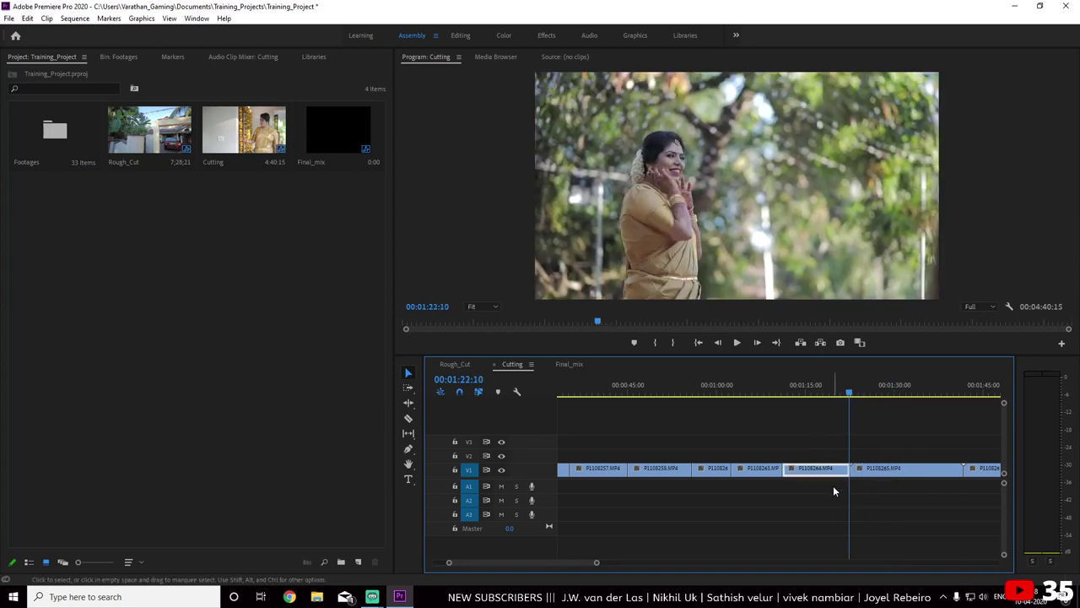
pyautogui.hotkey('shift', 'Delete')
pyautogui.moveTo(787, 394); pyautogui.dragTo(799, 397)
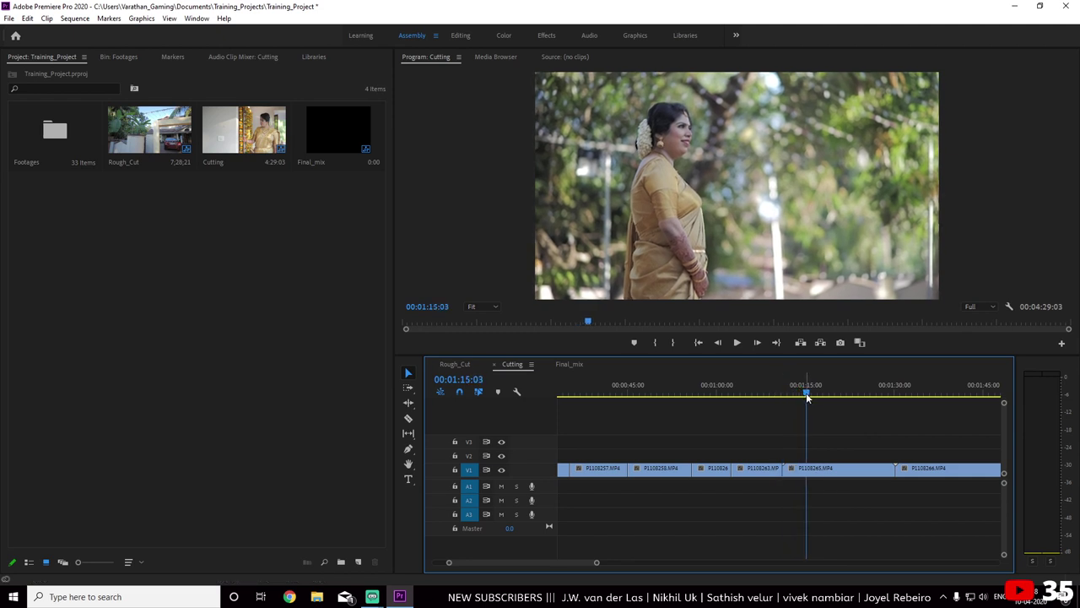
# Ripple-trim the heads and tails of P1108265 and P1108266 at the playhead
pyautogui.press('q')
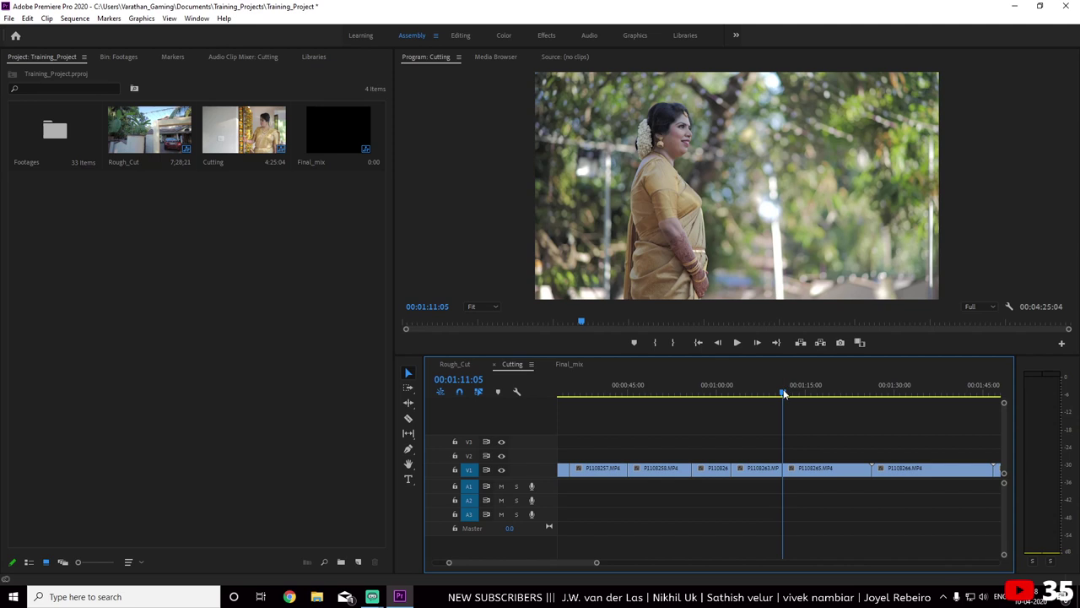
pyautogui.moveTo(783, 394)
pyautogui.mouseDown()
pyautogui.moveTo(986, 400)
pyautogui.moveTo(883, 415)
pyautogui.moveTo(870, 394)
pyautogui.moveTo(962, 398)
pyautogui.mouseUp()
pyautogui.press('w')
pyautogui.press('q')
pyautogui.press('w')
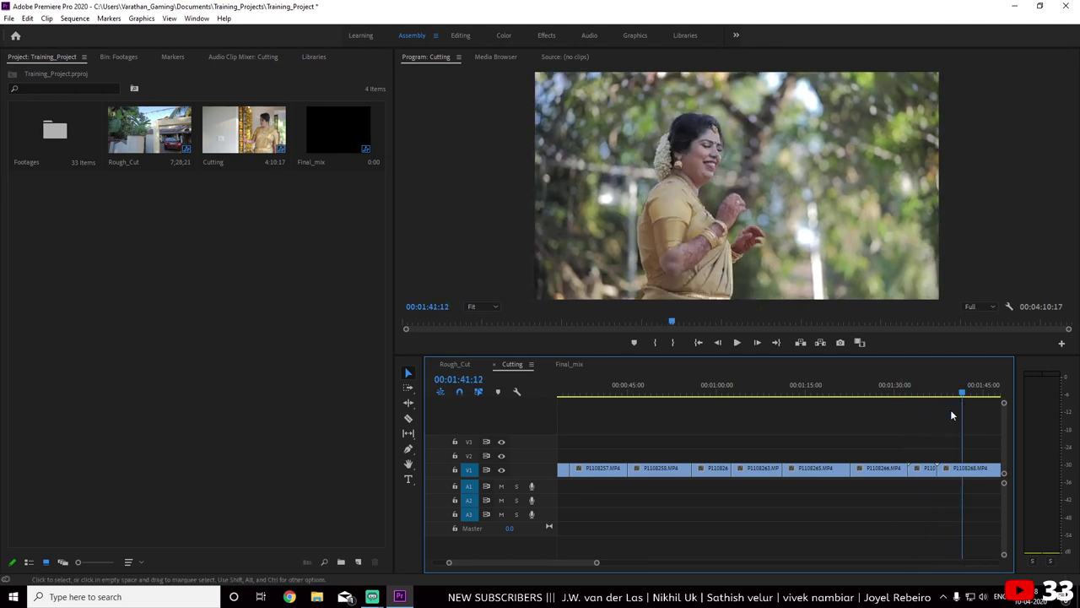
# Ripple-delete the short clip and trim the next clip around 1:36
pyautogui.hotkey('shift', 'Delete')
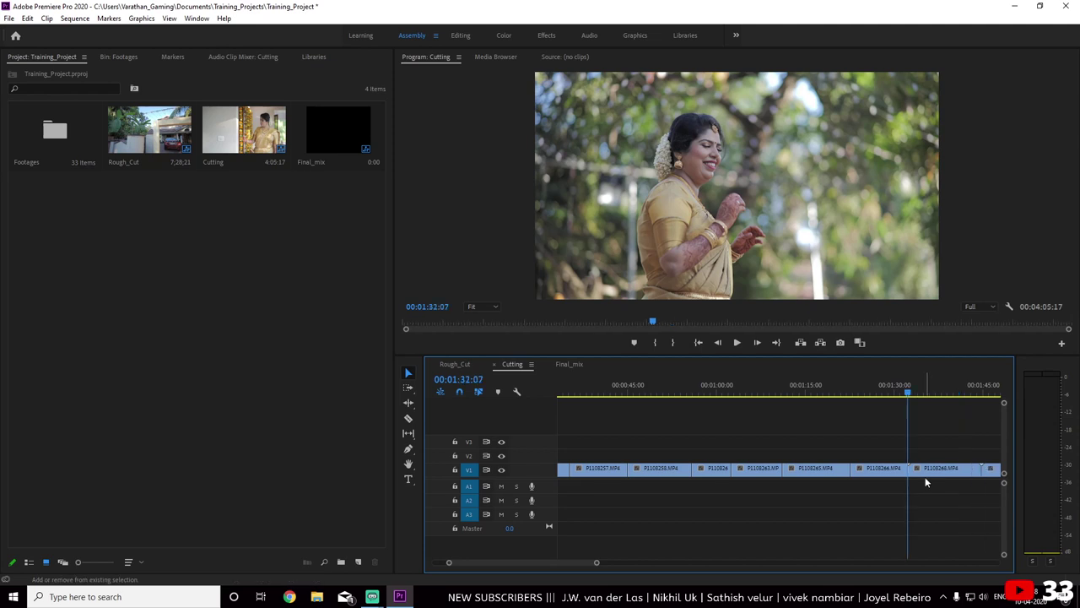
pyautogui.moveTo(908, 395)
pyautogui.mouseDown()
pyautogui.moveTo(956, 398)
pyautogui.moveTo(932, 423)
pyautogui.moveTo(925, 395)
pyautogui.moveTo(944, 396)
pyautogui.moveTo(749, 396)
pyautogui.moveTo(793, 406)
pyautogui.mouseUp()
pyautogui.press('q')
pyautogui.press('w')
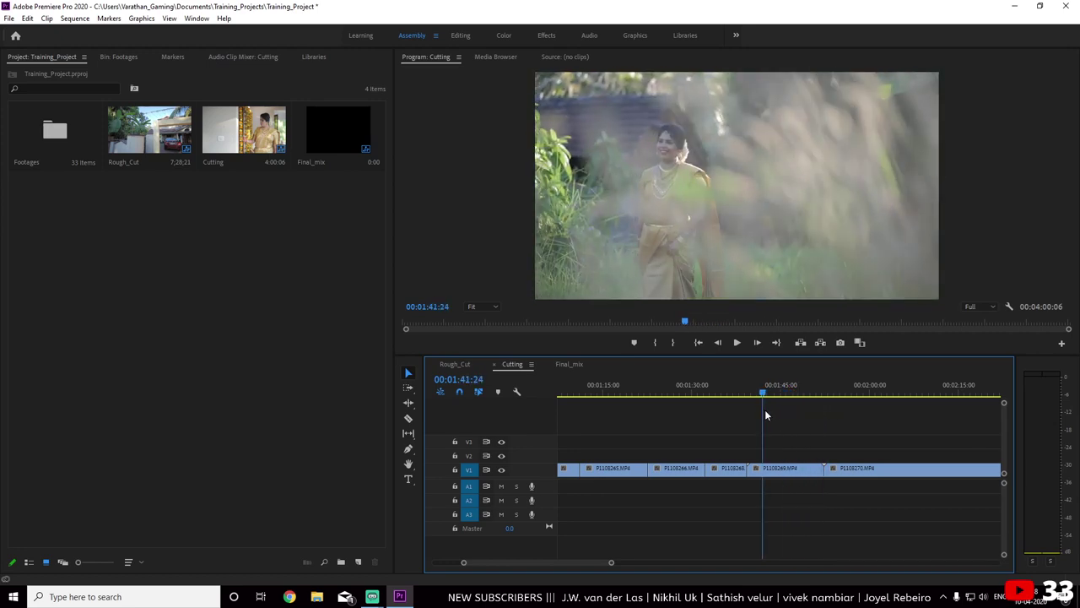
# Ripple-trim P1108269 and the start and end of P1108270 at the playhead
pyautogui.press('q')
pyautogui.moveTo(766, 398); pyautogui.dragTo(797, 395)
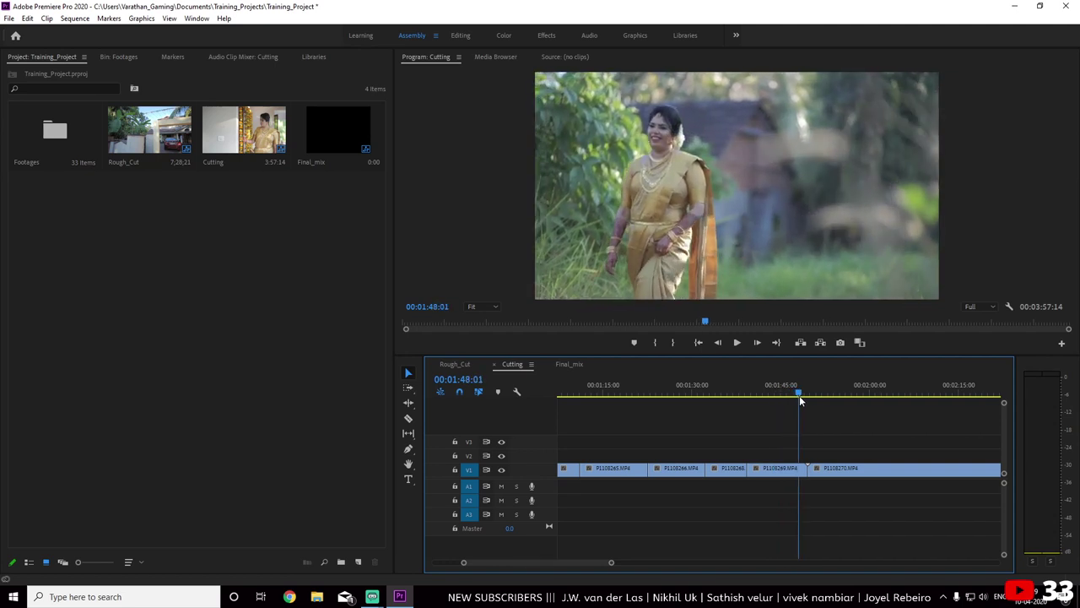
pyautogui.press('w')
pyautogui.moveTo(819, 394)
pyautogui.mouseDown()
pyautogui.moveTo(966, 399)
pyautogui.moveTo(923, 408)
pyautogui.mouseUp()
pyautogui.press('q')
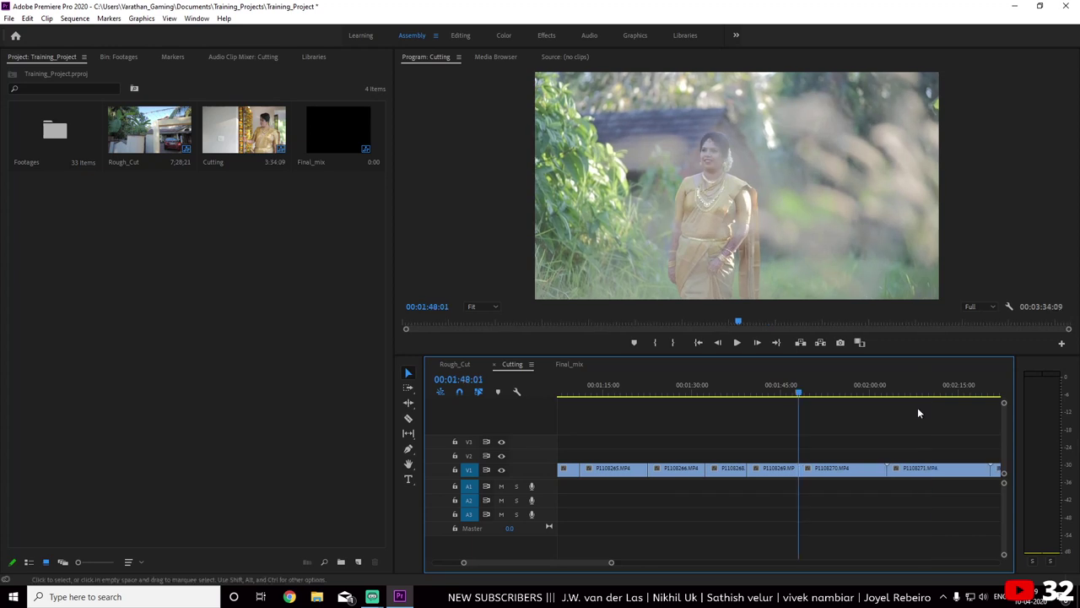
pyautogui.moveTo(799, 394)
pyautogui.mouseDown()
pyautogui.moveTo(848, 400)
pyautogui.moveTo(837, 401)
pyautogui.mouseUp()
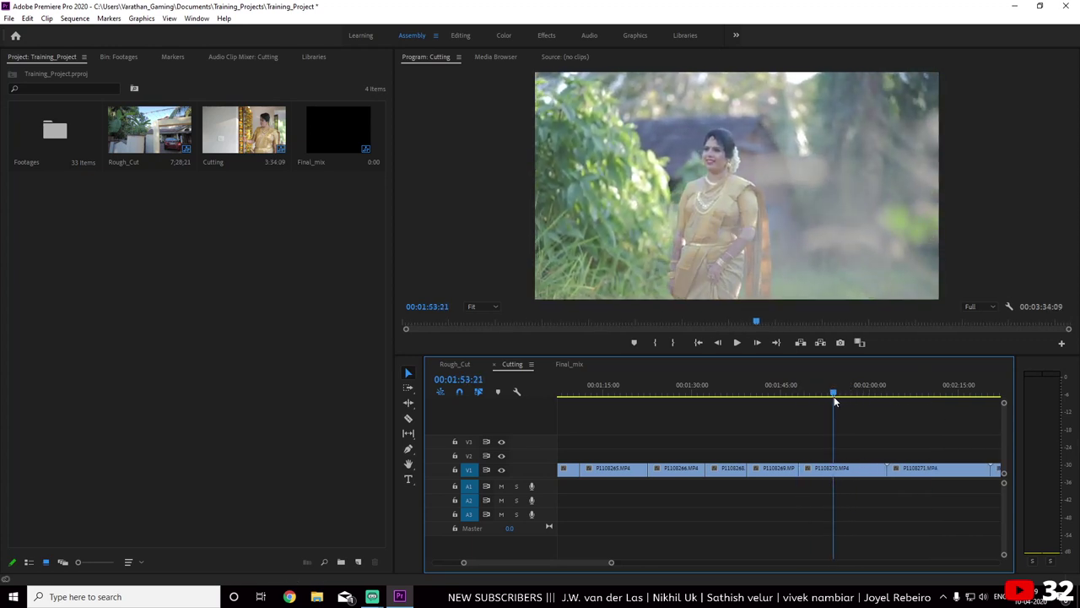
pyautogui.press('w')
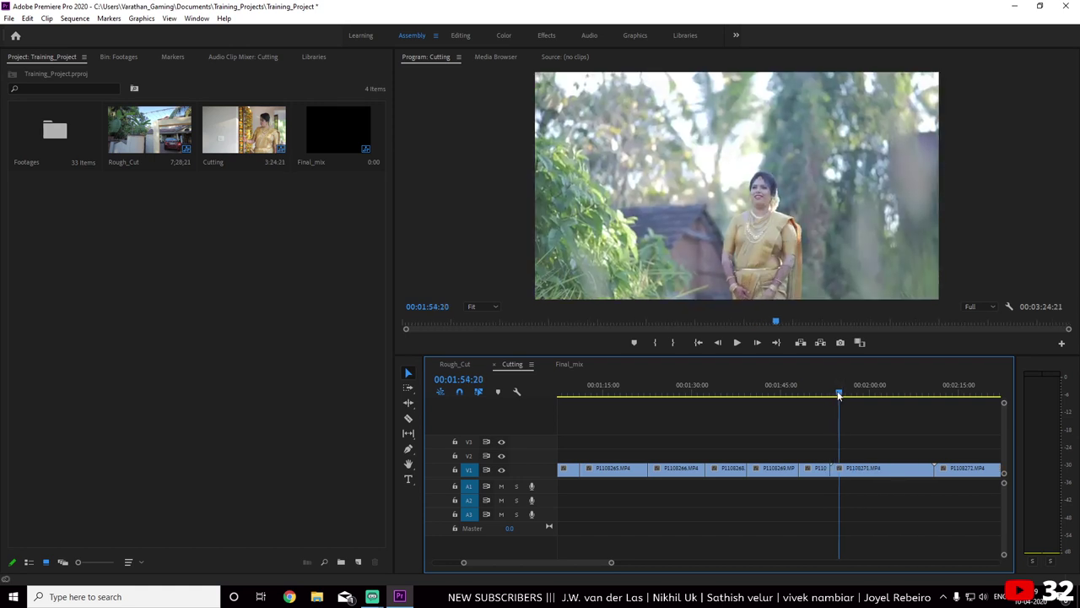
# Trim P1108271's start and end at the playhead
pyautogui.moveTo(838, 394); pyautogui.dragTo(894, 402)
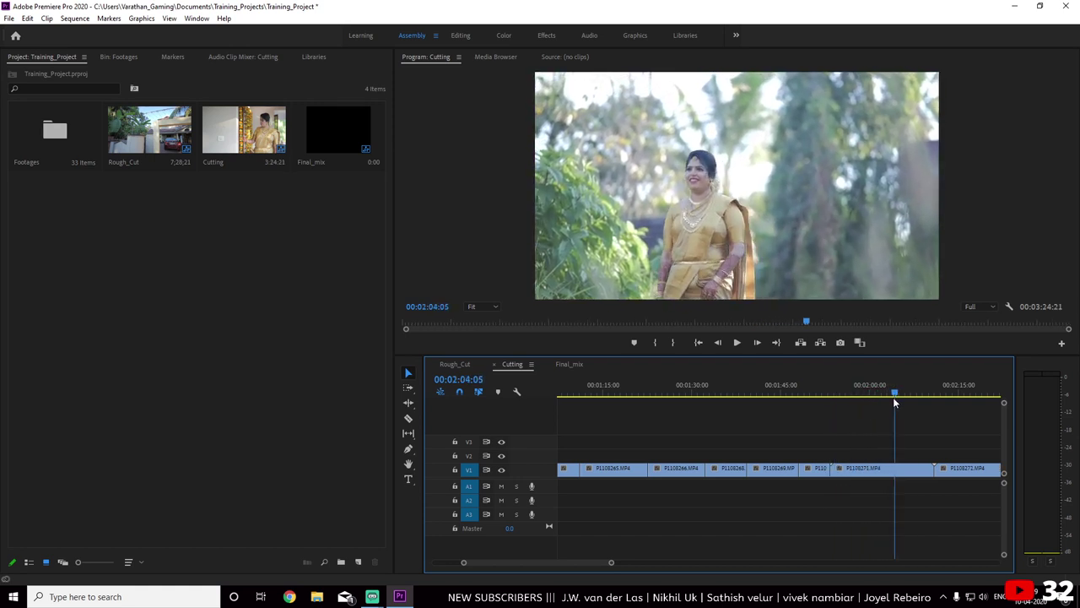
pyautogui.press('q')
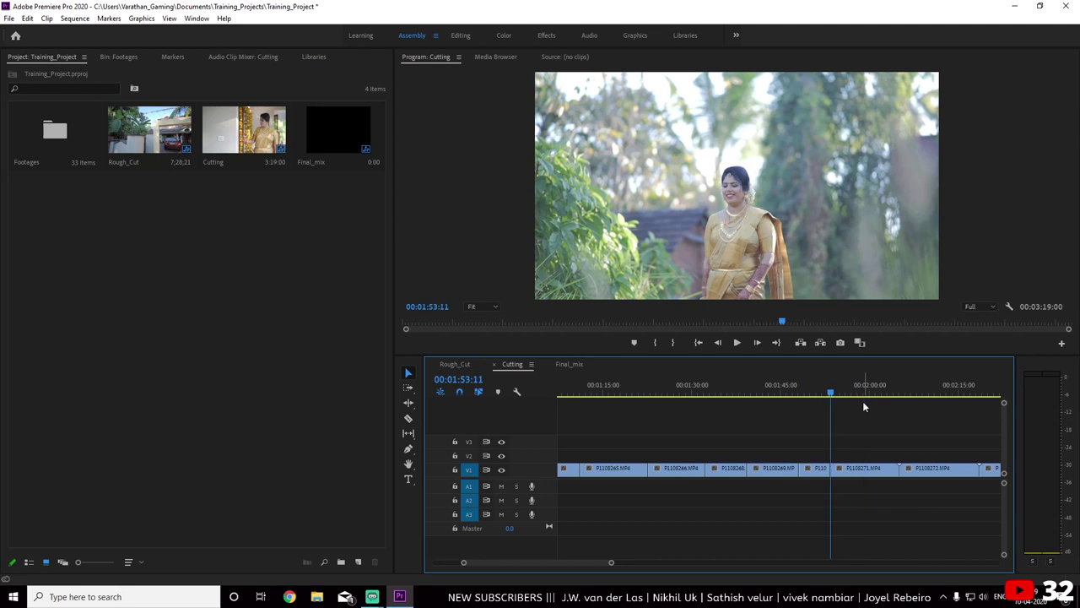
pyautogui.moveTo(833, 394); pyautogui.dragTo(973, 405)
pyautogui.press('w')
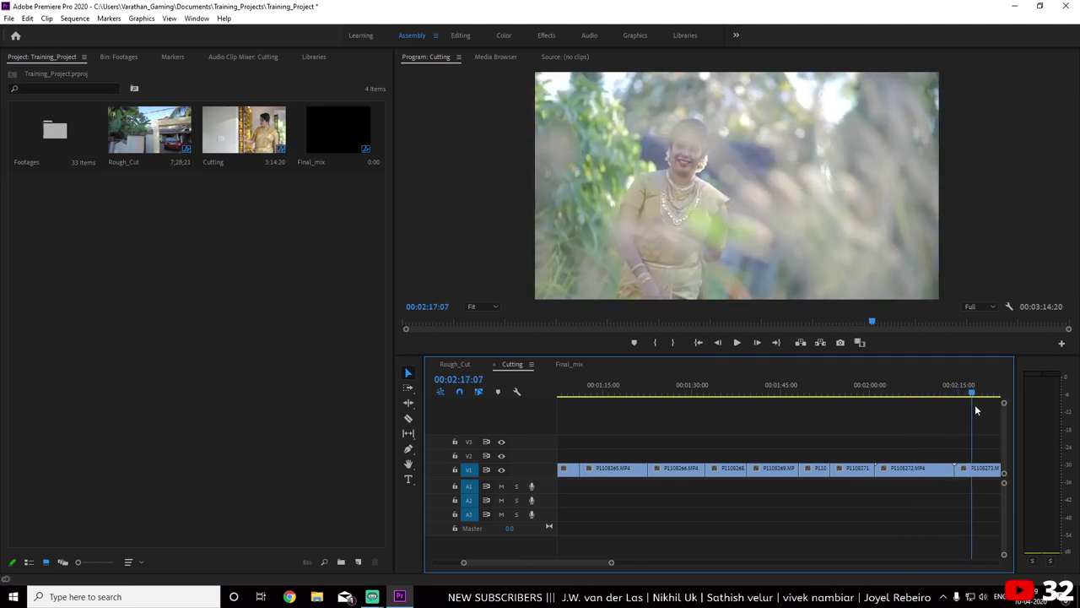
# Ripple-delete P1108272, then trim the start and end of P1108273
pyautogui.click(915, 468)
pyautogui.hotkey('shift', 'Delete')
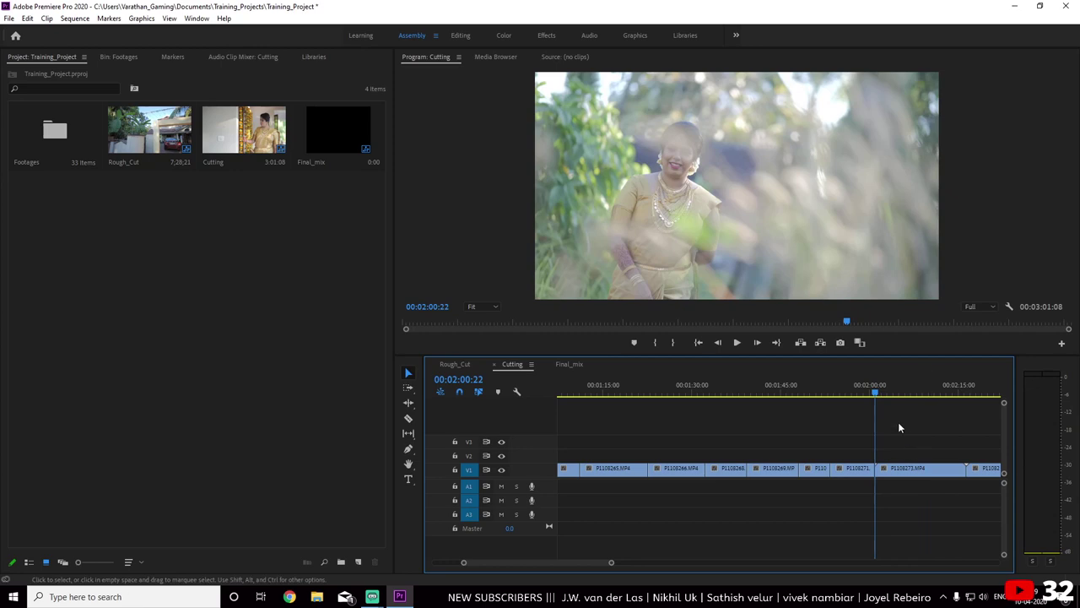
pyautogui.moveTo(875, 394); pyautogui.dragTo(982, 399)
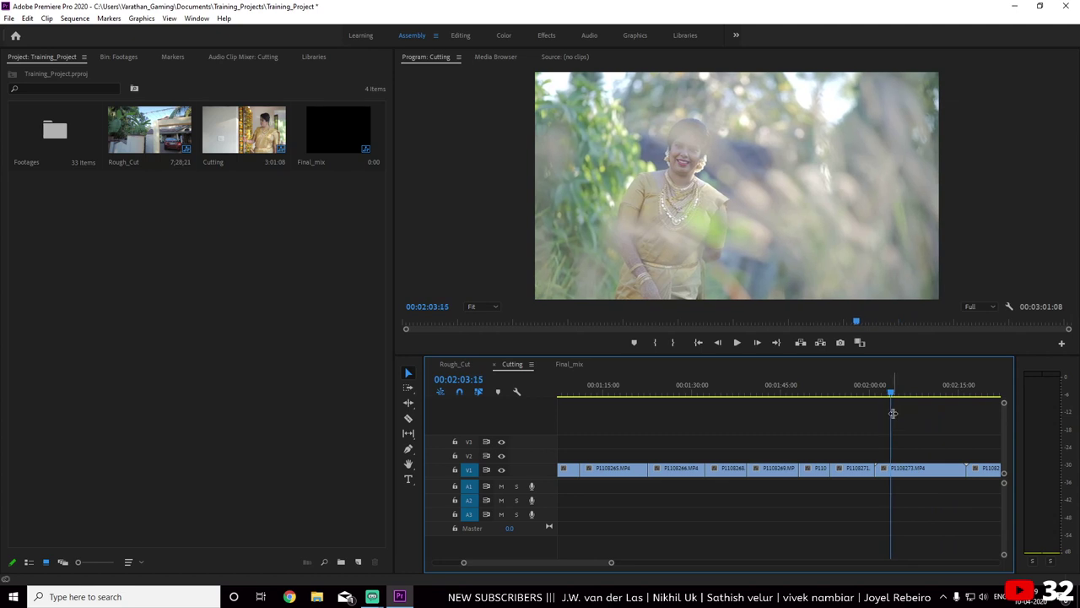
pyautogui.press('q')
pyautogui.moveTo(878, 396)
pyautogui.mouseDown()
pyautogui.moveTo(937, 397)
pyautogui.moveTo(922, 412)
pyautogui.moveTo(802, 431)
pyautogui.moveTo(935, 437)
pyautogui.moveTo(791, 432)
pyautogui.moveTo(860, 434)
pyautogui.mouseUp()
pyautogui.press('w')
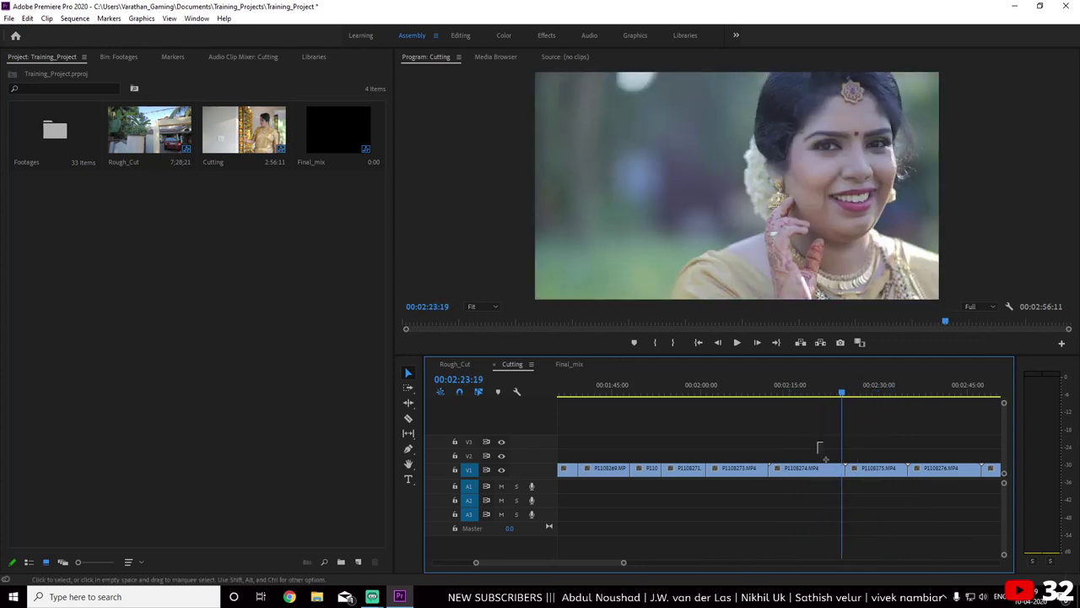
# Ripple-delete clip P1108274 and trim P1108275's tail at the playhead
pyautogui.click(827, 467)
pyautogui.hotkey('shift', 'Delete')
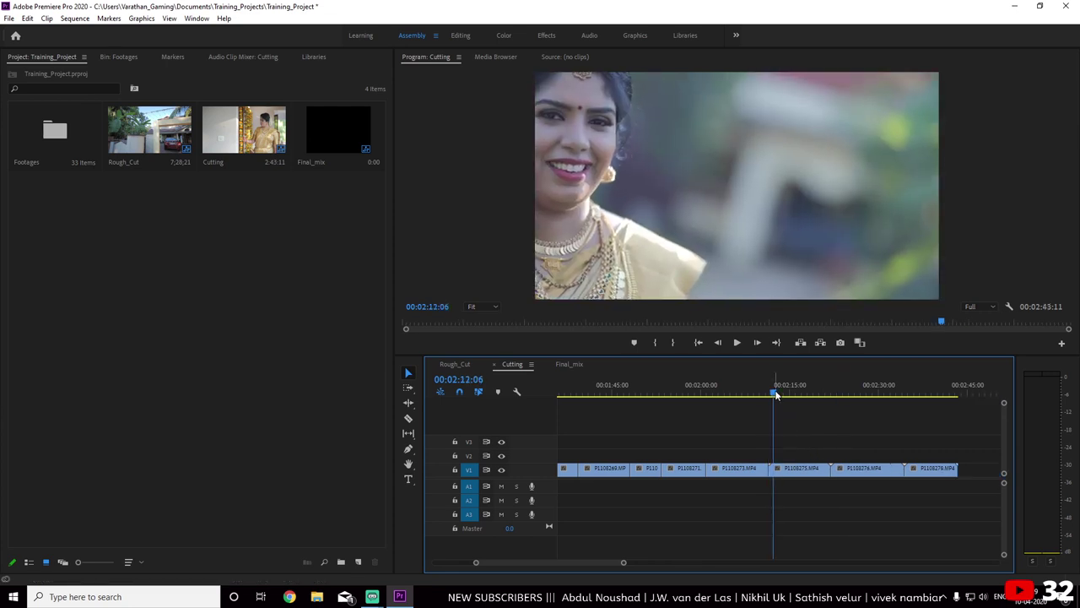
pyautogui.moveTo(776, 394); pyautogui.dragTo(812, 401)
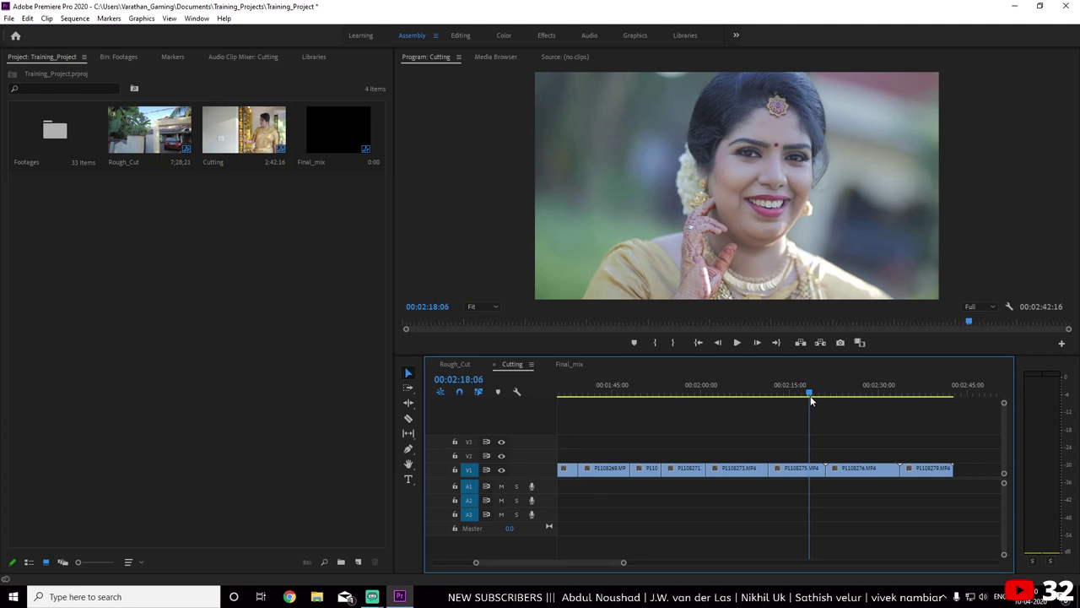
pyautogui.press('w')
# Trim both ends of P1108276, delete the last V1 clip, and zoom the timeline out
pyautogui.moveTo(812, 401)
pyautogui.mouseDown()
pyautogui.moveTo(900, 405)
pyautogui.moveTo(826, 410)
pyautogui.moveTo(867, 391)
pyautogui.moveTo(917, 393)
pyautogui.mouseUp()
pyautogui.press('q')
pyautogui.press('w')
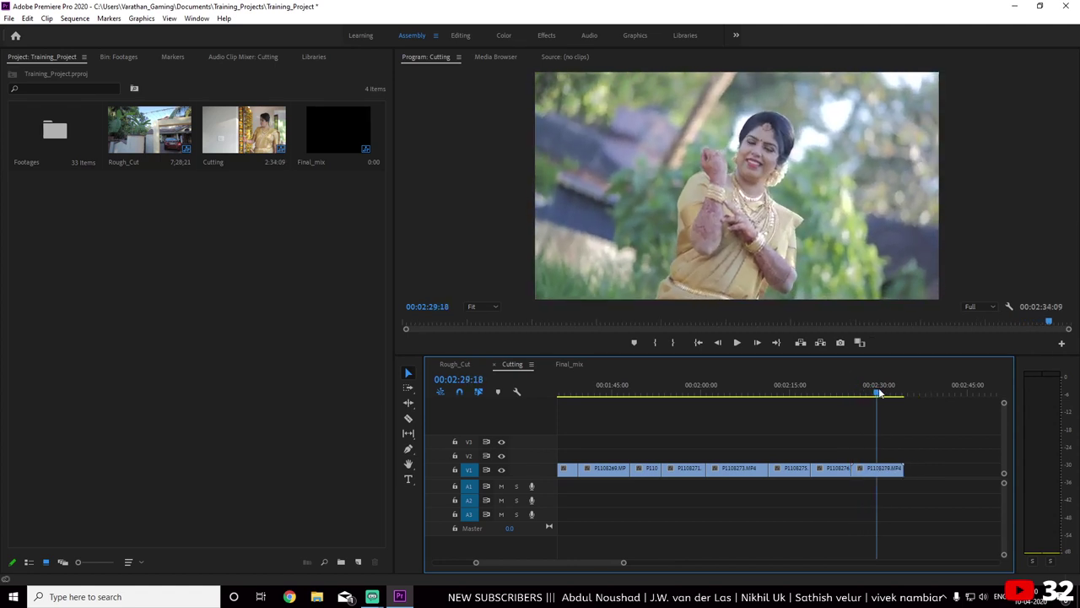
pyautogui.click(893, 468)
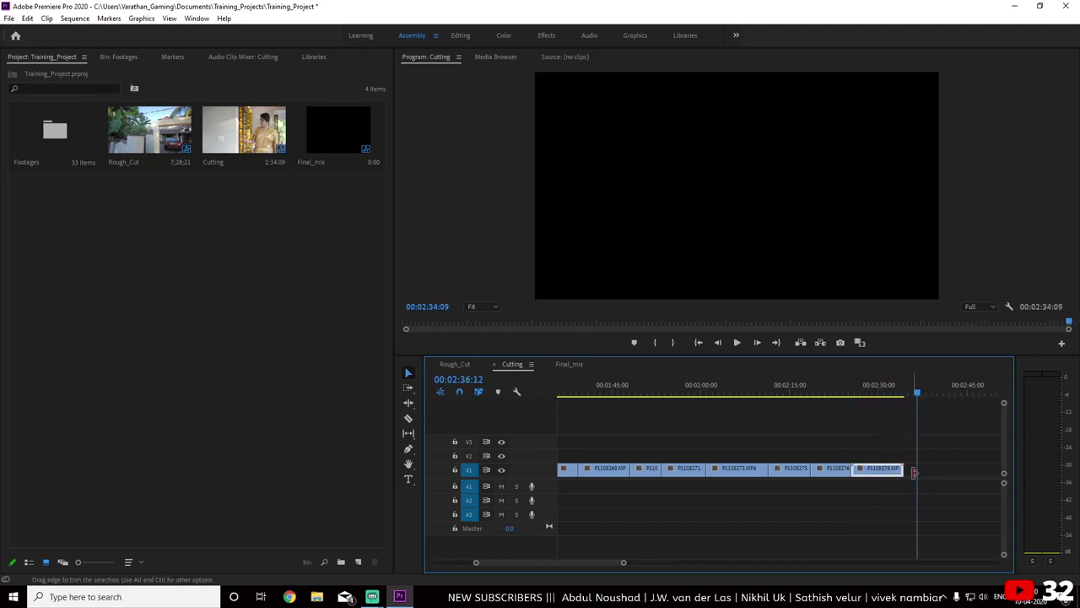
pyautogui.press('Delete')
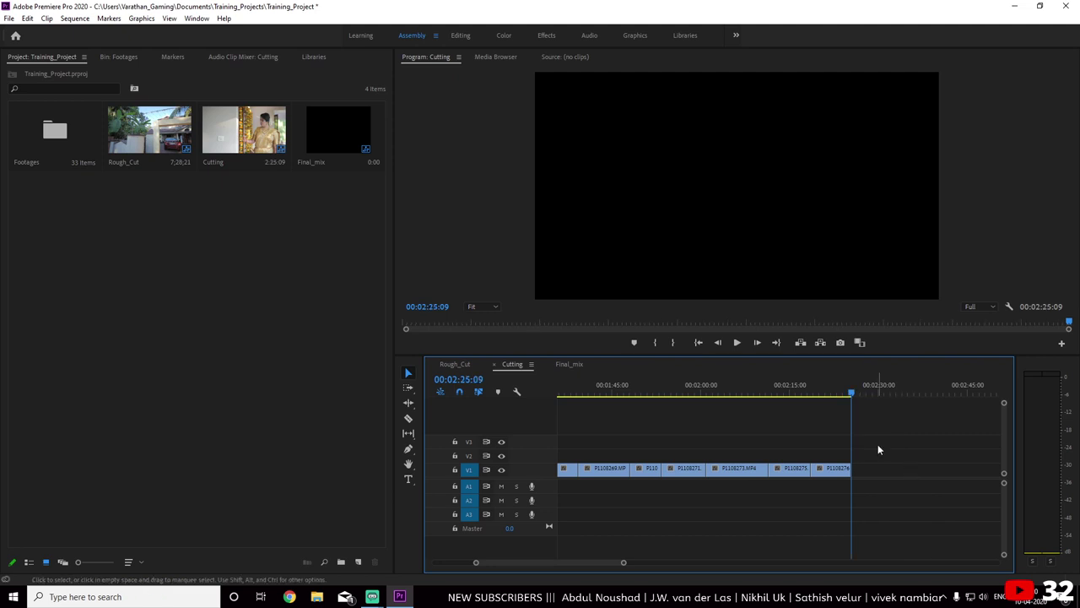
pyautogui.press('-')
pyautogui.press('-')
pyautogui.press('-')
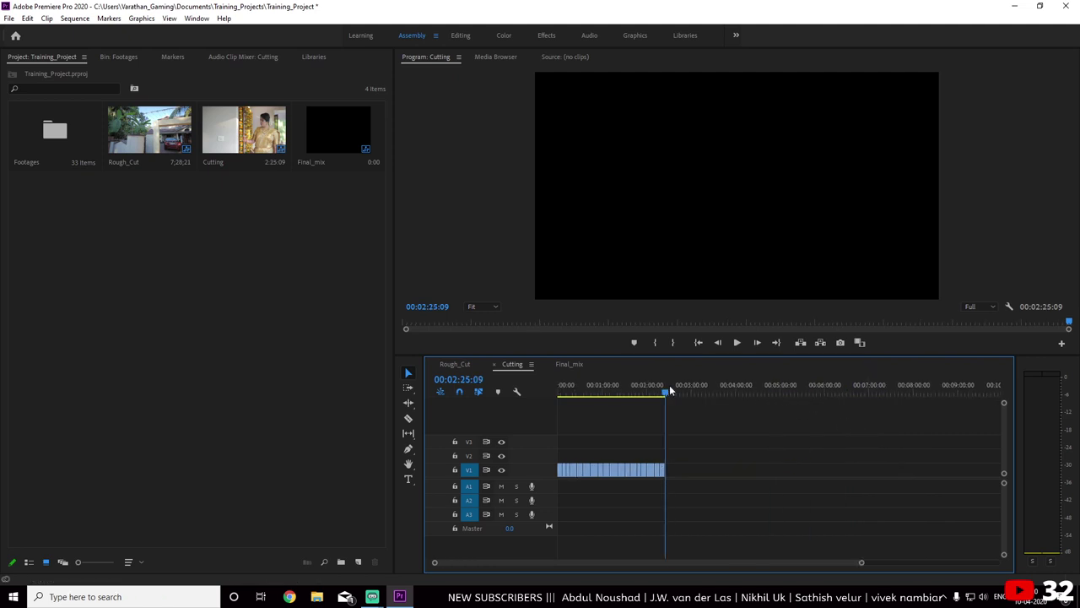
# Scrub the Cutting sequence from 00:00:00 to review the cut, then switch to Chrome
pyautogui.moveTo(670, 385)
pyautogui.mouseDown()
pyautogui.moveTo(539, 399)
pyautogui.moveTo(670, 397)
pyautogui.moveTo(537, 400)
pyautogui.moveTo(701, 393)
pyautogui.moveTo(557, 397)
pyautogui.moveTo(608, 393)
pyautogui.mouseUp()
pyautogui.moveTo(620, 393)
pyautogui.mouseDown()
pyautogui.moveTo(665, 390)
pyautogui.moveTo(601, 393)
pyautogui.moveTo(678, 393)
pyautogui.moveTo(526, 393)
pyautogui.mouseUp()
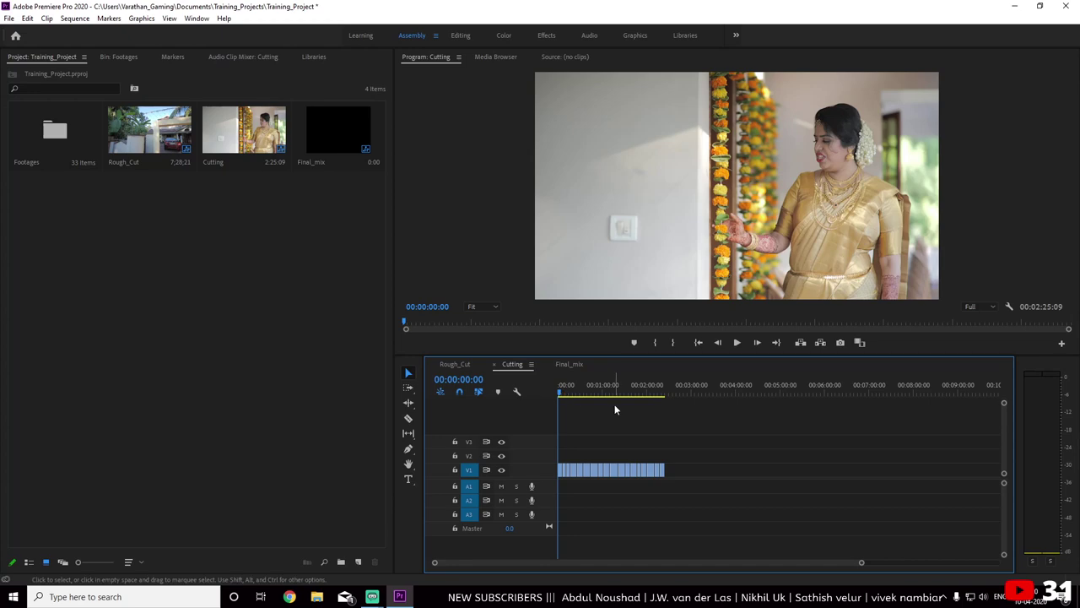
pyautogui.click(290, 596)
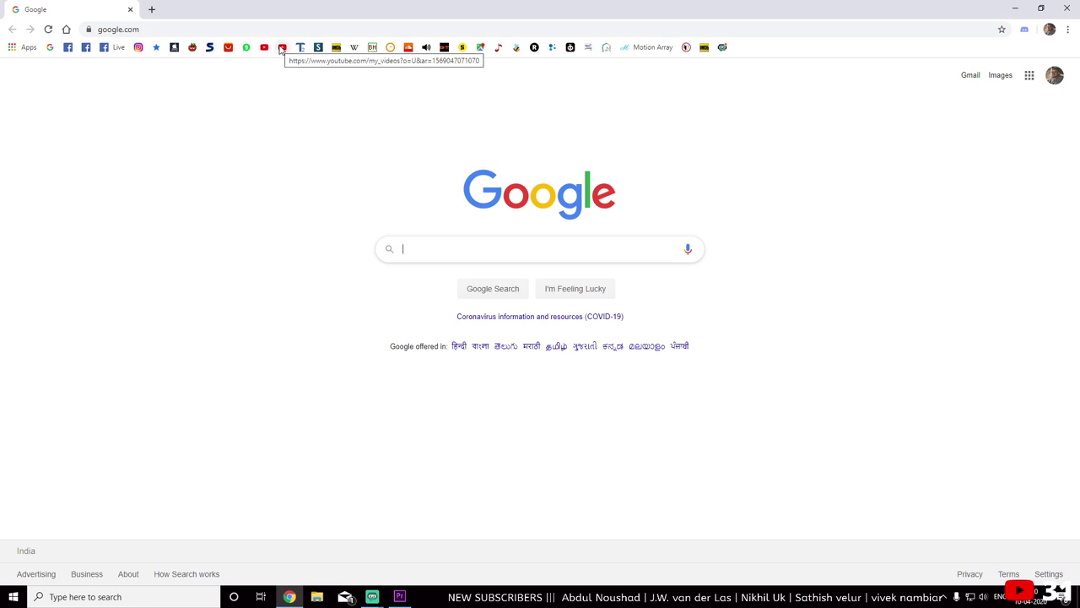
# Open the channel's videos in YouTube Studio, then the free music Audio Library
pyautogui.click(282, 47)
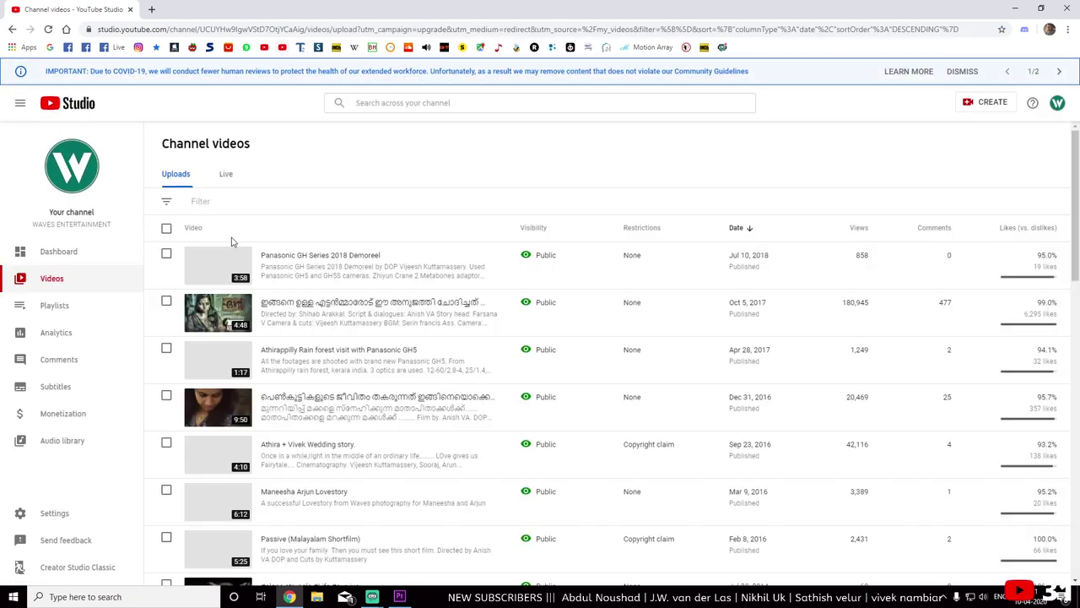
pyautogui.click(74, 442)
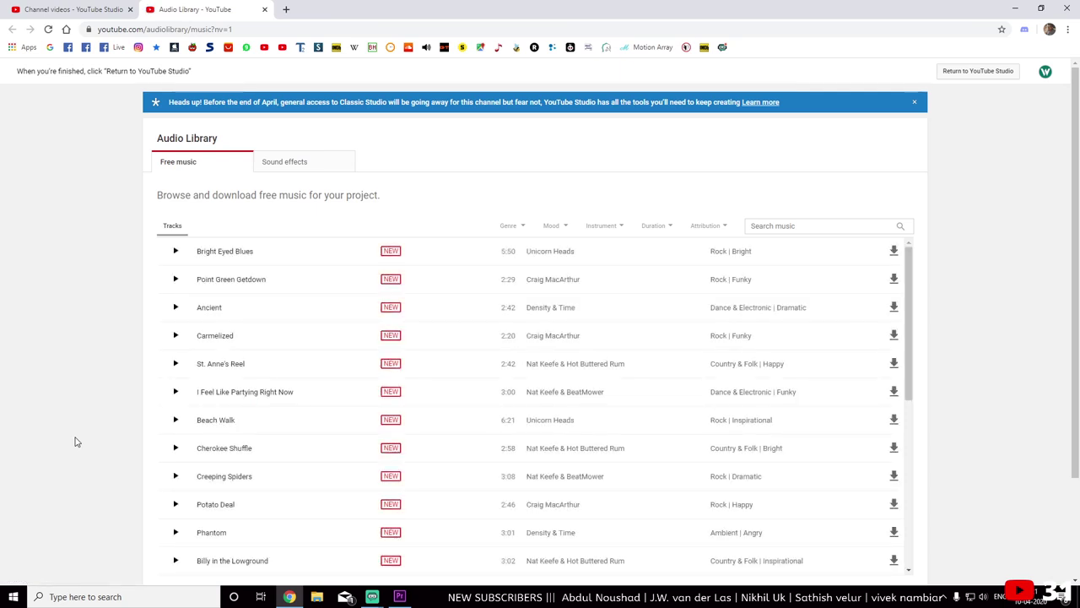
# Filter the free music to Classical genre, Calm mood and :30 - 1:00 duration
pyautogui.click(511, 227)
pyautogui.click(546, 305)
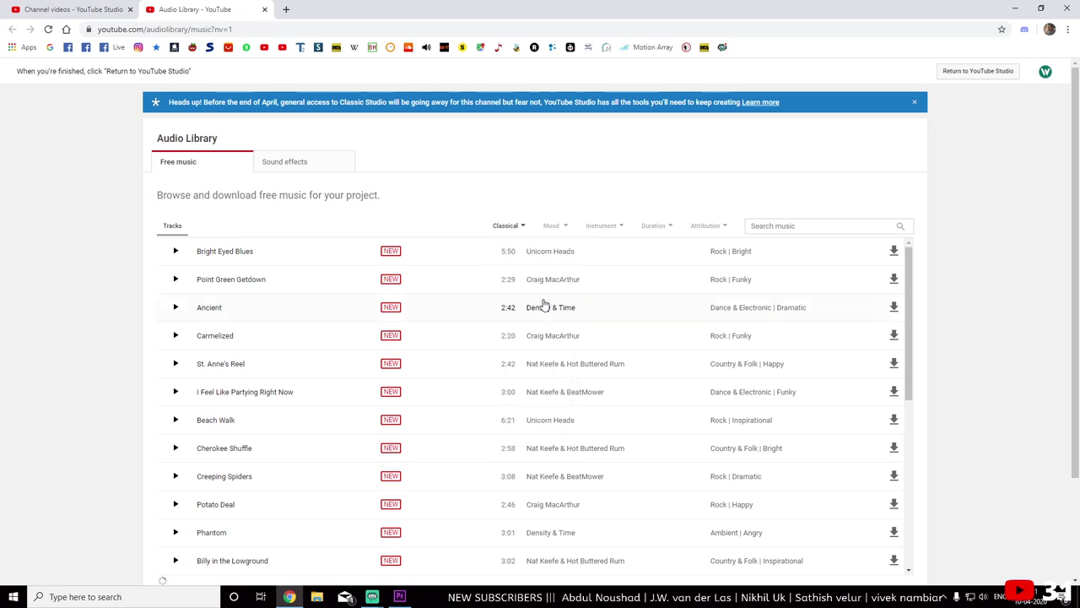
pyautogui.click(567, 228)
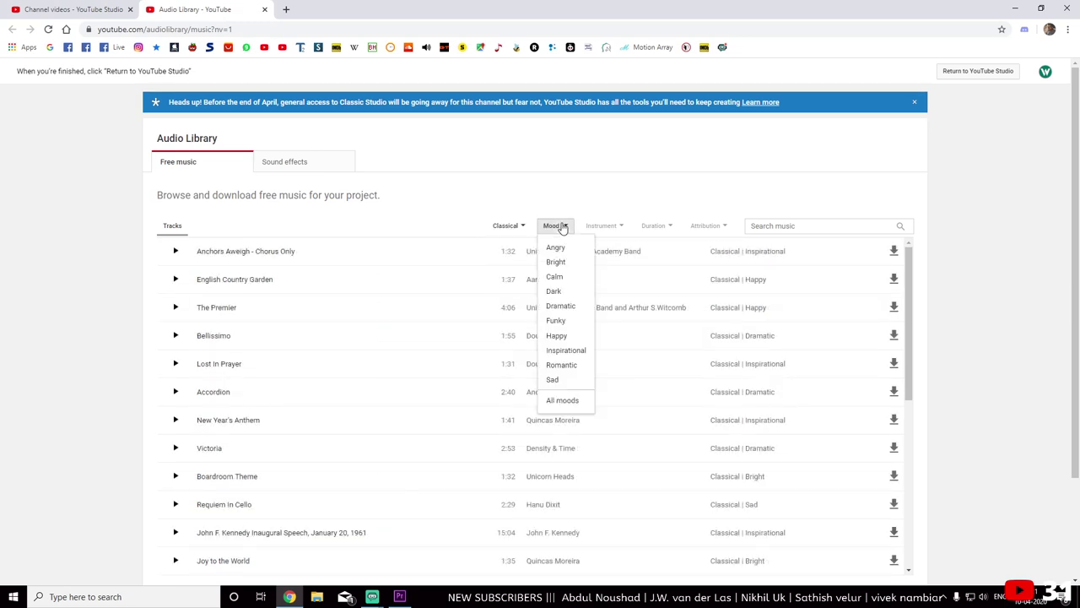
pyautogui.click(558, 278)
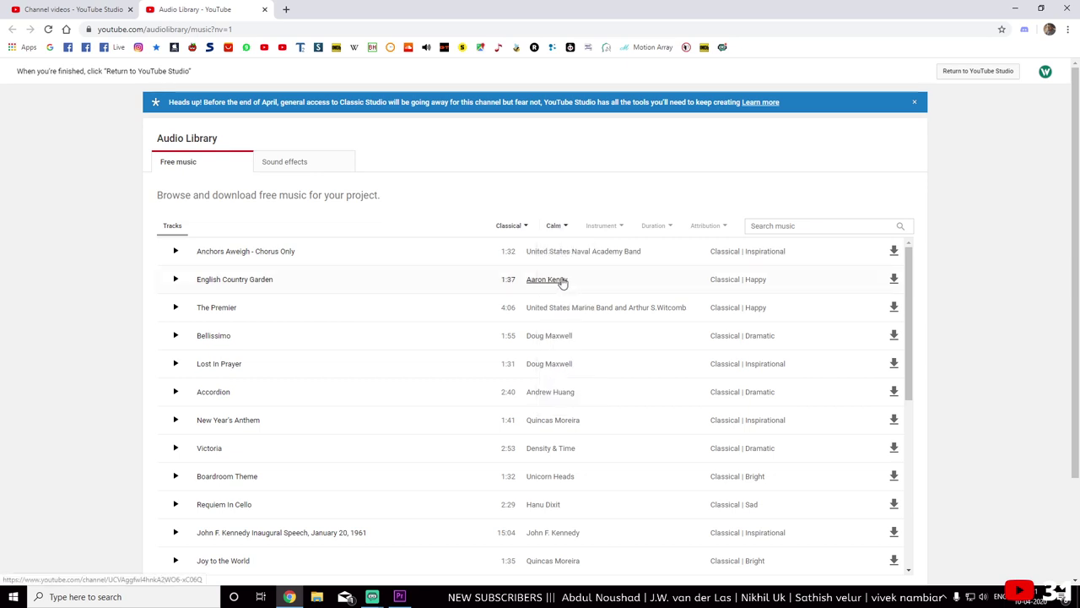
pyautogui.click(604, 227)
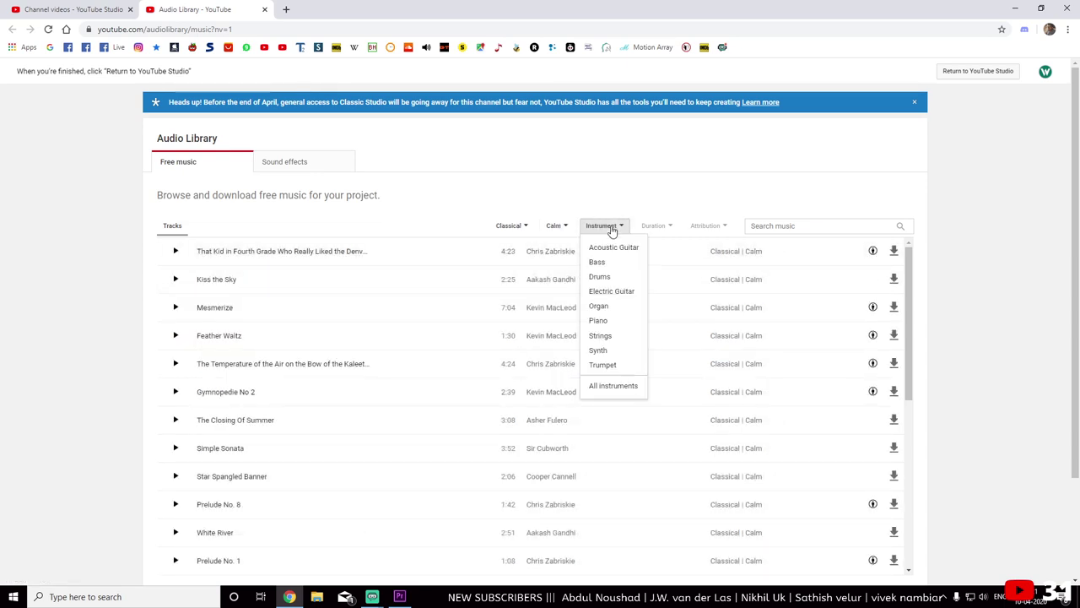
pyautogui.click(994, 275)
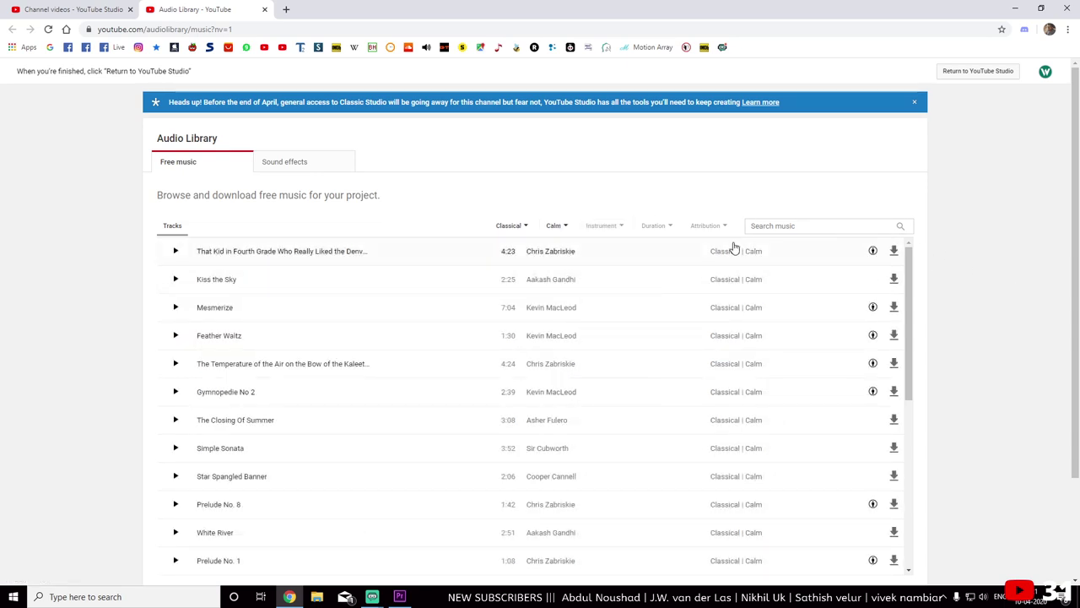
pyautogui.click(666, 228)
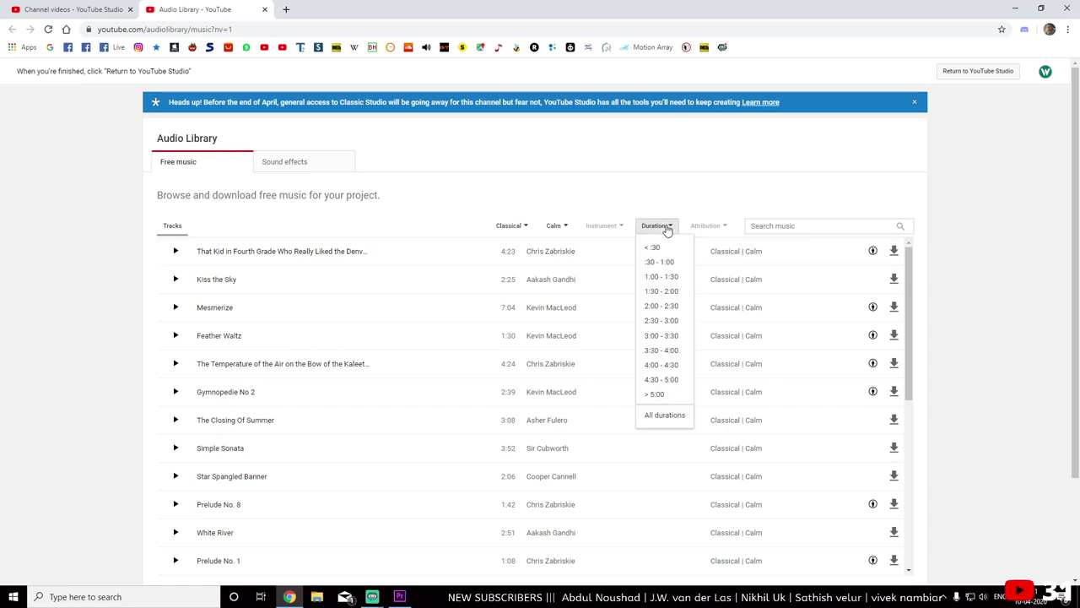
pyautogui.click(674, 265)
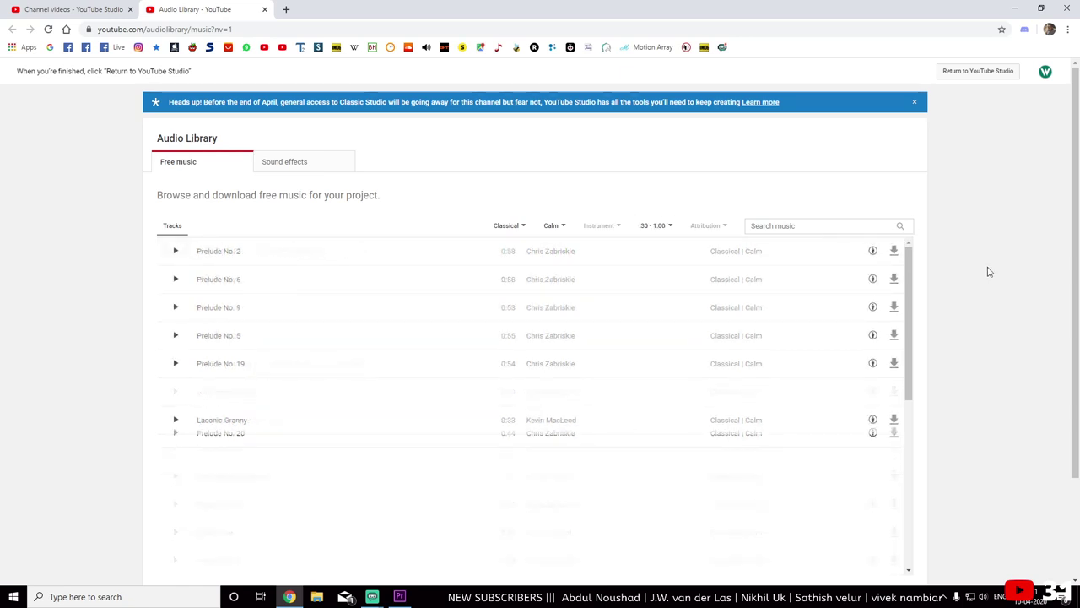
# Preview the tracks Prelude No. 2, Prelude No. 6 and Laconic Granny
pyautogui.click(175, 250)
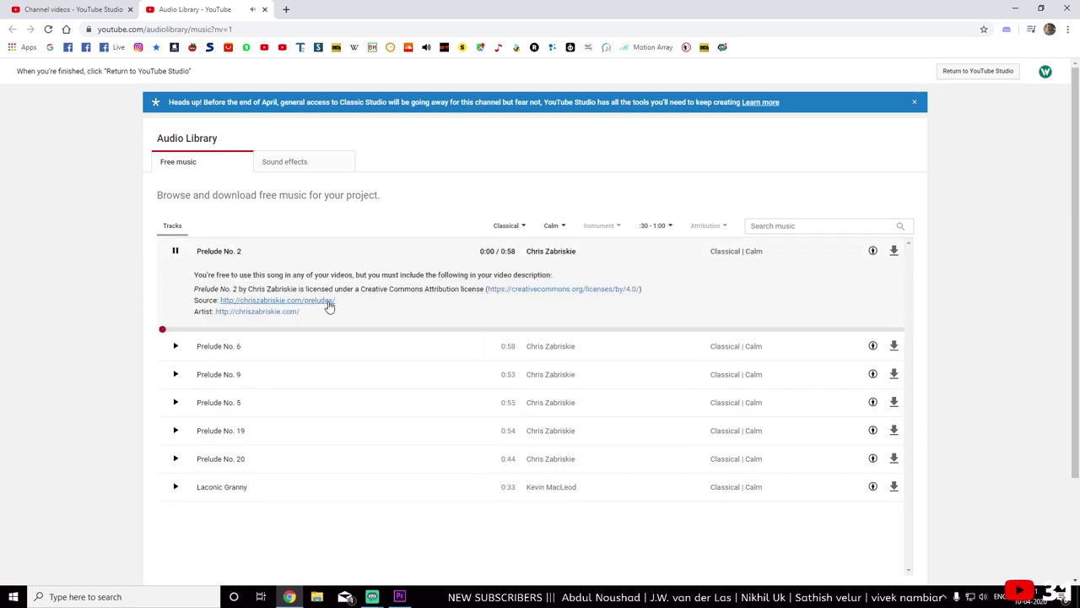
pyautogui.click(176, 347)
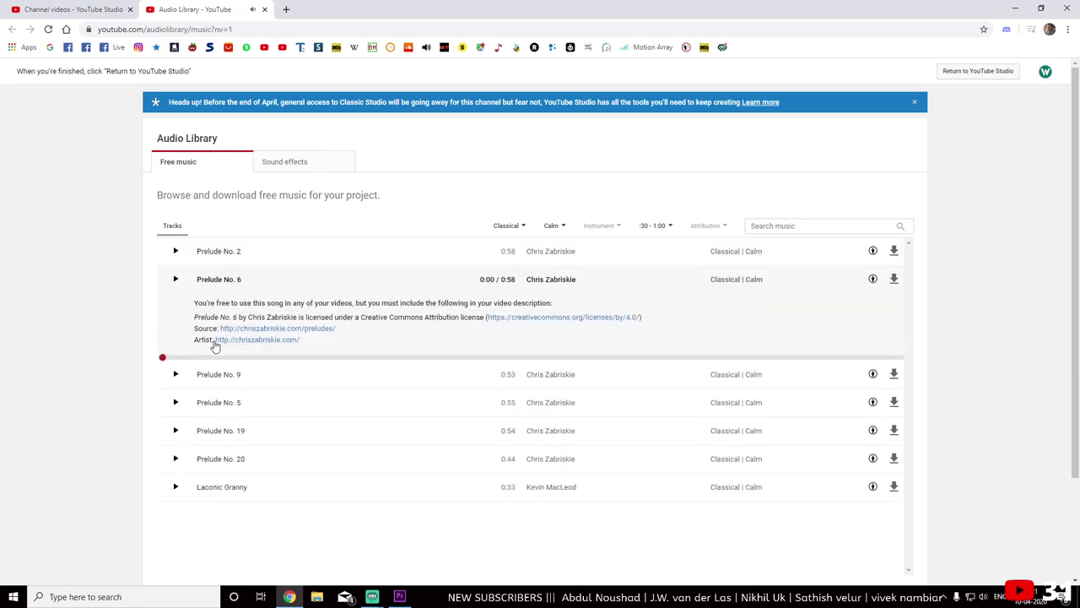
pyautogui.click(304, 357)
pyautogui.click(175, 485)
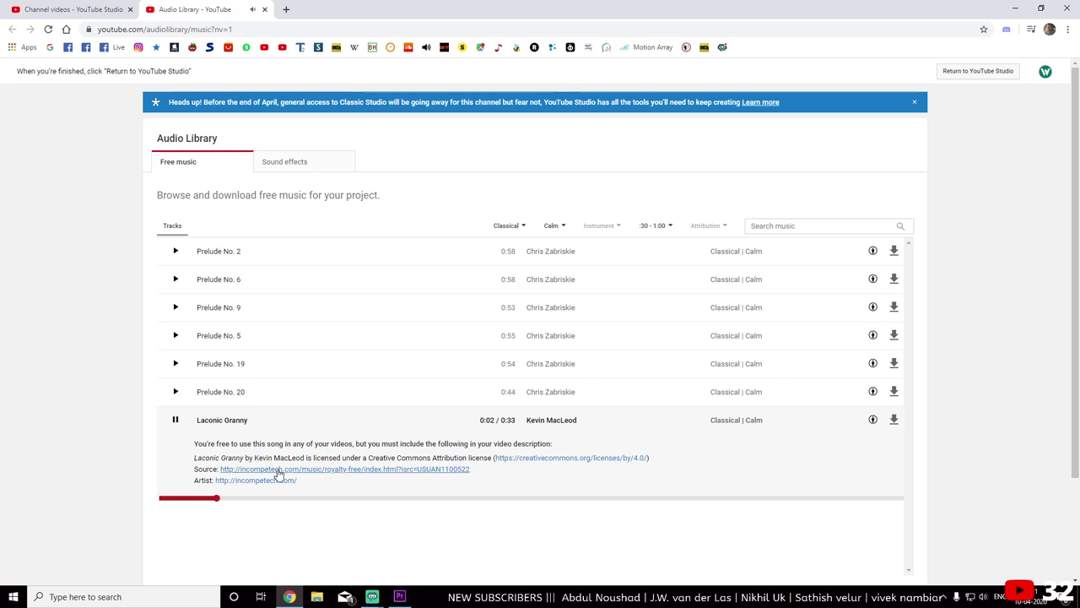
pyautogui.click(523, 226)
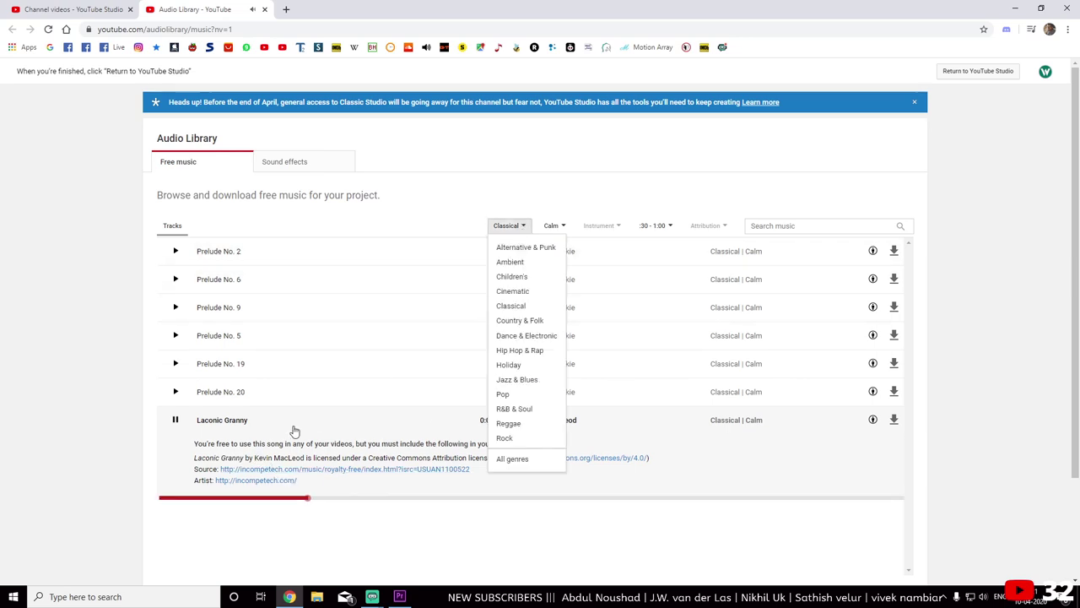
# Stop the Laconic Granny preview and change the genre filter to Cinematic
pyautogui.click(176, 421)
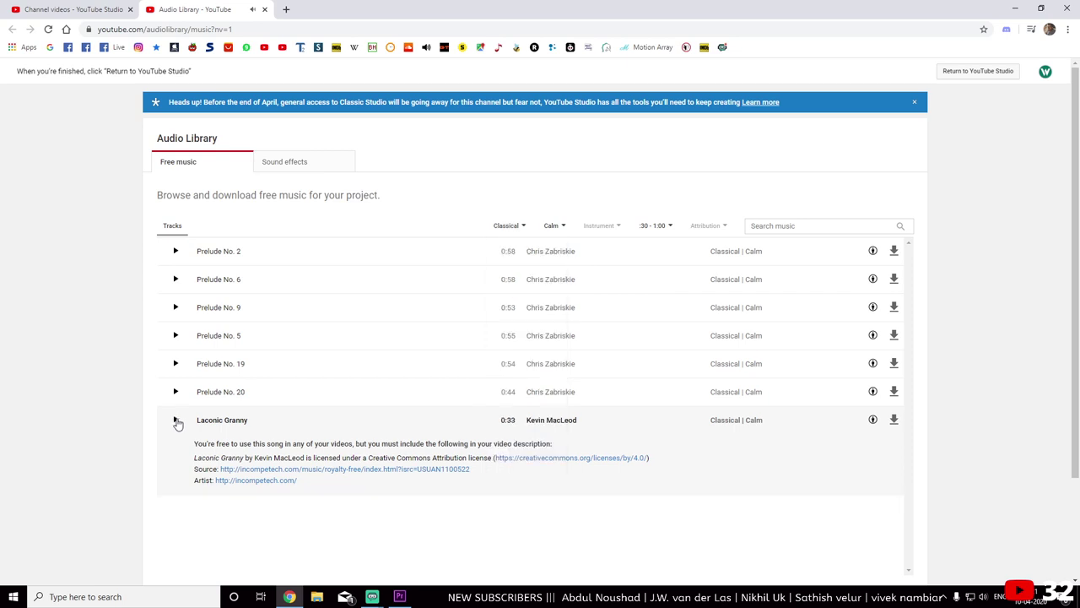
pyautogui.click(516, 228)
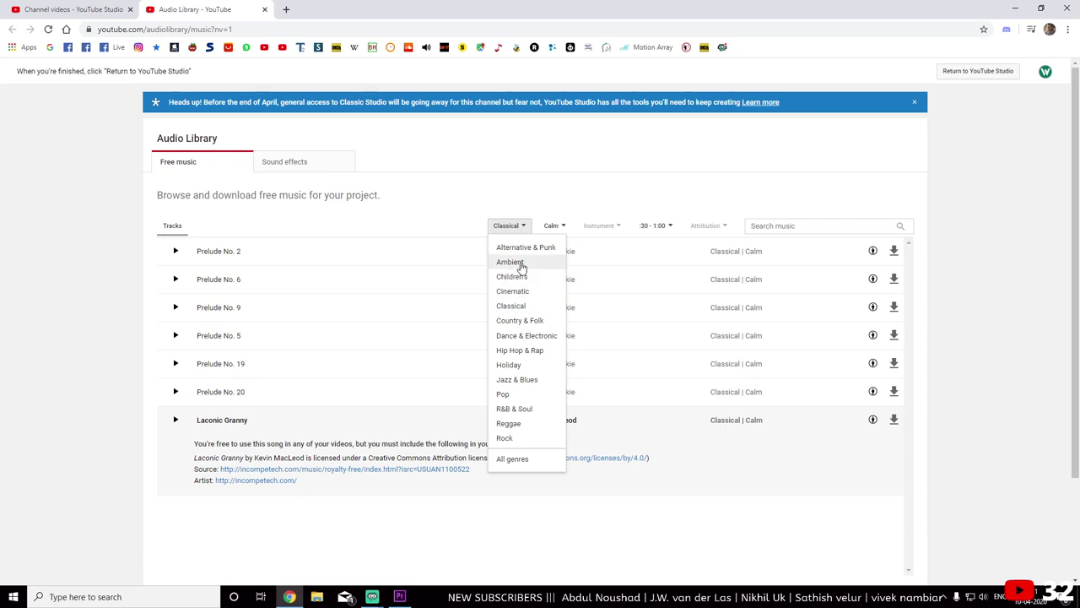
pyautogui.click(521, 291)
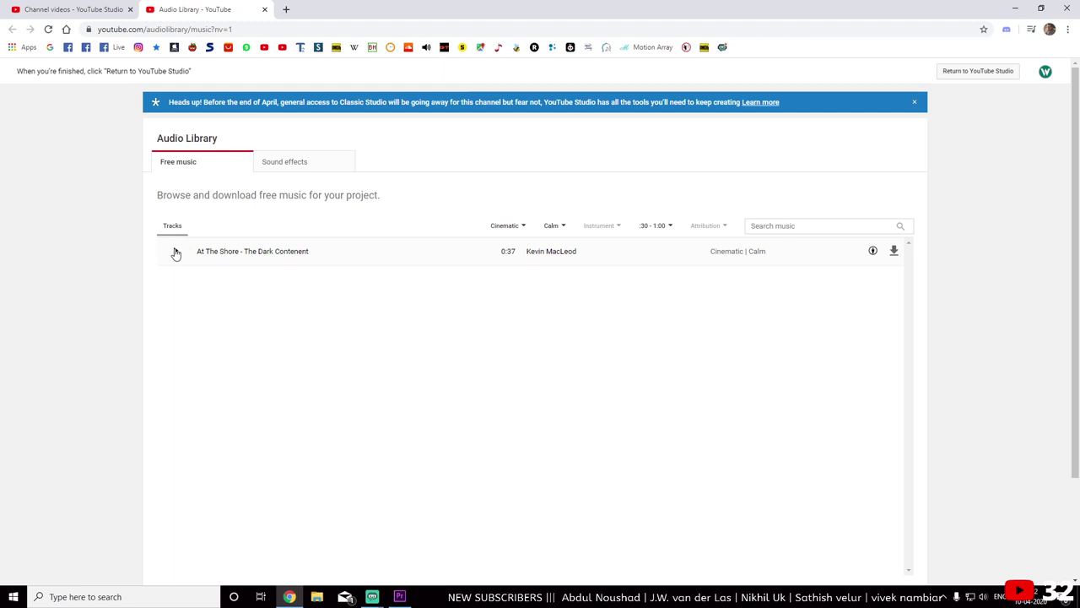
# Preview At The Shore - The Dark Contenent, then download it
pyautogui.click(175, 253)
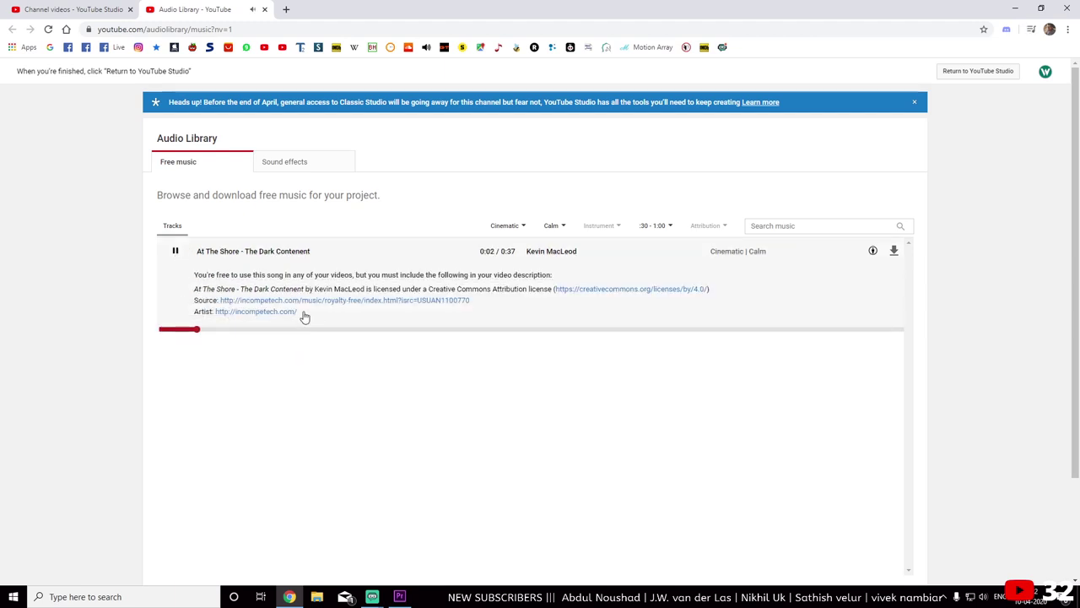
pyautogui.click(452, 331)
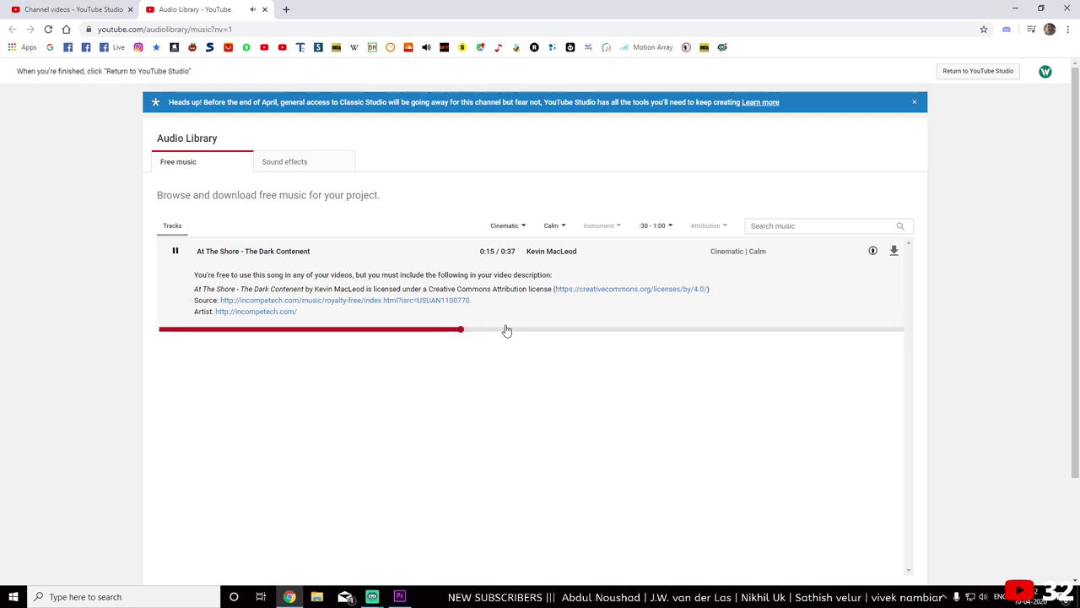
pyautogui.click(726, 331)
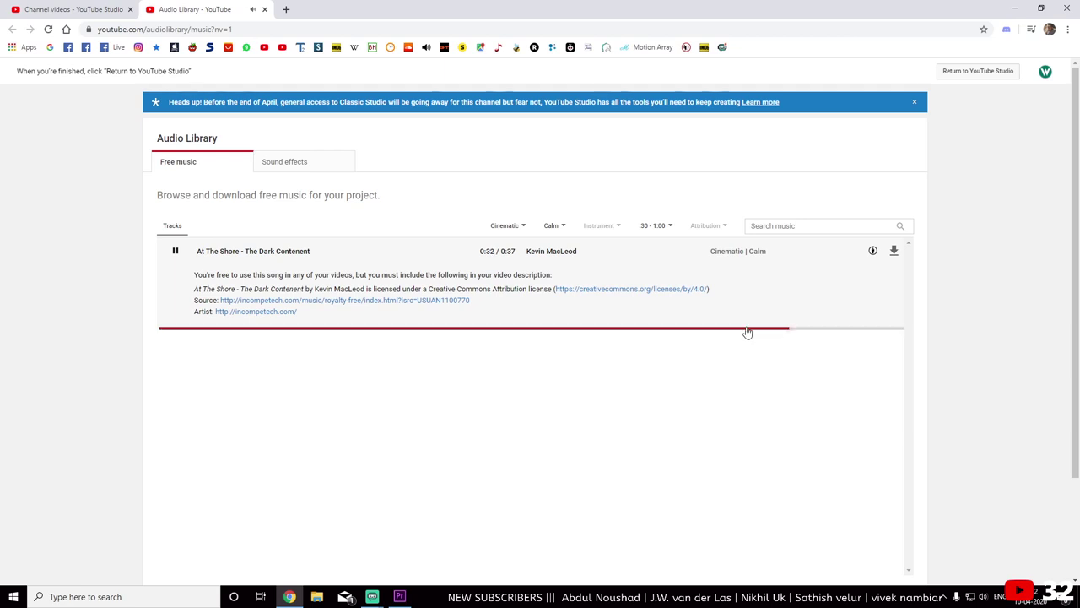
pyautogui.click(175, 253)
pyautogui.click(892, 250)
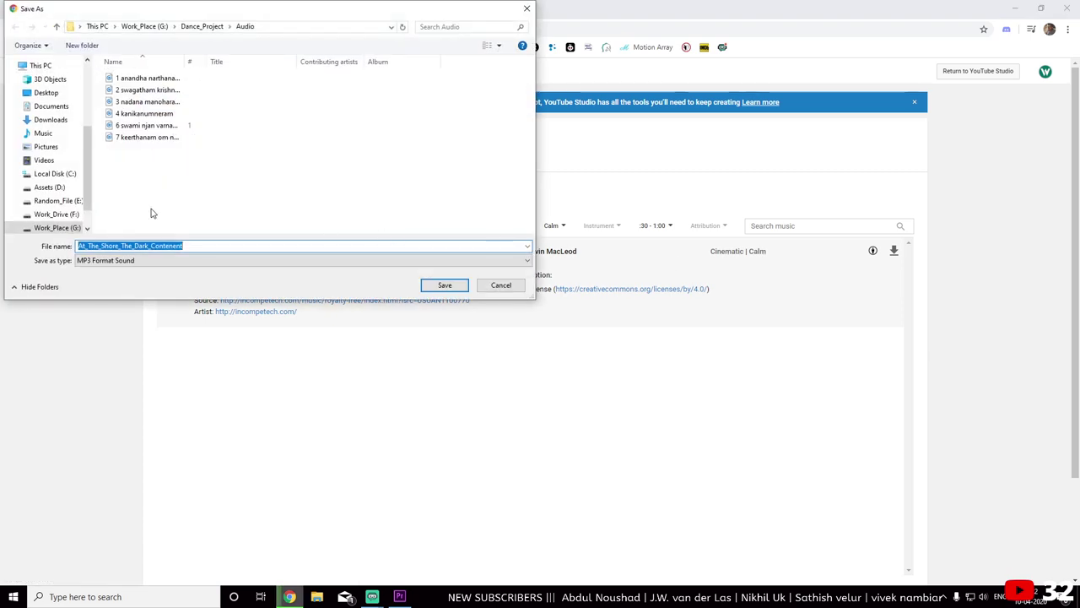
# Save the At The Shore MP3 into Documents > Training_Projects and return to Premiere Pro
pyautogui.moveTo(533, 299); pyautogui.dragTo(737, 298)
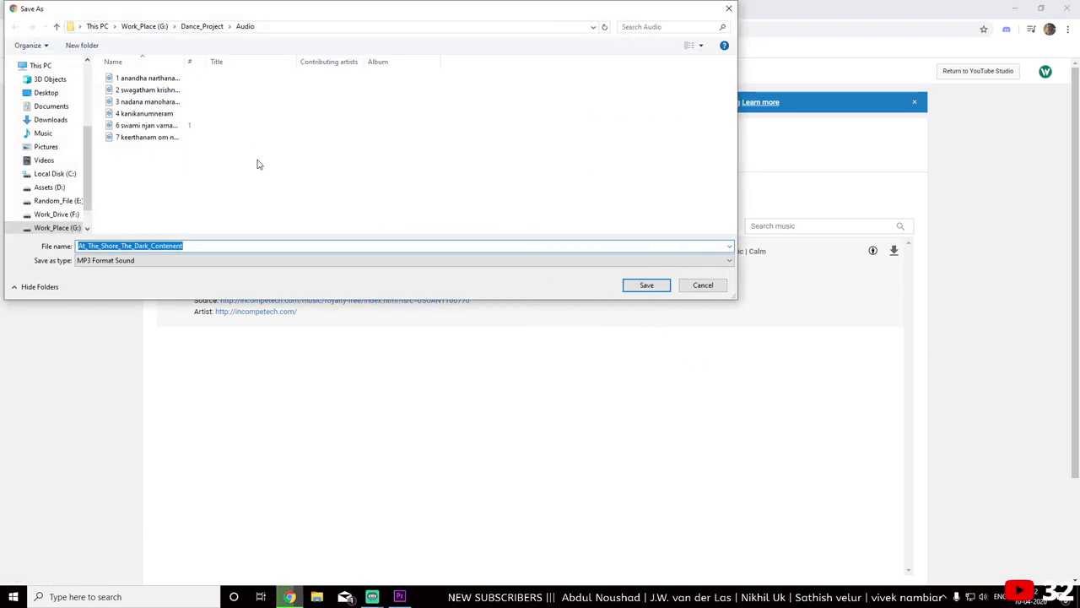
pyautogui.click(50, 105)
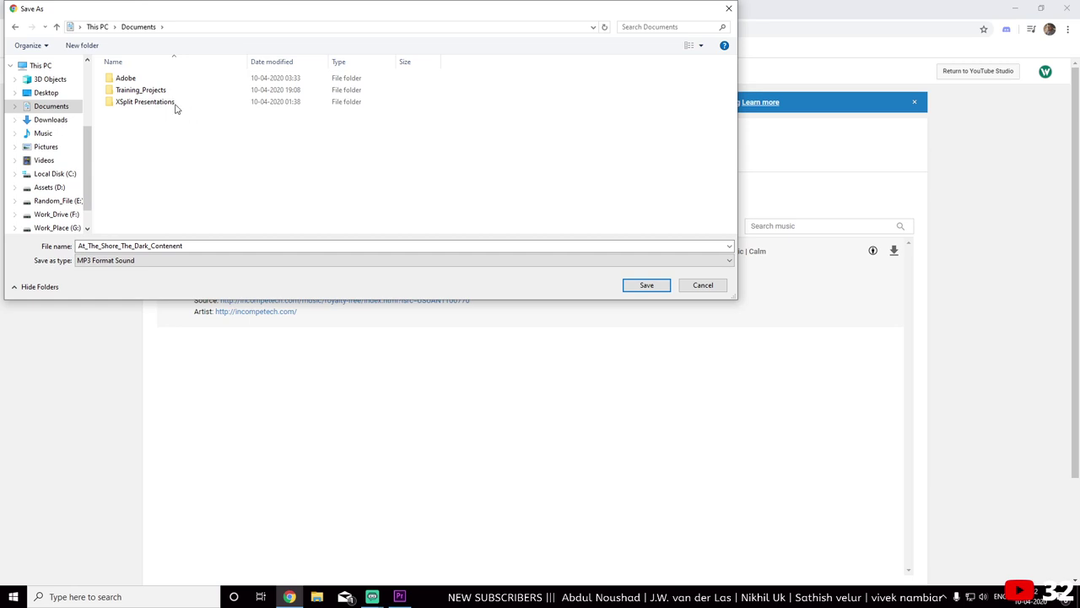
pyautogui.doubleClick(141, 90)
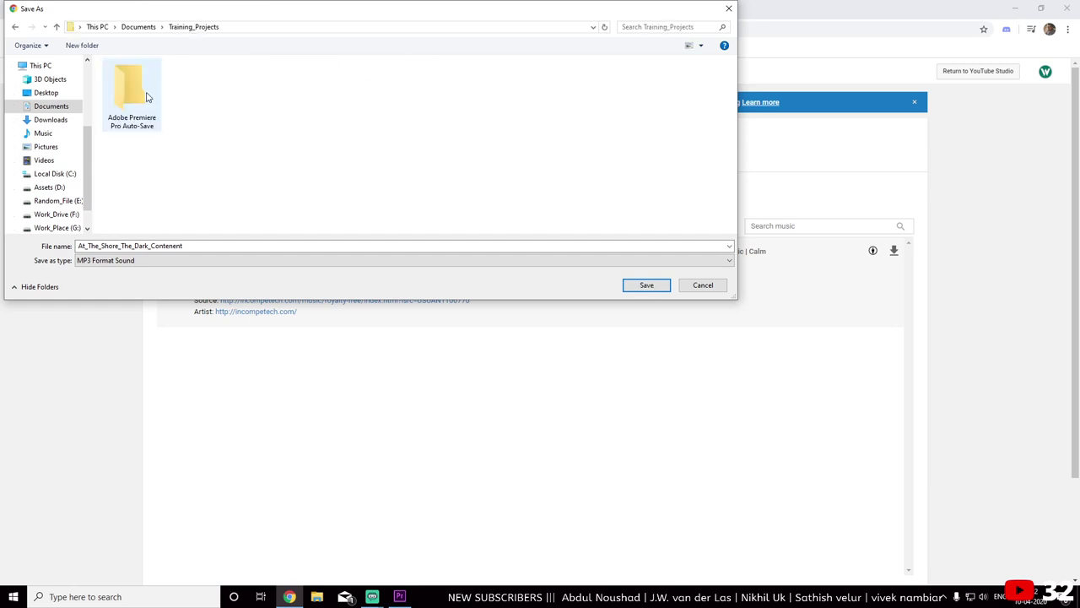
pyautogui.click(641, 287)
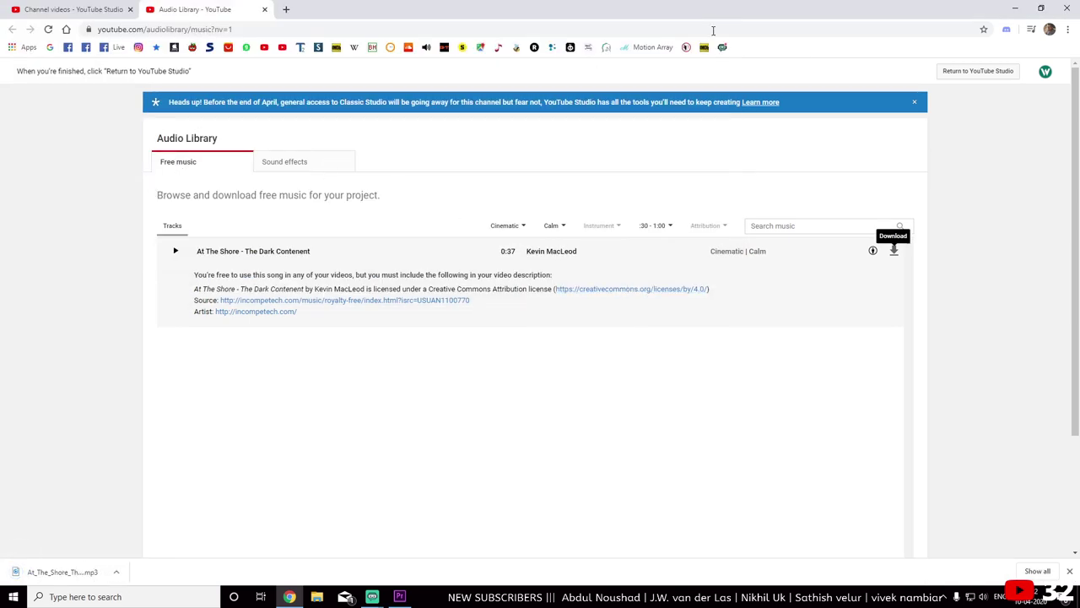
pyautogui.click(1014, 8)
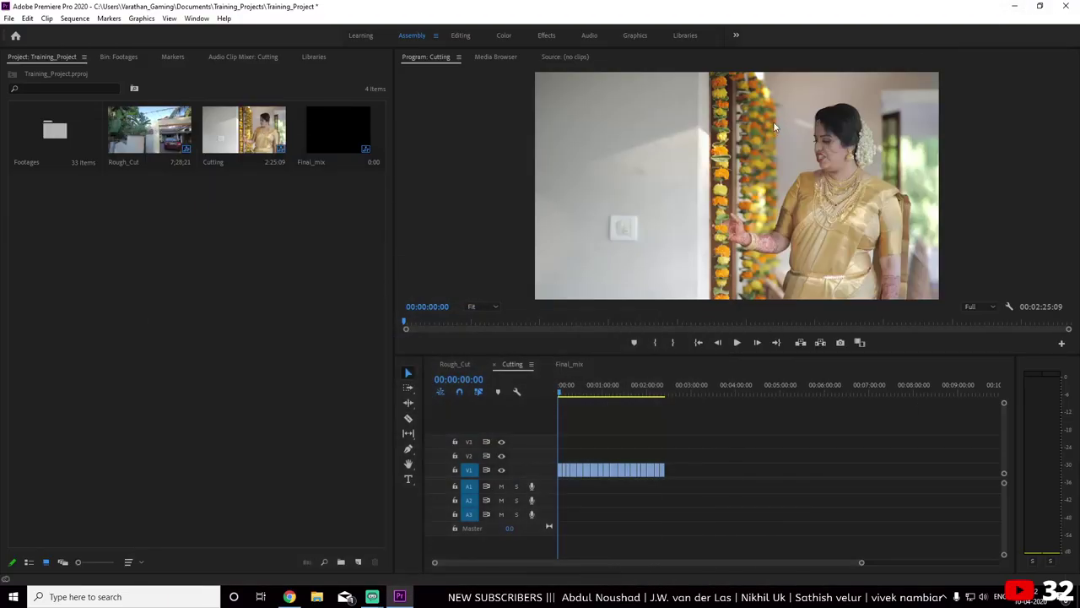
# Import the At_The_Shore audio onto A1 at 00:00 and shift V1 footage to about 1:25
pyautogui.doubleClick(266, 192)
pyautogui.doubleClick(192, 118)
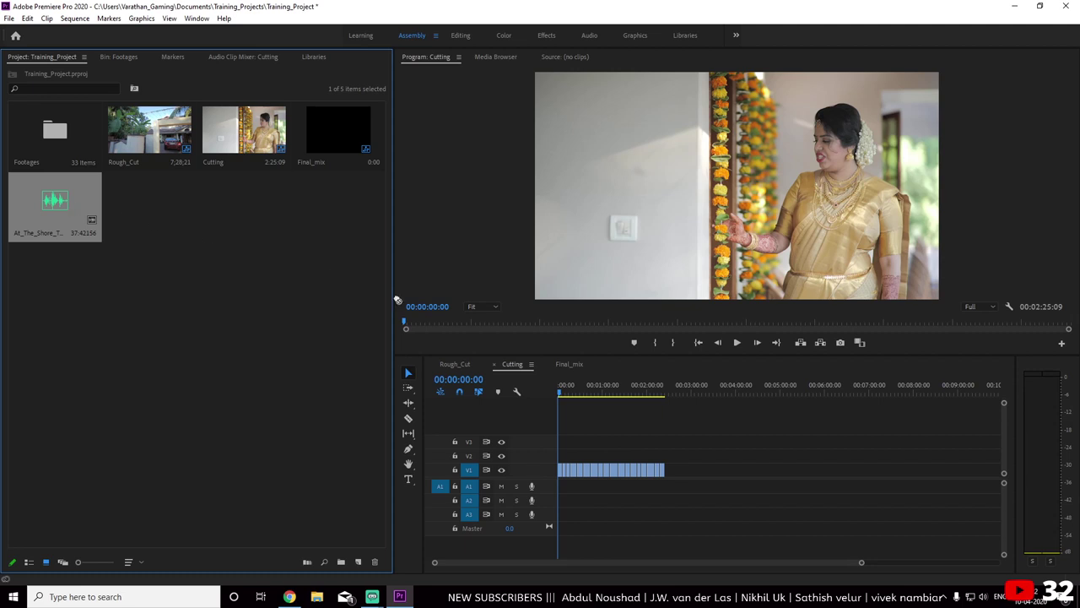
pyautogui.moveTo(397, 300); pyautogui.dragTo(560, 496)
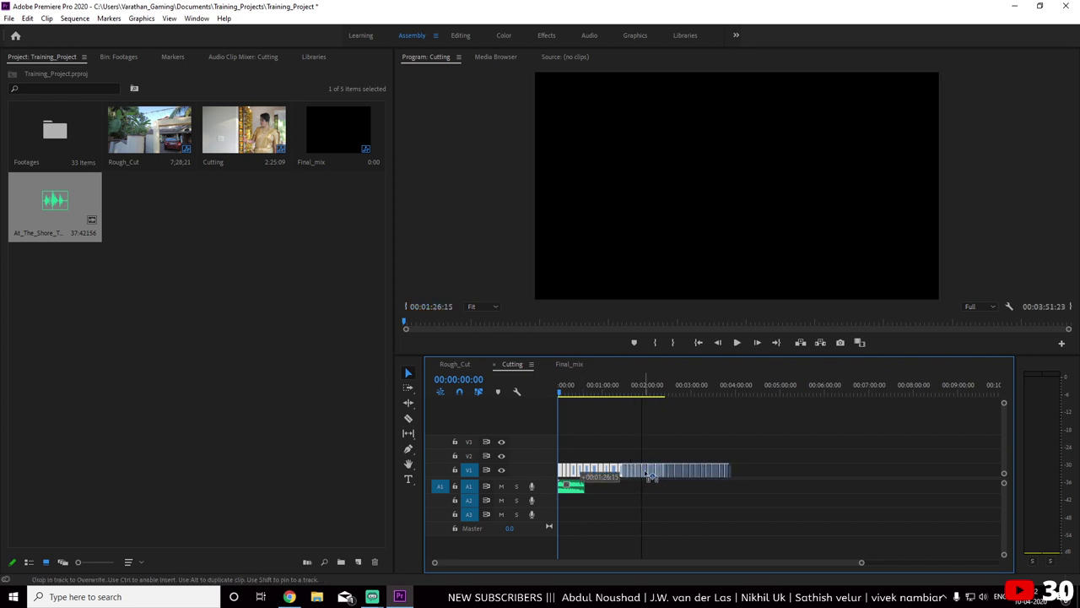
pyautogui.moveTo(581, 478); pyautogui.dragTo(644, 477)
# Zoom in and play the opening seconds of the At The Shore music on A1
pyautogui.press('=')
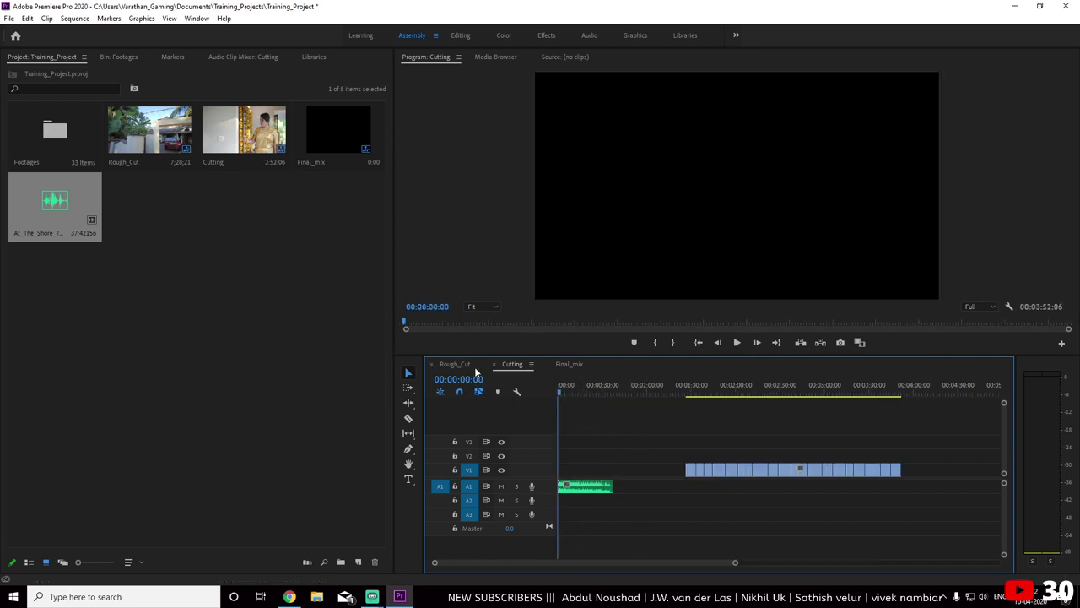
pyautogui.press('=')
pyautogui.press('=')
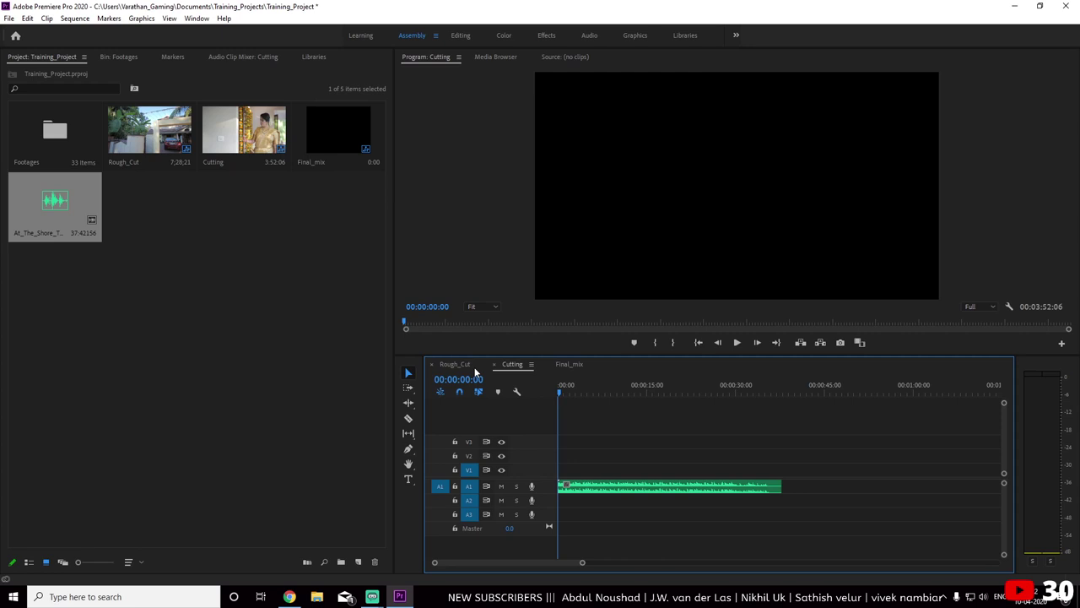
pyautogui.press('=')
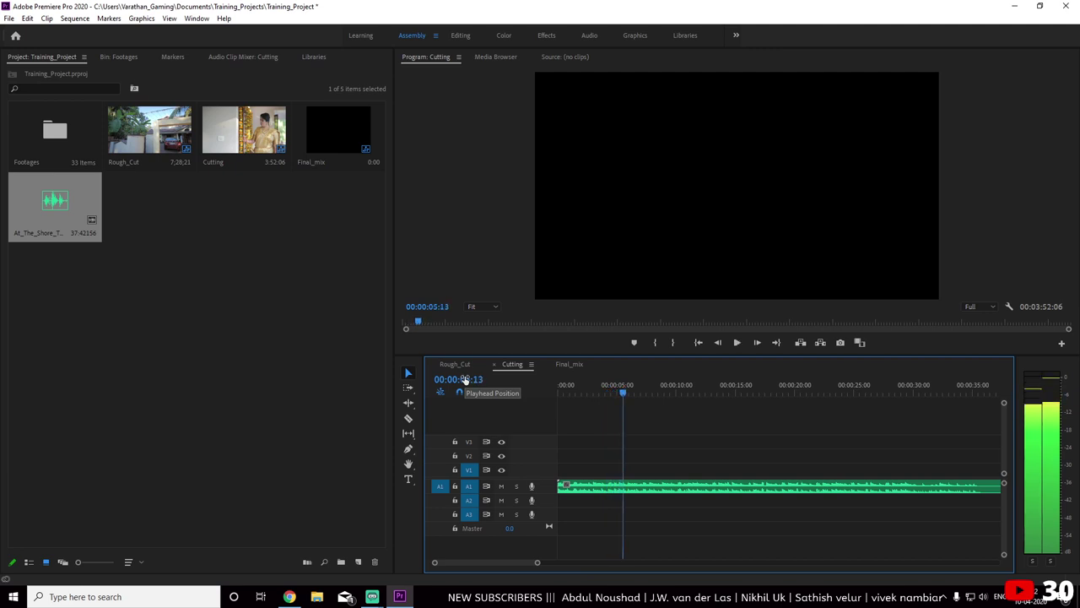
pyautogui.press('space')
pyautogui.press('Home')
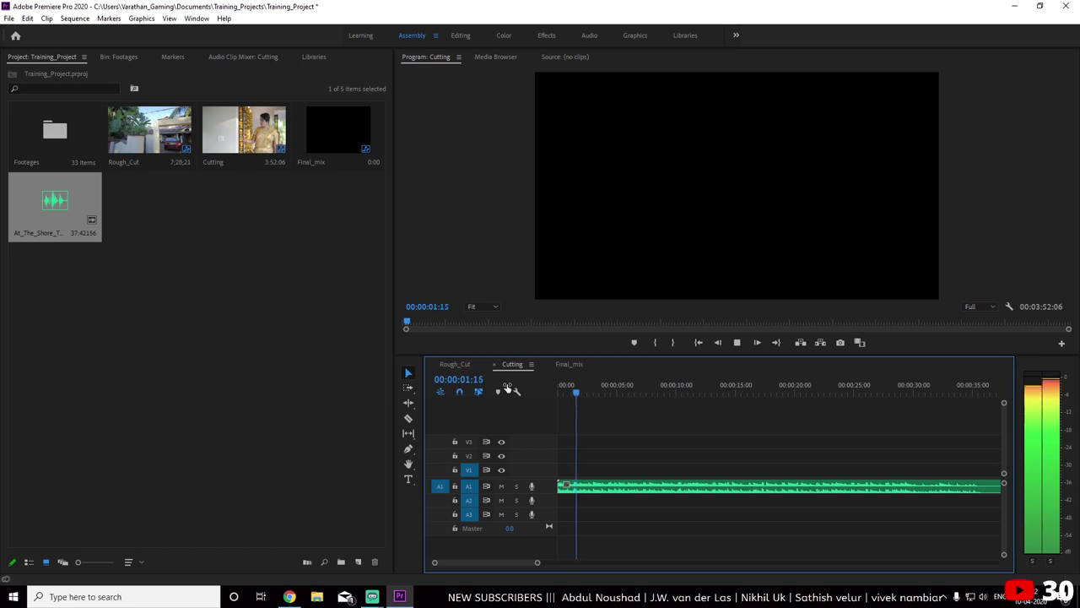
pyautogui.press('-')
pyautogui.press('-')
pyautogui.press('space')
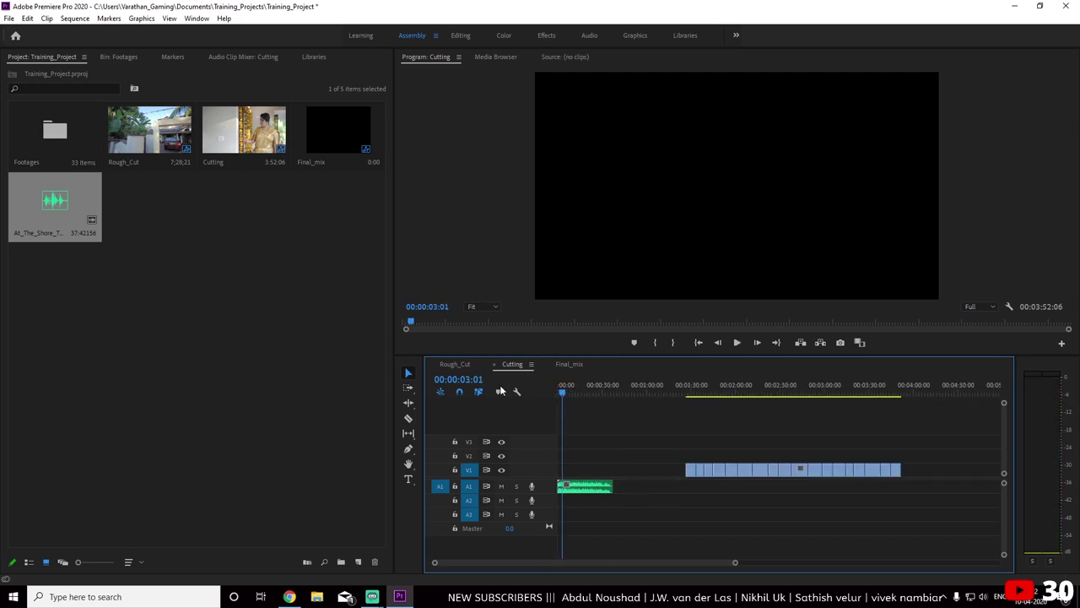
pyautogui.press('=')
pyautogui.press('=')
pyautogui.press('=')
pyautogui.press('=')
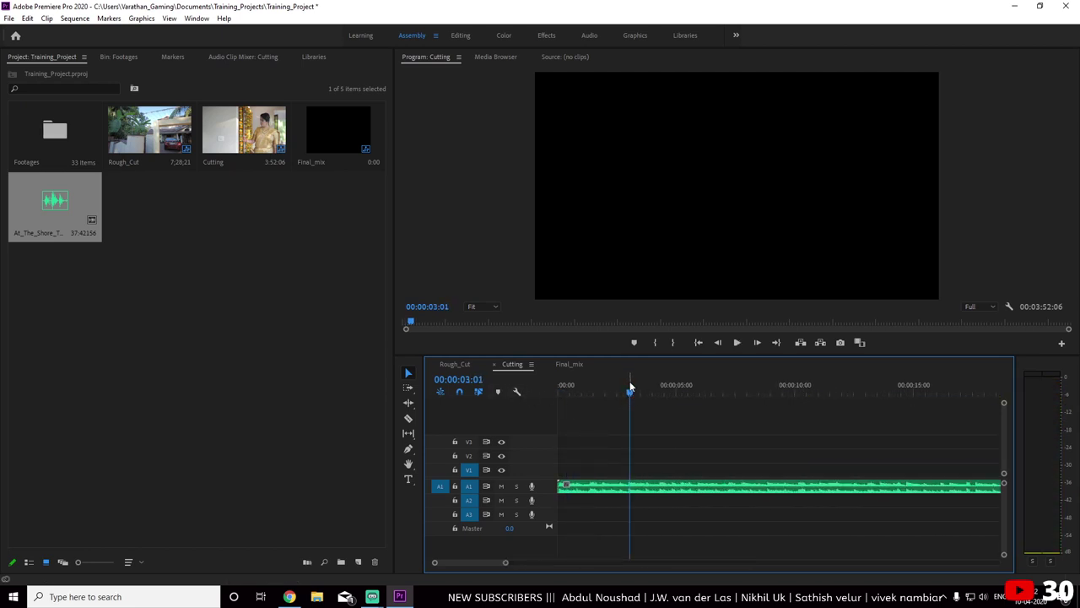
pyautogui.moveTo(629, 387); pyautogui.dragTo(522, 392)
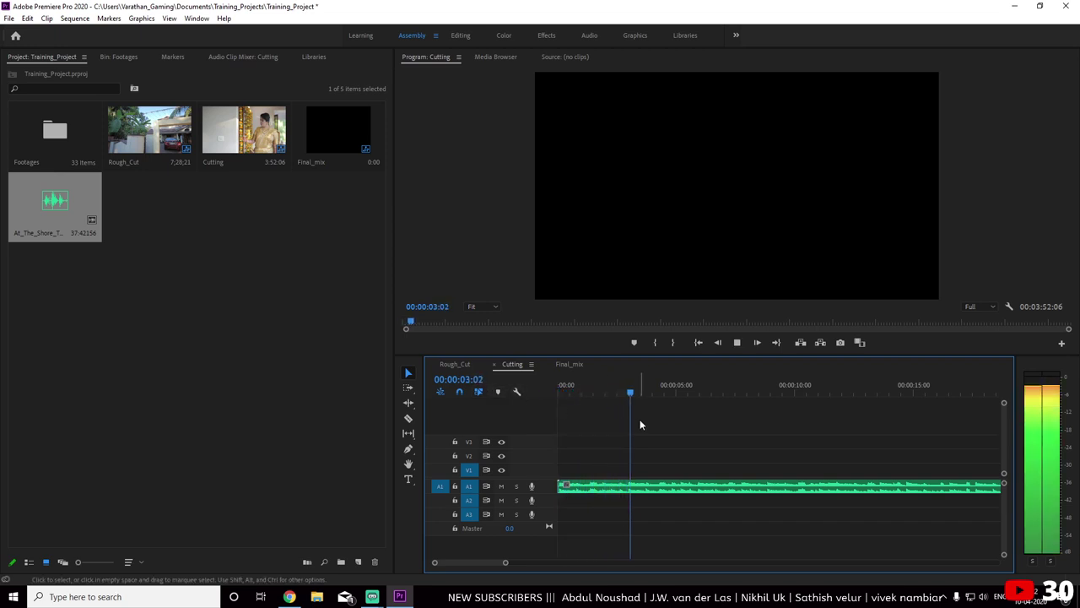
pyautogui.click(633, 395)
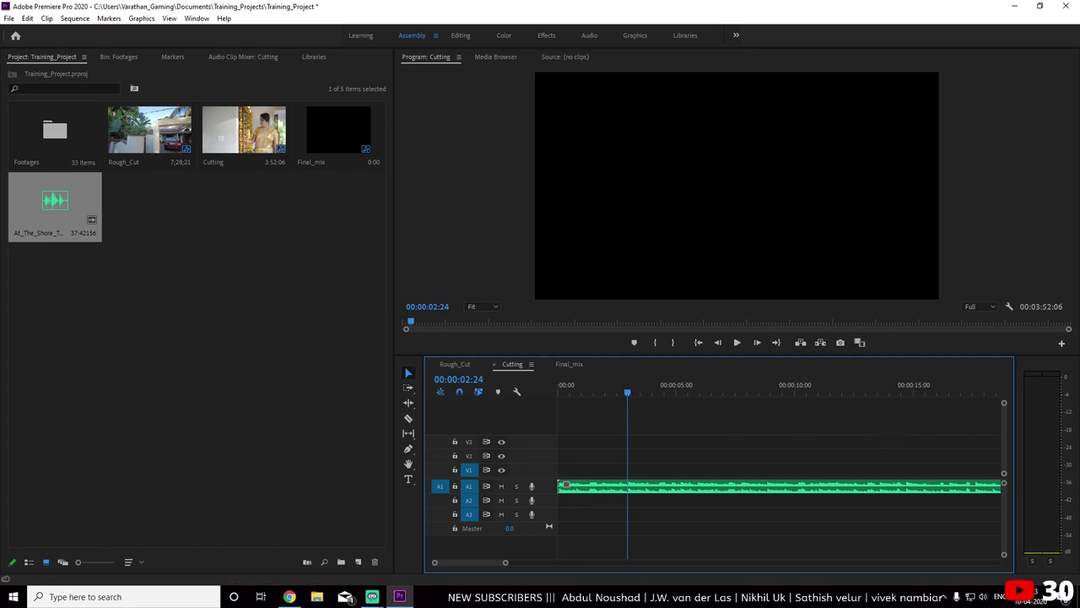
# Switch the Windows playback device to Speakers (Realtek High Definition Audio)
pyautogui.click(983, 597)
pyautogui.click(993, 547)
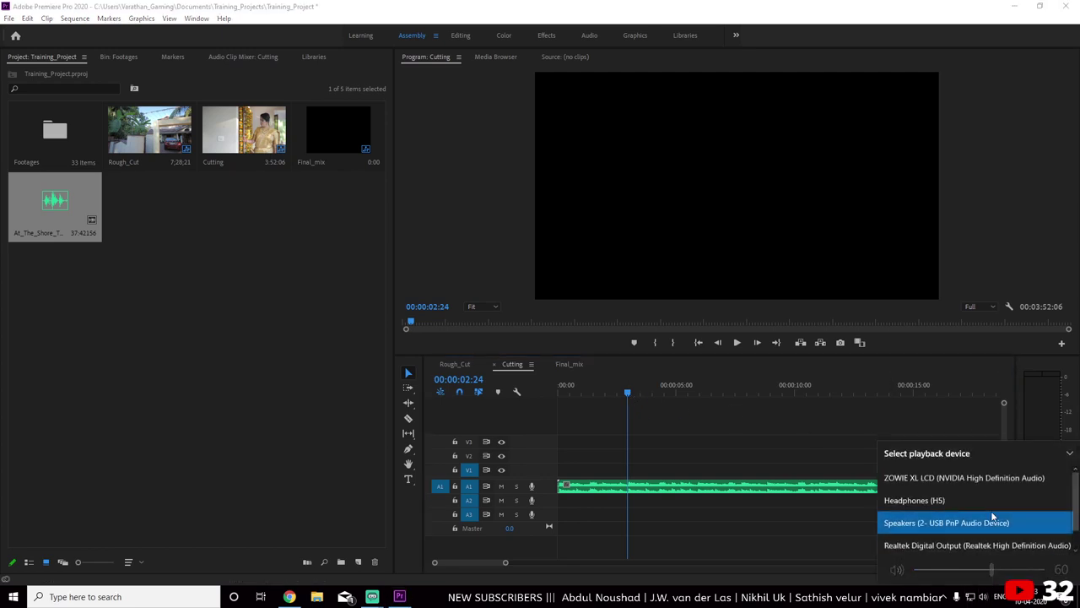
pyautogui.scroll(-1, 975, 506)
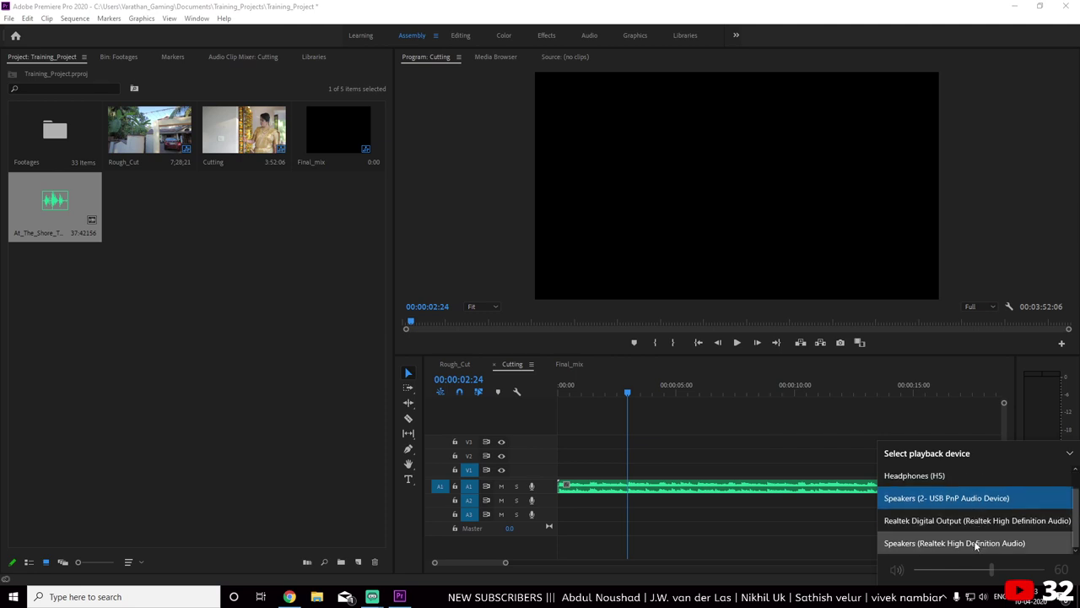
pyautogui.click(972, 542)
# Replay the music from the sequence start to test the Realtek sound output
pyautogui.moveTo(627, 395); pyautogui.dragTo(557, 396)
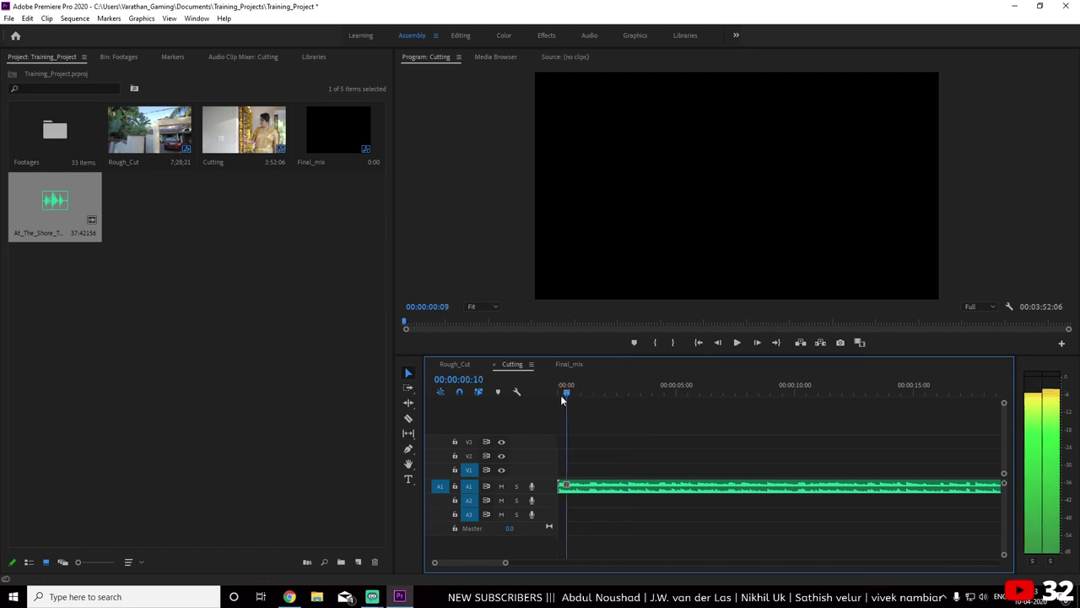
pyautogui.press('space')
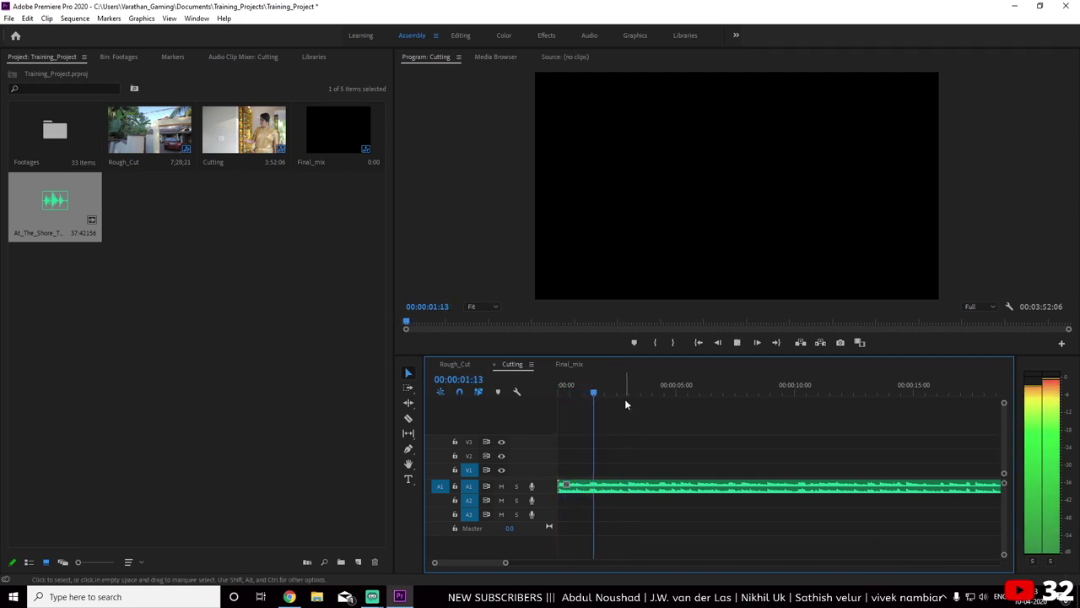
pyautogui.press('space')
pyautogui.click(591, 391)
pyautogui.moveTo(590, 391); pyautogui.dragTo(539, 394)
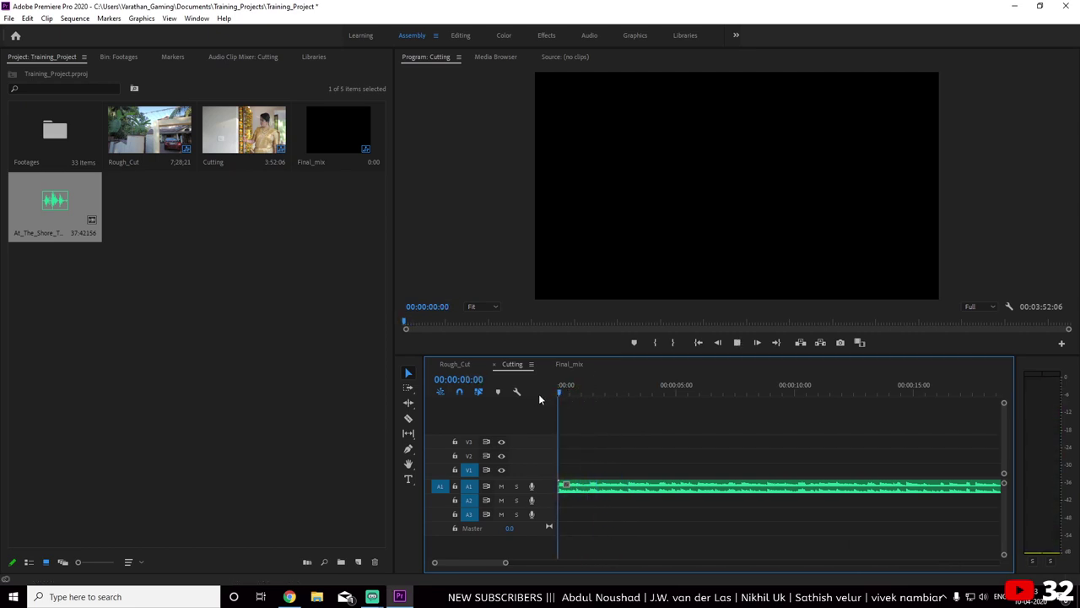
pyautogui.press('space')
pyautogui.press('space')
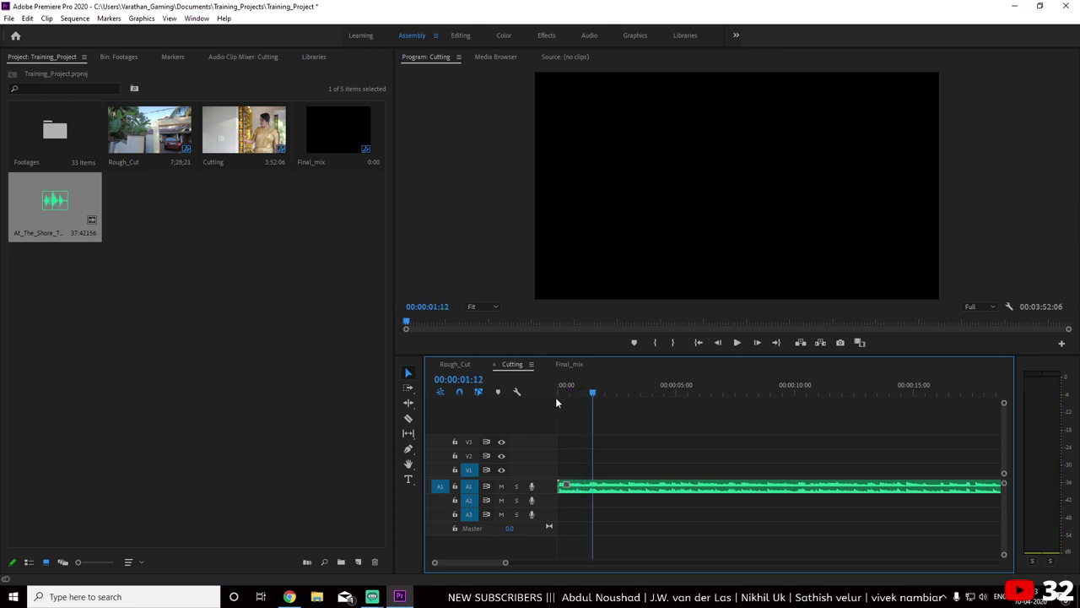
pyautogui.click(983, 596)
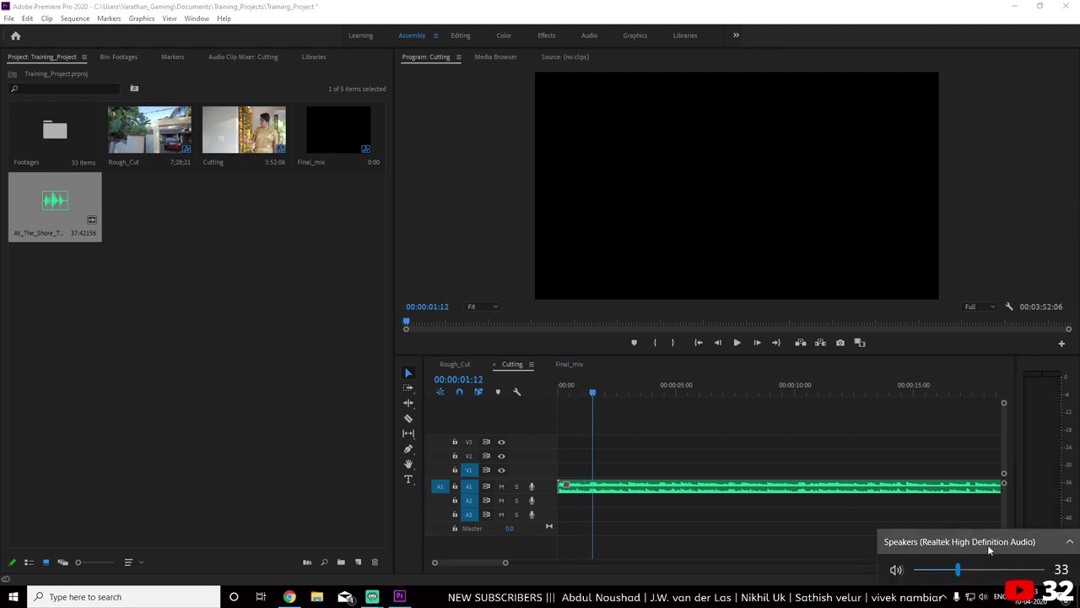
pyautogui.click(989, 546)
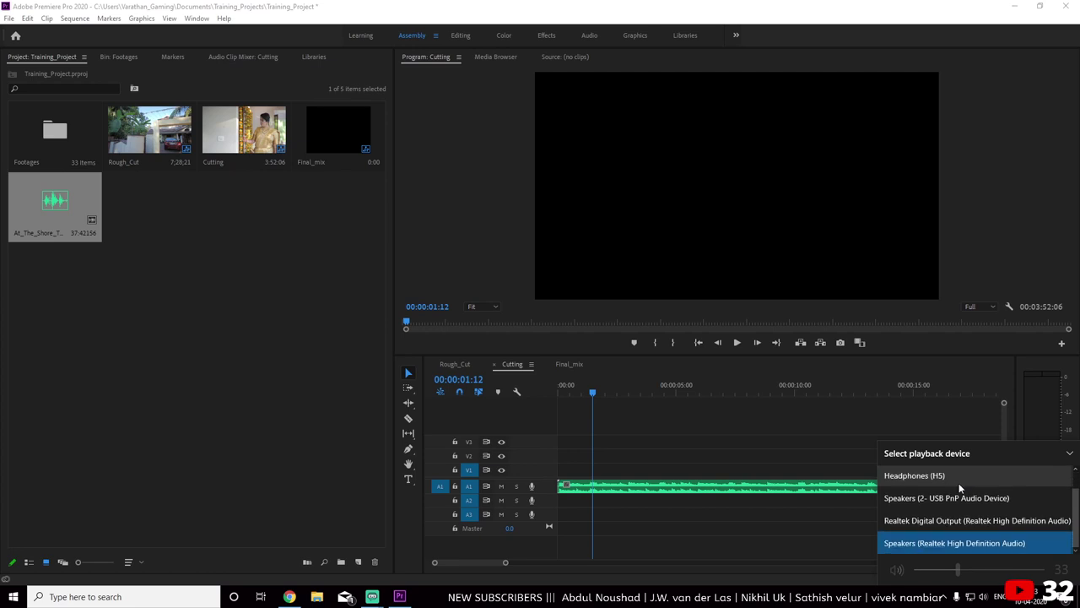
pyautogui.scroll(1, 976, 533)
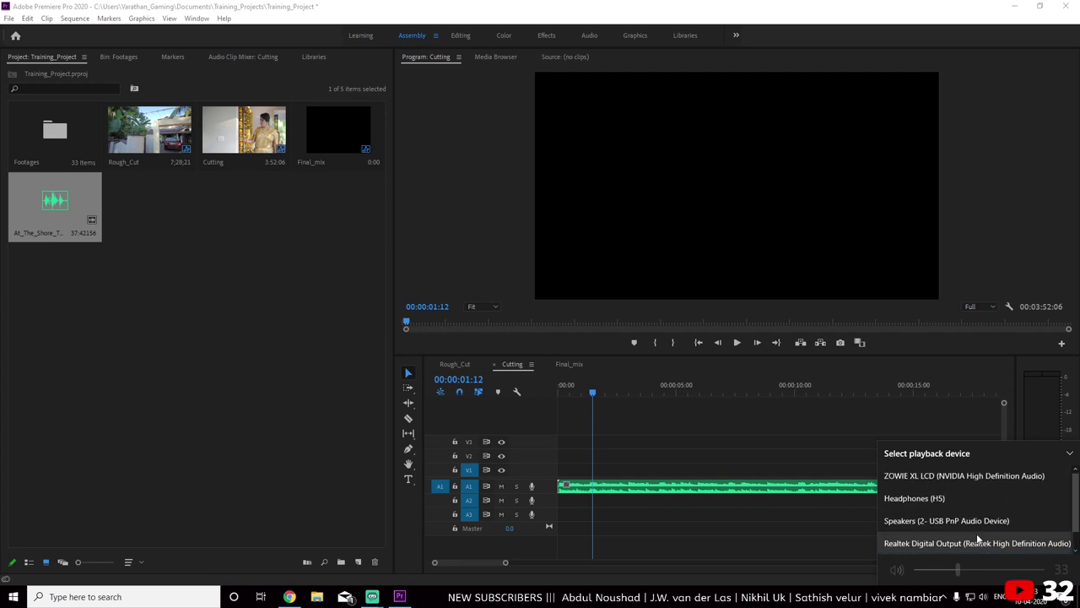
pyautogui.click(979, 523)
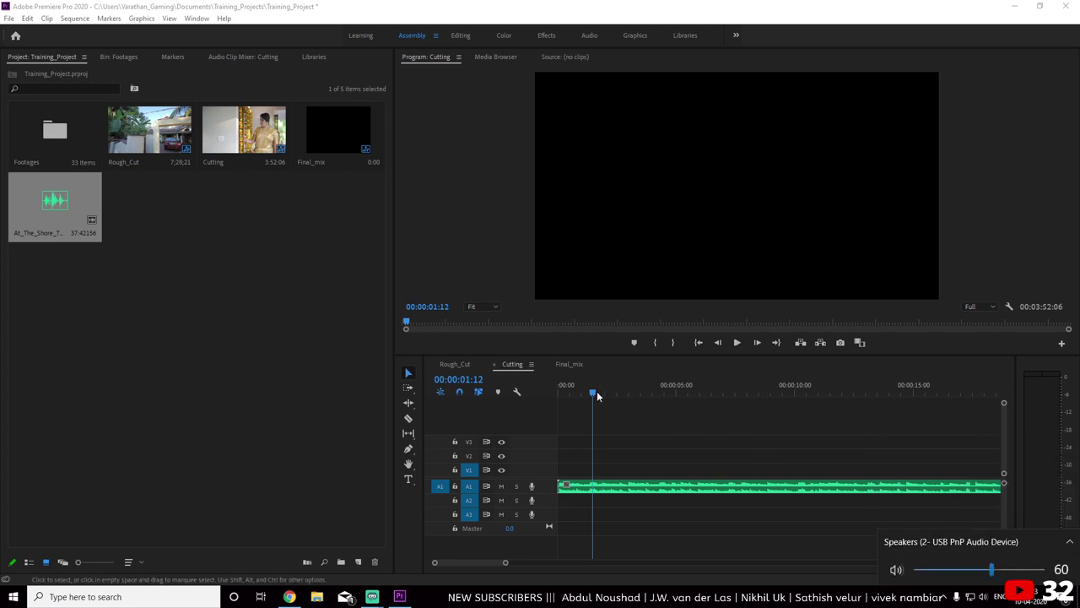
pyautogui.moveTo(597, 395); pyautogui.dragTo(558, 396)
pyautogui.press('space')
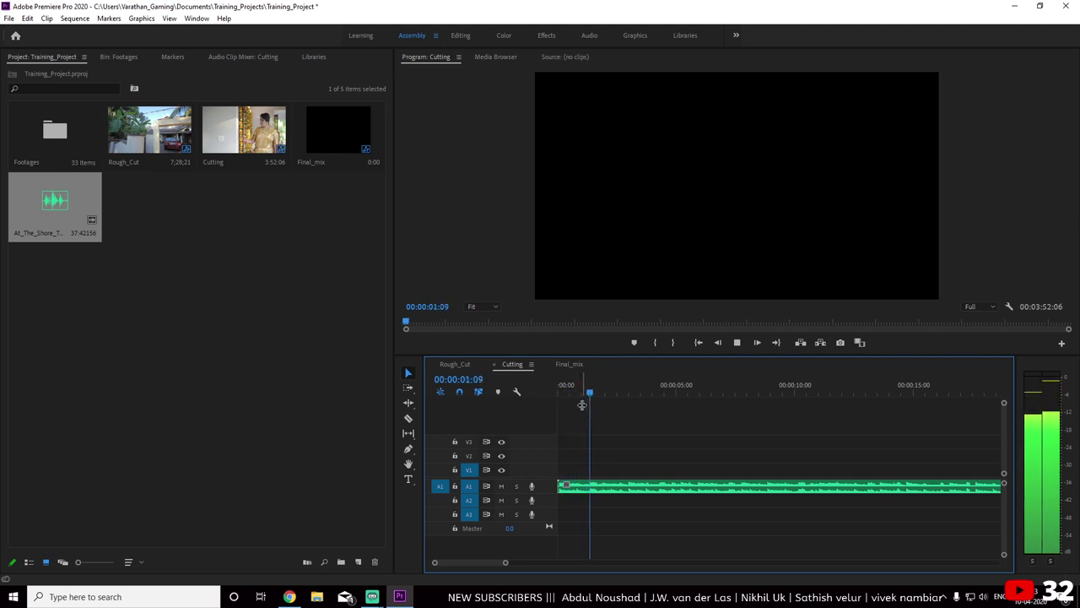
pyautogui.press('space')
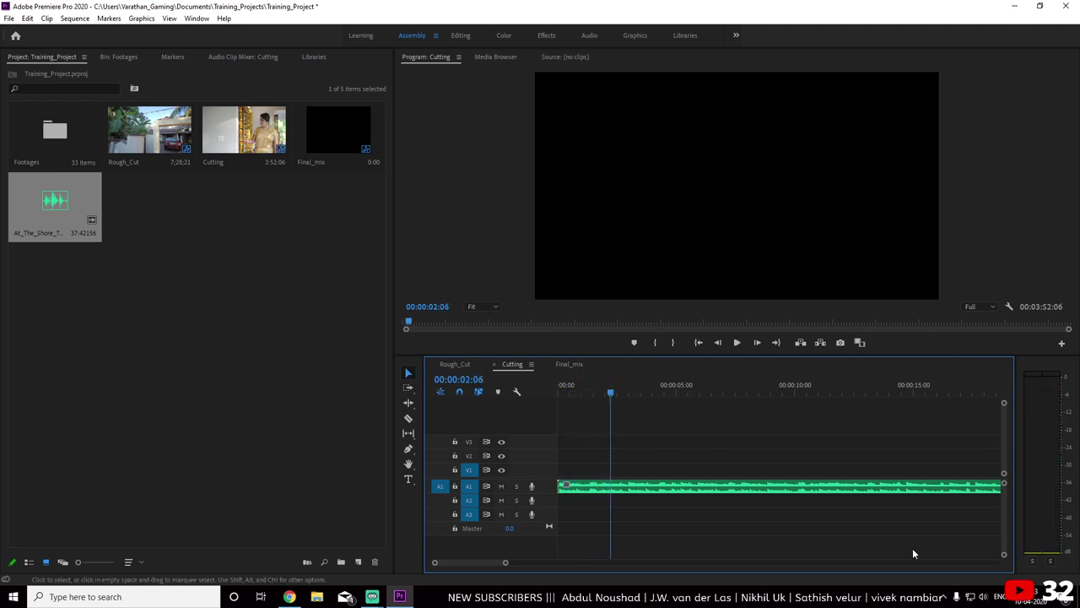
pyautogui.click(983, 597)
pyautogui.click(936, 546)
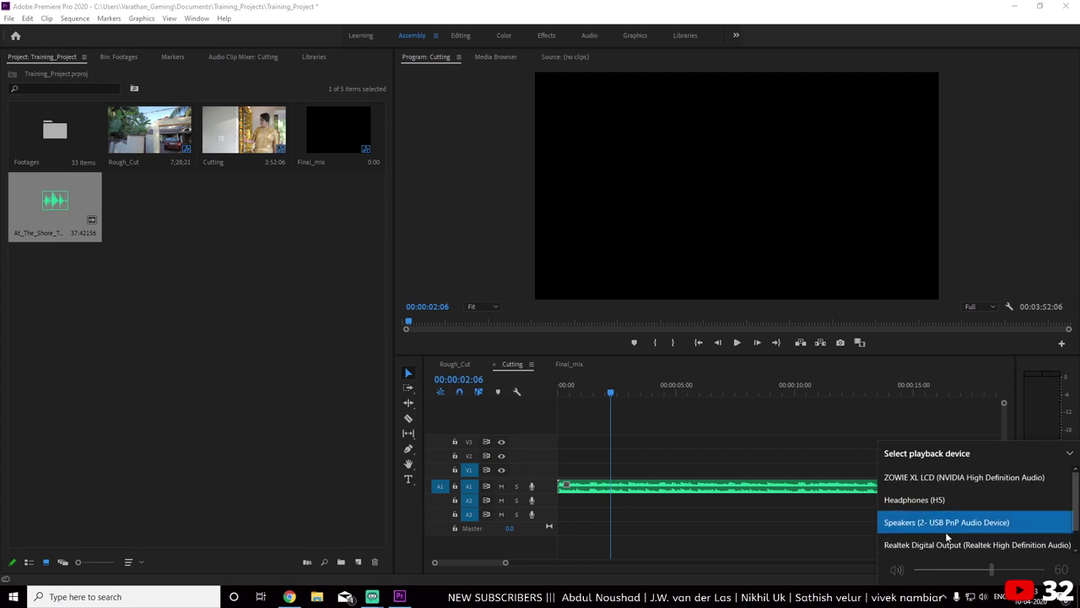
pyautogui.scroll(-1, 953, 536)
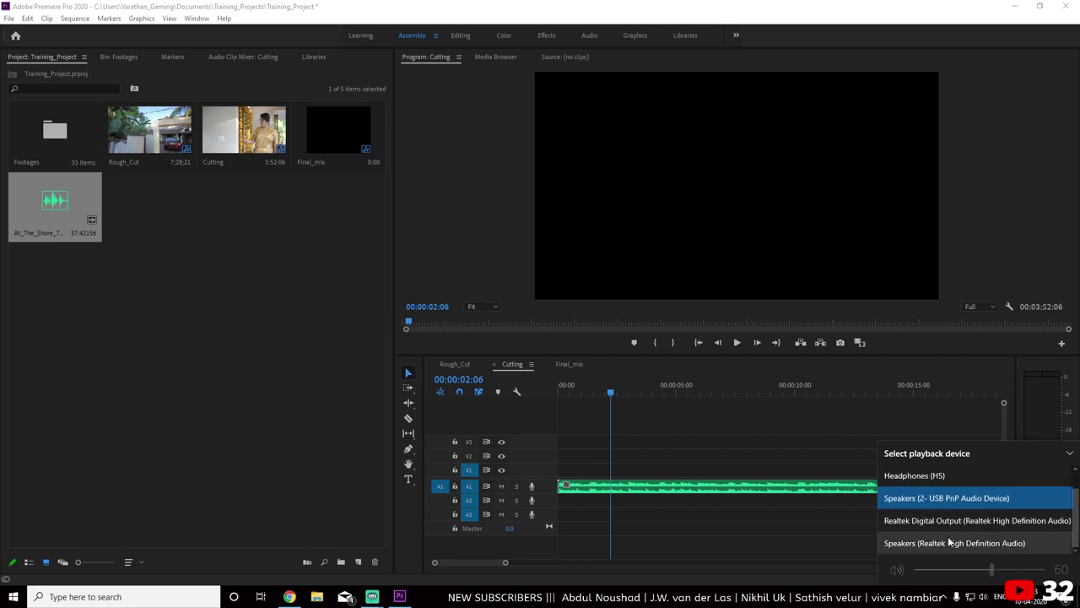
pyautogui.click(950, 542)
pyautogui.click(825, 508)
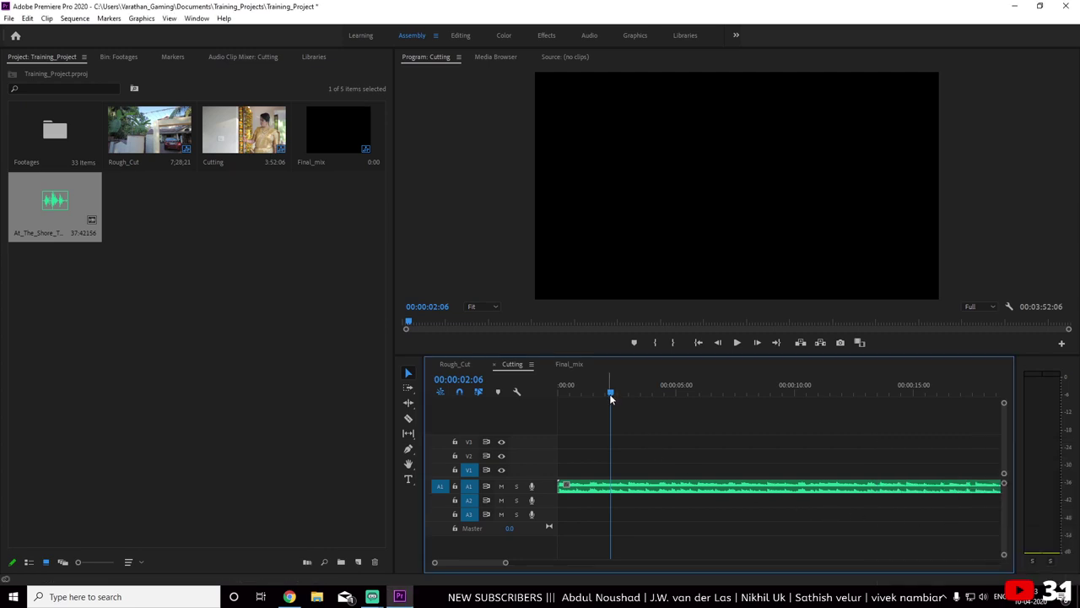
pyautogui.moveTo(611, 398); pyautogui.dragTo(497, 394)
pyautogui.press('space')
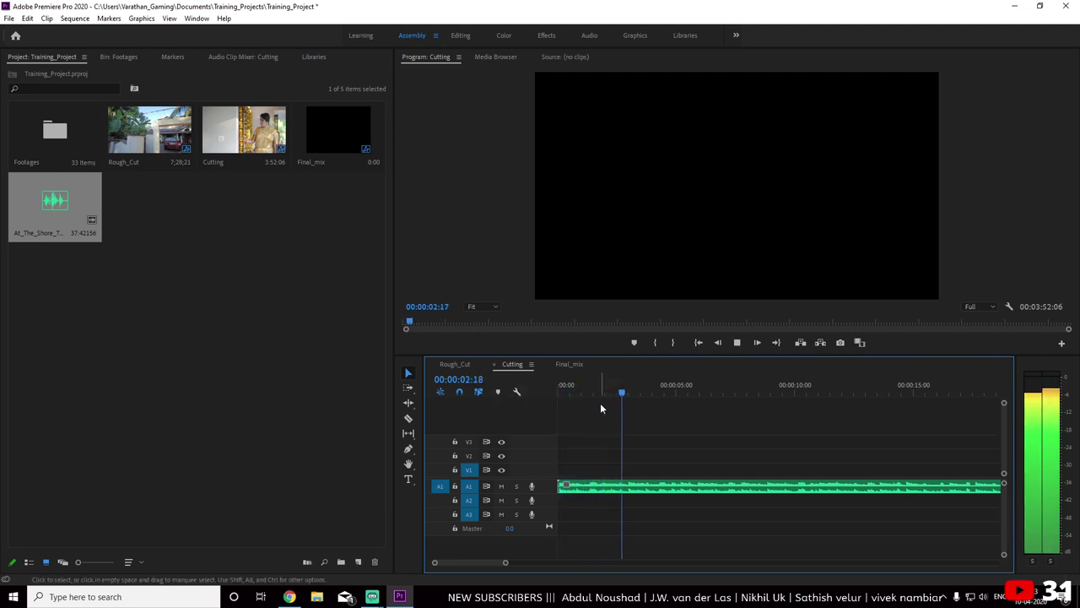
pyautogui.press('space')
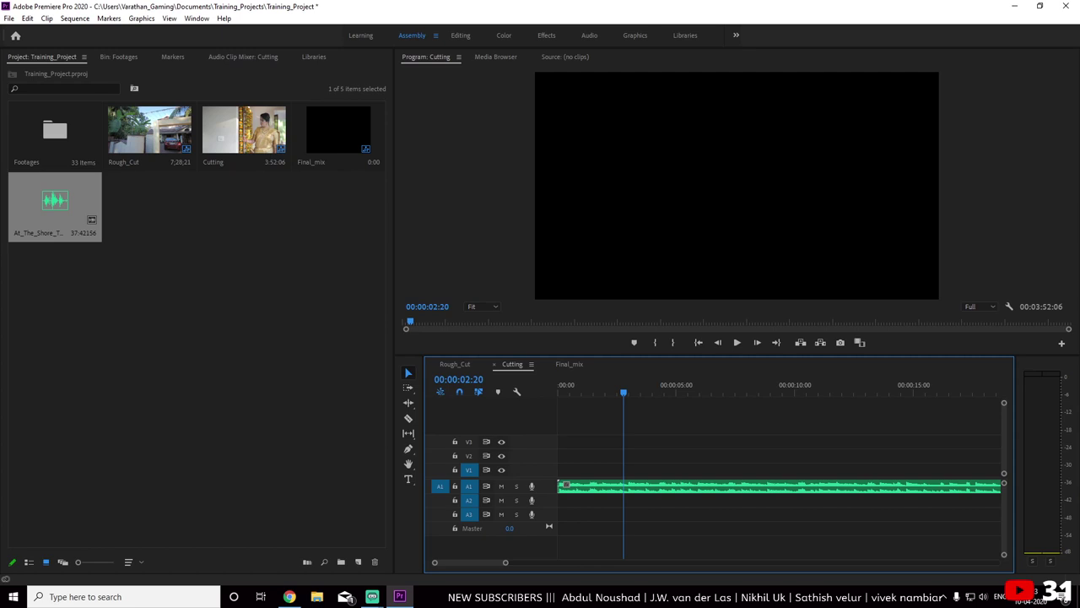
pyautogui.hotkey('alt', 'Tab')
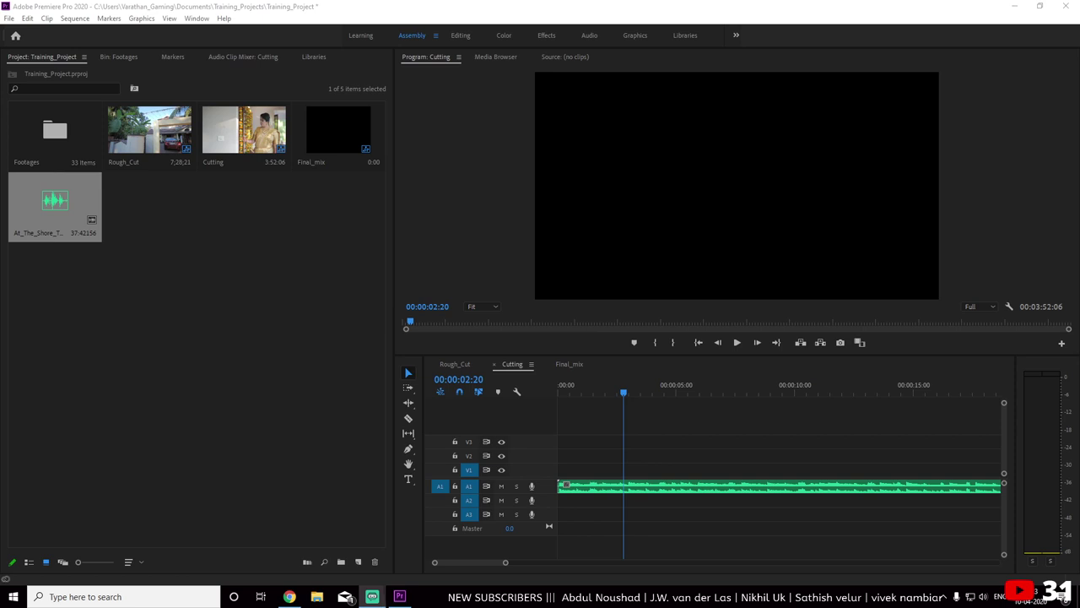
pyautogui.moveTo(618, 391); pyautogui.dragTo(559, 396)
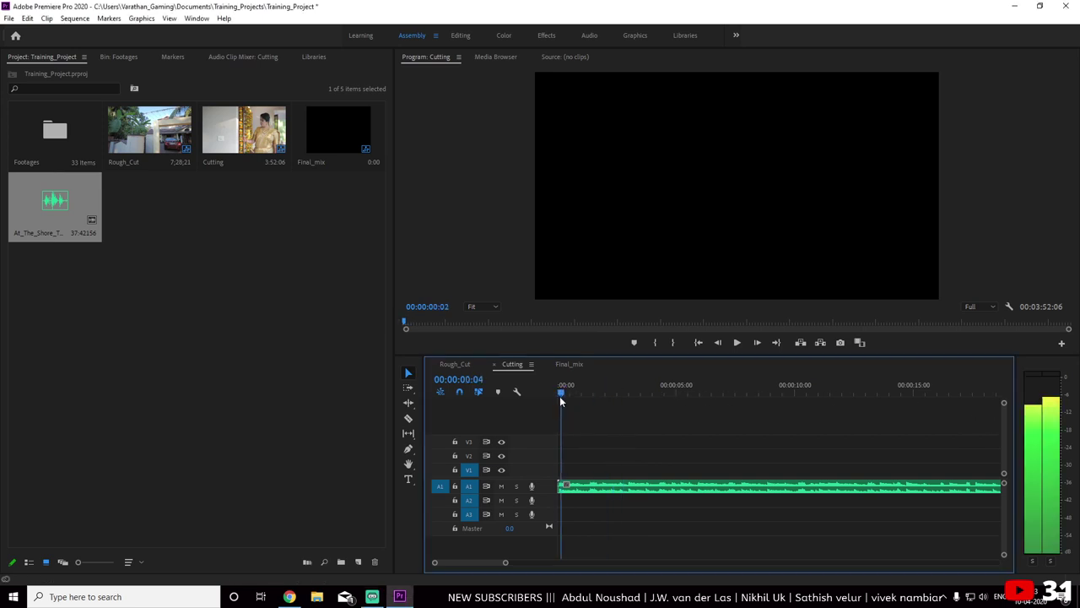
pyautogui.press('space')
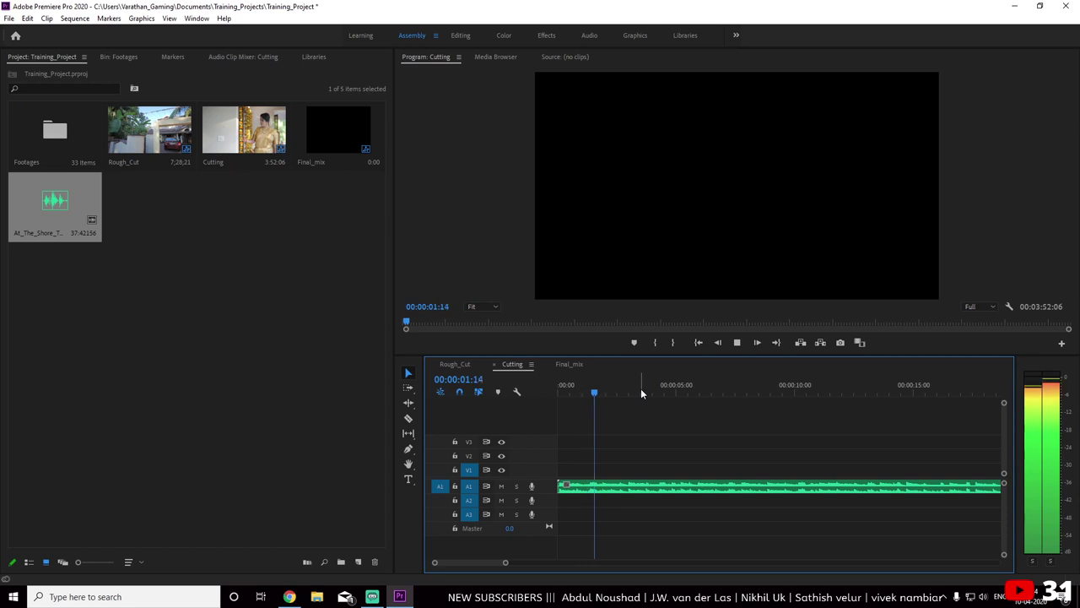
pyautogui.press('space')
pyautogui.press('space')
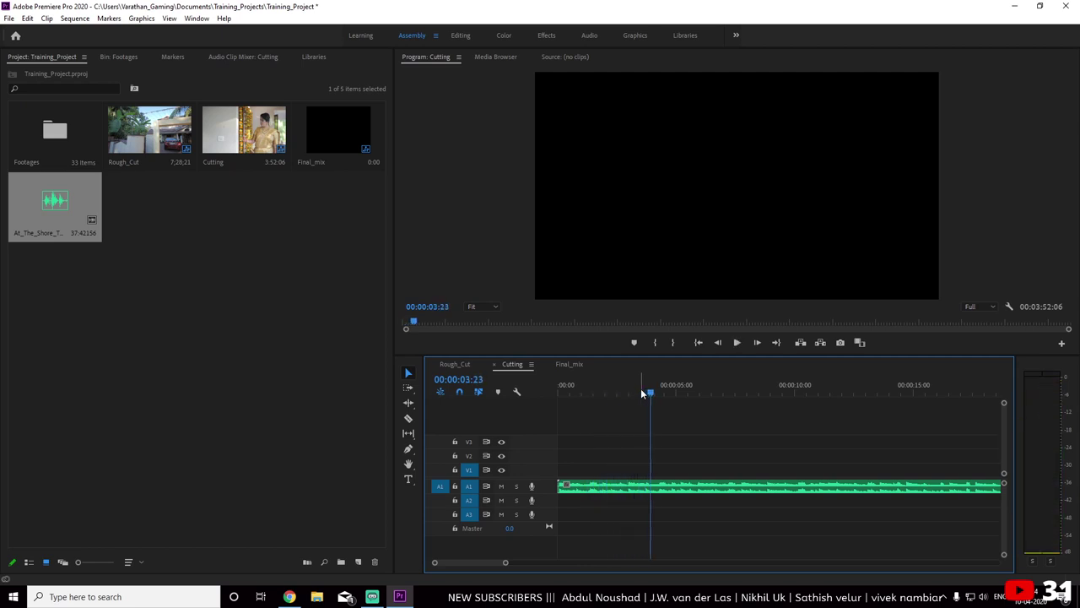
pyautogui.press('space')
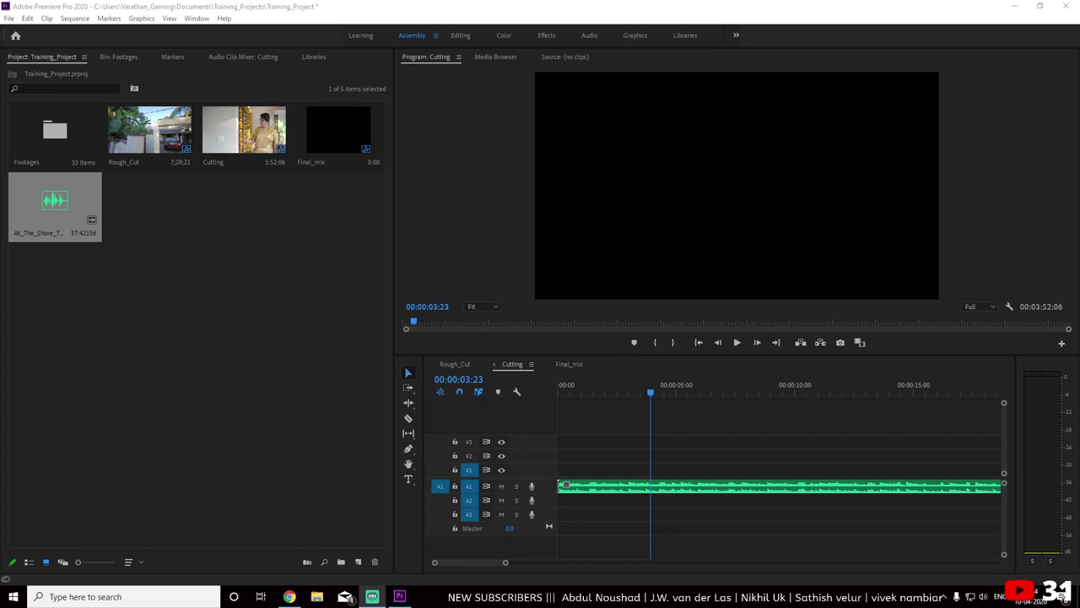
pyautogui.moveTo(668, 387); pyautogui.dragTo(653, 391)
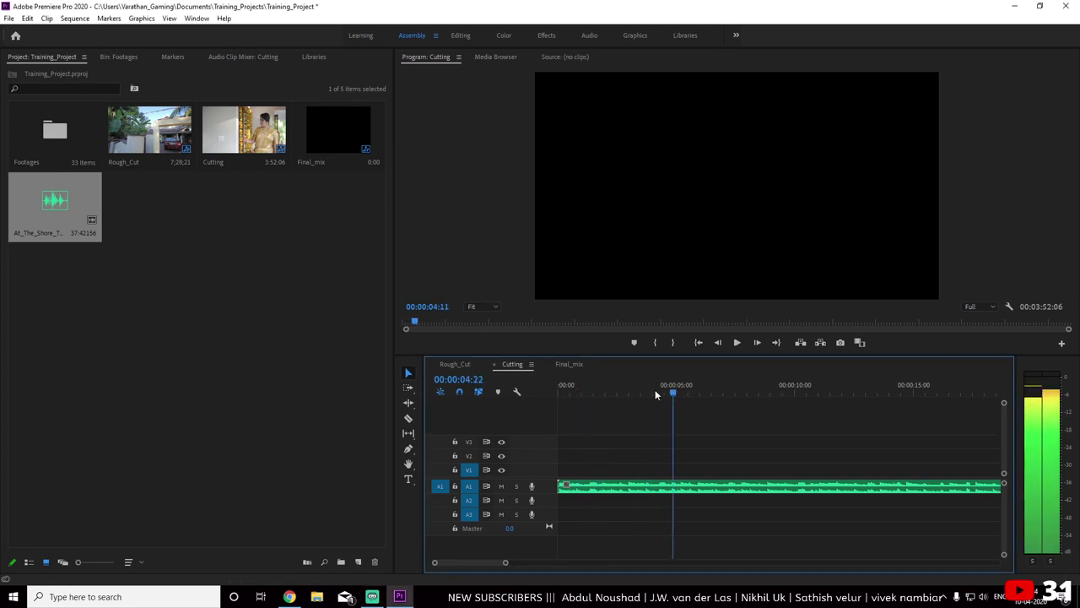
pyautogui.press('space')
pyautogui.press('space')
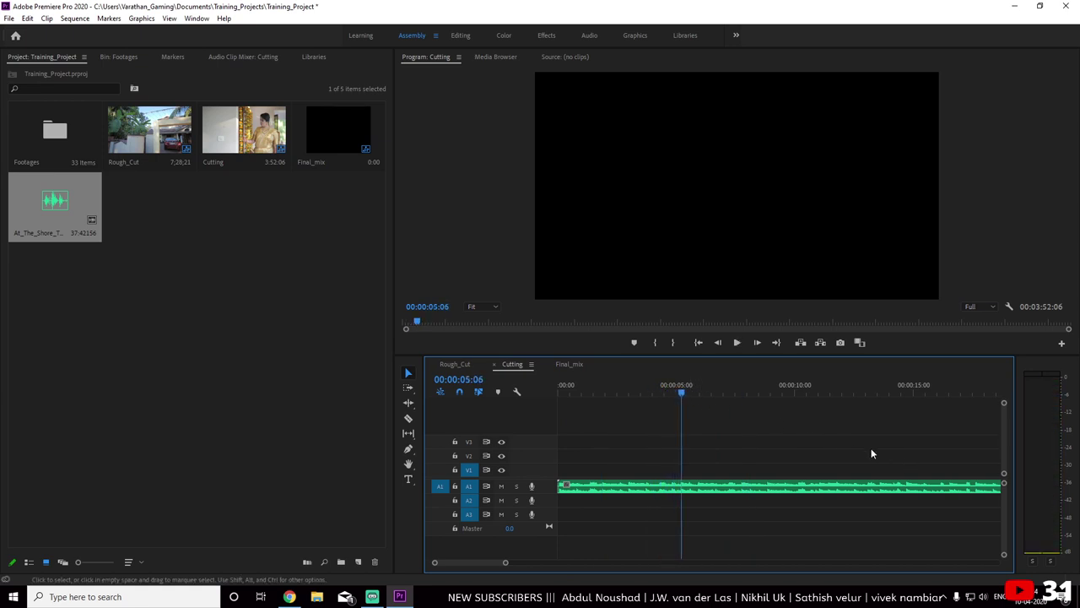
# Set the Audio Hardware default output to Speakers (Realtek High Definition Audio) and confirm
pyautogui.click(35, 20)
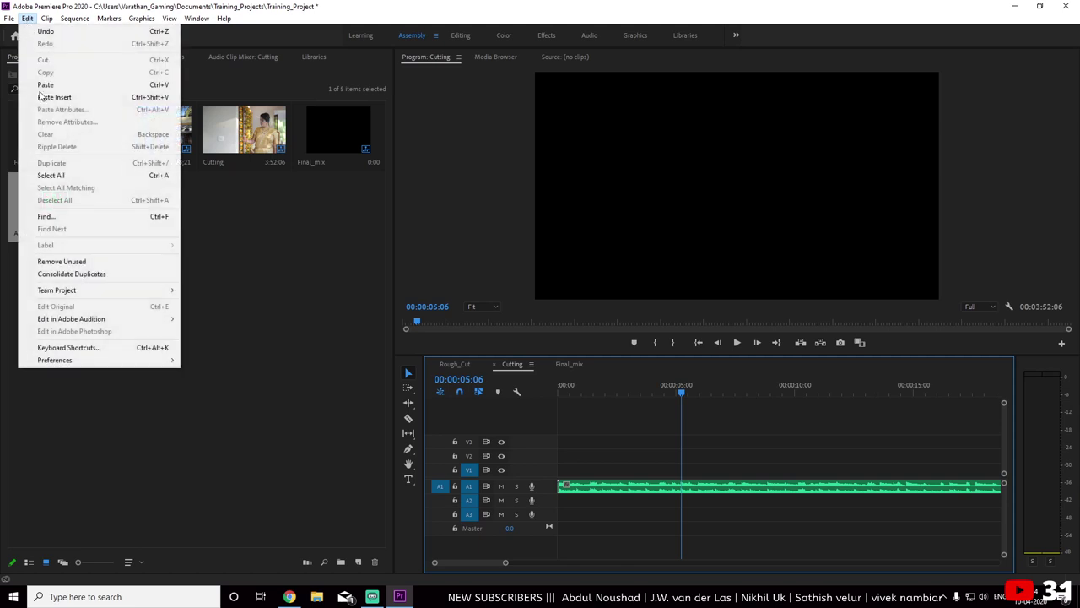
pyautogui.moveTo(94, 364)
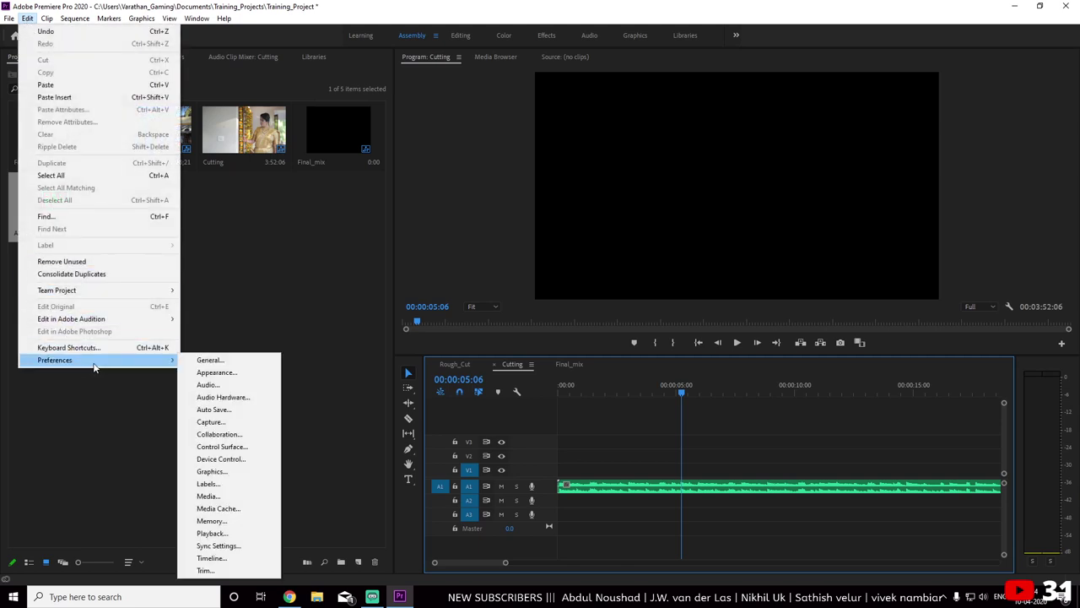
pyautogui.click(229, 397)
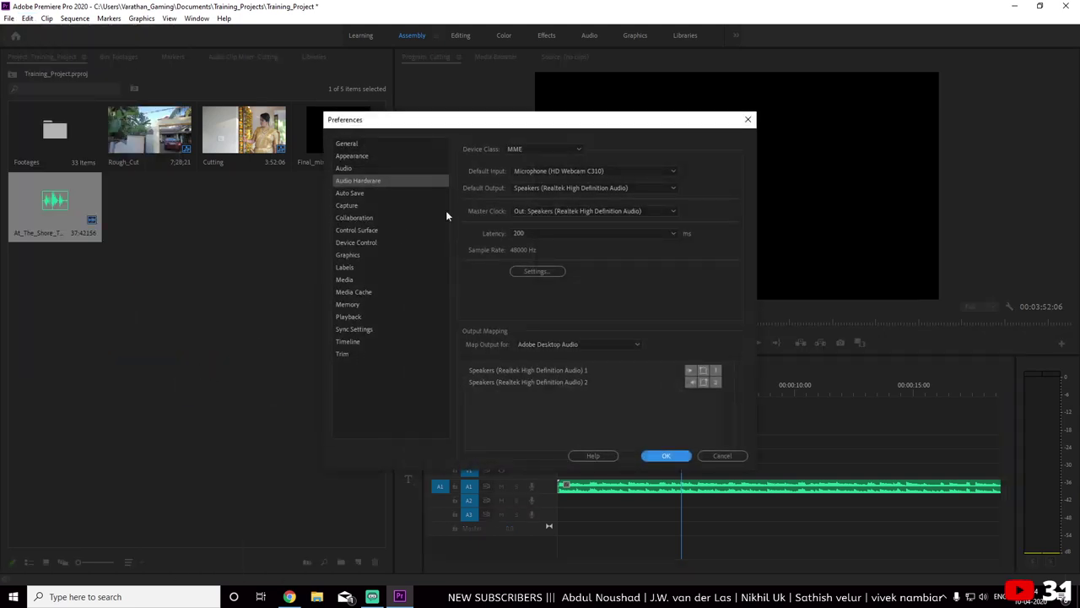
pyautogui.click(562, 172)
pyautogui.click(562, 172)
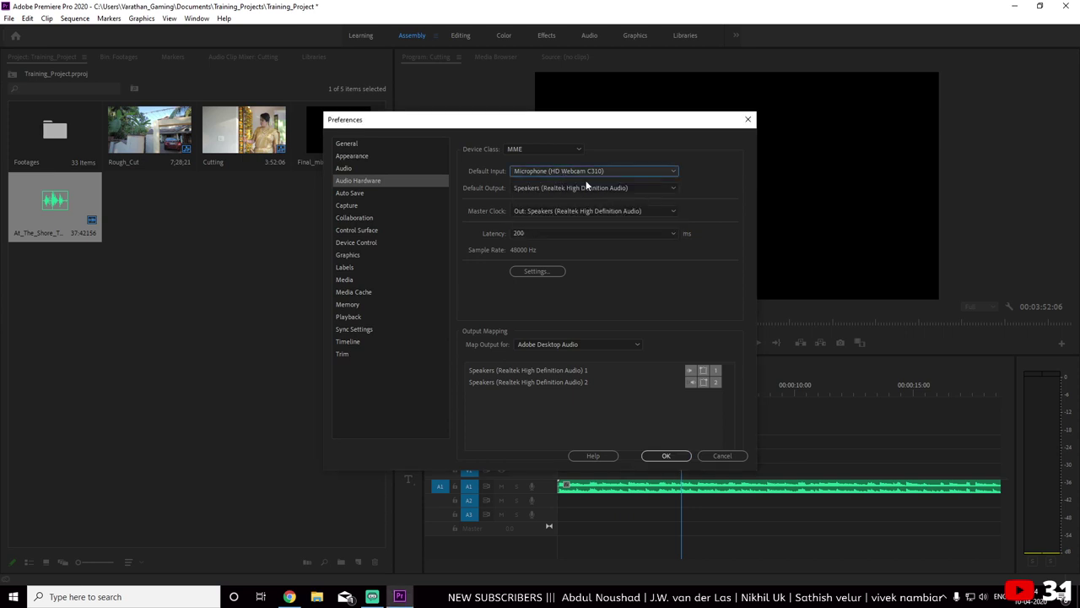
pyautogui.click(609, 189)
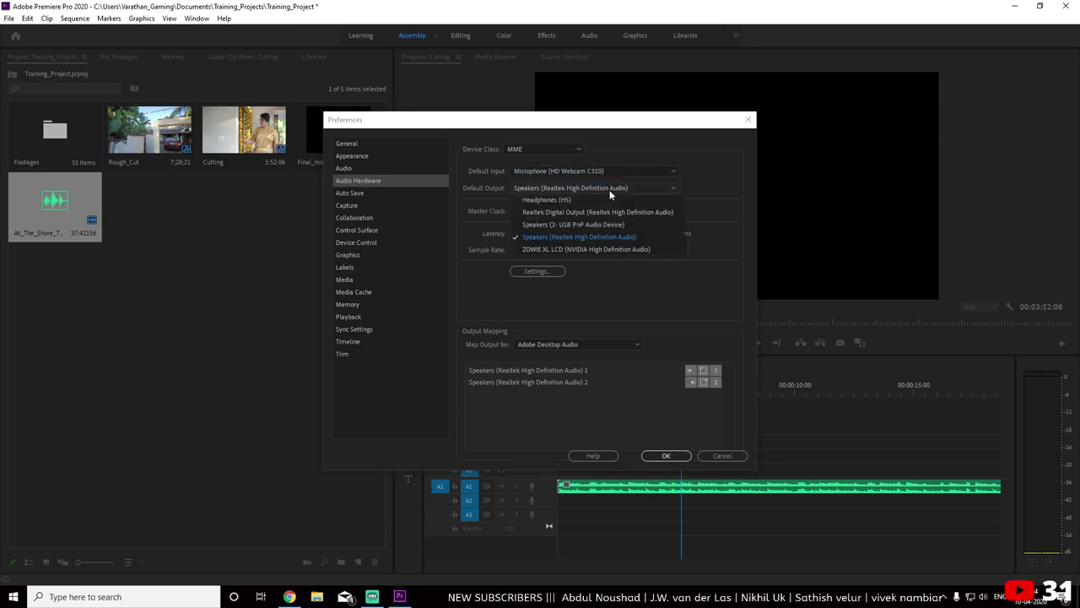
pyautogui.click(590, 237)
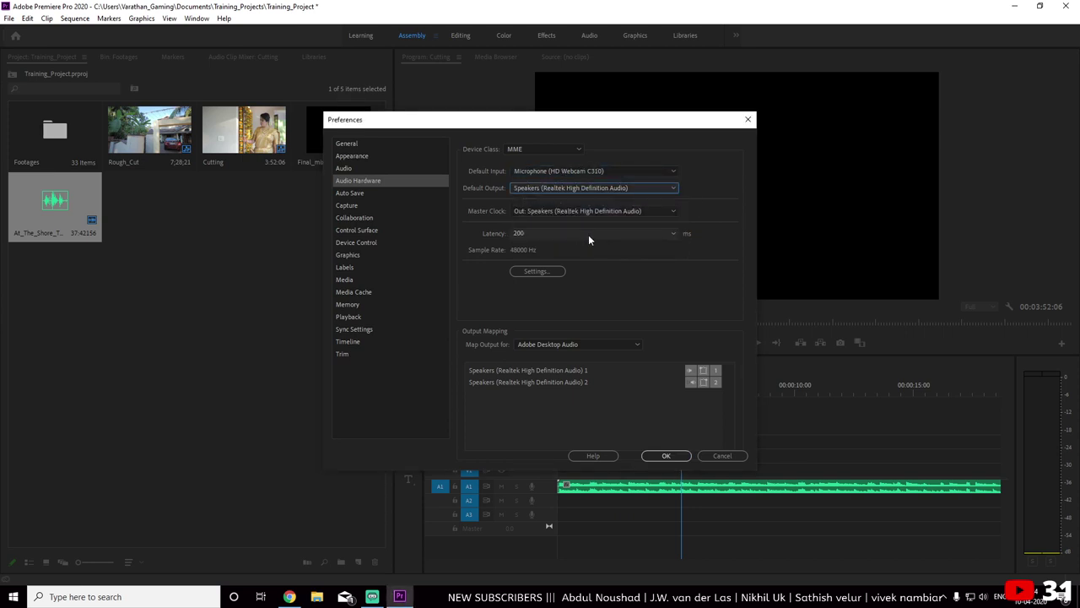
pyautogui.click(665, 455)
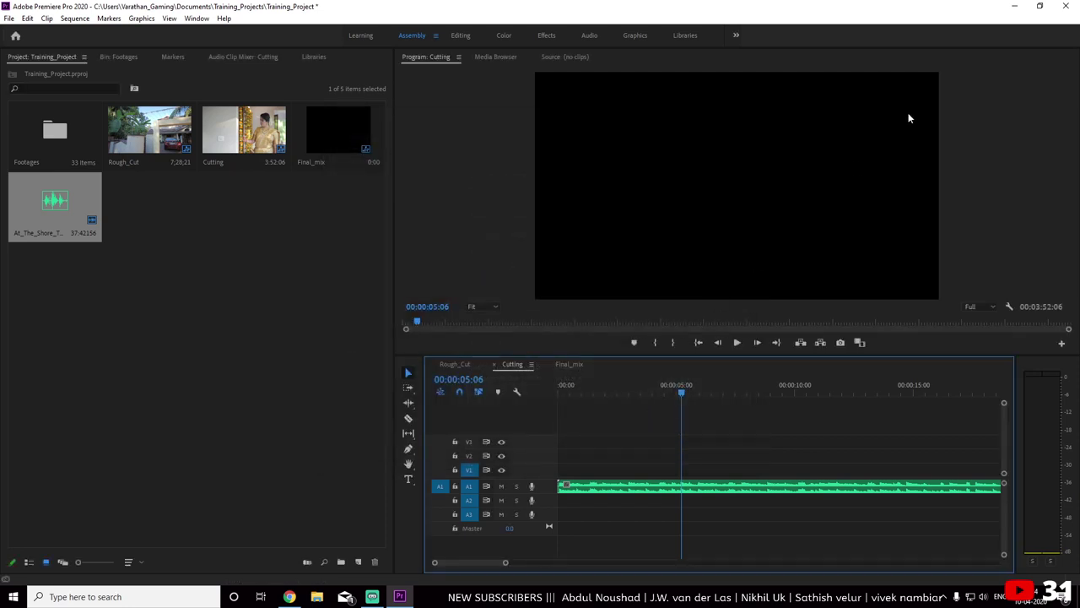
# Save the project, restart Premiere Pro, and reopen Training_Project from the Recent list
pyautogui.click(10, 18)
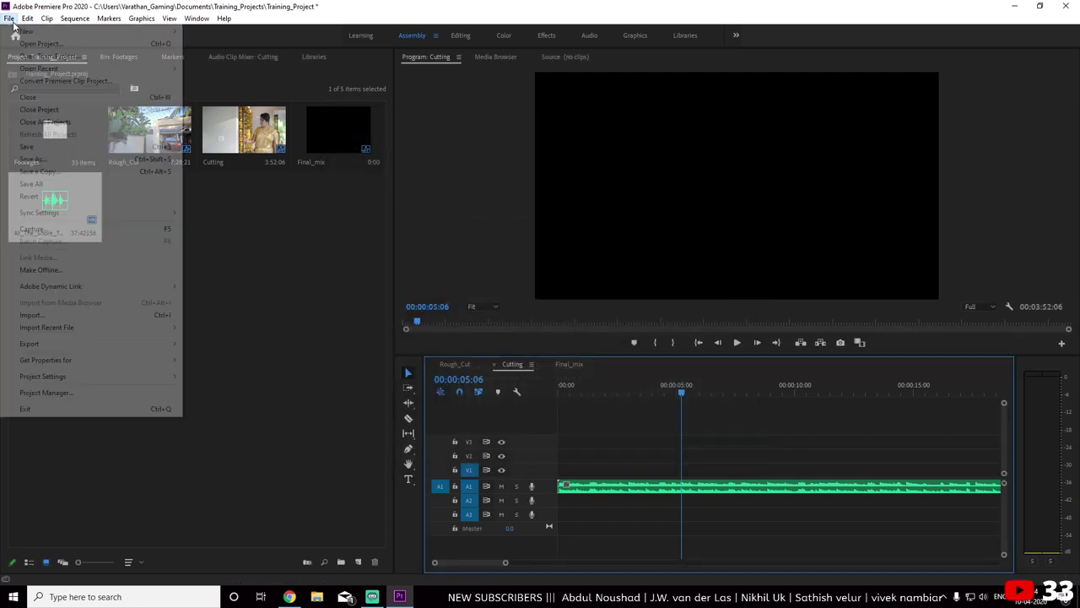
pyautogui.click(38, 144)
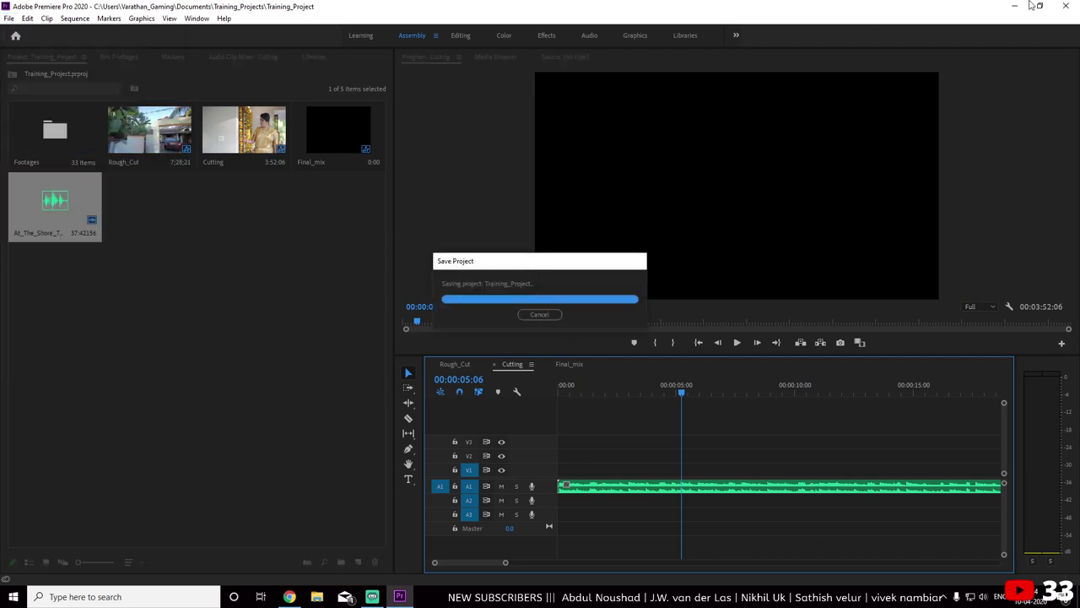
pyautogui.click(1065, 6)
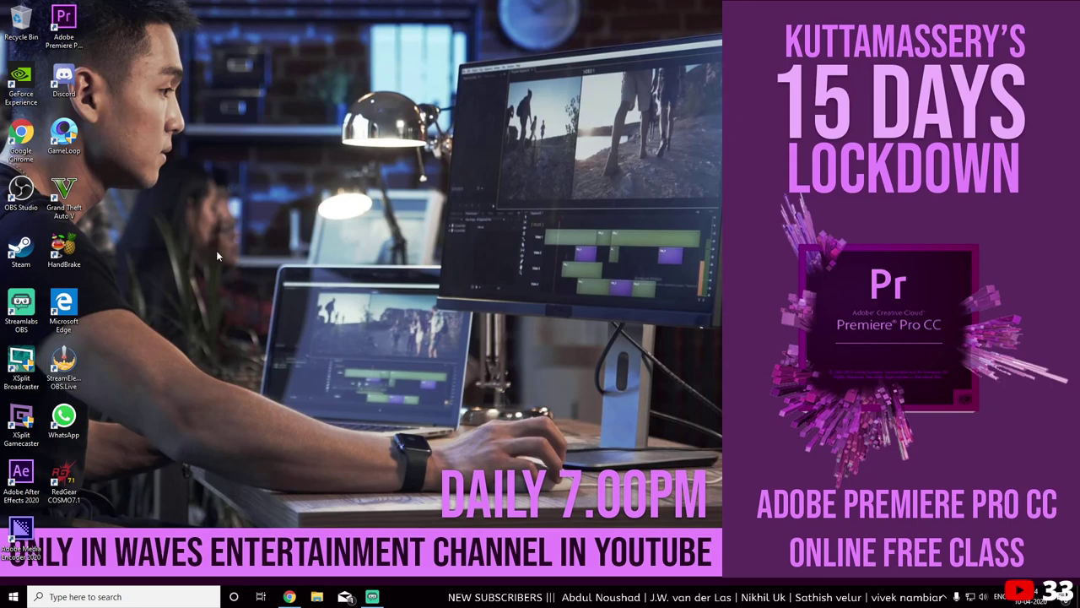
pyautogui.doubleClick(64, 25)
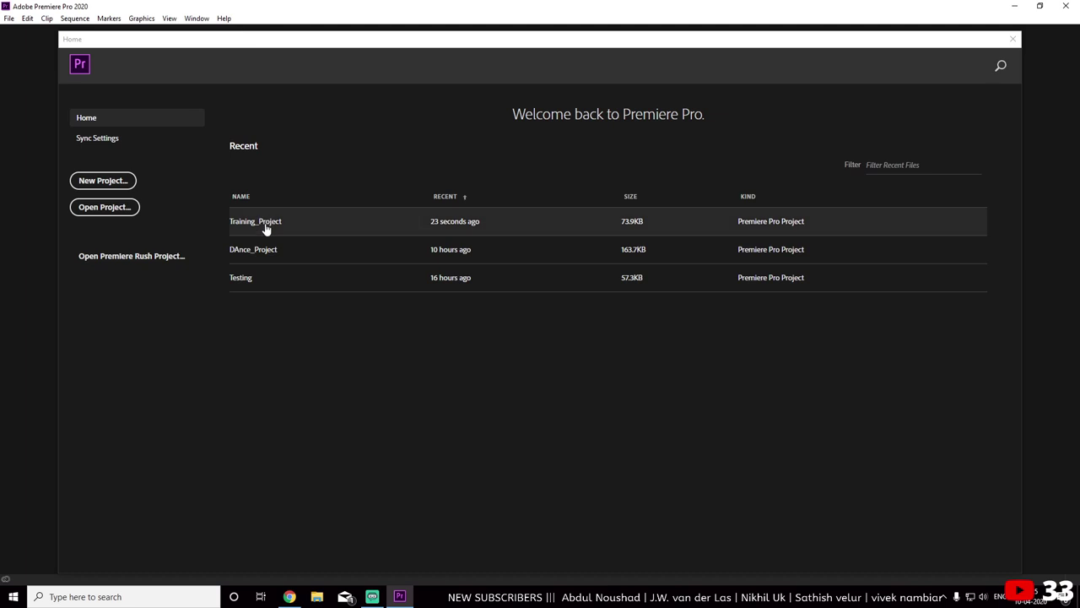
pyautogui.click(257, 225)
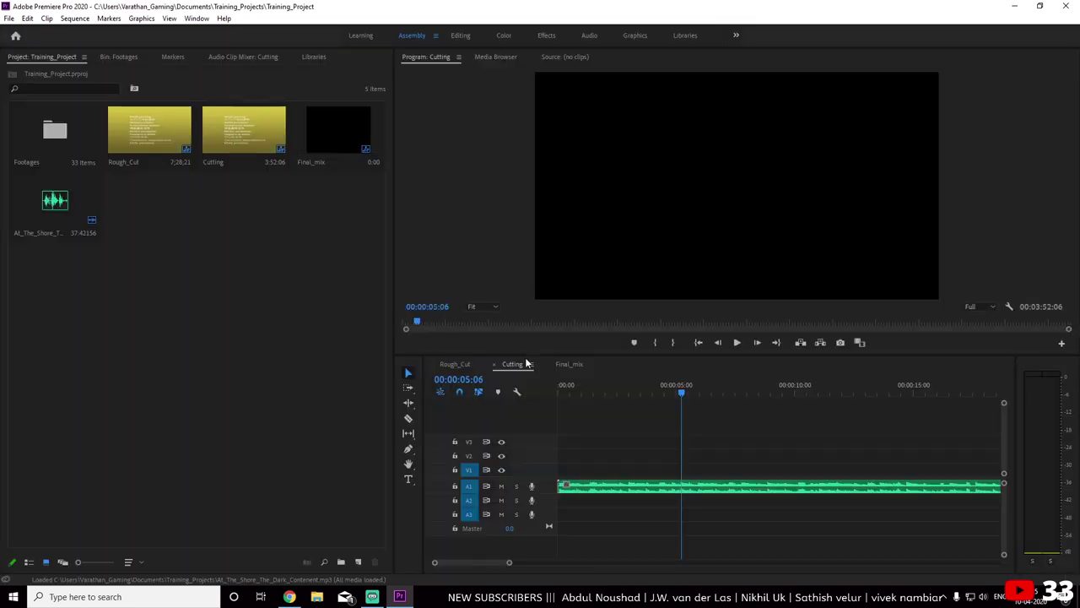
pyautogui.click(630, 387)
pyautogui.press('space')
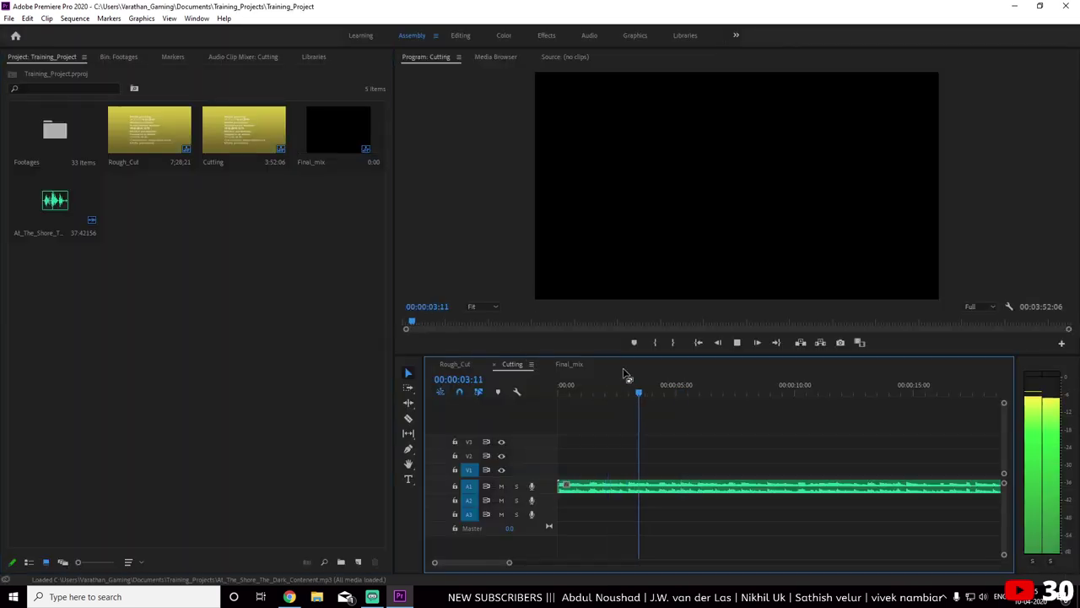
pyautogui.click(731, 391)
pyautogui.press('space')
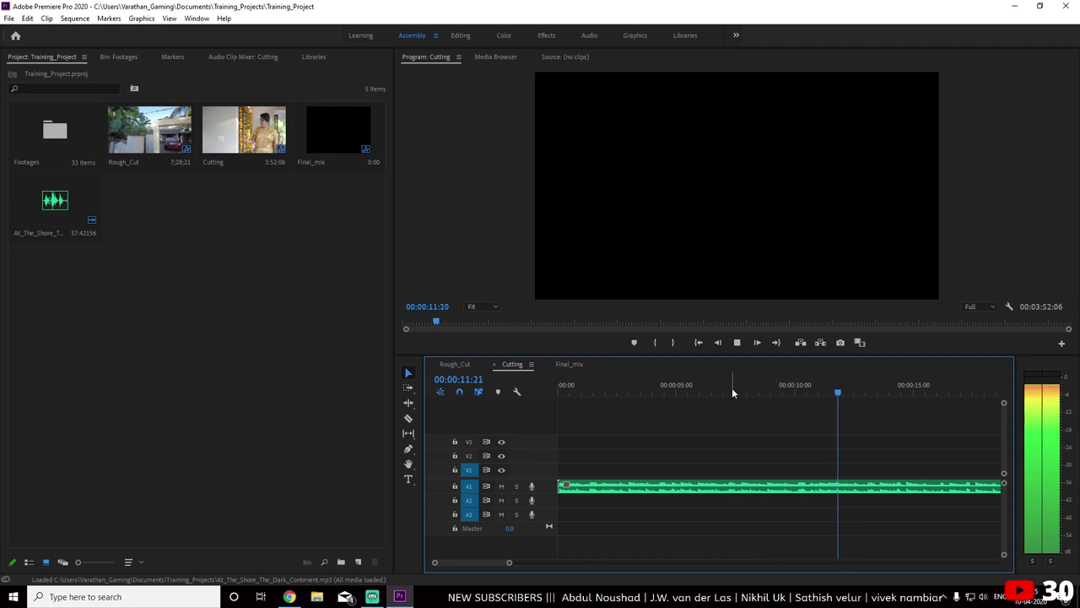
pyautogui.press('space')
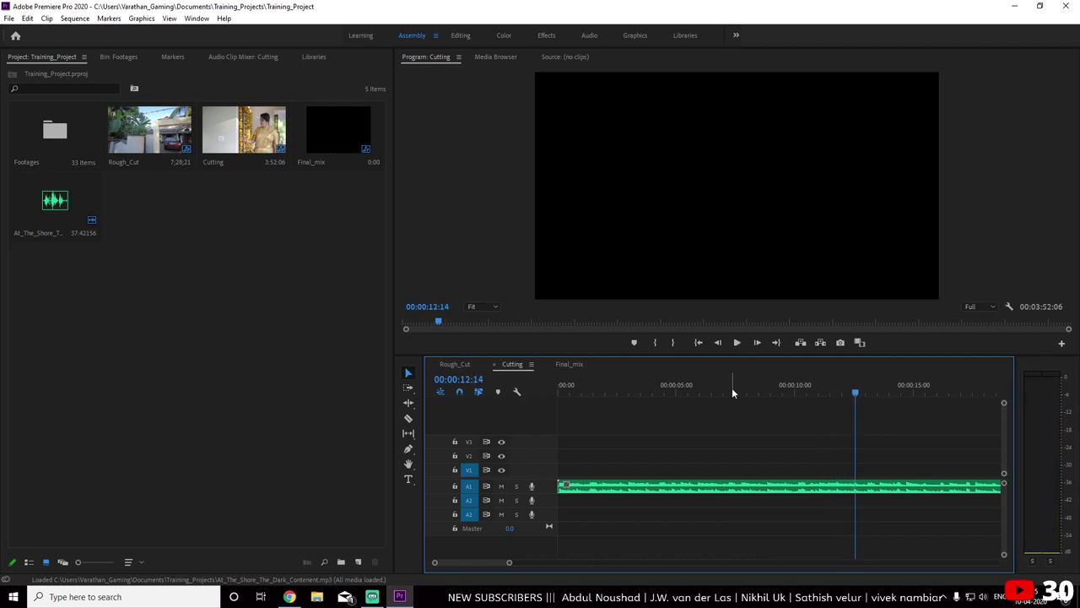
pyautogui.press('-')
pyautogui.press('-')
pyautogui.press('Home')
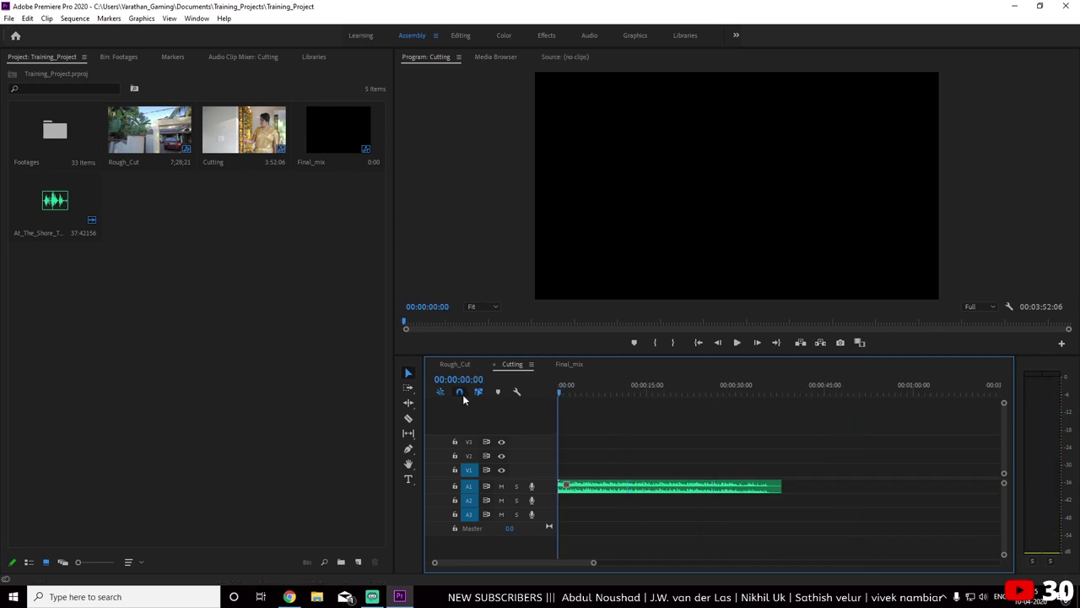
pyautogui.press('=')
pyautogui.press('=')
pyautogui.press('=')
pyautogui.press('space')
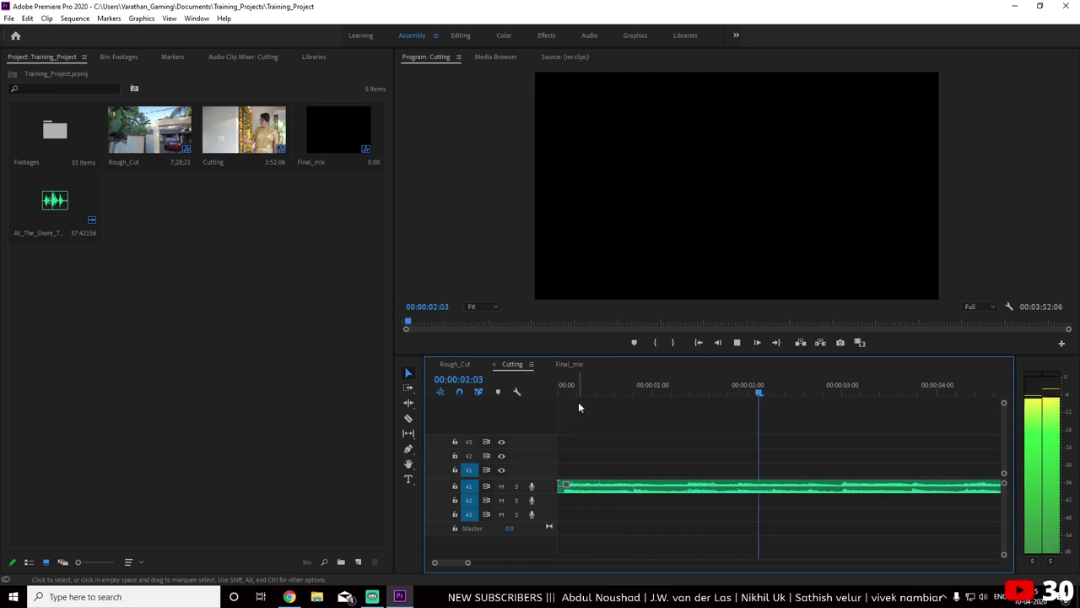
pyautogui.press('space')
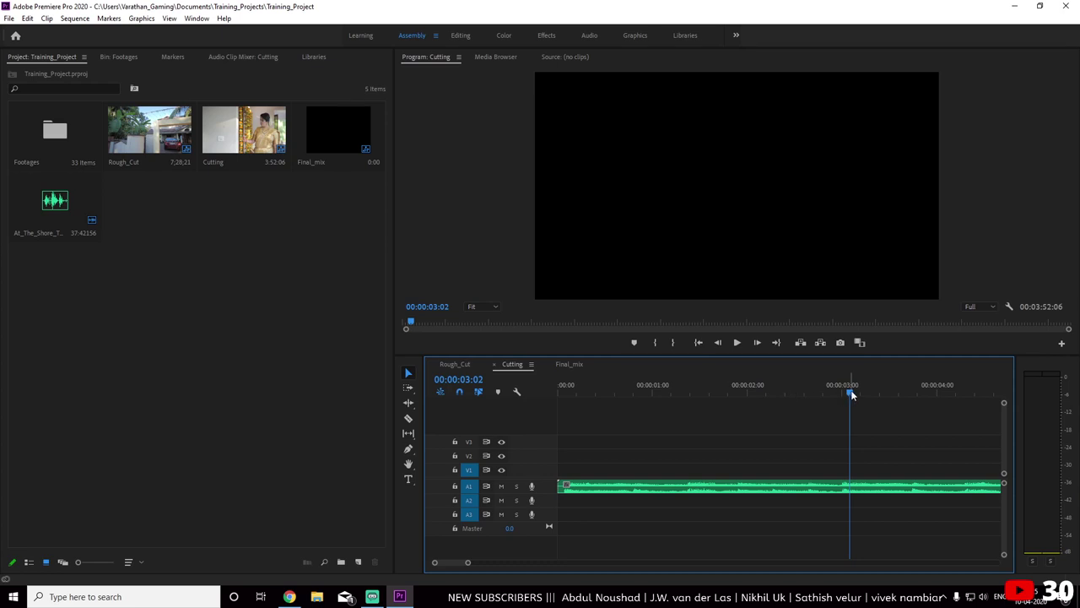
pyautogui.moveTo(851, 394); pyautogui.dragTo(501, 389)
pyautogui.click(584, 486)
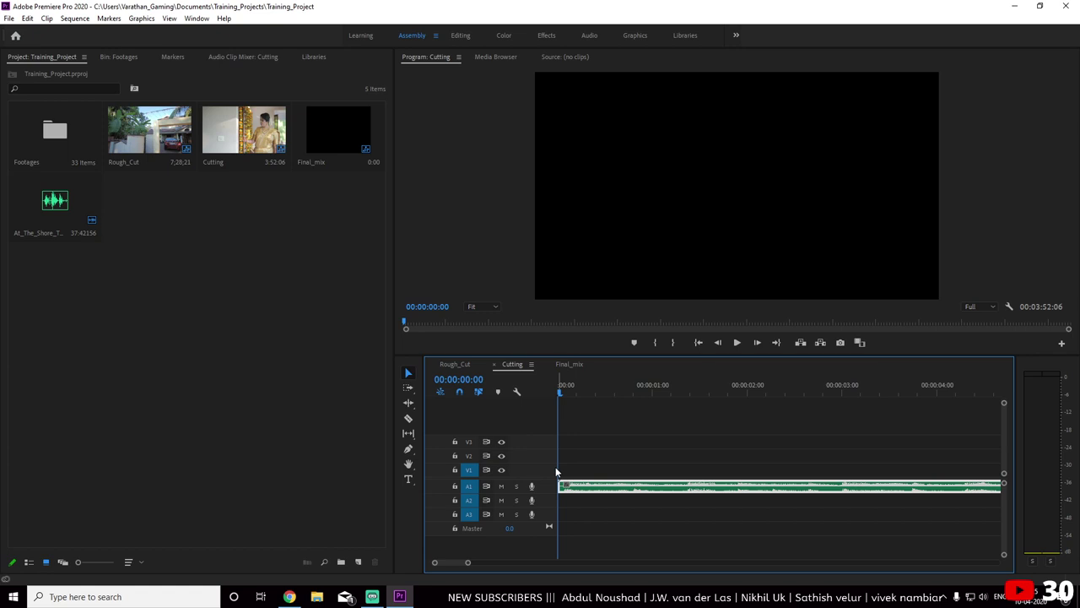
pyautogui.press('-')
pyautogui.press('-')
pyautogui.press('-')
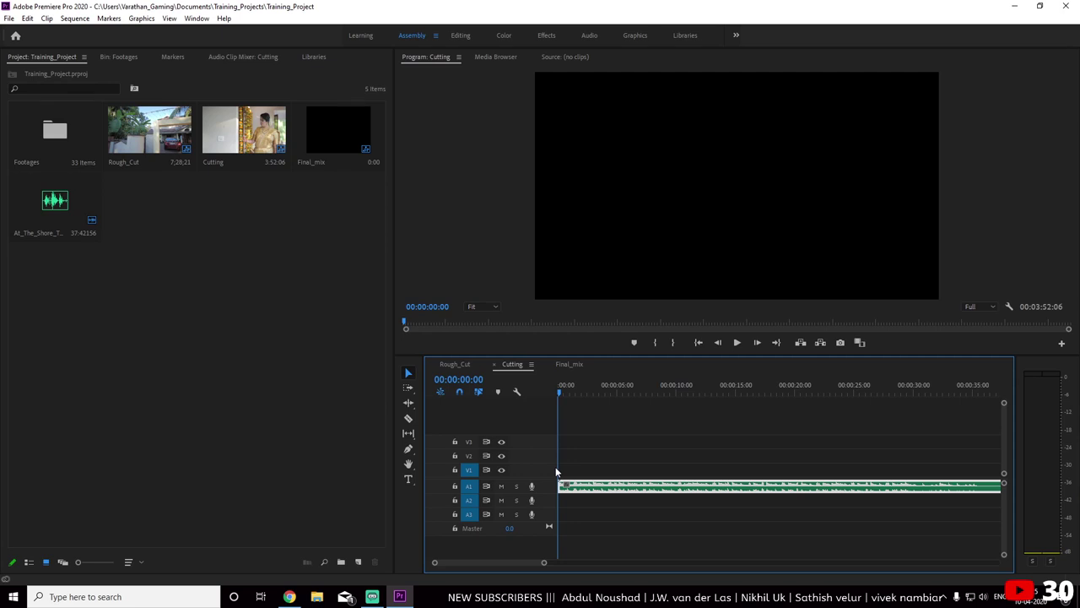
pyautogui.press('space')
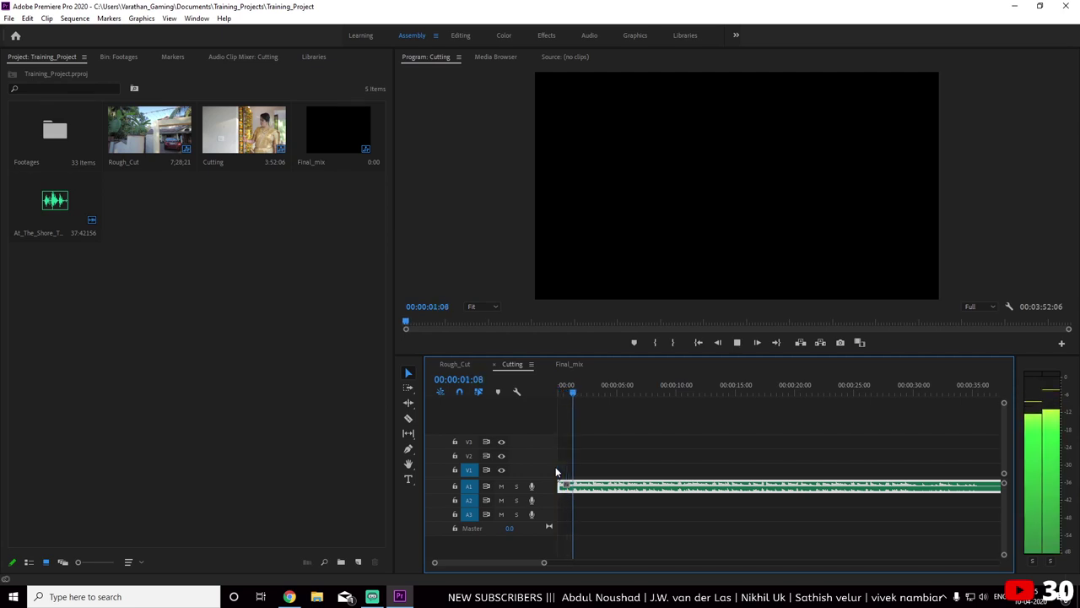
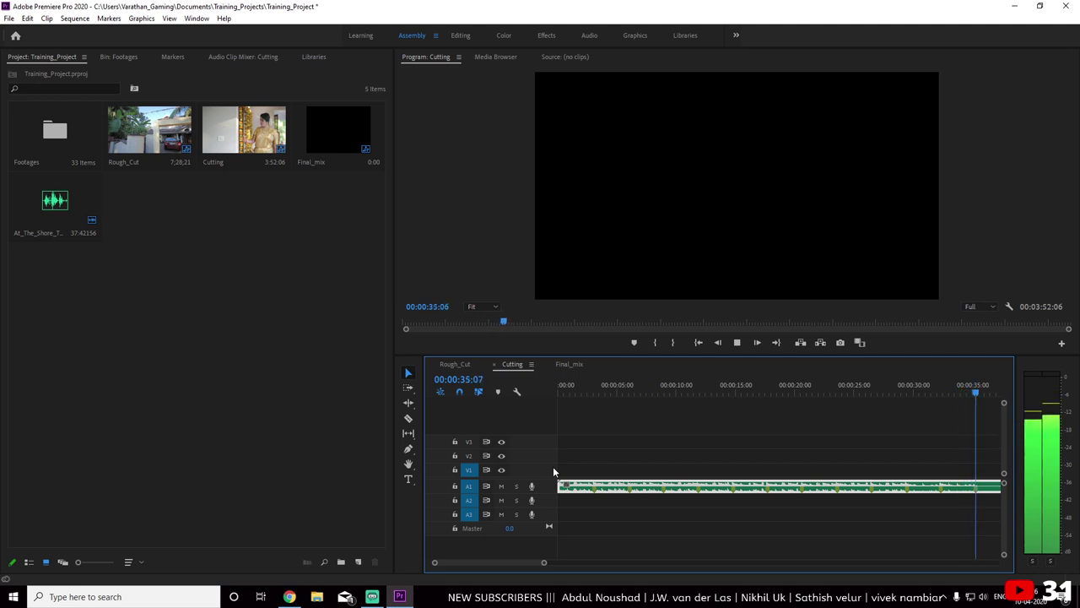
# Fit the whole sequence in view and scrub through the music's opening seconds
pyautogui.press('space')
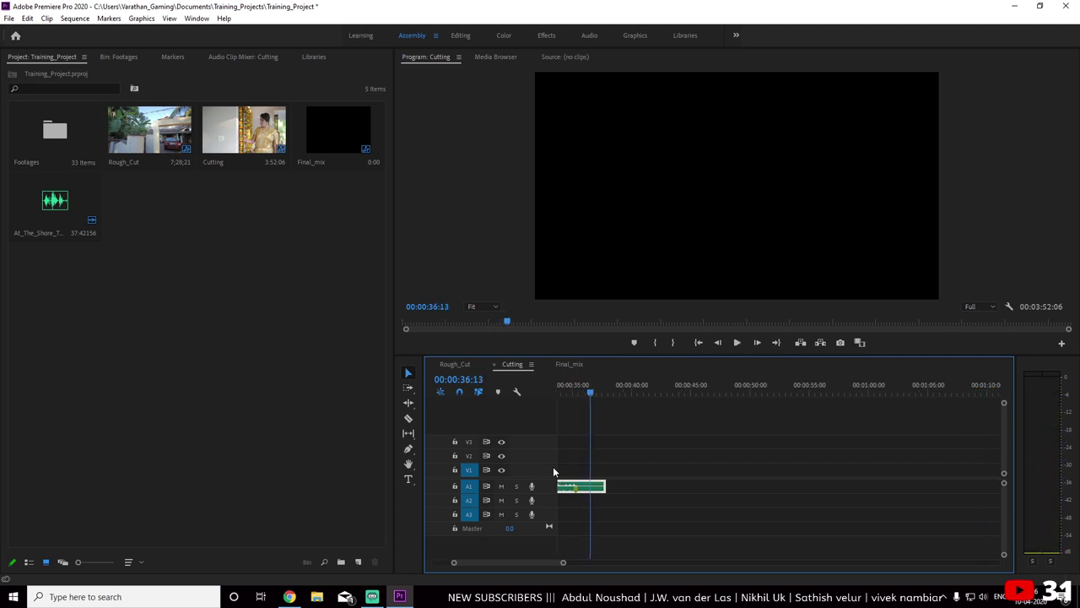
pyautogui.press('\\')
pyautogui.moveTo(666, 389); pyautogui.dragTo(496, 418)
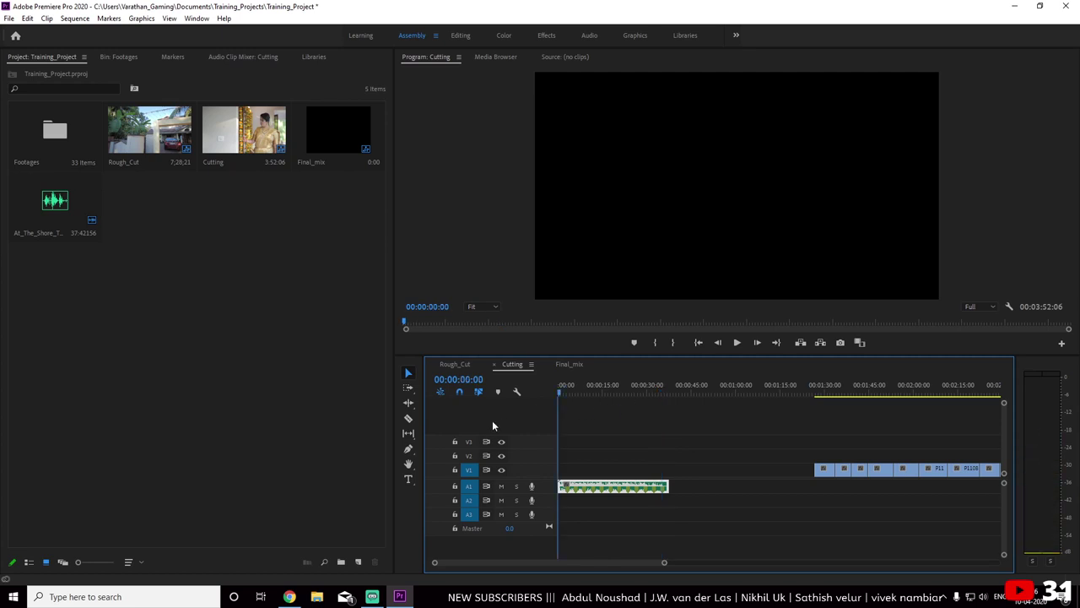
pyautogui.click(571, 393)
pyautogui.moveTo(555, 390); pyautogui.dragTo(510, 429)
# Zoom in on the A1 music clip and listen to it from the start
pyautogui.click(611, 486)
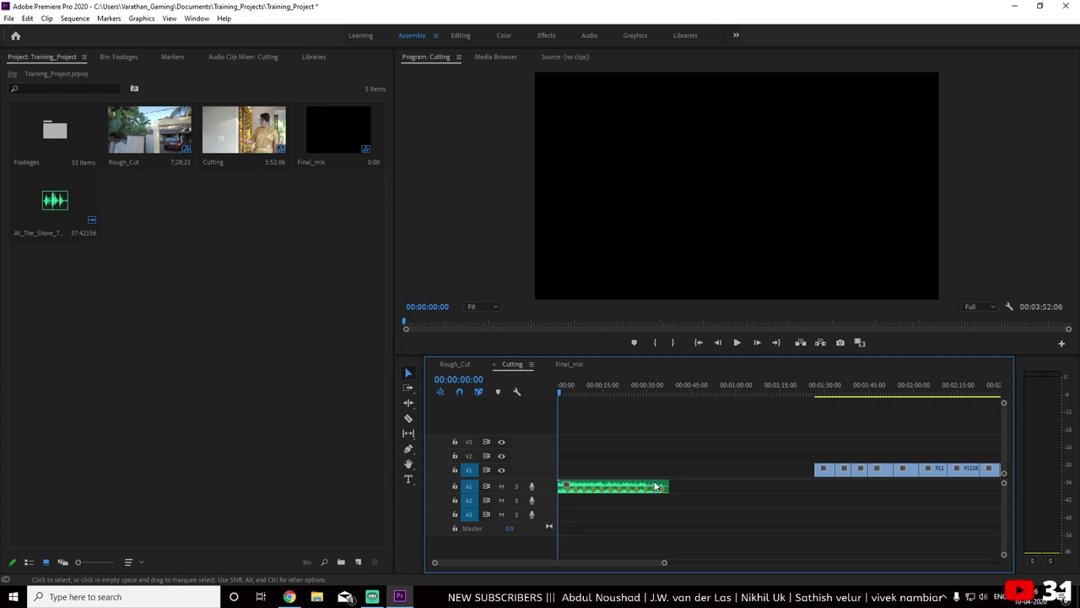
pyautogui.press('=')
pyautogui.press('=')
pyautogui.press('-')
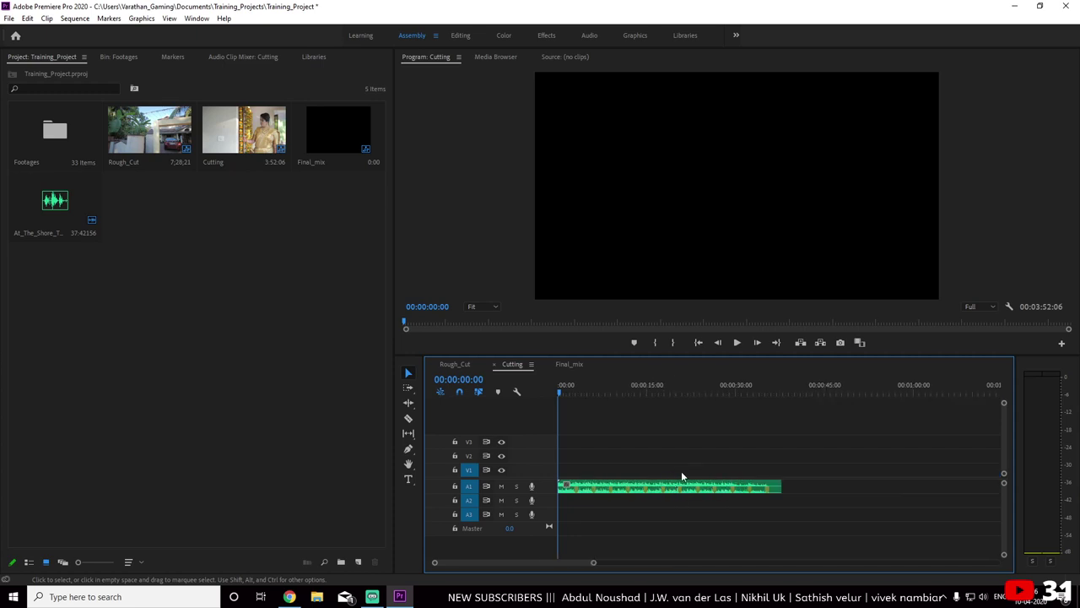
pyautogui.press('=')
pyautogui.press('=')
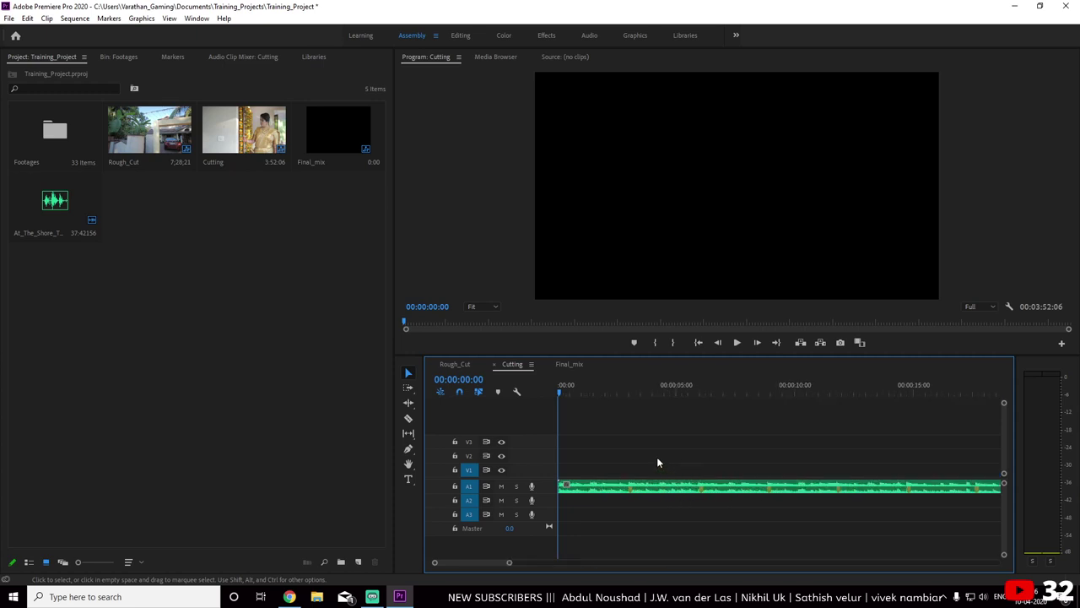
pyautogui.press('space')
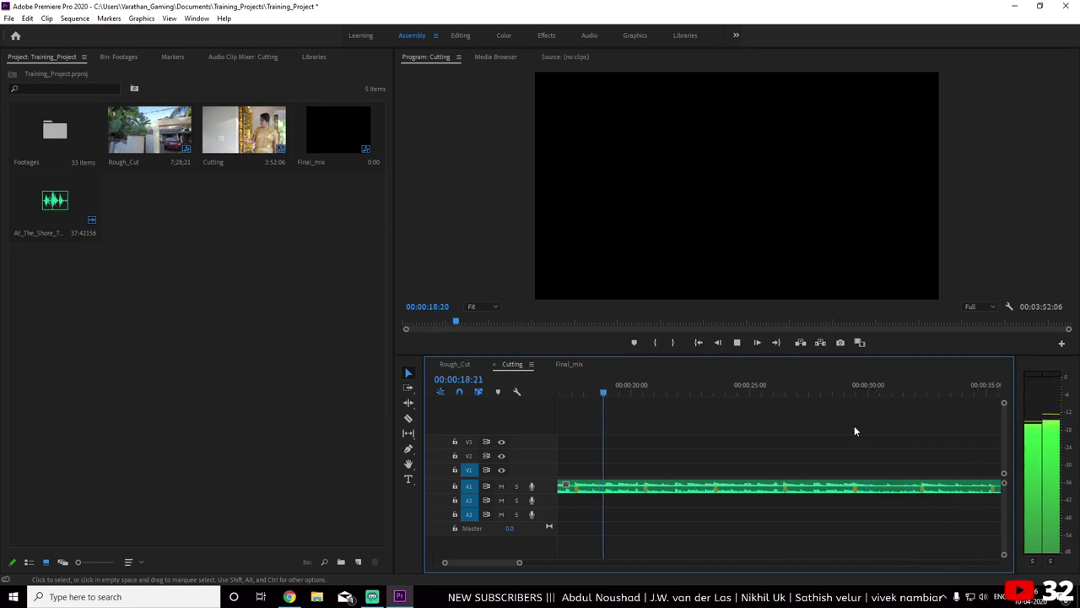
pyautogui.press('-')
pyautogui.press('space')
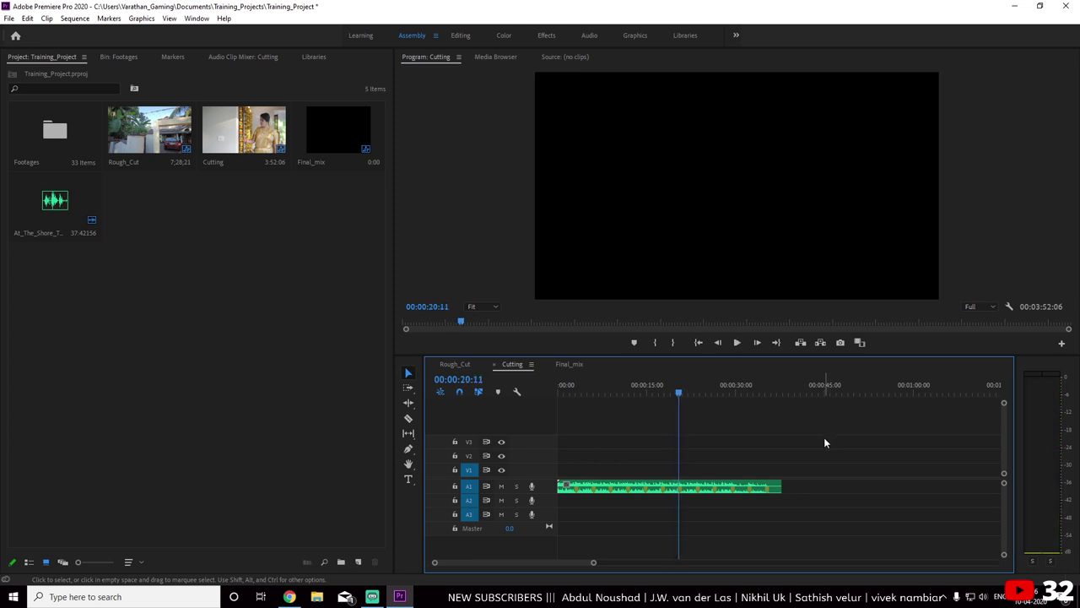
pyautogui.press('-')
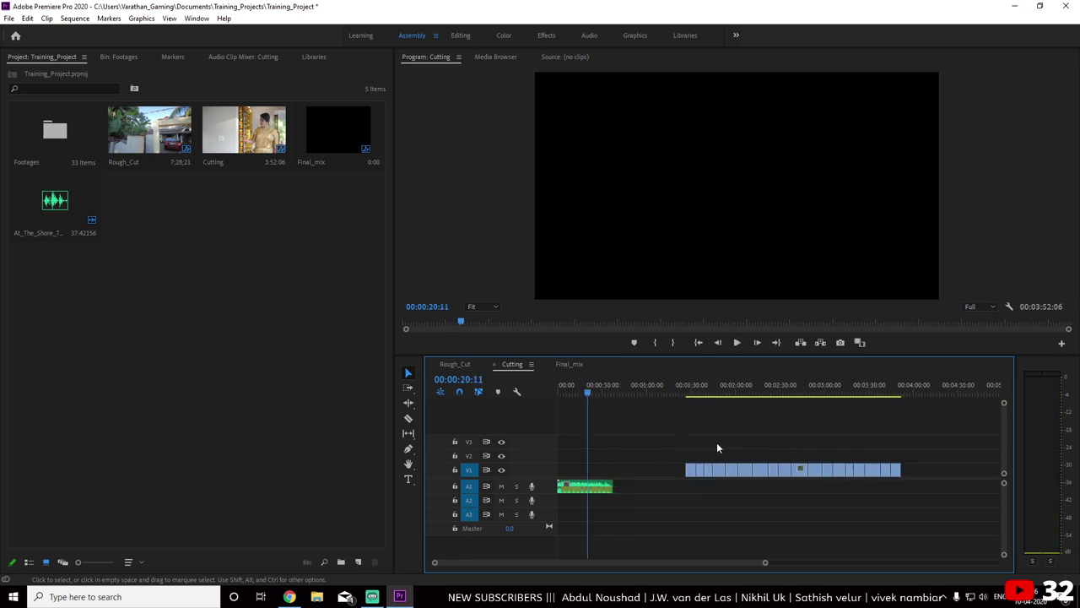
# Move the P1108250.MP4 bride-and-garland shot to the sequence start at 00:00:00:00
pyautogui.moveTo(688, 396)
pyautogui.mouseDown()
pyautogui.moveTo(760, 406)
pyautogui.moveTo(689, 404)
pyautogui.mouseUp()
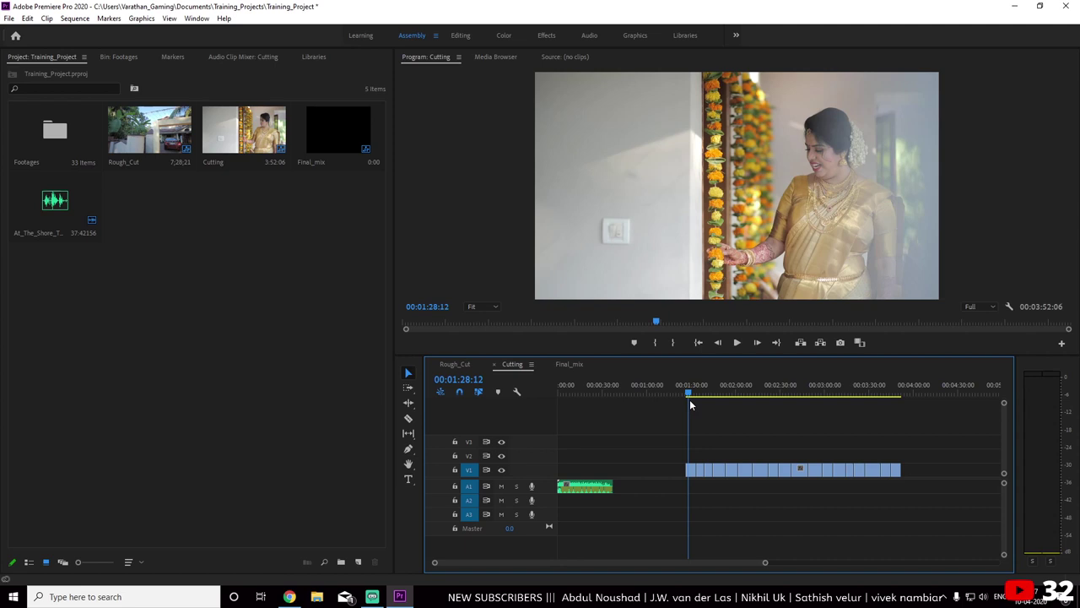
pyautogui.moveTo(689, 477); pyautogui.dragTo(699, 470)
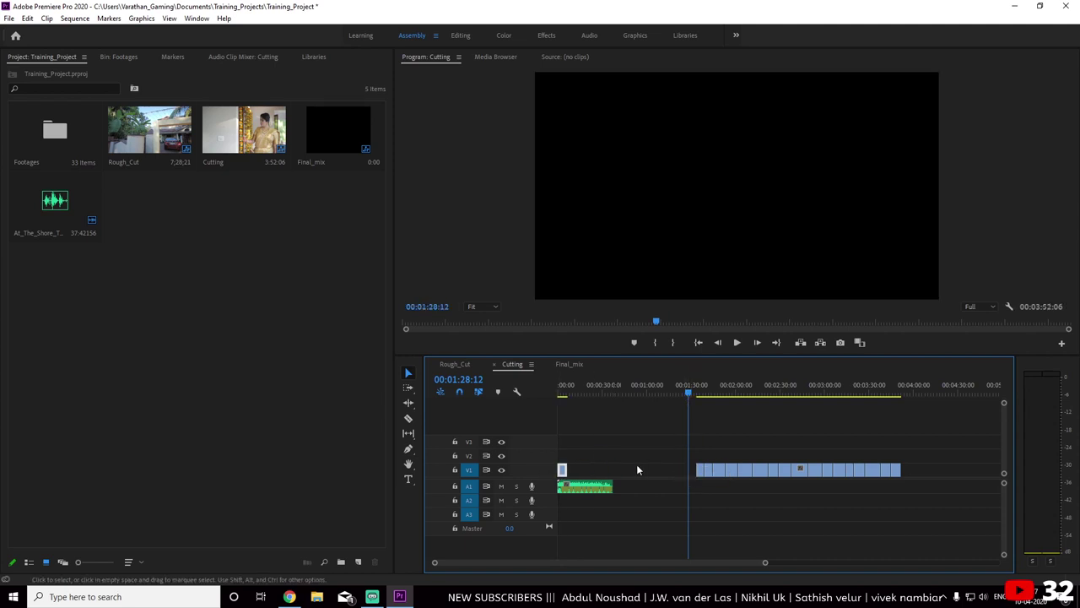
pyautogui.press('=')
pyautogui.press('=')
pyautogui.press('-')
pyautogui.press('-')
pyautogui.press('-')
pyautogui.press('Home')
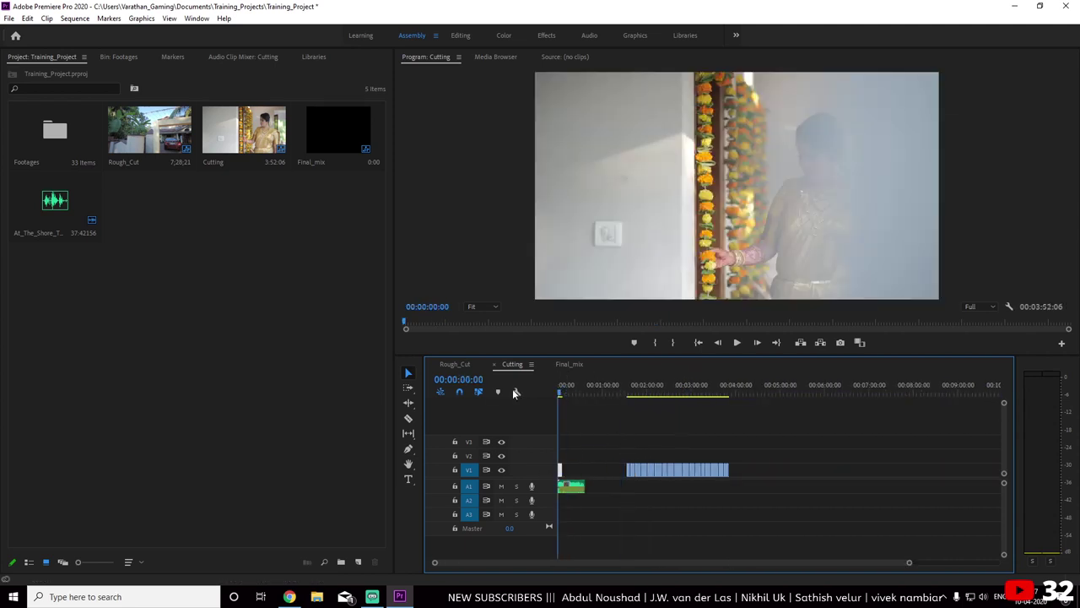
pyautogui.press('=')
pyautogui.press('=')
pyautogui.press('=')
pyautogui.press('=')
pyautogui.press('=')
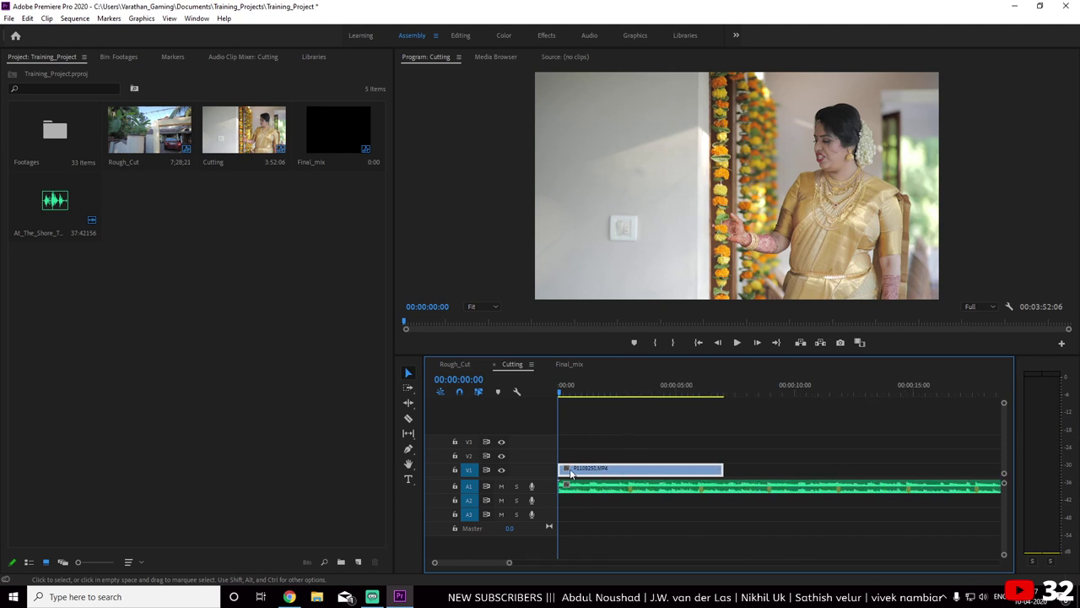
# Trim the opening clip's head and tail to about three seconds and preview it
pyautogui.moveTo(567, 467); pyautogui.dragTo(611, 468)
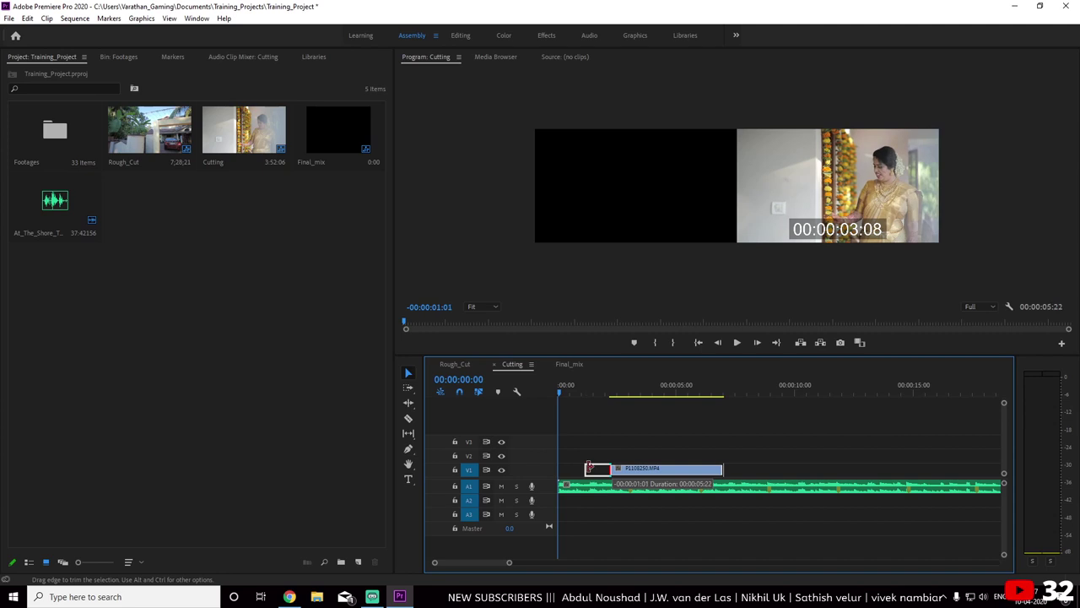
pyautogui.moveTo(588, 467); pyautogui.dragTo(624, 466)
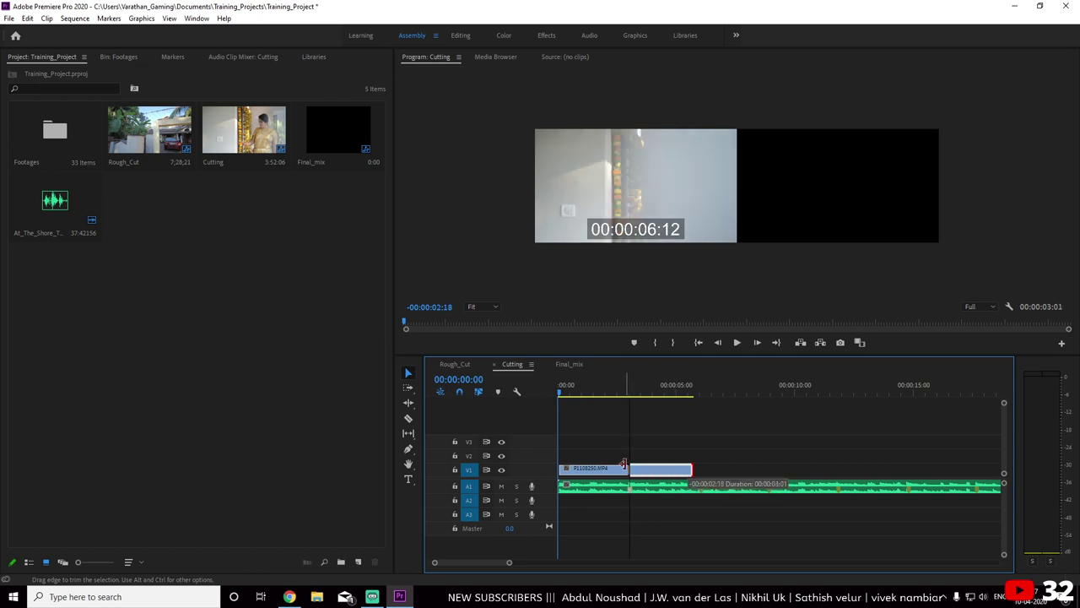
pyautogui.moveTo(624, 464); pyautogui.dragTo(625, 465)
pyautogui.press('space')
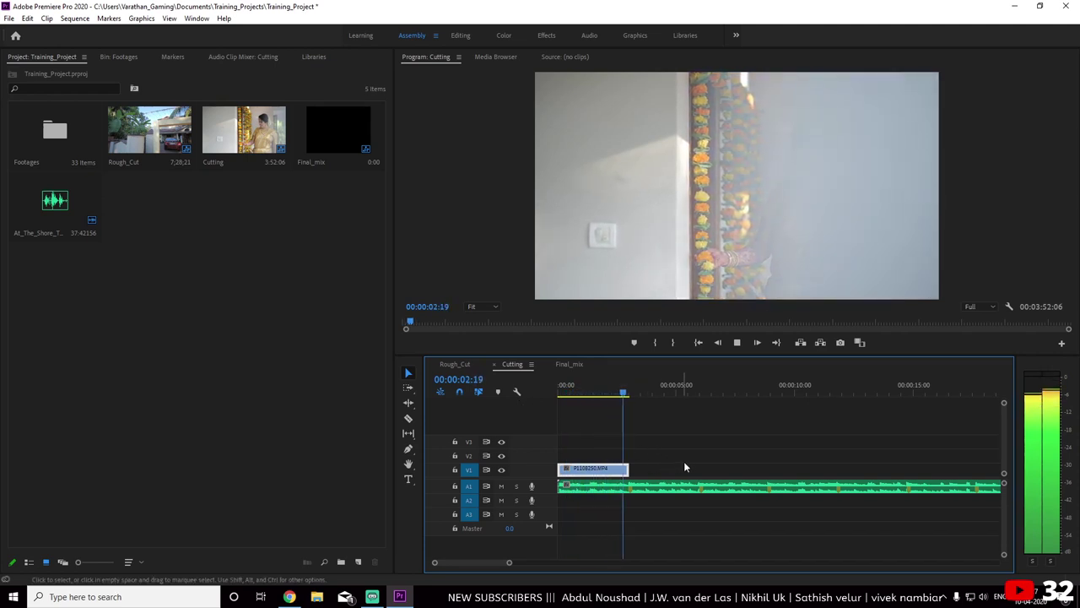
pyautogui.press('space')
pyautogui.press('\\')
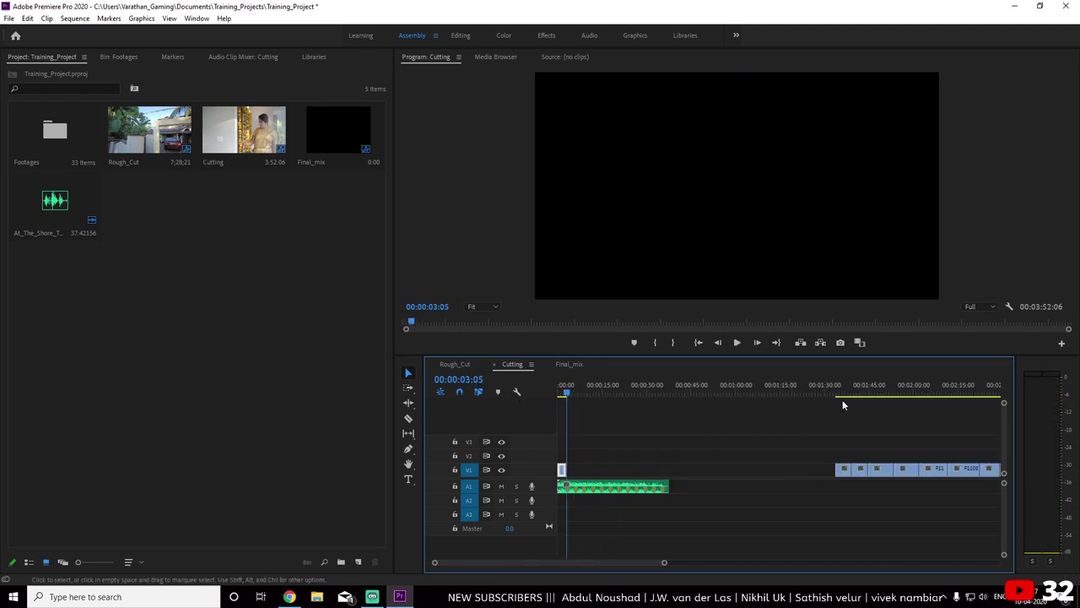
# Find the P1108258.MP4 bride close-up and bring it in after the opening clip
pyautogui.press('-')
pyautogui.moveTo(779, 396); pyautogui.dragTo(772, 397)
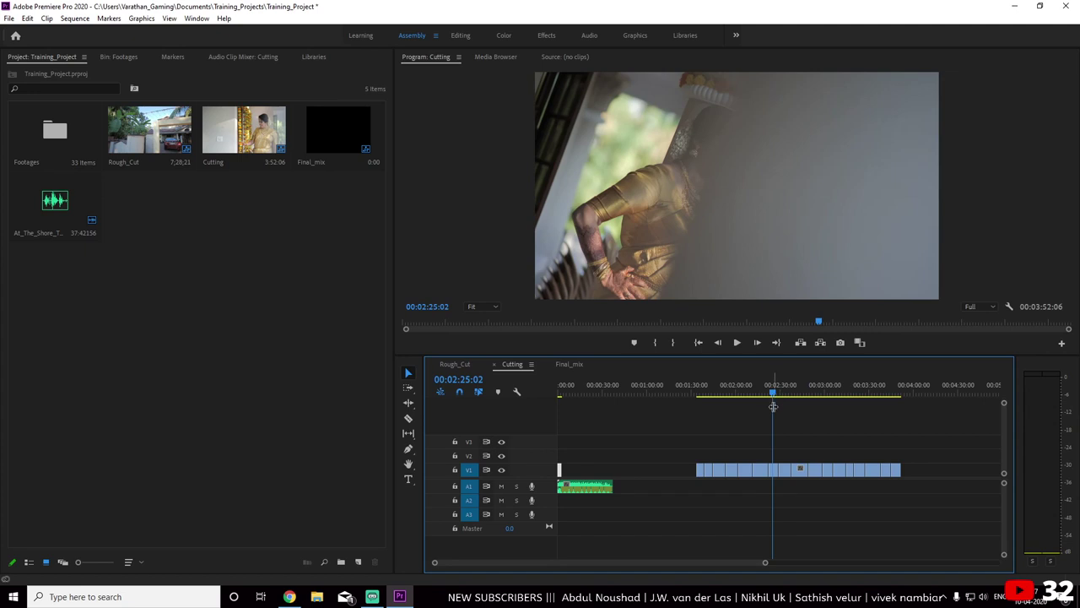
pyautogui.moveTo(774, 396)
pyautogui.mouseDown()
pyautogui.moveTo(741, 396)
pyautogui.moveTo(755, 395)
pyautogui.mouseUp()
pyautogui.moveTo(758, 470)
pyautogui.mouseDown()
pyautogui.moveTo(697, 454)
pyautogui.moveTo(749, 467)
pyautogui.moveTo(572, 479)
pyautogui.mouseUp()
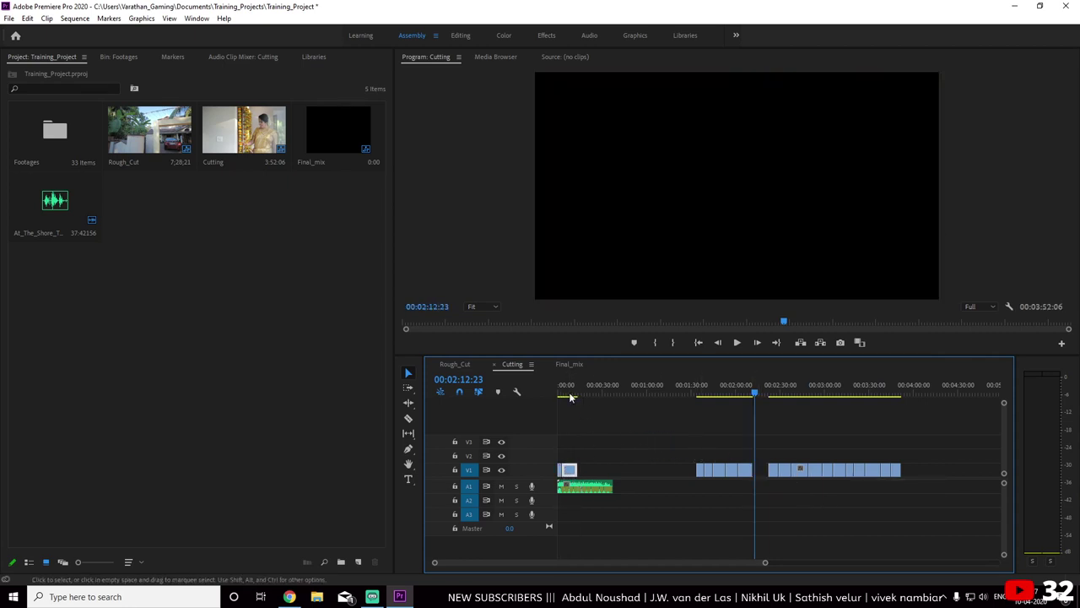
# Play the two opening clips and settle on 00:00:06:02 as the cut point
pyautogui.press('Home')
pyautogui.press('=')
pyautogui.press('=')
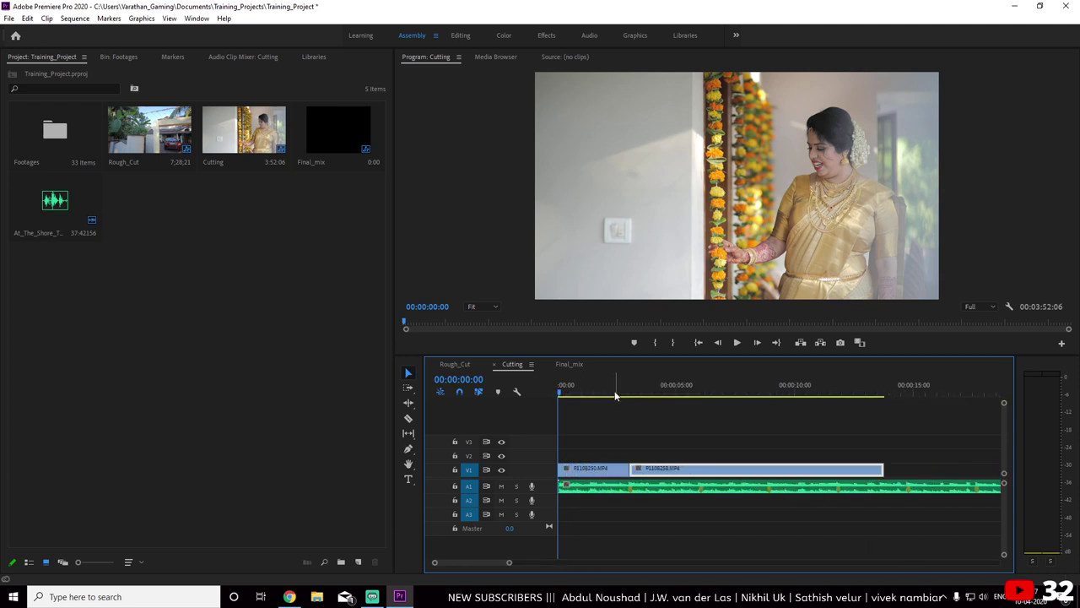
pyautogui.click(613, 392)
pyautogui.press('space')
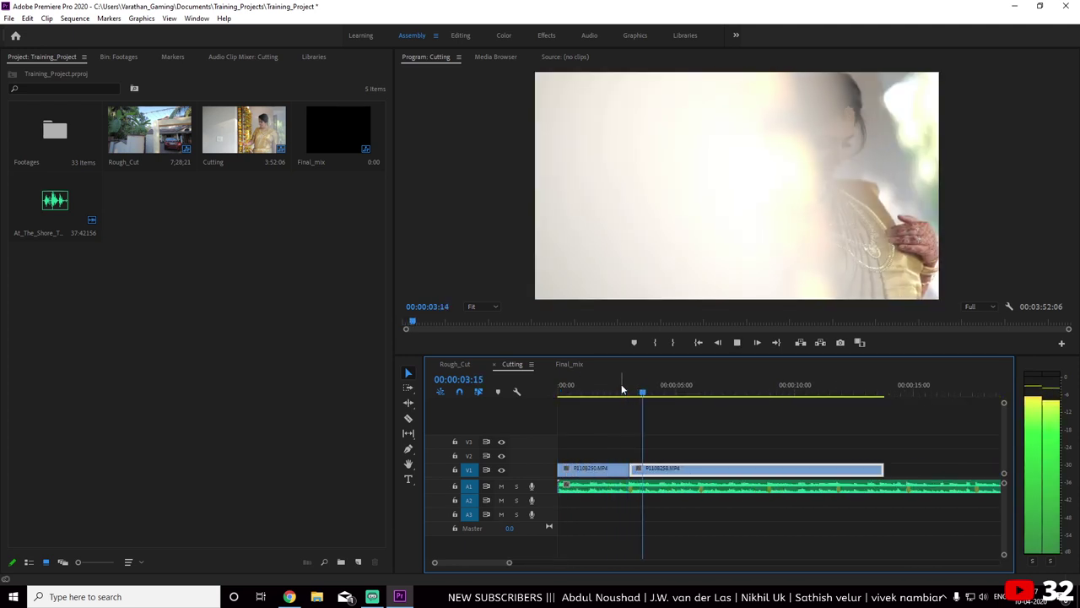
pyautogui.press('space')
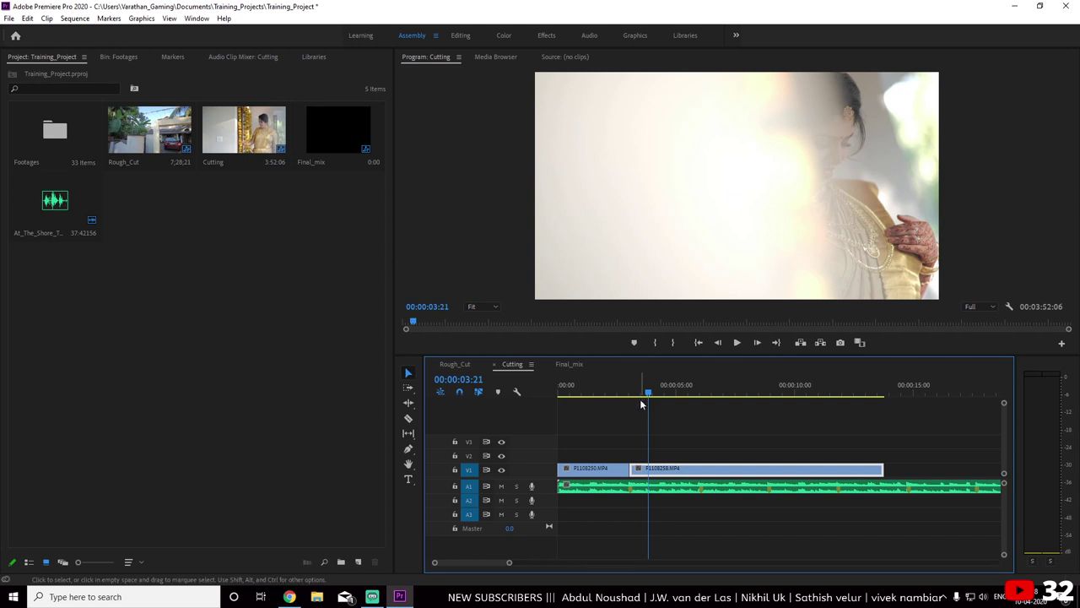
pyautogui.moveTo(649, 392)
pyautogui.mouseDown()
pyautogui.moveTo(704, 393)
pyautogui.moveTo(631, 392)
pyautogui.mouseUp()
pyautogui.press('space')
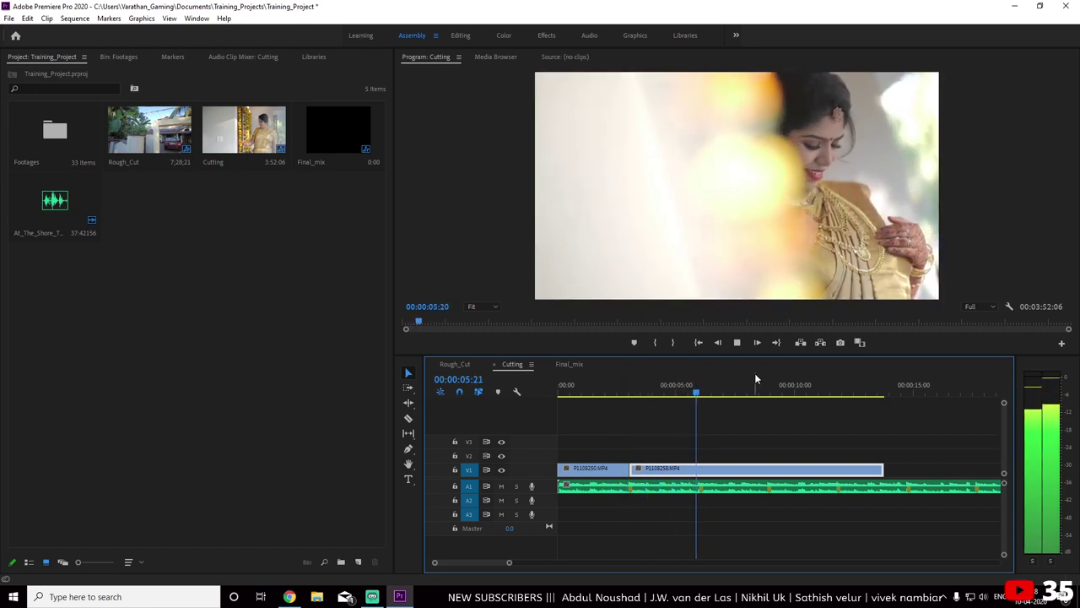
pyautogui.press('space')
# Split the close-up at 00:00:06:02, trim the second piece's start, and review the cuts
pyautogui.click(702, 394)
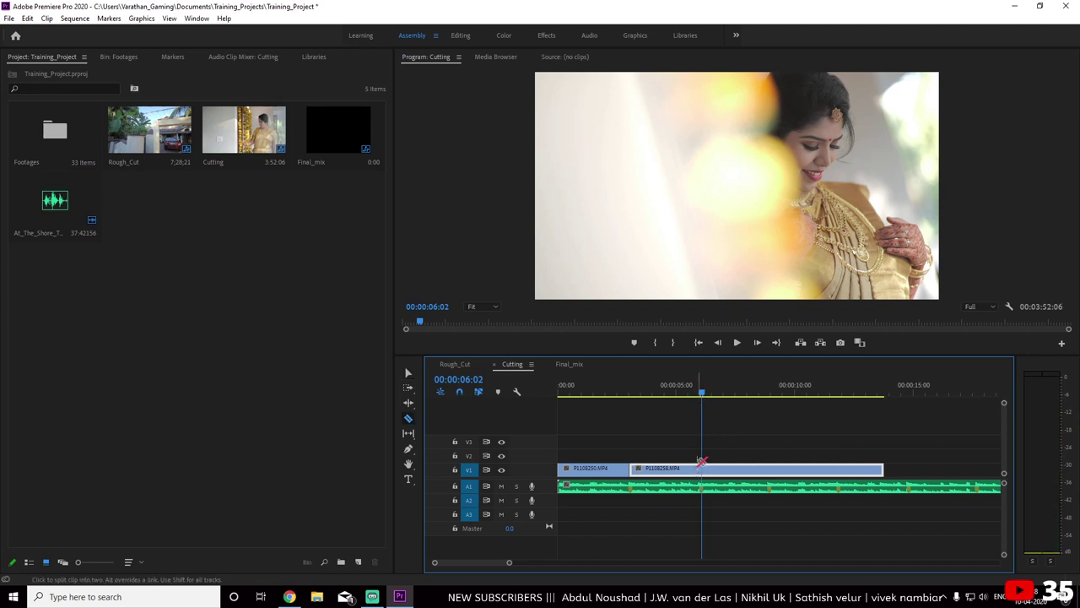
pyautogui.click(704, 469)
pyautogui.click(408, 374)
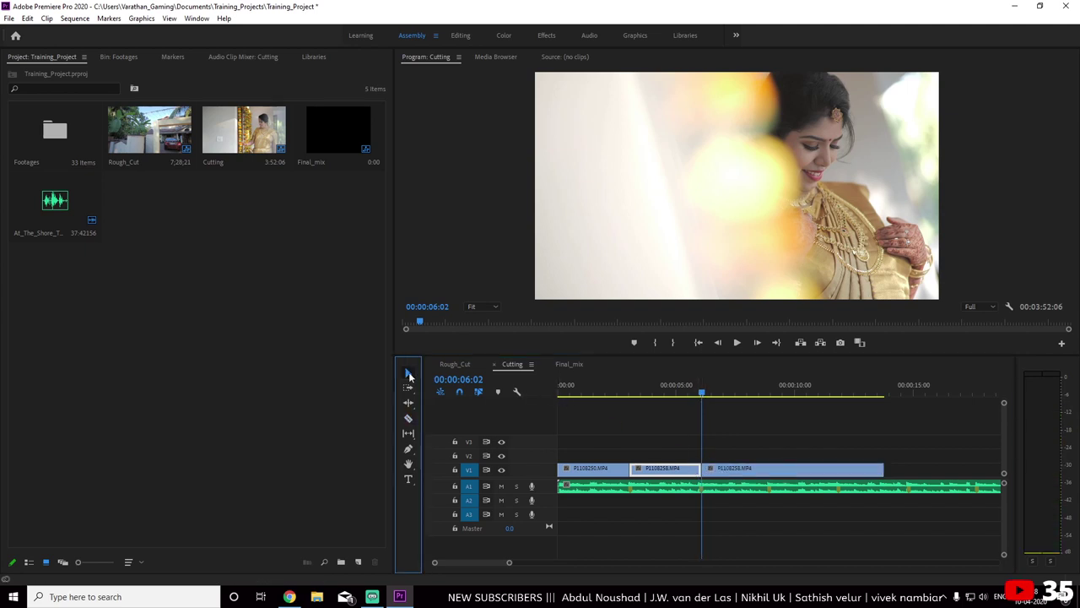
pyautogui.moveTo(706, 470)
pyautogui.mouseDown()
pyautogui.moveTo(817, 470)
pyautogui.moveTo(734, 472)
pyautogui.moveTo(767, 469)
pyautogui.mouseUp()
pyautogui.click(649, 395)
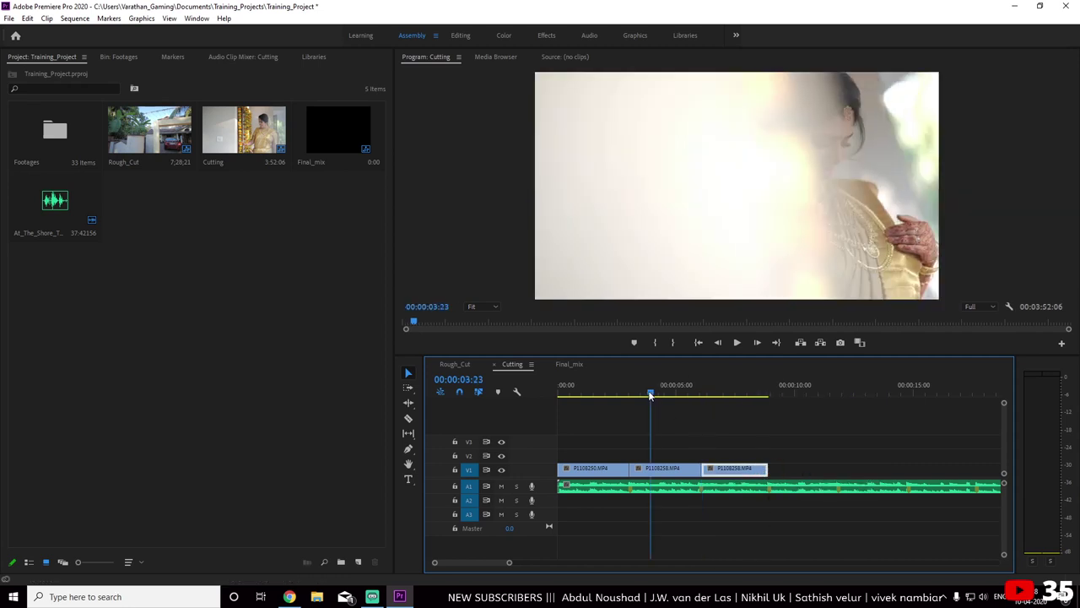
pyautogui.click(603, 395)
pyautogui.press('space')
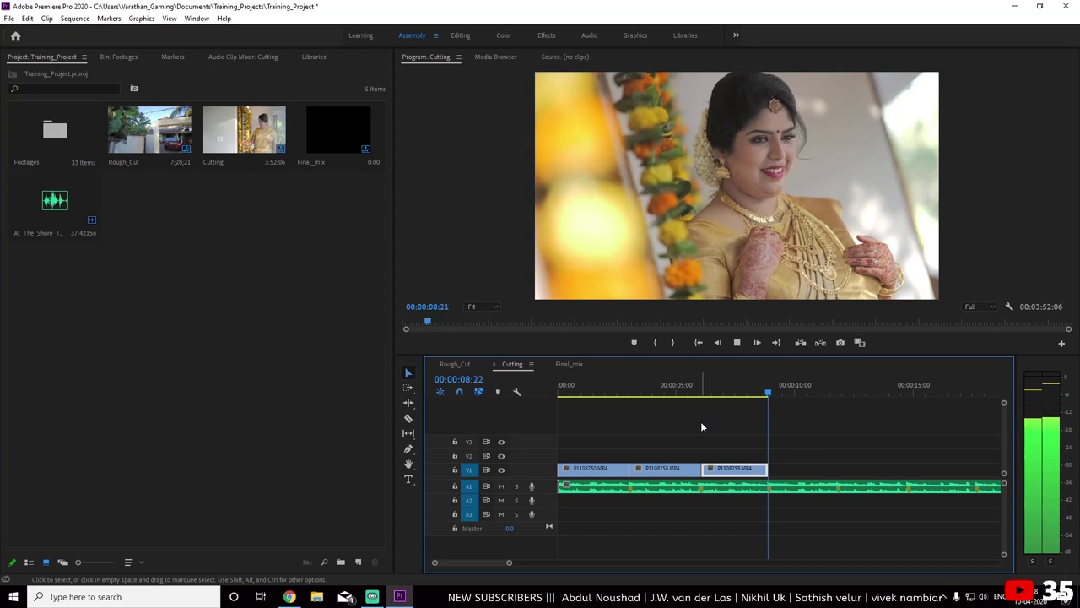
pyautogui.press('-')
pyautogui.press('-')
pyautogui.press('-')
# Find P1108270.MP4 in the later footage and place it after the opening clips
pyautogui.click(878, 395)
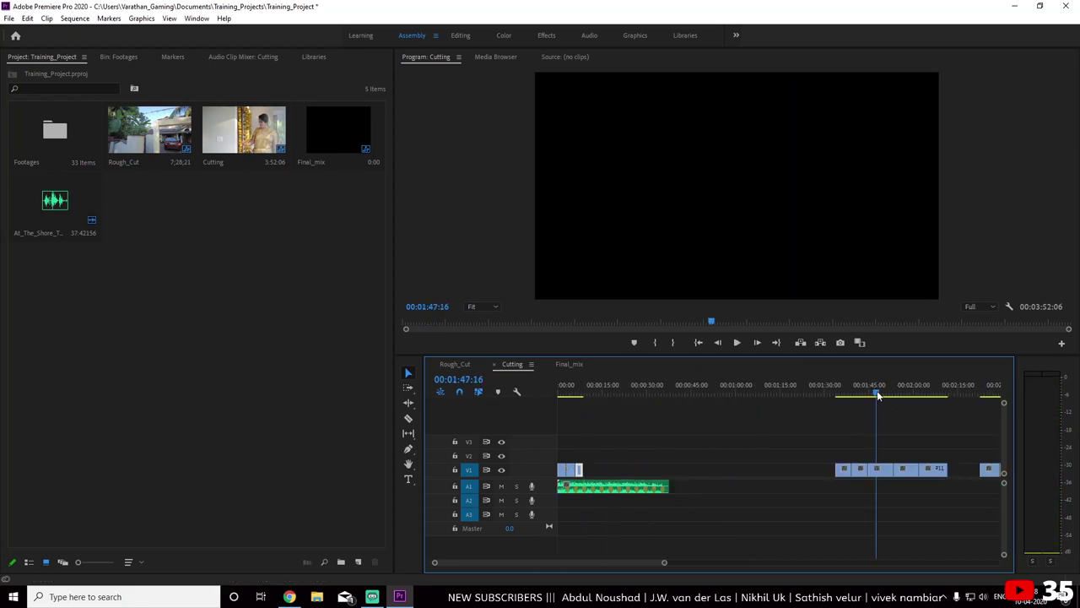
pyautogui.moveTo(859, 395); pyautogui.dragTo(939, 396)
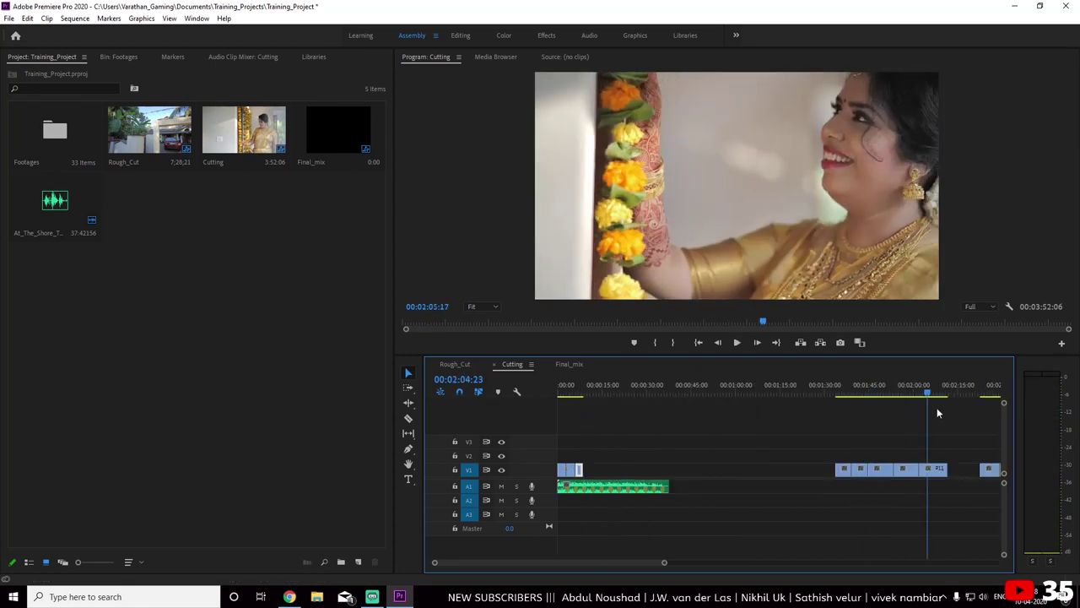
pyautogui.press('-')
pyautogui.moveTo(855, 391); pyautogui.dragTo(850, 391)
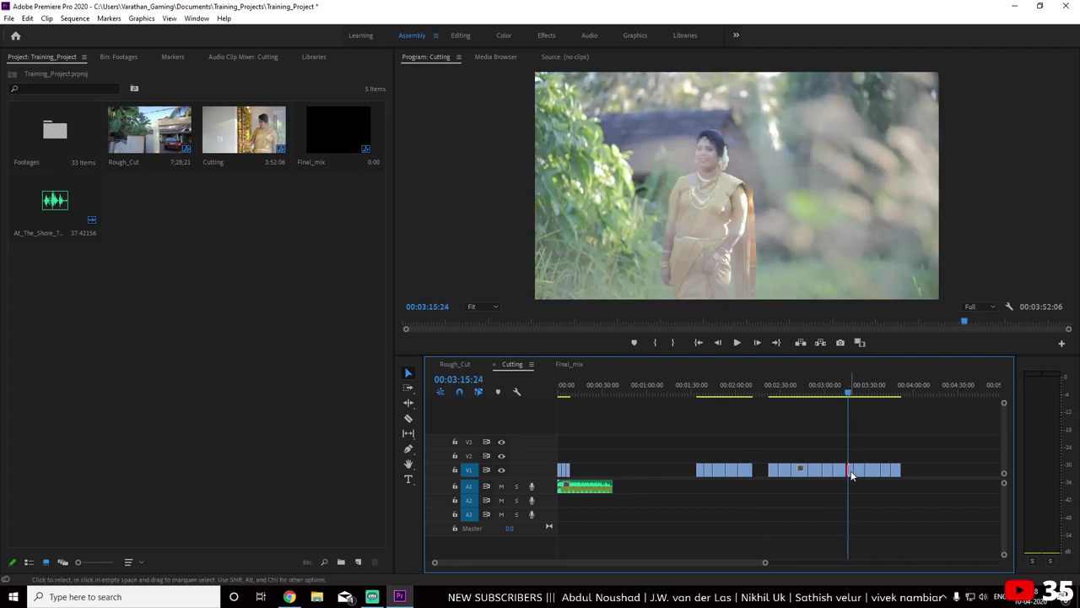
pyautogui.moveTo(776, 446); pyautogui.dragTo(580, 478)
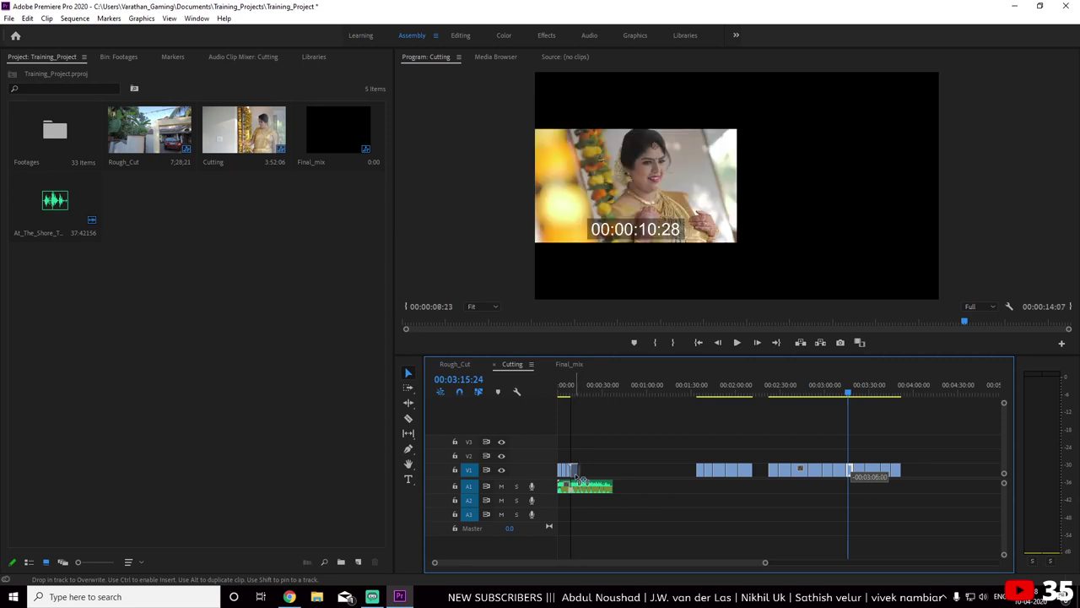
pyautogui.click(571, 394)
pyautogui.press('=')
pyautogui.press('=')
pyautogui.press('=')
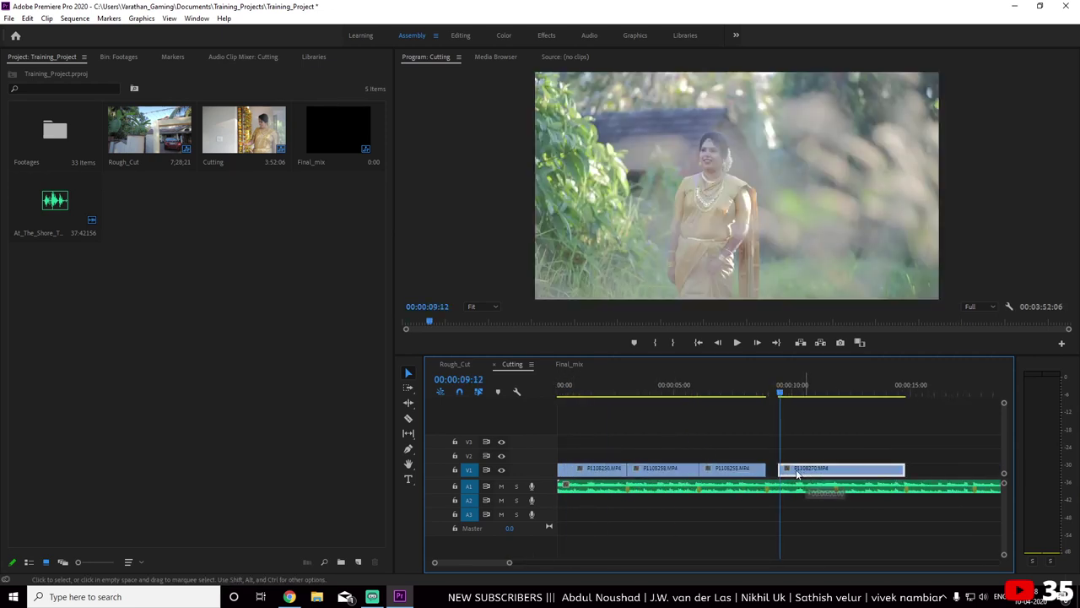
pyautogui.moveTo(797, 474); pyautogui.dragTo(784, 471)
# Review the new clip and trim its end back to 00:00:11:22
pyautogui.click(731, 394)
pyautogui.press('space')
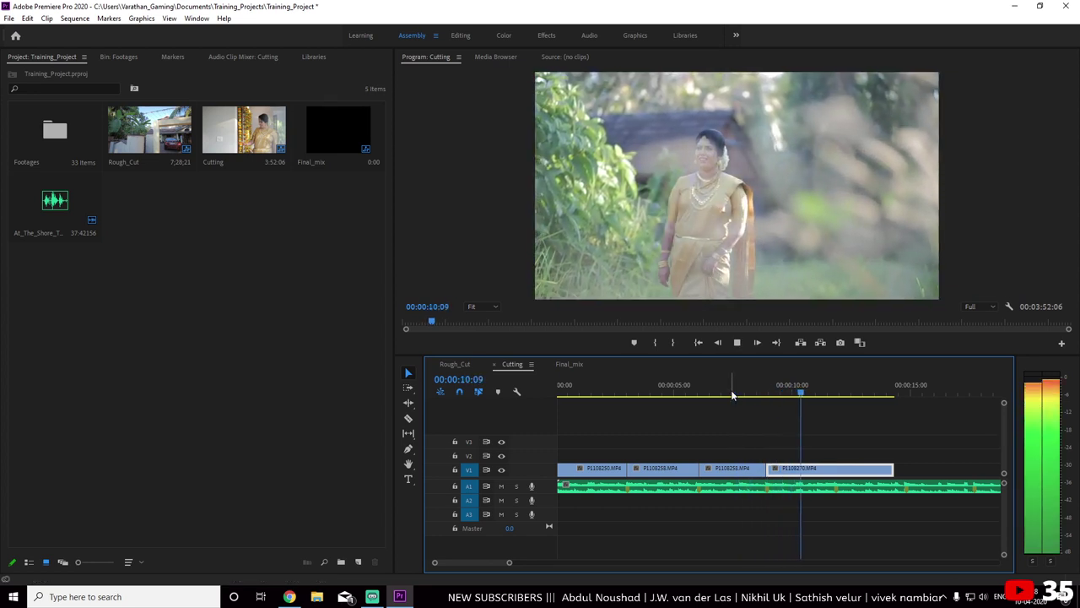
pyautogui.press('space')
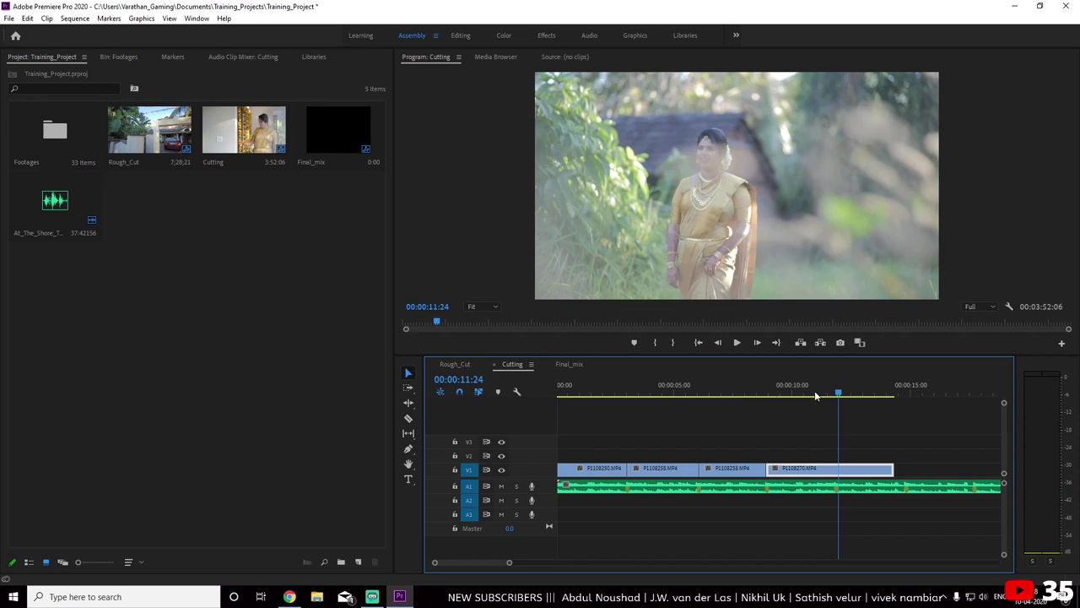
pyautogui.moveTo(837, 394); pyautogui.dragTo(839, 397)
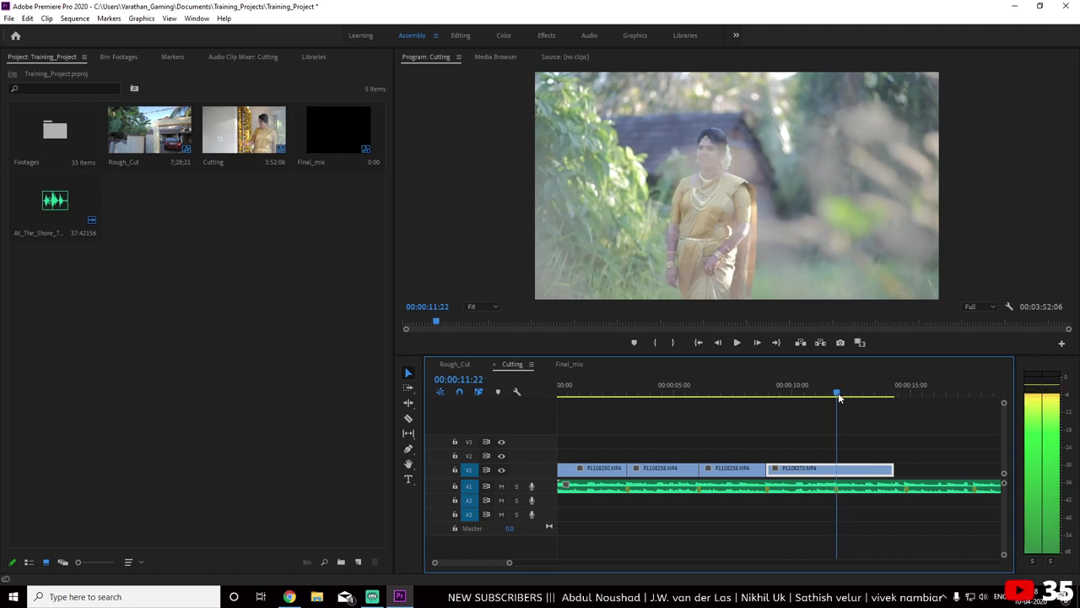
pyautogui.moveTo(899, 471); pyautogui.dragTo(836, 471)
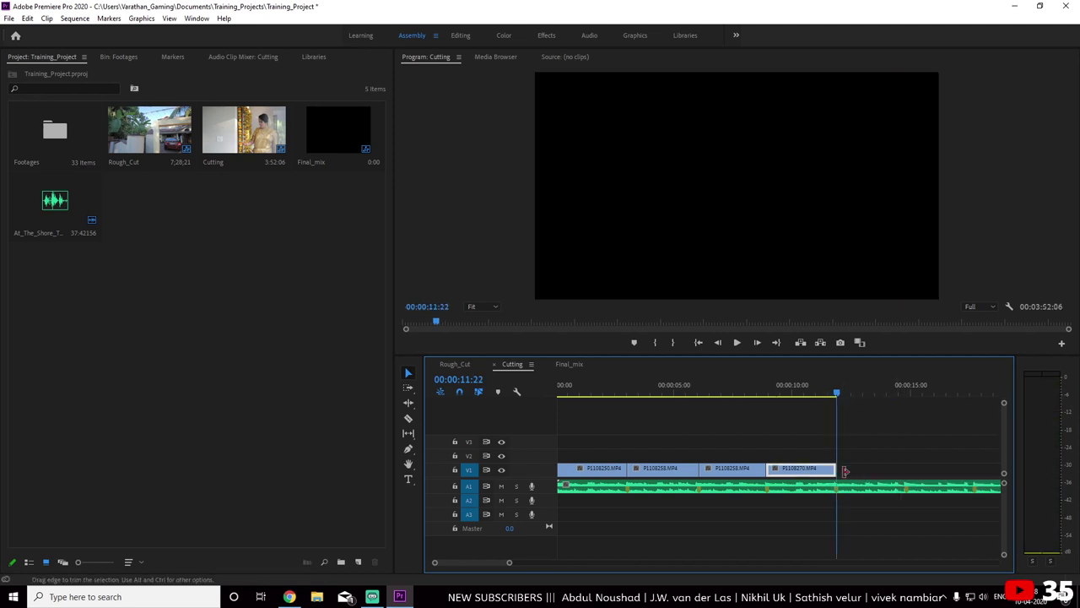
pyautogui.press('-')
pyautogui.press('-')
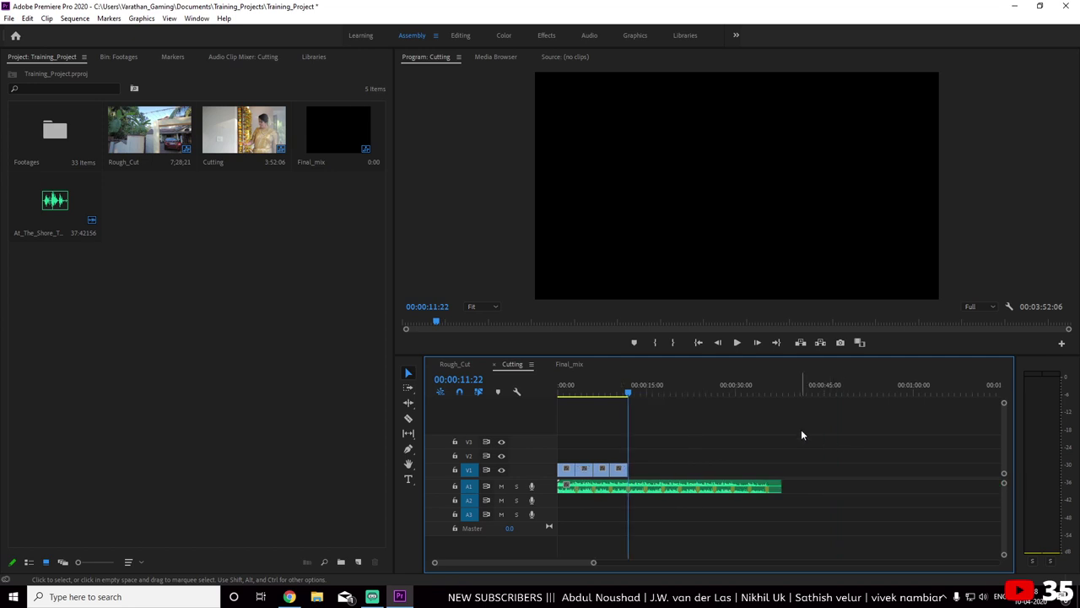
pyautogui.press('-')
pyautogui.press('-')
# Move the P1108275.MP4 bride close-up to butt against P1108270.MP4
pyautogui.click(882, 388)
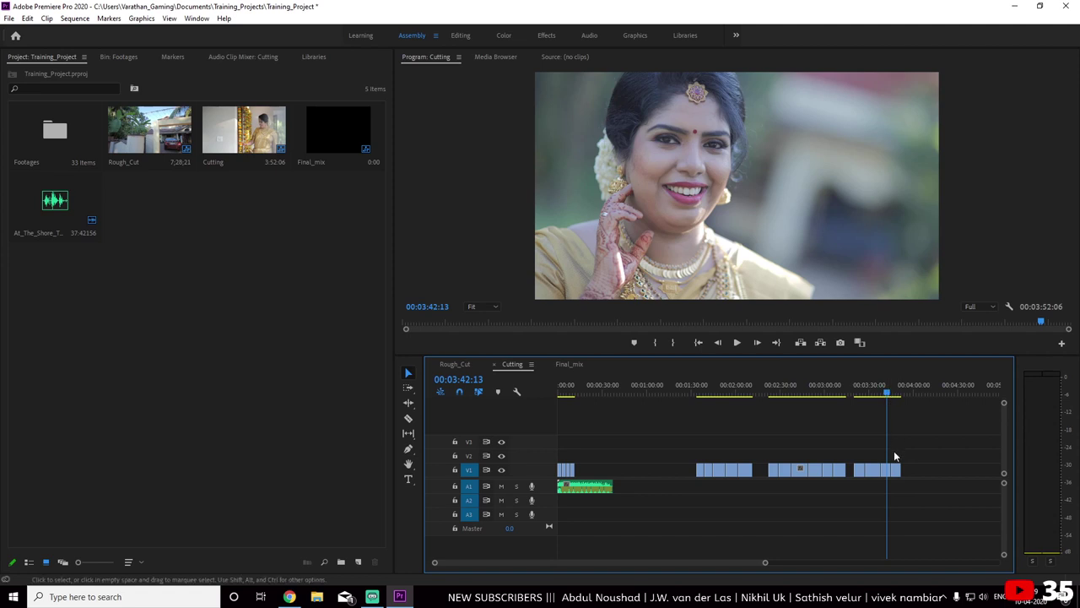
pyautogui.moveTo(889, 473); pyautogui.dragTo(582, 470)
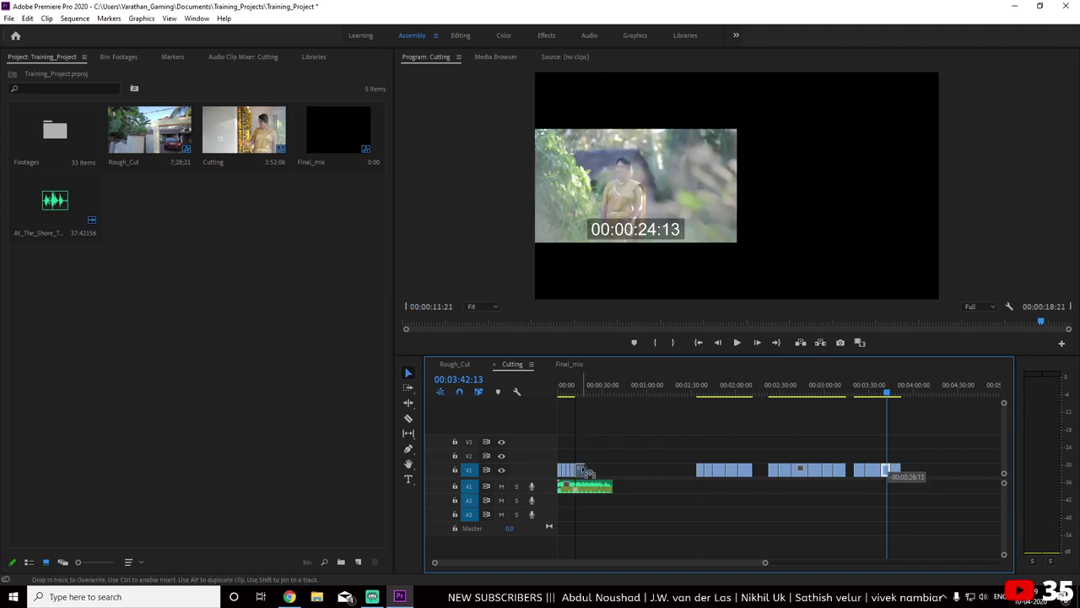
pyautogui.click(581, 395)
pyautogui.press('=')
pyautogui.press('=')
pyautogui.press('=')
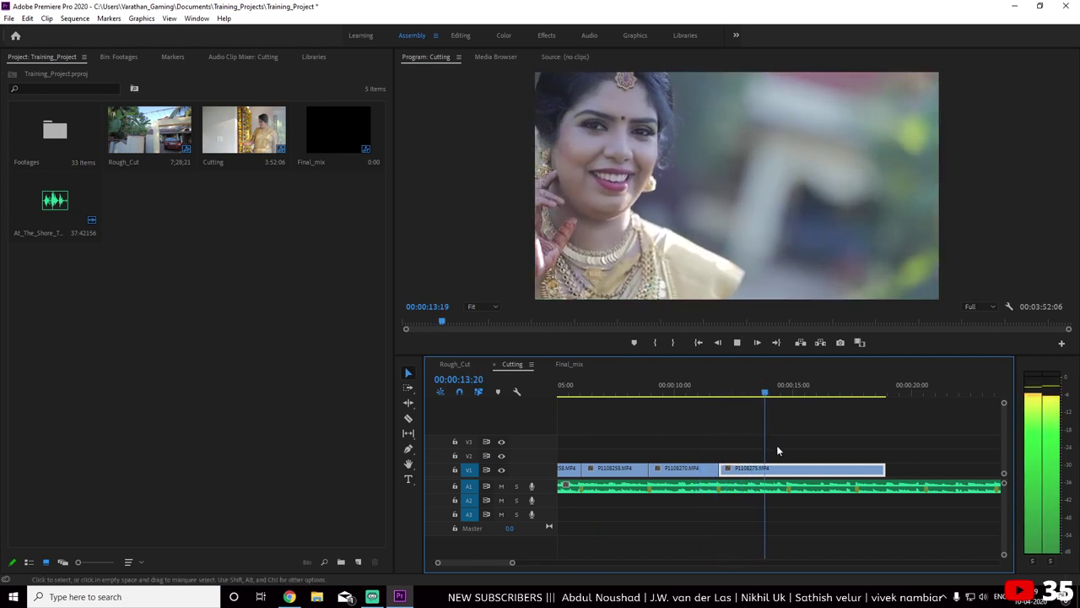
# Replay the join between the two clips from 00:00:12:19
pyautogui.click(735, 395)
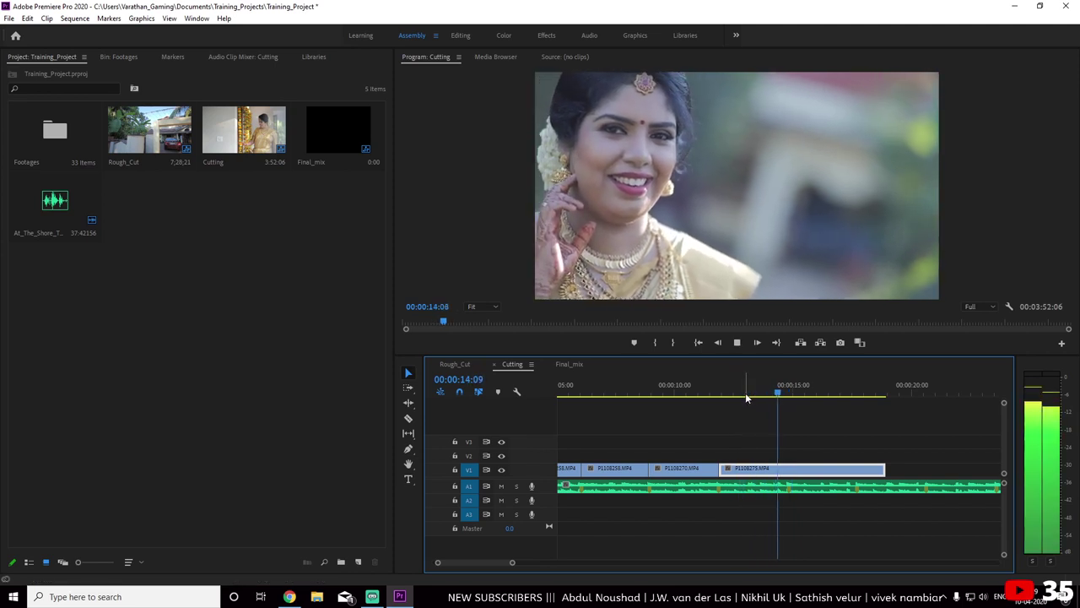
pyautogui.press('space')
pyautogui.click(742, 390)
pyautogui.press('=')
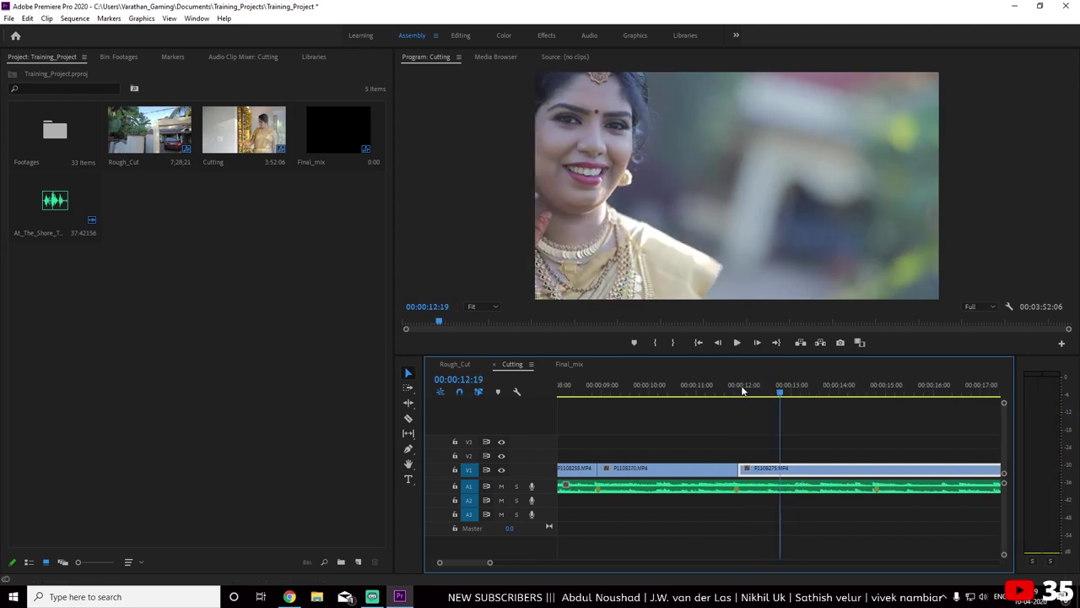
pyautogui.press('=')
pyautogui.press('space')
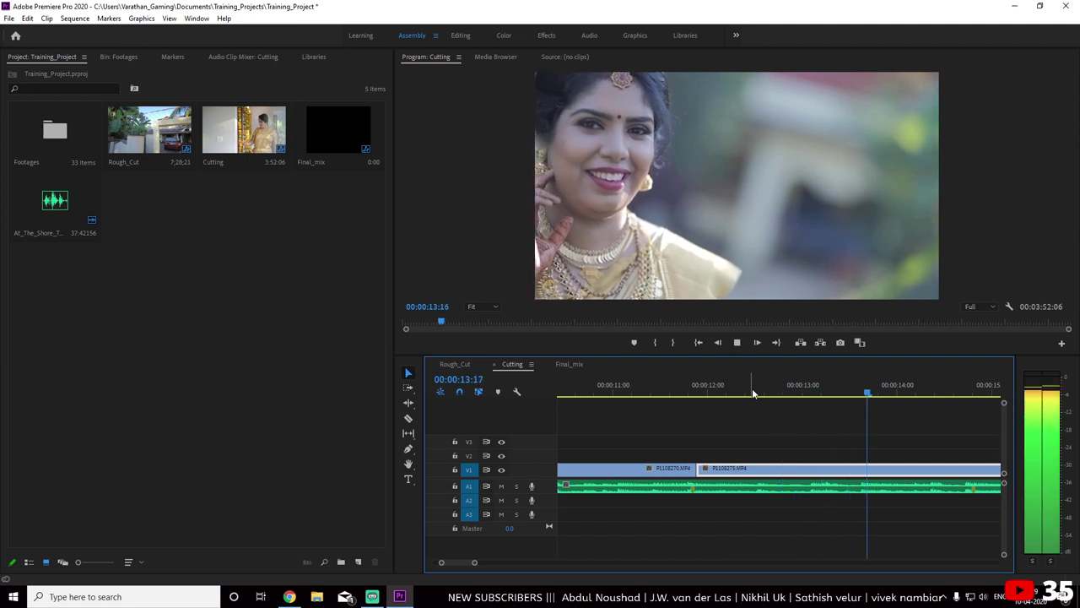
pyautogui.press('space')
# Scrub and play around 13–14 seconds to find a cut point near 00:00:14:02
pyautogui.moveTo(877, 390); pyautogui.dragTo(910, 389)
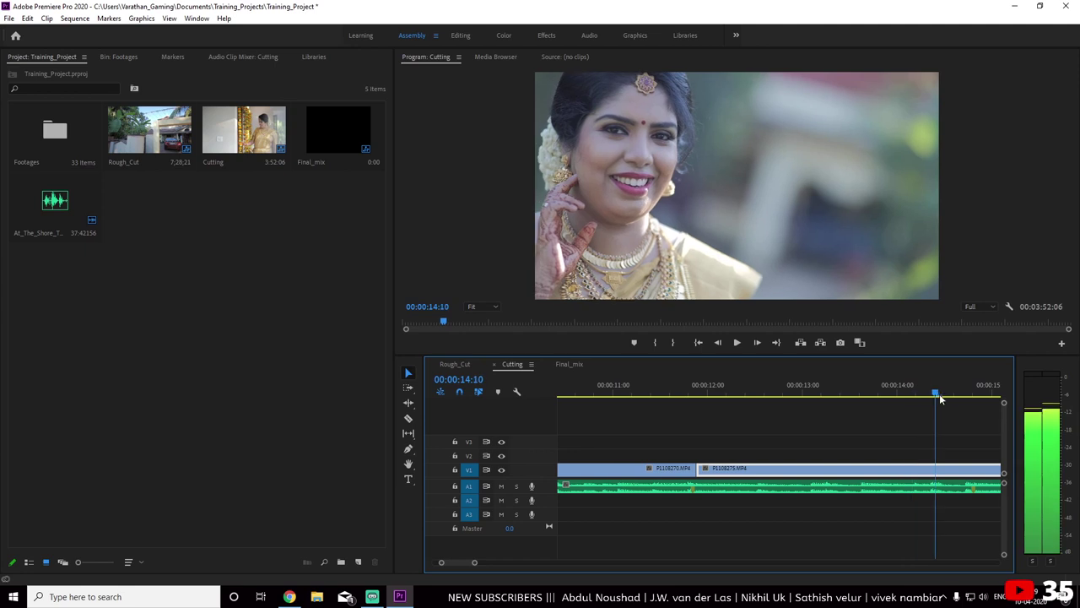
pyautogui.moveTo(909, 390); pyautogui.dragTo(900, 392)
pyautogui.press('space')
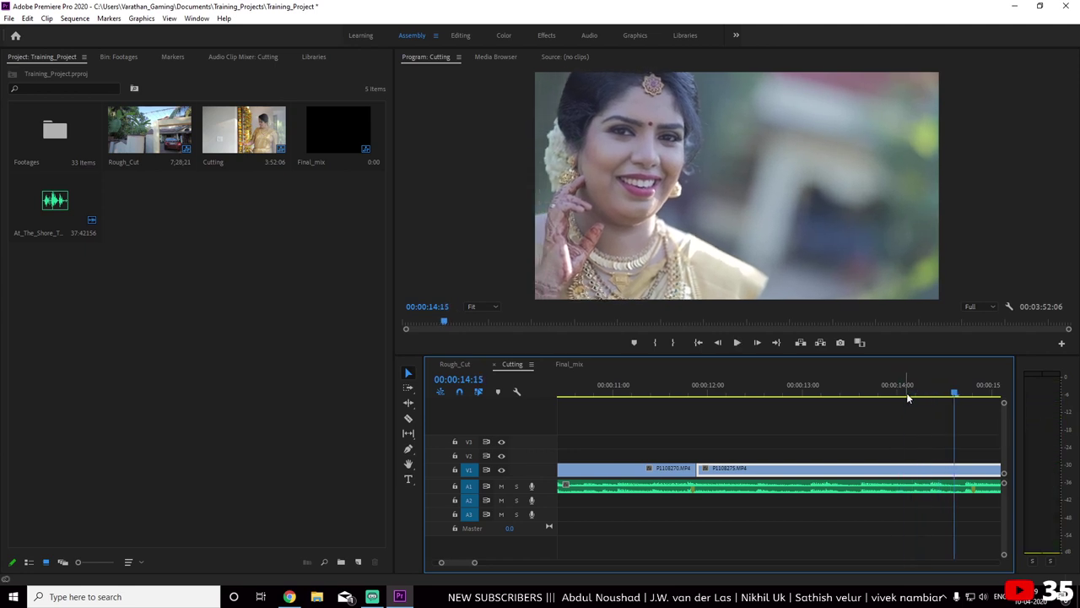
pyautogui.click(879, 392)
pyautogui.click(883, 392)
pyautogui.press('space')
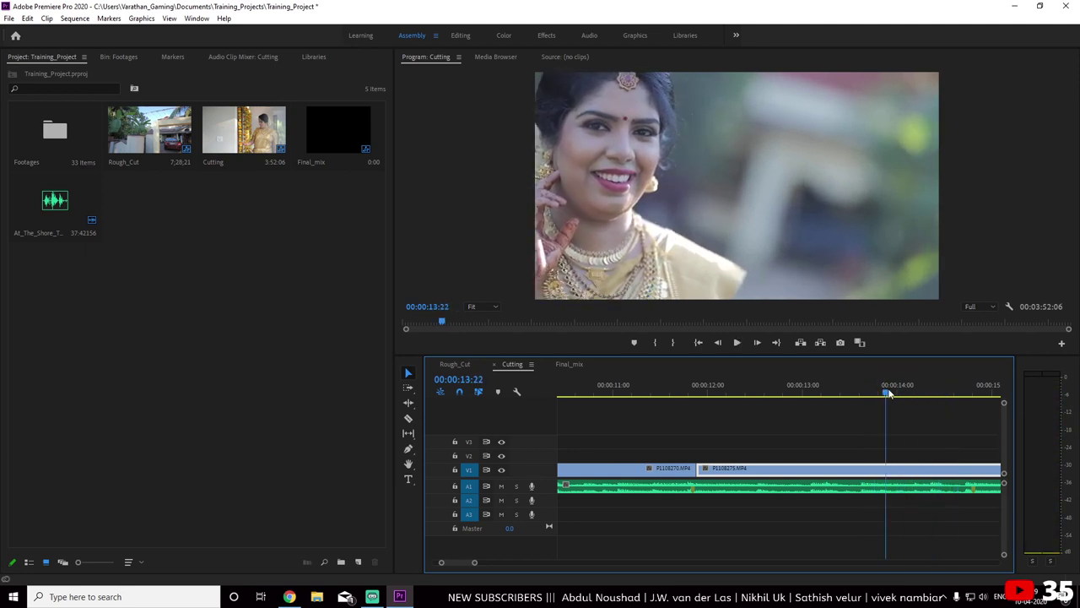
pyautogui.moveTo(898, 393)
pyautogui.mouseDown()
pyautogui.moveTo(902, 408)
pyautogui.moveTo(880, 406)
pyautogui.moveTo(924, 407)
pyautogui.moveTo(899, 408)
pyautogui.mouseUp()
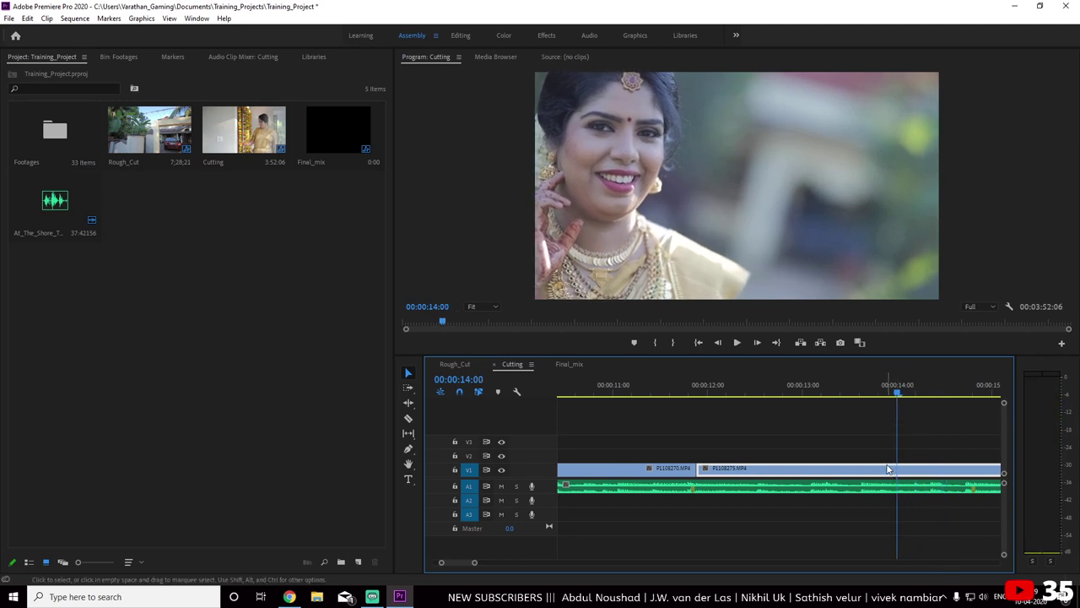
# Trim the start of P1108275.MP4 so it begins at 00:00:14:00
pyautogui.press('c')
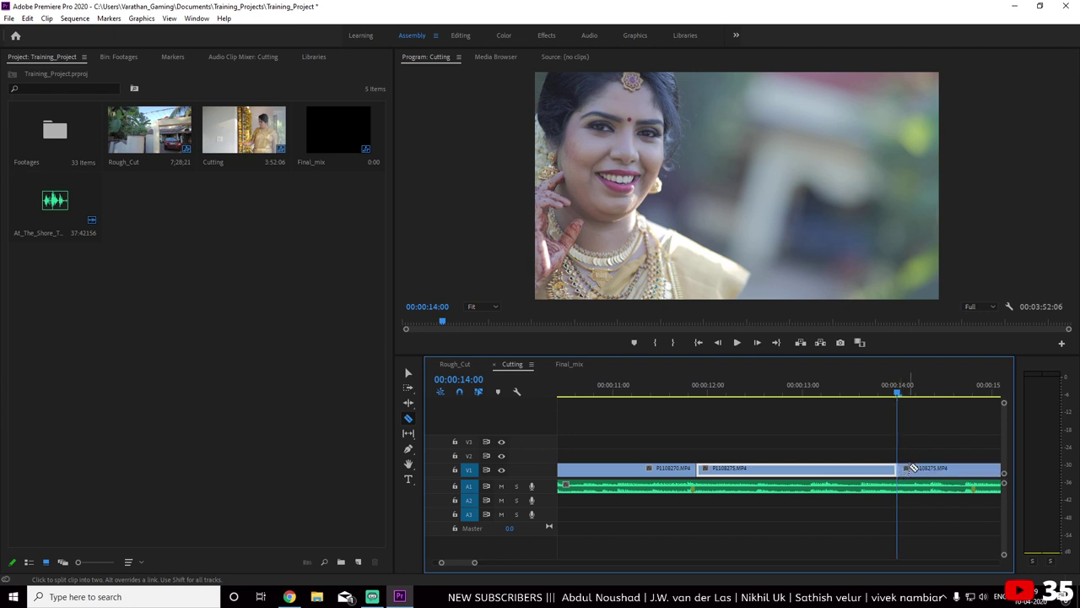
pyautogui.press('-')
pyautogui.press('-')
pyautogui.press('-')
pyautogui.click(409, 374)
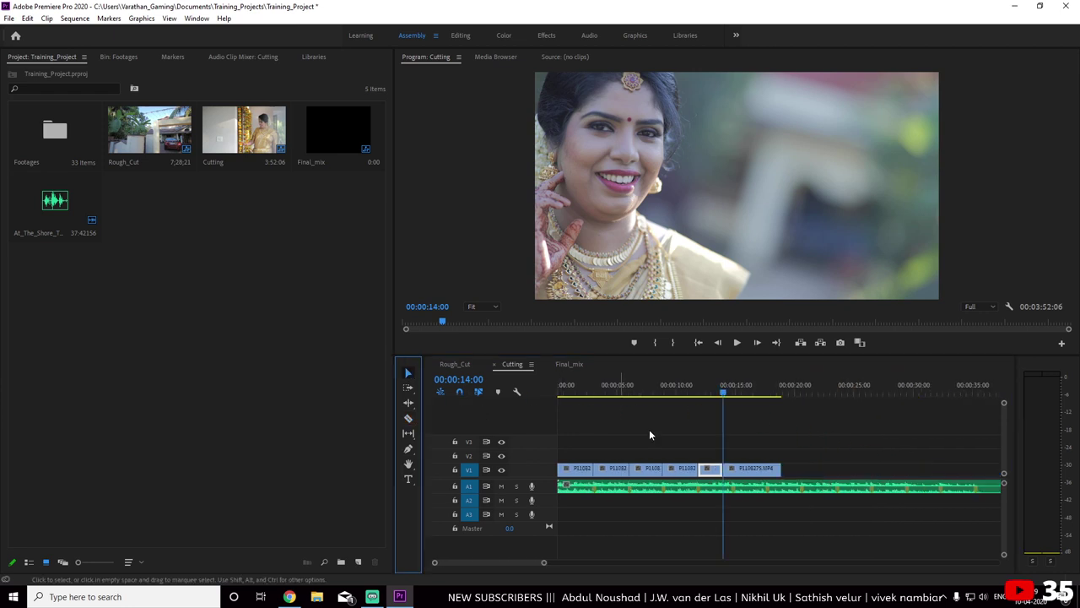
pyautogui.moveTo(729, 467); pyautogui.dragTo(732, 471)
pyautogui.press('=')
pyautogui.press('=')
pyautogui.press('=')
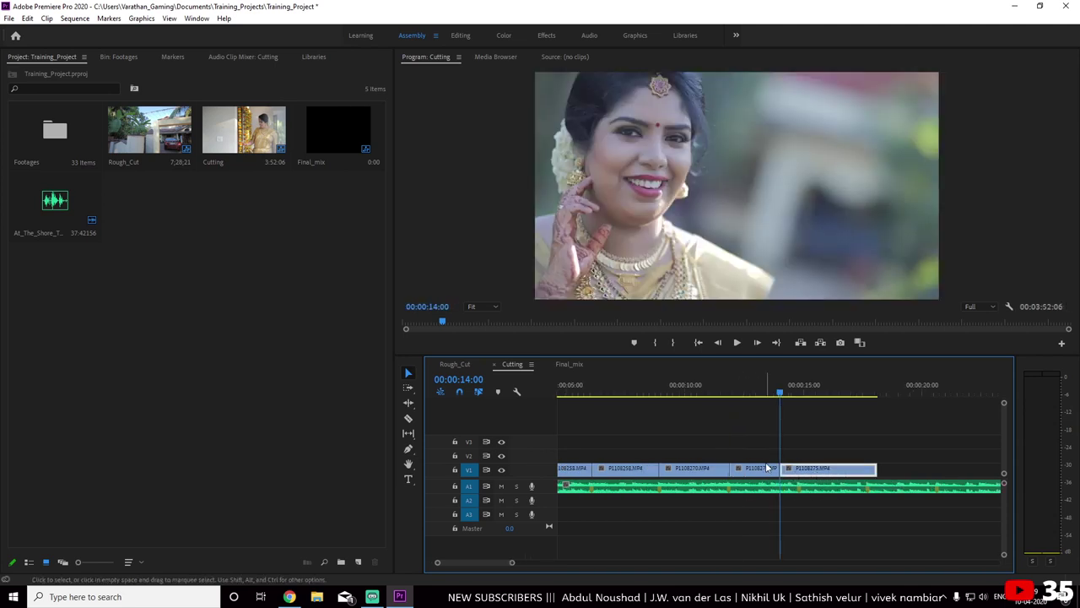
pyautogui.press('=')
pyautogui.press('=')
# Split P1108275.MP4 at 00:00:14:05 and trim the start of the right-hand piece
pyautogui.moveTo(780, 387); pyautogui.dragTo(800, 399)
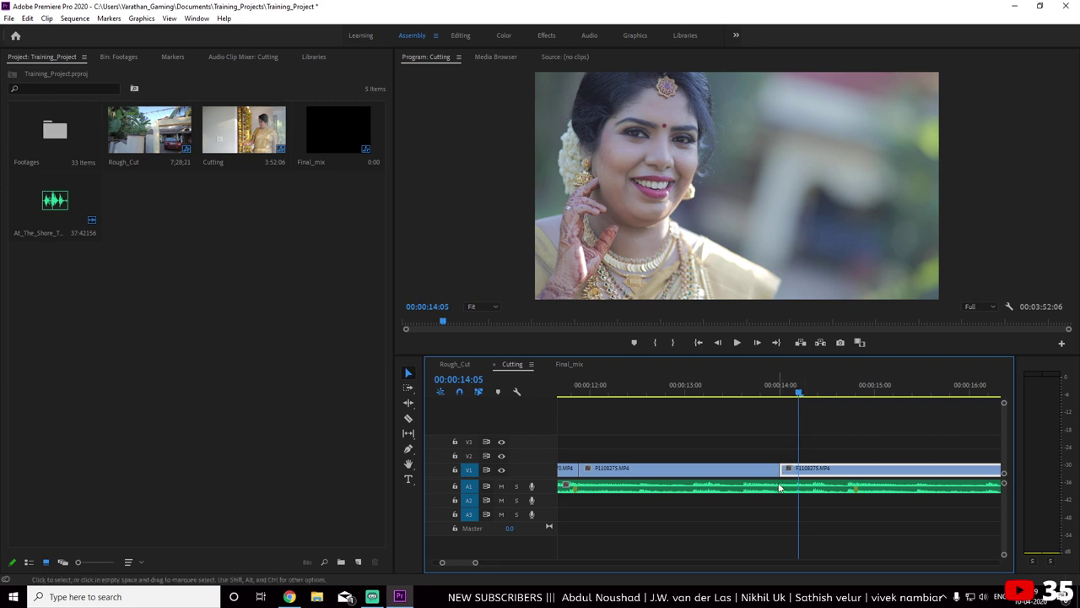
pyautogui.press('c')
pyautogui.click(804, 472)
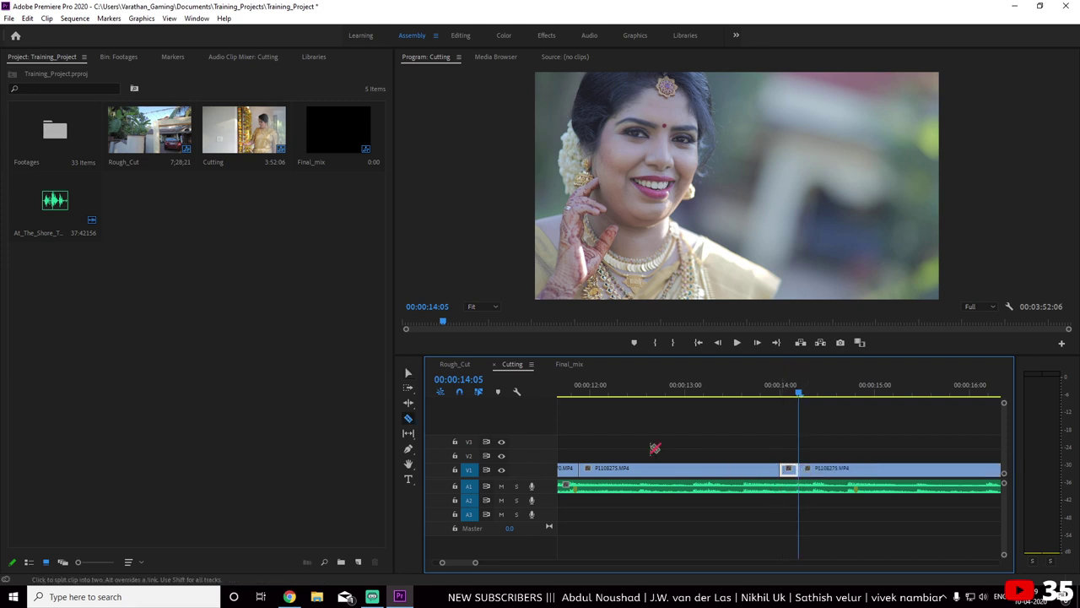
pyautogui.click(408, 372)
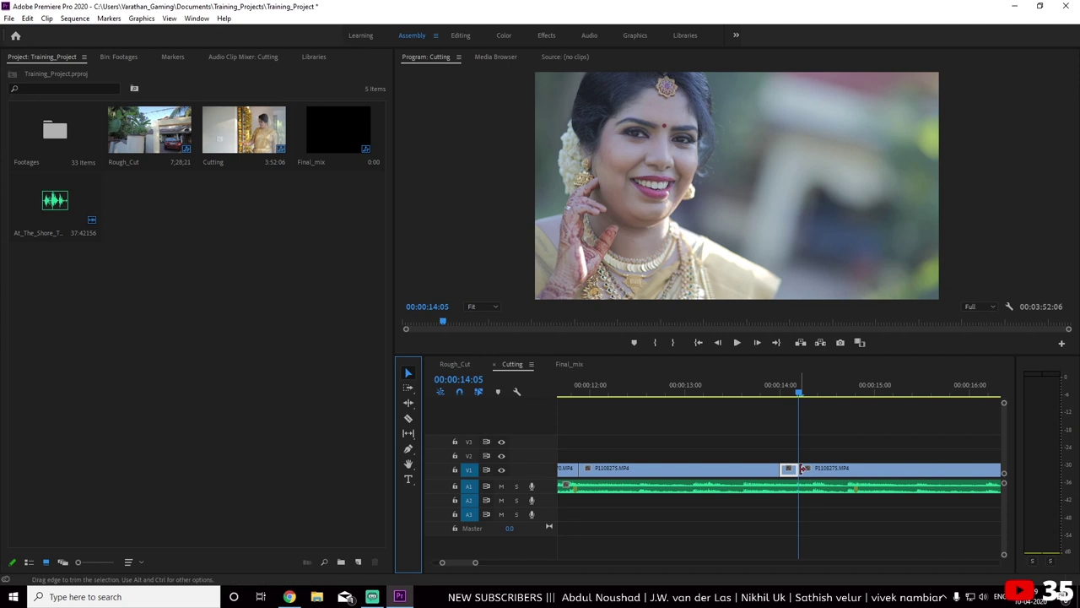
pyautogui.moveTo(802, 468)
pyautogui.mouseDown()
pyautogui.moveTo(871, 469)
pyautogui.moveTo(815, 477)
pyautogui.mouseUp()
pyautogui.press('-')
pyautogui.press('-')
pyautogui.press('=')
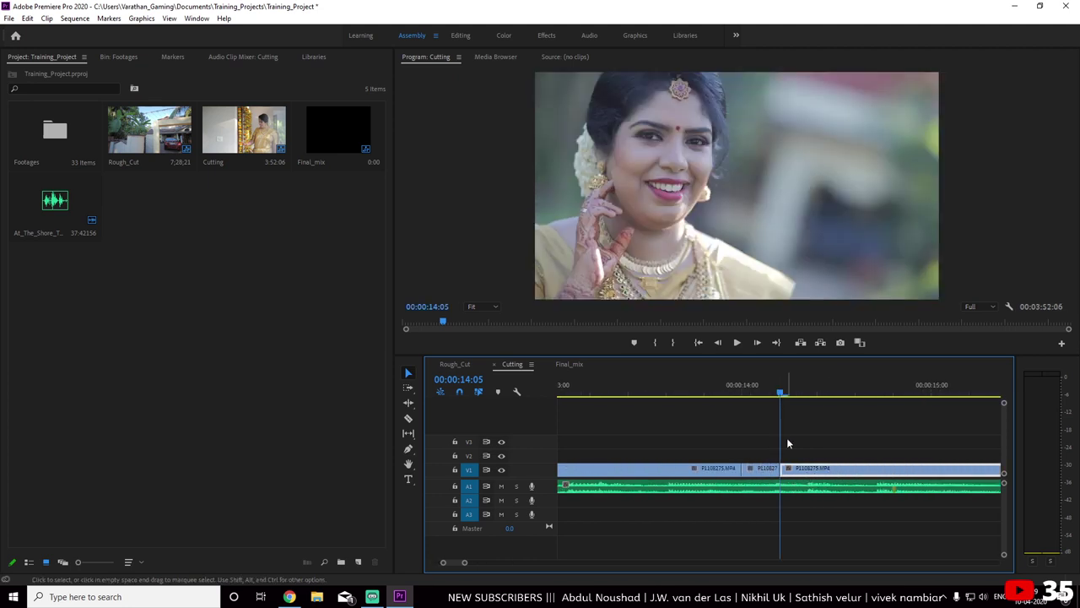
pyautogui.press('=')
pyautogui.press('=')
pyautogui.press('-')
# Review from about 13:05 and split the clip again at 00:00:14:20
pyautogui.click(734, 390)
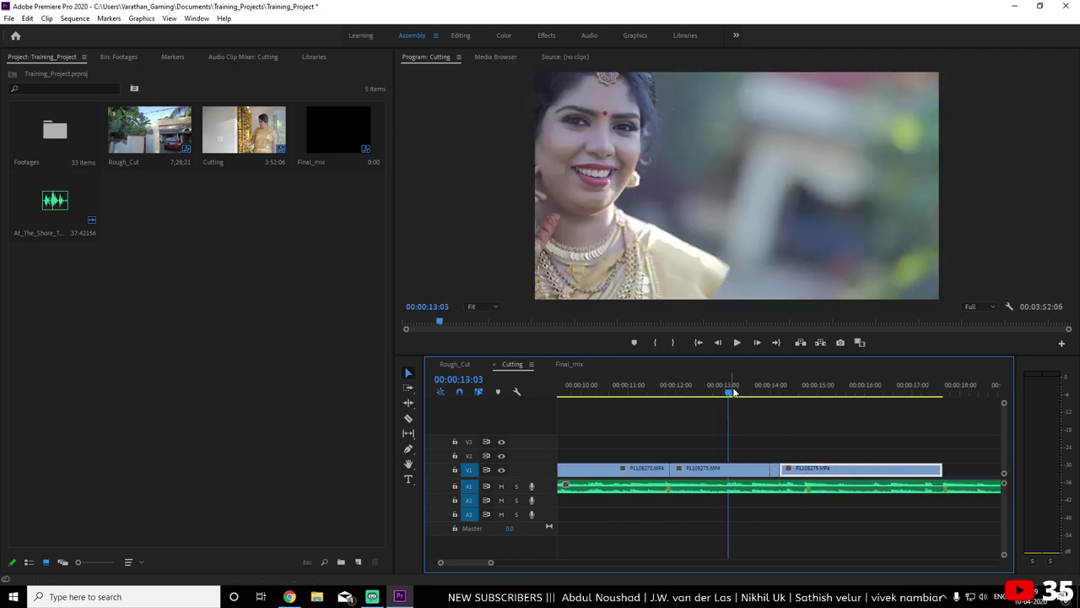
pyautogui.press('space')
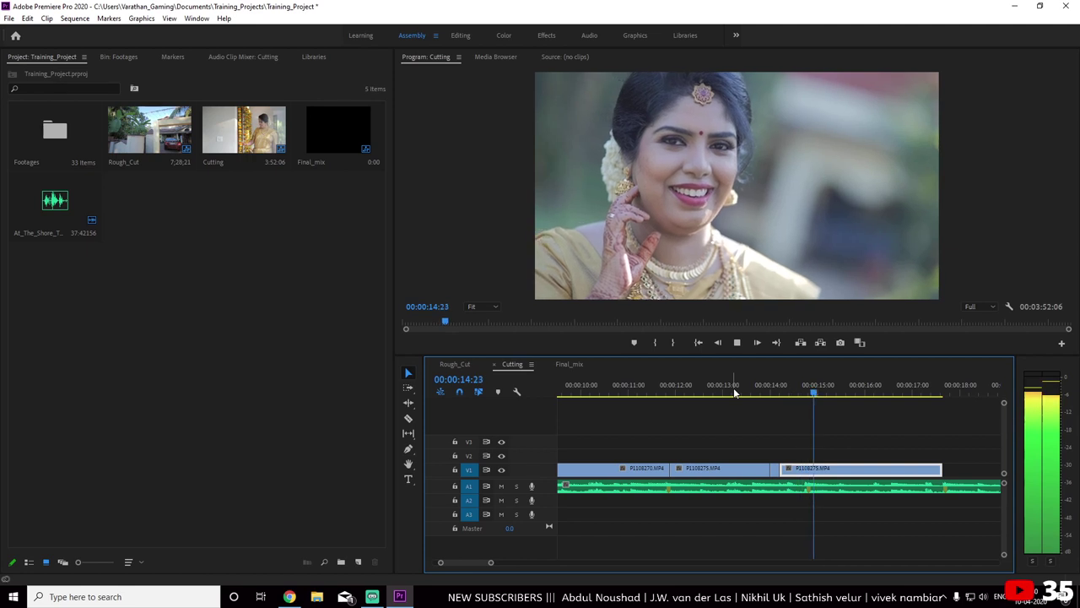
pyautogui.click(811, 389)
pyautogui.press('Left')
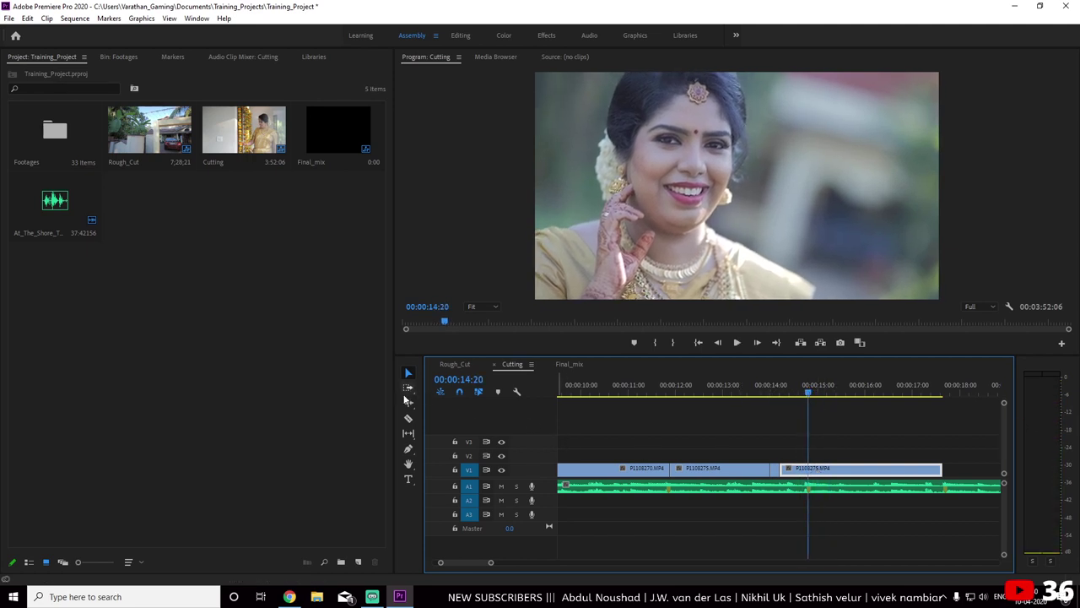
pyautogui.click(409, 420)
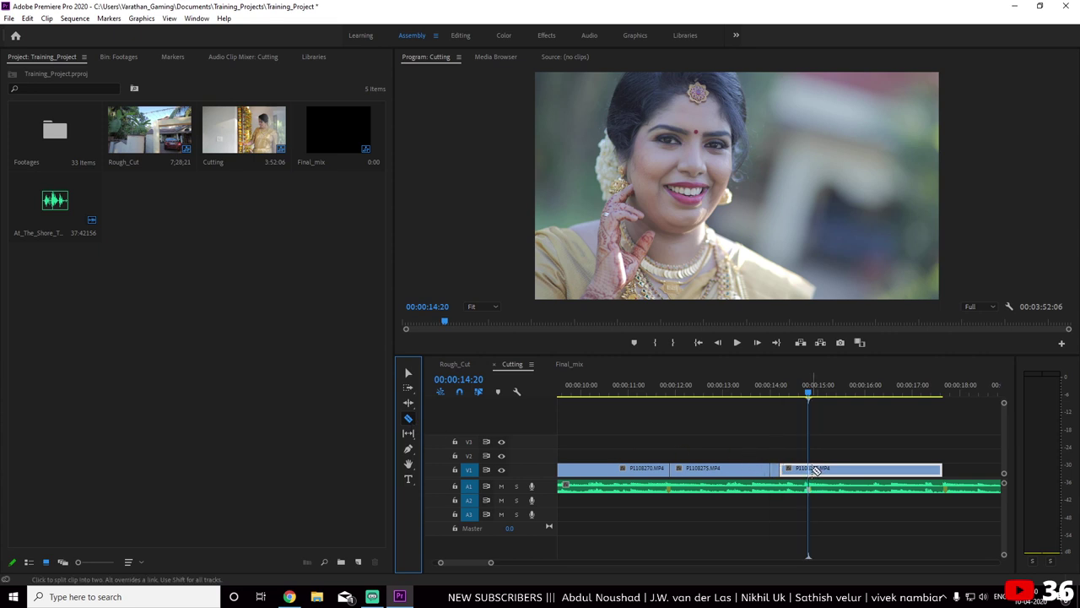
pyautogui.click(815, 470)
pyautogui.click(409, 372)
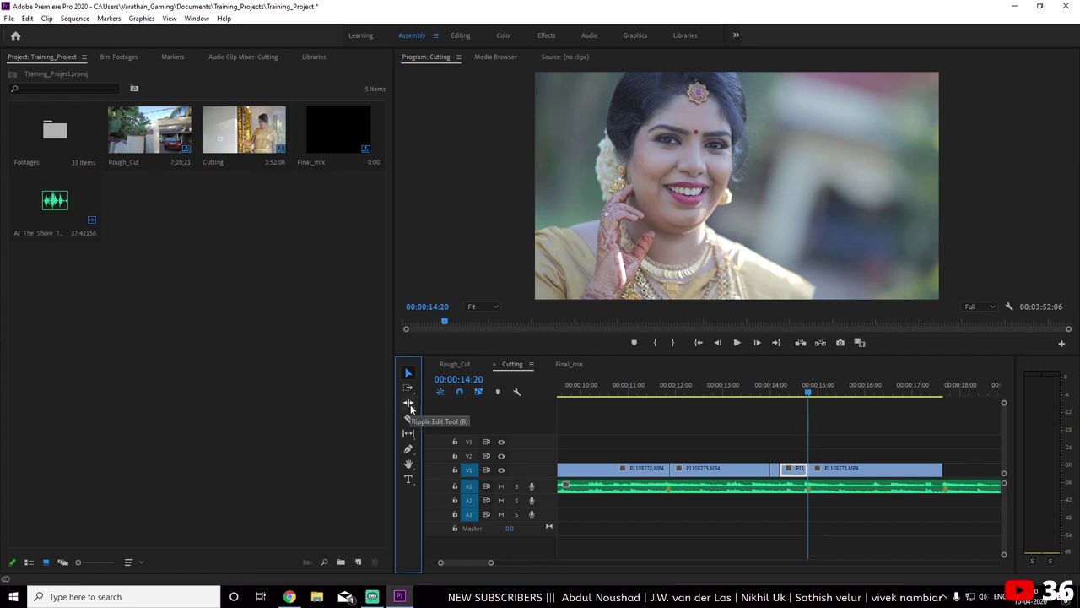
# Replay from 00:00:13:19 and settle the playhead on 00:00:15:11
pyautogui.click(808, 409)
pyautogui.press('space')
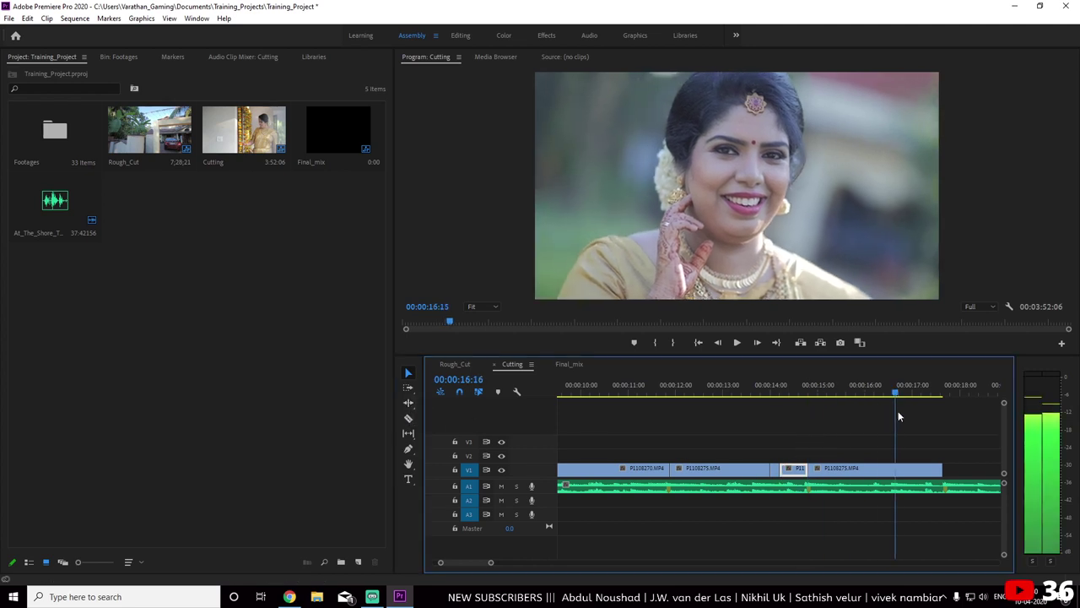
pyautogui.moveTo(856, 420); pyautogui.dragTo(759, 434)
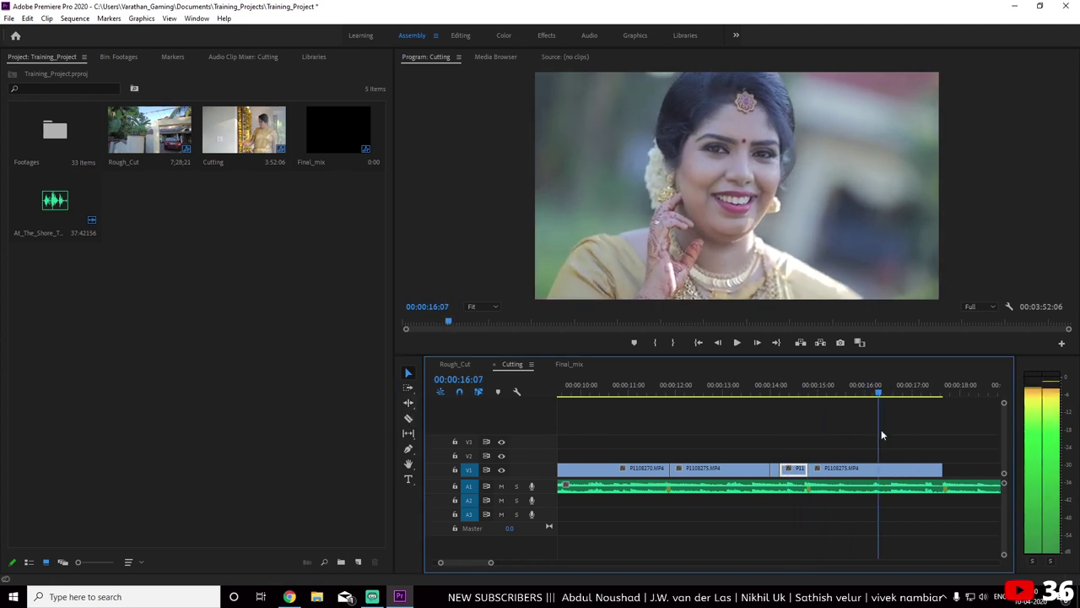
pyautogui.press('space')
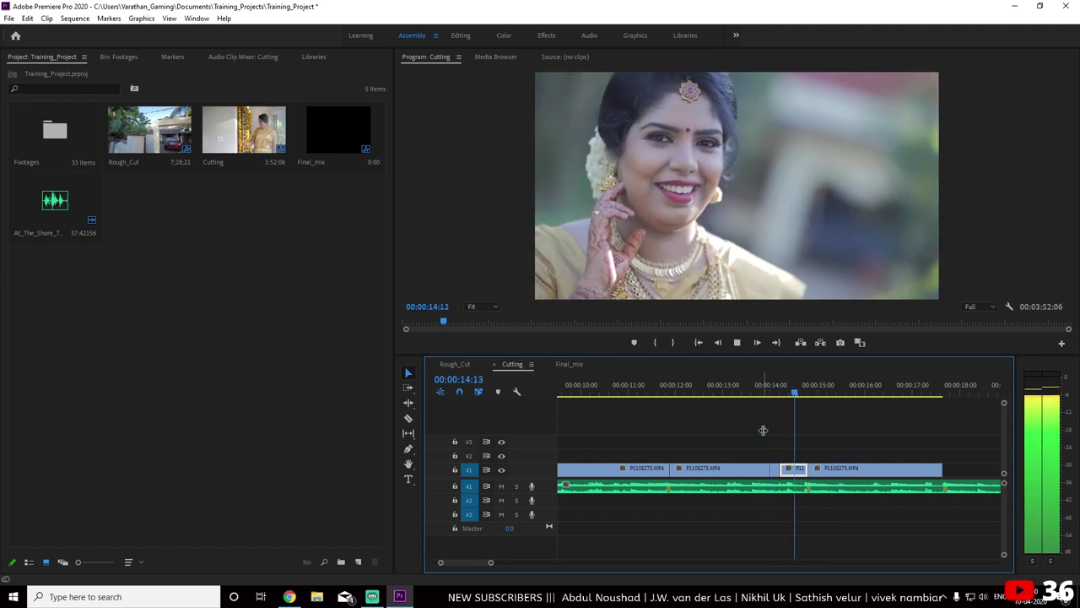
pyautogui.press('space')
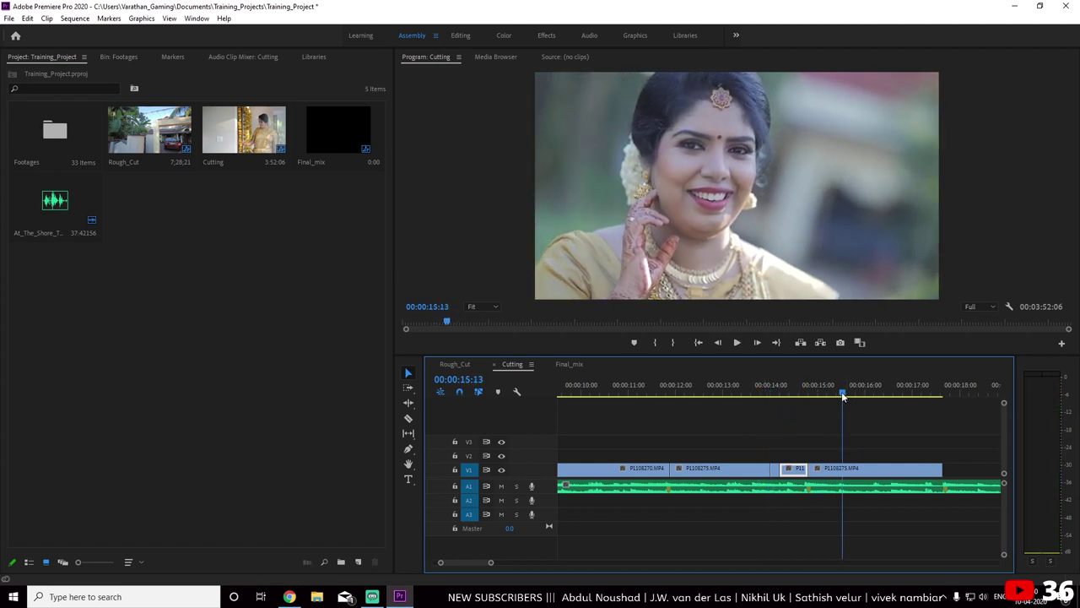
pyautogui.moveTo(841, 392); pyautogui.dragTo(838, 394)
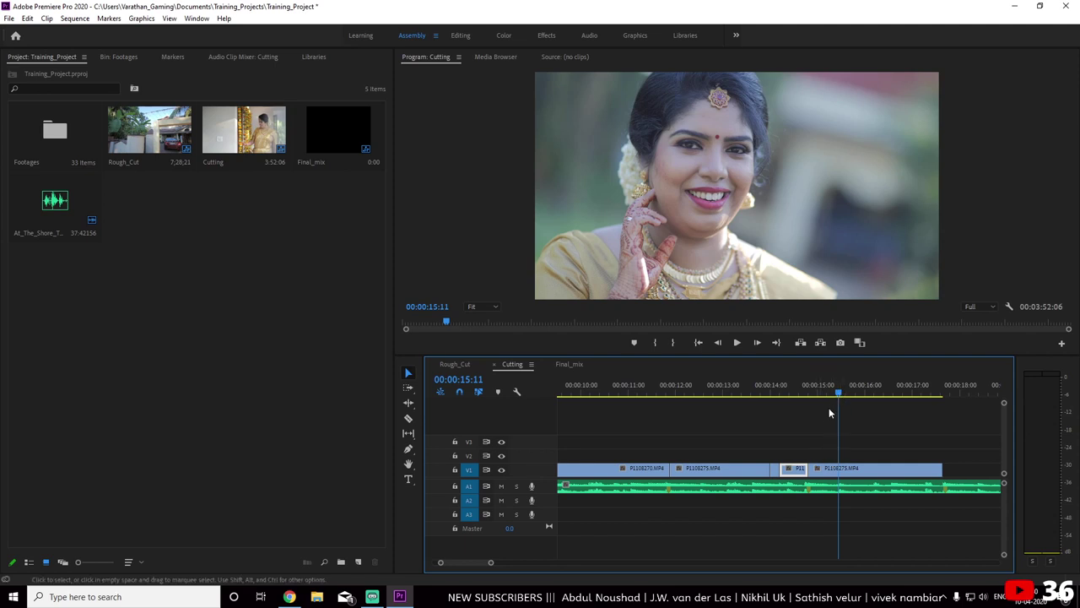
# Razor the V1 clip at the playhead, delete the cut-off piece, and close the gap
pyautogui.click(410, 419)
pyautogui.press('=')
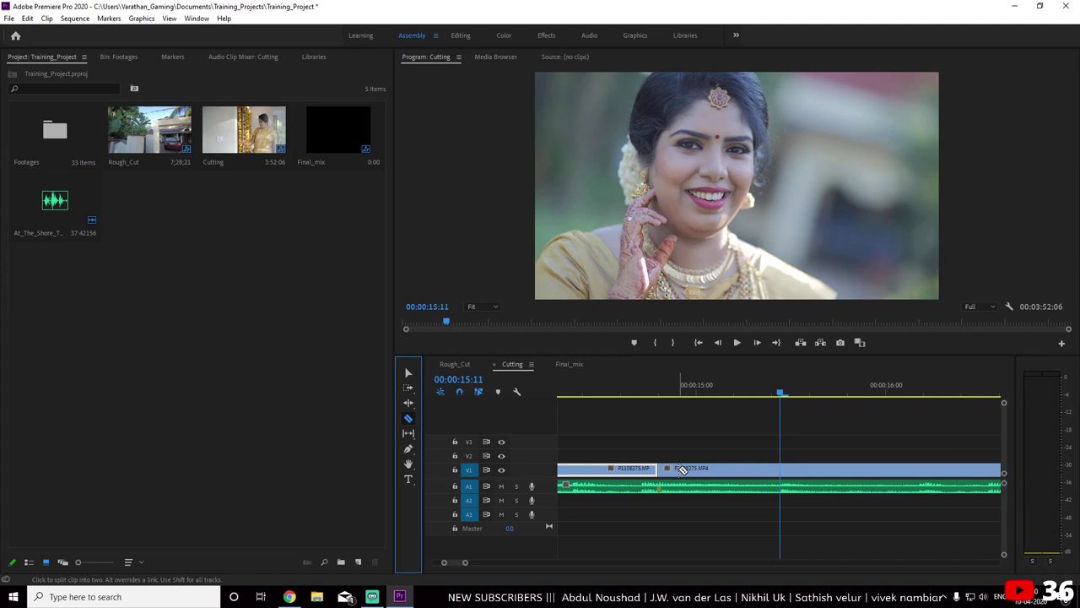
pyautogui.click(674, 470)
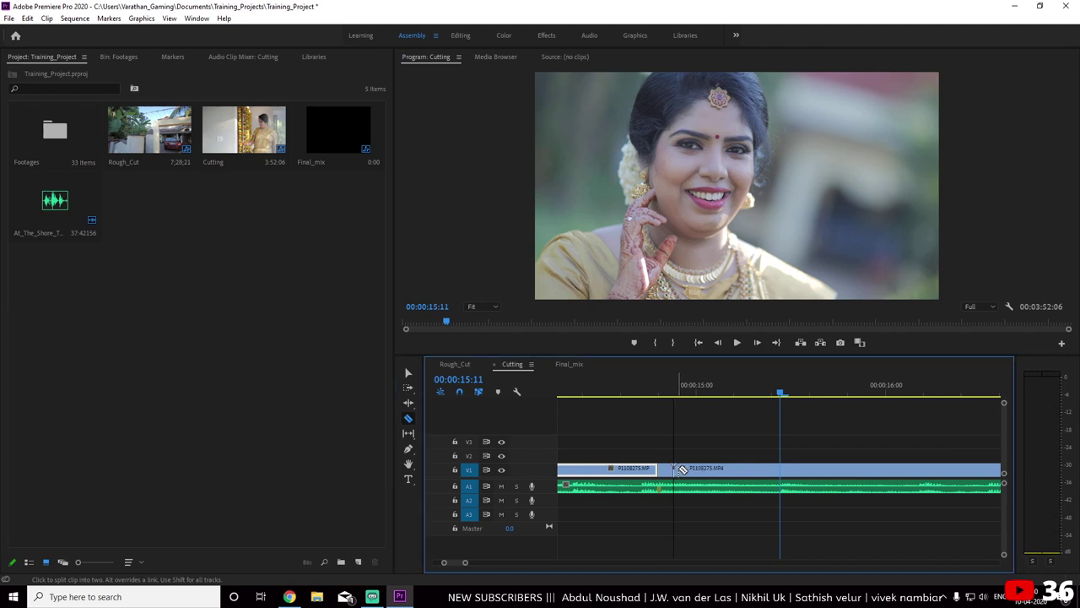
pyautogui.click(409, 373)
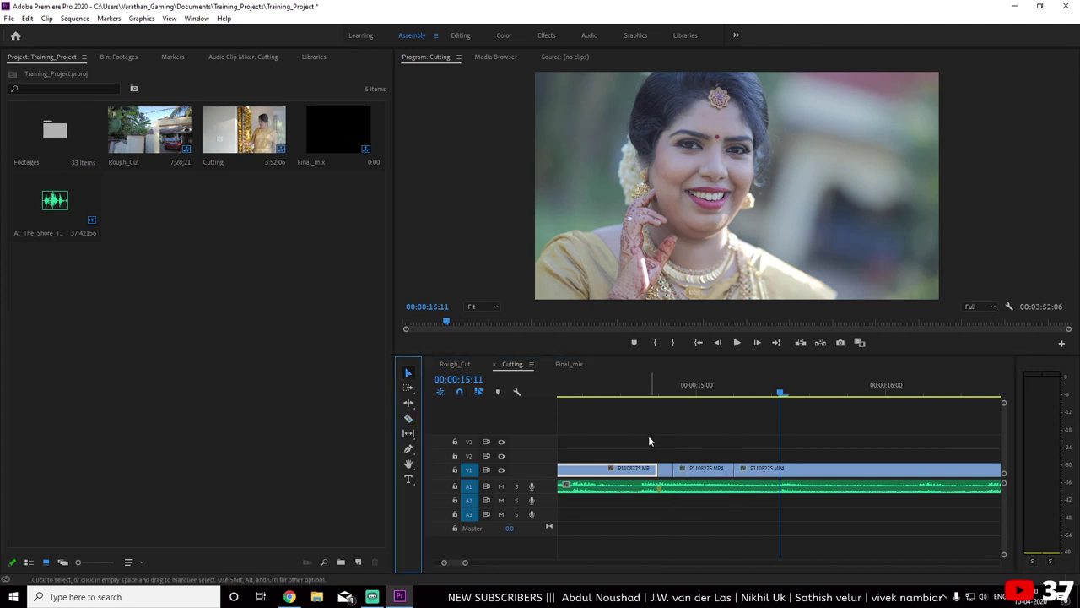
pyautogui.click(675, 469)
pyautogui.press('Delete')
pyautogui.moveTo(755, 479); pyautogui.dragTo(681, 475)
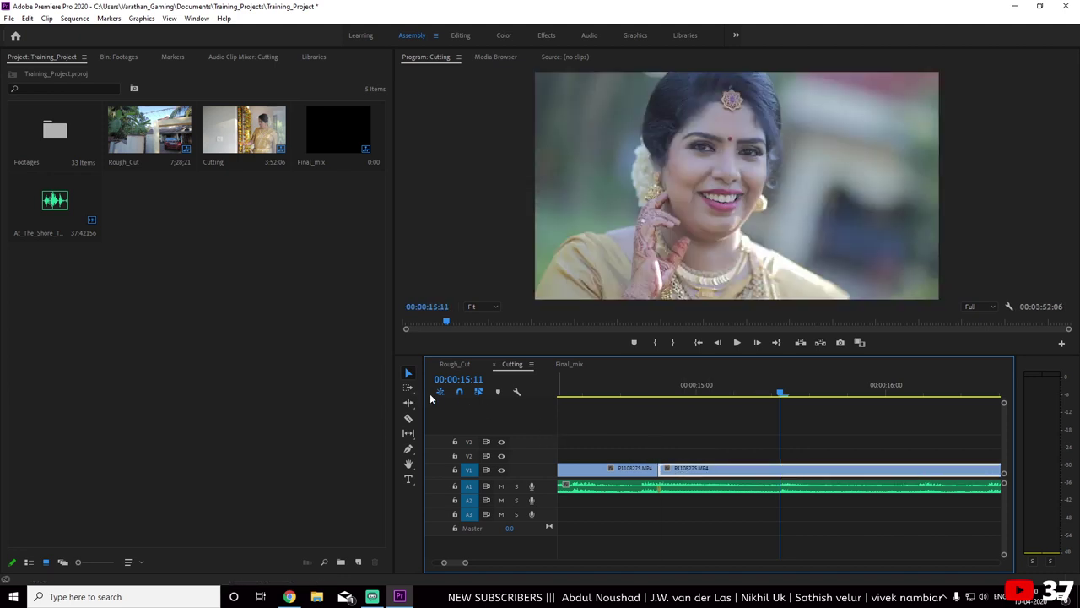
# Make further razor cuts to chop the V1 clip into short pieces
pyautogui.click(408, 418)
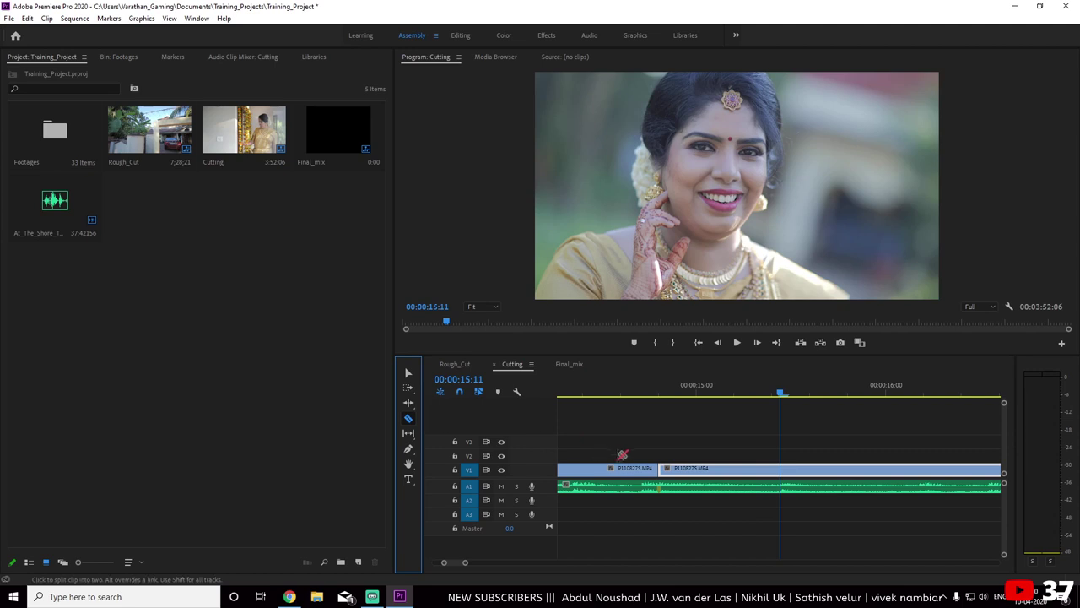
pyautogui.click(675, 469)
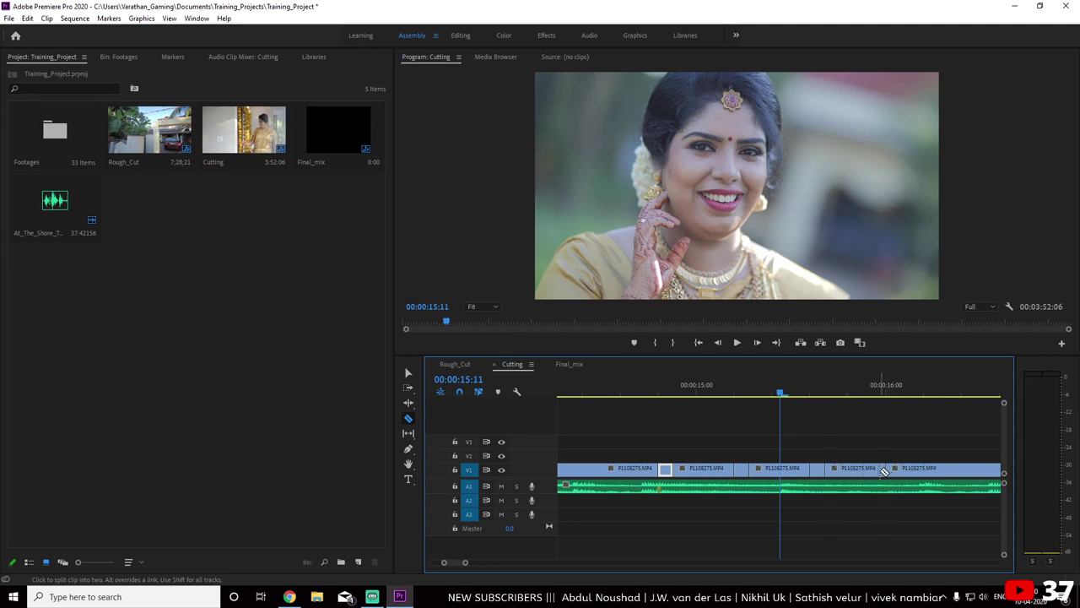
pyautogui.press('-')
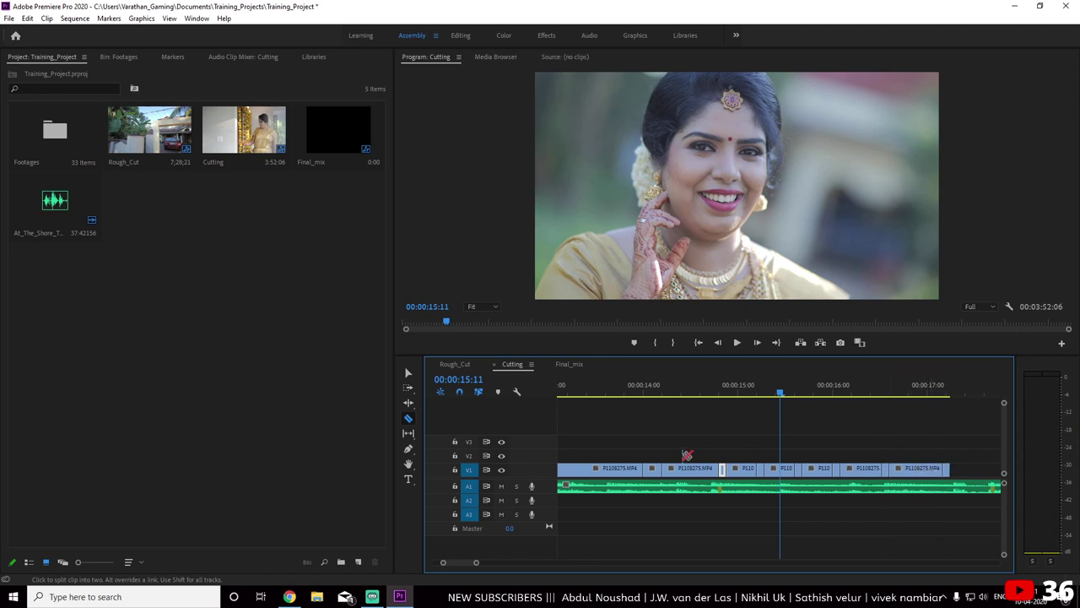
pyautogui.click(409, 376)
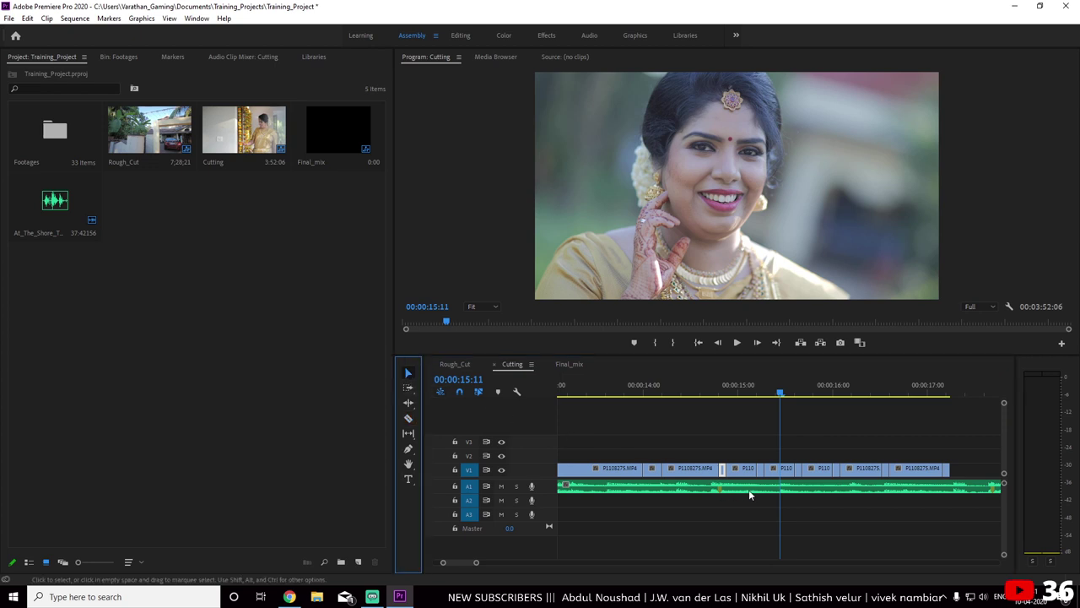
# Delete two unwanted pieces and butt the short fragments together, extending the last to the playhead
pyautogui.click(739, 471)
pyautogui.press('Delete')
pyautogui.click(815, 469)
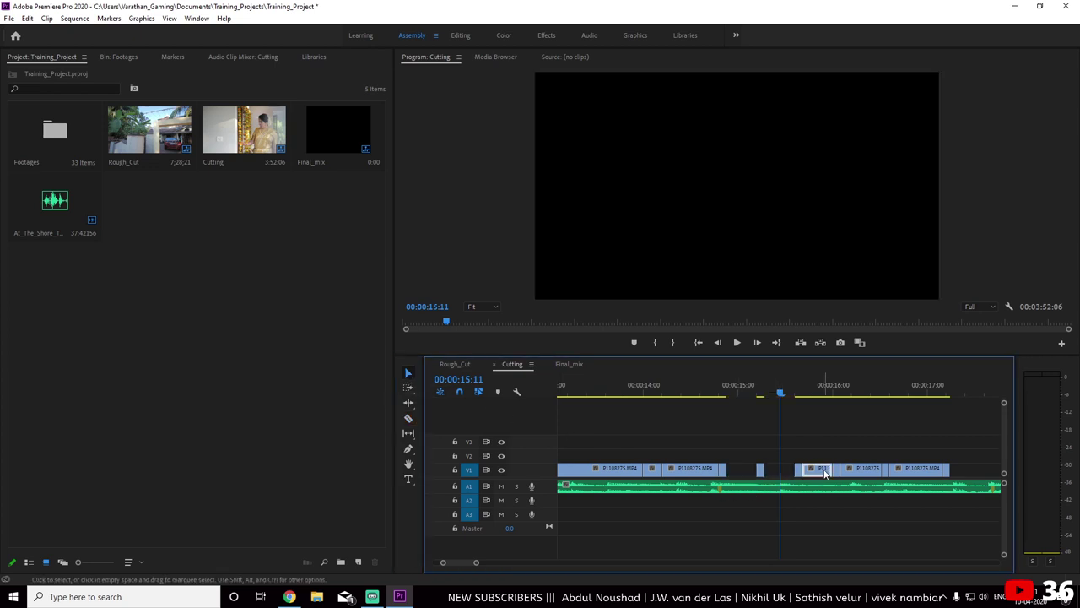
pyautogui.press('Delete')
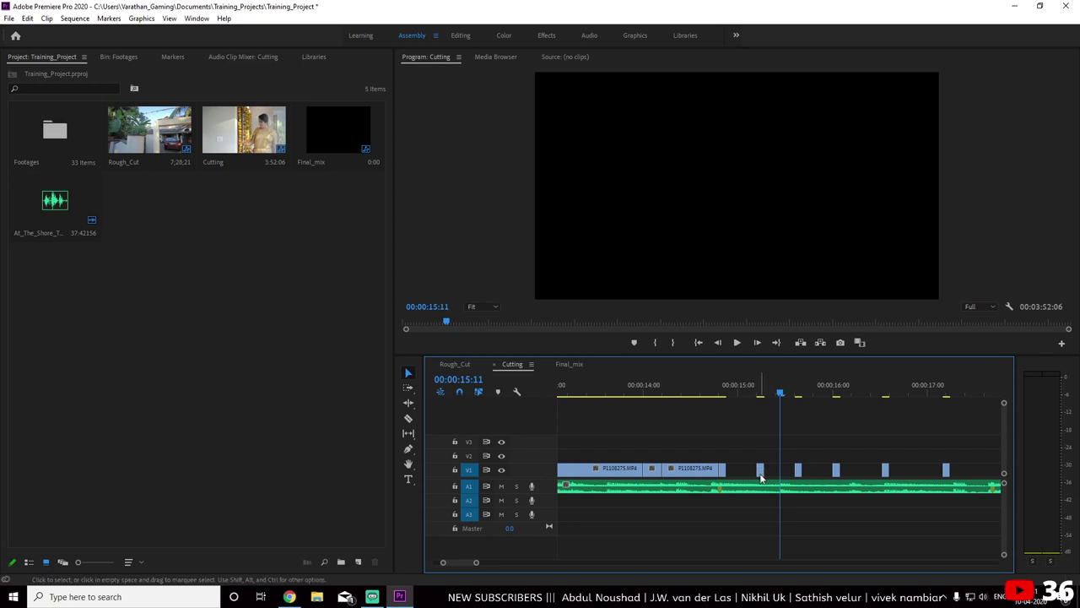
pyautogui.moveTo(760, 477); pyautogui.dragTo(740, 478)
pyautogui.moveTo(836, 471); pyautogui.dragTo(755, 473)
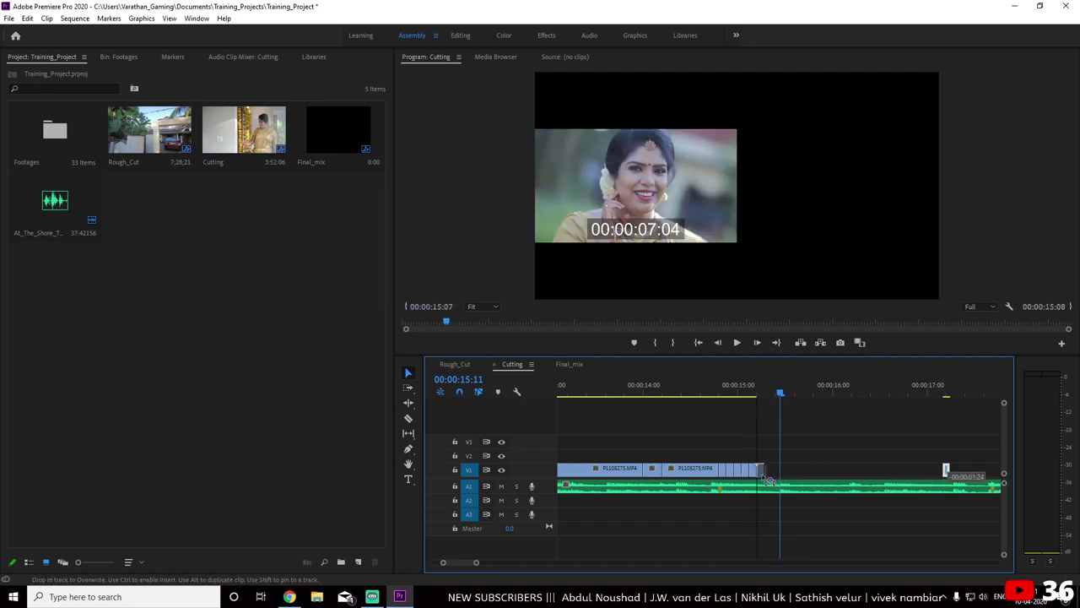
pyautogui.moveTo(834, 473); pyautogui.dragTo(763, 473)
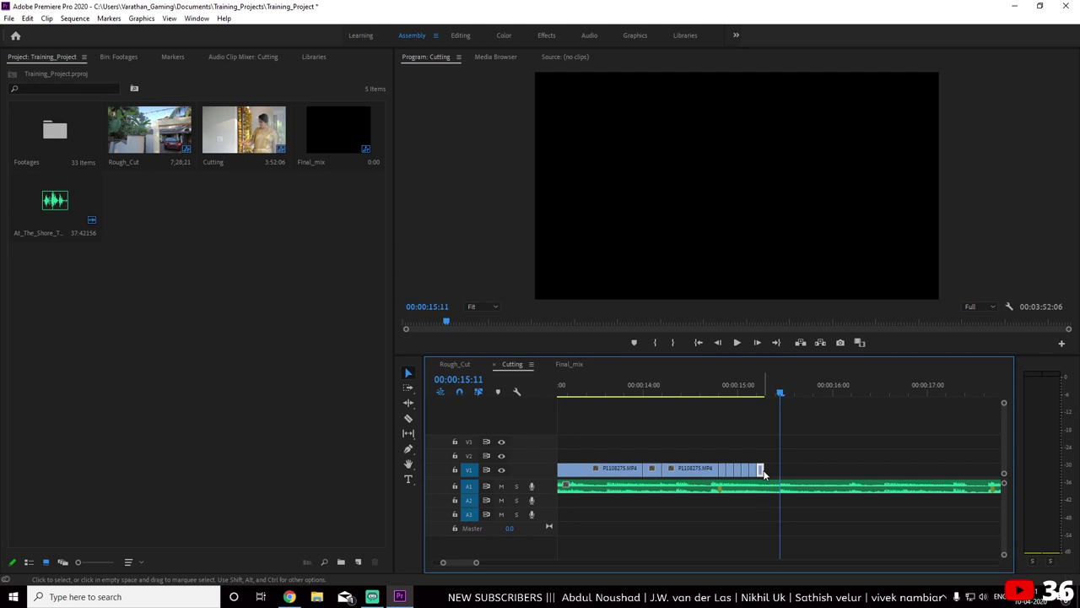
pyautogui.moveTo(760, 470); pyautogui.dragTo(778, 470)
# Replay the stutter edit from around 14 seconds several times, then zoom out
pyautogui.click(634, 388)
pyautogui.press('space')
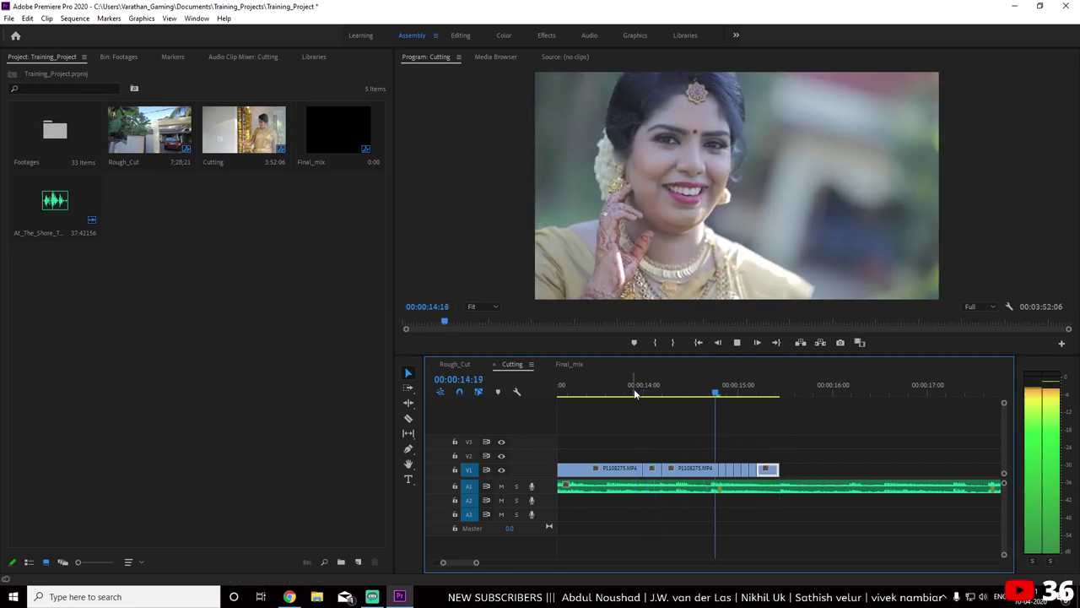
pyautogui.click(688, 393)
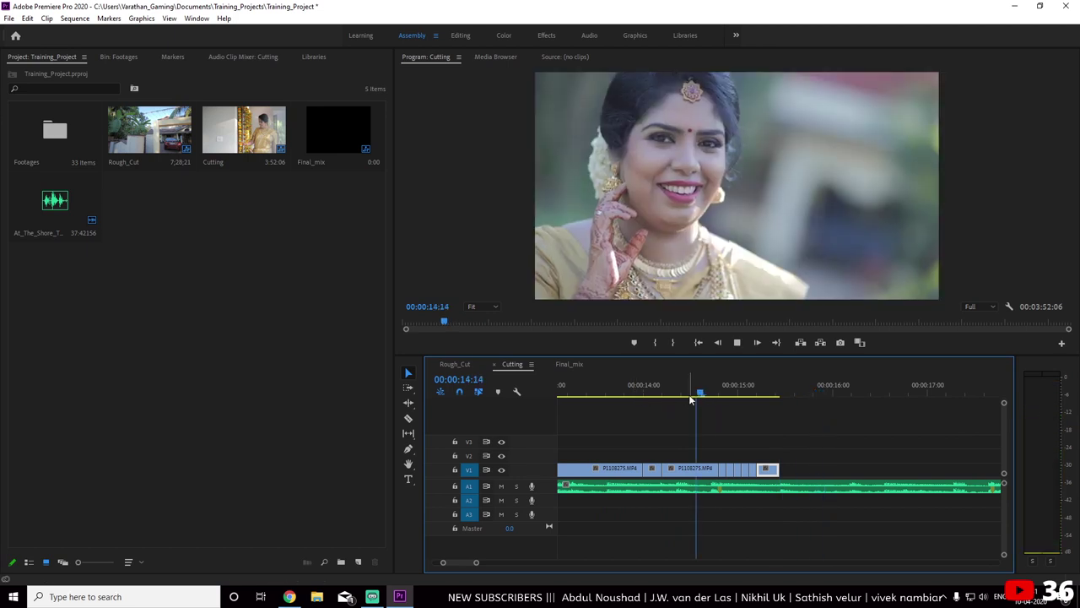
pyautogui.click(697, 392)
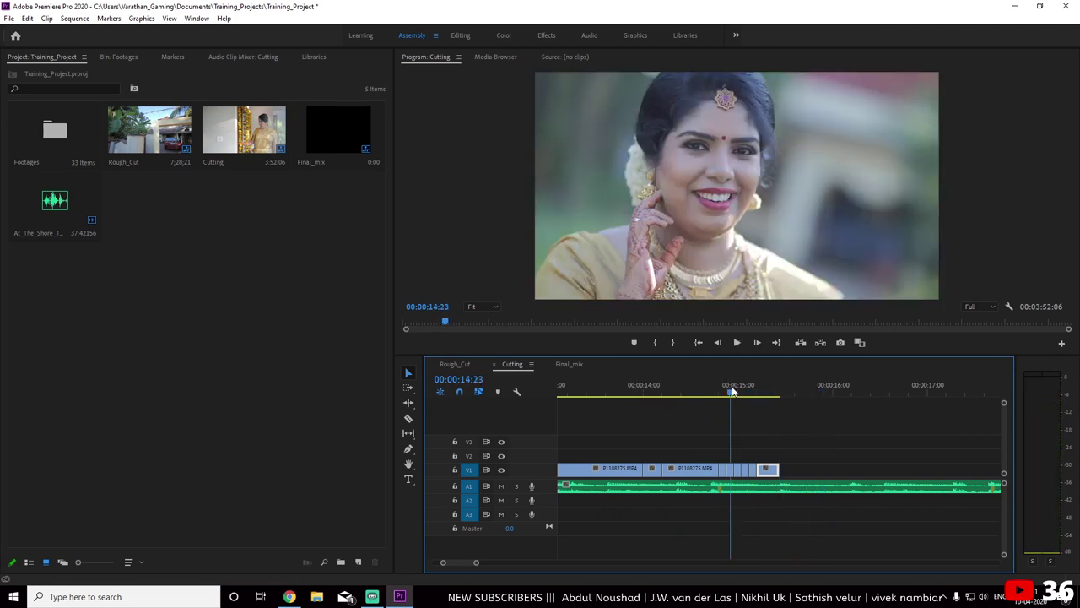
pyautogui.click(741, 390)
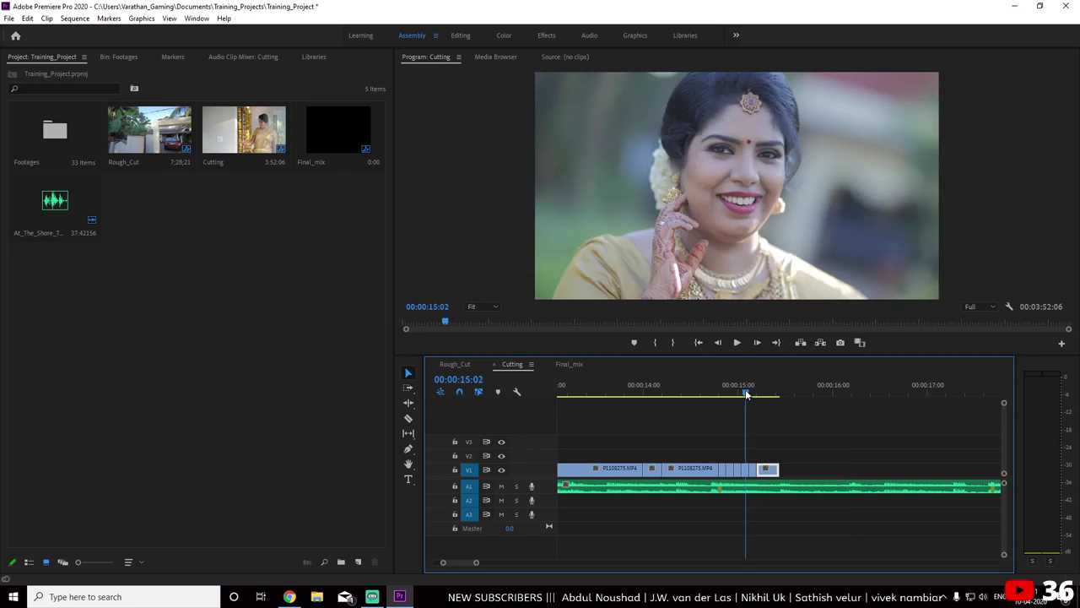
pyautogui.click(703, 391)
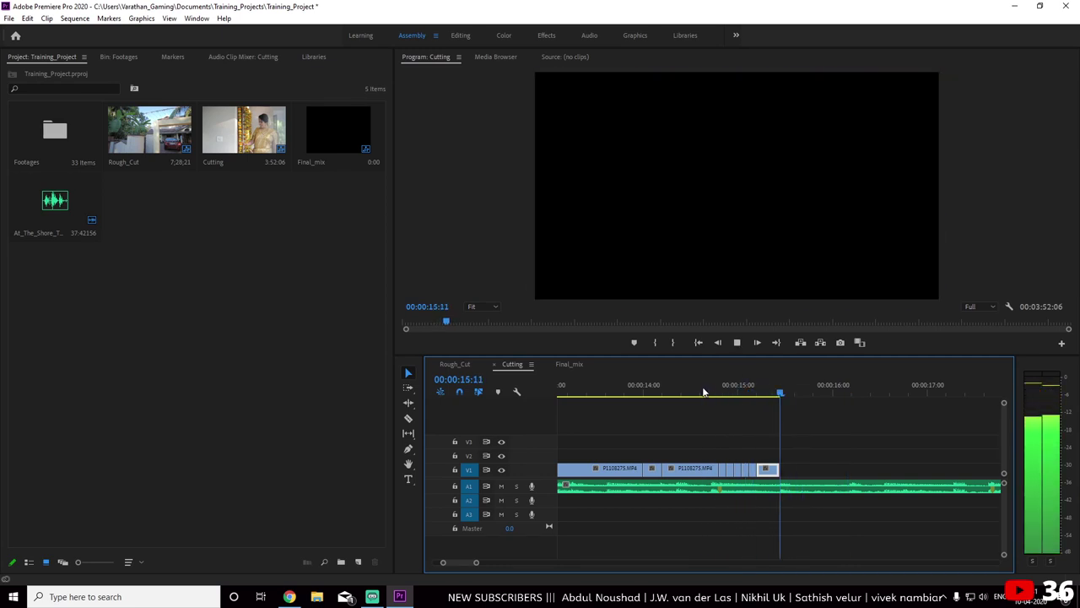
pyautogui.press('space')
pyautogui.press('-')
pyautogui.press('-')
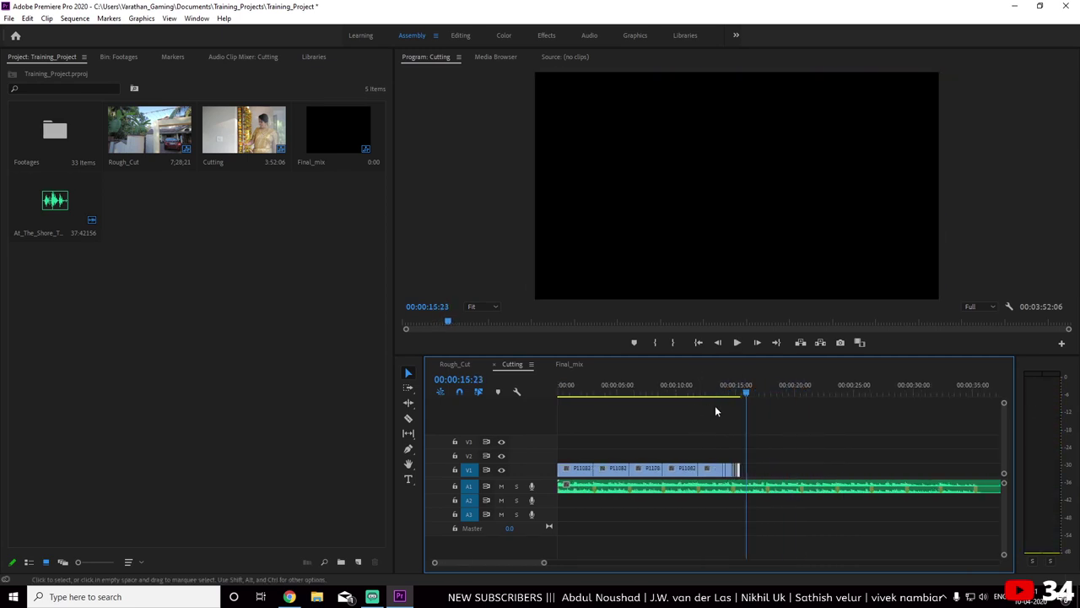
pyautogui.press('-')
pyautogui.press('-')
# Move the P1108256.MP4 clip from about 1:43 to sit right after the edited clips, closing the gap
pyautogui.moveTo(842, 388); pyautogui.dragTo(907, 419)
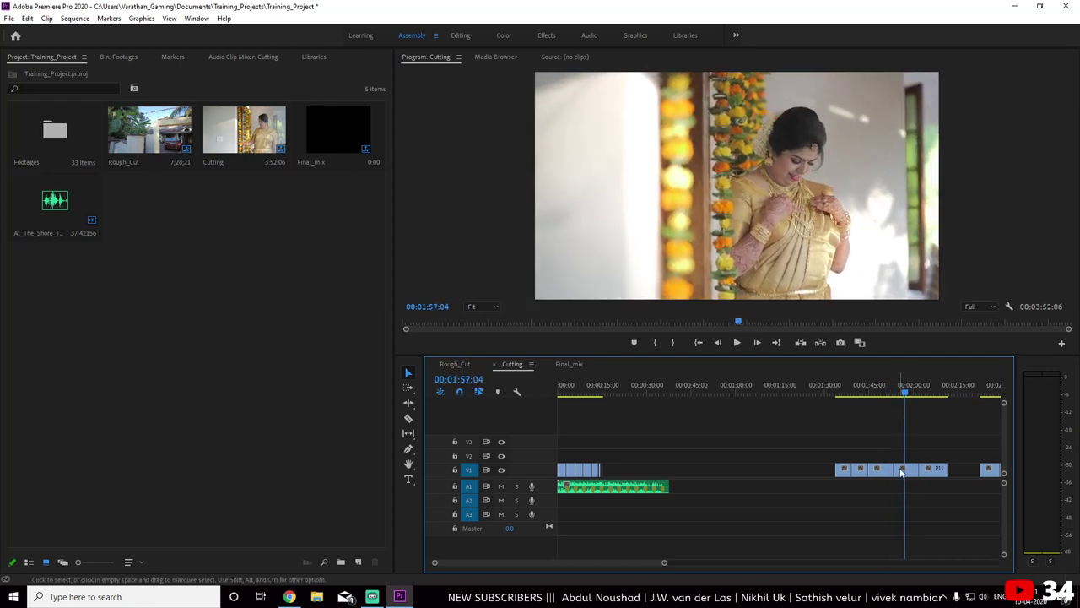
pyautogui.moveTo(906, 469); pyautogui.dragTo(717, 440)
pyautogui.moveTo(623, 474); pyautogui.dragTo(615, 473)
pyautogui.click(600, 388)
pyautogui.press('=')
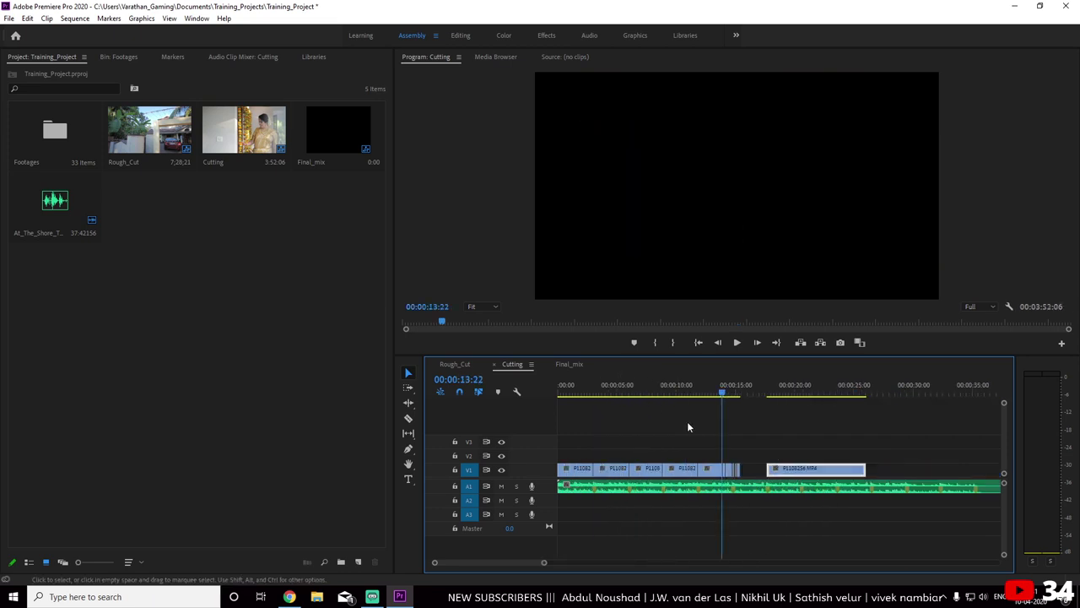
pyautogui.press('=')
pyautogui.moveTo(891, 477); pyautogui.dragTo(838, 477)
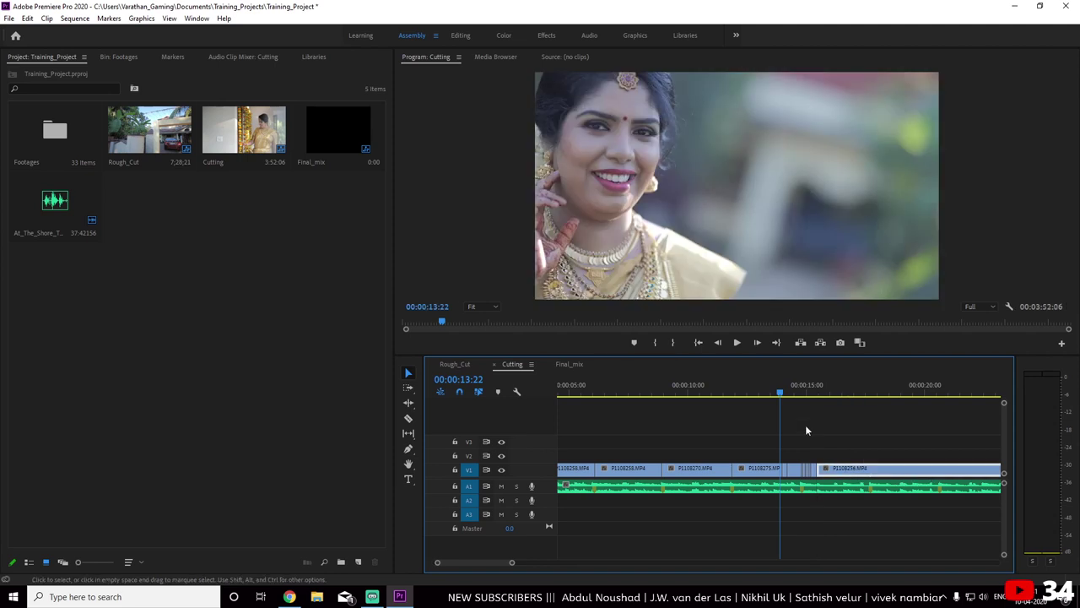
pyautogui.click(776, 387)
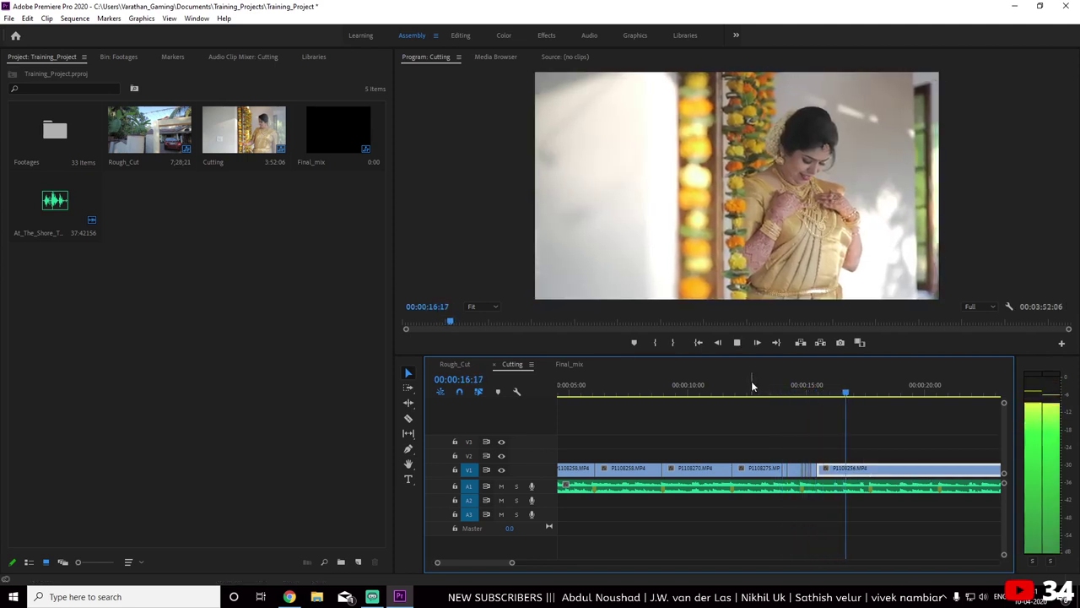
# Review the join from 15 seconds and park the playhead at 16:05
pyautogui.press('space')
pyautogui.press('=')
pyautogui.press('=')
pyautogui.click(648, 392)
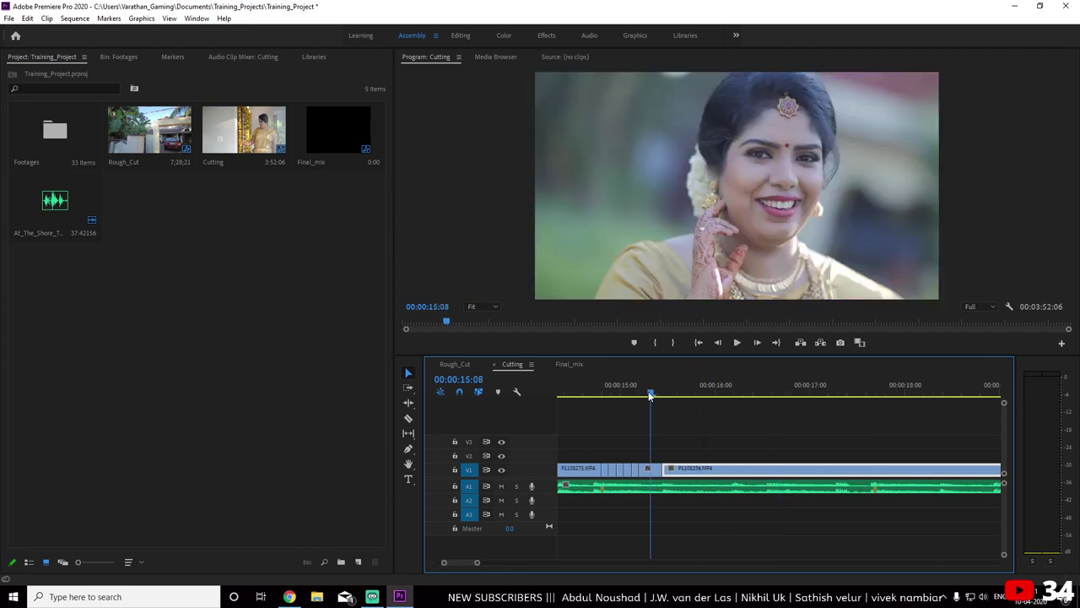
pyautogui.press('space')
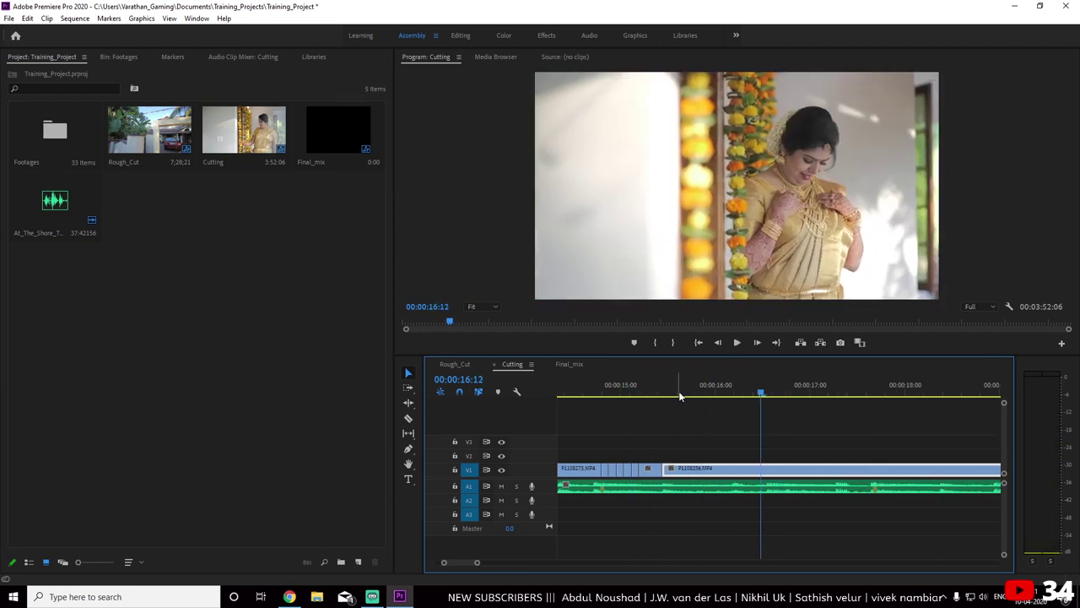
pyautogui.moveTo(726, 391); pyautogui.dragTo(734, 392)
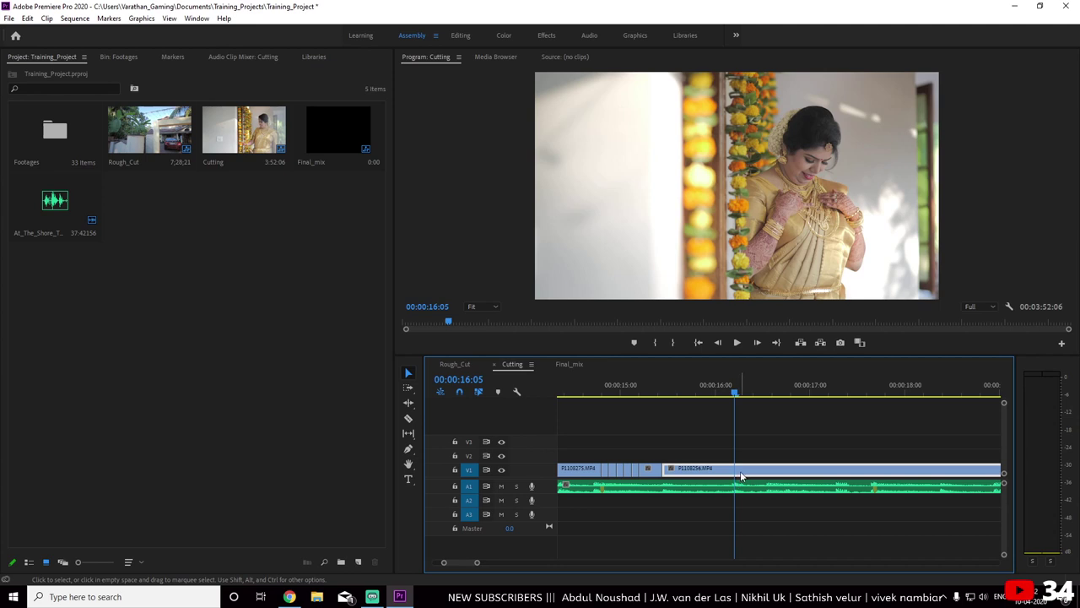
# Razor P1108256.MP4 at 16:05 and find the 19:14 point by playing from the cut
pyautogui.click(408, 417)
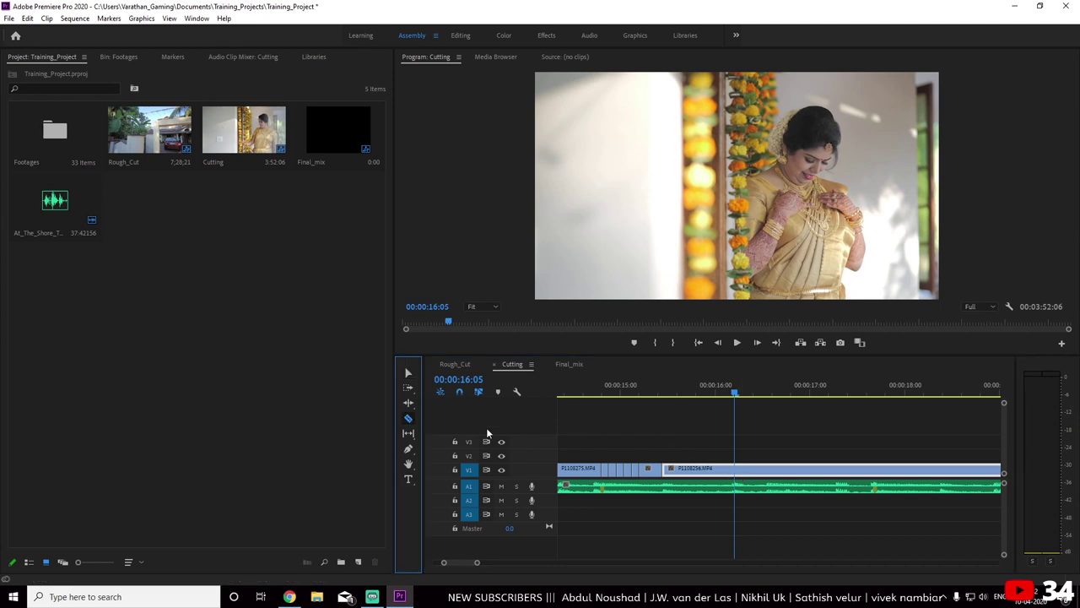
pyautogui.click(735, 469)
pyautogui.press('-')
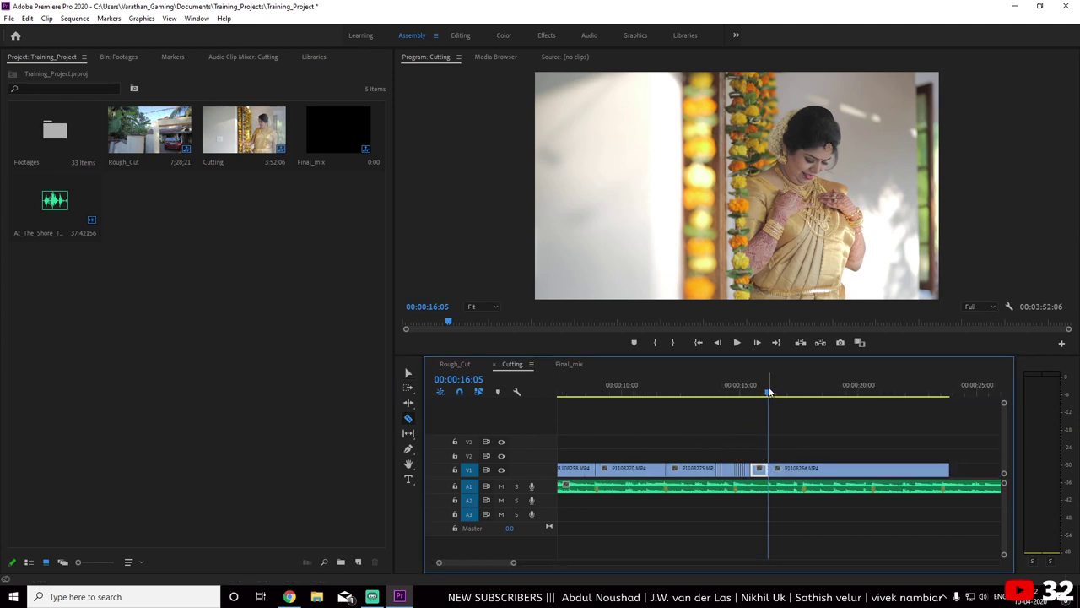
pyautogui.moveTo(768, 391); pyautogui.dragTo(764, 384)
pyautogui.press('space')
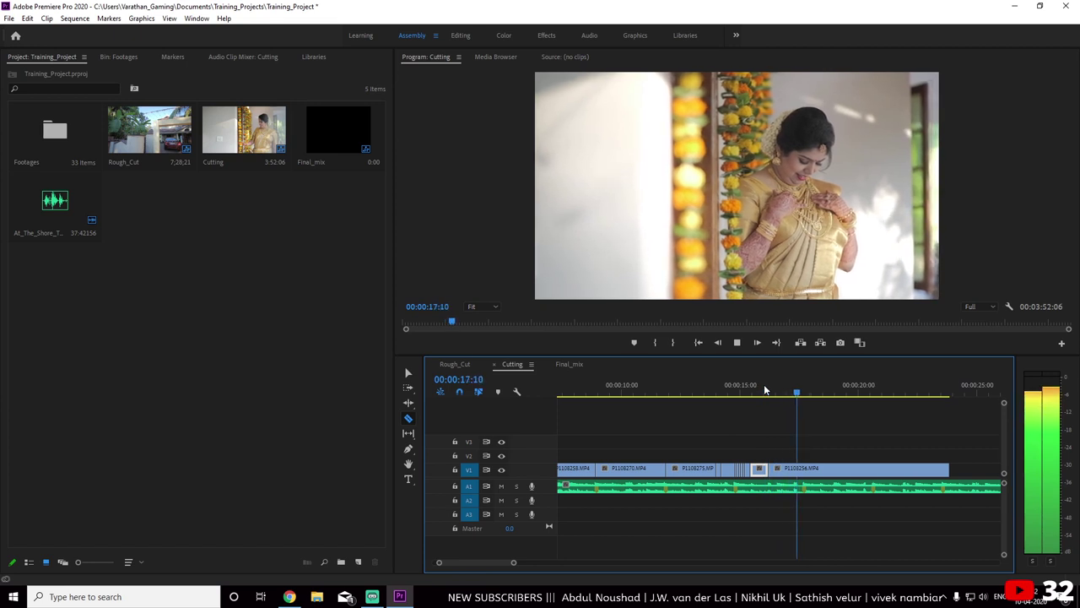
pyautogui.click(855, 392)
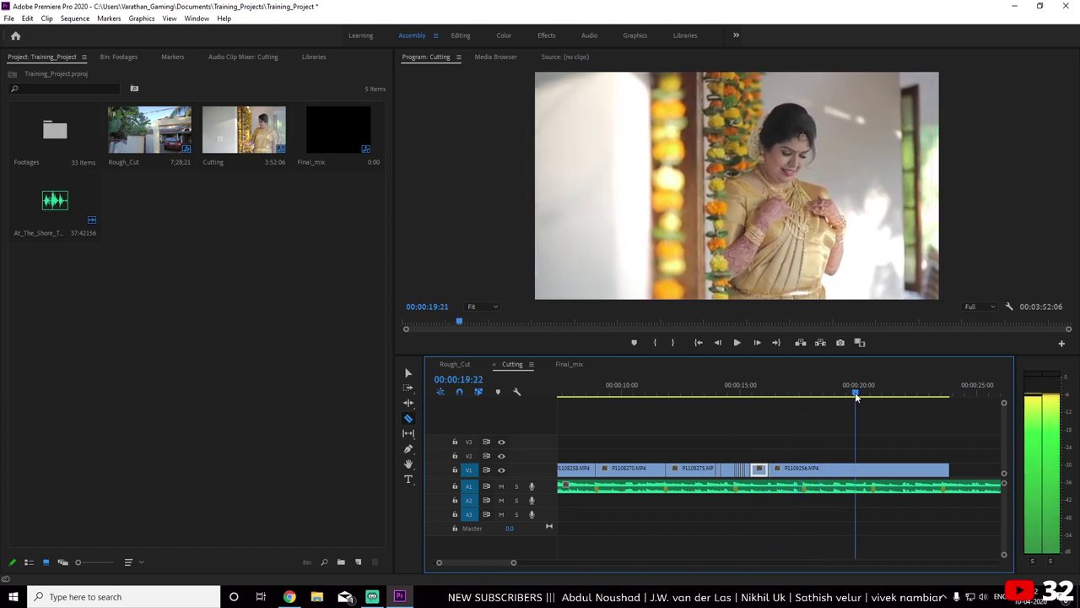
pyautogui.moveTo(854, 392); pyautogui.dragTo(848, 391)
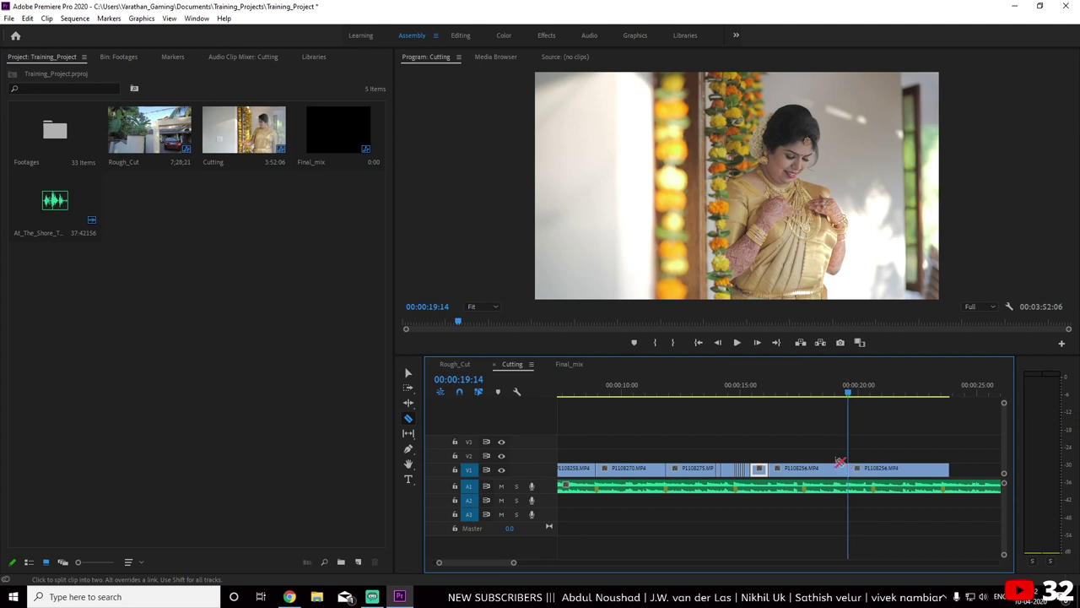
# Drag the later piece left over the middle piece and play back the edited section
pyautogui.click(409, 372)
pyautogui.click(791, 468)
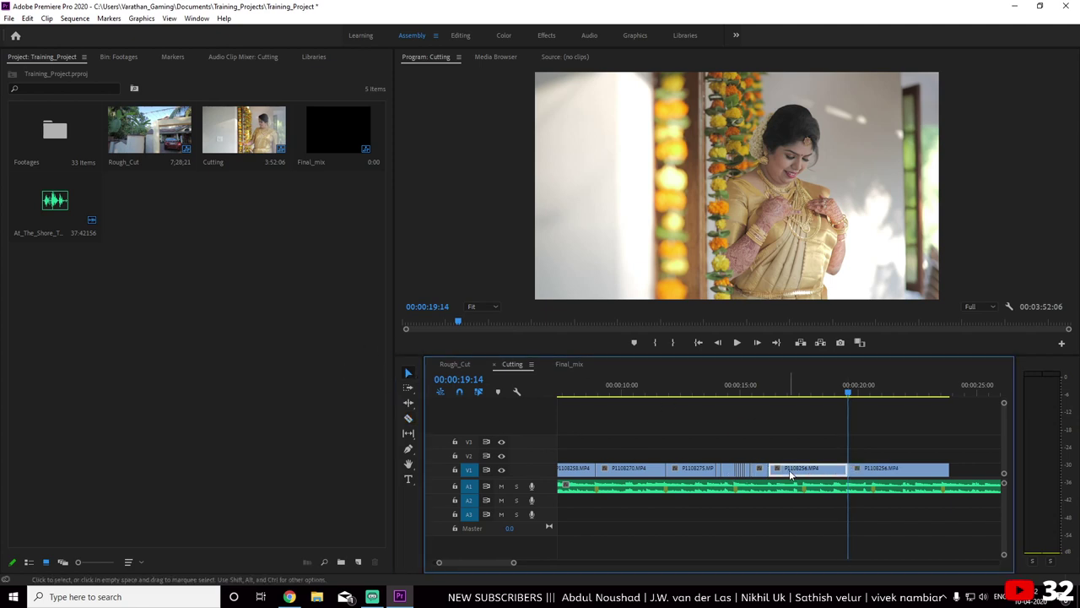
pyautogui.moveTo(871, 469); pyautogui.dragTo(793, 469)
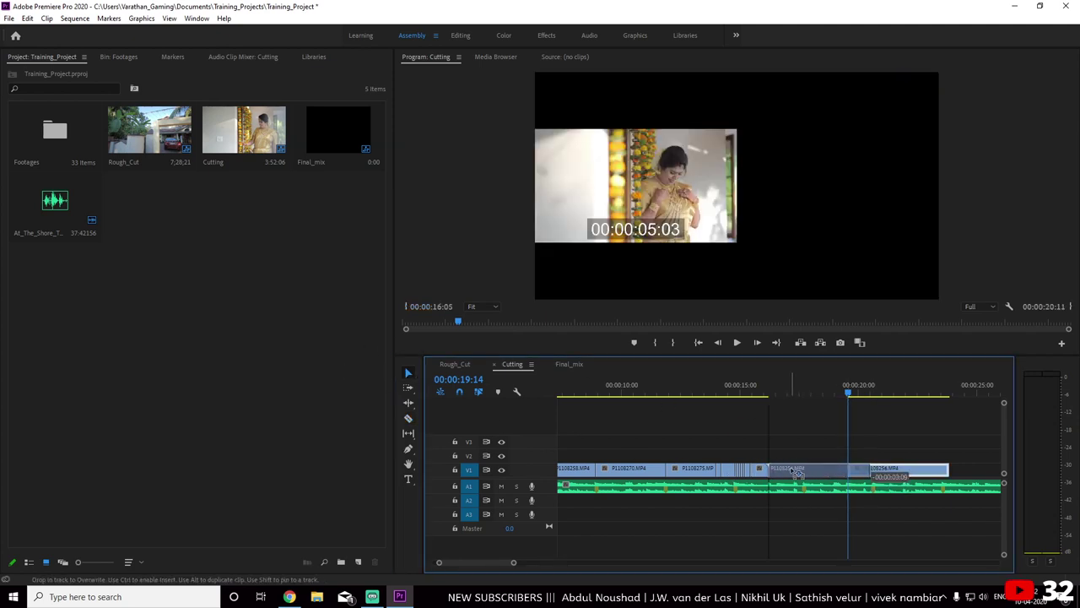
pyautogui.click(723, 391)
pyautogui.press('space')
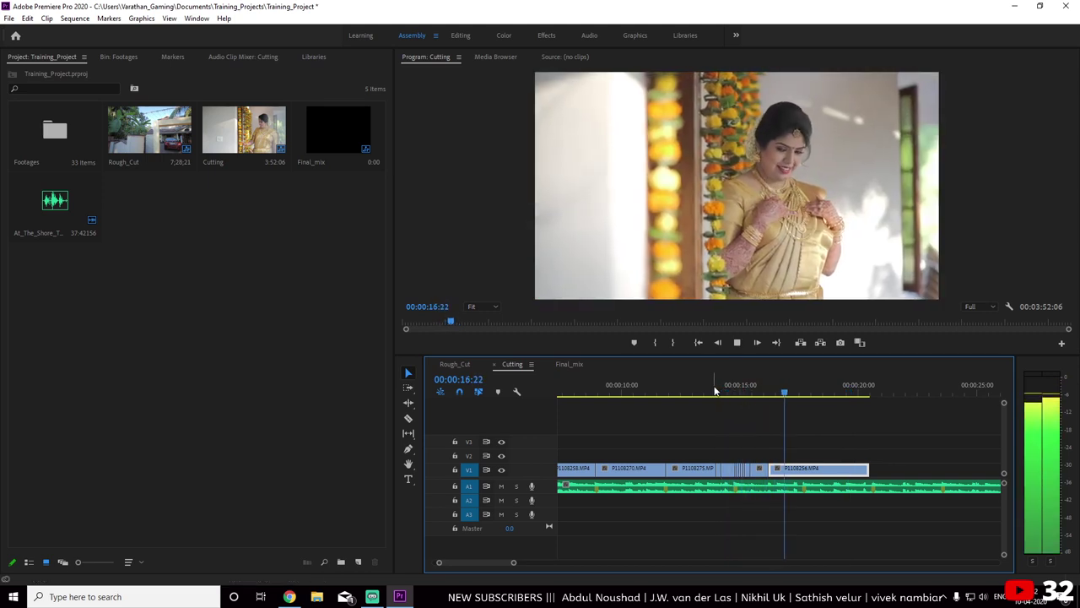
pyautogui.press('space')
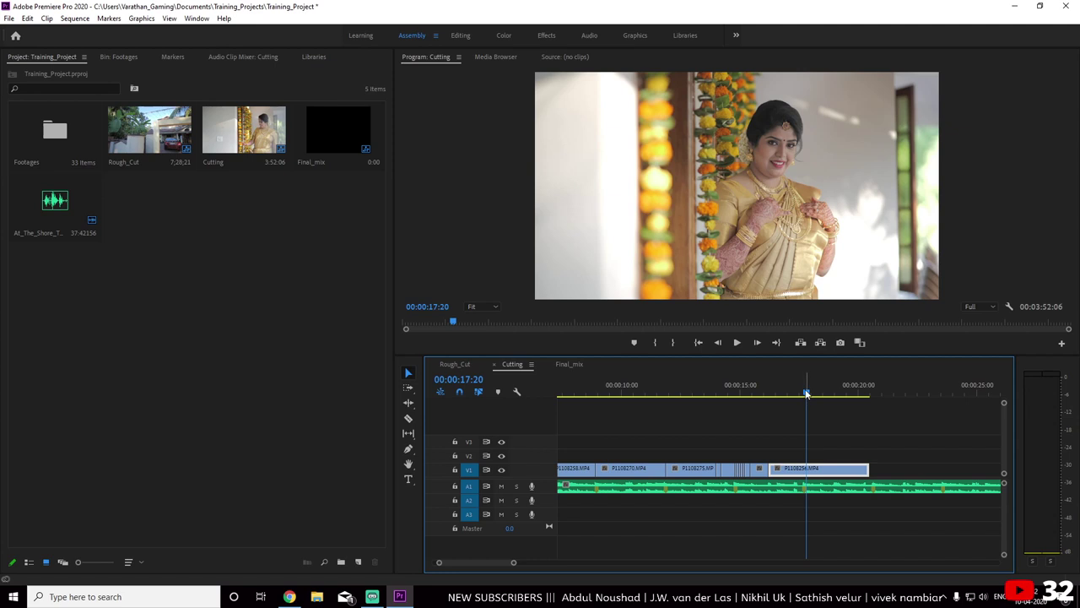
# Trim 2:08 off the end of P1108256 and find the bride garden shot around 3:20
pyautogui.moveTo(866, 469); pyautogui.dragTo(803, 470)
pyautogui.press('-')
pyautogui.press('-')
pyautogui.press('-')
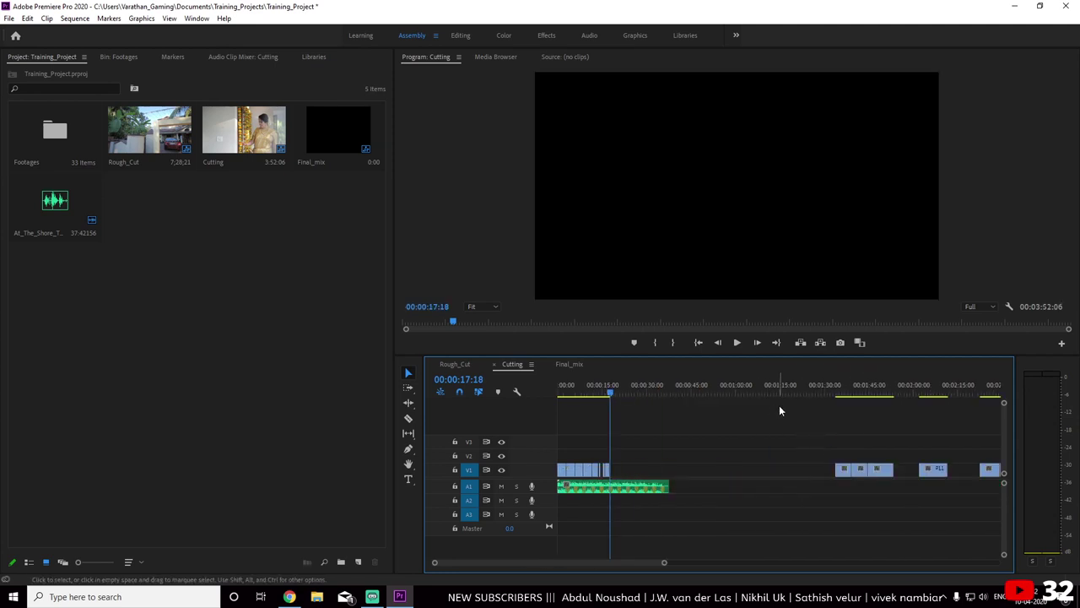
pyautogui.press('-')
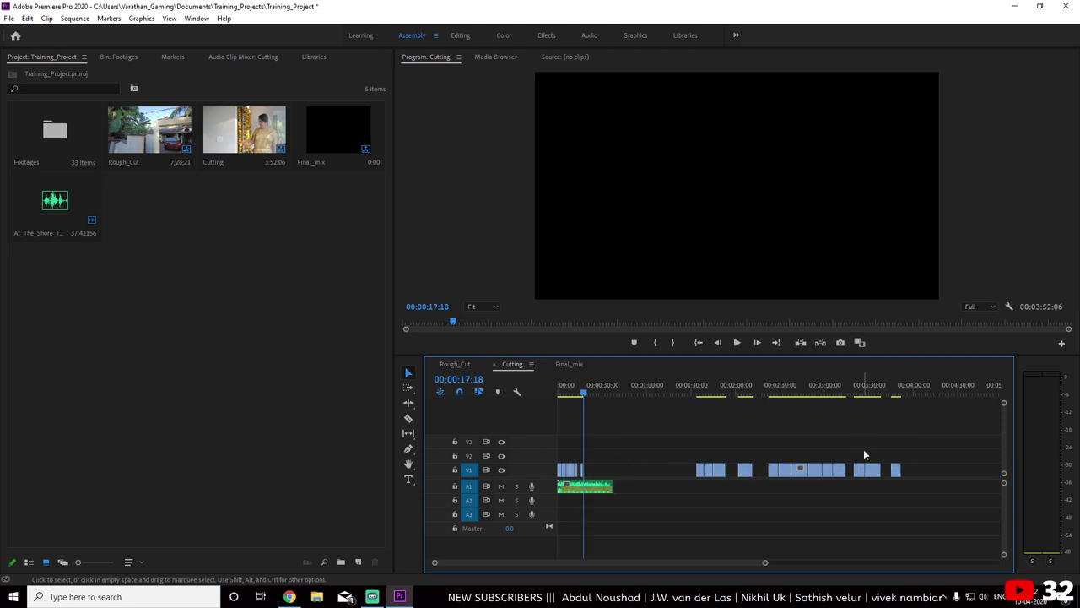
pyautogui.click(856, 396)
pyautogui.moveTo(859, 401); pyautogui.dragTo(874, 411)
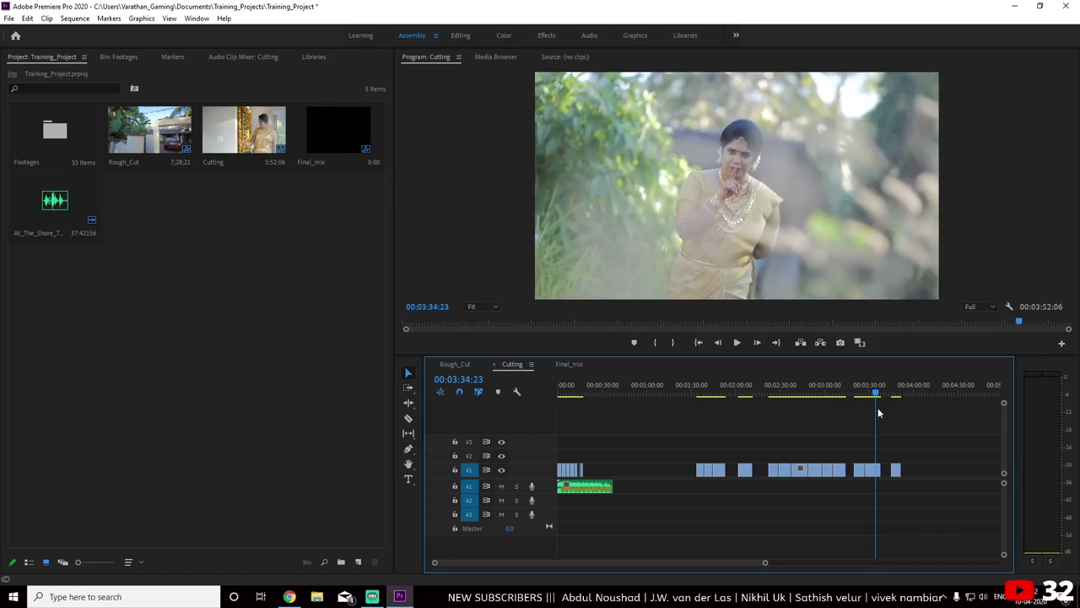
pyautogui.moveTo(874, 410)
pyautogui.mouseDown()
pyautogui.moveTo(859, 472)
pyautogui.moveTo(601, 472)
pyautogui.mouseUp()
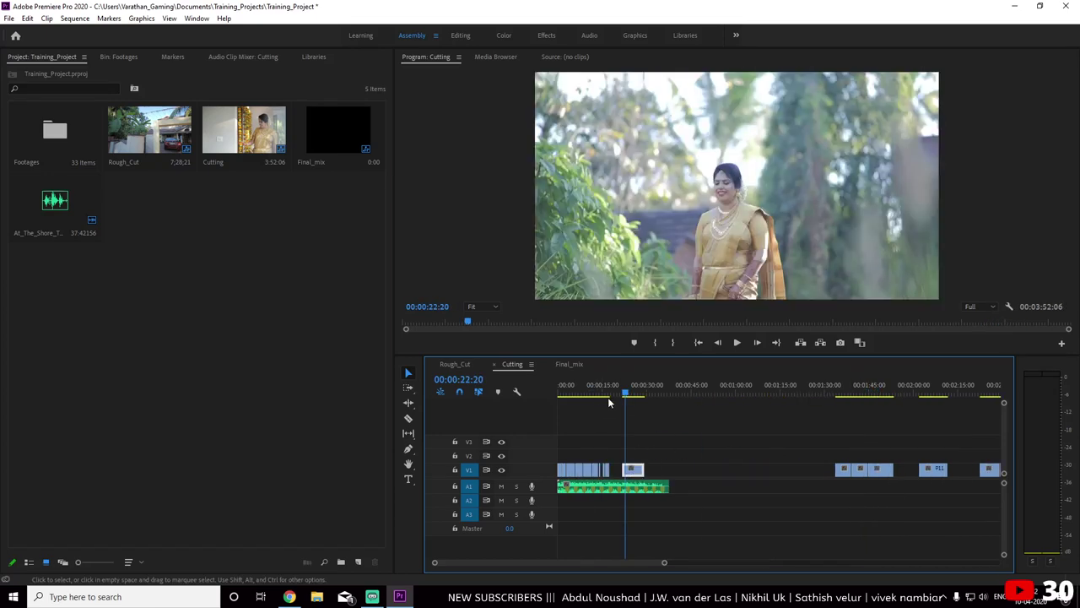
# Place the P1108271.MP4 garden shot after the earlier clips and trim its end to 20:18
pyautogui.moveTo(794, 473); pyautogui.dragTo(743, 474)
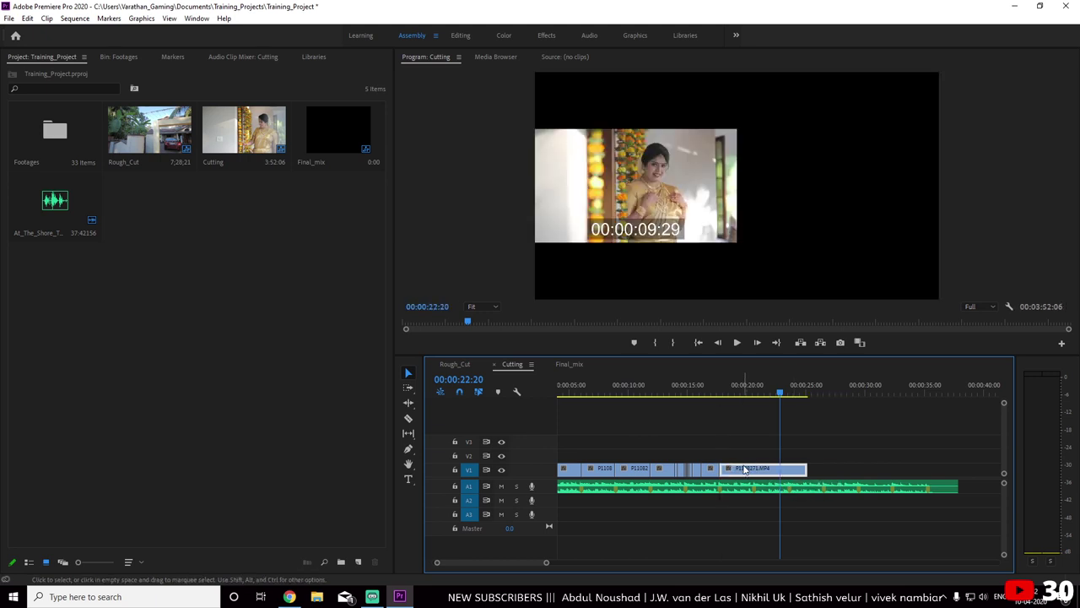
pyautogui.click(705, 385)
pyautogui.press('space')
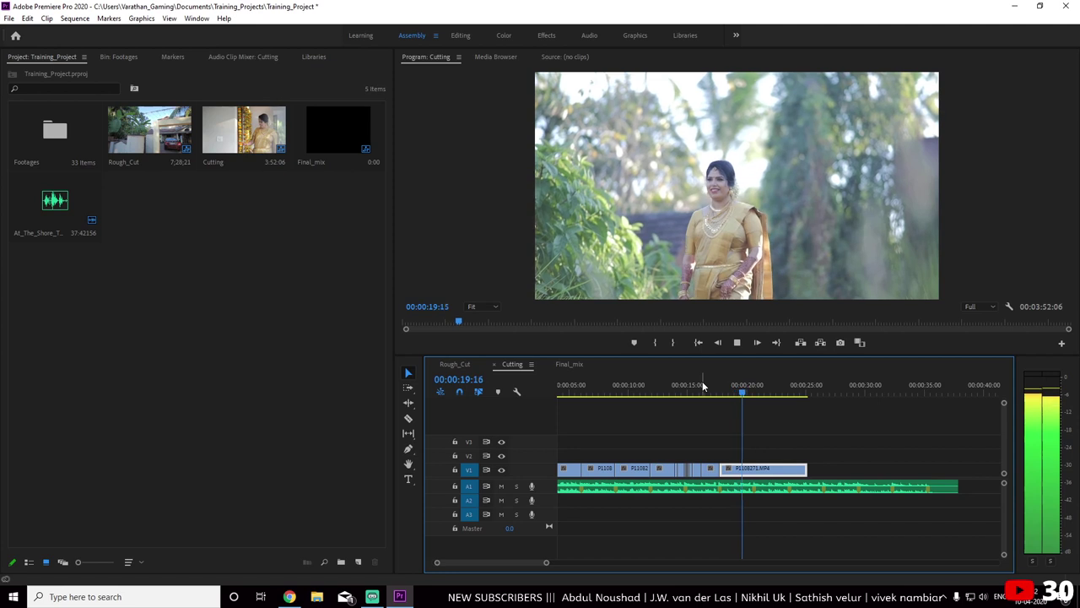
pyautogui.press('space')
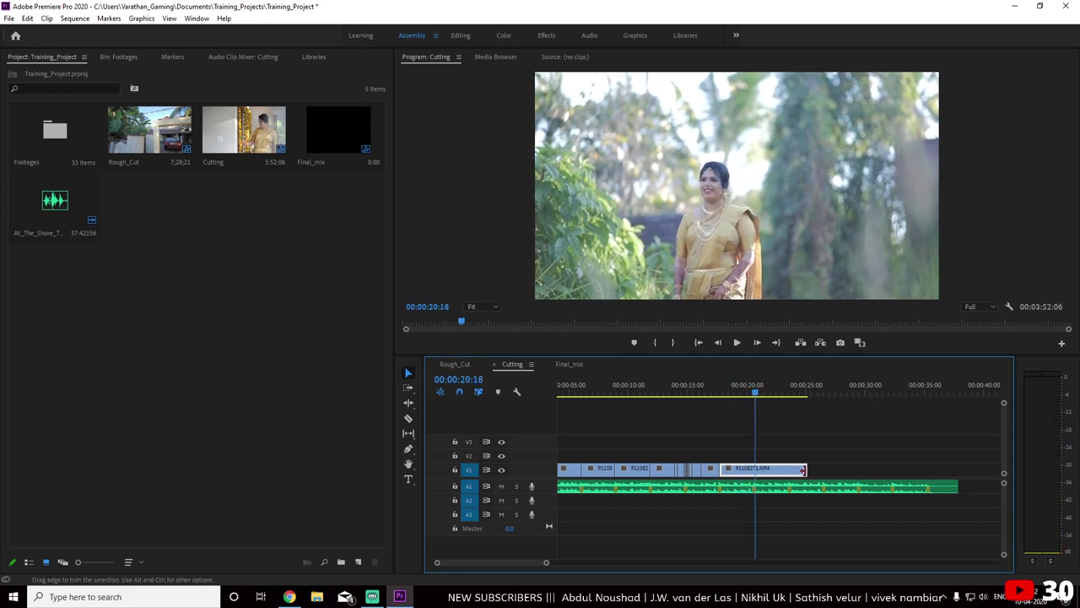
pyautogui.moveTo(803, 470); pyautogui.dragTo(755, 470)
pyautogui.press('-')
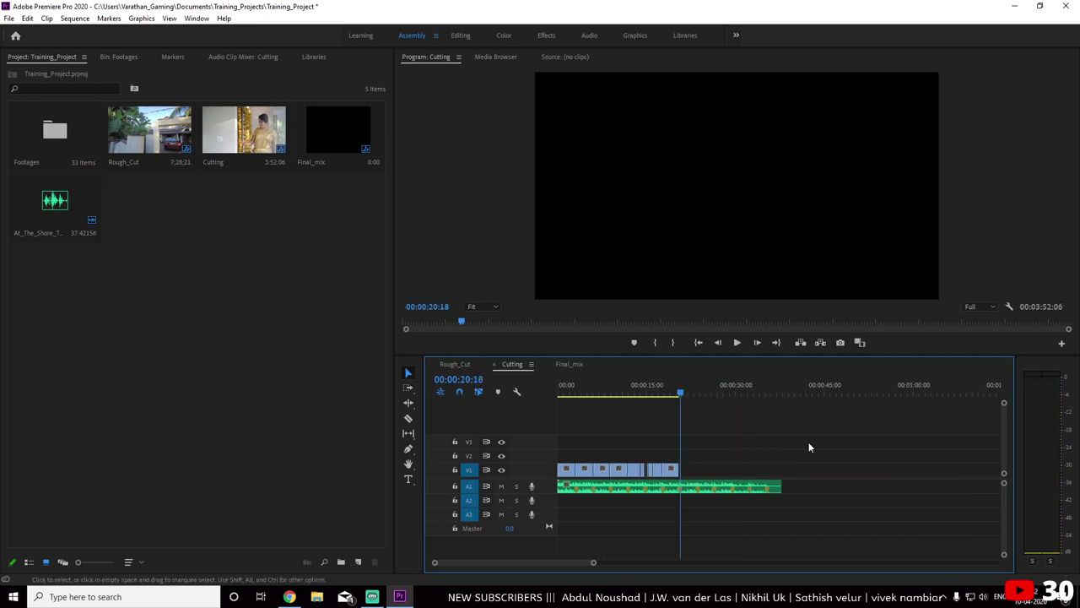
pyautogui.press('-')
pyautogui.press('-')
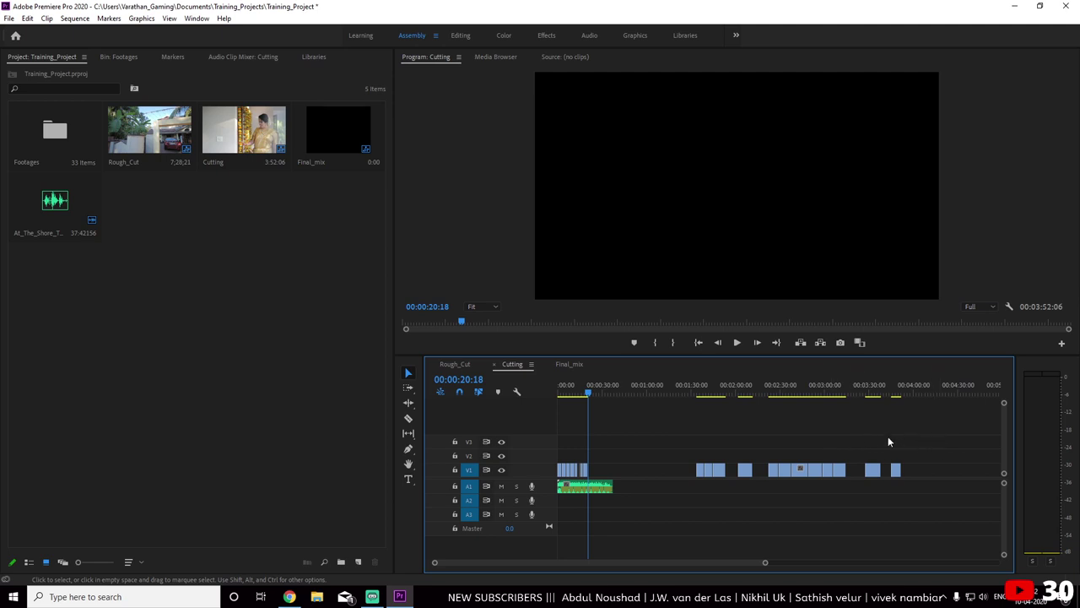
# Move the P1108265.MP4 shot from about 2:52 to follow the garden clip
pyautogui.moveTo(804, 398)
pyautogui.mouseDown()
pyautogui.moveTo(815, 398)
pyautogui.moveTo(800, 400)
pyautogui.mouseUp()
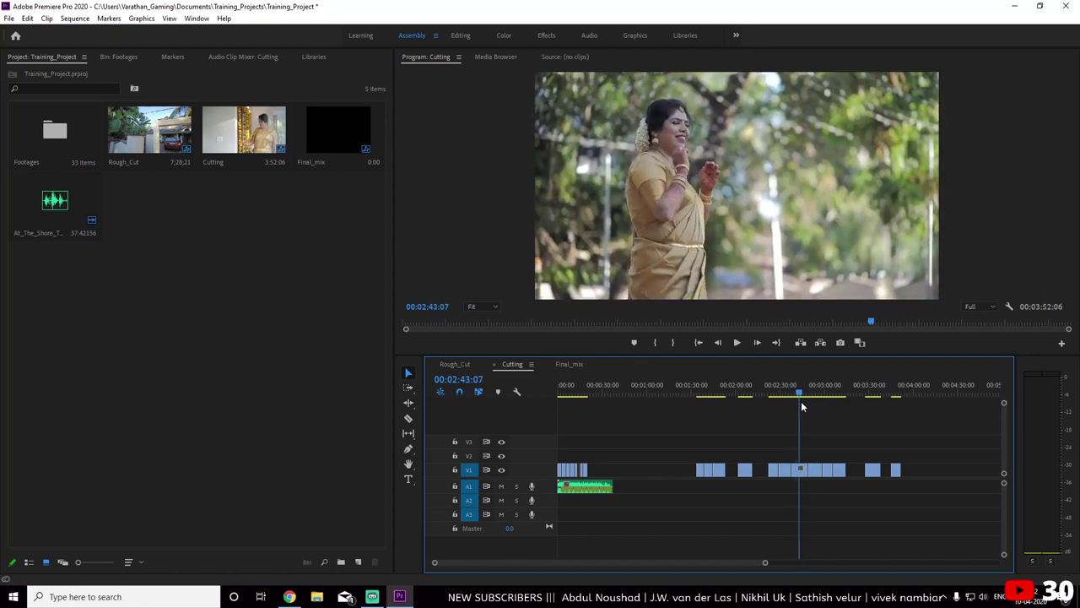
pyautogui.moveTo(801, 470); pyautogui.dragTo(603, 472)
pyautogui.click(596, 393)
pyautogui.press('\\')
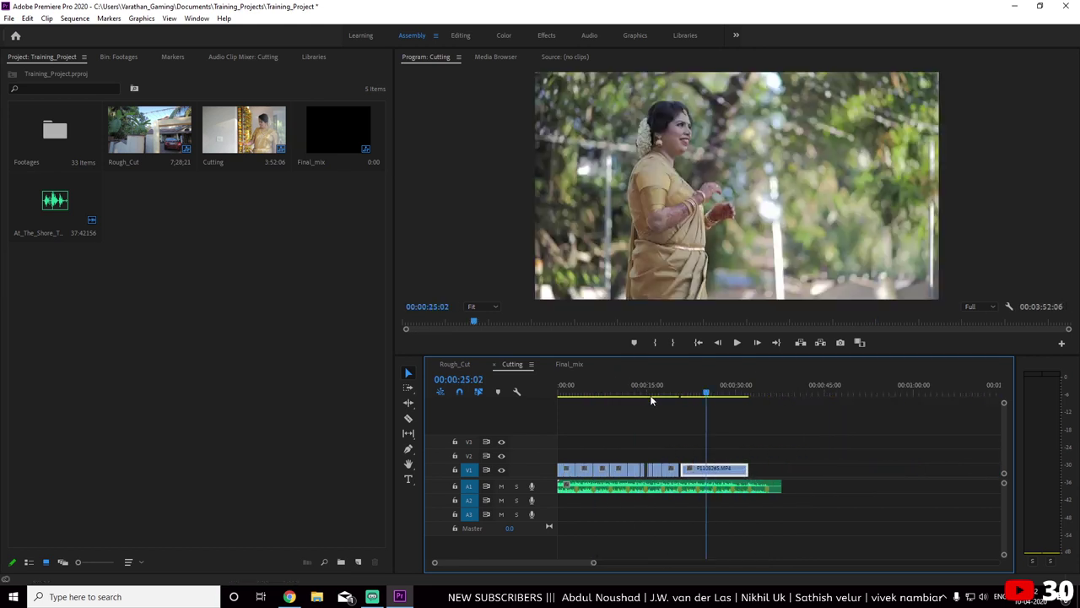
# Trim 2:13 off the start of the P1108265.MP4 shot
pyautogui.click(762, 395)
pyautogui.press('space')
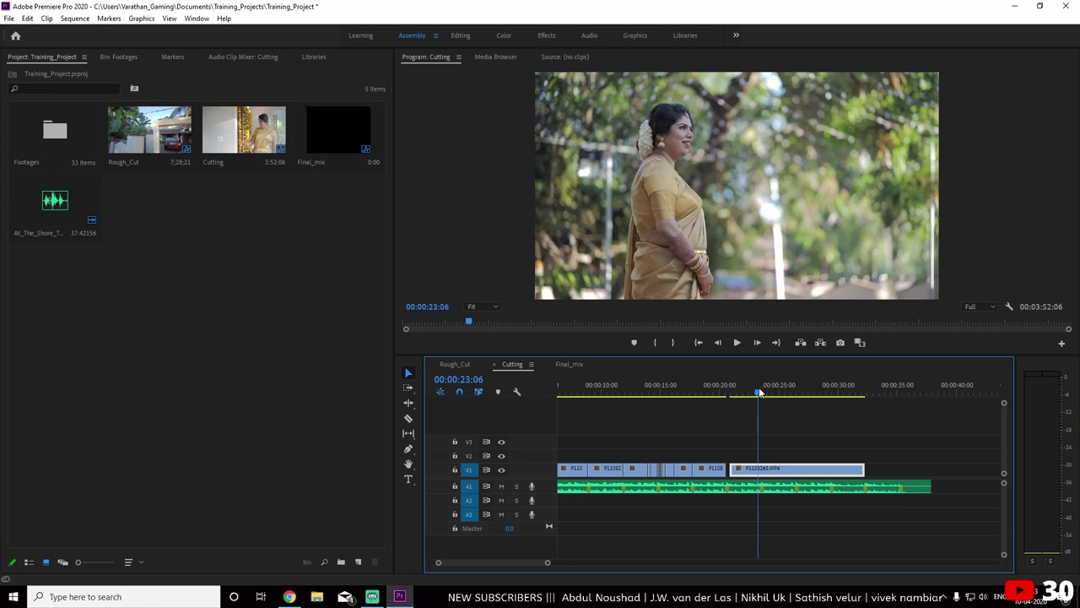
pyautogui.click(764, 397)
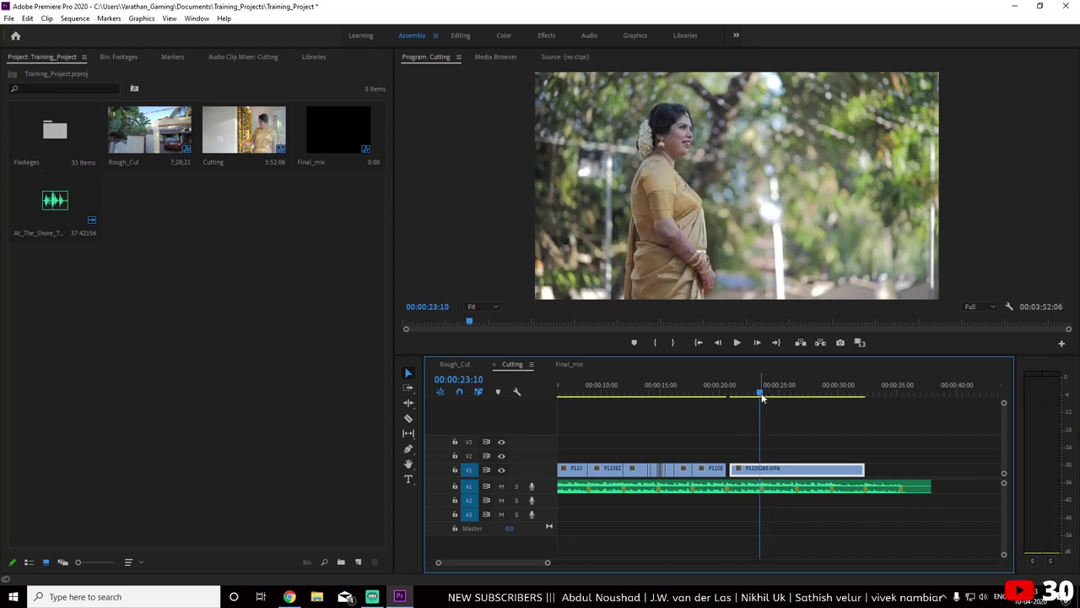
pyautogui.moveTo(730, 469); pyautogui.dragTo(759, 472)
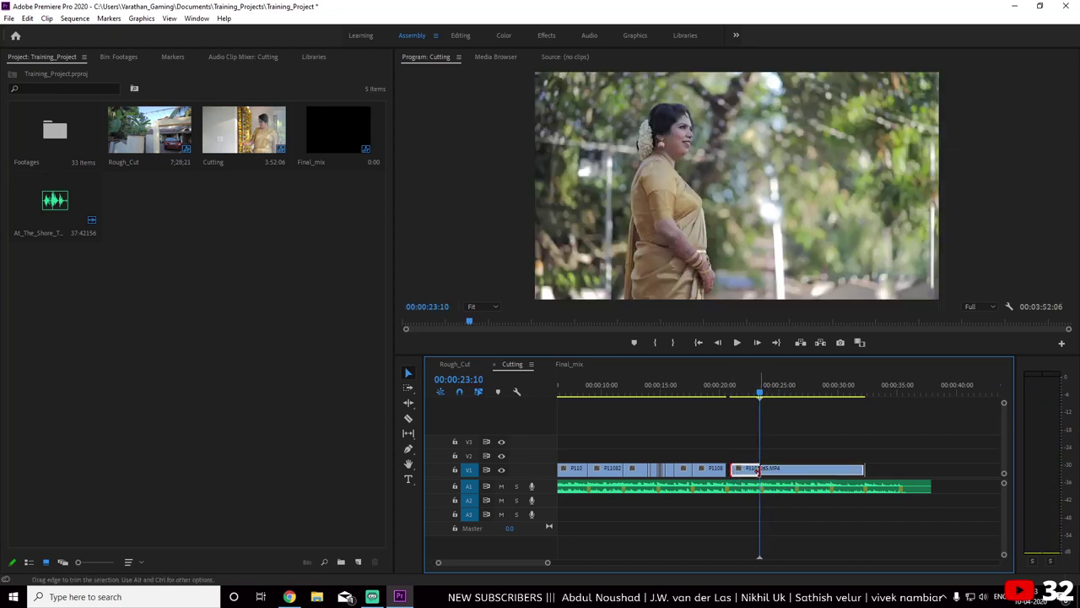
# Play back across the new cut from about 20 seconds, stopping at 21:21
pyautogui.click(721, 395)
pyautogui.press('space')
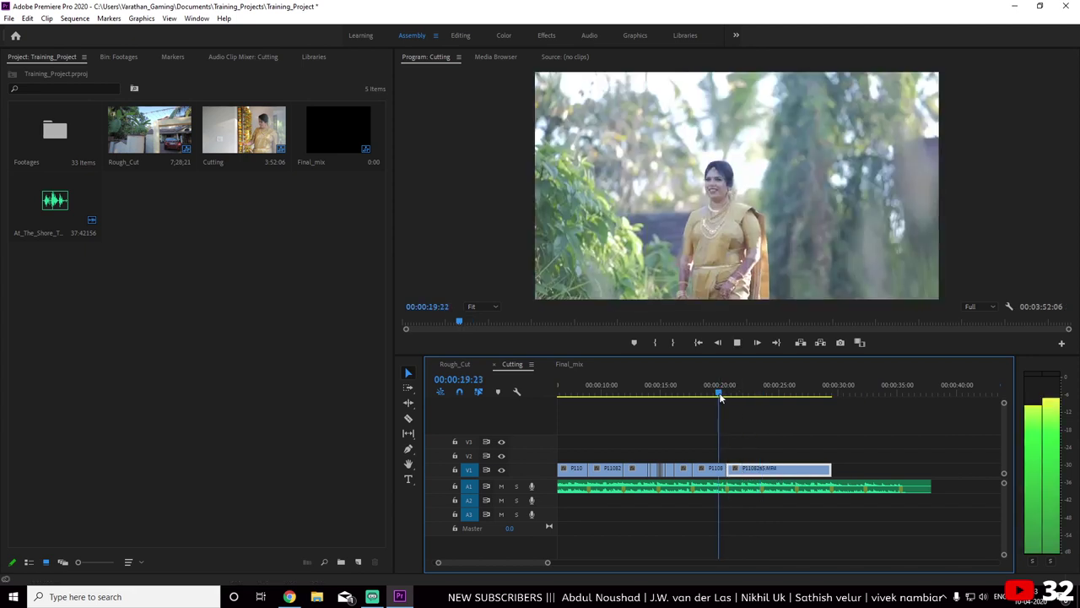
pyautogui.press('=')
pyautogui.press('-')
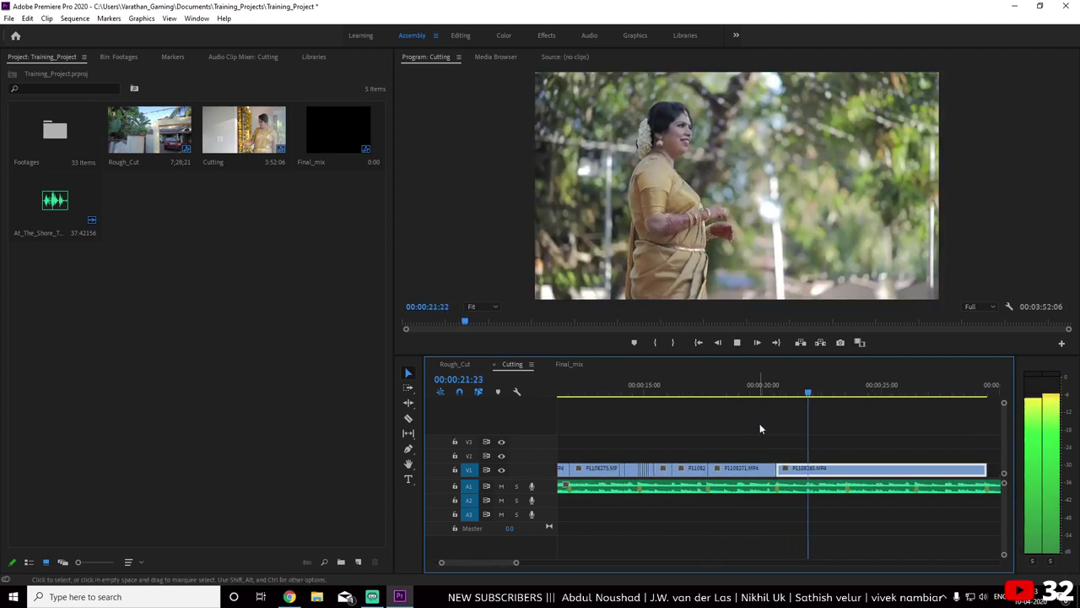
pyautogui.click(791, 394)
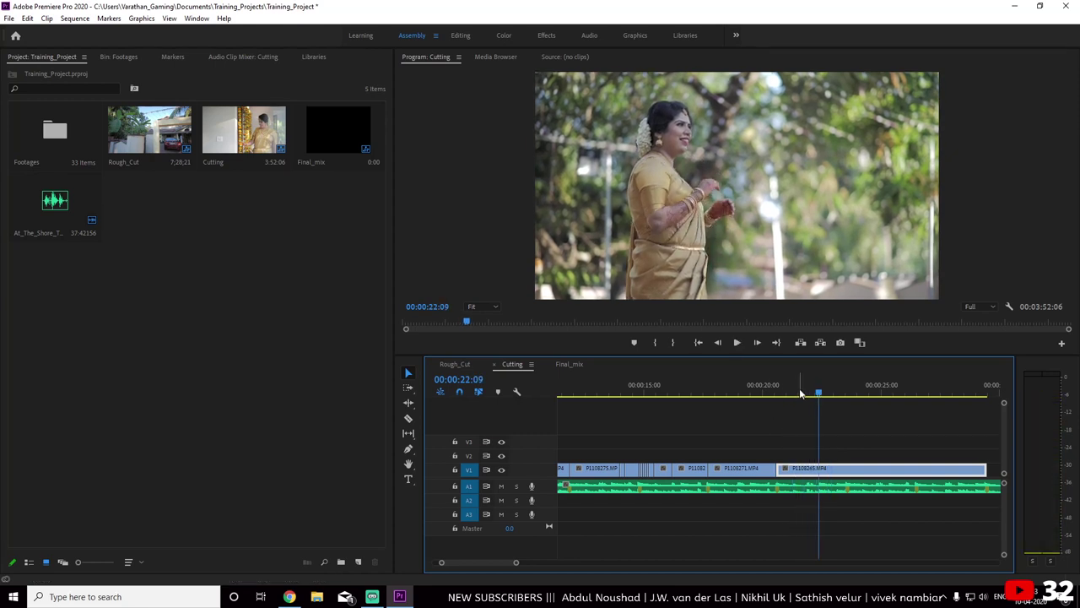
pyautogui.click(808, 393)
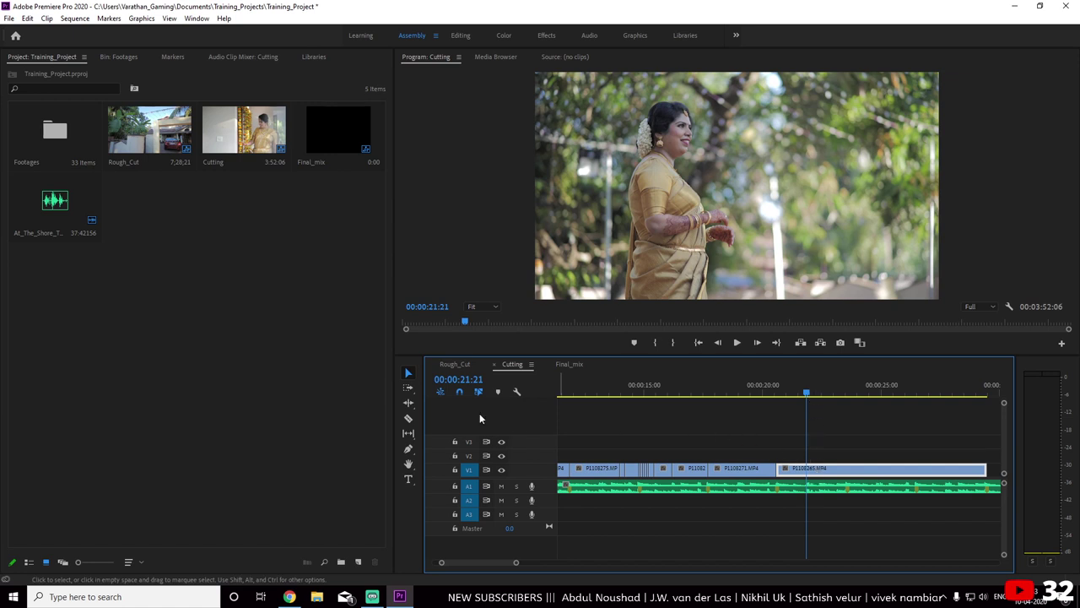
# Razor the V1 clip at 0:21 and push the after-piece later to open a gap
pyautogui.click(407, 418)
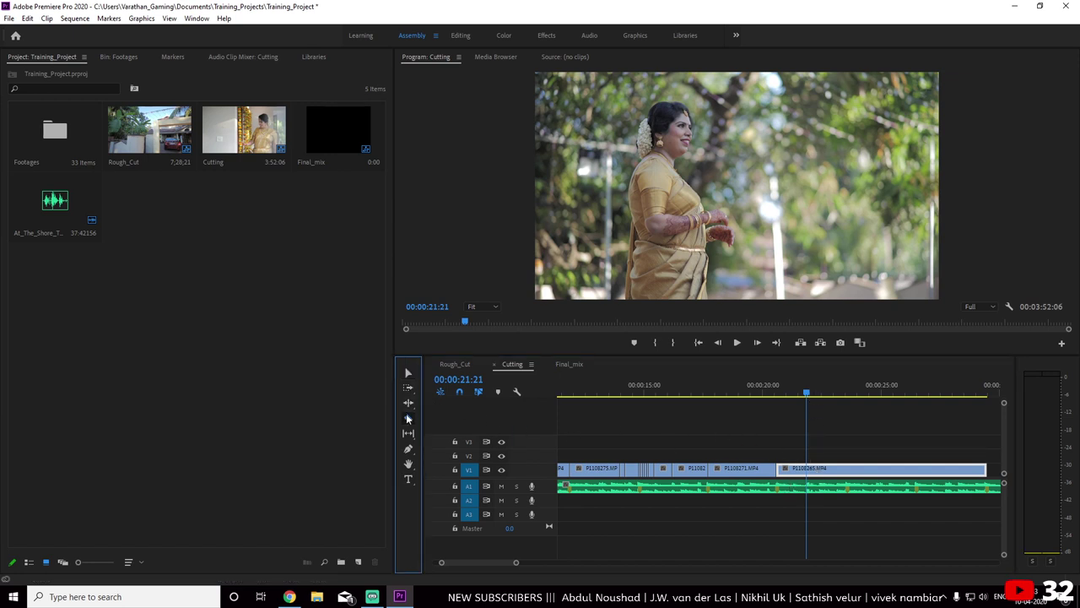
pyautogui.click(809, 468)
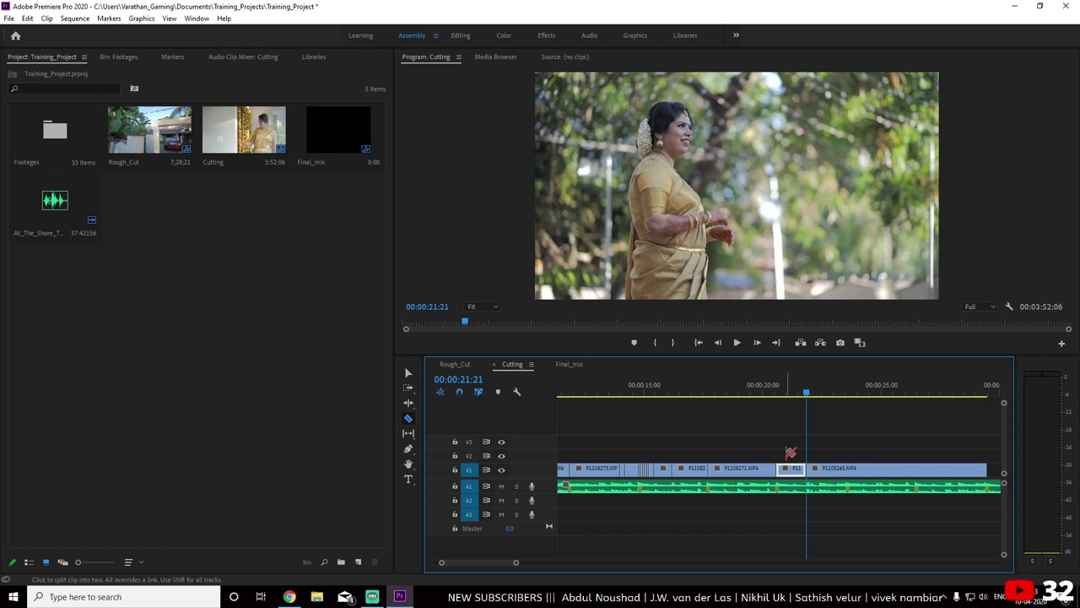
pyautogui.press('-')
pyautogui.press('v')
pyautogui.press('=')
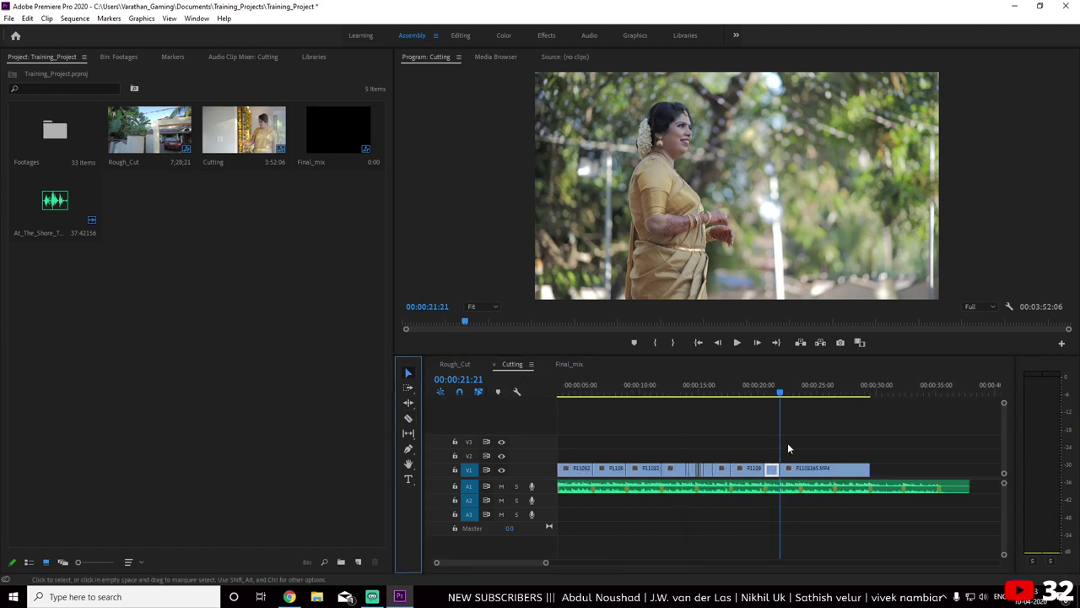
pyautogui.moveTo(800, 468); pyautogui.dragTo(857, 473)
# Drag the P1108266.MP4 shot from near 2:53 onto V2 over the gap and play it back
pyautogui.press('-')
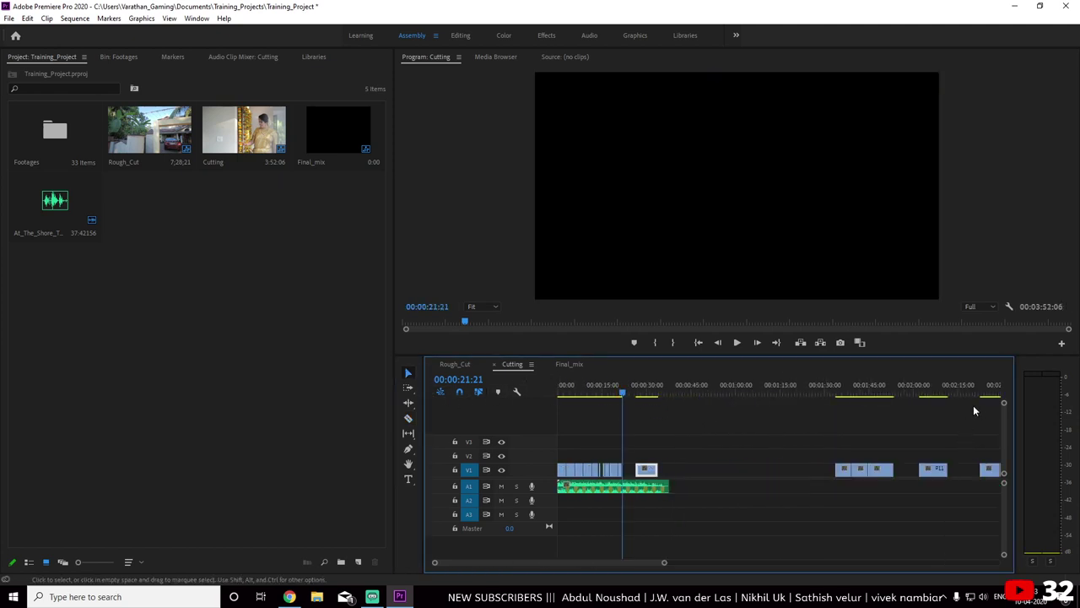
pyautogui.press('-')
pyautogui.click(858, 390)
pyautogui.moveTo(834, 395); pyautogui.dragTo(814, 393)
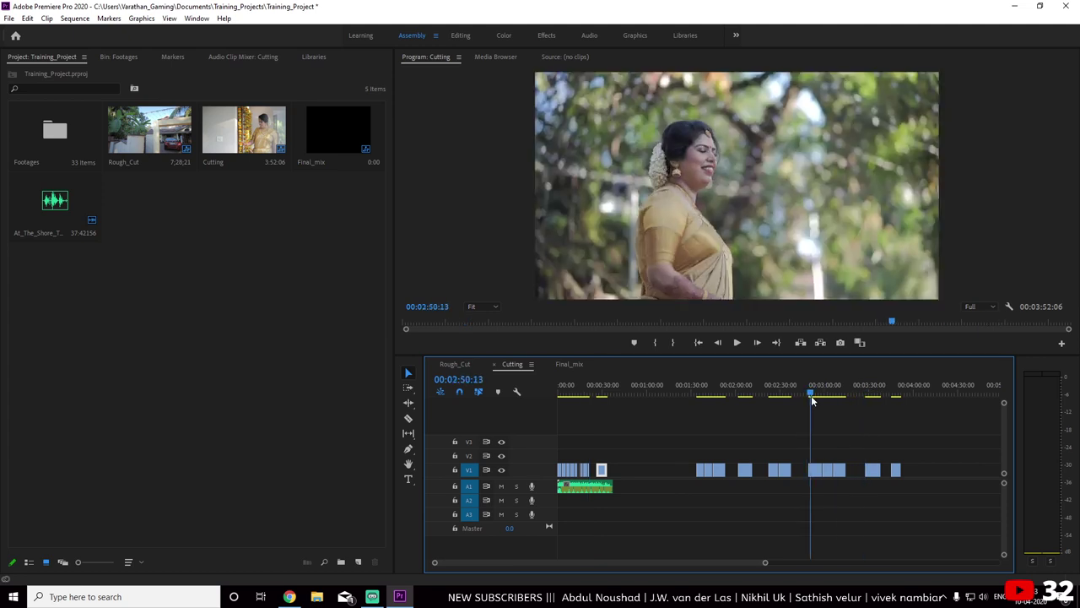
pyautogui.moveTo(817, 471); pyautogui.dragTo(599, 456)
pyautogui.click(591, 399)
pyautogui.press('=')
pyautogui.press('=')
pyautogui.press('=')
pyautogui.press('=')
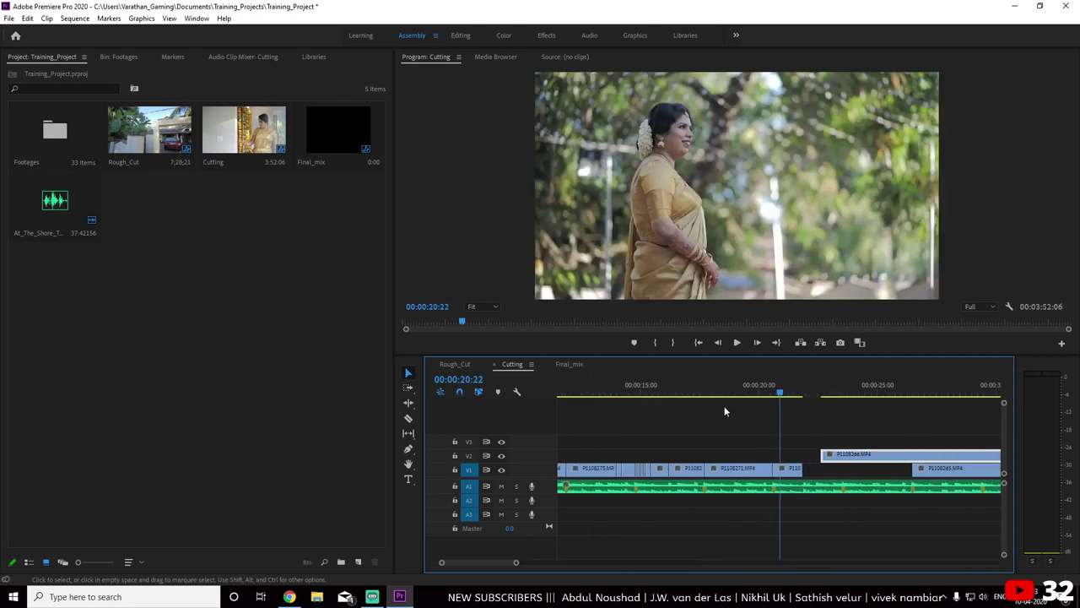
pyautogui.press('space')
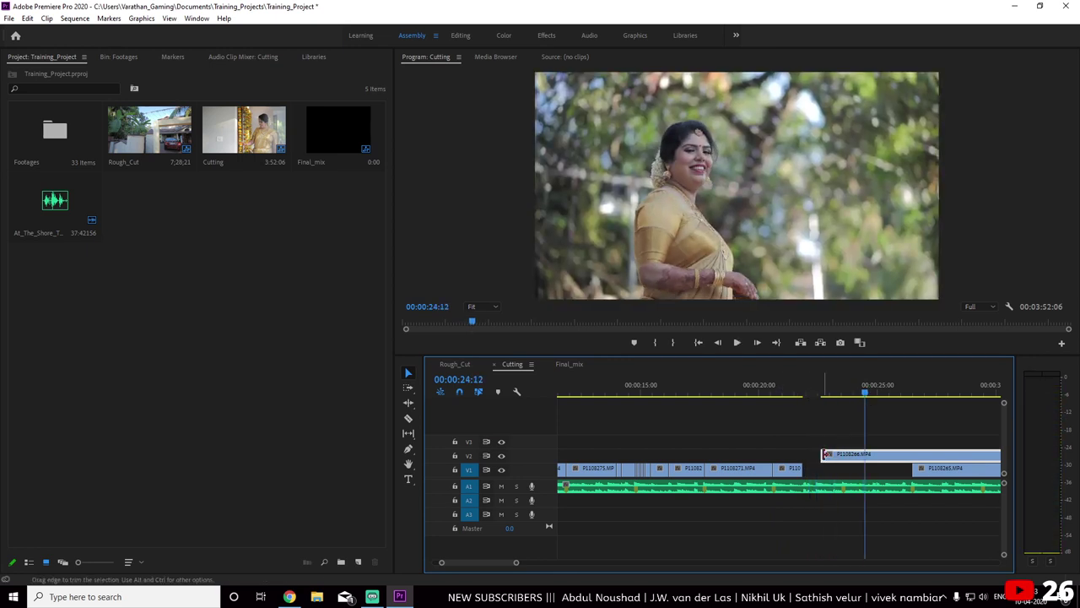
# Slide the V2 overlay shot a few frames earlier, checking the timing with playback
pyautogui.moveTo(824, 454); pyautogui.dragTo(831, 456)
pyautogui.click(774, 392)
pyautogui.press('space')
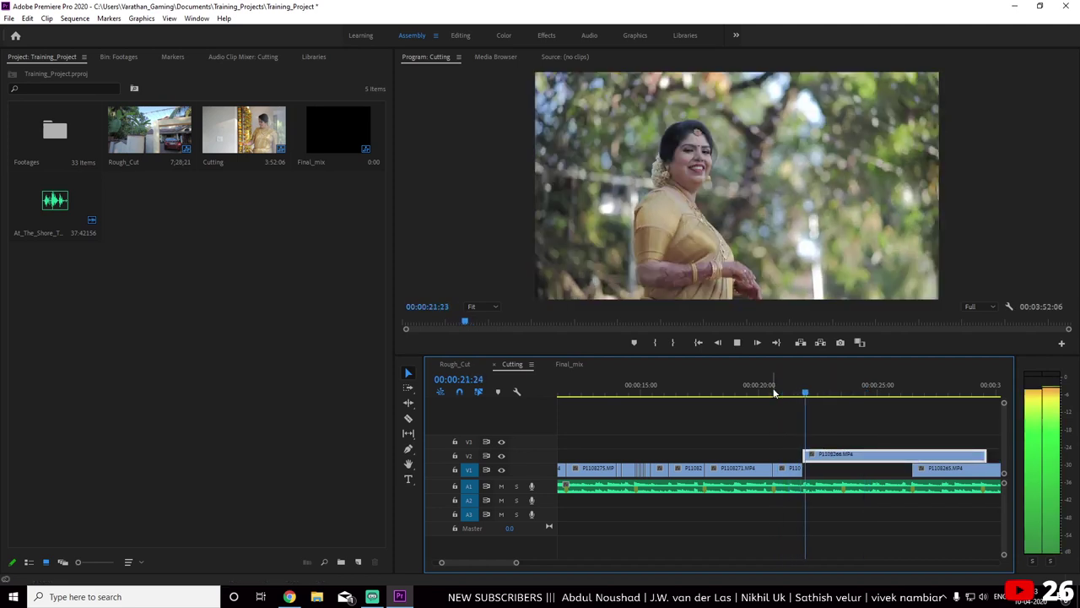
pyautogui.press('space')
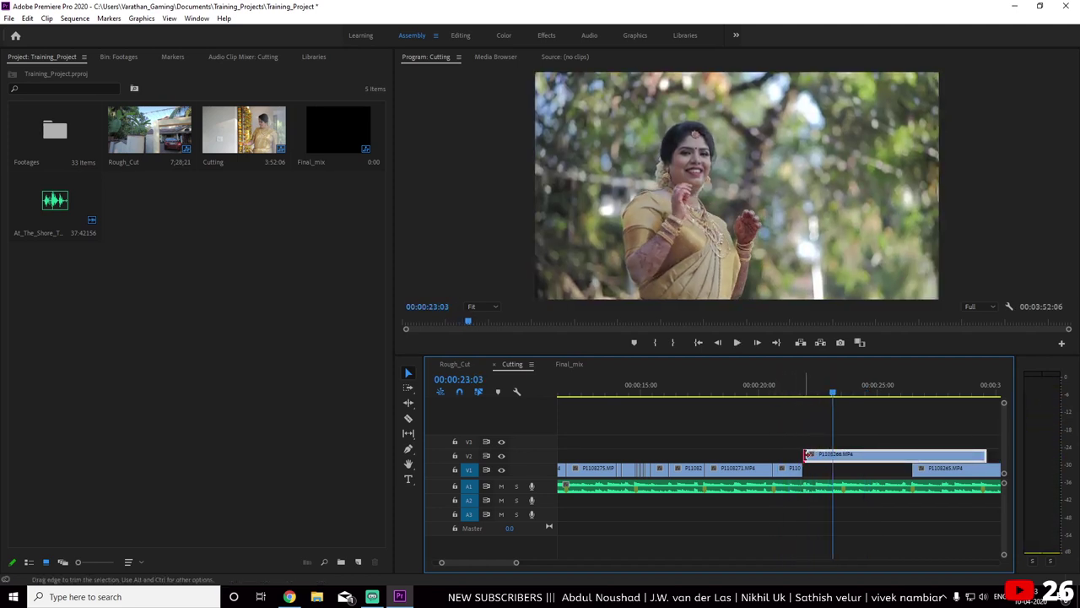
pyautogui.moveTo(805, 454); pyautogui.dragTo(817, 458)
pyautogui.click(787, 393)
pyautogui.press('space')
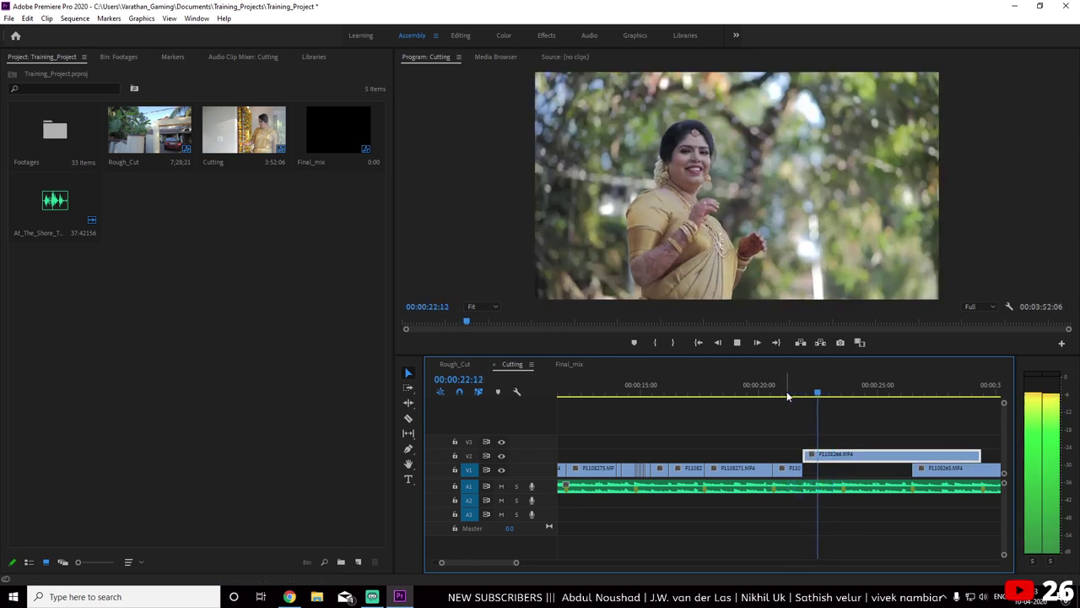
pyautogui.press('space')
# Replay the overlay section from about 22:12, stopping at 22:19
pyautogui.click(813, 386)
pyautogui.press('space')
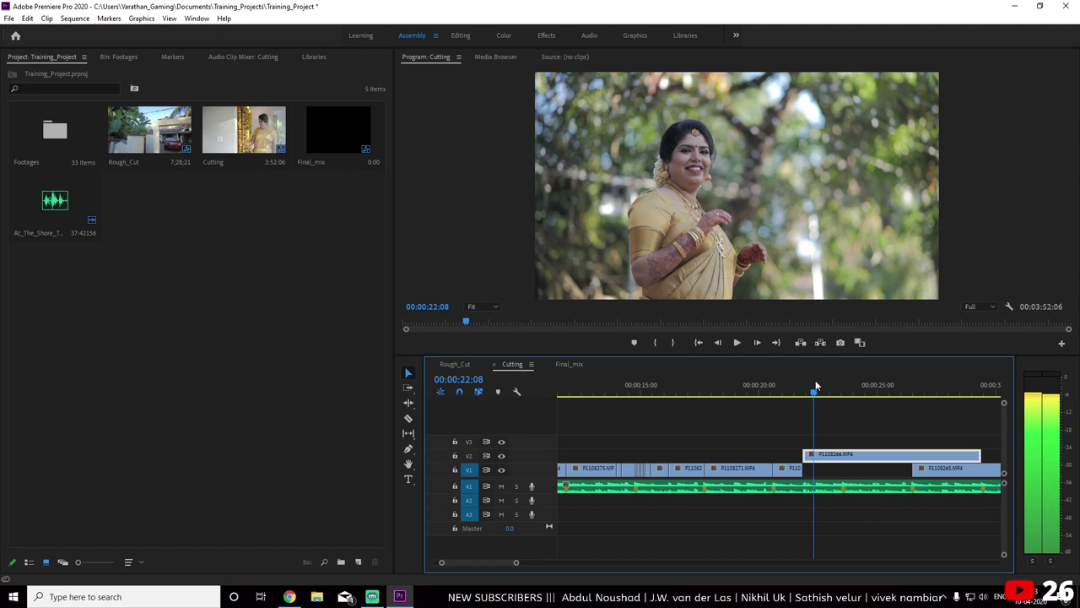
pyautogui.click(817, 384)
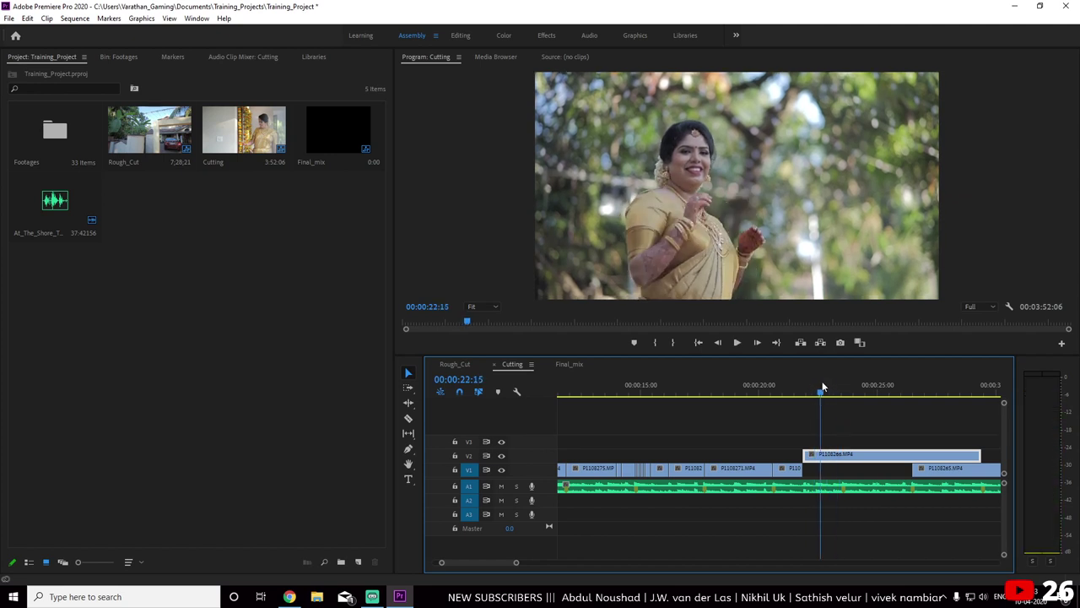
pyautogui.click(816, 385)
pyautogui.press('space')
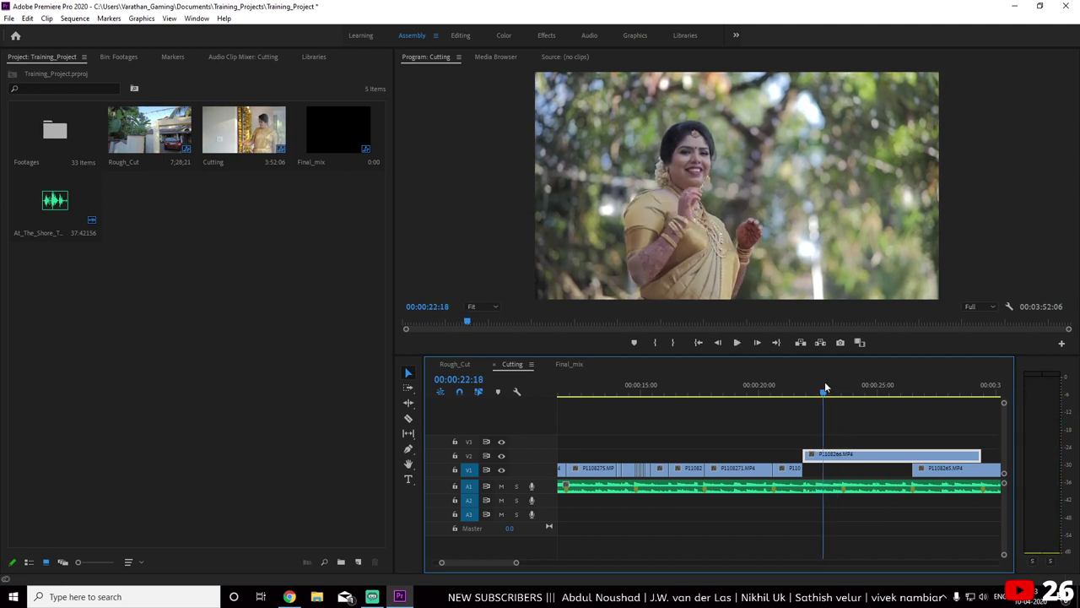
# Split the V2 overlay shot at about 0:23 and delete its right piece
pyautogui.press('c')
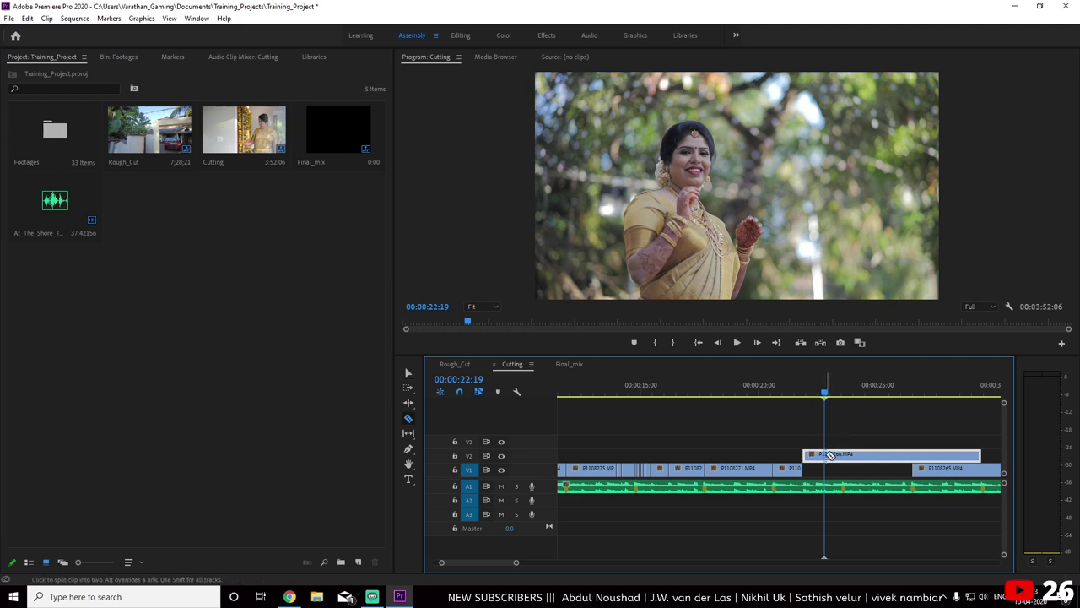
pyautogui.click(828, 455)
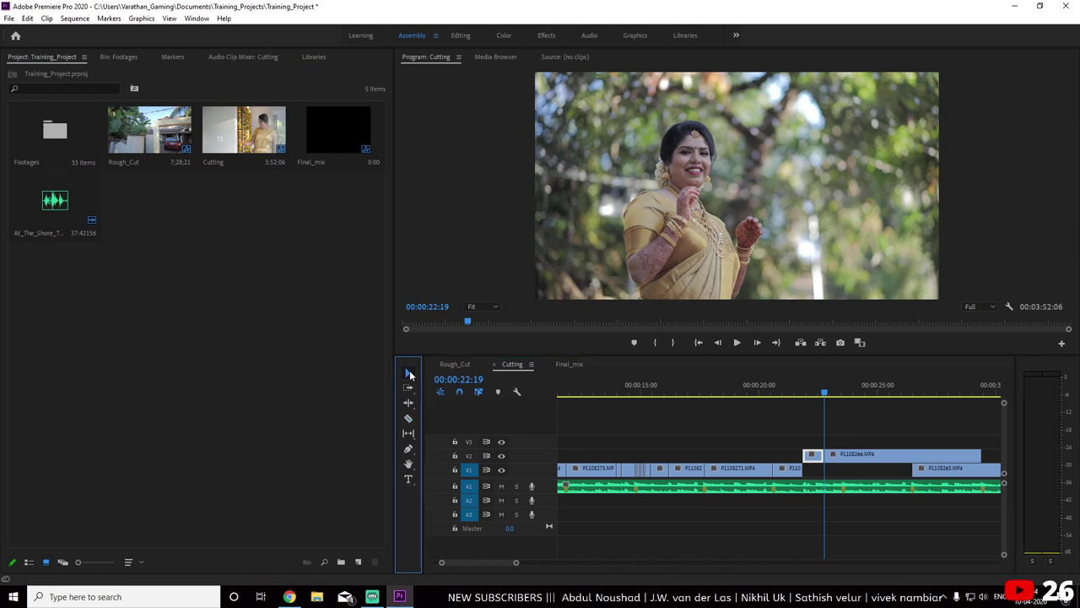
pyautogui.moveTo(831, 454); pyautogui.dragTo(864, 456)
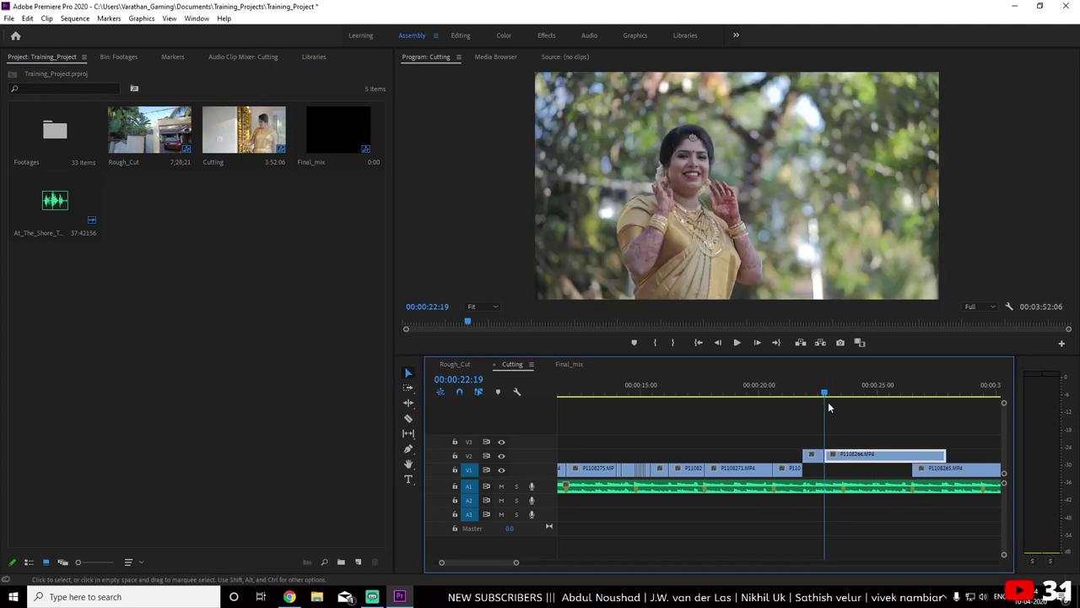
pyautogui.moveTo(824, 396); pyautogui.dragTo(834, 396)
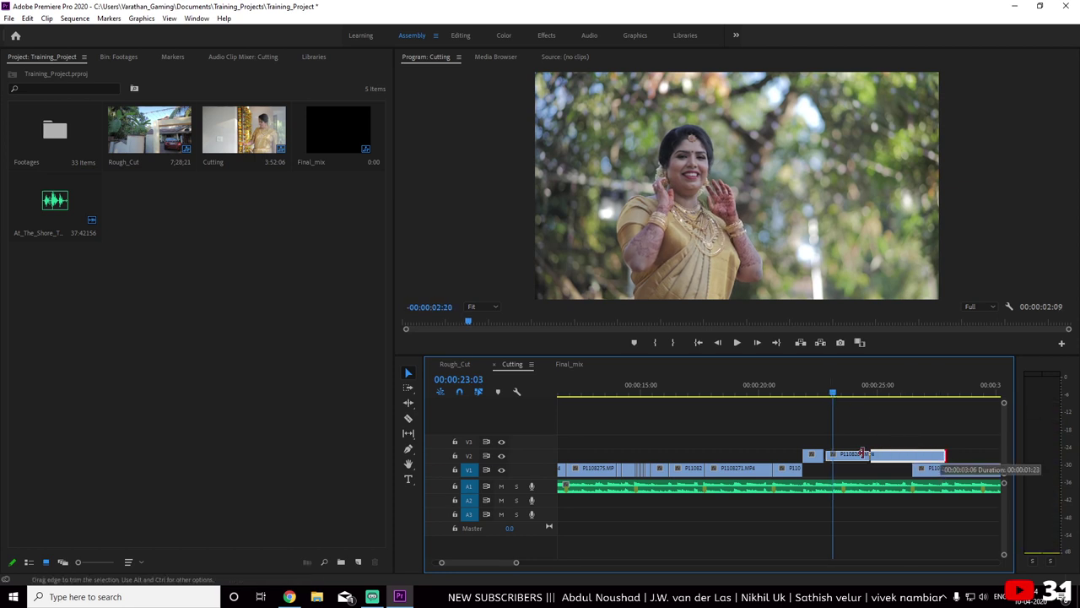
pyautogui.moveTo(862, 454); pyautogui.dragTo(833, 454)
pyautogui.press('Delete')
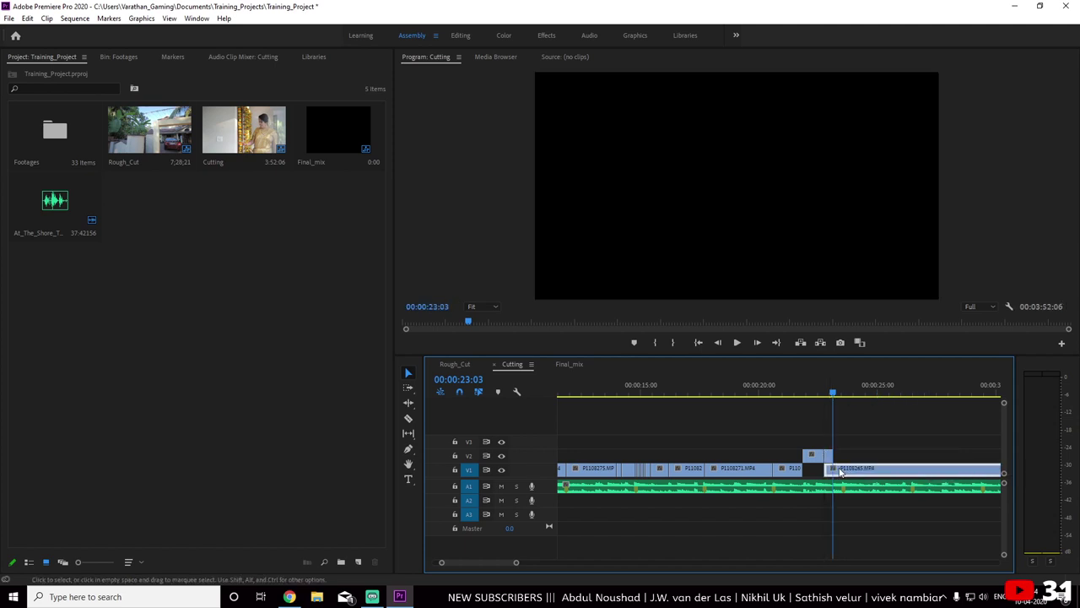
# Trim the start of P1108265 and slide it left to follow the overlay shot
pyautogui.moveTo(827, 469); pyautogui.dragTo(902, 471)
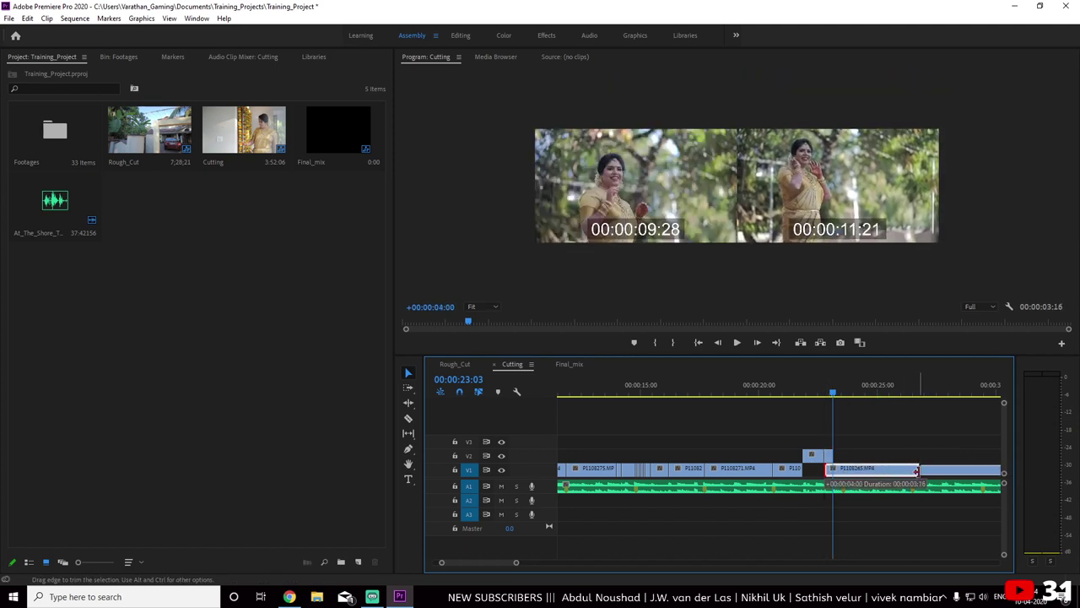
pyautogui.moveTo(897, 470); pyautogui.dragTo(857, 471)
pyautogui.click(748, 394)
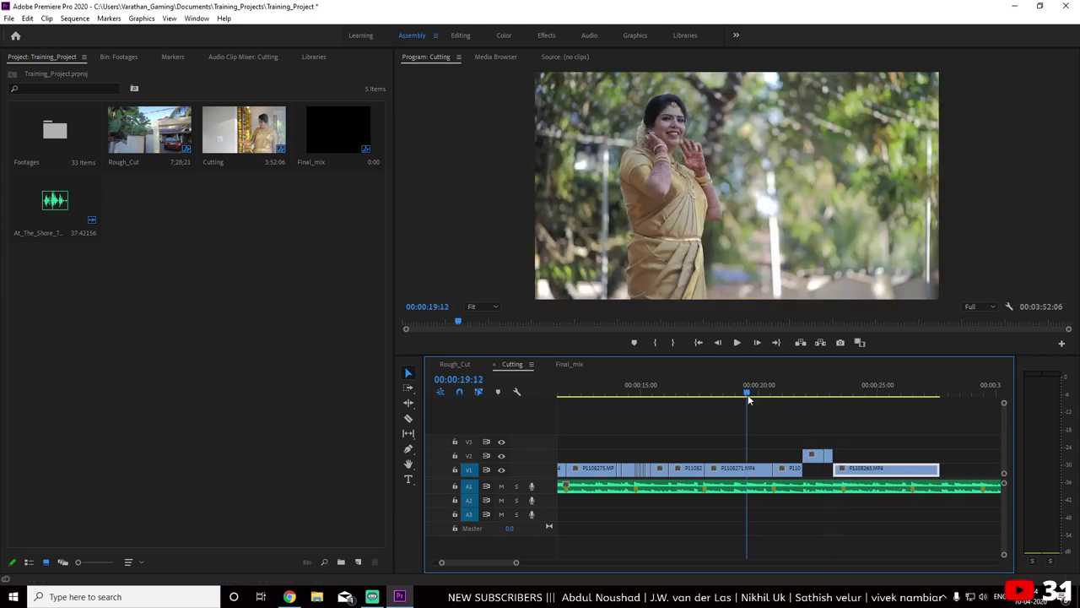
pyautogui.press('space')
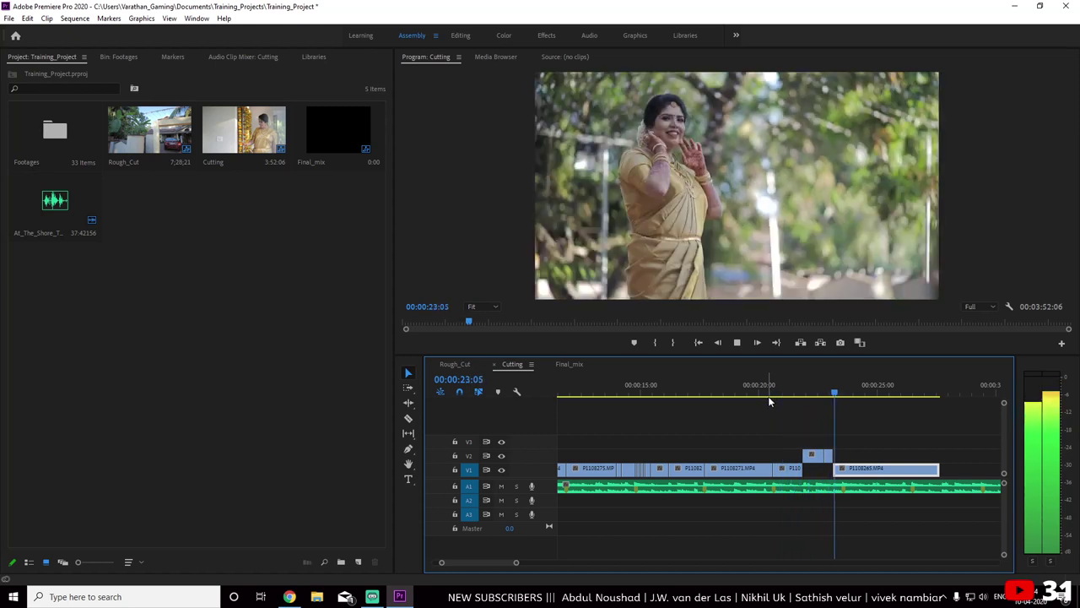
pyautogui.press('space')
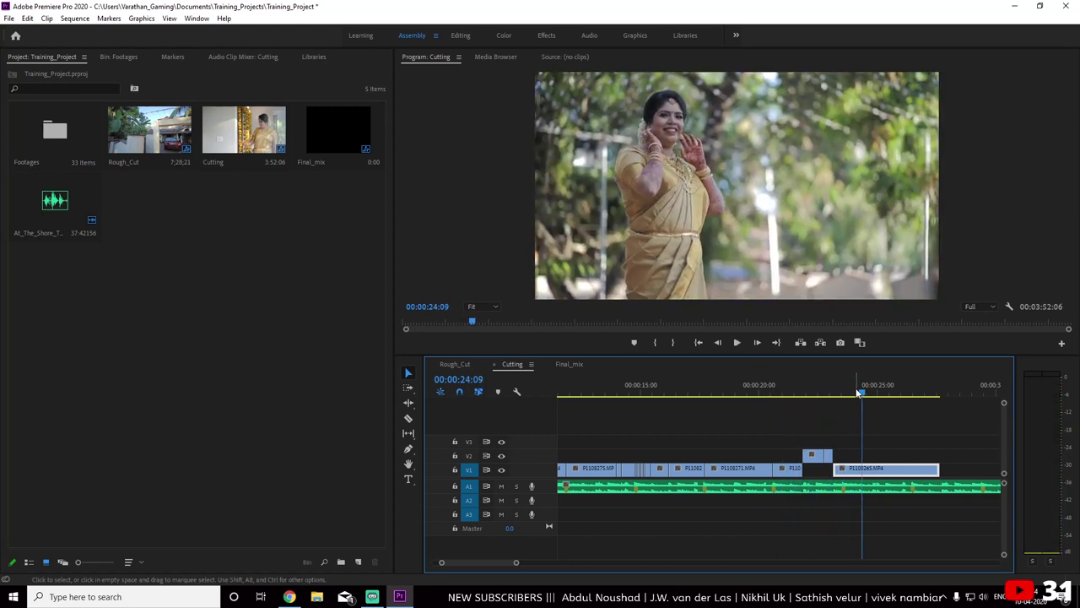
# Replay from about 0:22 and trim P1108265's end so it stops at 24:06
pyautogui.moveTo(858, 394); pyautogui.dragTo(796, 396)
pyautogui.press('space')
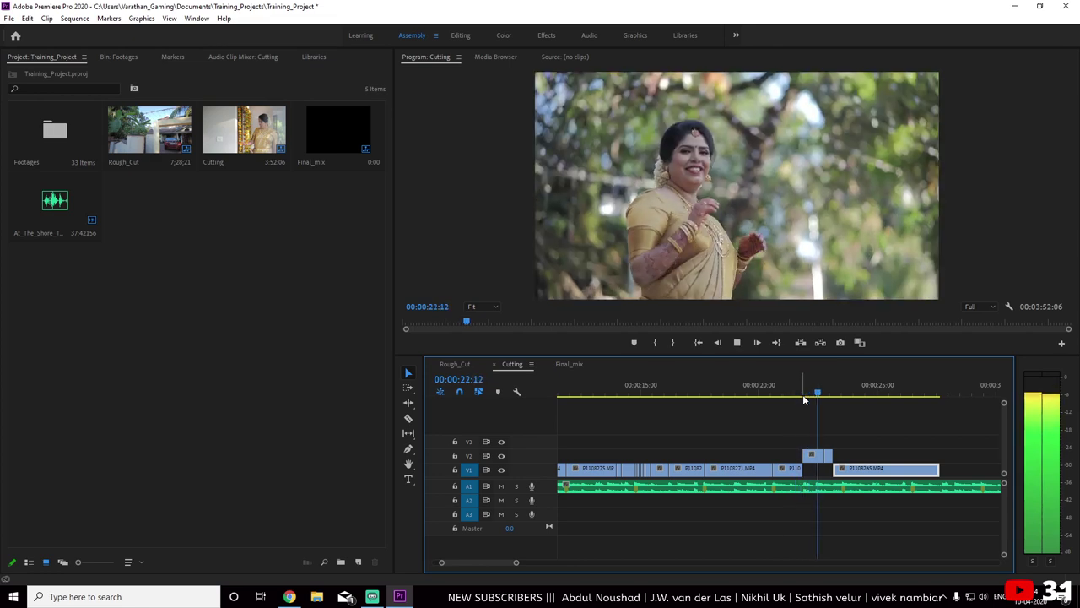
pyautogui.press('space')
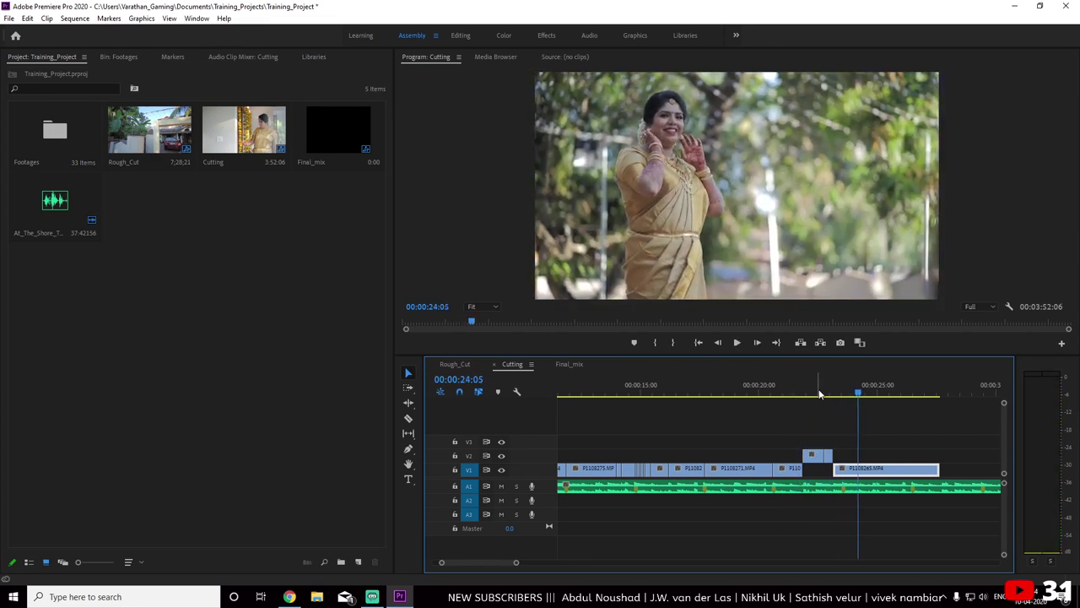
pyautogui.click(818, 393)
pyautogui.press('space')
pyautogui.moveTo(937, 468); pyautogui.dragTo(859, 463)
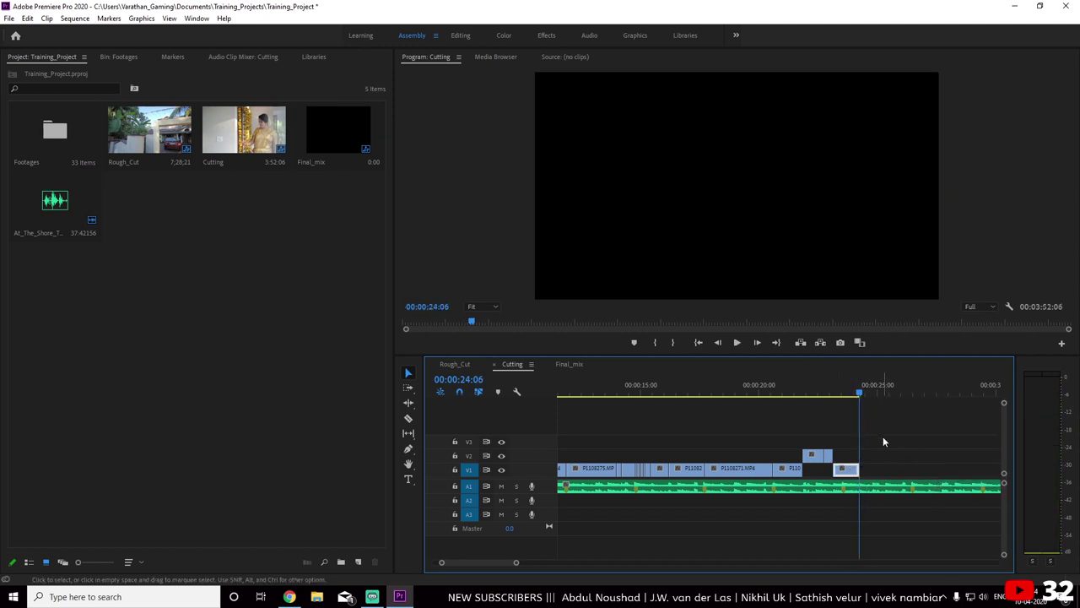
pyautogui.press('-')
pyautogui.press('-')
pyautogui.press('-')
pyautogui.press('-')
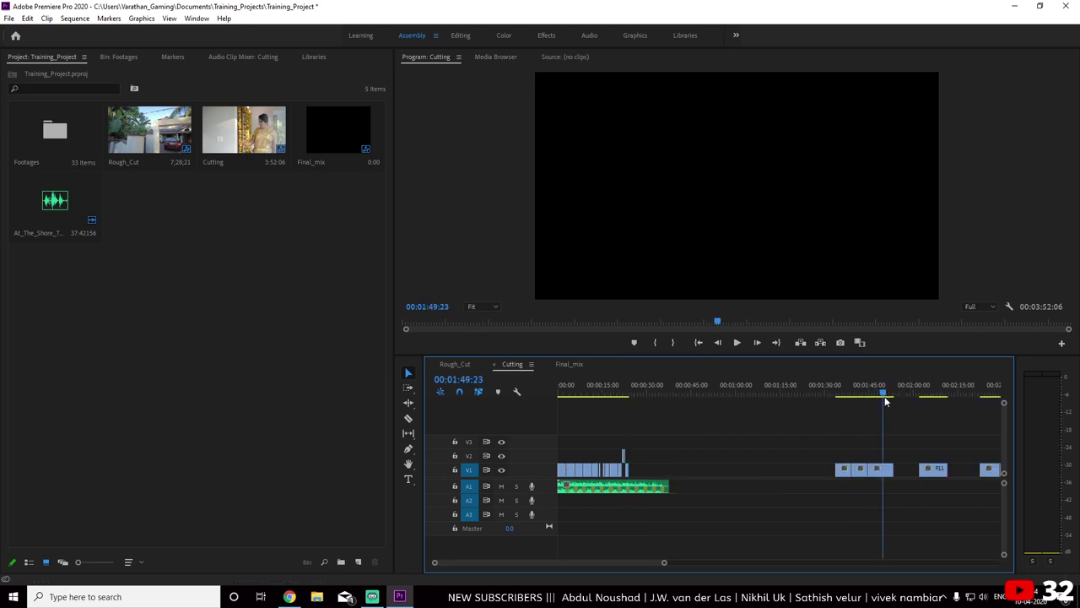
# Move the garland shot from about 1:48 right after the trimmed clip and review the join
pyautogui.moveTo(885, 401); pyautogui.dragTo(880, 401)
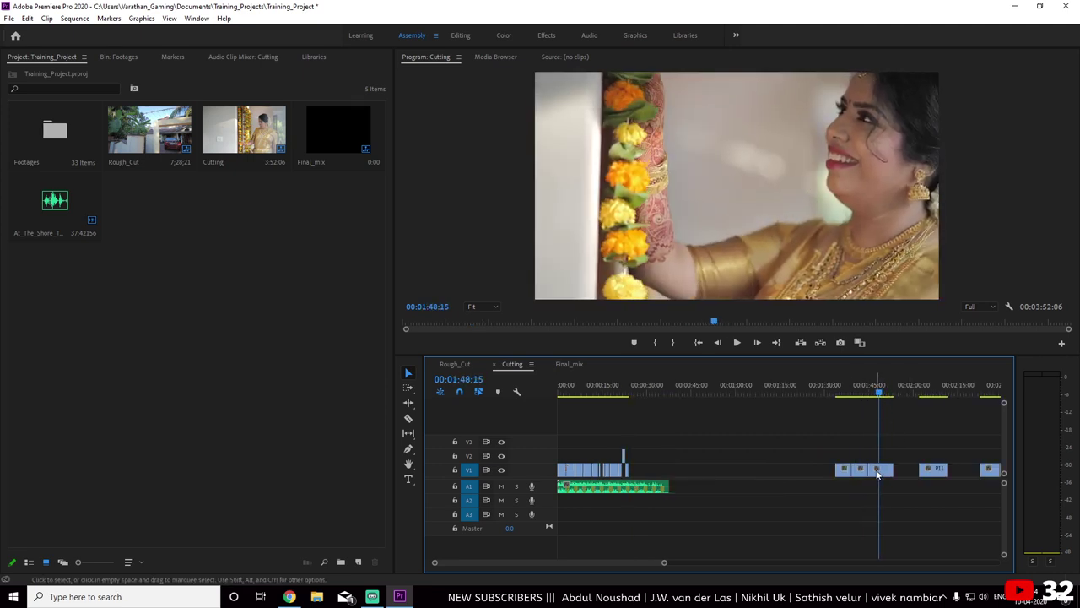
pyautogui.moveTo(878, 474); pyautogui.dragTo(639, 473)
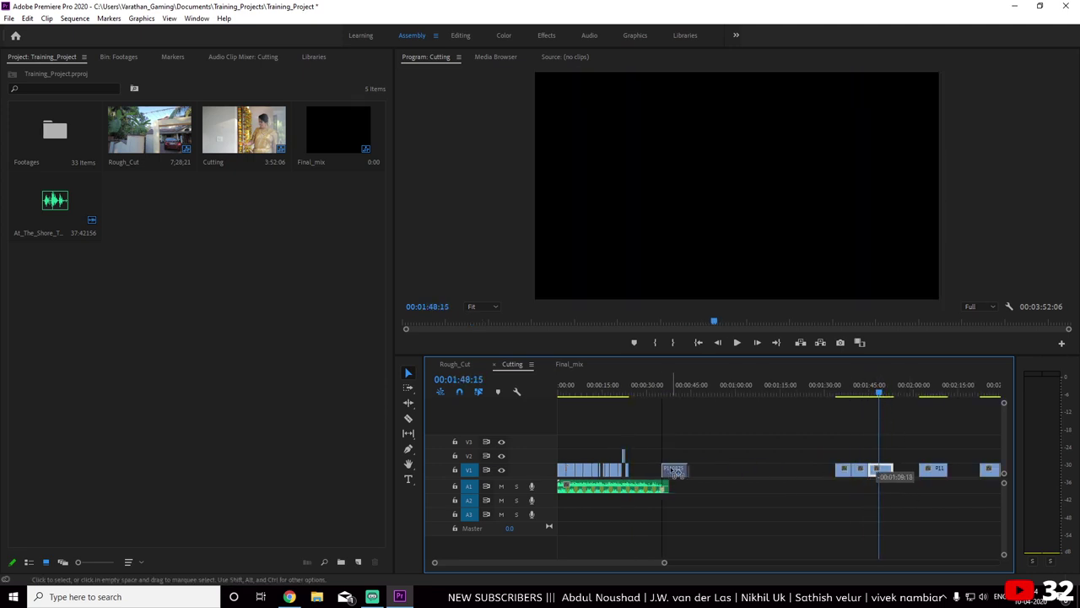
pyautogui.click(625, 392)
pyautogui.press('space')
pyautogui.press('=')
pyautogui.press('=')
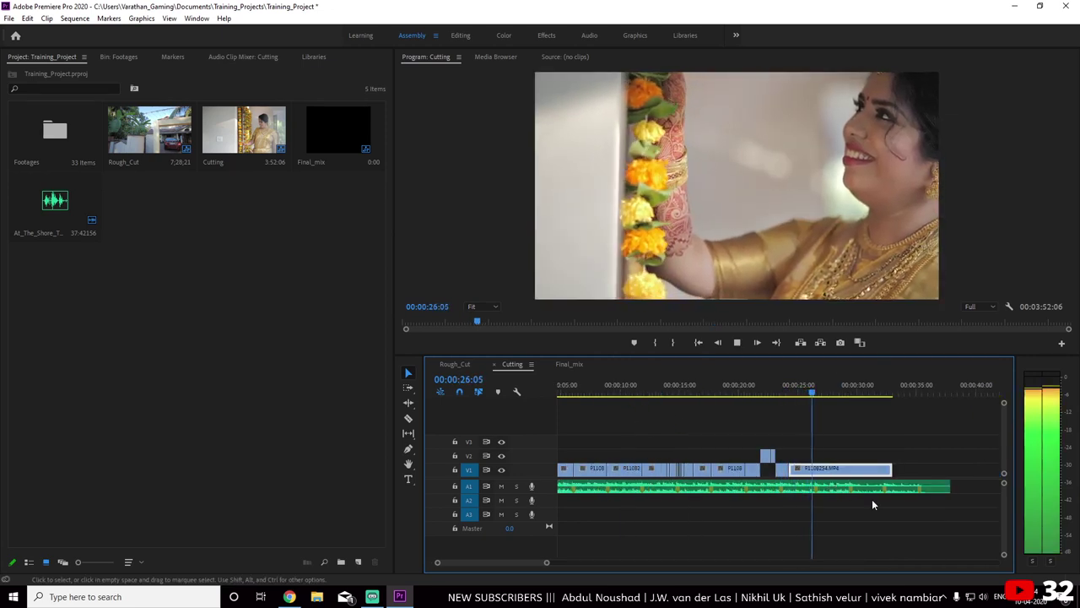
pyautogui.press('space')
pyautogui.press('j')
pyautogui.press('l')
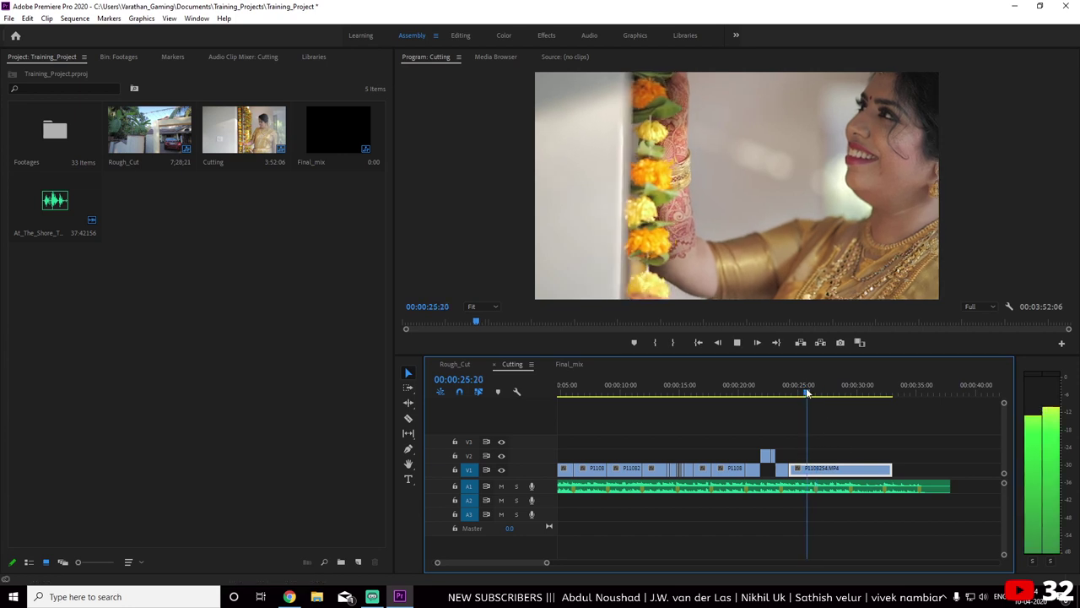
pyautogui.press('k')
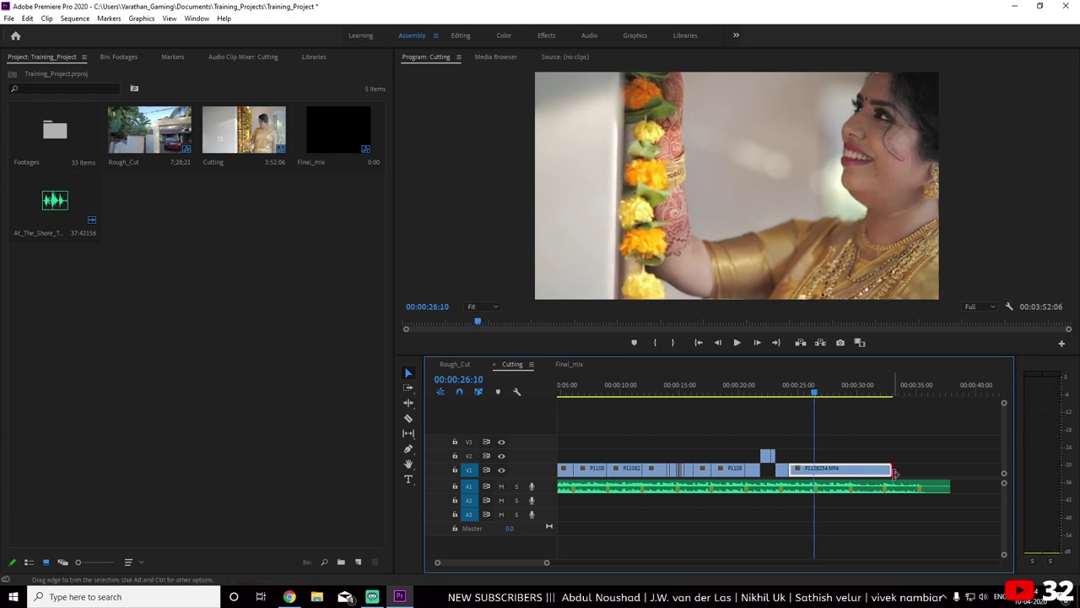
# Shorten P1108254's tail and bring the far-off P1108276.MP4 shot up to follow it
pyautogui.moveTo(895, 472); pyautogui.dragTo(808, 469)
pyautogui.press('-')
pyautogui.press('-')
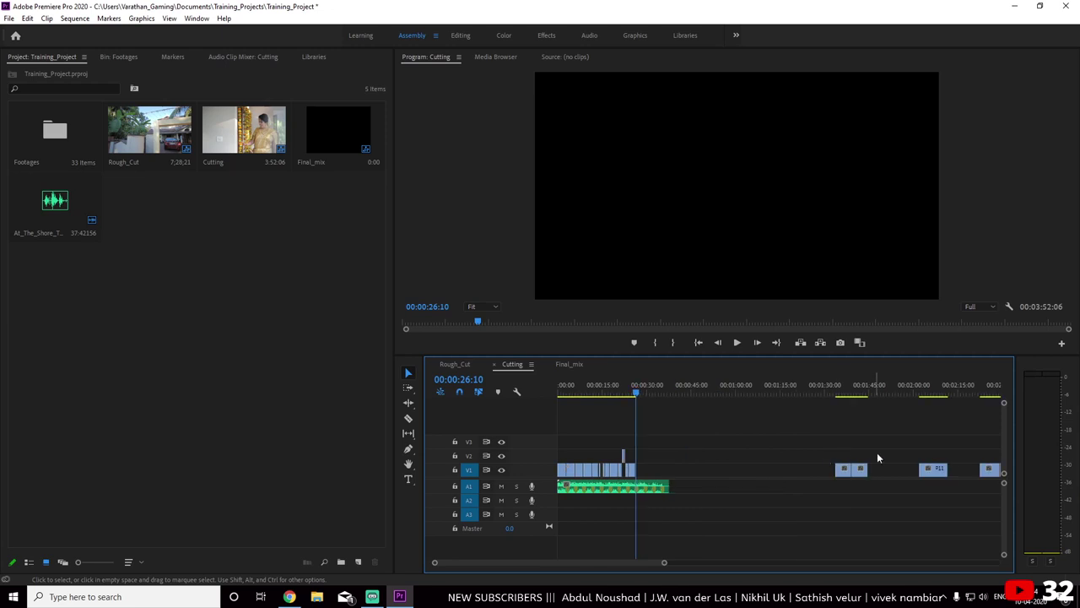
pyautogui.press('-')
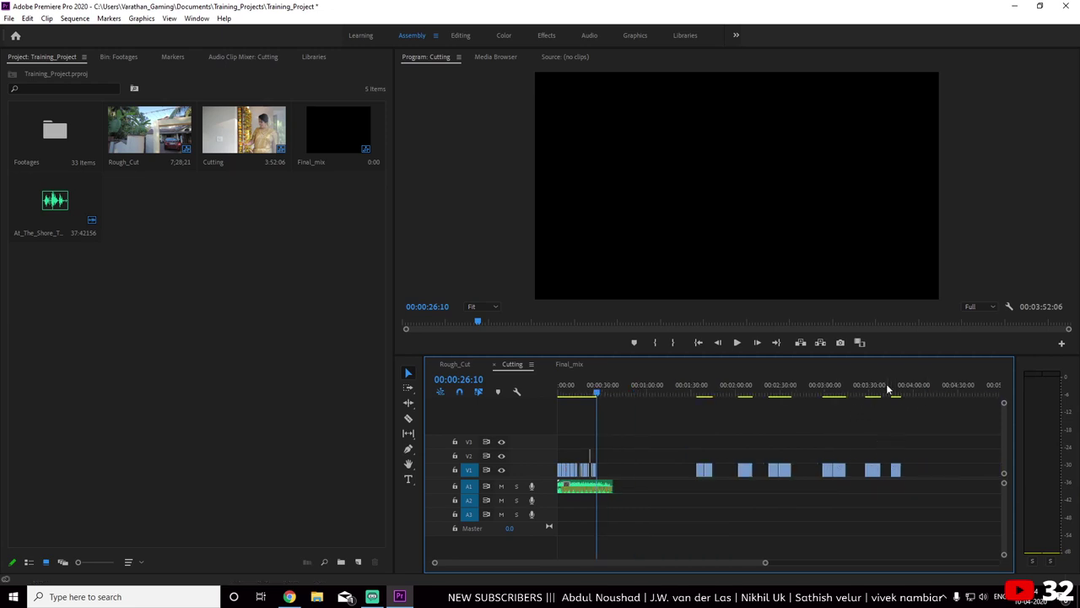
pyautogui.moveTo(892, 394); pyautogui.dragTo(899, 396)
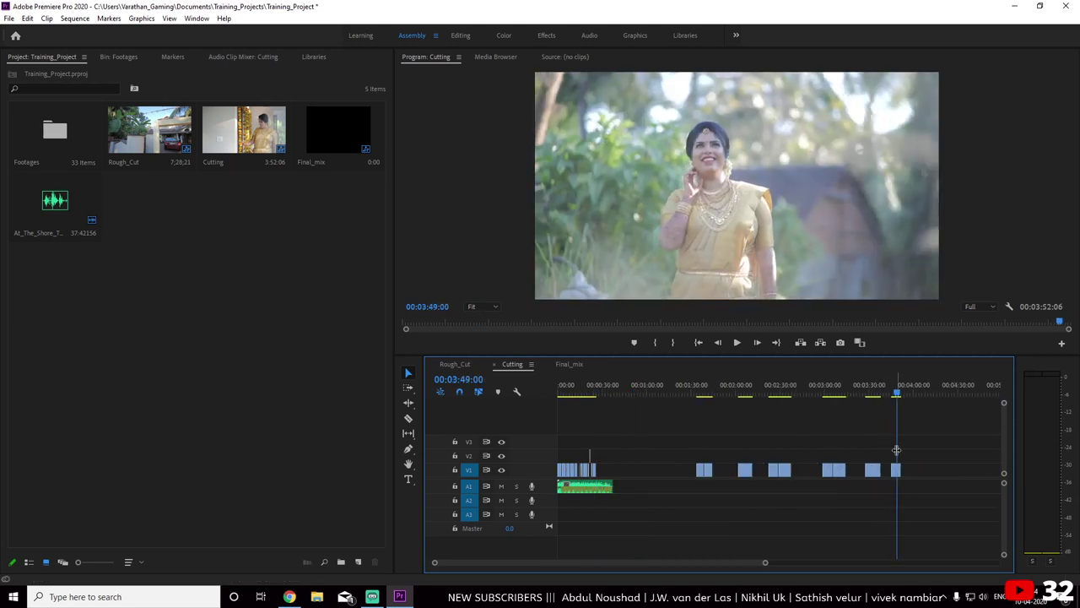
pyautogui.moveTo(897, 472); pyautogui.dragTo(602, 476)
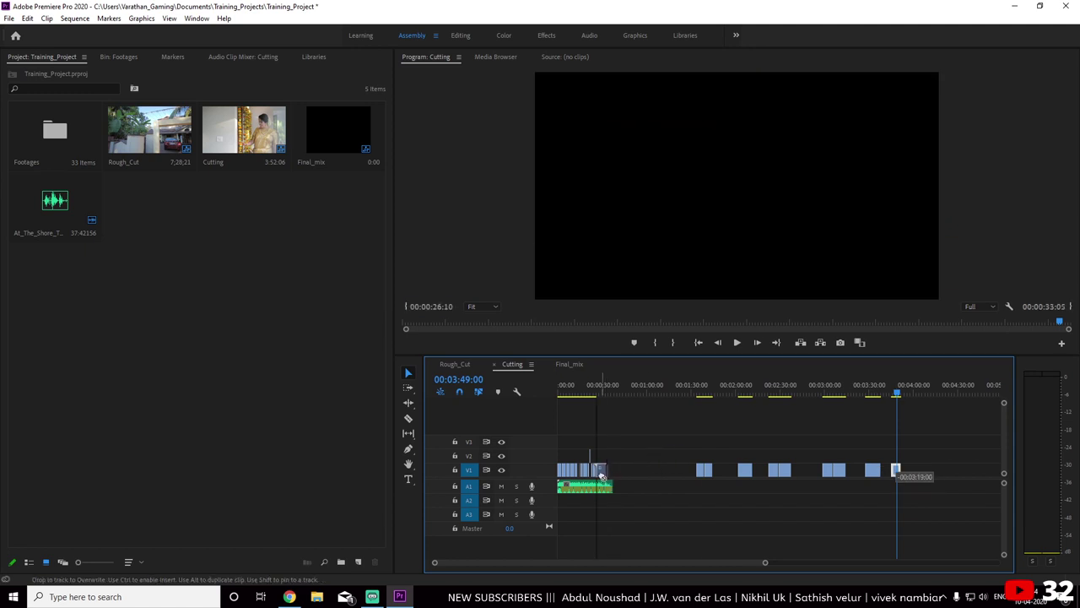
pyautogui.click(596, 395)
pyautogui.press('=')
pyautogui.press('=')
pyautogui.press('=')
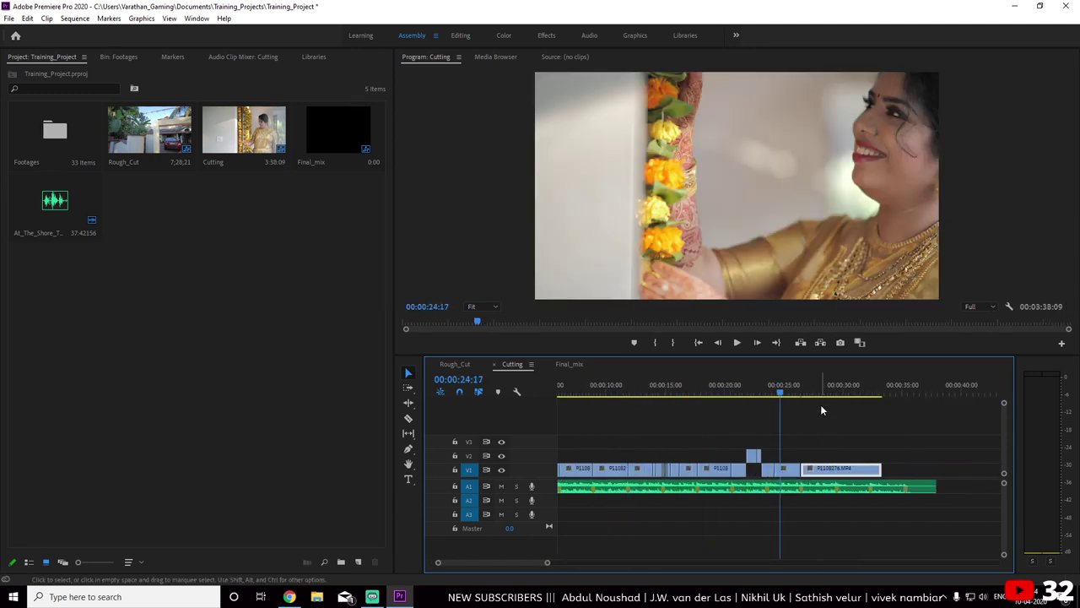
# Close the gap before P1108276 and trim its end to 29:09
pyautogui.press('space')
pyautogui.press('=')
pyautogui.press('=')
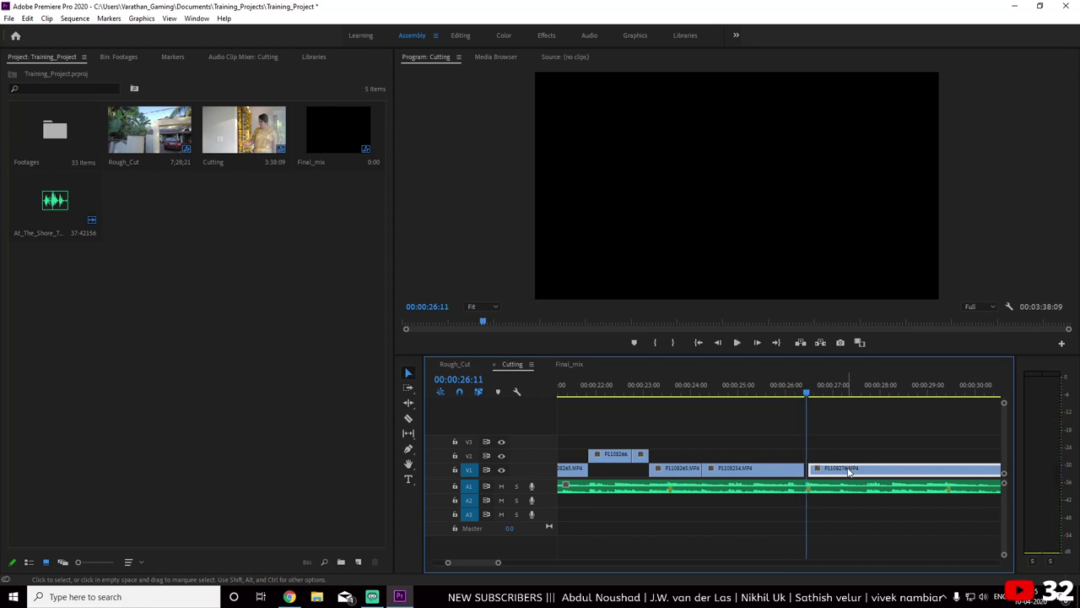
pyautogui.moveTo(849, 472); pyautogui.dragTo(837, 472)
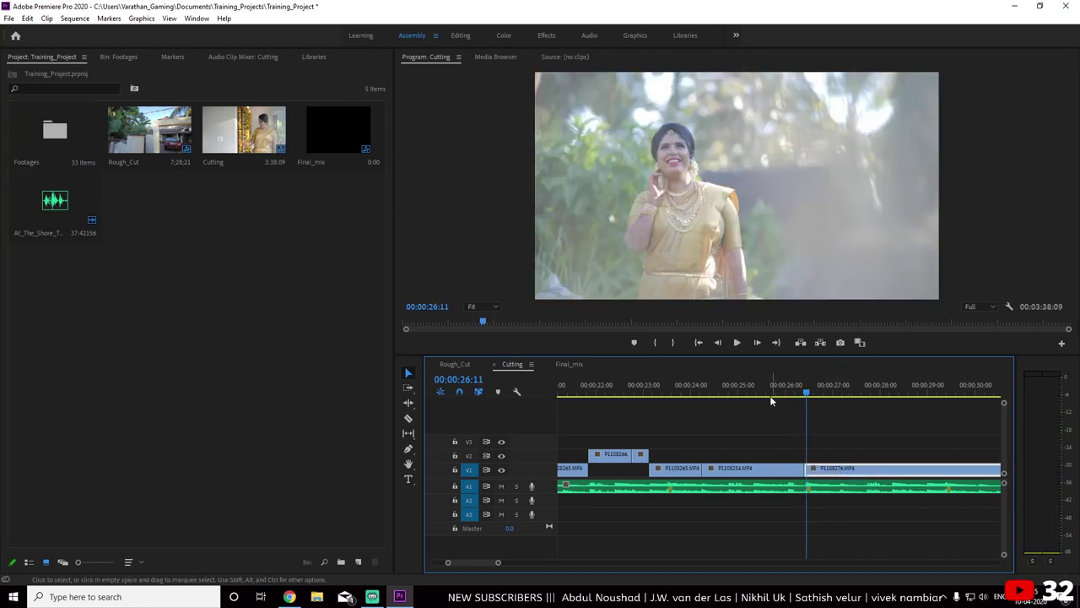
pyautogui.click(773, 393)
pyautogui.press('space')
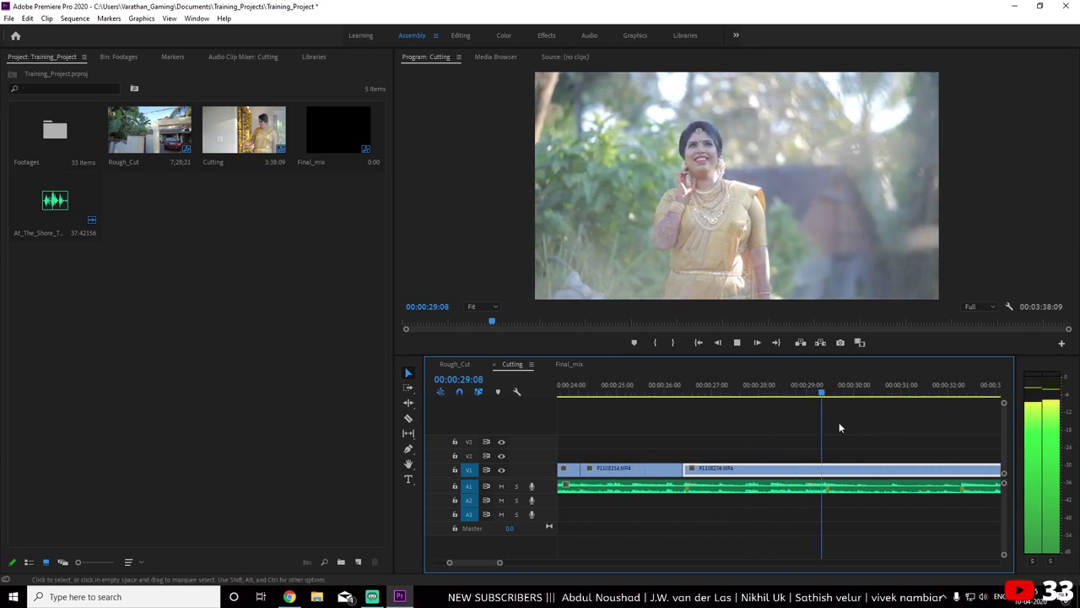
pyautogui.press('space')
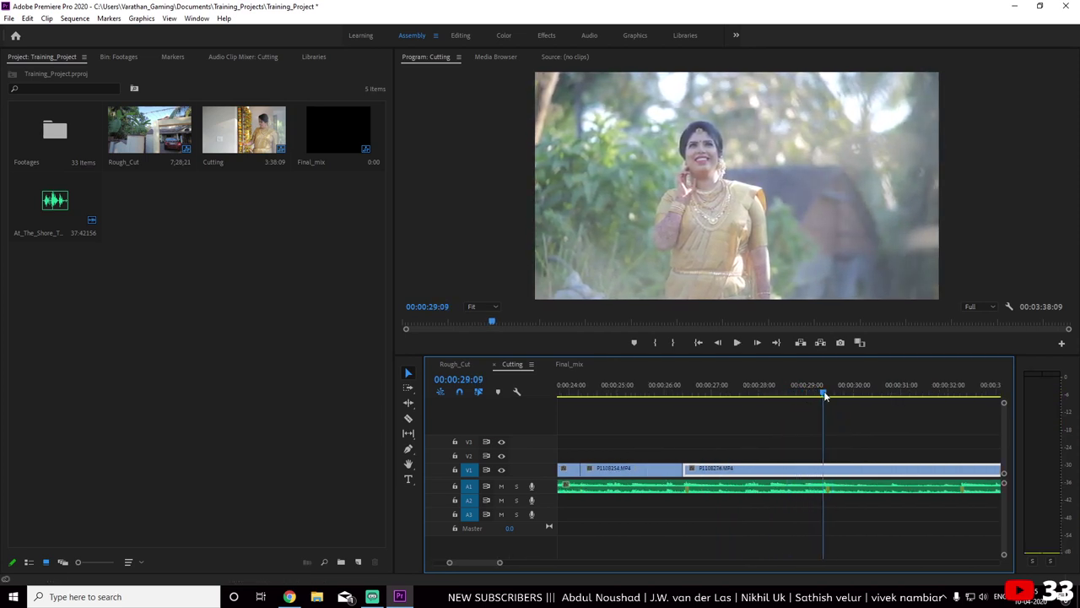
pyautogui.press('-')
pyautogui.press('-')
pyautogui.moveTo(841, 467); pyautogui.dragTo(792, 467)
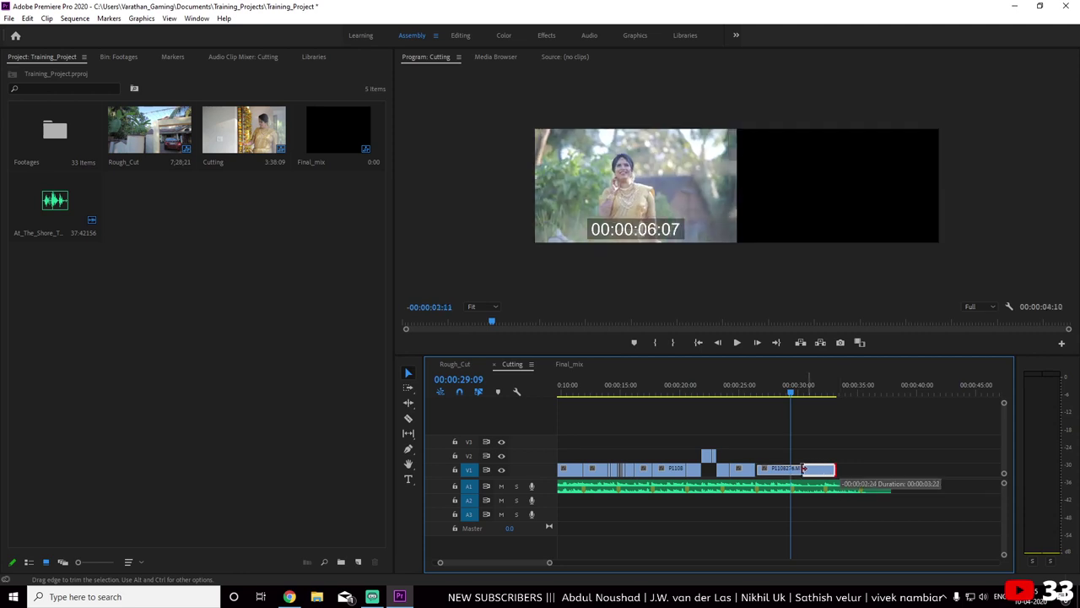
# Bring the P1108263.MP4 pillar shot up after P1108276 and play it through to 36:10
pyautogui.press('-')
pyautogui.press('-')
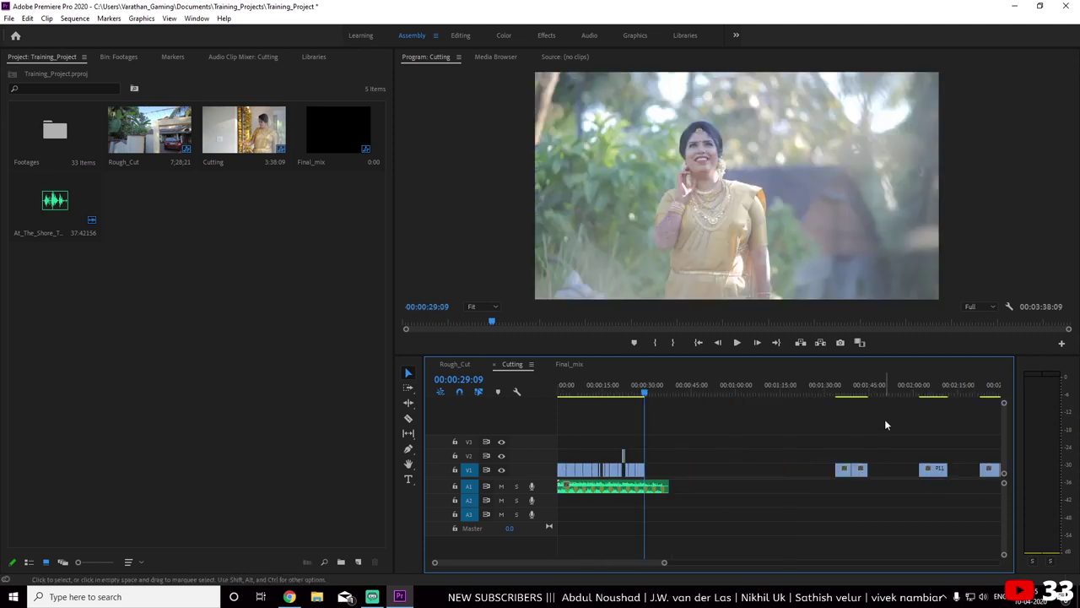
pyautogui.moveTo(840, 391)
pyautogui.mouseDown()
pyautogui.moveTo(804, 392)
pyautogui.moveTo(788, 412)
pyautogui.mouseUp()
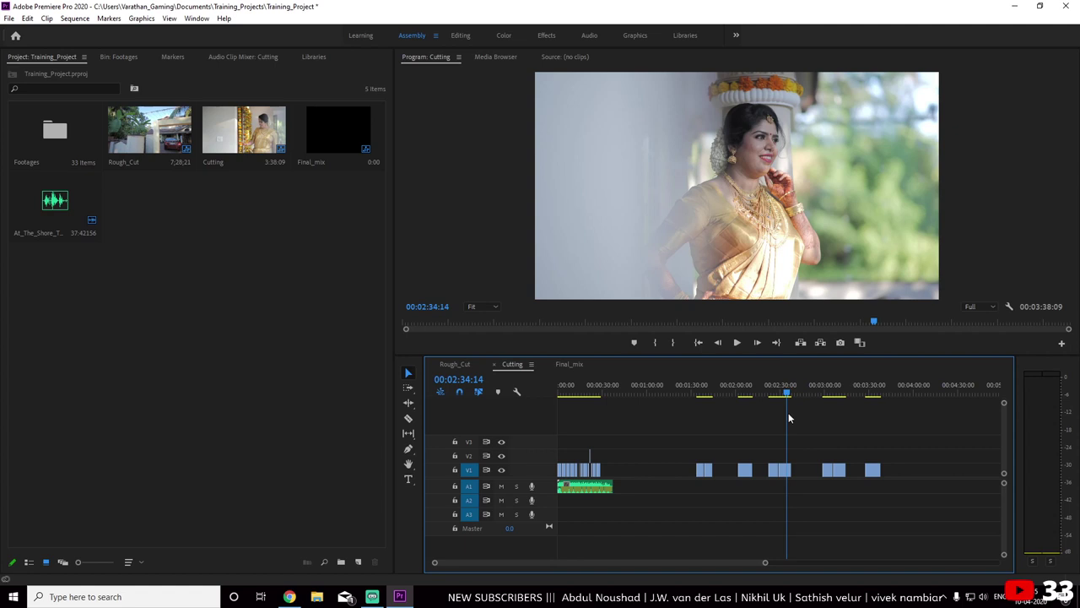
pyautogui.moveTo(784, 470)
pyautogui.mouseDown()
pyautogui.moveTo(659, 456)
pyautogui.moveTo(611, 474)
pyautogui.mouseUp()
pyautogui.click(611, 390)
pyautogui.press('=')
pyautogui.press('=')
pyautogui.press('=')
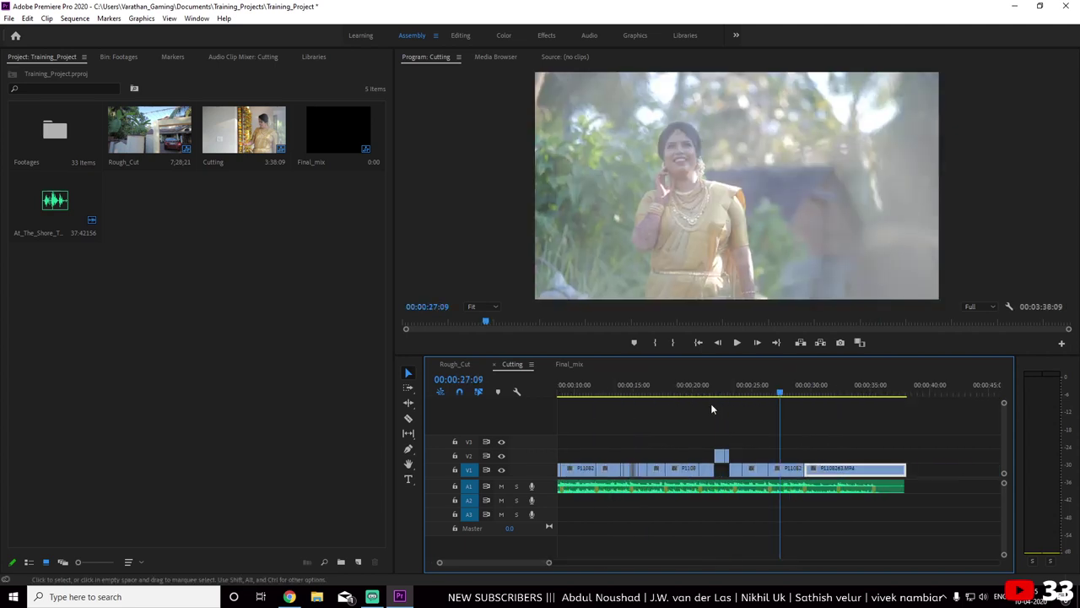
pyautogui.press('space')
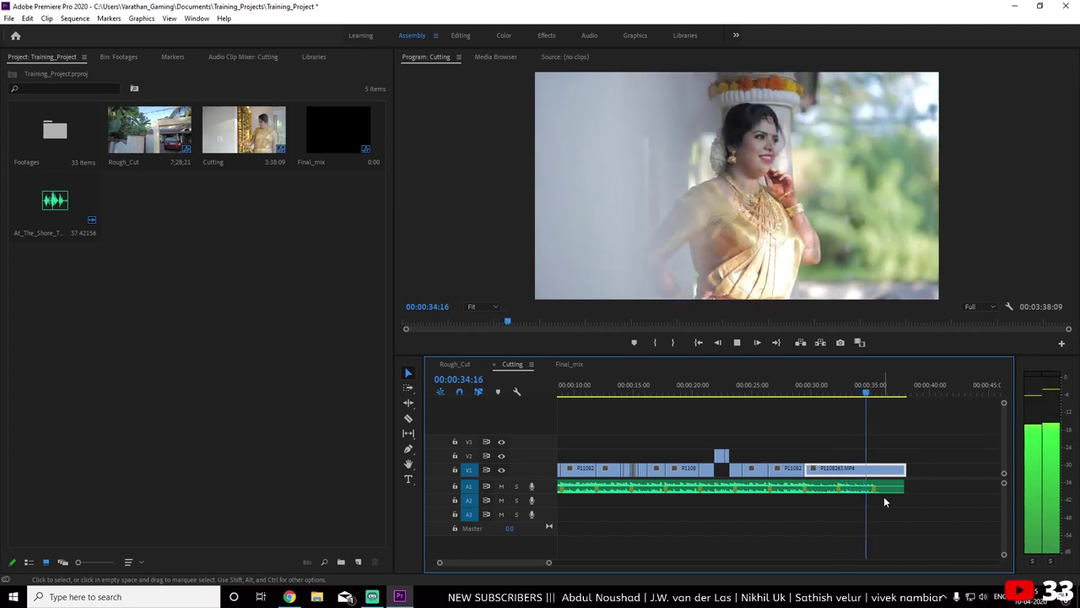
pyautogui.press('space')
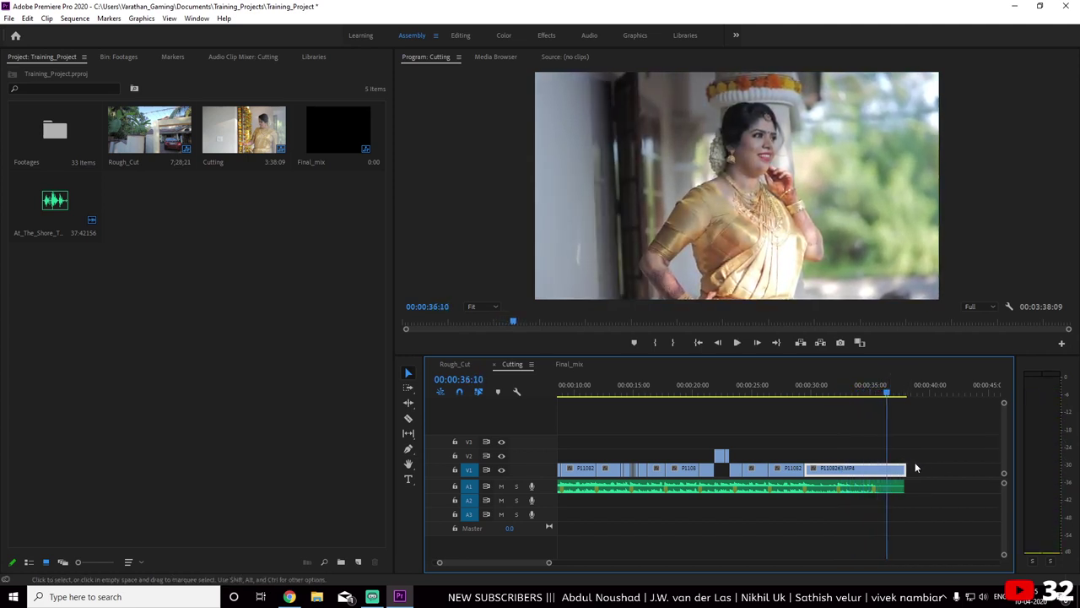
# Select and delete all leftover unused V1 clips so the sequence ends at 38:02
pyautogui.scroll(-3, 774, 439)
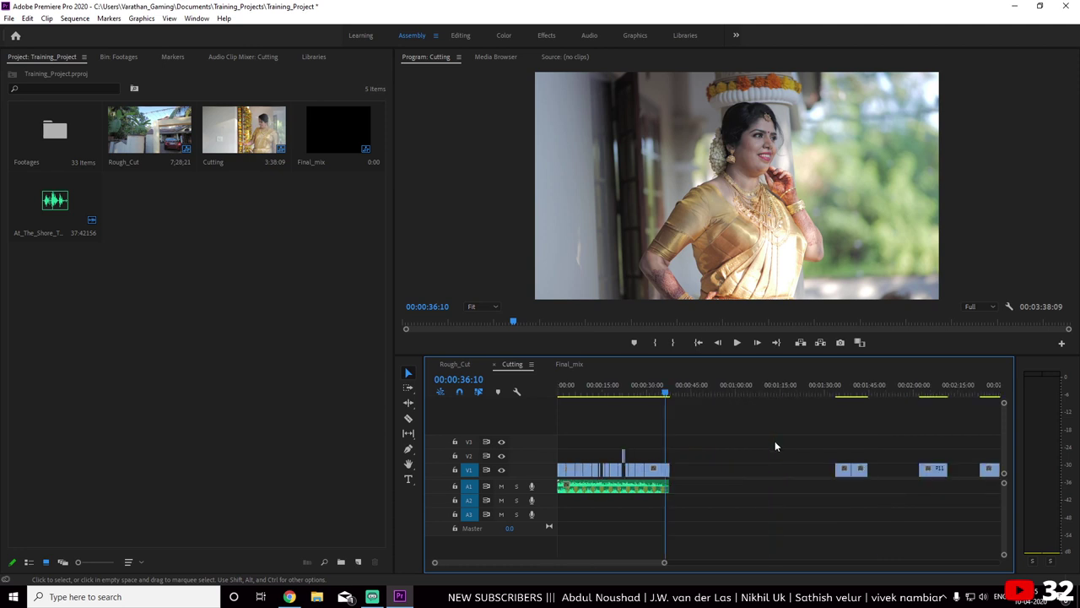
pyautogui.scroll(-2, 767, 439)
pyautogui.moveTo(828, 491); pyautogui.dragTo(999, 549)
pyautogui.press('Delete')
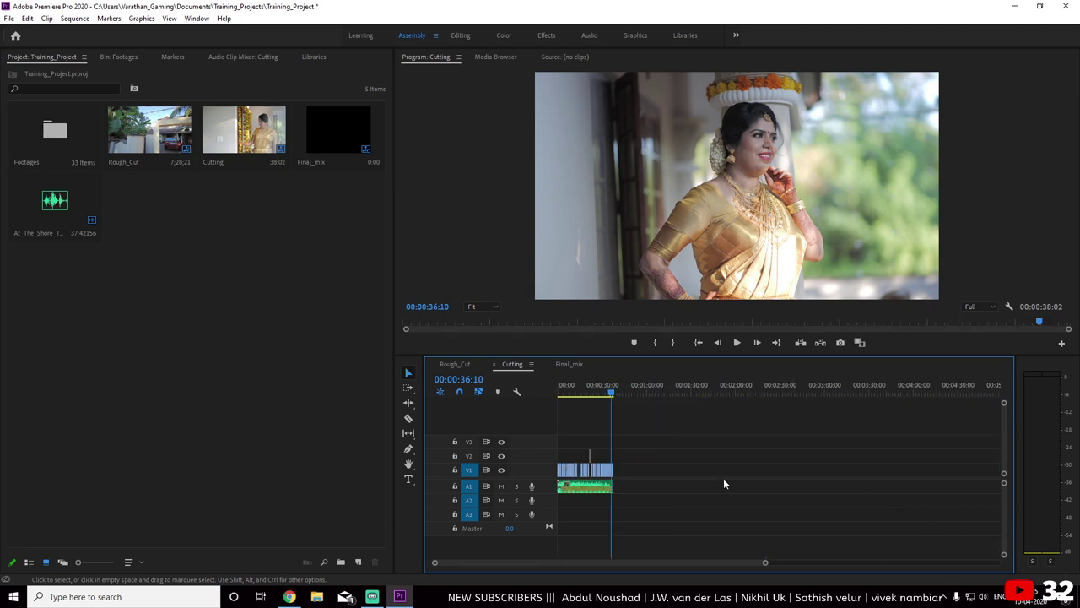
# Play the whole Cutting sequence full-screen from the start, then exit full-screen
pyautogui.press('Home')
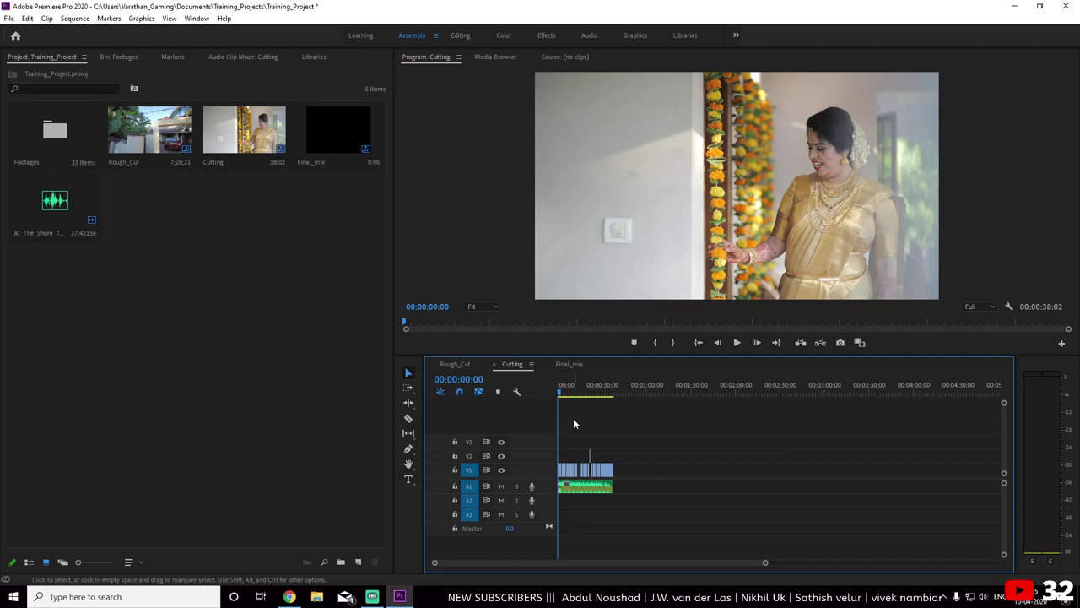
pyautogui.hotkey('ctrl', '`')
pyautogui.press('space')
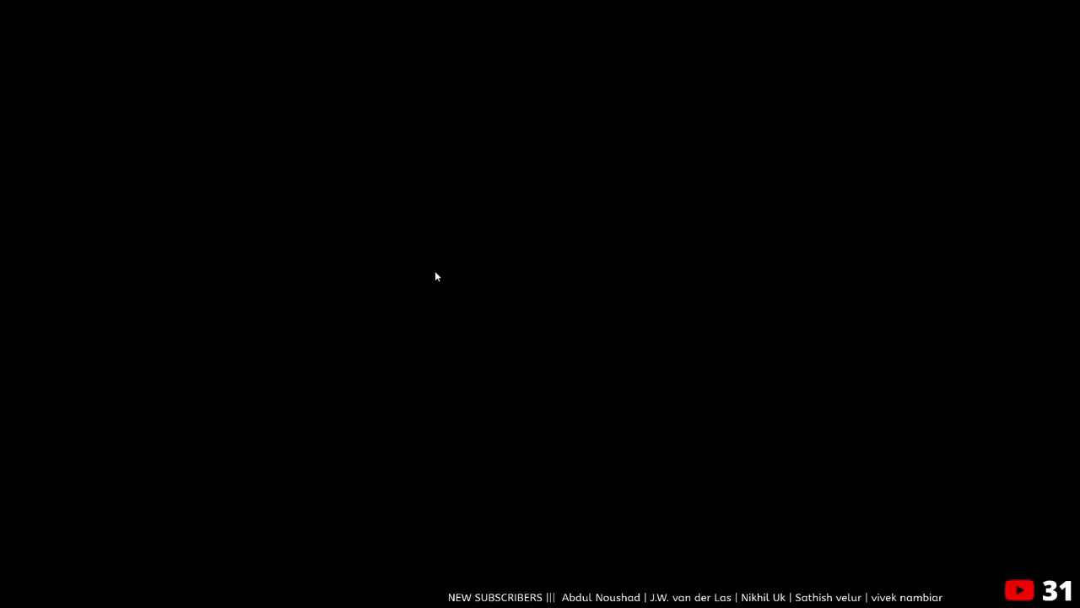
pyautogui.press('Escape')
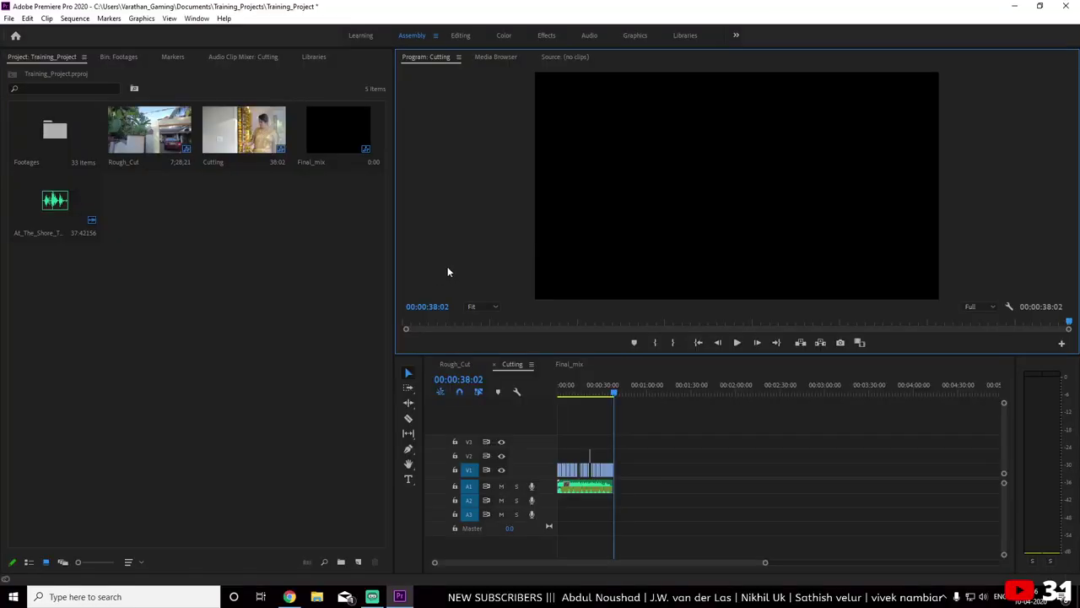
# At 00:00:22:01, drop the V2 clip into the V1 gap, then fit and review the sequence
pyautogui.click(595, 394)
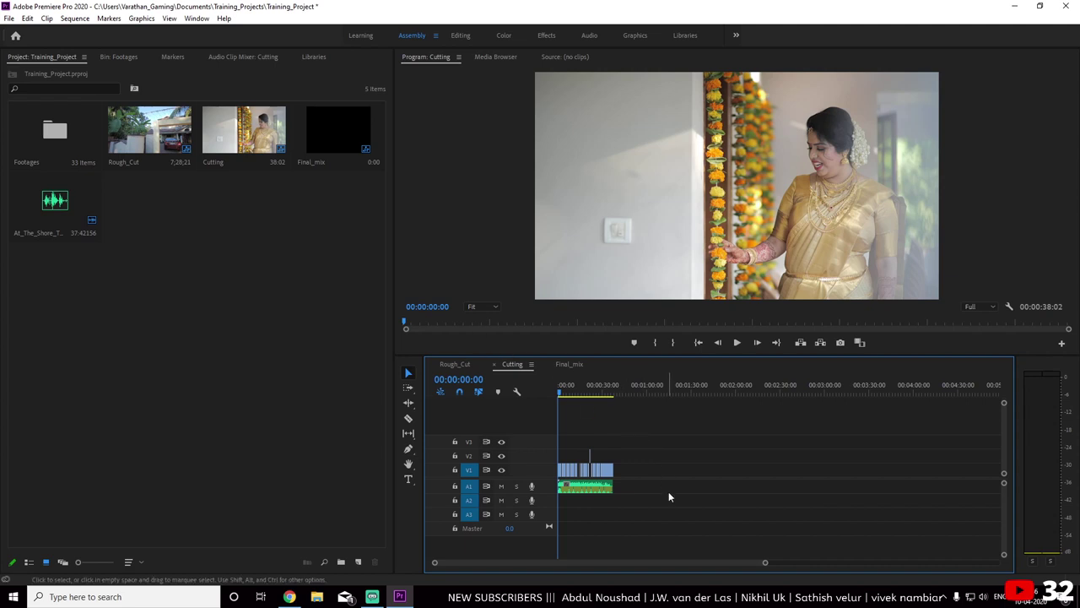
pyautogui.moveTo(567, 389); pyautogui.dragTo(589, 389)
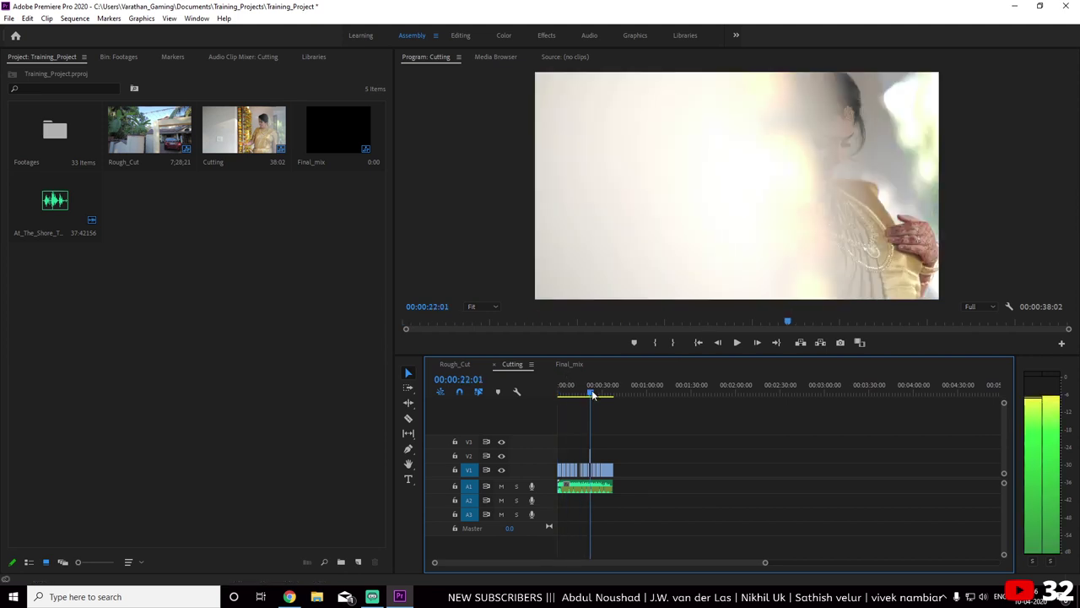
pyautogui.press('=')
pyautogui.press('=')
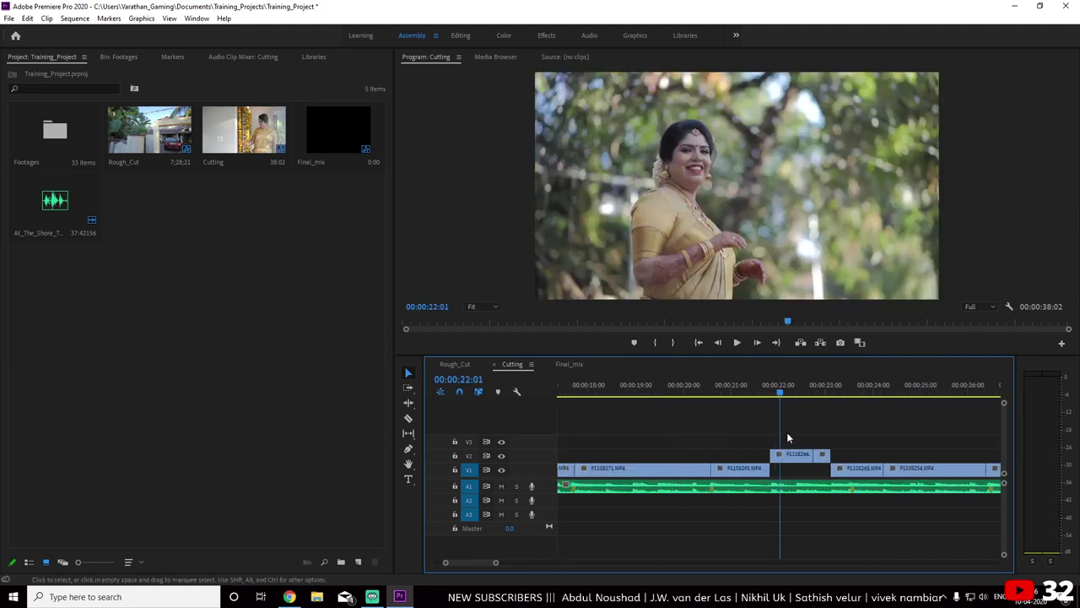
pyautogui.moveTo(801, 461); pyautogui.dragTo(802, 469)
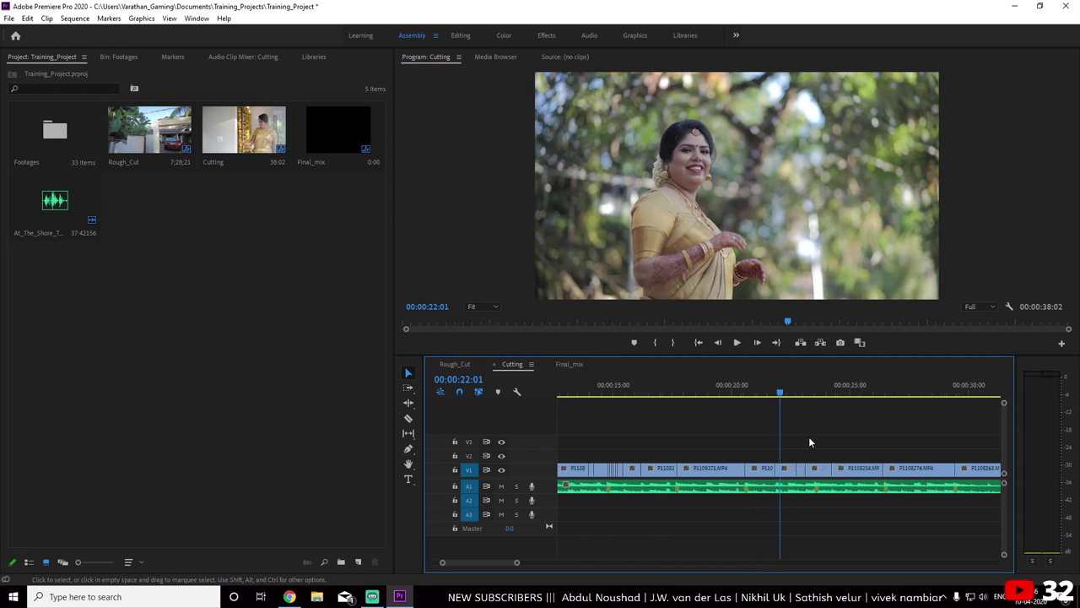
pyautogui.press('\\')
pyautogui.press('Home')
pyautogui.press('\\')
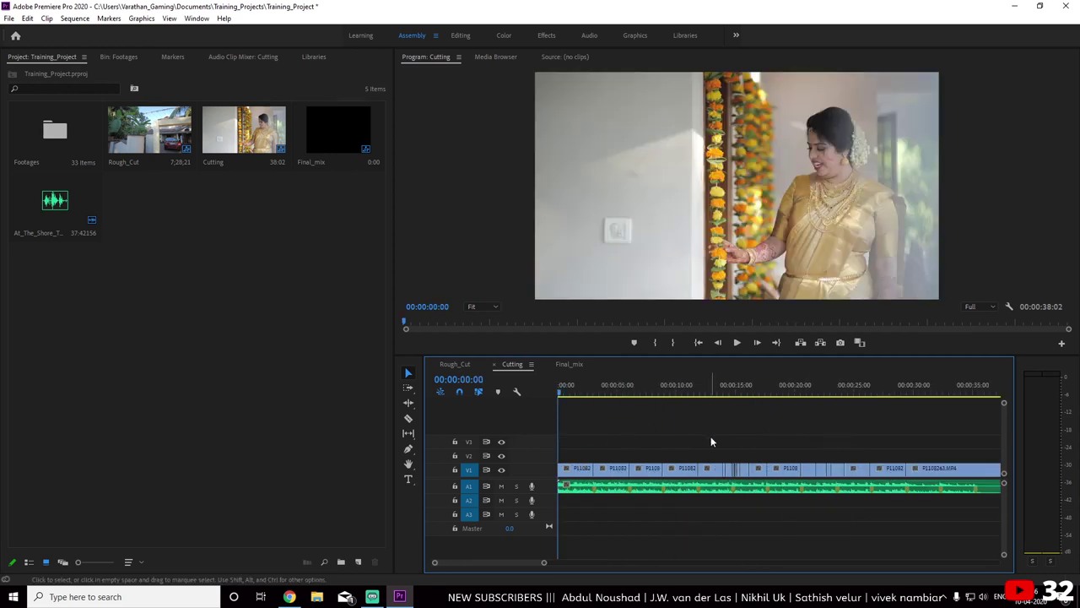
pyautogui.moveTo(562, 392)
pyautogui.mouseDown()
pyautogui.moveTo(654, 396)
pyautogui.moveTo(603, 402)
pyautogui.moveTo(632, 400)
pyautogui.mouseUp()
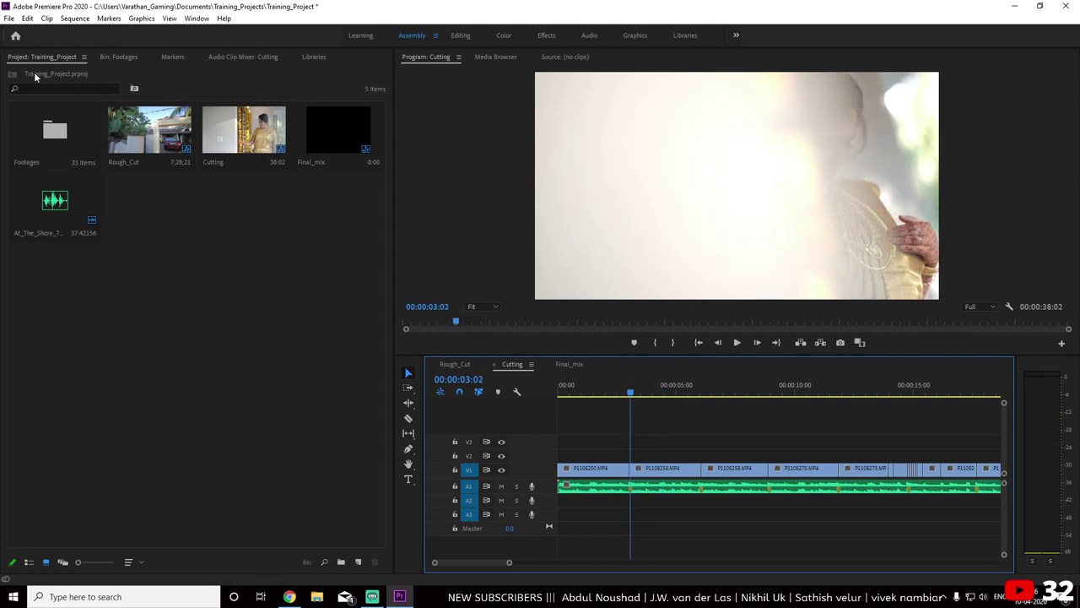
# Play back the opening of the sequence and scrub to around seven seconds
pyautogui.click(553, 37)
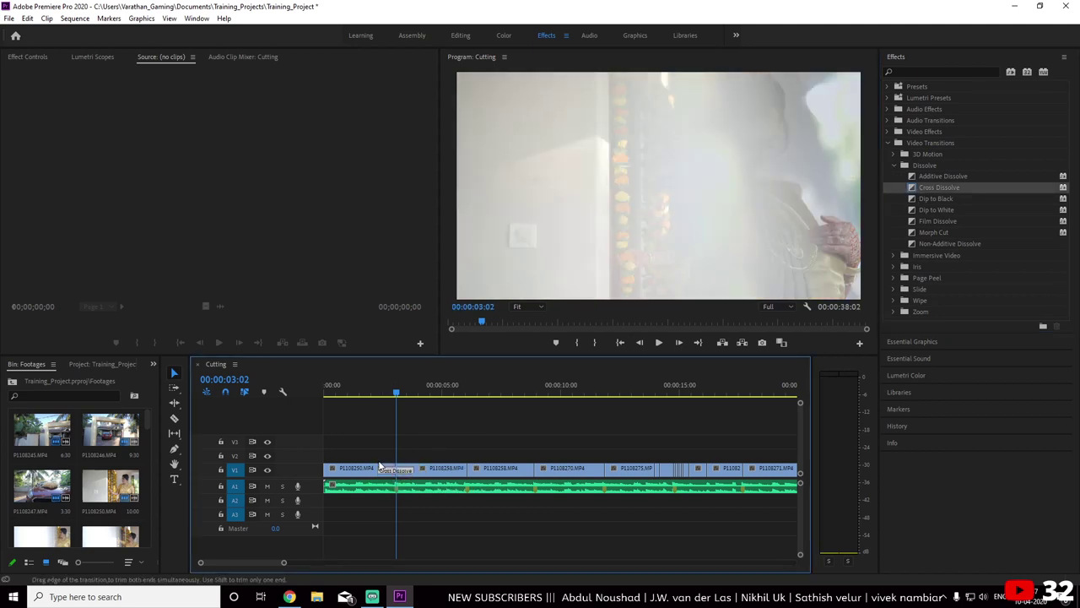
pyautogui.click(354, 386)
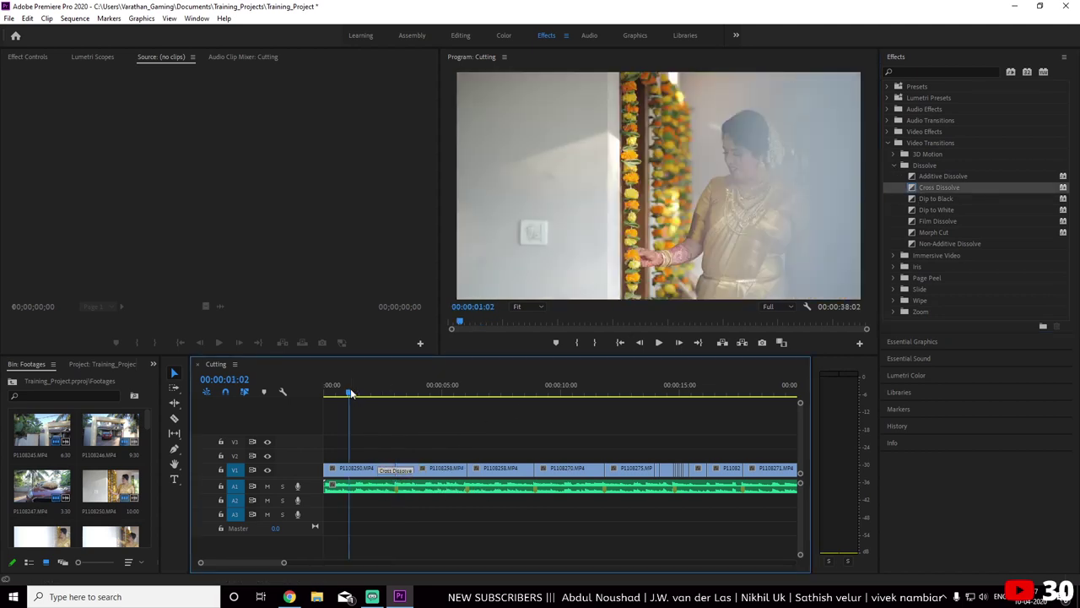
pyautogui.press('space')
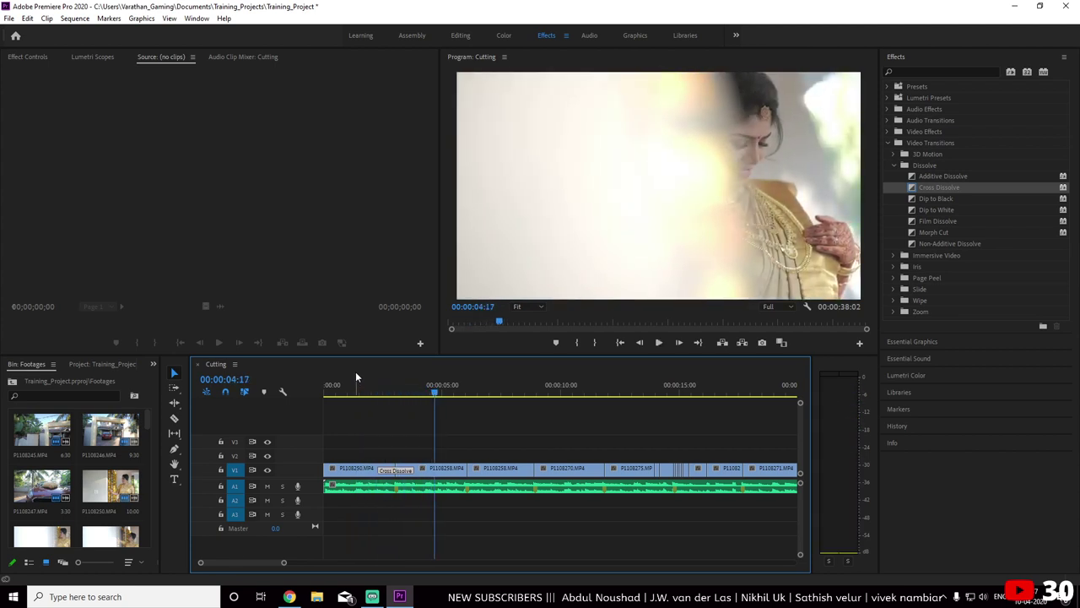
pyautogui.click(366, 376)
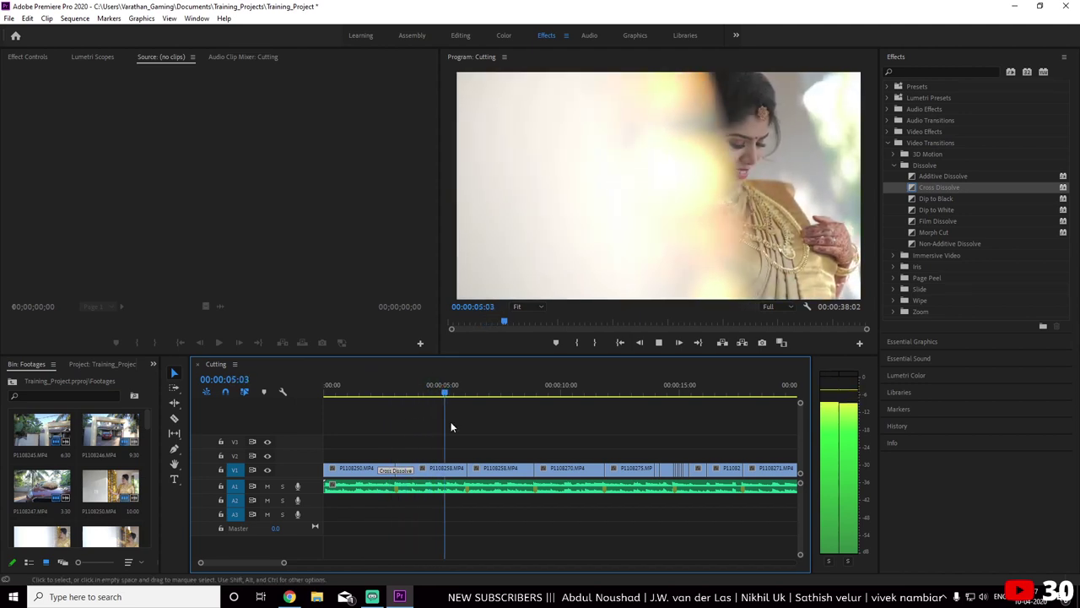
pyautogui.press('space')
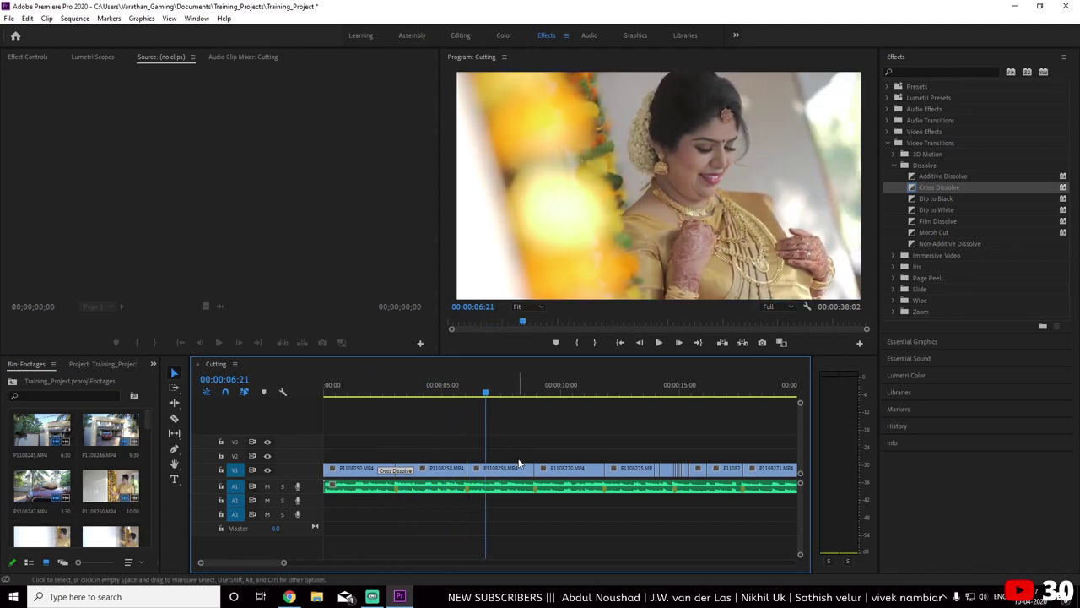
pyautogui.press('space')
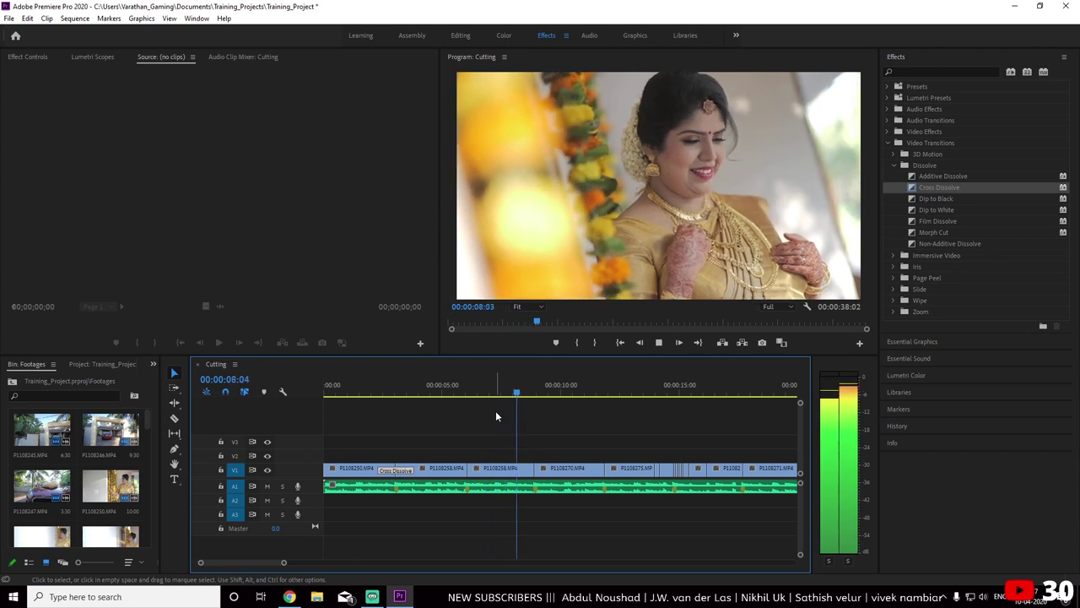
pyautogui.click(496, 394)
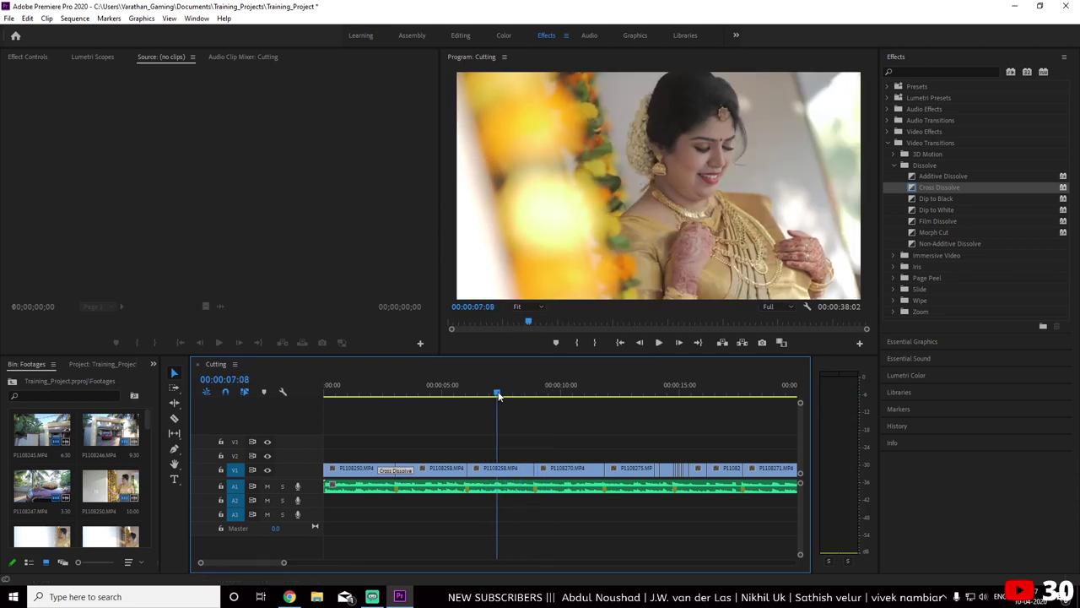
pyautogui.moveTo(497, 399); pyautogui.dragTo(517, 400)
pyautogui.moveTo(524, 395); pyautogui.dragTo(505, 395)
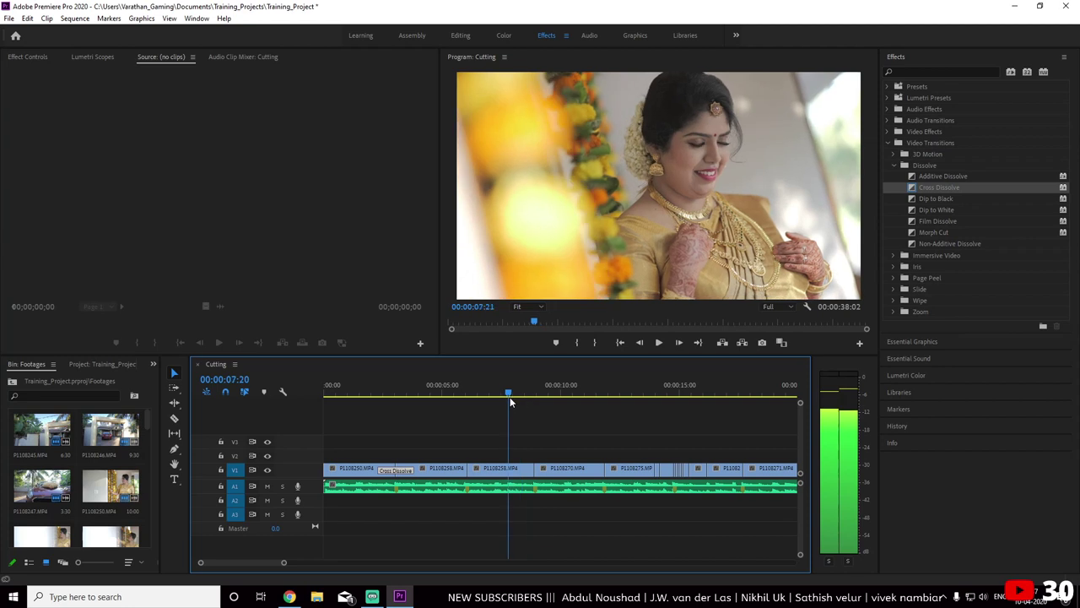
# Slip the third V1 clip's footage left by 23 frames and play back the result
pyautogui.click(174, 433)
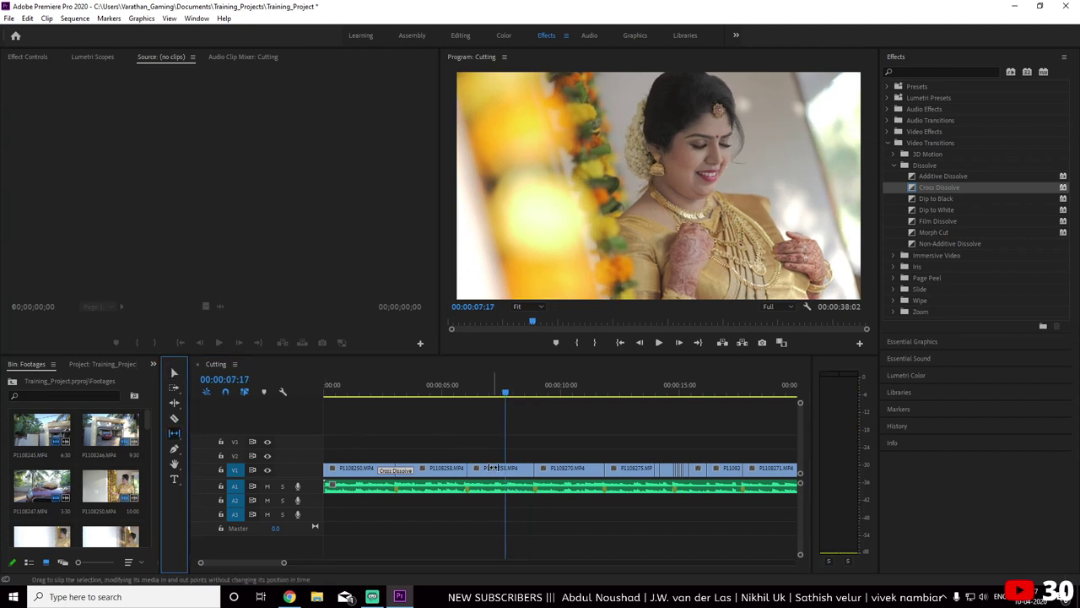
pyautogui.moveTo(496, 469); pyautogui.dragTo(469, 469)
pyautogui.click(425, 400)
pyautogui.press('space')
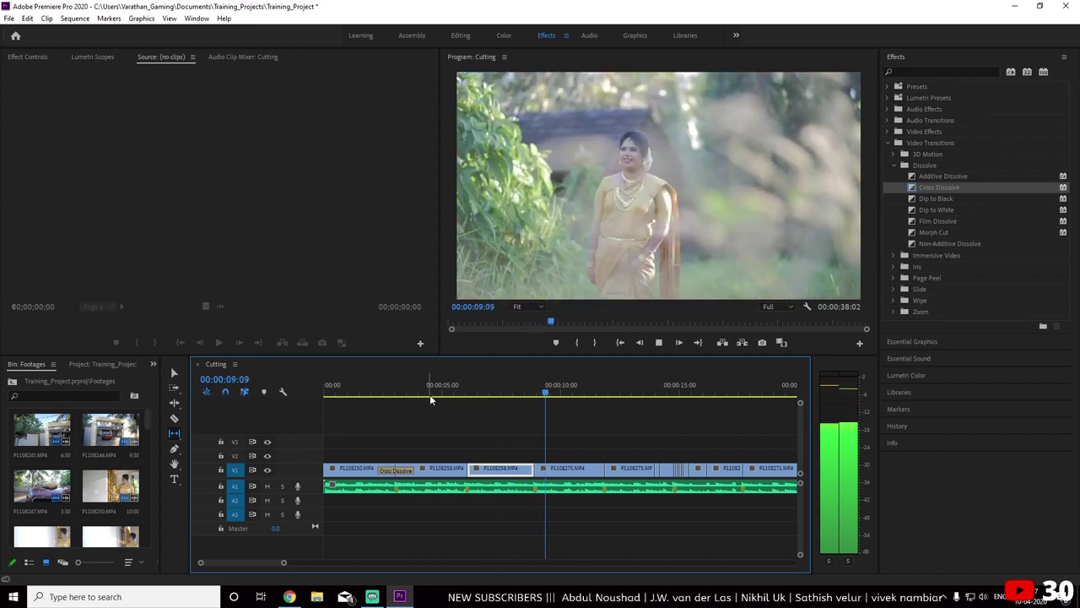
pyautogui.press('space')
pyautogui.press('space')
pyautogui.press('space')
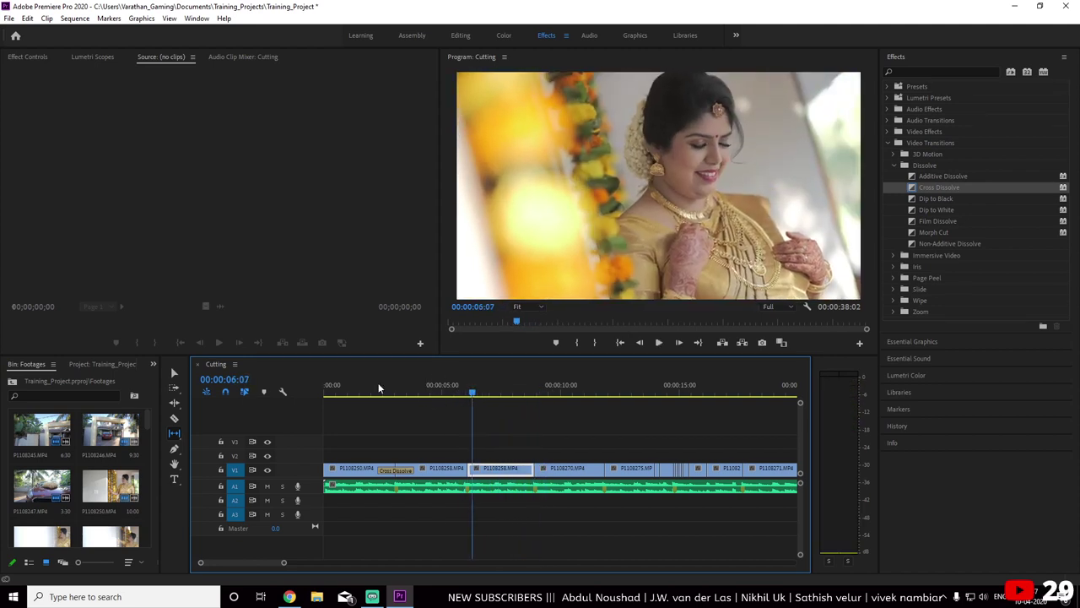
pyautogui.moveTo(472, 393); pyautogui.dragTo(485, 397)
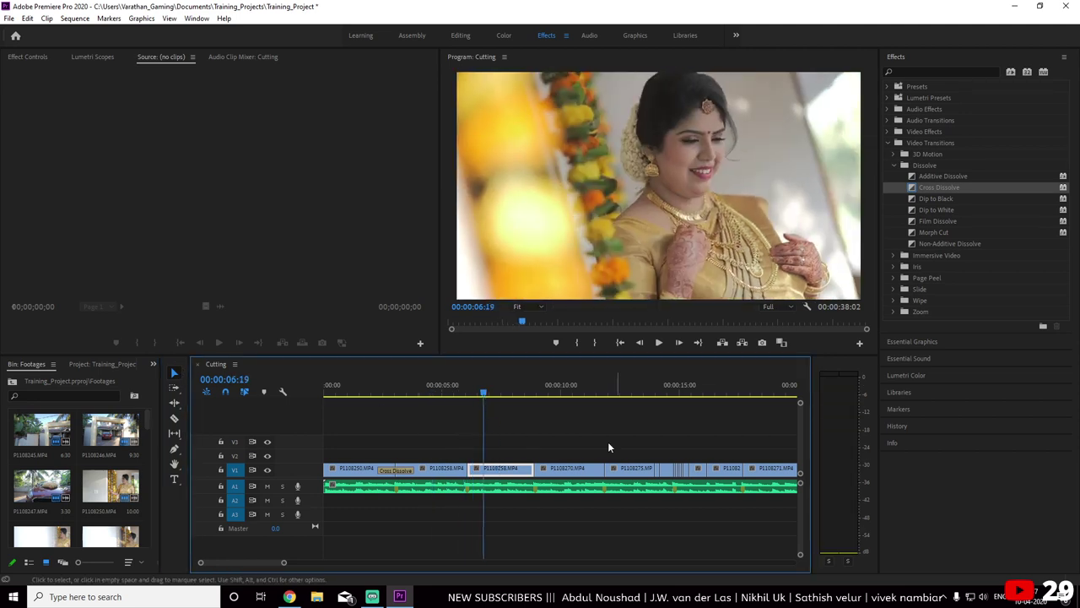
# Raise the third clip's Motion Scale from 100 to 110 in Effect Controls and play it back
pyautogui.click(31, 57)
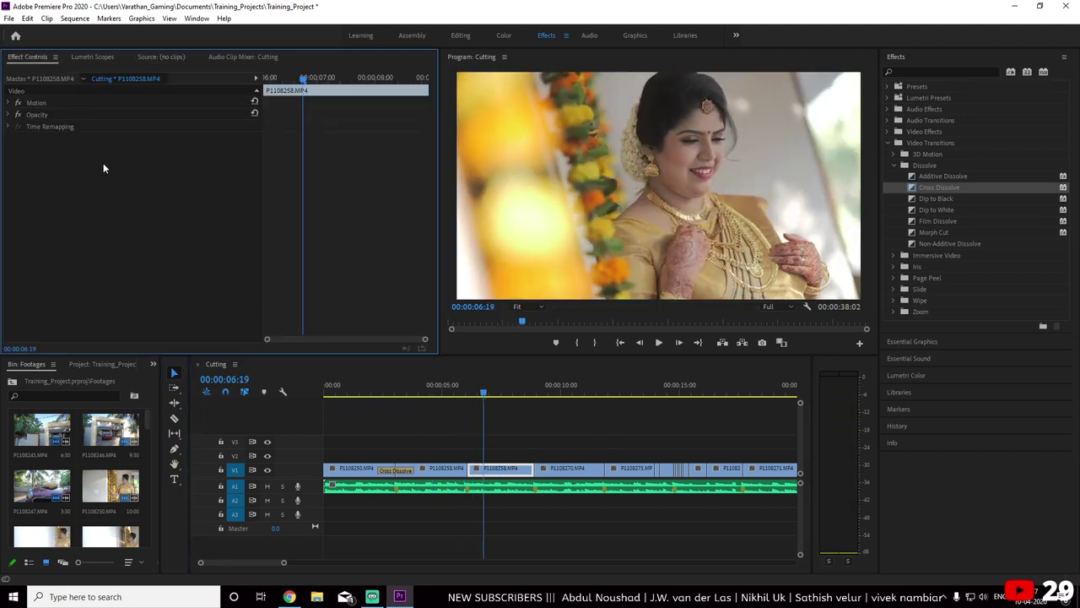
pyautogui.click(8, 103)
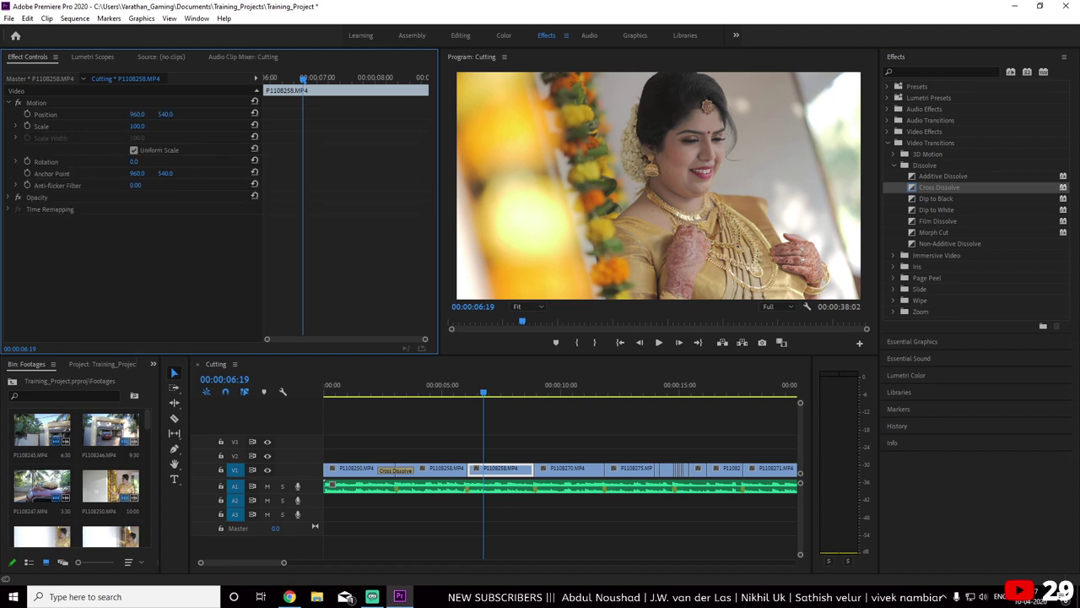
pyautogui.moveTo(137, 125); pyautogui.dragTo(145, 126)
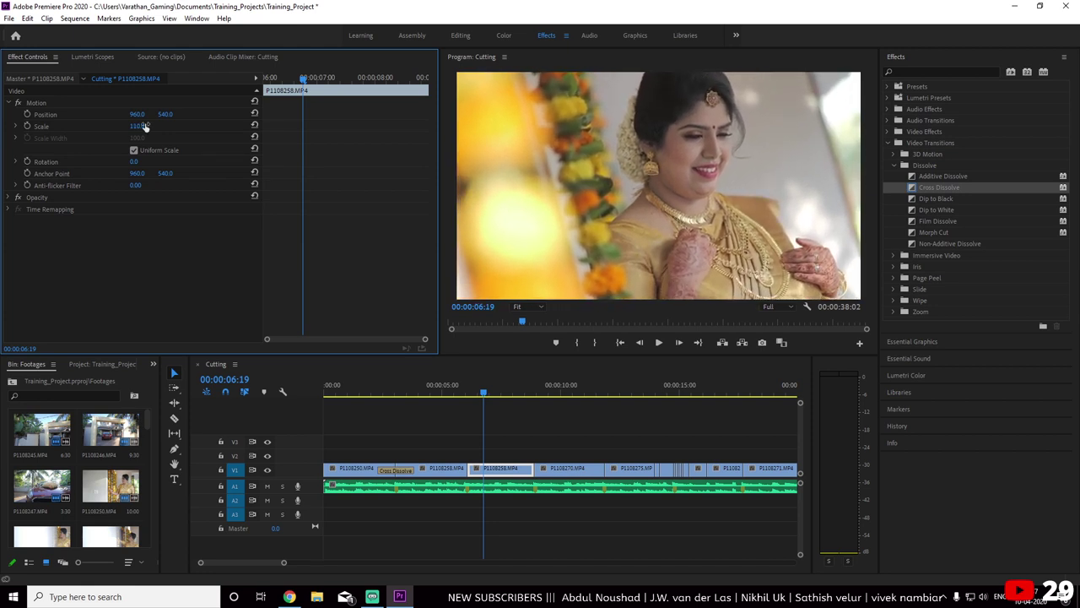
pyautogui.click(401, 392)
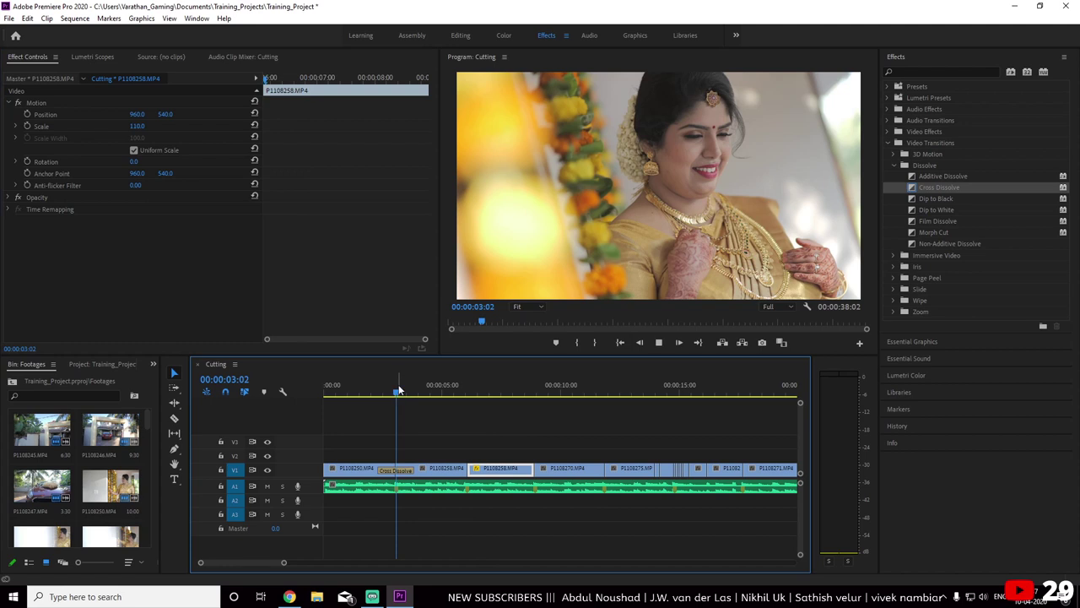
pyautogui.press('space')
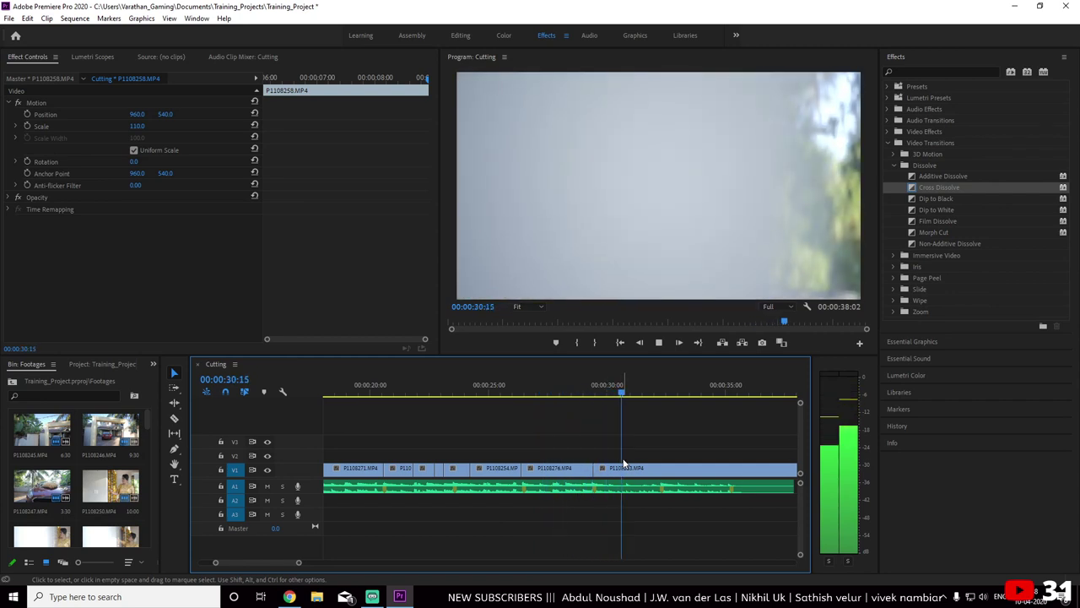
# Set the last clip to Reverse Speed via Speed/Duration
pyautogui.click(633, 472)
pyautogui.rightClick(640, 478)
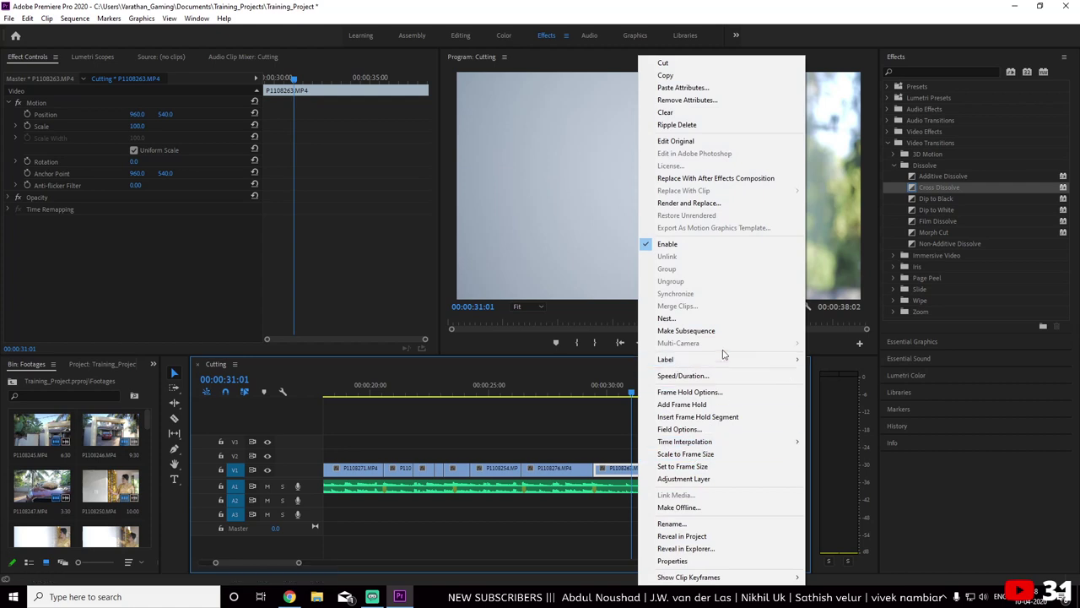
pyautogui.click(683, 375)
pyautogui.click(484, 296)
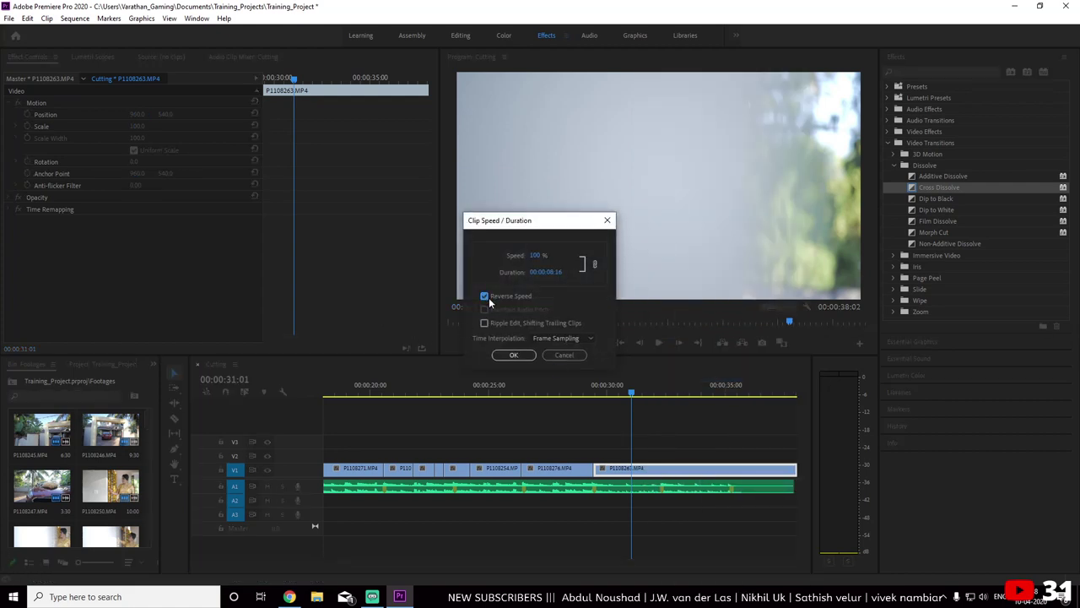
pyautogui.click(513, 354)
# Apply a Dip to White transition to the end of the final clip
pyautogui.moveTo(628, 386); pyautogui.dragTo(565, 377)
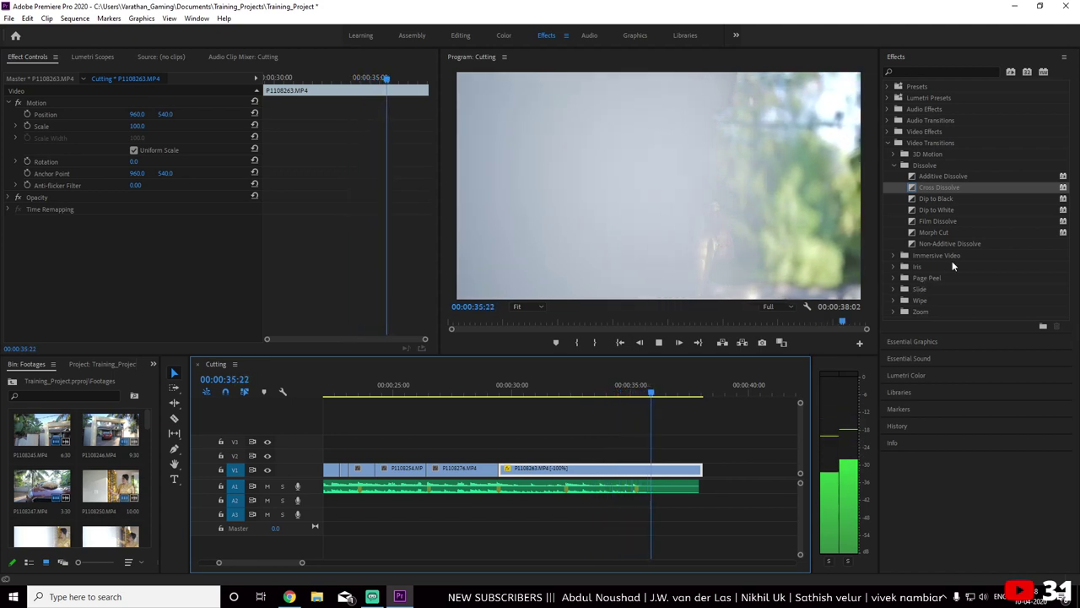
pyautogui.press('space')
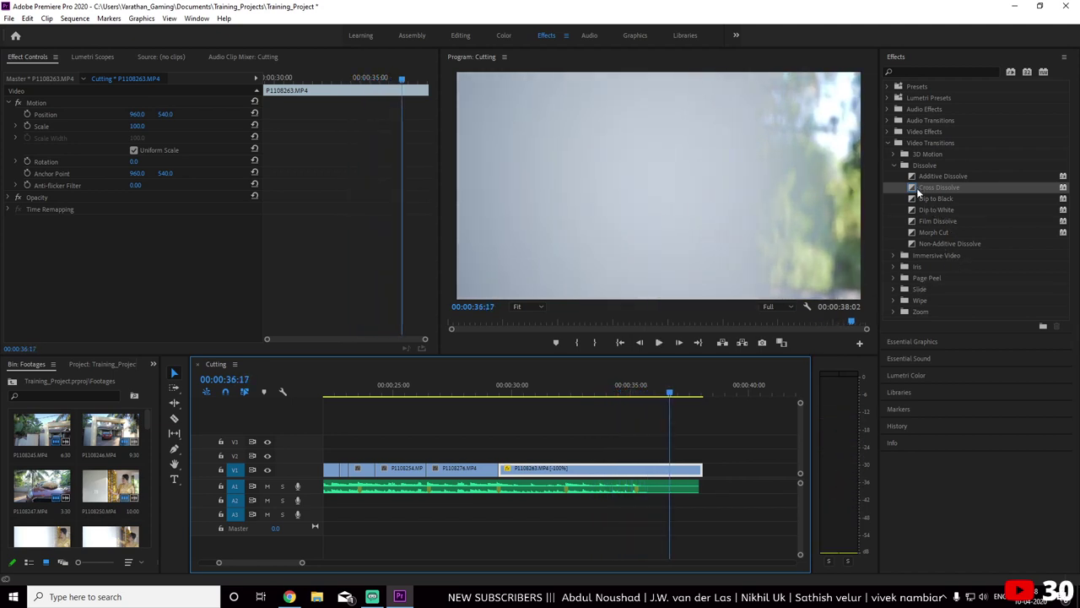
pyautogui.click(918, 211)
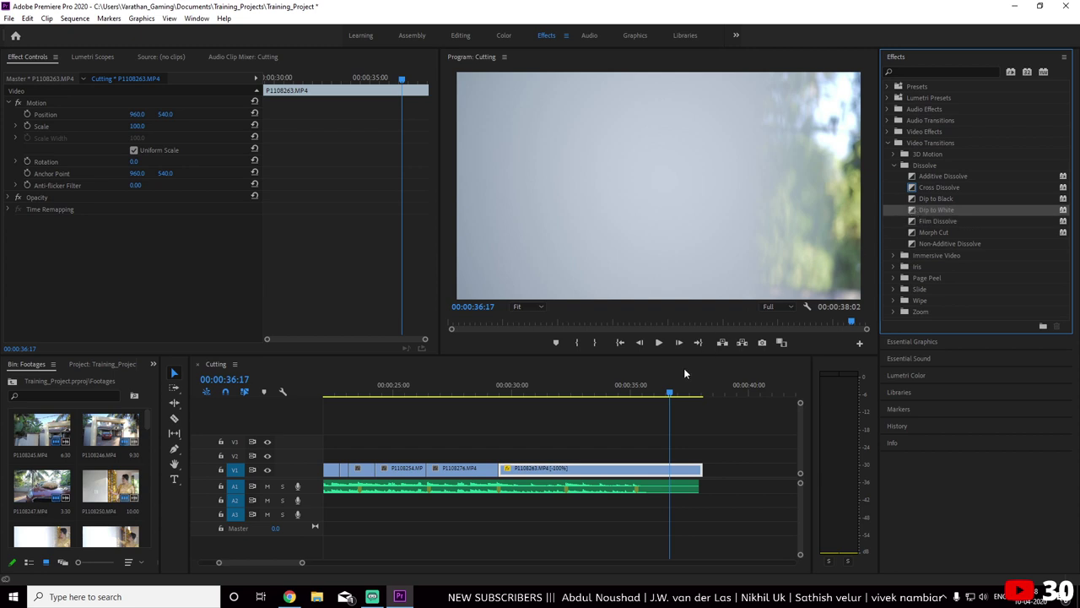
pyautogui.moveTo(685, 373)
pyautogui.mouseDown()
pyautogui.moveTo(703, 482)
pyautogui.moveTo(698, 471)
pyautogui.moveTo(627, 465)
pyautogui.mouseUp()
# Preview the Dip to White ending, then return to the sequence start with the timeline fitted
pyautogui.click(604, 393)
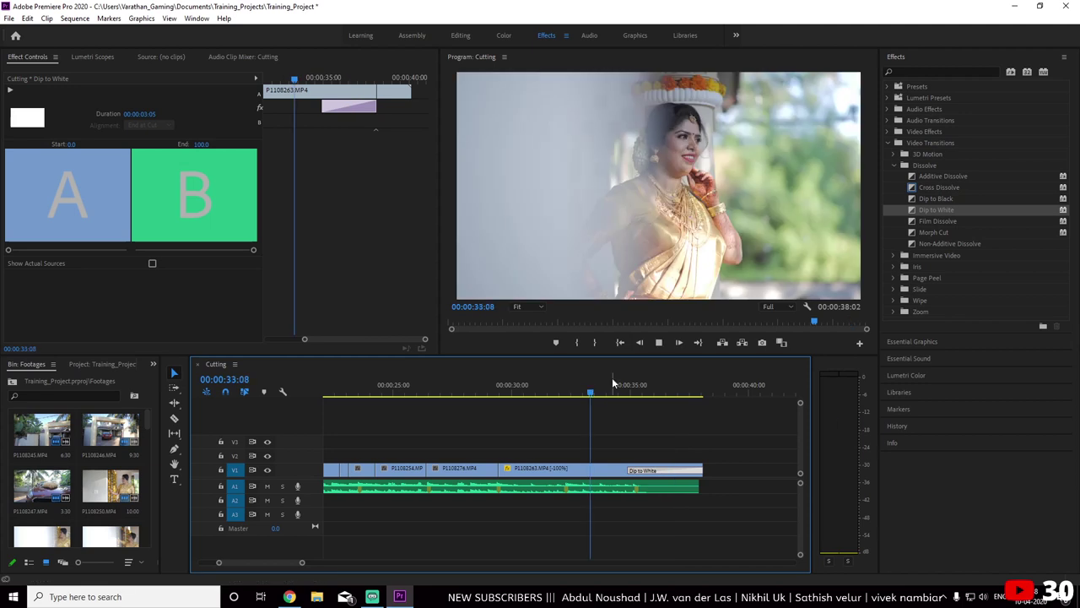
pyautogui.press('space')
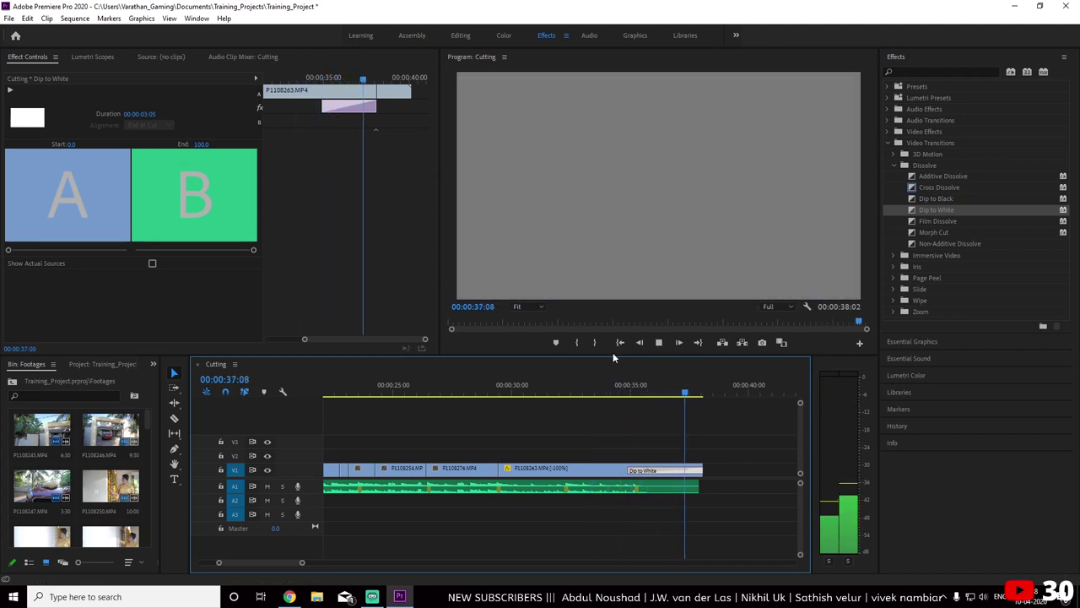
pyautogui.press('Home')
pyautogui.moveTo(686, 385); pyautogui.dragTo(683, 391)
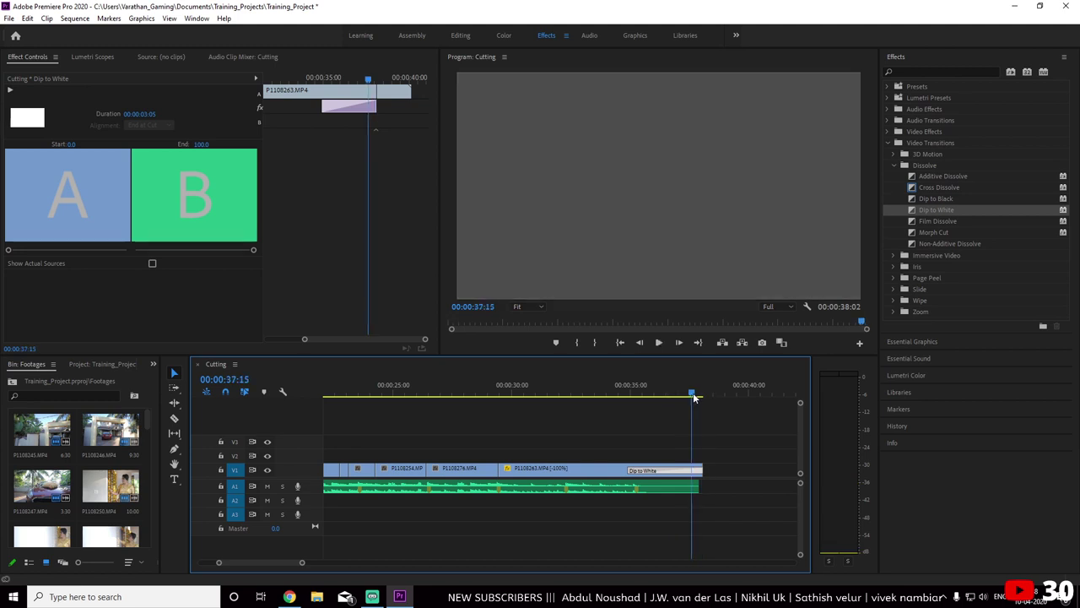
pyautogui.press('-')
pyautogui.press('-')
pyautogui.press('-')
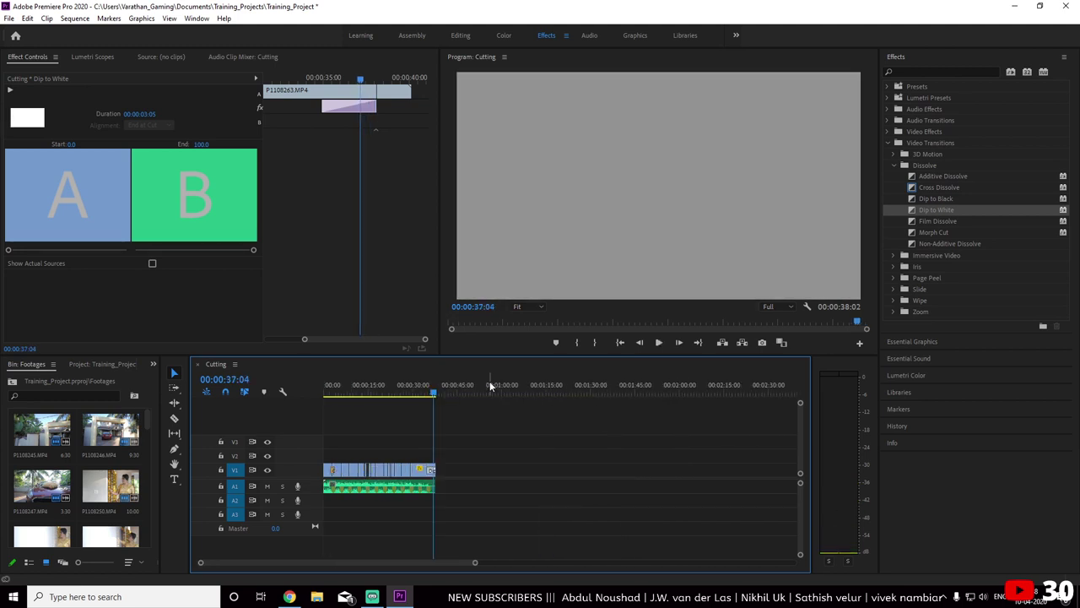
pyautogui.moveTo(428, 394)
pyautogui.mouseDown()
pyautogui.moveTo(380, 395)
pyautogui.moveTo(736, 402)
pyautogui.mouseUp()
pyautogui.press('=')
pyautogui.press('=')
pyautogui.press('=')
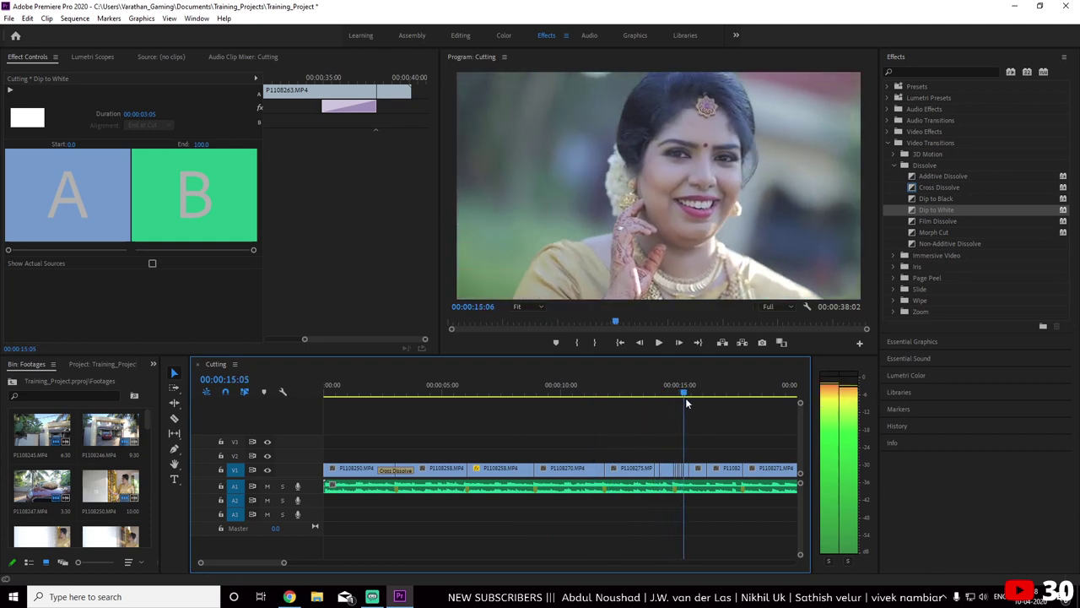
pyautogui.moveTo(736, 397); pyautogui.dragTo(305, 410)
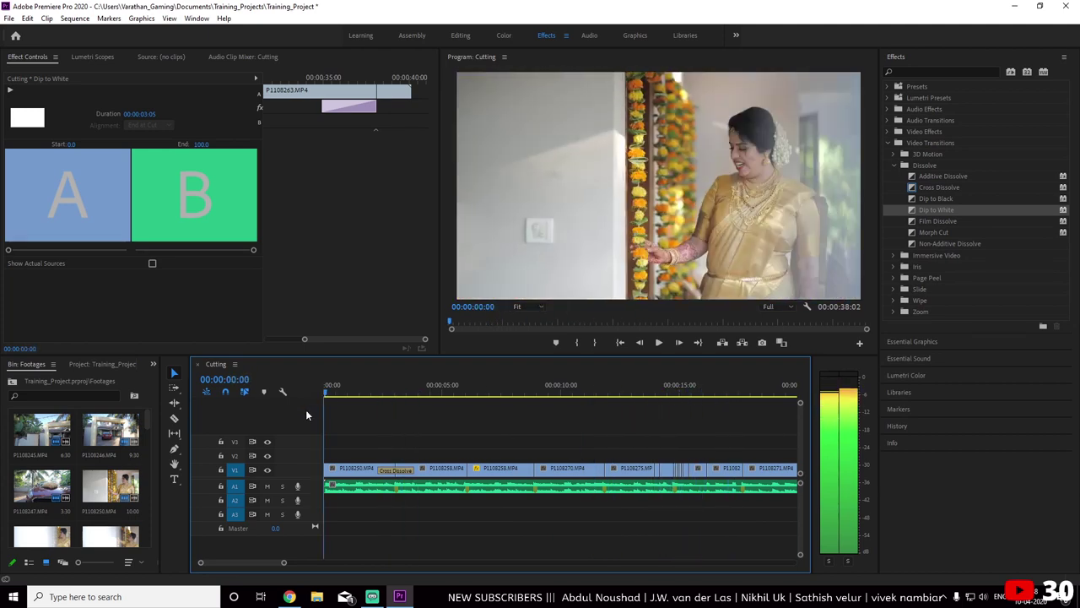
pyautogui.moveTo(465, 415); pyautogui.dragTo(302, 396)
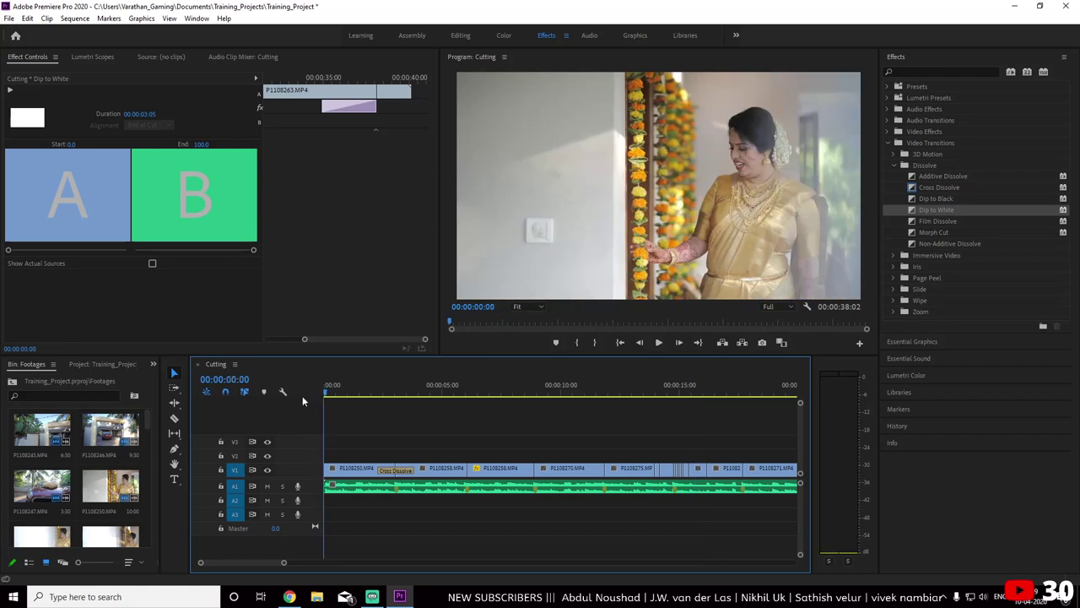
pyautogui.press('-')
pyautogui.press('-')
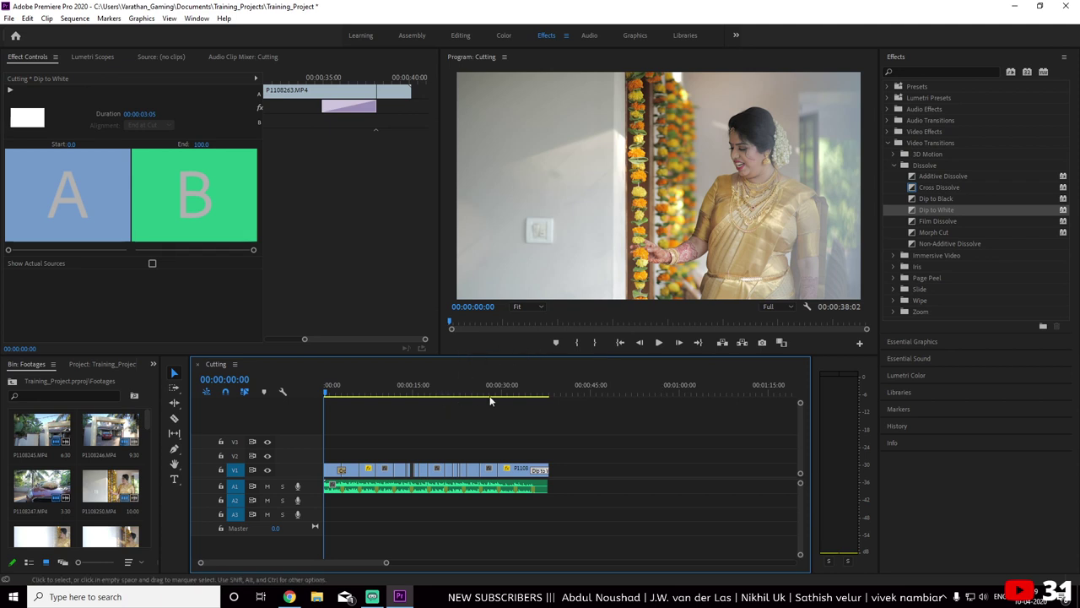
# Create a new Adjustment Layer in the Project panel from the Assembly workspace
pyautogui.click(507, 34)
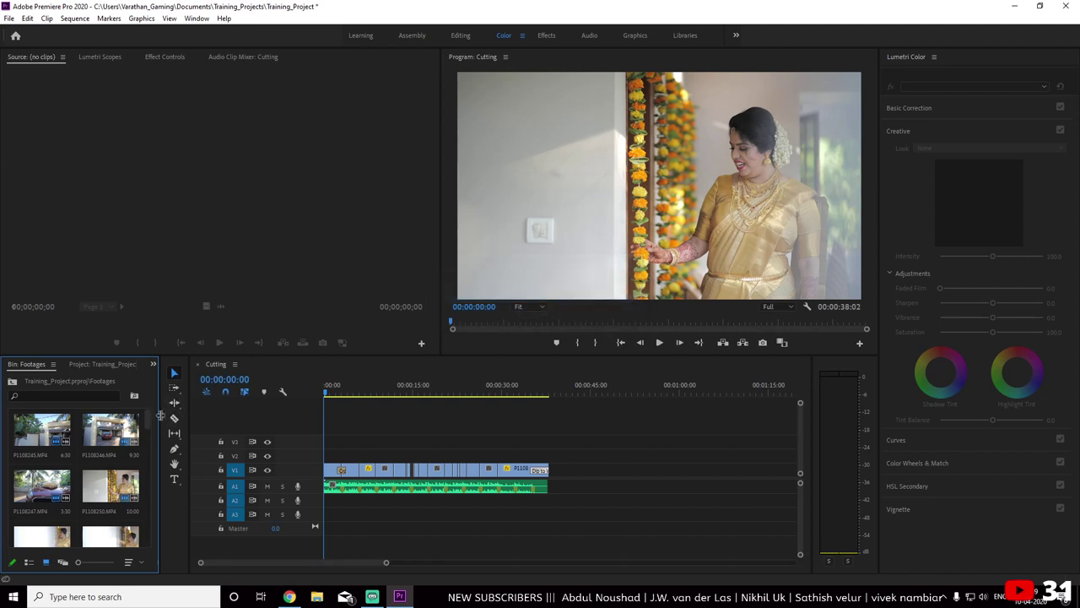
pyautogui.click(411, 35)
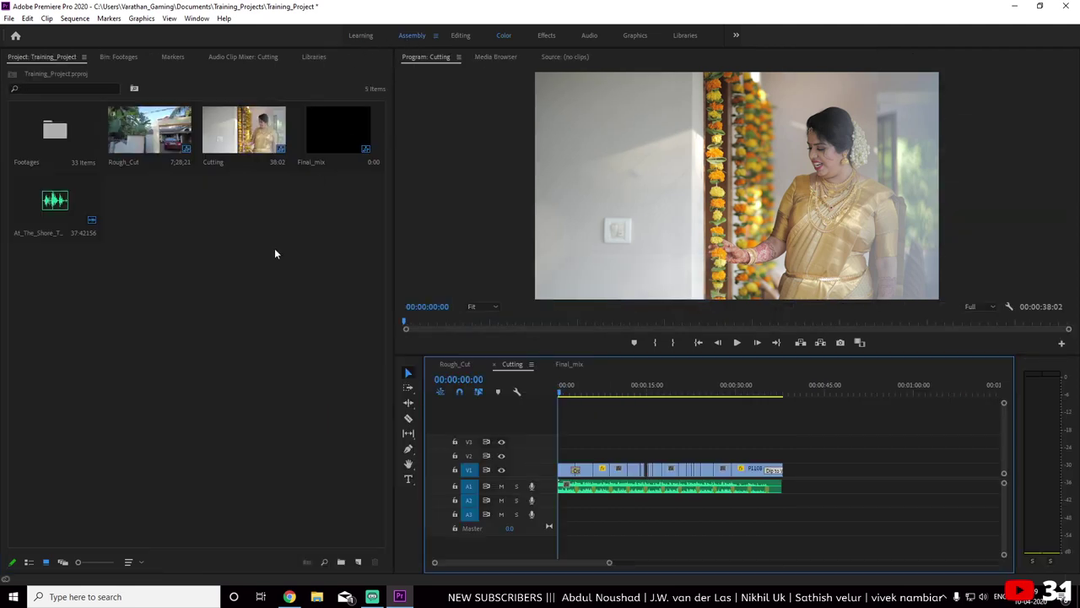
pyautogui.rightClick(226, 257)
pyautogui.moveTo(275, 314)
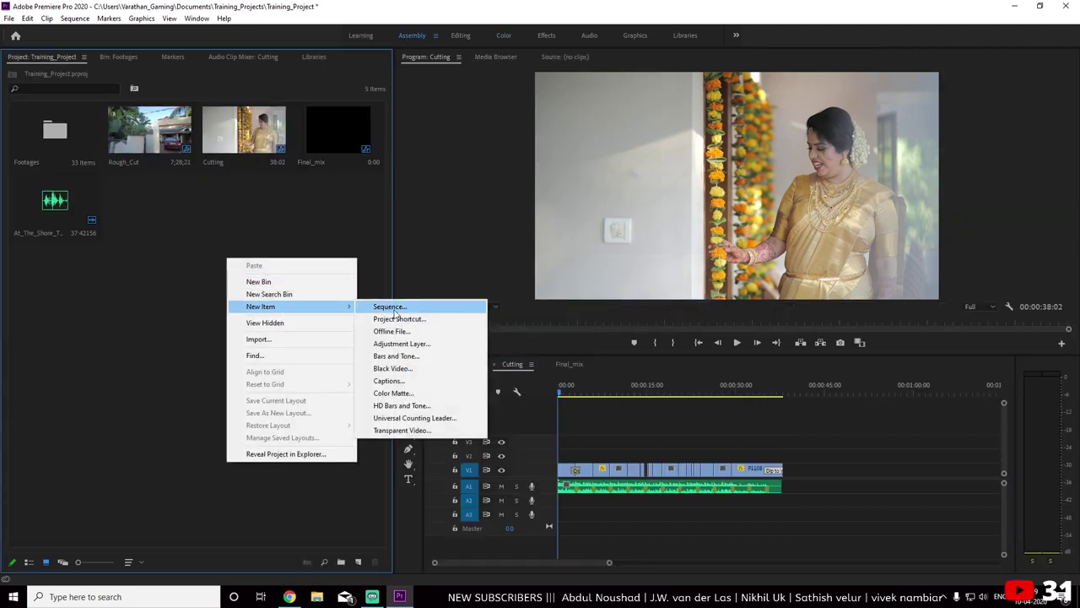
pyautogui.click(409, 346)
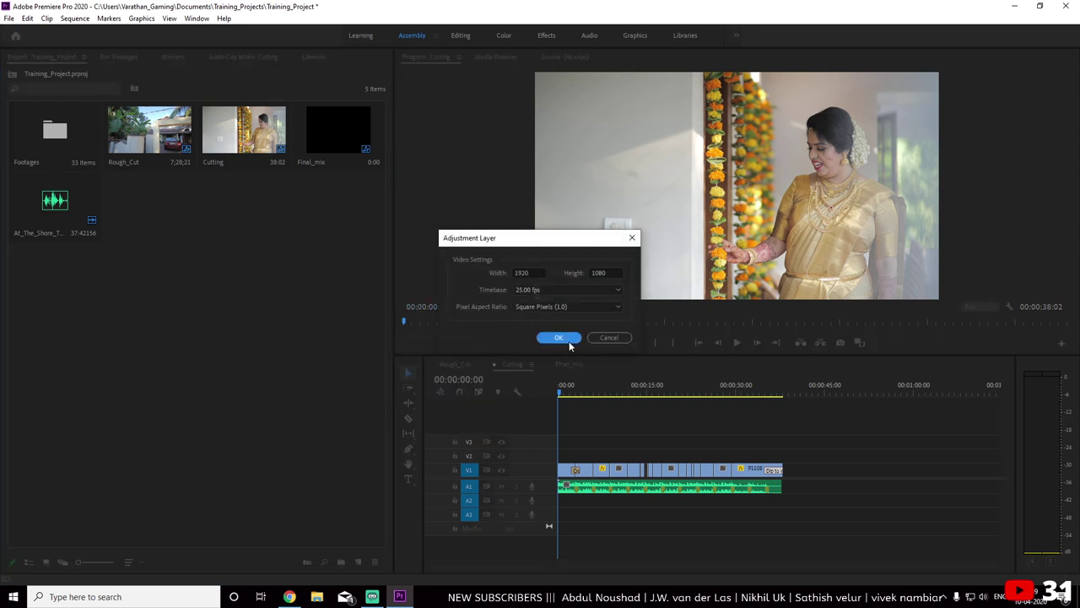
pyautogui.click(560, 338)
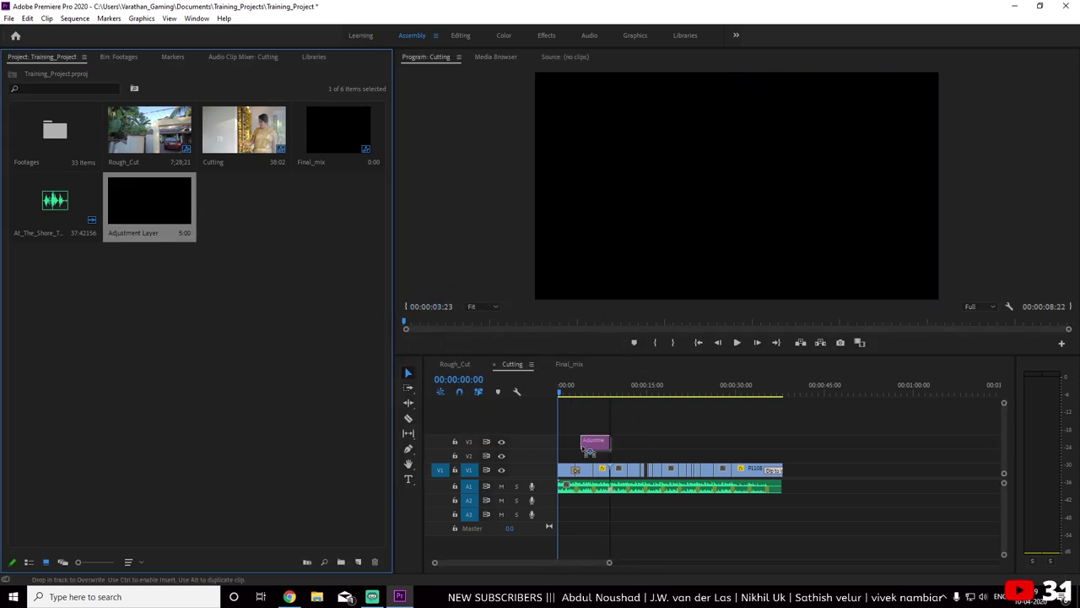
# Place the Adjustment Layer on V3 spanning the full sequence, preview it, and return to Color workspace
pyautogui.moveTo(591, 331)
pyautogui.mouseDown()
pyautogui.moveTo(575, 455)
pyautogui.moveTo(781, 455)
pyautogui.mouseUp()
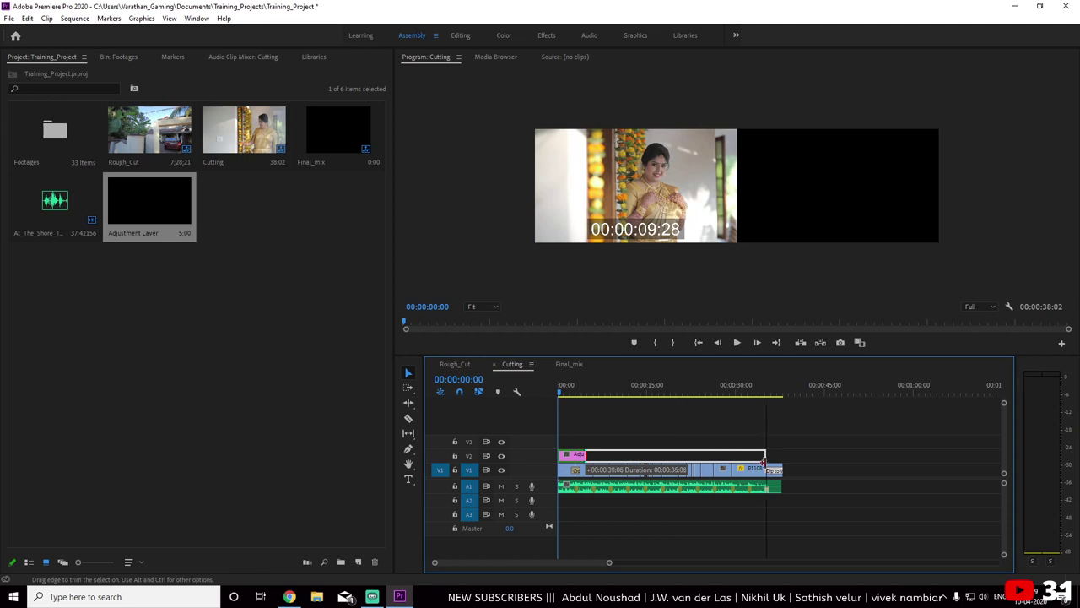
pyautogui.moveTo(716, 455); pyautogui.dragTo(696, 453)
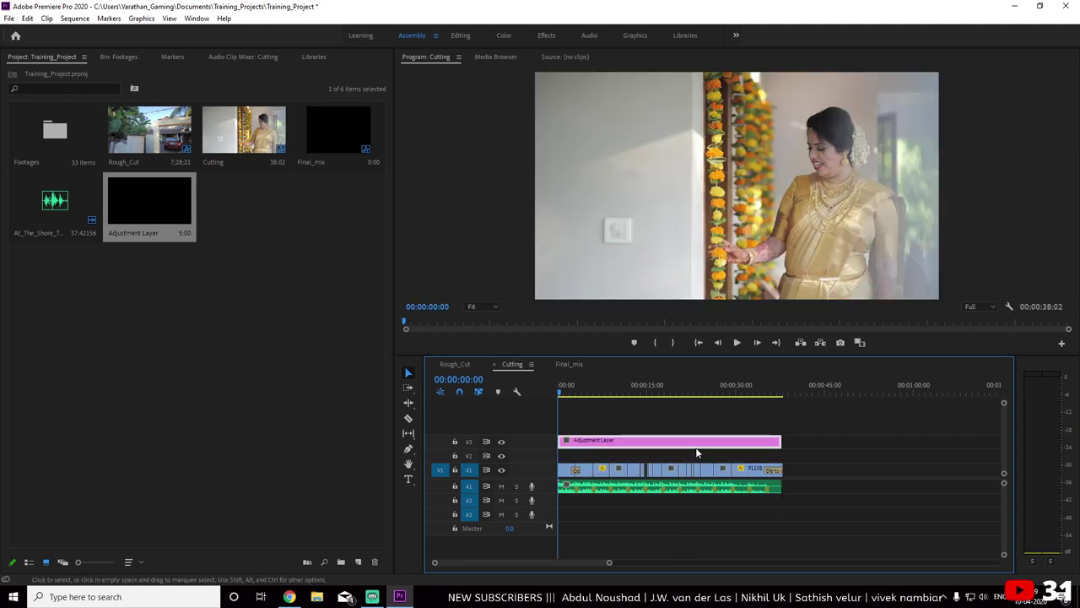
pyautogui.click(818, 411)
pyautogui.press('space')
pyautogui.click(559, 397)
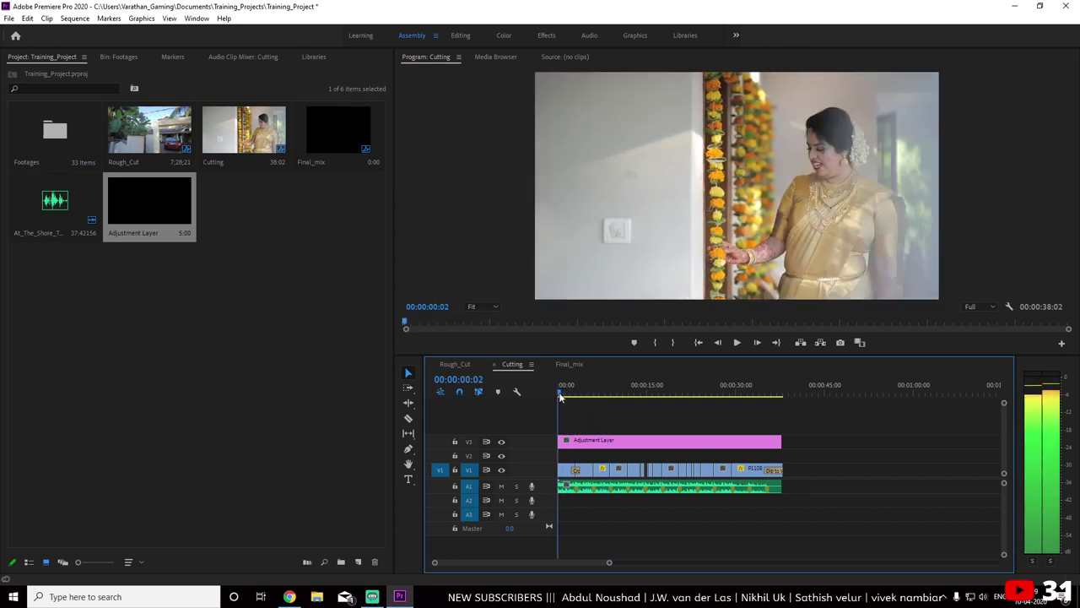
pyautogui.click(558, 394)
pyautogui.press('=')
pyautogui.press('=')
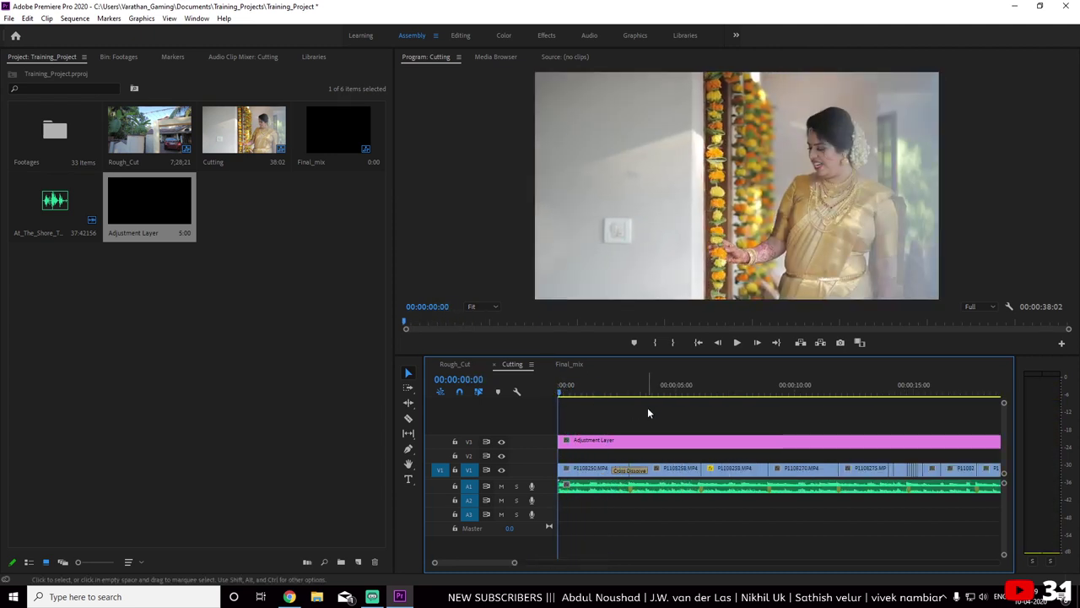
pyautogui.press('-')
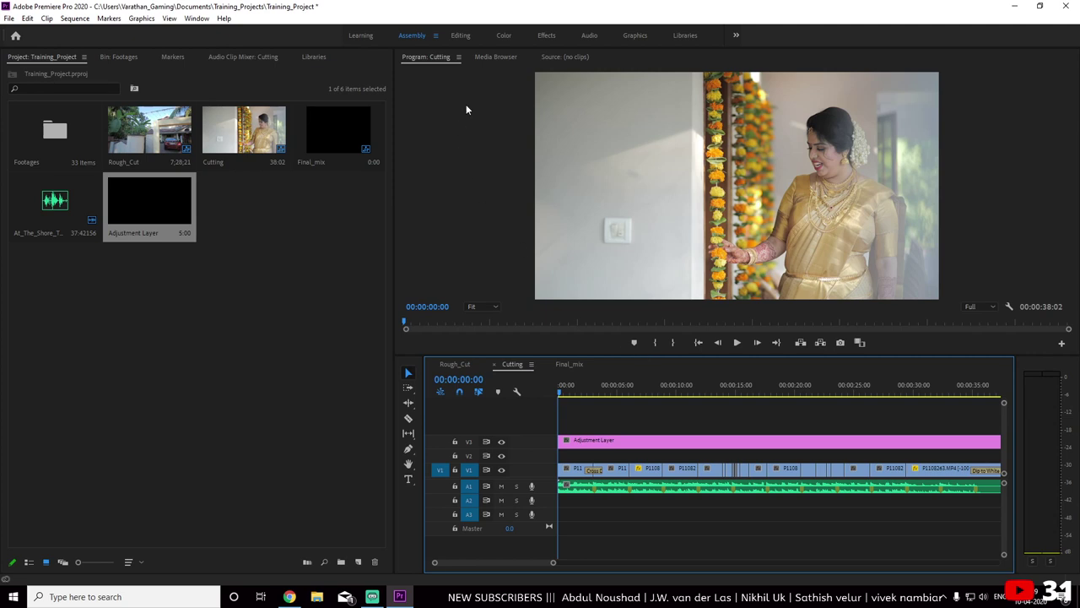
pyautogui.click(503, 36)
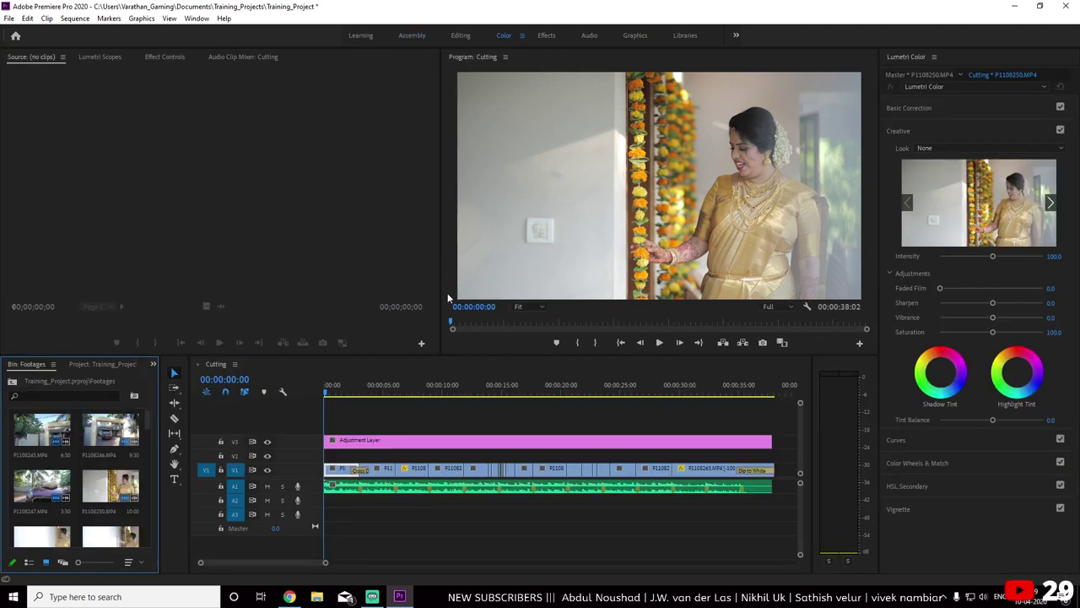
# Scrub to the P1108258.MP4 close-up, enlarge the Program monitor, and show Lumetri Basic Correction
pyautogui.moveTo(331, 385); pyautogui.dragTo(329, 400)
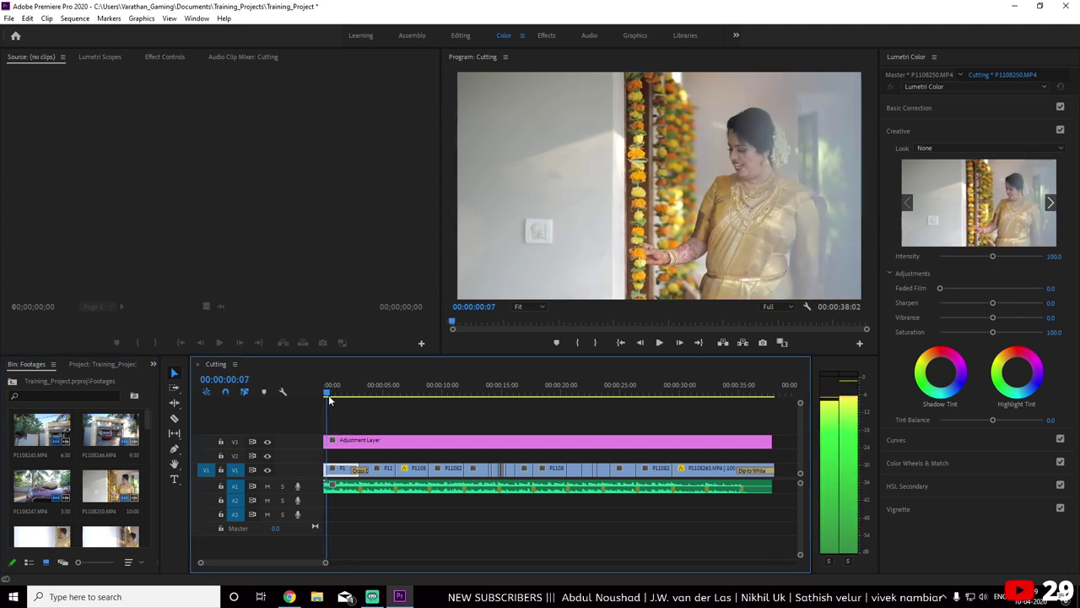
pyautogui.moveTo(329, 400); pyautogui.dragTo(414, 412)
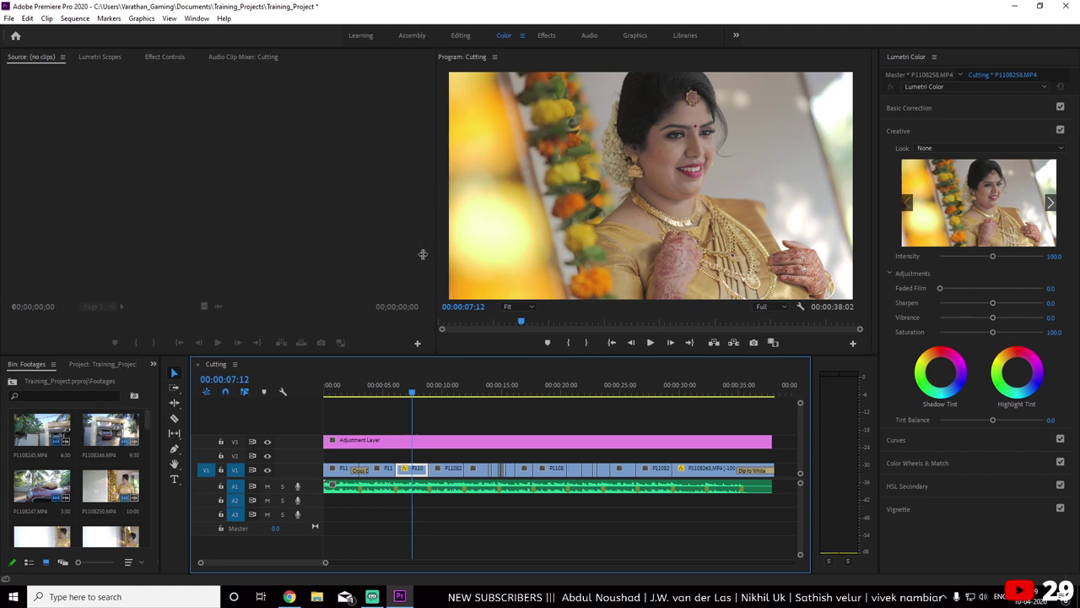
pyautogui.moveTo(439, 253); pyautogui.dragTo(322, 266)
pyautogui.moveTo(515, 355); pyautogui.dragTo(520, 423)
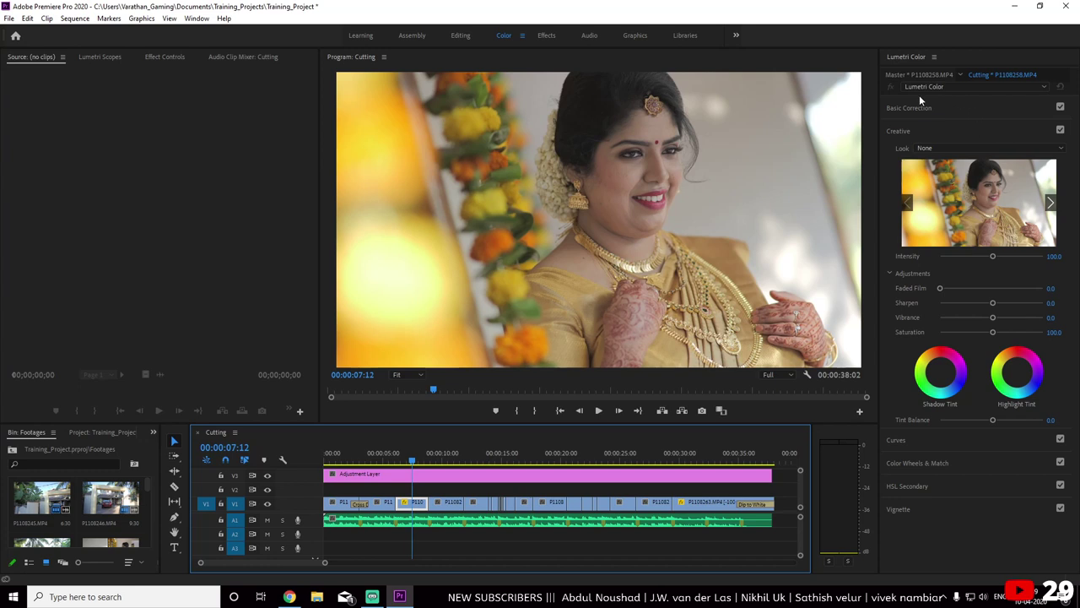
pyautogui.click(911, 108)
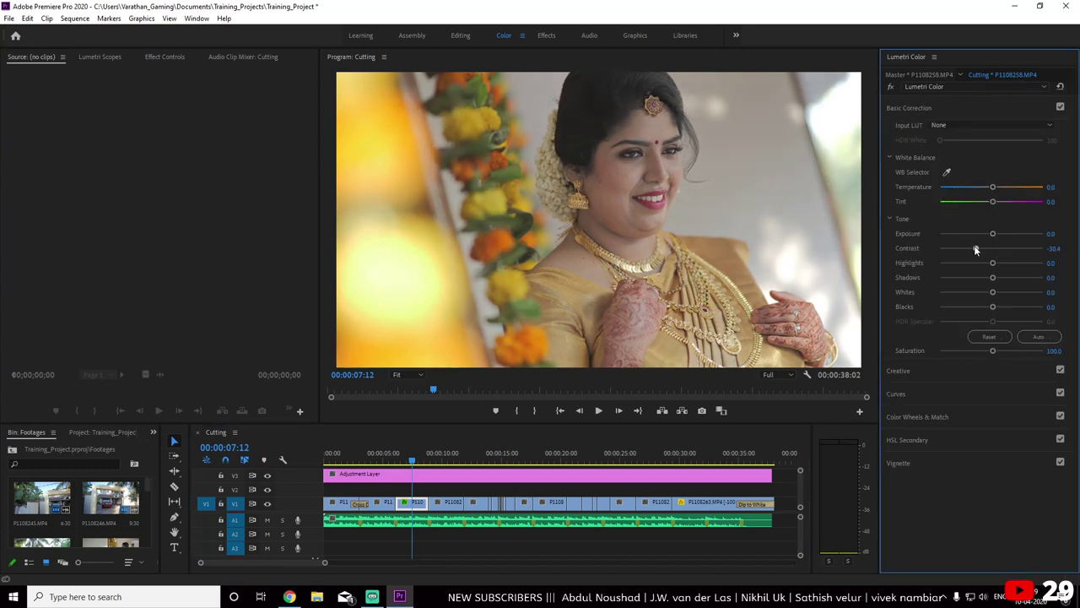
# Nudge exposure up, set Highlights 21.7, Shadows -57.6, Whites 12.0, Blacks -18.5, and boost saturation
pyautogui.moveTo(993, 233); pyautogui.dragTo(996, 234)
pyautogui.moveTo(992, 263); pyautogui.dragTo(1003, 263)
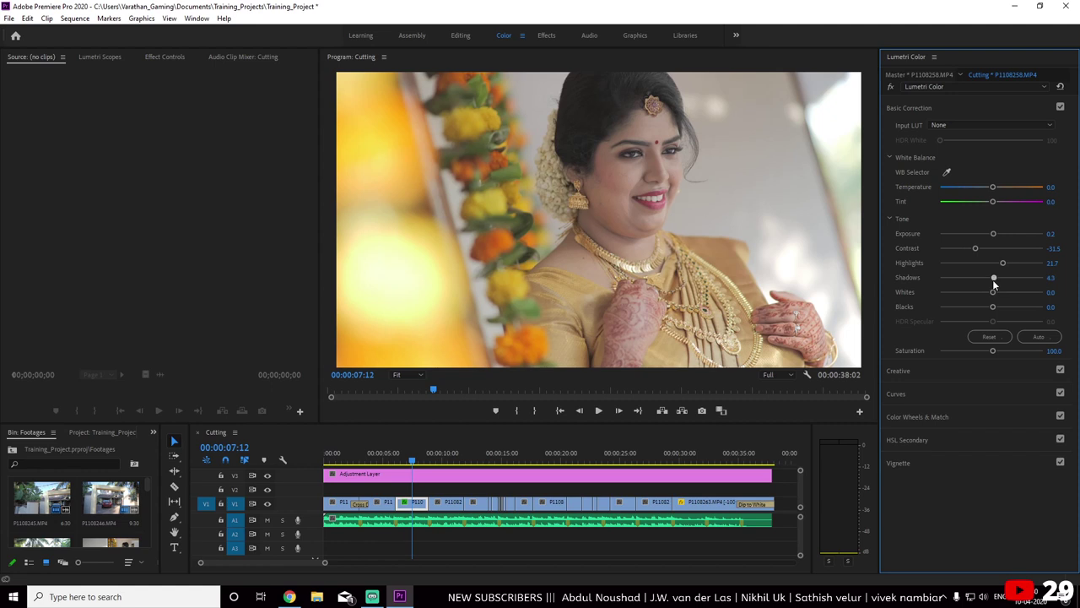
pyautogui.moveTo(992, 278); pyautogui.dragTo(977, 277)
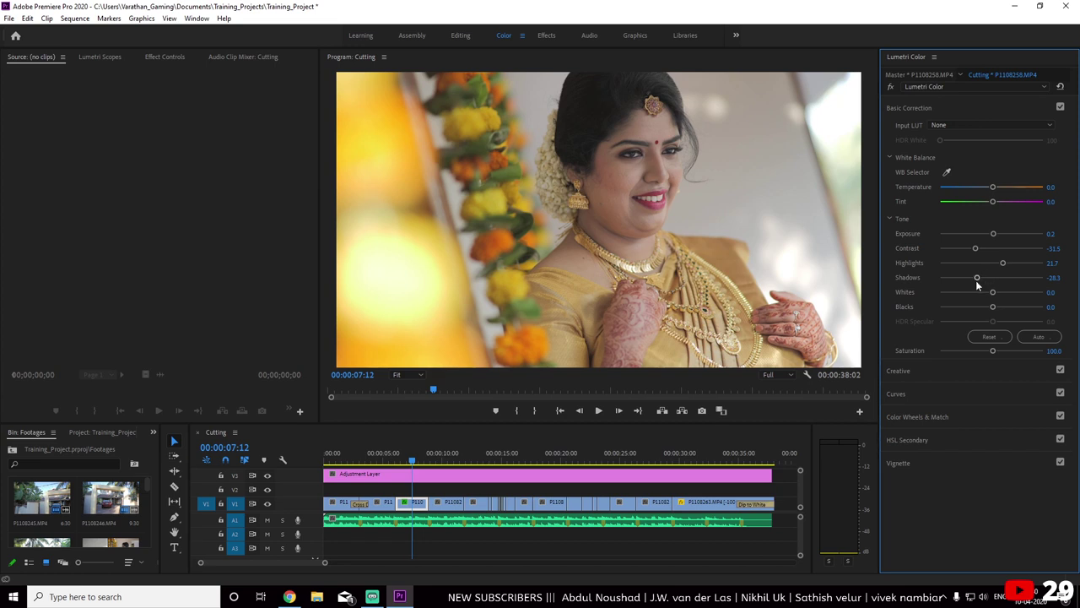
pyautogui.moveTo(978, 277); pyautogui.dragTo(960, 277)
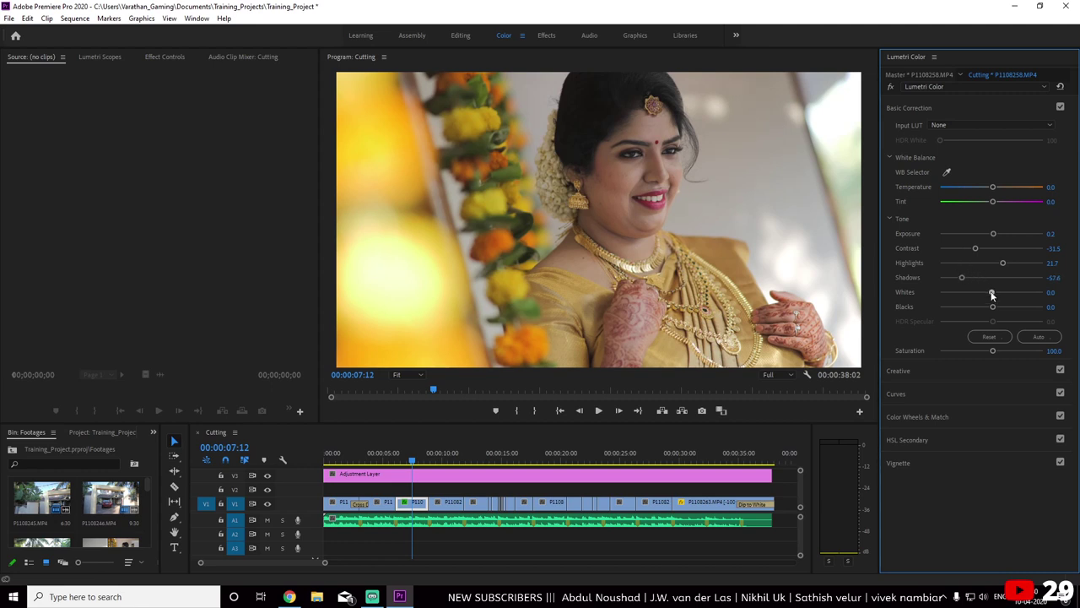
pyautogui.moveTo(993, 293)
pyautogui.mouseDown()
pyautogui.moveTo(972, 294)
pyautogui.moveTo(997, 294)
pyautogui.moveTo(974, 308)
pyautogui.mouseUp()
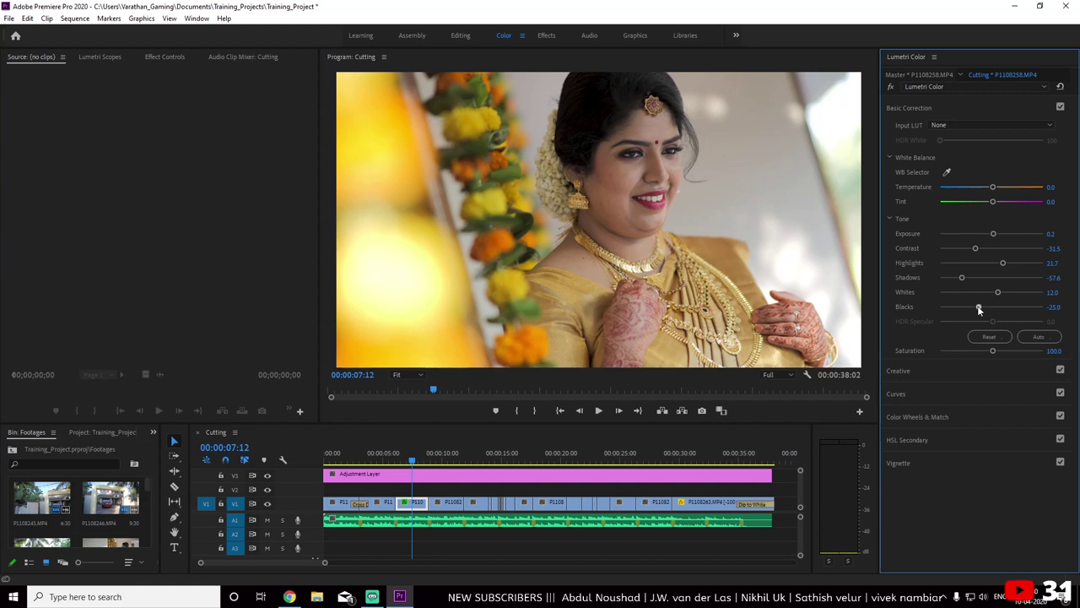
pyautogui.moveTo(979, 308); pyautogui.dragTo(982, 308)
pyautogui.moveTo(992, 350); pyautogui.dragTo(995, 352)
# Sharpen the clip and lower its Vibrance in Lumetri Creative
pyautogui.click(956, 371)
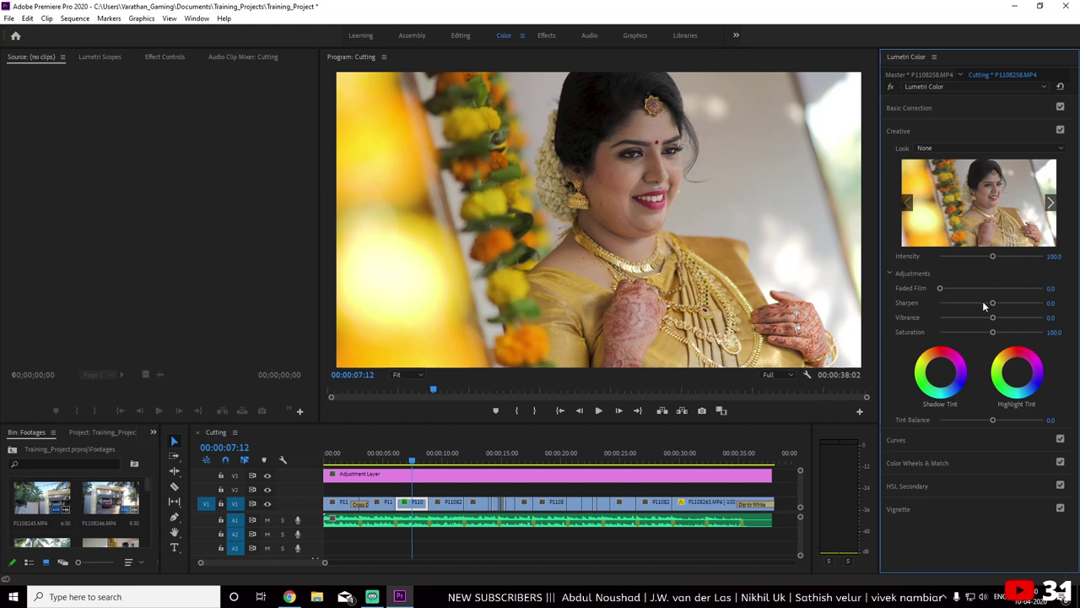
pyautogui.moveTo(992, 303)
pyautogui.mouseDown()
pyautogui.moveTo(1002, 308)
pyautogui.moveTo(976, 314)
pyautogui.mouseUp()
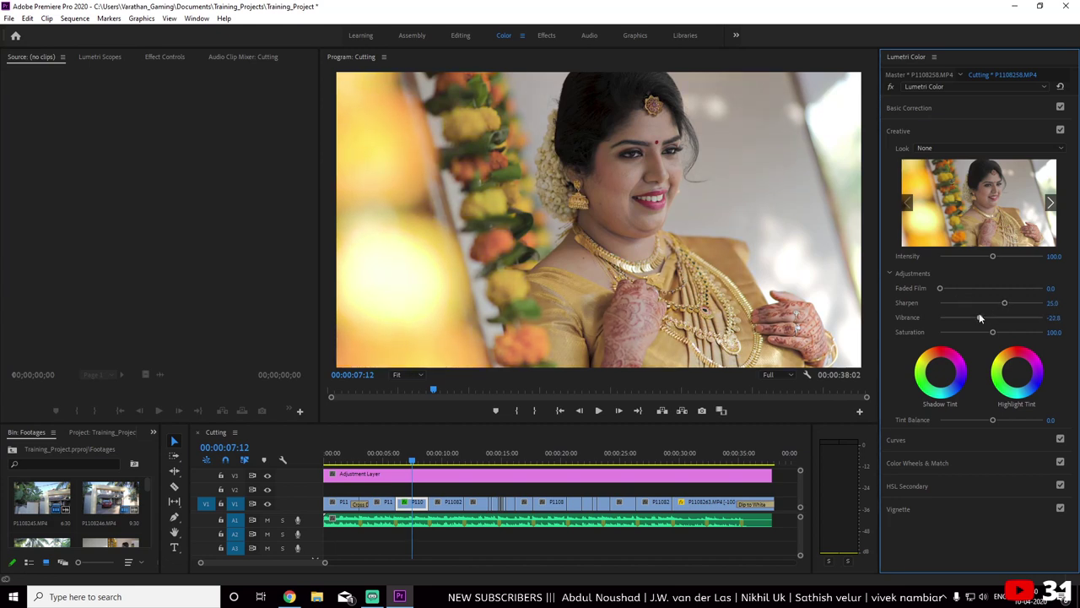
pyautogui.moveTo(981, 317); pyautogui.dragTo(982, 318)
pyautogui.click(913, 133)
# Sample face and red hues onto the Hue vs Sat curve and adjust their saturation
pyautogui.click(909, 158)
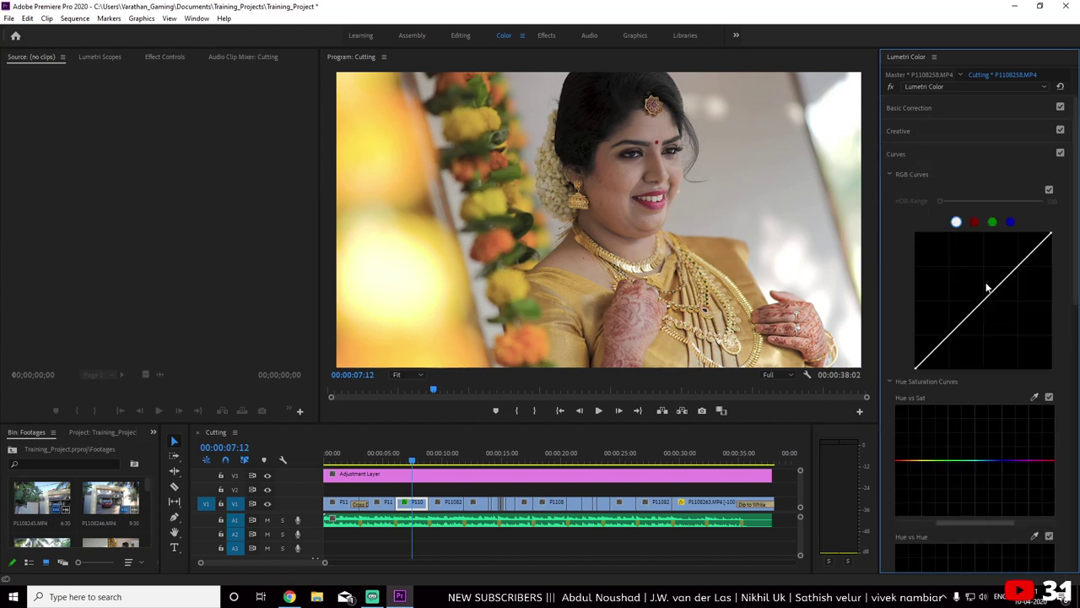
pyautogui.scroll(-3, 1076, 229)
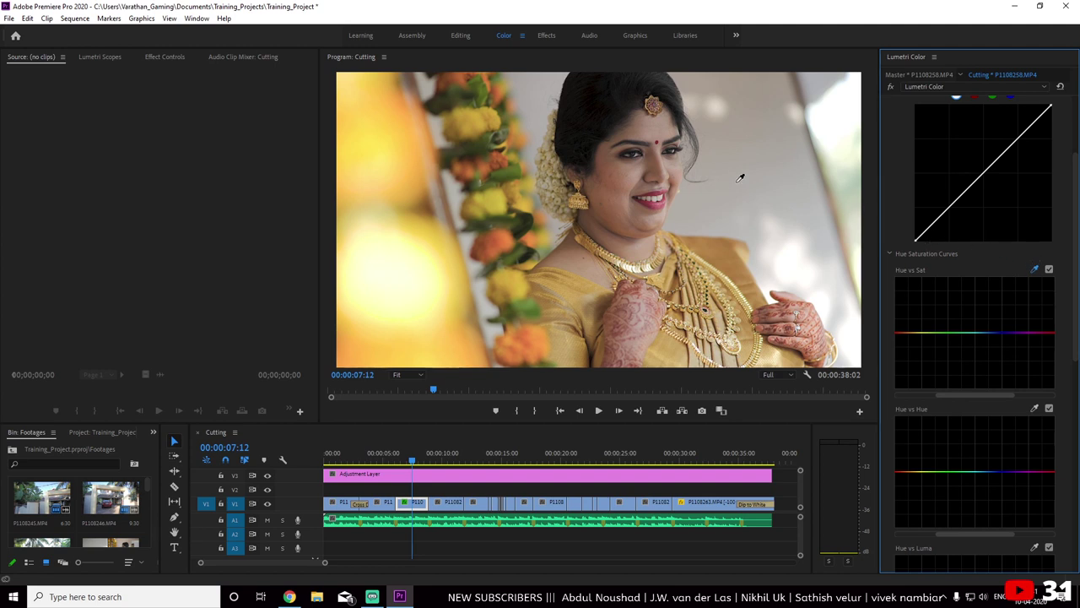
pyautogui.click(630, 171)
pyautogui.moveTo(949, 334)
pyautogui.mouseDown()
pyautogui.moveTo(950, 366)
pyautogui.moveTo(947, 335)
pyautogui.mouseUp()
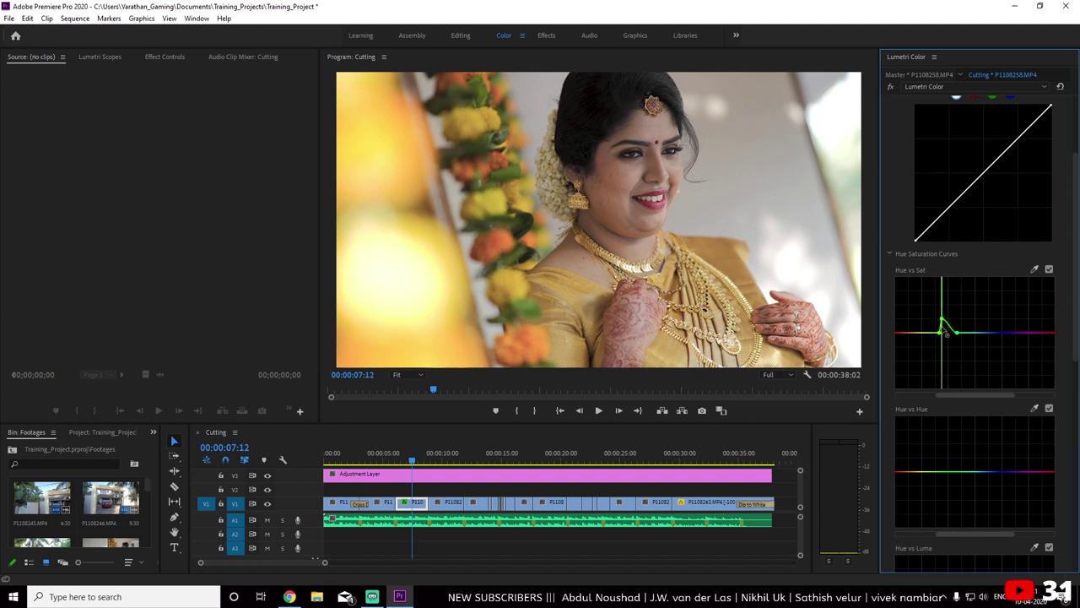
pyautogui.click(1034, 268)
pyautogui.click(621, 191)
pyautogui.moveTo(901, 333)
pyautogui.mouseDown()
pyautogui.moveTo(898, 324)
pyautogui.moveTo(905, 346)
pyautogui.mouseUp()
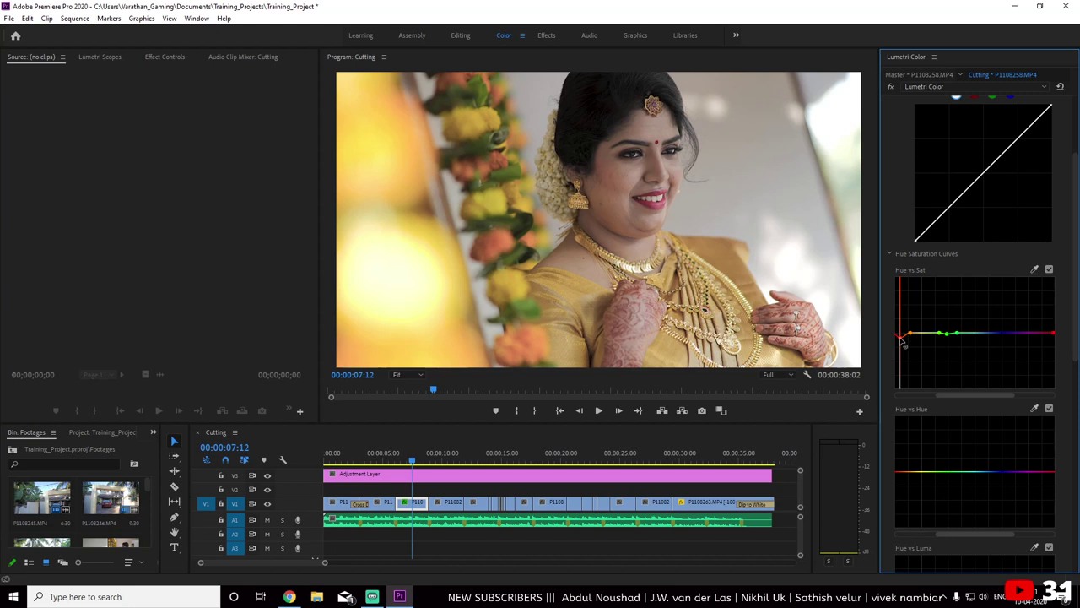
# Add control points on the Hue vs Hue curve and shift the chosen hue range
pyautogui.click(905, 471)
pyautogui.click(899, 471)
pyautogui.moveTo(909, 478); pyautogui.dragTo(912, 478)
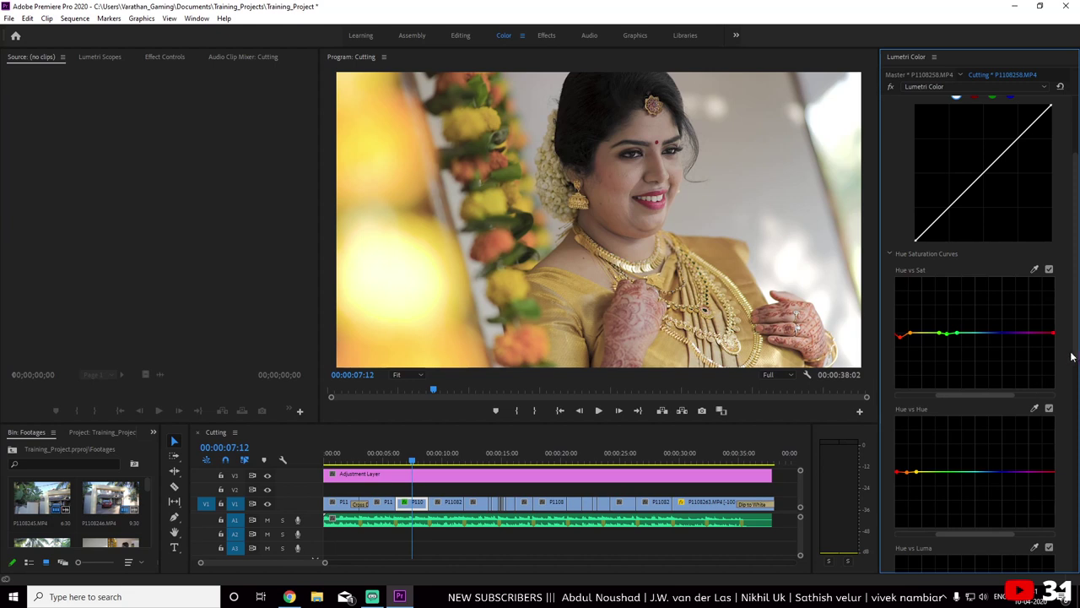
# Add a control point on the Hue vs Luma curve and shift its red end for clip P1108258
pyautogui.moveTo(1074, 355); pyautogui.dragTo(1065, 433)
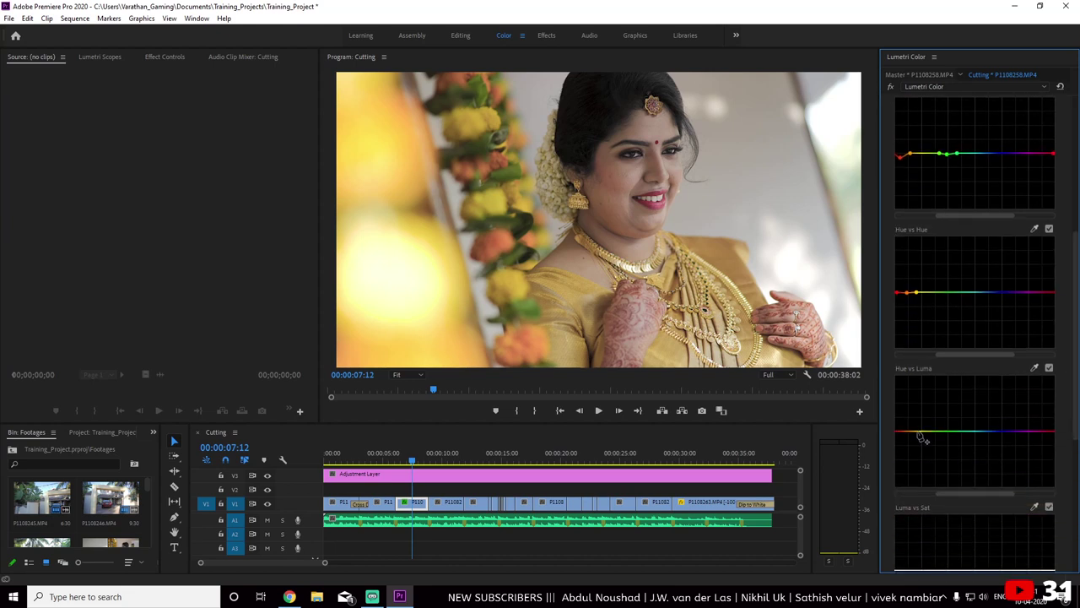
pyautogui.click(917, 431)
pyautogui.moveTo(908, 432)
pyautogui.mouseDown()
pyautogui.moveTo(897, 432)
pyautogui.moveTo(908, 413)
pyautogui.moveTo(907, 432)
pyautogui.mouseUp()
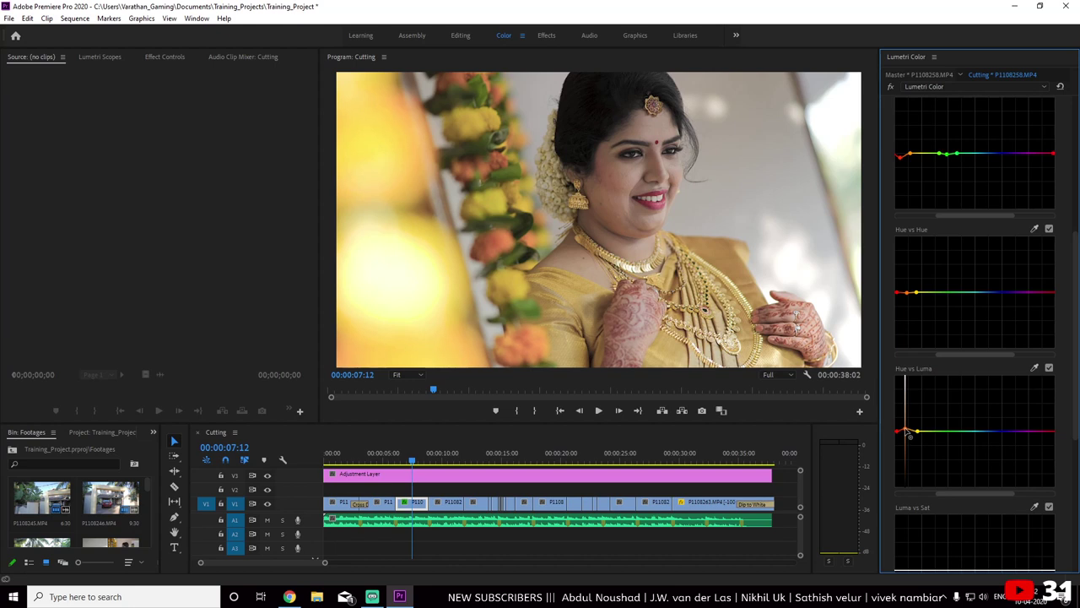
pyautogui.moveTo(1075, 367); pyautogui.dragTo(1075, 456)
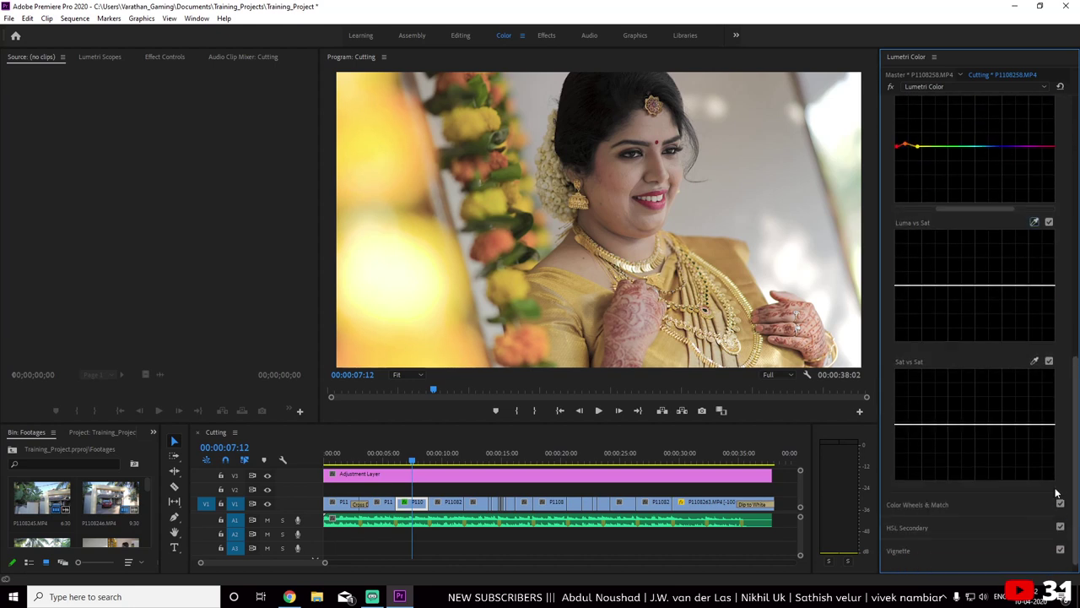
# Key the warm yellow-orange tones in HSL Secondary by sampling them from the image
pyautogui.click(948, 512)
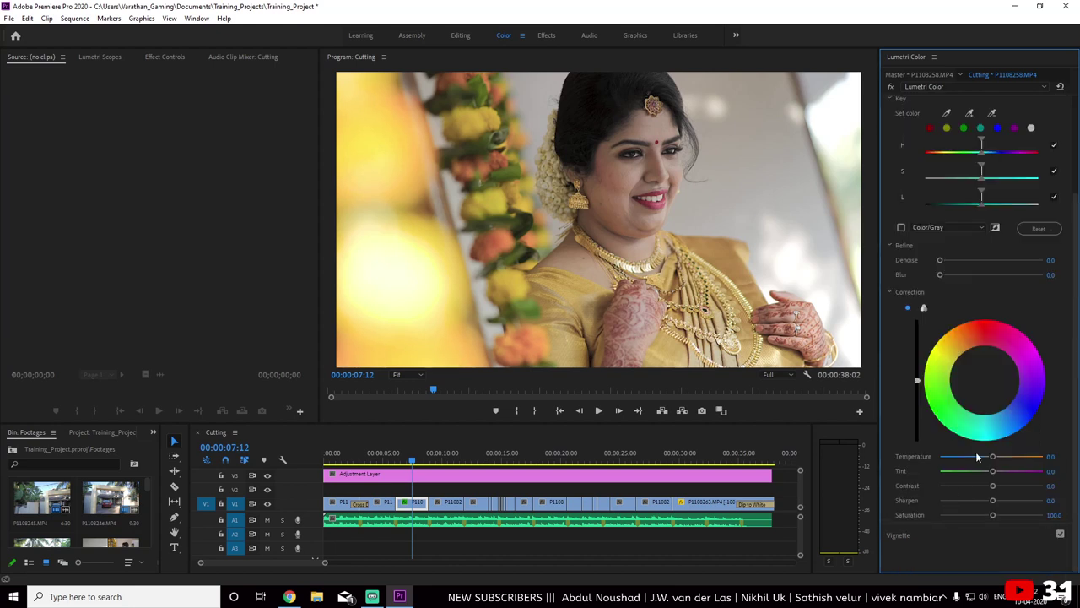
pyautogui.click(900, 227)
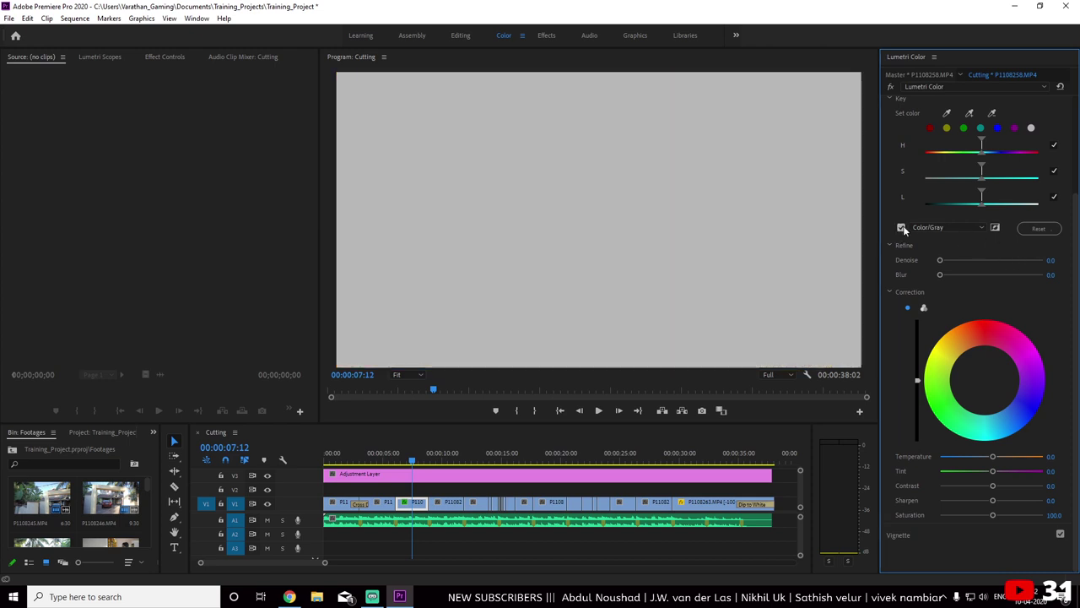
pyautogui.click(900, 227)
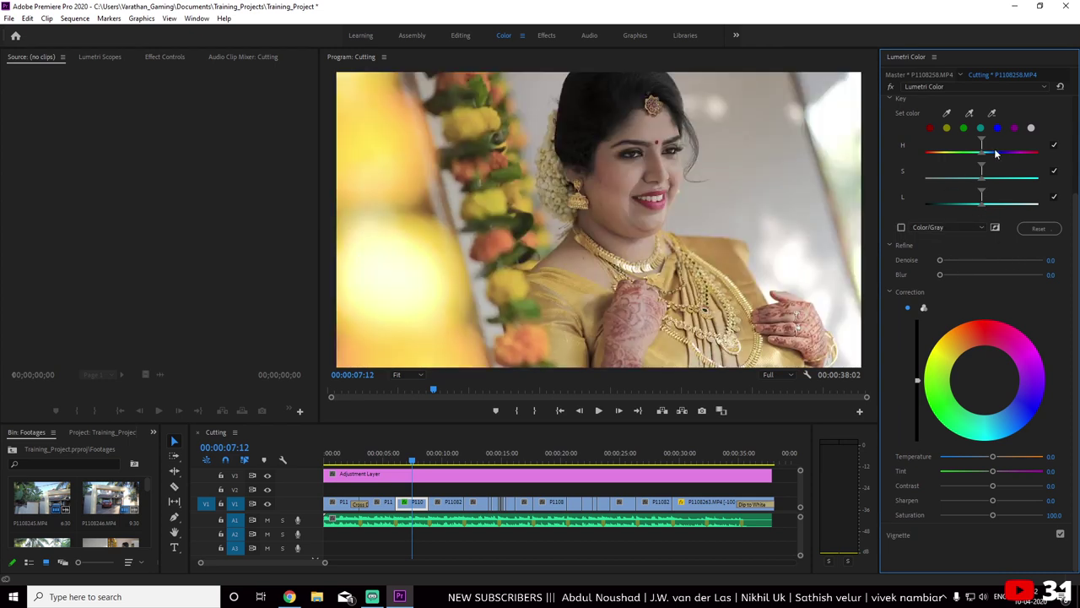
pyautogui.click(948, 113)
pyautogui.click(568, 248)
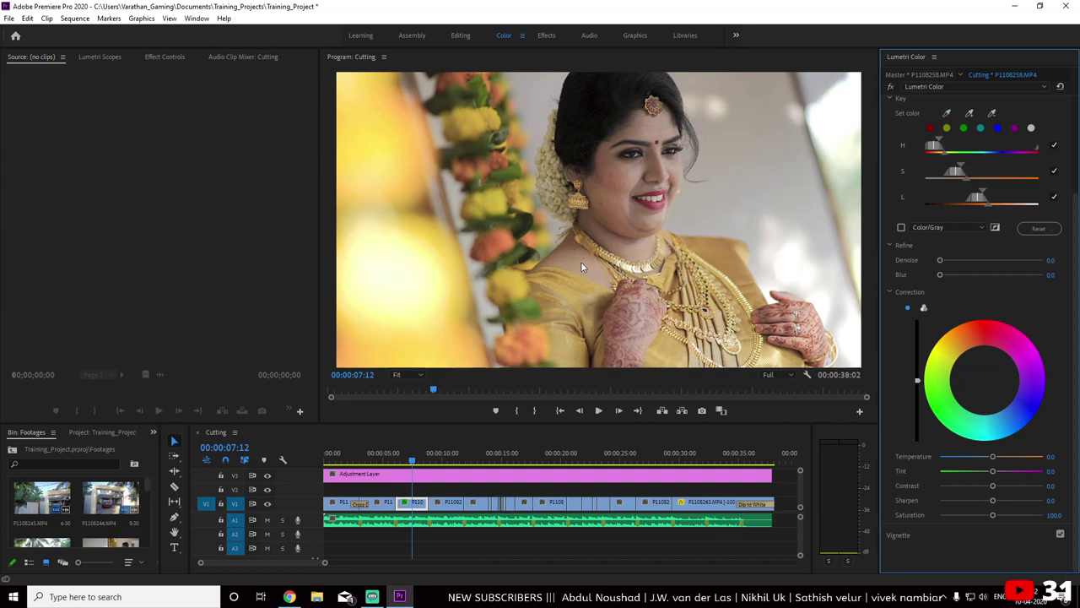
pyautogui.click(948, 112)
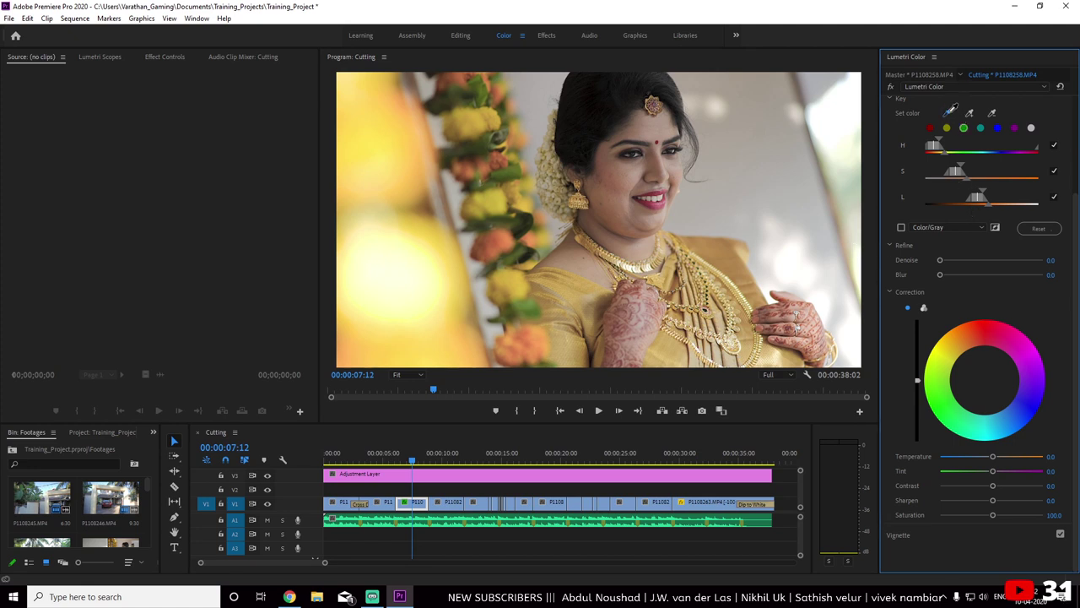
pyautogui.click(715, 245)
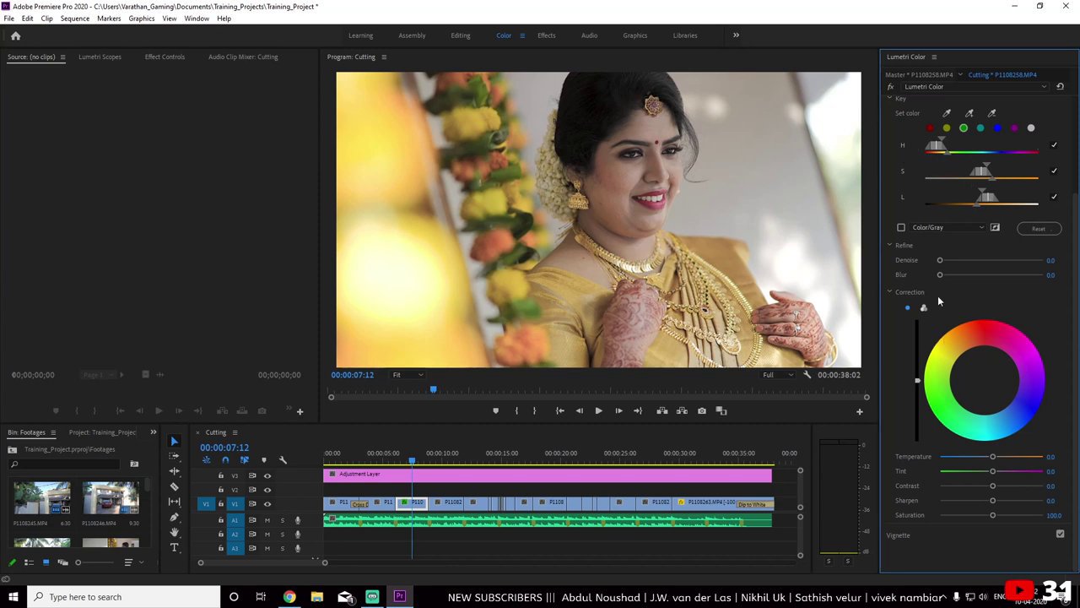
# Refine the key with Denoise 89.7, a little blur, and adjusted saturation and luminance ranges
pyautogui.click(900, 227)
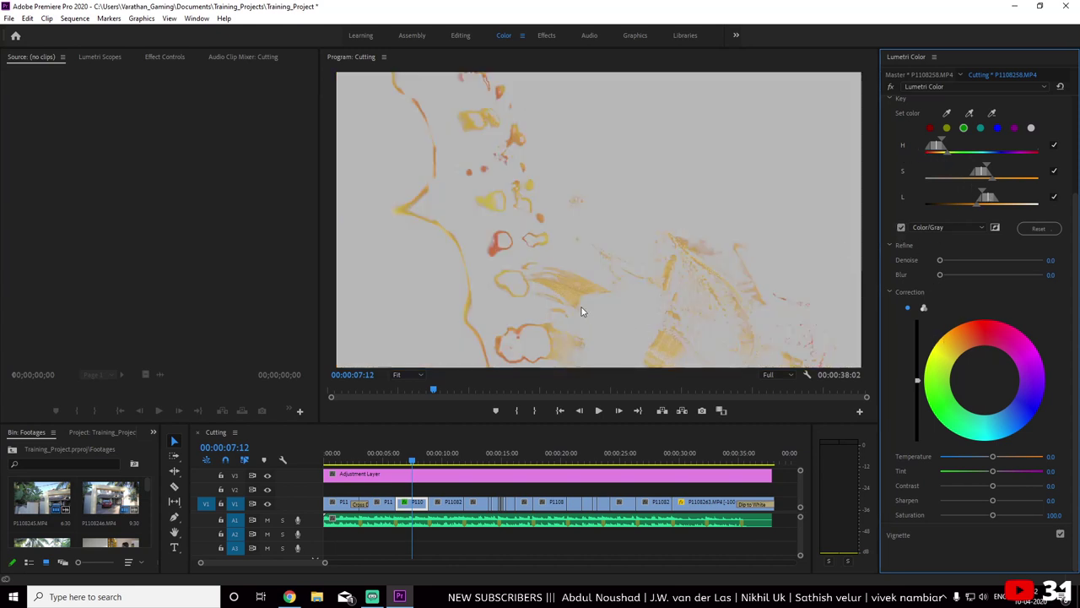
pyautogui.moveTo(970, 260); pyautogui.dragTo(1031, 260)
pyautogui.moveTo(939, 274); pyautogui.dragTo(953, 276)
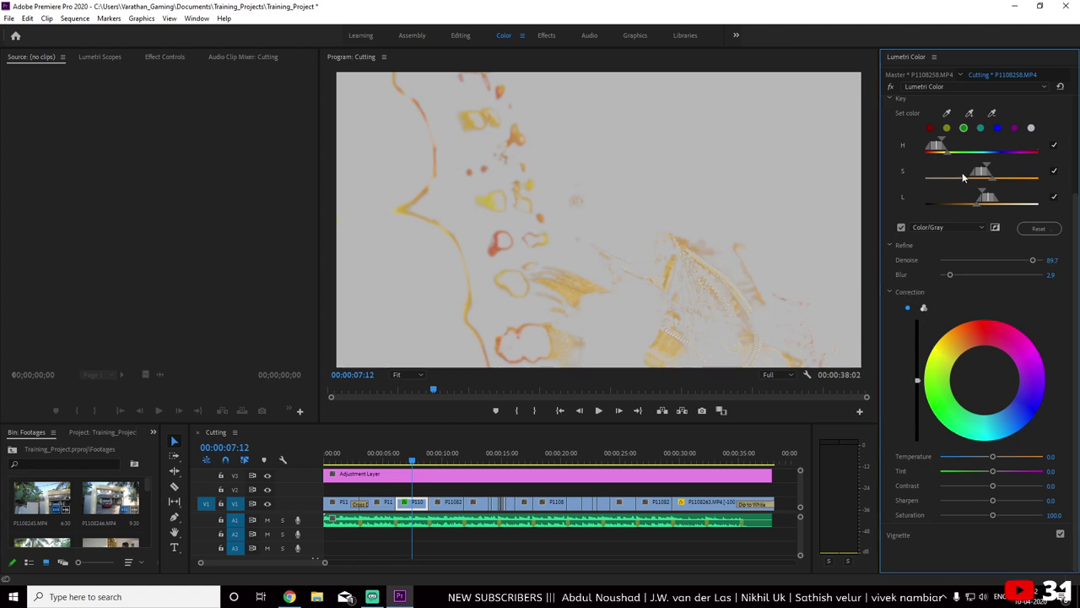
pyautogui.moveTo(977, 175); pyautogui.dragTo(982, 175)
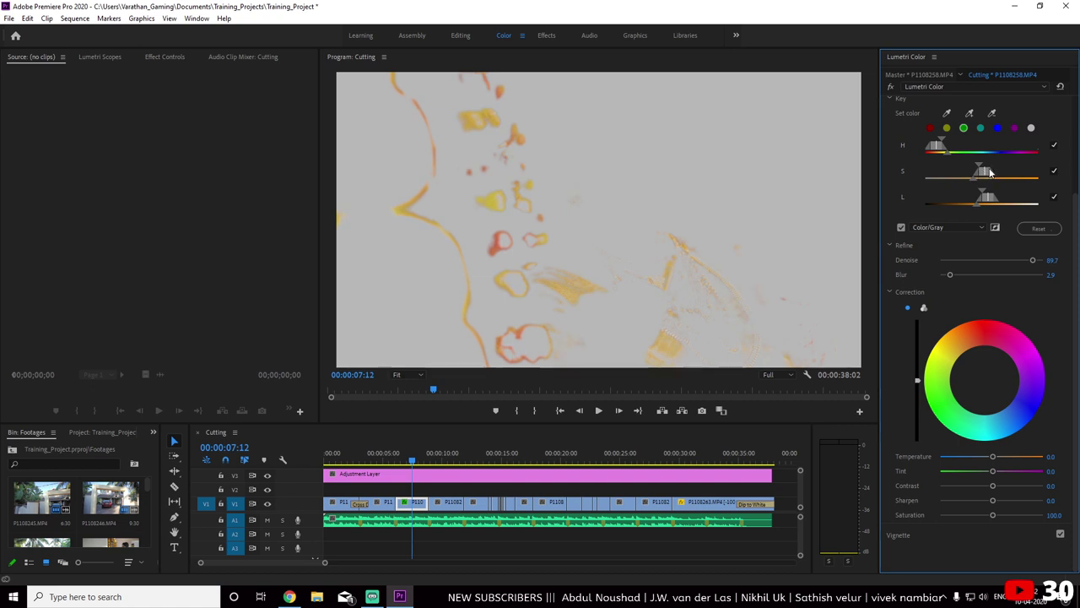
pyautogui.moveTo(981, 172); pyautogui.dragTo(976, 169)
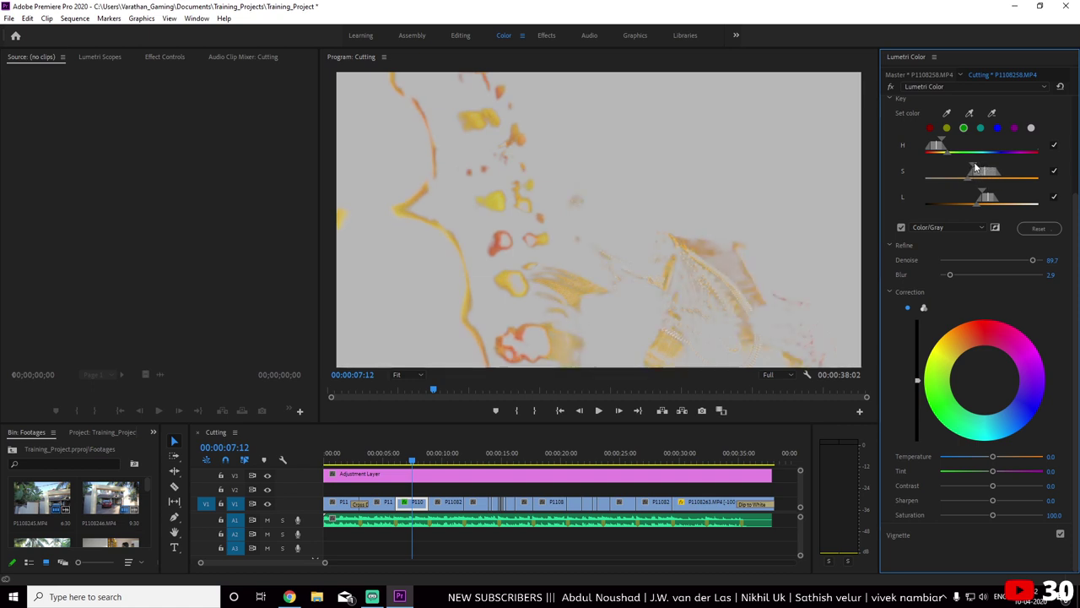
pyautogui.moveTo(987, 209); pyautogui.dragTo(981, 193)
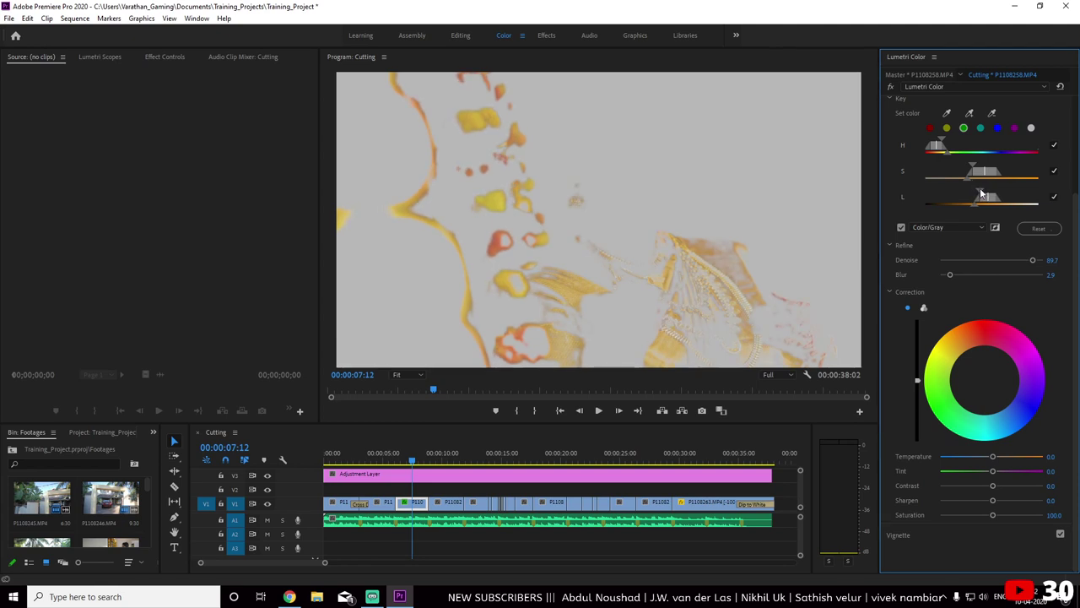
# Lower the lightness of the keyed warm tones in full-colour view
pyautogui.click(902, 227)
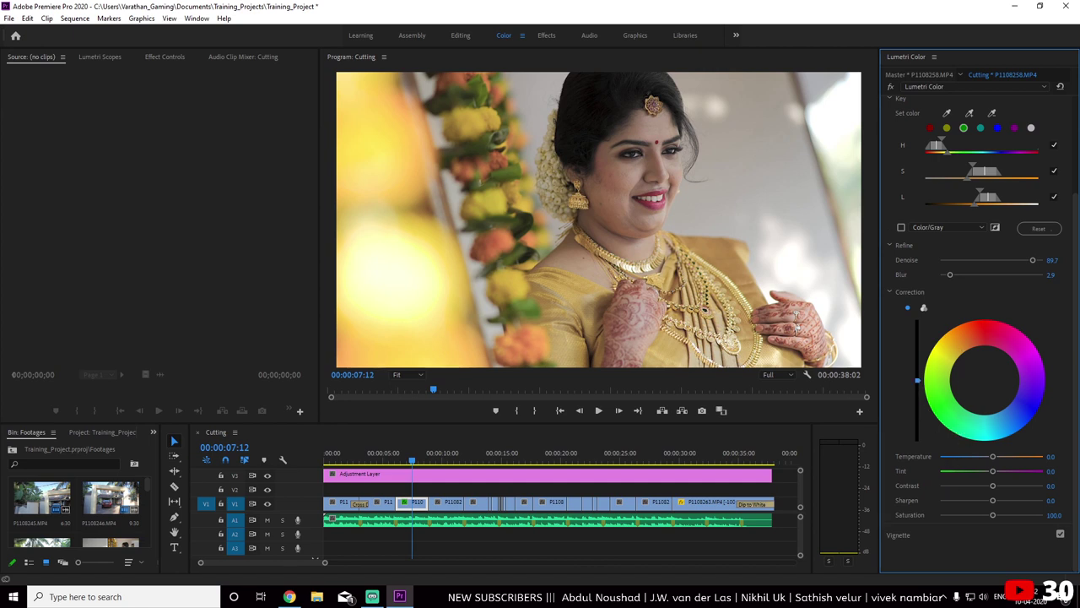
pyautogui.moveTo(917, 379); pyautogui.dragTo(917, 355)
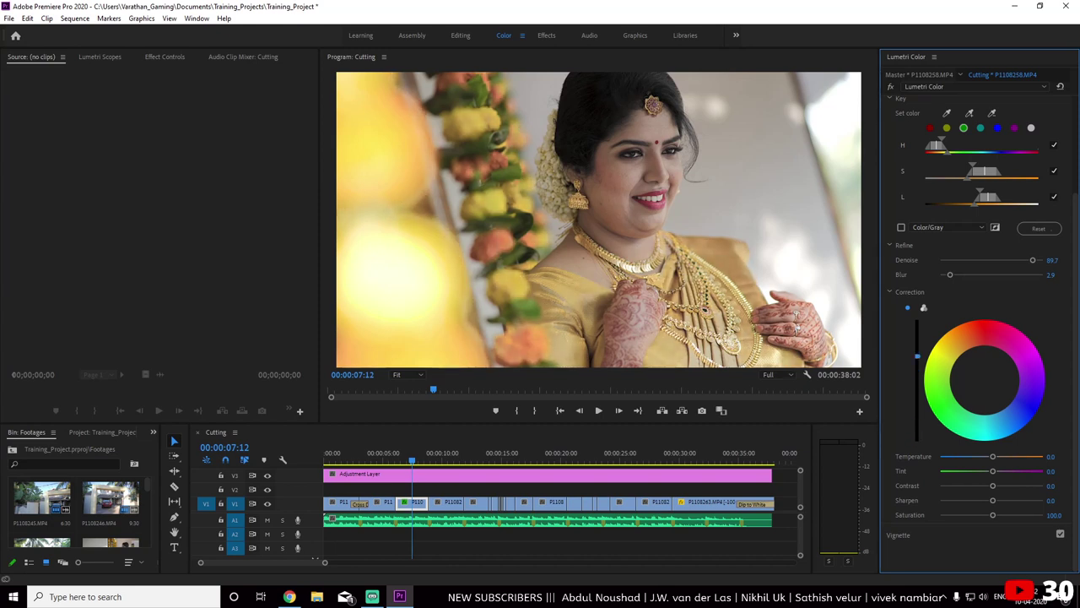
pyautogui.moveTo(917, 355); pyautogui.dragTo(917, 406)
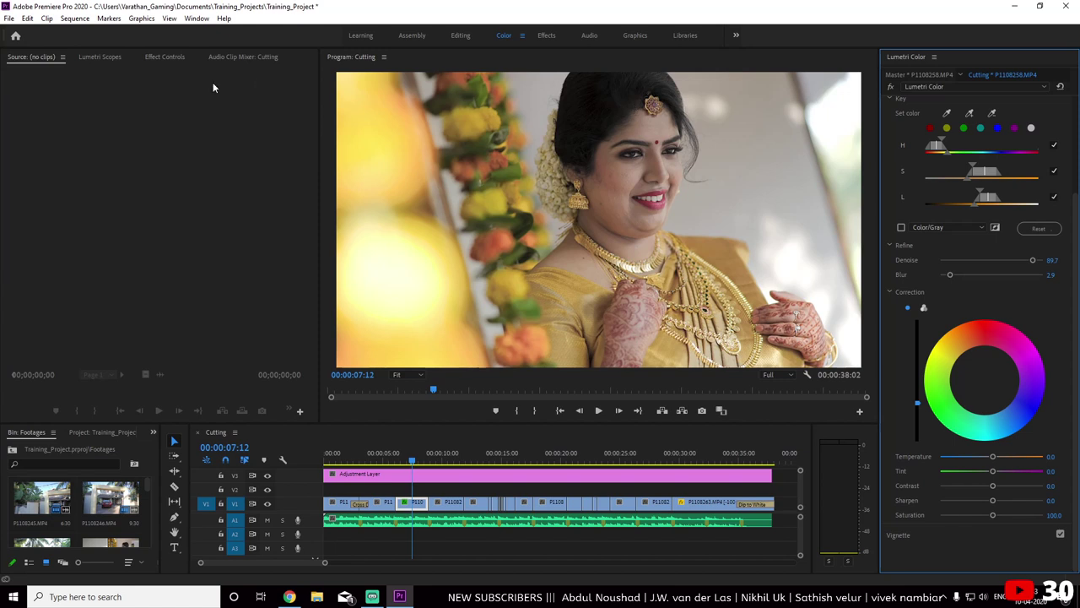
# Compare the clip with and without its Lumetri Color grade in Effect Controls
pyautogui.click(165, 57)
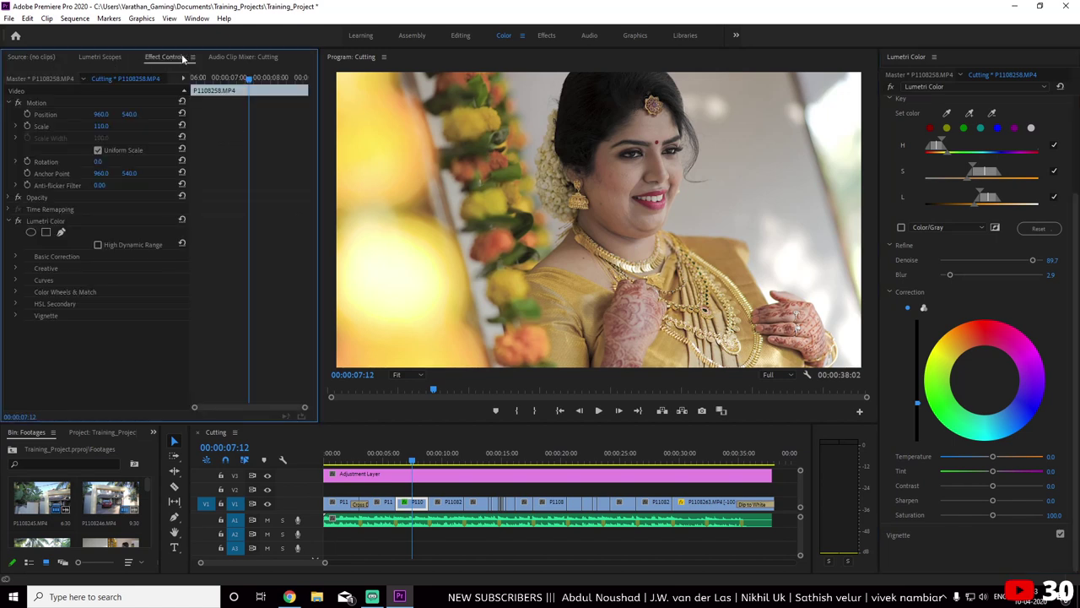
pyautogui.click(18, 221)
pyautogui.click(19, 221)
pyautogui.click(19, 221)
pyautogui.click(19, 221)
pyautogui.click(18, 222)
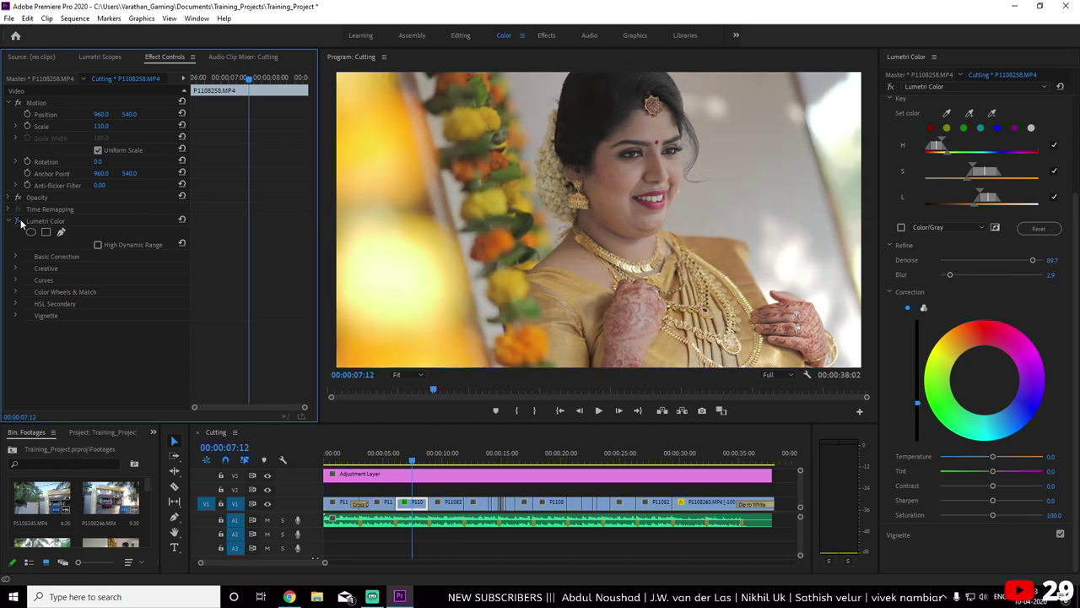
pyautogui.click(19, 221)
pyautogui.click(18, 221)
pyautogui.click(19, 221)
pyautogui.click(19, 221)
pyautogui.click(19, 222)
pyautogui.click(18, 221)
pyautogui.click(19, 221)
pyautogui.click(19, 221)
pyautogui.click(19, 221)
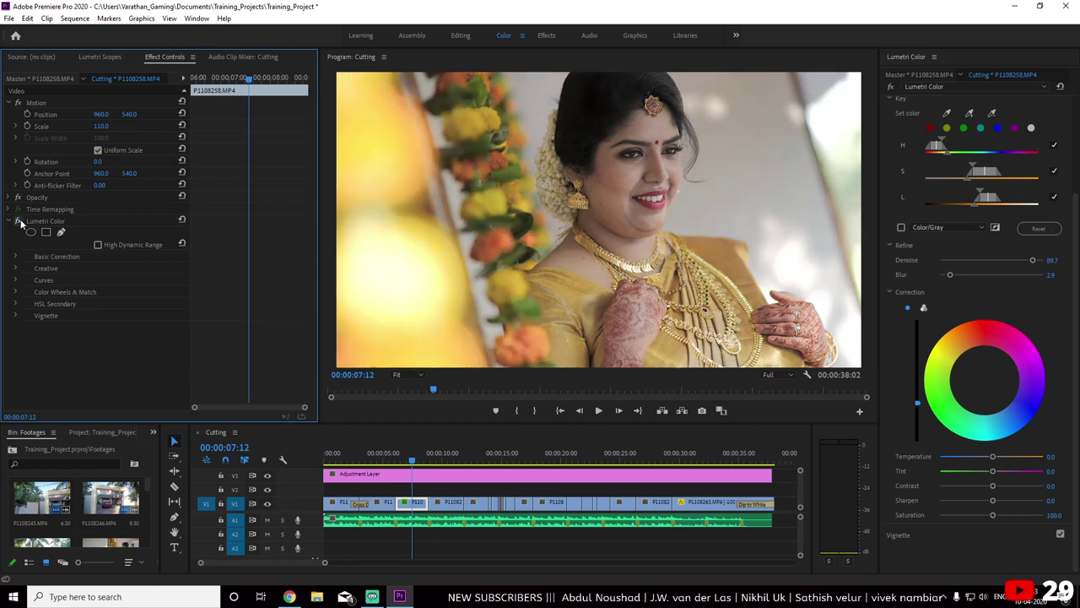
# Set Basic Correction to Contrast -6.5, Temperature -4.3 and Tint 4.3
pyautogui.scroll(5, 898, 183)
pyautogui.click(898, 200)
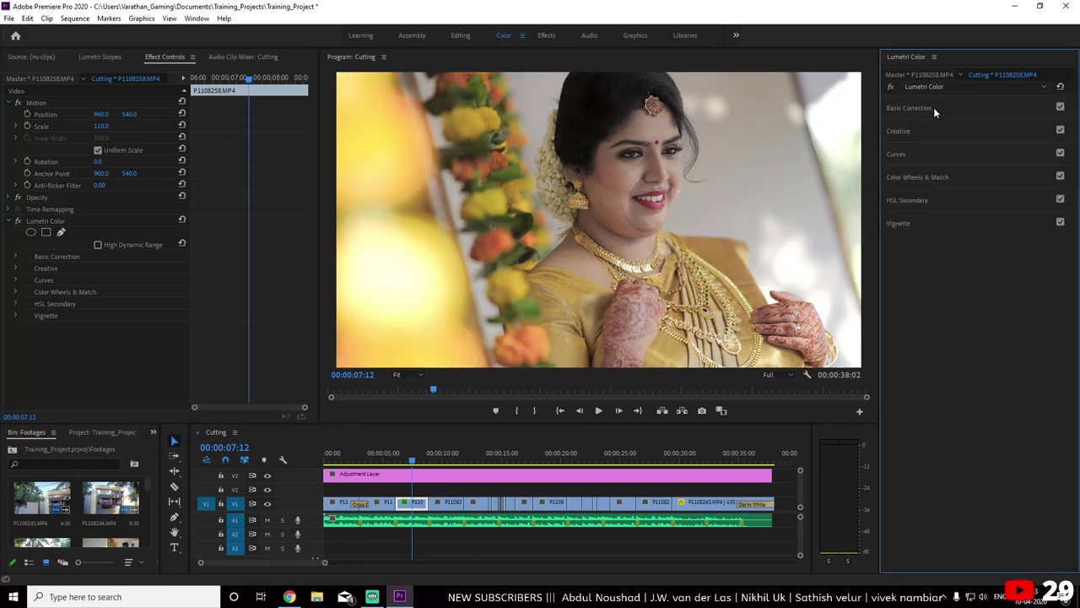
pyautogui.click(929, 107)
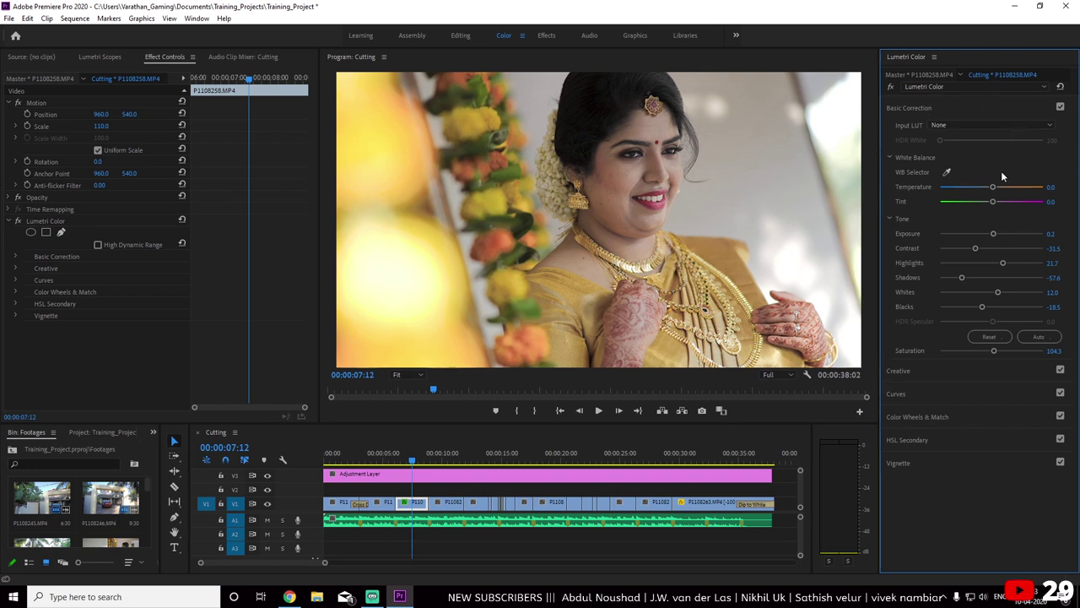
pyautogui.moveTo(975, 249); pyautogui.dragTo(990, 249)
pyautogui.moveTo(991, 252); pyautogui.dragTo(988, 252)
pyautogui.moveTo(993, 189)
pyautogui.mouseDown()
pyautogui.moveTo(984, 189)
pyautogui.moveTo(998, 187)
pyautogui.mouseUp()
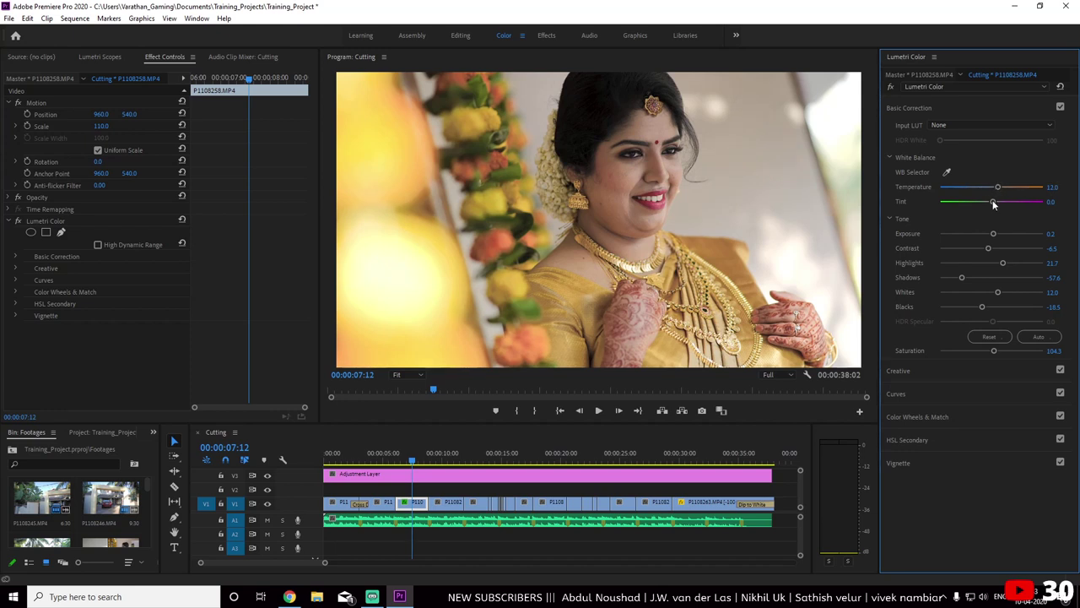
pyautogui.moveTo(992, 202)
pyautogui.mouseDown()
pyautogui.moveTo(992, 188)
pyautogui.moveTo(994, 203)
pyautogui.mouseUp()
# Compare the new grade on and off, then return to 00:00:00:00
pyautogui.click(18, 221)
pyautogui.click(19, 221)
pyautogui.click(19, 221)
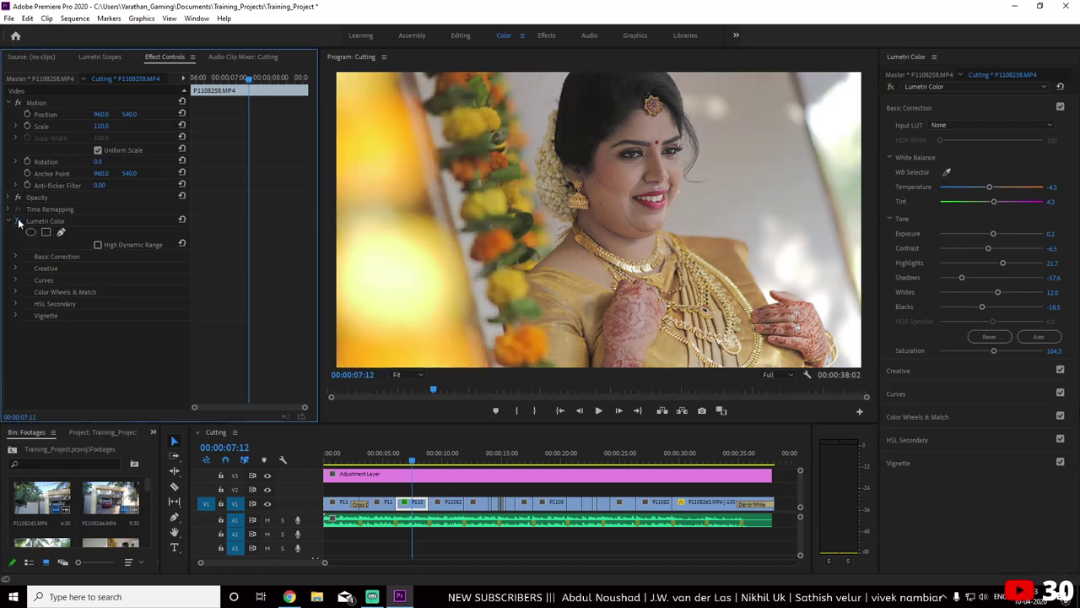
pyautogui.click(18, 221)
pyautogui.click(18, 221)
pyautogui.click(18, 221)
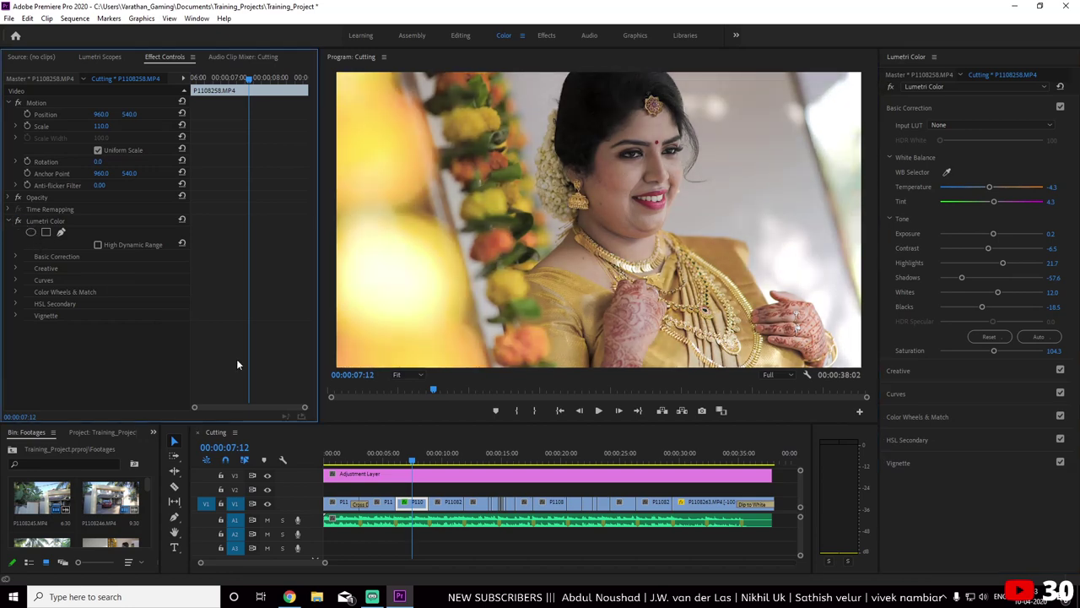
pyautogui.moveTo(411, 460); pyautogui.dragTo(312, 460)
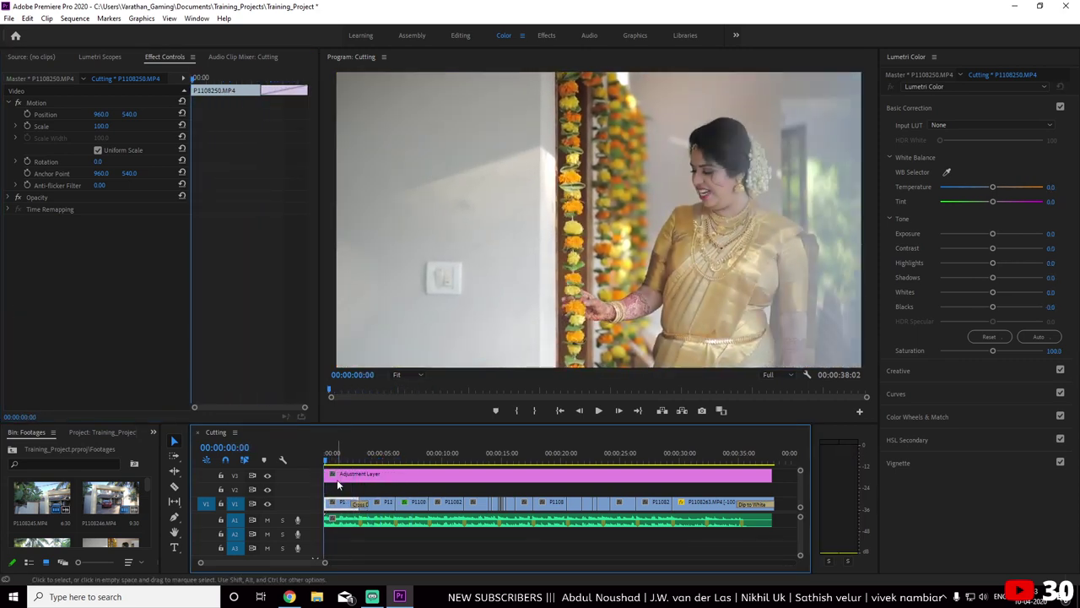
# Move the Lumetri Color effect from clip P1108258 onto the Adjustment Layer
pyautogui.click(337, 477)
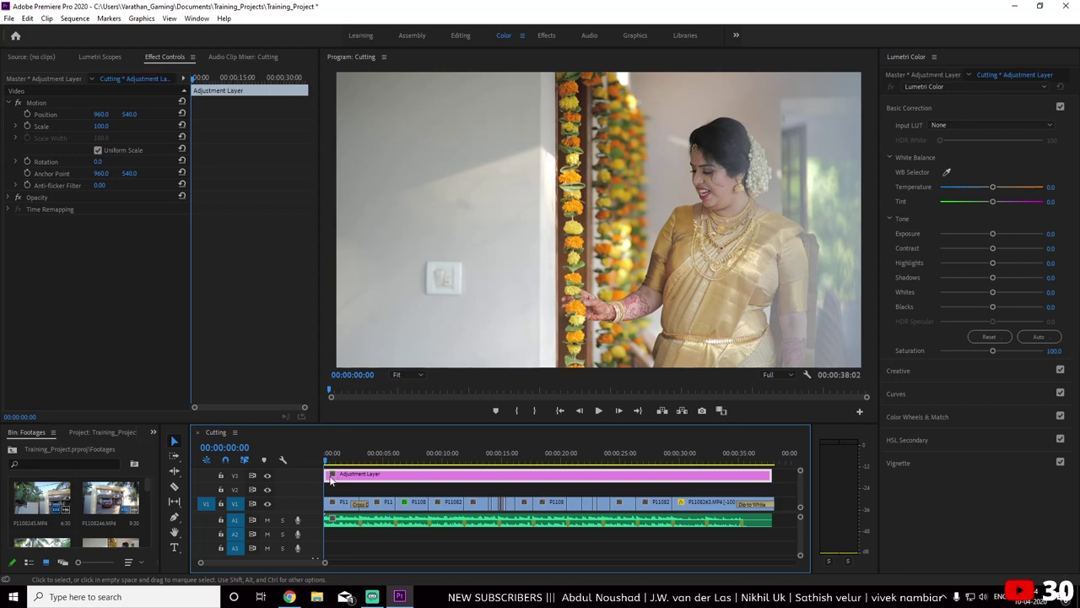
pyautogui.moveTo(361, 459); pyautogui.dragTo(414, 462)
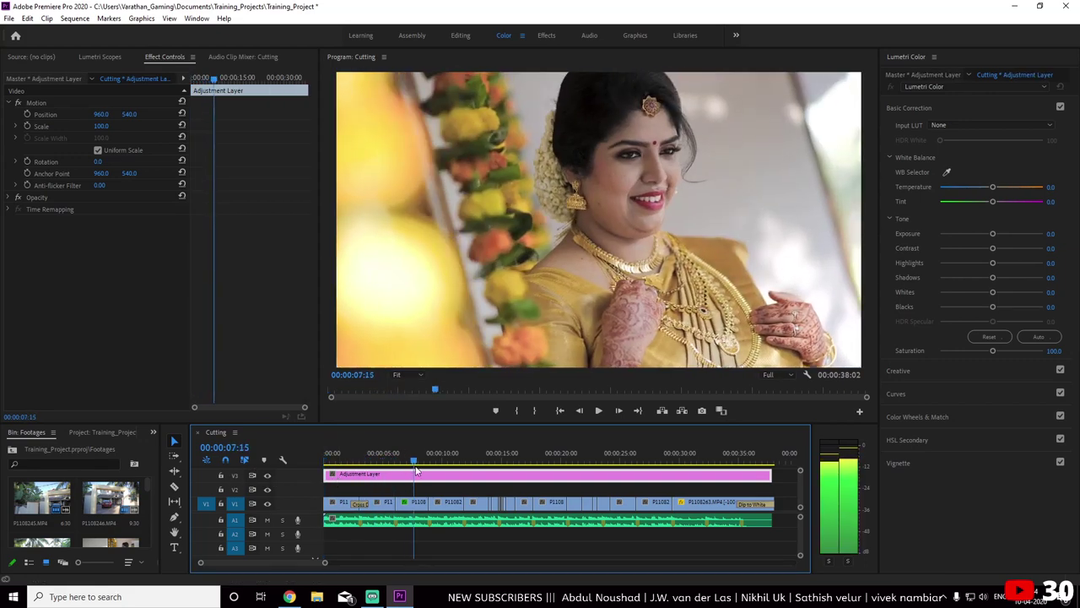
pyautogui.click(415, 506)
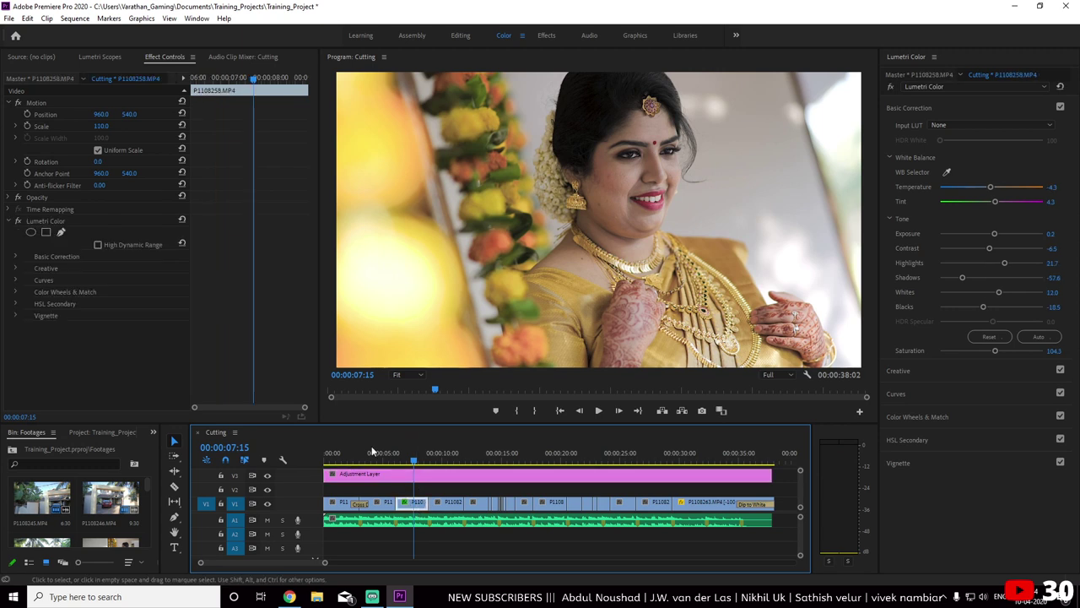
pyautogui.click(61, 221)
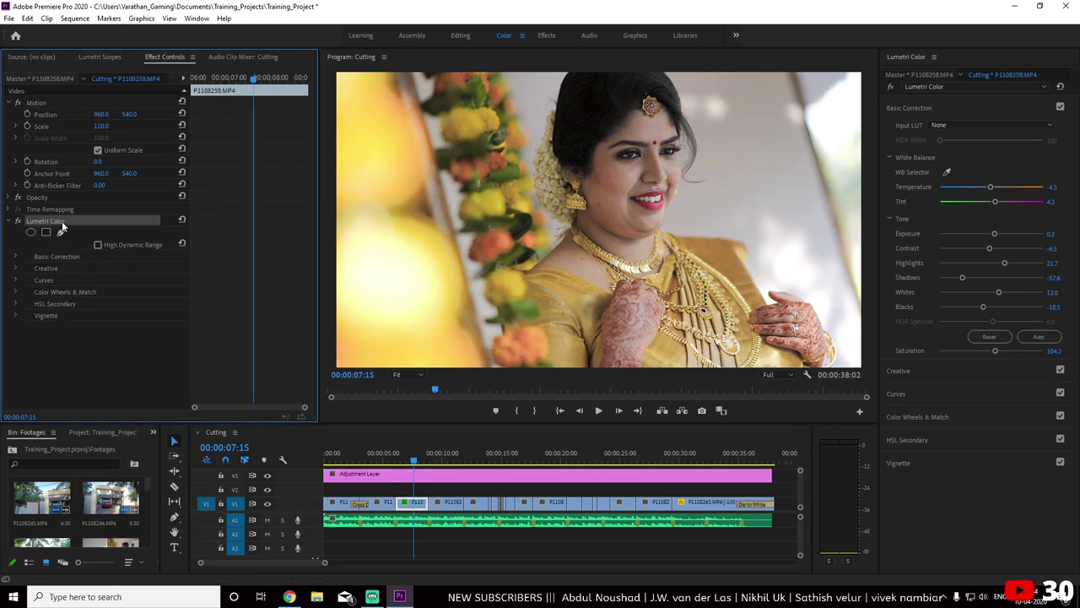
pyautogui.click(413, 479)
pyautogui.click(415, 503)
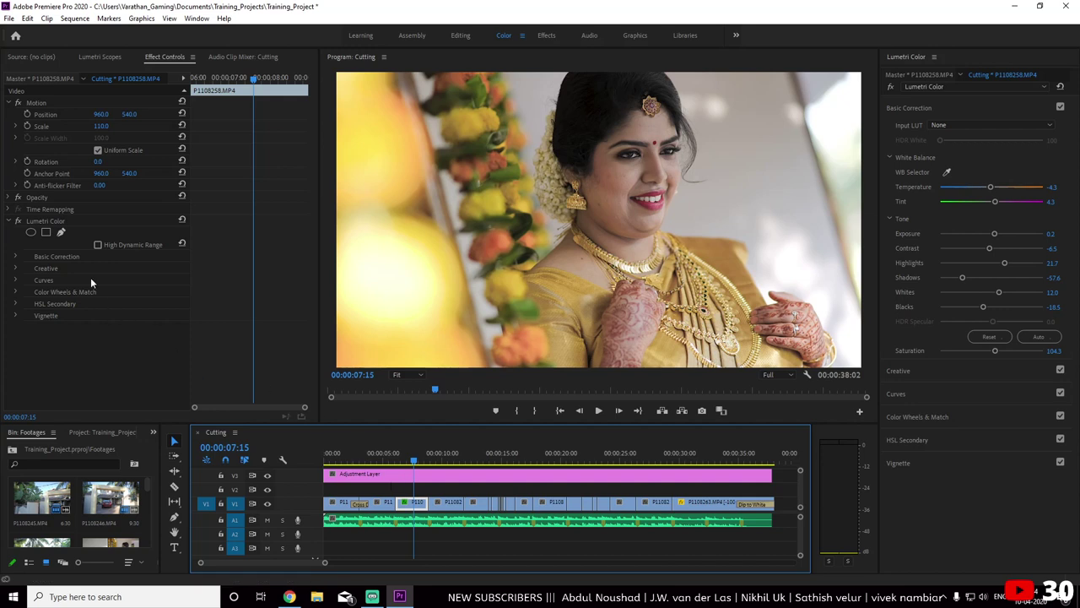
pyautogui.rightClick(59, 228)
pyautogui.click(83, 272)
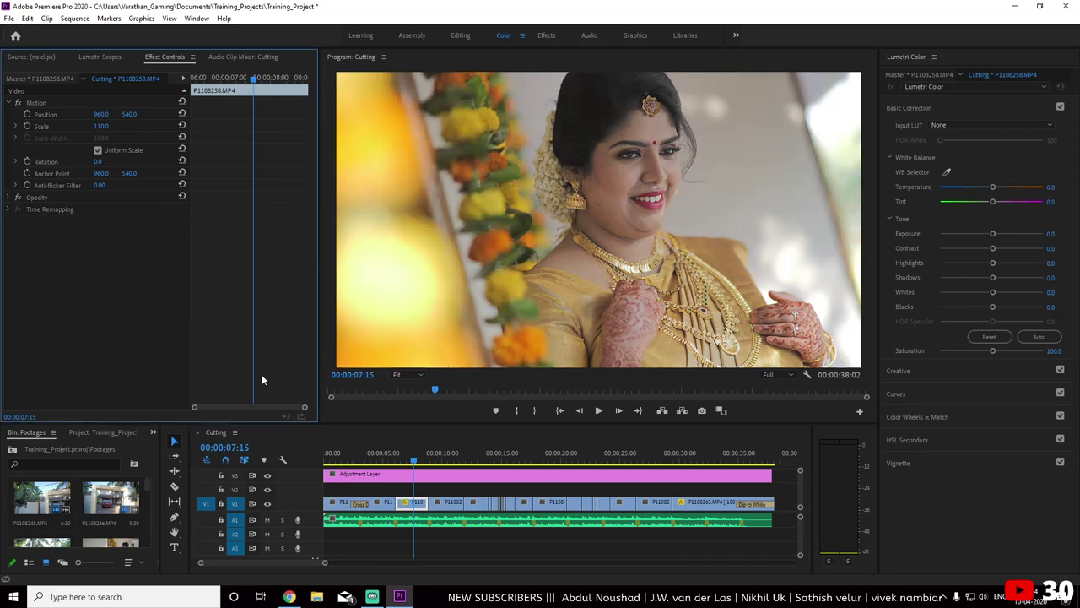
pyautogui.click(409, 478)
pyautogui.rightClick(74, 285)
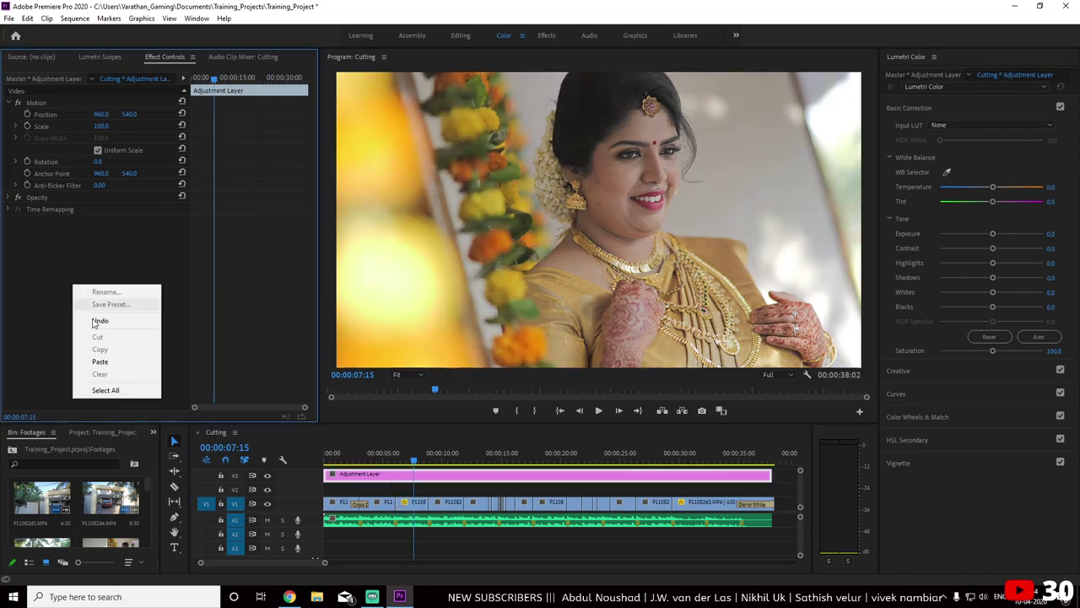
pyautogui.click(99, 362)
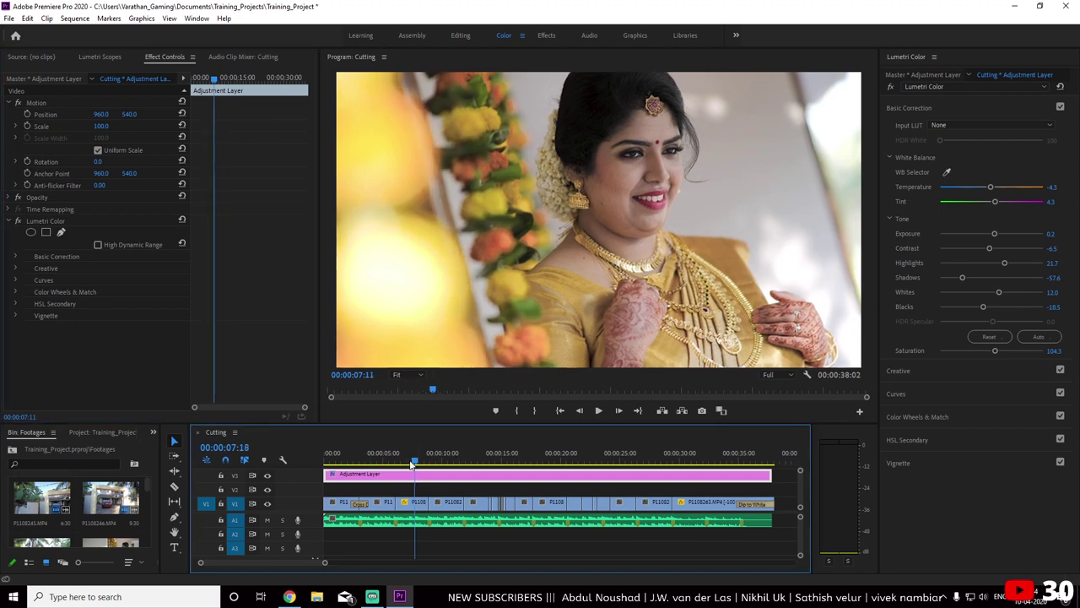
# Toggle V3 visibility to compare the graded and ungraded footage, then select clip P1108250
pyautogui.moveTo(417, 460); pyautogui.dragTo(328, 467)
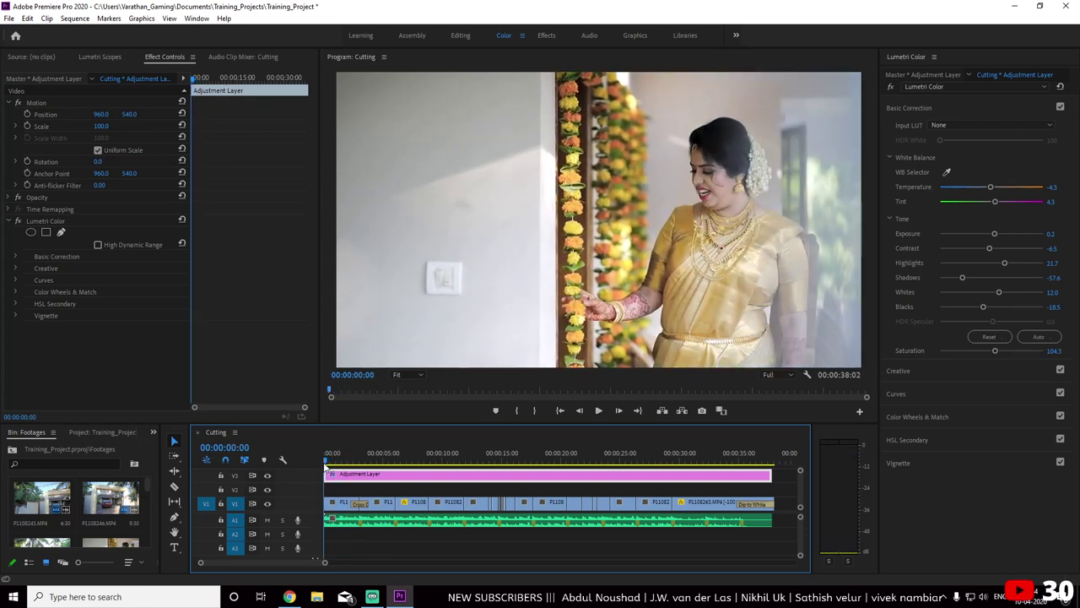
pyautogui.click(267, 475)
pyautogui.click(266, 476)
pyautogui.click(266, 476)
pyautogui.click(267, 476)
pyautogui.click(266, 476)
pyautogui.click(266, 476)
pyautogui.click(267, 476)
pyautogui.click(267, 476)
pyautogui.click(267, 476)
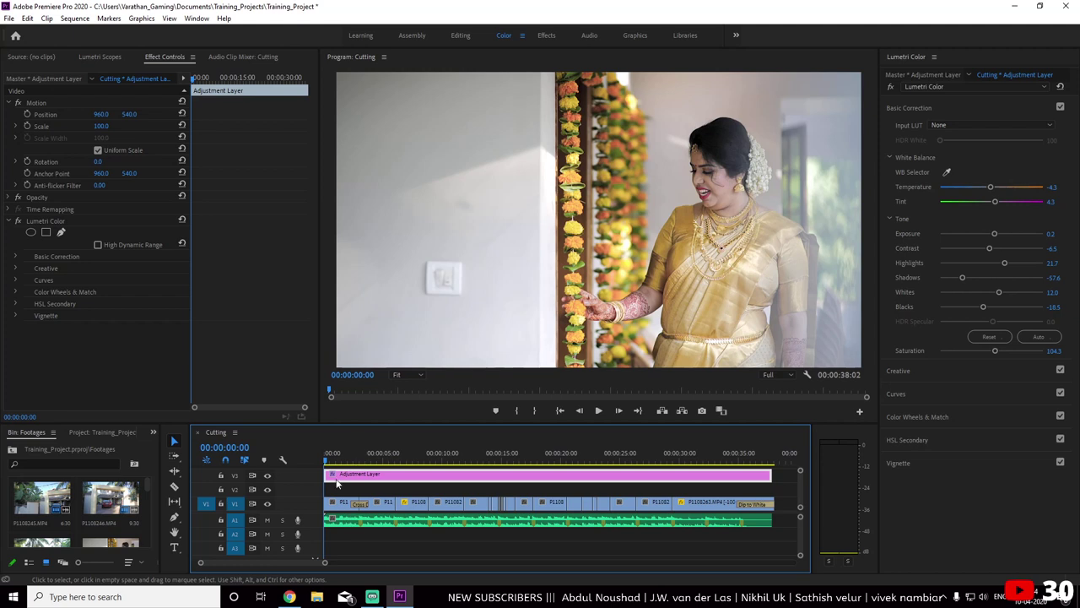
pyautogui.moveTo(334, 463); pyautogui.dragTo(324, 463)
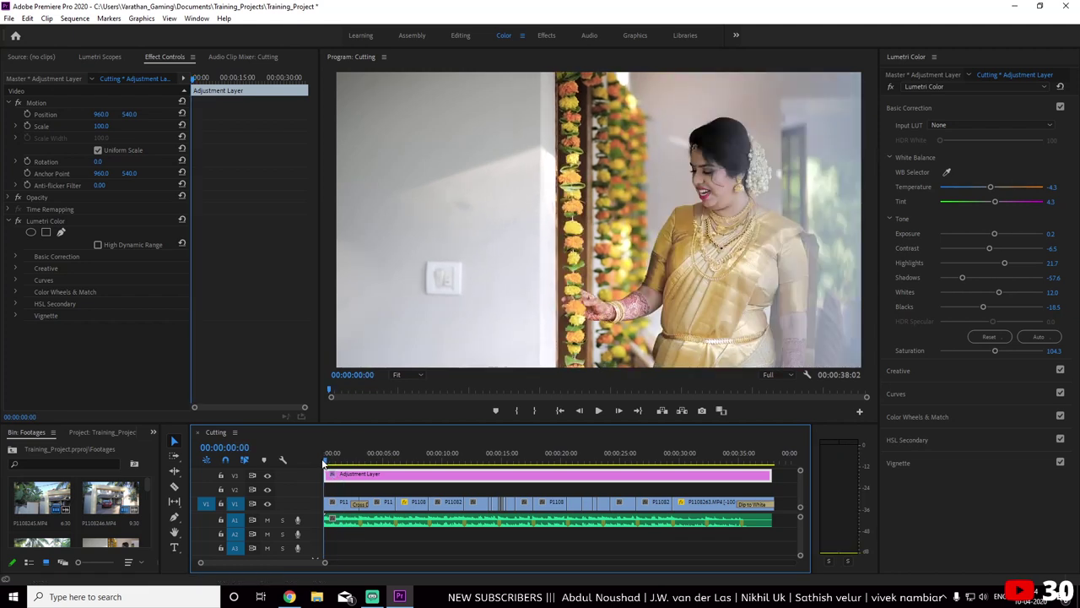
pyautogui.click(336, 507)
# Give P1108250 a vignette with Amount -1.7 and compare it with and without the grade
pyautogui.click(918, 463)
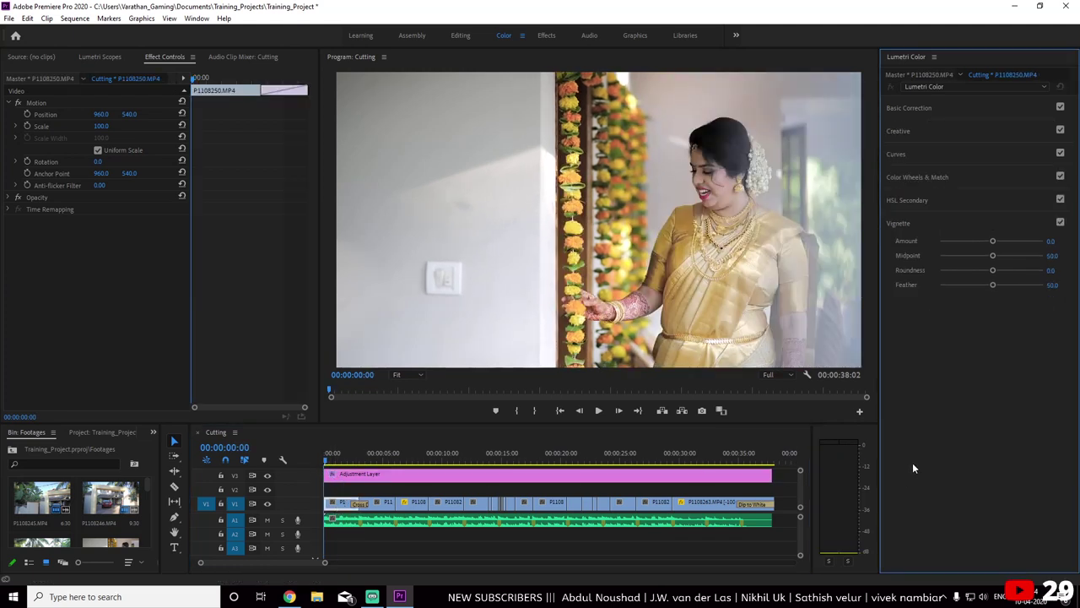
pyautogui.moveTo(993, 244)
pyautogui.mouseDown()
pyautogui.moveTo(959, 243)
pyautogui.moveTo(1022, 285)
pyautogui.mouseUp()
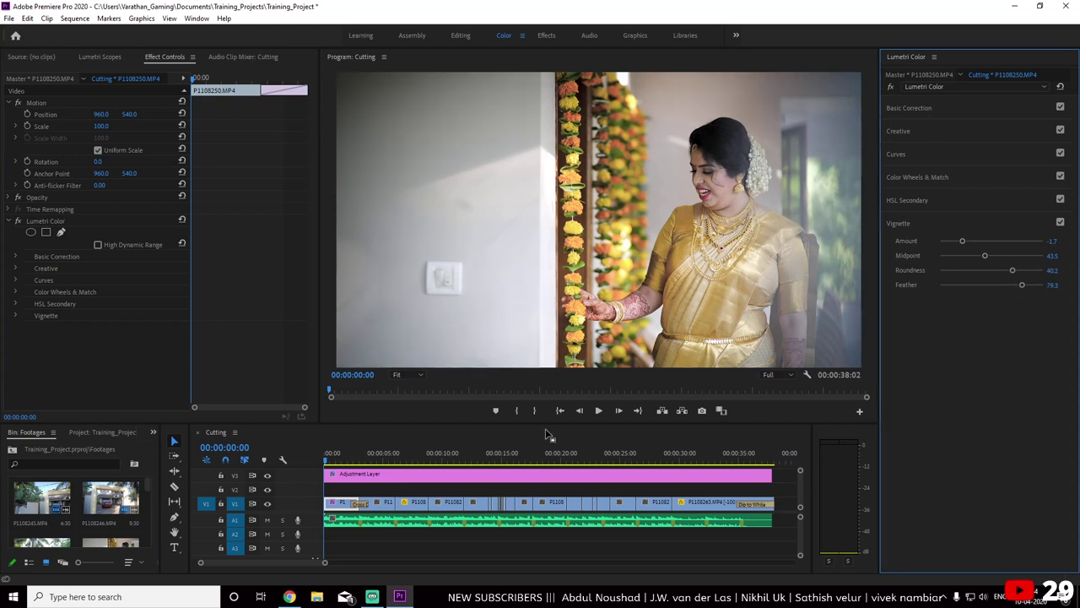
pyautogui.click(18, 221)
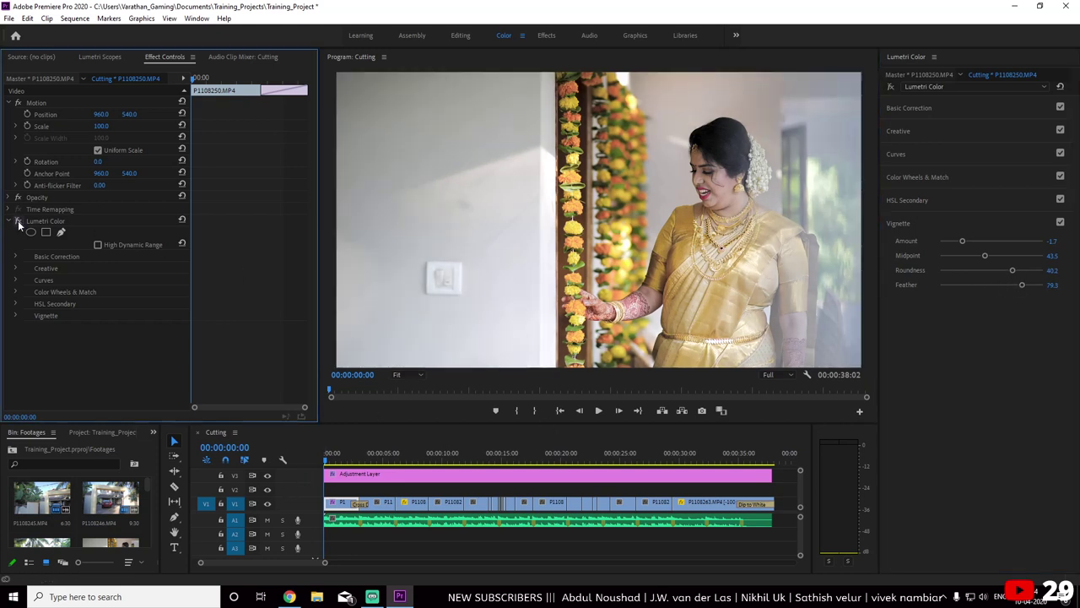
pyautogui.click(18, 221)
pyautogui.click(19, 221)
pyautogui.click(19, 221)
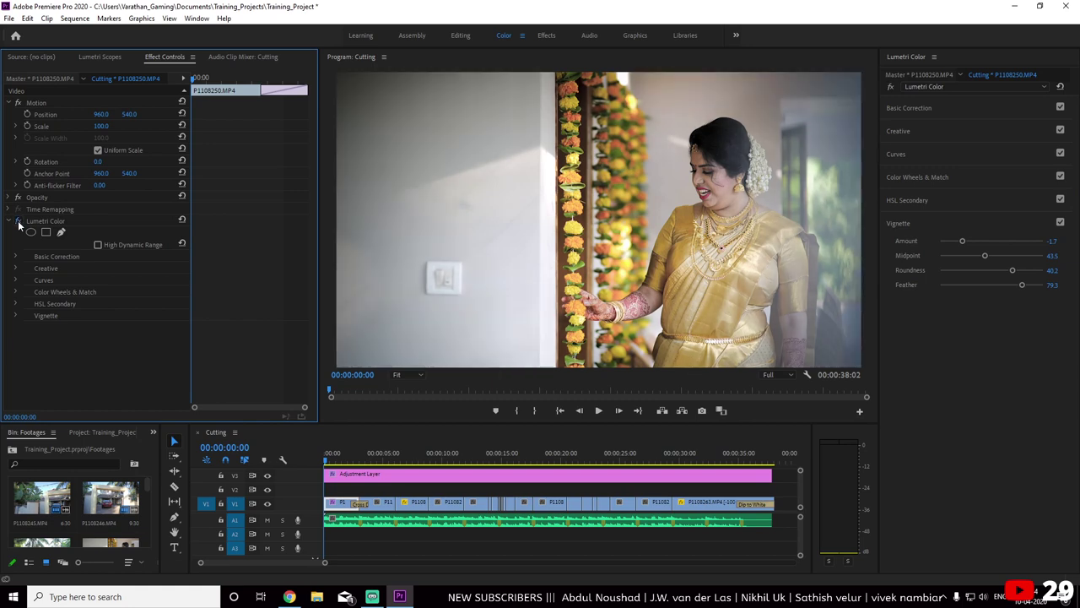
pyautogui.click(19, 221)
pyautogui.click(18, 221)
pyautogui.moveTo(340, 457)
pyautogui.mouseDown()
pyautogui.moveTo(475, 469)
pyautogui.moveTo(431, 476)
pyautogui.mouseUp()
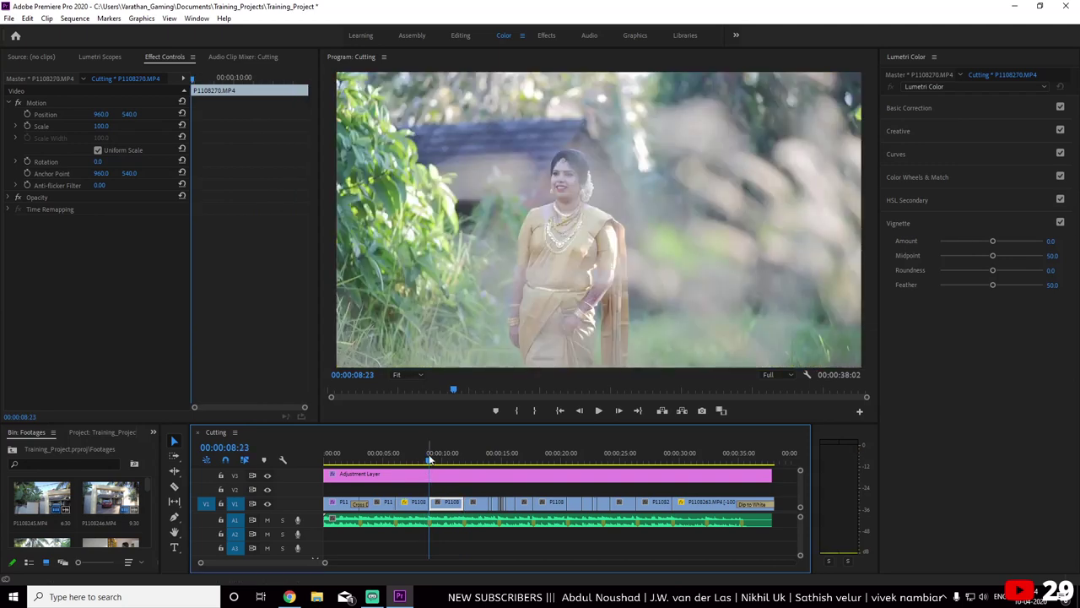
# Razor the V3 Adjustment Layer at the 08:23 cut
pyautogui.press('=')
pyautogui.press('=')
pyautogui.moveTo(559, 457); pyautogui.dragTo(561, 462)
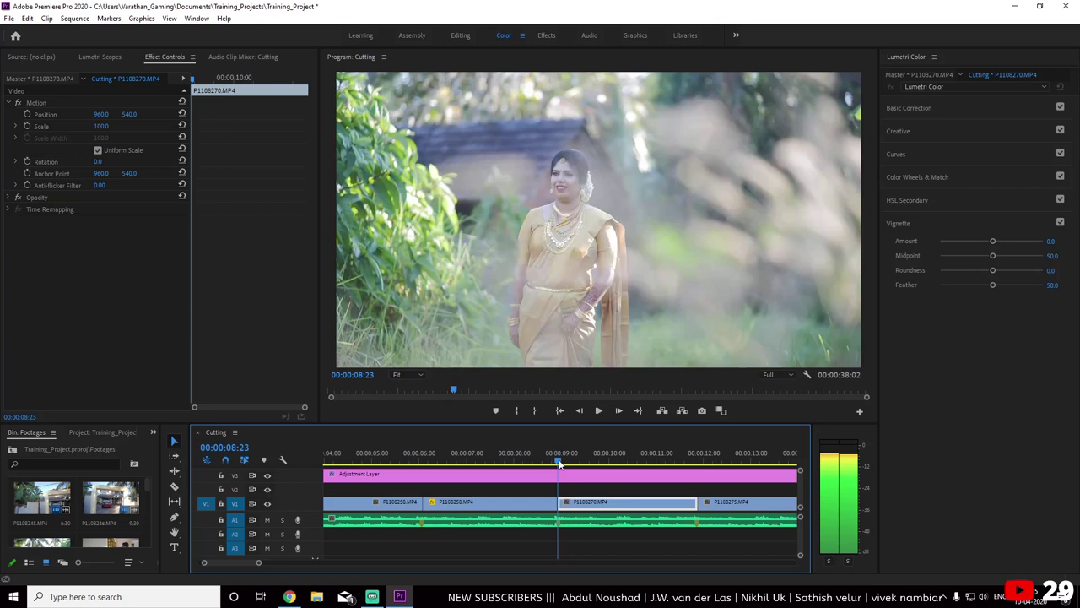
pyautogui.click(388, 475)
pyautogui.click(174, 486)
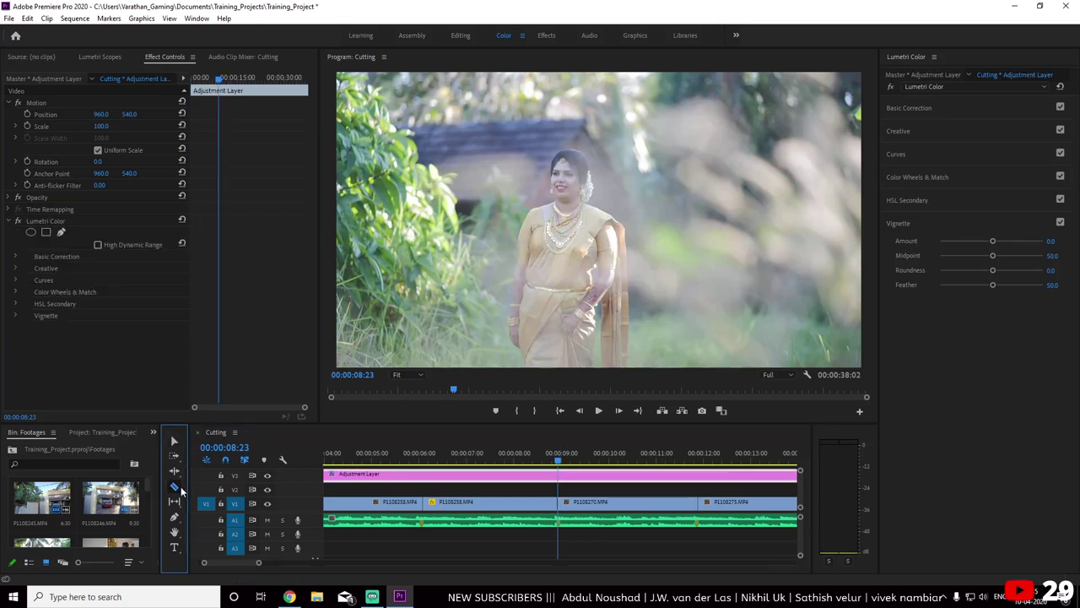
pyautogui.click(558, 475)
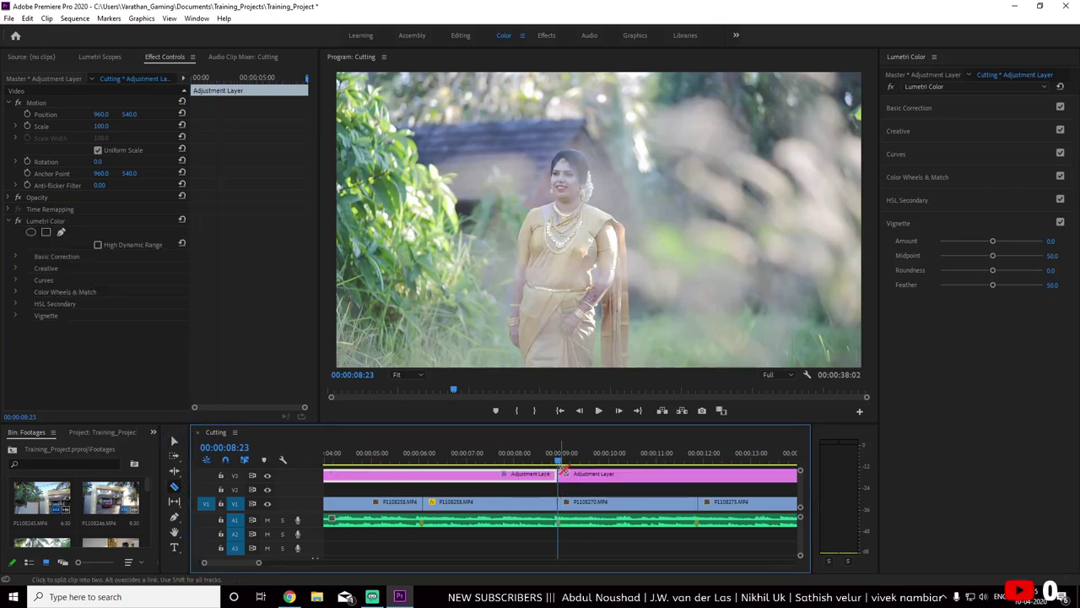
pyautogui.press('-')
pyautogui.press('-')
pyautogui.press('-')
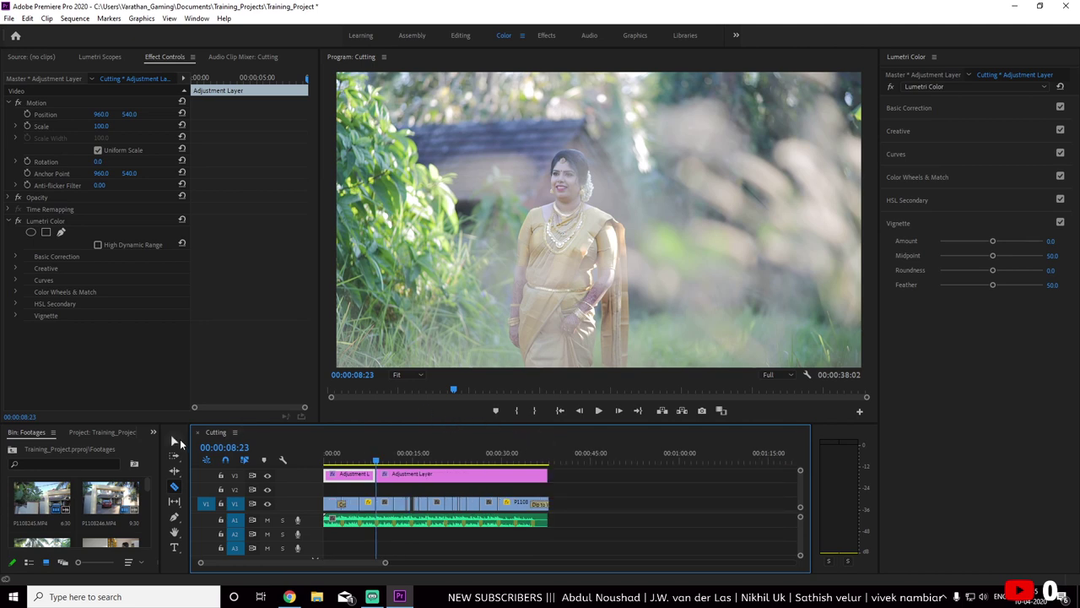
pyautogui.click(175, 440)
# Razor the Adjustment Layer at the 15:11 cut
pyautogui.press('=')
pyautogui.press('=')
pyautogui.moveTo(536, 466); pyautogui.dragTo(693, 469)
pyautogui.press('=')
pyautogui.press('=')
pyautogui.press('=')
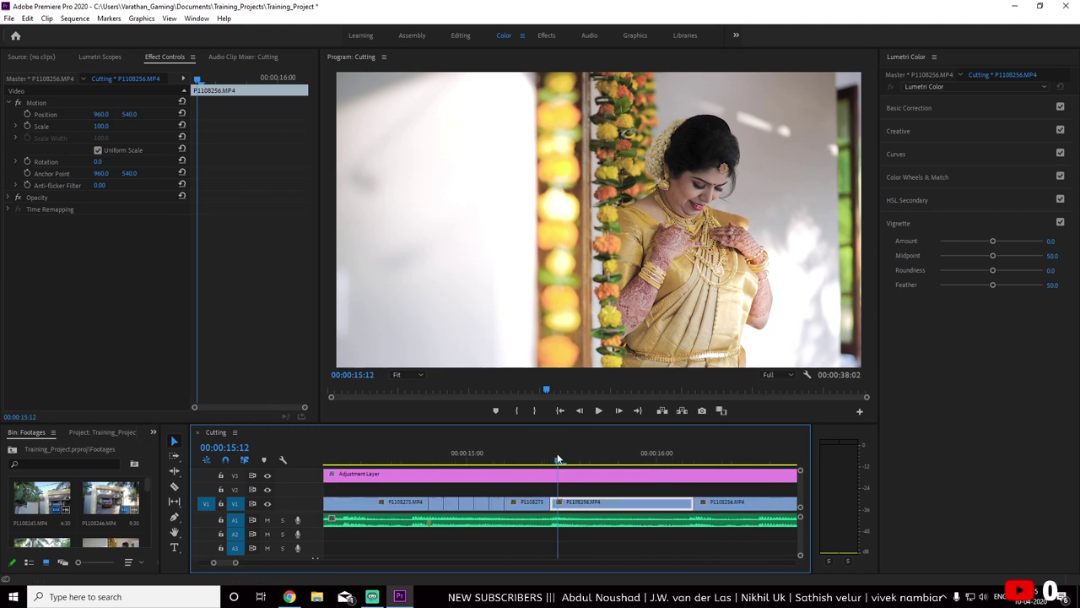
pyautogui.click(550, 459)
pyautogui.click(555, 476)
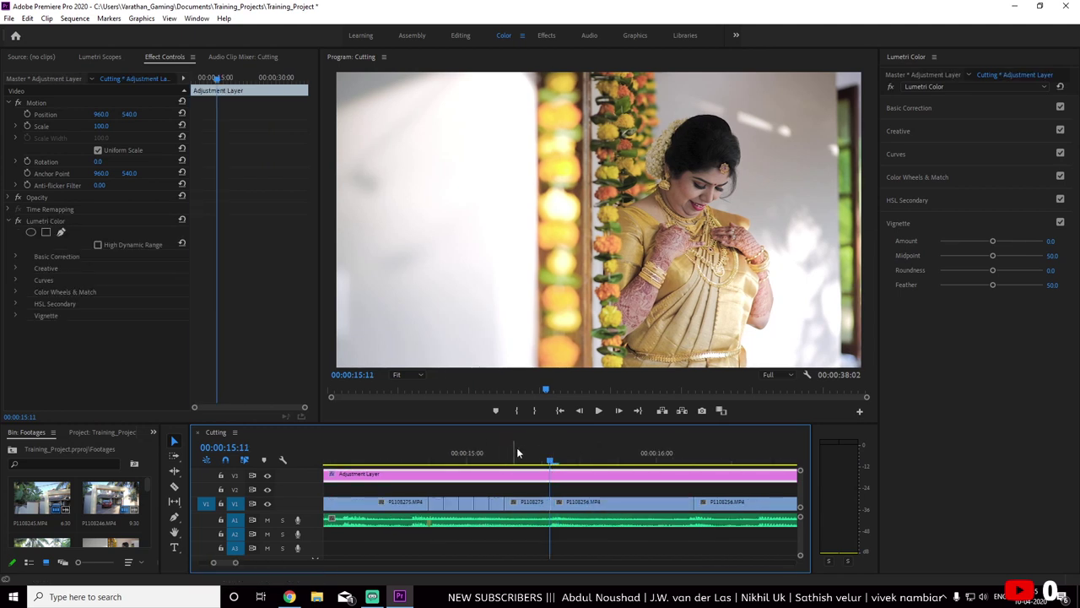
pyautogui.click(553, 473)
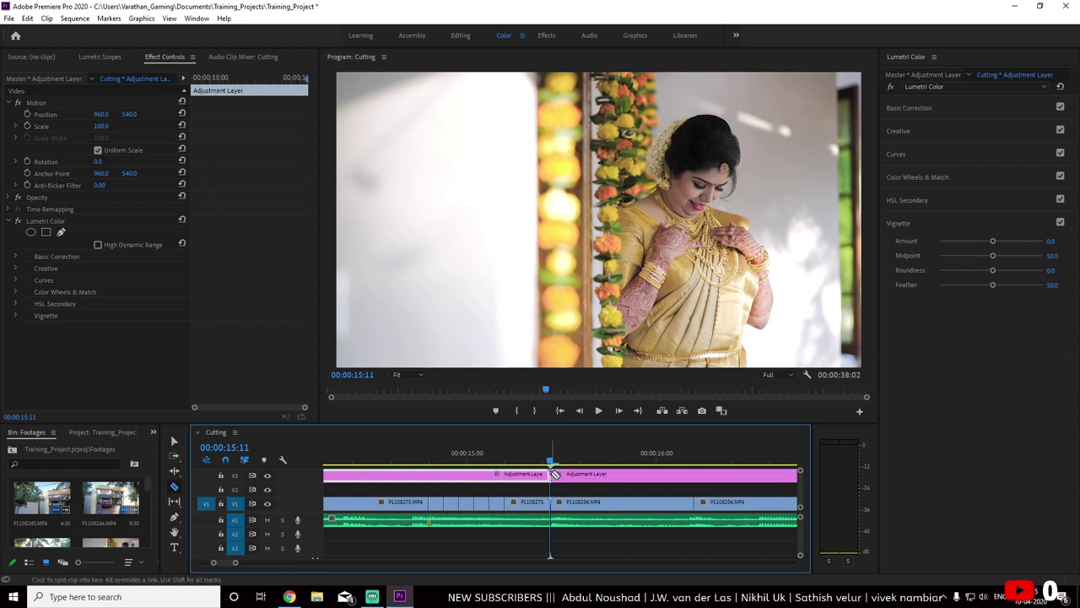
pyautogui.press('-')
pyautogui.press('-')
pyautogui.press('-')
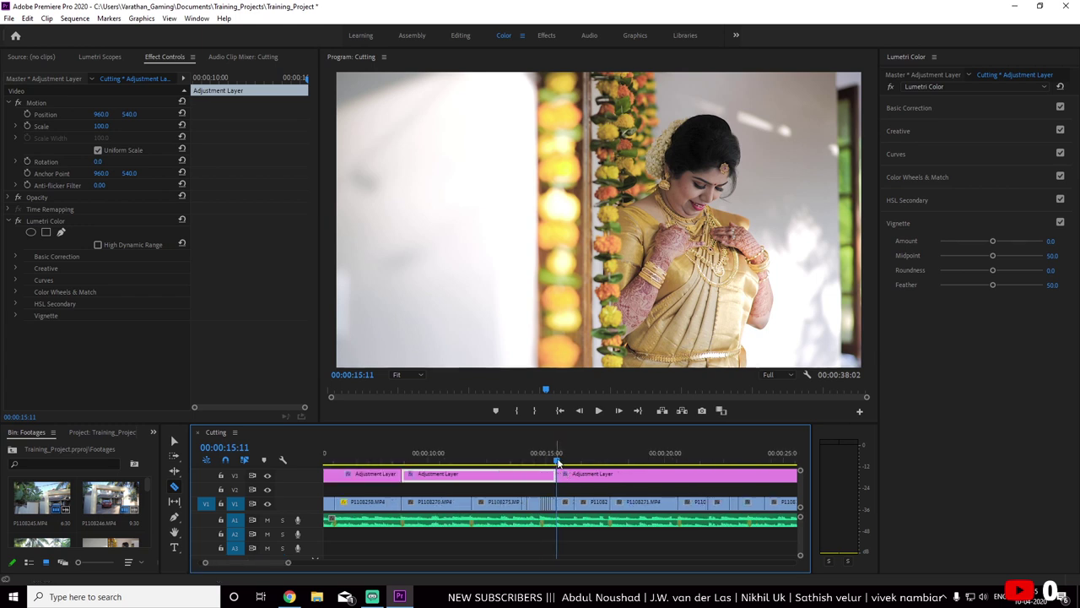
# Locate the next edit points around 17:18 and 18:03 on the timeline
pyautogui.moveTo(556, 460); pyautogui.dragTo(613, 467)
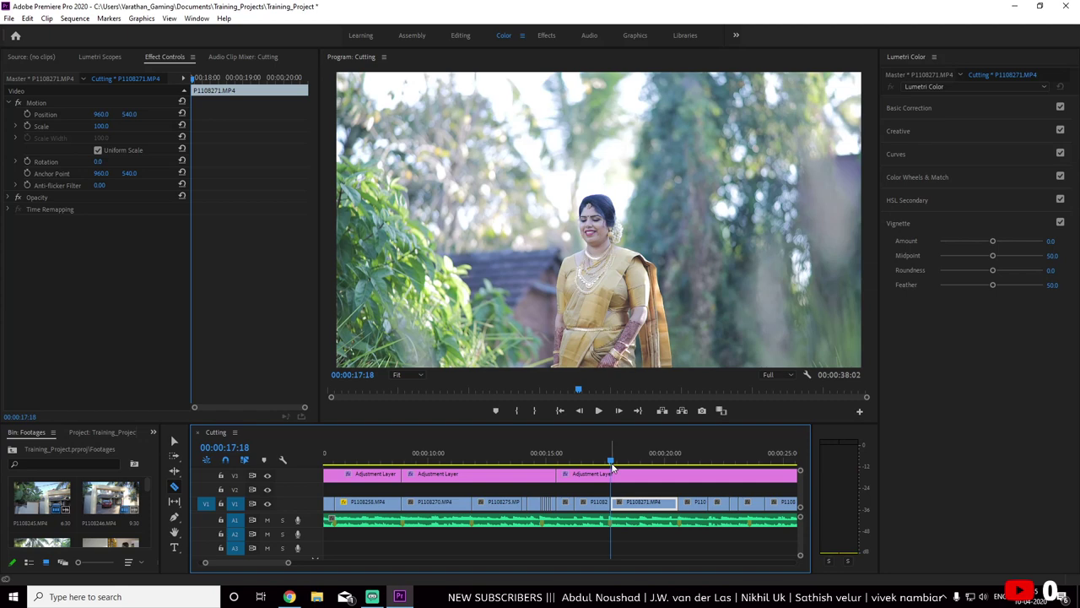
pyautogui.press('=')
pyautogui.press('=')
pyautogui.press('=')
pyautogui.moveTo(565, 462); pyautogui.dragTo(561, 464)
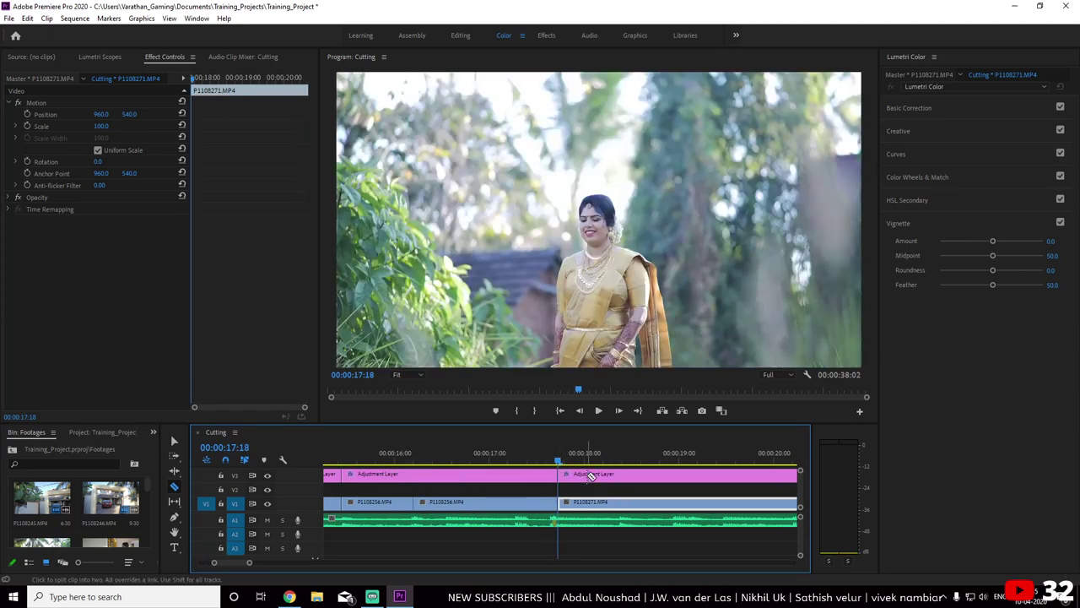
pyautogui.press('-')
pyautogui.press('-')
pyautogui.press('-')
pyautogui.click(541, 461)
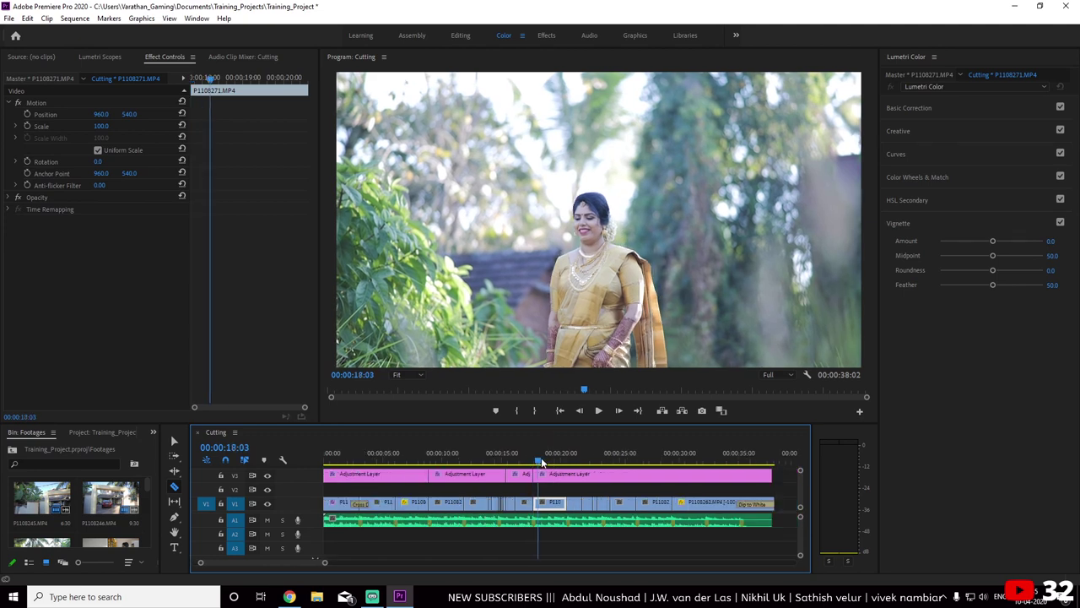
pyautogui.moveTo(541, 460); pyautogui.dragTo(572, 462)
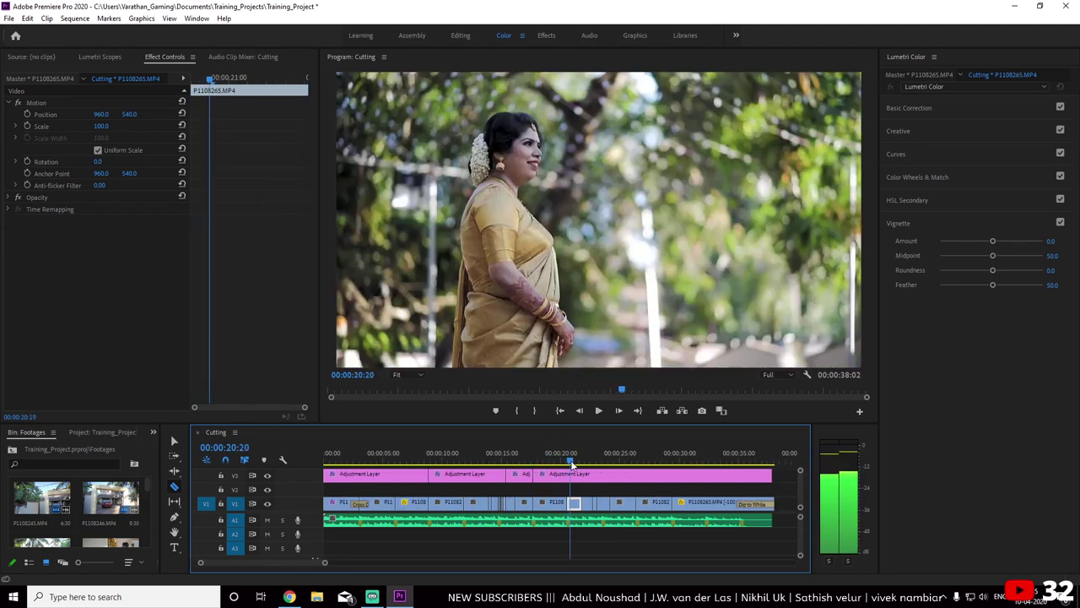
pyautogui.moveTo(571, 462)
pyautogui.mouseDown()
pyautogui.moveTo(598, 464)
pyautogui.moveTo(572, 464)
pyautogui.mouseUp()
# Locate the edit points near 20:15 and 26:10, then zoom out to the whole sequence
pyautogui.press('=')
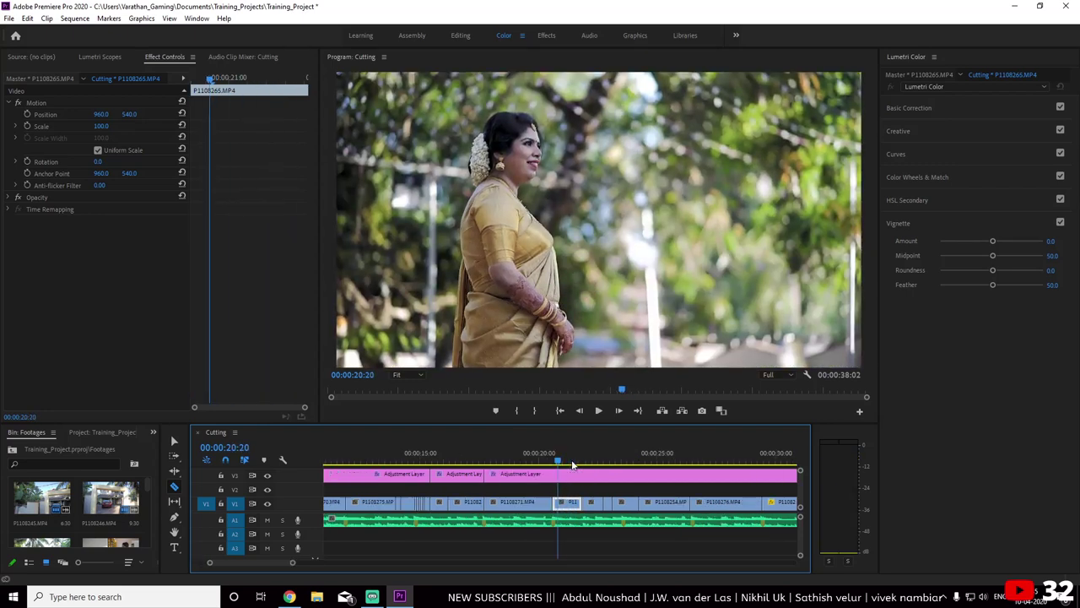
pyautogui.press('=')
pyautogui.moveTo(558, 462); pyautogui.dragTo(549, 462)
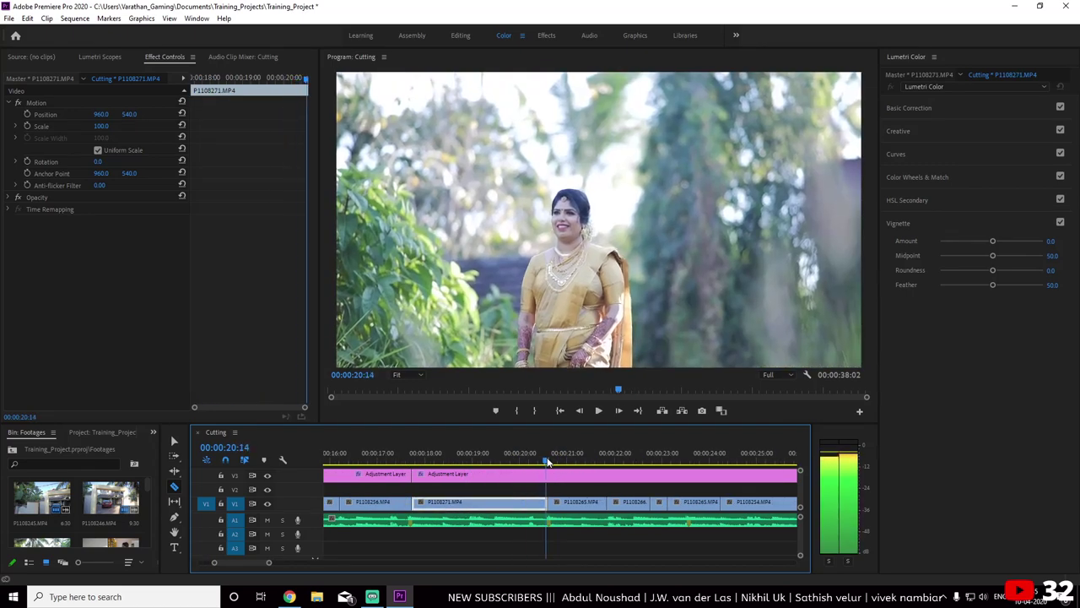
pyautogui.press('-')
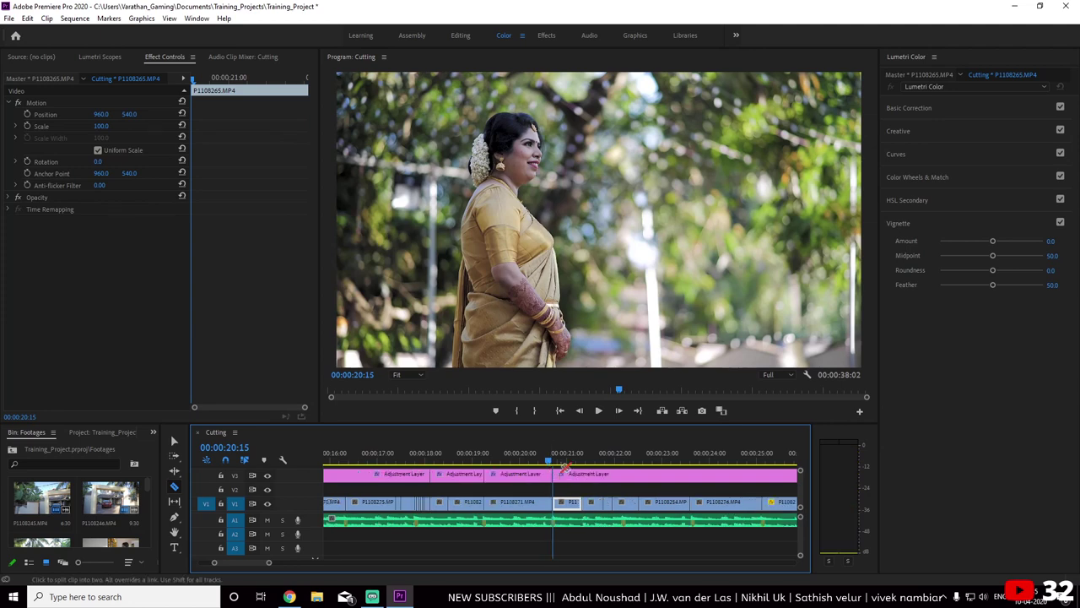
pyautogui.moveTo(549, 463); pyautogui.dragTo(715, 474)
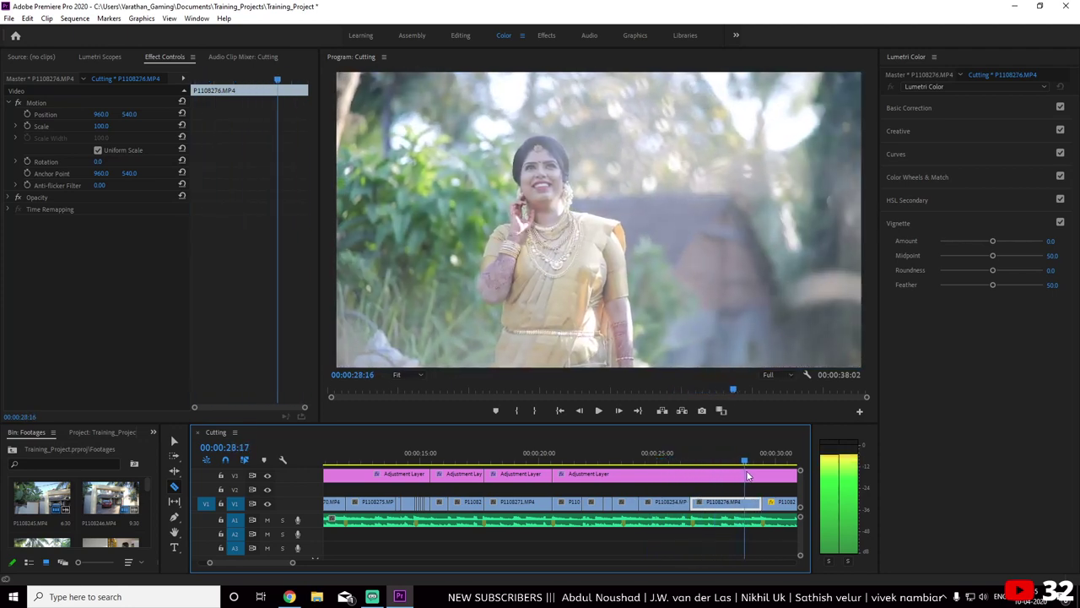
pyautogui.moveTo(714, 475); pyautogui.dragTo(692, 481)
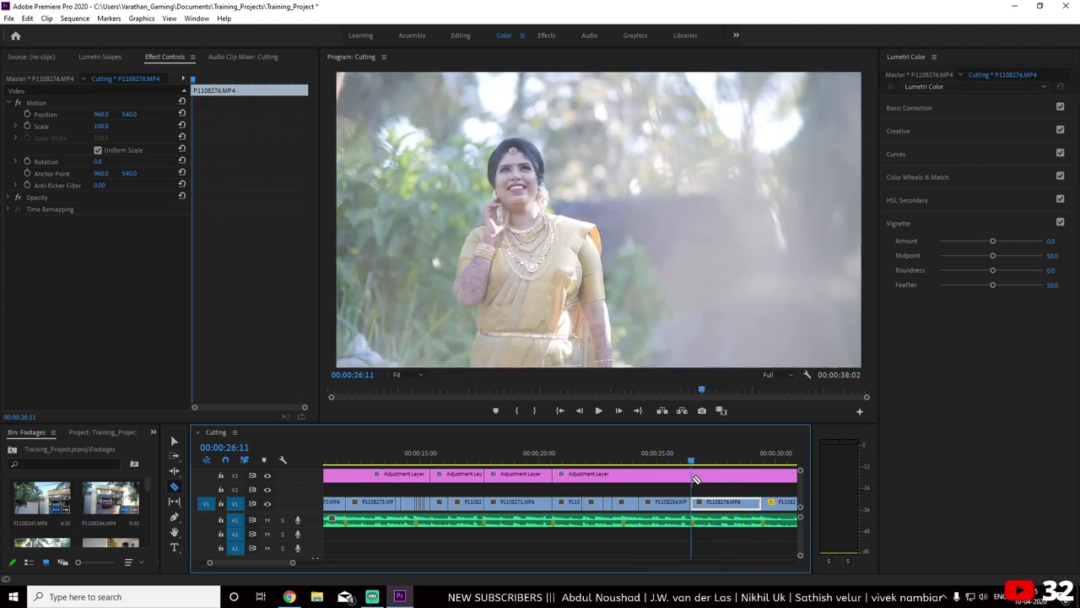
pyautogui.press('=')
pyautogui.press('=')
pyautogui.press('Left')
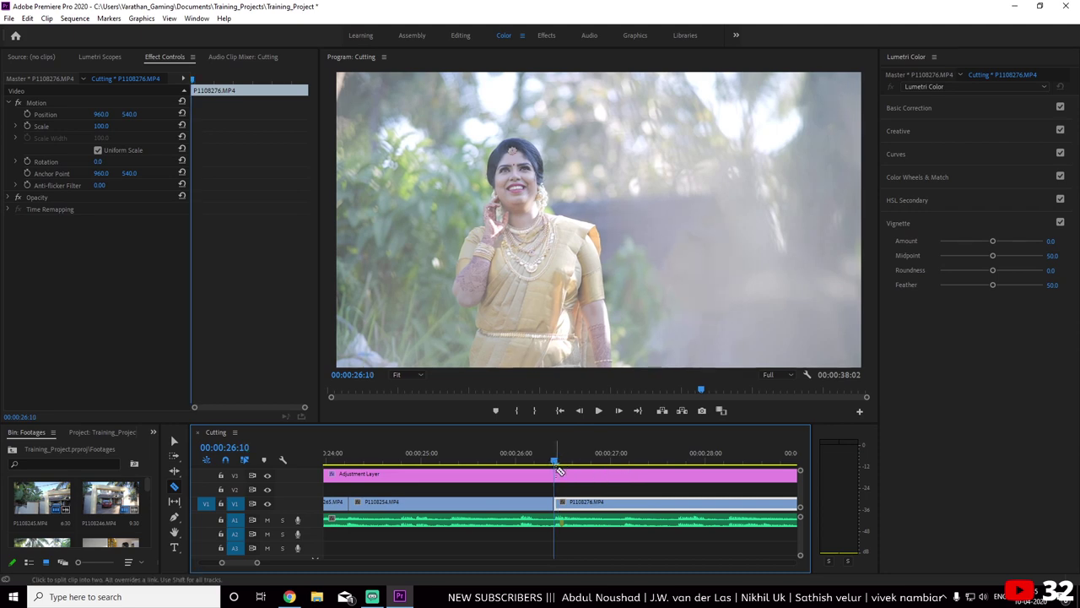
pyautogui.press('-')
pyautogui.press('-')
pyautogui.press('-')
pyautogui.press('-')
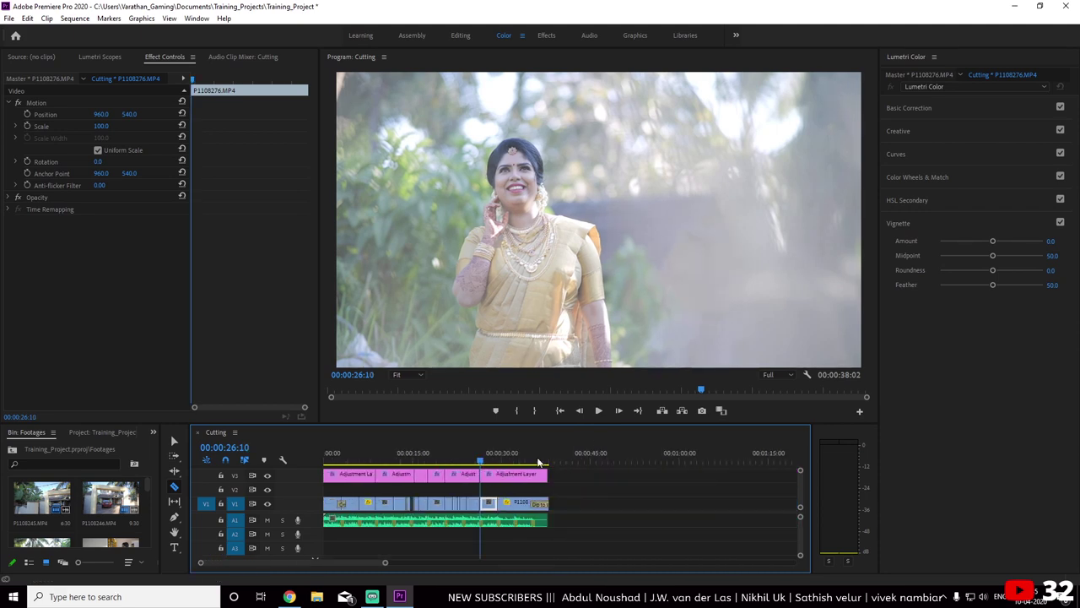
# Select close-up clip P1108275 on V1 and show its Lumetri Basic Correction settings
pyautogui.moveTo(486, 463)
pyautogui.mouseDown()
pyautogui.moveTo(519, 466)
pyautogui.moveTo(382, 464)
pyautogui.mouseUp()
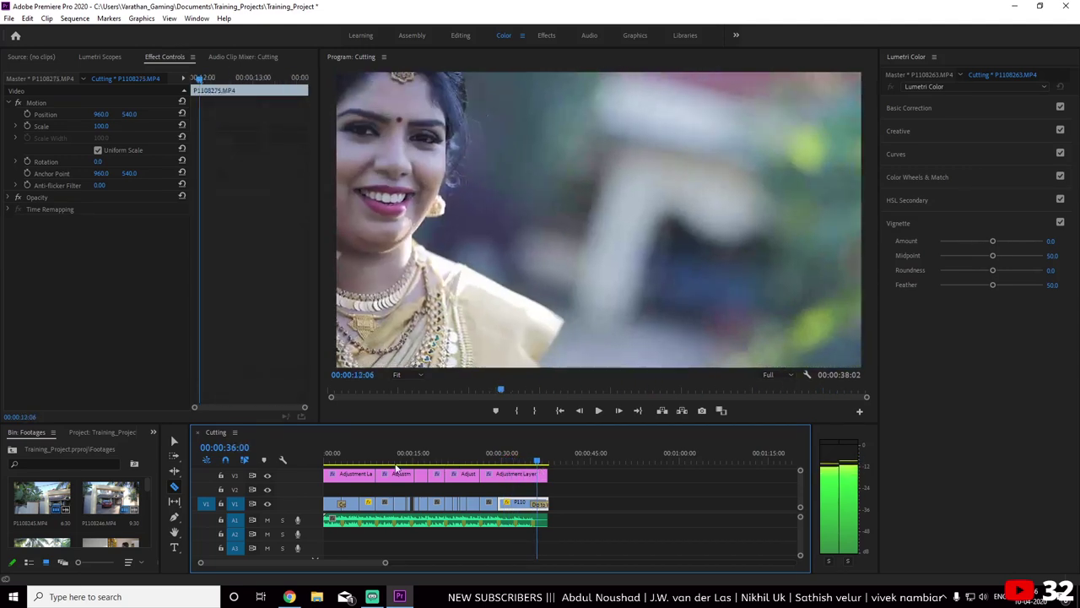
pyautogui.click(174, 439)
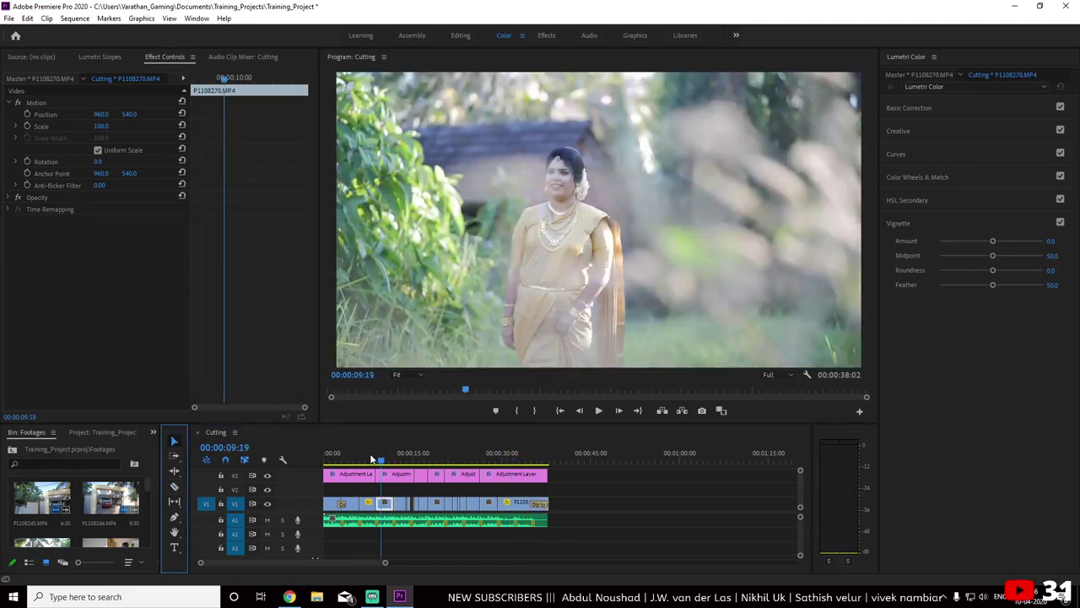
pyautogui.moveTo(371, 458); pyautogui.dragTo(645, 473)
pyautogui.press('=')
pyautogui.press('=')
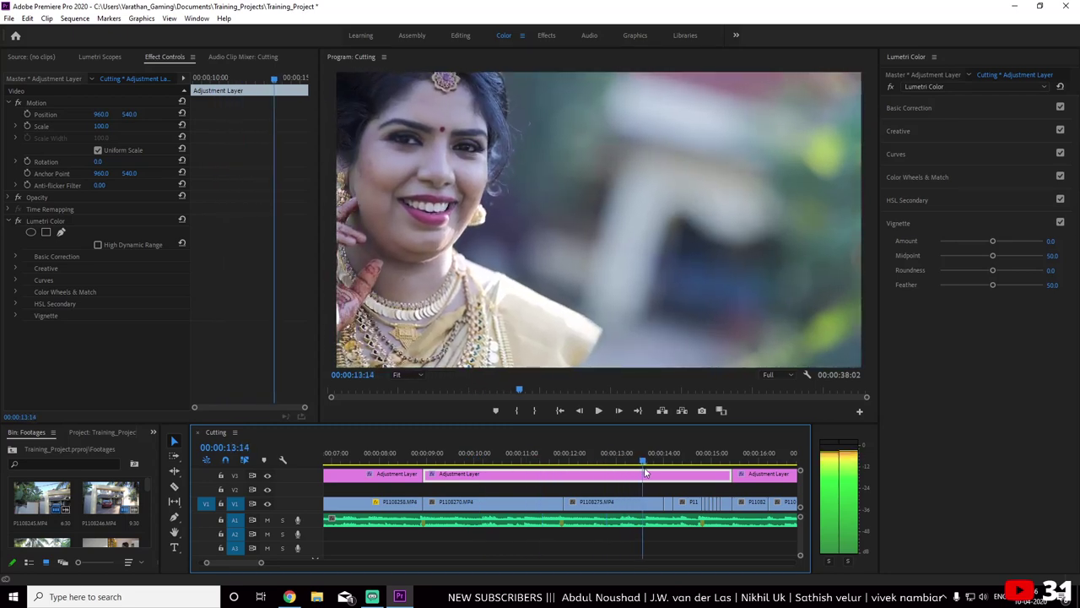
pyautogui.moveTo(645, 473)
pyautogui.mouseDown()
pyautogui.moveTo(499, 460)
pyautogui.moveTo(599, 460)
pyautogui.mouseUp()
pyautogui.click(610, 508)
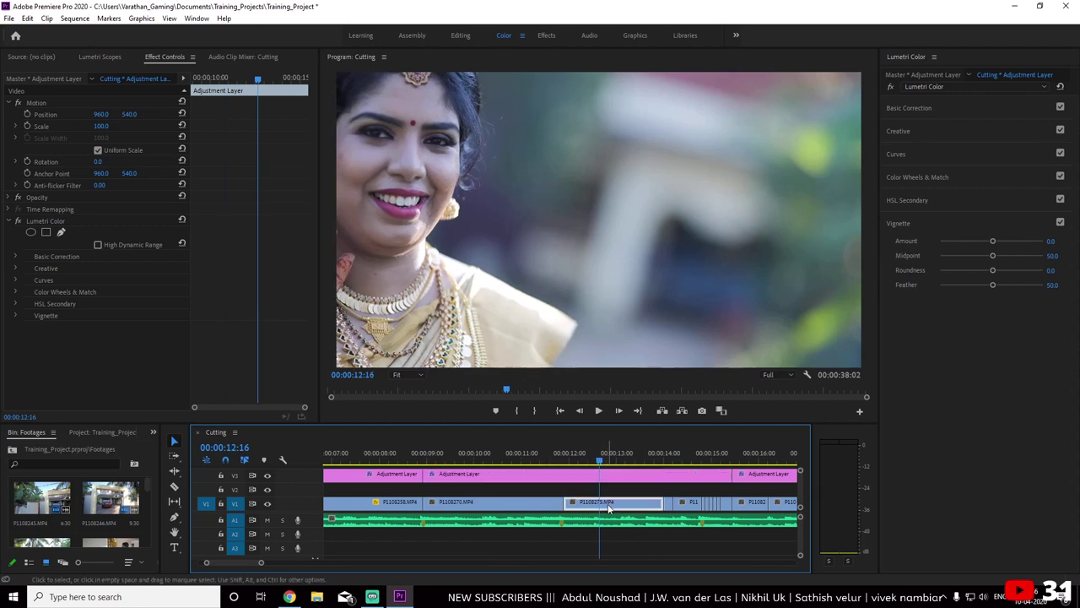
pyautogui.click(905, 116)
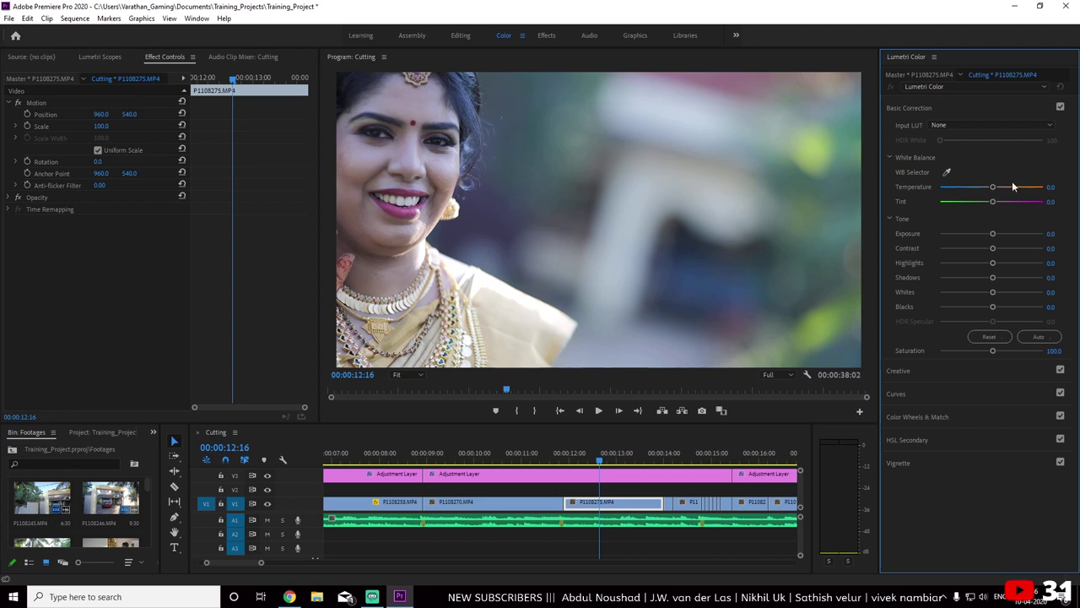
# Warm the middle V3 adjustment layer to Temperature 8.7 and preview the garden shot
pyautogui.click(662, 471)
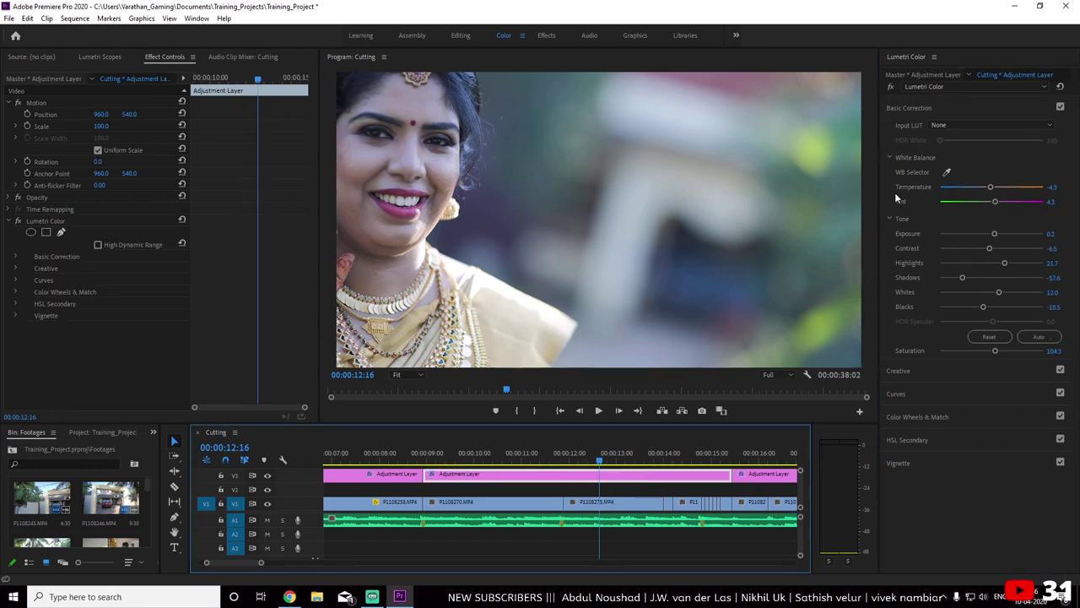
pyautogui.click(992, 187)
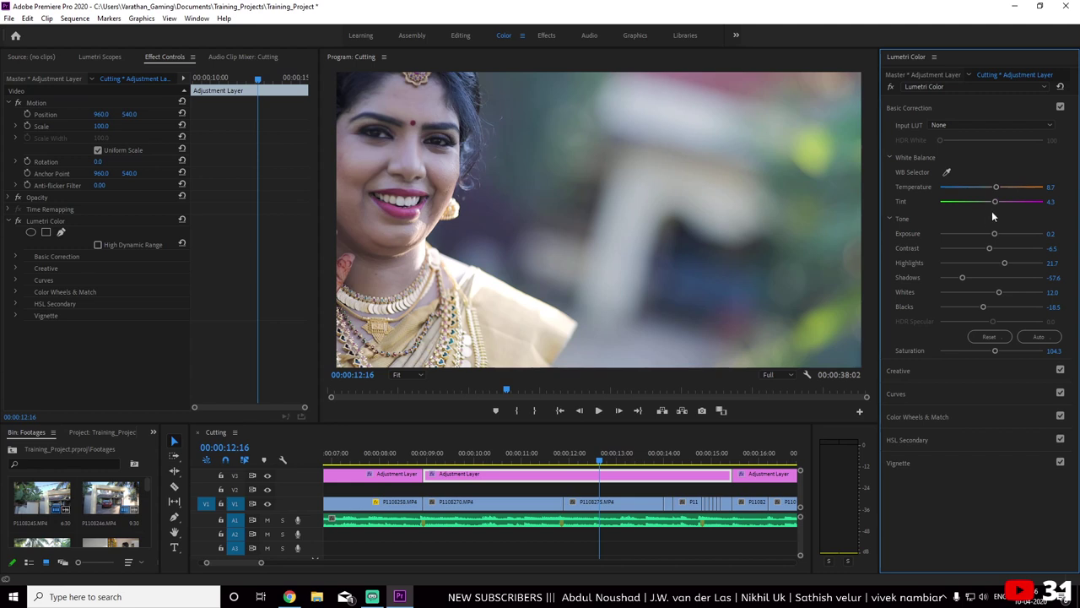
pyautogui.click(922, 370)
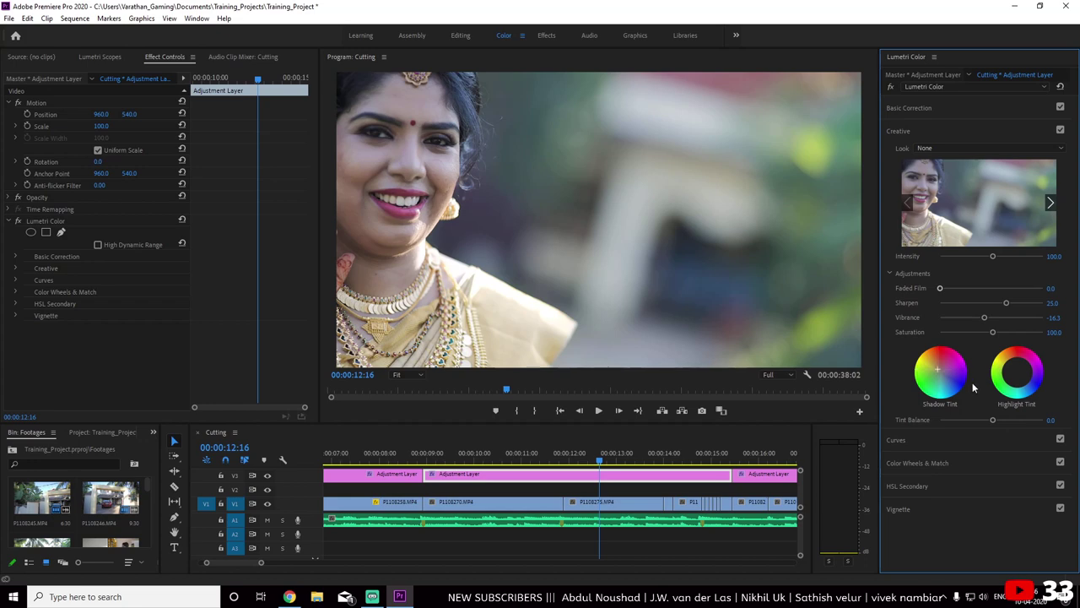
pyautogui.moveTo(482, 456)
pyautogui.mouseDown()
pyautogui.moveTo(418, 460)
pyautogui.moveTo(489, 456)
pyautogui.mouseUp()
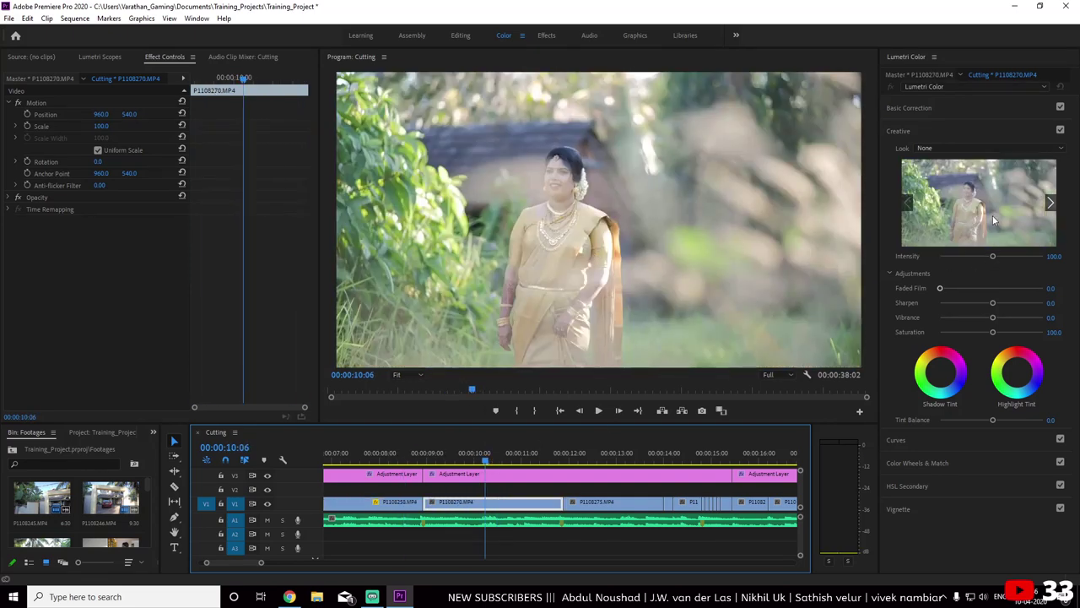
# Deepen the adjustment layer's shadows, lower exposure and highlights, and fine-tune blacks
pyautogui.click(906, 107)
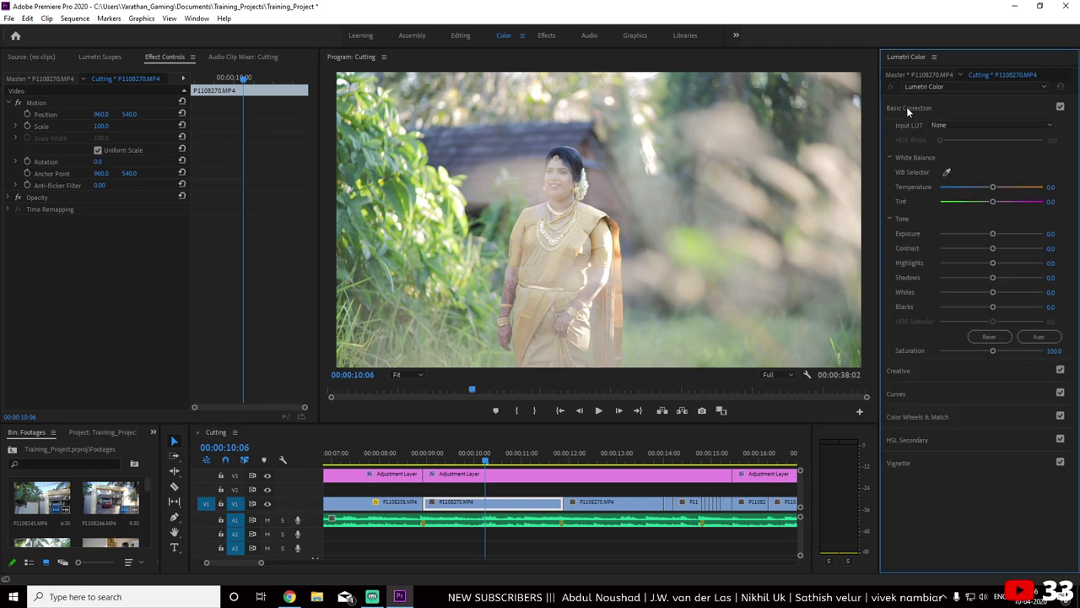
pyautogui.click(991, 278)
pyautogui.moveTo(991, 278); pyautogui.dragTo(986, 278)
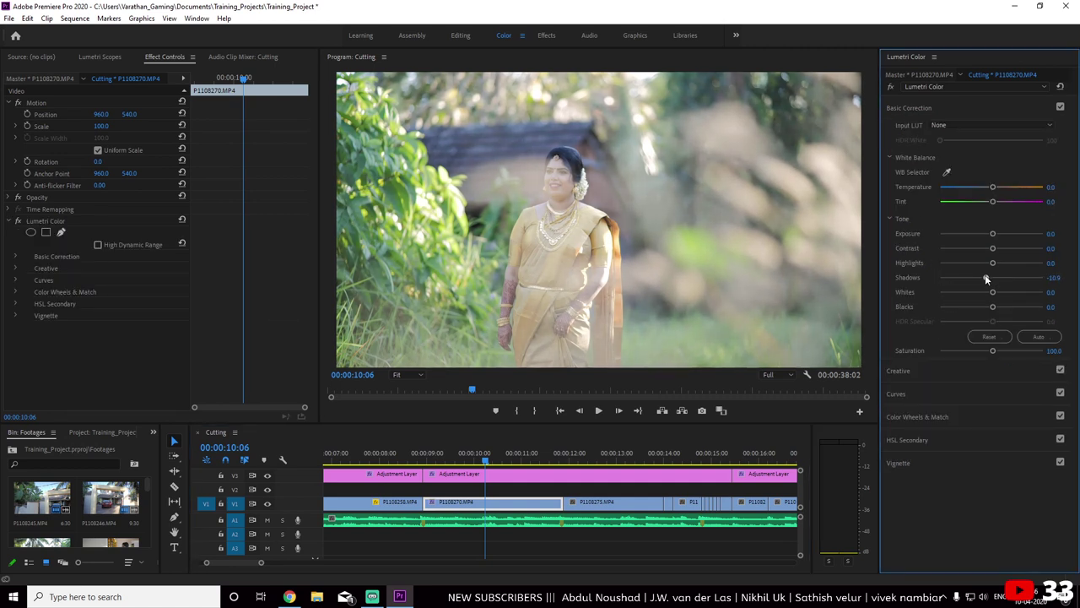
pyautogui.click(673, 473)
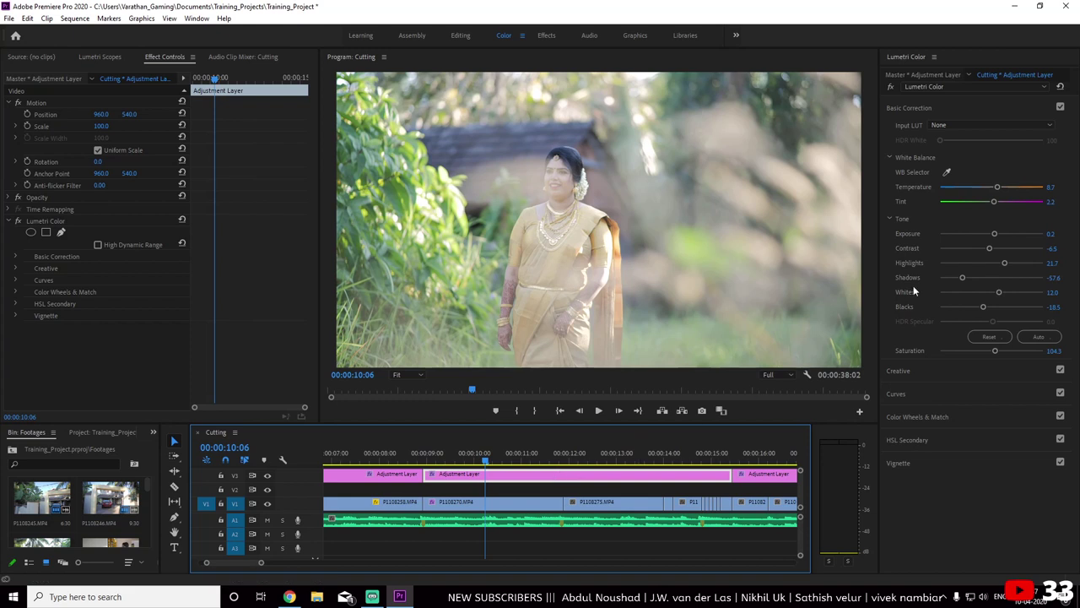
pyautogui.moveTo(963, 277); pyautogui.dragTo(954, 278)
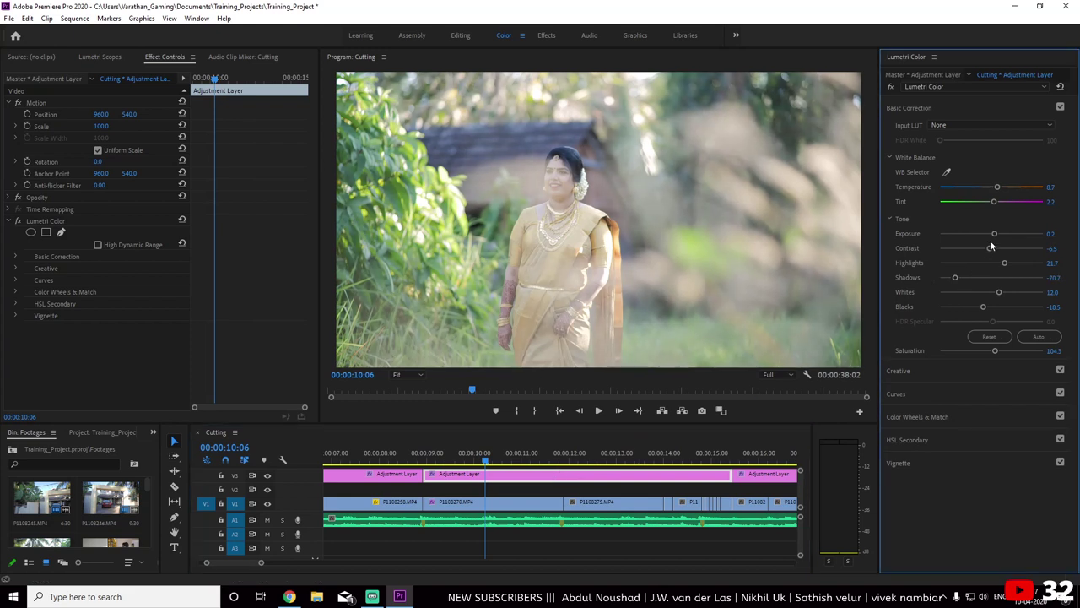
pyautogui.moveTo(993, 234); pyautogui.dragTo(989, 235)
pyautogui.moveTo(1005, 264); pyautogui.dragTo(995, 265)
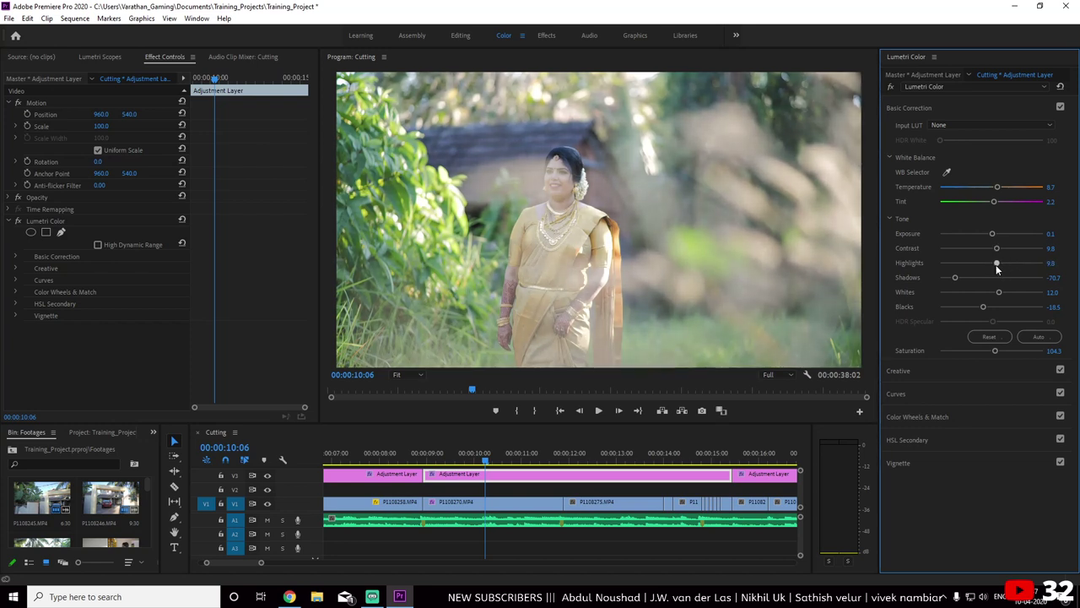
pyautogui.moveTo(982, 306); pyautogui.dragTo(983, 308)
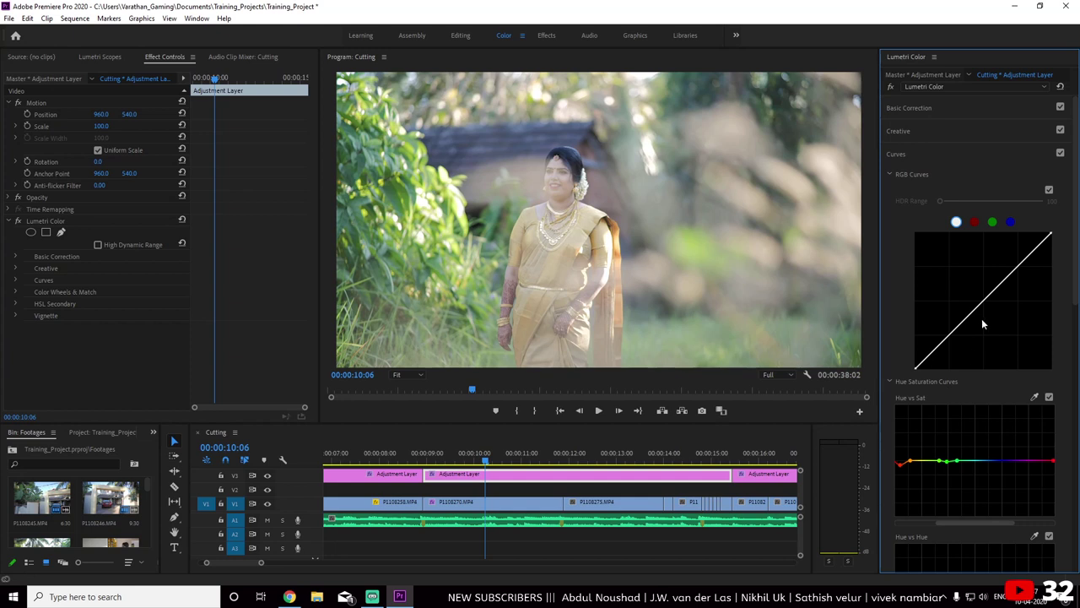
# Shape the RGB curve into an S-curve and preview the garden shot
pyautogui.click(984, 301)
pyautogui.moveTo(953, 333); pyautogui.dragTo(951, 335)
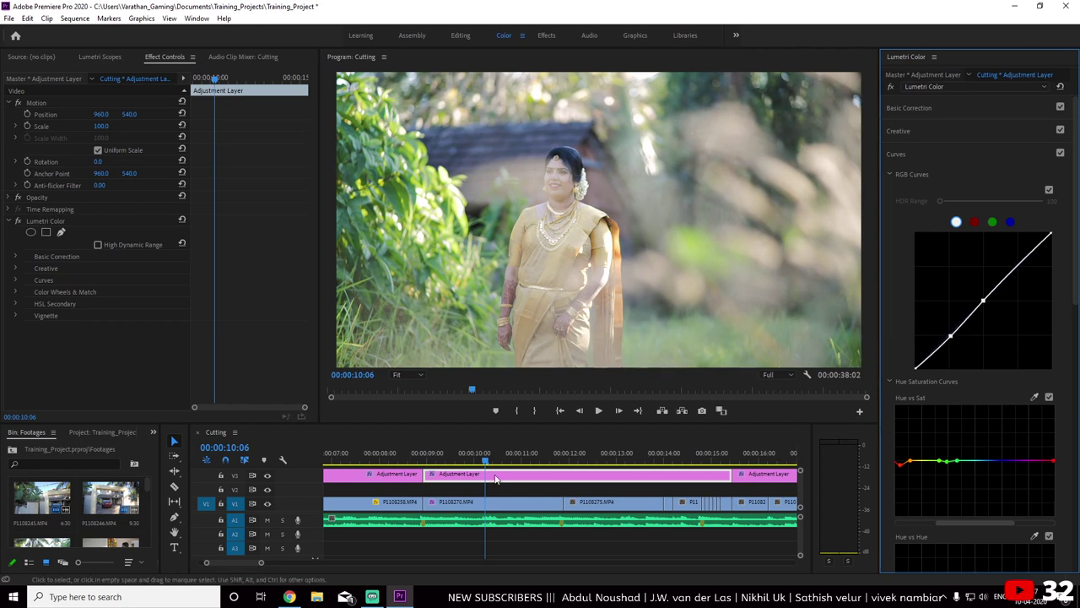
pyautogui.click(408, 459)
pyautogui.moveTo(407, 459); pyautogui.dragTo(473, 460)
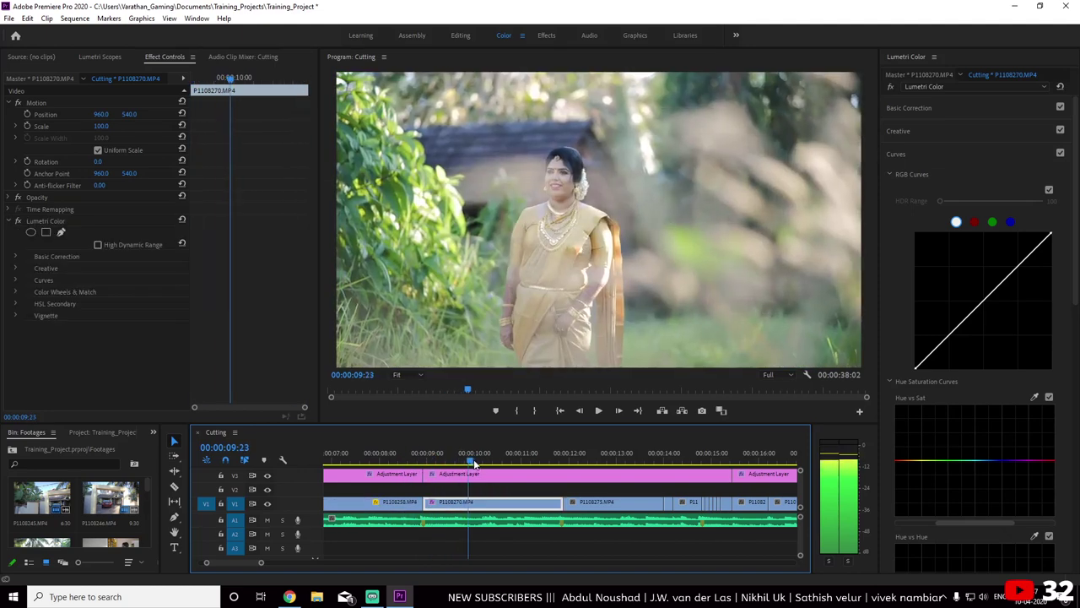
# Warm the adjustment layer's Temperature to 16.3 and preview up to the close-up
pyautogui.click(487, 486)
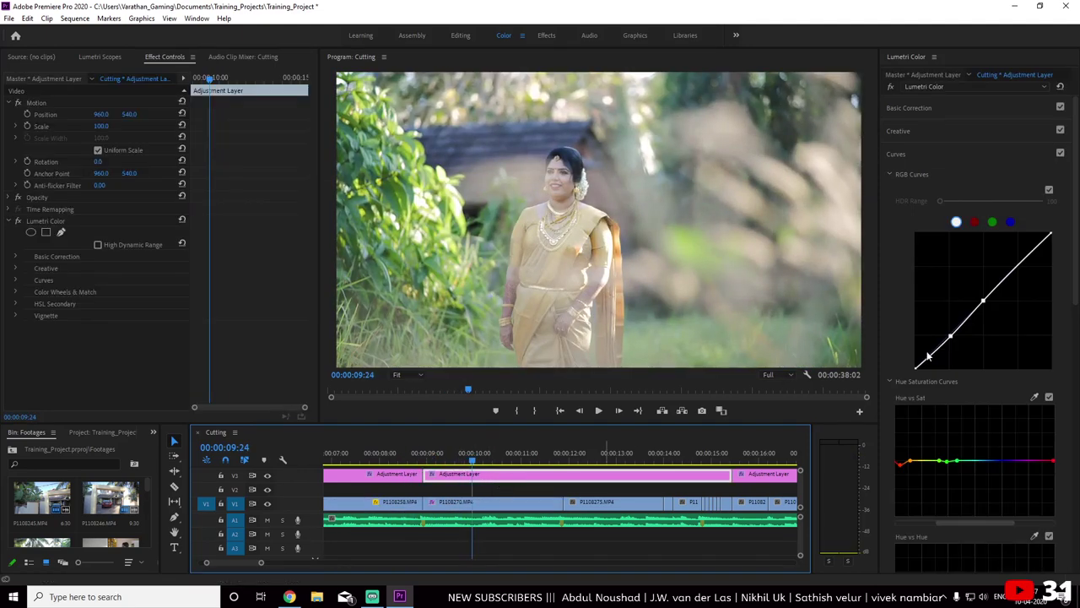
pyautogui.click(910, 109)
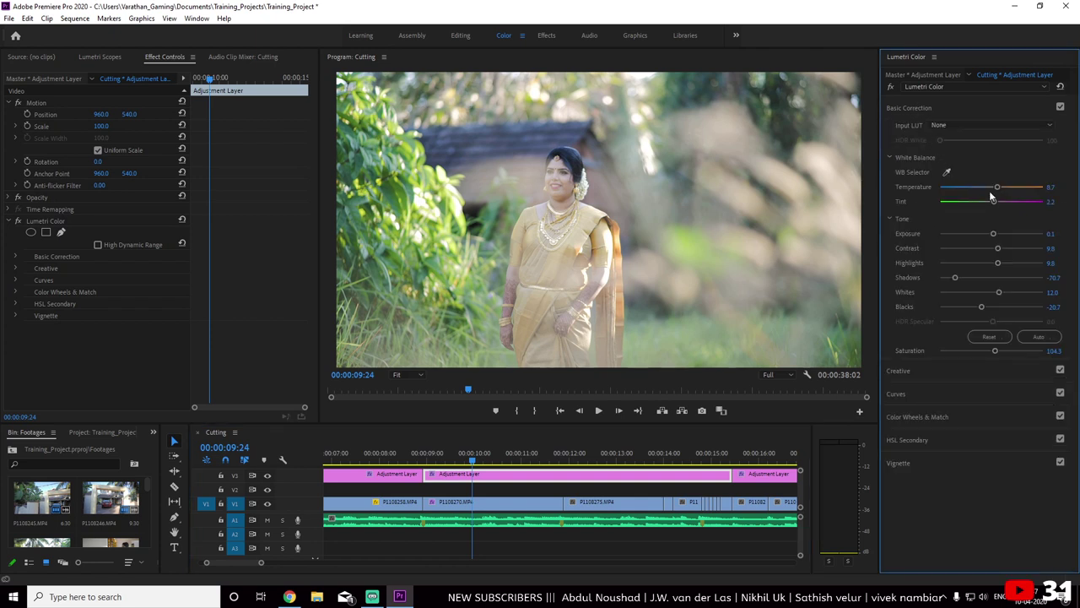
pyautogui.moveTo(996, 187); pyautogui.dragTo(1004, 187)
pyautogui.click(403, 462)
pyautogui.moveTo(403, 463); pyautogui.dragTo(698, 475)
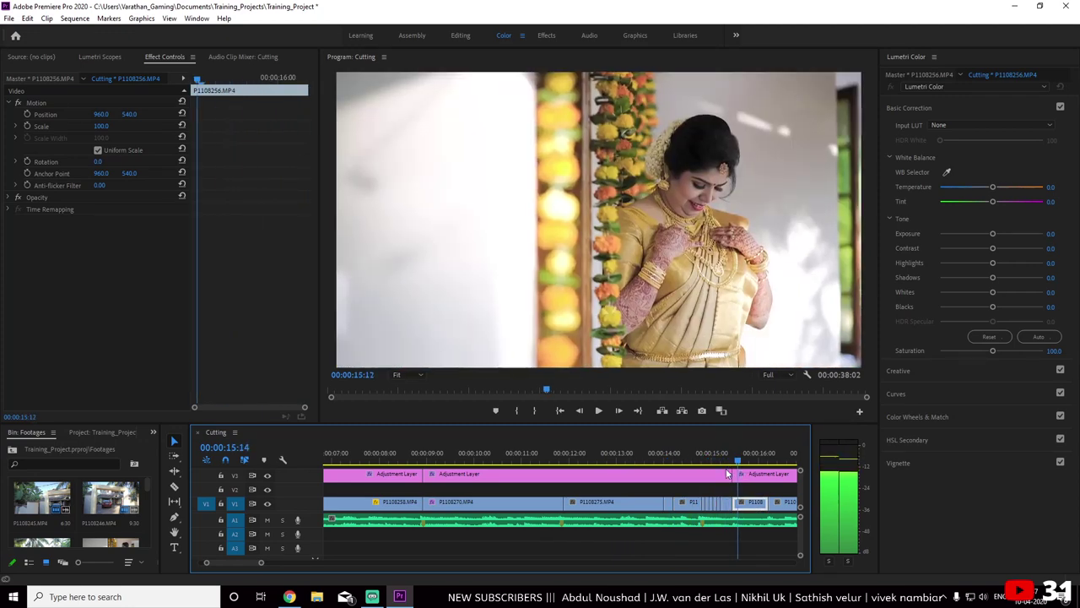
# Scrub through the graded footage and select the short V3 adjustment layer near 00:00:16
pyautogui.moveTo(699, 474)
pyautogui.mouseDown()
pyautogui.moveTo(543, 479)
pyautogui.moveTo(740, 476)
pyautogui.moveTo(694, 480)
pyautogui.moveTo(723, 479)
pyautogui.mouseUp()
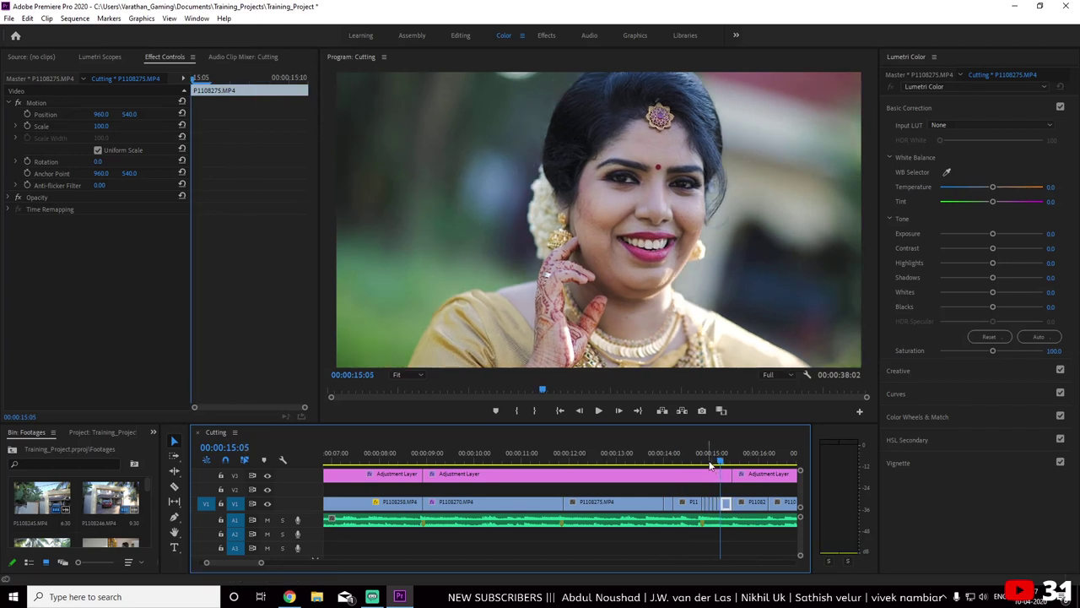
pyautogui.press('-')
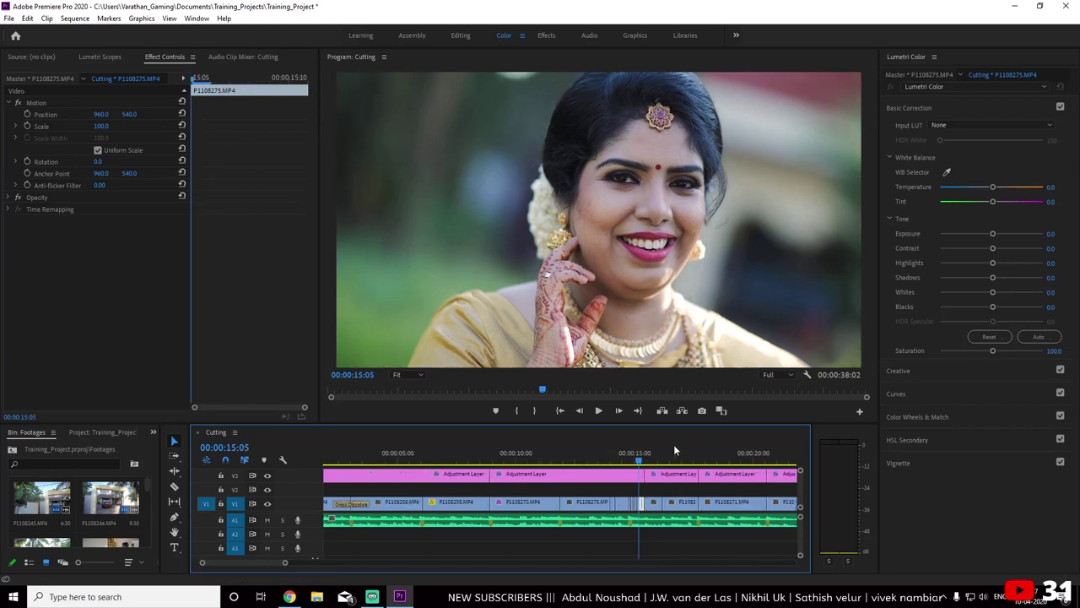
pyautogui.press('=')
pyautogui.moveTo(561, 460); pyautogui.dragTo(699, 475)
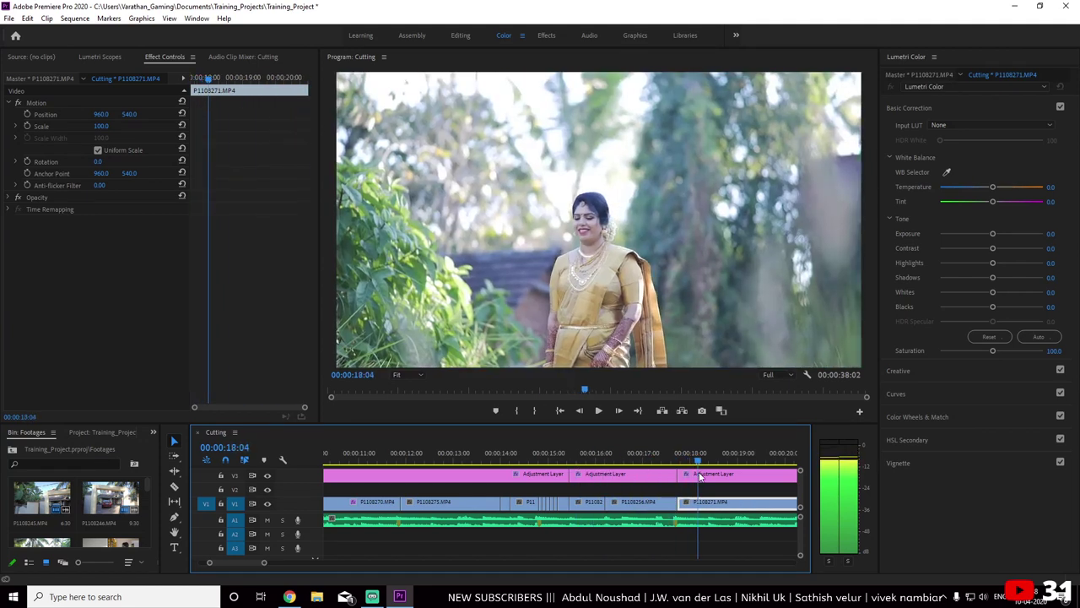
pyautogui.press('-')
pyautogui.click(588, 474)
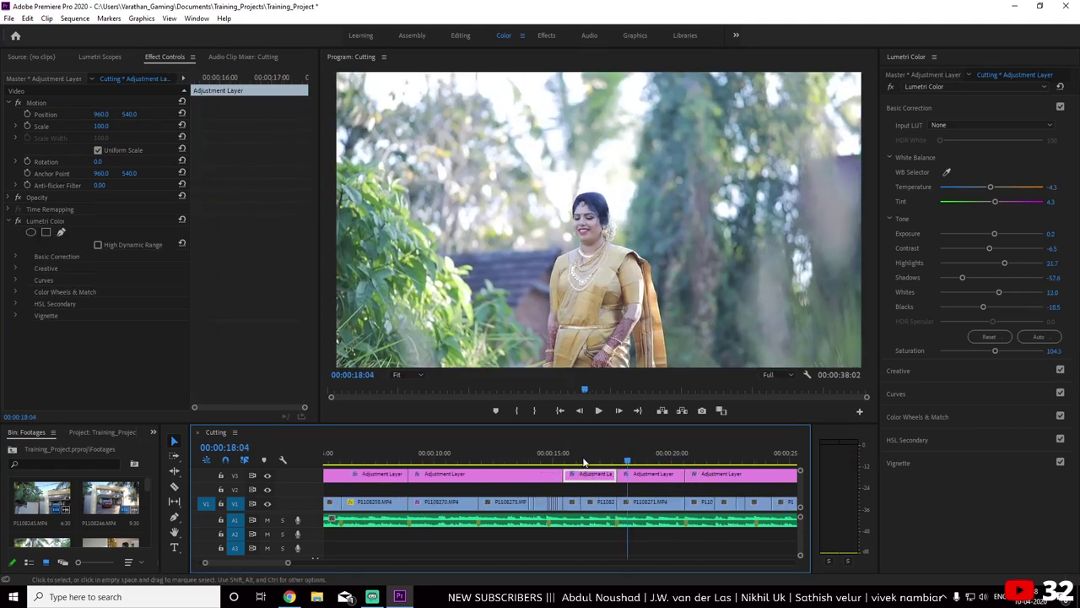
# Copy the Lumetri Color grade from the adjustment layers around 16 seconds
pyautogui.rightClick(57, 223)
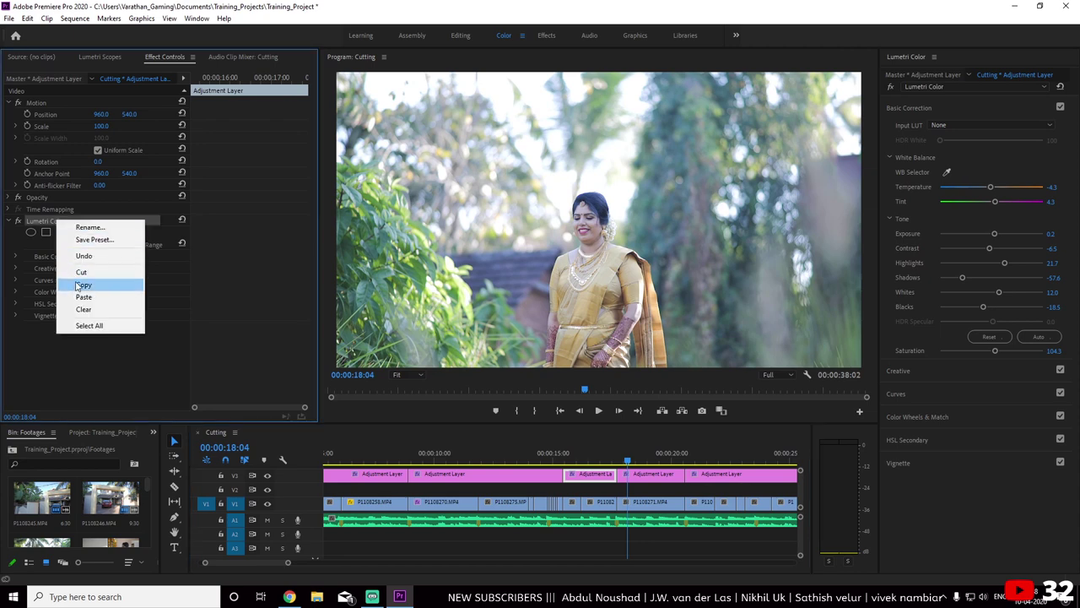
pyautogui.click(85, 286)
pyautogui.moveTo(623, 453); pyautogui.dragTo(521, 456)
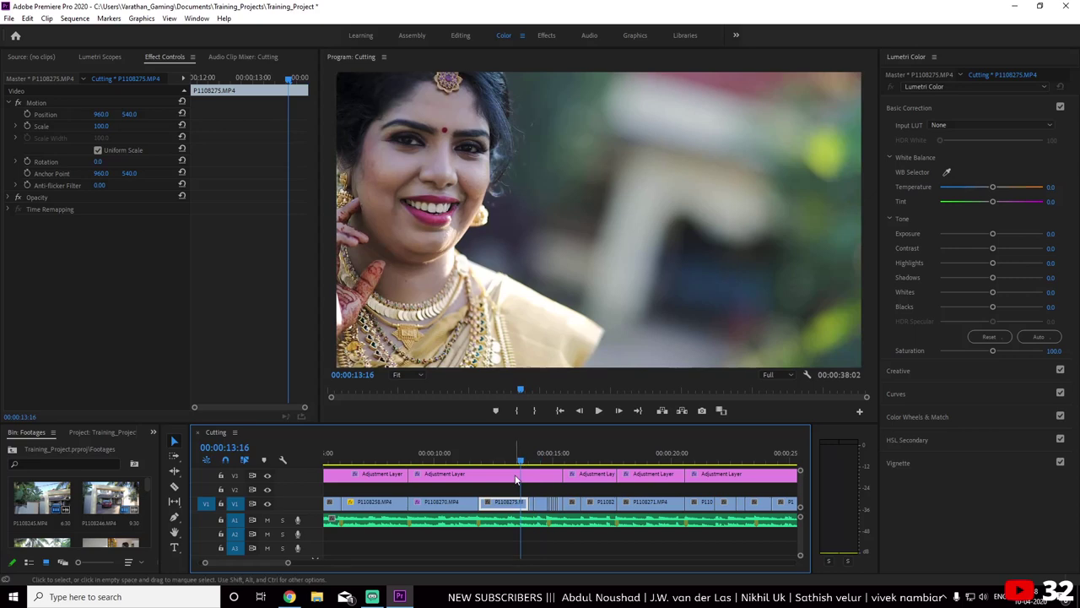
pyautogui.click(515, 474)
pyautogui.rightClick(51, 223)
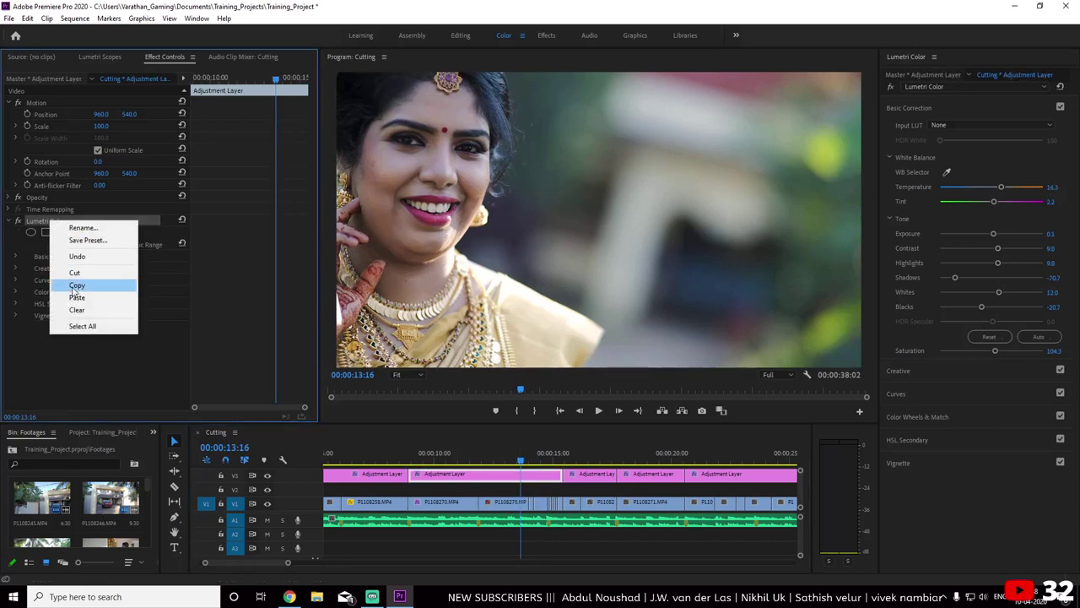
pyautogui.press('Escape')
# Replace the Lumetri Color on the adjustment layer over P1108271 with the copied grade
pyautogui.moveTo(502, 453); pyautogui.dragTo(633, 453)
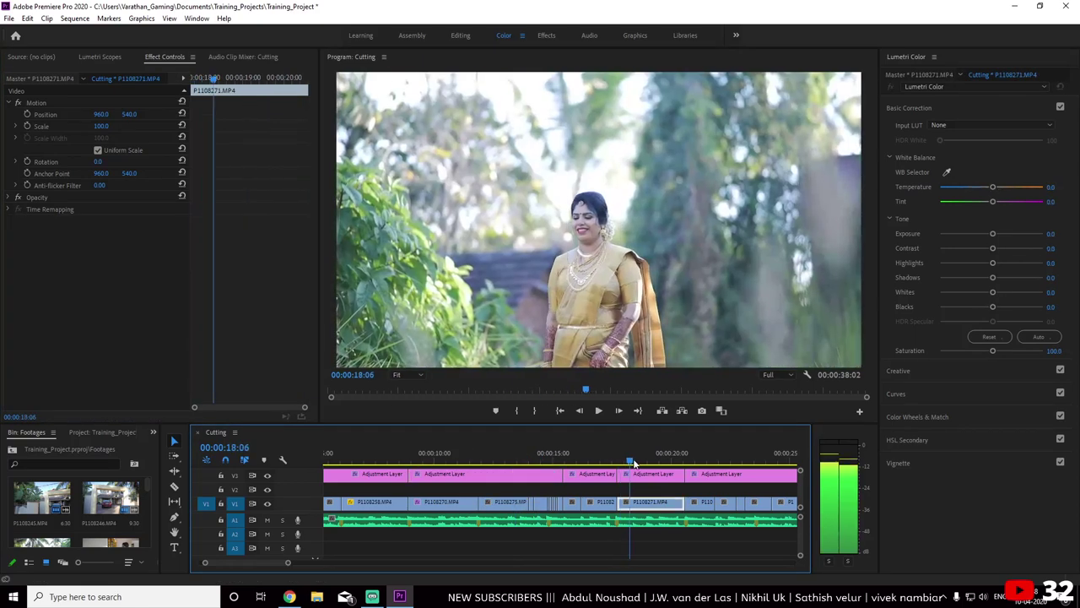
pyautogui.click(653, 473)
pyautogui.press('Delete')
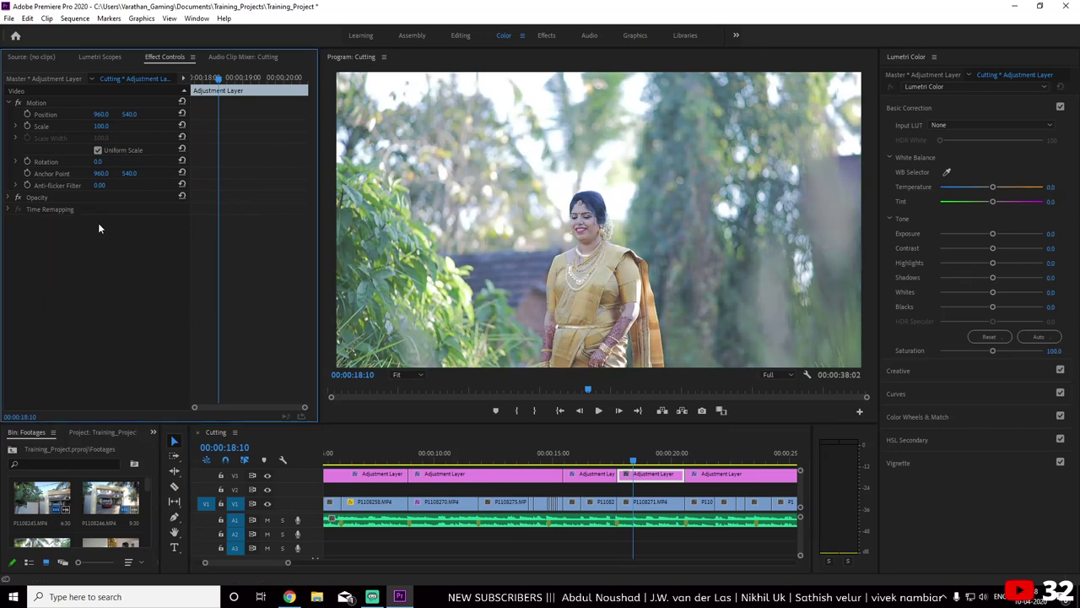
pyautogui.rightClick(95, 255)
pyautogui.click(126, 331)
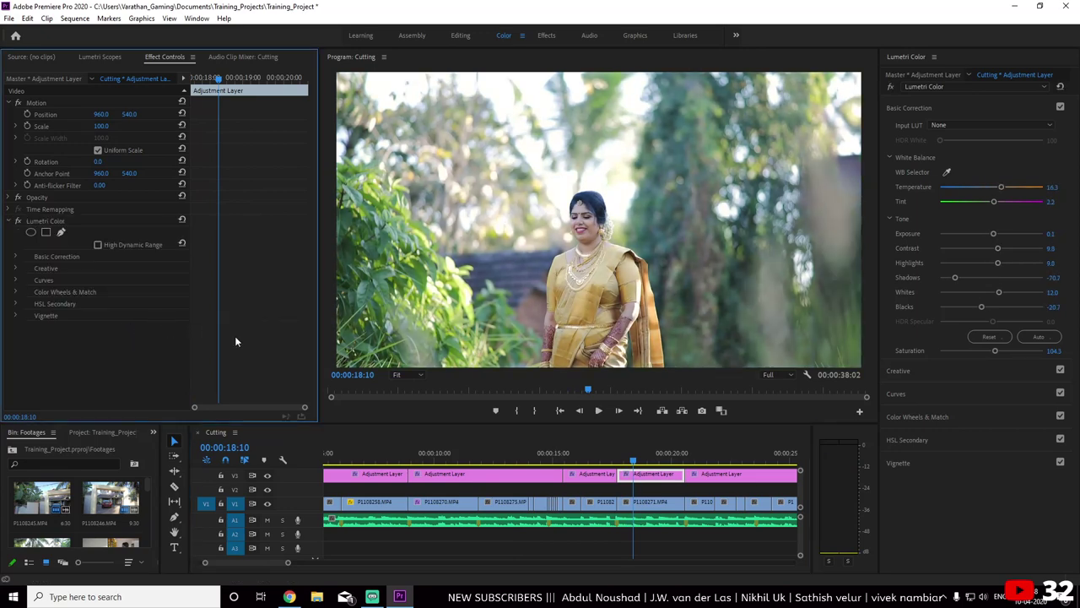
pyautogui.moveTo(640, 459); pyautogui.dragTo(724, 462)
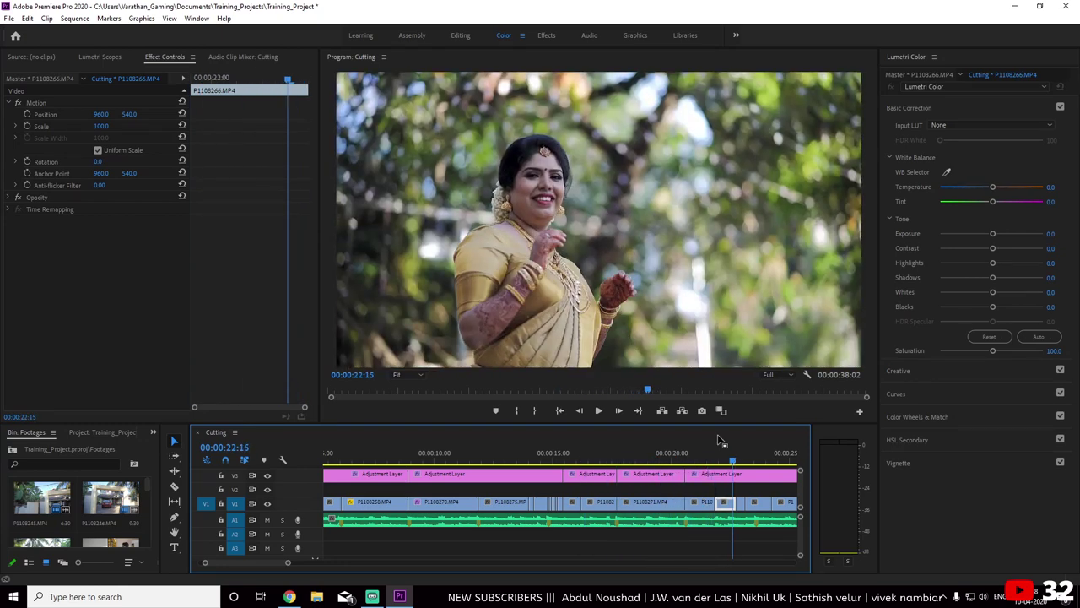
pyautogui.press('-')
pyautogui.press('-')
pyautogui.press('=')
# Razor the adjustment layer at the cut near 00:00:29:11
pyautogui.moveTo(531, 460); pyautogui.dragTo(605, 462)
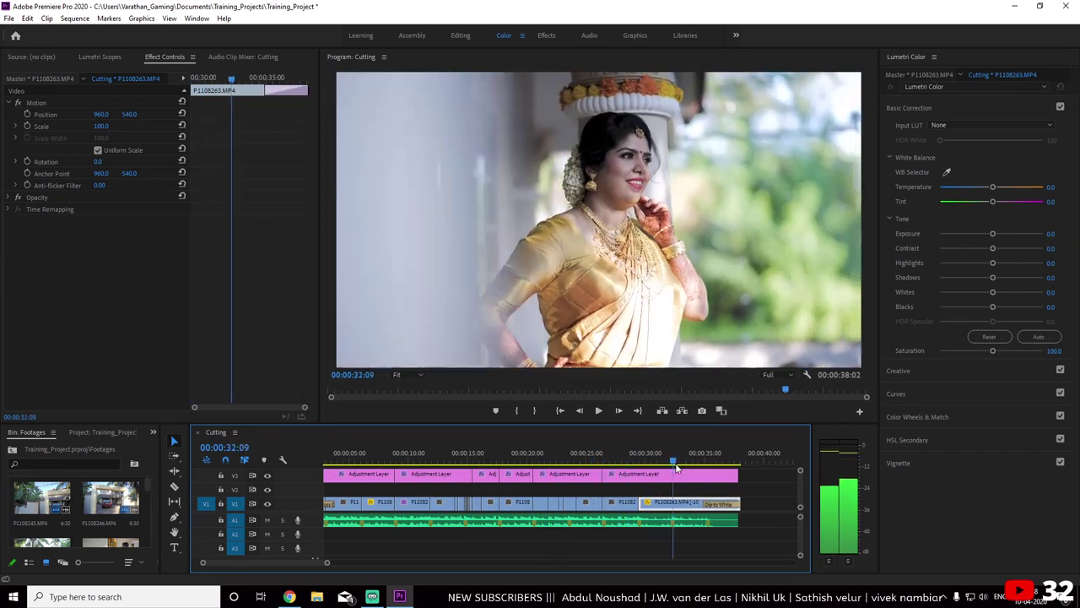
pyautogui.moveTo(605, 463)
pyautogui.mouseDown()
pyautogui.moveTo(680, 462)
pyautogui.moveTo(602, 464)
pyautogui.moveTo(638, 466)
pyautogui.mouseUp()
pyautogui.press('=')
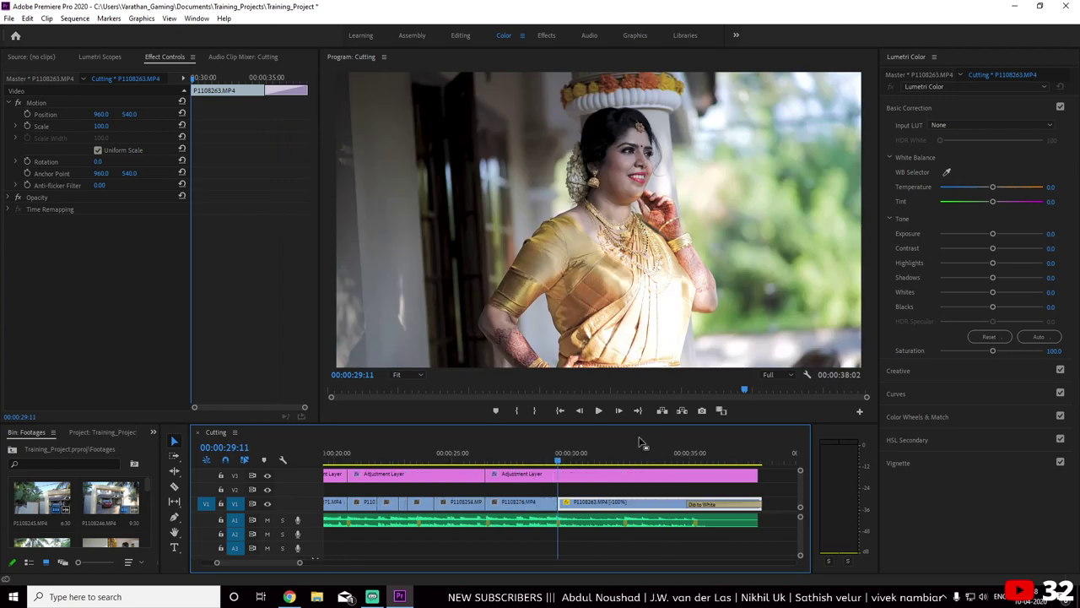
pyautogui.press('=')
pyautogui.press('=')
pyautogui.press('c')
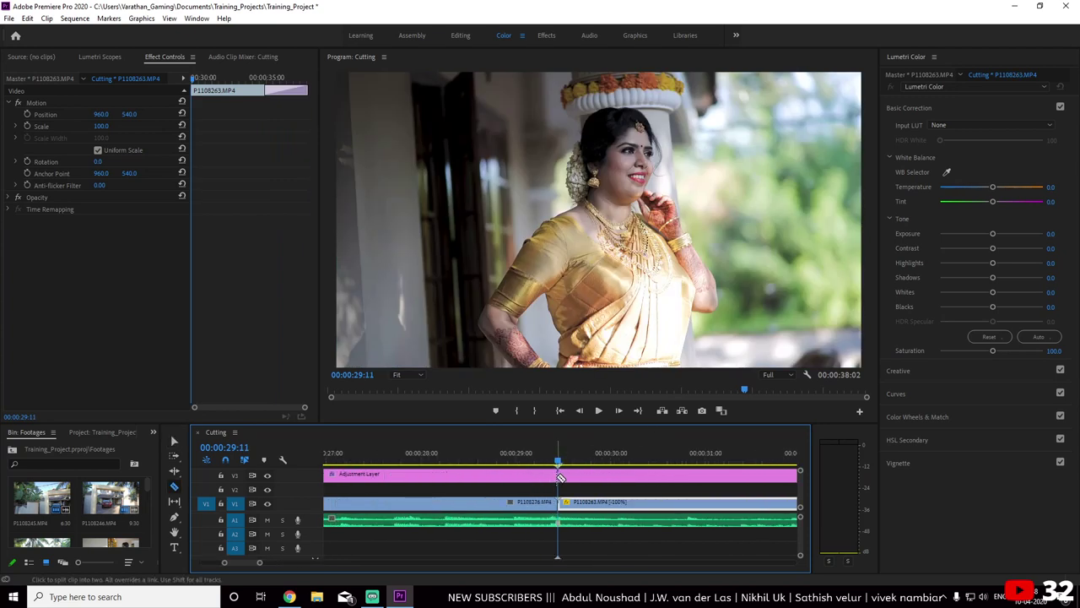
pyautogui.click(563, 477)
# Swap the split-off piece's Lumetri Color for the copied grade
pyautogui.press('-')
pyautogui.press('-')
pyautogui.press('-')
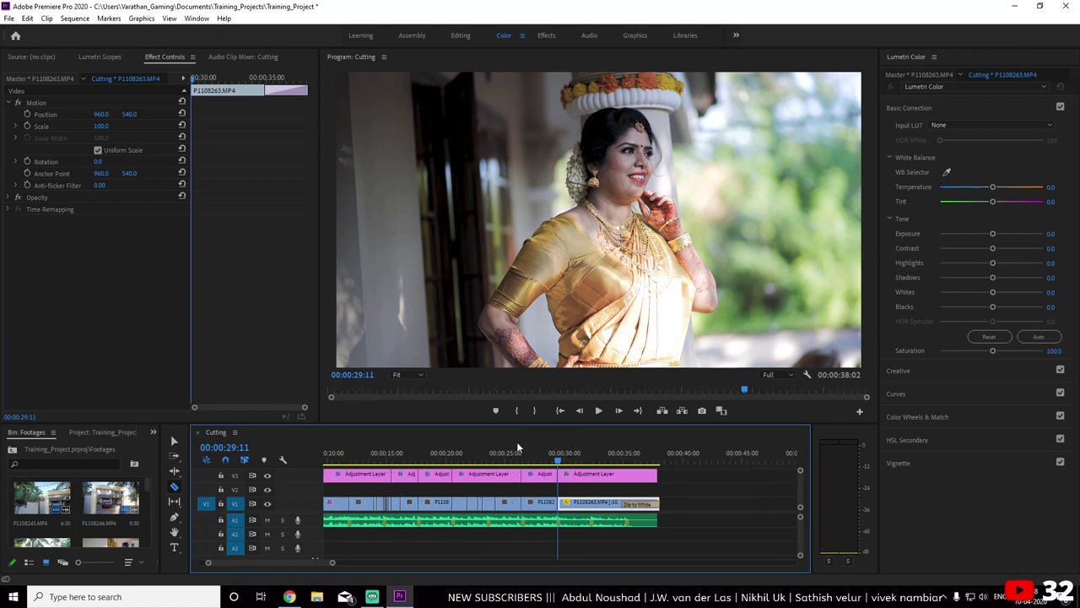
pyautogui.click(175, 440)
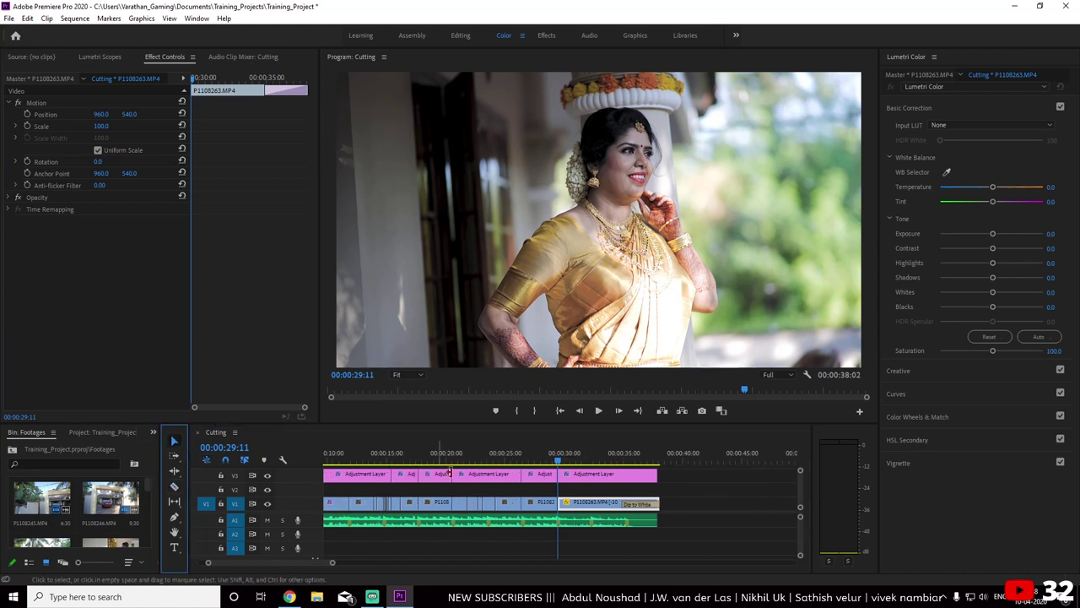
pyautogui.click(538, 476)
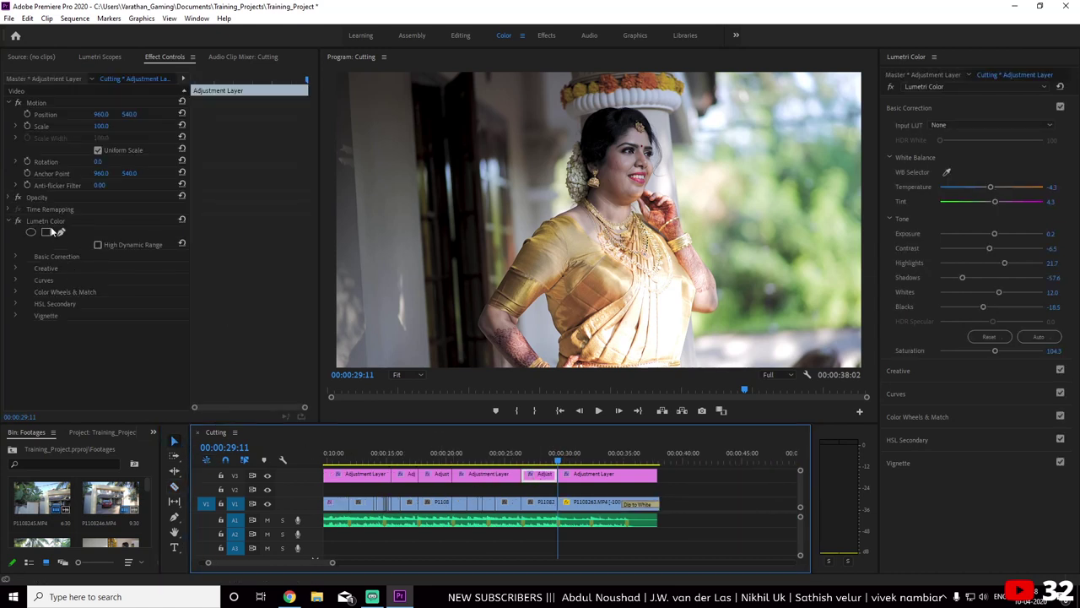
pyautogui.click(56, 221)
pyautogui.press('Delete')
pyautogui.click(534, 454)
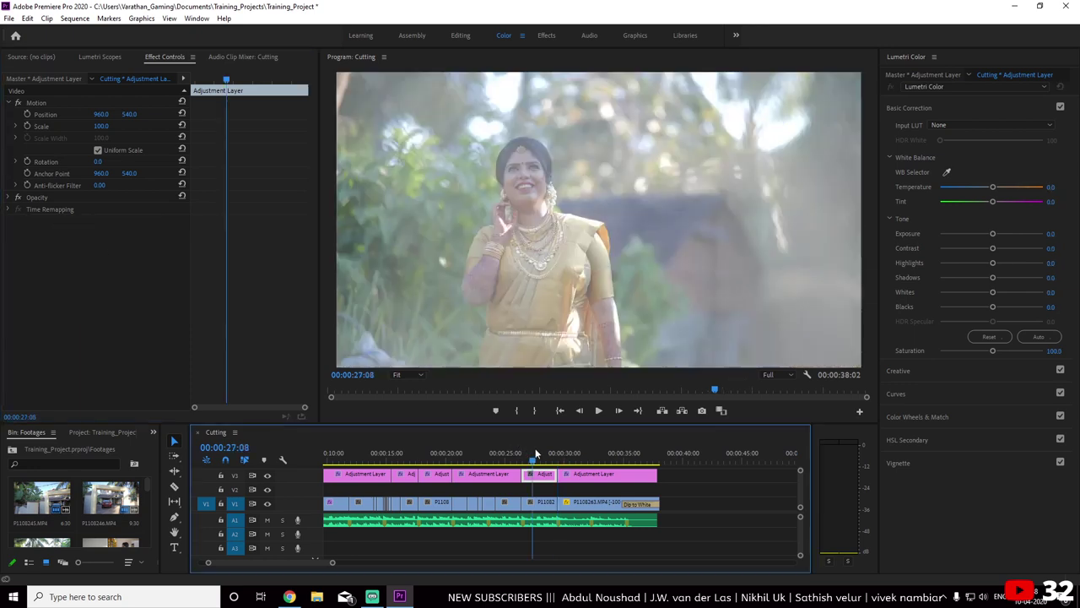
pyautogui.click(540, 453)
pyautogui.rightClick(96, 321)
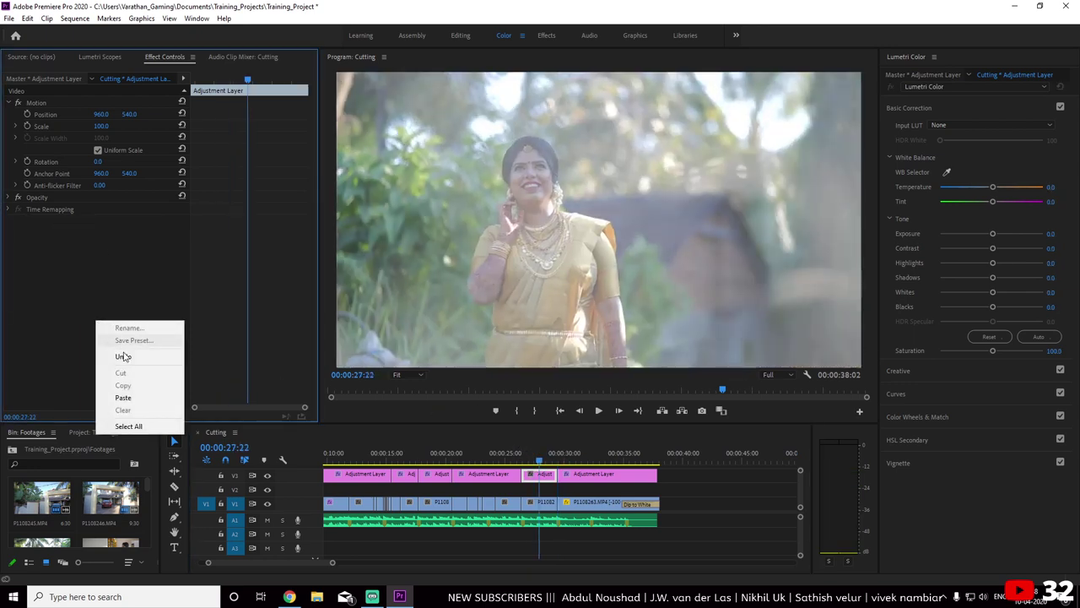
pyautogui.click(124, 398)
# Warm the piece over P1108276 to Temperature 28.3, Tint -3.3
pyautogui.moveTo(540, 448); pyautogui.dragTo(544, 473)
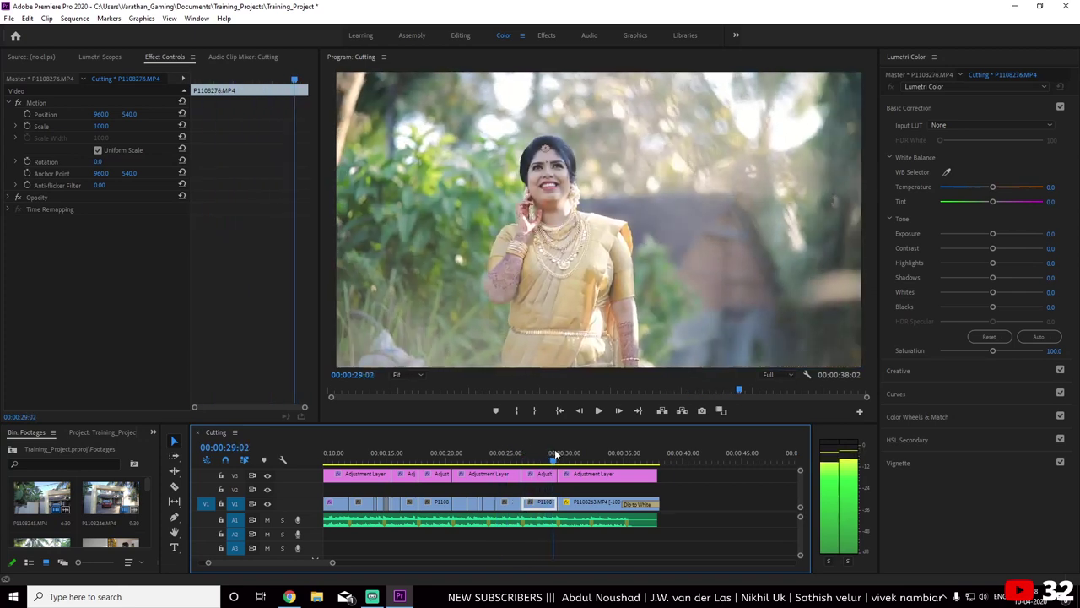
pyautogui.click(545, 473)
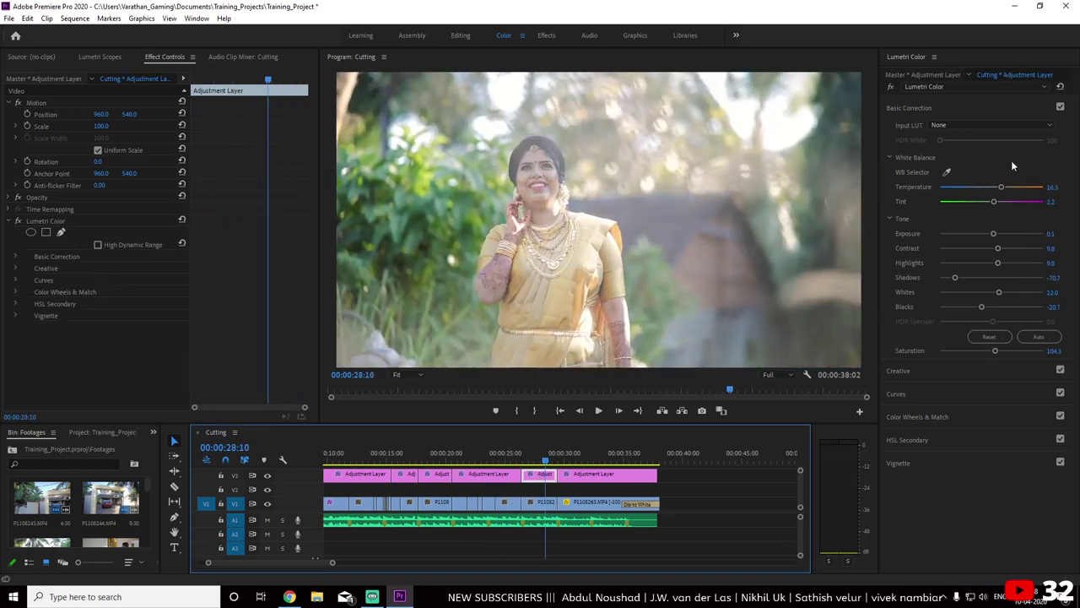
pyautogui.click(1006, 188)
pyautogui.moveTo(1007, 187); pyautogui.dragTo(988, 200)
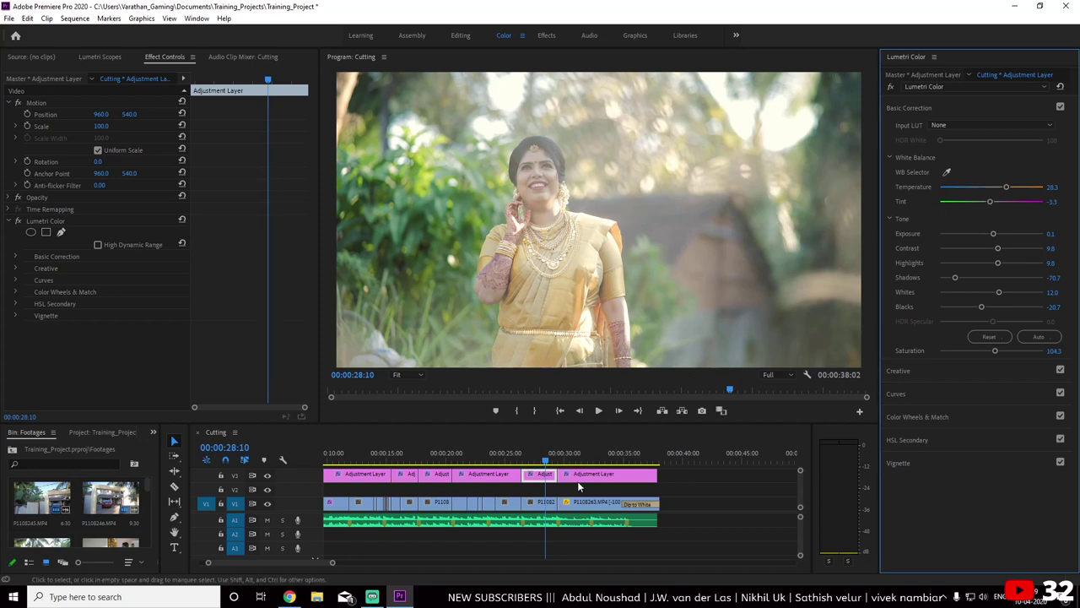
# Play to the final shot and grade its V3 adjustment layer: Contrast 27.2, Highlights 18.5, Whites -3.3
pyautogui.click(549, 461)
pyautogui.press('l')
pyautogui.press('l')
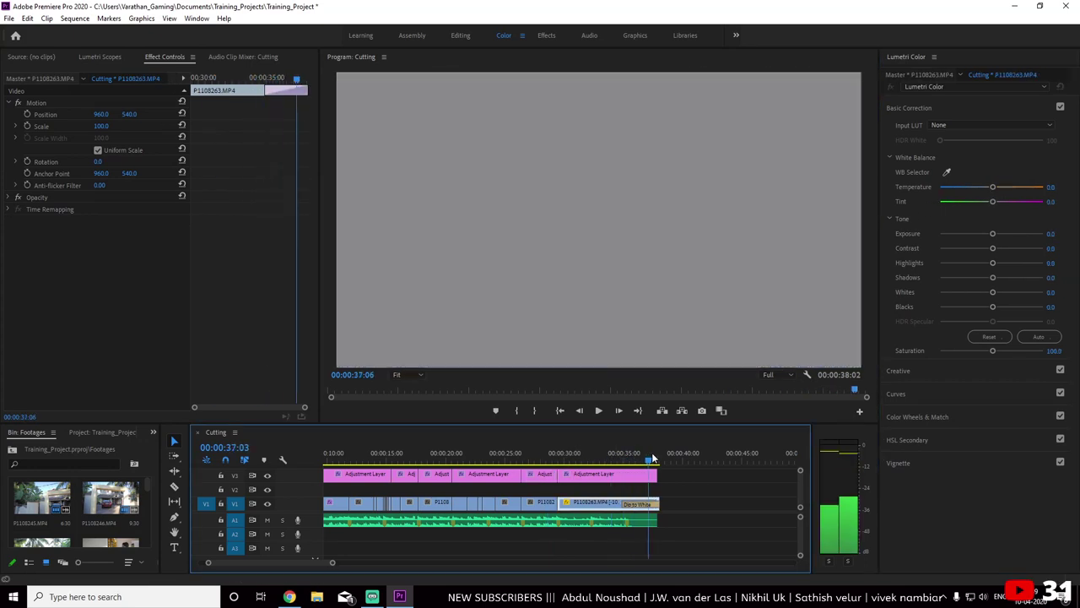
pyautogui.moveTo(506, 459); pyautogui.dragTo(599, 485)
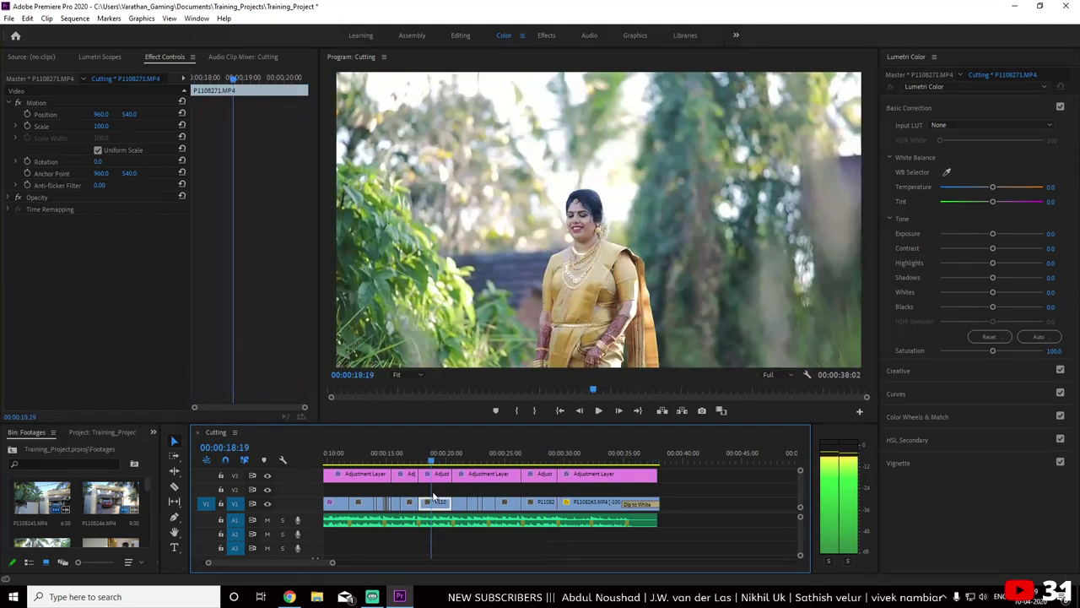
pyautogui.press('Up')
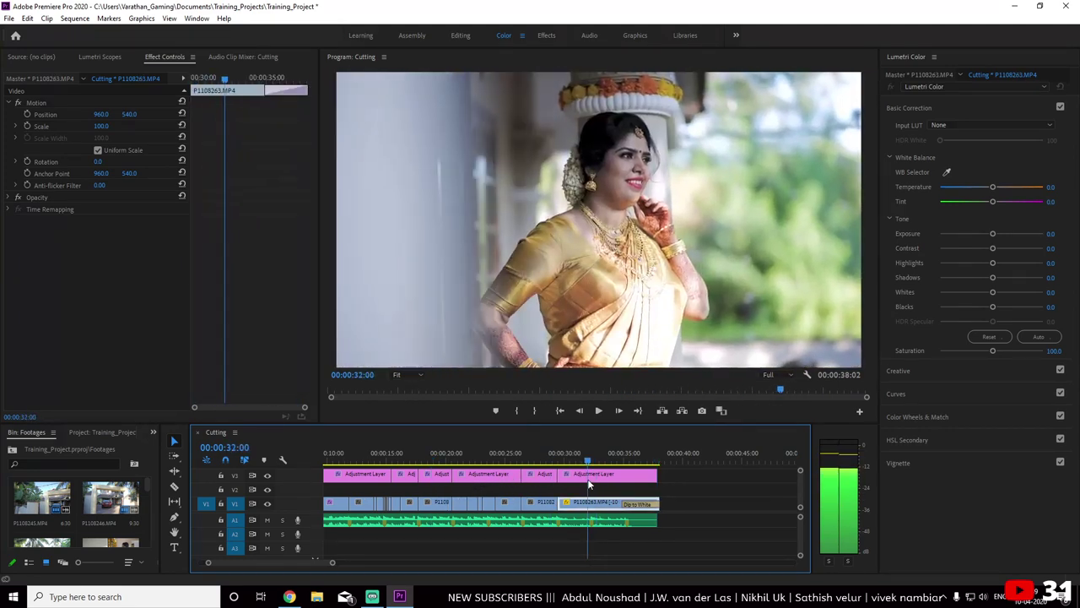
pyautogui.click(593, 475)
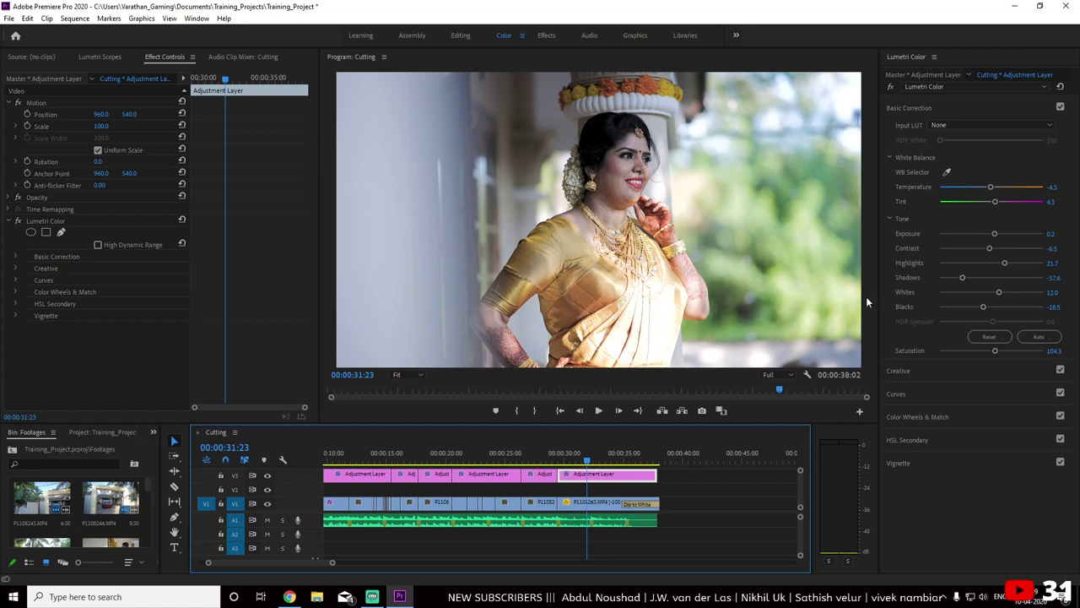
pyautogui.moveTo(1004, 262); pyautogui.dragTo(993, 263)
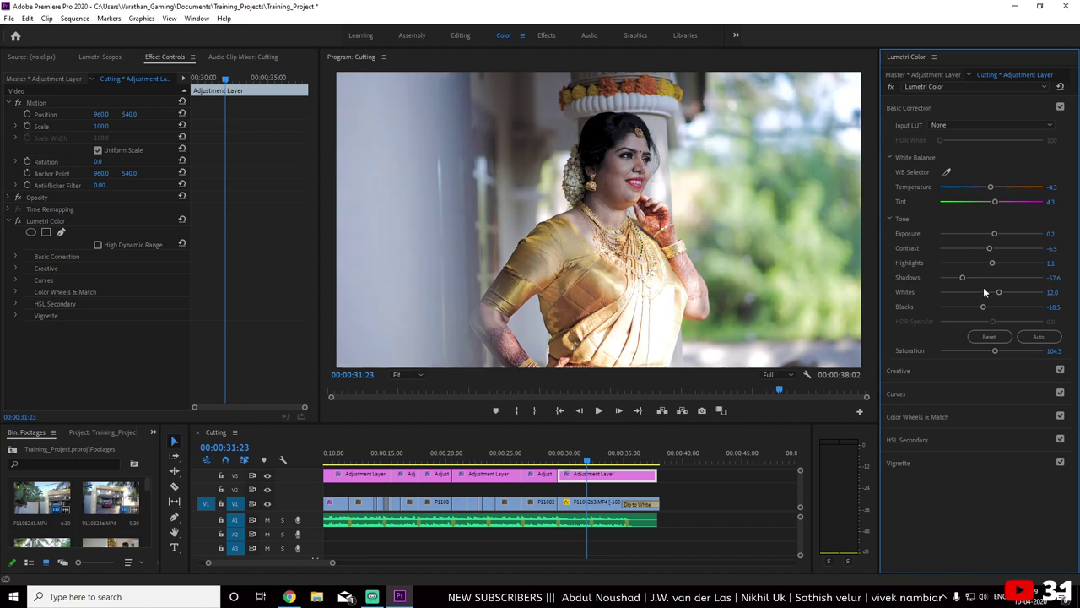
pyautogui.moveTo(999, 293)
pyautogui.mouseDown()
pyautogui.moveTo(980, 292)
pyautogui.moveTo(1002, 263)
pyautogui.moveTo(969, 250)
pyautogui.moveTo(1009, 249)
pyautogui.mouseUp()
# Scrub back and forth through the graded shots and zoom the timeline out
pyautogui.moveTo(591, 456); pyautogui.dragTo(375, 447)
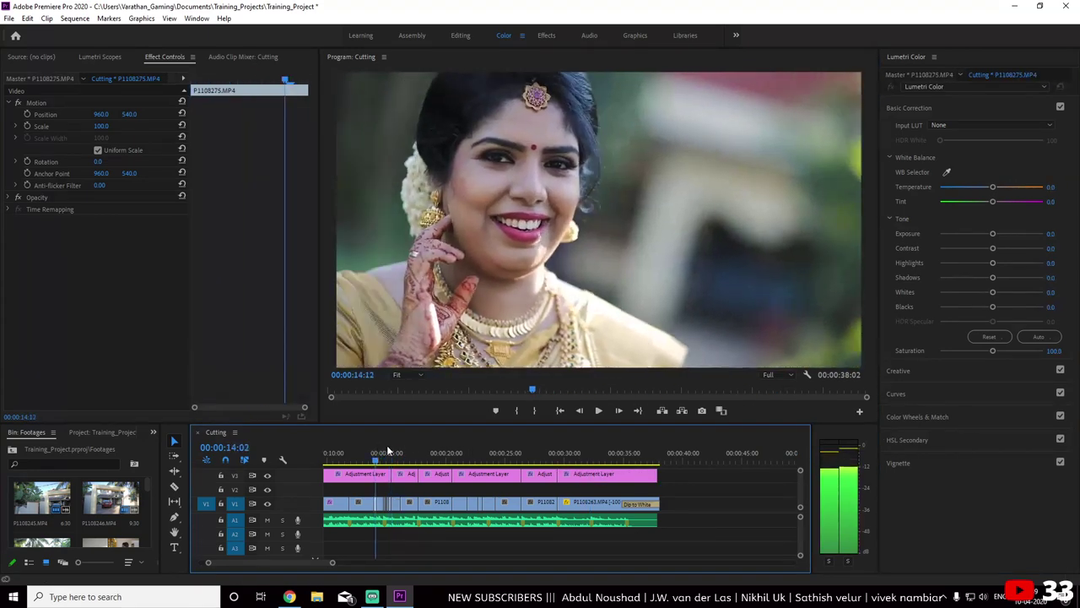
pyautogui.moveTo(473, 447); pyautogui.dragTo(616, 447)
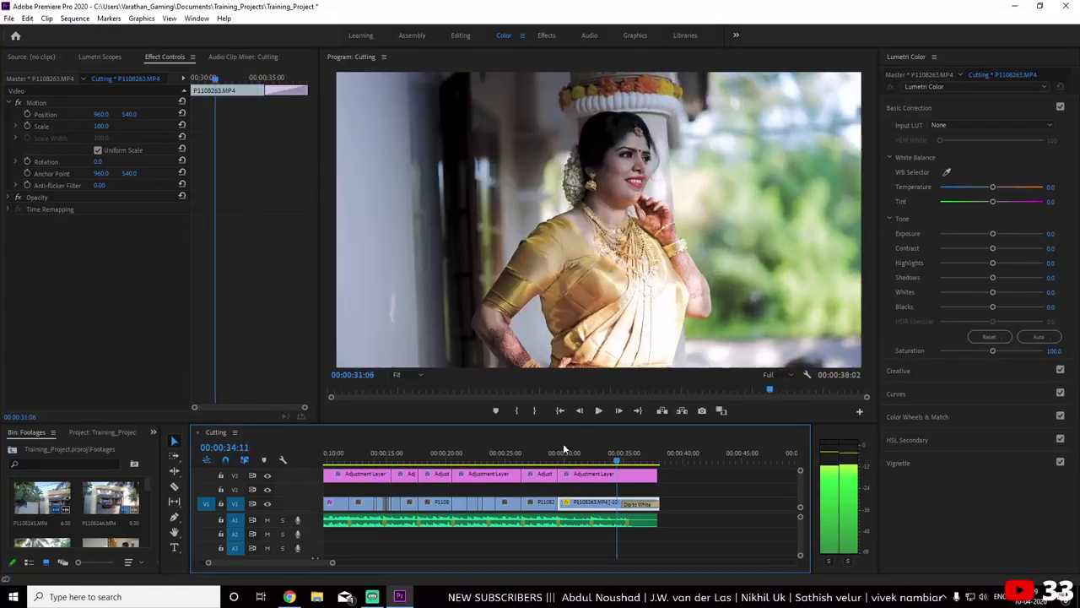
pyautogui.moveTo(383, 447); pyautogui.dragTo(592, 455)
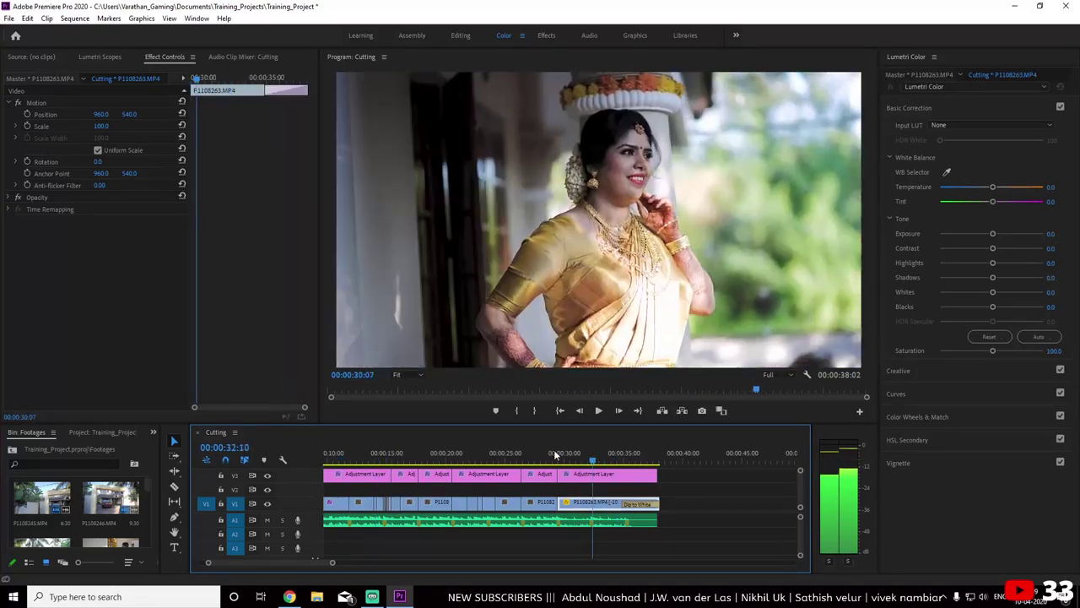
pyautogui.moveTo(382, 449); pyautogui.dragTo(487, 460)
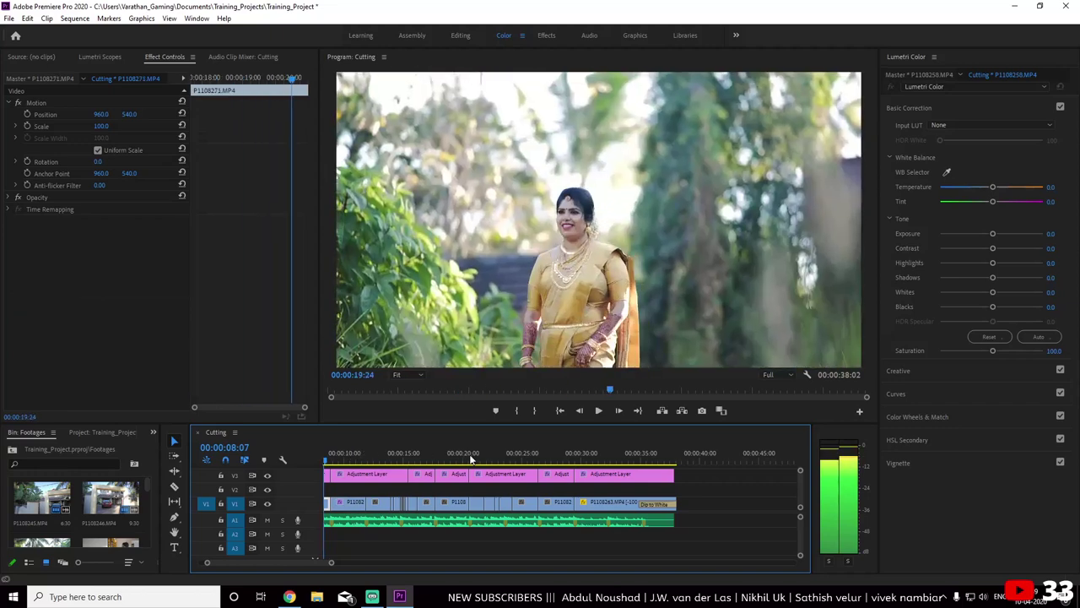
pyautogui.press('-')
pyautogui.press('-')
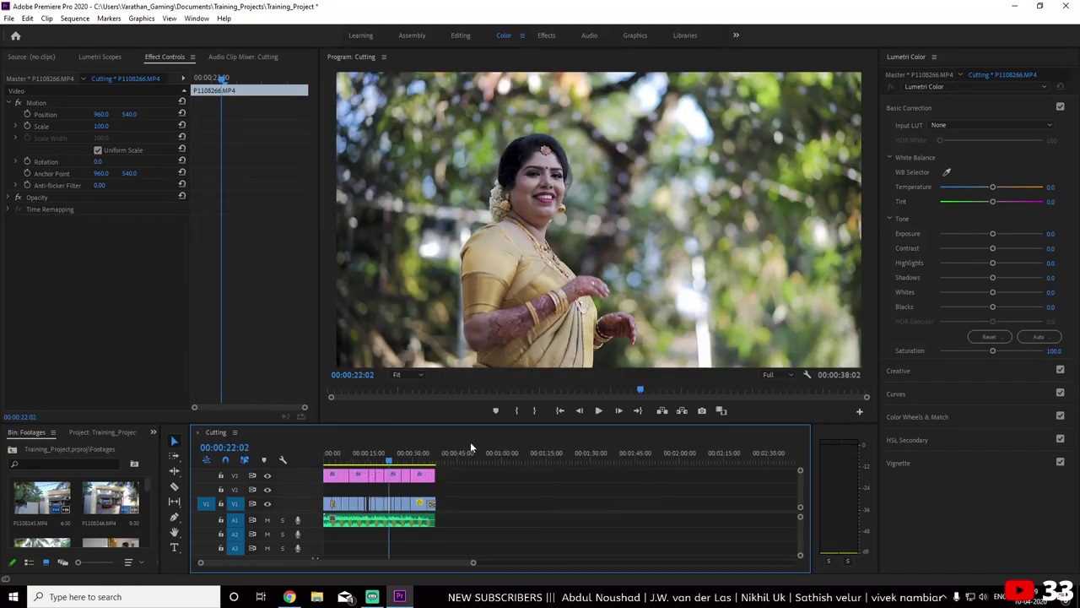
# Enlarge the timeline, switch to the Assembly workspace and return the playhead to 00:00:00:00
pyautogui.moveTo(454, 426); pyautogui.dragTo(447, 351)
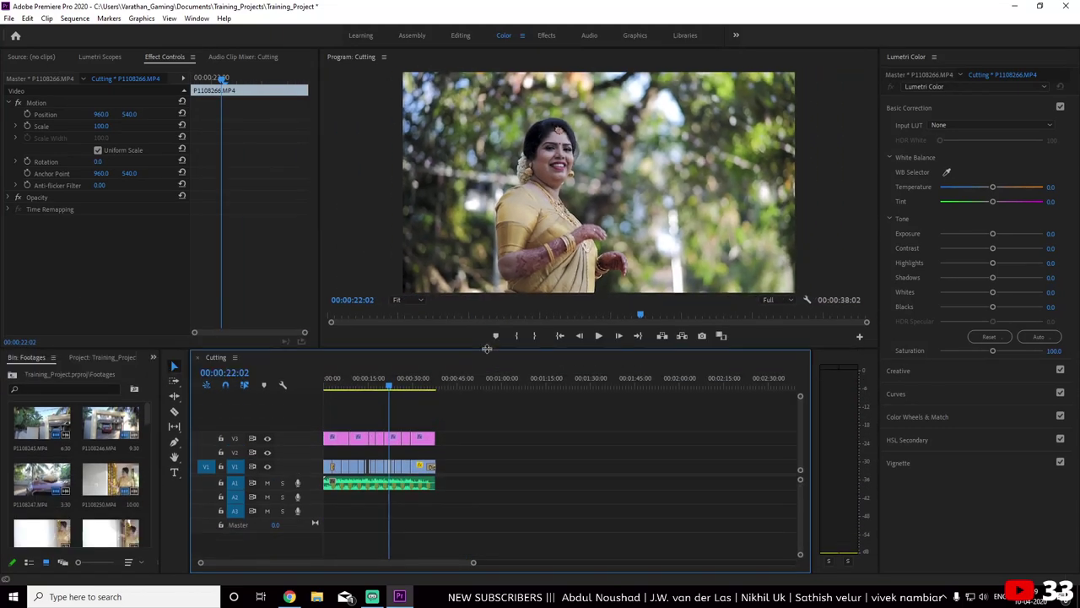
pyautogui.moveTo(388, 391); pyautogui.dragTo(402, 413)
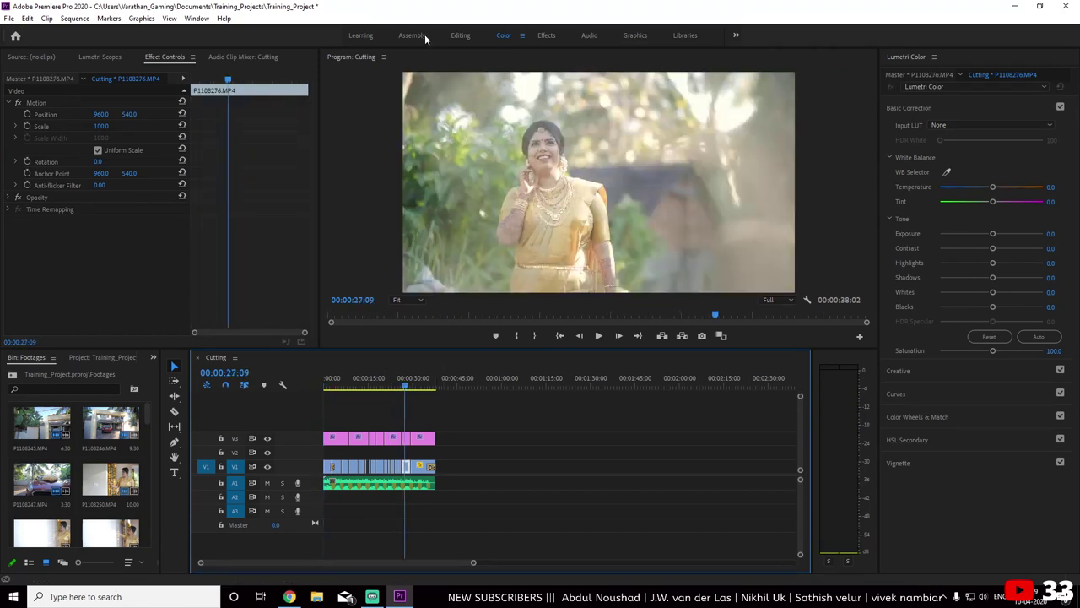
pyautogui.click(421, 35)
pyautogui.moveTo(647, 392); pyautogui.dragTo(541, 393)
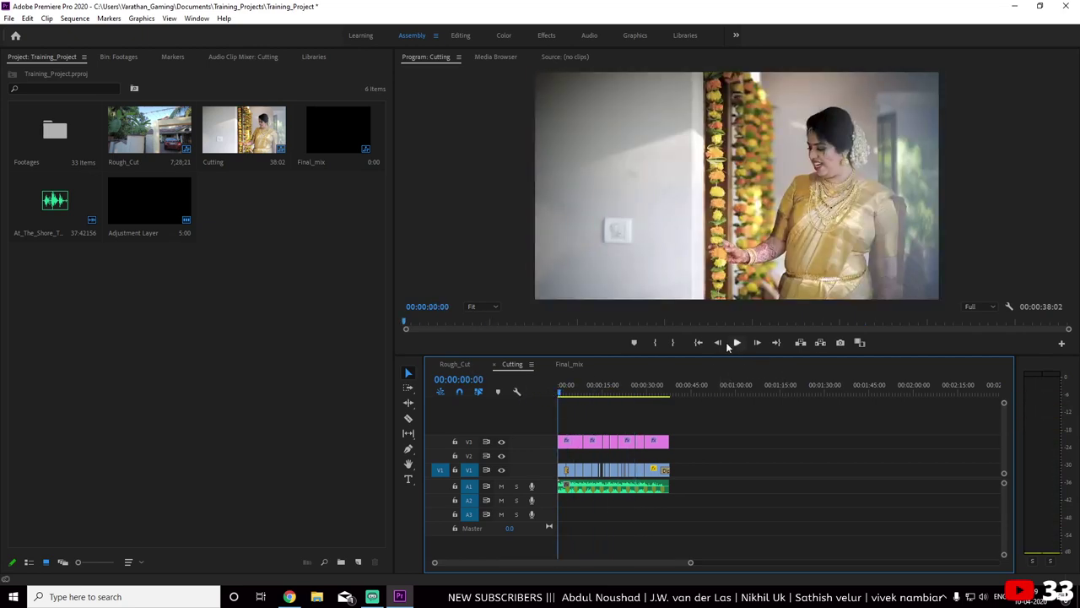
pyautogui.click(455, 365)
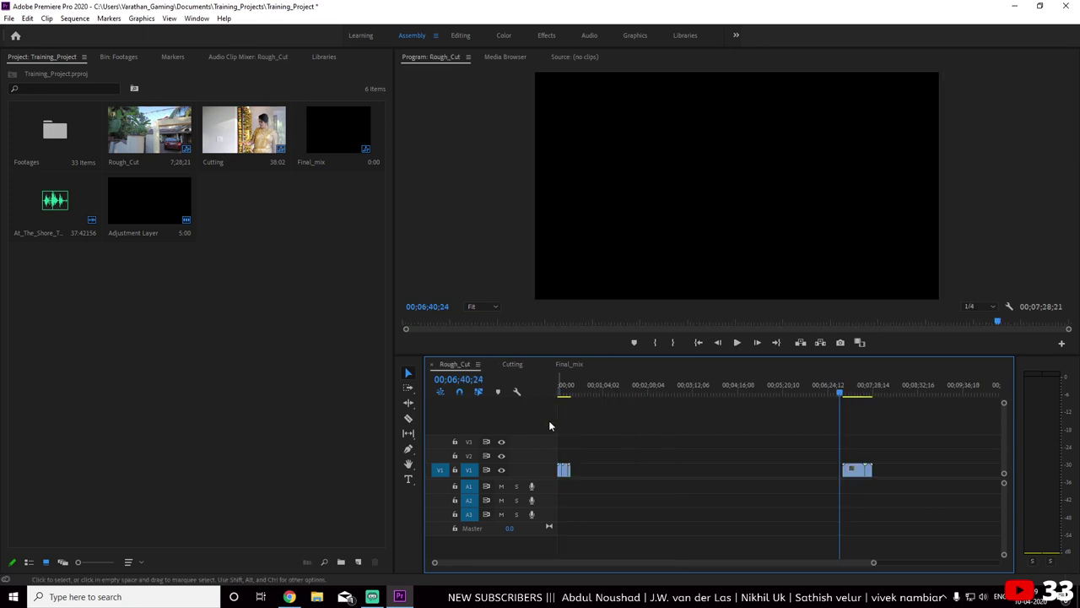
pyautogui.click(565, 469)
pyautogui.moveTo(569, 389); pyautogui.dragTo(864, 419)
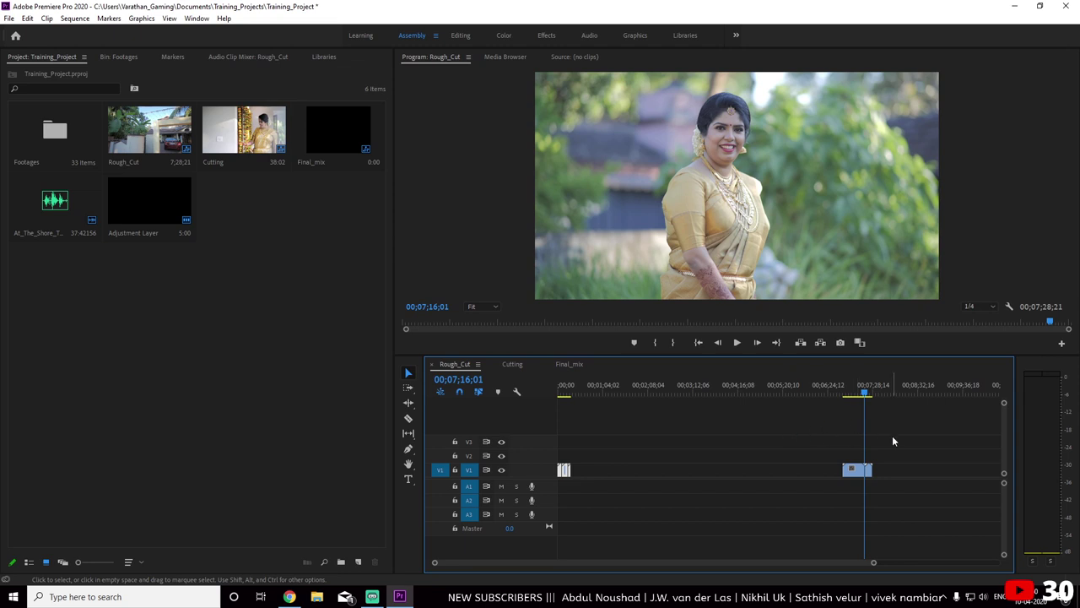
pyautogui.click(577, 365)
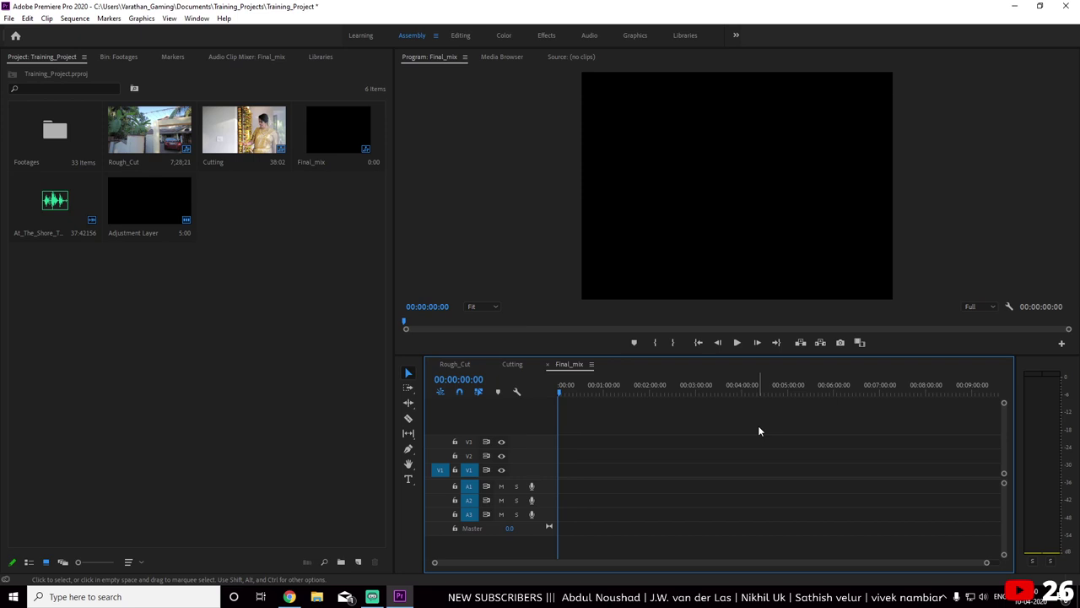
pyautogui.click(453, 363)
pyautogui.click(294, 284)
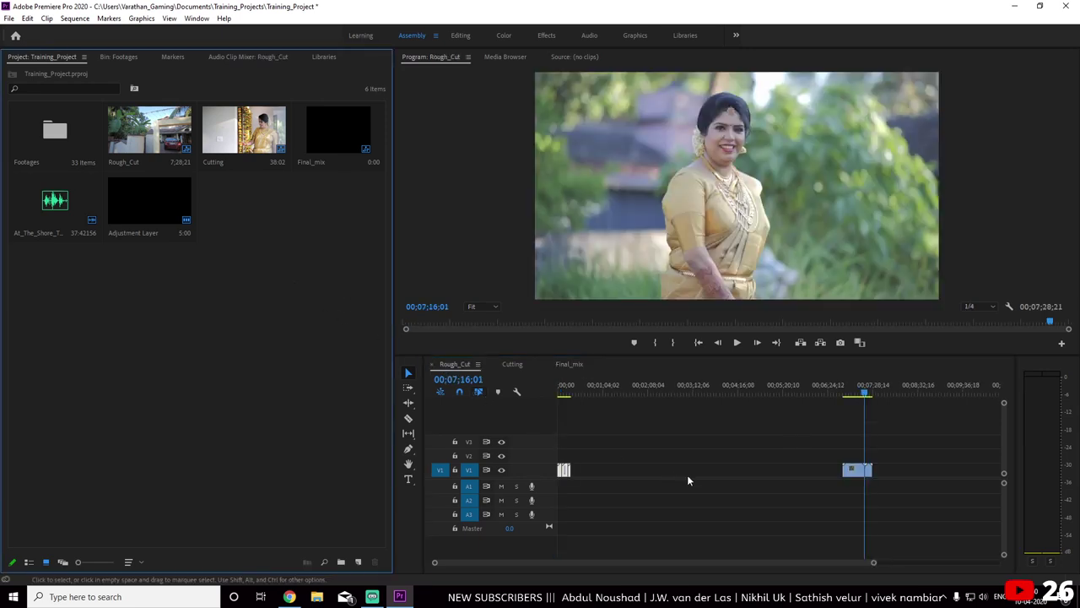
pyautogui.click(643, 439)
pyautogui.press('-')
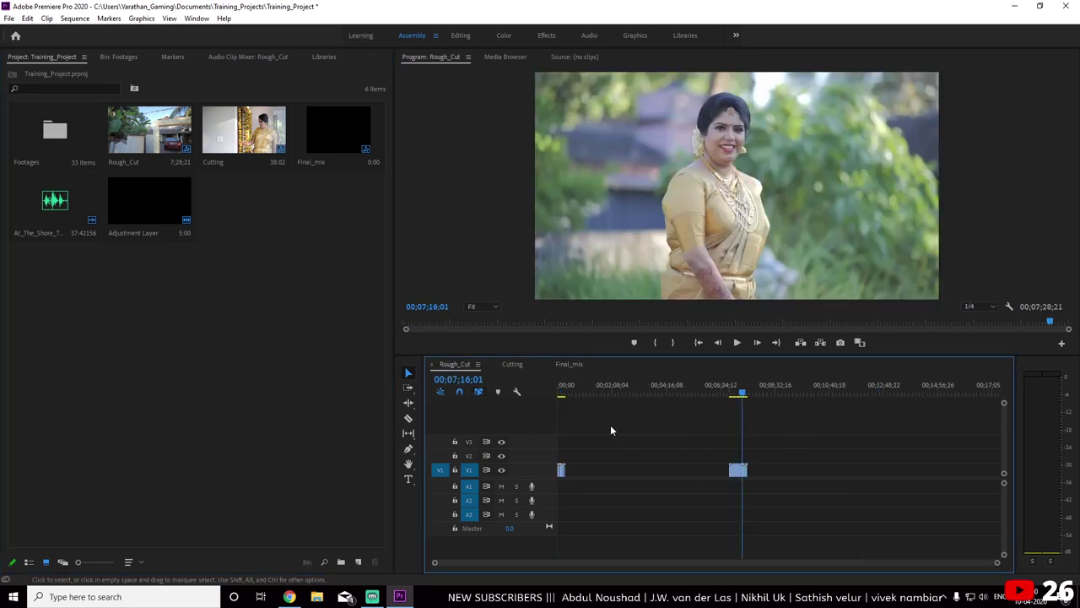
pyautogui.click(295, 290)
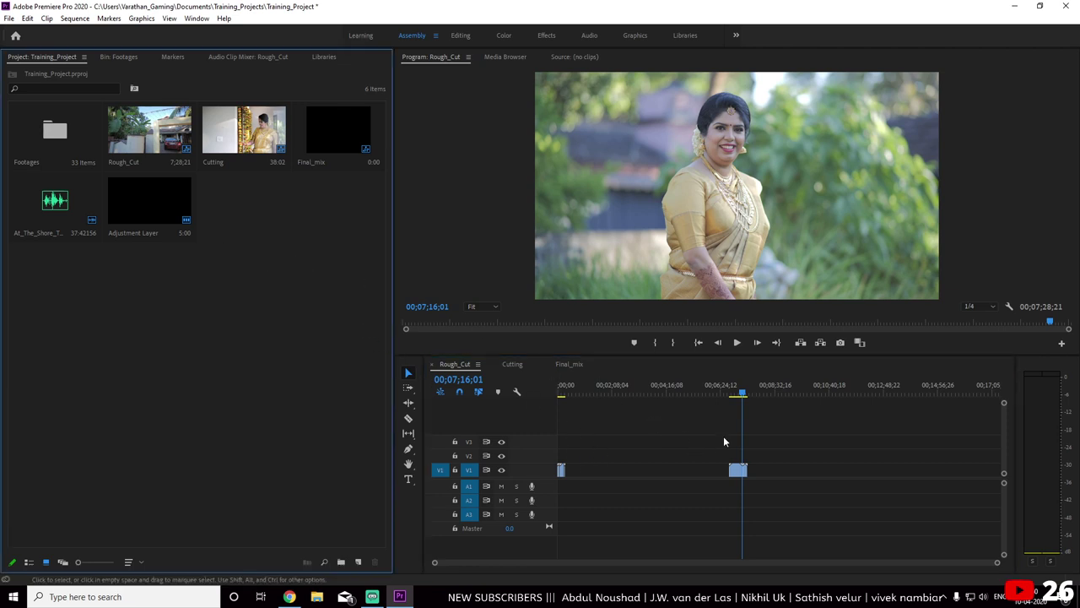
pyautogui.moveTo(741, 394); pyautogui.dragTo(517, 403)
pyautogui.click(512, 364)
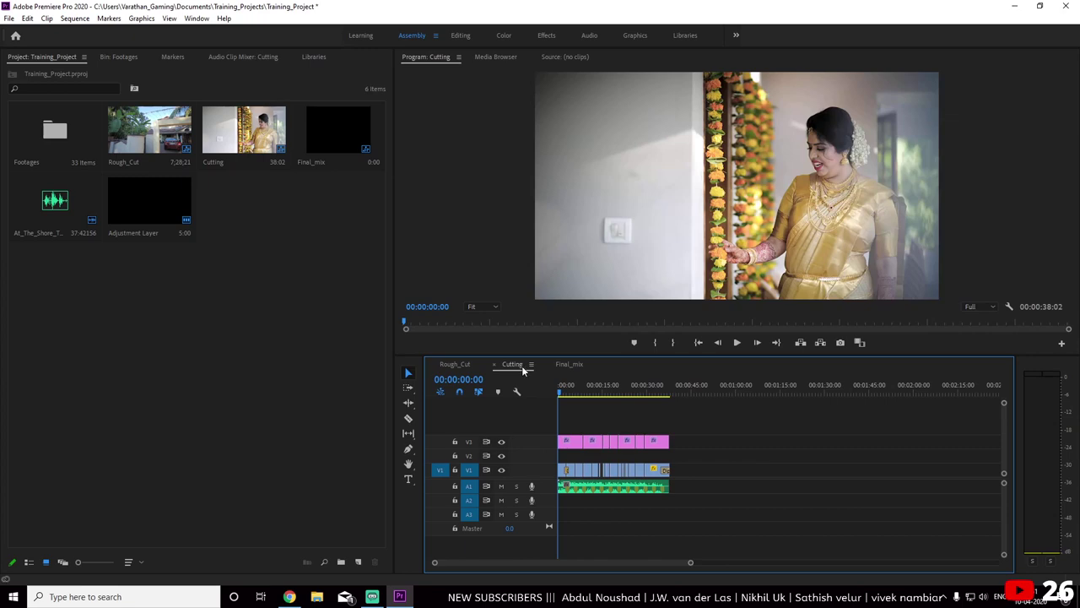
pyautogui.moveTo(601, 390); pyautogui.dragTo(658, 405)
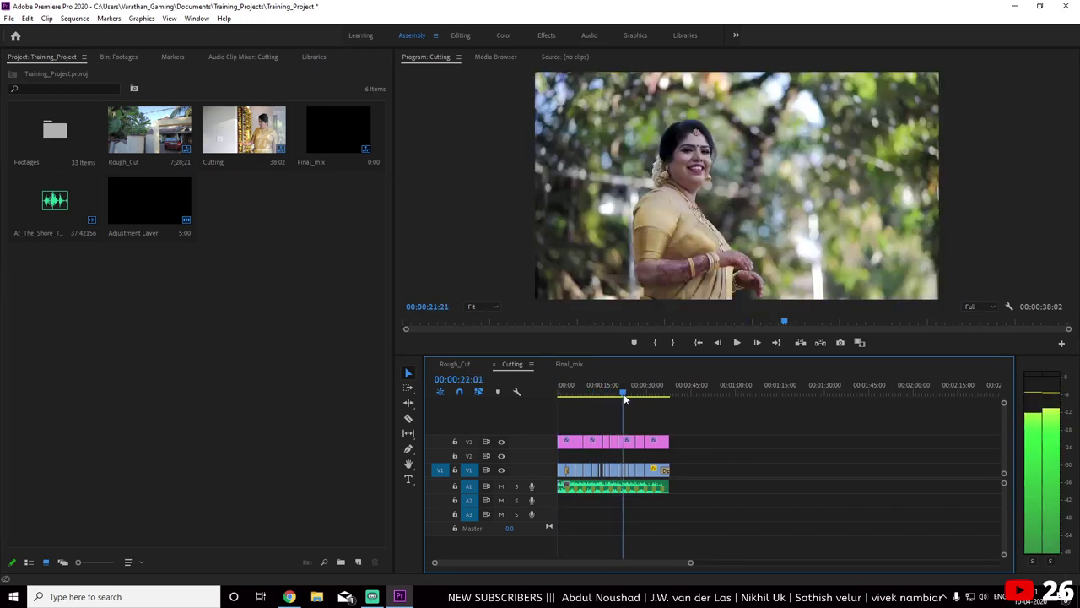
# Create a new legacy title with the default video settings
pyautogui.press('Home')
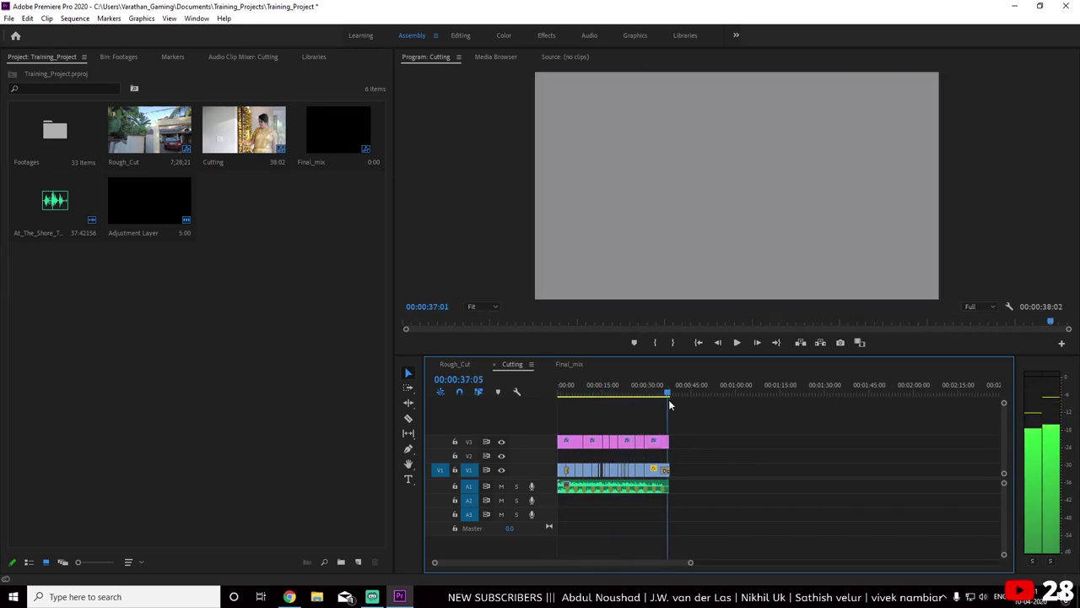
pyautogui.rightClick(281, 324)
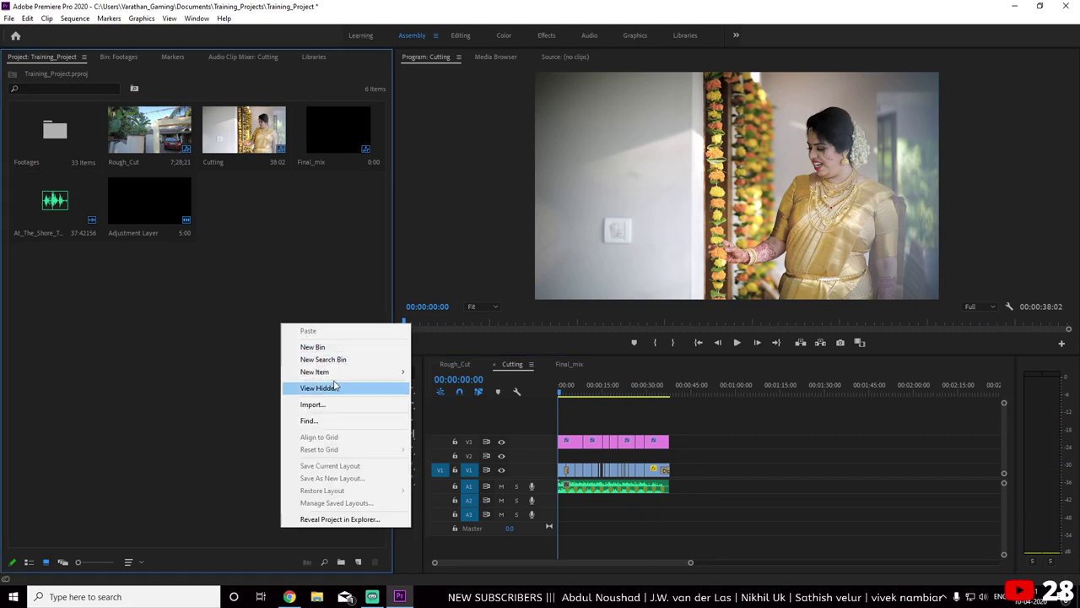
pyautogui.click(344, 265)
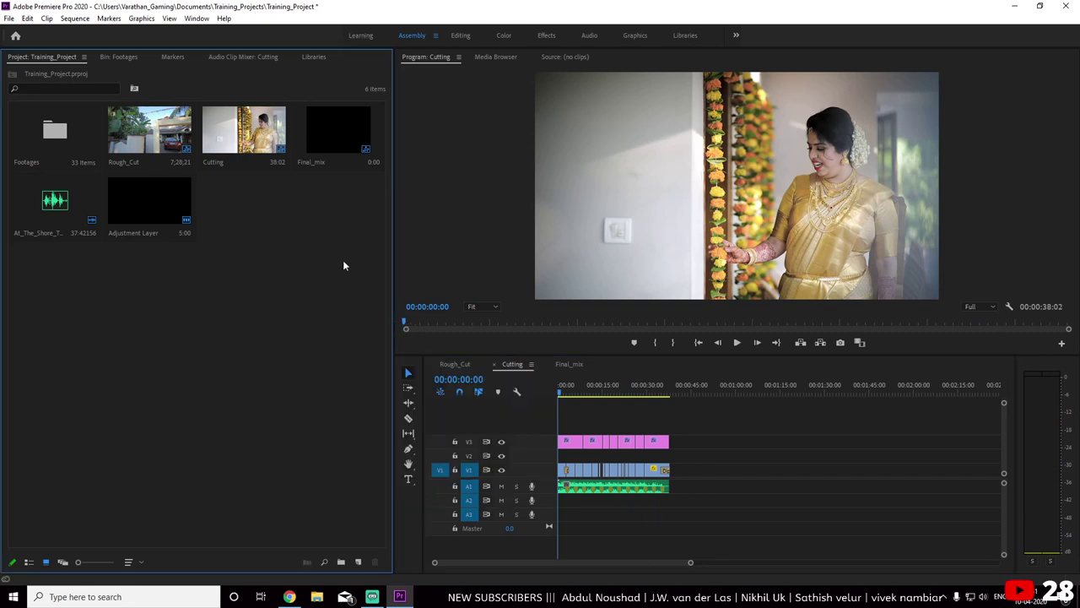
pyautogui.click(8, 18)
pyautogui.moveTo(50, 34)
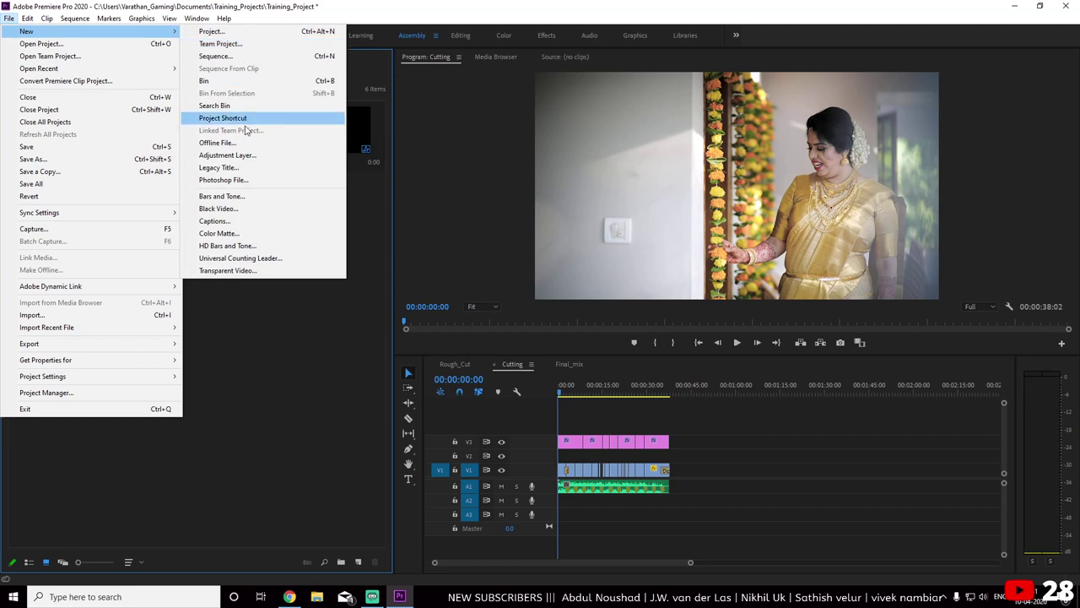
pyautogui.click(221, 167)
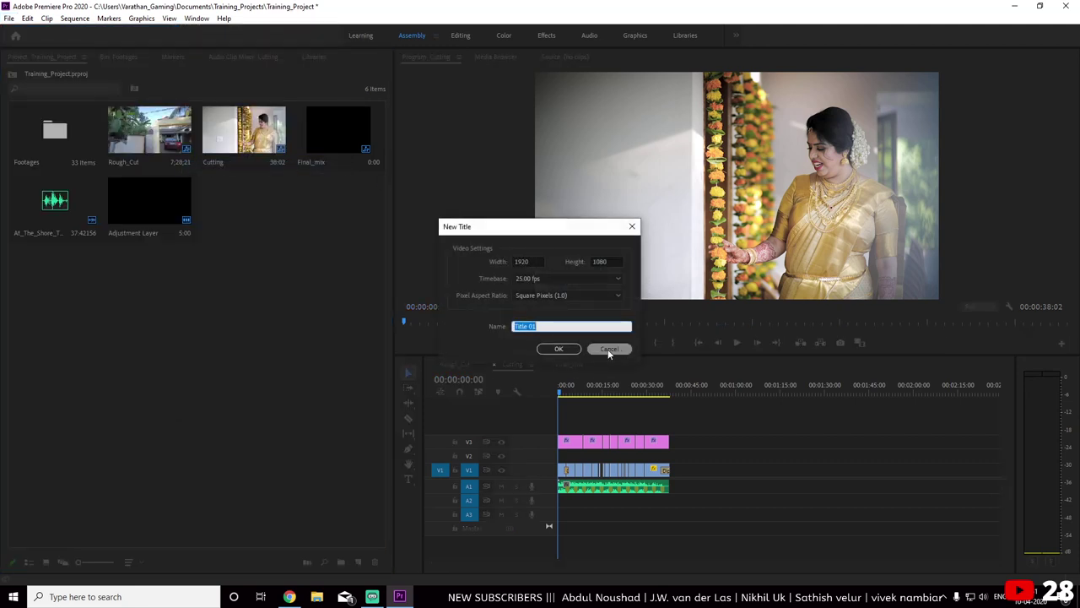
pyautogui.click(559, 348)
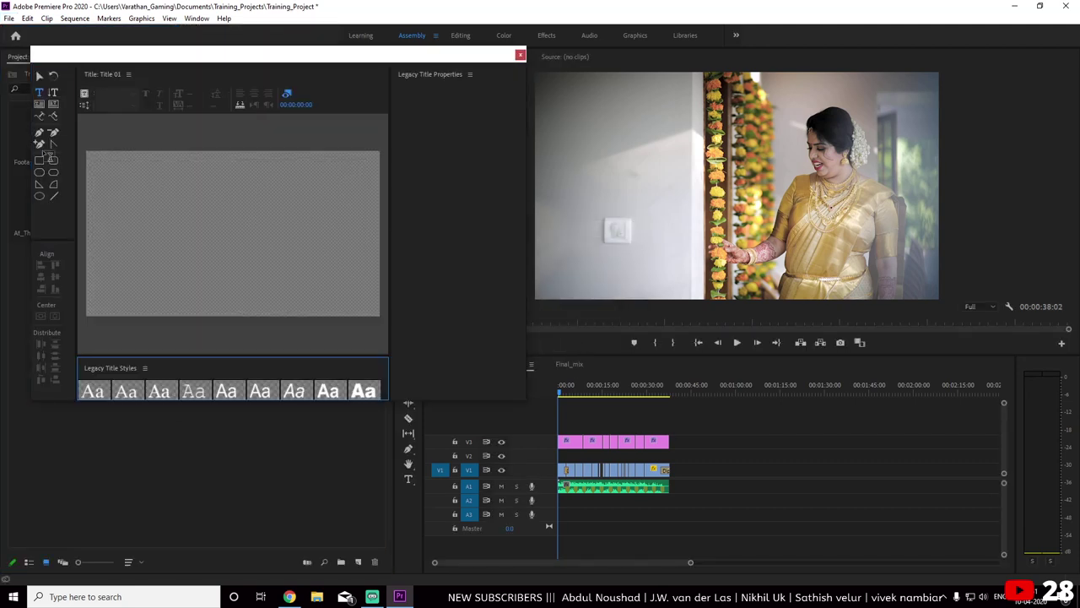
# Draw a rectangle bar across the top of the title frame and fill it black
pyautogui.click(39, 164)
pyautogui.moveTo(84, 147); pyautogui.dragTo(379, 171)
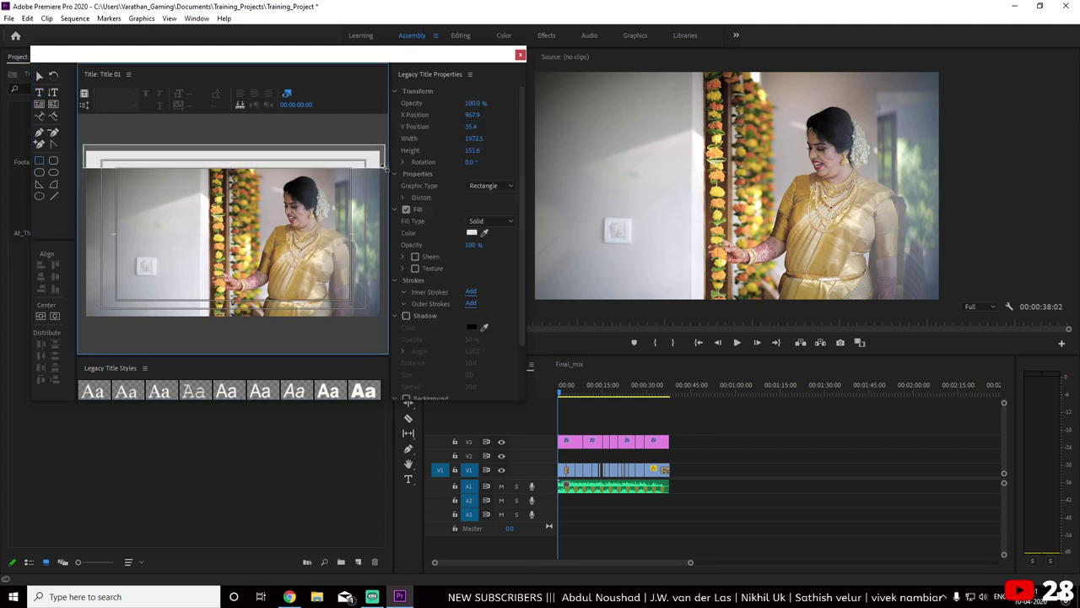
pyautogui.click(471, 327)
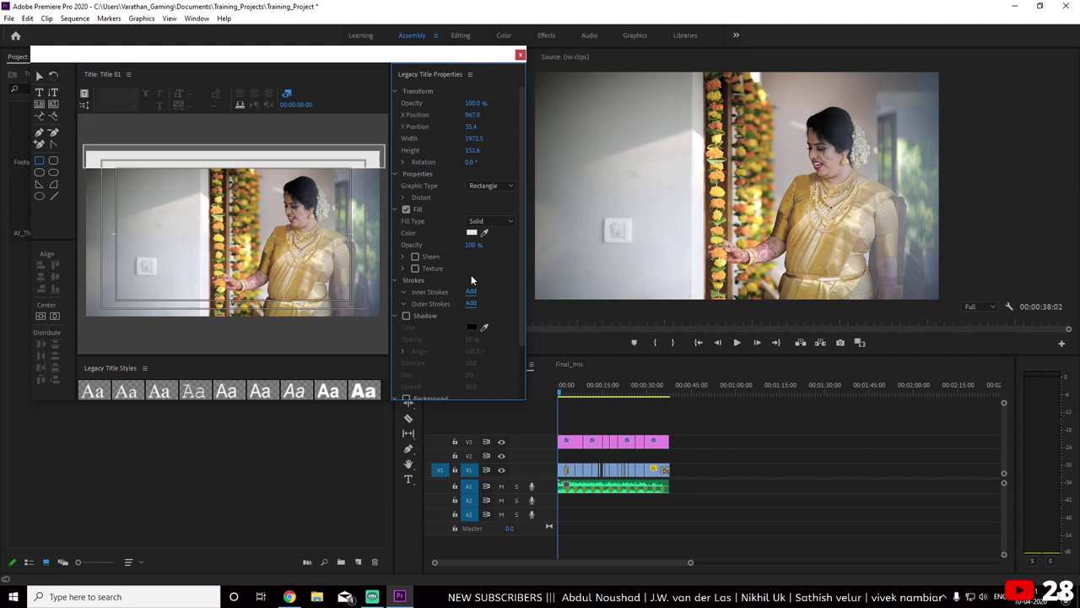
pyautogui.click(472, 234)
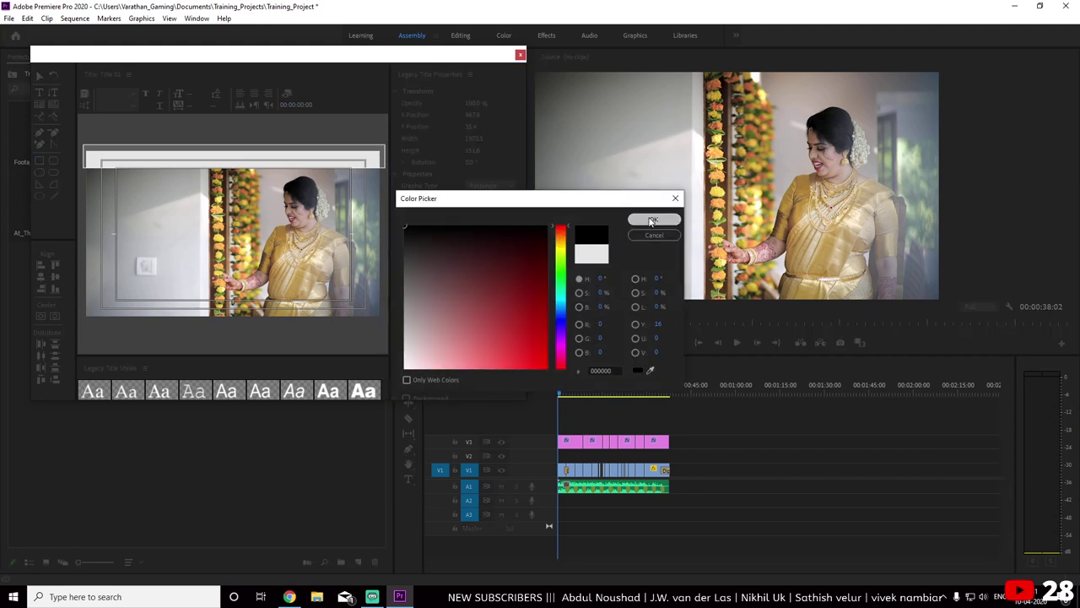
pyautogui.click(651, 220)
# Move the black bar to the bottom of the frame and drop Title 01 onto new track V4
pyautogui.click(38, 77)
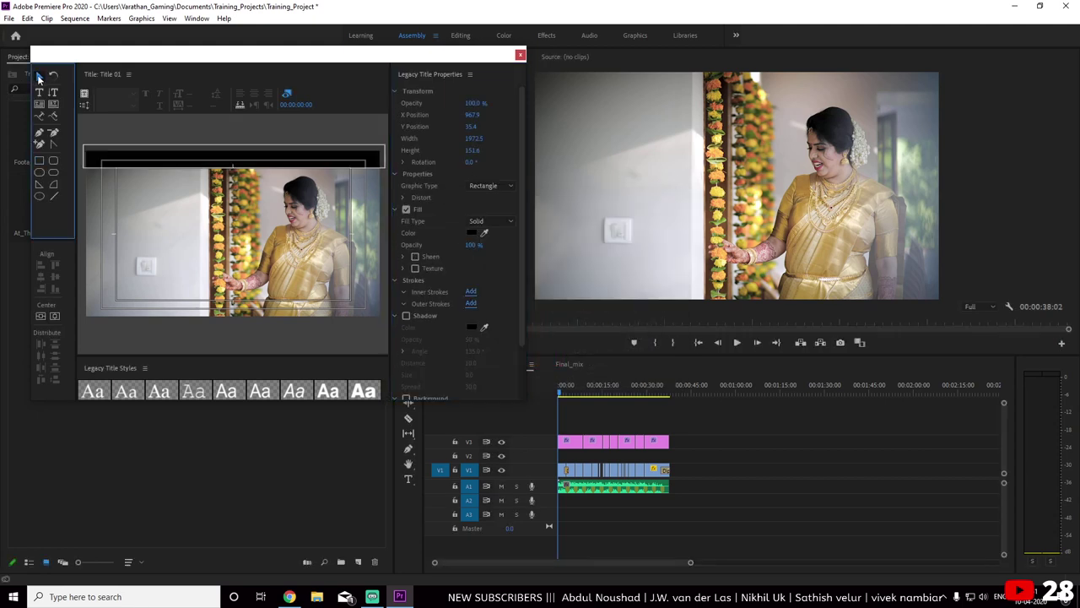
pyautogui.click(179, 157)
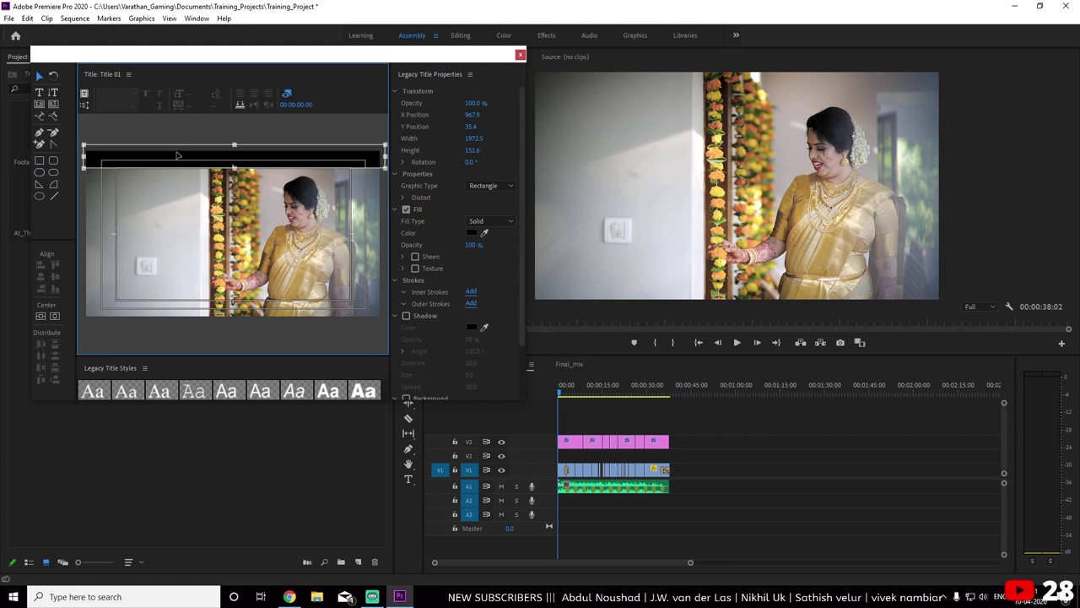
pyautogui.moveTo(210, 158); pyautogui.dragTo(210, 312)
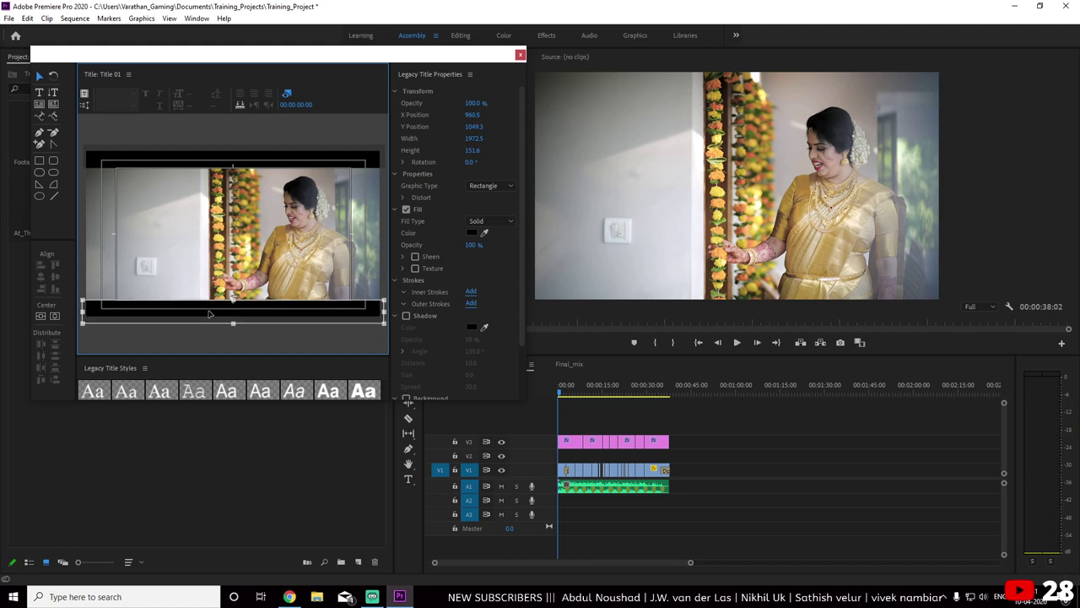
pyautogui.click(519, 56)
pyautogui.moveTo(218, 208)
pyautogui.mouseDown()
pyautogui.moveTo(568, 427)
pyautogui.moveTo(666, 426)
pyautogui.mouseUp()
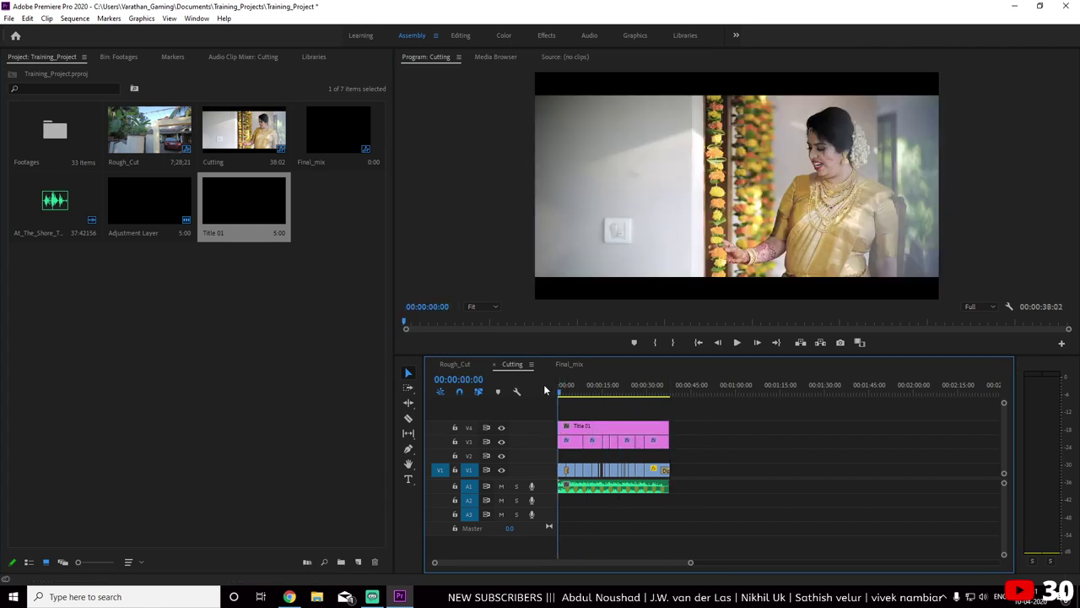
# Switch to the Effects workspace and expand Video Transitions > Dissolve to grab Cross Dissolve
pyautogui.press('=')
pyautogui.press('=')
pyautogui.press('=')
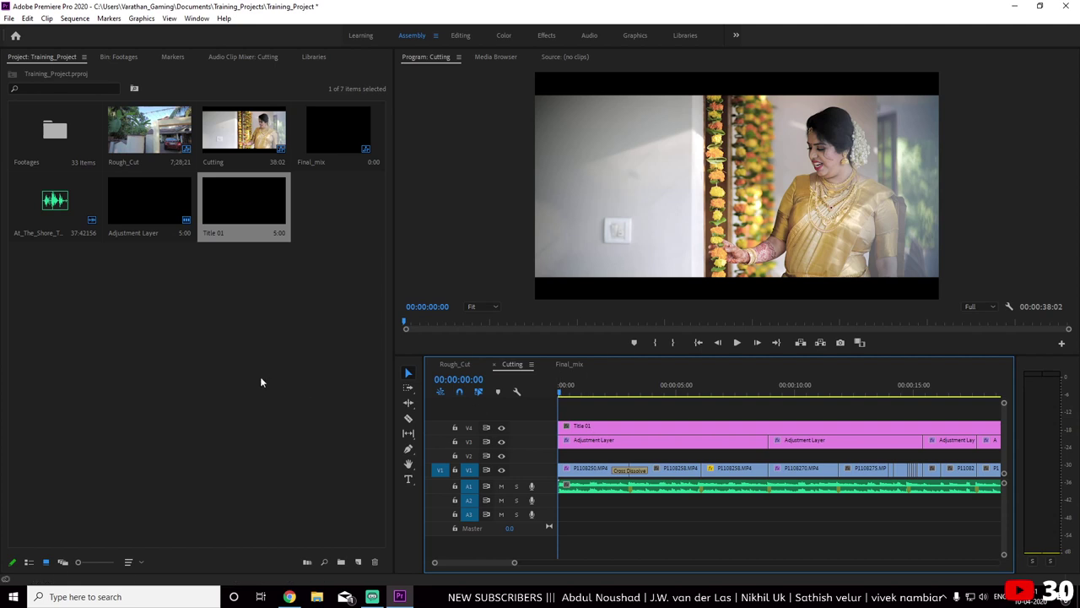
pyautogui.click(460, 34)
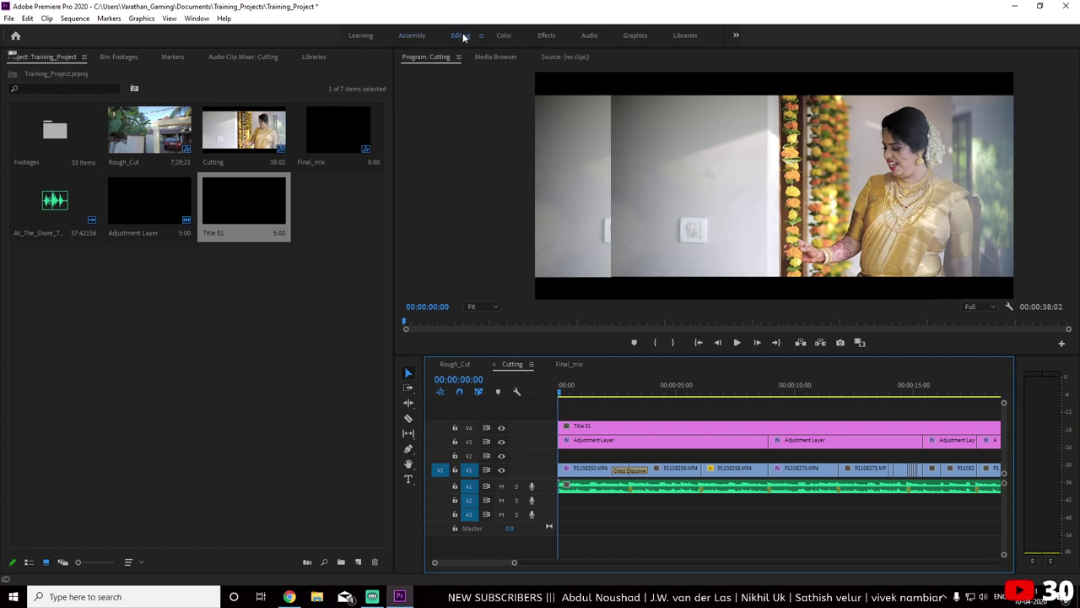
pyautogui.click(552, 38)
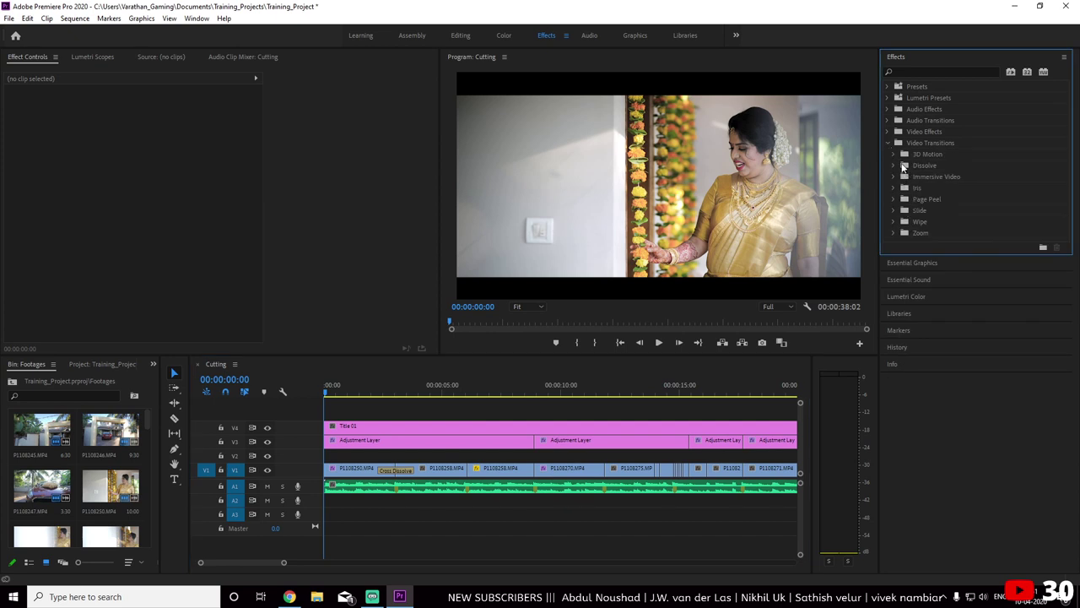
pyautogui.click(893, 166)
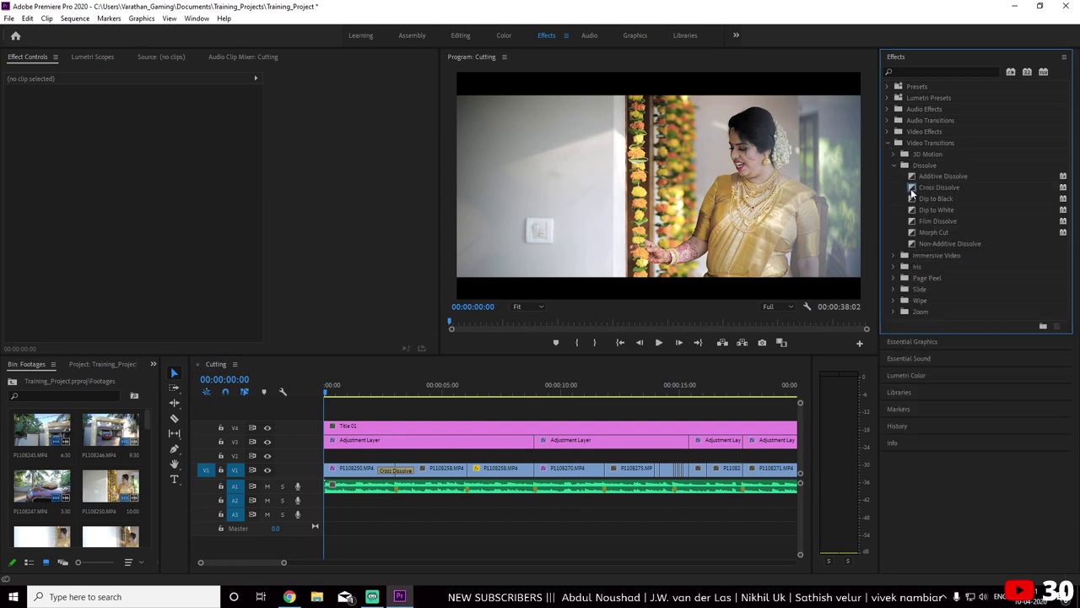
pyautogui.moveTo(911, 188); pyautogui.dragTo(465, 442)
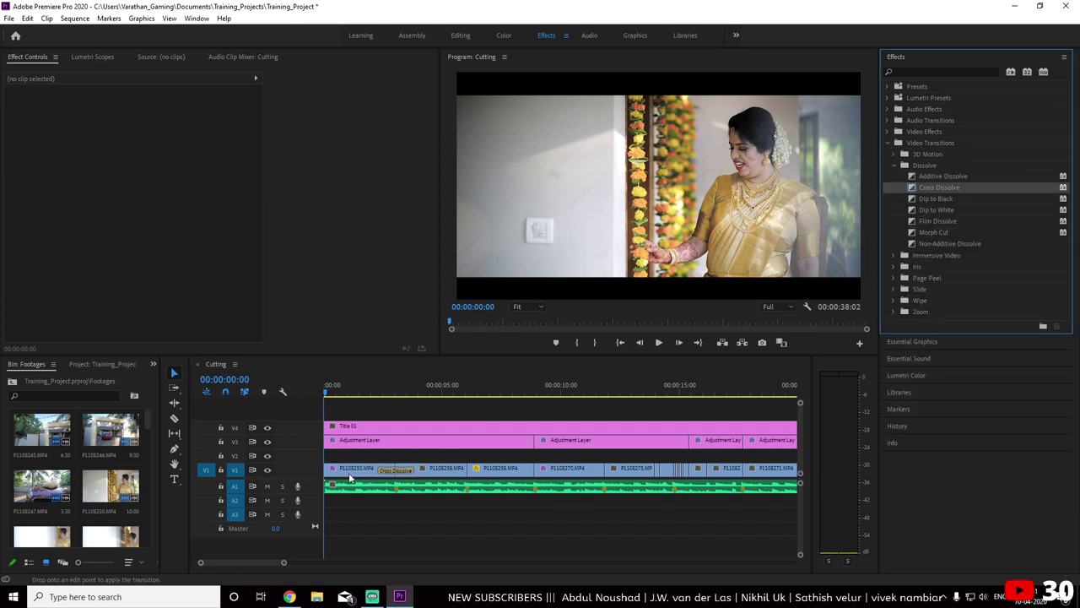
# Apply Cross Dissolve to the head of the first V1 clip and play the opening to check it
pyautogui.moveTo(328, 477); pyautogui.dragTo(329, 473)
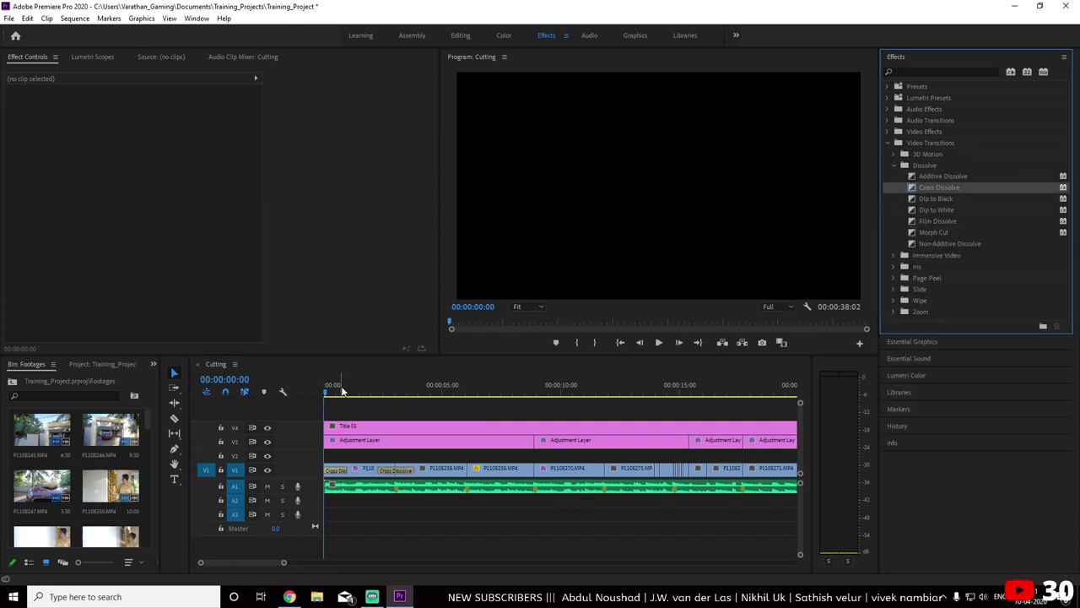
pyautogui.press('space')
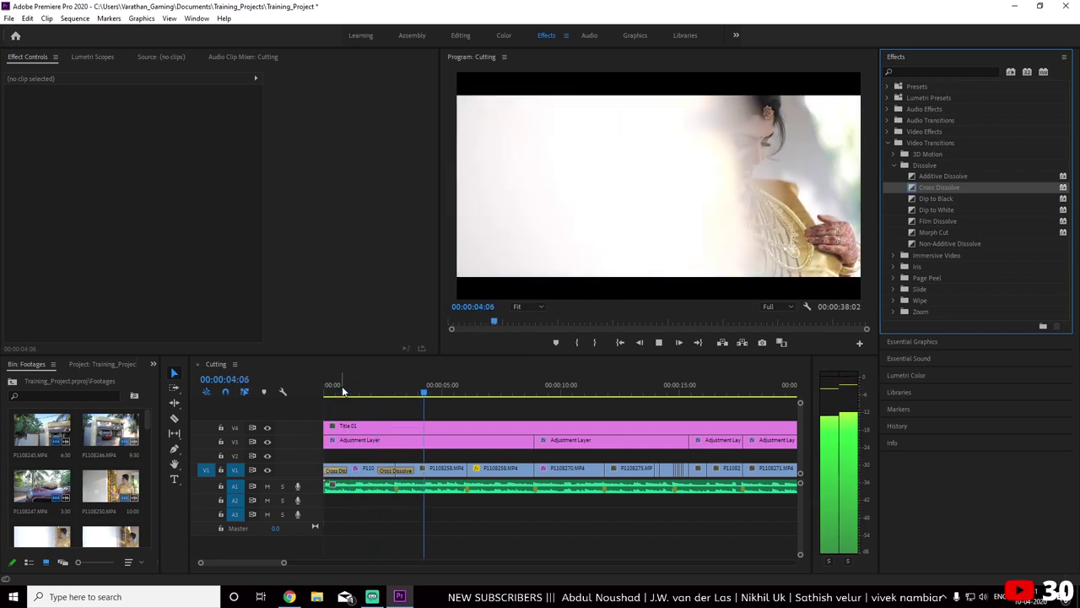
pyautogui.press('space')
pyautogui.moveTo(343, 388)
pyautogui.mouseDown()
pyautogui.moveTo(474, 394)
pyautogui.moveTo(453, 399)
pyautogui.mouseUp()
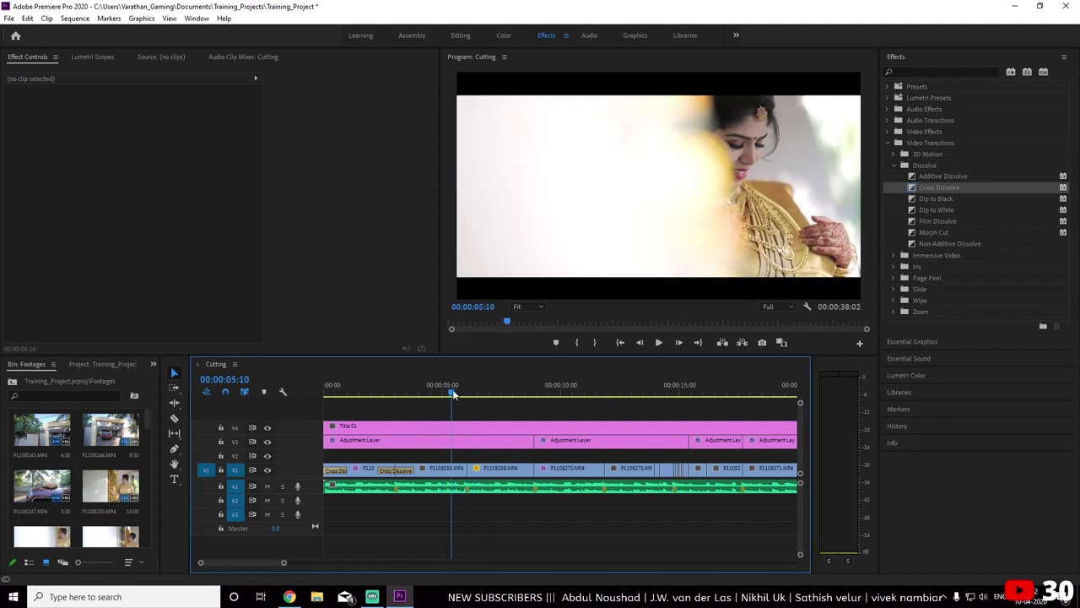
# Shift clip P1108258.MP4's image downward via Position and preview it
pyautogui.click(456, 393)
pyautogui.click(448, 469)
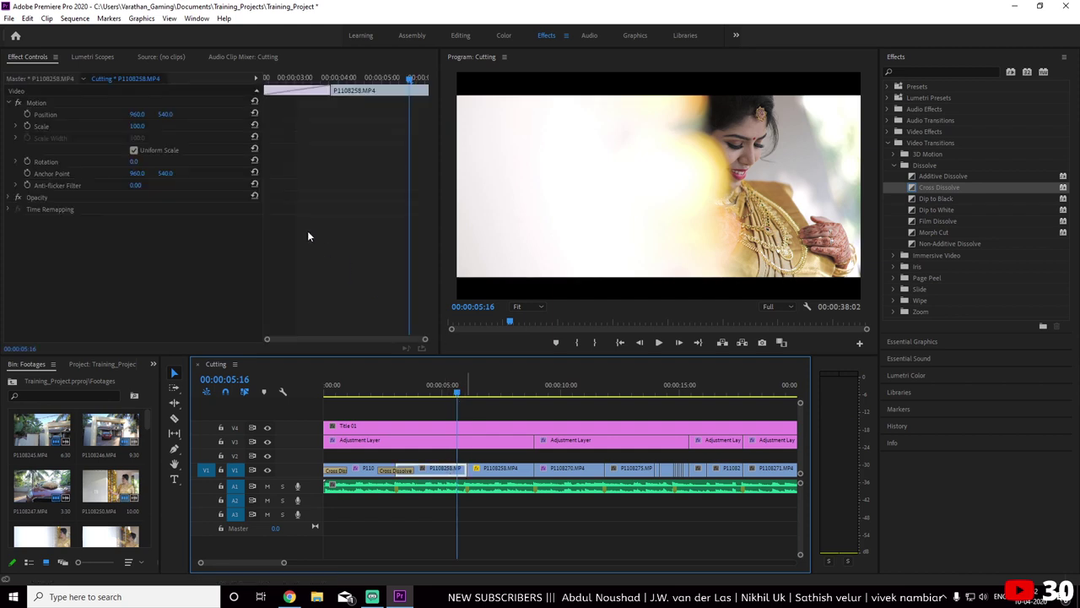
pyautogui.moveTo(139, 115); pyautogui.dragTo(149, 115)
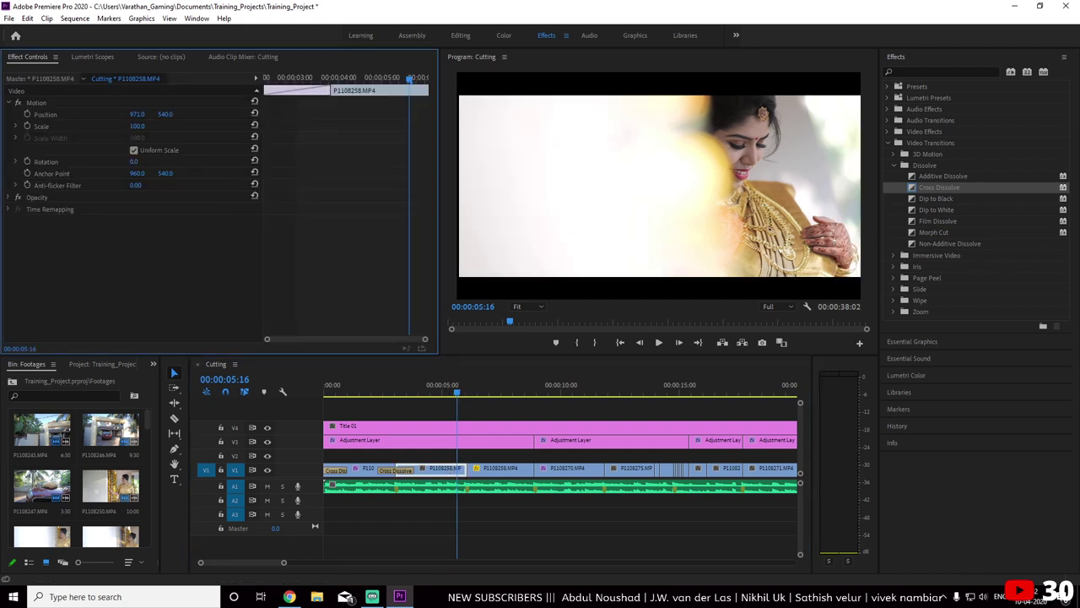
pyautogui.hotkey('ctrl', 'z')
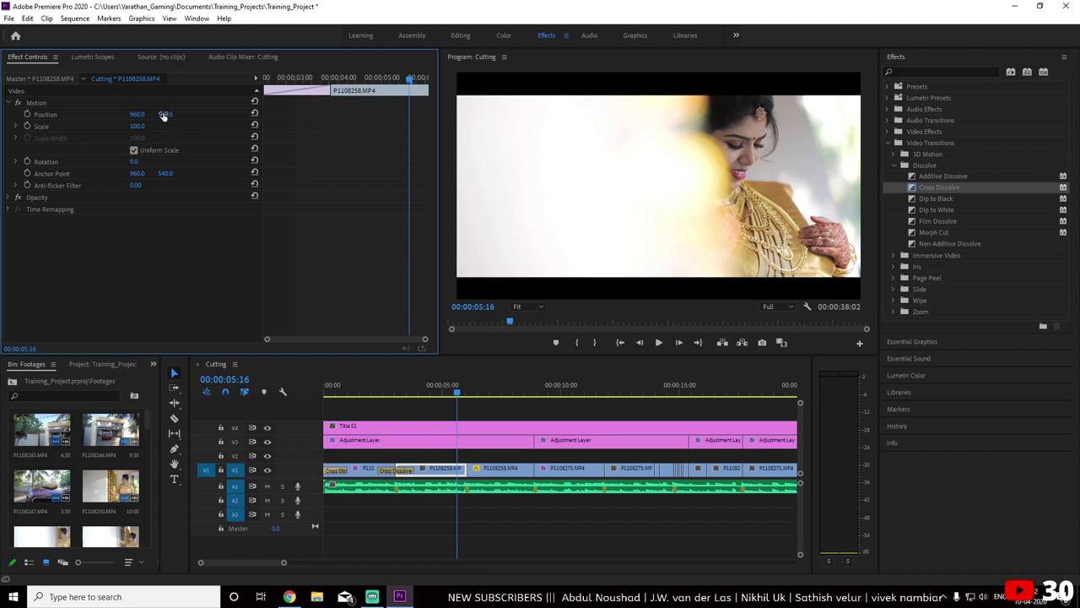
pyautogui.moveTo(164, 115); pyautogui.dragTo(222, 115)
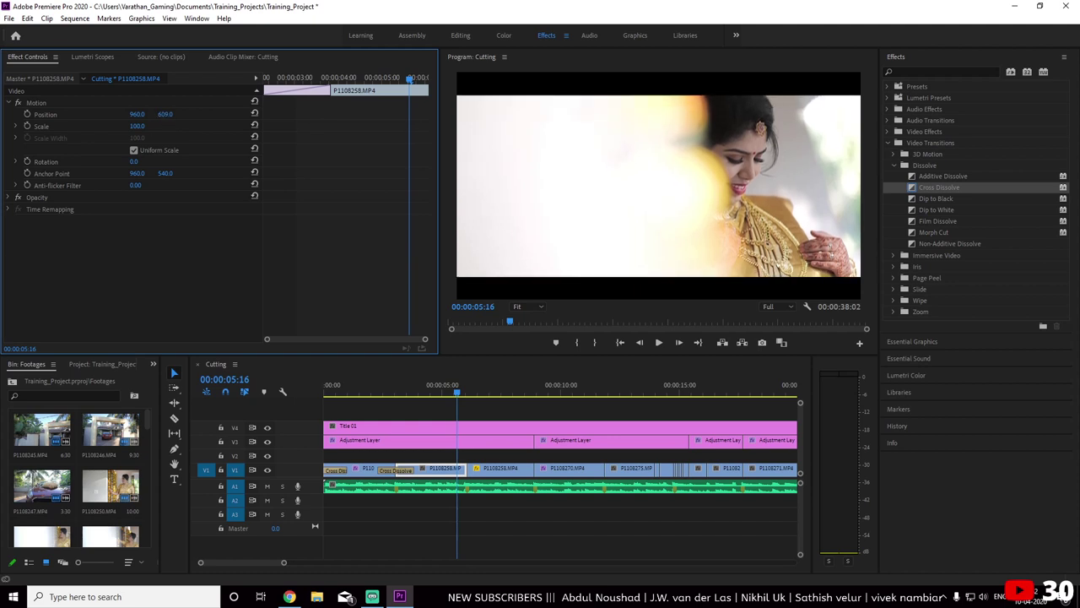
pyautogui.press('space')
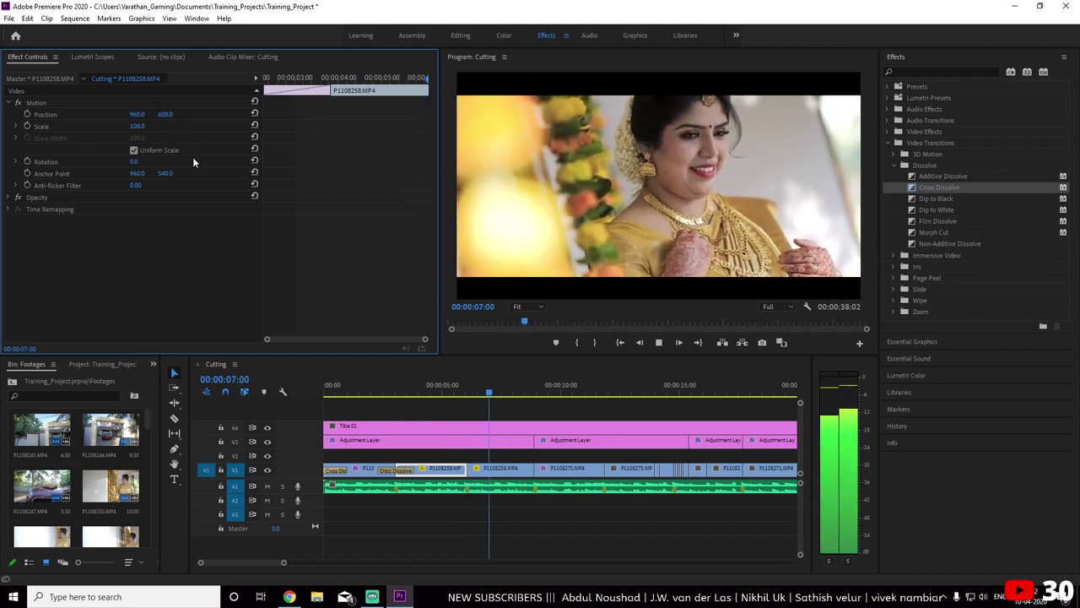
pyautogui.press('space')
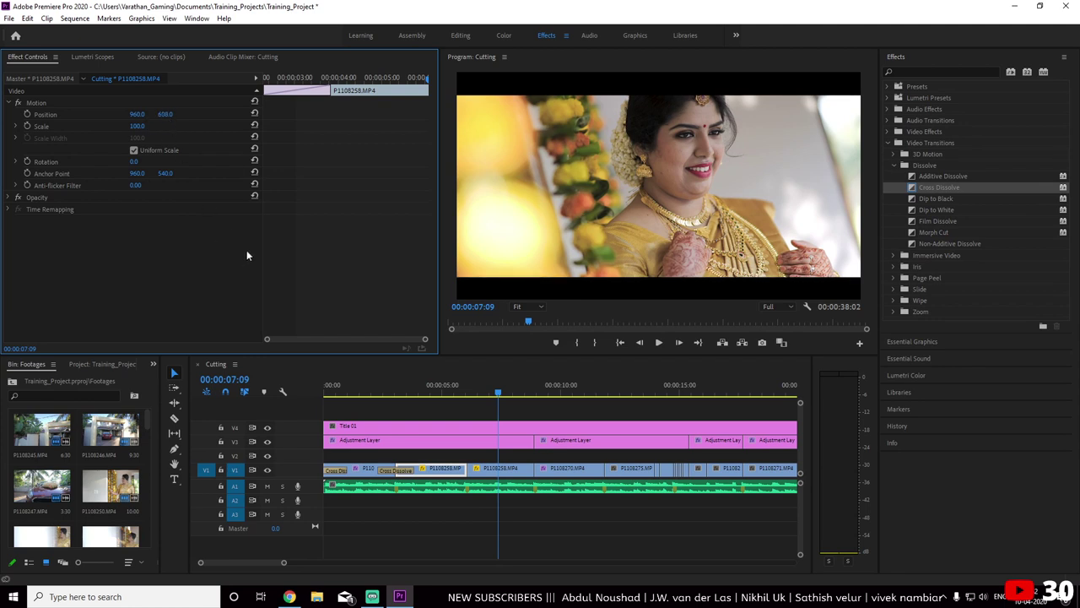
# Lower the second P1108258.MP4 clip's image slightly and play from 00:00:04:20
pyautogui.click(501, 469)
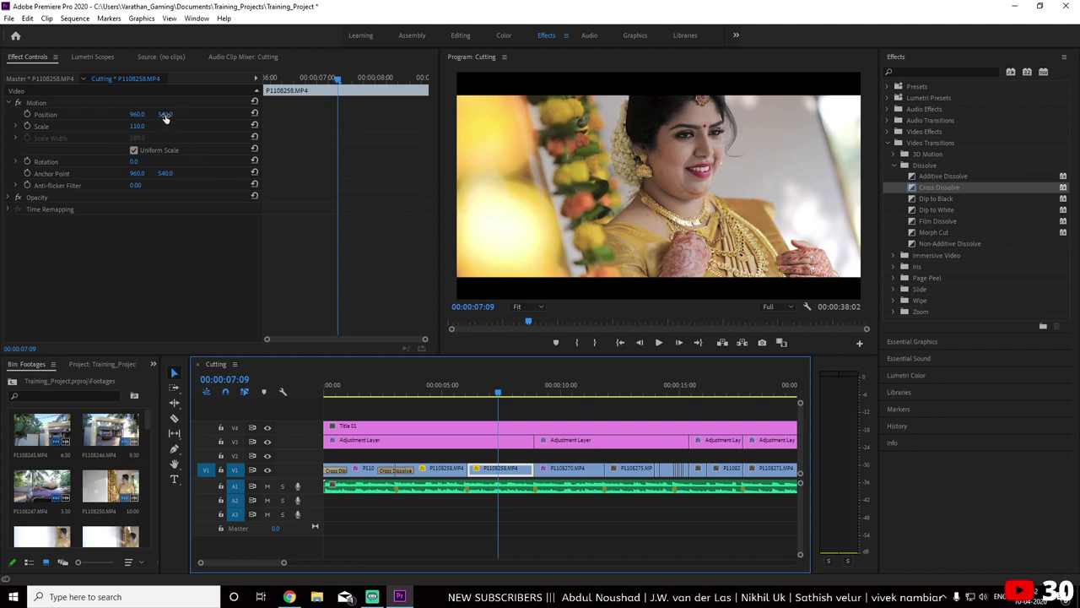
pyautogui.moveTo(165, 117)
pyautogui.mouseDown()
pyautogui.moveTo(184, 117)
pyautogui.moveTo(169, 113)
pyautogui.mouseUp()
pyautogui.click(436, 386)
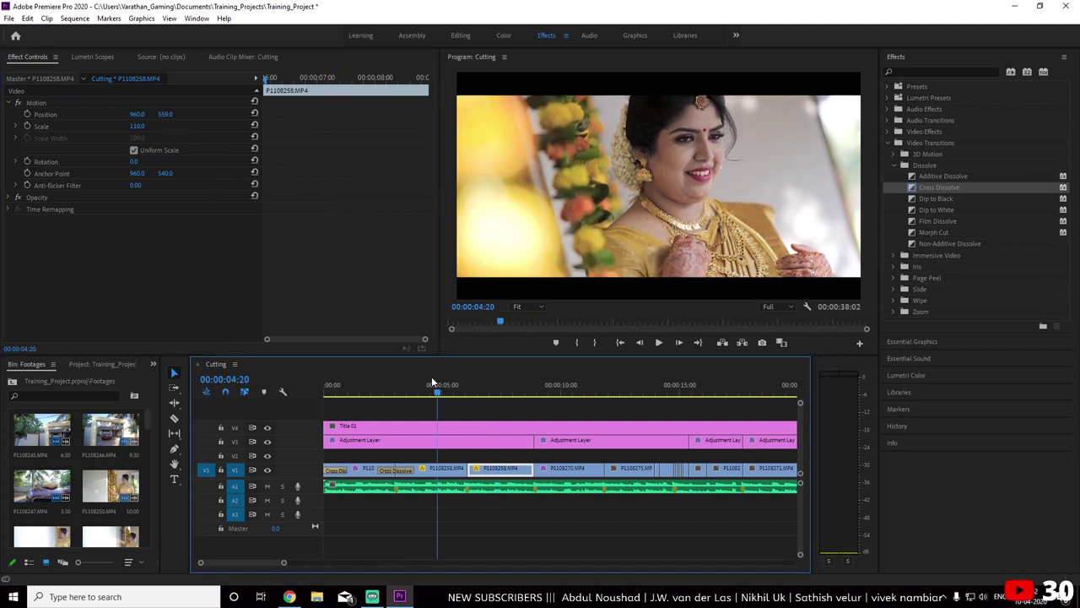
pyautogui.press('space')
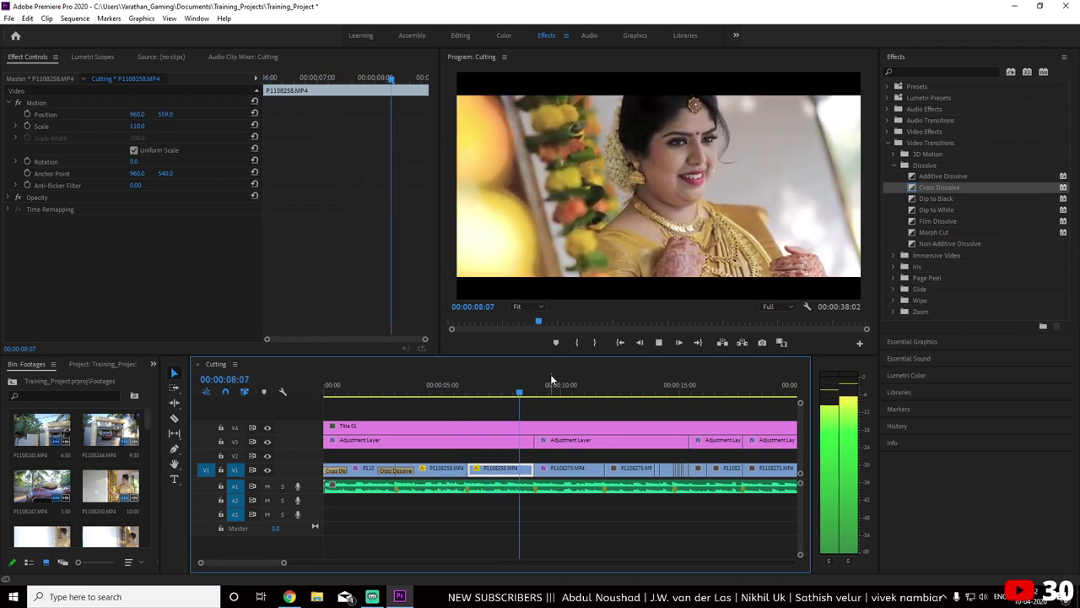
pyautogui.press('space')
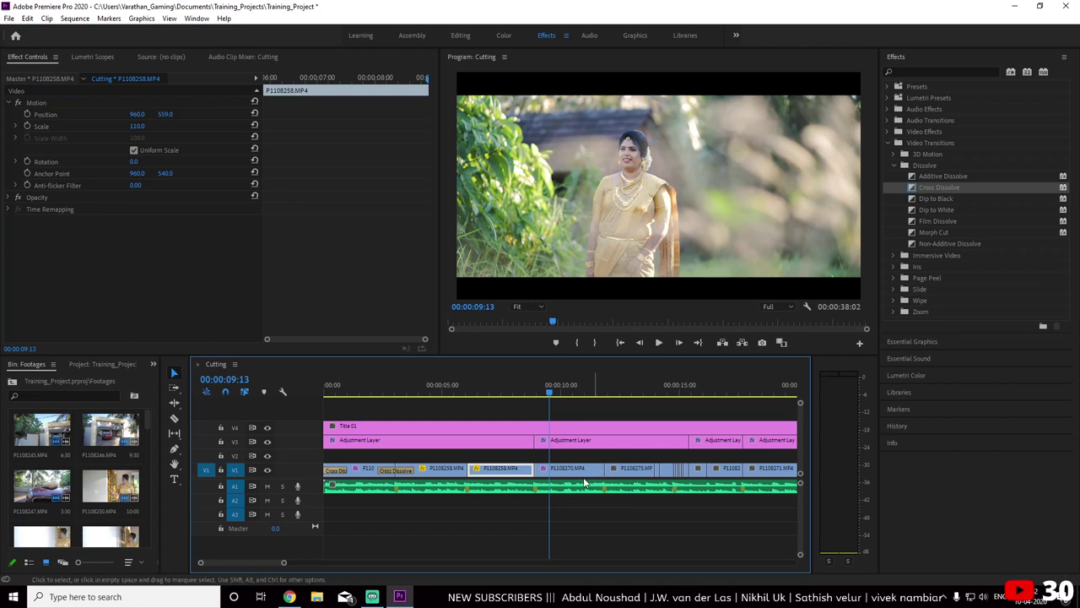
# Shift clip P1108270.MP4's image downward and play the adjusted section
pyautogui.click(585, 473)
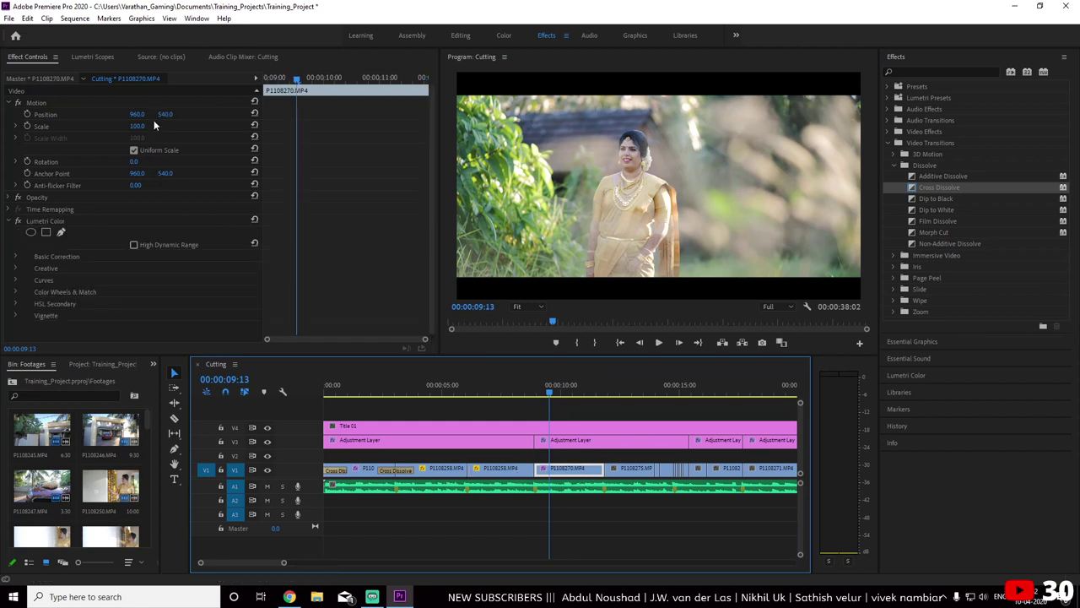
pyautogui.moveTo(165, 114); pyautogui.dragTo(232, 113)
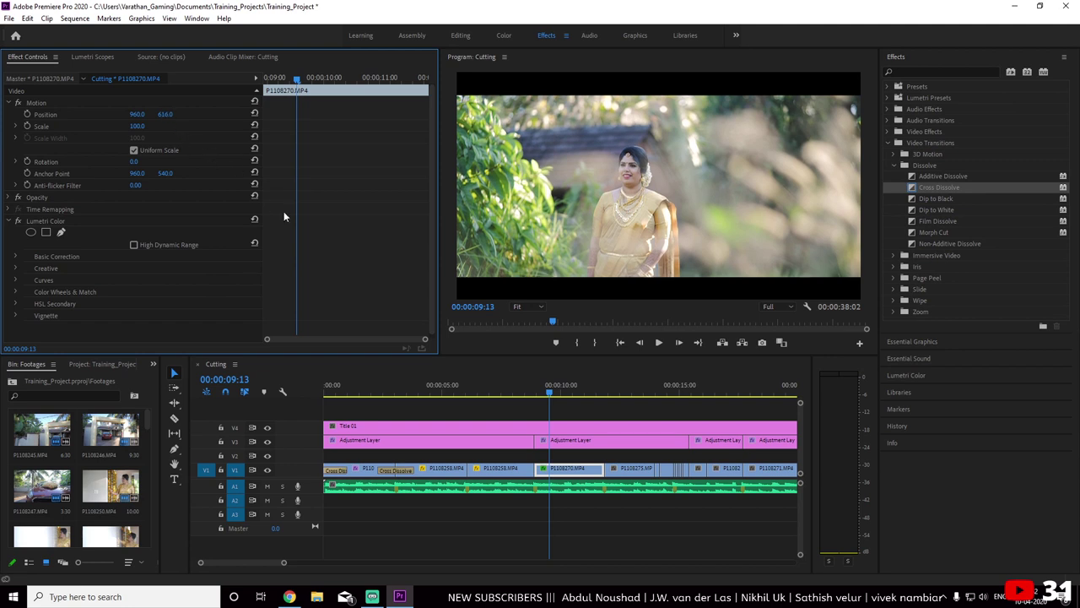
pyautogui.click(519, 377)
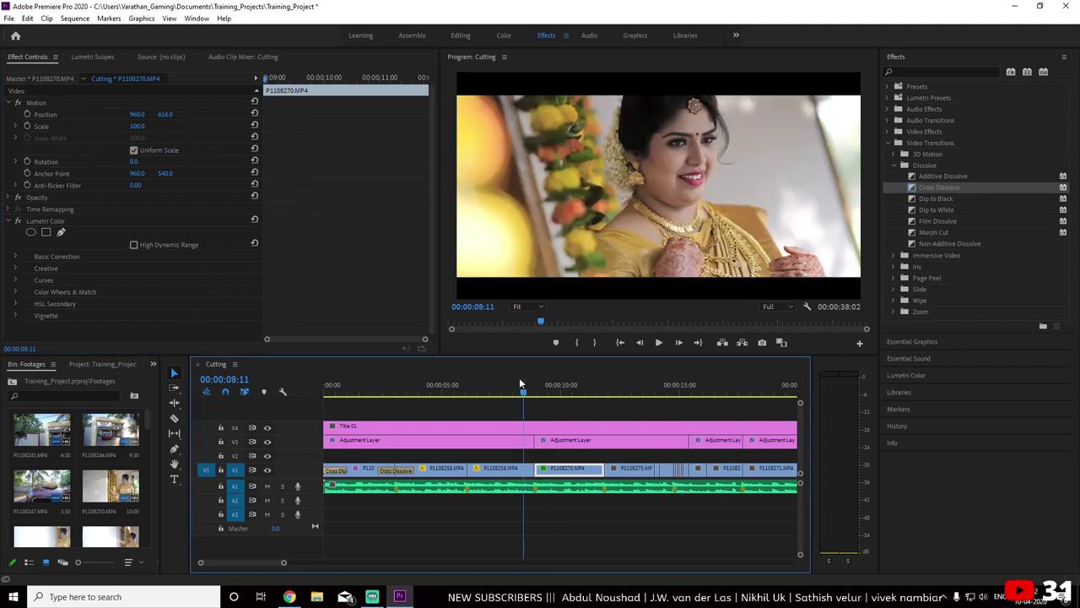
pyautogui.press('space')
pyautogui.press('space')
pyautogui.press('space')
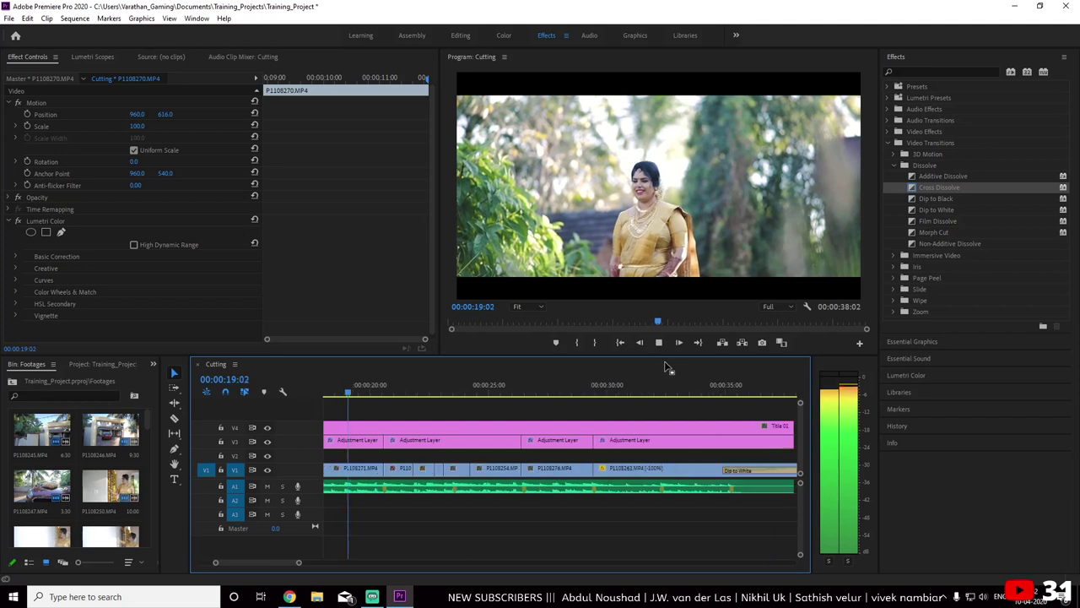
pyautogui.press('space')
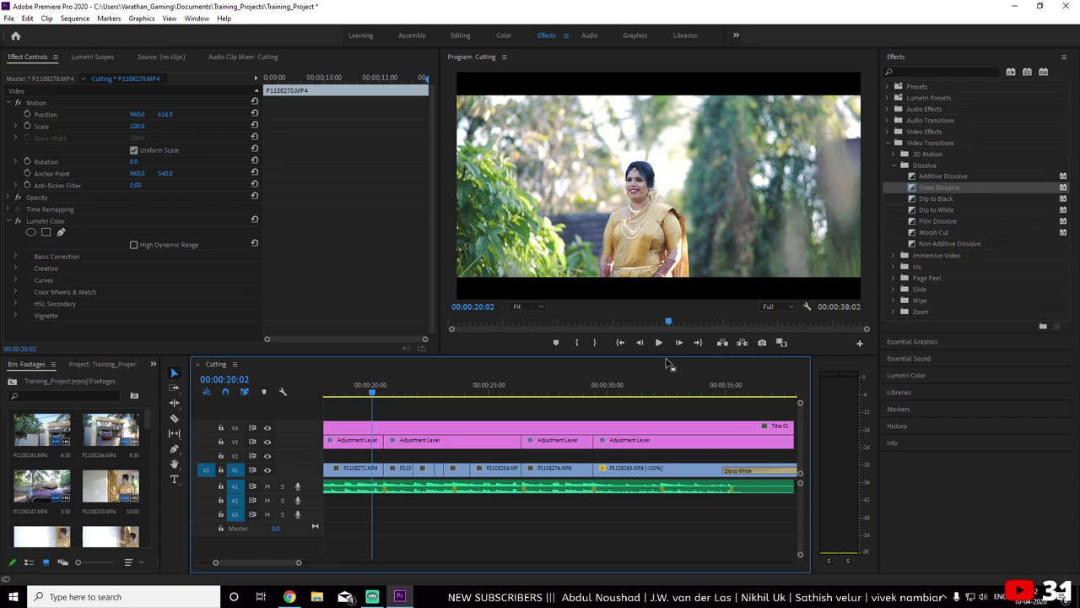
# Return to 00:00:18:23 and select clip P1108271 to load its motion settings
pyautogui.click(658, 342)
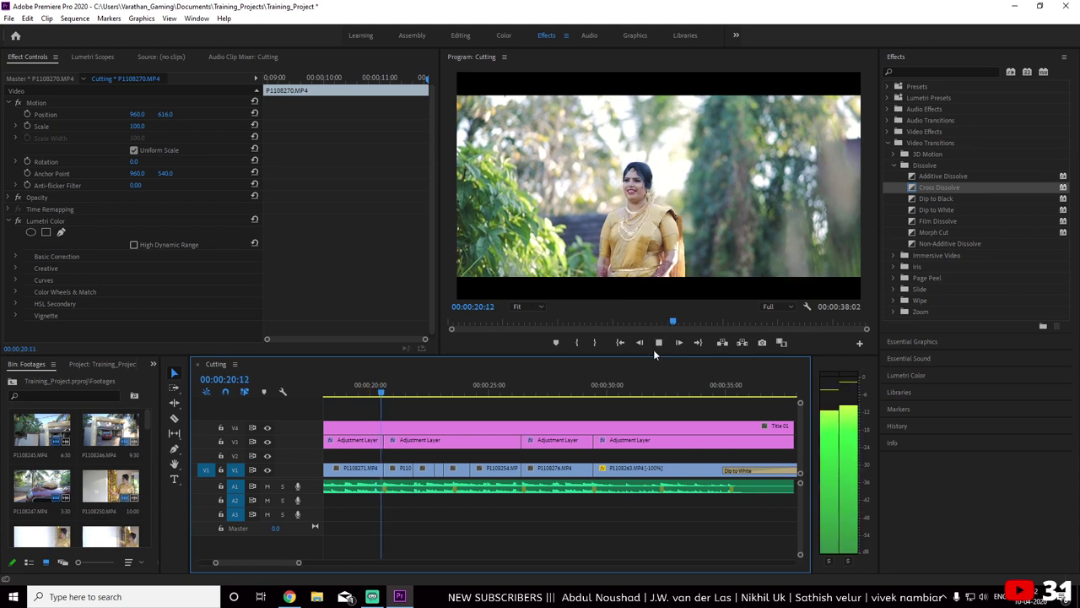
pyautogui.moveTo(402, 393); pyautogui.dragTo(345, 394)
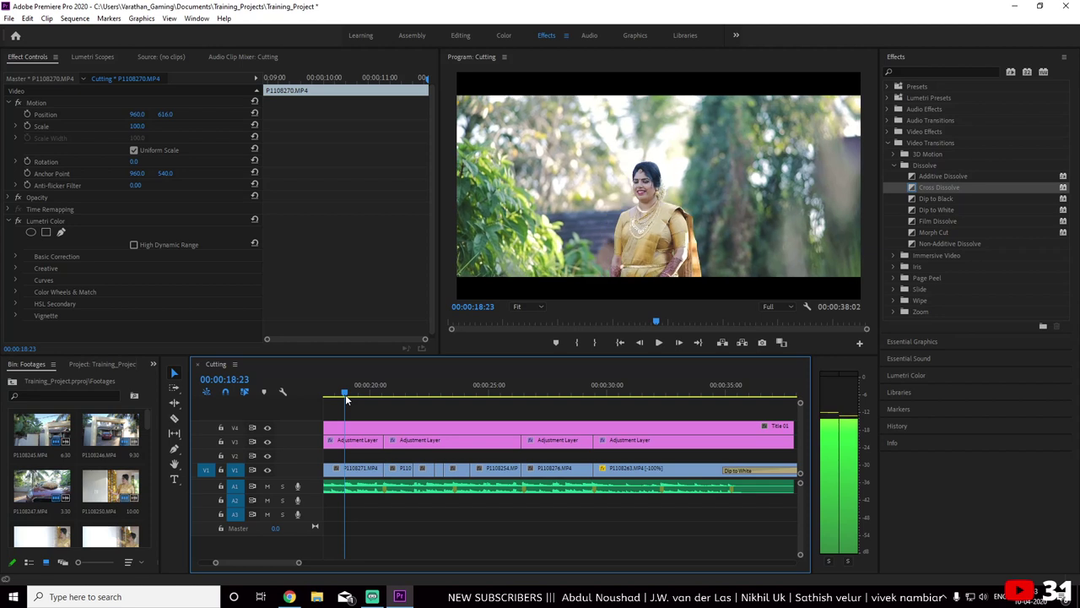
pyautogui.click(360, 468)
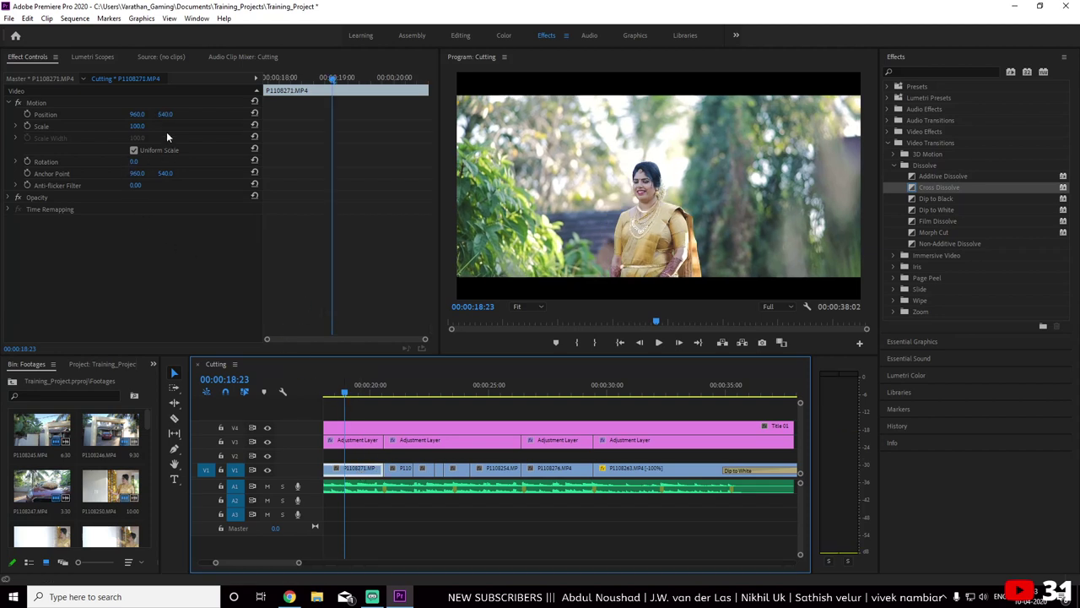
# Set Position Y of P1108271 to 473 and P1108265 to 612, checking each in playback
pyautogui.moveTo(165, 114)
pyautogui.mouseDown()
pyautogui.moveTo(101, 114)
pyautogui.moveTo(173, 114)
pyautogui.mouseUp()
pyautogui.press('space')
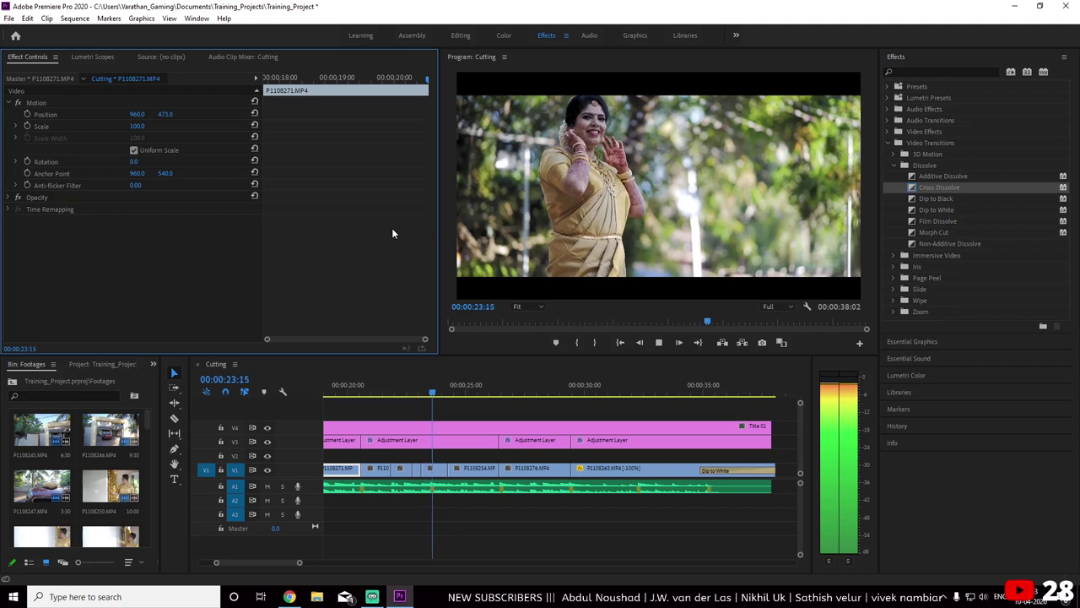
pyautogui.press('space')
pyautogui.moveTo(451, 389); pyautogui.dragTo(432, 389)
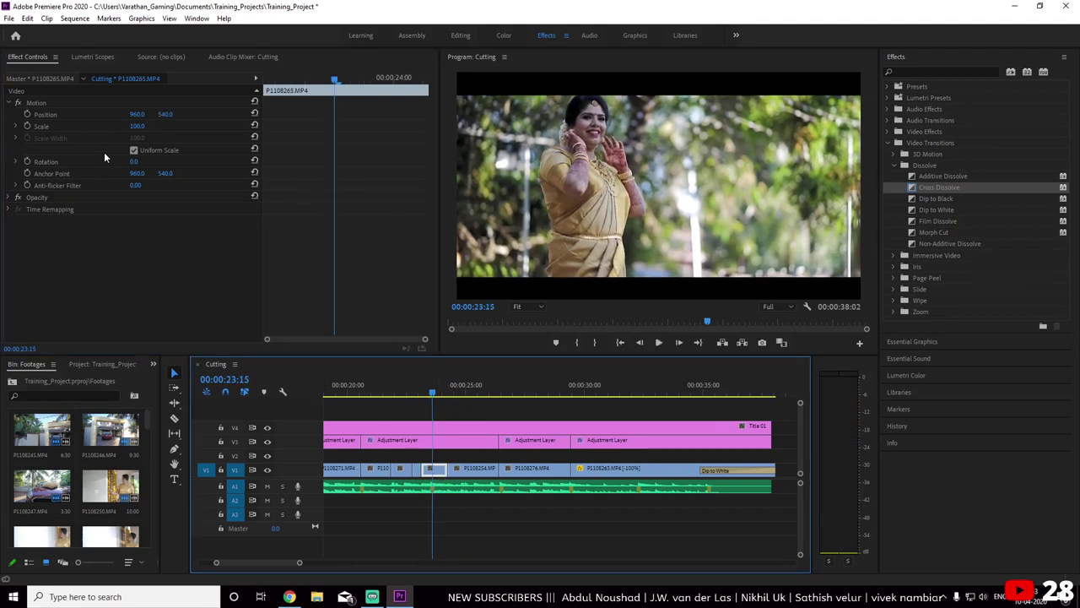
pyautogui.moveTo(167, 115); pyautogui.dragTo(229, 115)
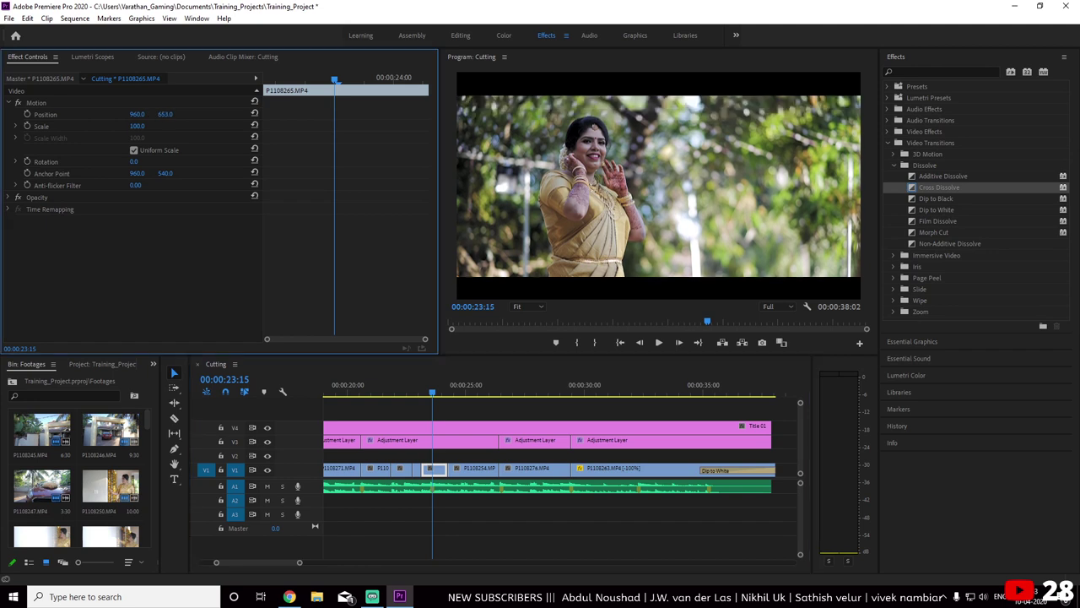
pyautogui.press('space')
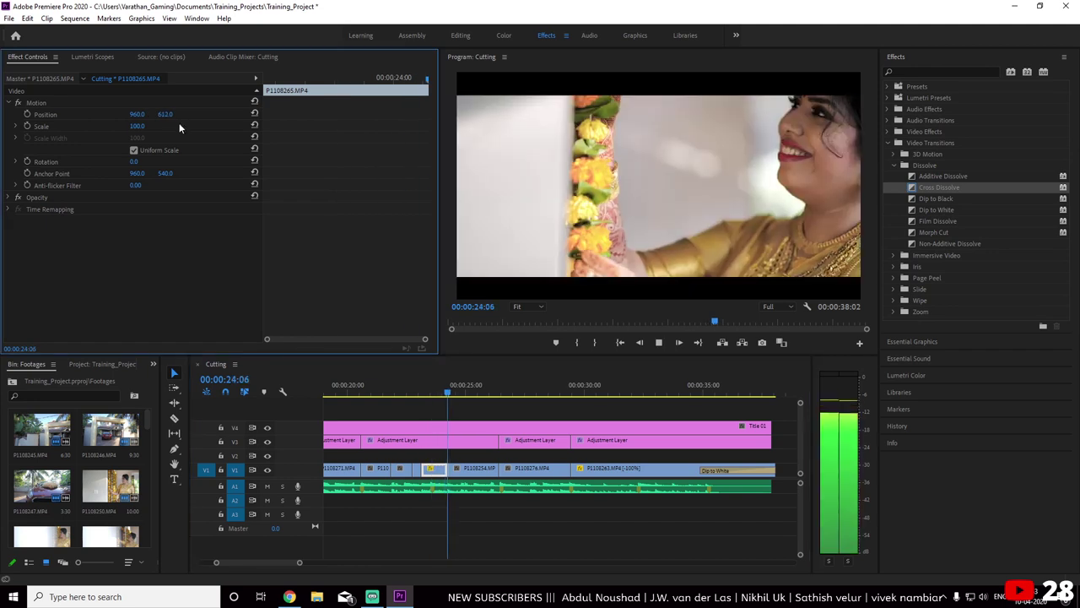
pyautogui.press('space')
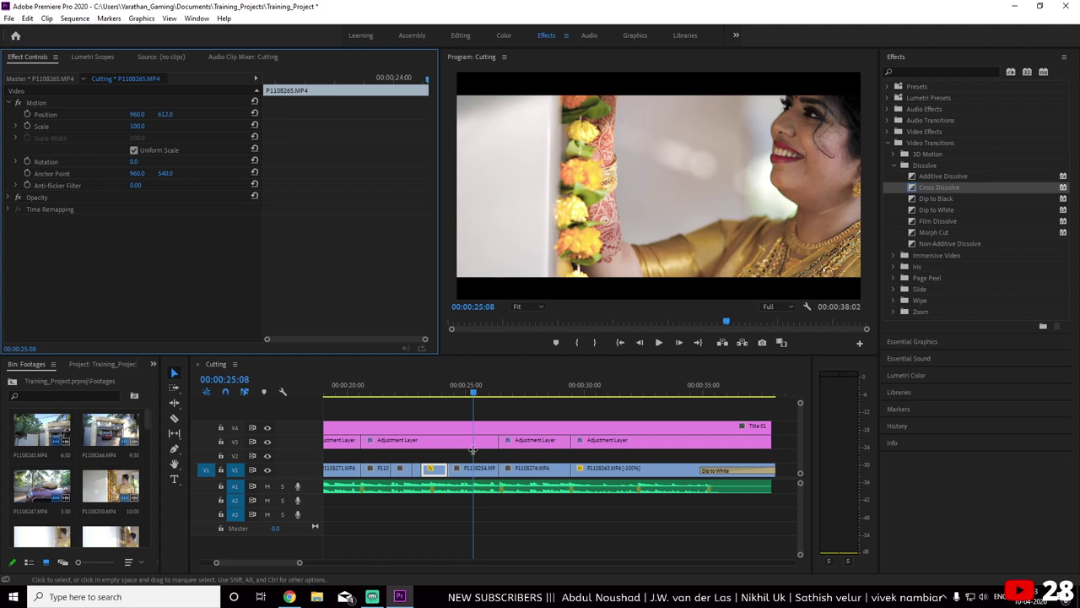
# Set clip P1108254's Position Y to 631 and play the rest of the sequence
pyautogui.click(483, 471)
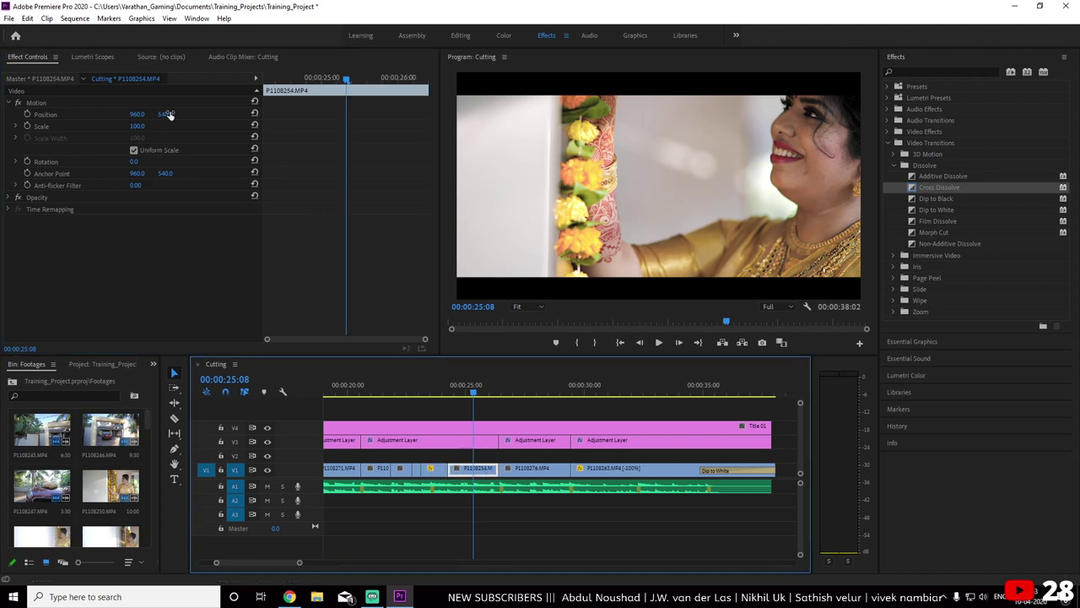
pyautogui.moveTo(169, 114); pyautogui.dragTo(246, 114)
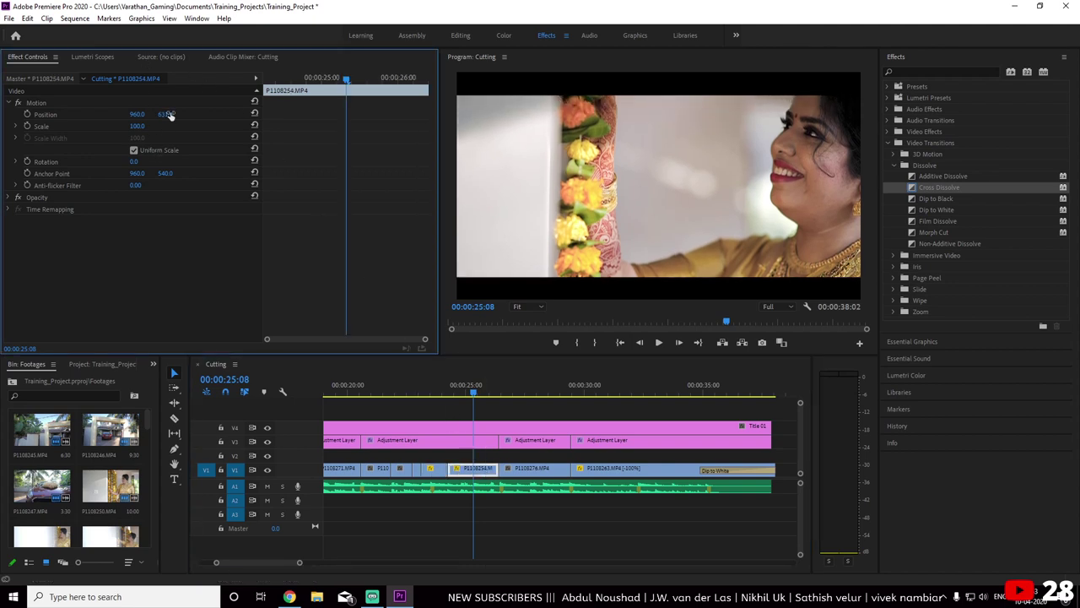
pyautogui.press('space')
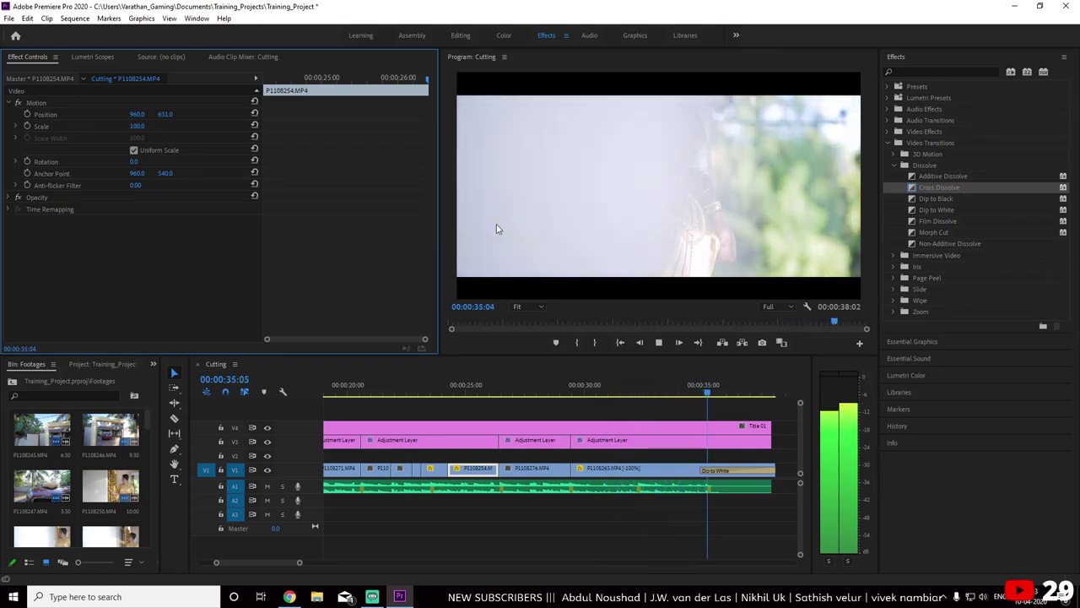
pyautogui.press('space')
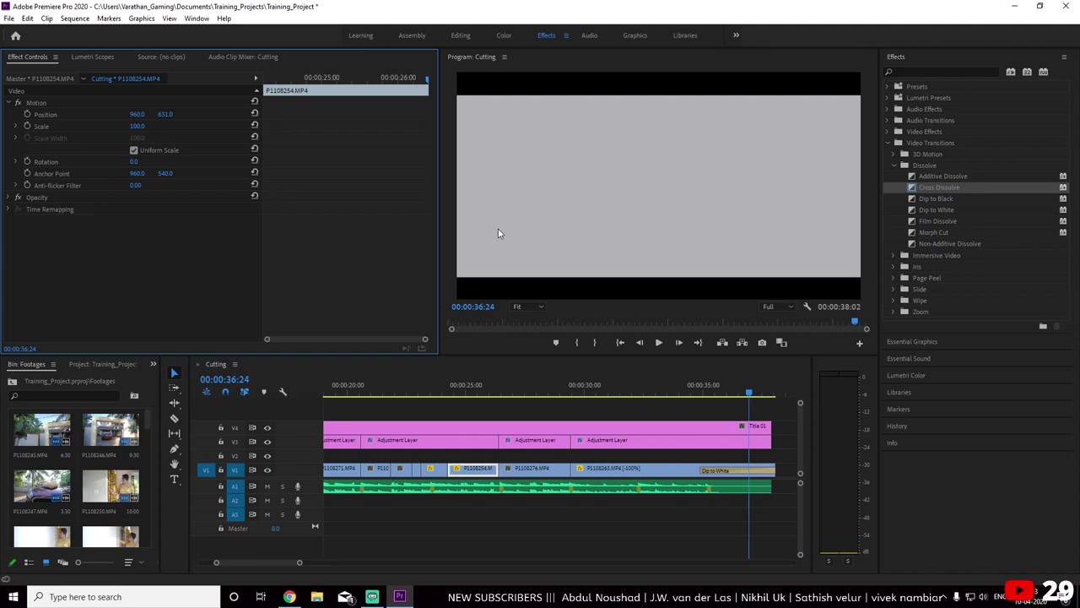
# Save the project and bring the playhead back to around 19 seconds with the sequence fitted
pyautogui.hotkey('ctrl', 's')
pyautogui.moveTo(686, 385); pyautogui.dragTo(405, 352)
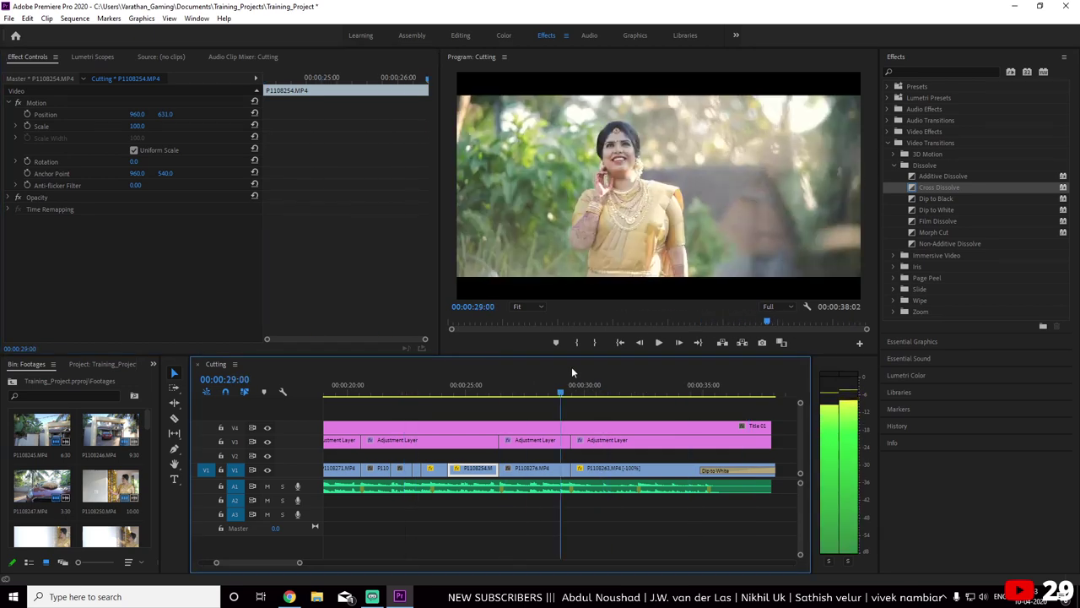
pyautogui.moveTo(405, 353); pyautogui.dragTo(330, 335)
pyautogui.press('-')
pyautogui.press('-')
pyautogui.press('-')
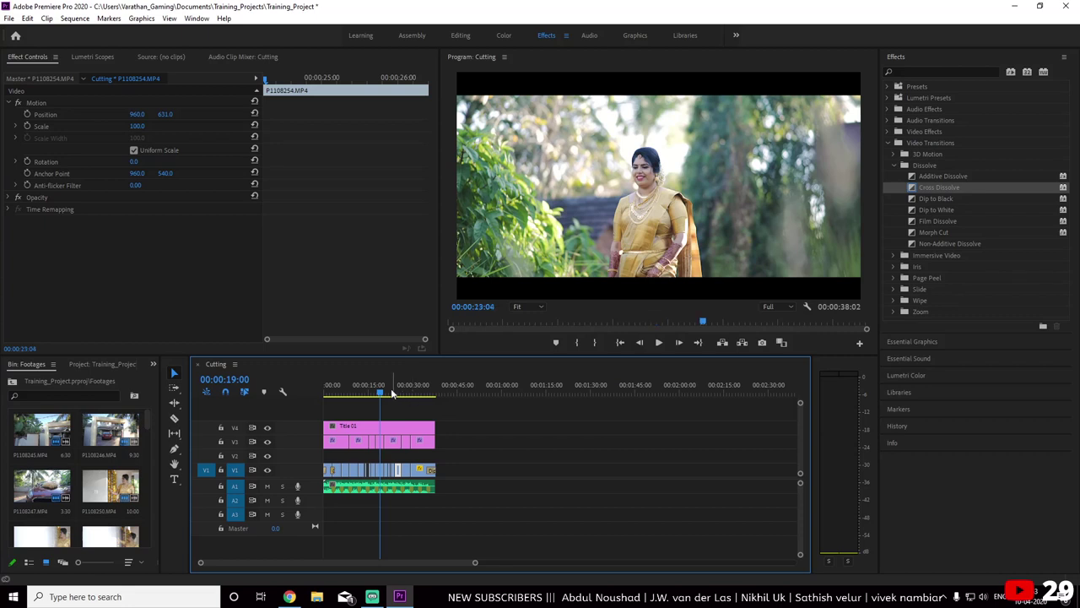
# Jump to the sequence start and drag Title 01 from V4 onto a new V5 track
pyautogui.press('Home')
pyautogui.press('=')
pyautogui.press('=')
pyautogui.press('=')
pyautogui.press('=')
pyautogui.press('=')
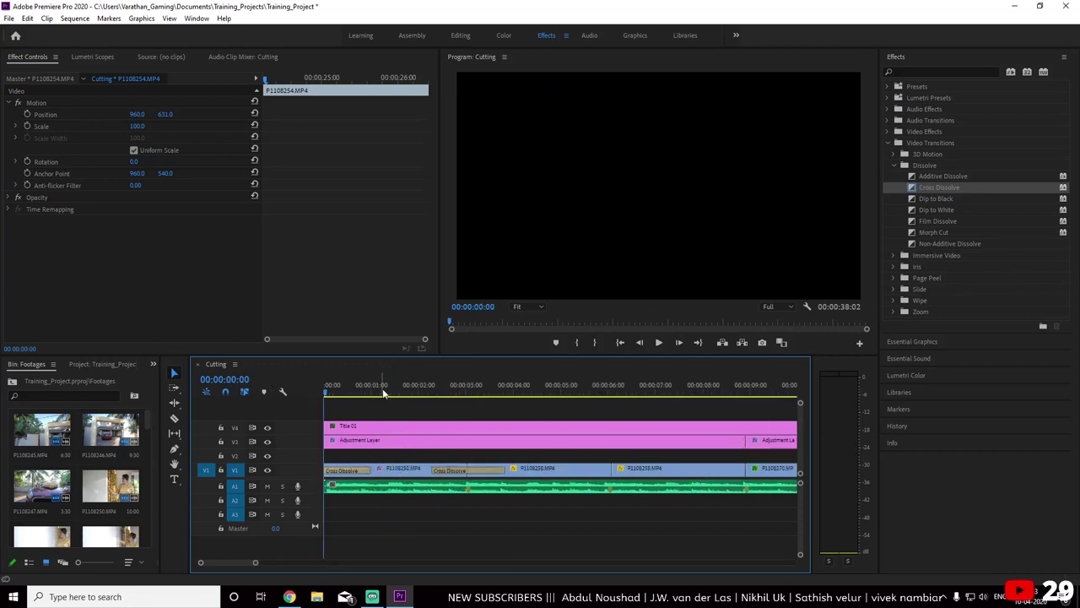
pyautogui.moveTo(382, 392)
pyautogui.mouseDown()
pyautogui.moveTo(619, 419)
pyautogui.moveTo(451, 420)
pyautogui.mouseUp()
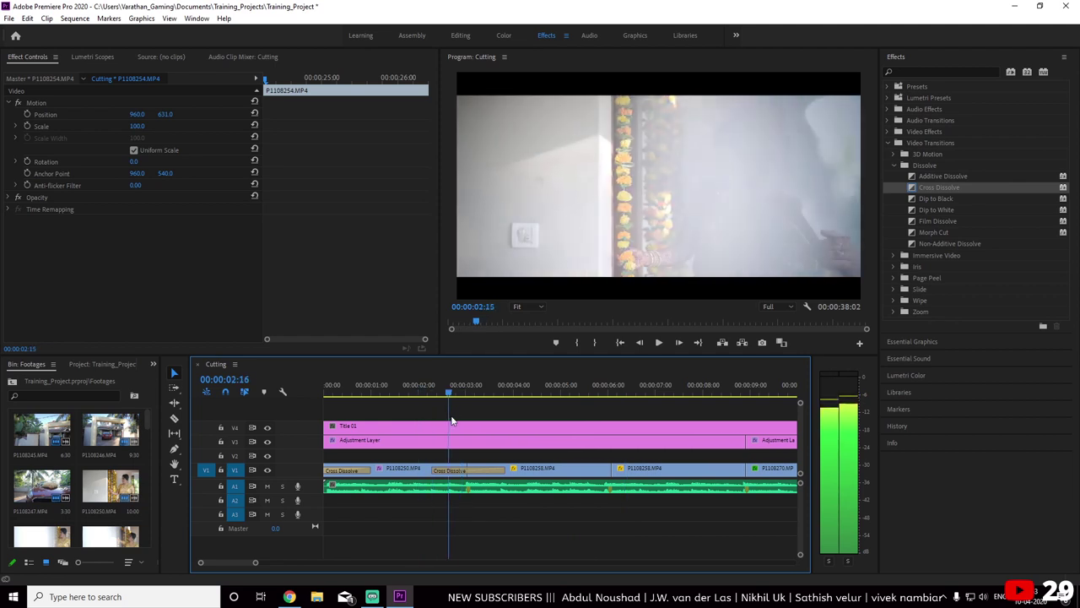
pyautogui.moveTo(451, 420); pyautogui.dragTo(512, 415)
pyautogui.click(510, 414)
pyautogui.moveTo(447, 395)
pyautogui.mouseDown()
pyautogui.moveTo(505, 395)
pyautogui.moveTo(392, 394)
pyautogui.moveTo(429, 390)
pyautogui.mouseUp()
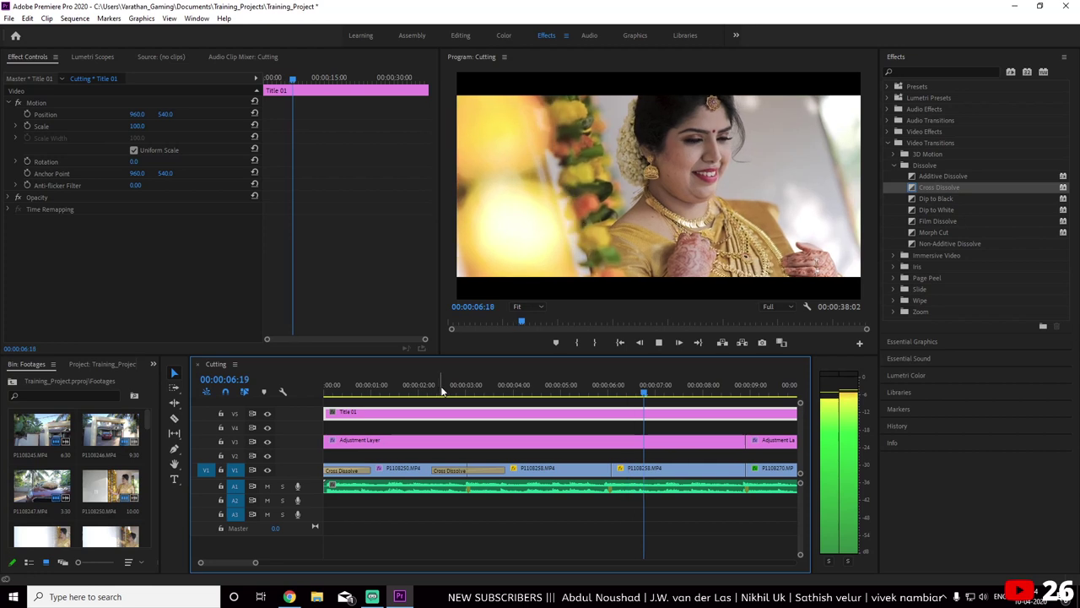
pyautogui.press('\\')
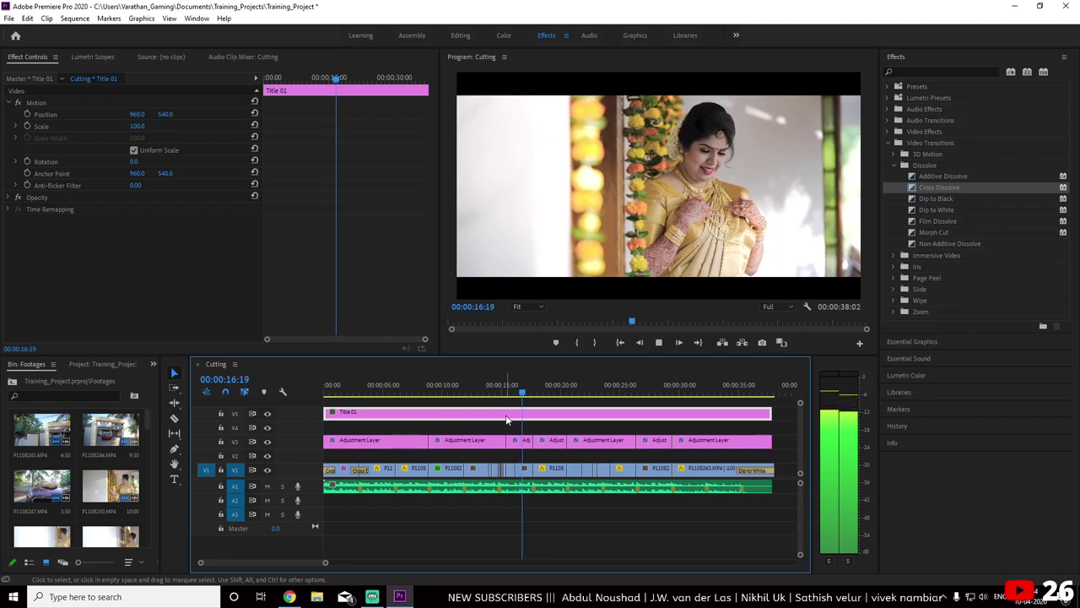
pyautogui.press('space')
pyautogui.hotkey('shift', 'k')
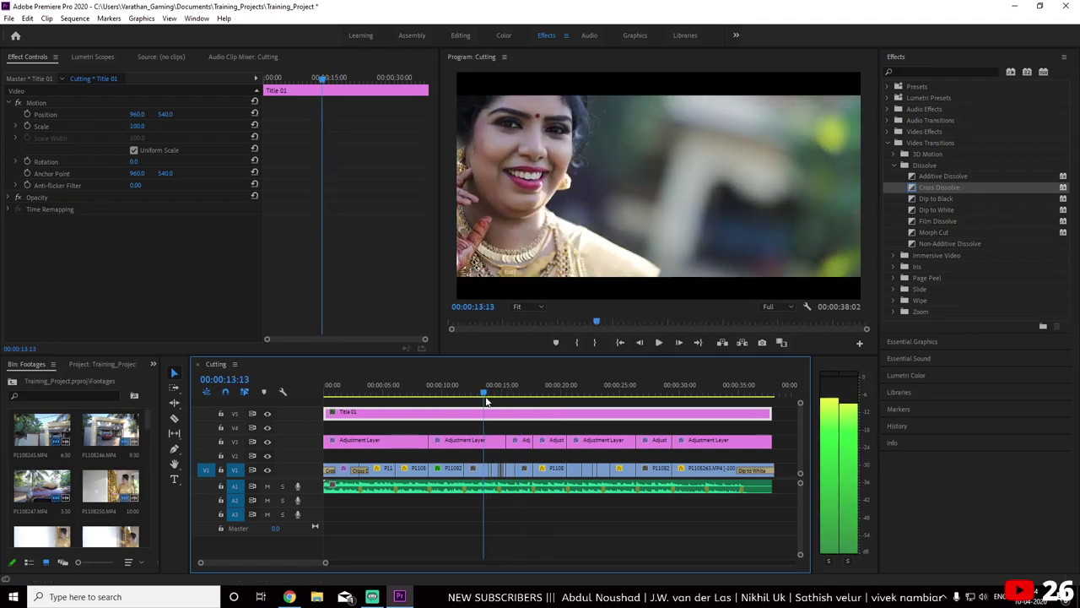
pyautogui.moveTo(525, 402); pyautogui.dragTo(552, 365)
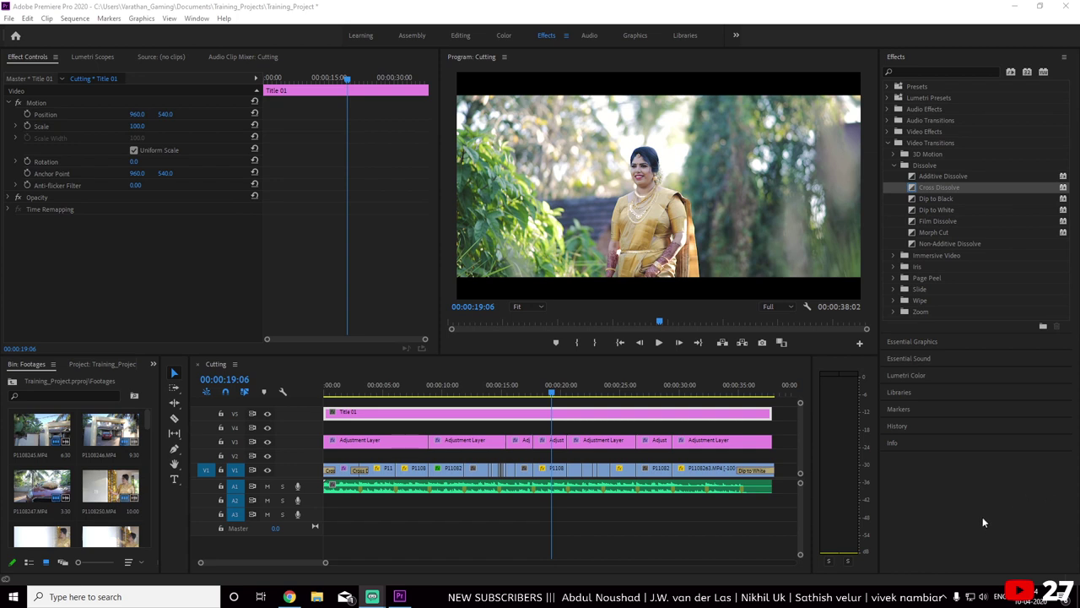
pyautogui.click(776, 551)
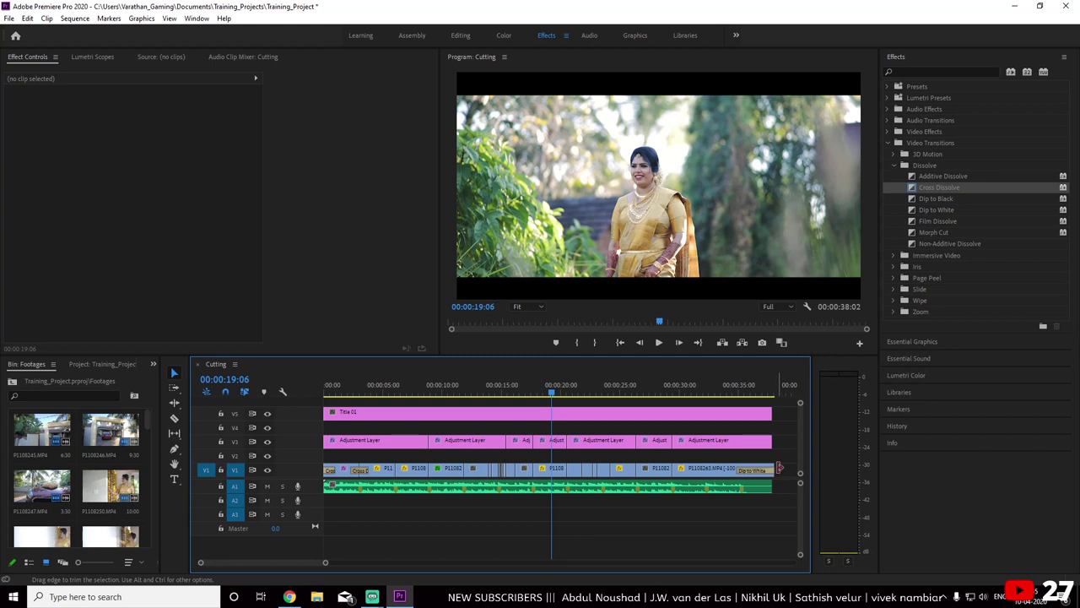
# Trim the last V1 clip so the sequence ends at 00:00:37:23, then return to about 18 seconds
pyautogui.moveTo(777, 469); pyautogui.dragTo(772, 469)
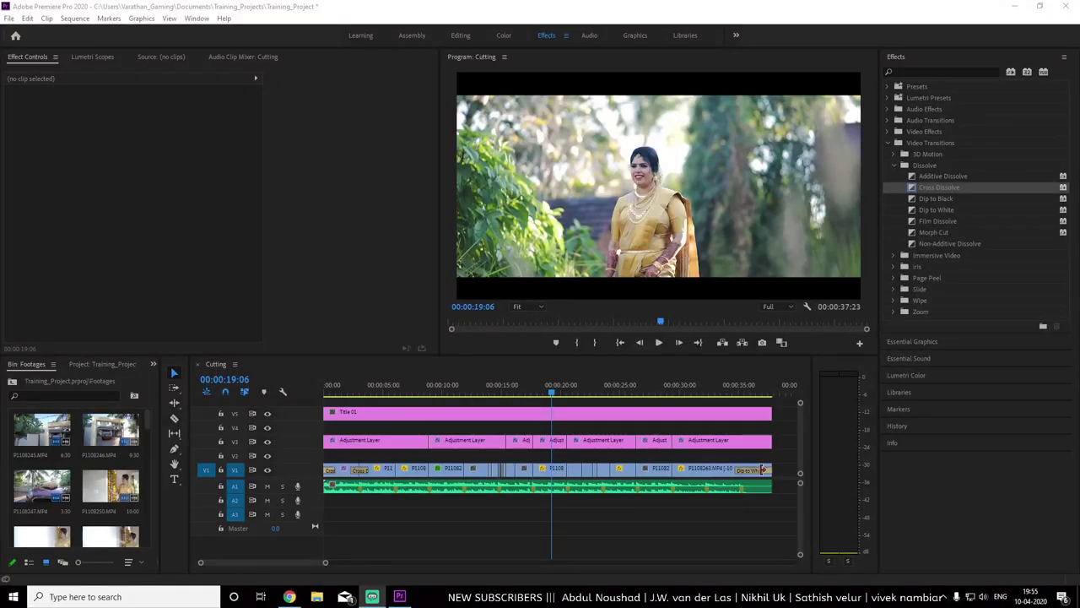
pyautogui.moveTo(549, 393)
pyautogui.mouseDown()
pyautogui.moveTo(539, 392)
pyautogui.moveTo(545, 403)
pyautogui.mouseUp()
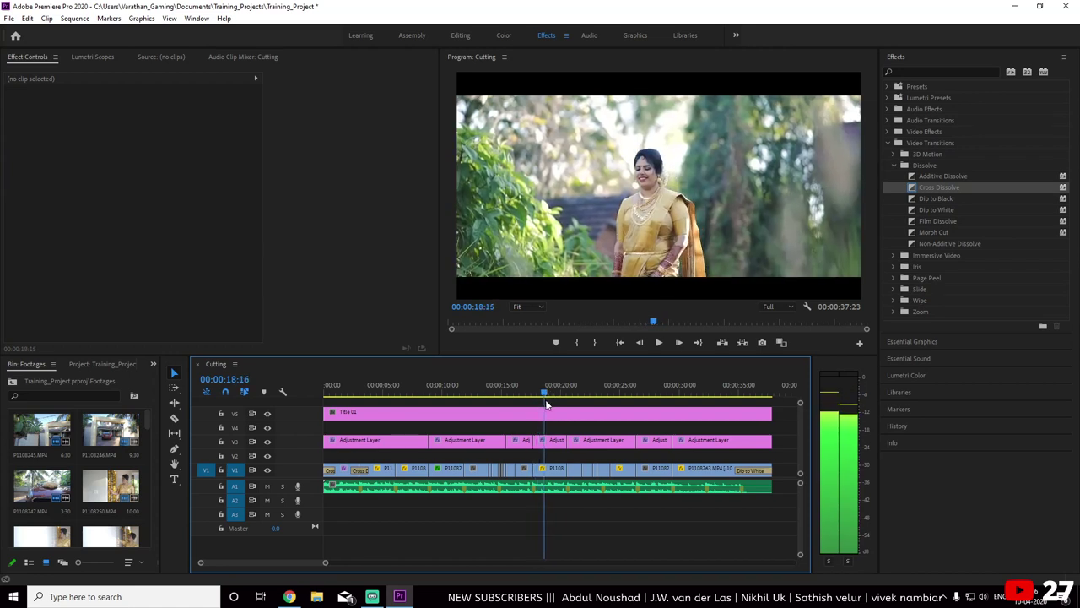
# Keyframe clip P1108271's Scale from 100 at its start to 120 later in the clip
pyautogui.moveTo(545, 403); pyautogui.dragTo(547, 403)
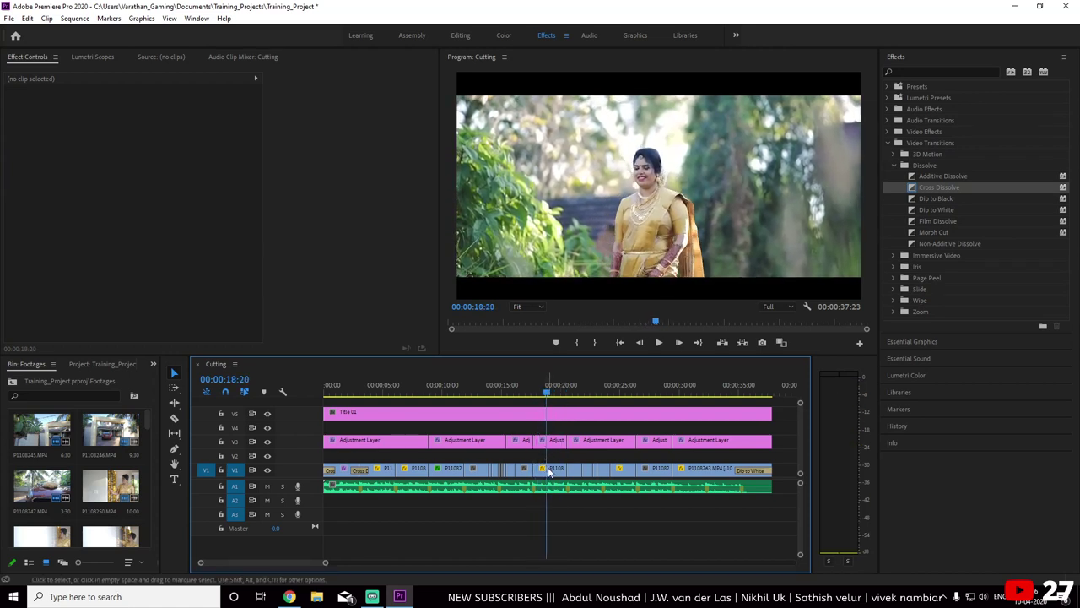
pyautogui.click(549, 470)
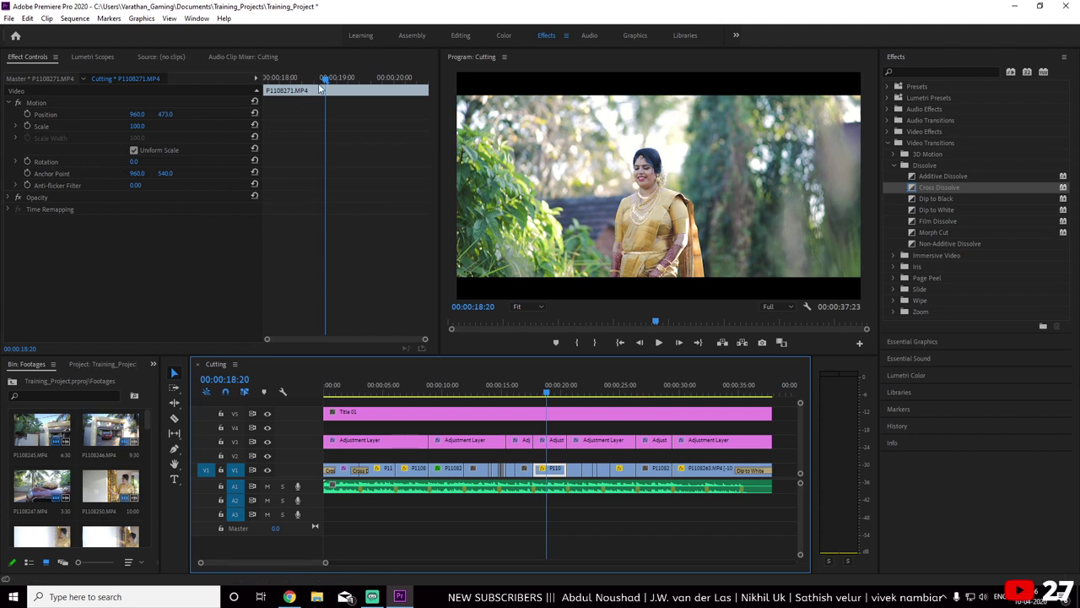
pyautogui.moveTo(319, 85); pyautogui.dragTo(283, 94)
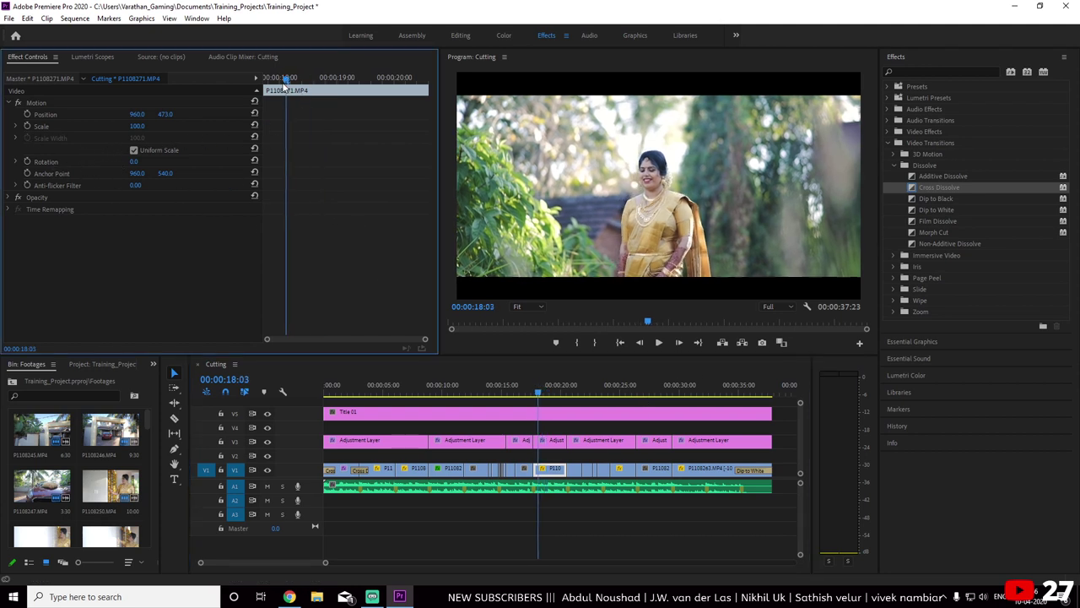
pyautogui.click(28, 126)
pyautogui.moveTo(305, 90); pyautogui.dragTo(397, 101)
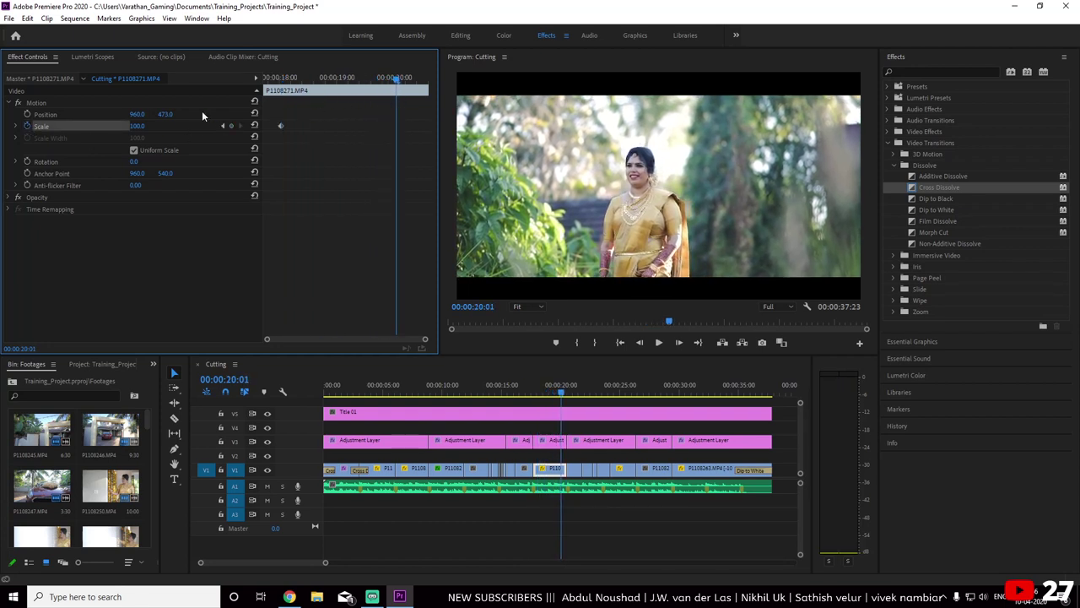
pyautogui.click(138, 126)
pyautogui.write('120')
pyautogui.press('Return')
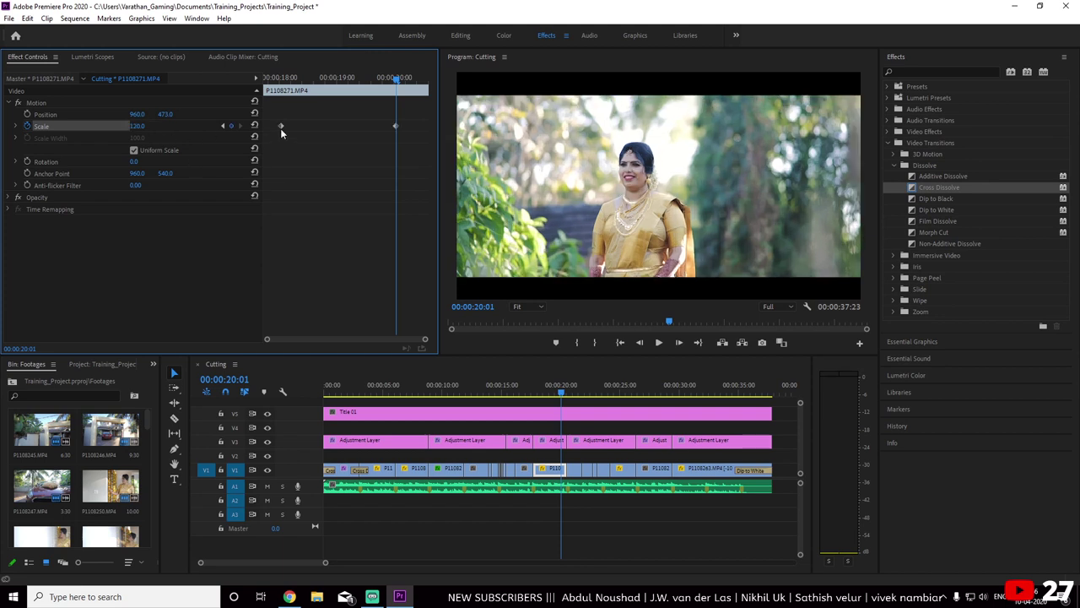
pyautogui.moveTo(281, 126); pyautogui.dragTo(430, 126)
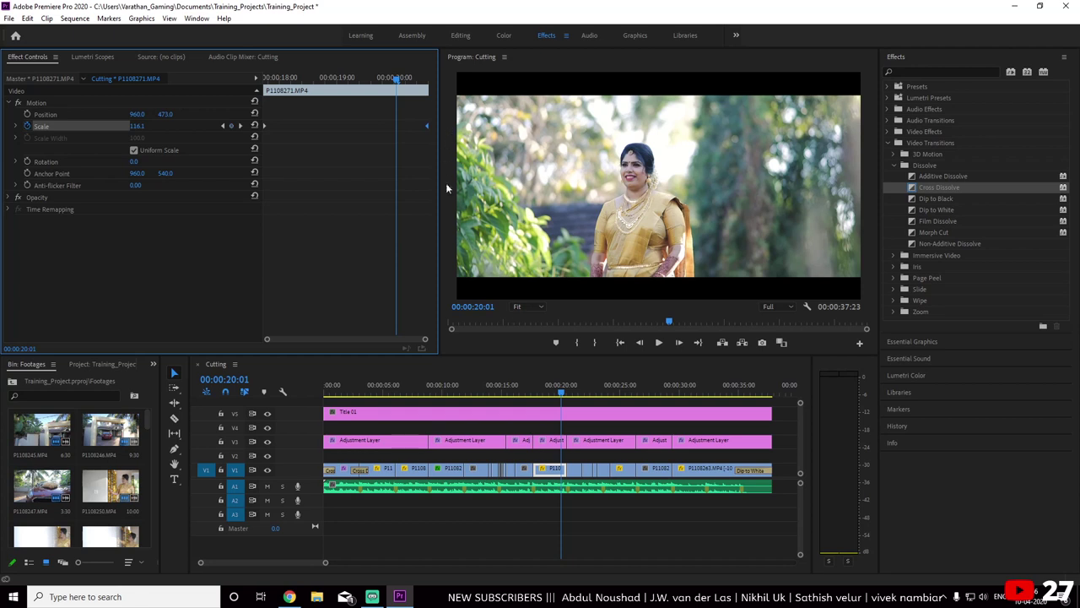
# Preview the P1108271 zoom-in from about 17 seconds, then select the next clip P1108265
pyautogui.moveTo(550, 379); pyautogui.dragTo(523, 378)
pyautogui.press('space')
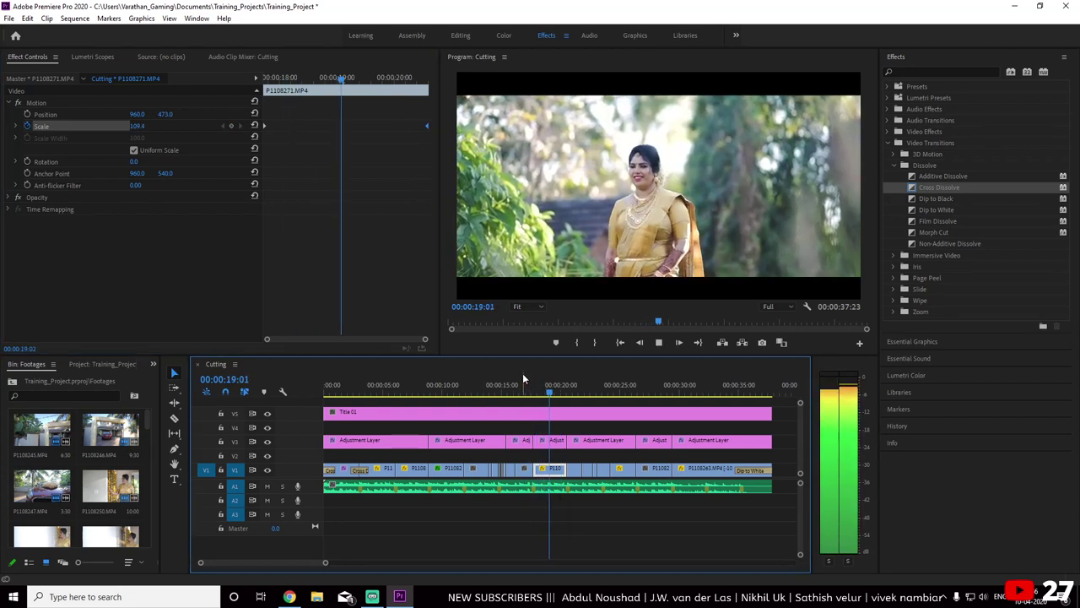
pyautogui.press('space')
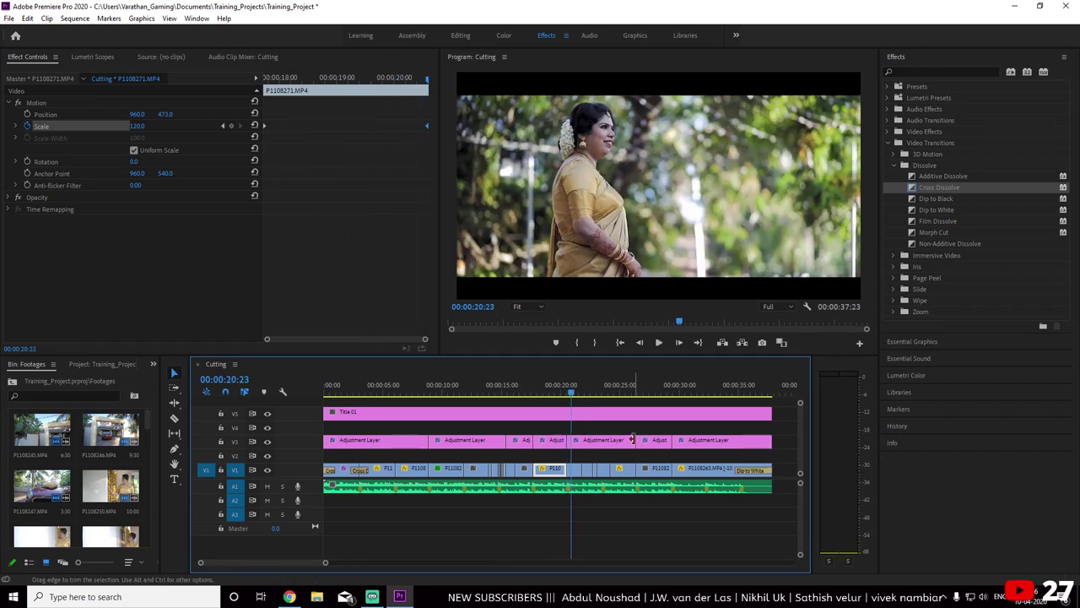
pyautogui.press('=')
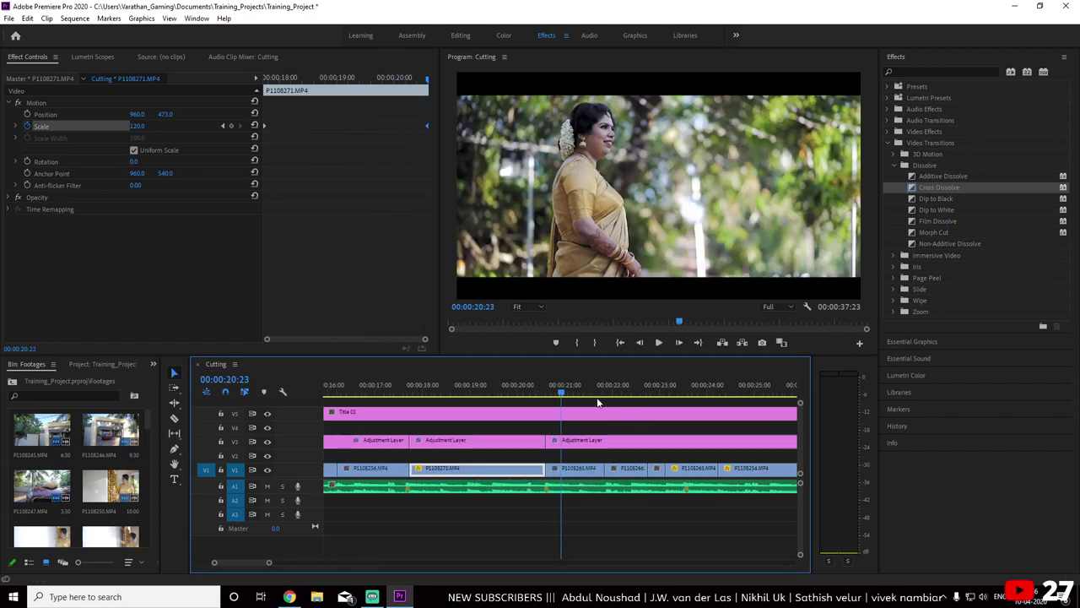
pyautogui.click(577, 392)
pyautogui.moveTo(577, 393); pyautogui.dragTo(549, 393)
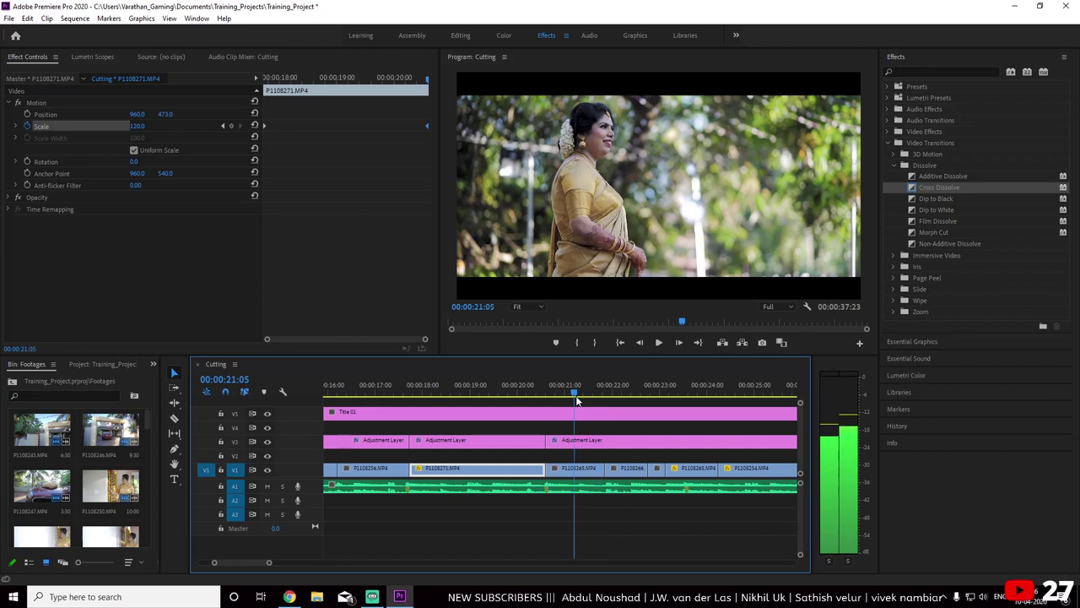
pyautogui.click(561, 467)
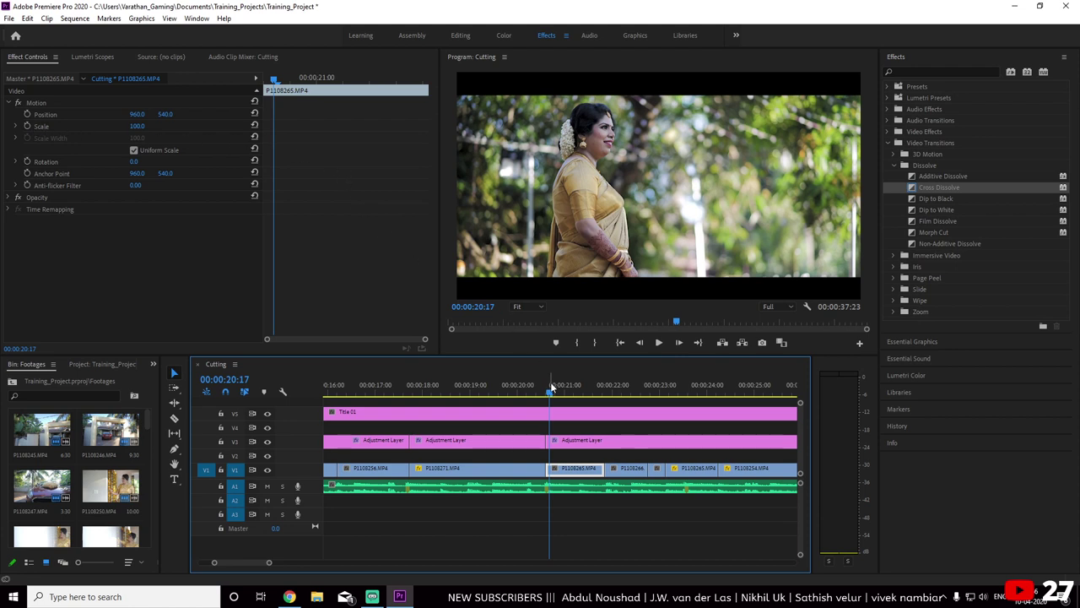
# Keyframe P1108265's Scale from 110 at the clip start down to 100 at 21:16
pyautogui.click(318, 91)
pyautogui.press('space')
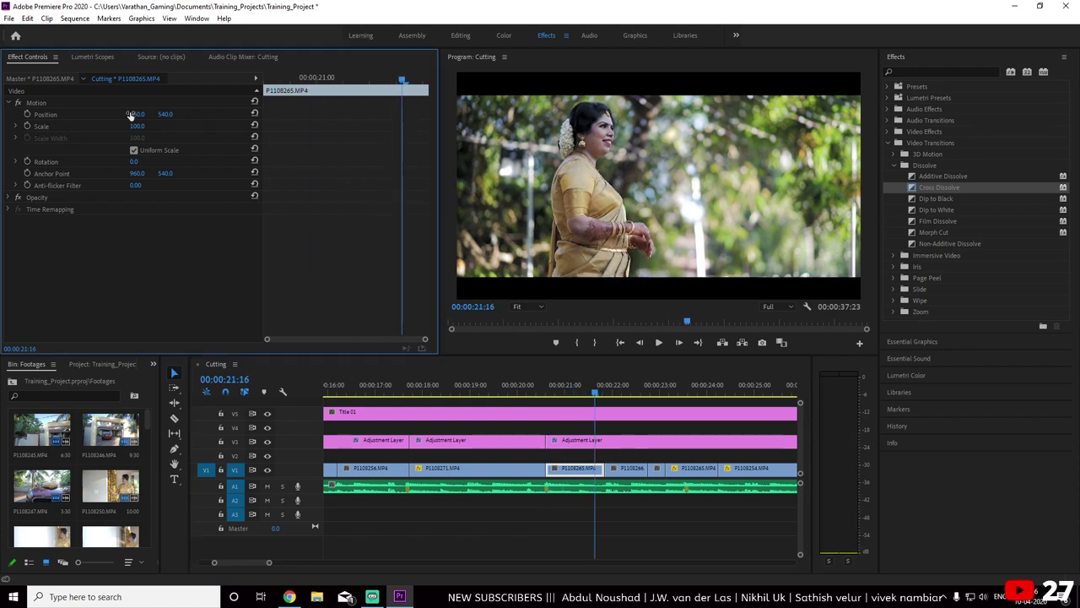
pyautogui.click(27, 126)
pyautogui.moveTo(317, 80); pyautogui.dragTo(291, 82)
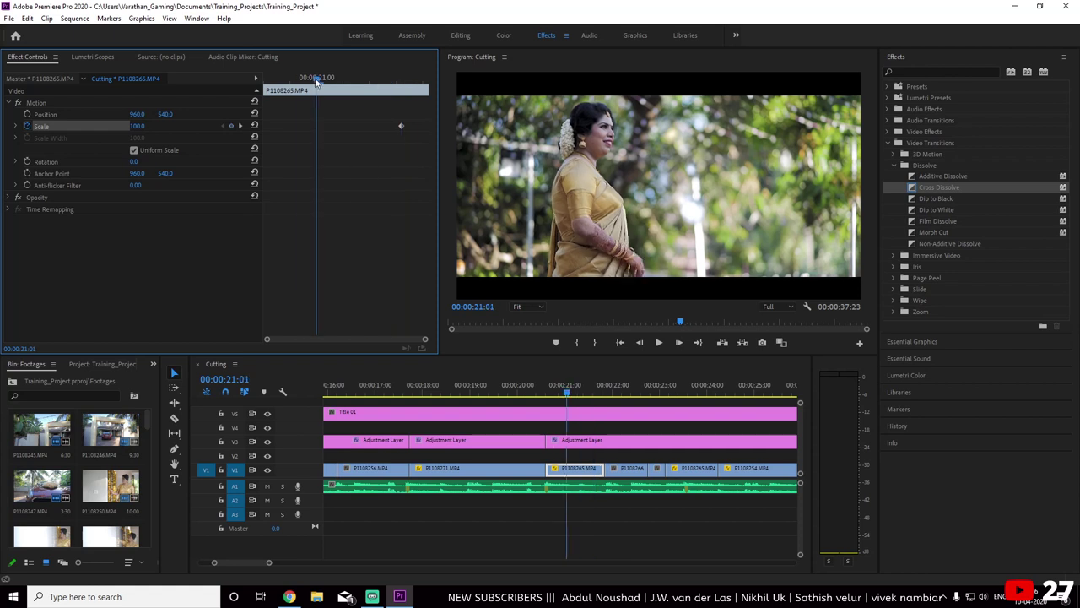
pyautogui.click(140, 125)
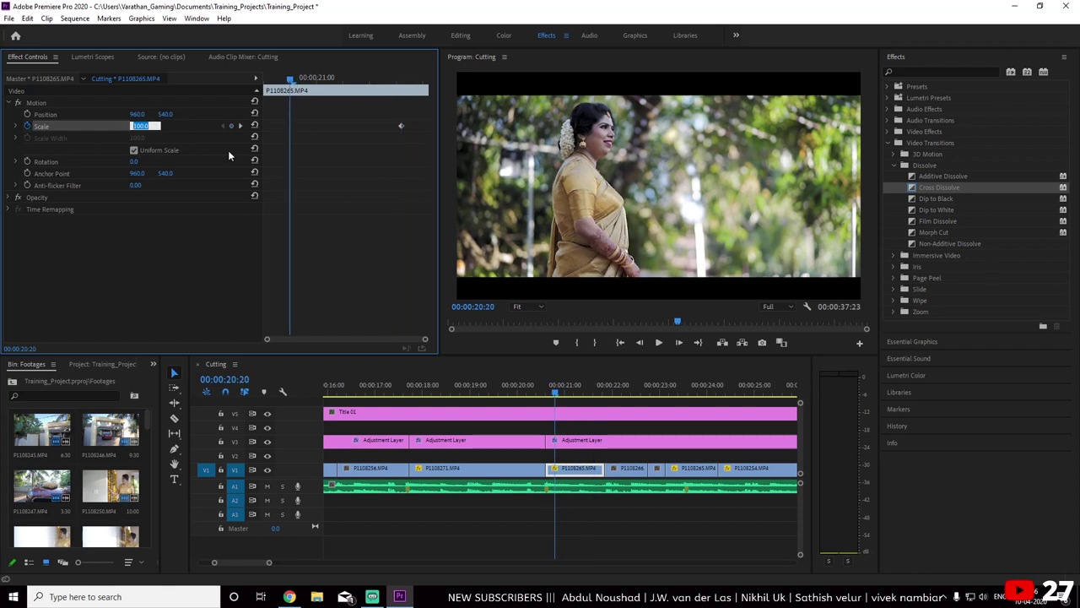
pyautogui.write('120')
pyautogui.press('Return')
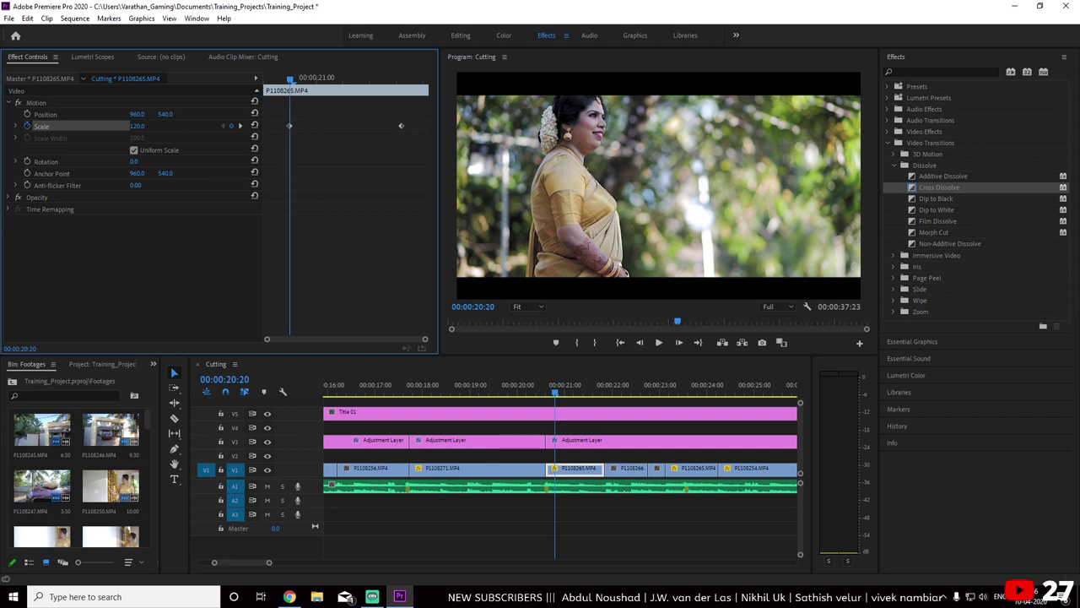
pyautogui.click(140, 126)
pyautogui.write('110')
pyautogui.press('Return')
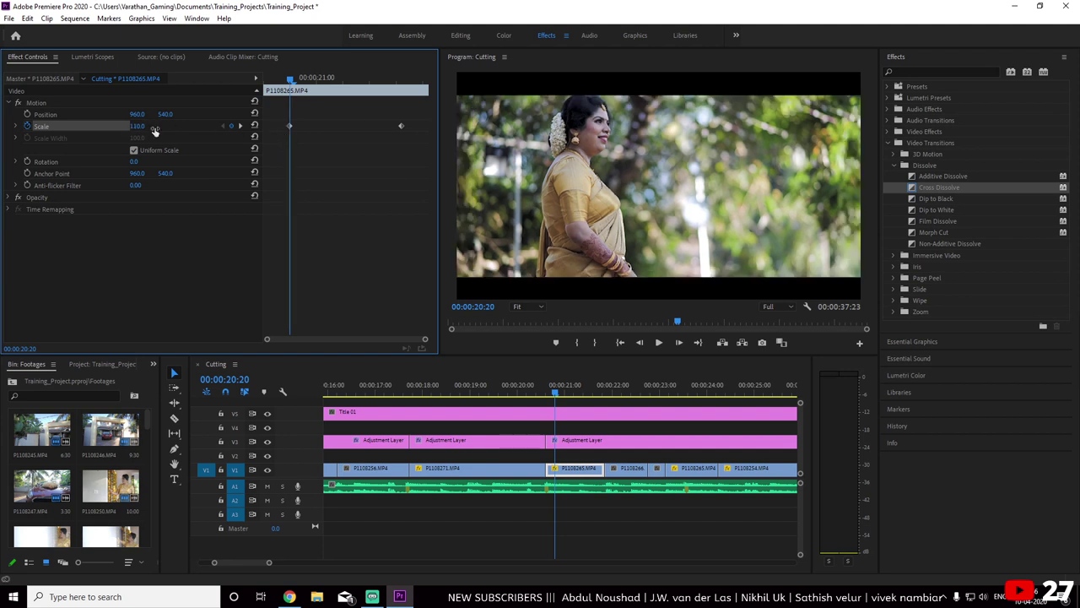
pyautogui.moveTo(288, 126); pyautogui.dragTo(267, 128)
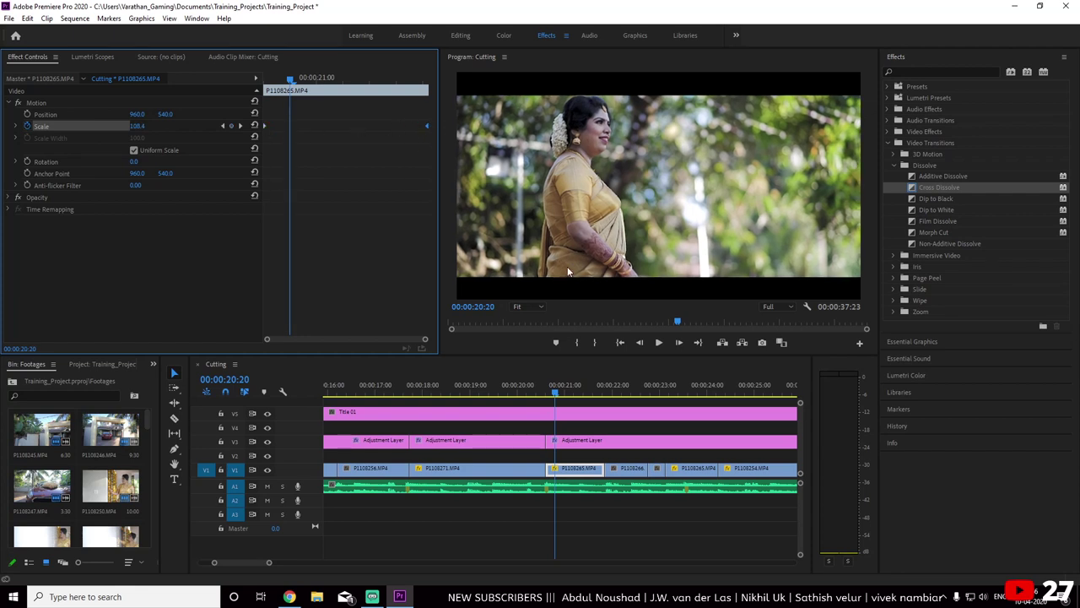
# Preview the P1108265 zoom-out, replaying from 20:06 and stepping through it frame by frame
pyautogui.click(543, 388)
pyautogui.press('space')
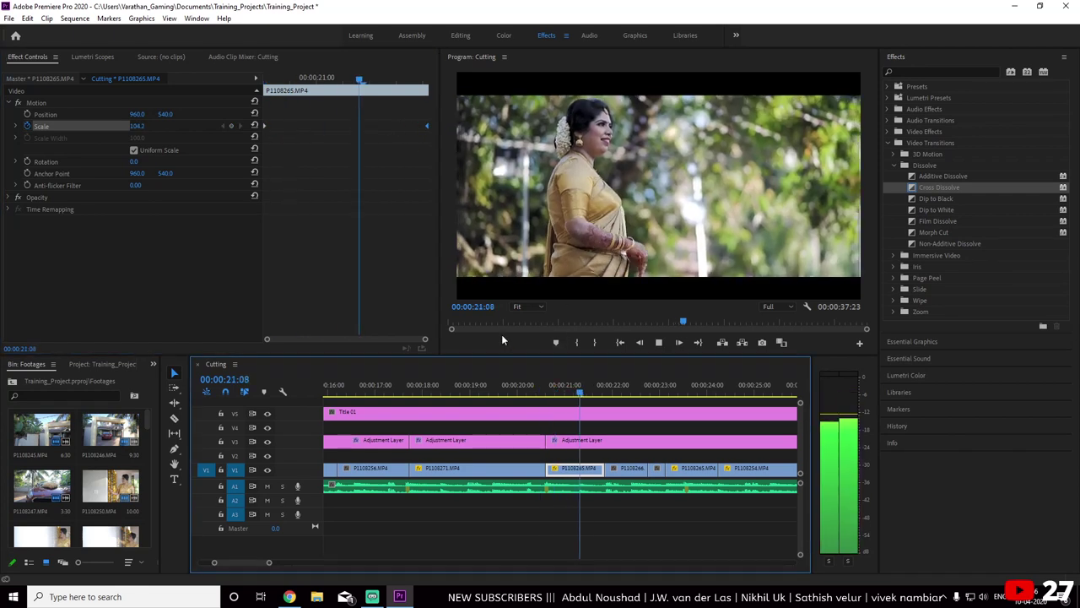
pyautogui.press('space')
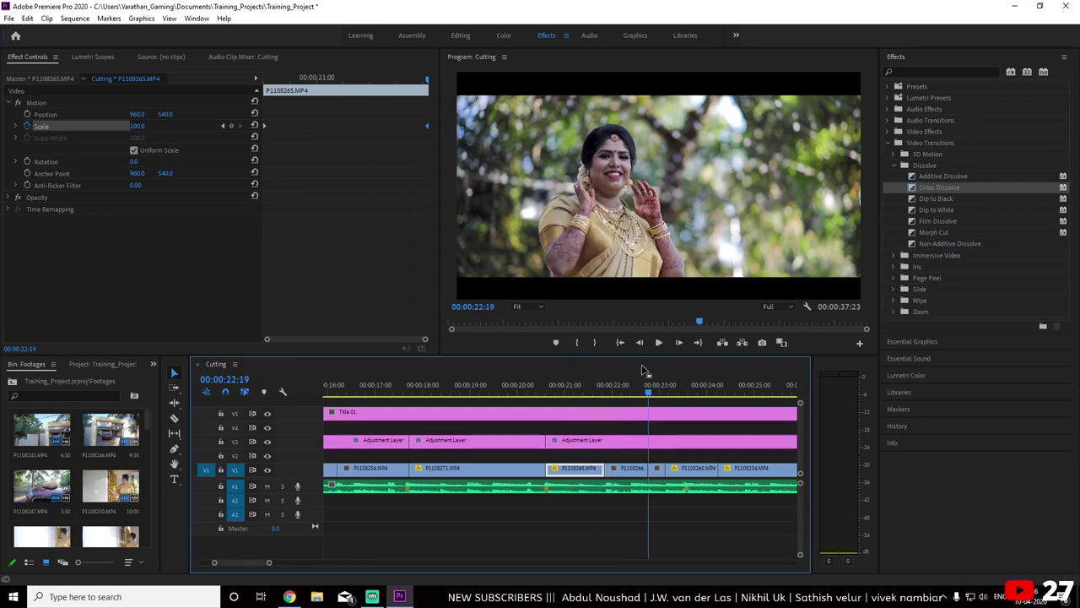
pyautogui.moveTo(646, 393); pyautogui.dragTo(531, 394)
pyautogui.press('space')
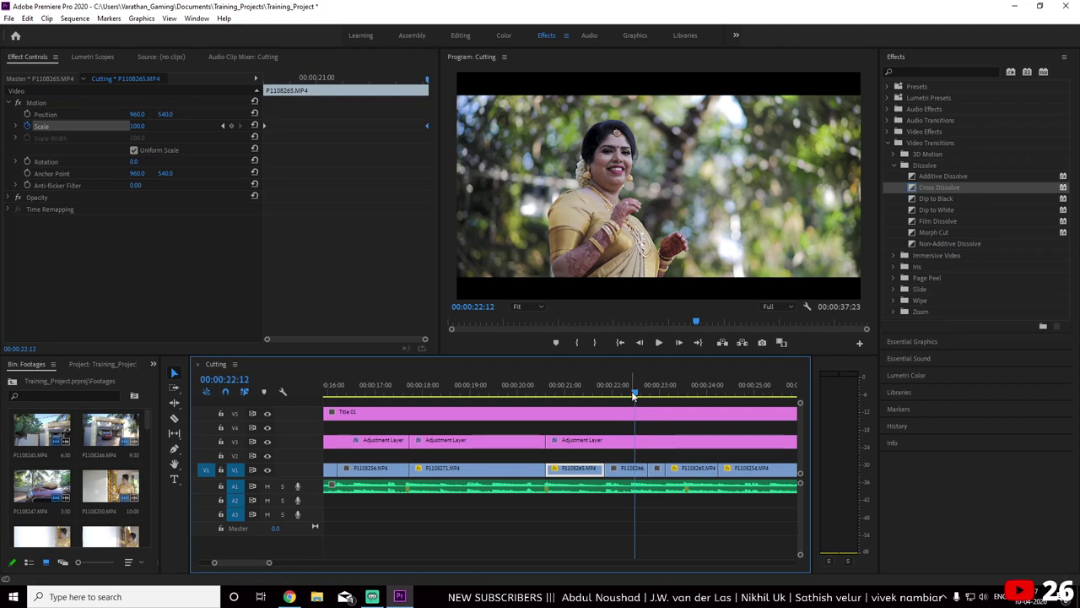
pyautogui.click(565, 394)
pyautogui.moveTo(565, 416)
pyautogui.mouseDown()
pyautogui.moveTo(534, 418)
pyautogui.moveTo(605, 429)
pyautogui.mouseUp()
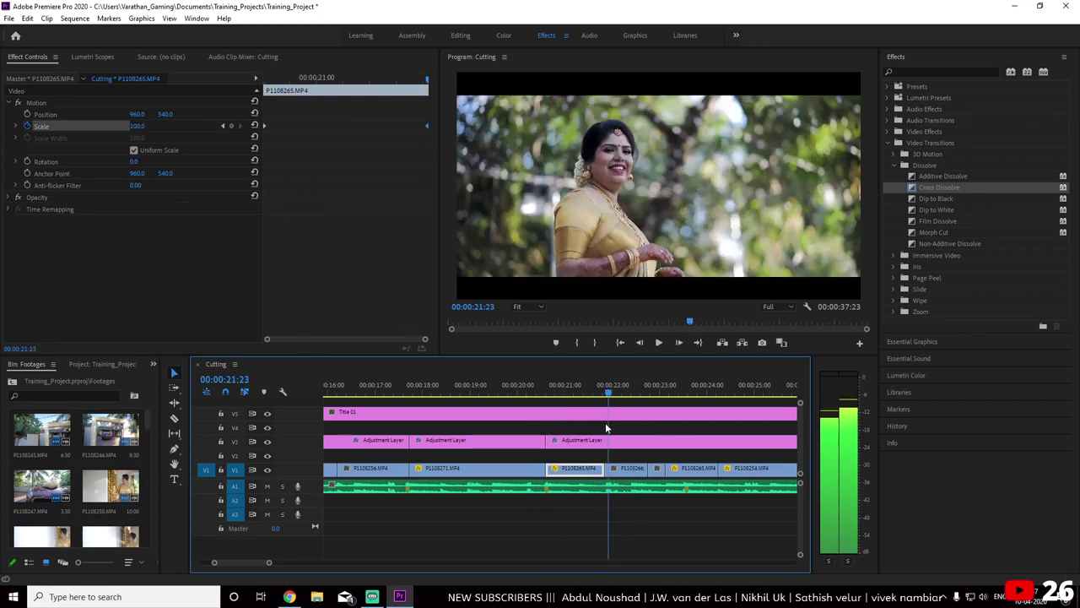
# Keyframe P1108266's Scale from 100 at its start to 110 at its end, and preview it
pyautogui.click(614, 471)
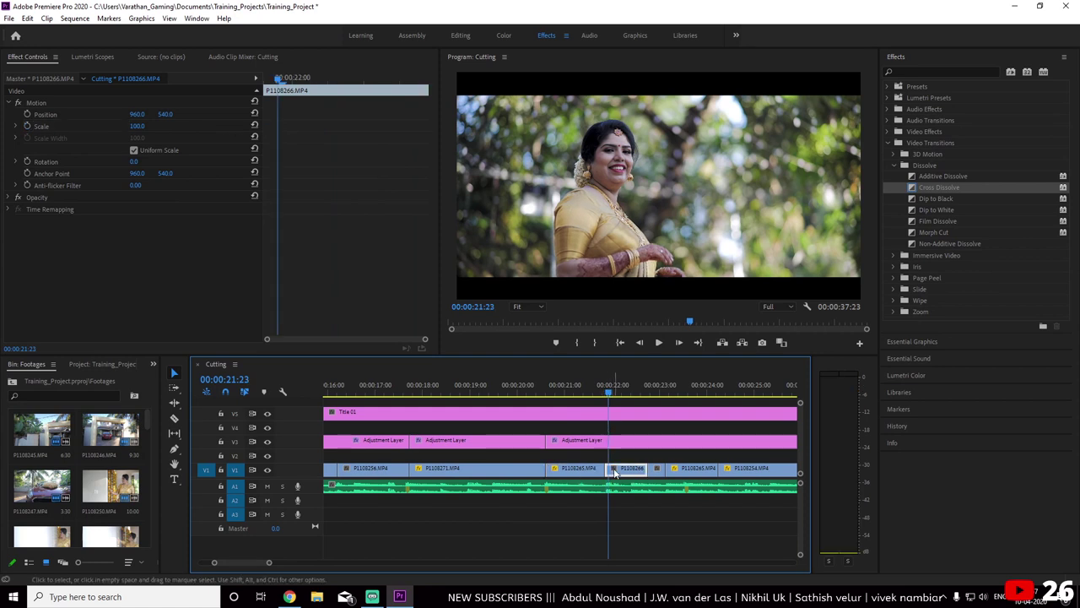
pyautogui.click(27, 126)
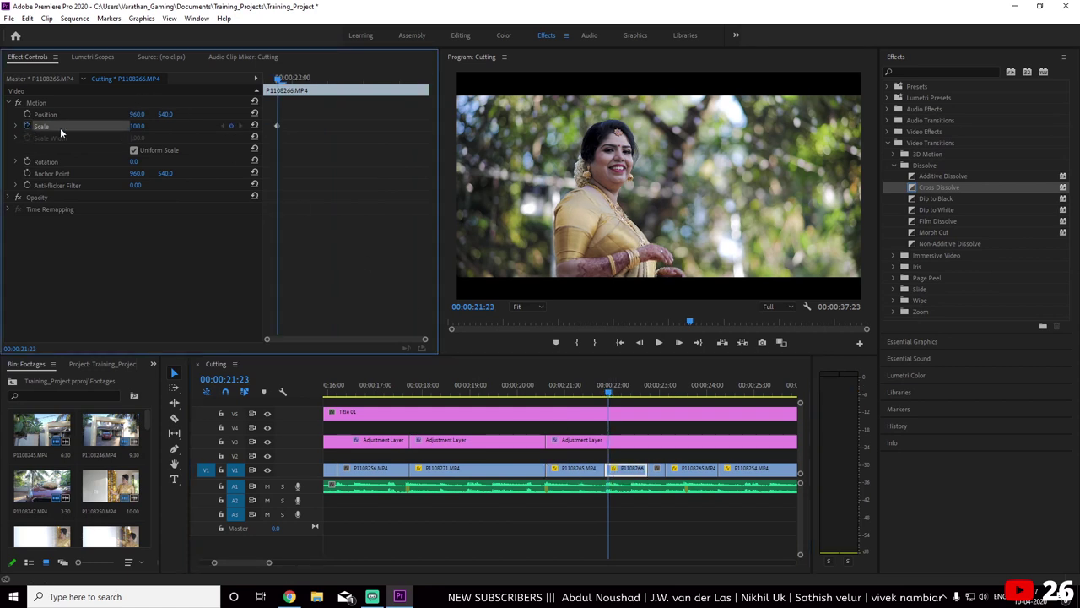
pyautogui.press('space')
pyautogui.press('space')
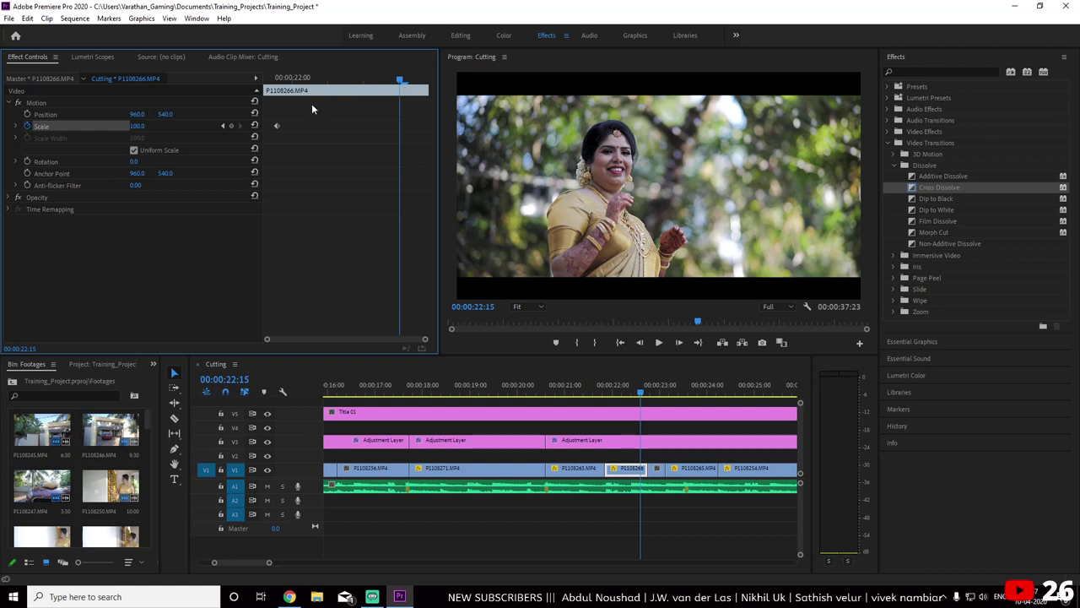
pyautogui.click(148, 126)
pyautogui.write('110')
pyautogui.press('Return')
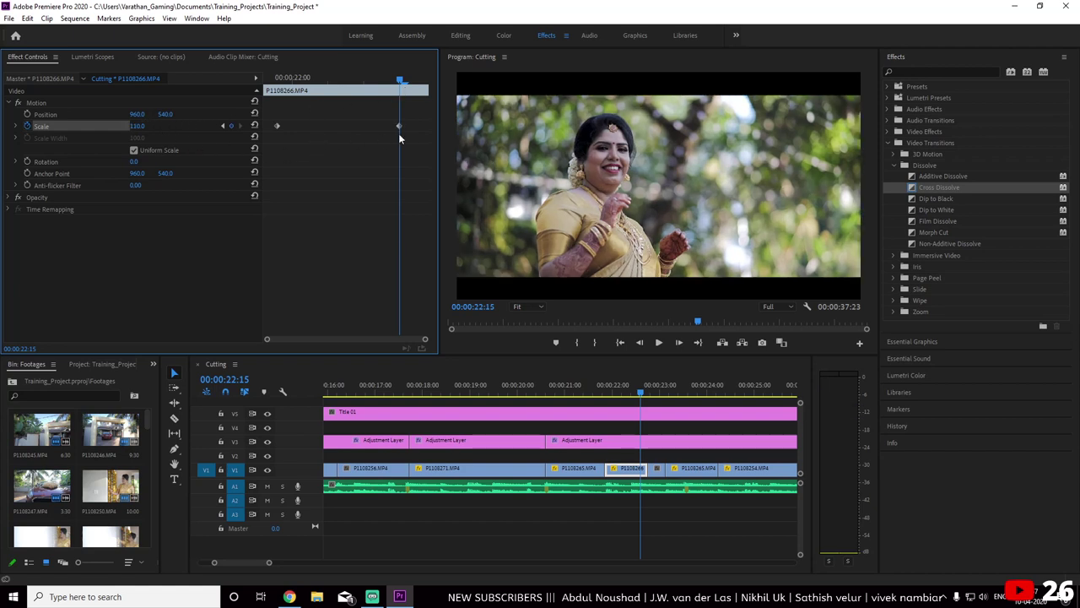
pyautogui.moveTo(399, 126); pyautogui.dragTo(442, 126)
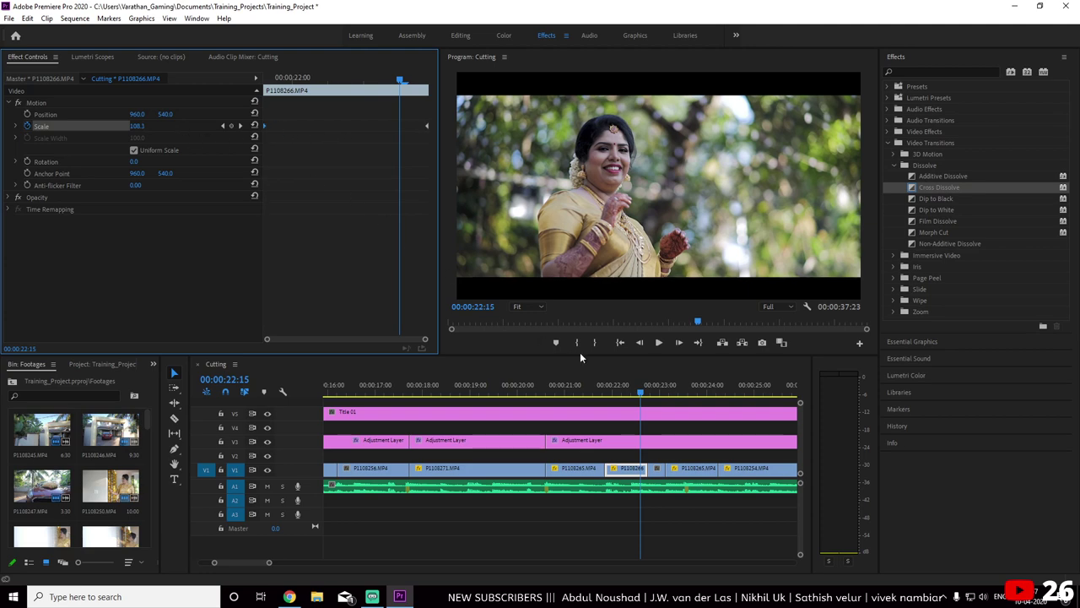
pyautogui.click(590, 384)
pyautogui.press('space')
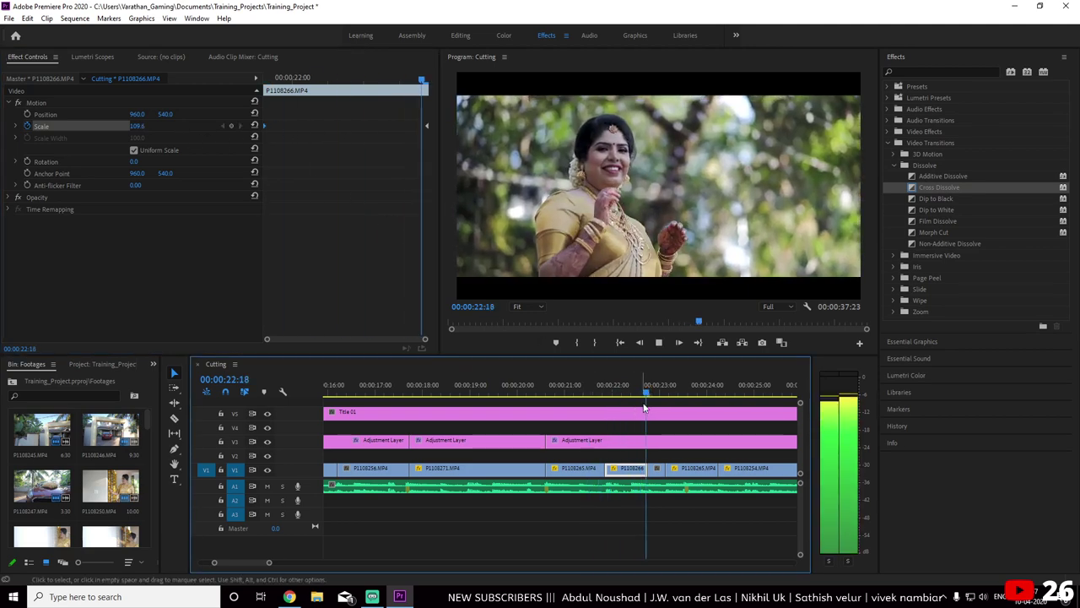
pyautogui.press('space')
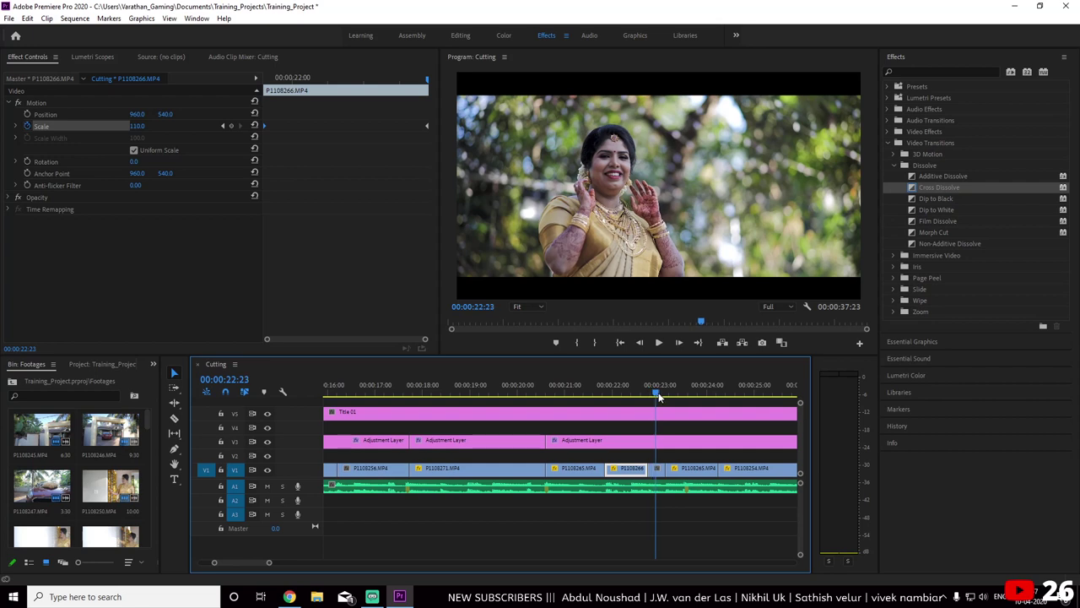
# Give the short clip after P1108266 a fixed Scale of 110
pyautogui.moveTo(655, 391); pyautogui.dragTo(659, 394)
pyautogui.click(659, 469)
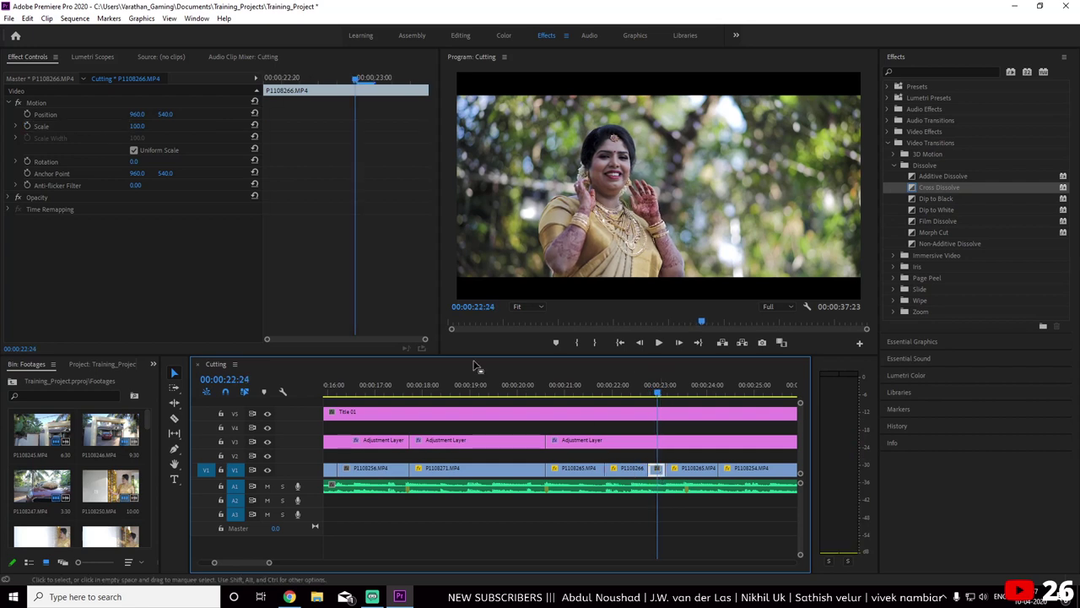
pyautogui.click(138, 127)
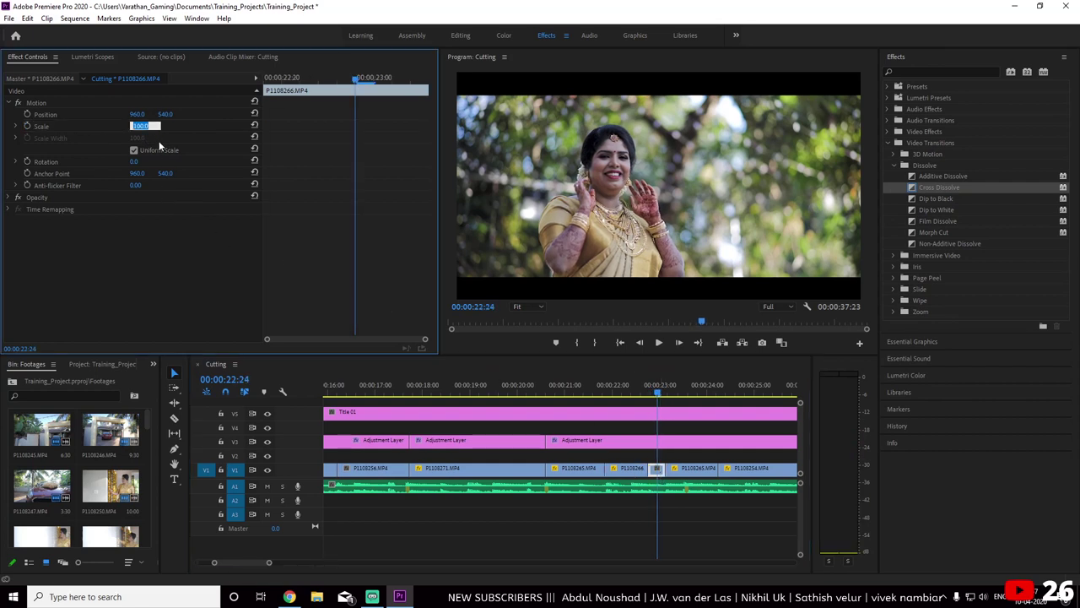
pyautogui.write('110')
pyautogui.press('Return')
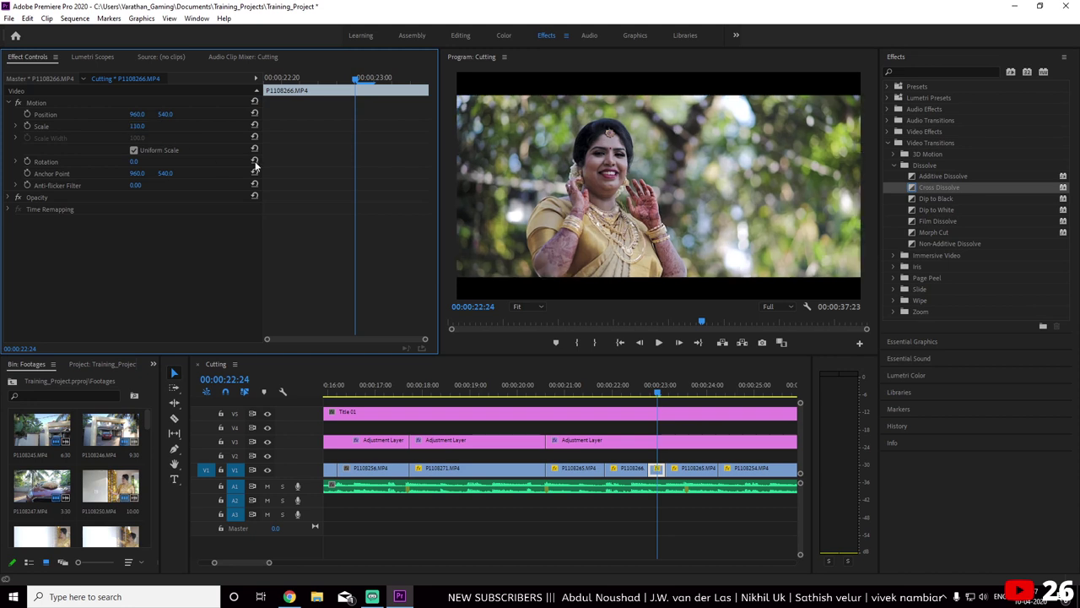
pyautogui.moveTo(659, 392); pyautogui.dragTo(670, 400)
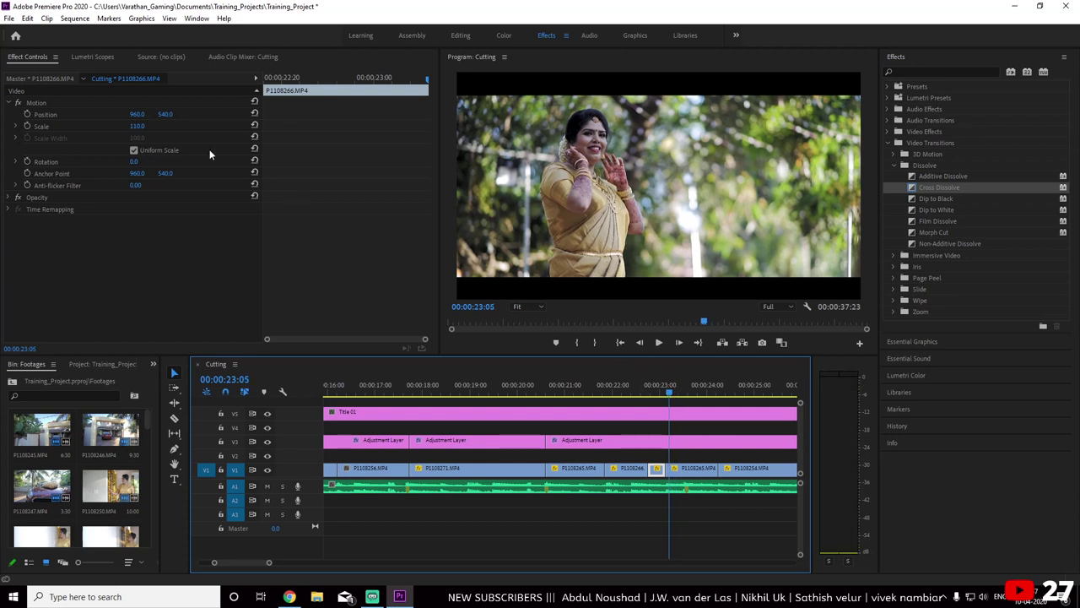
# Keyframe the later P1108265 clip's Scale from 100 at 23:05 to 110 at its end
pyautogui.click(694, 474)
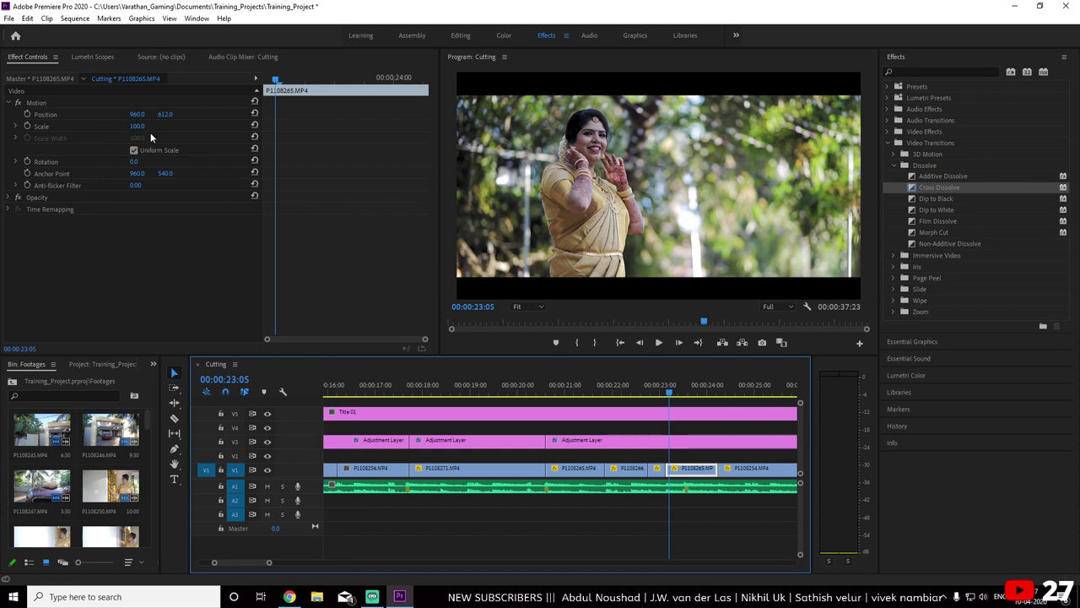
pyautogui.click(27, 126)
pyautogui.moveTo(276, 85); pyautogui.dragTo(416, 89)
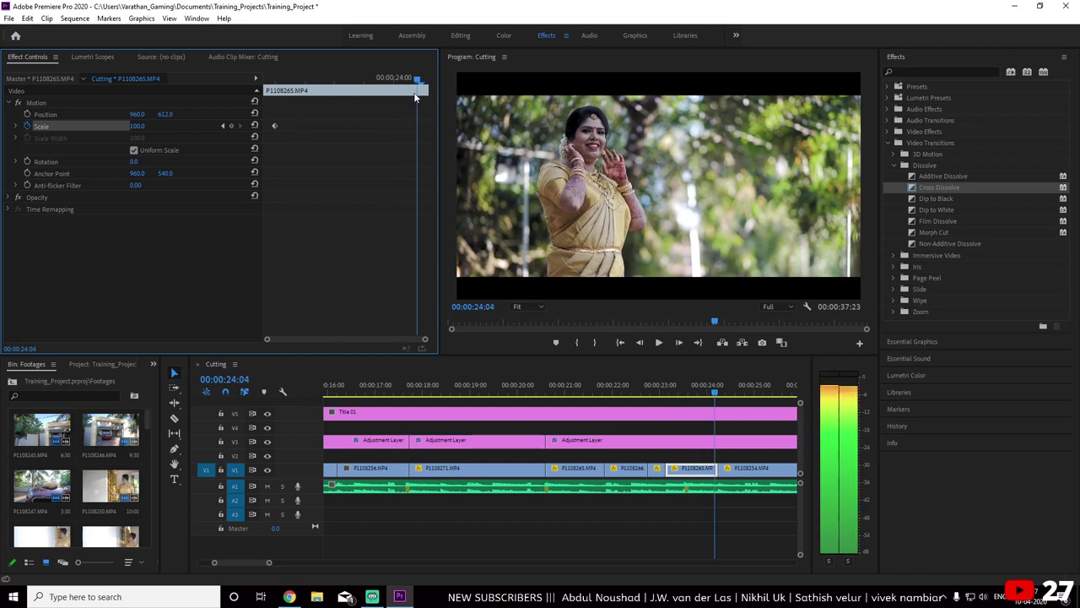
pyautogui.click(230, 126)
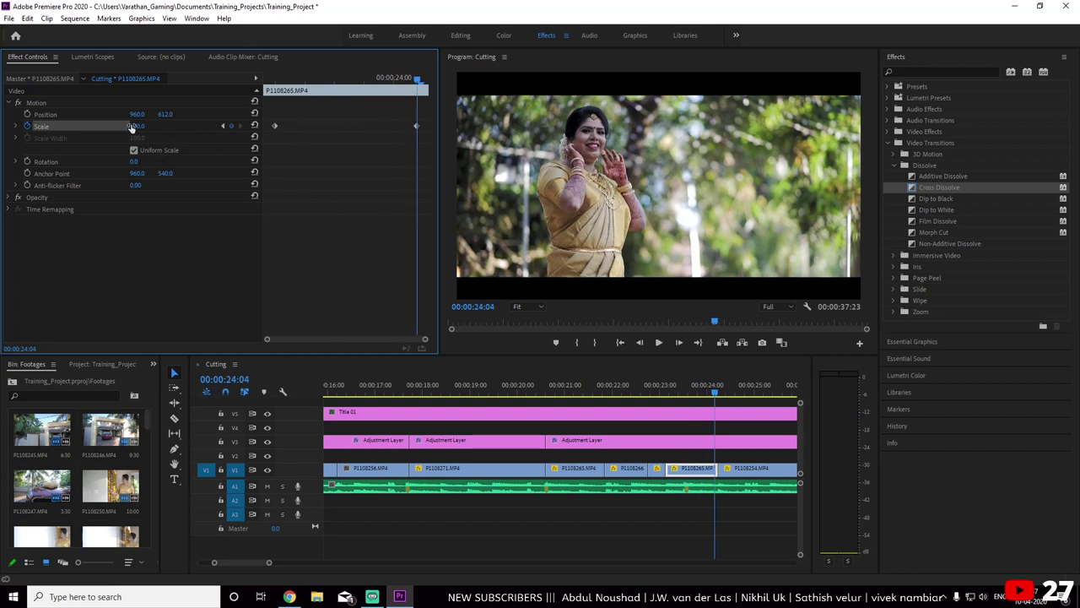
pyautogui.click(152, 129)
pyautogui.write('0')
pyautogui.press('Return')
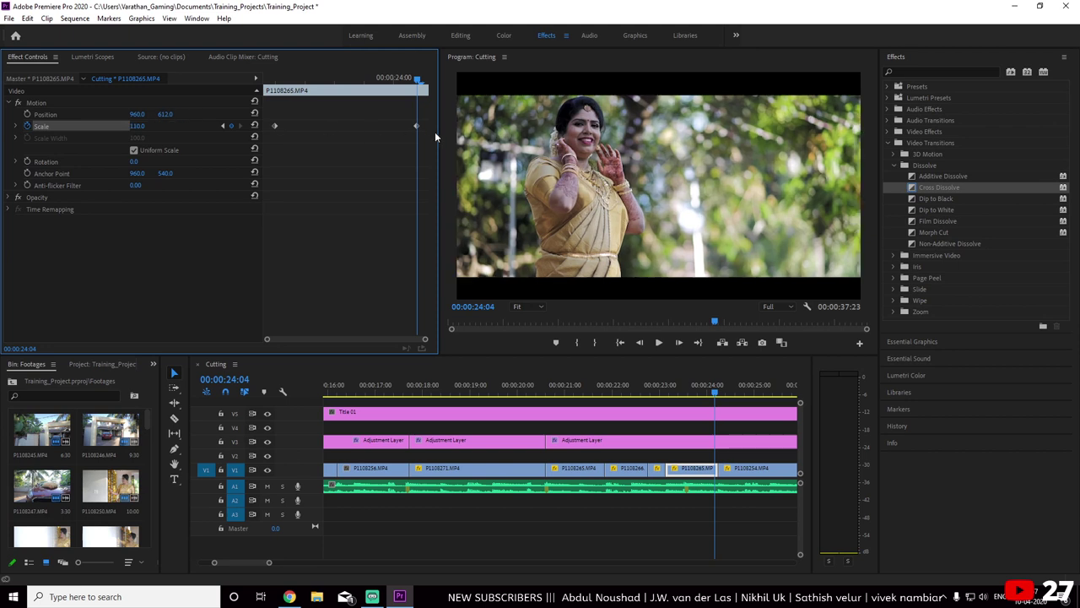
pyautogui.moveTo(416, 126); pyautogui.dragTo(427, 125)
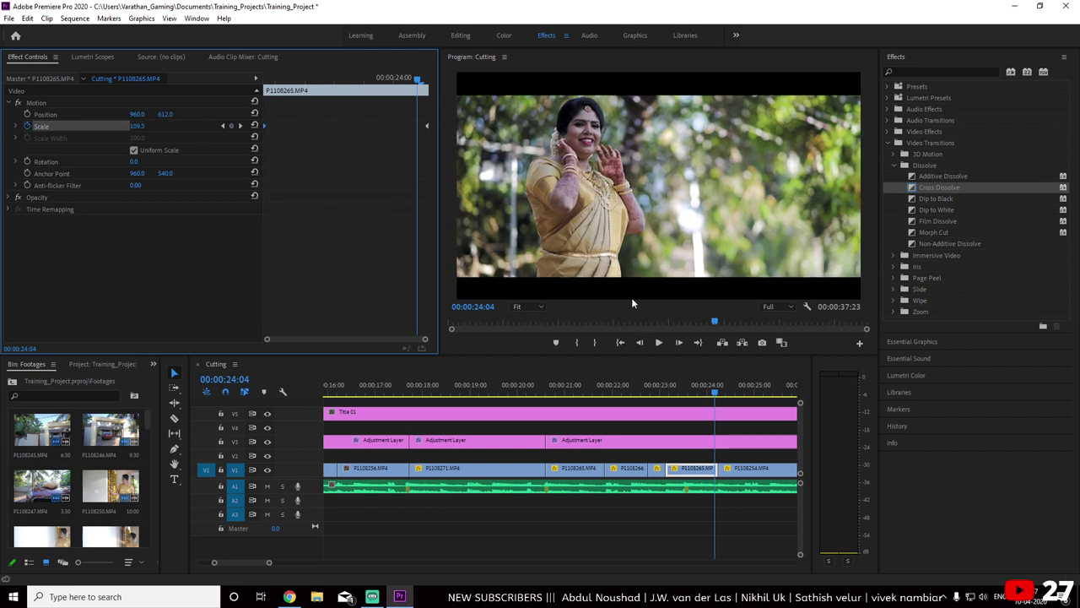
# Play the sequence from 17:09 to review the zoomed cuts and recheck the short clip's 110 scale
pyautogui.click(507, 388)
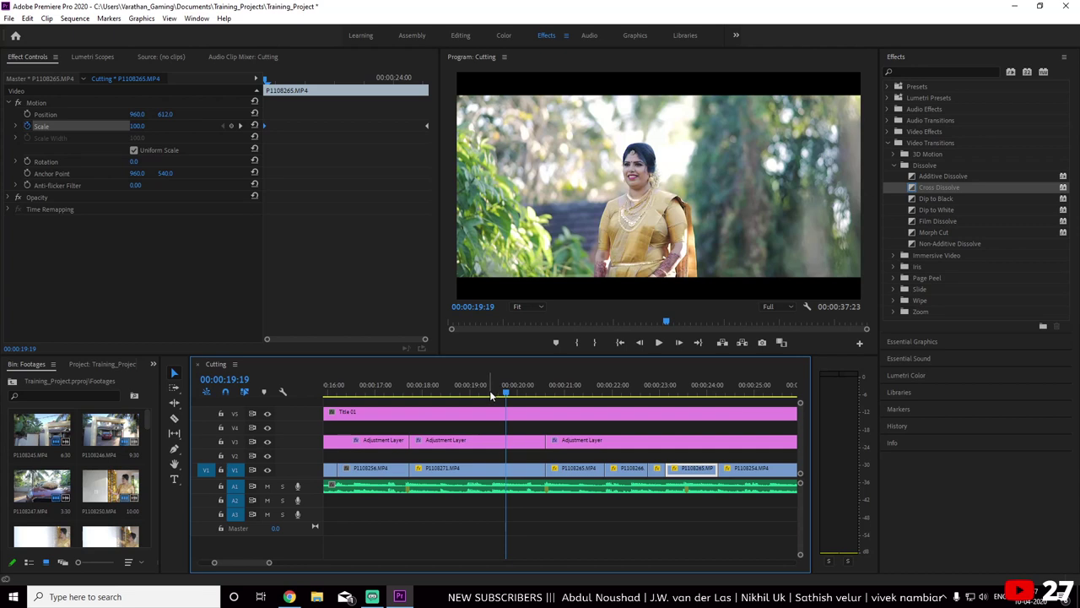
pyautogui.click(392, 386)
pyautogui.press('space')
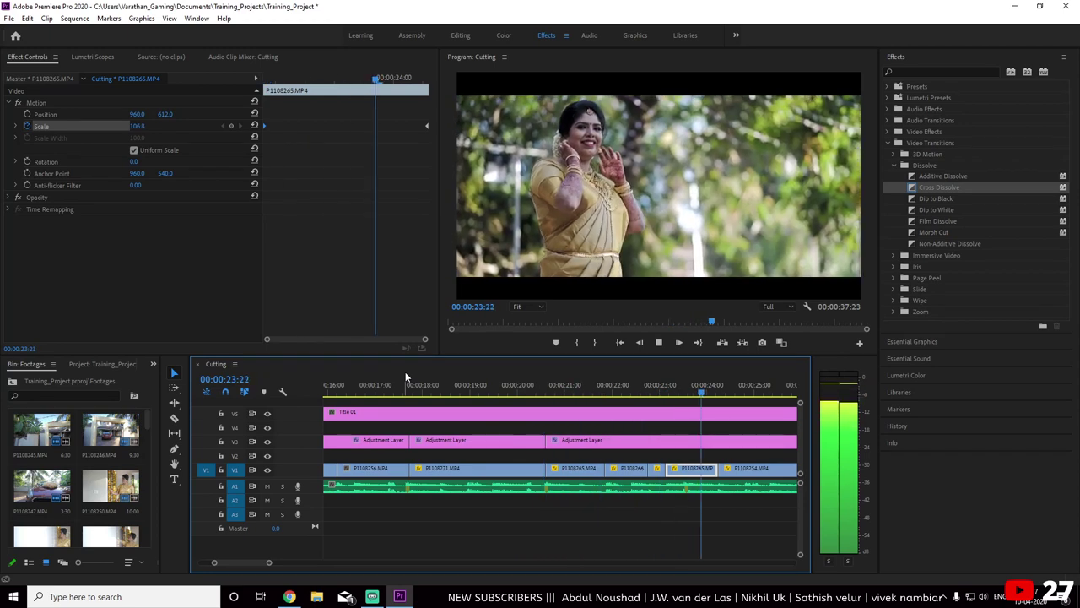
pyautogui.press('space')
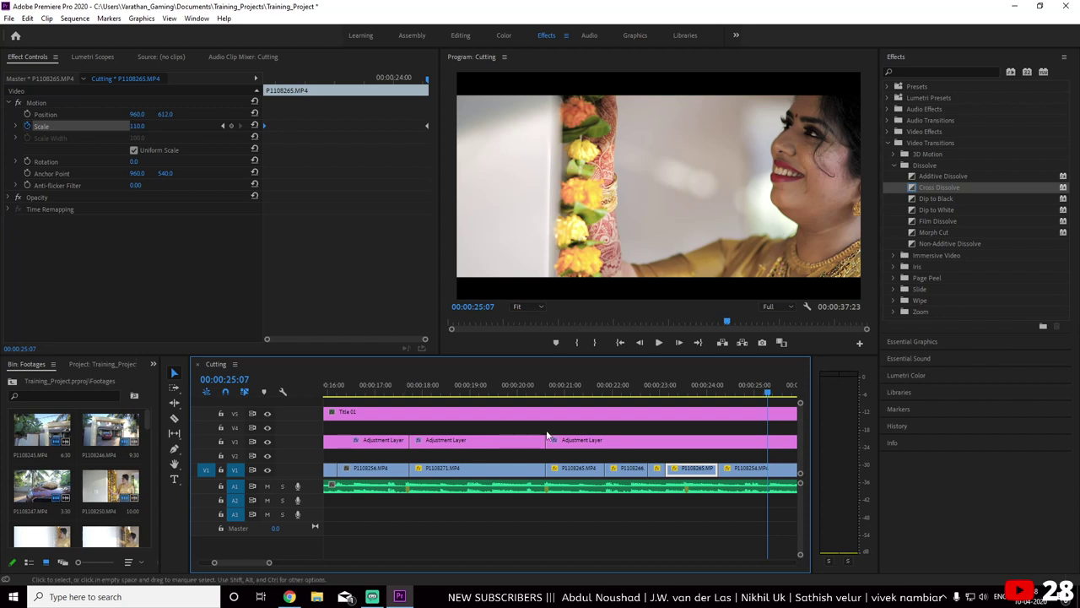
pyautogui.click(641, 391)
pyautogui.press('space')
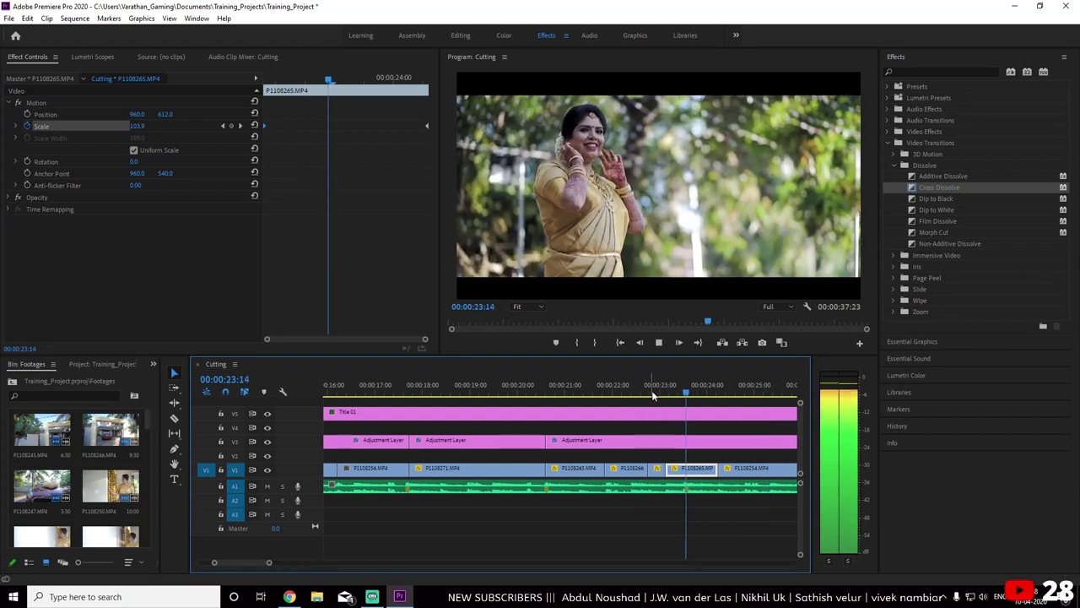
pyautogui.moveTo(651, 390)
pyautogui.mouseDown()
pyautogui.moveTo(626, 393)
pyautogui.moveTo(663, 398)
pyautogui.mouseUp()
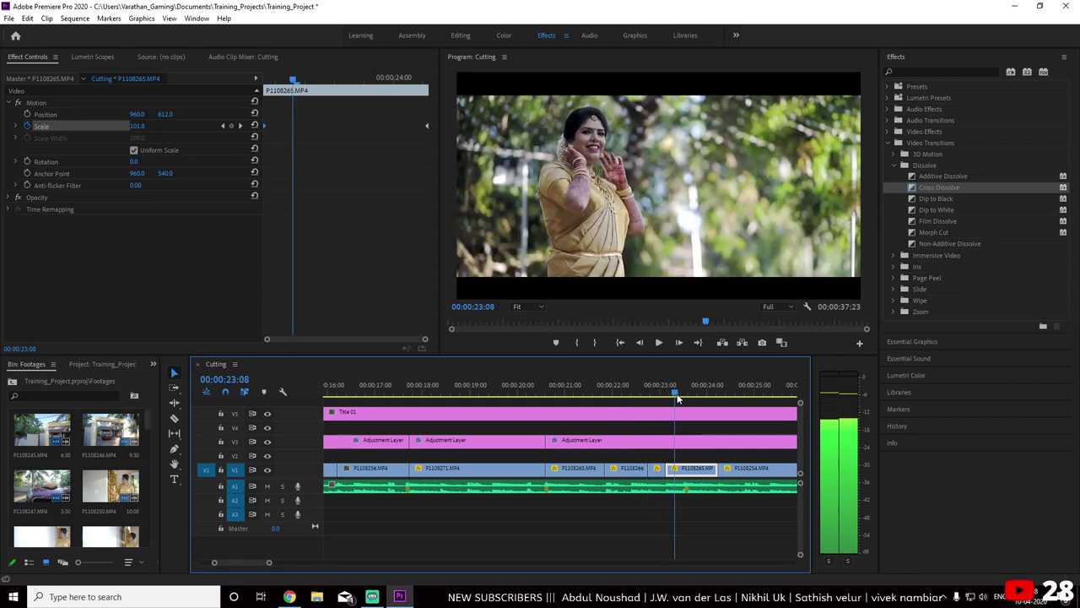
pyautogui.moveTo(662, 398); pyautogui.dragTo(654, 393)
pyautogui.click(656, 467)
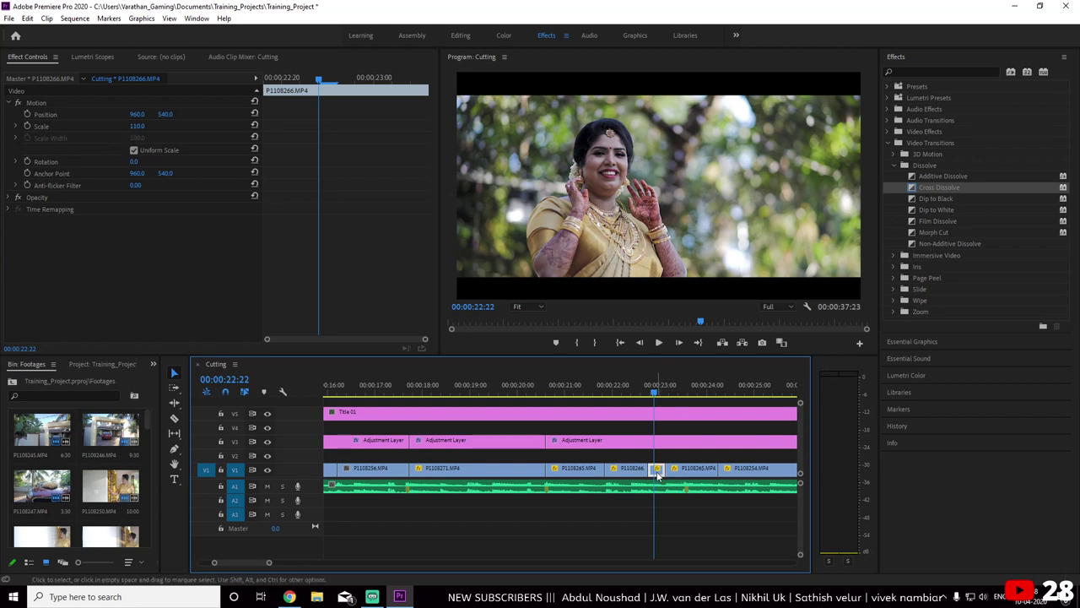
# Add a Scale keyframe of 100 on P1108266 five frames later, at 00:00:23:02
pyautogui.click(275, 115)
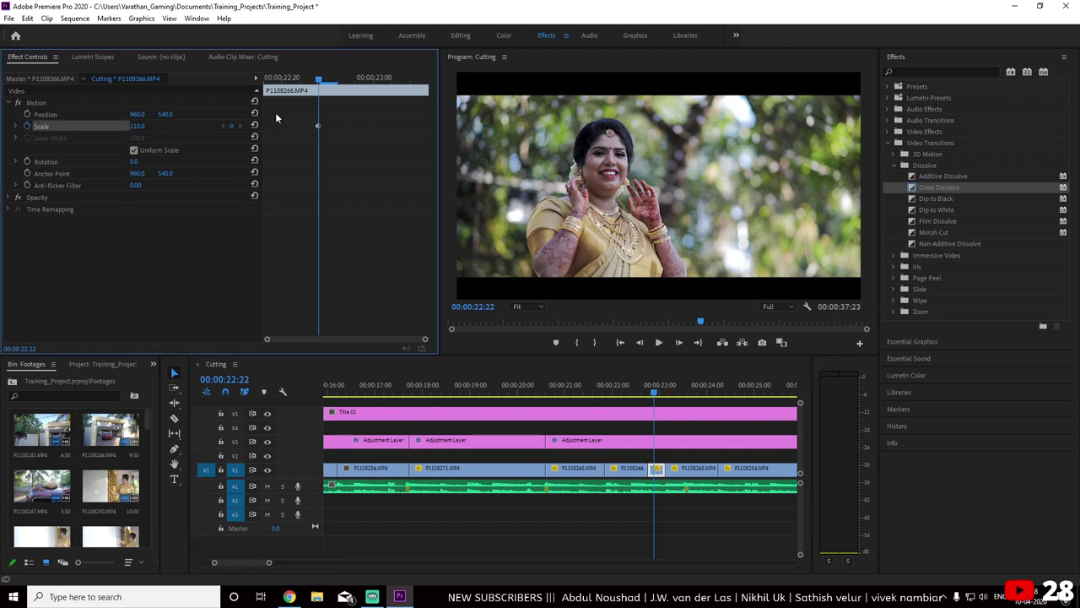
pyautogui.hotkey('shift', 'Right')
pyautogui.click(139, 125)
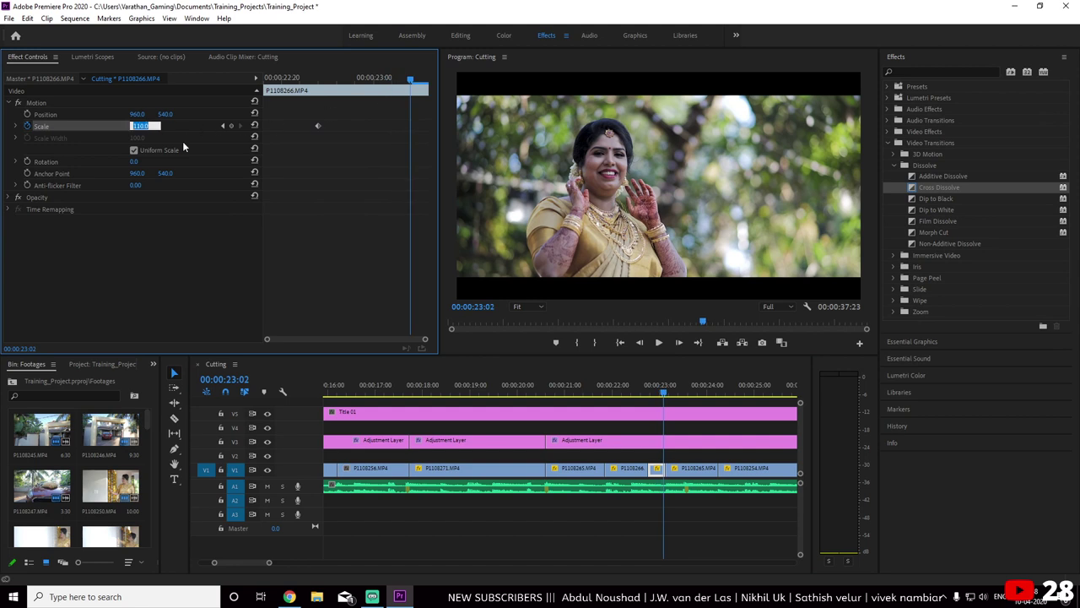
pyautogui.write('100')
pyautogui.press('Return')
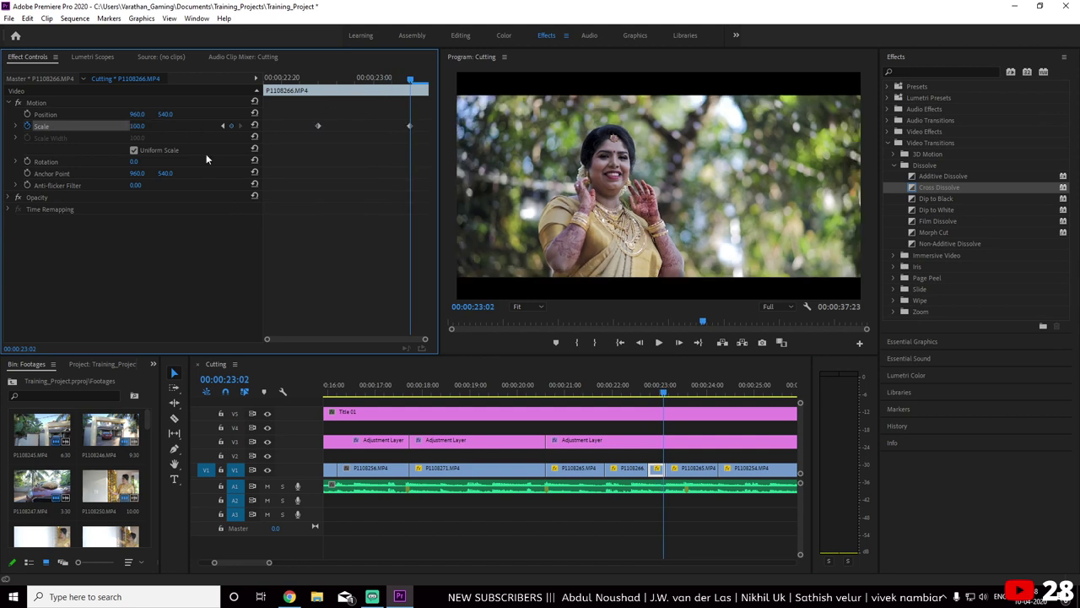
pyautogui.moveTo(317, 127); pyautogui.dragTo(548, 135)
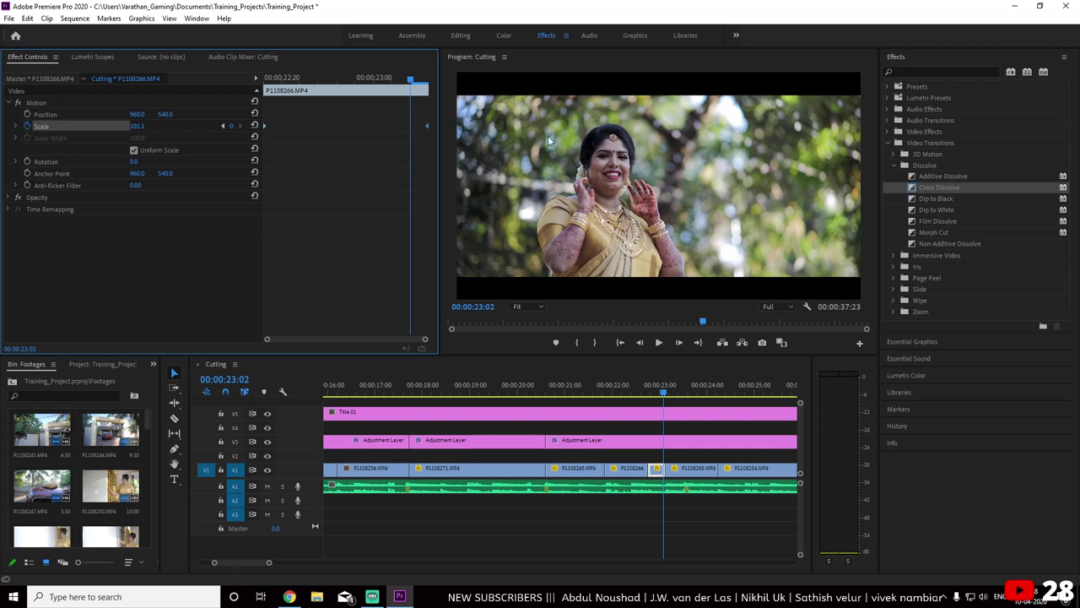
# Play back the zoom-out, then fit the whole sequence in the timeline
pyautogui.click(516, 389)
pyautogui.press('space')
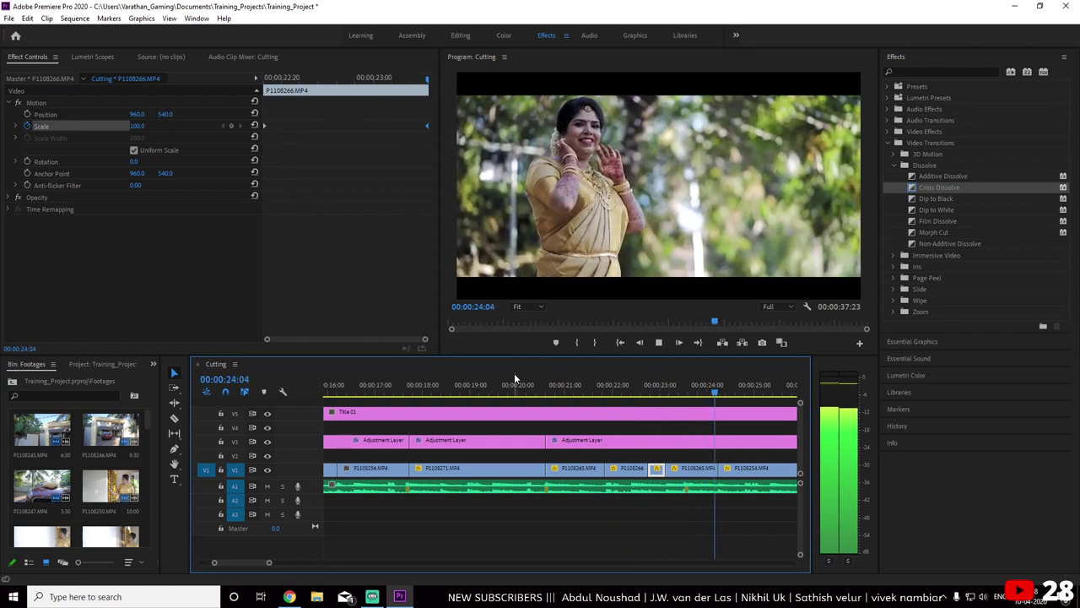
pyautogui.press('space')
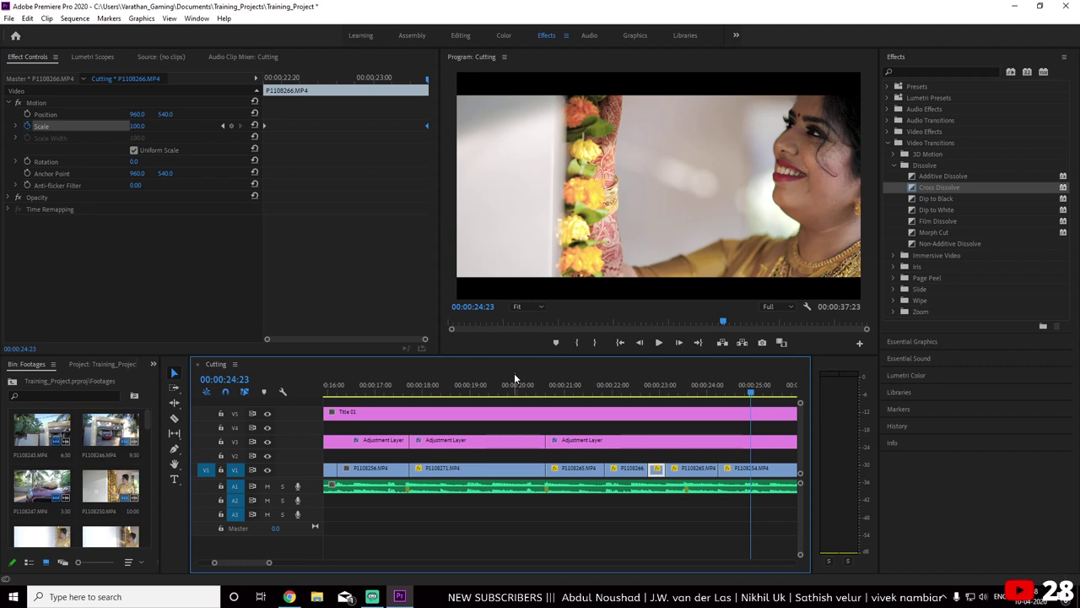
pyautogui.press('\\')
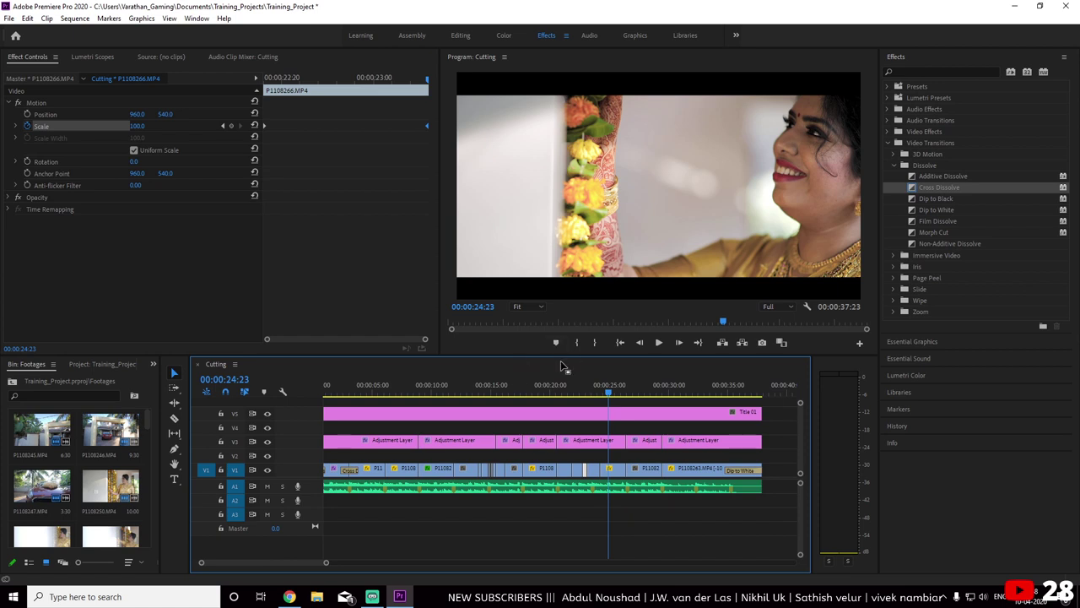
# Import the '10 Free Smooth Transitions Pack 2' presets from D:\Trasition_Download\Presets into Effects Presets
pyautogui.moveTo(564, 388); pyautogui.dragTo(536, 388)
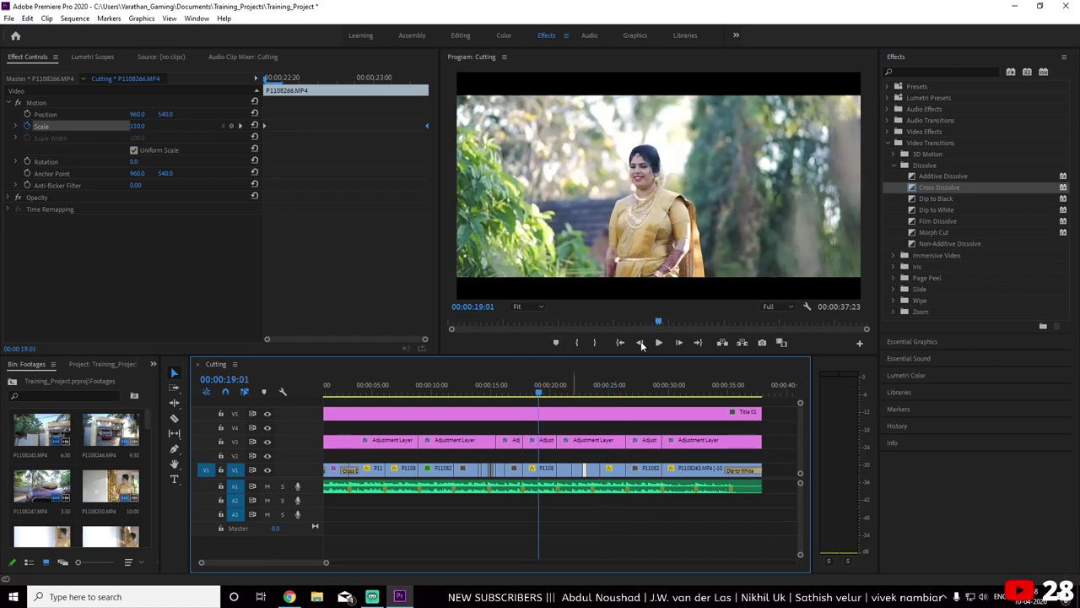
pyautogui.click(889, 87)
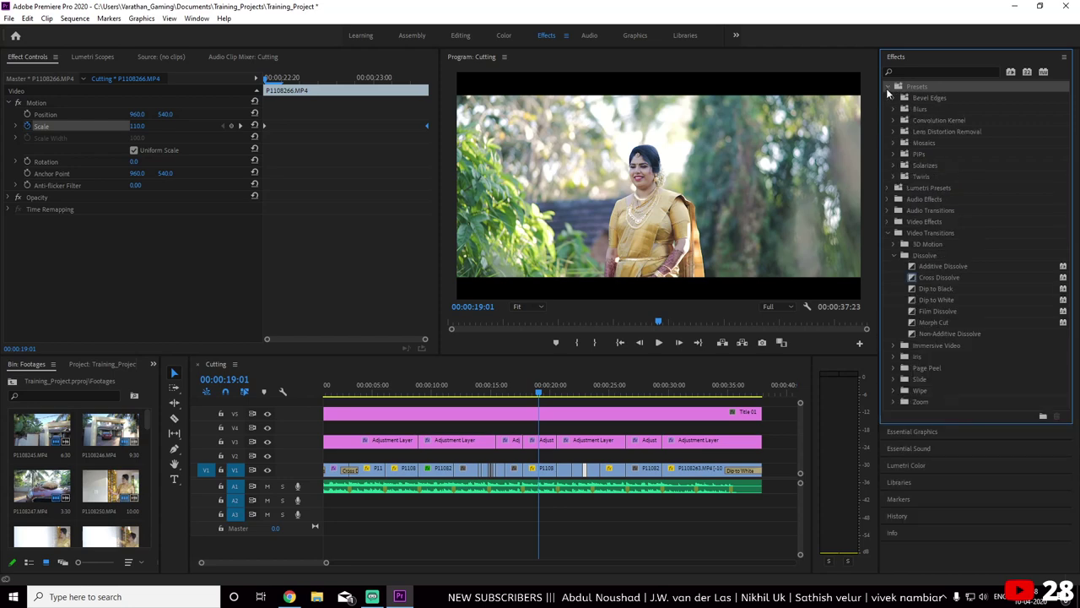
pyautogui.rightClick(914, 87)
pyautogui.click(937, 120)
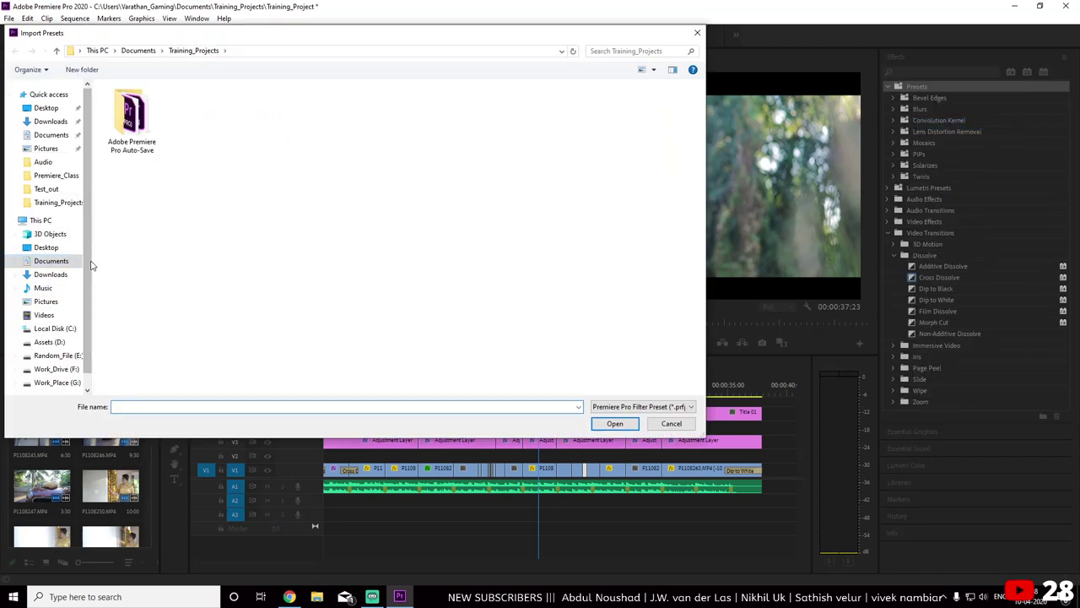
pyautogui.scroll(-1, 89, 266)
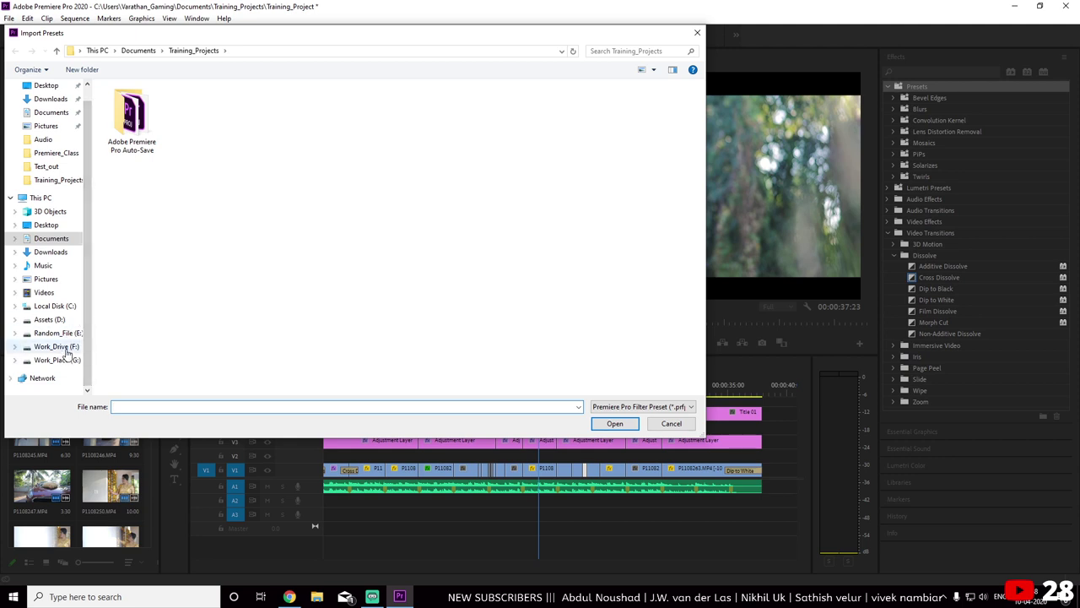
pyautogui.click(60, 320)
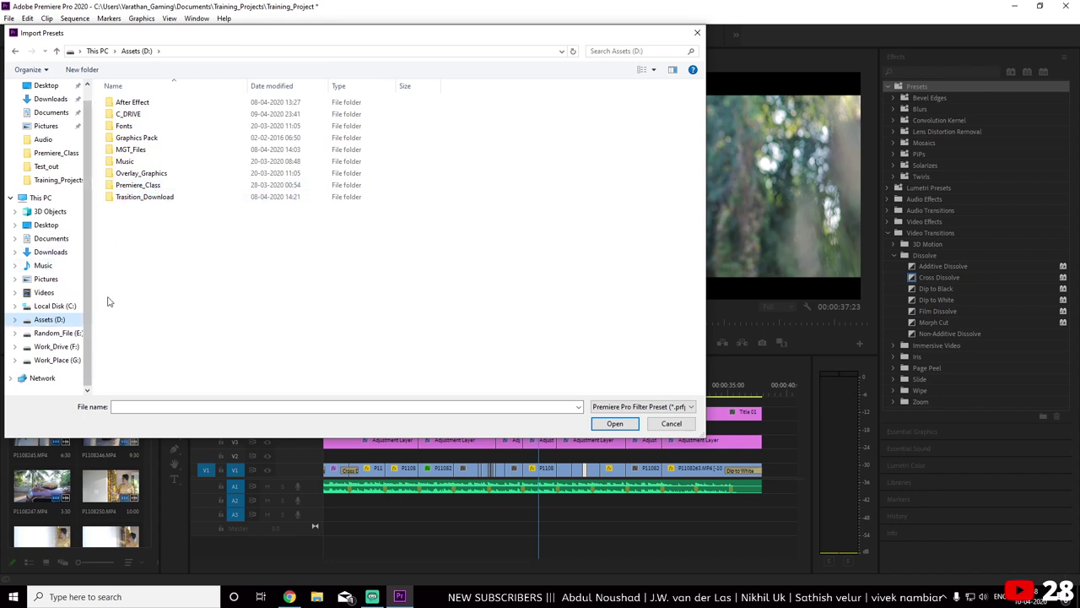
pyautogui.click(152, 202)
pyautogui.doubleClick(152, 202)
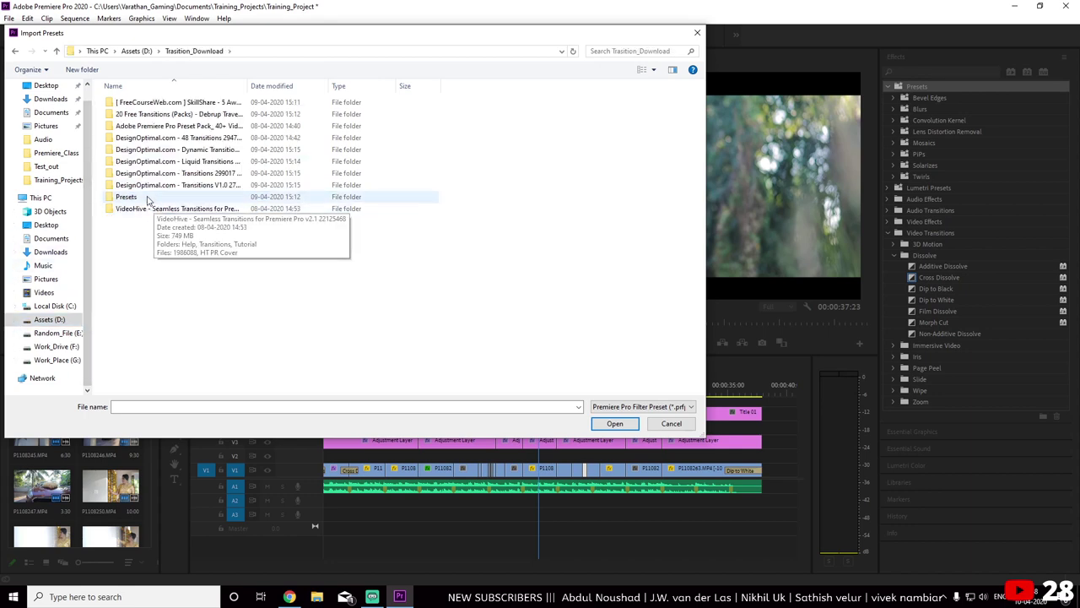
pyautogui.doubleClick(152, 196)
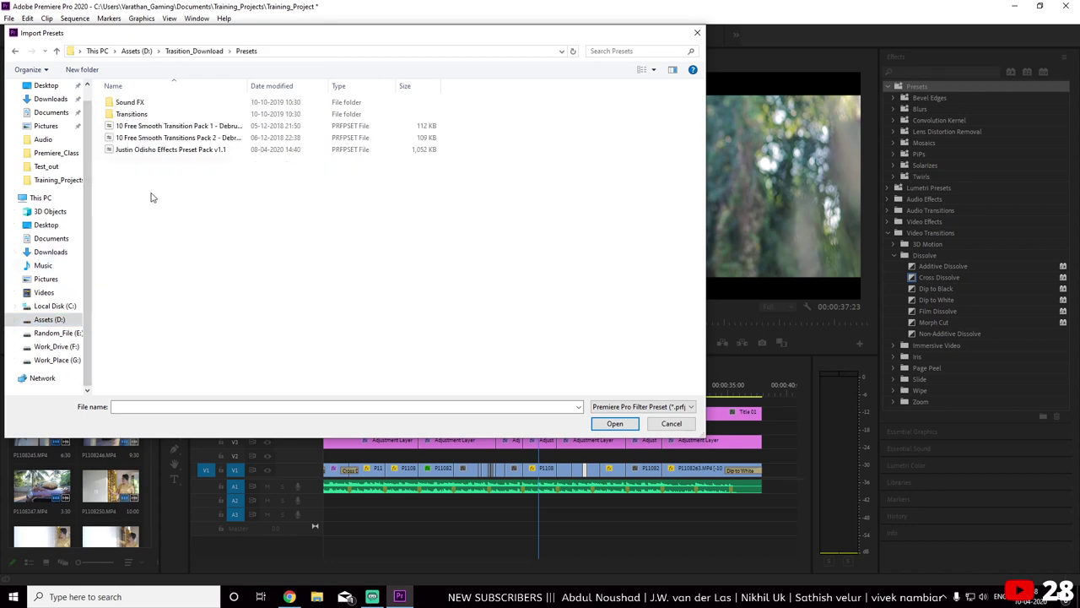
pyautogui.doubleClick(245, 85)
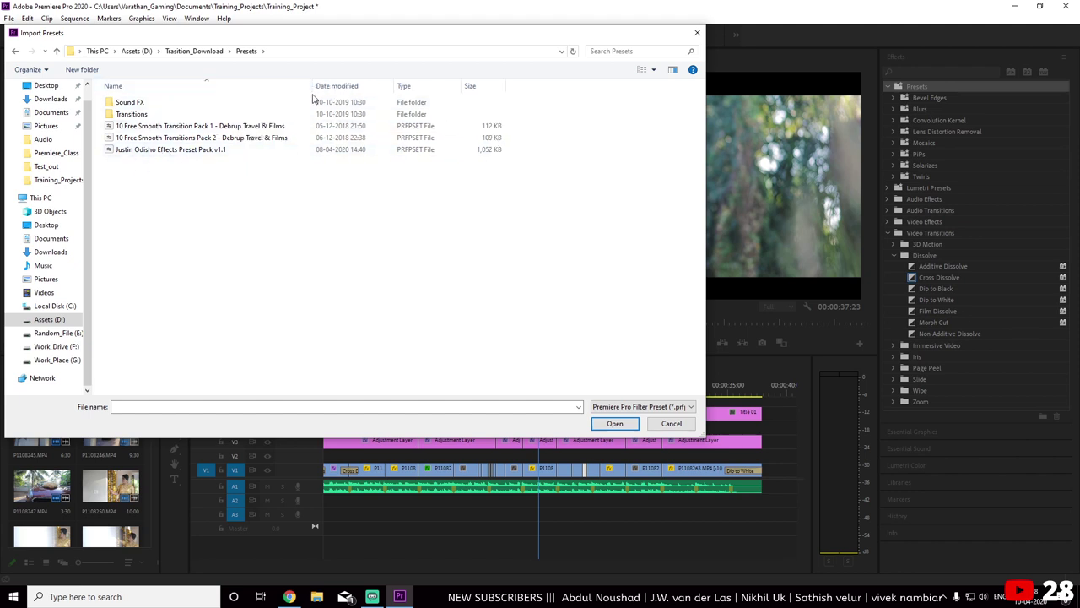
pyautogui.click(258, 142)
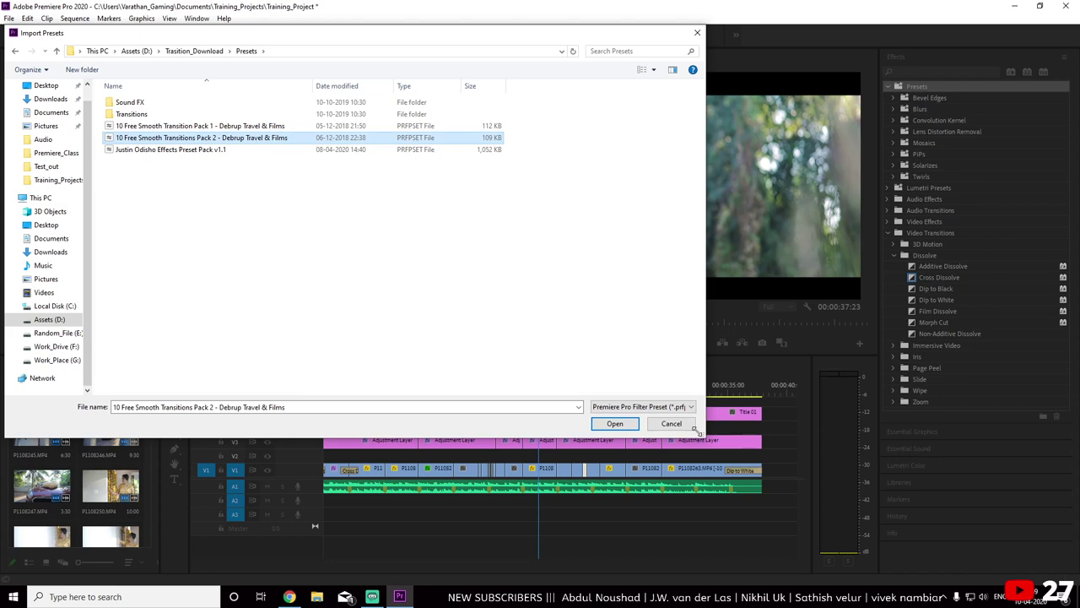
pyautogui.click(630, 428)
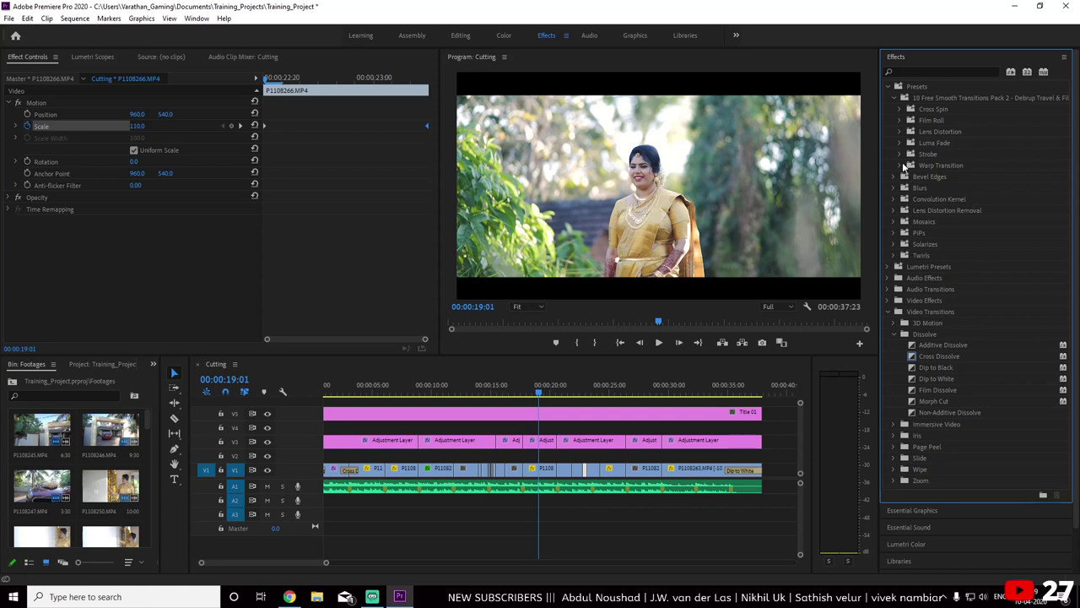
# Select the Warp Transition preset and move the playhead back to about 00:00:08:20
pyautogui.click(904, 165)
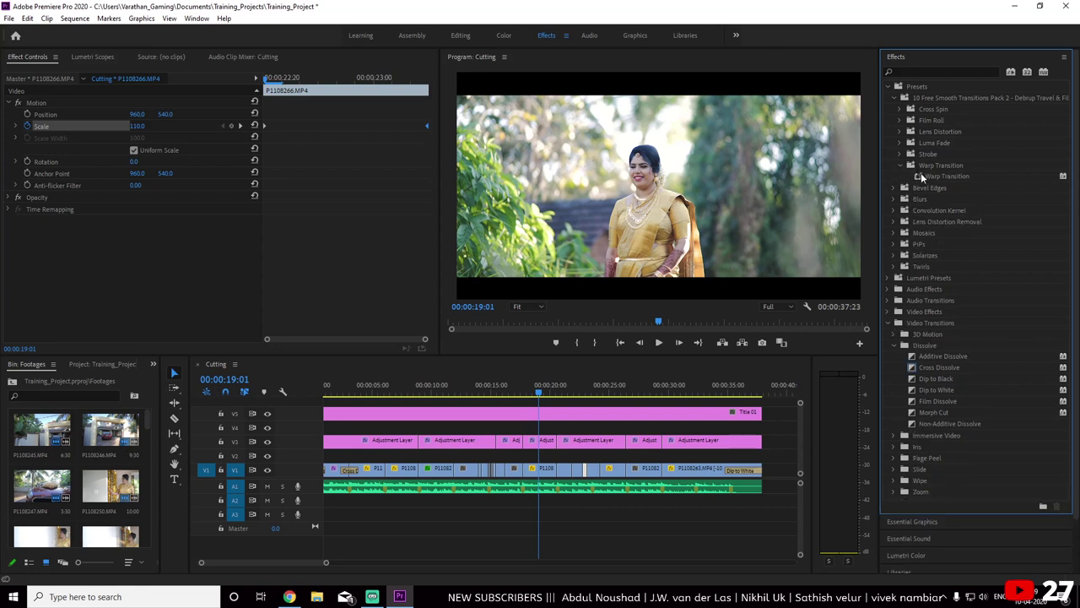
pyautogui.click(922, 176)
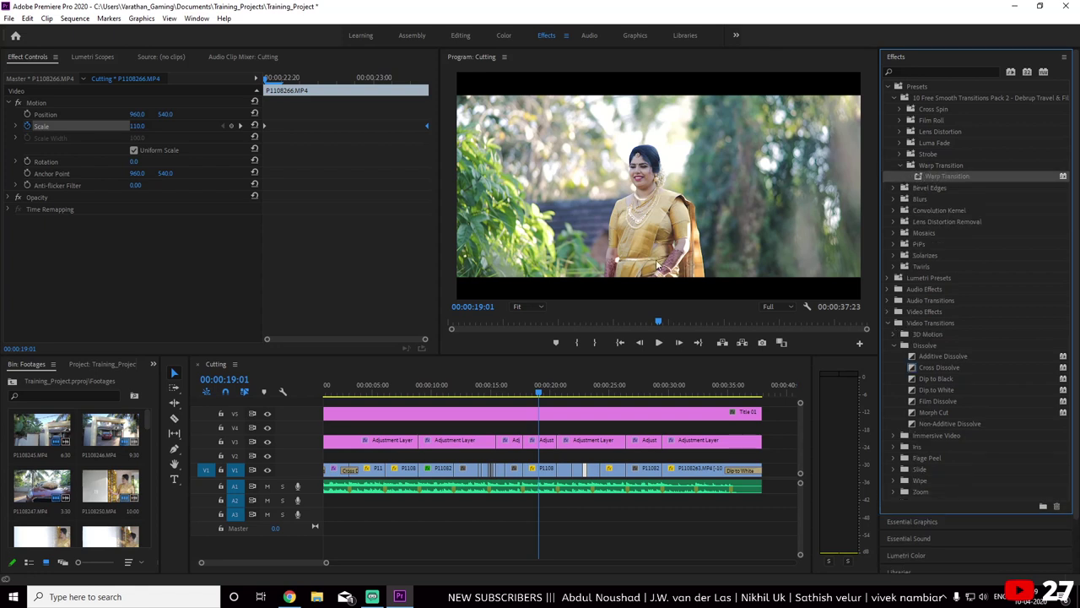
pyautogui.moveTo(578, 391); pyautogui.dragTo(419, 399)
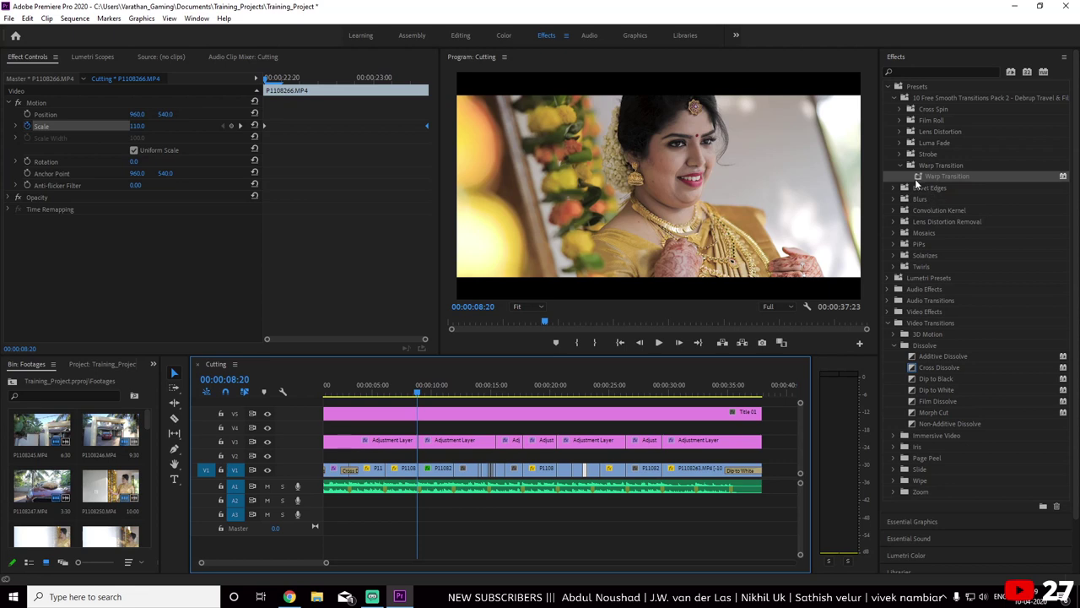
pyautogui.click(918, 179)
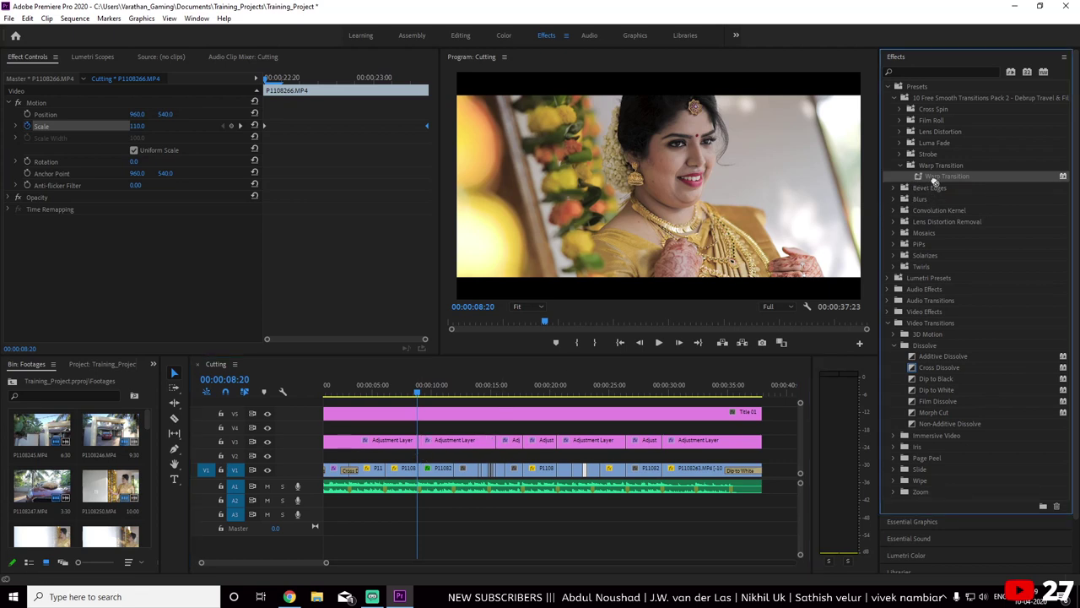
# In the Assembly workspace, drop an Adjustment Layer onto track V2 at the playhead
pyautogui.moveTo(148, 417)
pyautogui.mouseDown()
pyautogui.moveTo(148, 547)
pyautogui.moveTo(151, 429)
pyautogui.mouseUp()
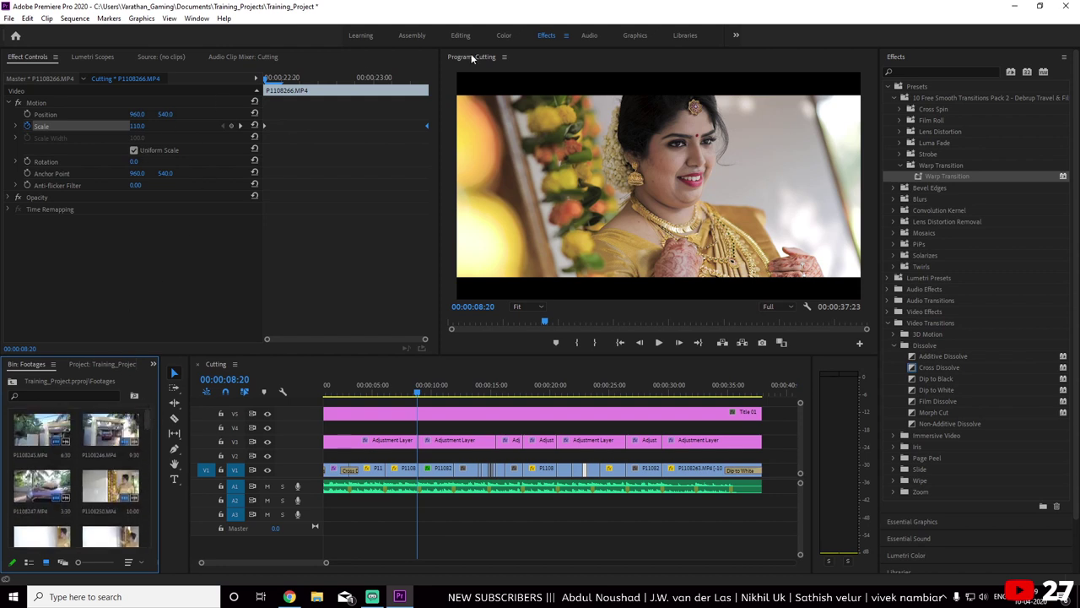
pyautogui.click(412, 35)
pyautogui.moveTo(179, 194); pyautogui.dragTo(645, 458)
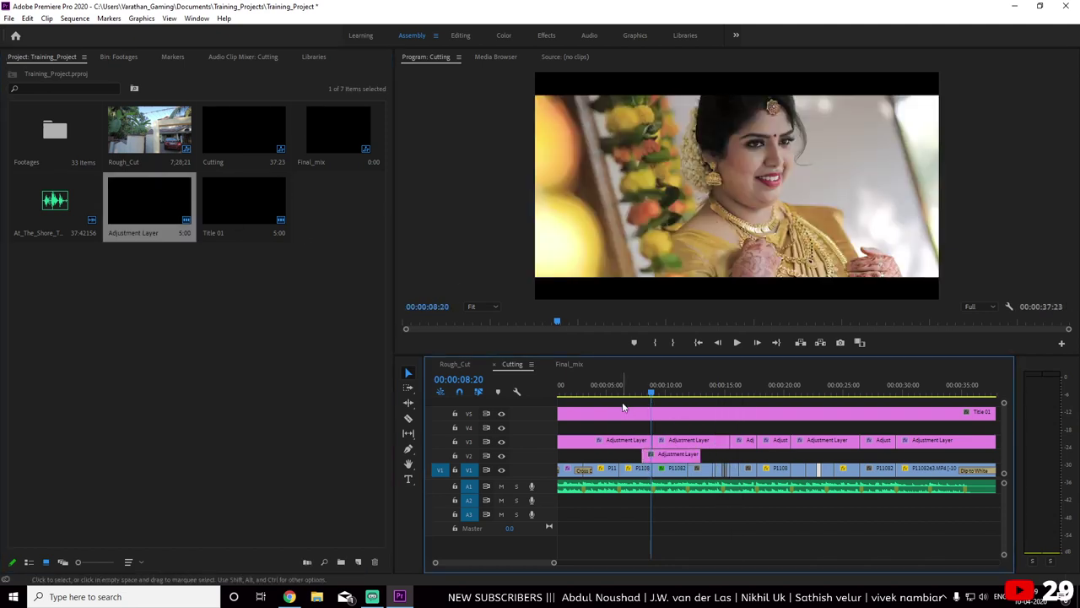
# Align the V2 Adjustment Layer to the playhead and trim it to 4 frames at the 00:00:08:24 cut
pyautogui.press('=')
pyautogui.press('=')
pyautogui.press('=')
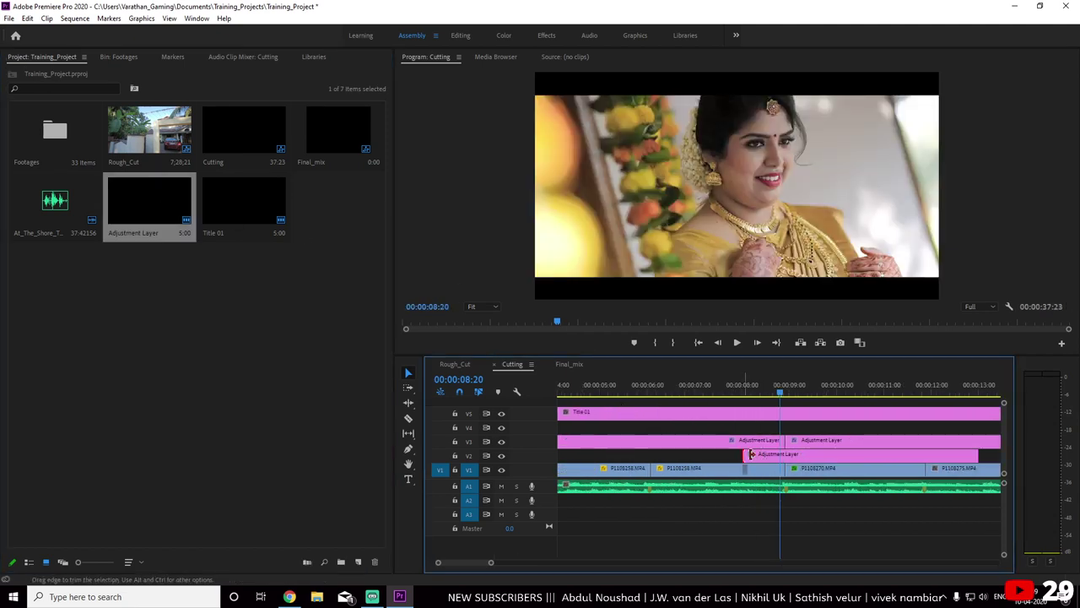
pyautogui.moveTo(749, 459); pyautogui.dragTo(788, 456)
pyautogui.press('-')
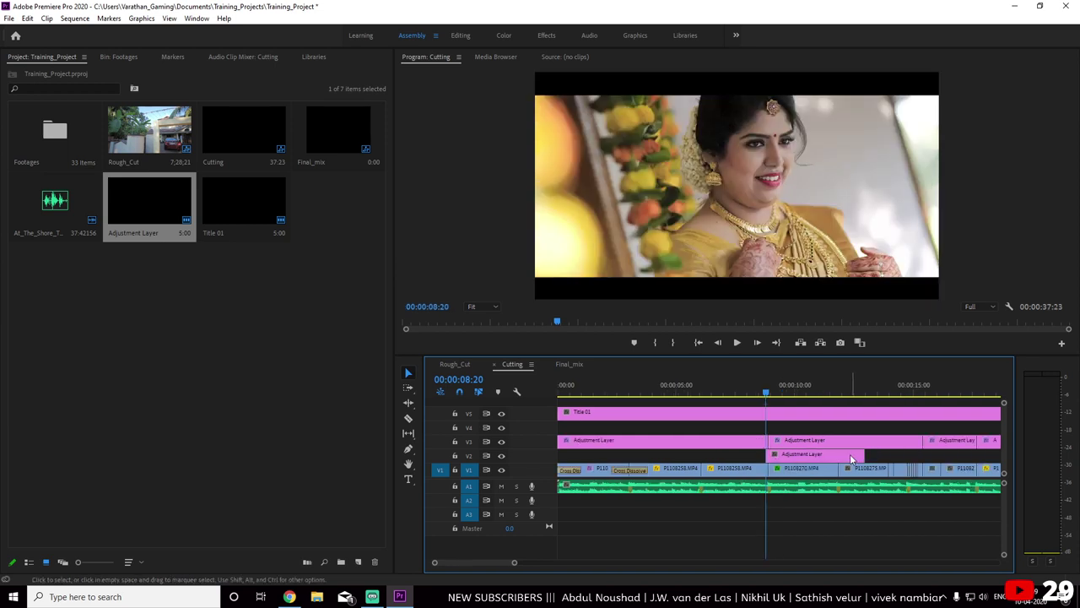
pyautogui.click(770, 394)
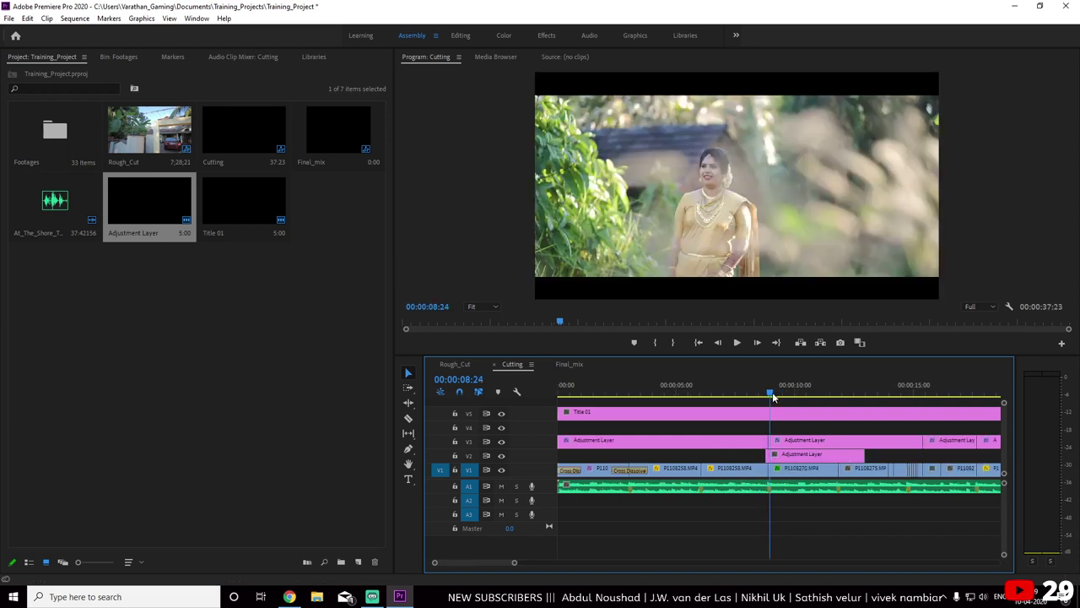
pyautogui.press('=')
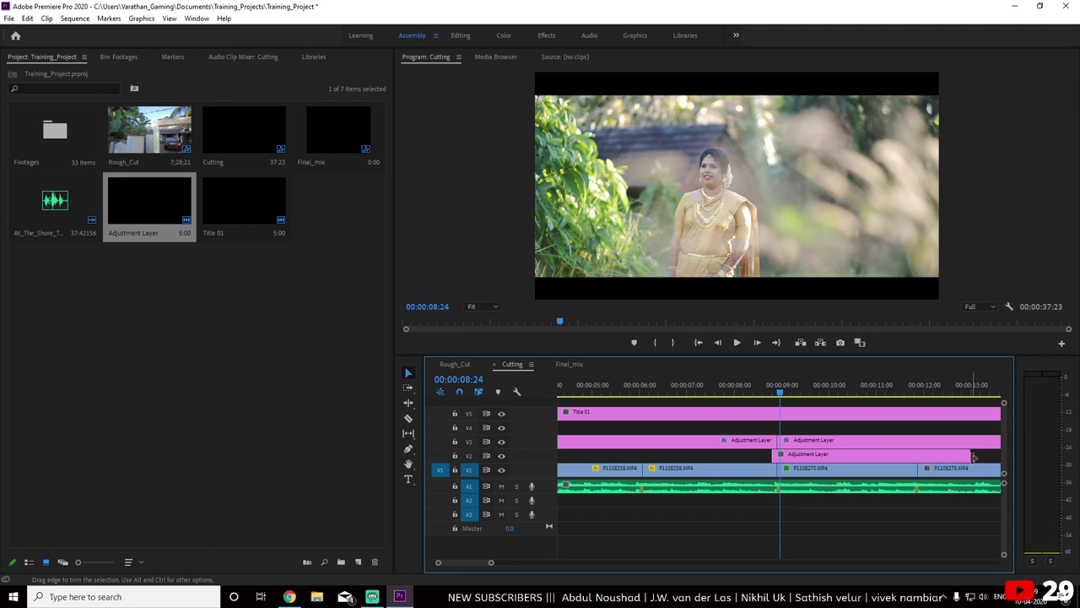
pyautogui.moveTo(970, 456)
pyautogui.mouseDown()
pyautogui.moveTo(761, 461)
pyautogui.moveTo(763, 440)
pyautogui.mouseUp()
pyautogui.press('=')
pyautogui.press('=')
pyautogui.press('=')
pyautogui.press('-')
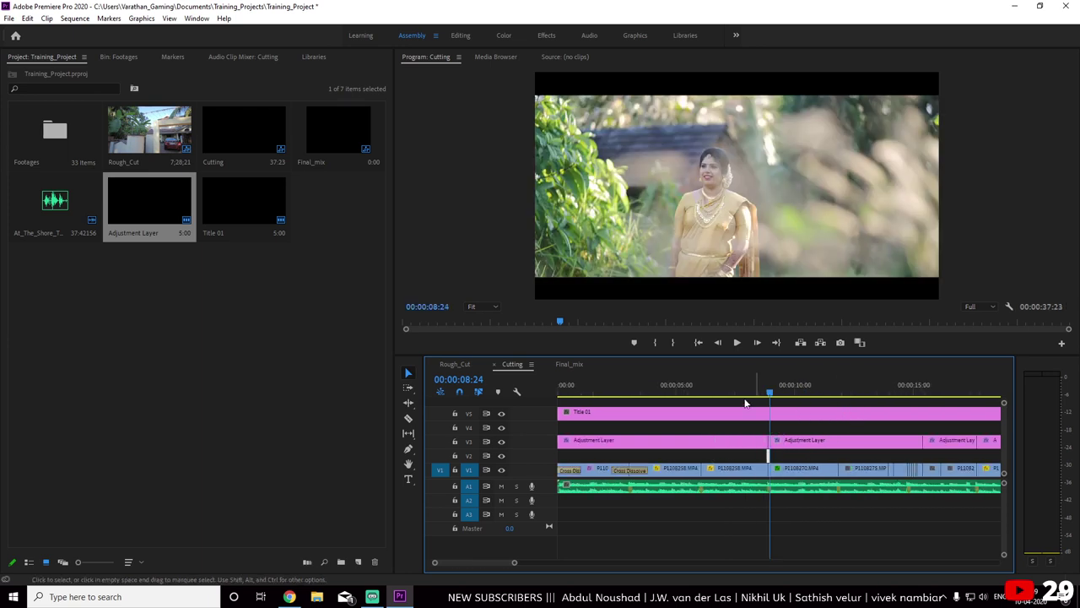
pyautogui.press('\\')
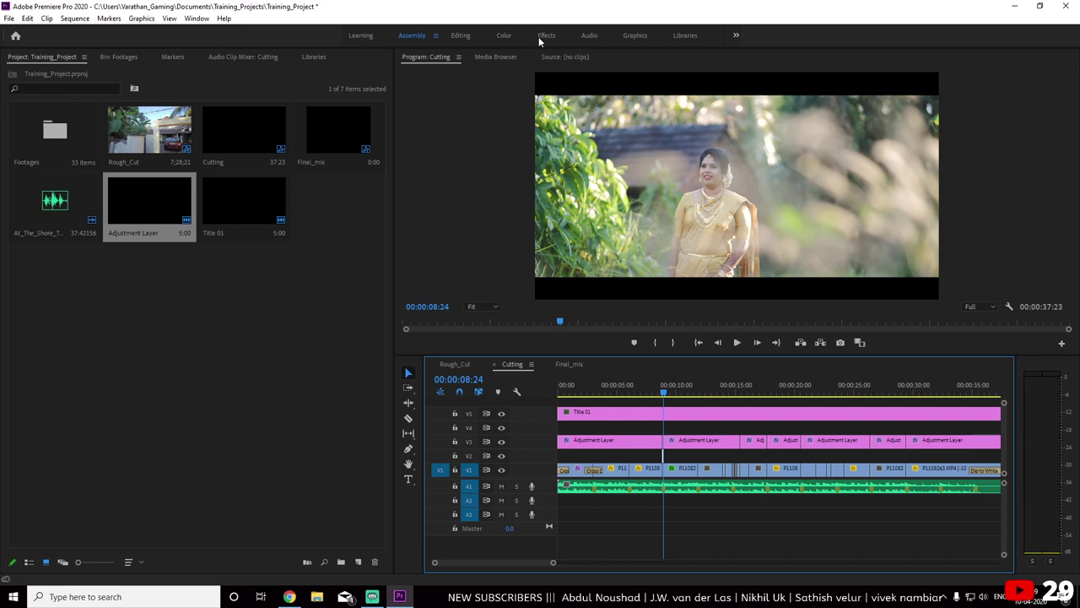
# In the Effects workspace, zoom in on the cut at 00:00:08:23 and expand Presets
pyautogui.click(545, 35)
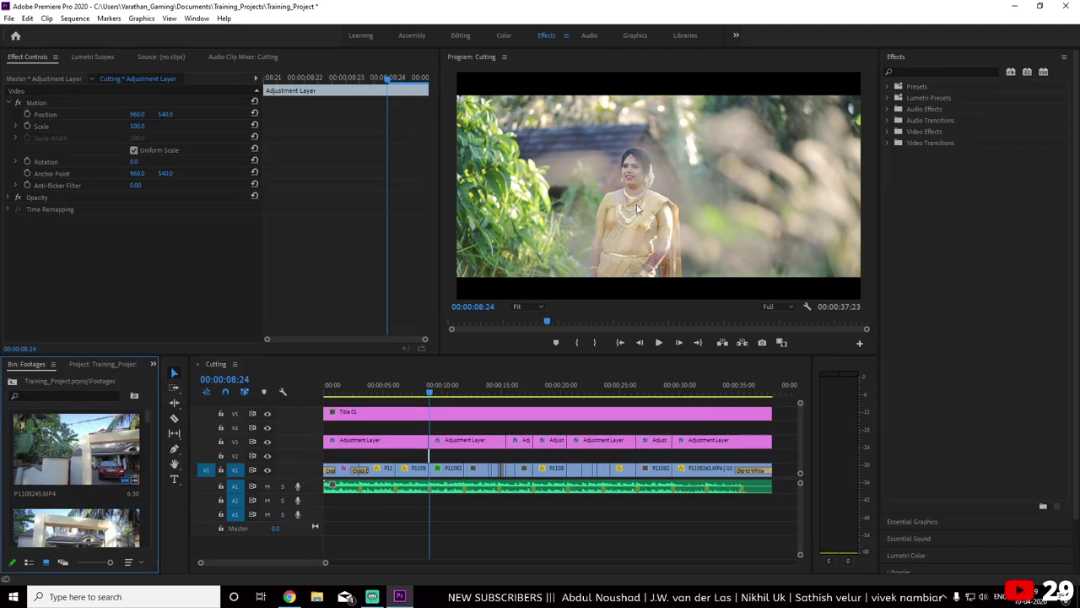
pyautogui.click(428, 390)
pyautogui.press('=')
pyautogui.press('=')
pyautogui.press('=')
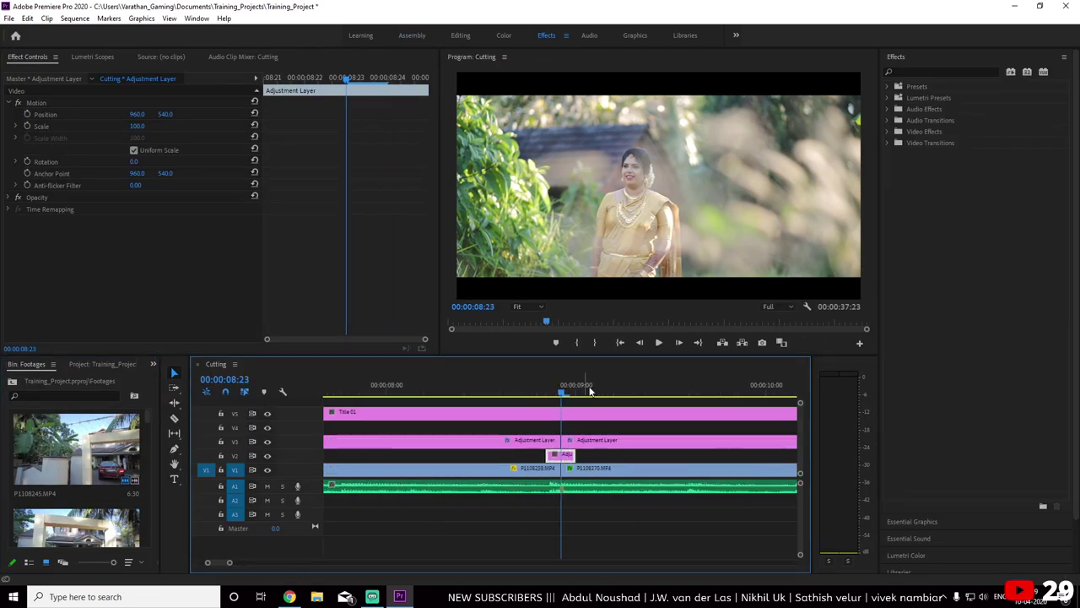
pyautogui.click(890, 87)
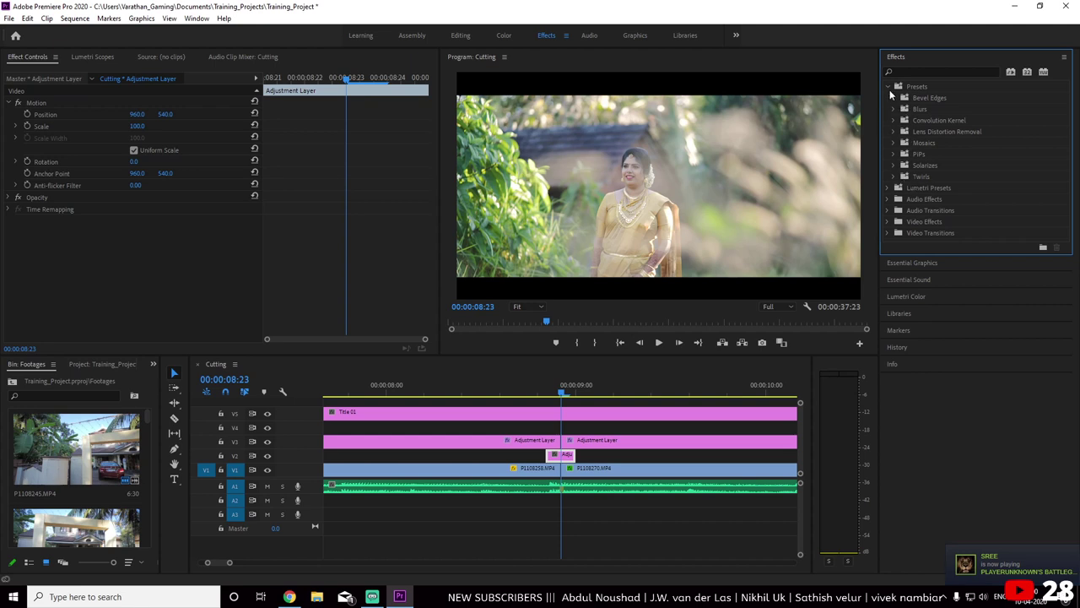
pyautogui.click(888, 88)
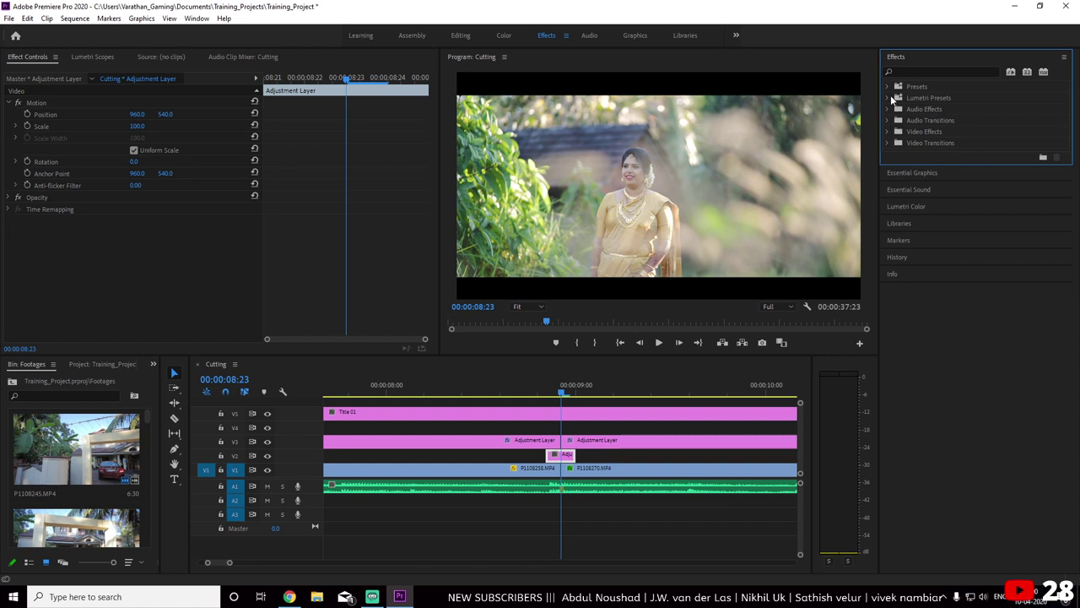
pyautogui.click(887, 87)
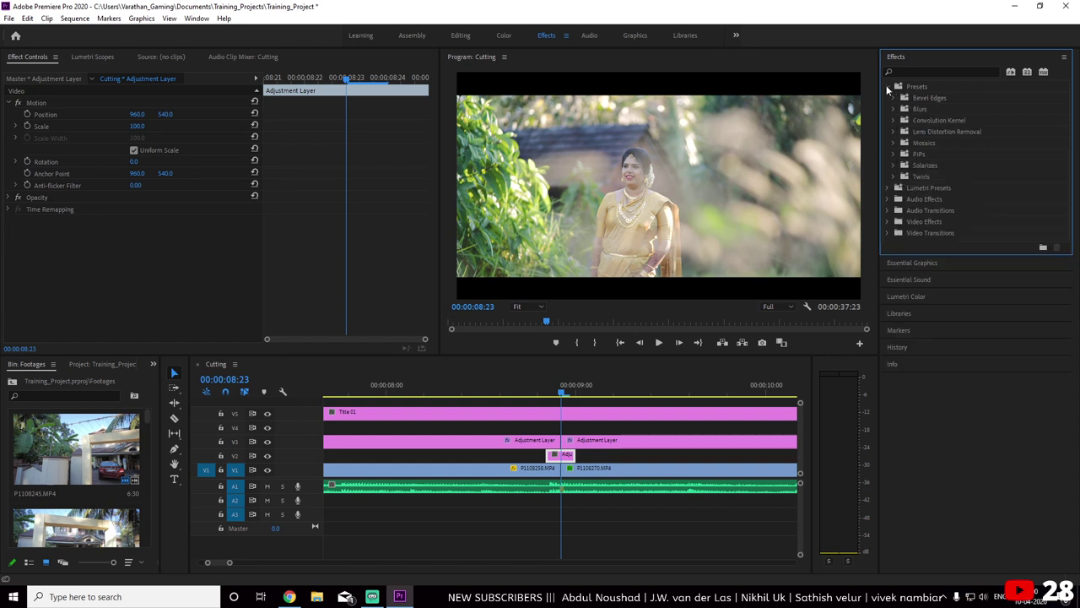
# Import the Smooth Transitions Pack 2 preset file and expand its Warp Transition folder
pyautogui.rightClick(907, 87)
pyautogui.click(949, 121)
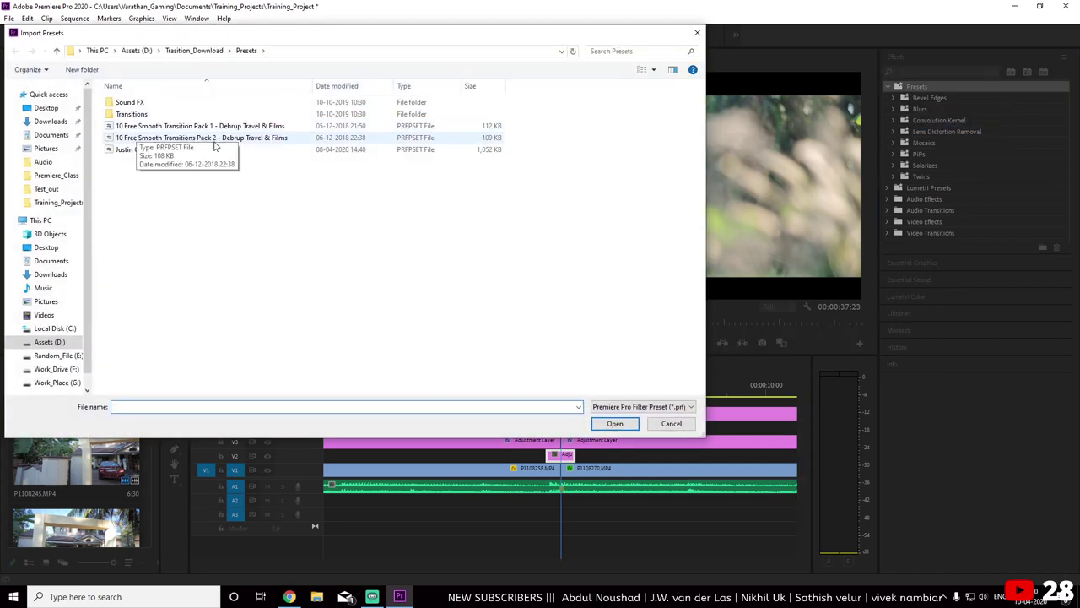
pyautogui.doubleClick(261, 141)
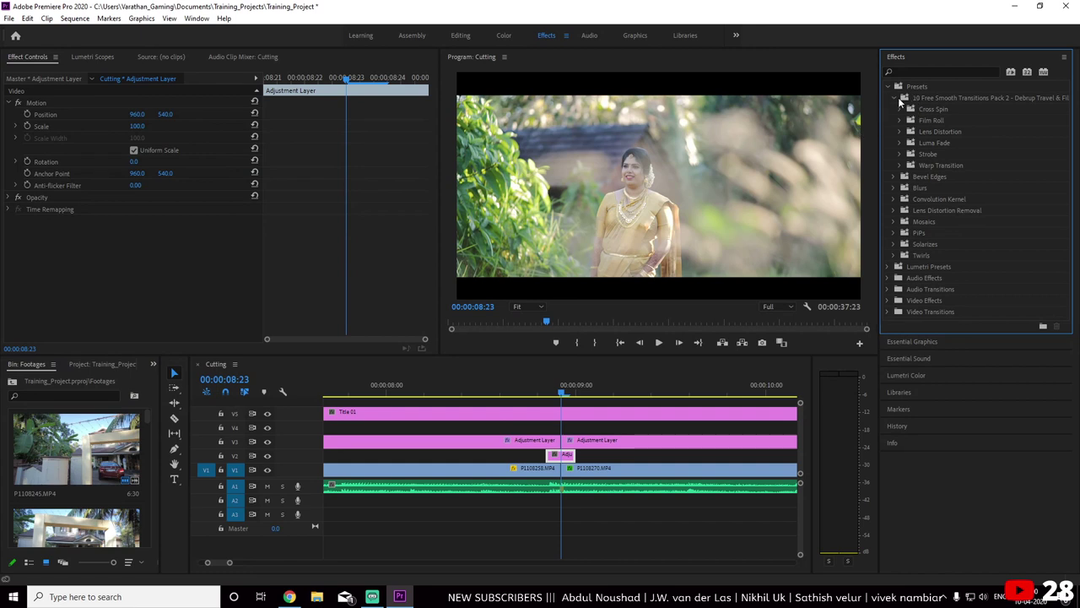
pyautogui.click(931, 166)
# Apply the Warp Transition preset to the small V2 adjustment layer at the cut
pyautogui.click(900, 165)
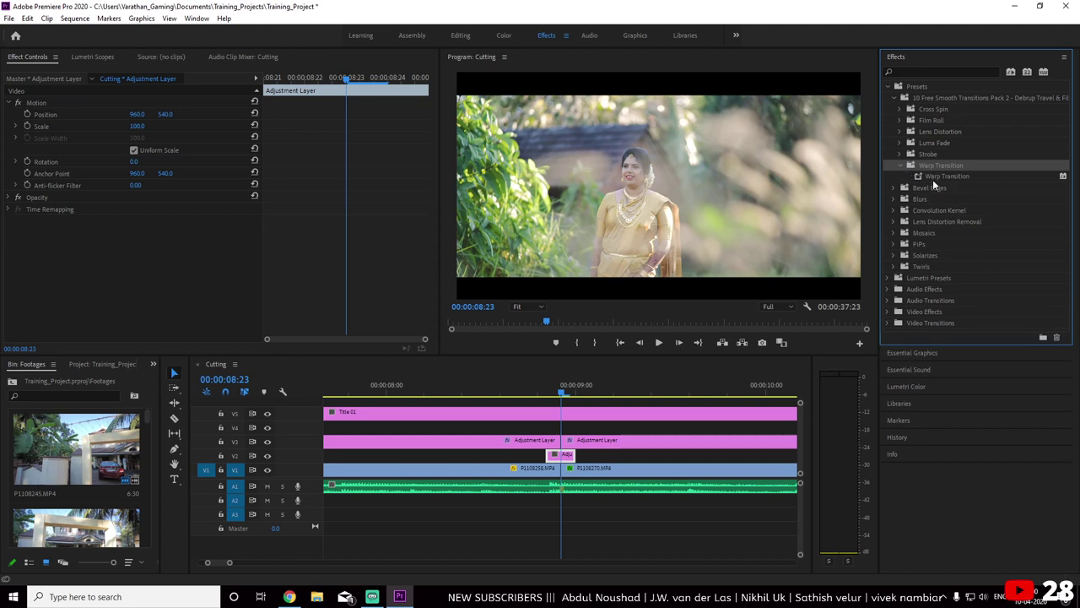
pyautogui.moveTo(916, 176); pyautogui.dragTo(900, 175)
pyautogui.moveTo(537, 368); pyautogui.dragTo(560, 455)
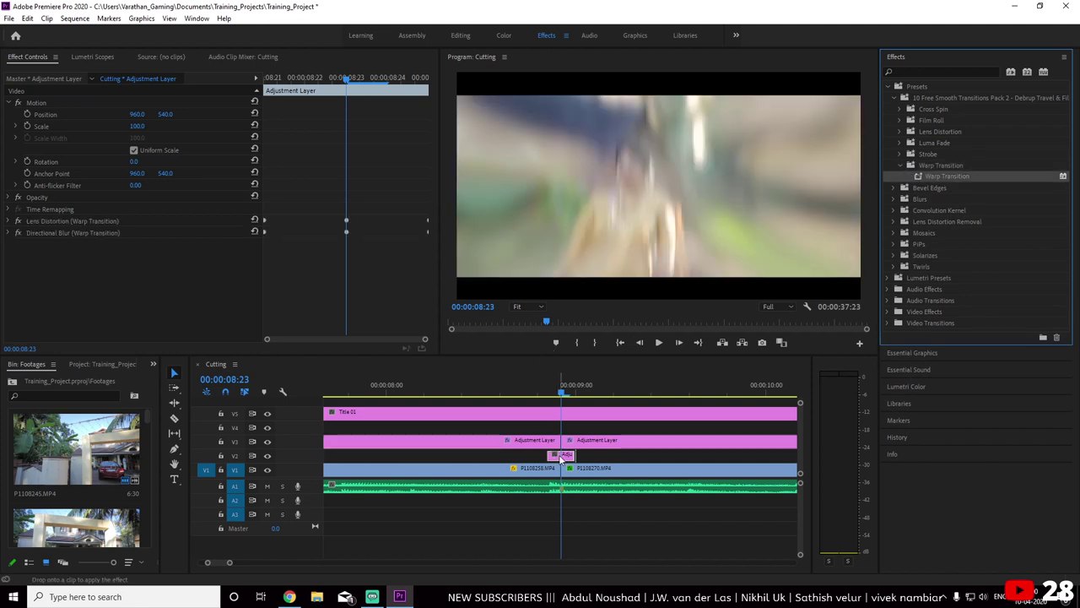
# Play the sequence through the cut several times to preview the warp
pyautogui.click(507, 374)
pyautogui.press('space')
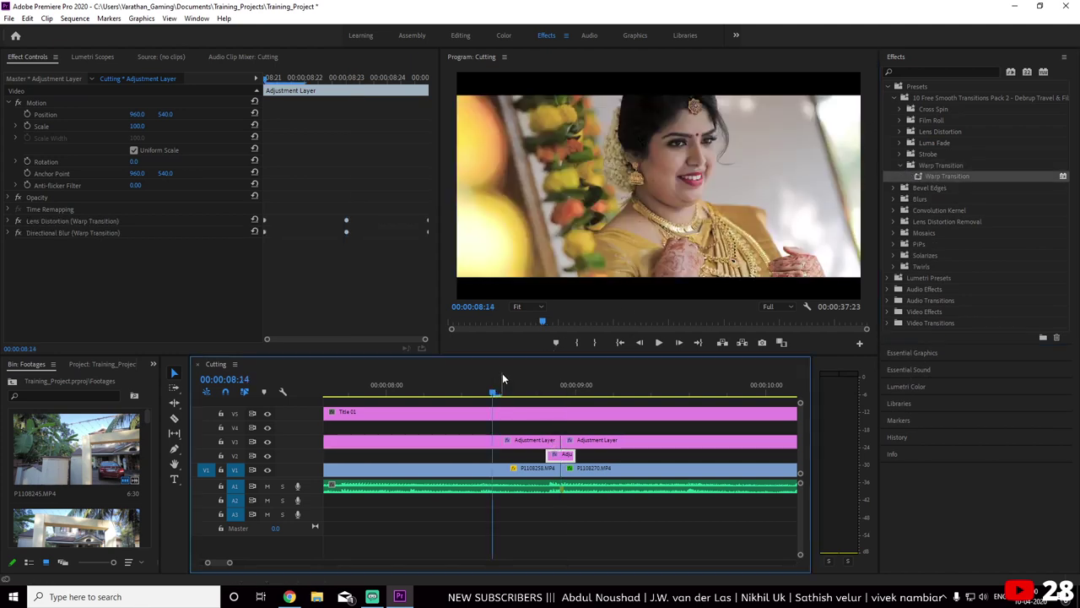
pyautogui.moveTo(513, 390)
pyautogui.mouseDown()
pyautogui.moveTo(576, 393)
pyautogui.moveTo(478, 390)
pyautogui.mouseUp()
pyautogui.press('space')
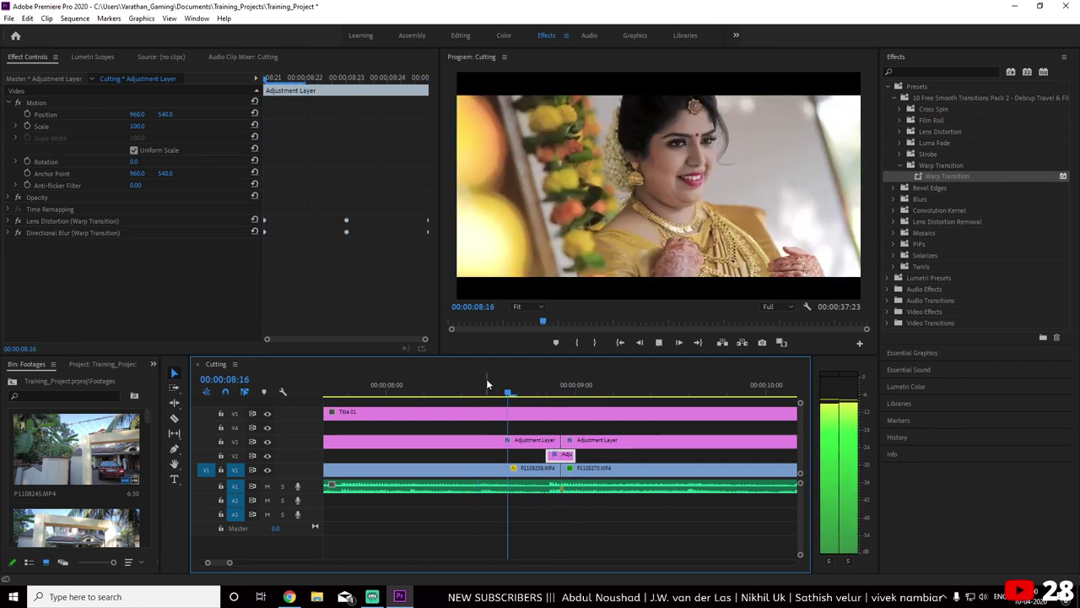
pyautogui.click(499, 384)
pyautogui.press('space')
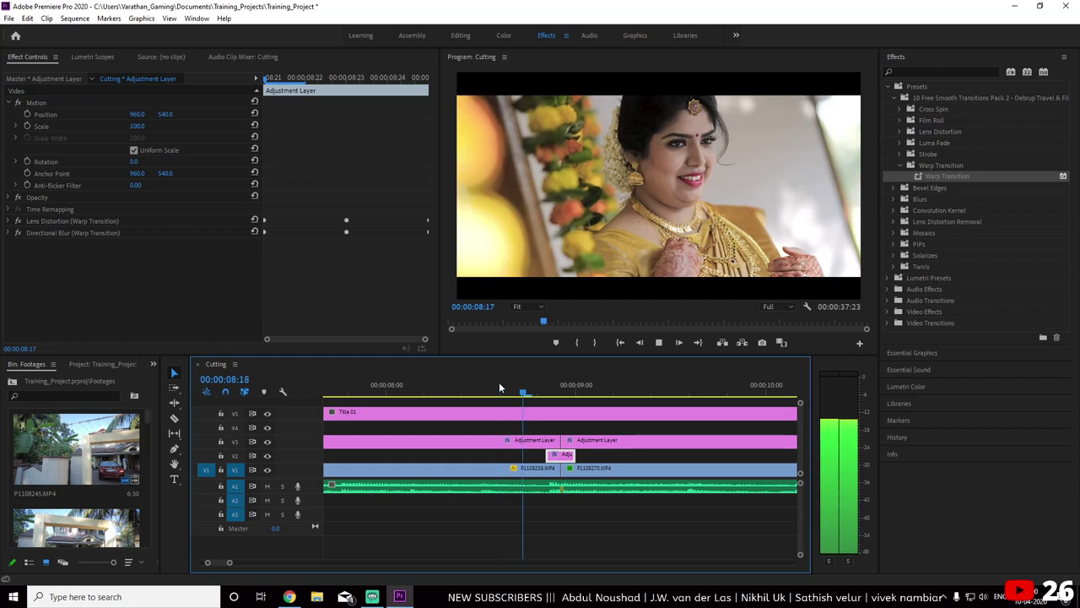
pyautogui.press('space')
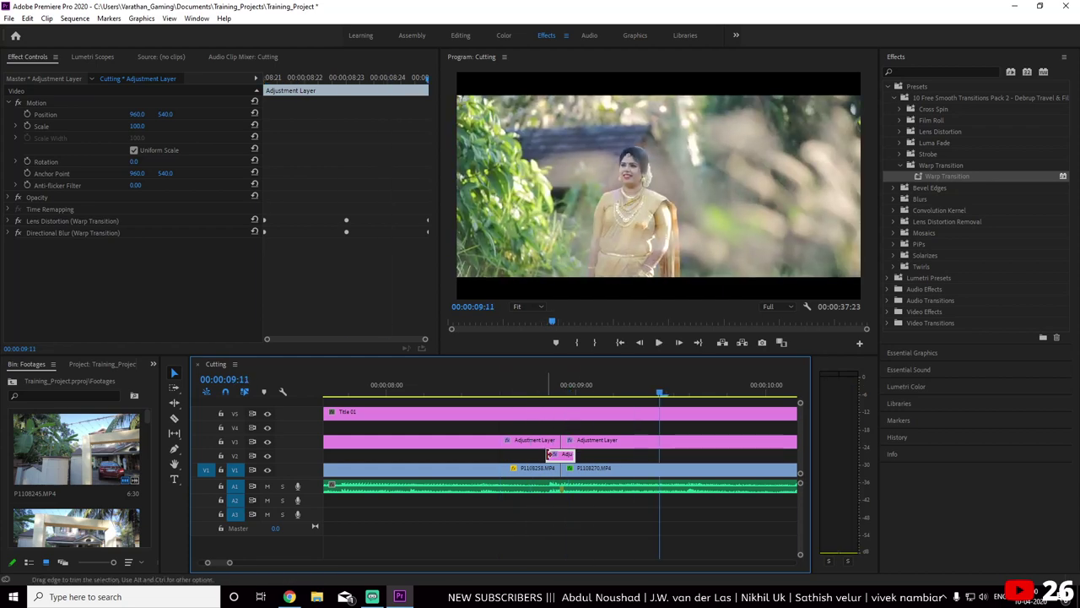
# Extend the V2 adjustment layer earlier and past the cut, then preview it from 00:00:08:20
pyautogui.moveTo(548, 454)
pyautogui.mouseDown()
pyautogui.moveTo(524, 455)
pyautogui.moveTo(588, 455)
pyautogui.mouseUp()
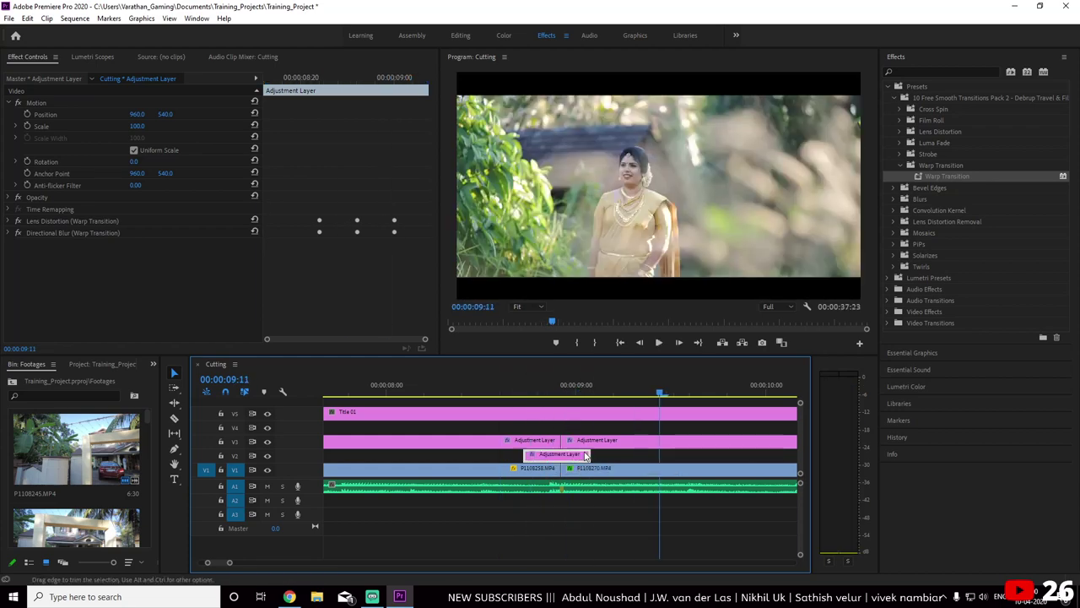
pyautogui.click(488, 390)
pyautogui.press('space')
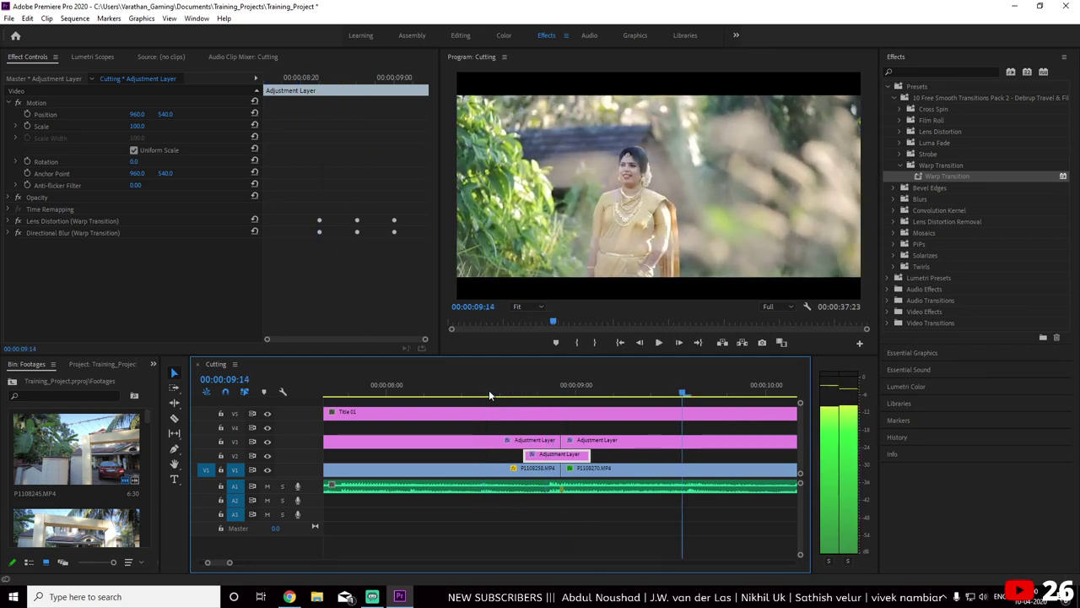
pyautogui.moveTo(488, 390)
pyautogui.mouseDown()
pyautogui.moveTo(570, 408)
pyautogui.moveTo(556, 404)
pyautogui.mouseUp()
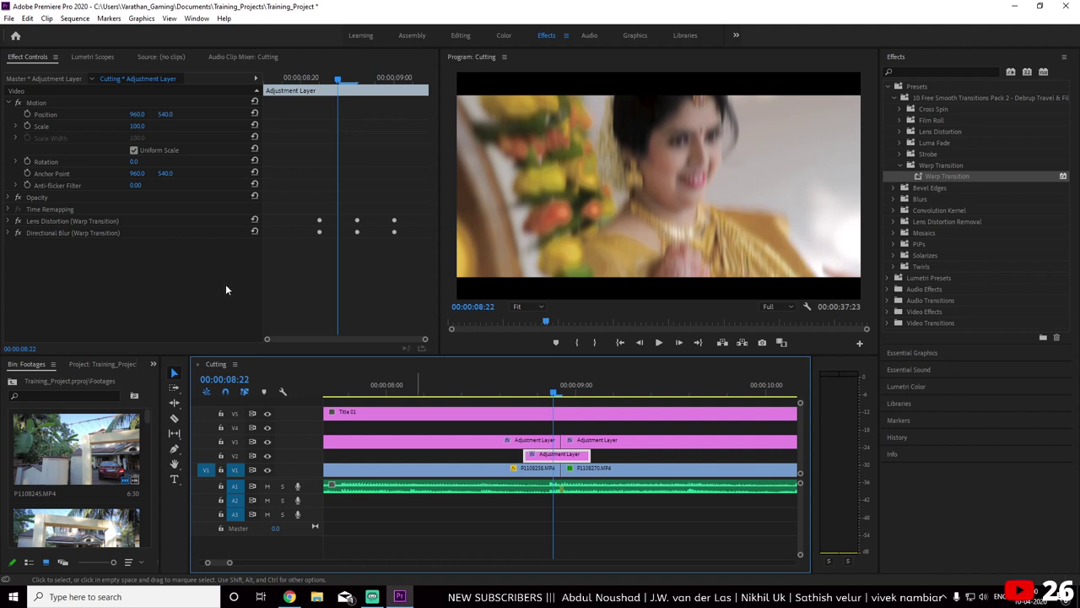
# Delete the Lens Distortion and Directional Blur effects and reapply Warp Transition to the lengthened layer
pyautogui.click(92, 221)
pyautogui.press('Delete')
pyautogui.click(93, 221)
pyautogui.press('Delete')
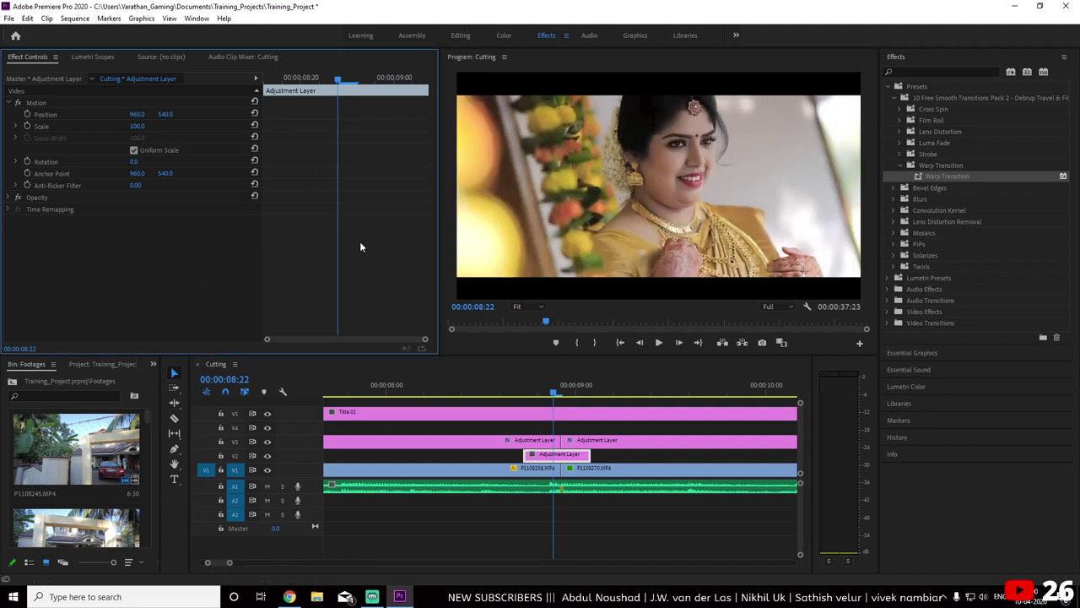
pyautogui.moveTo(934, 179); pyautogui.dragTo(557, 454)
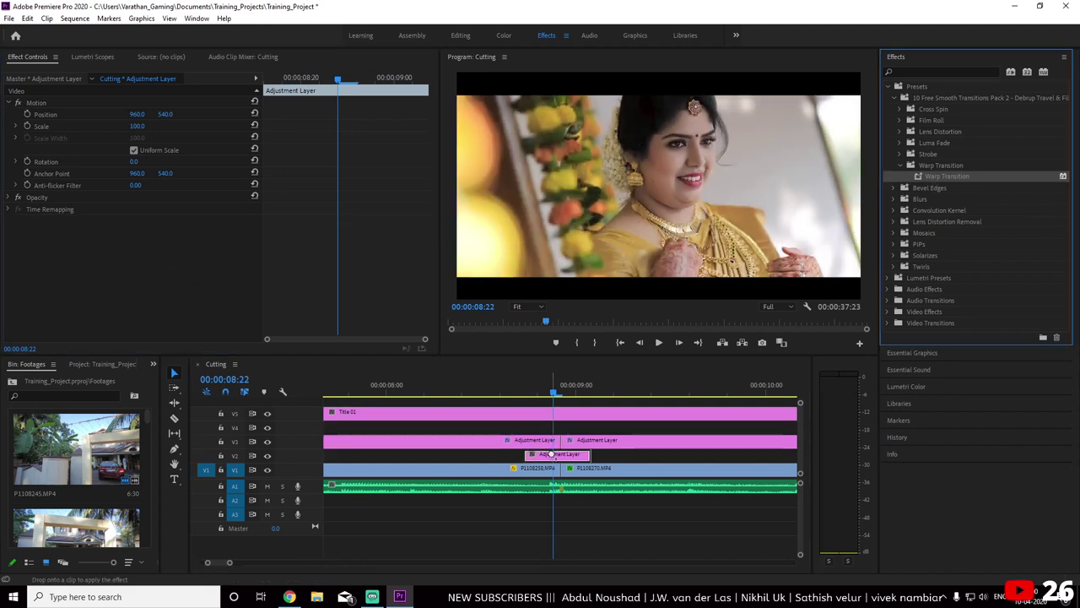
# Play the reapplied warp transition from just before the cut
pyautogui.click(415, 387)
pyautogui.press('space')
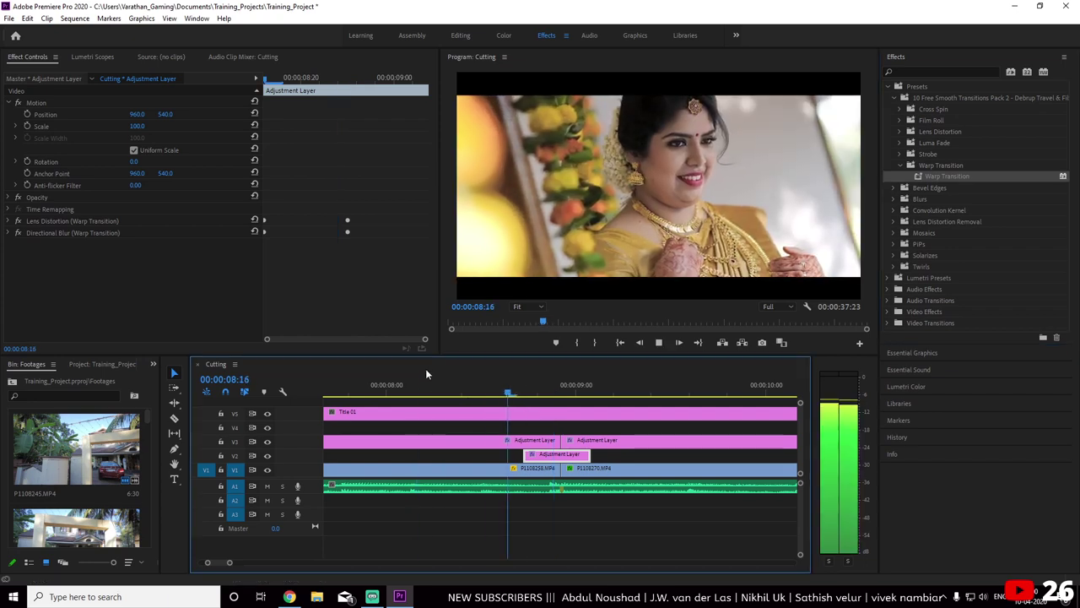
pyautogui.press('space')
pyautogui.press('space')
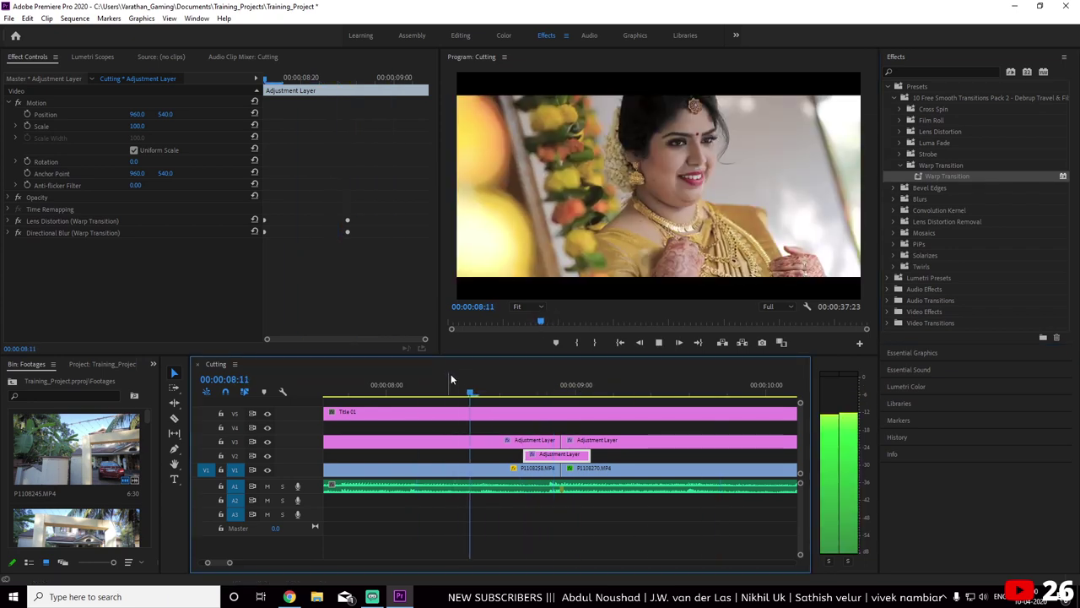
pyautogui.press('space')
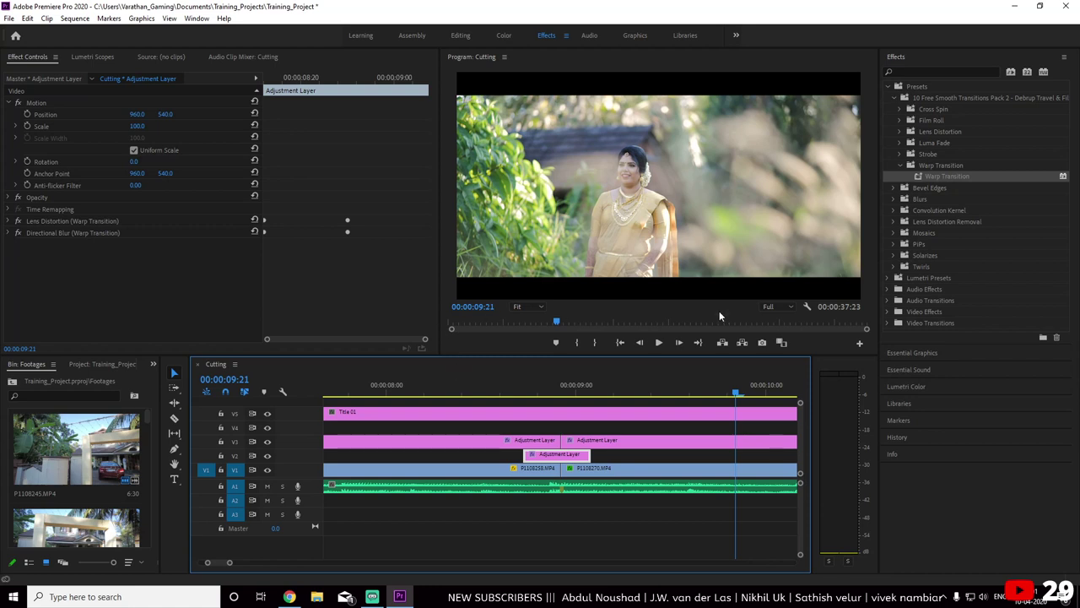
# Lower Program monitor playback resolution to 1/4 and play through the cut from 00:00:08:11
pyautogui.click(777, 306)
pyautogui.click(772, 332)
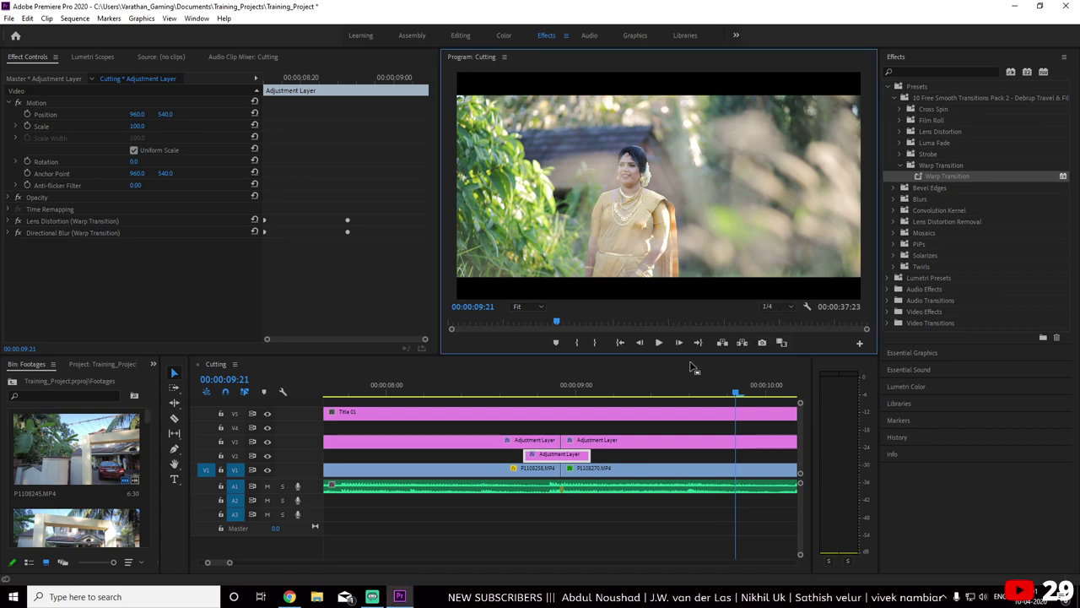
pyautogui.click(494, 390)
pyautogui.press('space')
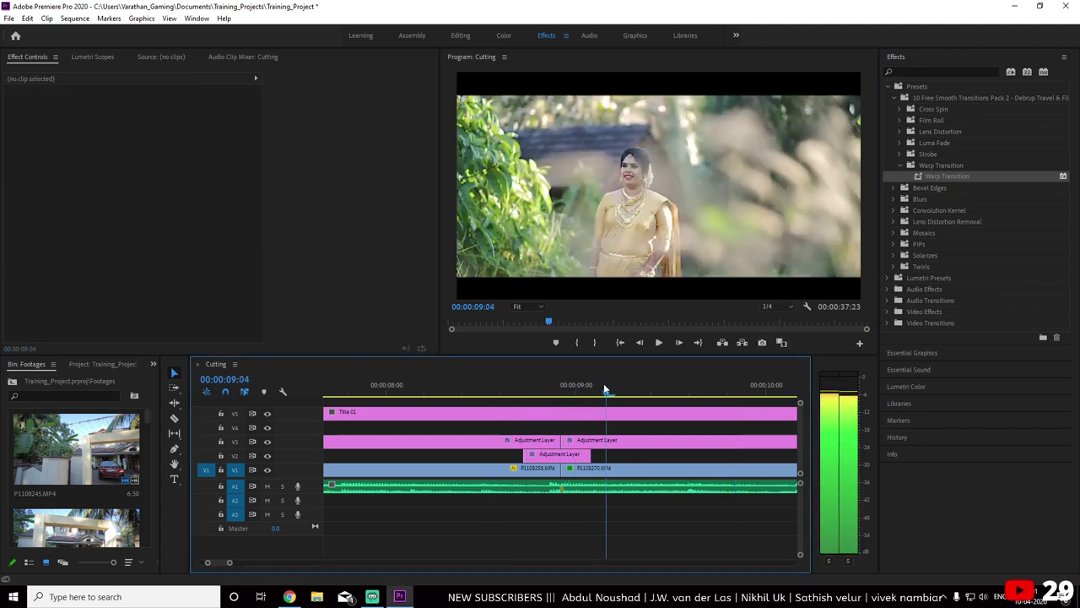
pyautogui.click(471, 392)
pyautogui.press('space')
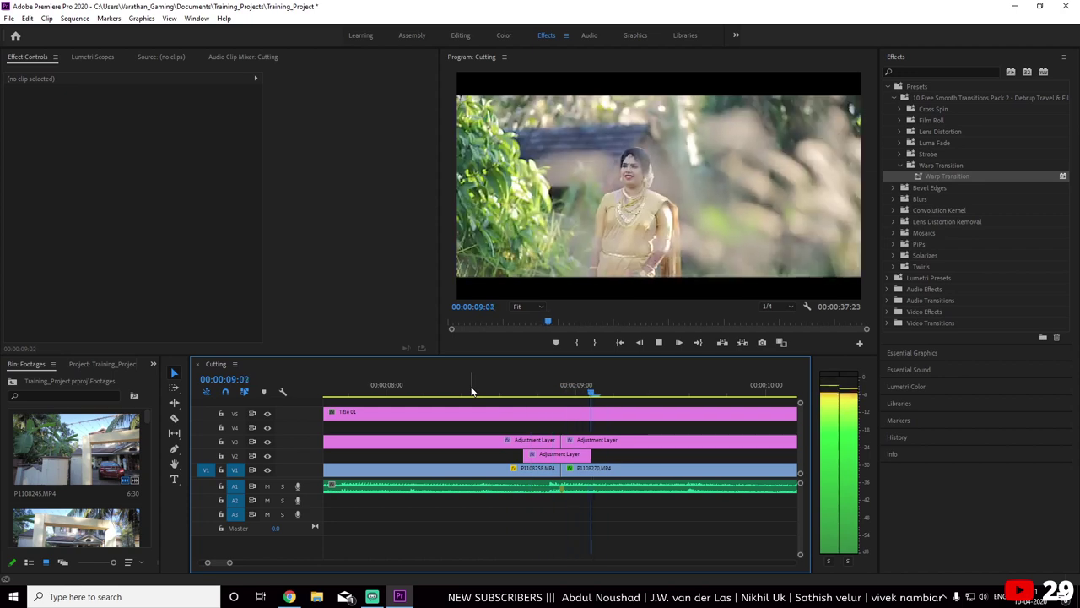
# Switch playback resolution to 1/2 and play the transition from before the cut
pyautogui.click(790, 305)
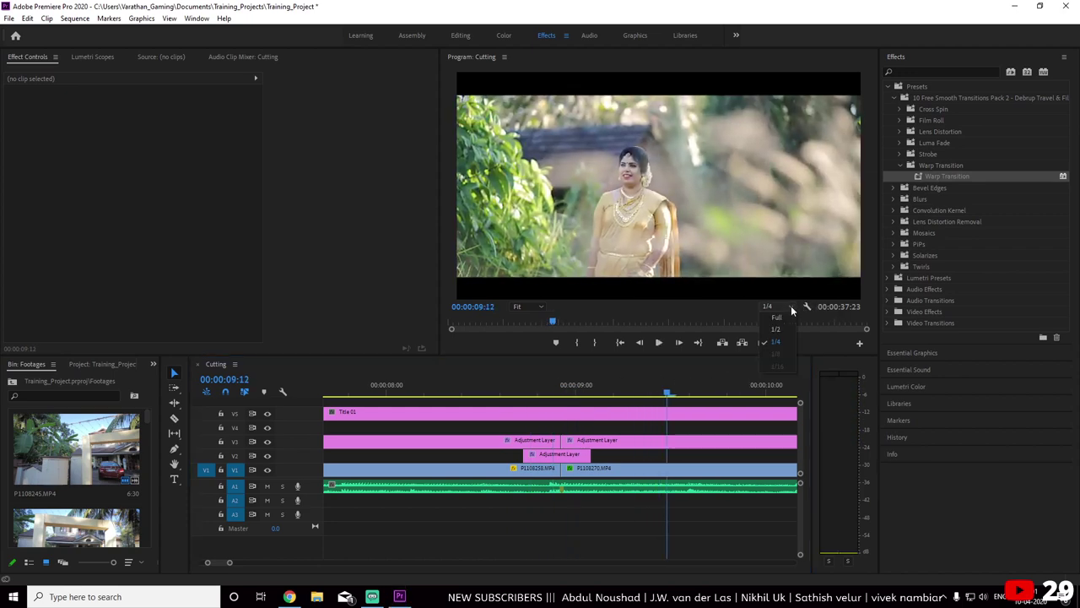
pyautogui.click(779, 330)
pyautogui.click(493, 390)
pyautogui.press('space')
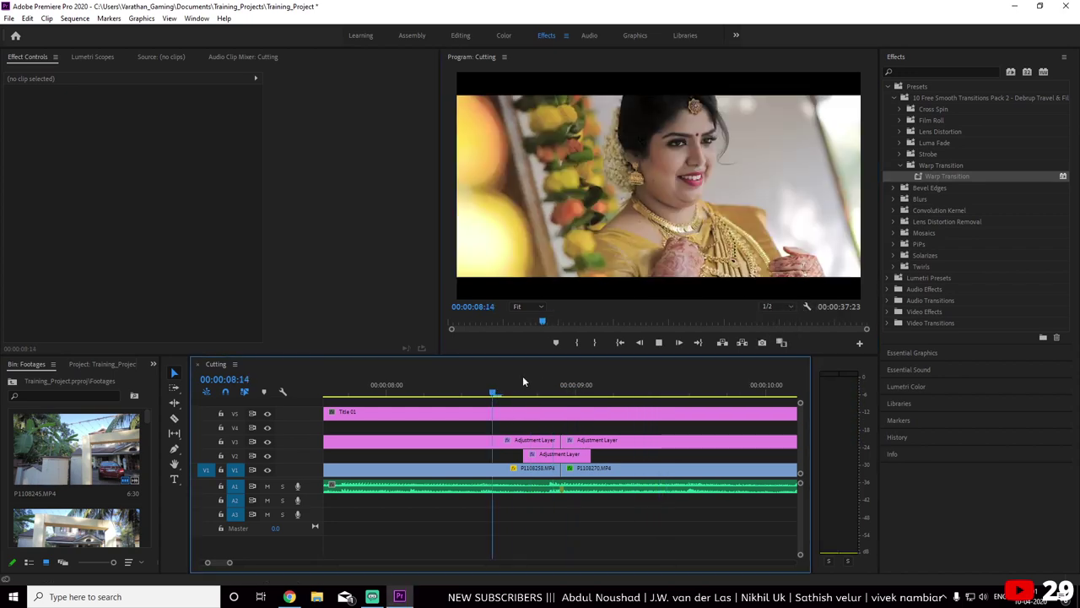
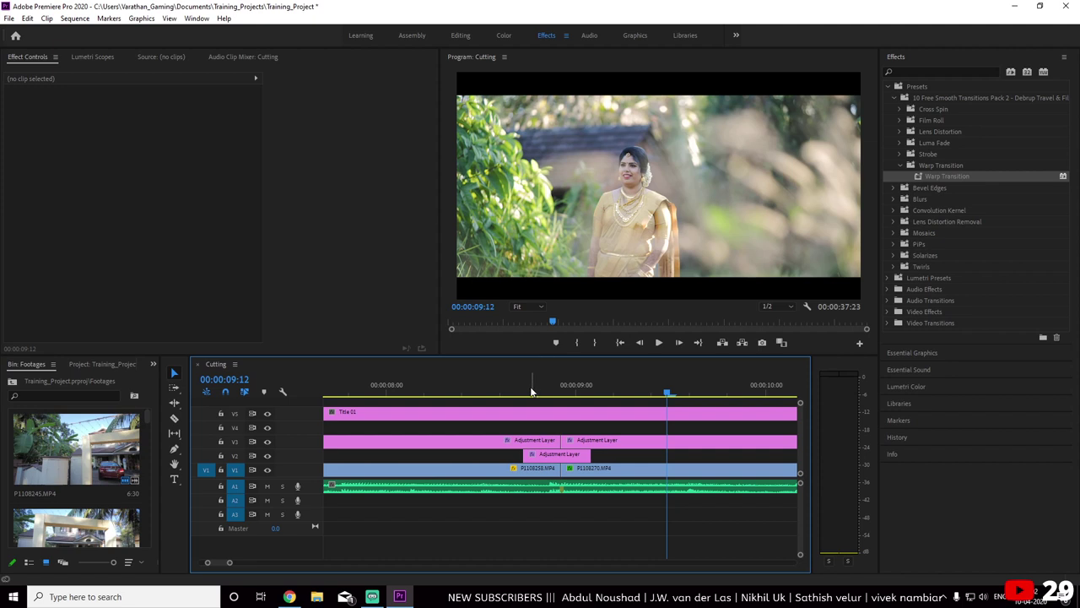
# Zoom and scrub the timeline to the bride-clip cut near 11:18–11:24
pyautogui.moveTo(547, 391); pyautogui.dragTo(585, 392)
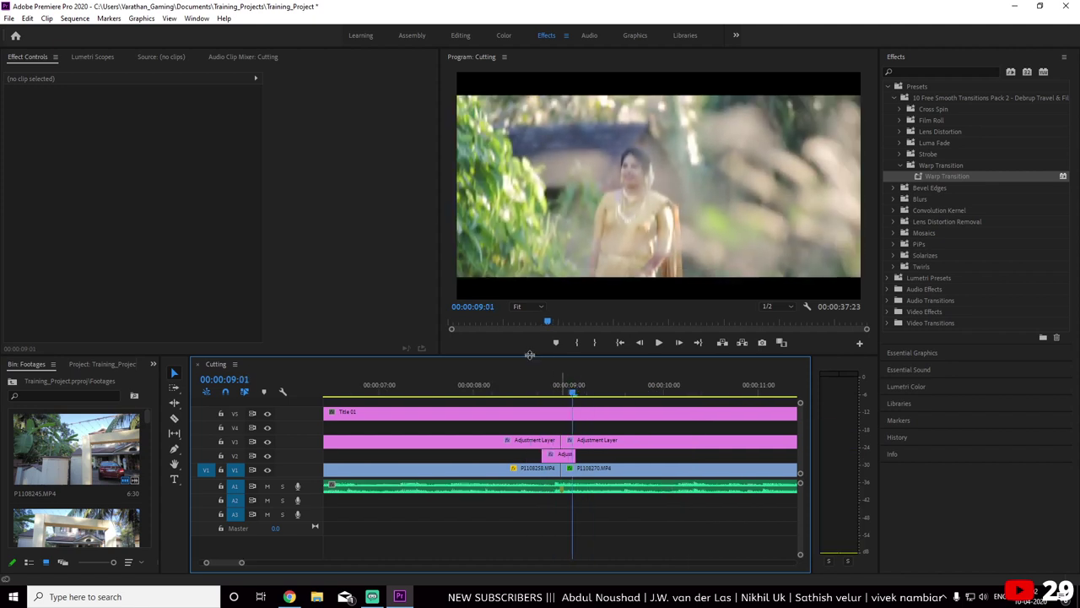
pyautogui.press('-')
pyautogui.press('-')
pyautogui.press('-')
pyautogui.moveTo(589, 381); pyautogui.dragTo(601, 382)
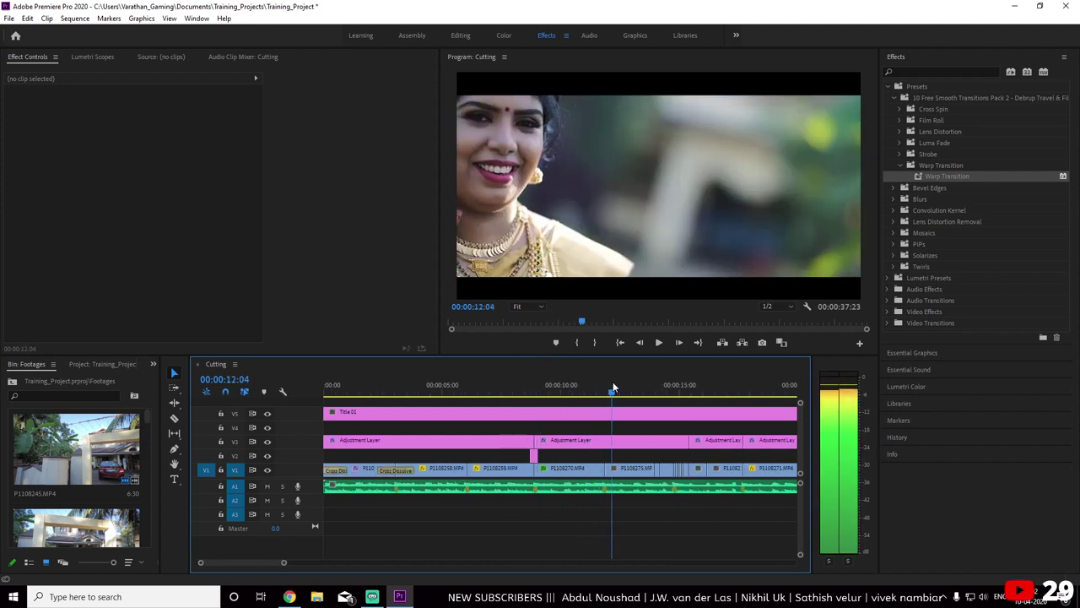
pyautogui.press('=')
pyautogui.press('=')
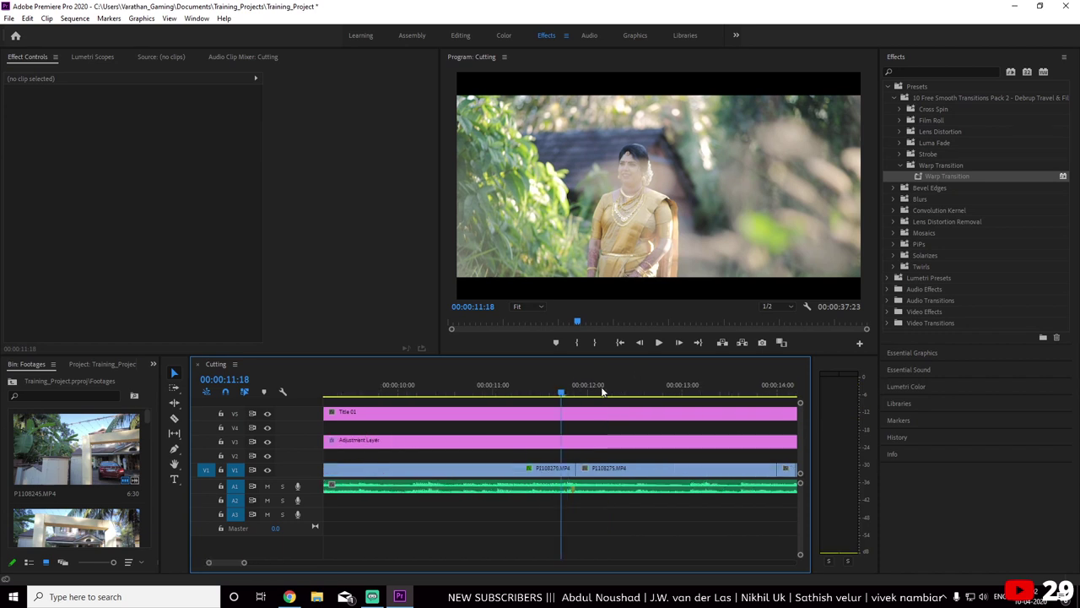
pyautogui.moveTo(561, 387)
pyautogui.mouseDown()
pyautogui.moveTo(583, 393)
pyautogui.moveTo(565, 390)
pyautogui.mouseUp()
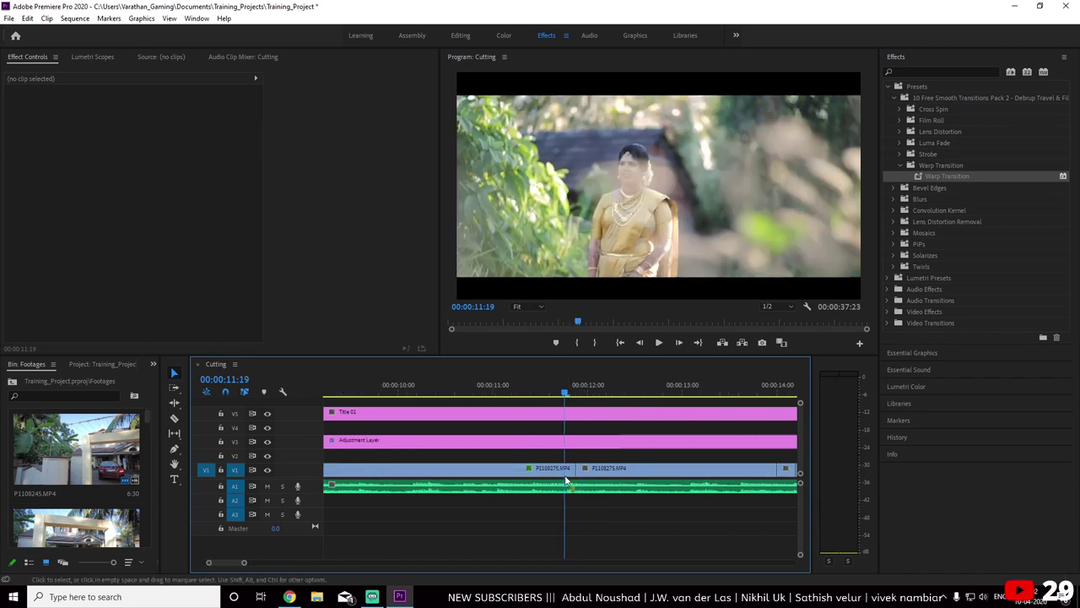
# Preview the close-up past 11:18, then collapse Warp Transition and expand the Luma Fade presets
pyautogui.click(561, 392)
pyautogui.moveTo(562, 394); pyautogui.dragTo(576, 400)
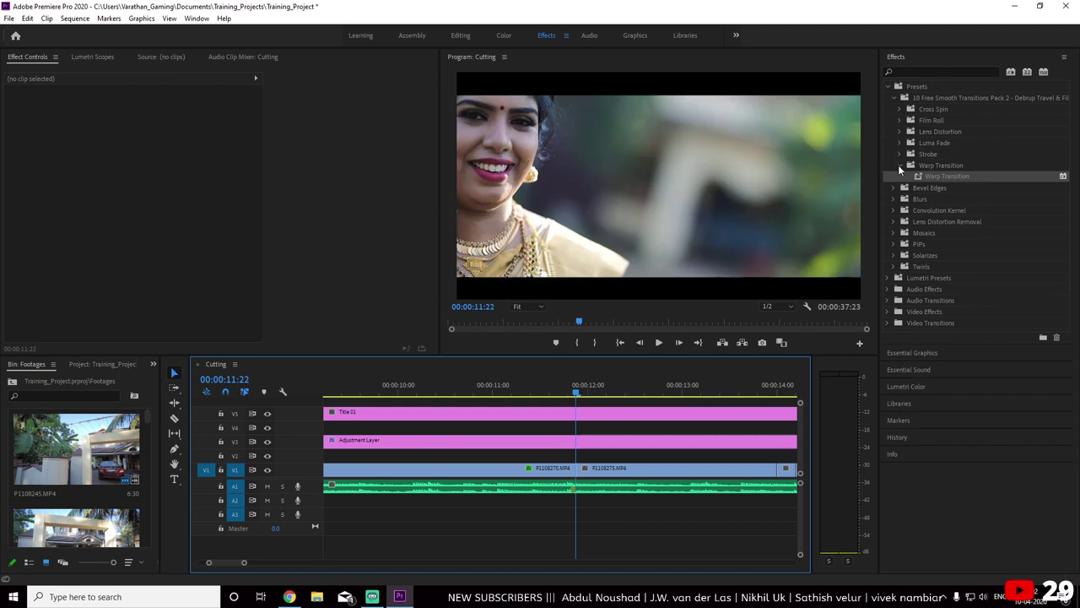
pyautogui.click(899, 164)
pyautogui.click(901, 143)
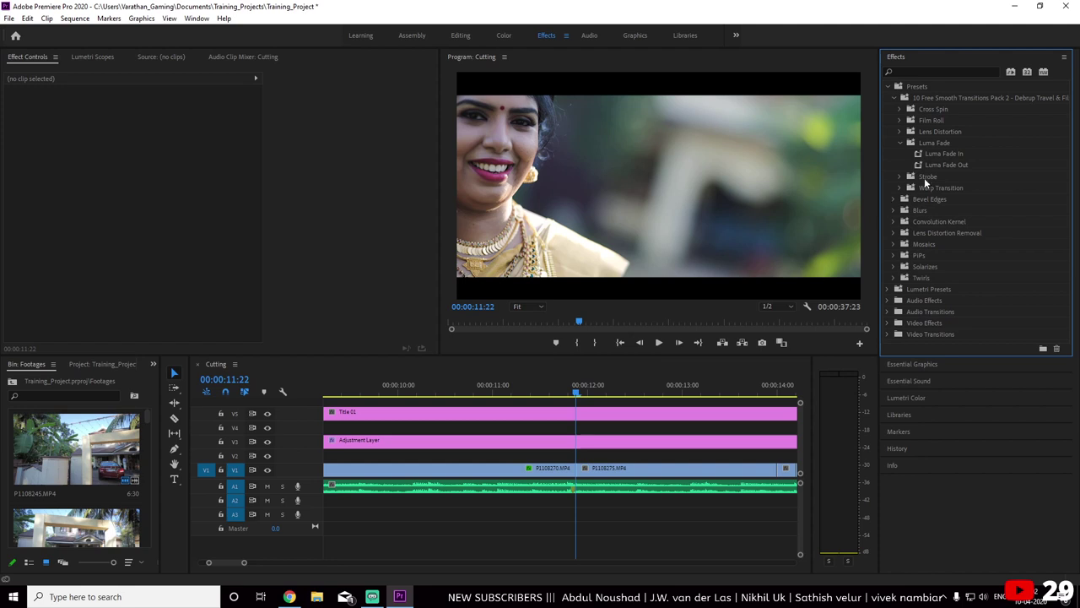
# Apply Luma Fade In to P1108275 and Luma Fade Out to P1108270, then play back the transition
pyautogui.click(919, 153)
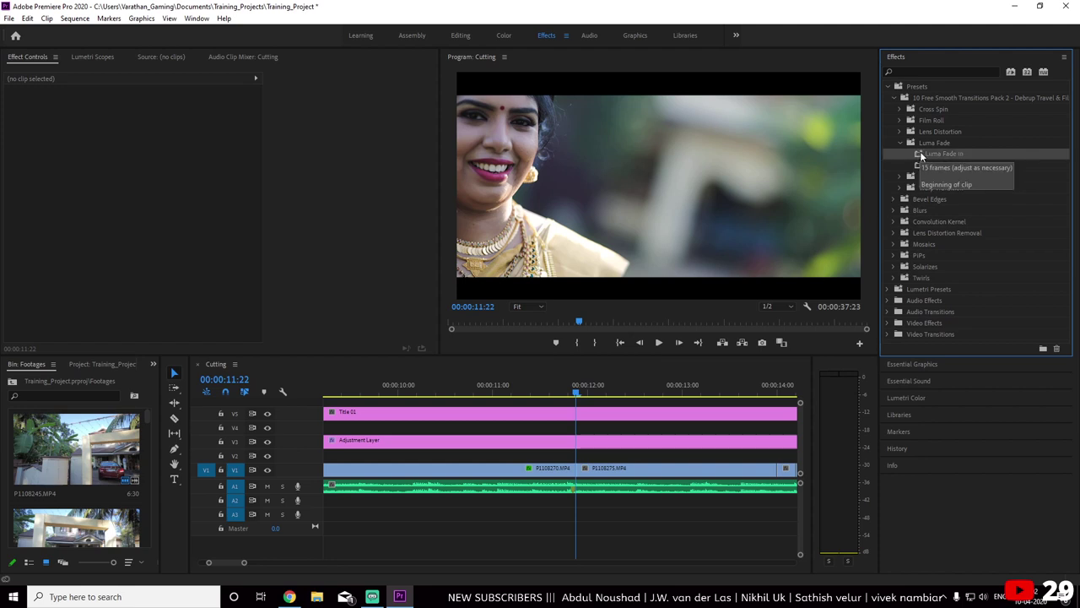
pyautogui.moveTo(920, 153); pyautogui.dragTo(709, 468)
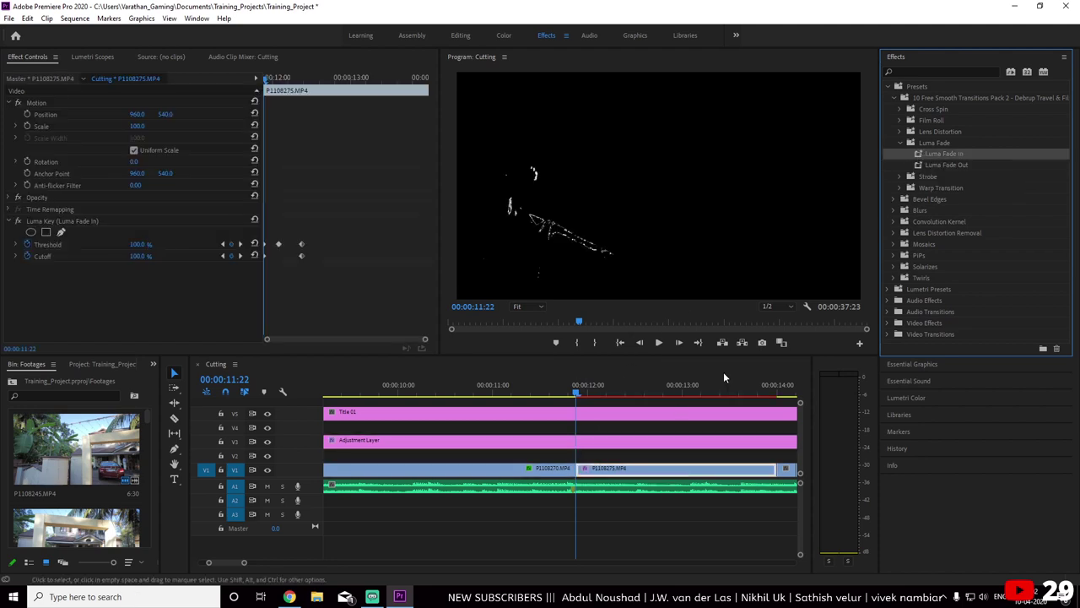
pyautogui.moveTo(946, 165); pyautogui.dragTo(552, 475)
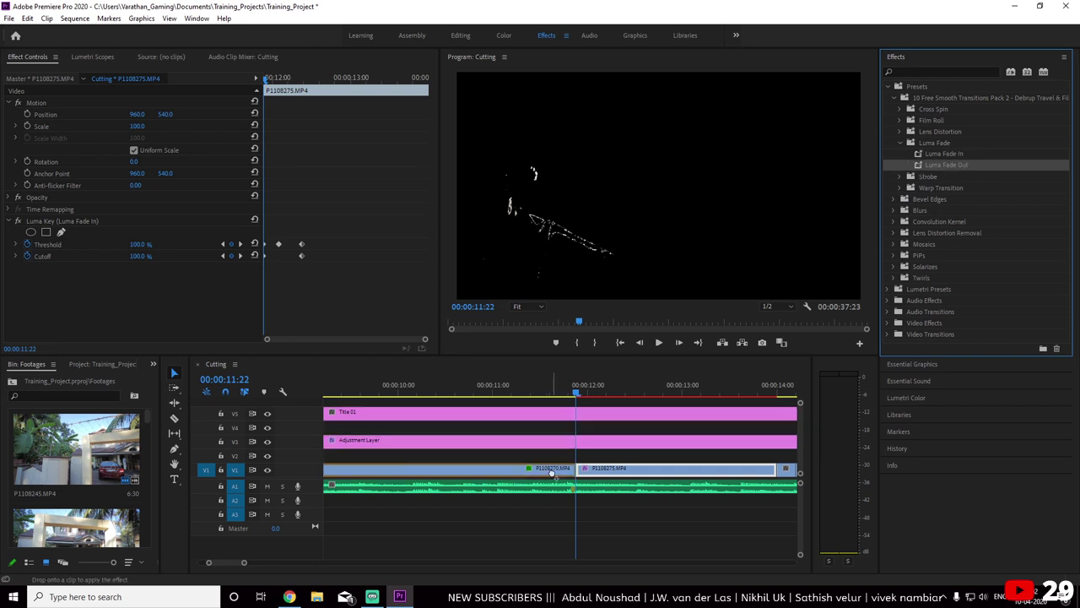
pyautogui.click(478, 387)
pyautogui.press('space')
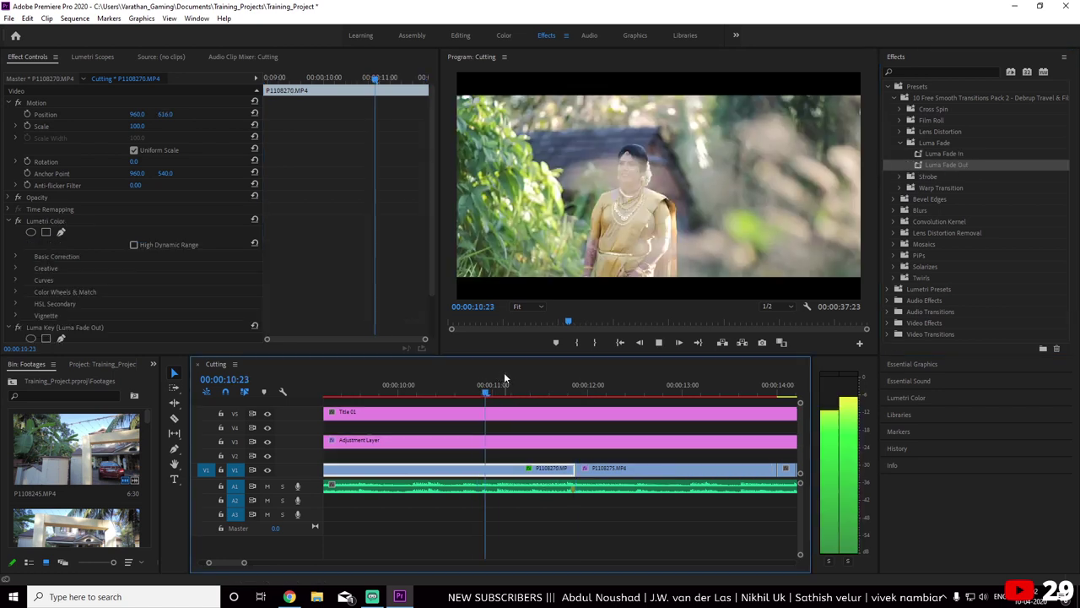
pyautogui.press('space')
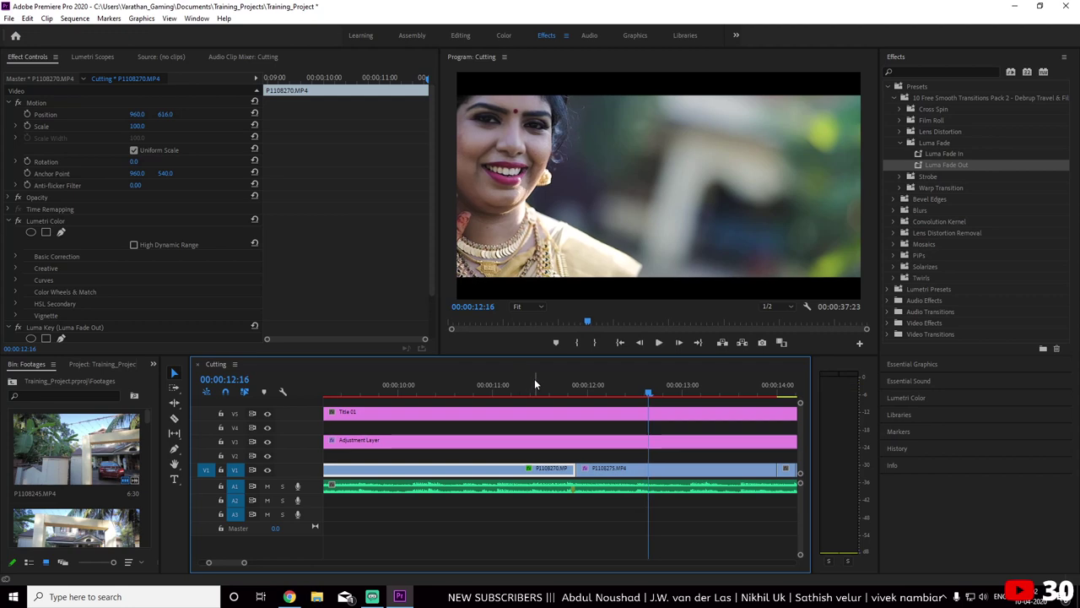
pyautogui.moveTo(534, 384)
pyautogui.mouseDown()
pyautogui.moveTo(616, 390)
pyautogui.moveTo(568, 390)
pyautogui.moveTo(561, 411)
pyautogui.mouseUp()
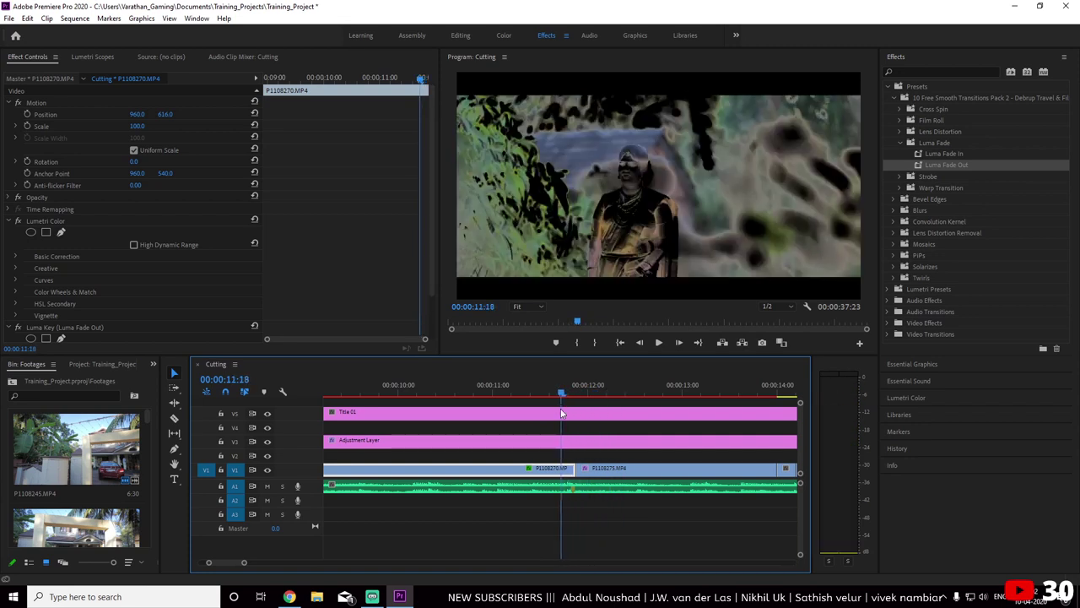
# Delete the Luma Key effect from P1108270 and switch to the Assembly workspace
pyautogui.scroll(-2, 154, 292)
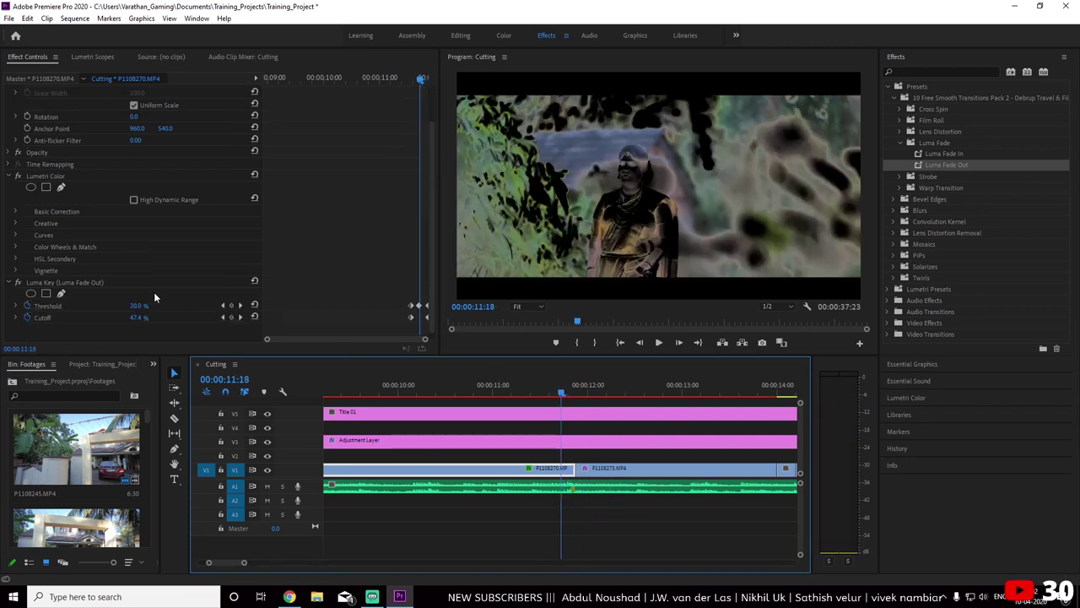
pyautogui.click(76, 276)
pyautogui.press('Delete')
pyautogui.click(605, 478)
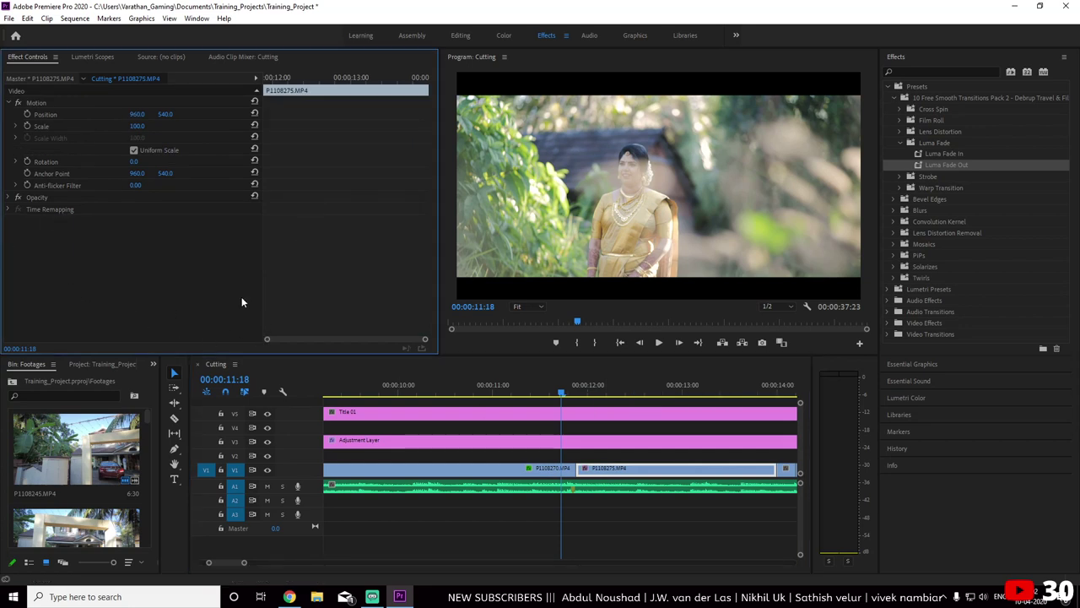
pyautogui.click(412, 37)
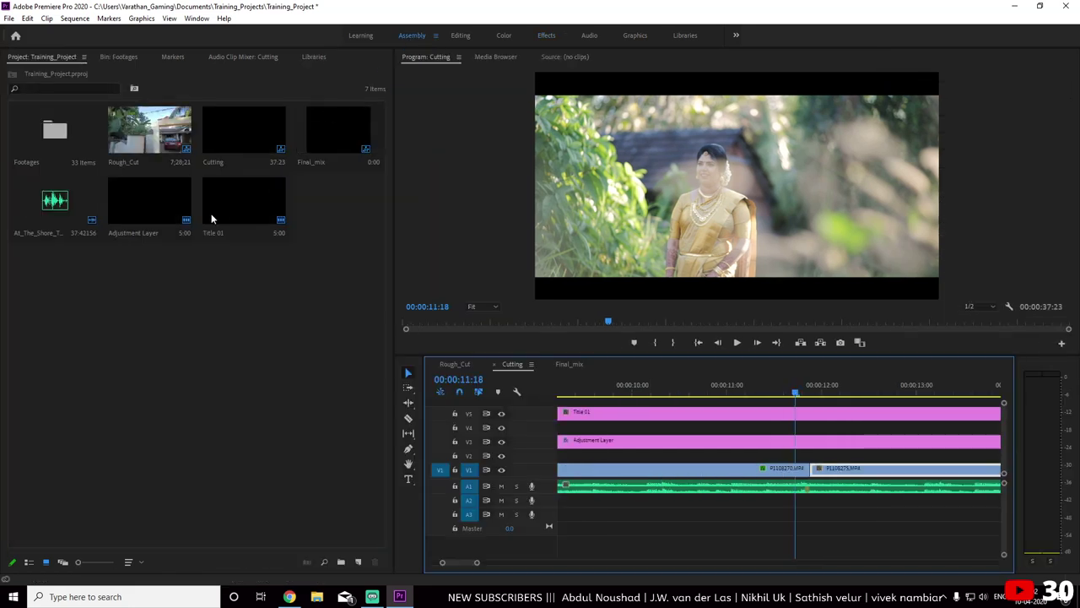
# Place an Adjustment Layer on V2 and trim both ends to a short span around the 11:23 cut
pyautogui.moveTo(171, 211); pyautogui.dragTo(648, 460)
pyautogui.press('-')
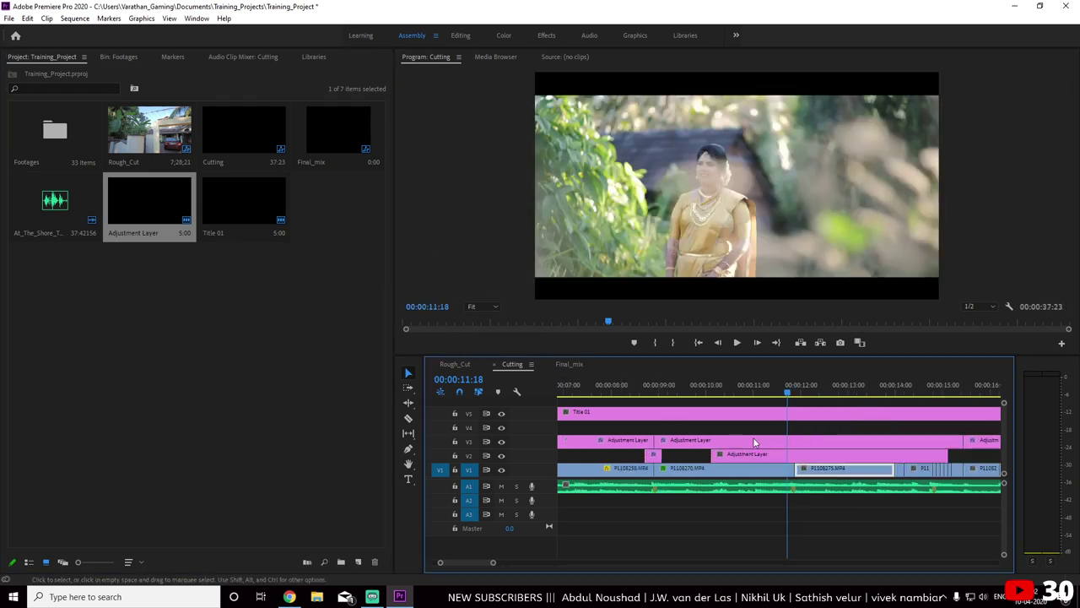
pyautogui.press('-')
pyautogui.moveTo(861, 455)
pyautogui.mouseDown()
pyautogui.moveTo(766, 454)
pyautogui.moveTo(779, 454)
pyautogui.mouseUp()
pyautogui.press('=')
pyautogui.press('=')
pyautogui.press('=')
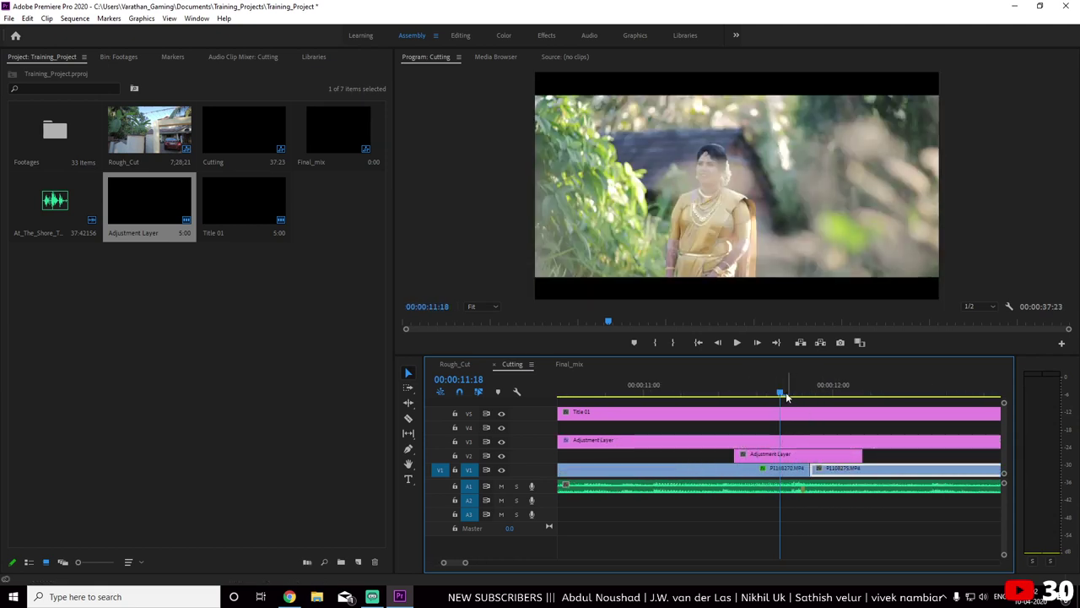
pyautogui.click(816, 391)
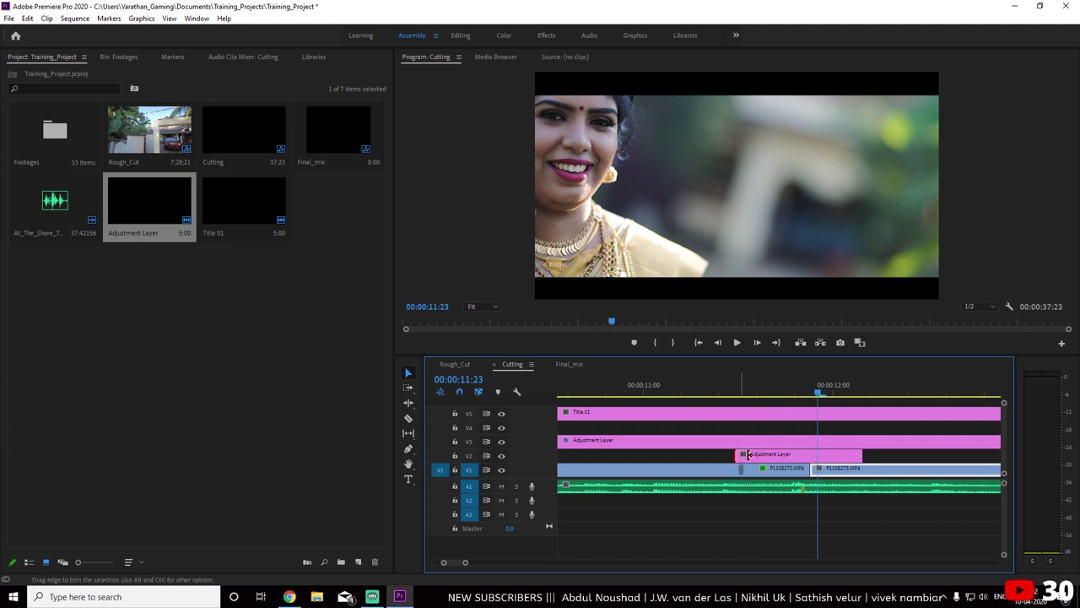
pyautogui.moveTo(741, 459); pyautogui.dragTo(781, 454)
pyautogui.moveTo(856, 453); pyautogui.dragTo(826, 453)
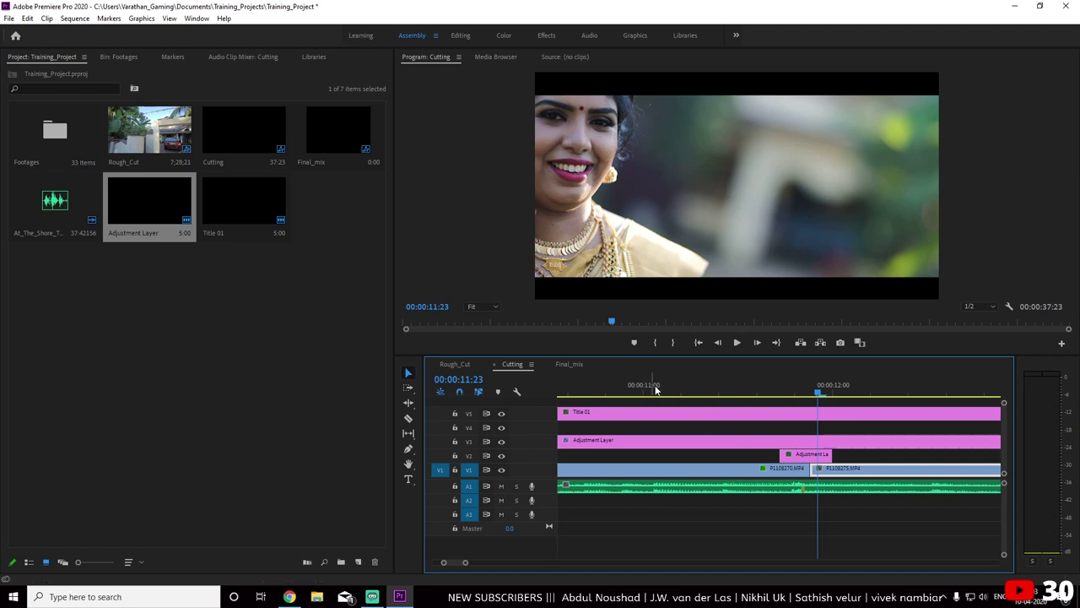
# Apply the Luma Fade In preset from the smooth transitions pack to the V2 adjustment layer
pyautogui.click(545, 36)
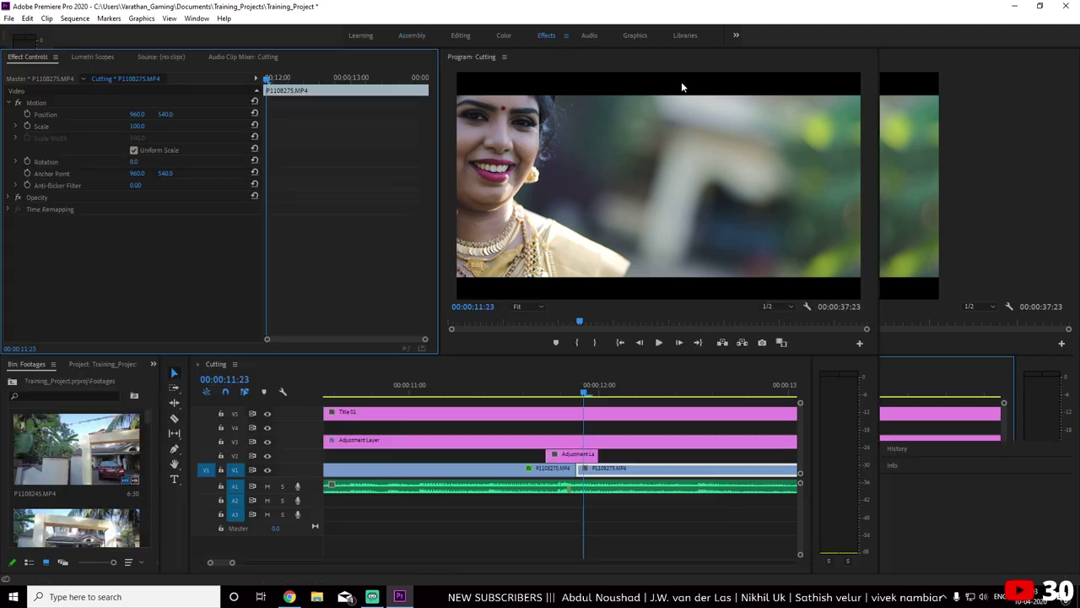
pyautogui.click(888, 89)
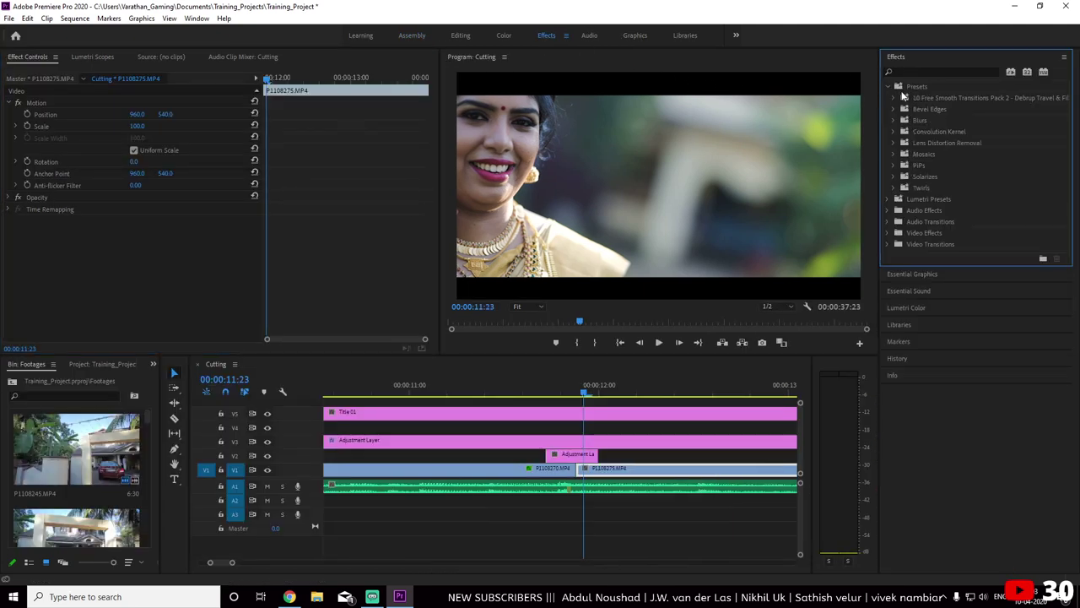
pyautogui.click(894, 98)
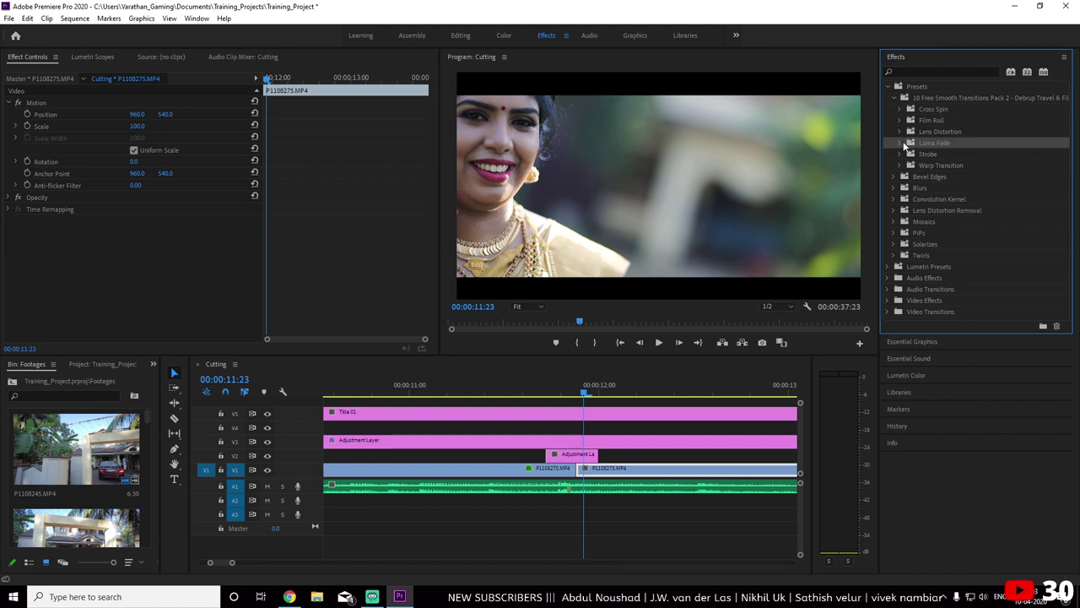
pyautogui.click(900, 142)
pyautogui.click(932, 153)
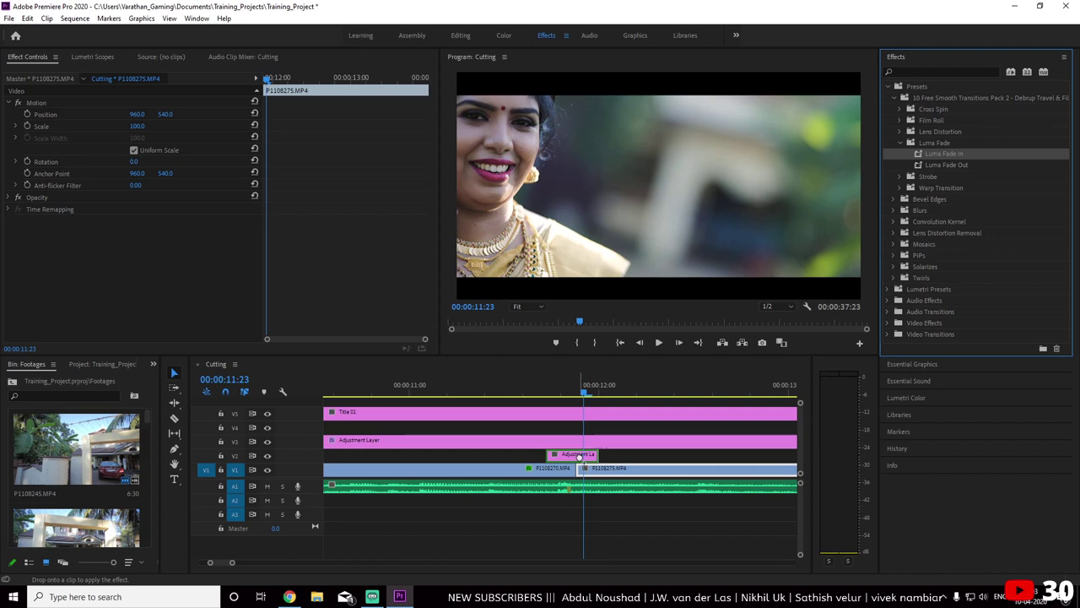
pyautogui.moveTo(869, 198); pyautogui.dragTo(572, 454)
pyautogui.moveTo(526, 388)
pyautogui.mouseDown()
pyautogui.moveTo(583, 394)
pyautogui.moveTo(568, 392)
pyautogui.mouseUp()
# Browse the Lens Distortion, Film Roll and Cross Spin presets, then apply Strobe to the adjustment layer
pyautogui.click(900, 144)
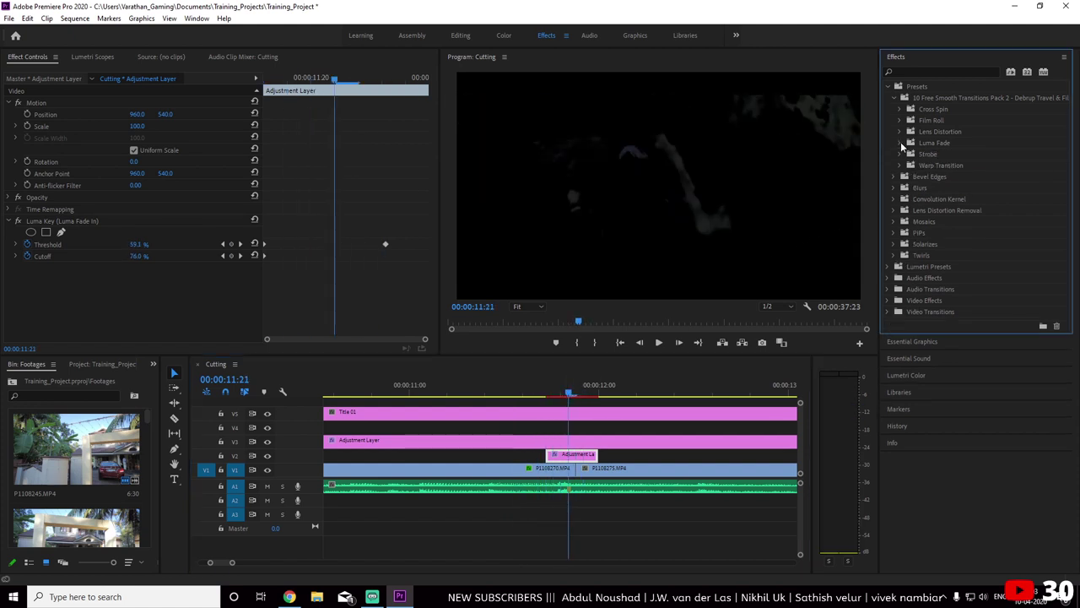
pyautogui.click(900, 132)
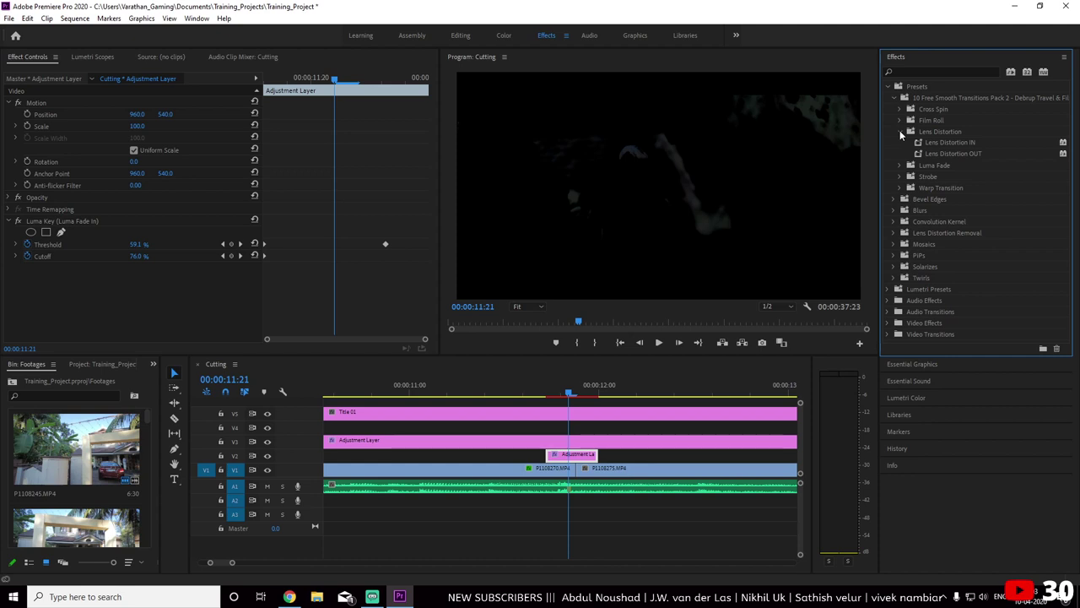
pyautogui.click(900, 131)
pyautogui.click(900, 120)
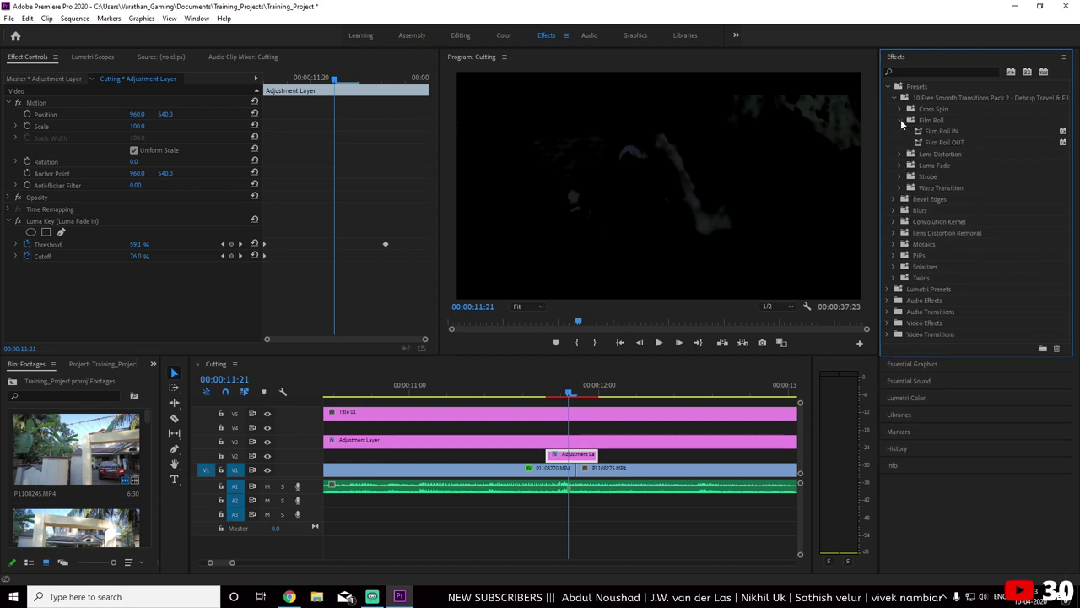
pyautogui.click(901, 121)
pyautogui.click(899, 110)
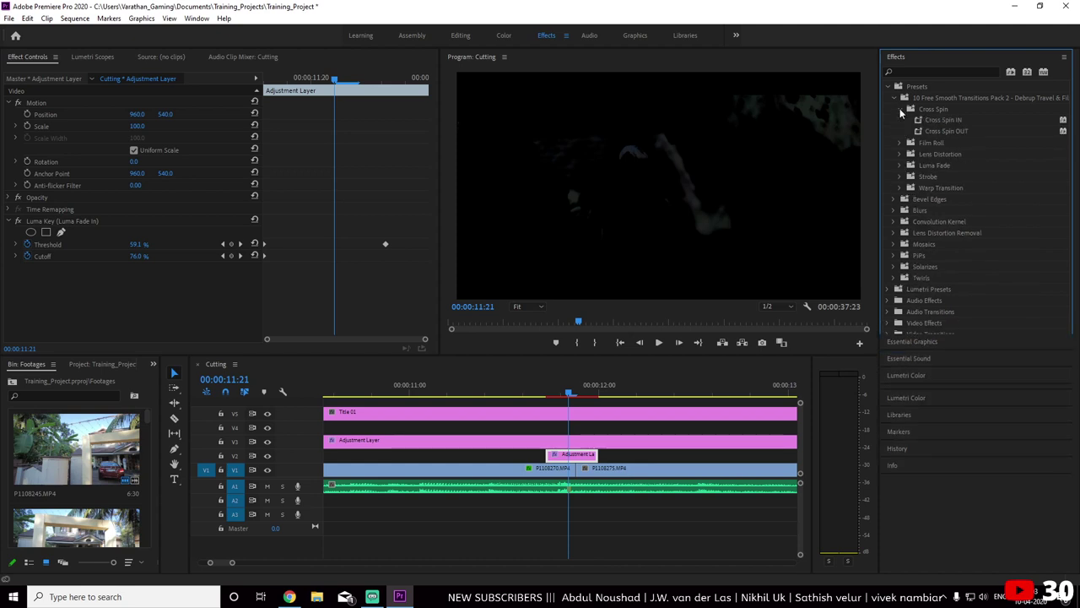
pyautogui.click(900, 109)
pyautogui.click(900, 142)
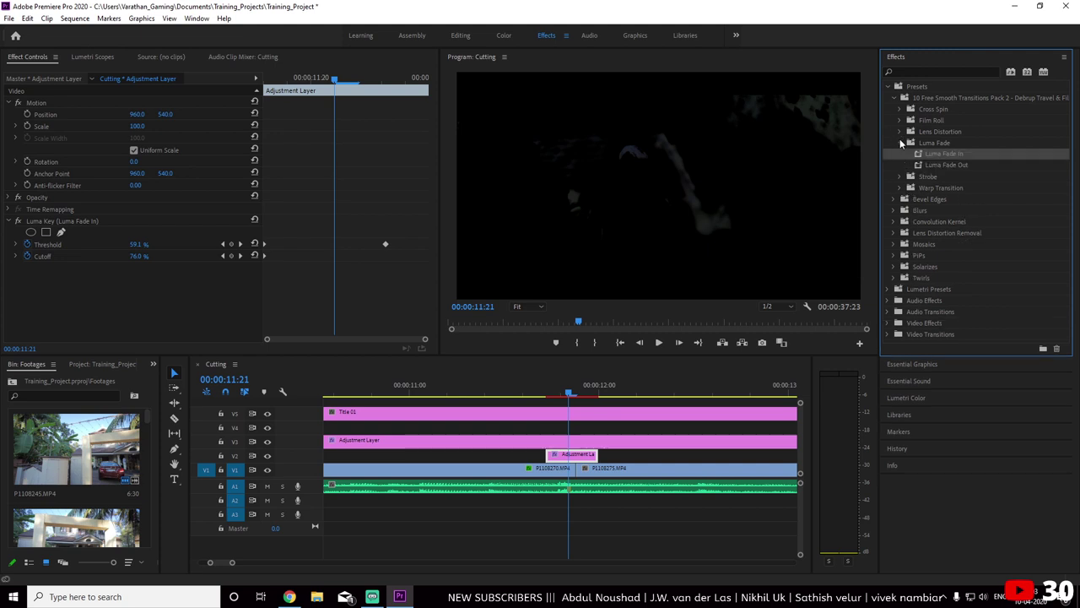
pyautogui.click(900, 143)
pyautogui.click(900, 153)
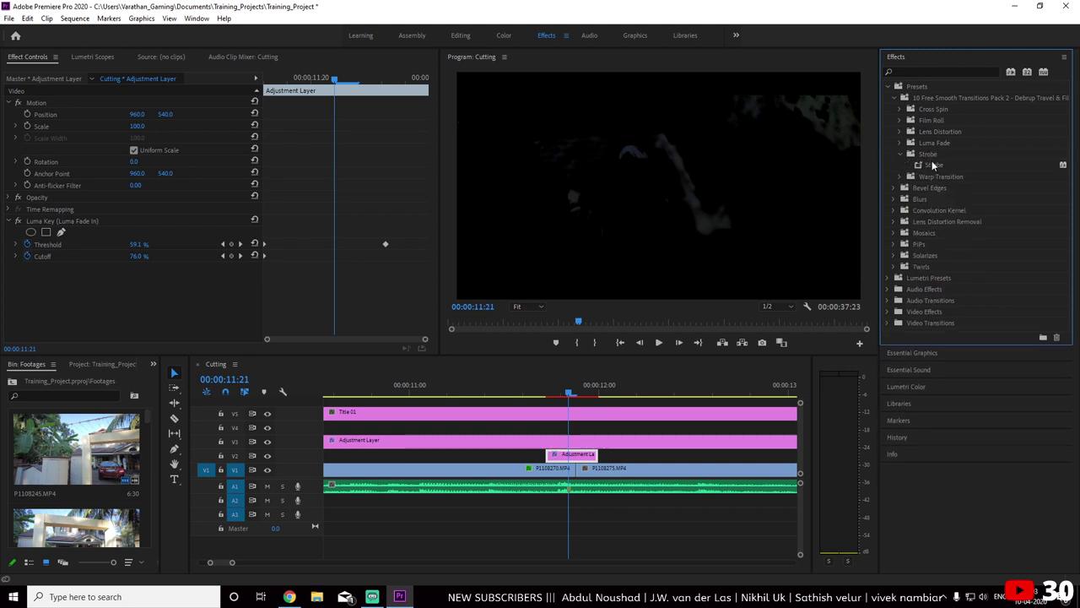
pyautogui.moveTo(934, 165); pyautogui.dragTo(570, 455)
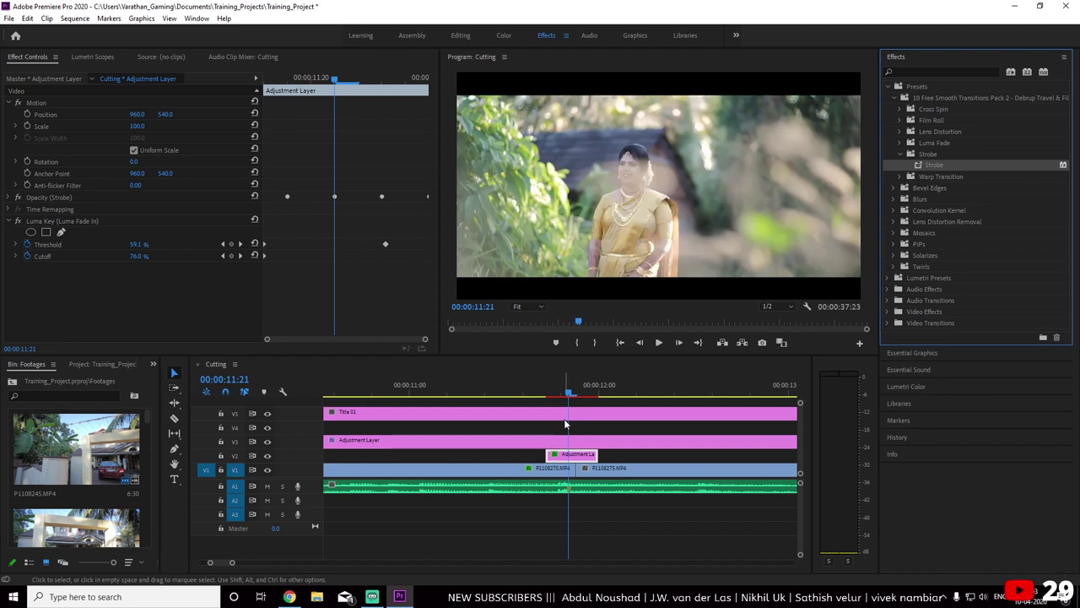
pyautogui.moveTo(540, 389)
pyautogui.mouseDown()
pyautogui.moveTo(552, 386)
pyautogui.moveTo(514, 403)
pyautogui.mouseUp()
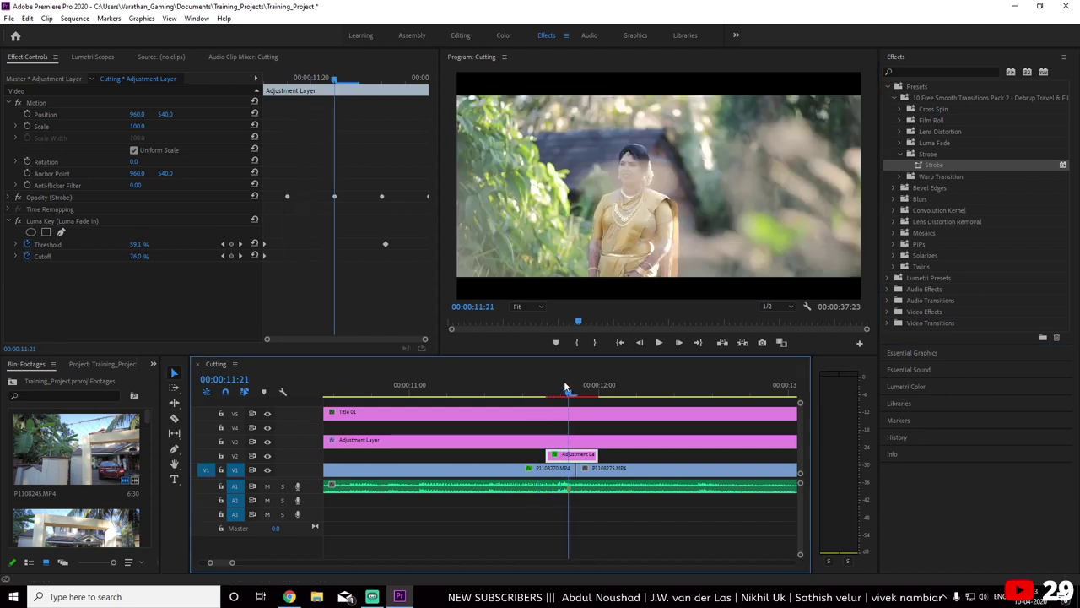
# Select P1108270 and P1108275 and scrub through the strobe cut near 12 seconds
pyautogui.click(510, 468)
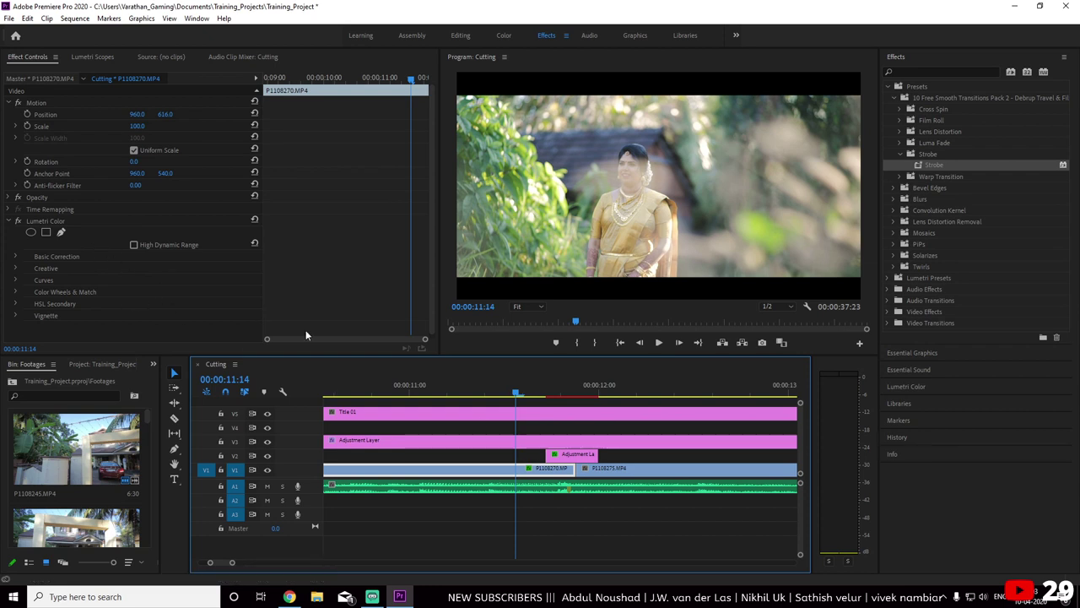
pyautogui.moveTo(516, 393); pyautogui.dragTo(613, 395)
pyautogui.click(608, 468)
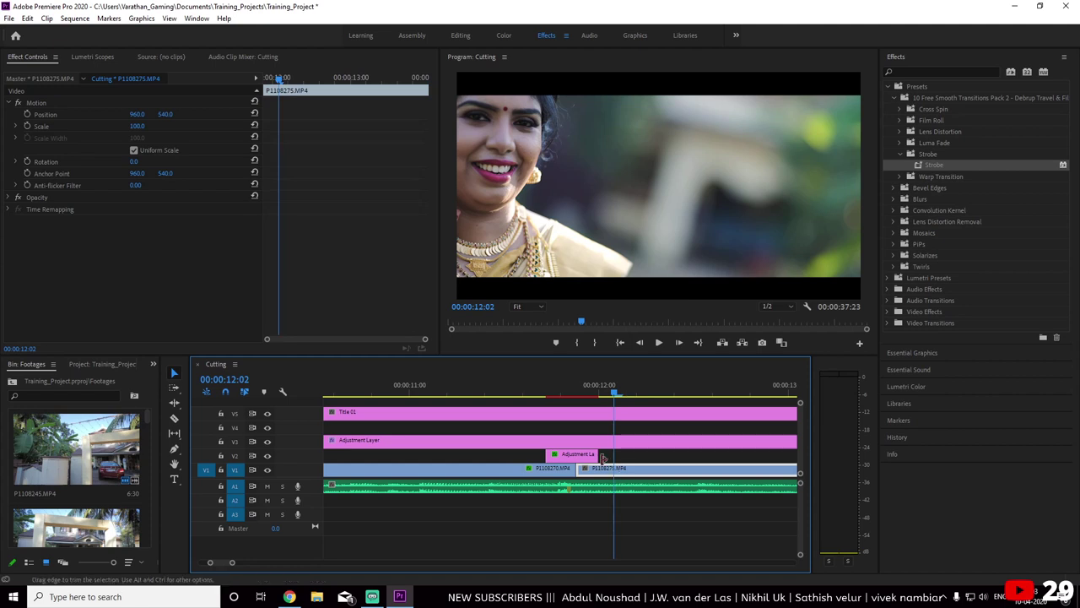
pyautogui.moveTo(561, 385)
pyautogui.mouseDown()
pyautogui.moveTo(598, 397)
pyautogui.moveTo(570, 397)
pyautogui.mouseUp()
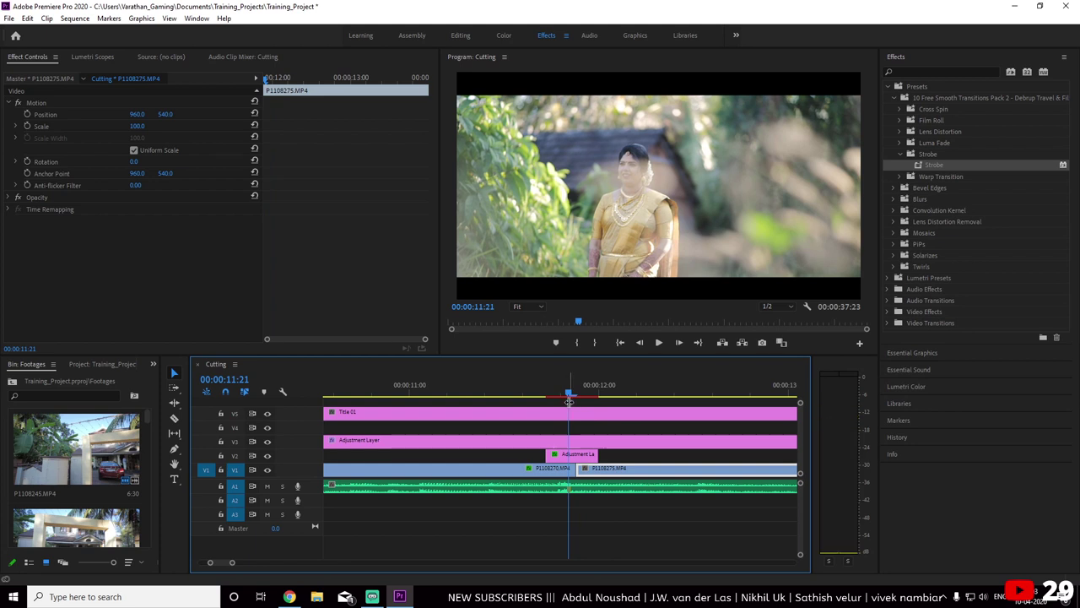
# Render the work area and play back the strobe section around 11 seconds
pyautogui.press('Return')
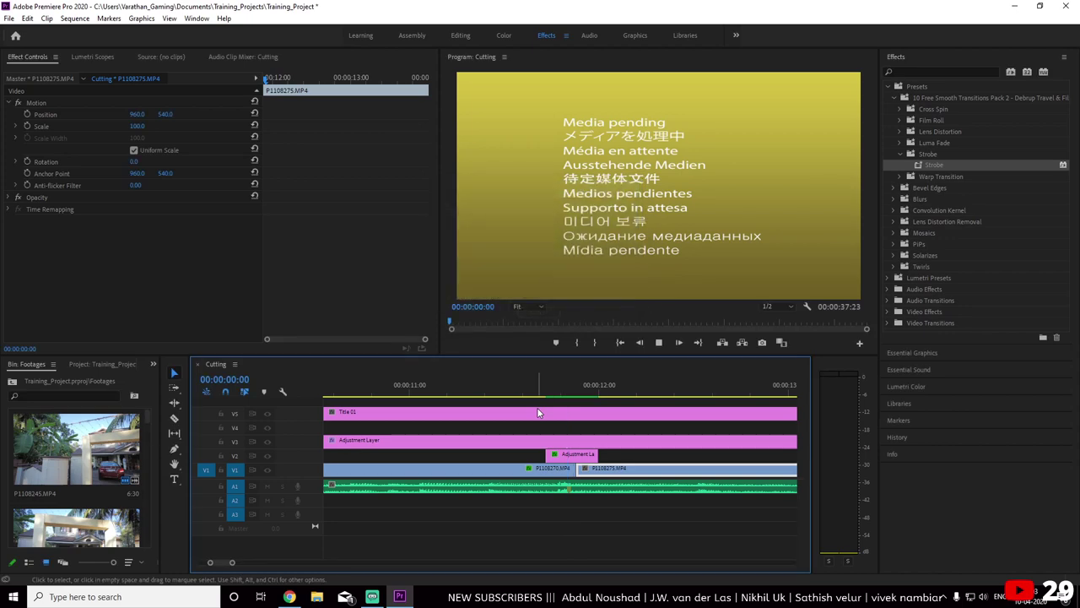
pyautogui.press('Home')
pyautogui.click(540, 391)
pyautogui.press('-')
pyautogui.press('-')
pyautogui.press('-')
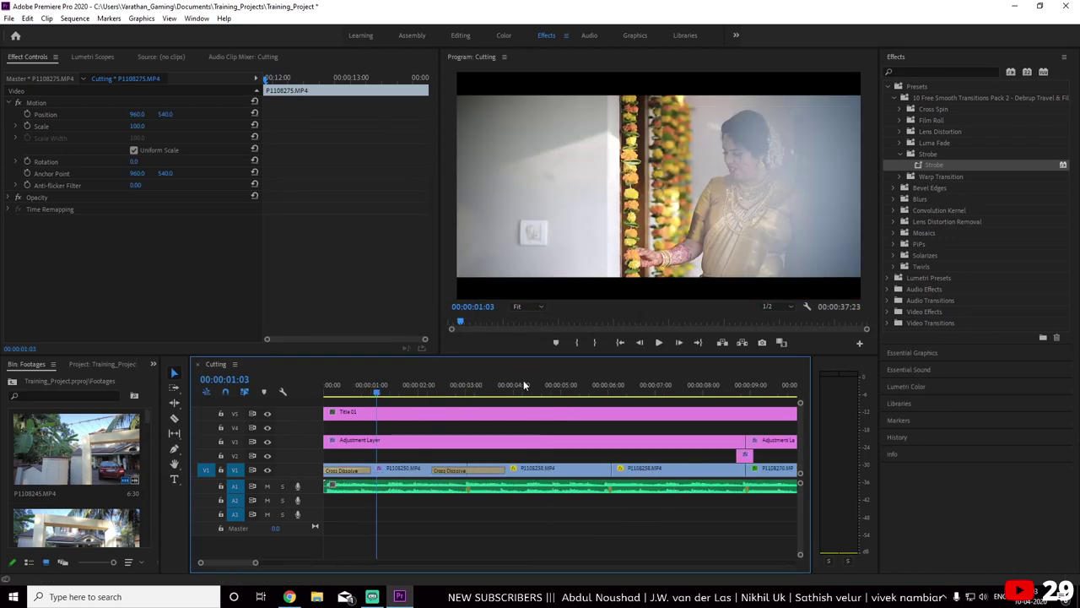
pyautogui.moveTo(539, 390); pyautogui.dragTo(597, 391)
pyautogui.press('space')
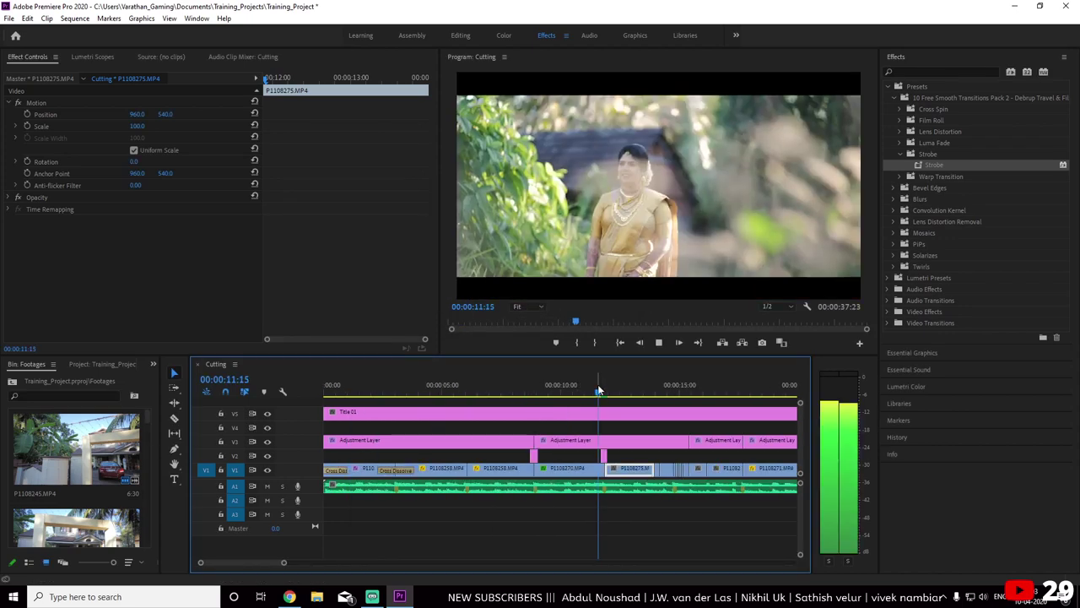
pyautogui.press('space')
# Delete the Luma Key effect from the short V2 adjustment layer
pyautogui.press('=')
pyautogui.press('=')
pyautogui.press('=')
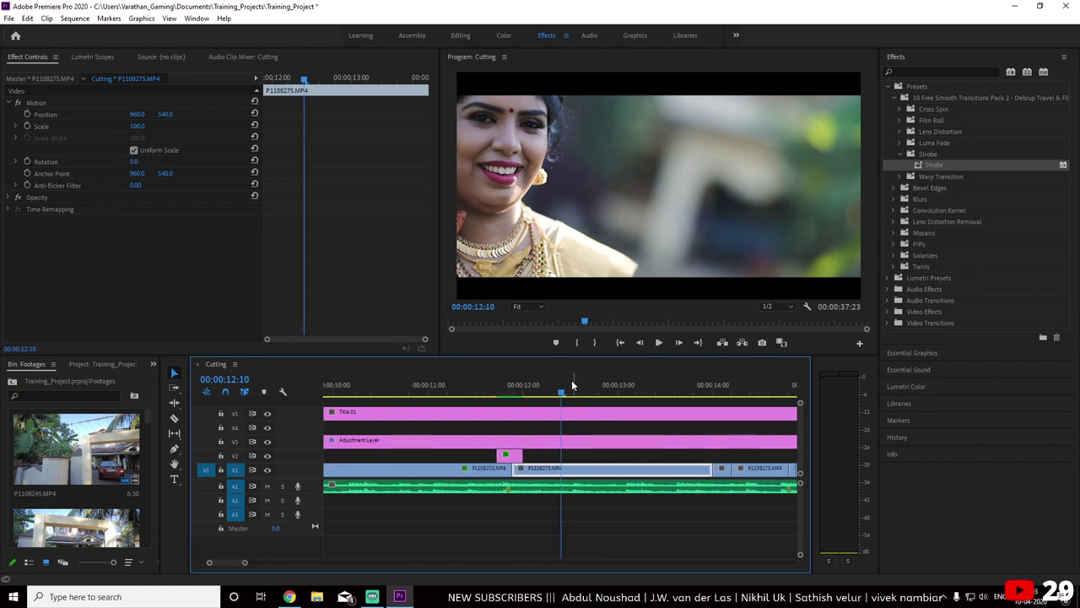
pyautogui.moveTo(571, 390); pyautogui.dragTo(439, 391)
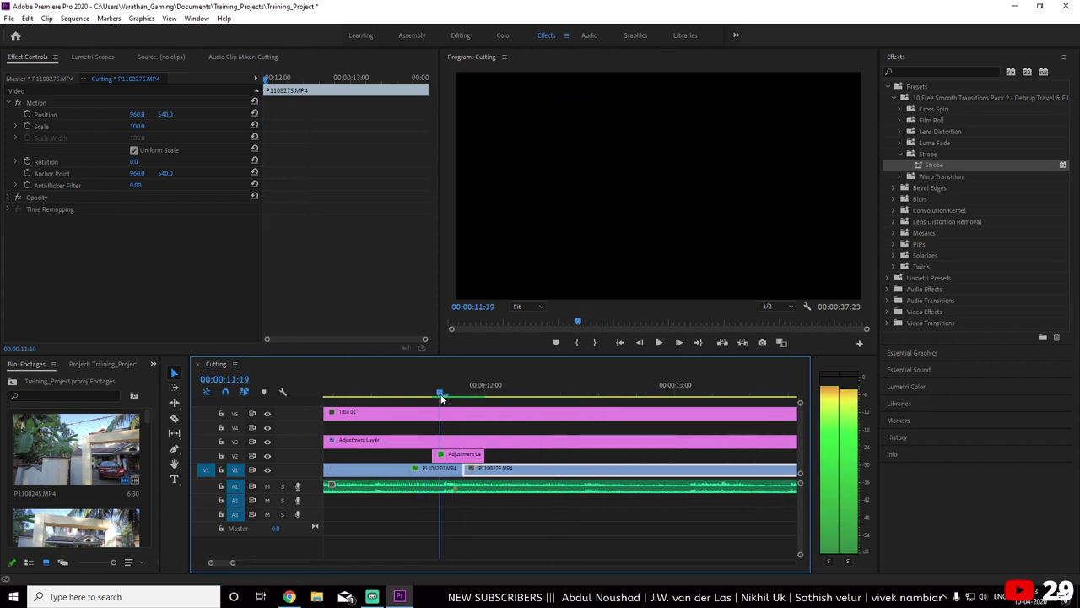
pyautogui.click(473, 453)
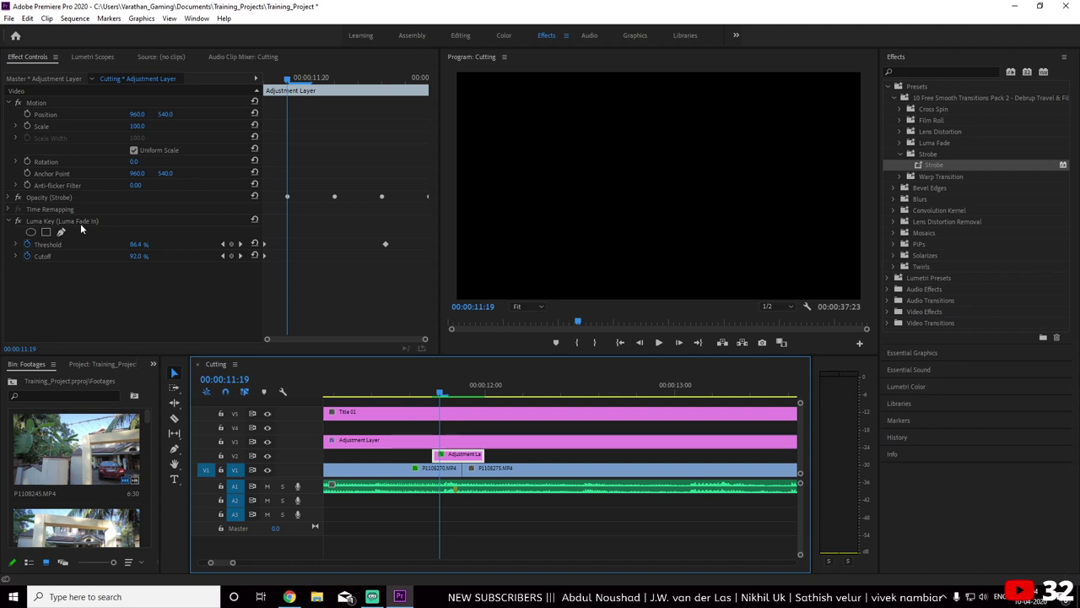
pyautogui.click(80, 222)
pyautogui.press('Delete')
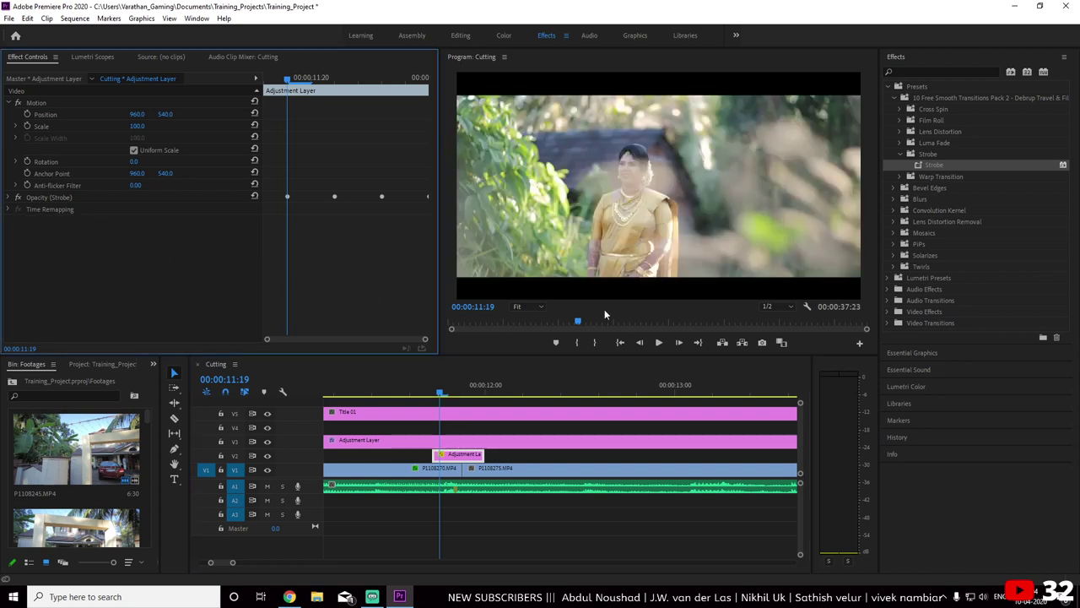
# Reapply the Strobe preset to the V2 adjustment layer and scrub around the cut
pyautogui.click(899, 176)
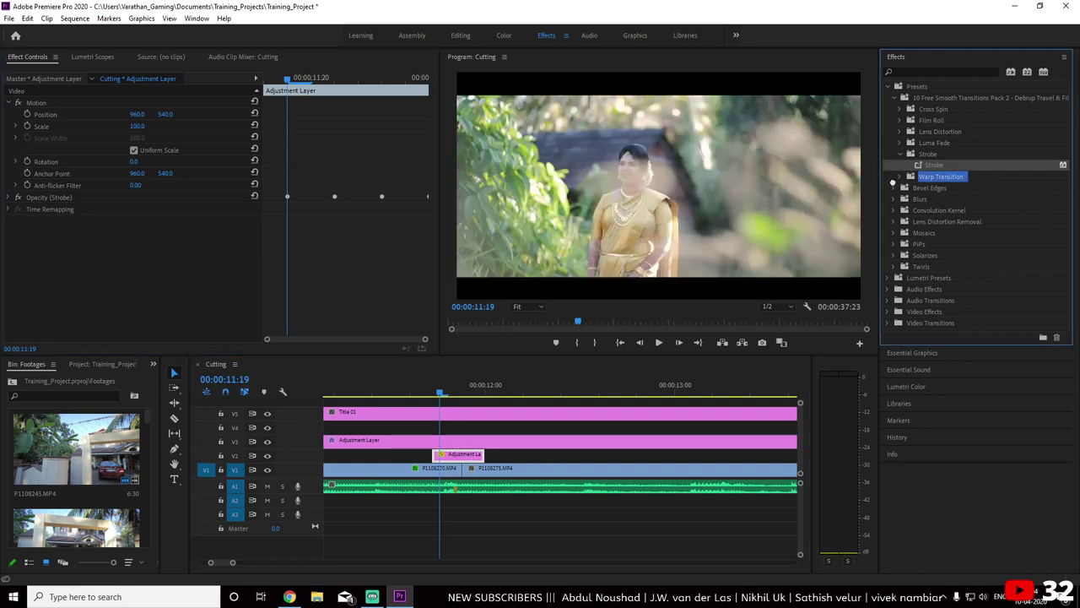
pyautogui.moveTo(512, 410); pyautogui.dragTo(474, 458)
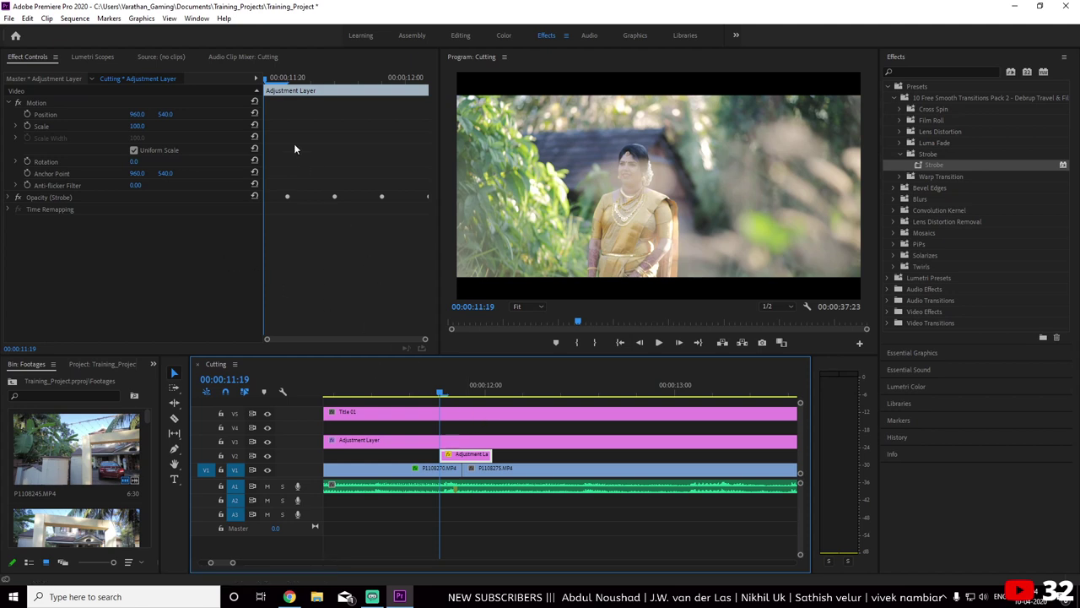
pyautogui.moveTo(447, 392); pyautogui.dragTo(425, 392)
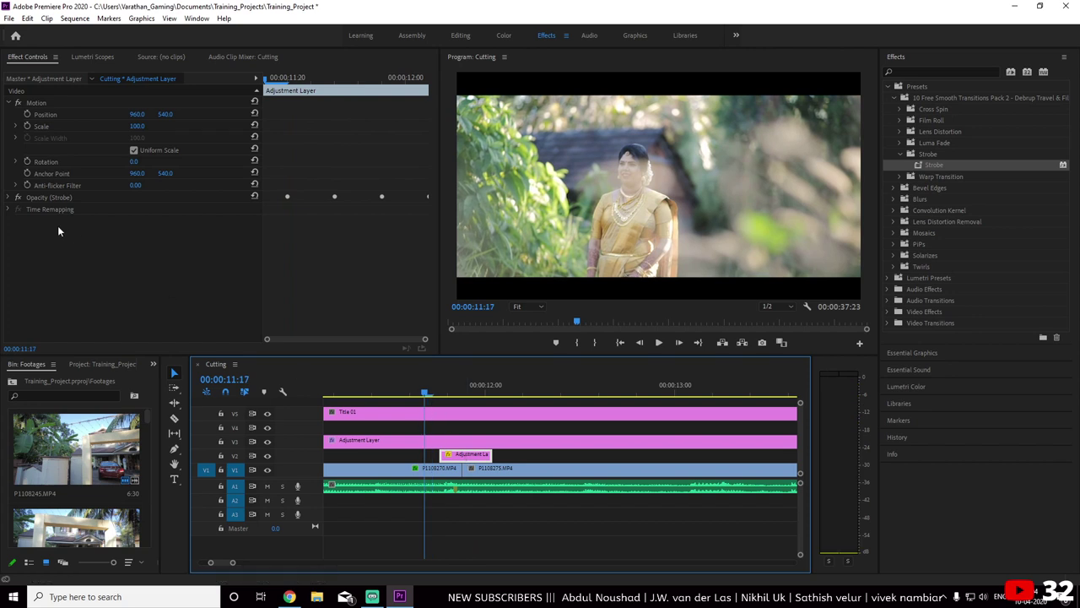
# Inspect the Opacity (Strobe) effect's options, then scrub forward to 12:09
pyautogui.click(54, 199)
pyautogui.rightClick(54, 200)
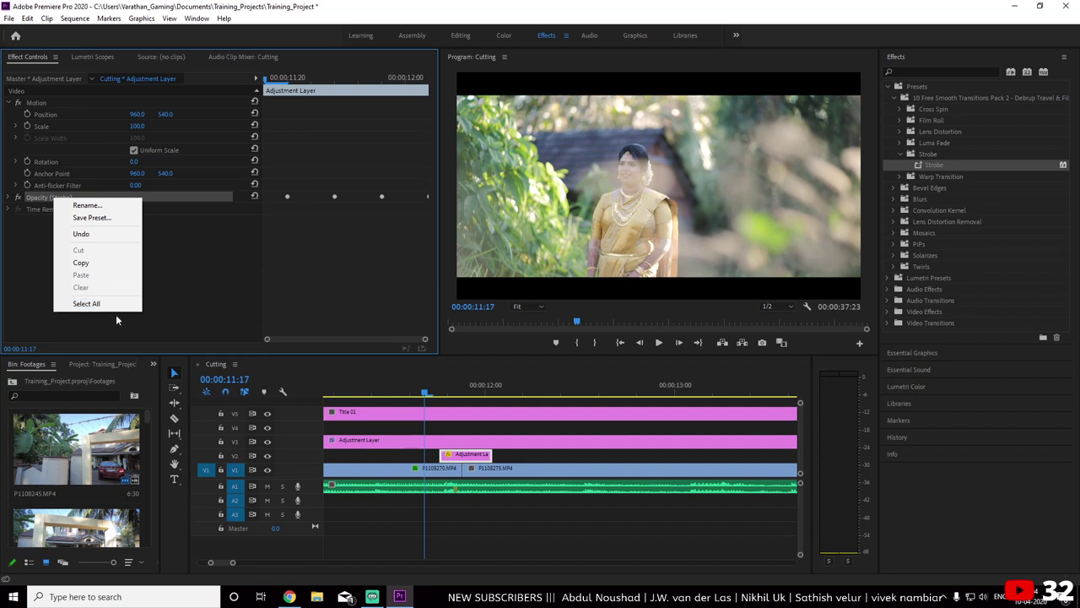
pyautogui.click(169, 246)
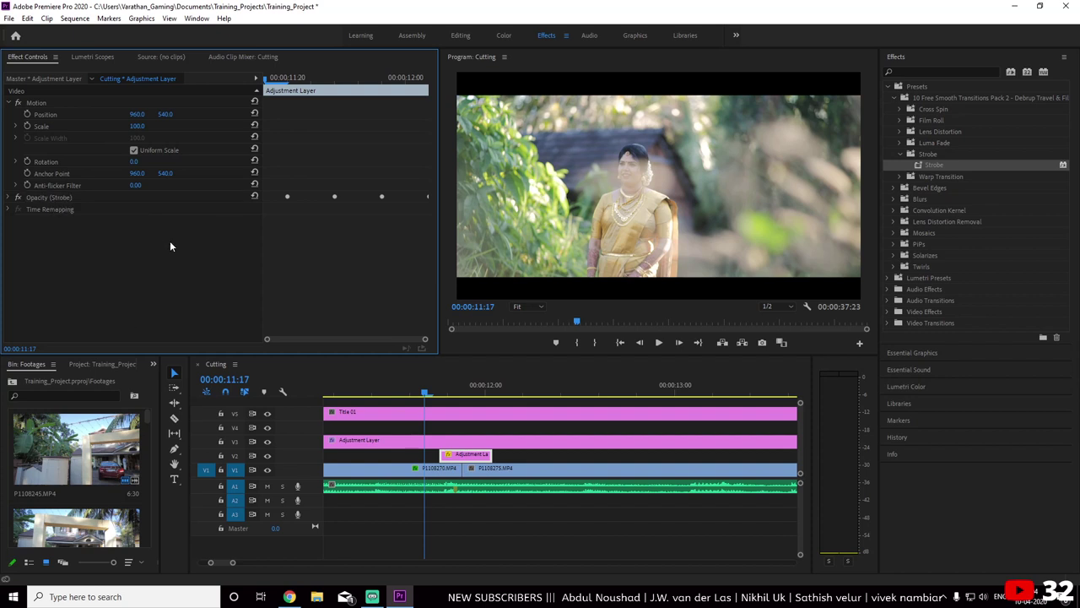
pyautogui.rightClick(71, 201)
pyautogui.click(207, 229)
pyautogui.moveTo(431, 393); pyautogui.dragTo(551, 402)
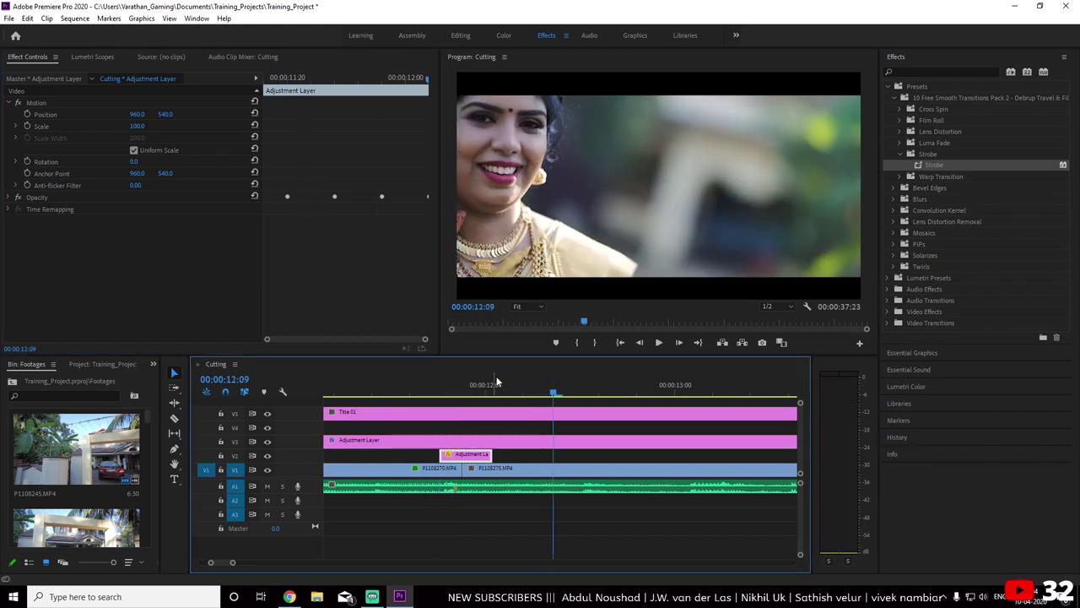
pyautogui.press('-')
pyautogui.press('-')
# Apply the Strobe preset to clip P1108275.MP4 and play back the result
pyautogui.click(592, 473)
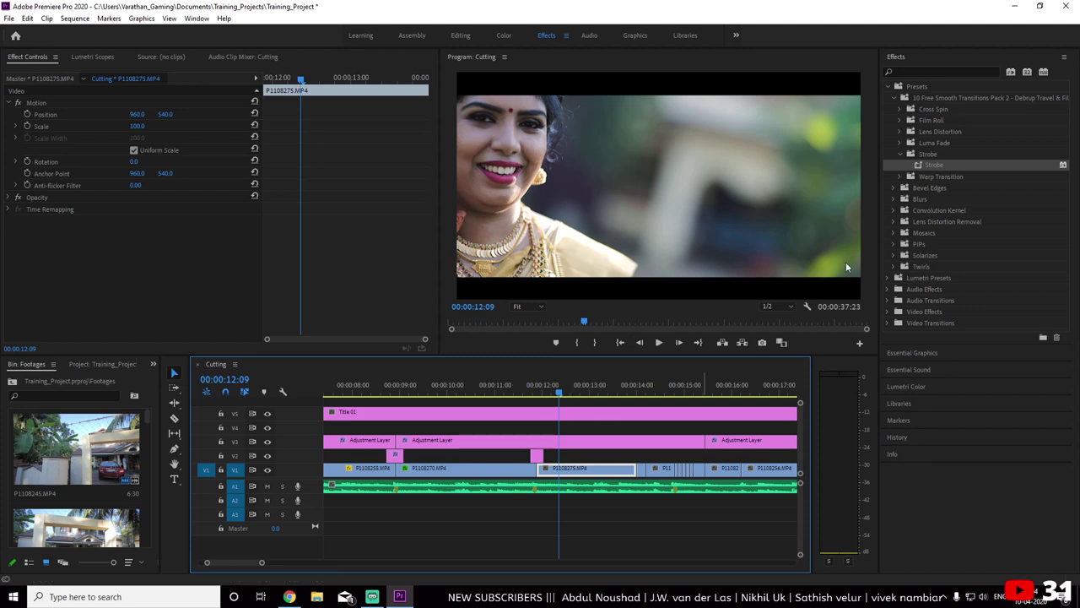
pyautogui.click(921, 165)
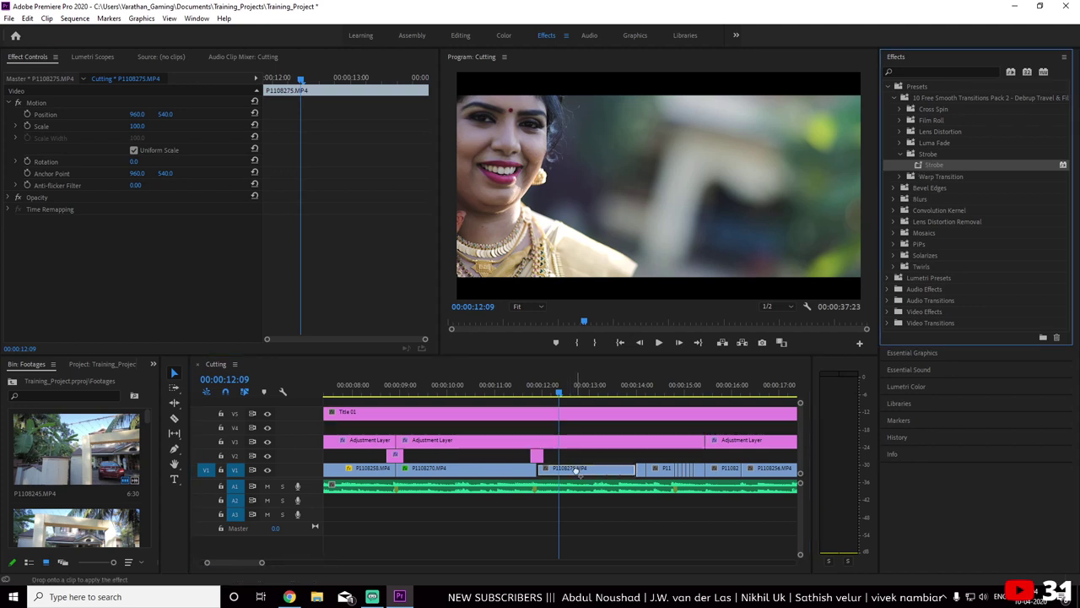
pyautogui.moveTo(579, 472); pyautogui.dragTo(577, 474)
pyautogui.click(549, 389)
pyautogui.press('space')
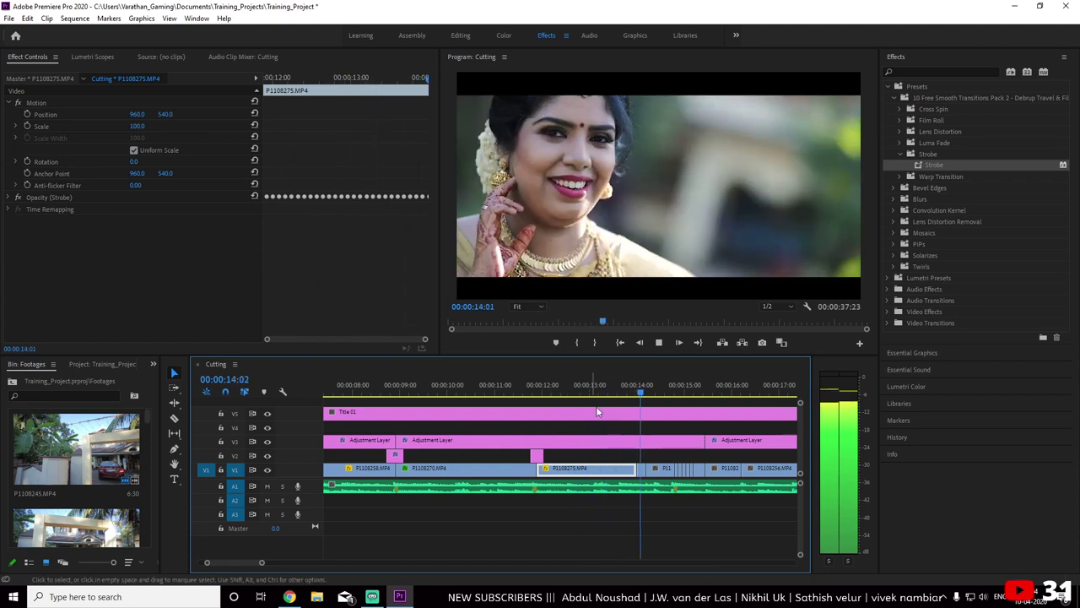
pyautogui.press('space')
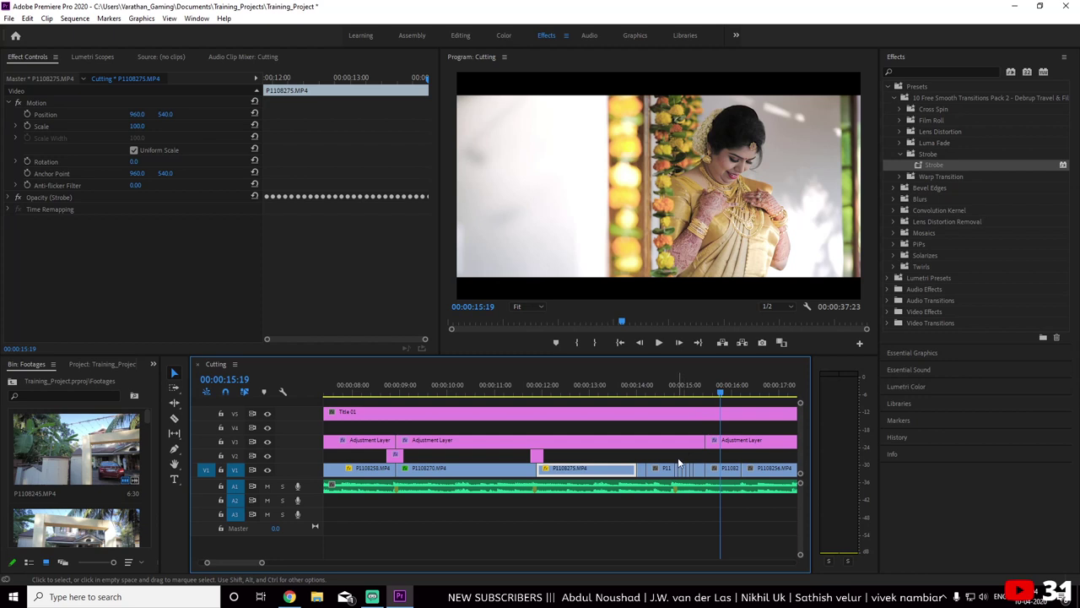
pyautogui.press('space')
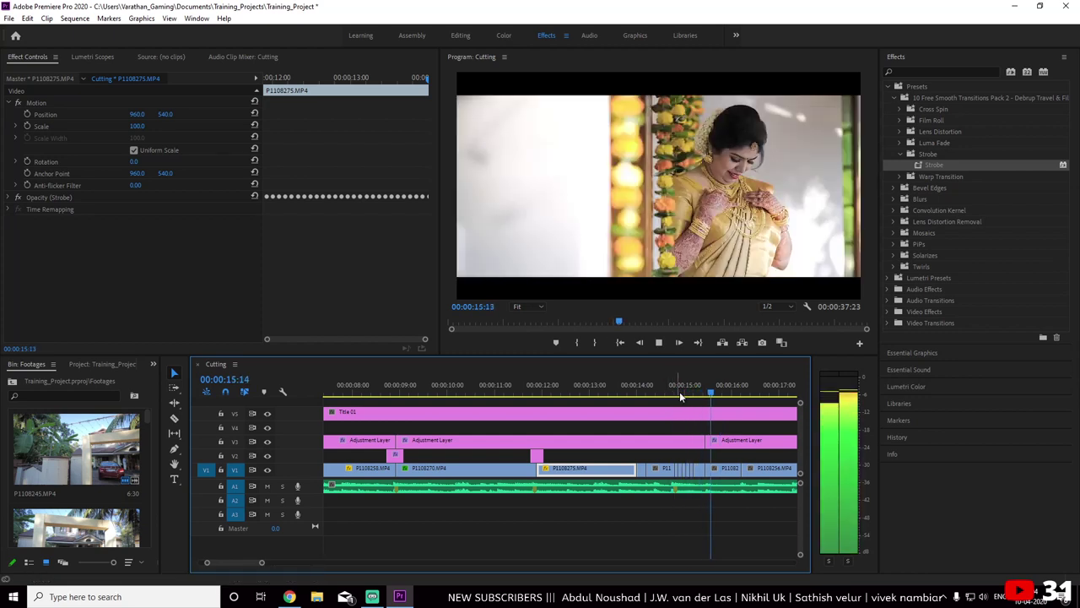
pyautogui.press('space')
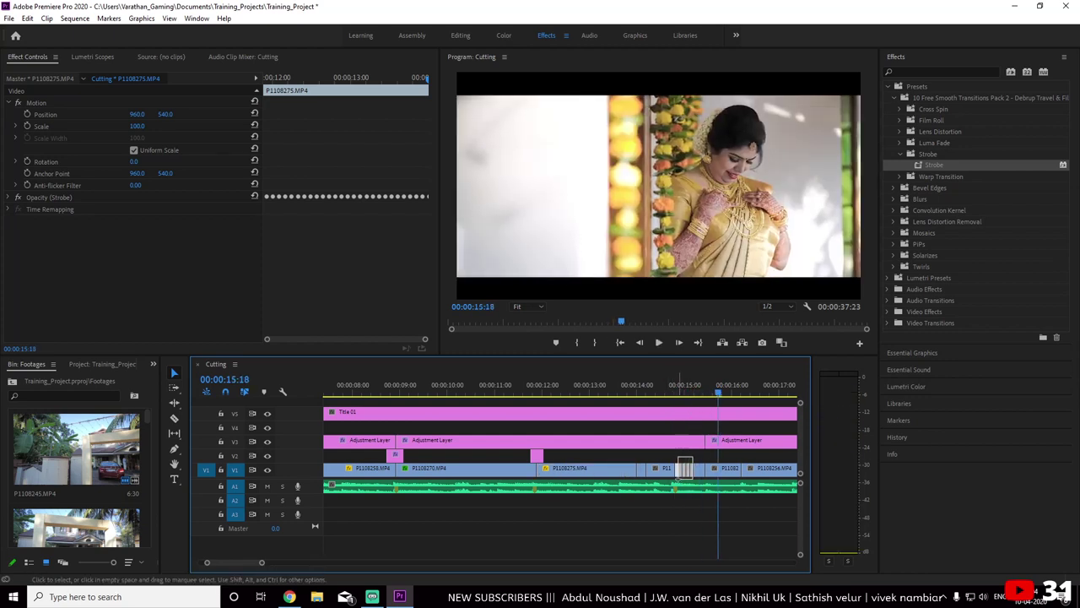
# Trim a clip near 15 seconds and strobe a later clip, then undo both changes
pyautogui.click(677, 482)
pyautogui.click(679, 459)
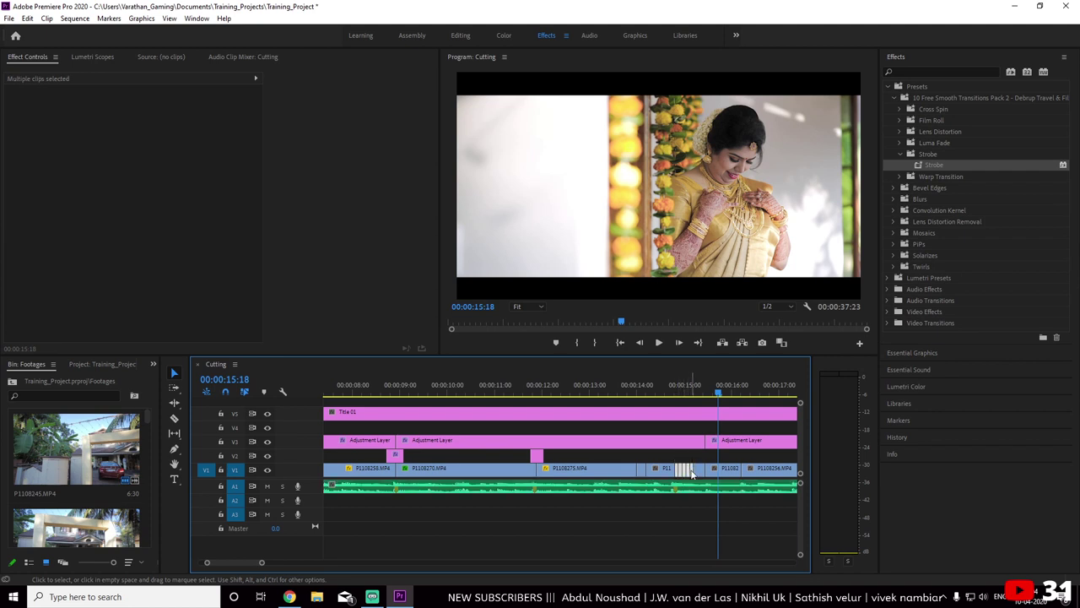
pyautogui.moveTo(696, 469); pyautogui.dragTo(679, 469)
pyautogui.moveTo(863, 218)
pyautogui.mouseDown()
pyautogui.moveTo(713, 445)
pyautogui.moveTo(720, 471)
pyautogui.mouseUp()
pyautogui.press('space')
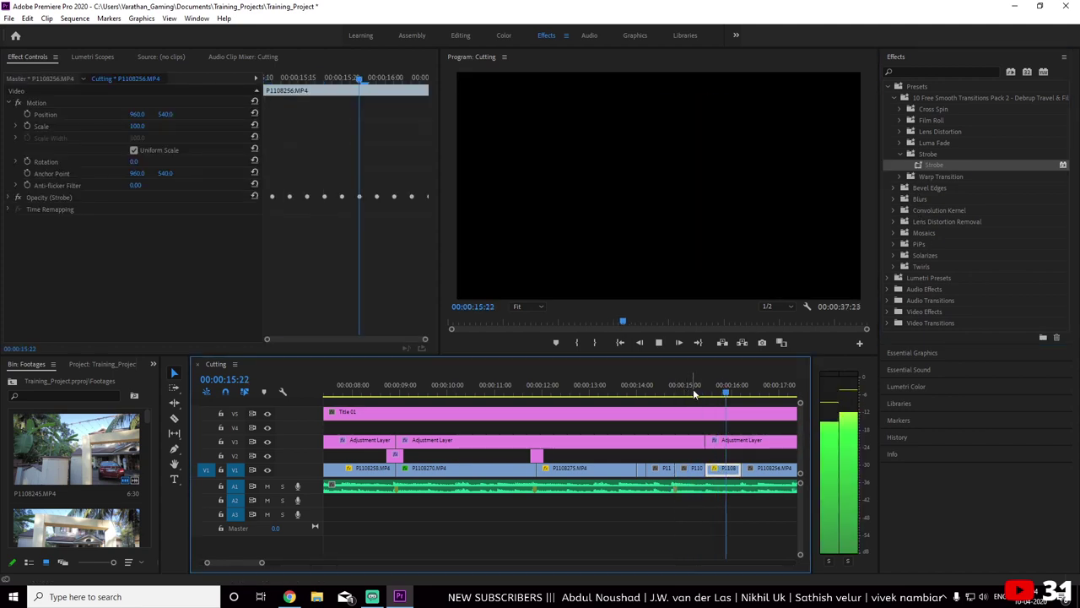
pyautogui.press('space')
pyautogui.hotkey('ctrl', 'z')
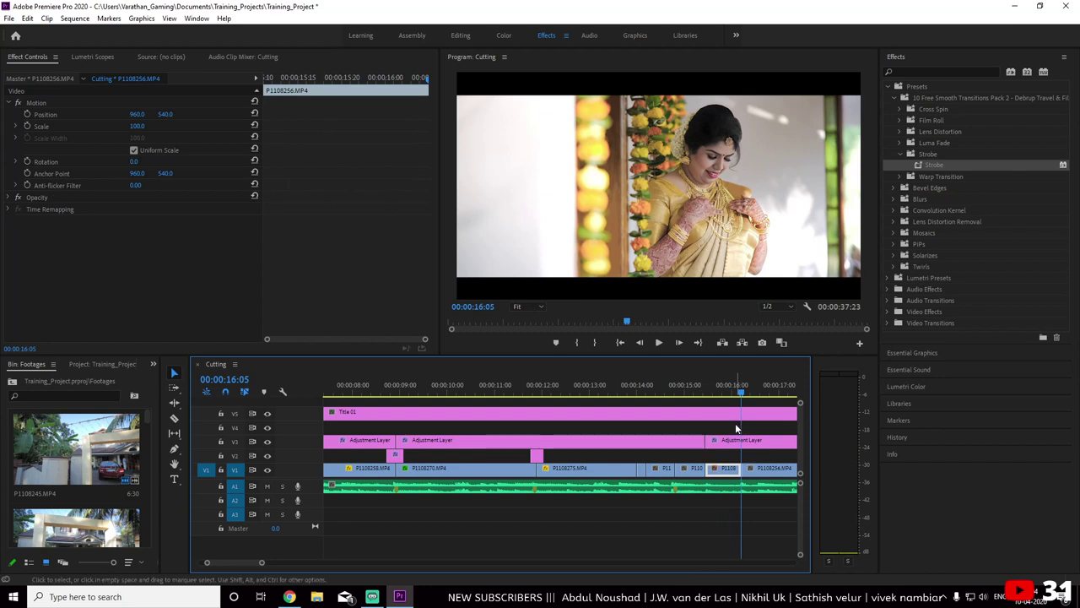
pyautogui.hotkey('ctrl', 'z')
# Reset P1108275's opacity to remove the strobe and replay from 13:00
pyautogui.moveTo(701, 394); pyautogui.dragTo(589, 393)
pyautogui.click(597, 477)
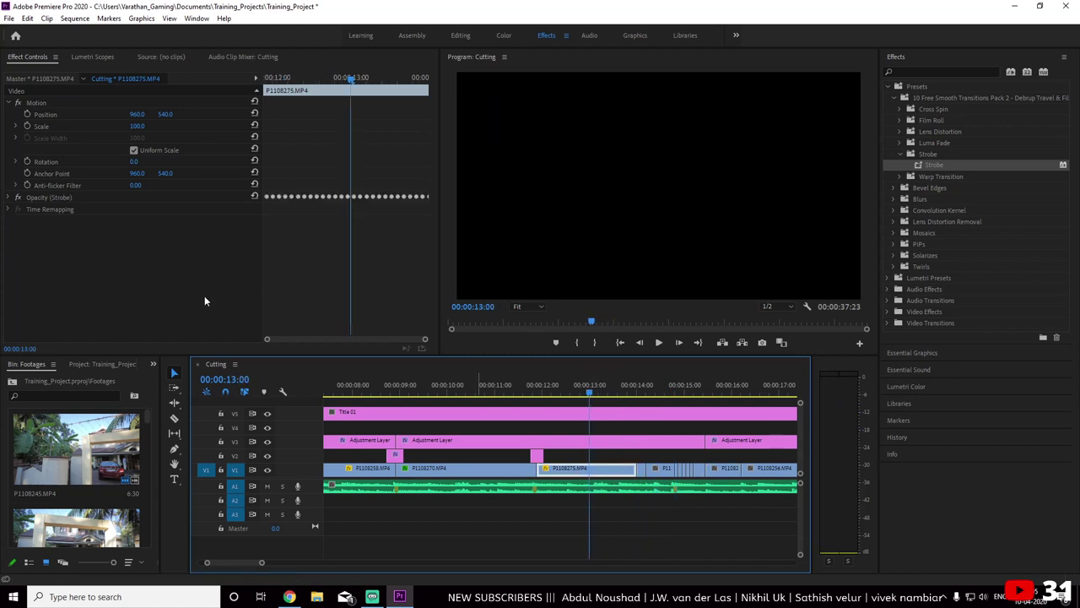
pyautogui.click(253, 197)
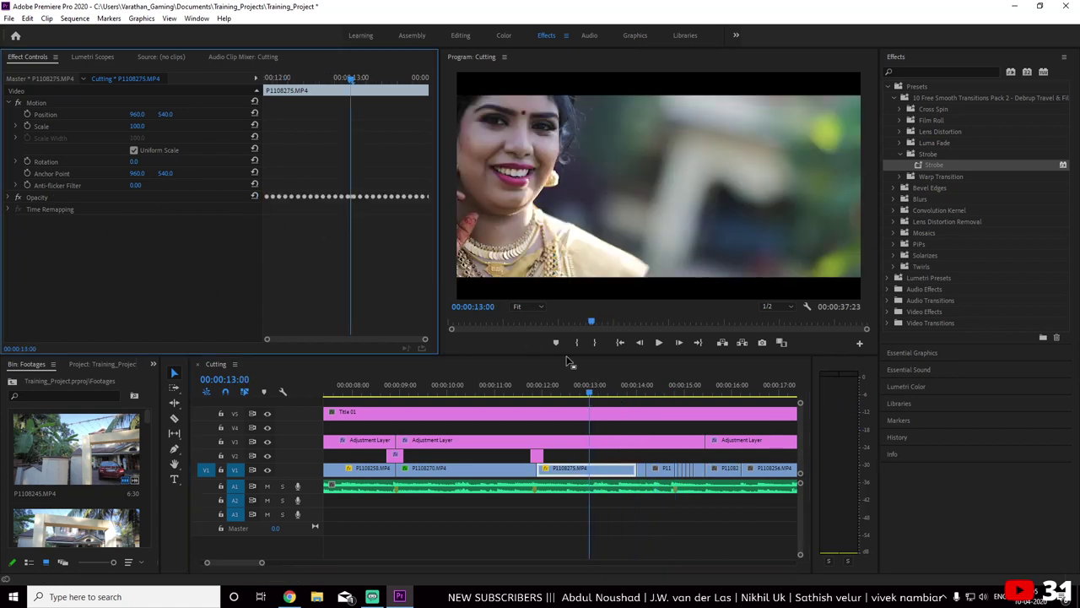
pyautogui.click(592, 390)
pyautogui.press('space')
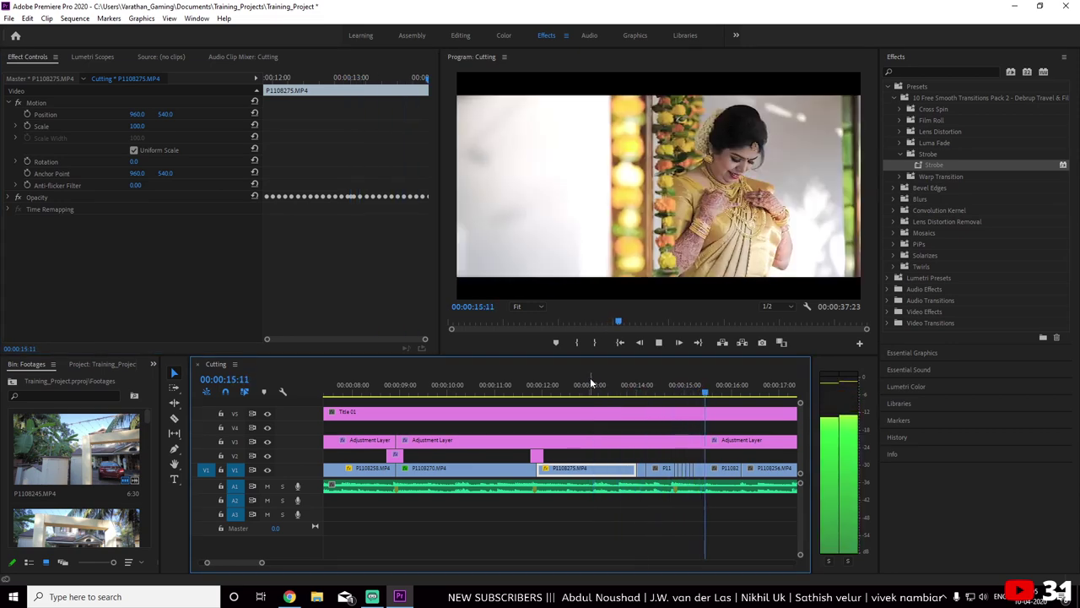
pyautogui.press('space')
pyautogui.moveTo(660, 394); pyautogui.dragTo(705, 396)
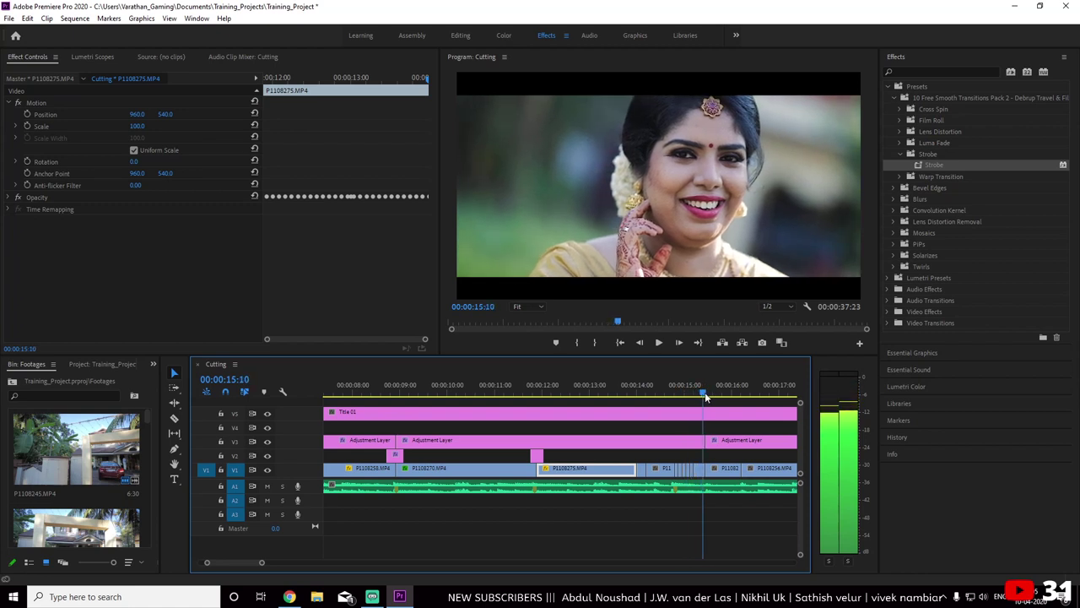
pyautogui.press('=')
pyautogui.press('=')
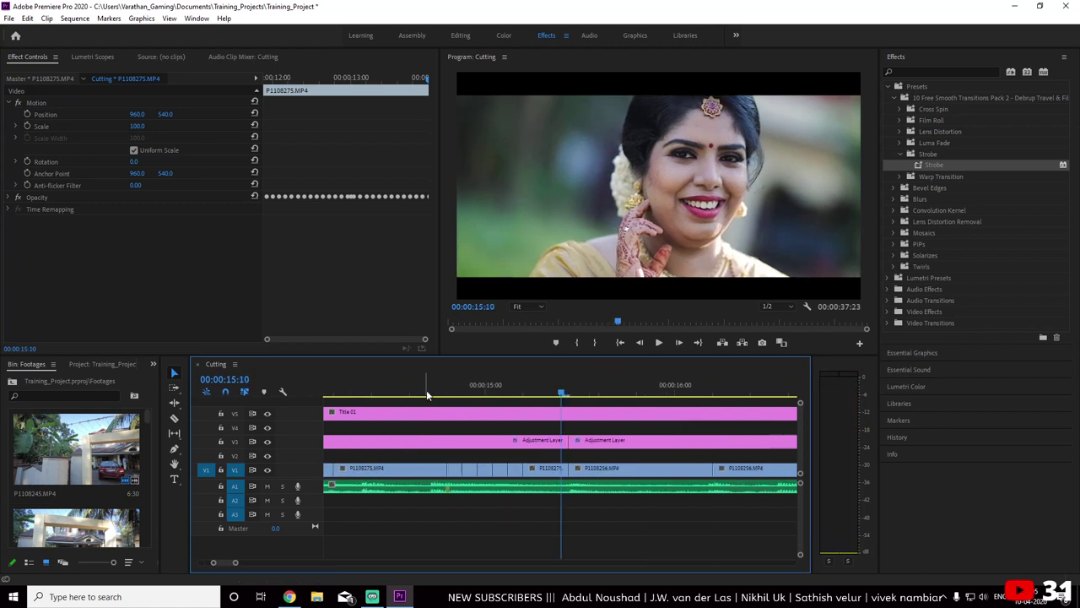
# Delete the two short clip pieces near 15:05 and extend P1108256 to fill the gap
pyautogui.click(424, 391)
pyautogui.moveTo(424, 390); pyautogui.dragTo(517, 393)
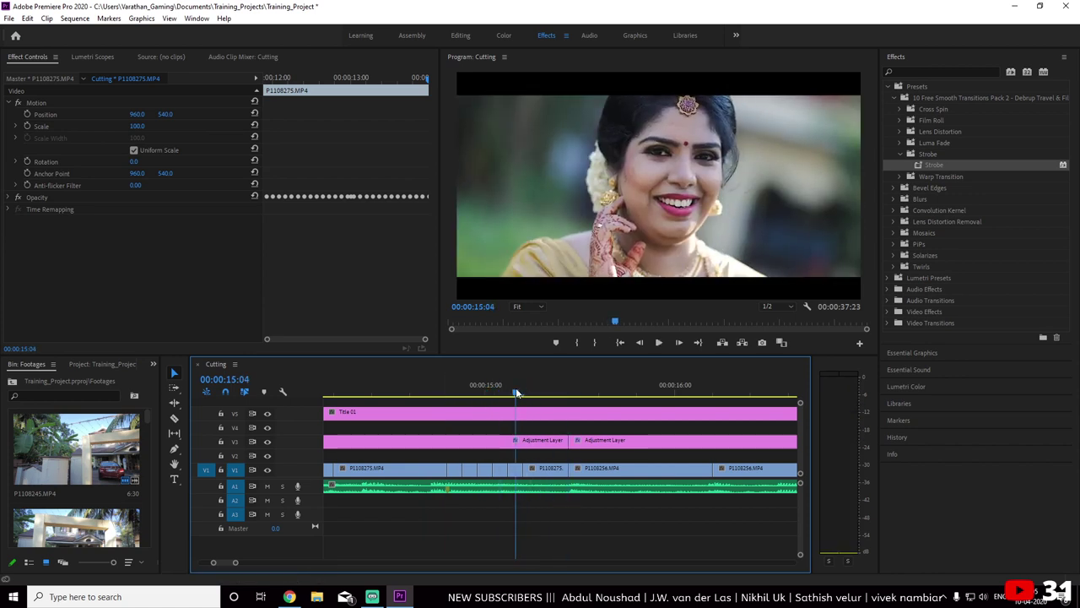
pyautogui.click(516, 469)
pyautogui.press('Delete')
pyautogui.click(543, 473)
pyautogui.press('Delete')
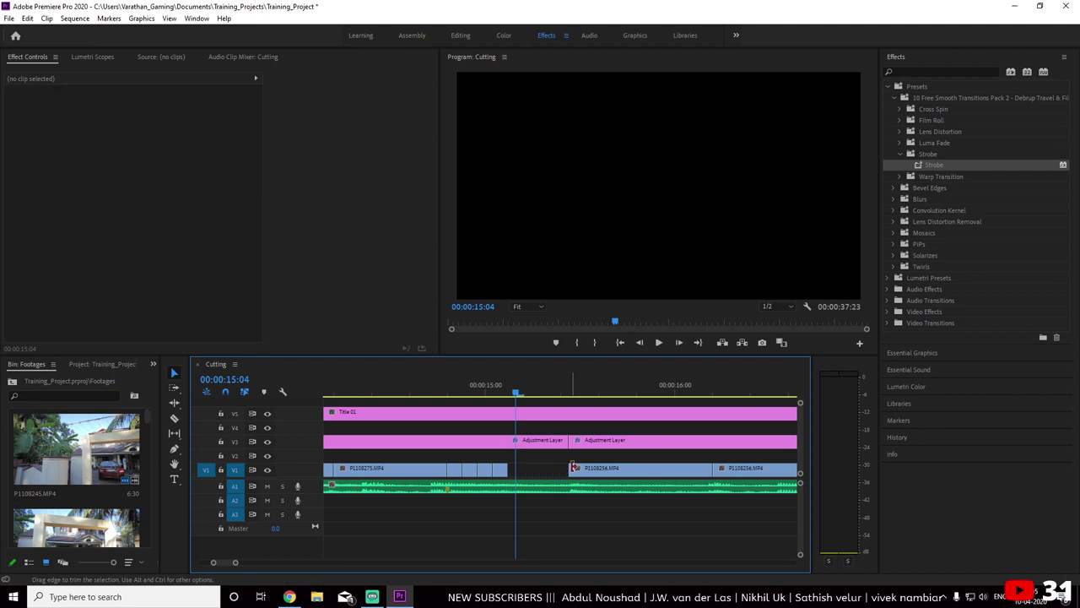
pyautogui.moveTo(552, 467); pyautogui.dragTo(508, 469)
# Play through the edited cut, then split and reposition the short P1108275 clip
pyautogui.moveTo(516, 393)
pyautogui.mouseDown()
pyautogui.moveTo(403, 393)
pyautogui.moveTo(423, 389)
pyautogui.mouseUp()
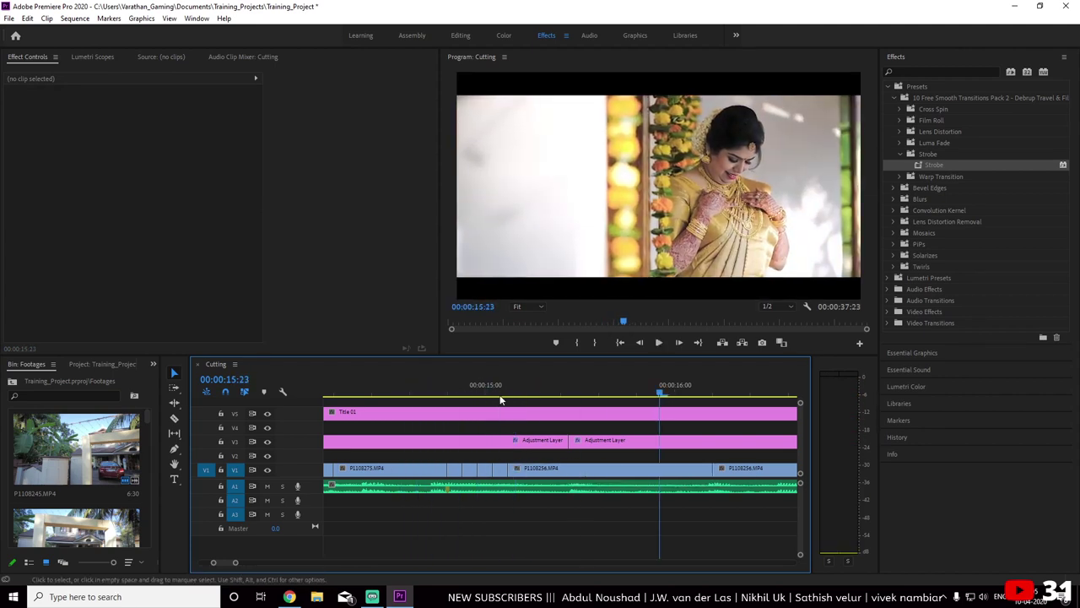
pyautogui.press('space')
pyautogui.press('space')
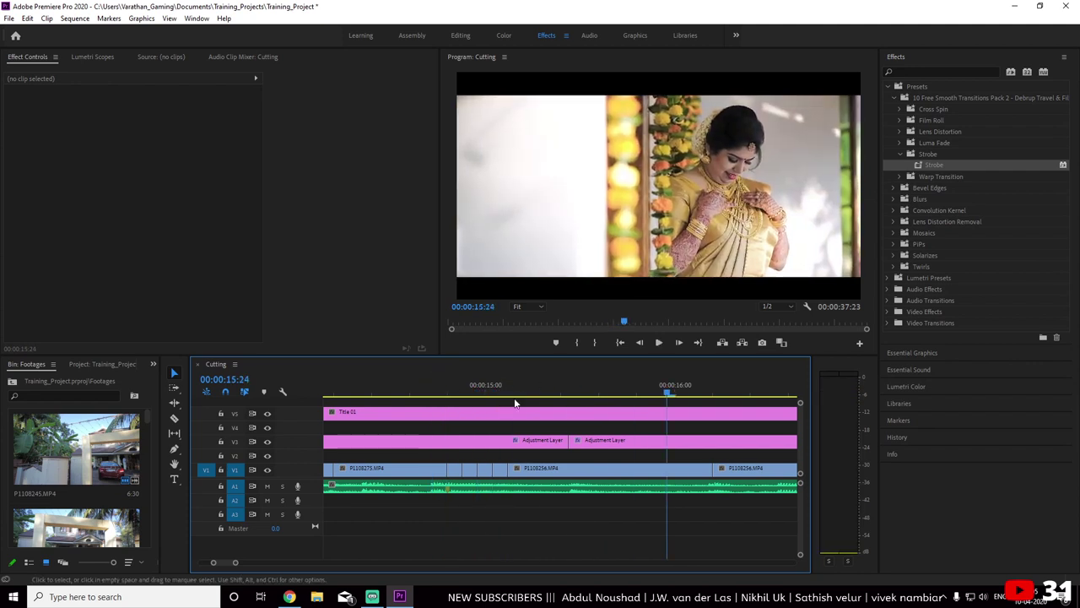
pyautogui.moveTo(615, 391)
pyautogui.mouseDown()
pyautogui.moveTo(648, 396)
pyautogui.moveTo(561, 394)
pyautogui.mouseUp()
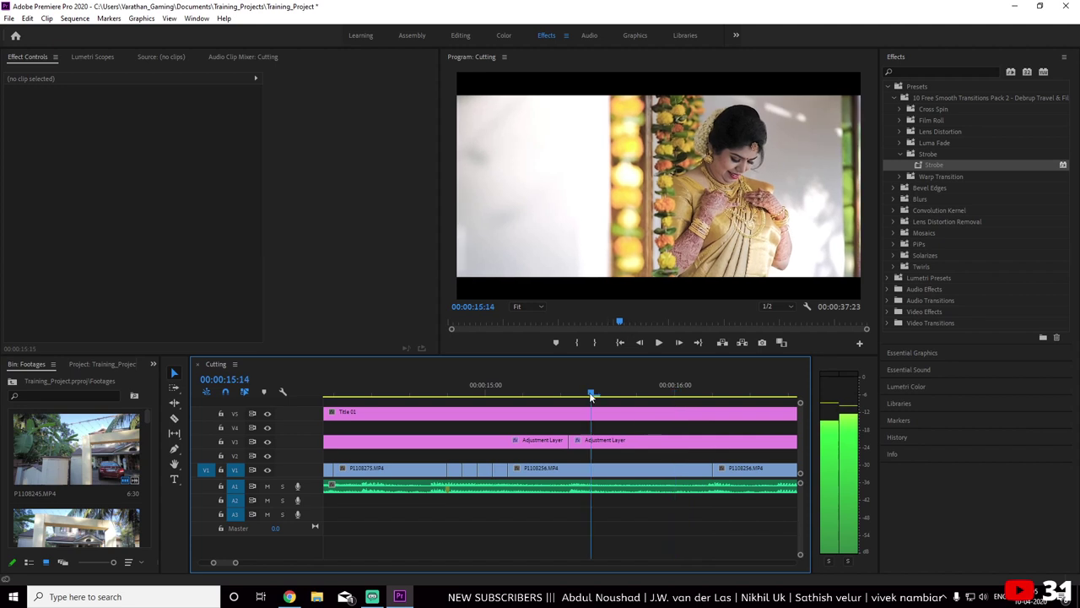
pyautogui.hotkey('ctrl', 'z')
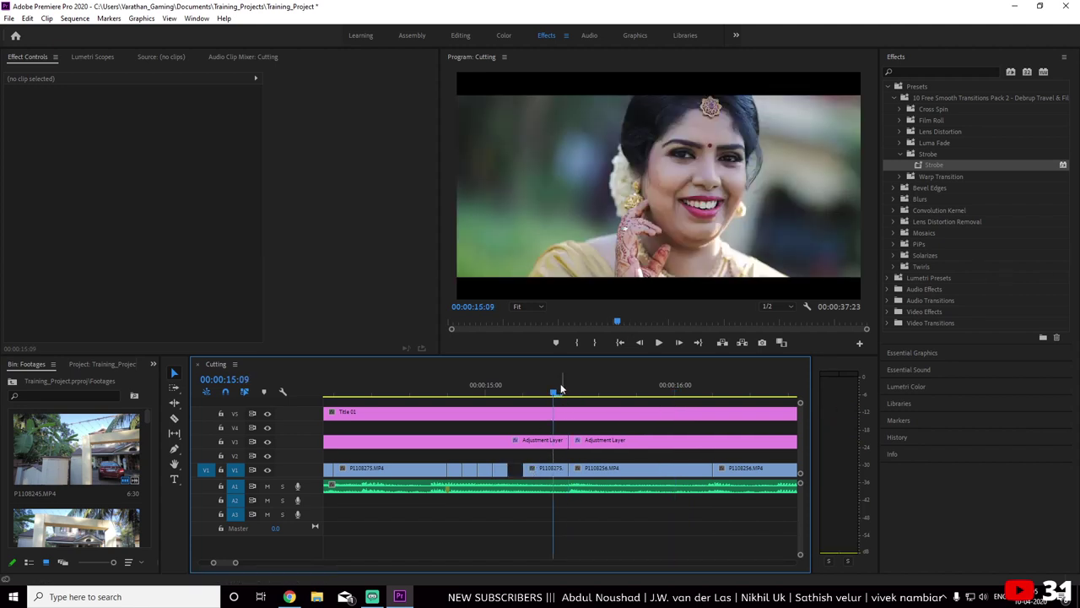
pyautogui.moveTo(553, 393)
pyautogui.mouseDown()
pyautogui.moveTo(517, 405)
pyautogui.moveTo(582, 408)
pyautogui.moveTo(441, 409)
pyautogui.moveTo(478, 409)
pyautogui.mouseUp()
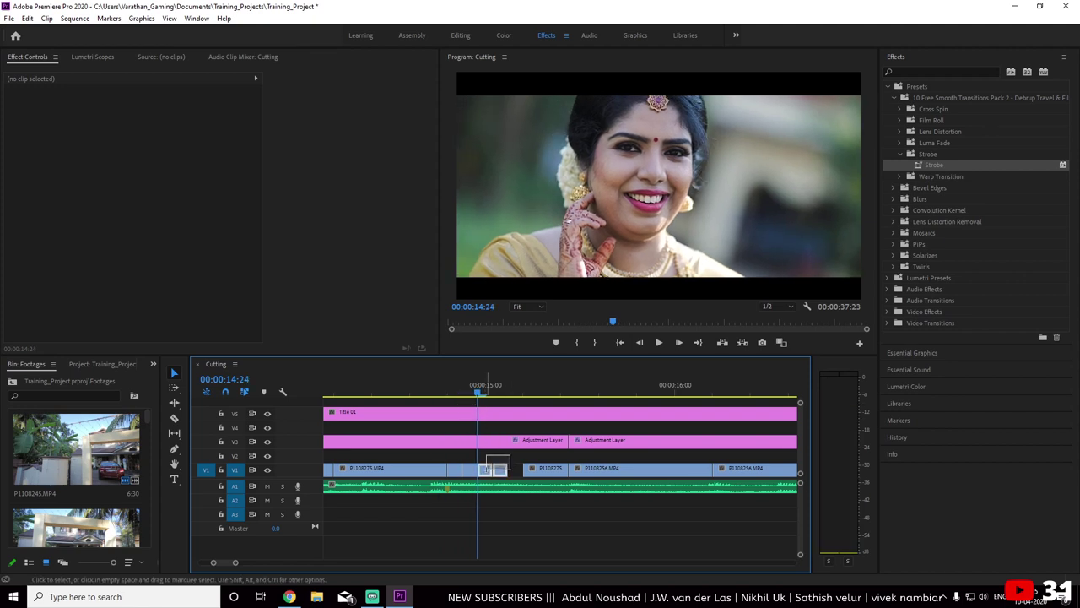
pyautogui.moveTo(496, 466)
pyautogui.mouseDown()
pyautogui.moveTo(529, 468)
pyautogui.moveTo(478, 468)
pyautogui.mouseUp()
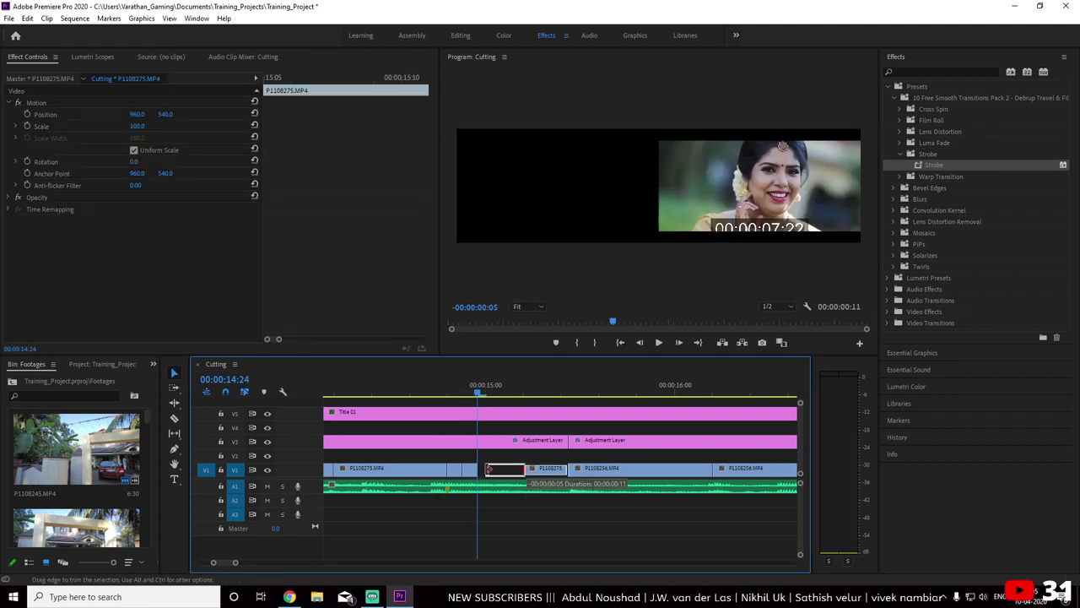
pyautogui.press('space')
pyautogui.click(393, 390)
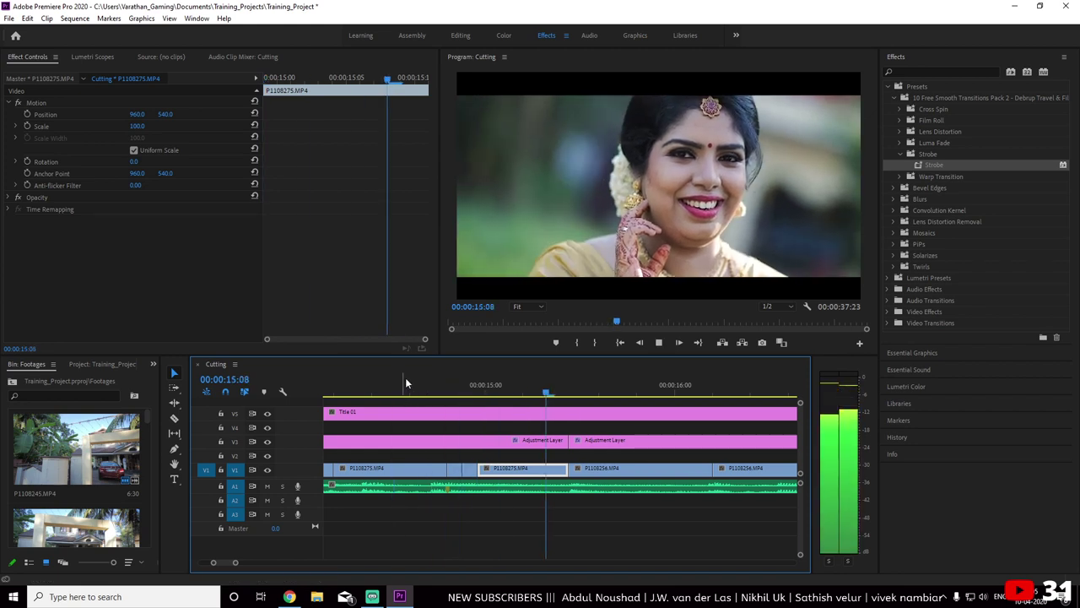
pyautogui.press('space')
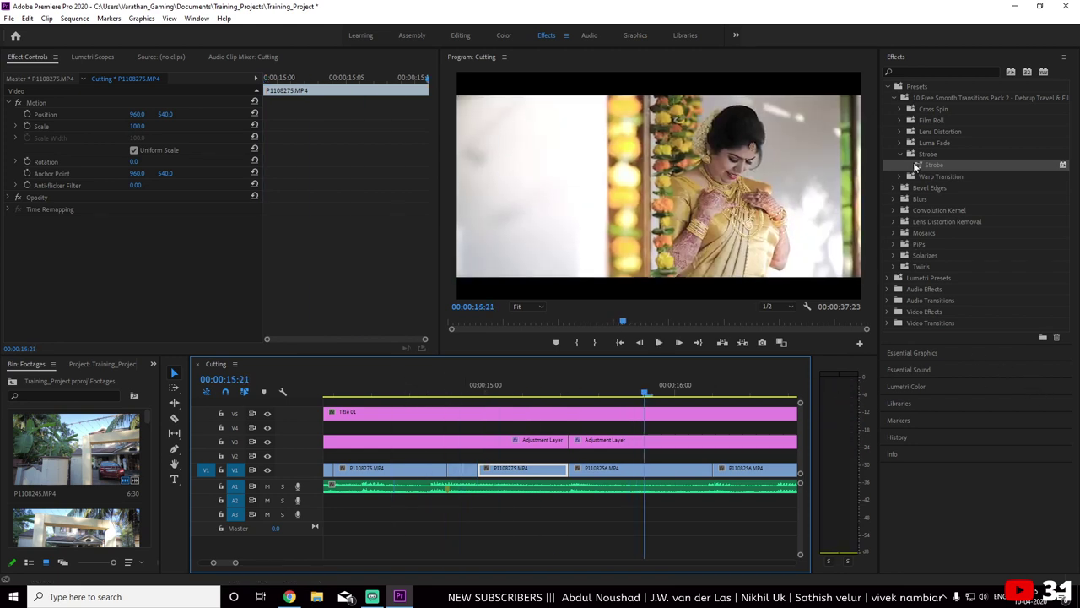
# Apply the Strobe preset to the short P1108275 clip and preview it around 14:10
pyautogui.moveTo(915, 166); pyautogui.dragTo(559, 408)
pyautogui.moveTo(534, 474); pyautogui.dragTo(535, 469)
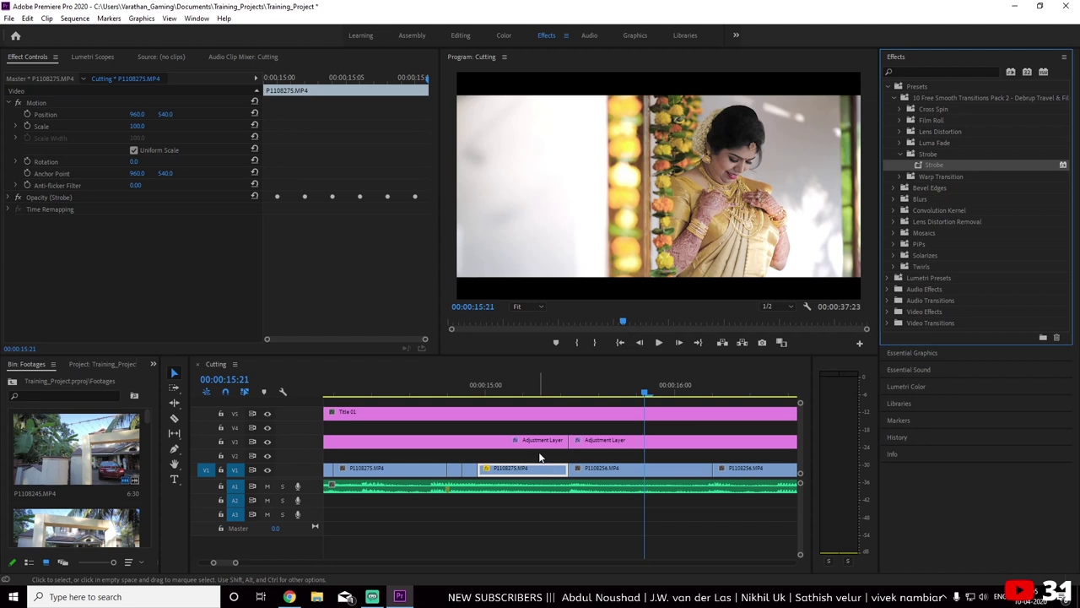
pyautogui.press('-')
pyautogui.click(500, 390)
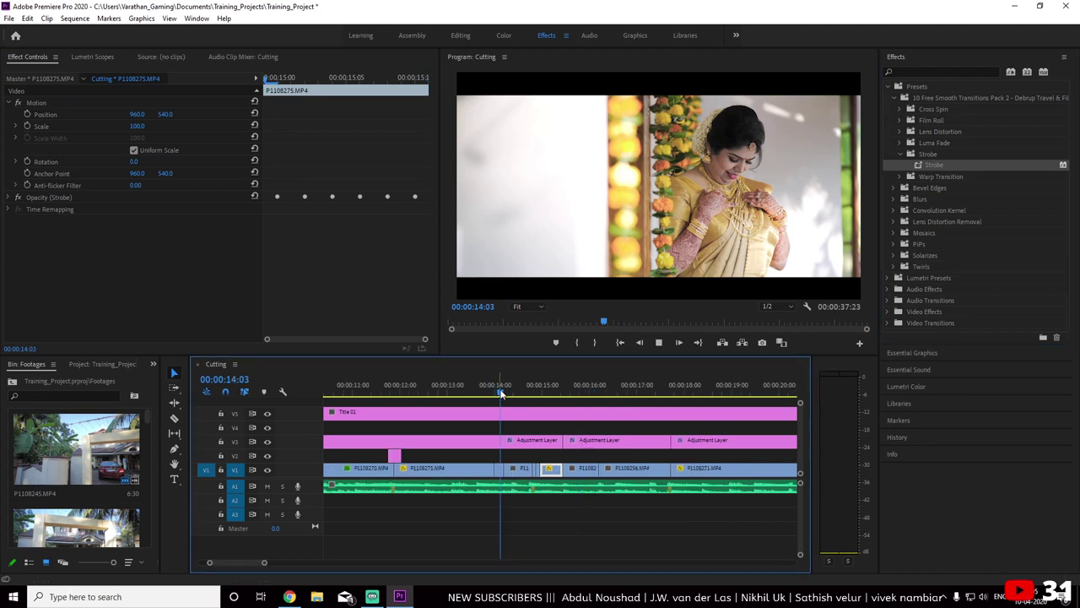
pyautogui.press('space')
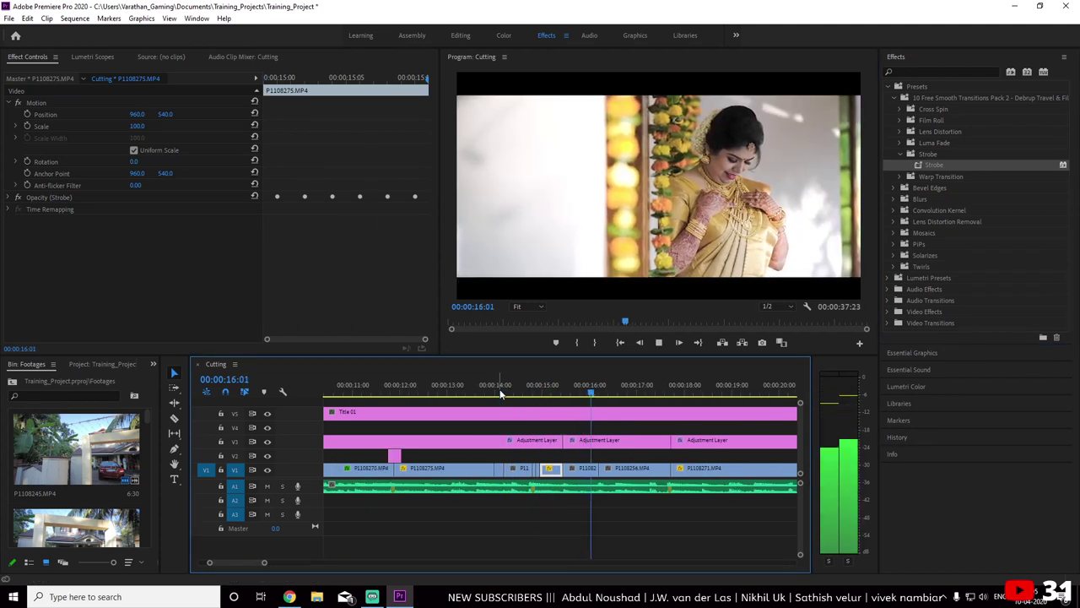
pyautogui.click(517, 389)
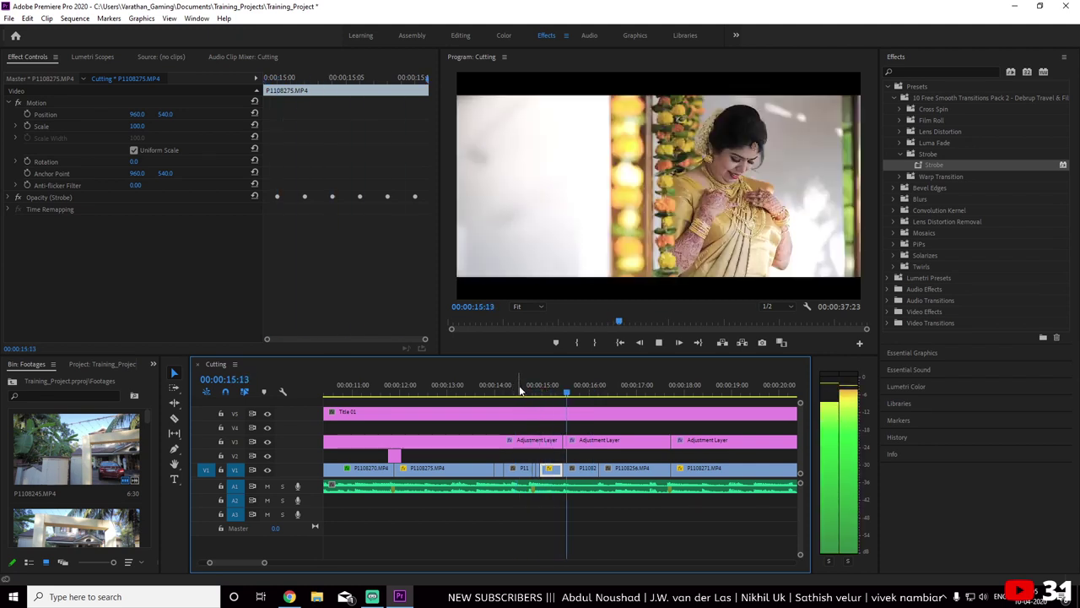
pyautogui.press('space')
pyautogui.press('-')
pyautogui.press('-')
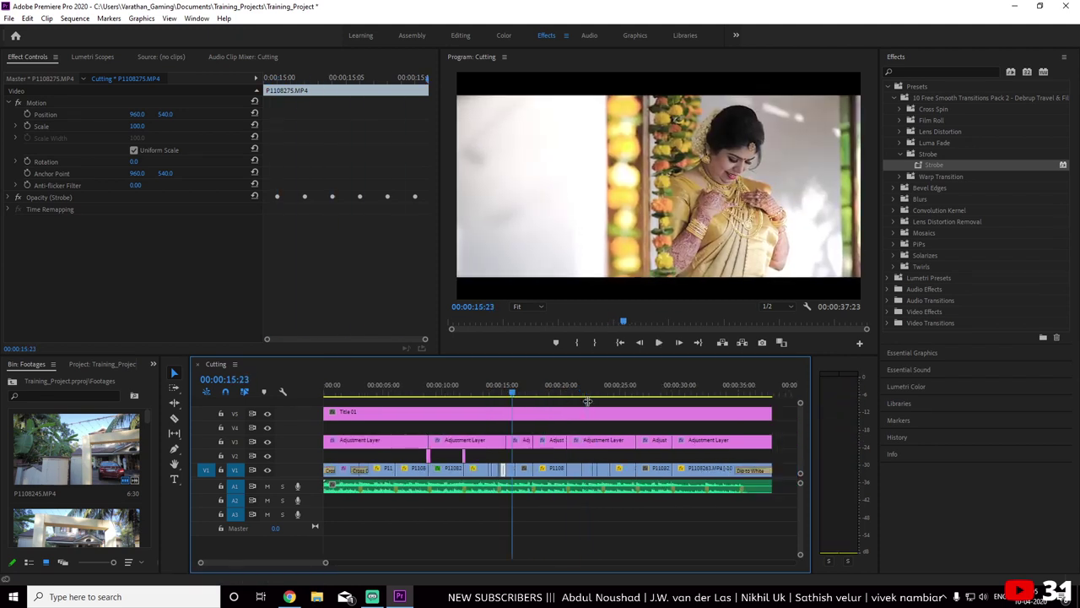
pyautogui.press('-')
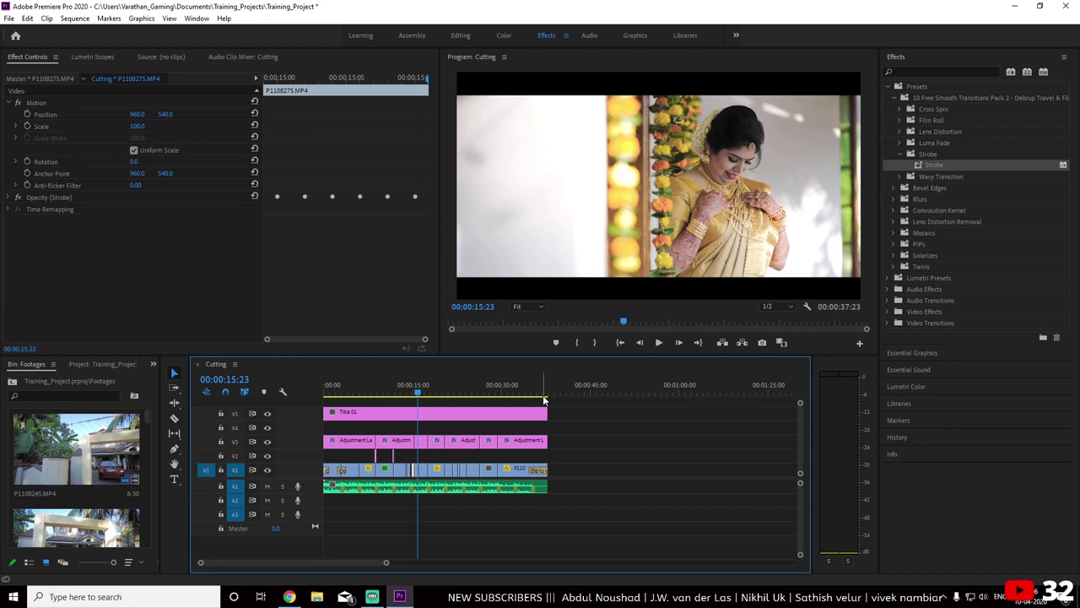
# Import the 10 Free Smooth Transition Pack 1 preset file into Presets
pyautogui.click(897, 154)
pyautogui.rightClick(913, 87)
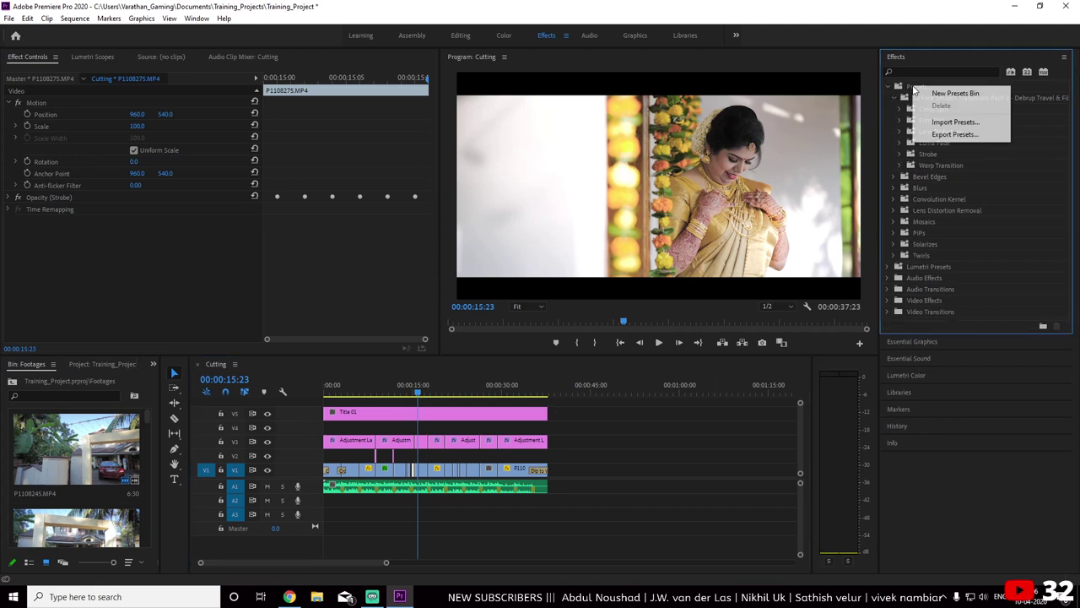
pyautogui.click(953, 121)
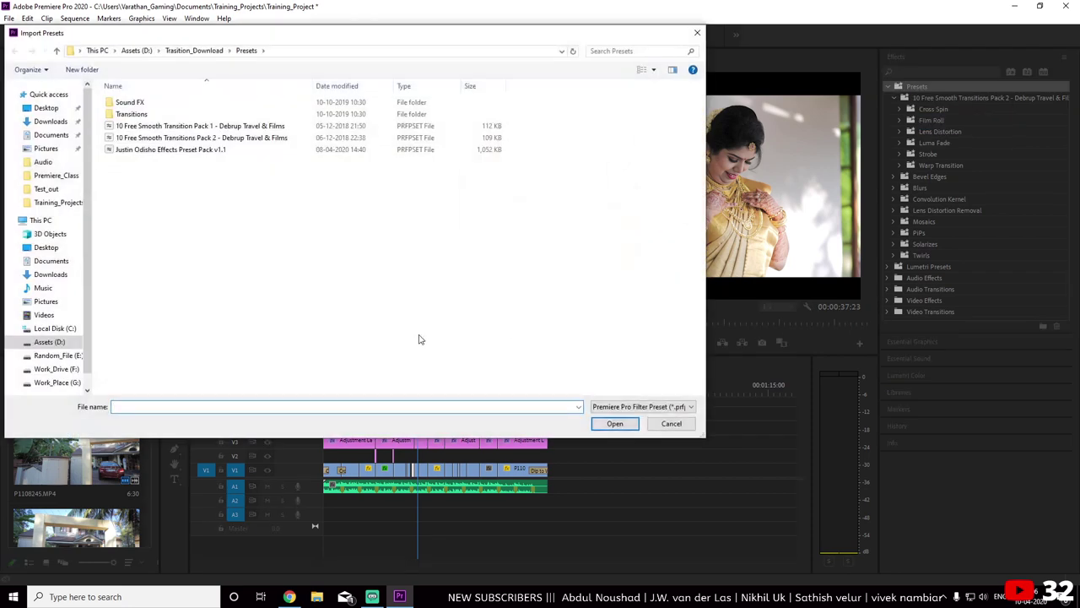
pyautogui.doubleClick(201, 128)
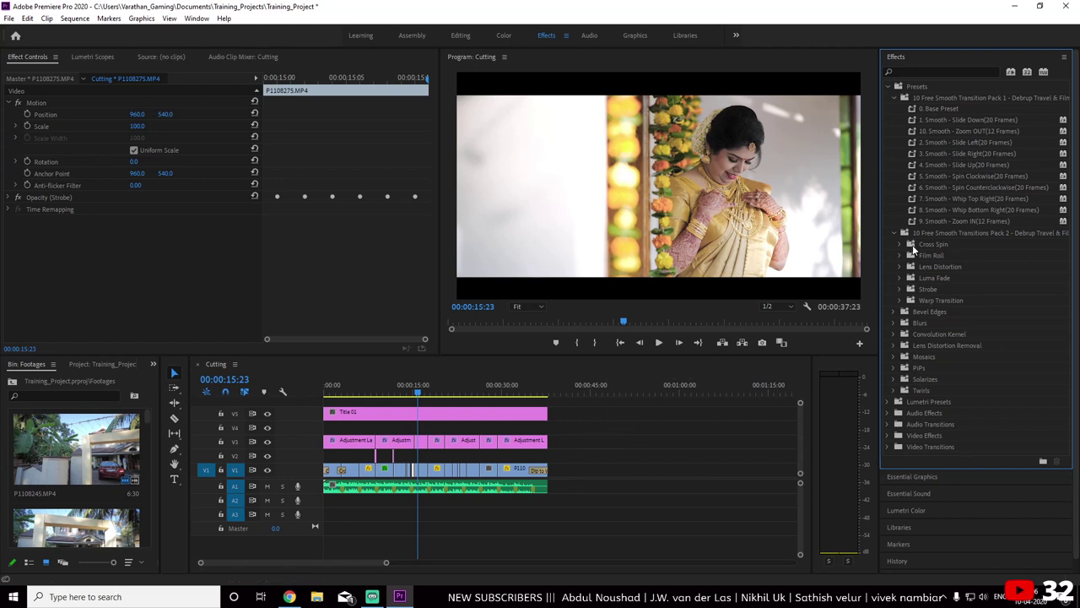
# Select the 9. Smooth - Zoom IN preset and play the sequence from 24:03
pyautogui.click(941, 224)
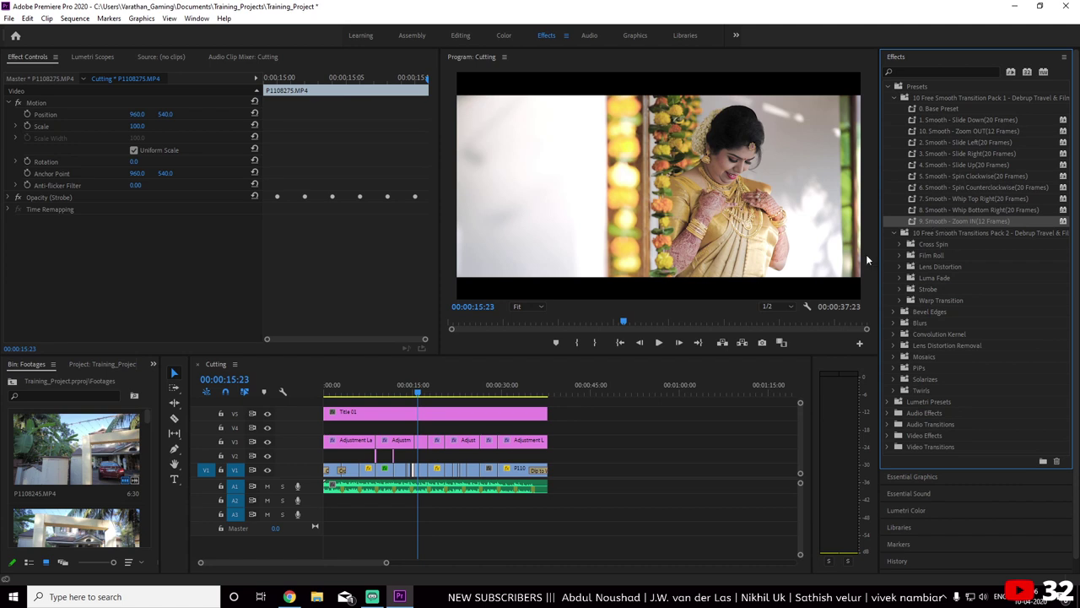
pyautogui.click(469, 390)
pyautogui.press('space')
pyautogui.press('space')
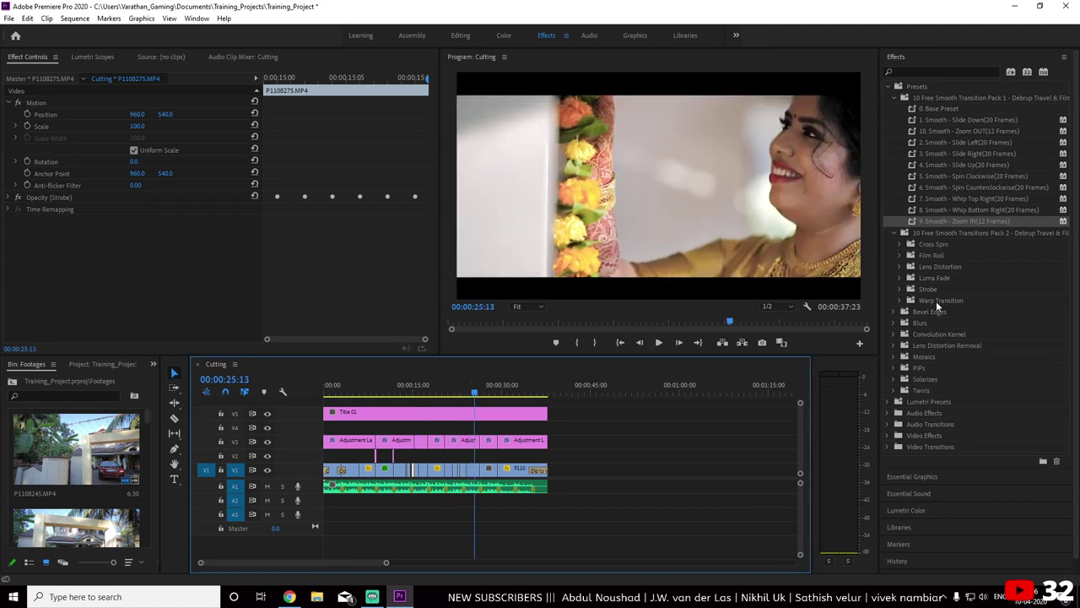
pyautogui.moveTo(926, 225); pyautogui.dragTo(727, 306)
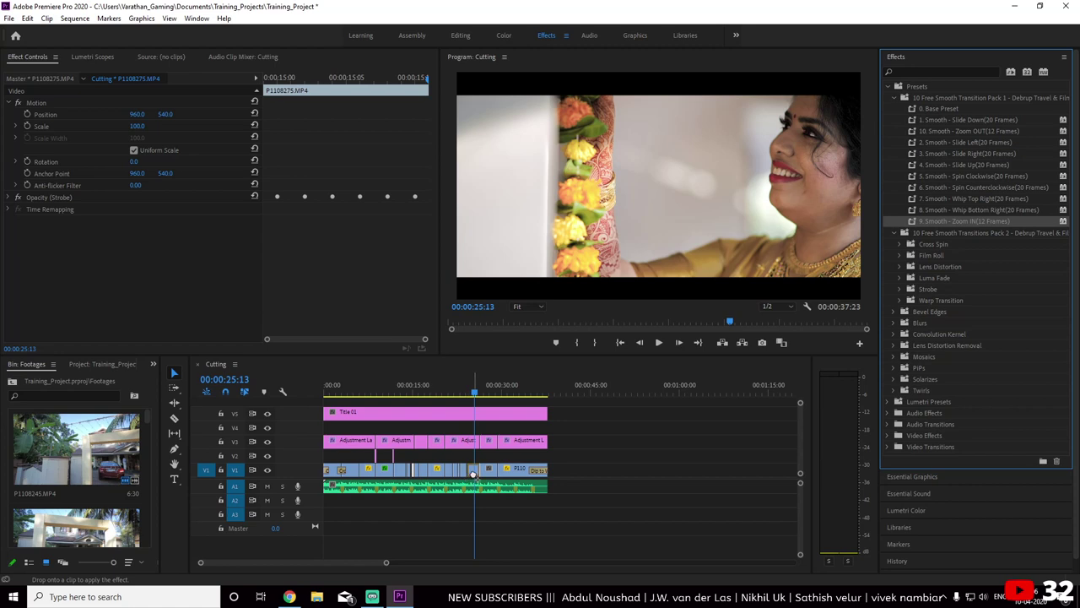
pyautogui.moveTo(474, 475); pyautogui.dragTo(473, 475)
pyautogui.press('=')
pyautogui.press('=')
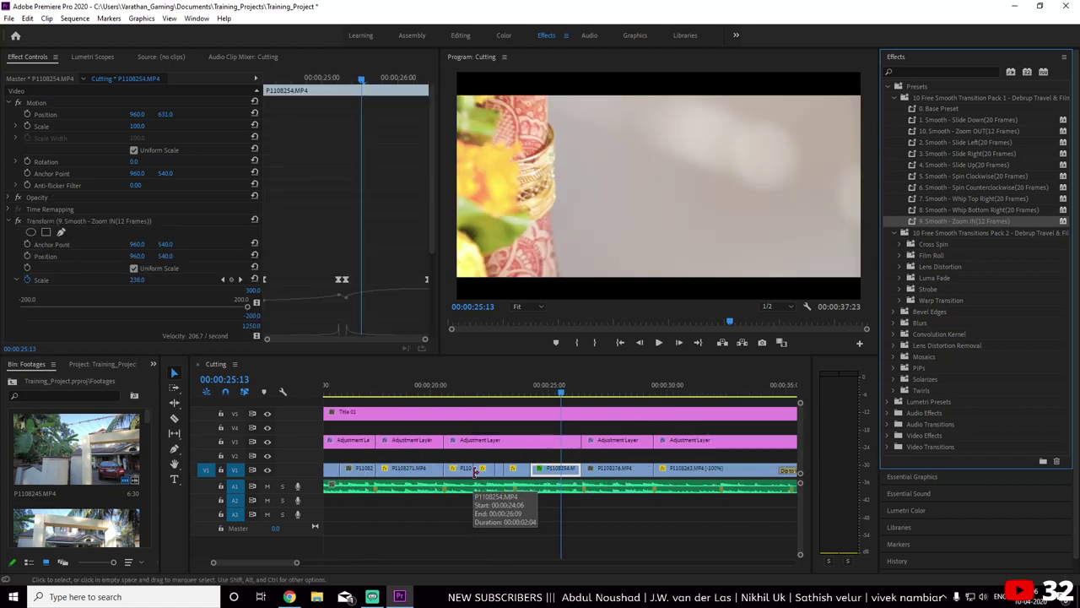
pyautogui.click(526, 390)
pyautogui.press('space')
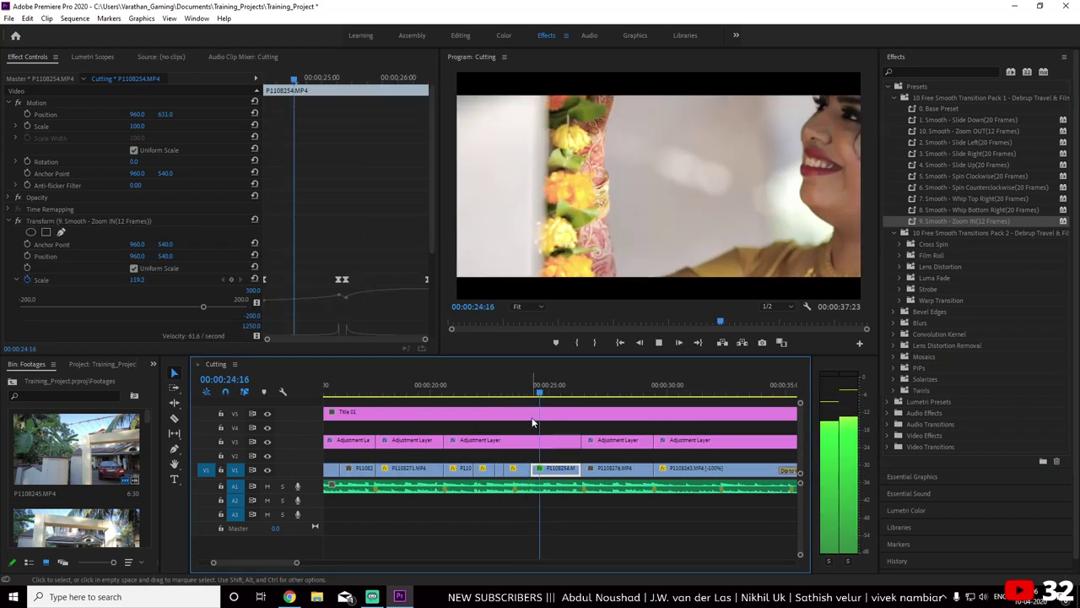
pyautogui.press('space')
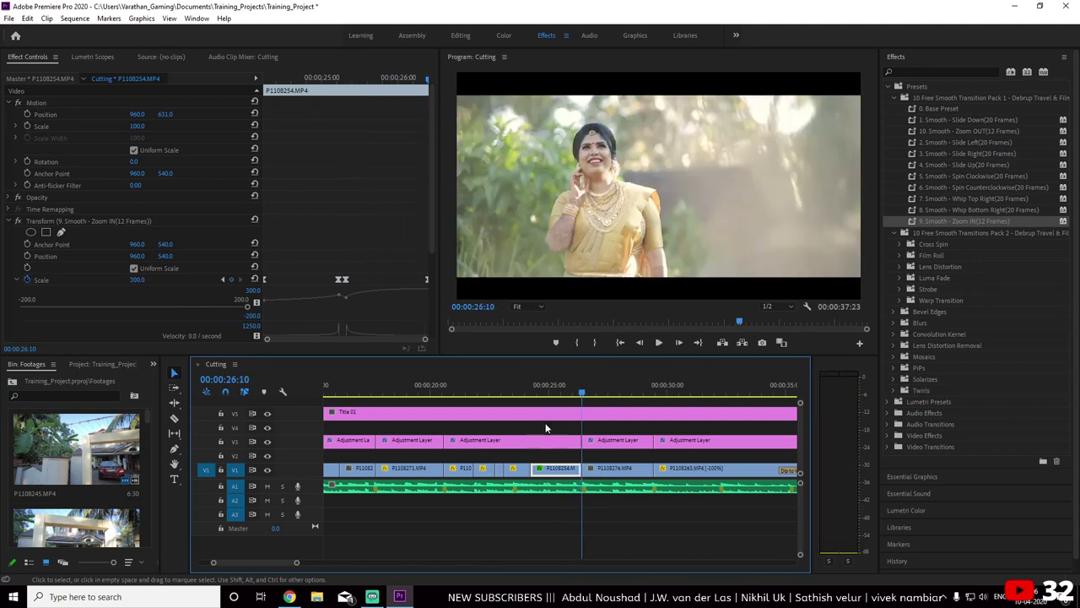
pyautogui.moveTo(527, 392)
pyautogui.mouseDown()
pyautogui.moveTo(587, 407)
pyautogui.moveTo(541, 393)
pyautogui.mouseUp()
pyautogui.click(107, 222)
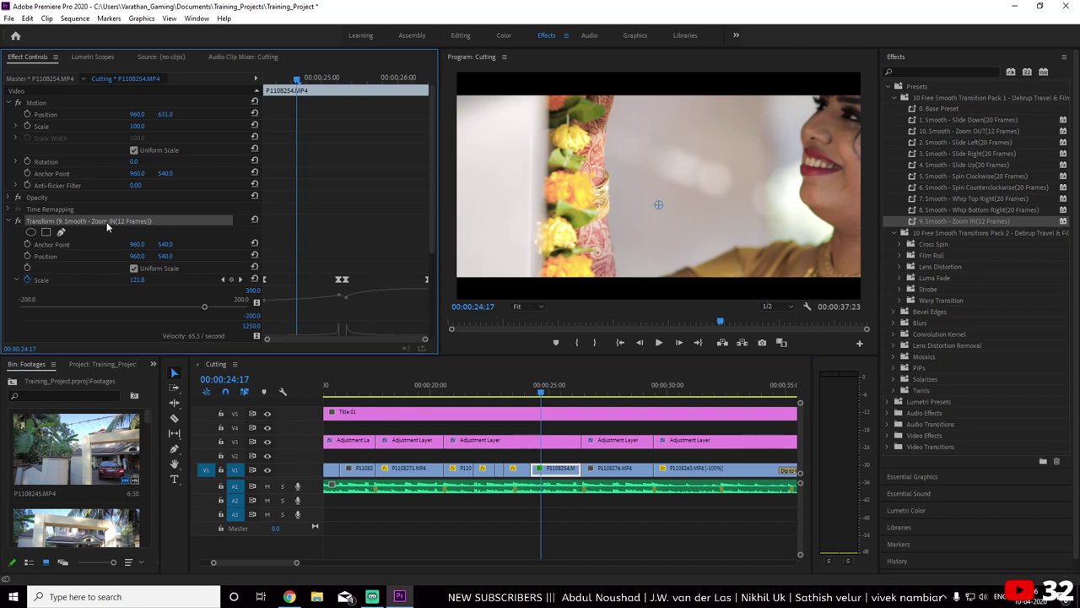
pyautogui.press('Delete')
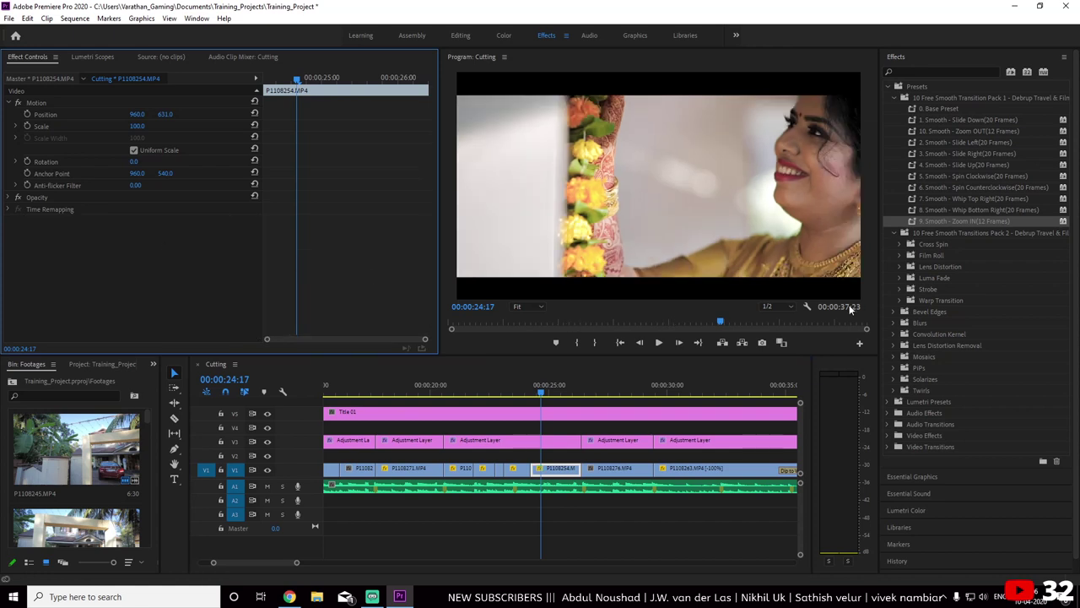
pyautogui.click(987, 166)
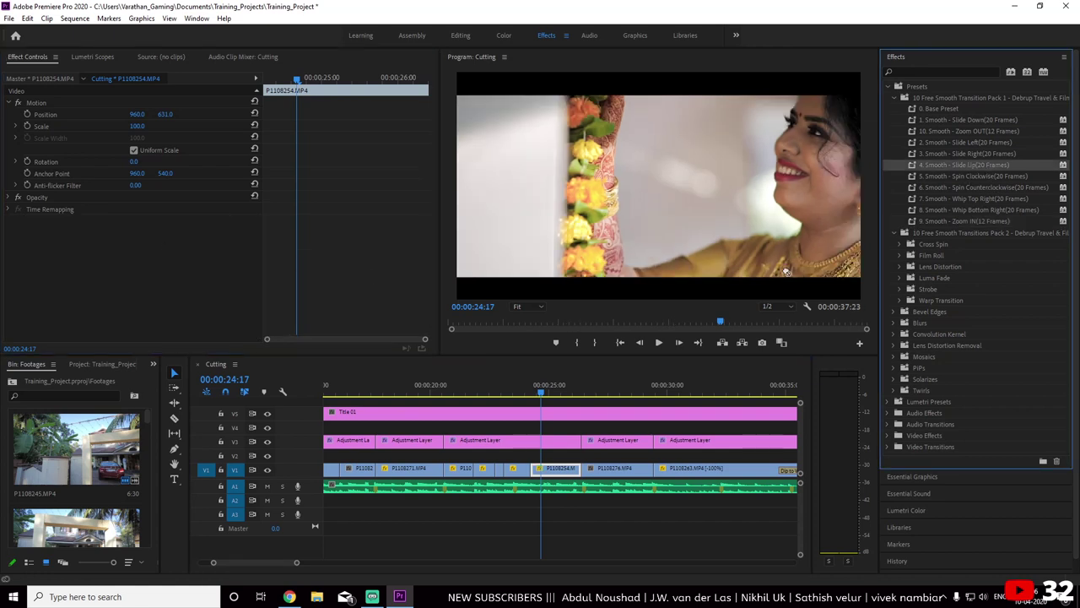
# Apply the 4. Smooth - Slide Up preset to clip P1108254.MP4 and preview it from 24:09
pyautogui.moveTo(577, 473); pyautogui.dragTo(574, 471)
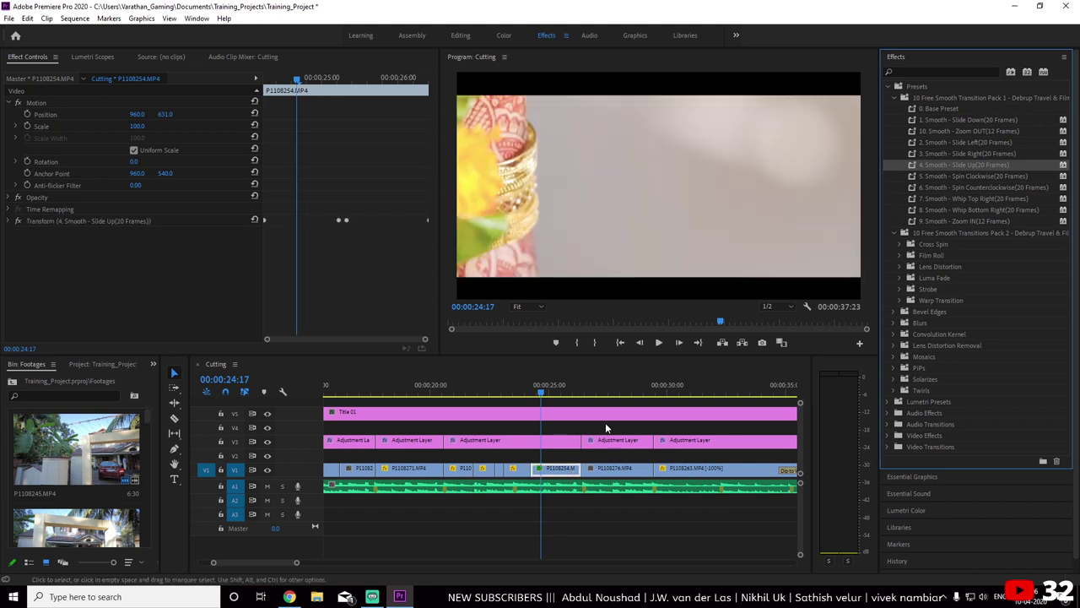
pyautogui.click(531, 391)
pyautogui.press('space')
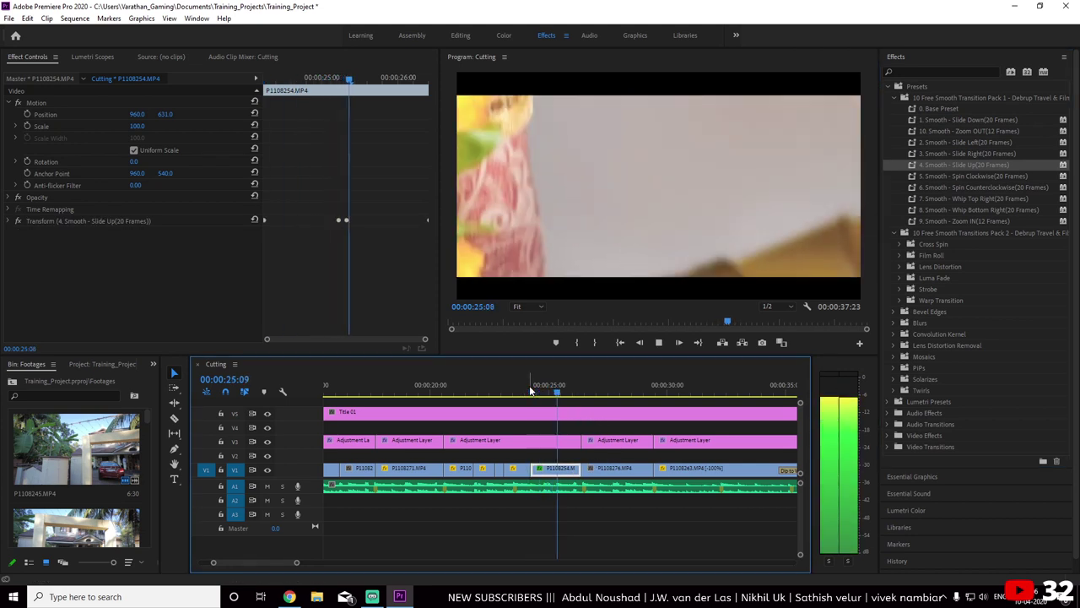
pyautogui.click(534, 392)
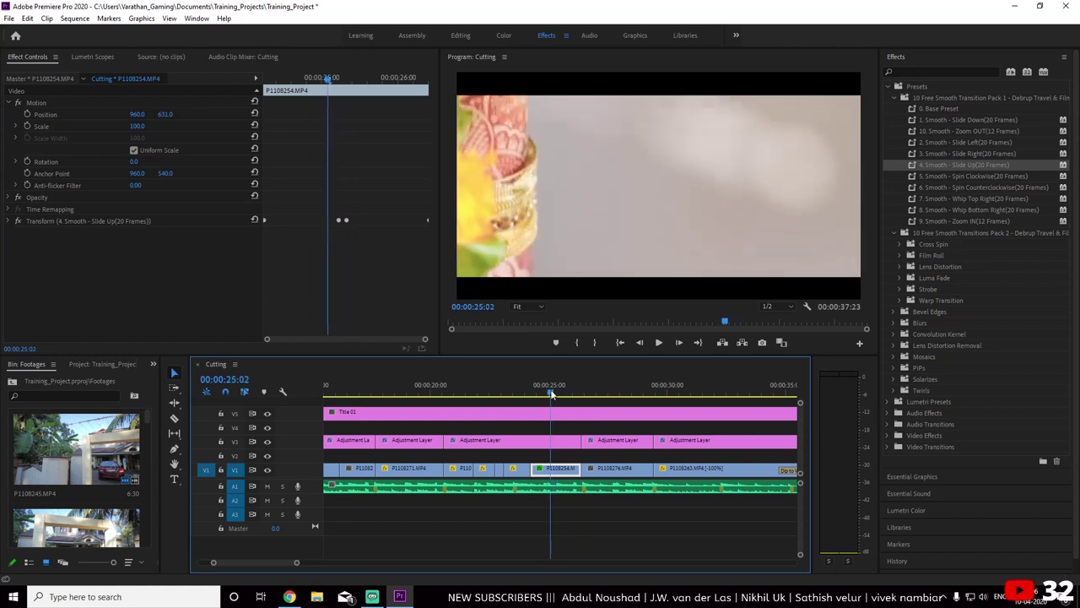
pyautogui.moveTo(534, 395); pyautogui.dragTo(577, 407)
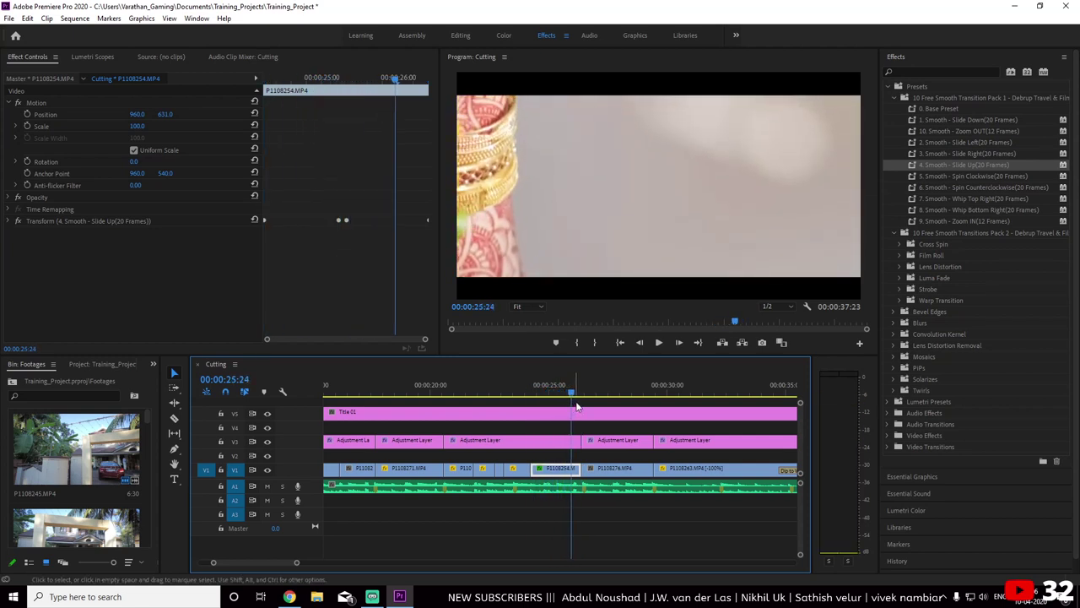
# Expand the Slide Up Transform effect down to its Scale of 300, with the playhead before the transition
pyautogui.click(49, 223)
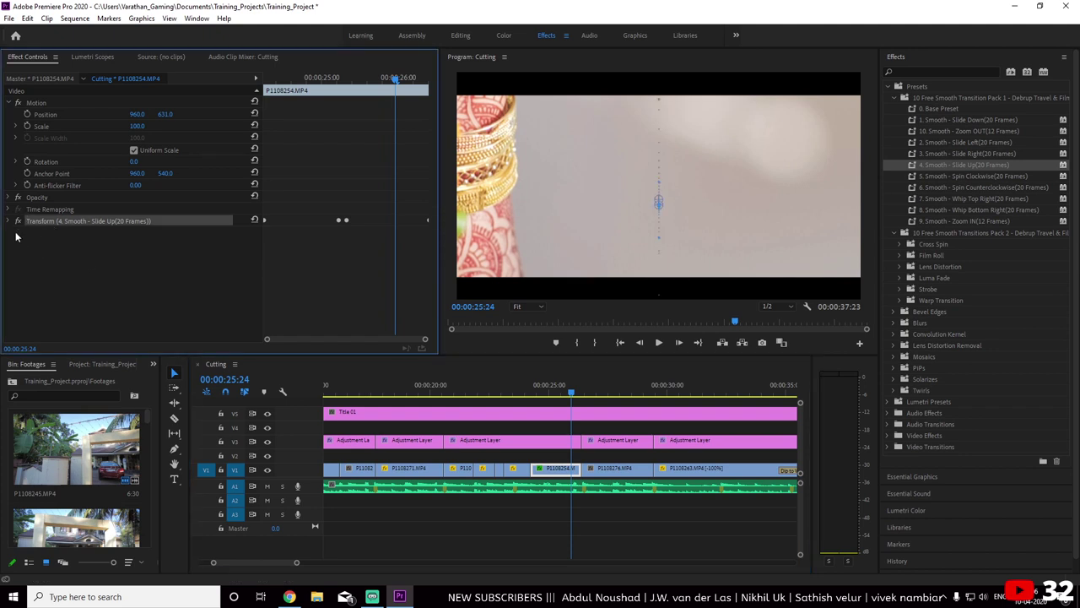
pyautogui.click(10, 222)
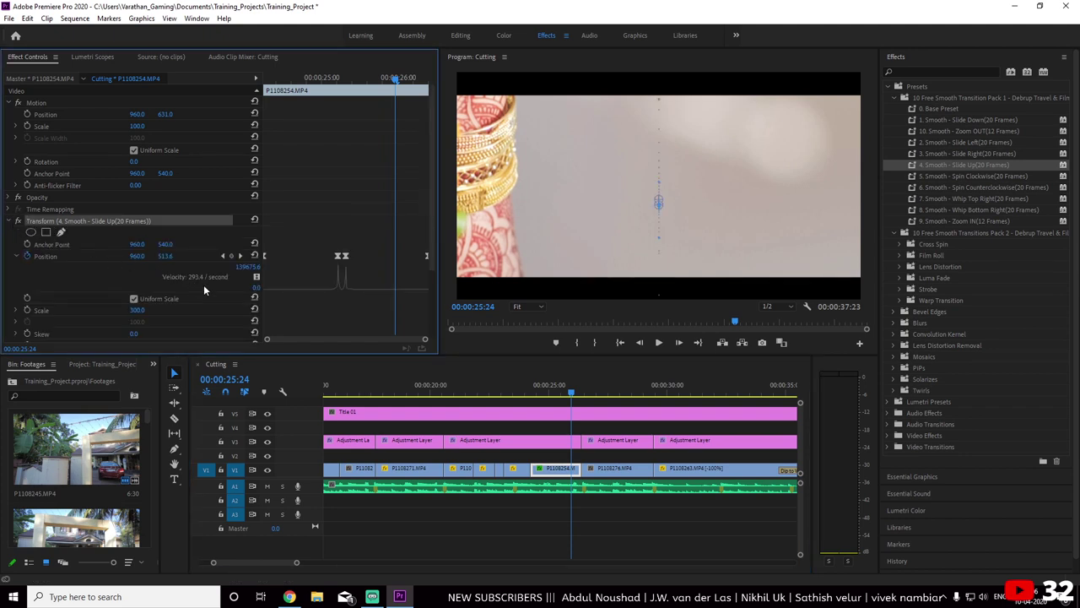
pyautogui.scroll(-2, 233, 294)
pyautogui.scroll(-2, 233, 294)
pyautogui.scroll(-1, 235, 293)
pyautogui.scroll(-1, 234, 292)
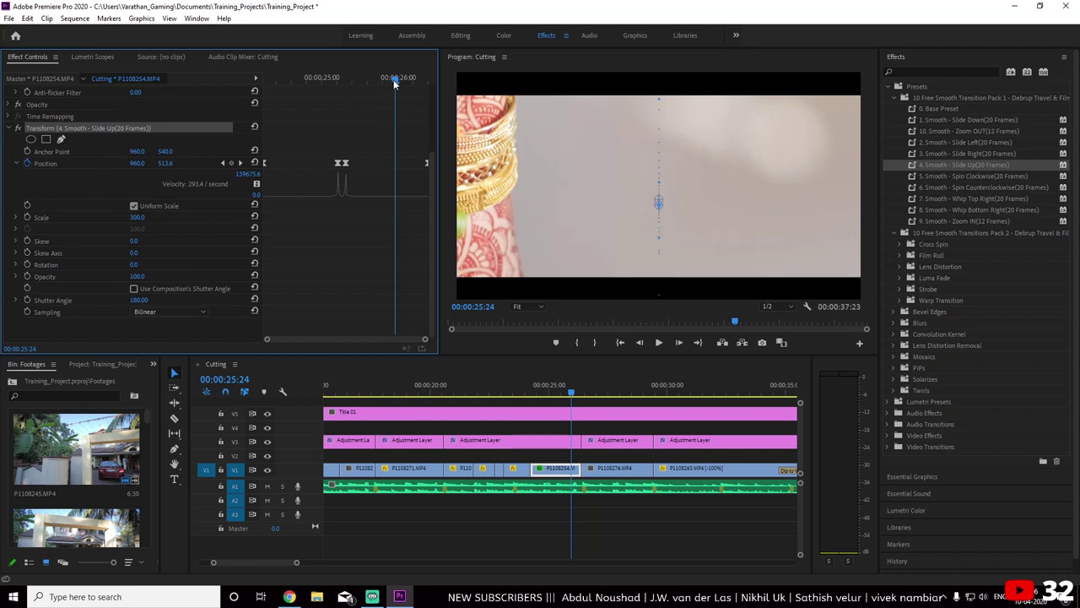
pyautogui.moveTo(394, 81); pyautogui.dragTo(266, 126)
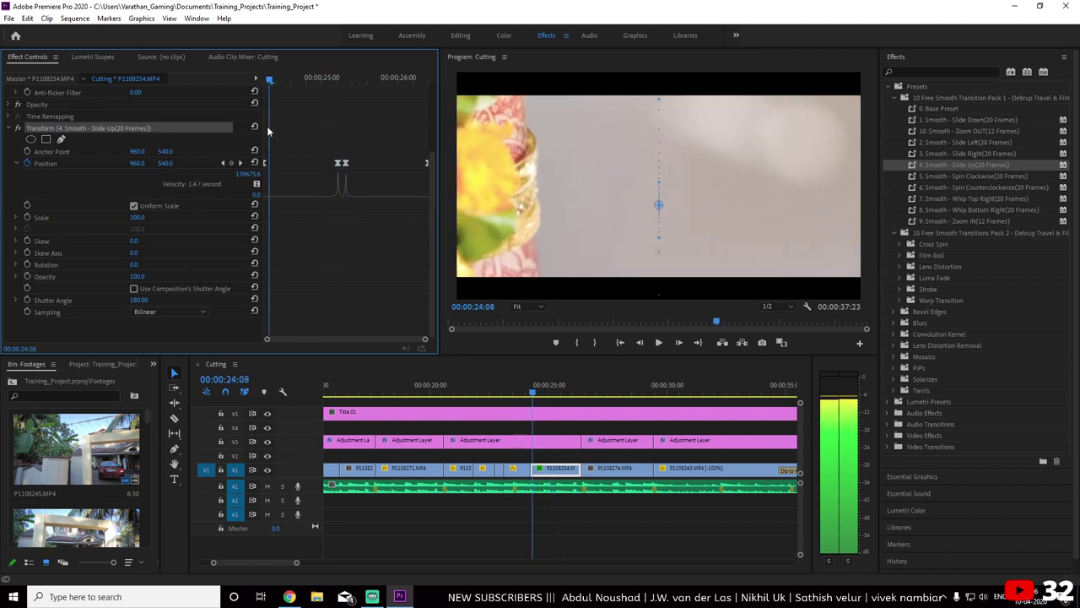
# Set the Slide Up transition's Scale to 100 and play the preview
pyautogui.write('1')
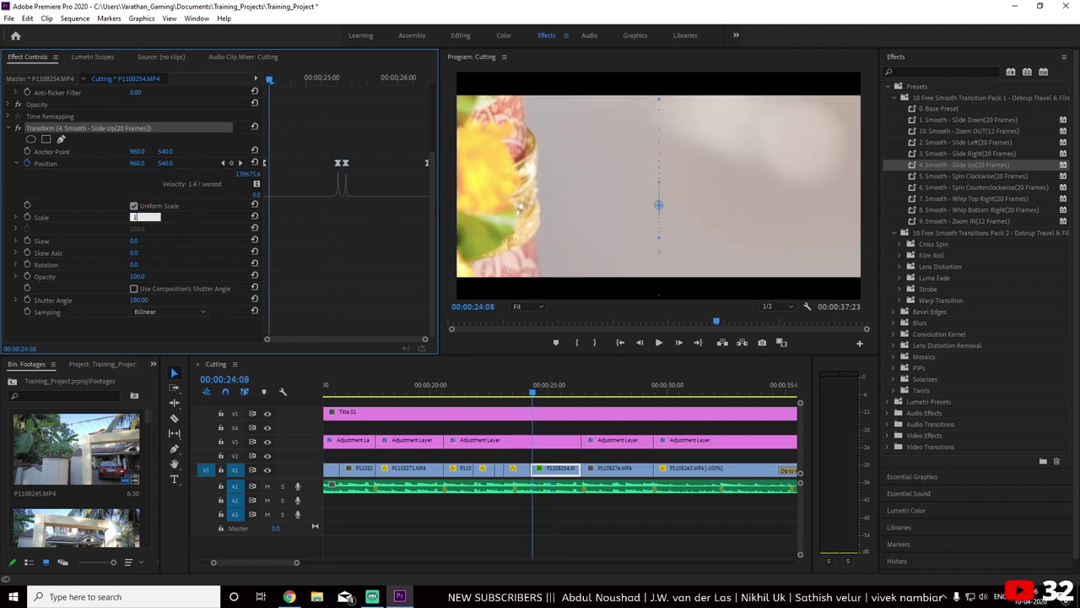
pyautogui.write('00')
pyautogui.press('Return')
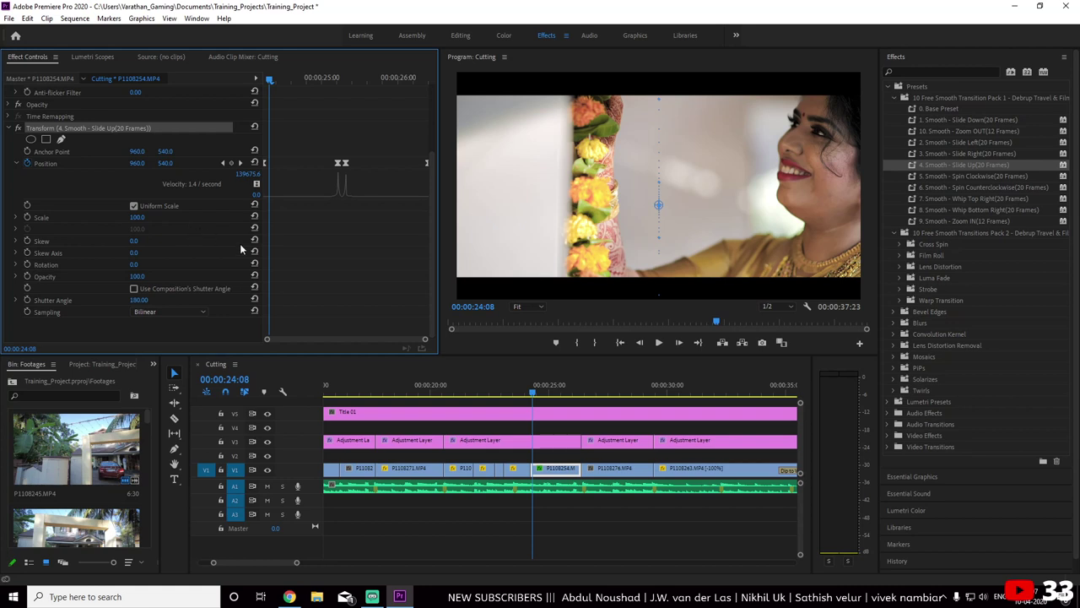
pyautogui.click(533, 384)
pyautogui.press('space')
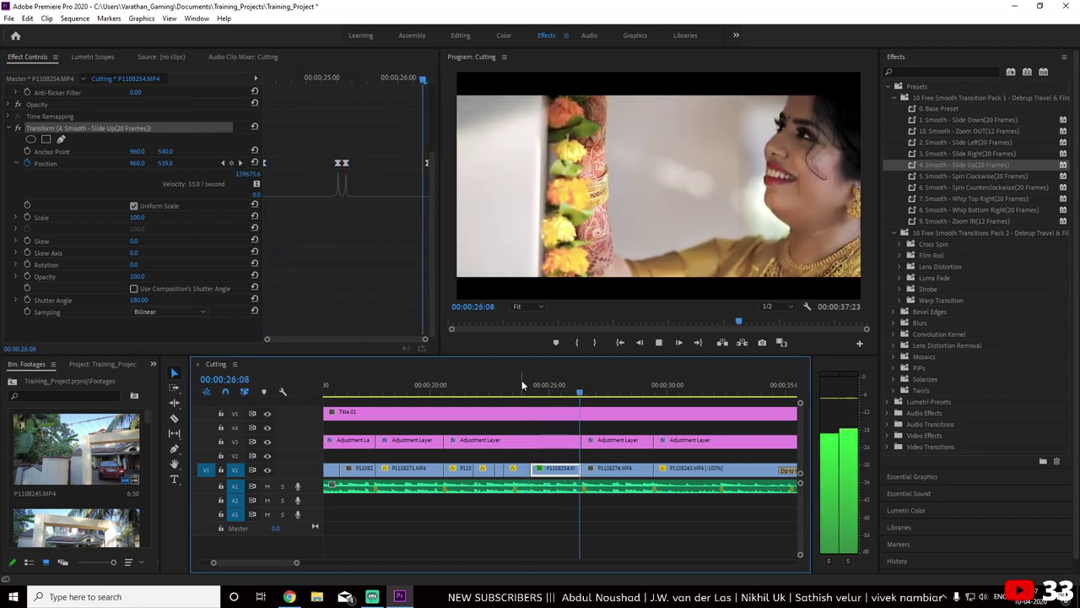
pyautogui.click(521, 383)
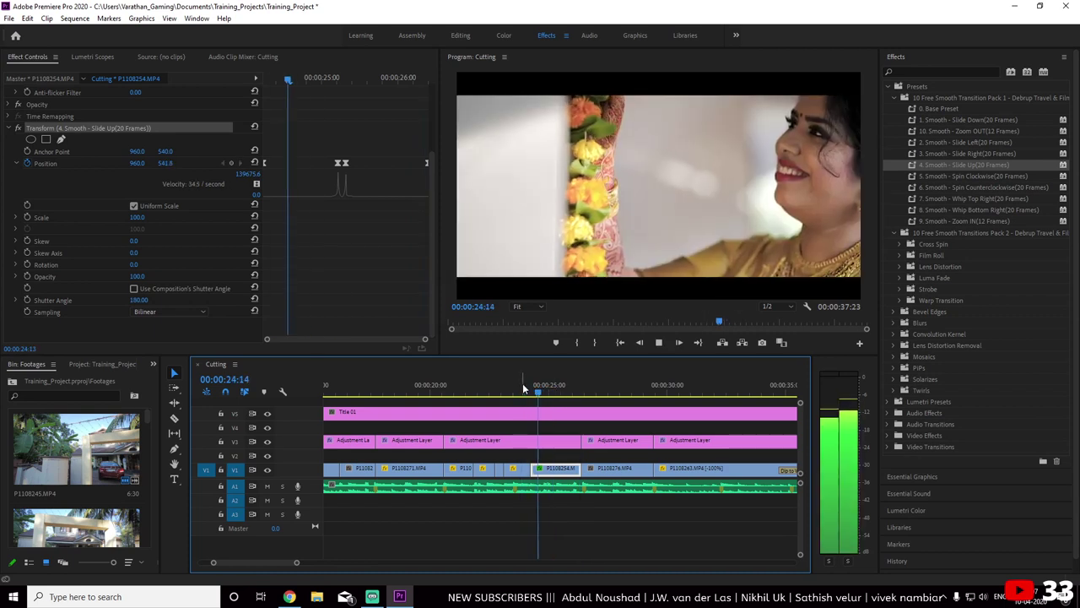
pyautogui.press('space')
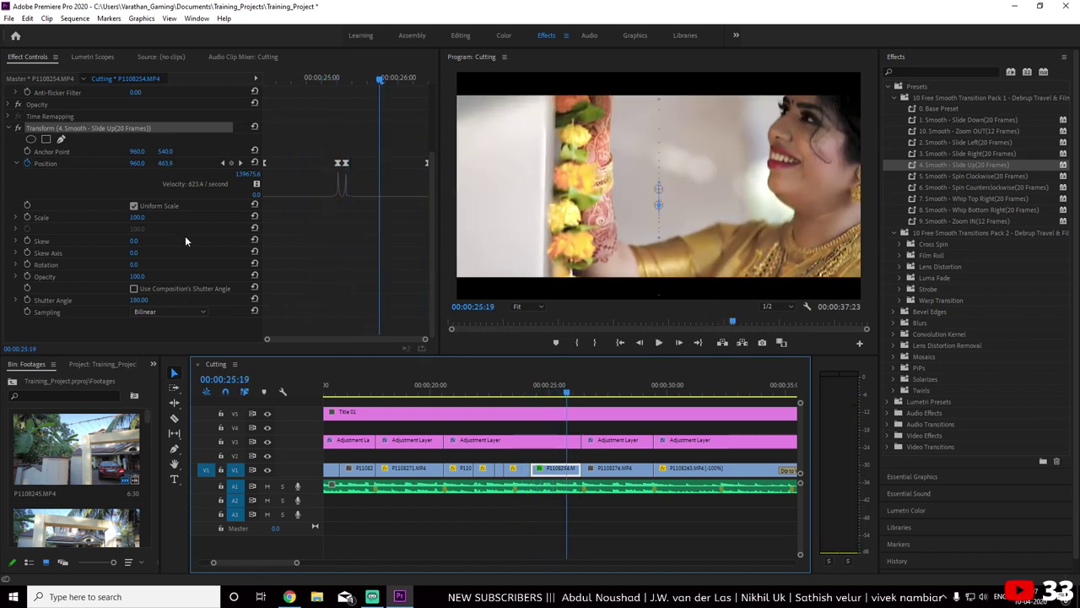
# Try a Scale of 150, replay the transition, then delete the Slide Up Transform effect
pyautogui.click(138, 218)
pyautogui.write('15')
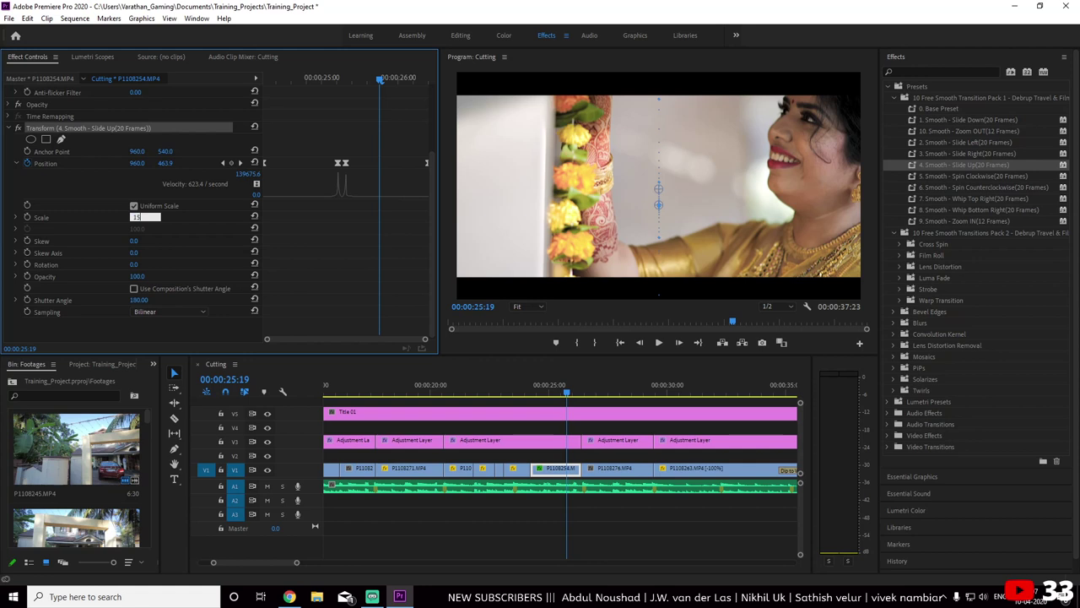
pyautogui.write('0.0')
pyautogui.press('Return')
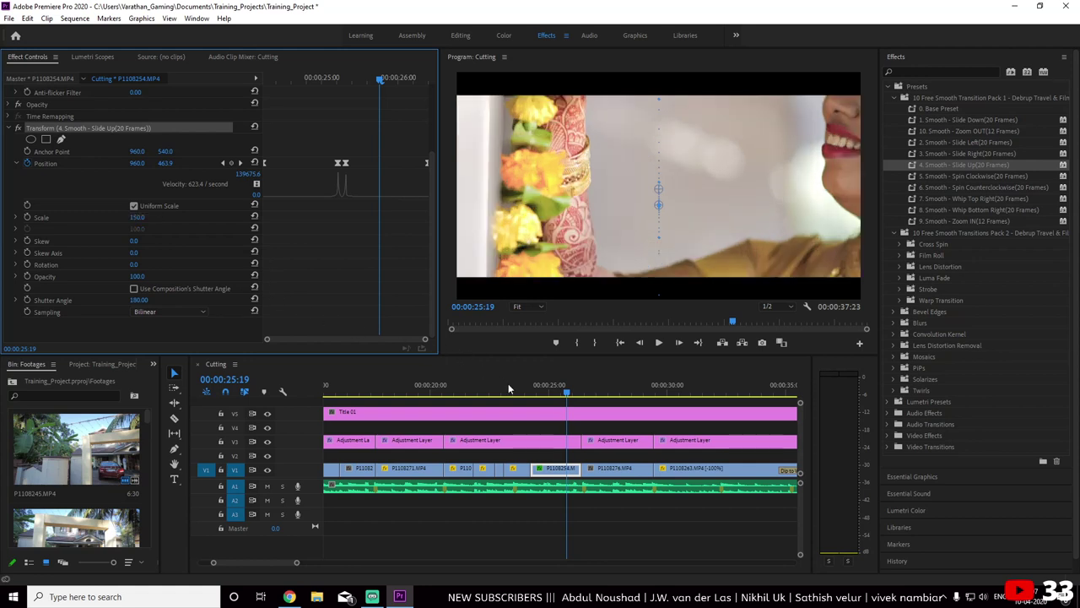
pyautogui.click(508, 385)
pyautogui.press('space')
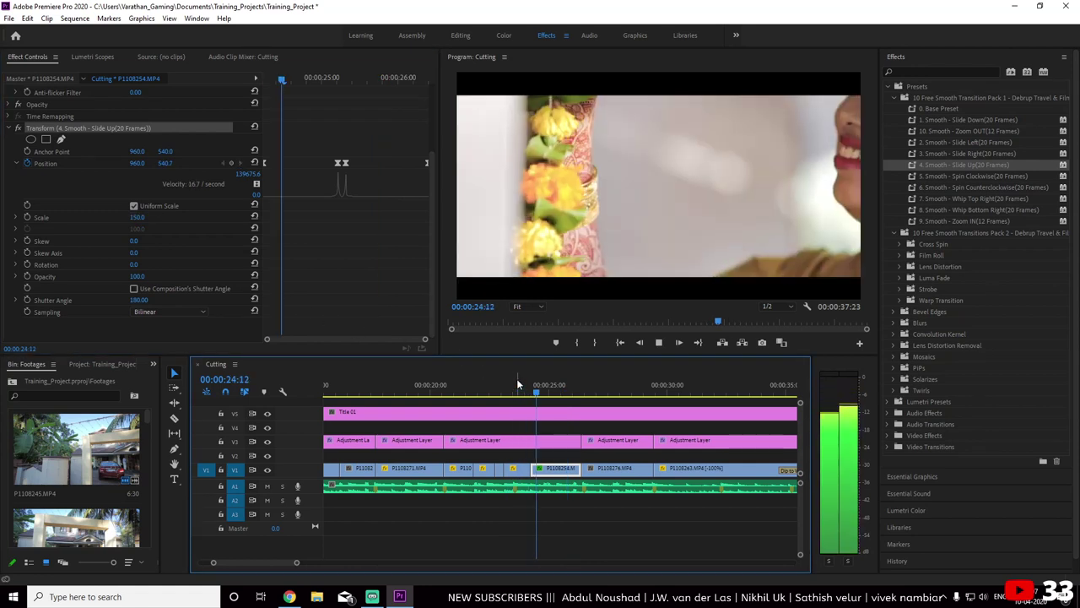
pyautogui.press('space')
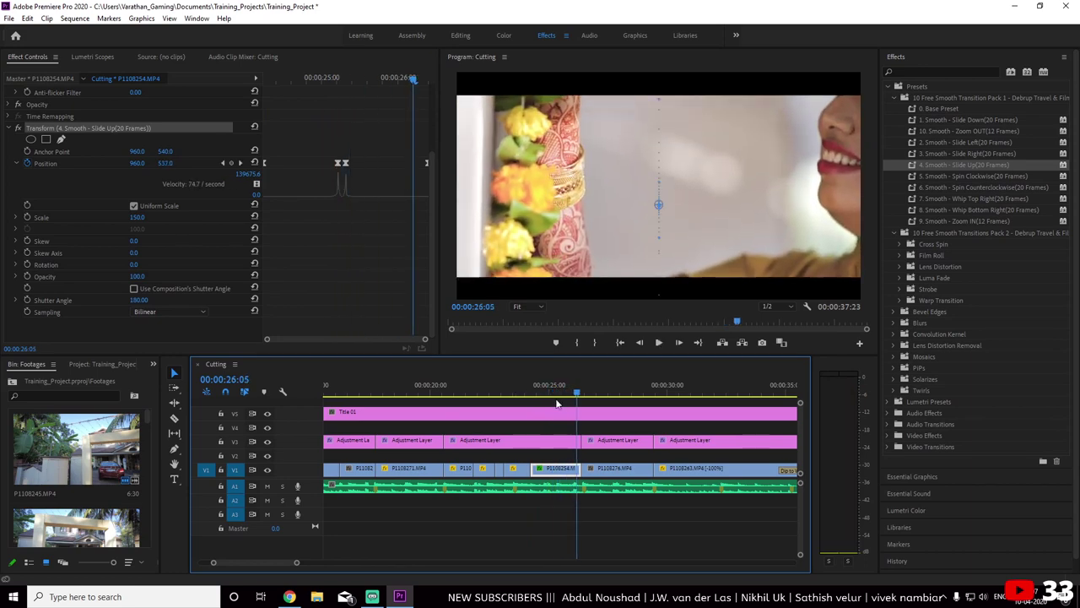
pyautogui.click(541, 386)
pyautogui.press('space')
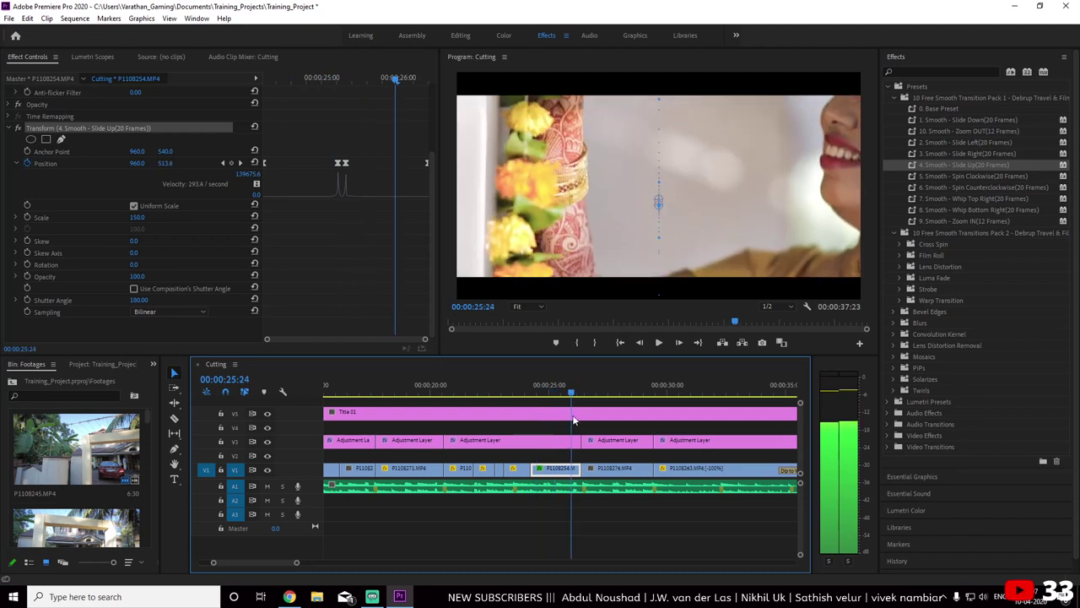
pyautogui.press('space')
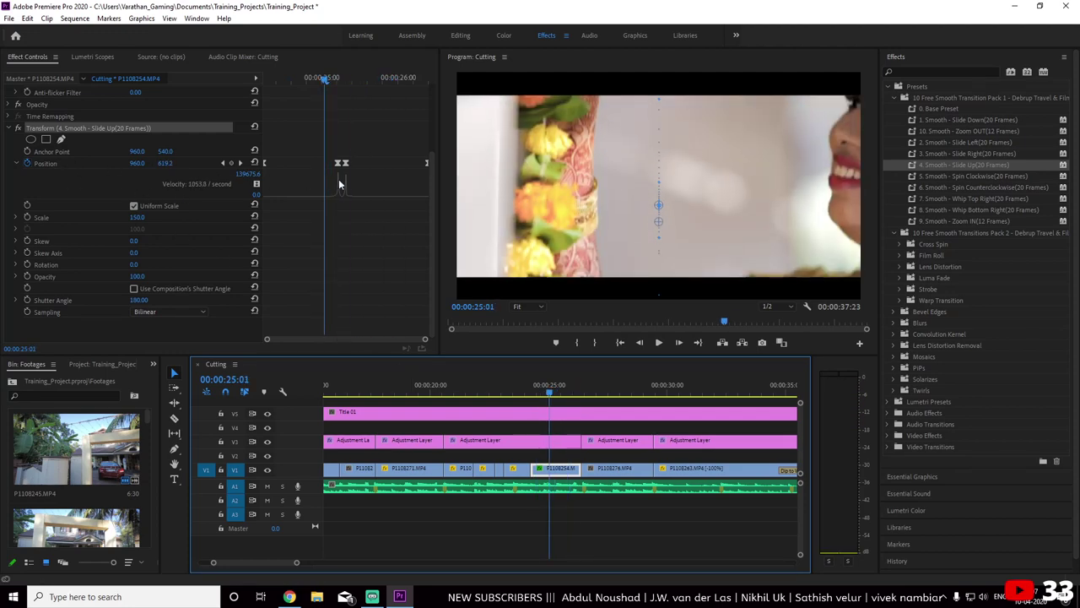
pyautogui.click(66, 129)
pyautogui.press('Delete')
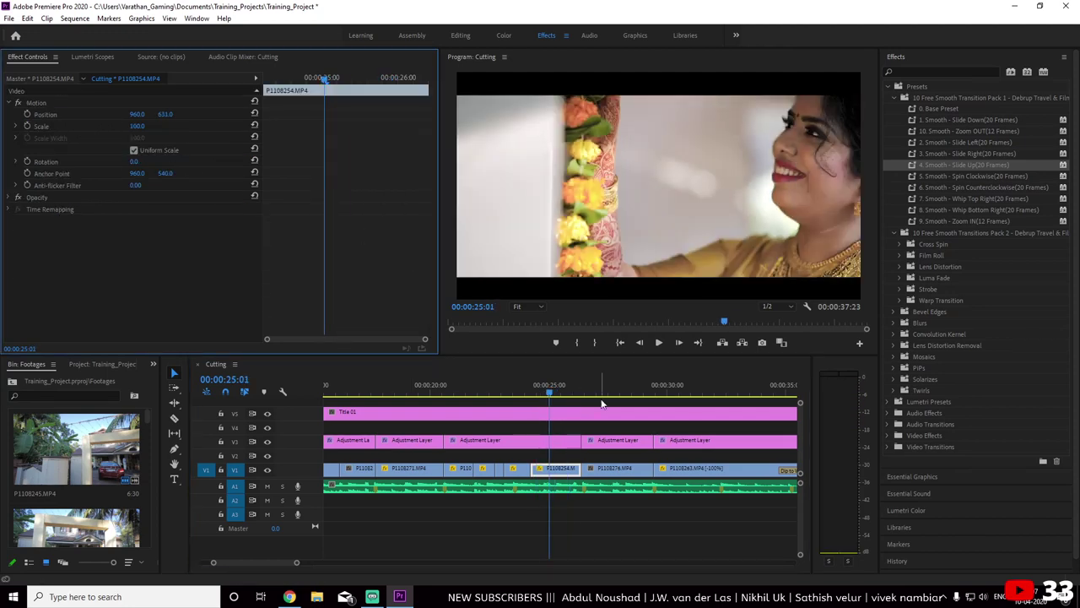
# Zoom out to the full wedding sequence, play it, and park the playhead at 00:00:10:16
pyautogui.moveTo(601, 393); pyautogui.dragTo(477, 393)
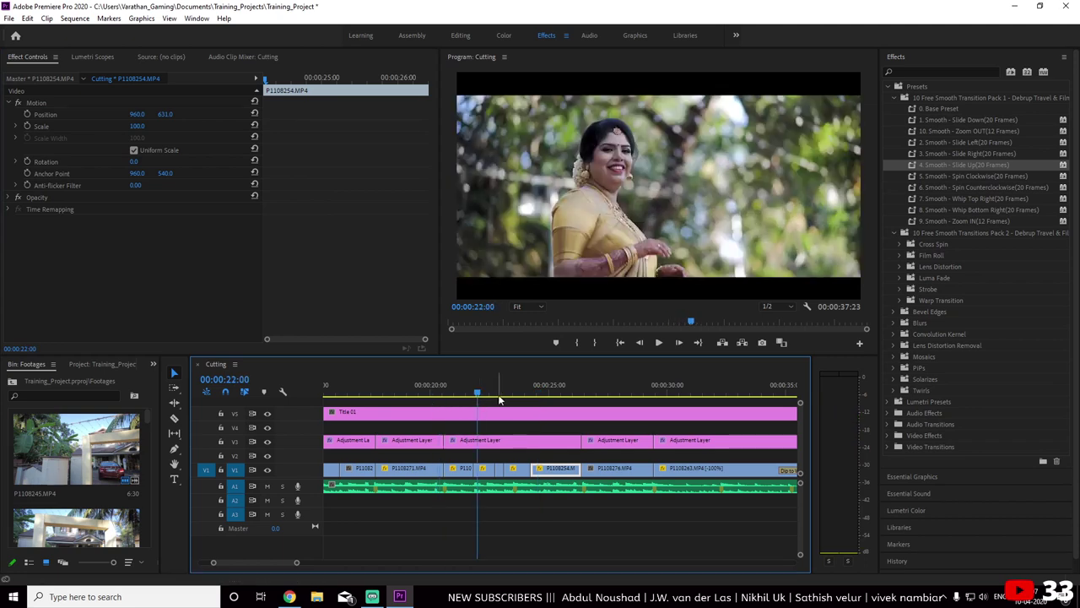
pyautogui.press('\\')
pyautogui.click(498, 392)
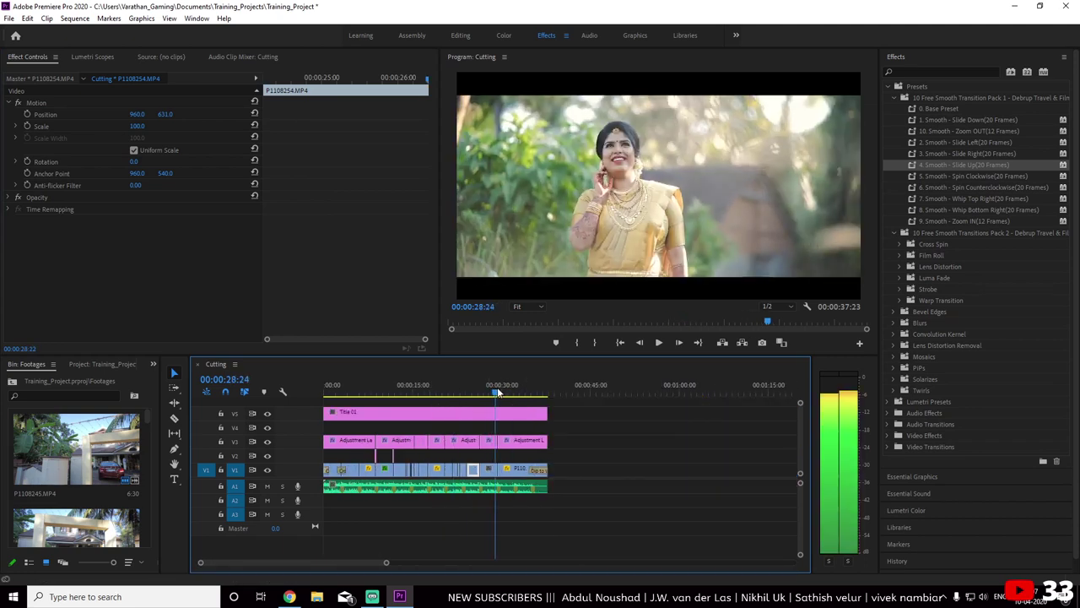
pyautogui.moveTo(498, 391)
pyautogui.mouseDown()
pyautogui.moveTo(368, 406)
pyautogui.moveTo(385, 406)
pyautogui.mouseUp()
pyautogui.press('space')
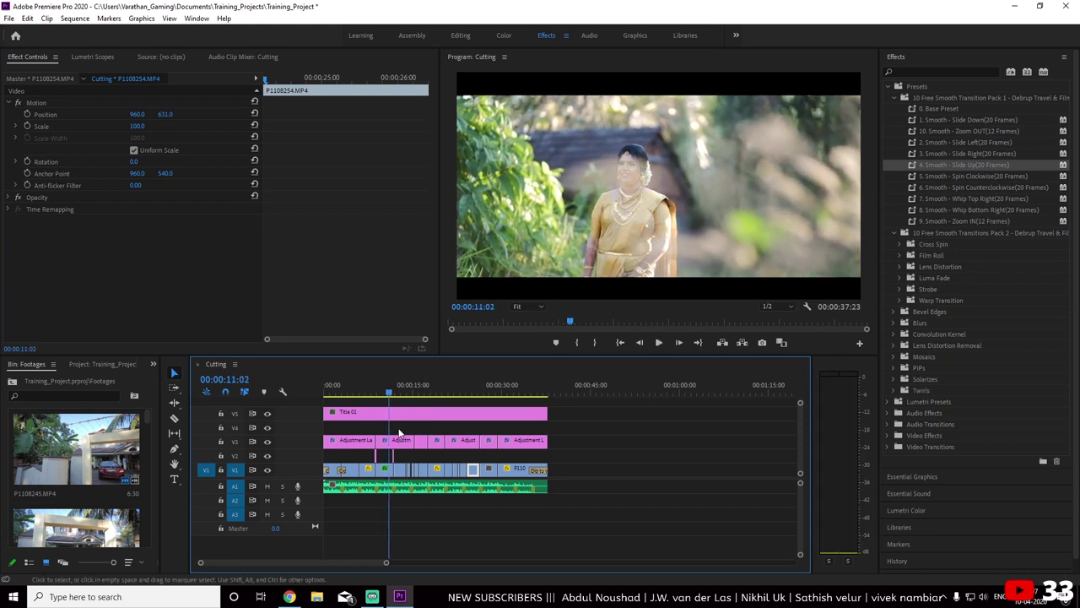
pyautogui.click(385, 390)
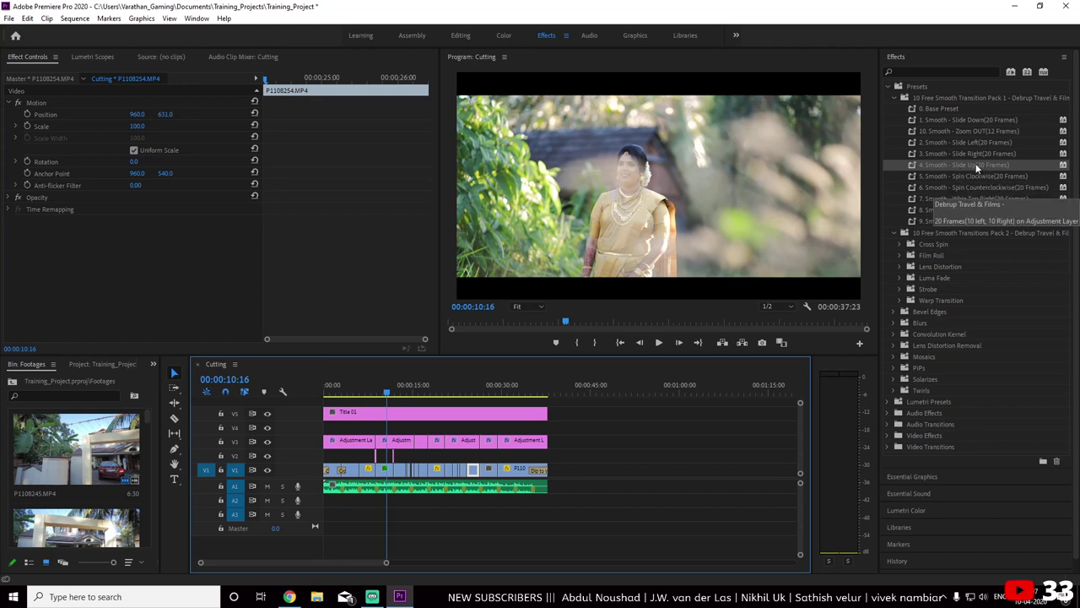
# Drop the 4. Smooth - Slide Up preset onto P1108270.MP4, play the transition, and zoom the timeline in
pyautogui.moveTo(975, 163); pyautogui.dragTo(394, 469)
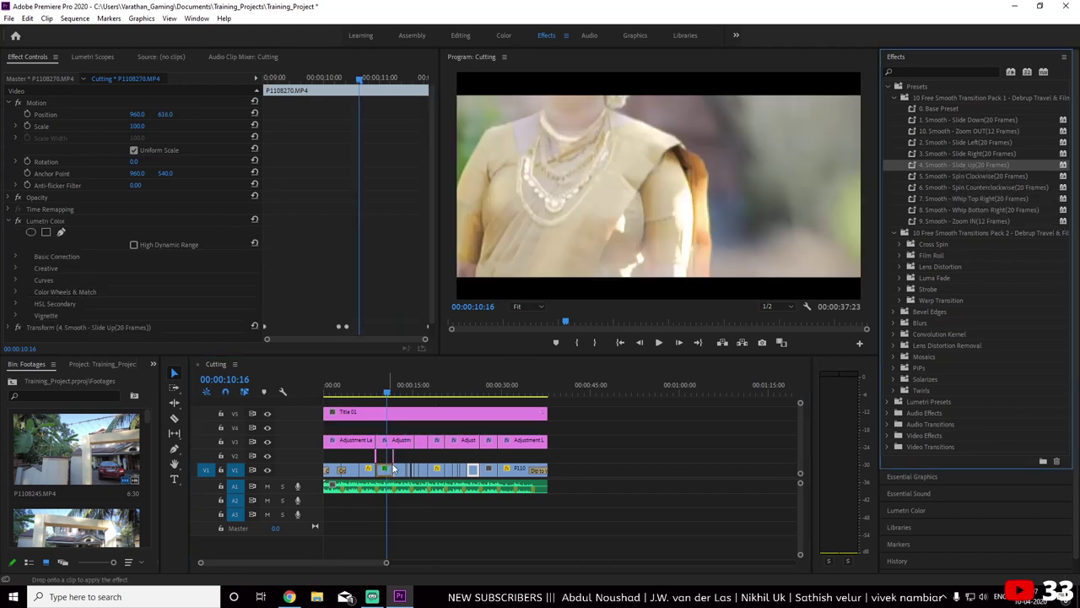
pyautogui.click(370, 386)
pyautogui.press('space')
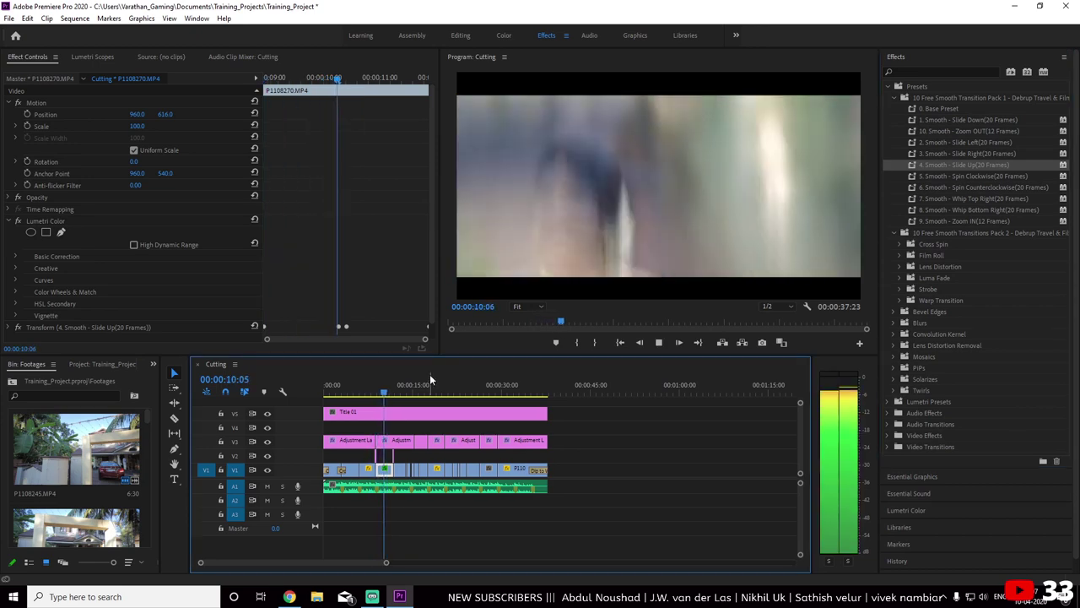
pyautogui.press('space')
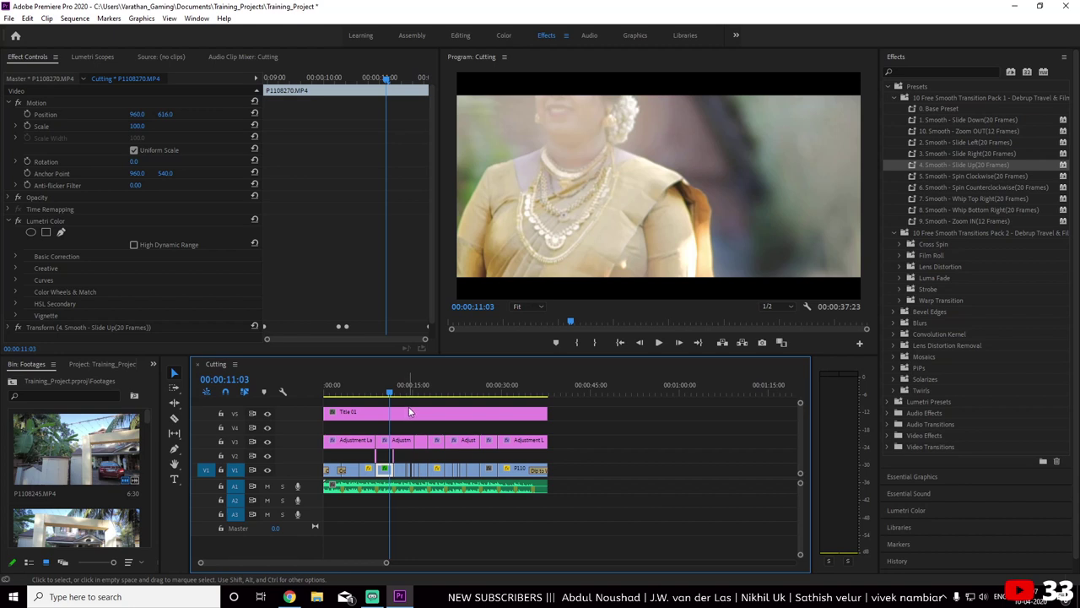
pyautogui.press('=')
pyautogui.press('=')
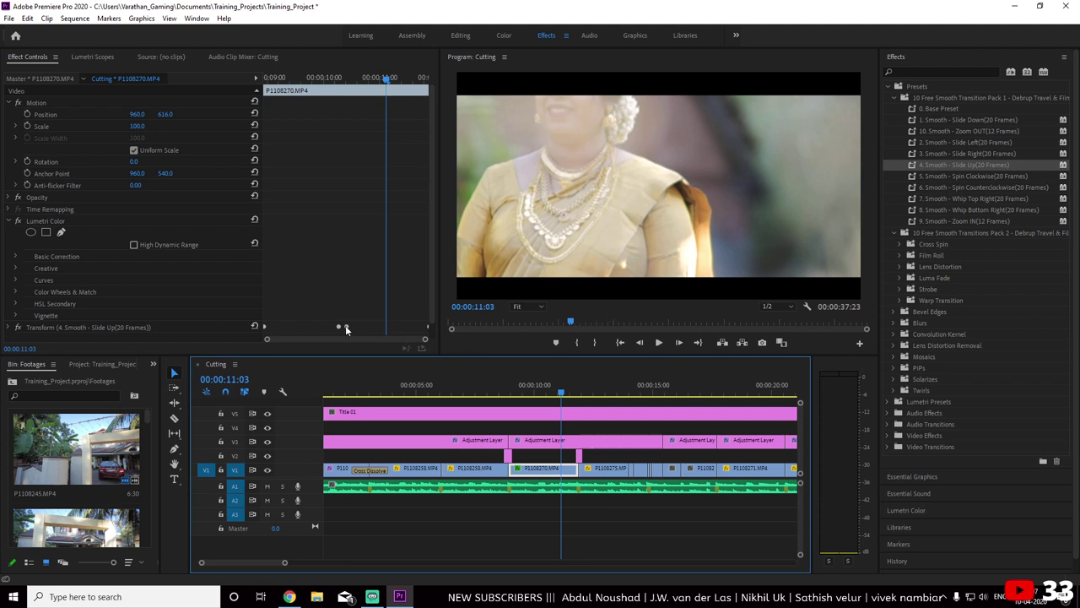
# Expand the new Transform effect on P1108270 and set its scale height to 120
pyautogui.scroll(-1, 183, 272)
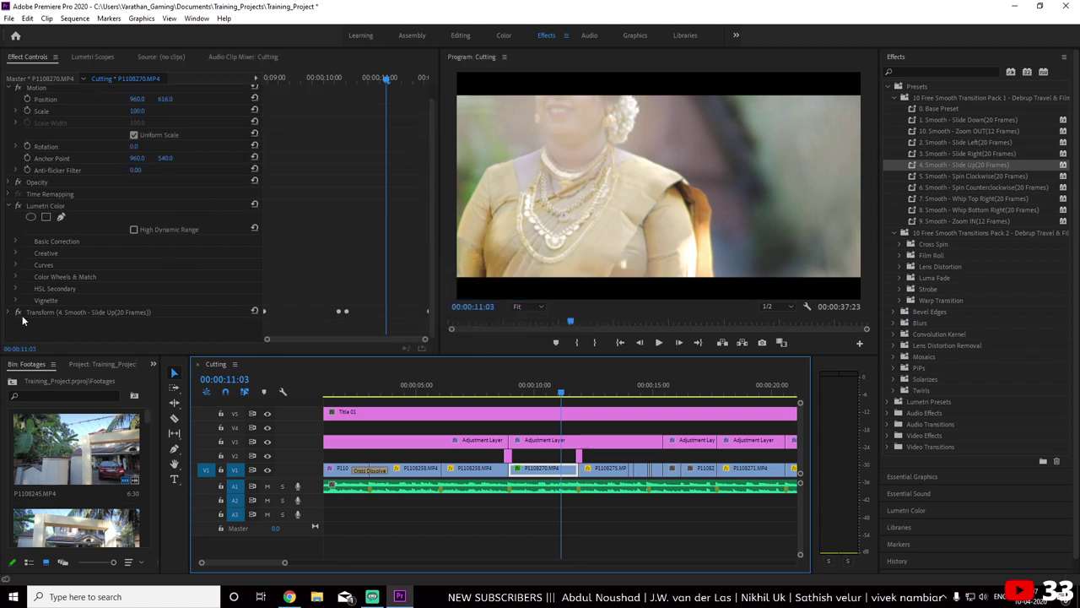
pyautogui.click(18, 312)
pyautogui.scroll(-3, 182, 301)
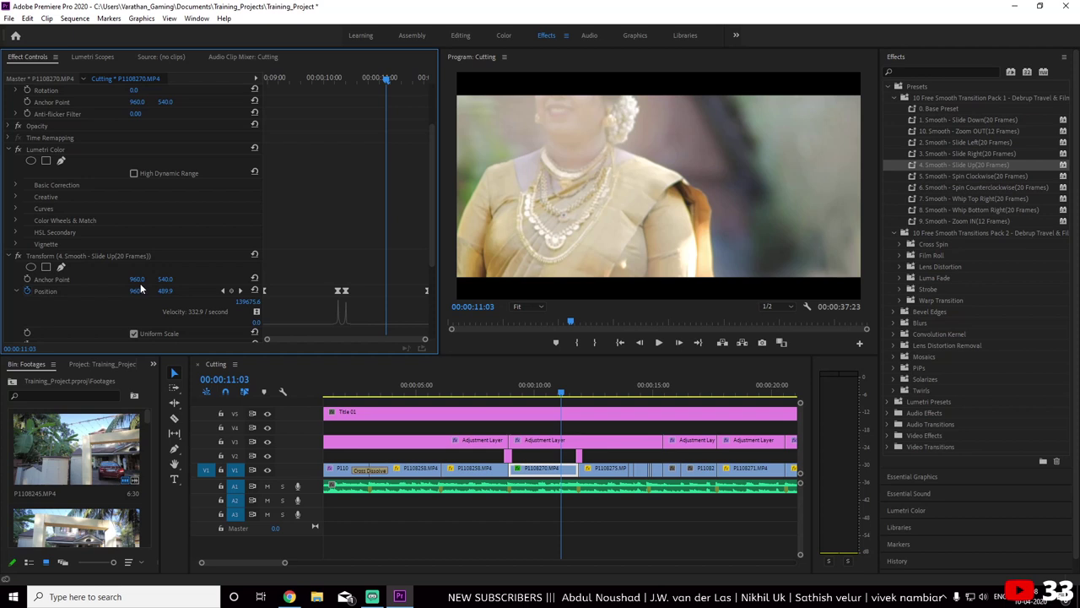
pyautogui.scroll(-3, 148, 289)
pyautogui.scroll(-3, 152, 291)
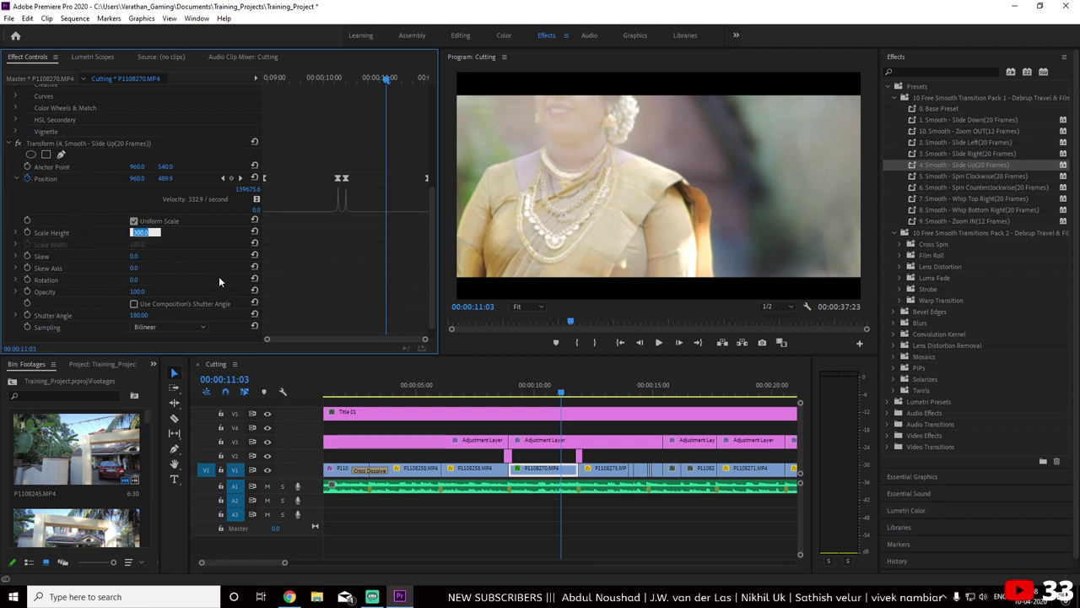
pyautogui.write('120')
pyautogui.press('Return')
# Replay the transition a few times to preview the 120 scale
pyautogui.click(488, 377)
pyautogui.press('space')
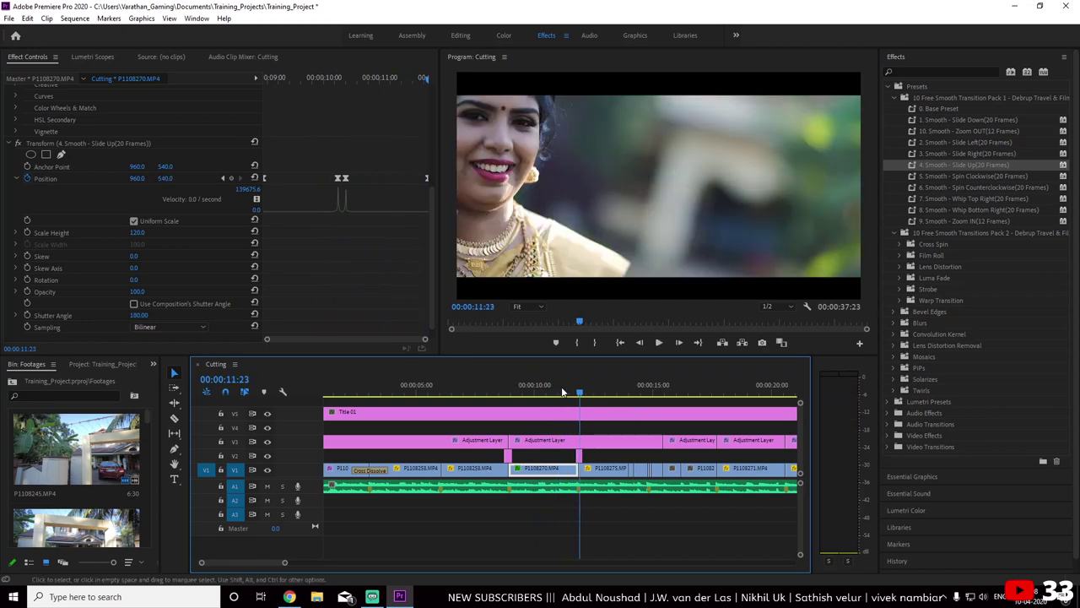
pyautogui.click(523, 385)
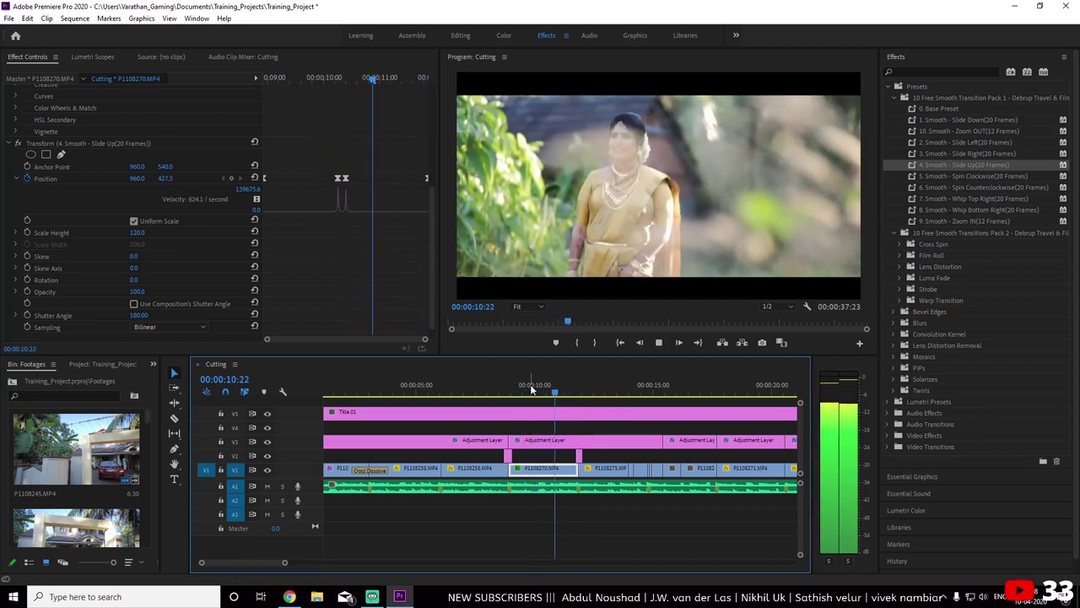
pyautogui.press('space')
pyautogui.click(531, 390)
pyautogui.press('space')
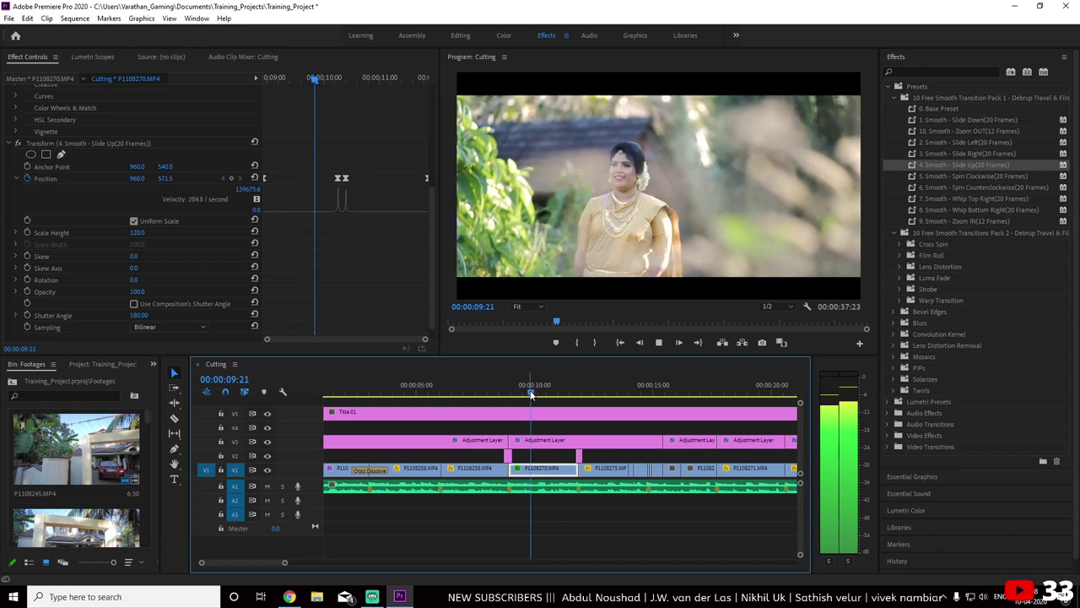
pyautogui.press('space')
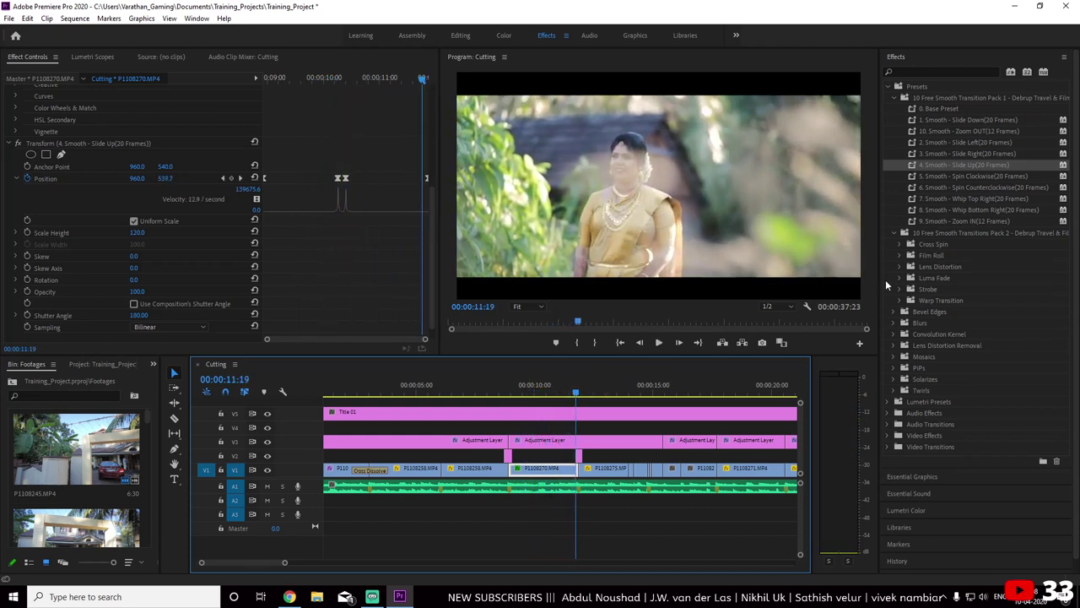
# Delete the Slide Up Transform effect so P1108270 shows its original image
pyautogui.click(70, 148)
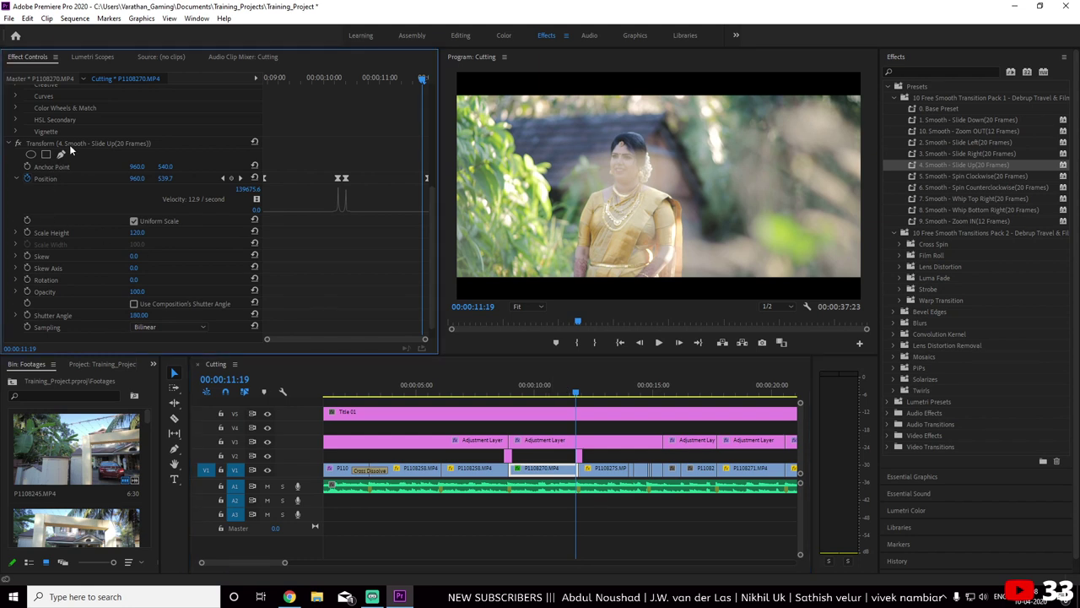
pyautogui.press('Delete')
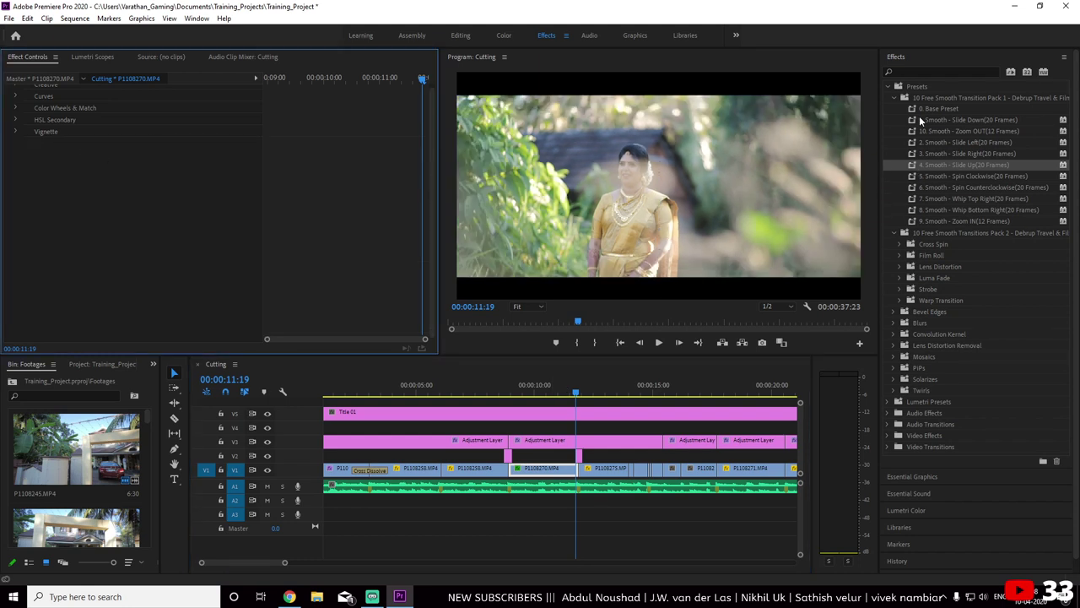
pyautogui.click(935, 111)
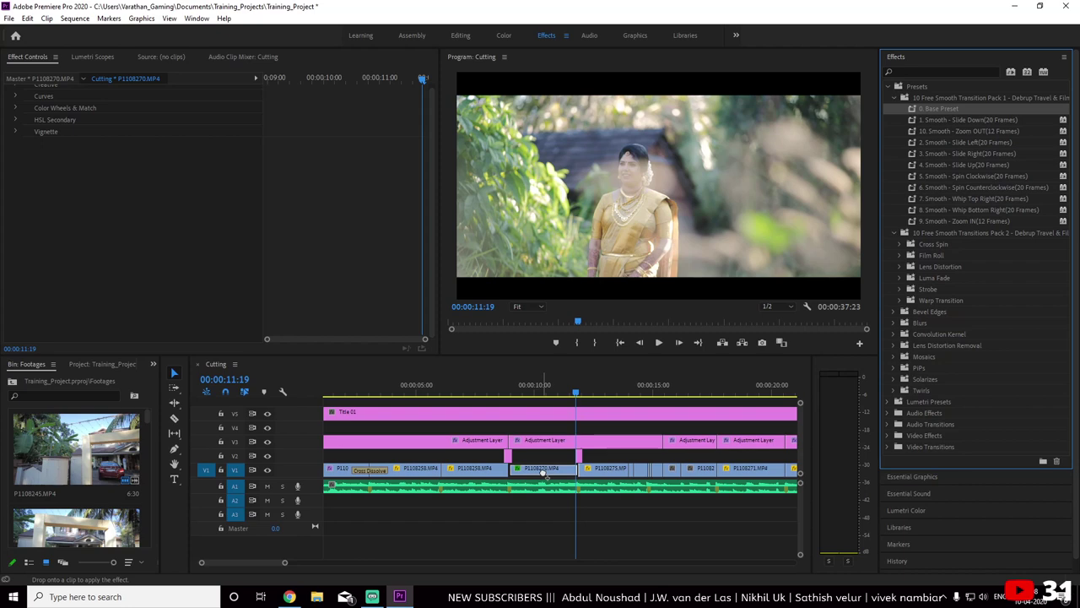
# Apply the 0. Base Preset to P1108270 and replay around 09:08 to preview the mirrored look
pyautogui.moveTo(847, 166); pyautogui.dragTo(544, 468)
pyautogui.click(525, 391)
pyautogui.press('space')
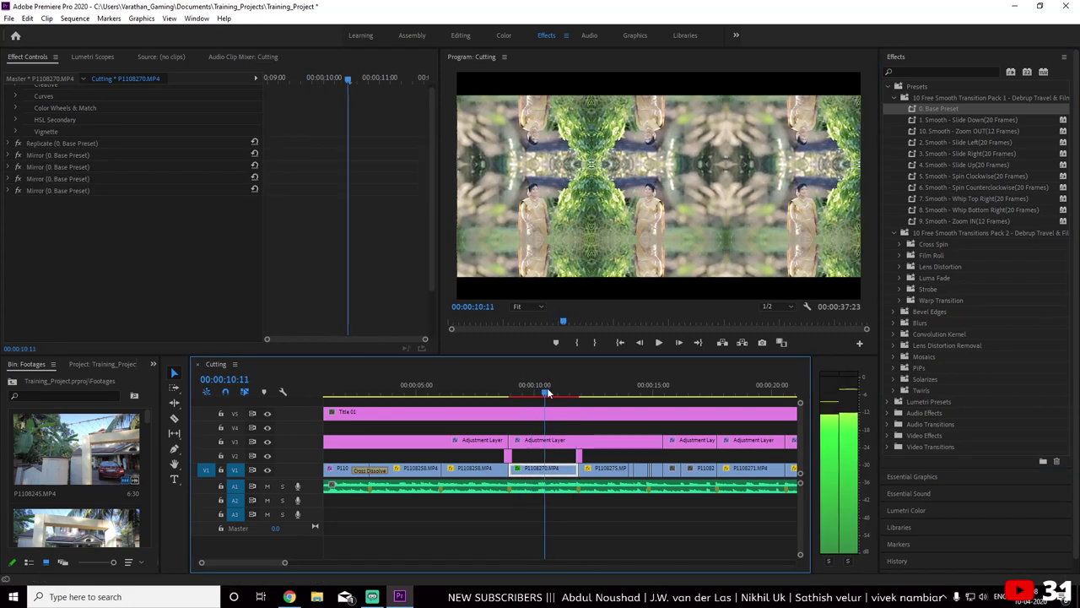
pyautogui.click(504, 392)
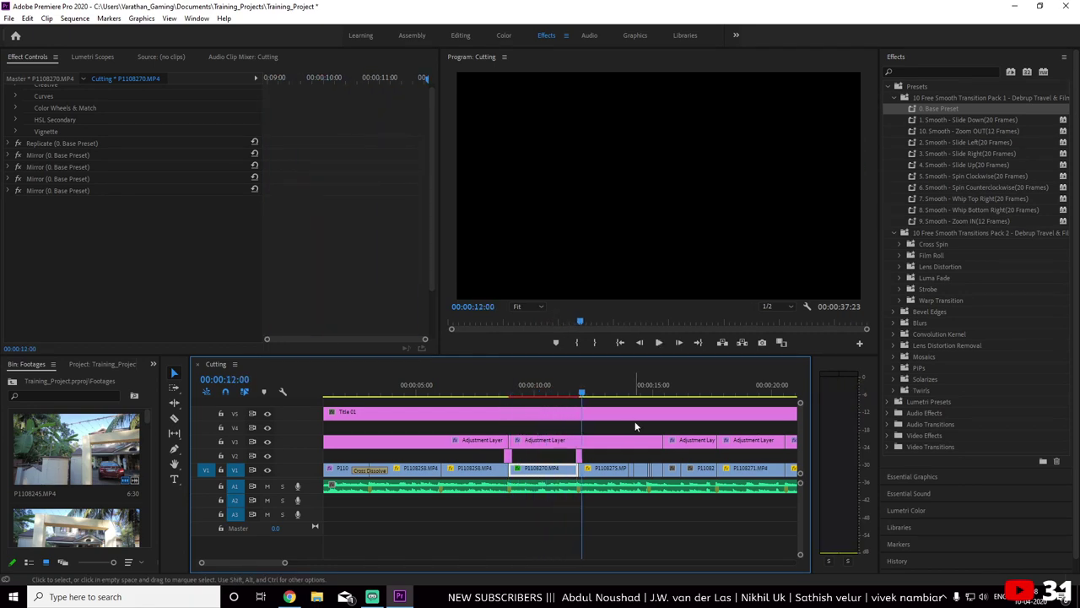
pyautogui.click(519, 393)
pyautogui.press('space')
pyautogui.press('space')
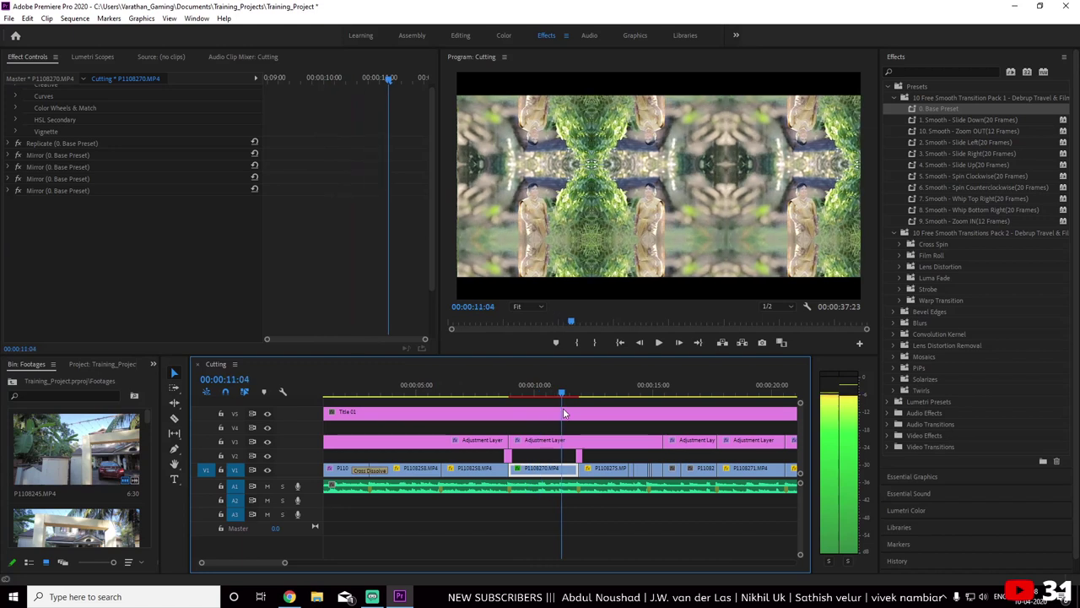
pyautogui.press('space')
pyautogui.click(523, 395)
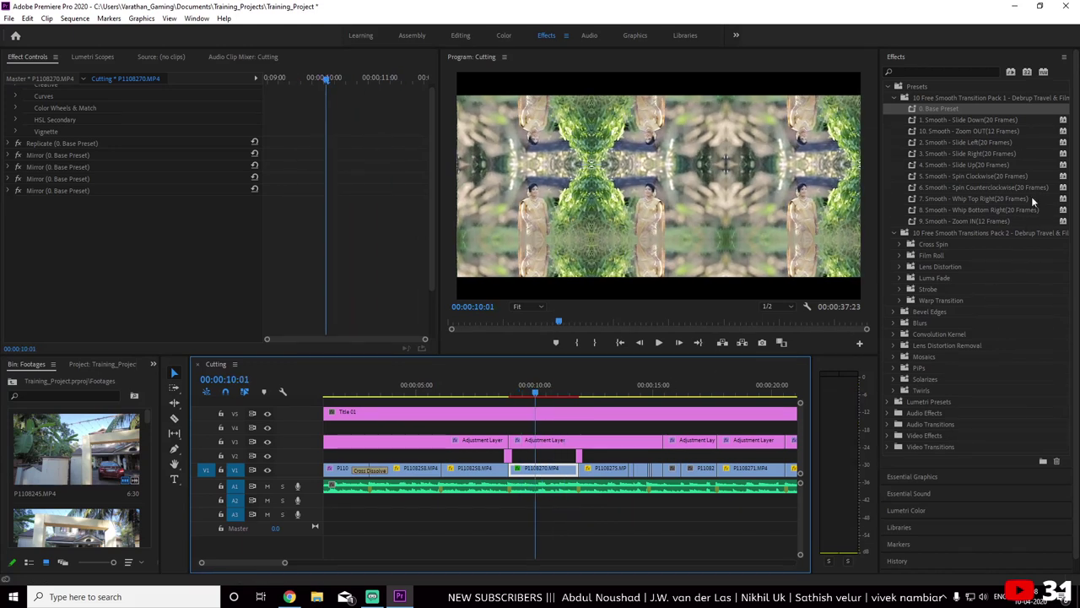
pyautogui.click(945, 120)
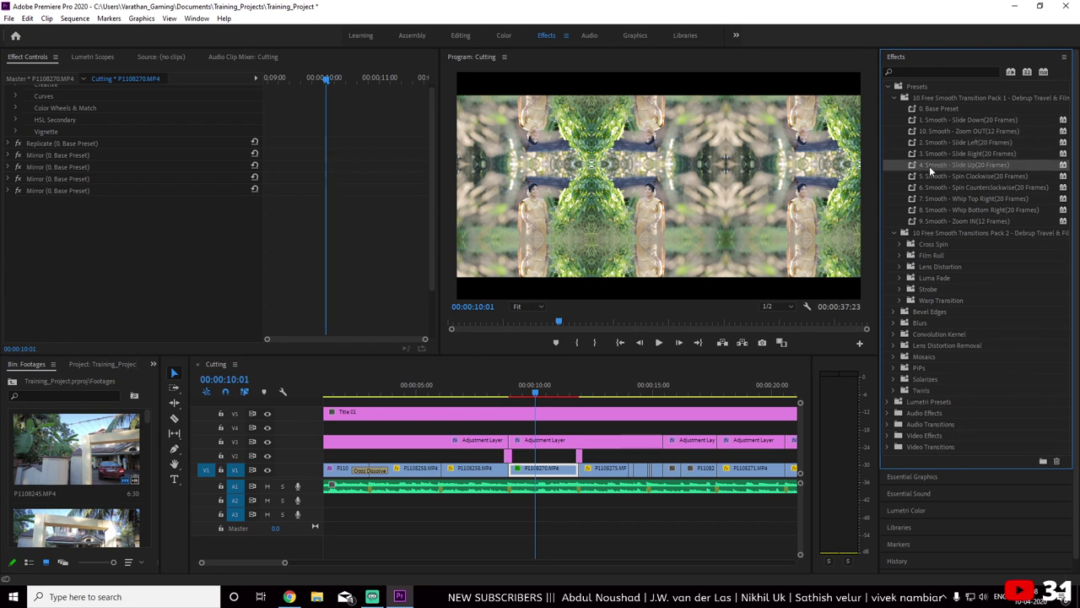
# Add the 4. Smooth - Slide Up preset to P1108270 and play the transition from about 8 seconds
pyautogui.moveTo(904, 177); pyautogui.dragTo(545, 469)
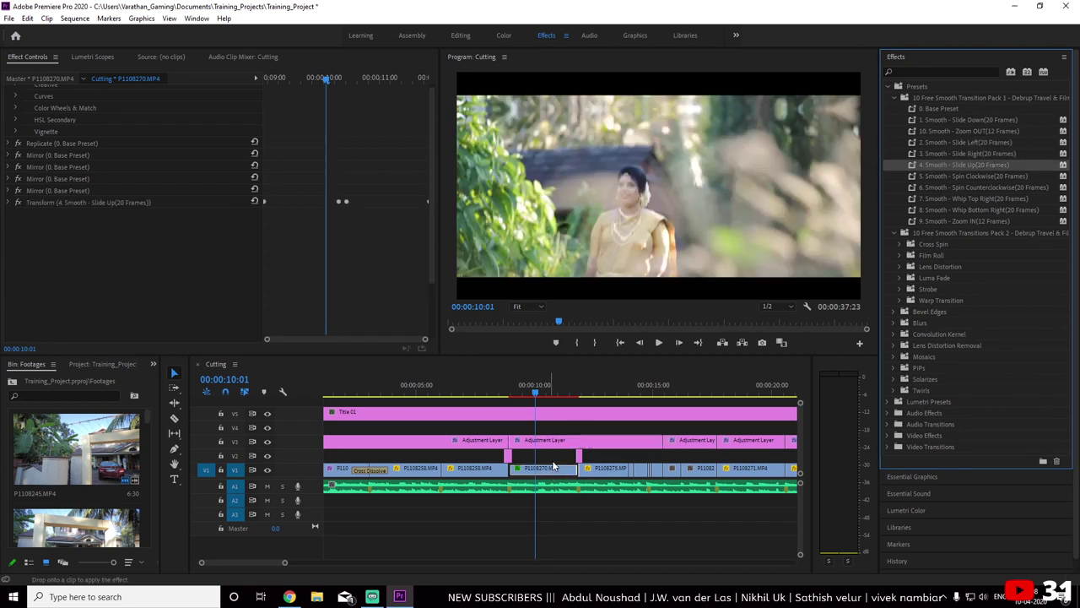
pyautogui.click(489, 385)
pyautogui.press('space')
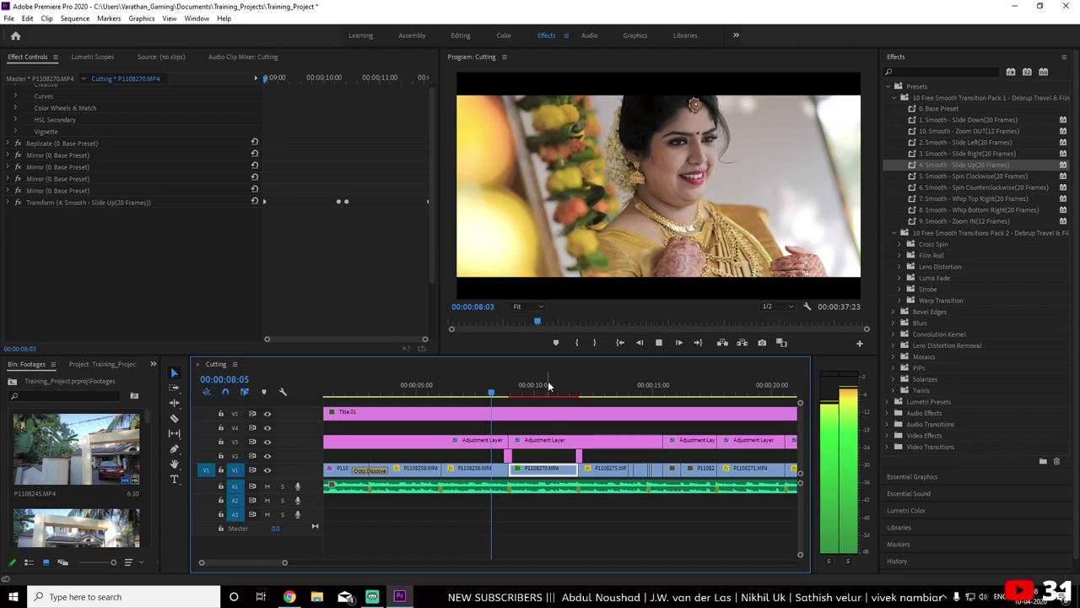
pyautogui.press('space')
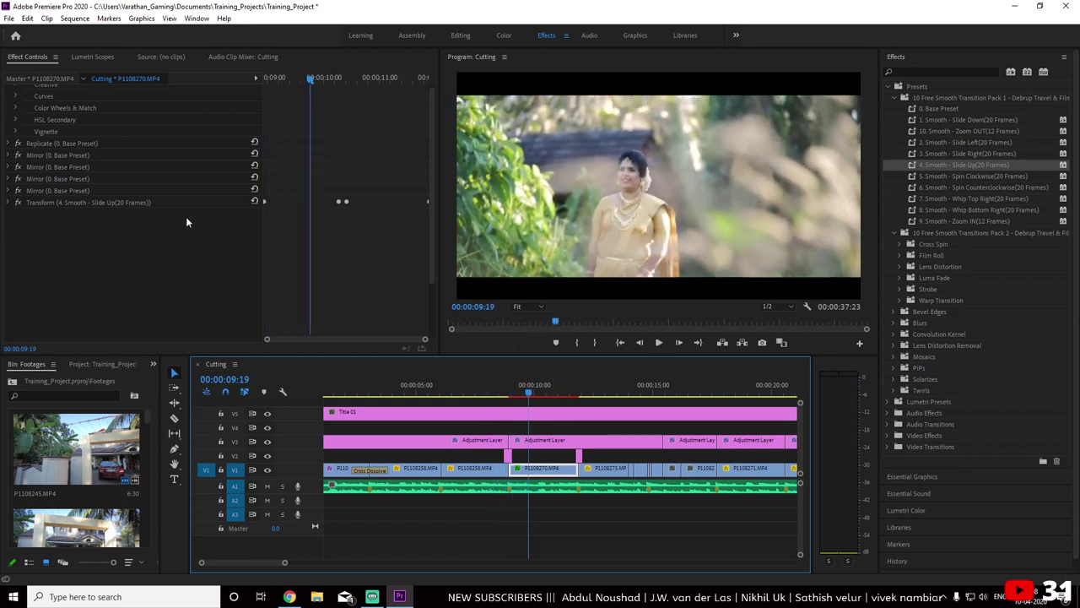
# Move the Slide Up Transform above Replicate and preview the reordered transition around 09:07
pyautogui.moveTo(55, 202); pyautogui.dragTo(47, 139)
pyautogui.click(507, 389)
pyautogui.press('space')
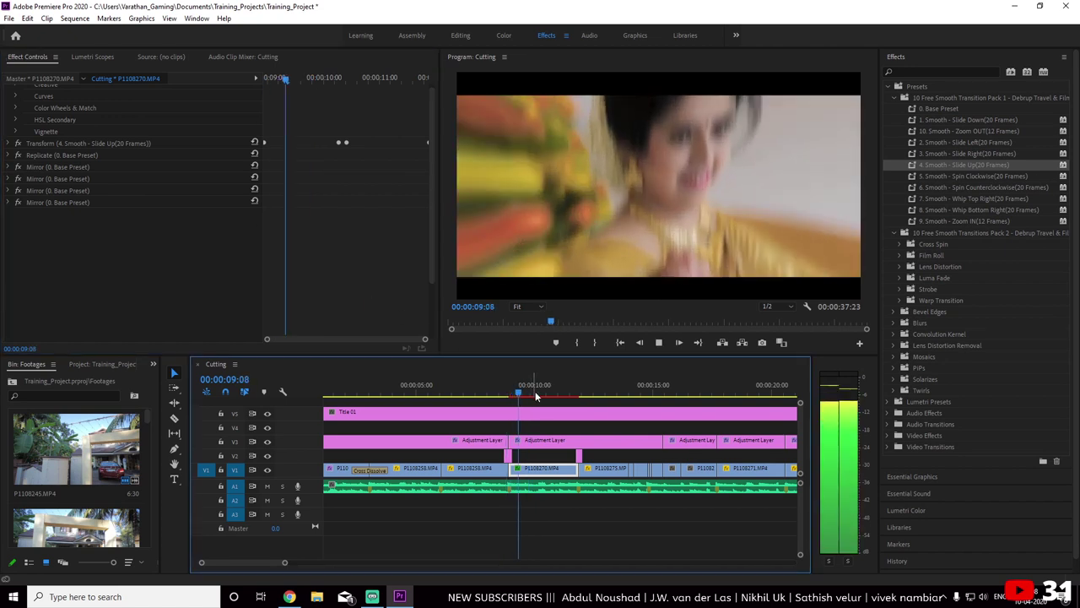
pyautogui.press('space')
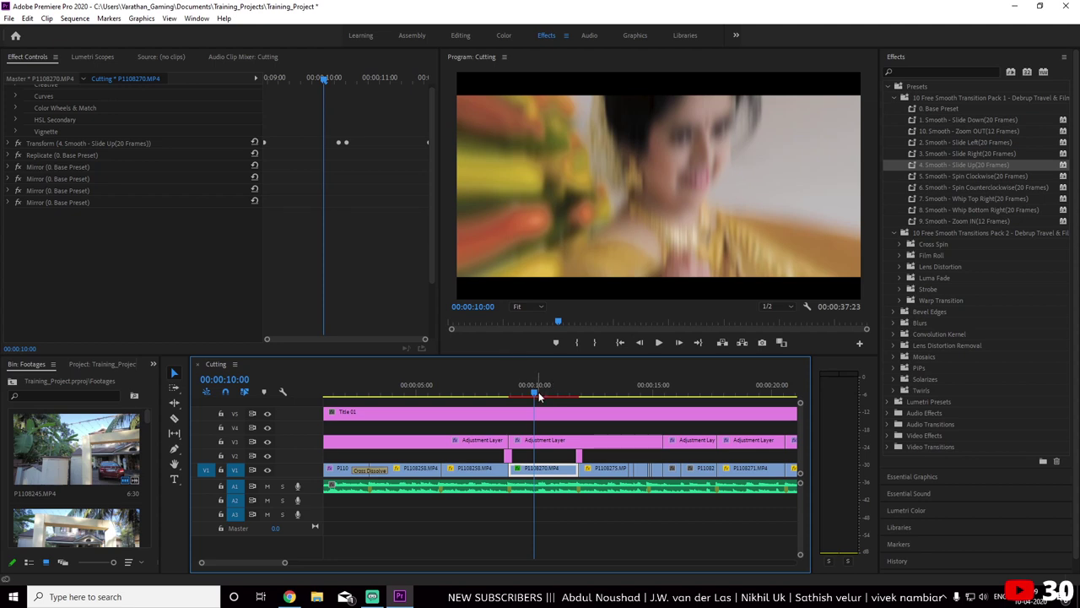
pyautogui.moveTo(539, 392); pyautogui.dragTo(517, 391)
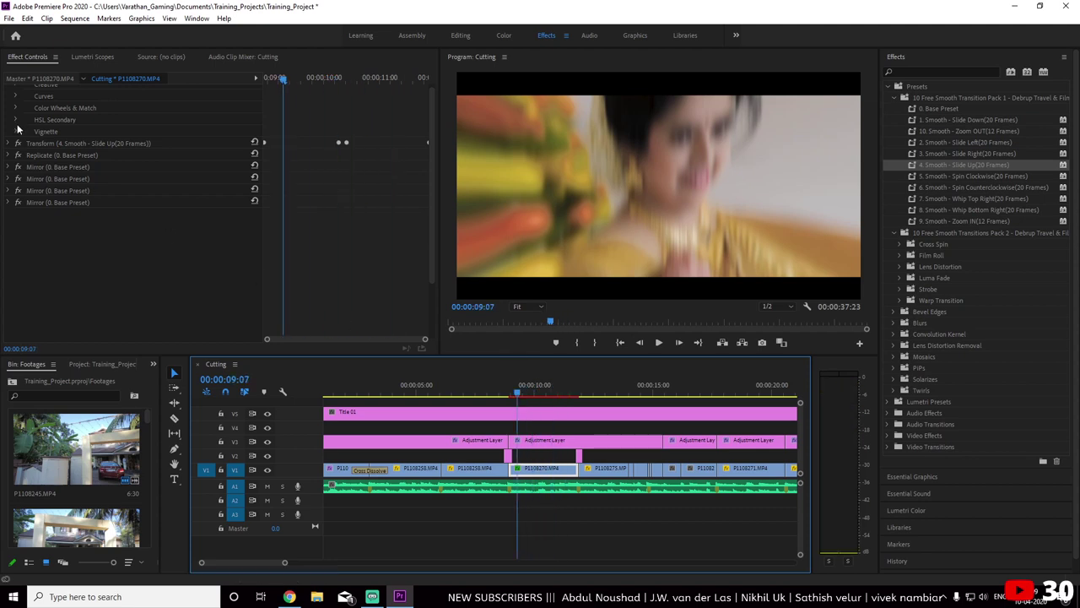
# Delete the Transform, Replicate and all Mirror effects from P1108270, then show Video Transitions instead of Presets
pyautogui.click(47, 141)
pyautogui.press('Delete')
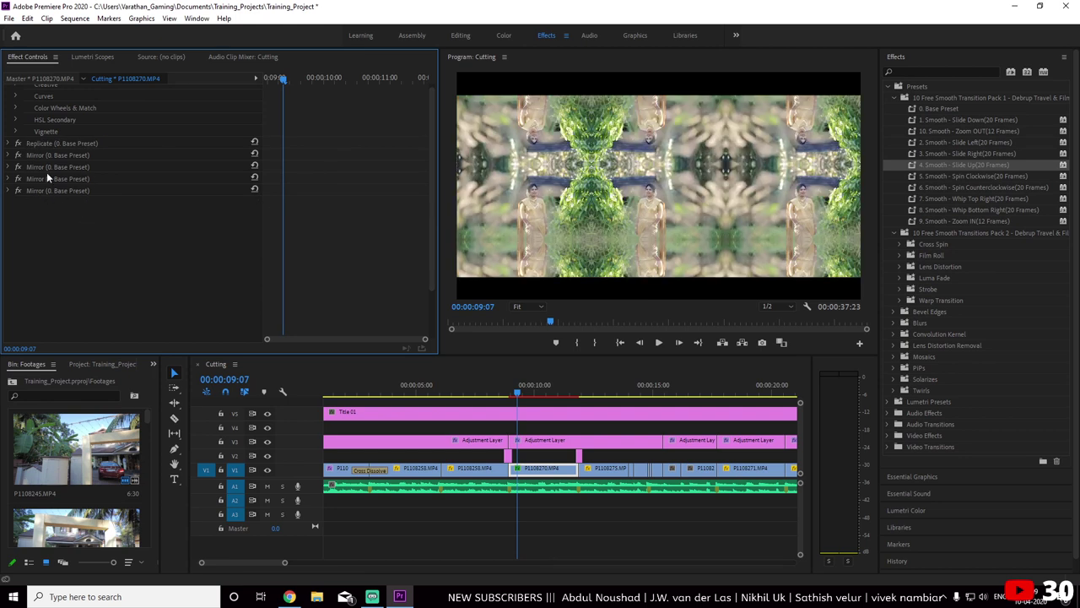
pyautogui.click(53, 143)
pyautogui.press('Delete')
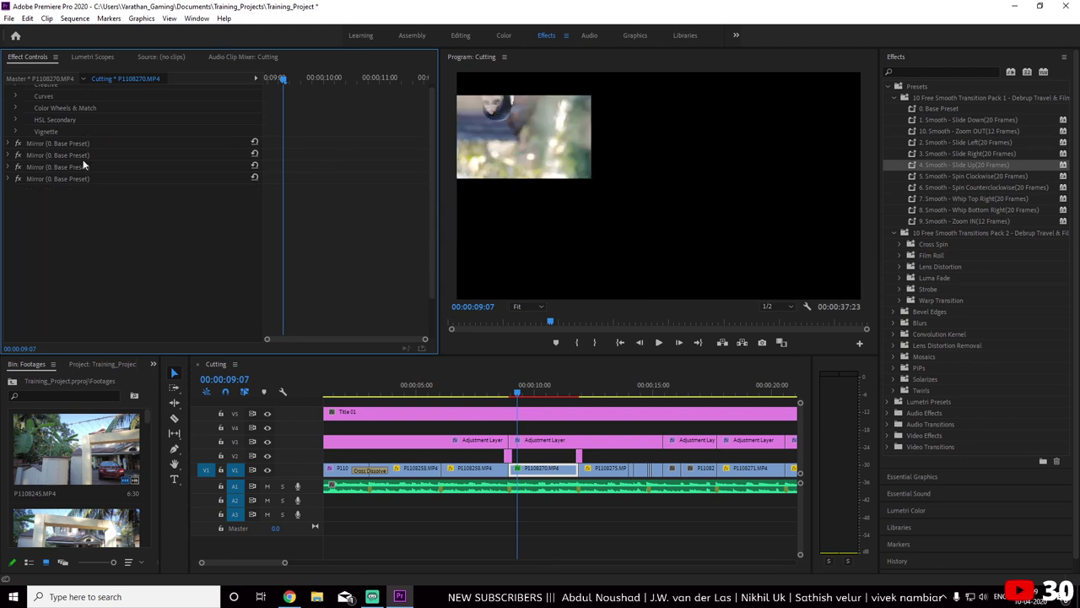
pyautogui.click(59, 143)
pyautogui.press('Delete')
pyautogui.click(59, 143)
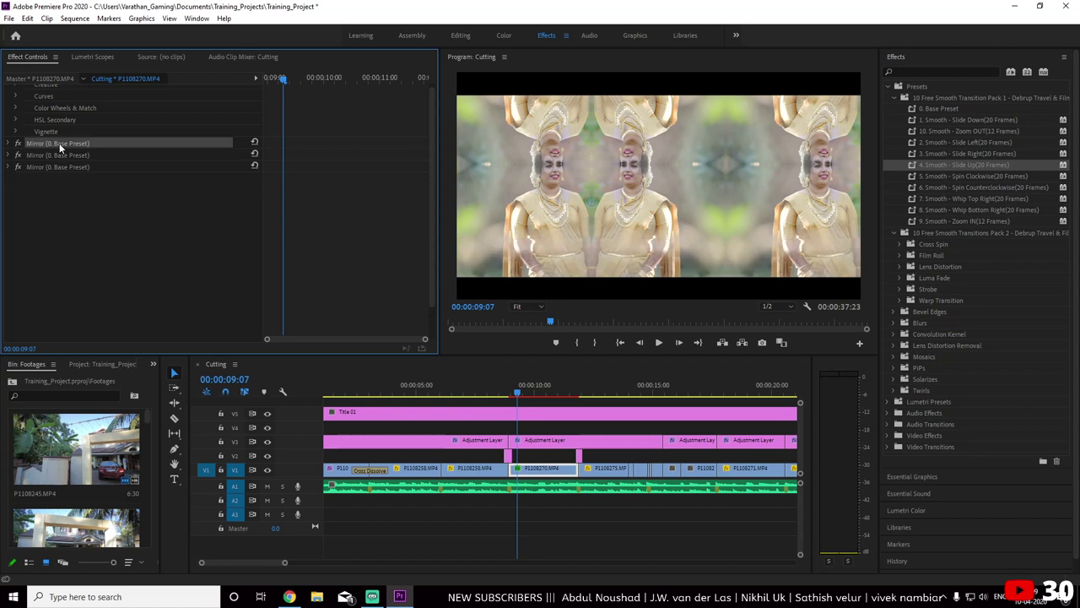
pyautogui.press('Delete')
pyautogui.click(59, 144)
pyautogui.press('Delete')
pyautogui.click(59, 144)
pyautogui.press('Delete')
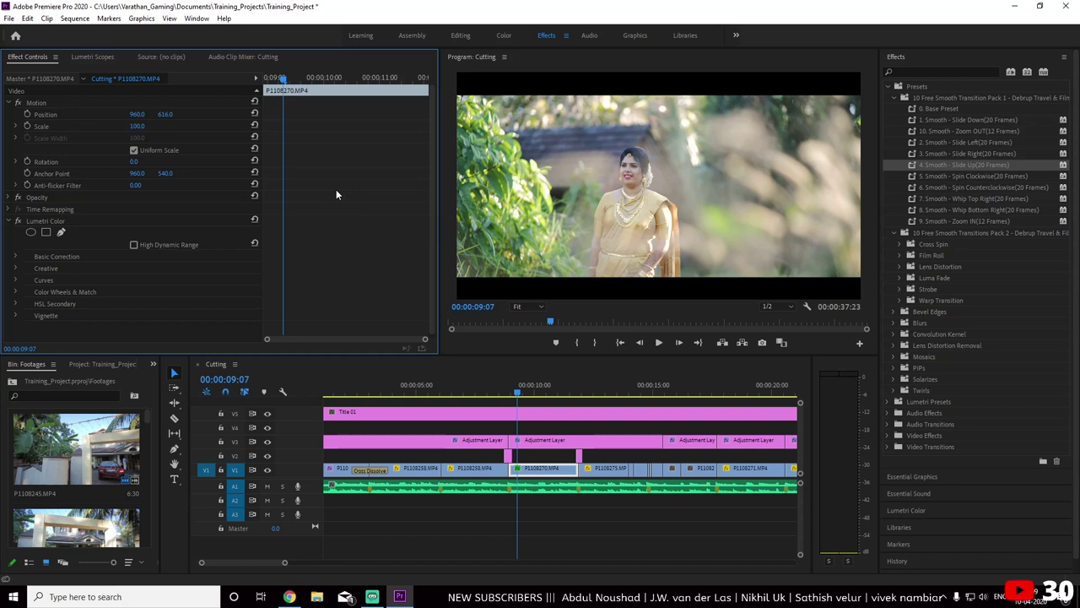
pyautogui.click(888, 86)
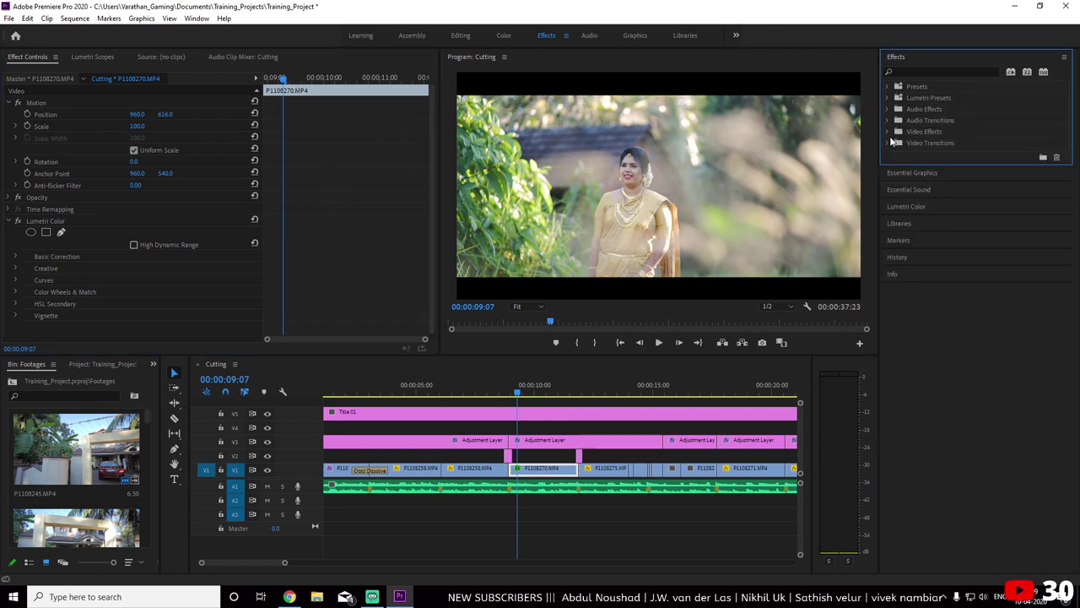
pyautogui.click(889, 143)
# In a new browser tab, Google 'red gaint' and open the Red Giant website result
pyautogui.click(893, 166)
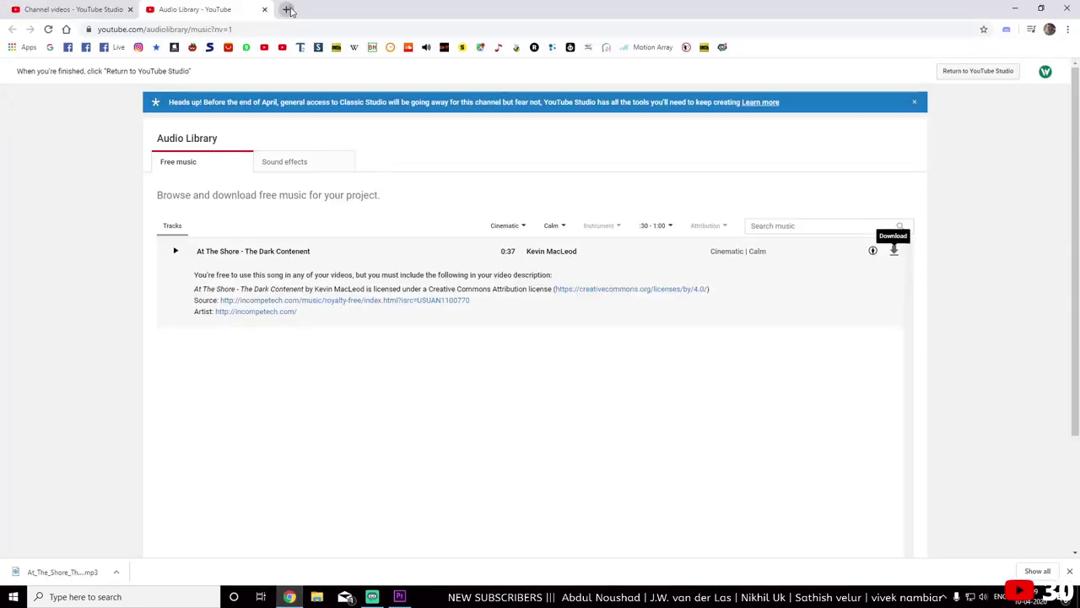
pyautogui.click(286, 9)
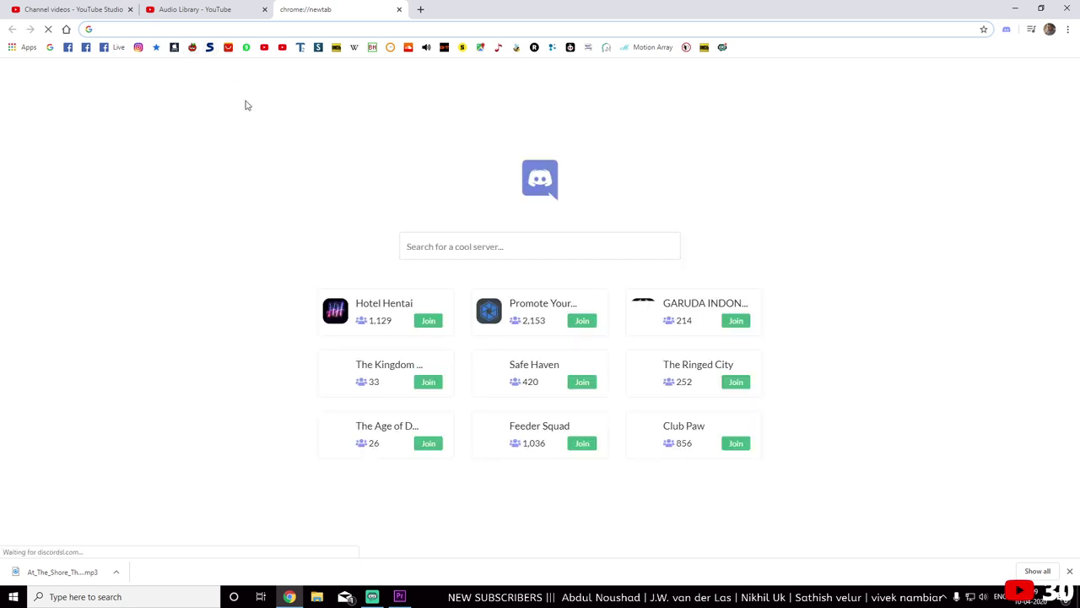
pyautogui.click(454, 246)
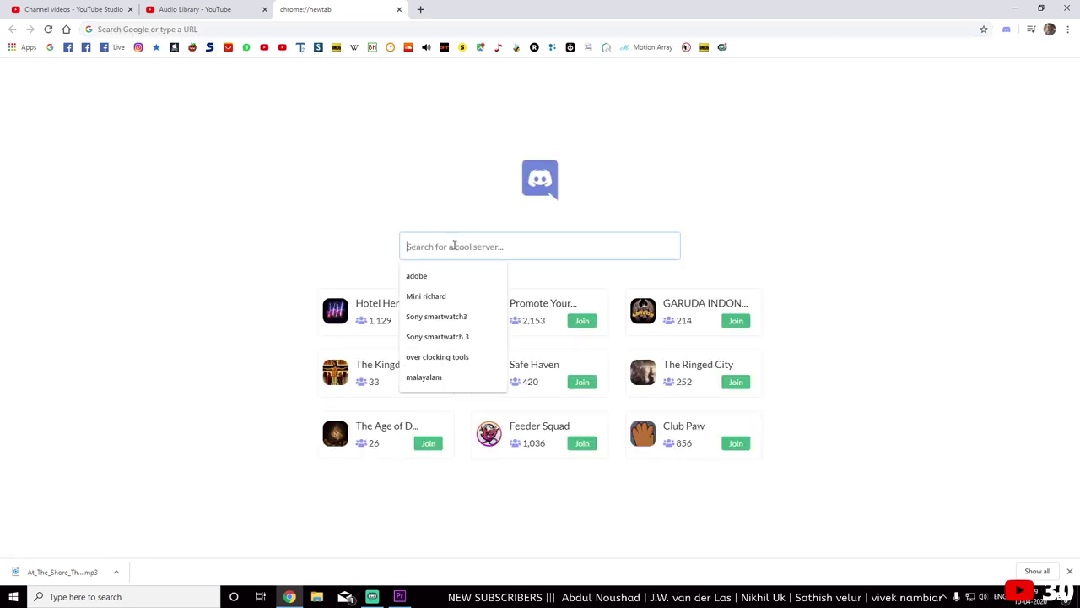
pyautogui.write('re')
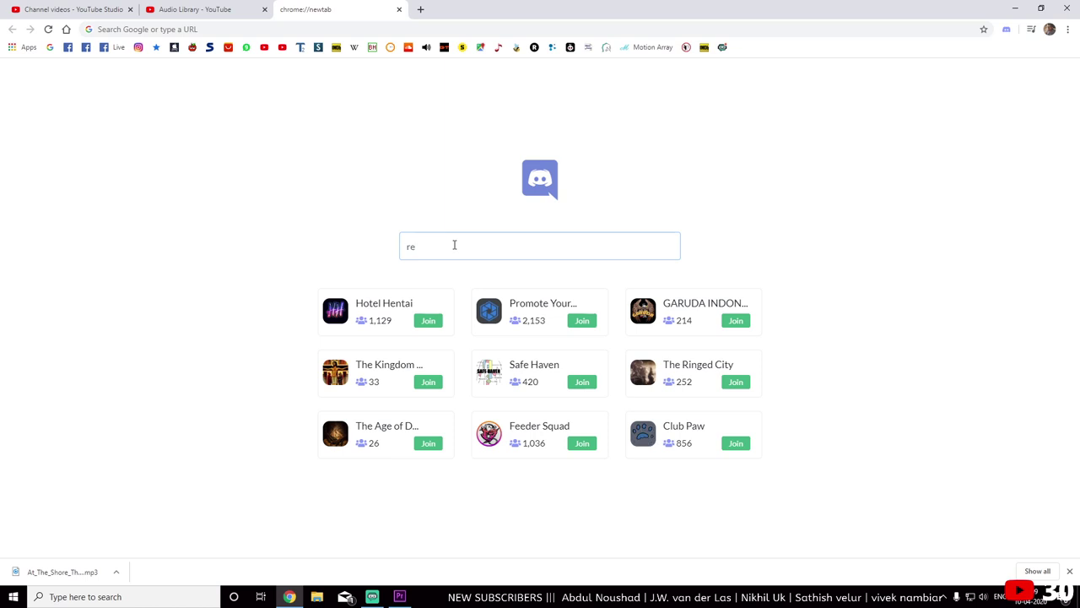
pyautogui.click(51, 47)
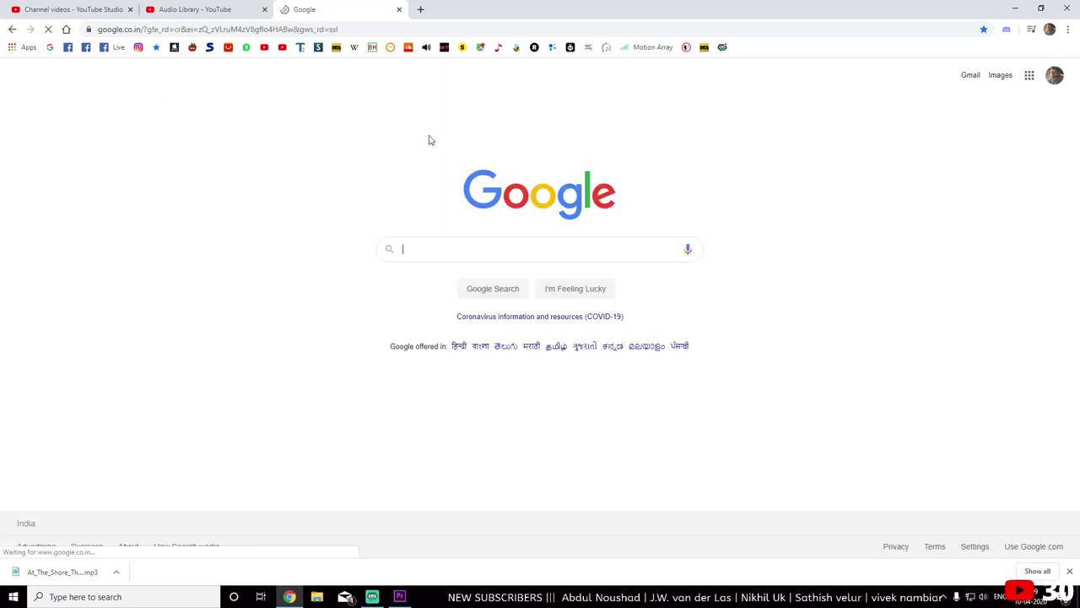
pyautogui.click(440, 251)
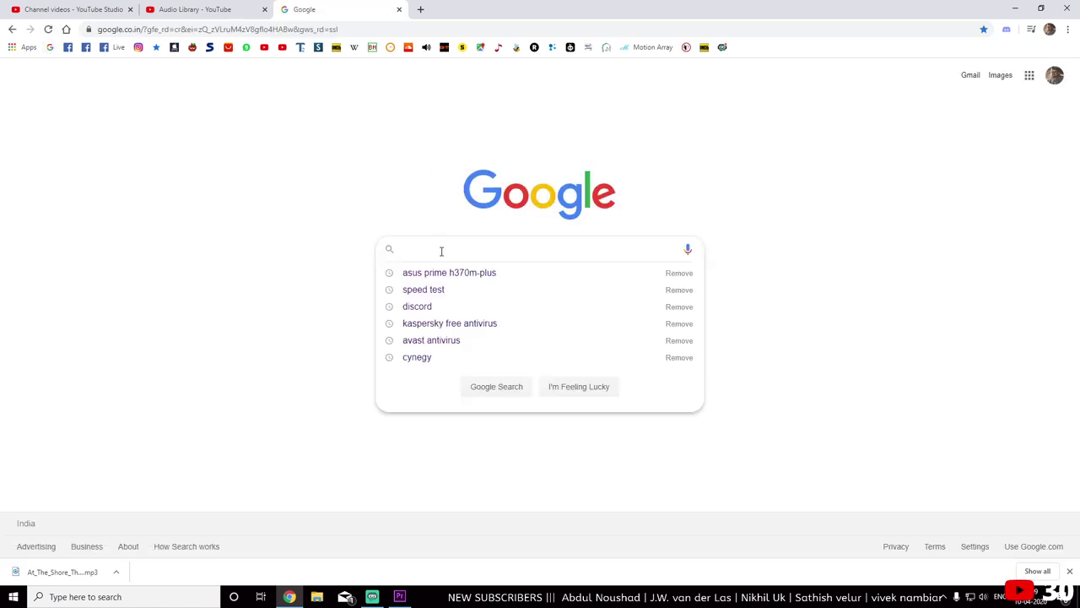
pyautogui.write('red ga')
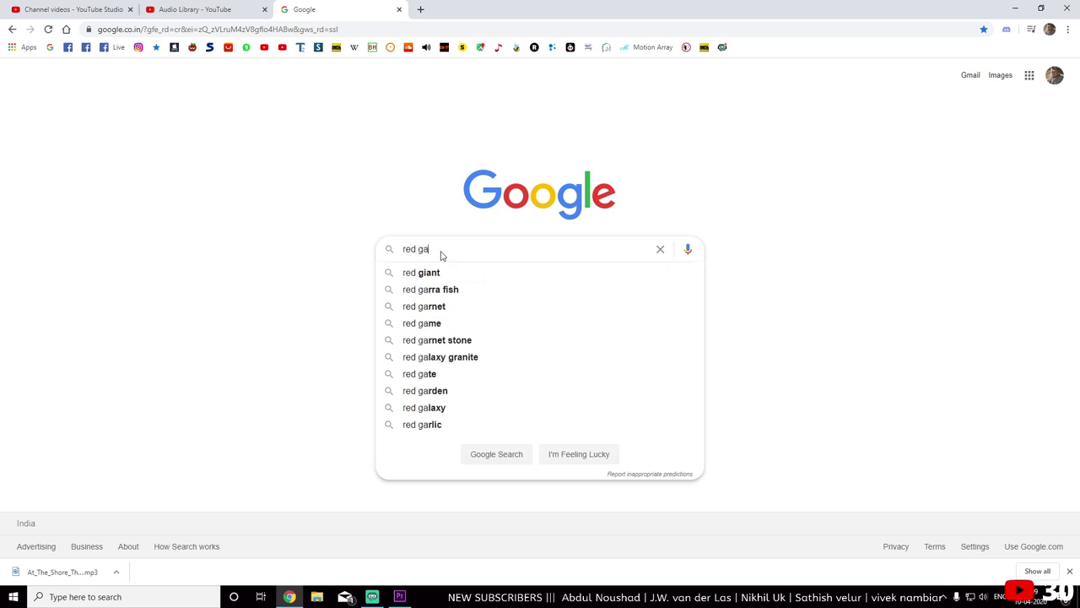
pyautogui.write('int')
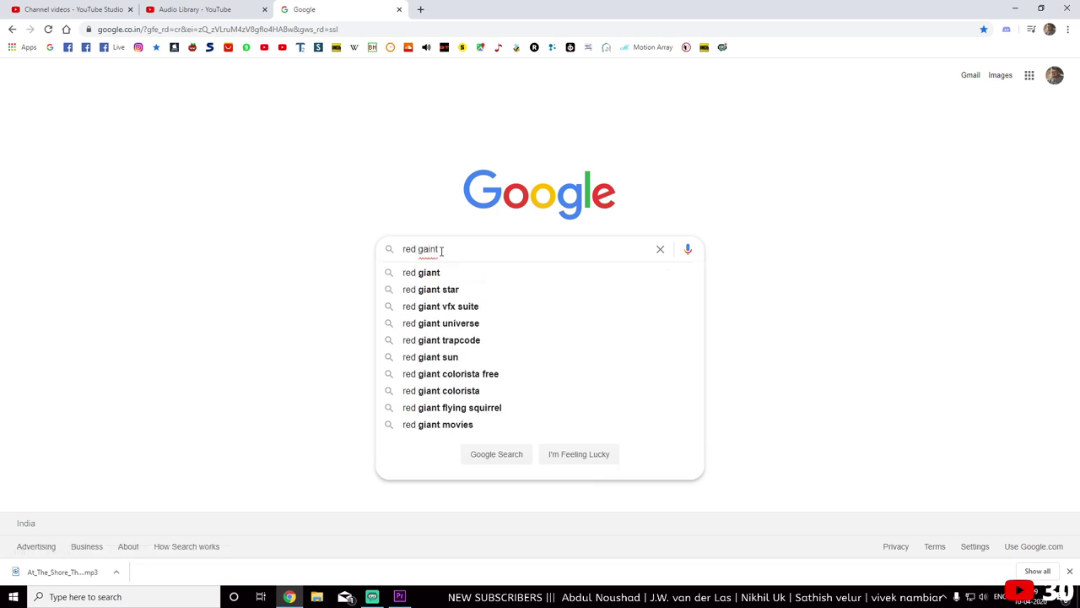
pyautogui.press('Return')
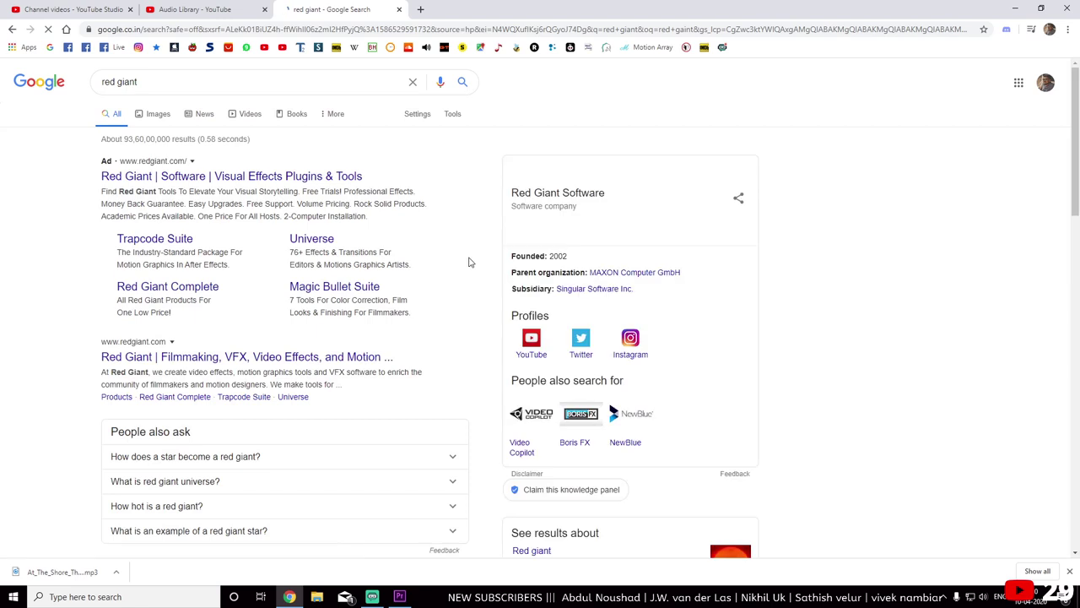
pyautogui.click(219, 177)
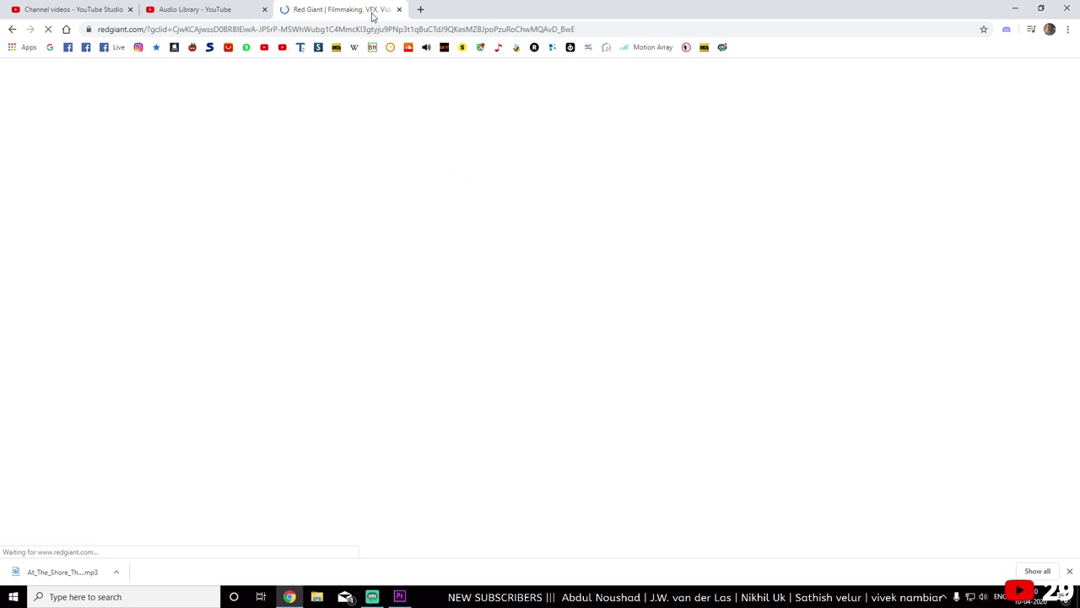
# In another new tab, Google 'new blue' and open the NewBlue TotalFX product page
pyautogui.click(417, 10)
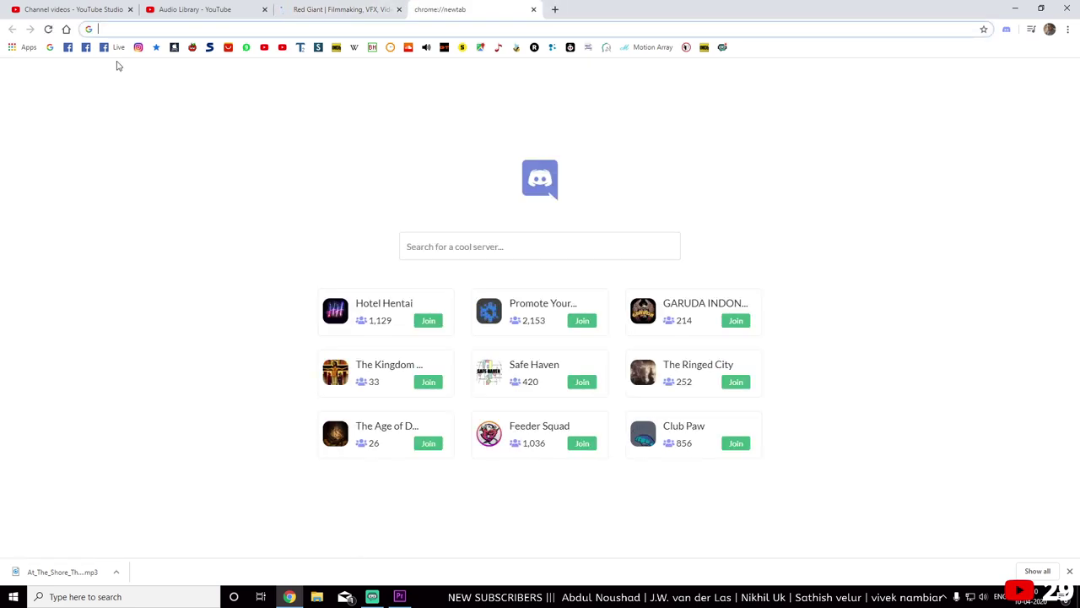
pyautogui.click(49, 47)
pyautogui.click(506, 249)
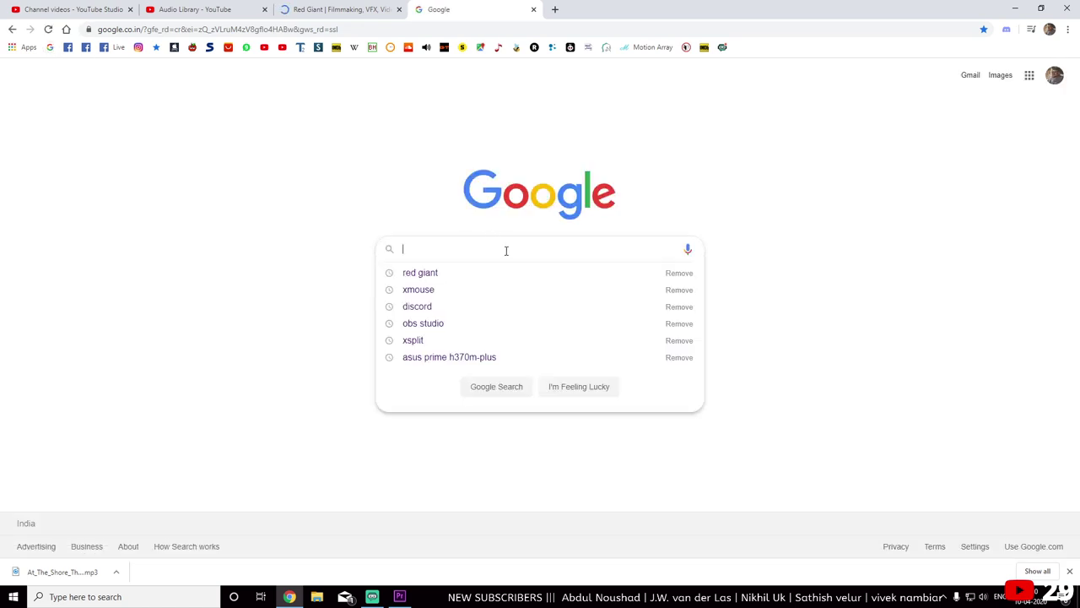
pyautogui.write('new ')
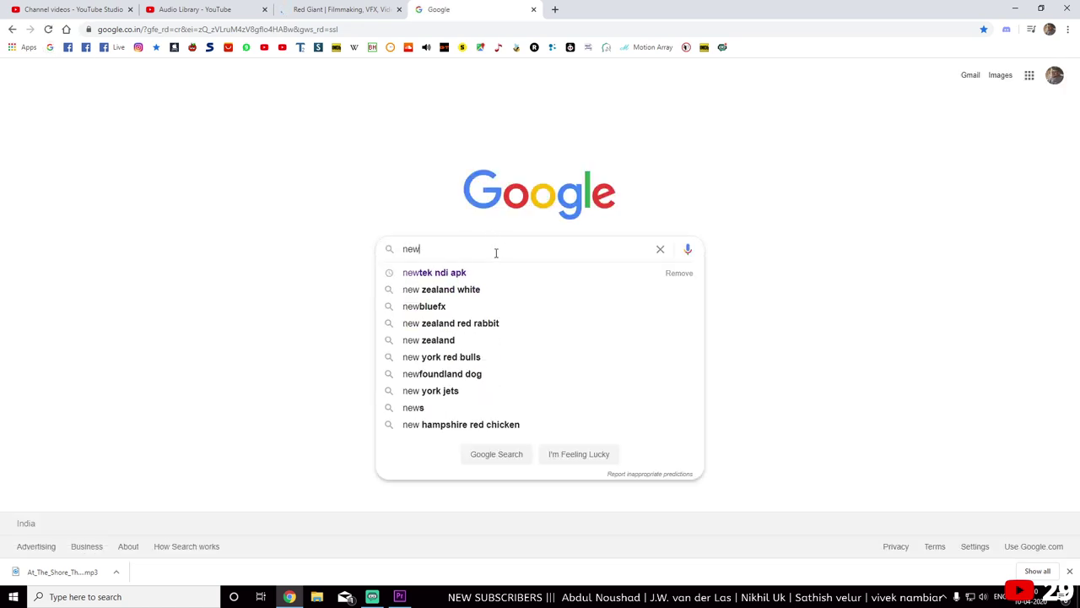
pyautogui.write('bl')
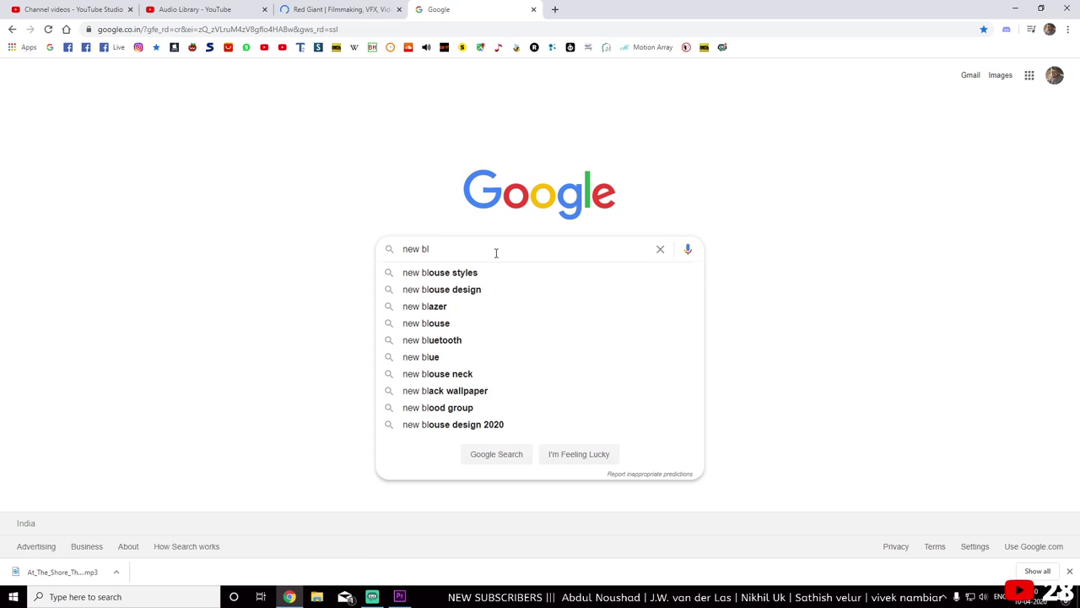
pyautogui.write('ue')
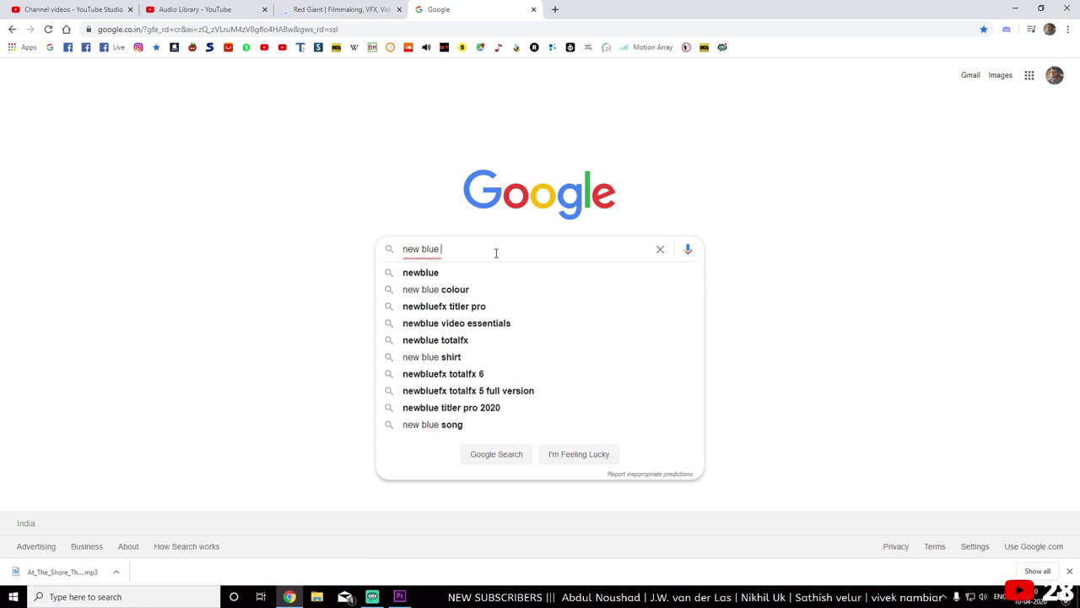
pyautogui.click(437, 272)
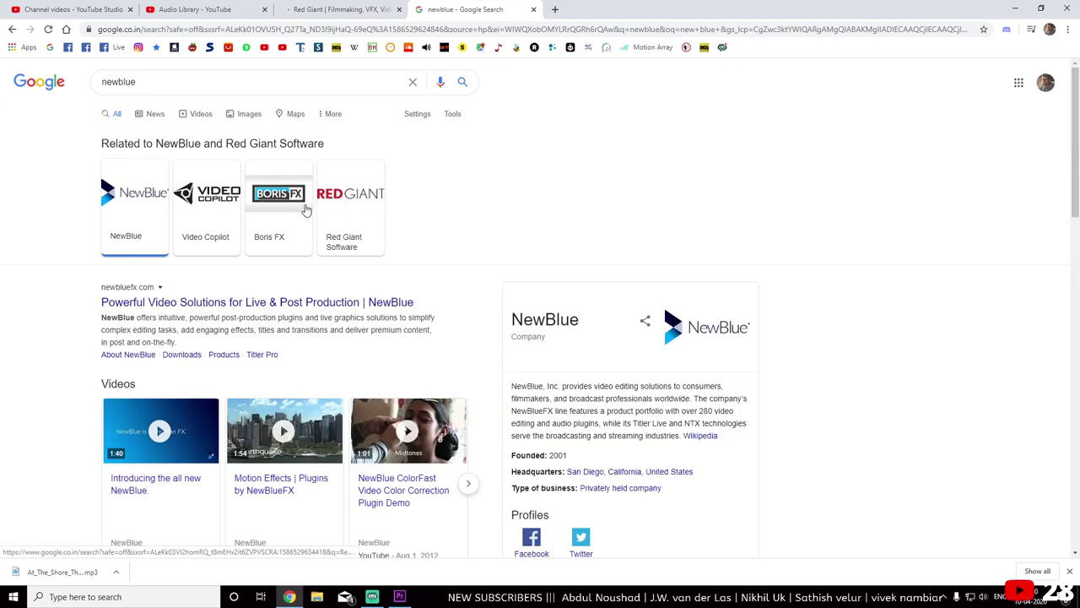
pyautogui.scroll(-3, 328, 287)
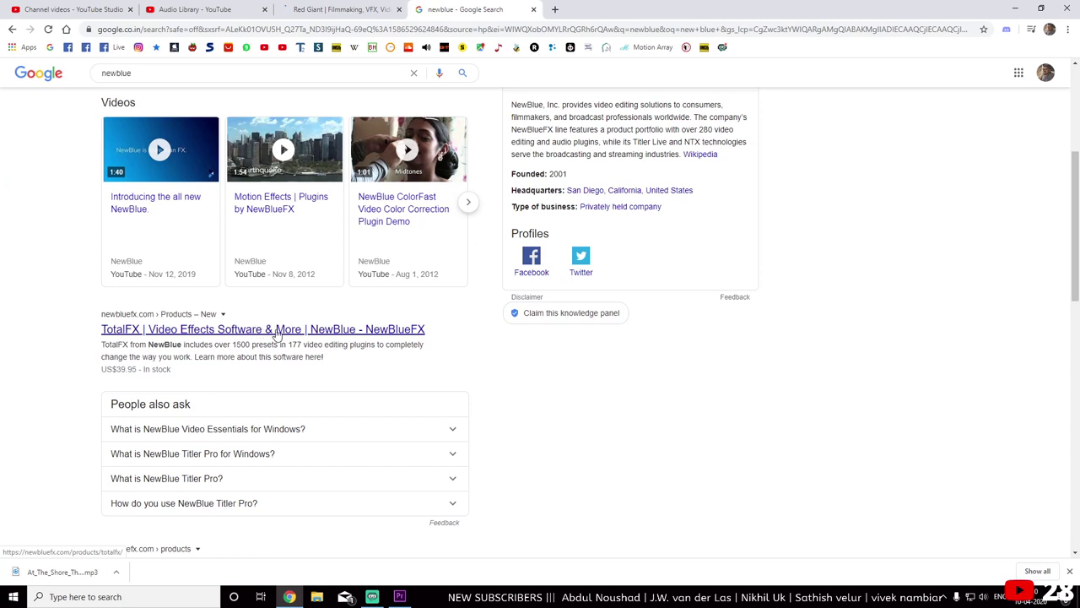
pyautogui.click(286, 332)
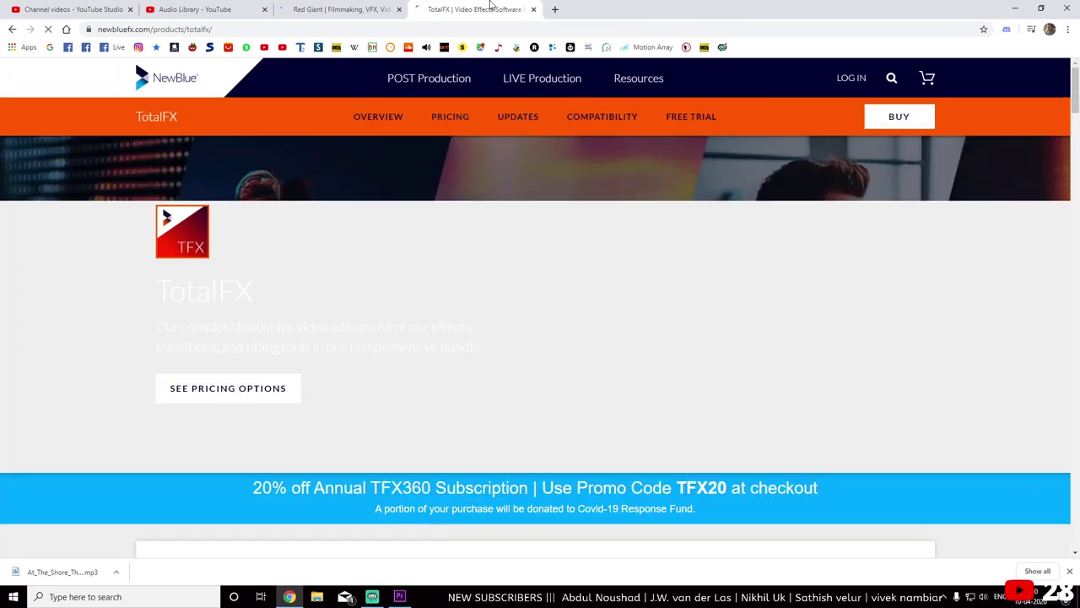
# Go to NewBlue's Transitions Collections page and scroll through the four $99 Transitions 5 packs
pyautogui.moveTo(432, 78)
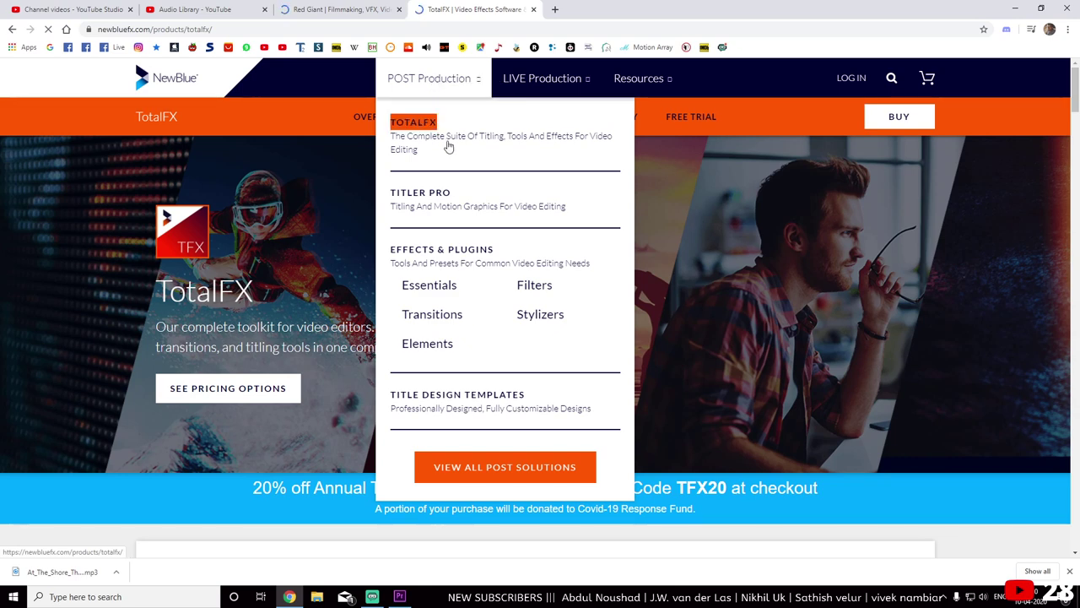
pyautogui.click(432, 315)
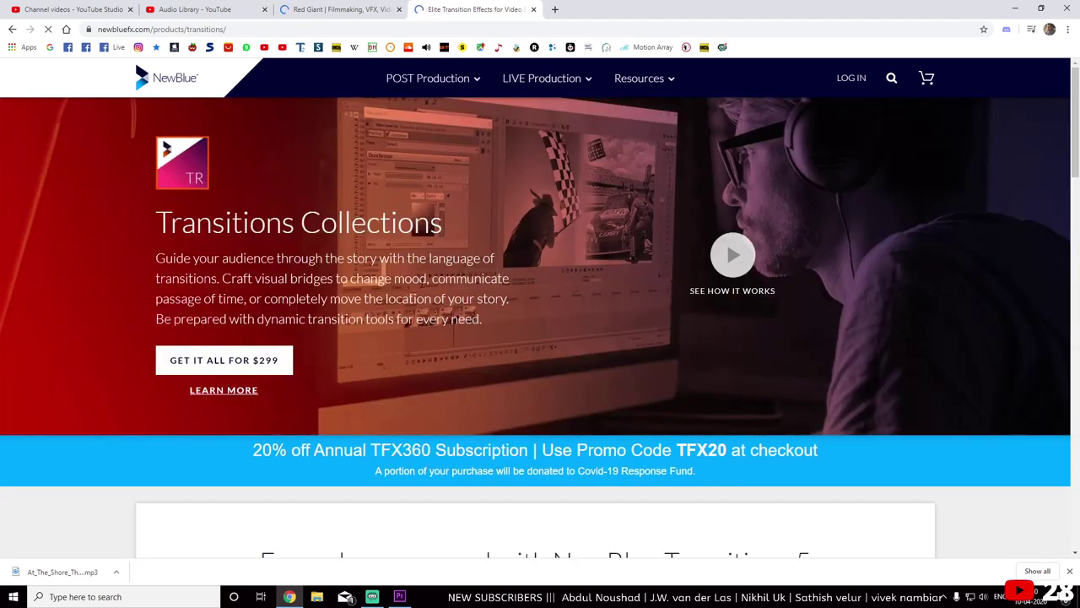
pyautogui.scroll(-5, 420, 282)
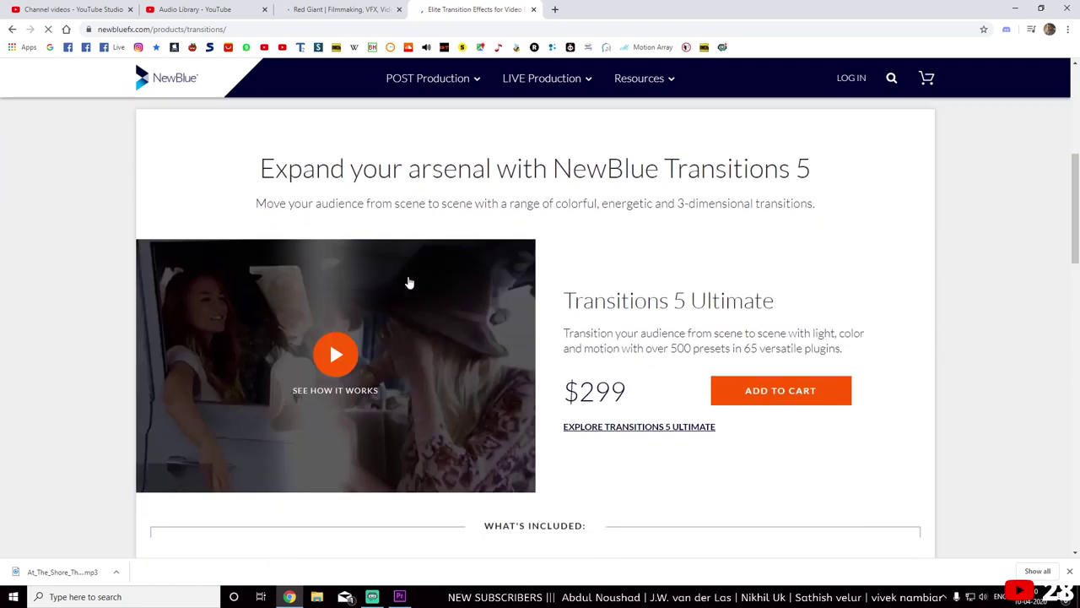
pyautogui.scroll(-1, 409, 282)
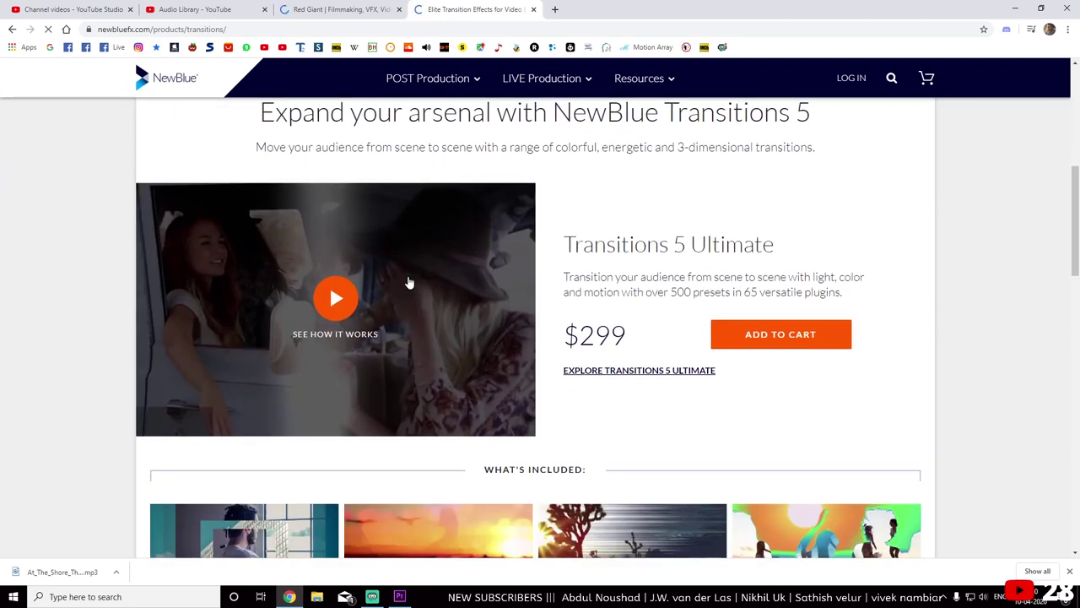
pyautogui.scroll(-1, 409, 282)
pyautogui.scroll(-4, 409, 282)
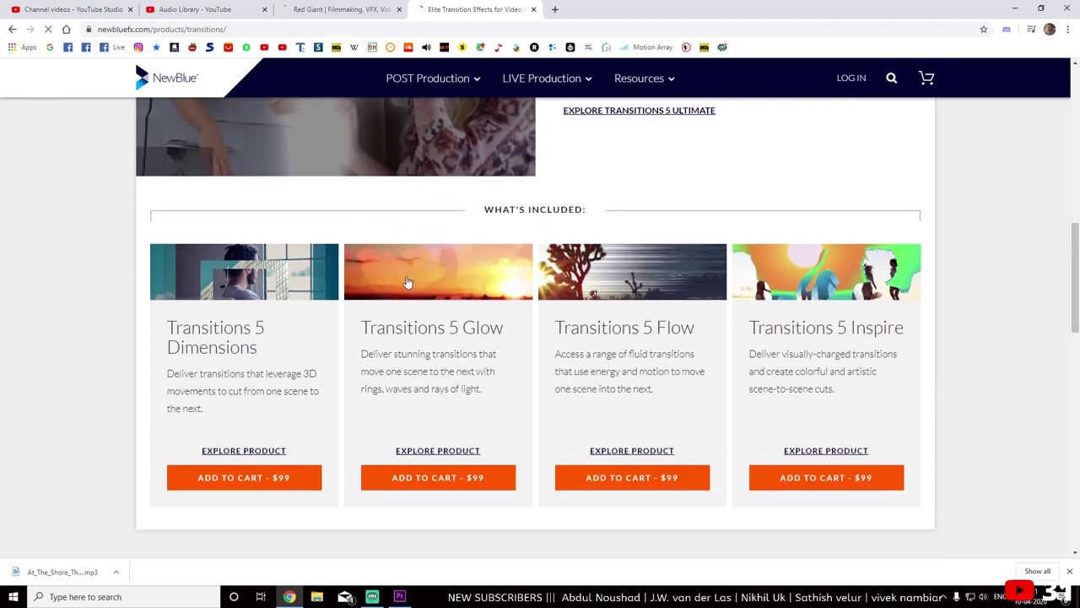
pyautogui.scroll(1, 404, 280)
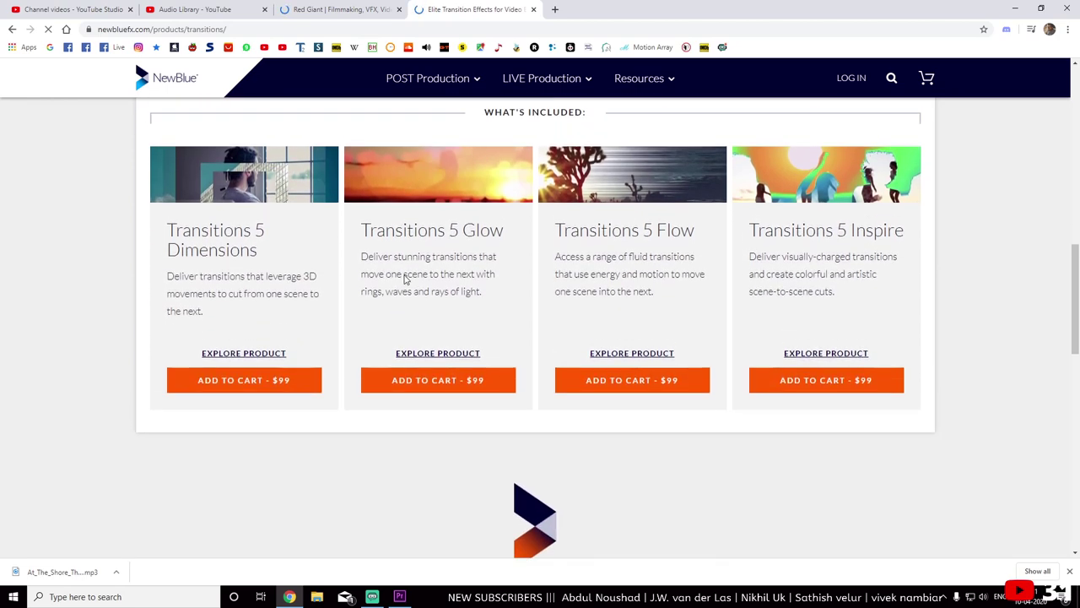
pyautogui.scroll(1, 388, 279)
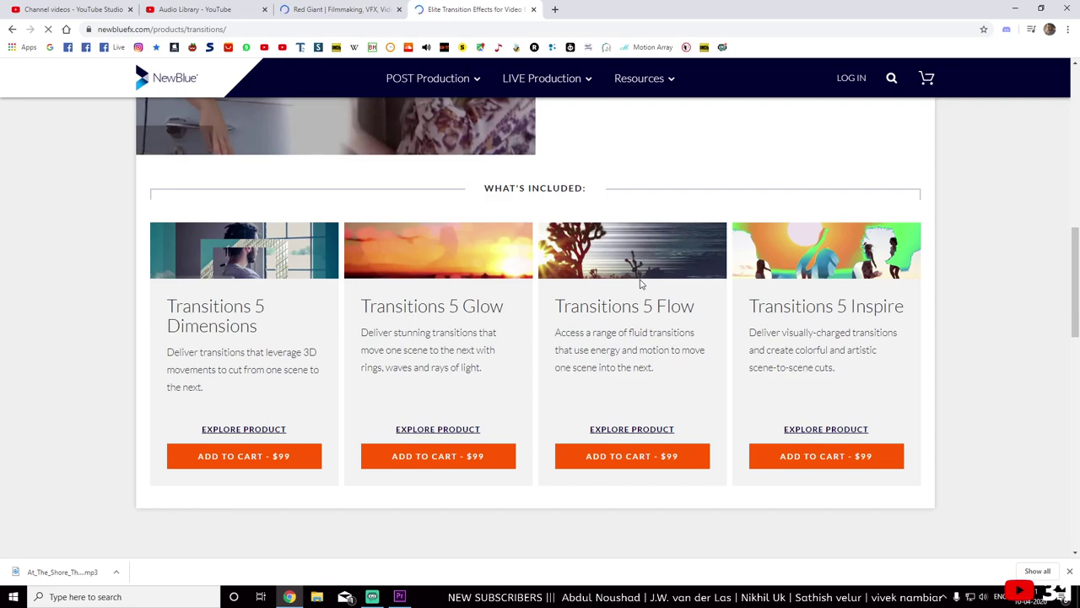
pyautogui.scroll(1, 654, 292)
pyautogui.scroll(-3, 654, 292)
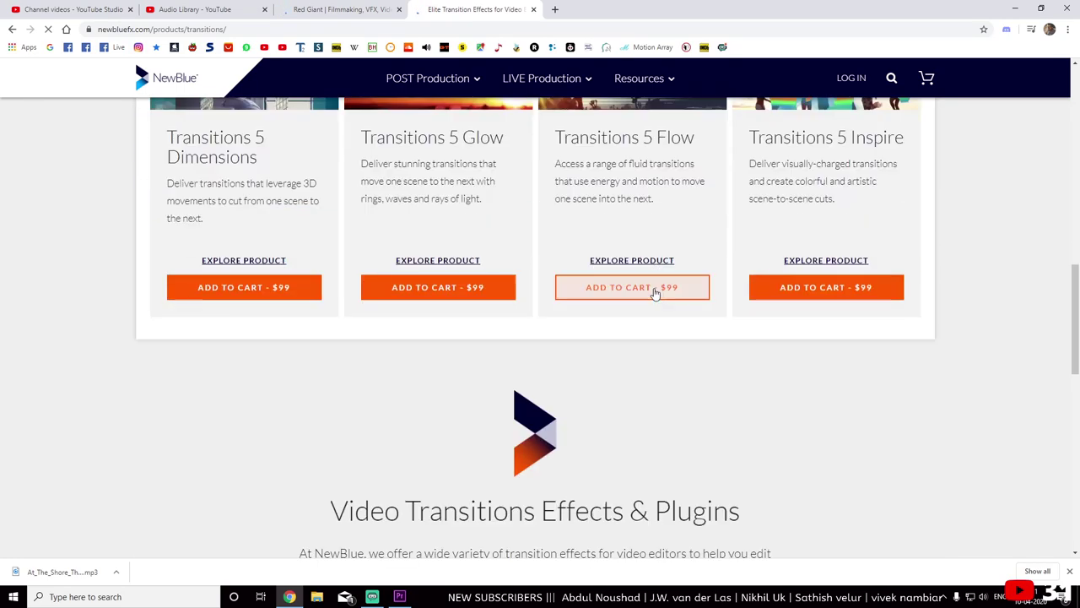
pyautogui.scroll(-4, 654, 292)
pyautogui.scroll(-2, 654, 292)
pyautogui.scroll(-1, 654, 291)
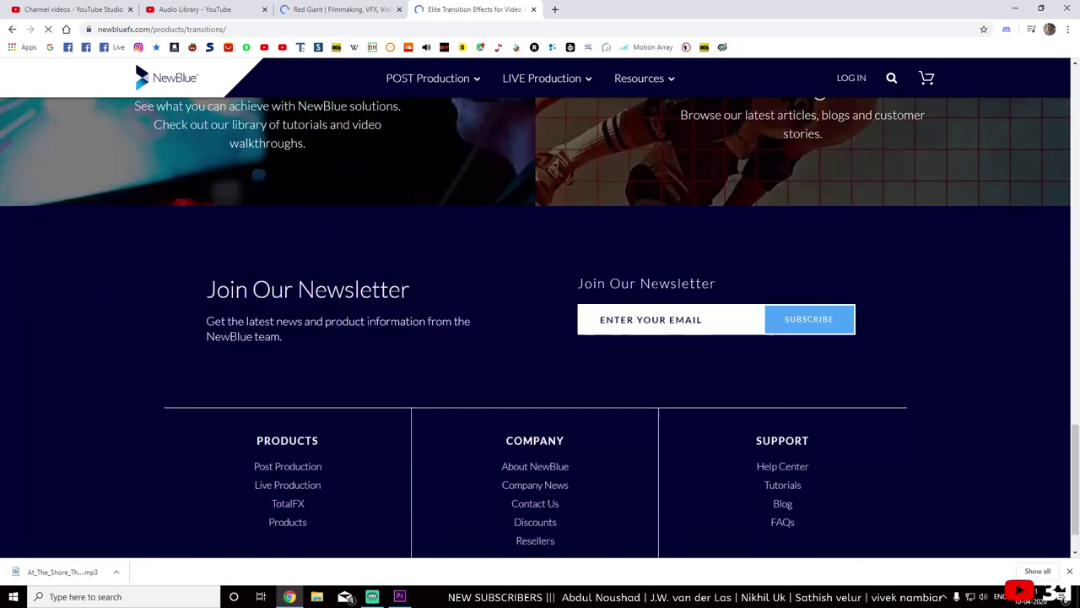
pyautogui.scroll(10, 670, 297)
pyautogui.scroll(5, 670, 297)
pyautogui.scroll(4, 670, 297)
pyautogui.scroll(3, 670, 297)
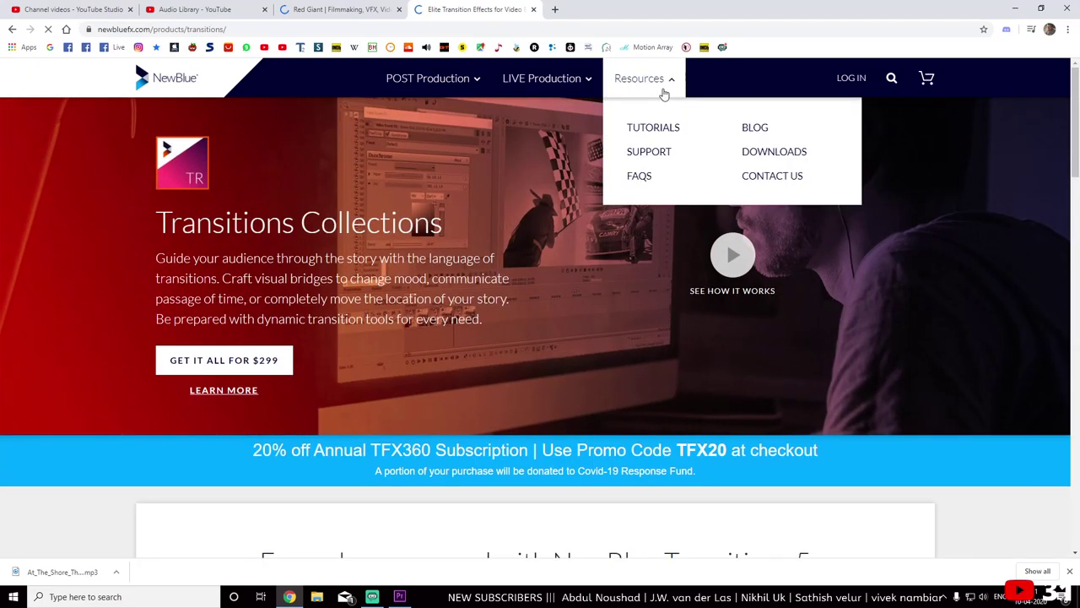
pyautogui.scroll(-5, 481, 259)
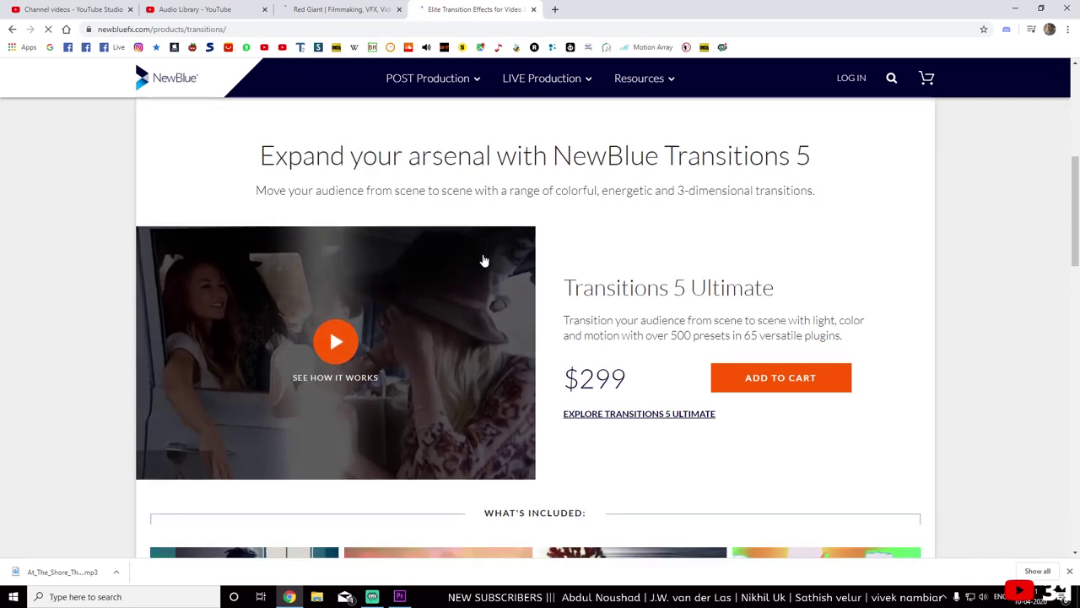
pyautogui.scroll(-1, 484, 260)
pyautogui.scroll(2, 483, 260)
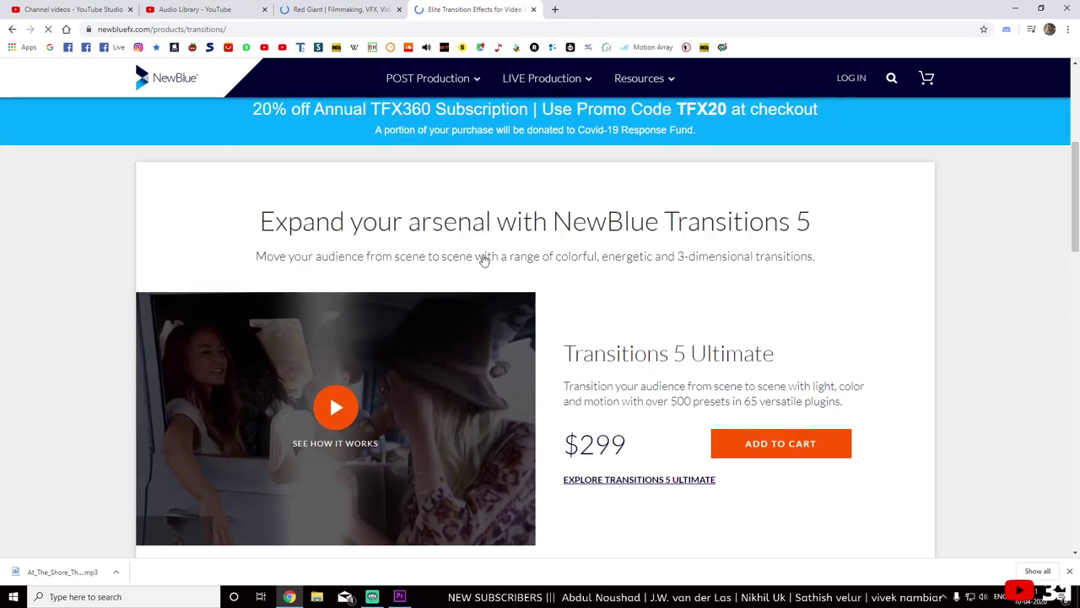
pyautogui.scroll(-5, 483, 261)
pyautogui.scroll(-1, 483, 260)
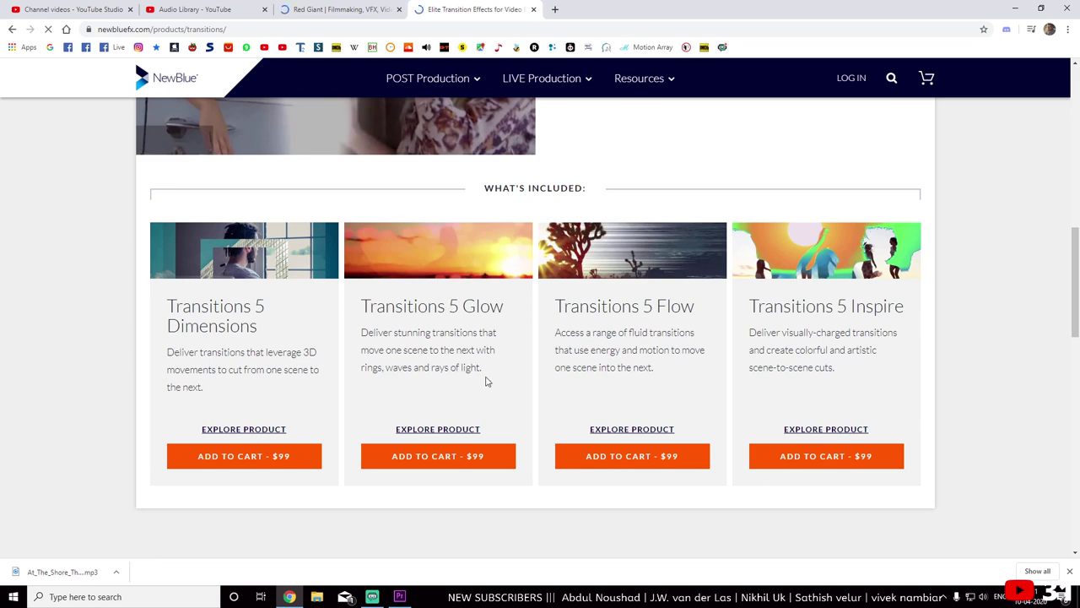
# Open the Transitions 5 Flow product page and scroll through its $99 listing
pyautogui.click(625, 432)
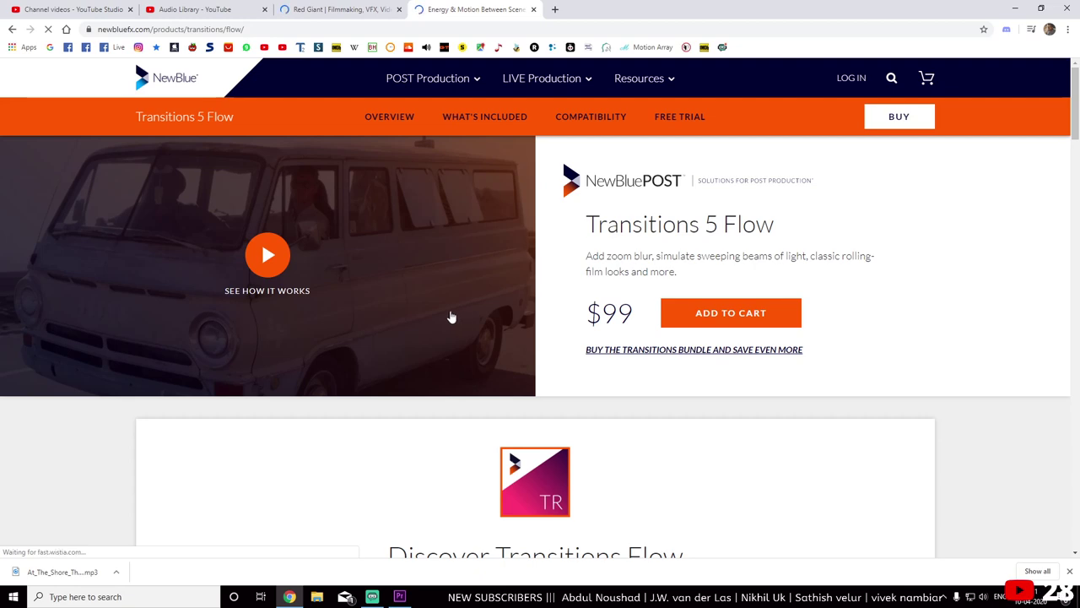
pyautogui.scroll(-4, 432, 328)
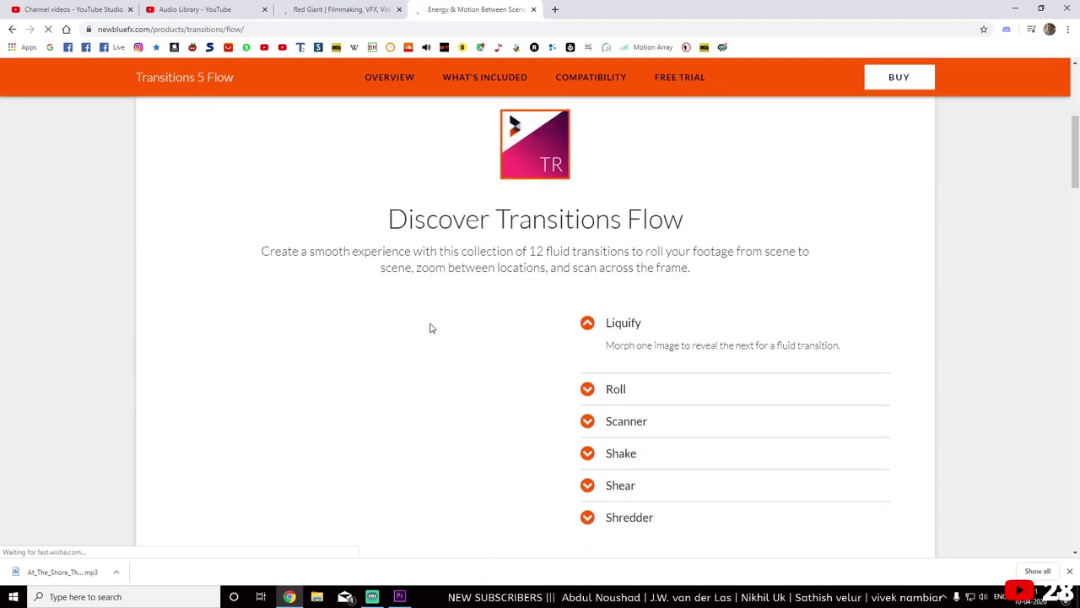
pyautogui.scroll(-1, 429, 327)
pyautogui.scroll(5, 429, 327)
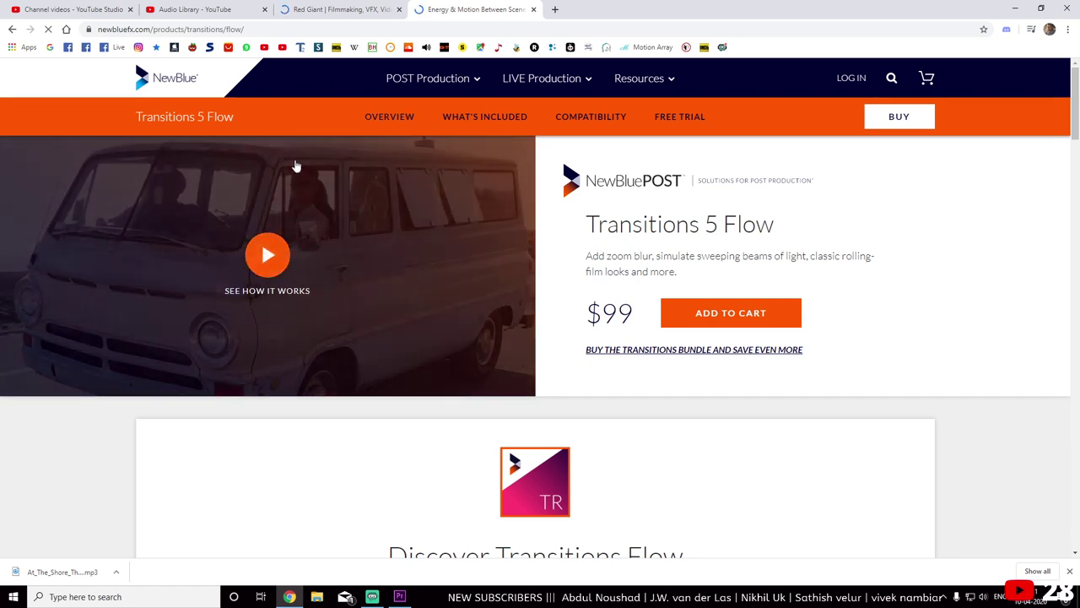
# Glance at the loading Red Giant tab, then return to the Transitions 5 Flow tab
pyautogui.click(341, 17)
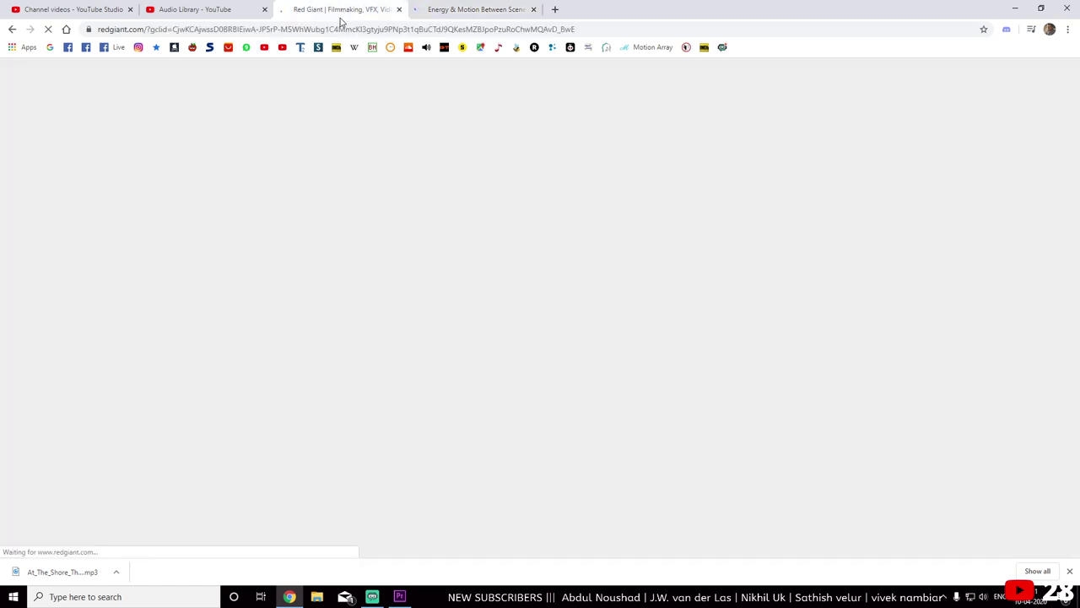
pyautogui.click(200, 29)
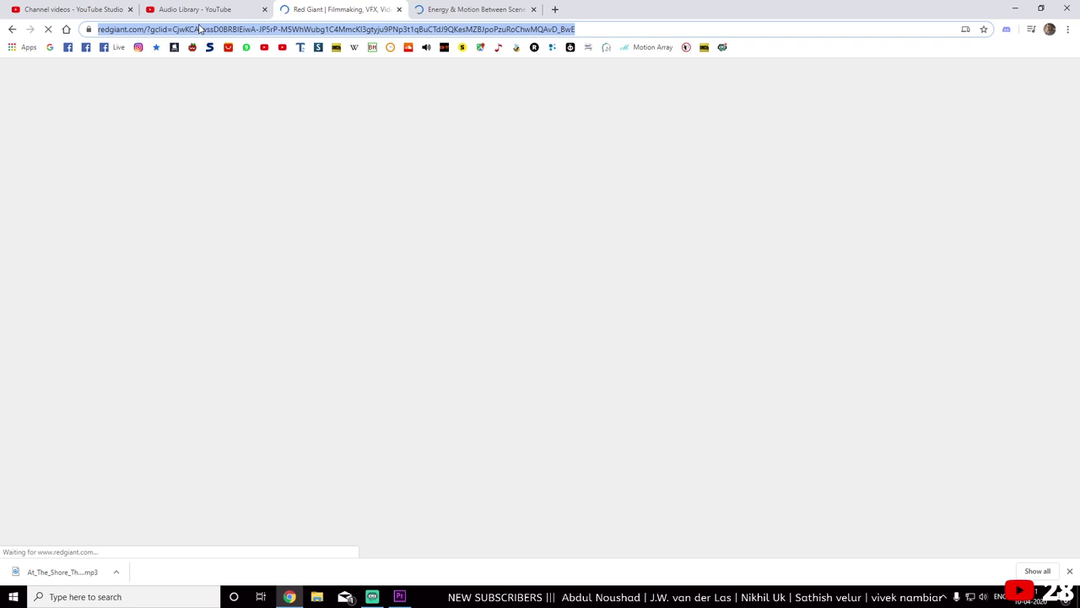
pyautogui.press('Return')
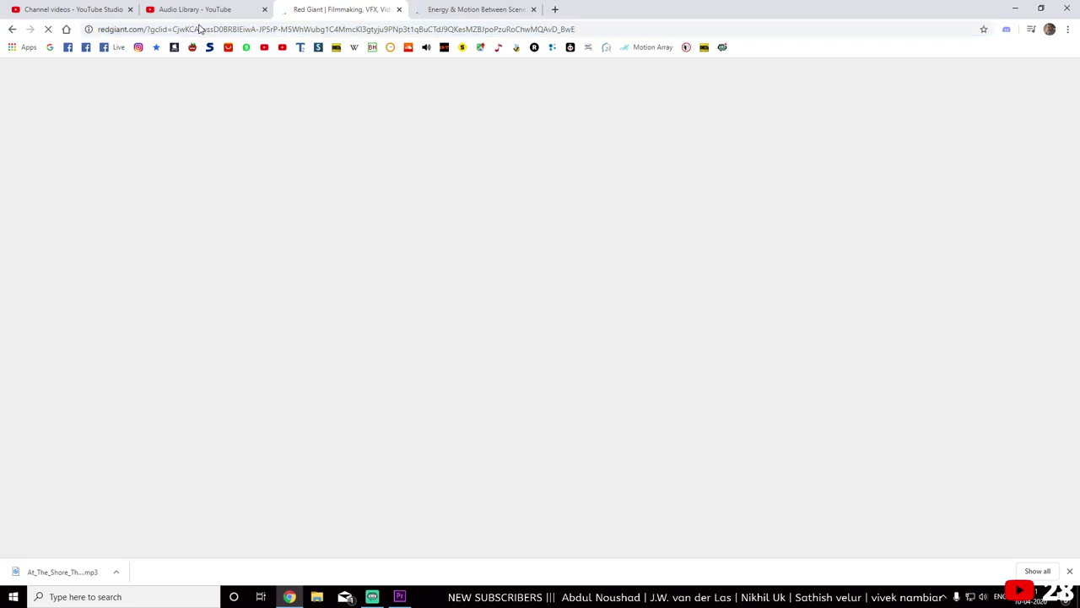
pyautogui.click(473, 9)
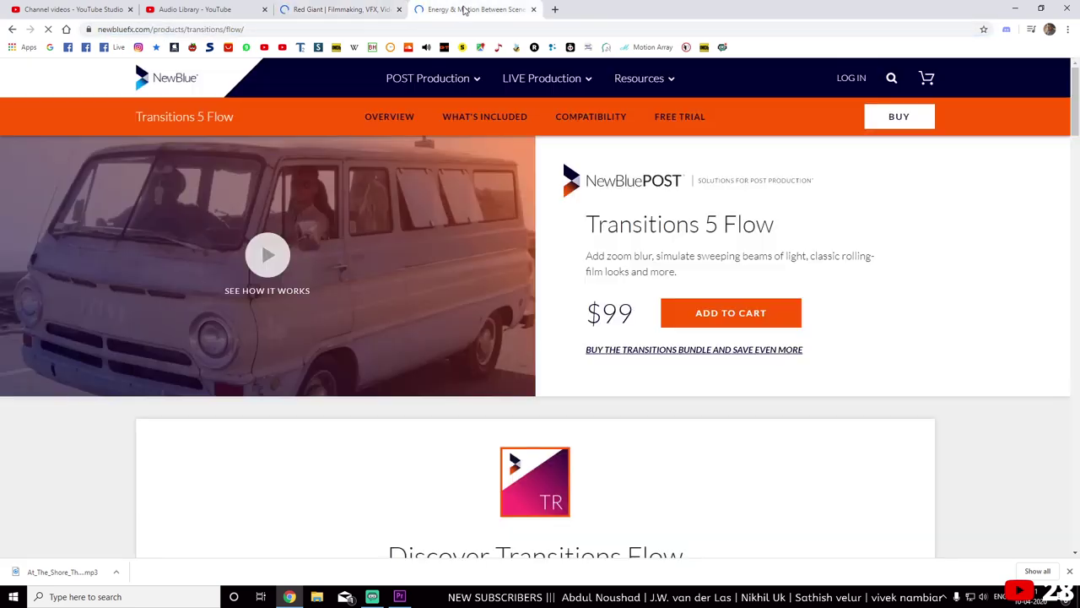
pyautogui.moveTo(541, 107)
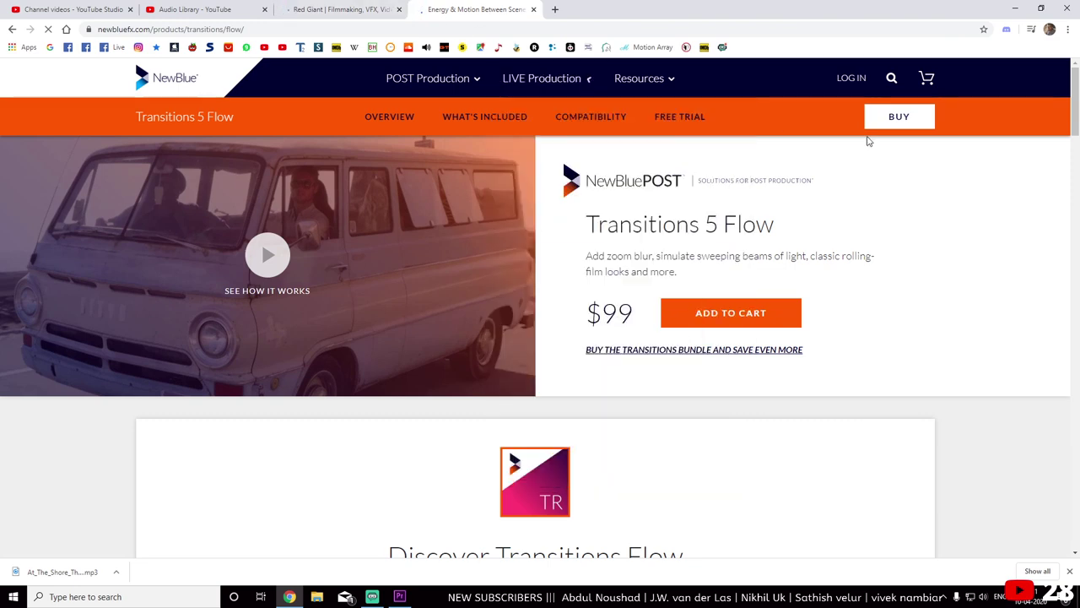
# Open the 'Download your free trial' form, then close it to return to Transitions 5 Flow
pyautogui.click(683, 119)
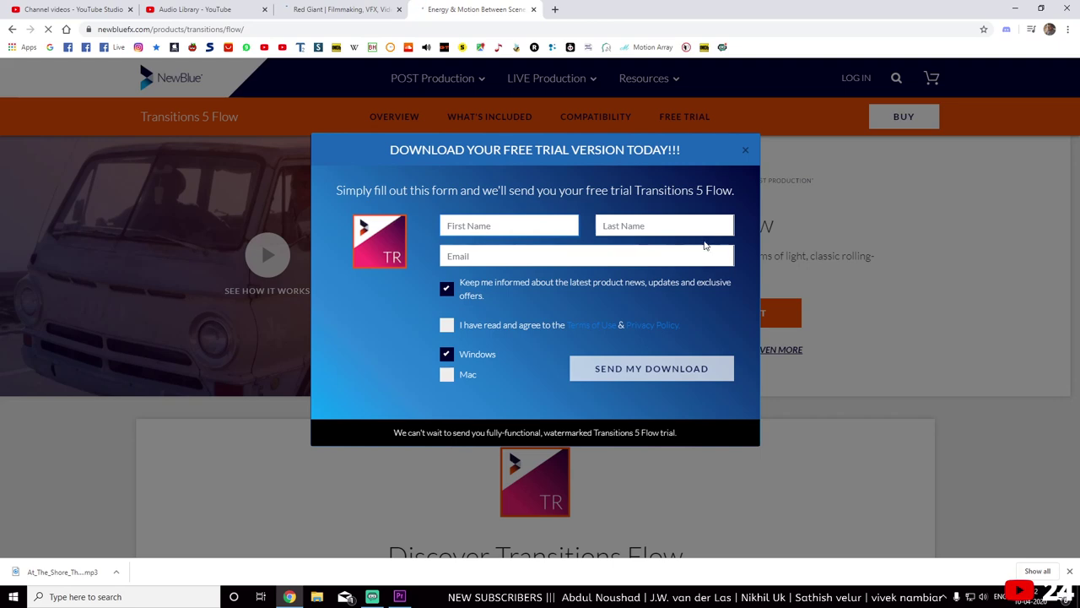
pyautogui.click(745, 153)
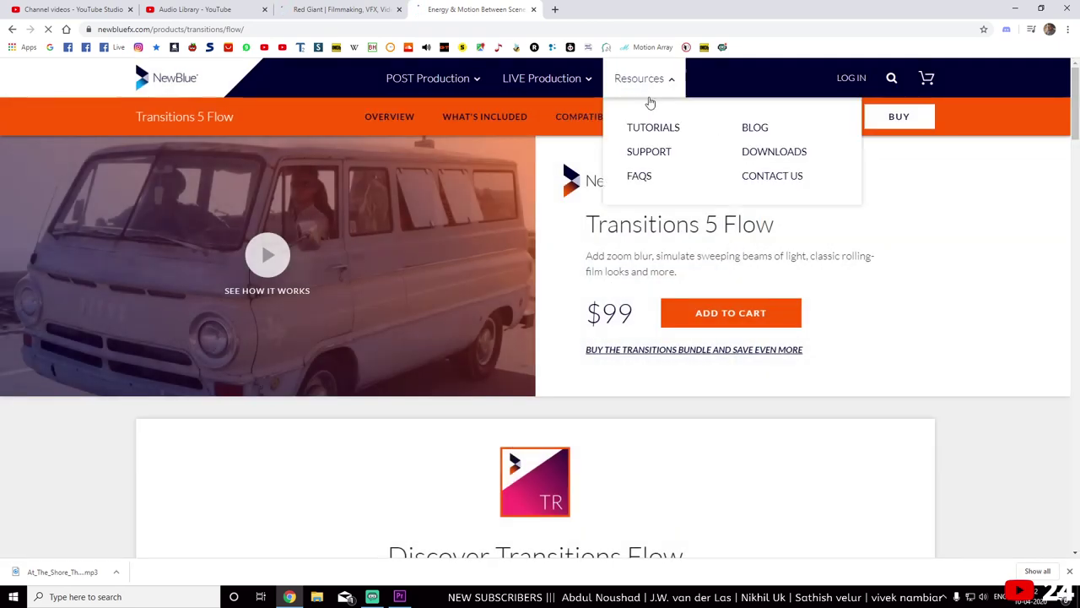
pyautogui.click(699, 120)
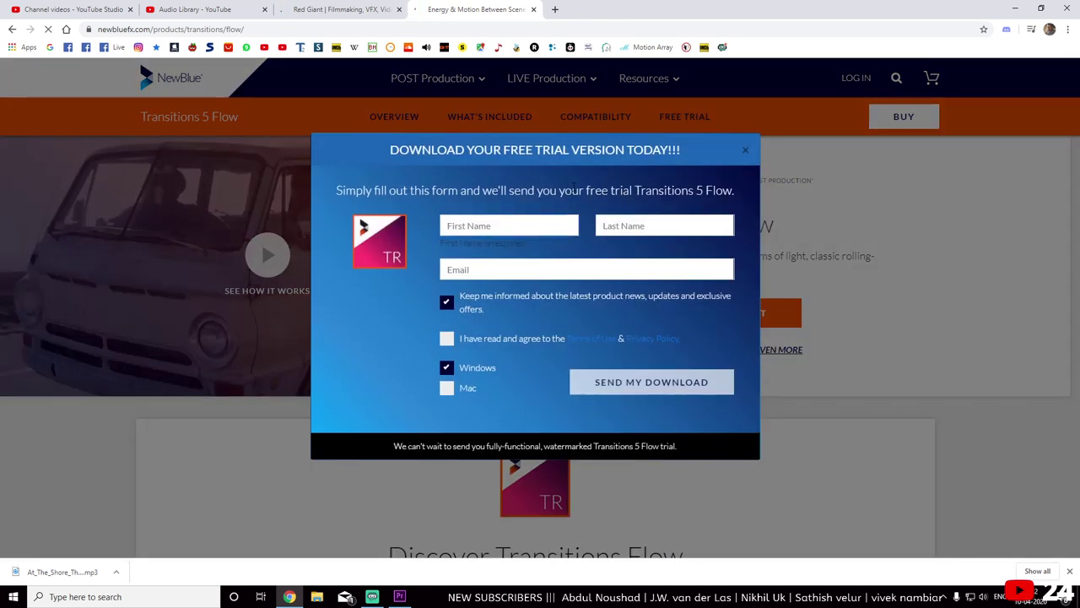
pyautogui.moveTo(541, 189); pyautogui.dragTo(690, 190)
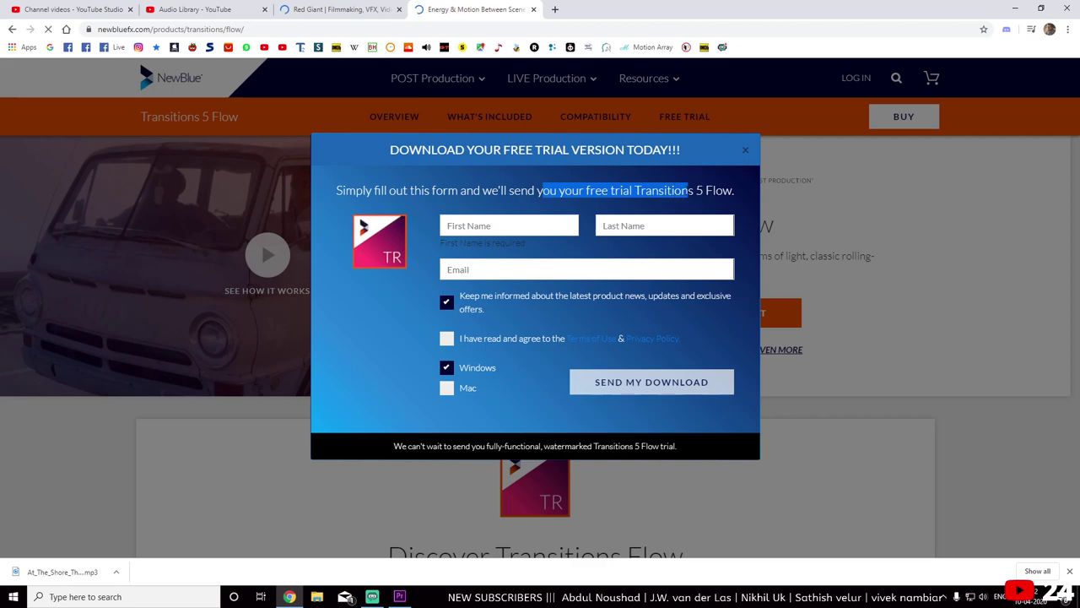
pyautogui.click(691, 190)
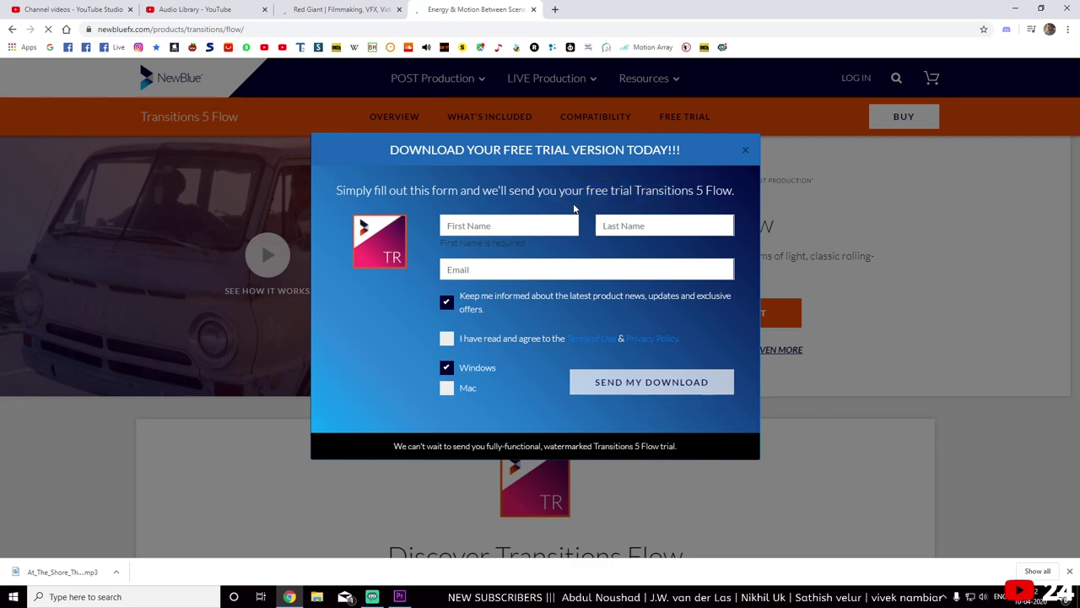
pyautogui.click(950, 227)
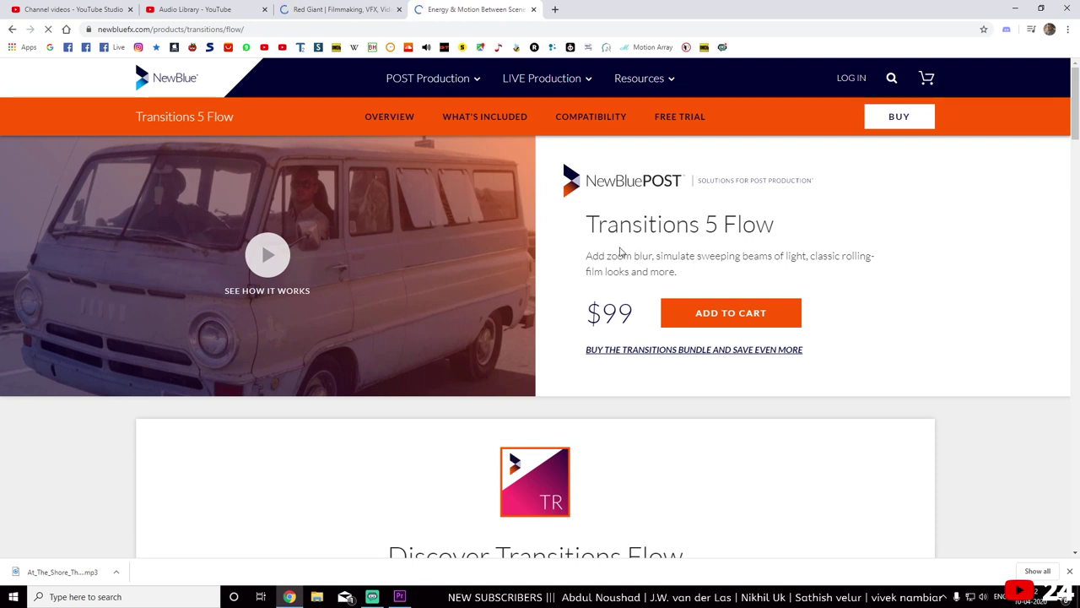
# Jump to What's Included and read the Shear, Roll and Wave transition descriptions
pyautogui.click(492, 118)
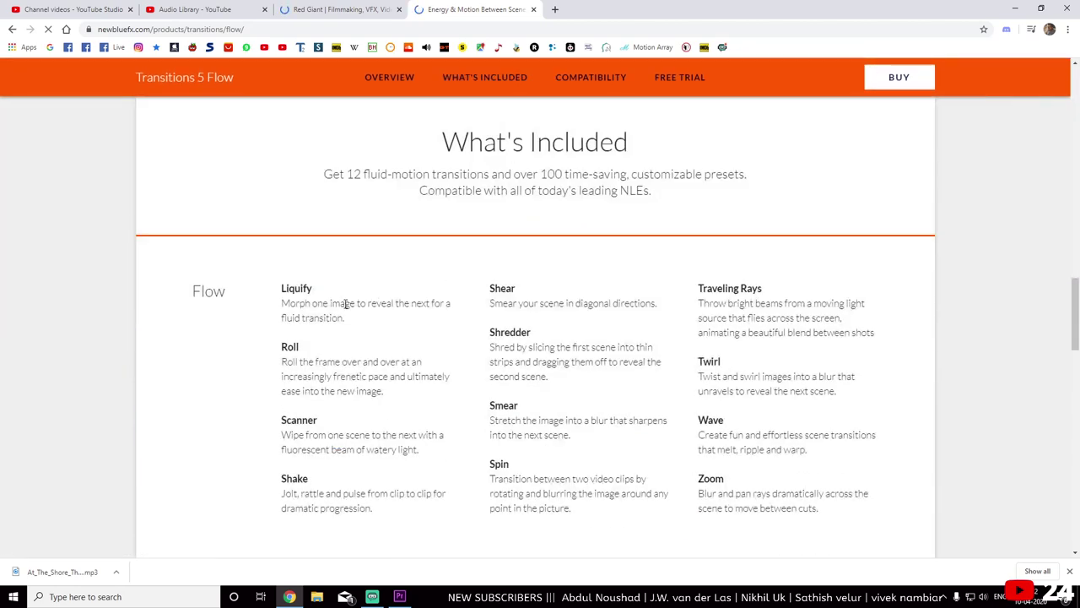
pyautogui.moveTo(493, 304); pyautogui.dragTo(657, 304)
pyautogui.click(649, 297)
pyautogui.moveTo(308, 363); pyautogui.dragTo(480, 385)
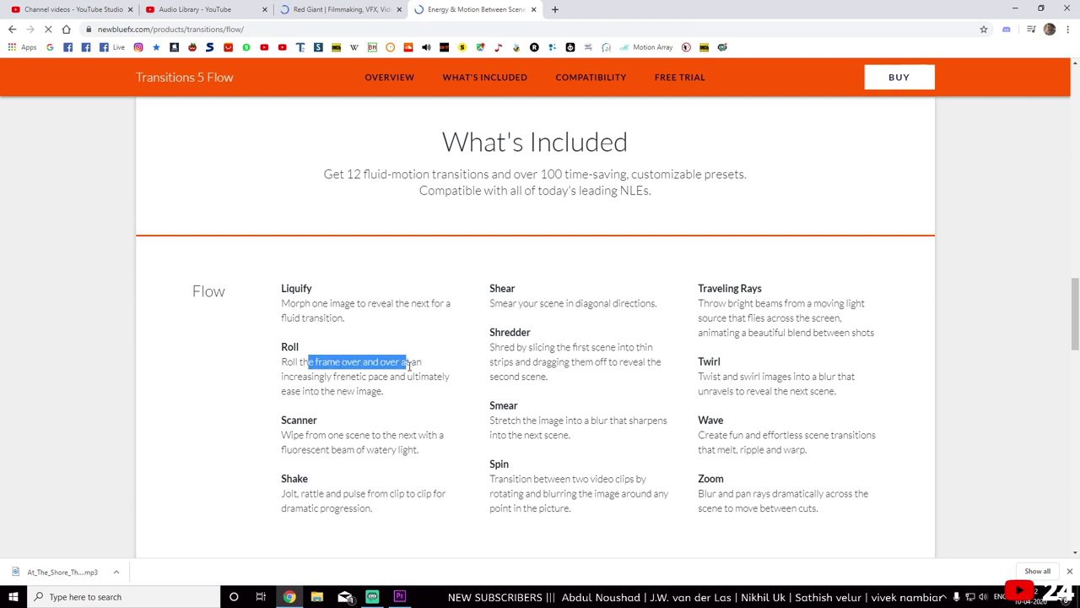
pyautogui.tripleClick(699, 438)
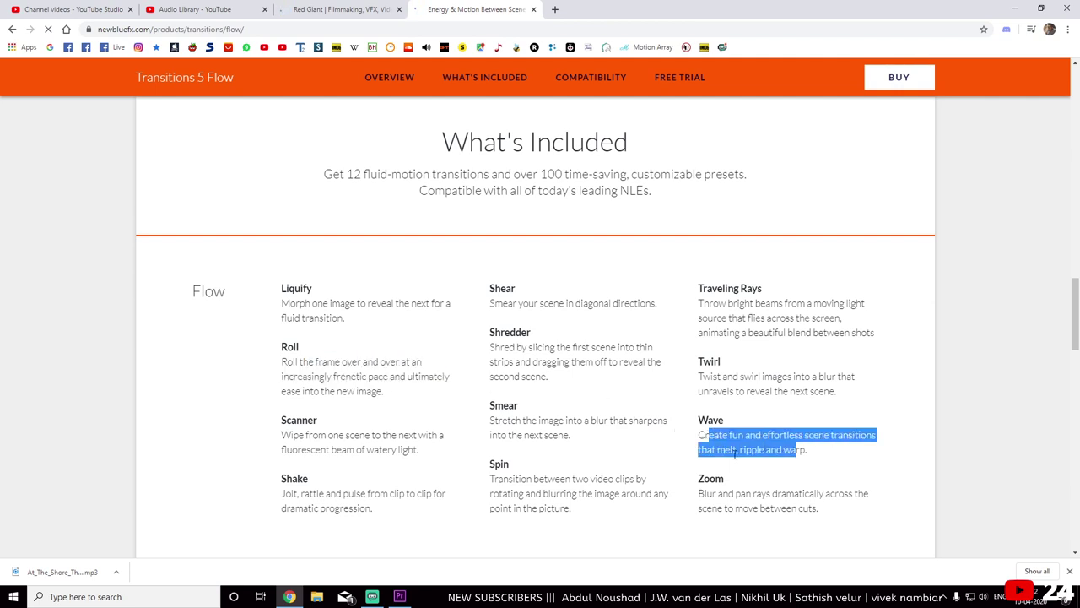
# Read the Spin through Zoom descriptions and scroll down to the NewBlue Difference cards
pyautogui.moveTo(700, 504)
pyautogui.mouseDown()
pyautogui.moveTo(854, 493)
pyautogui.moveTo(841, 513)
pyautogui.mouseUp()
pyautogui.click(766, 451)
pyautogui.click(839, 520)
pyautogui.click(840, 476)
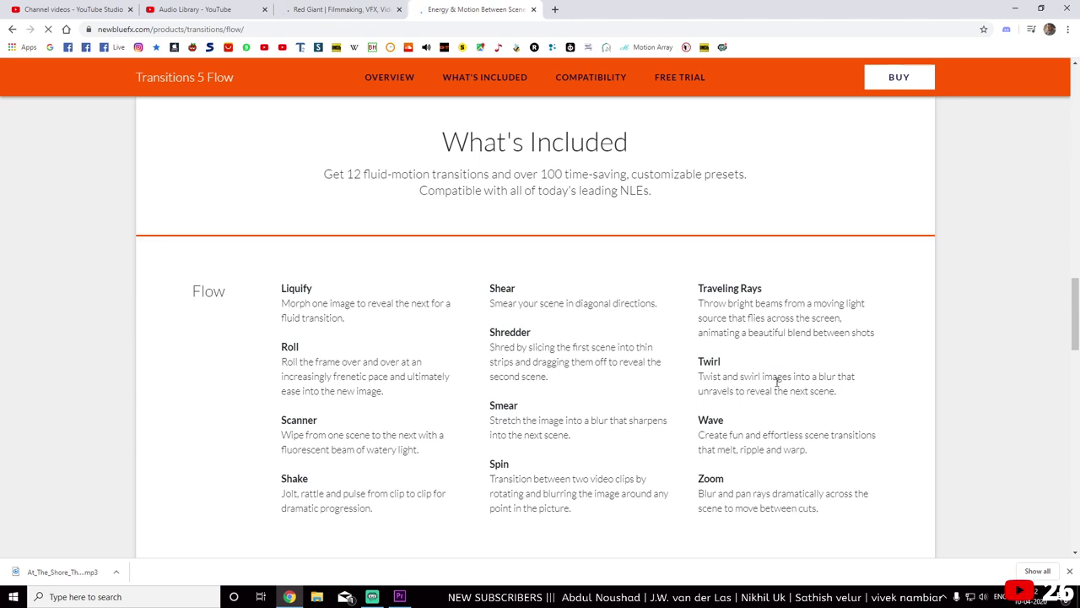
pyautogui.moveTo(777, 386); pyautogui.dragTo(837, 393)
pyautogui.scroll(4, 777, 388)
pyautogui.scroll(4, 743, 396)
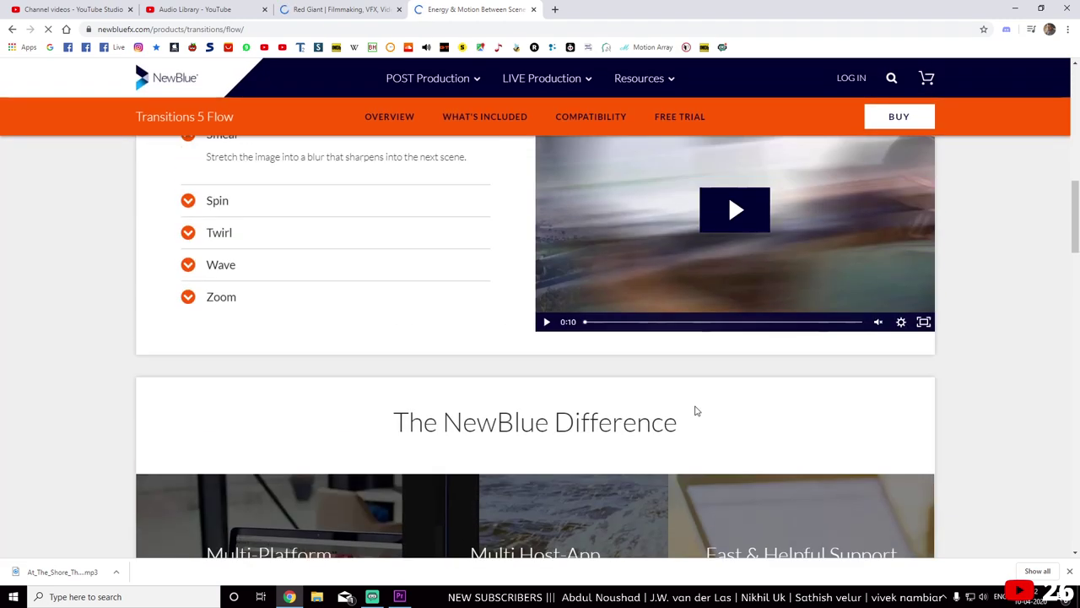
pyautogui.scroll(-2, 688, 413)
pyautogui.scroll(-2, 687, 412)
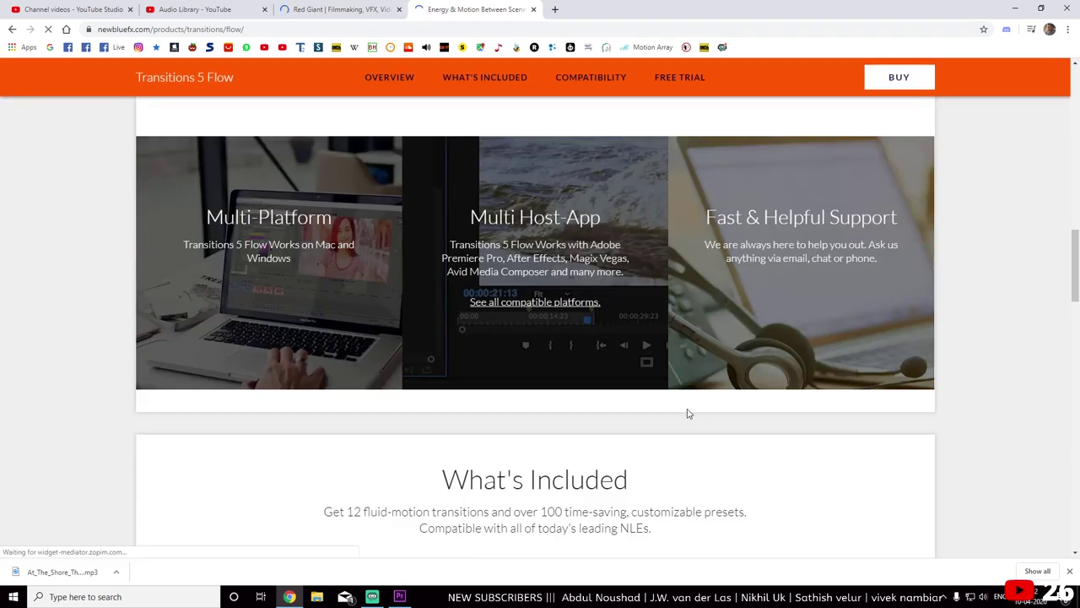
# Open the compatible platforms list and check Premiere CC, EDIUS 7,8 & 9 and DaVinci Resolve 11+
pyautogui.click(519, 302)
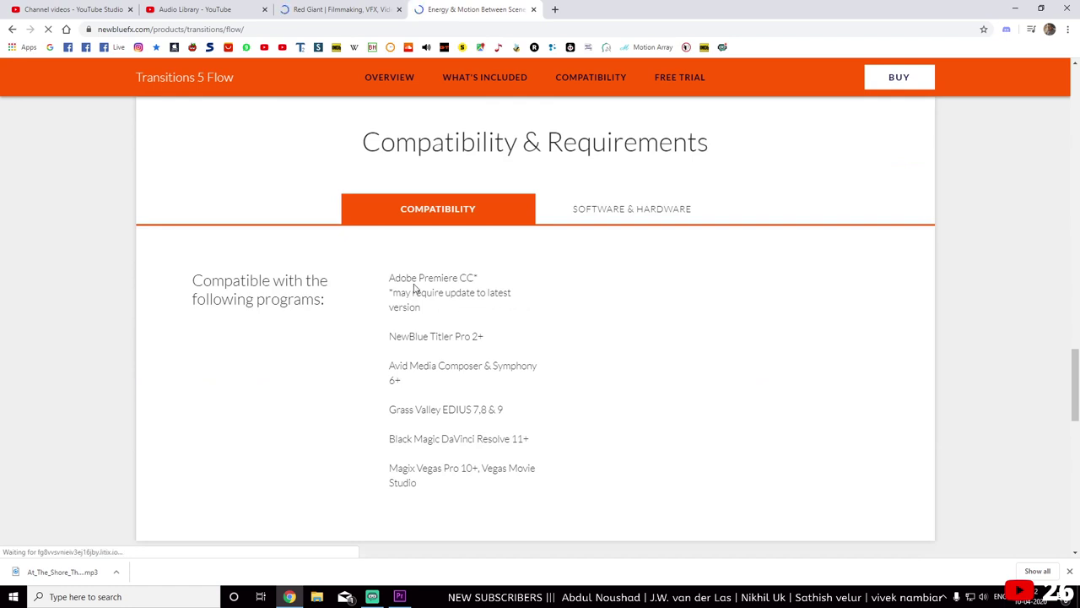
pyautogui.moveTo(414, 287); pyautogui.dragTo(524, 291)
pyautogui.click(532, 294)
pyautogui.moveTo(443, 405); pyautogui.dragTo(539, 414)
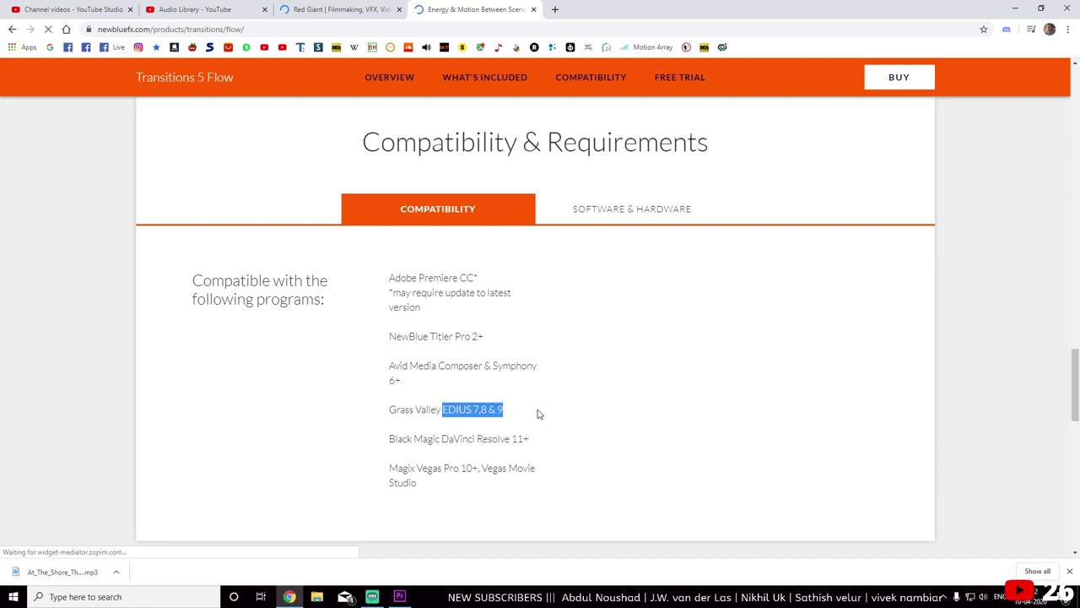
pyautogui.moveTo(462, 438); pyautogui.dragTo(584, 440)
pyautogui.click(576, 422)
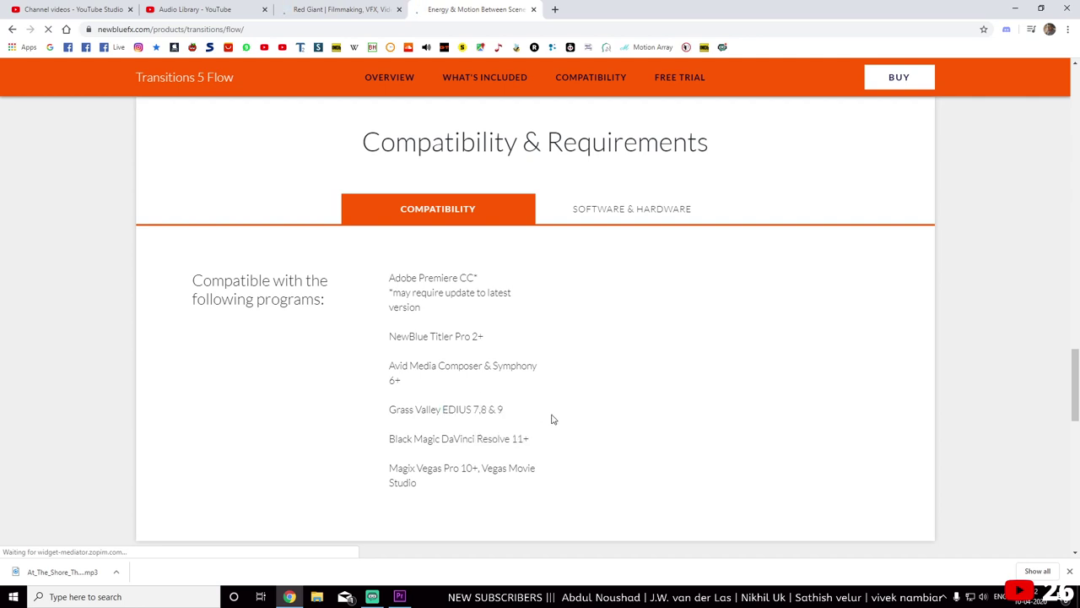
pyautogui.moveTo(421, 470); pyautogui.dragTo(612, 472)
# Check Vegas Pro in the list and scroll around the compatibility section
pyautogui.scroll(-3, 606, 472)
pyautogui.scroll(-2, 596, 472)
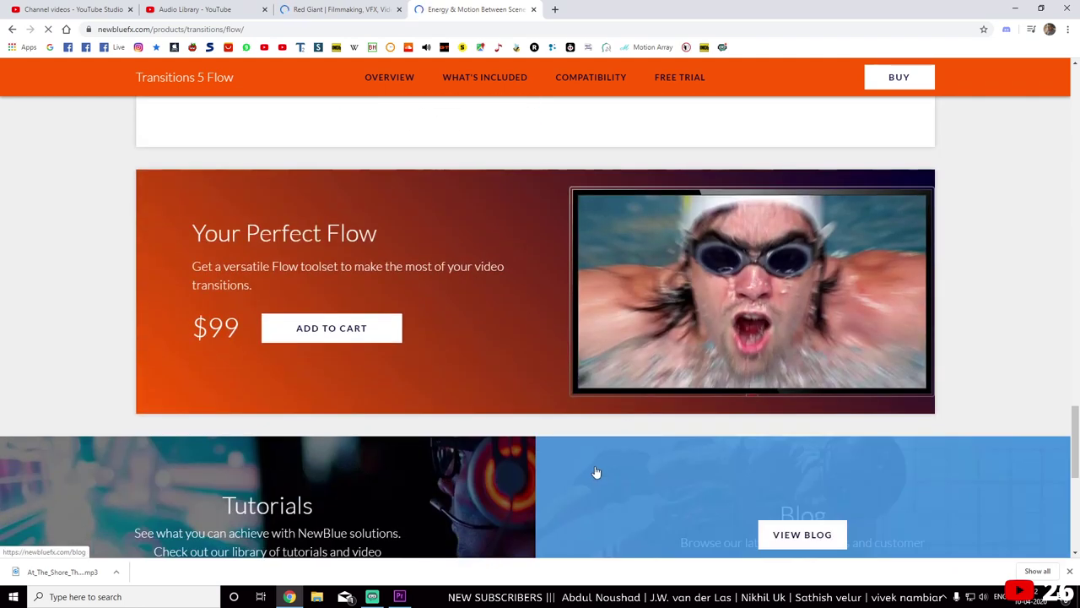
pyautogui.scroll(1, 592, 472)
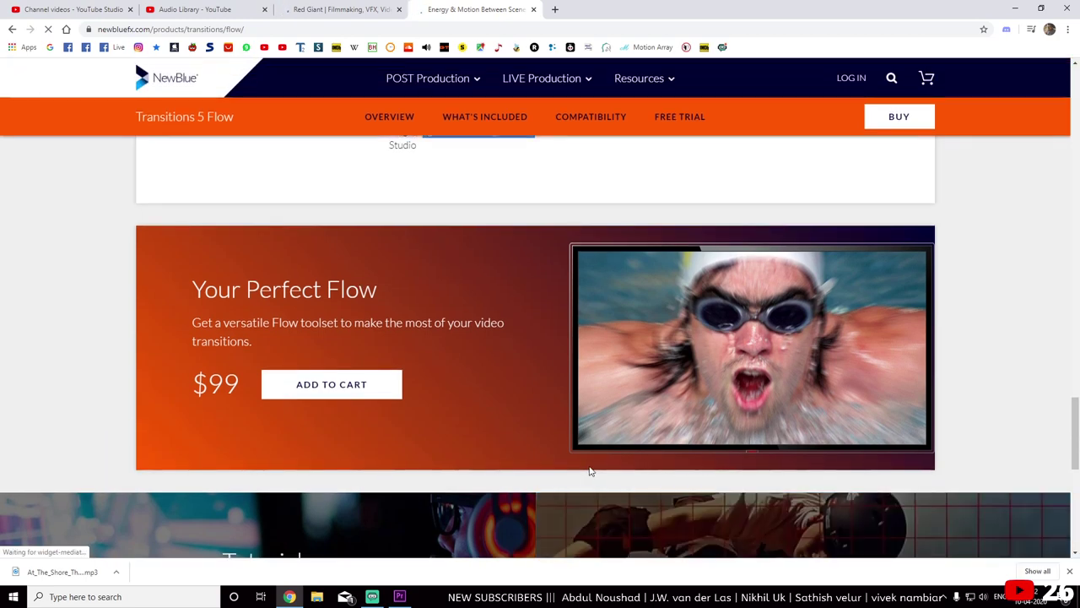
pyautogui.scroll(1, 591, 471)
pyautogui.click(703, 455)
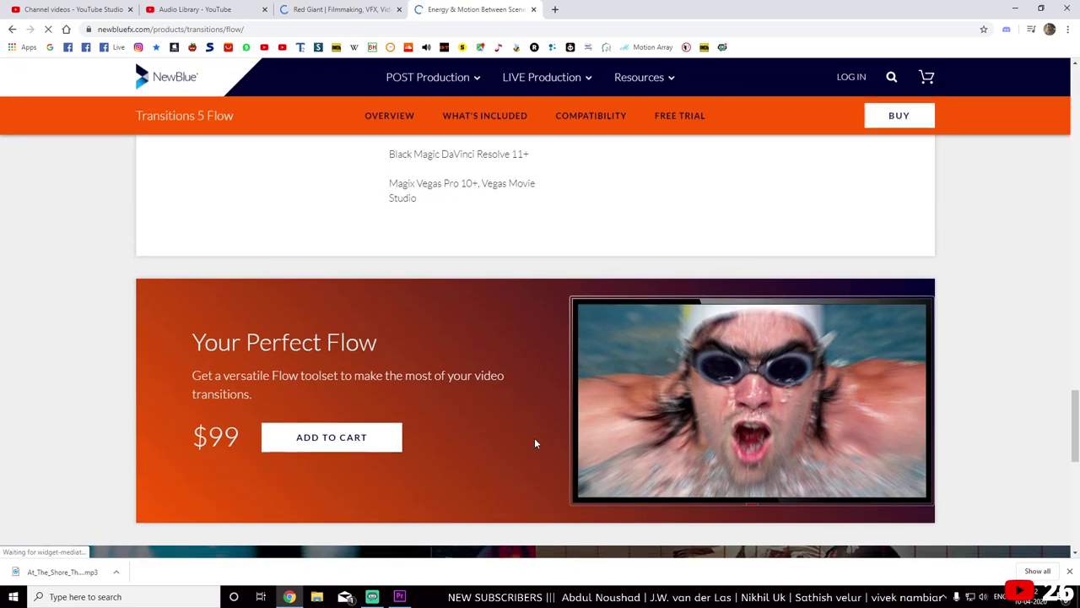
pyautogui.scroll(-7, 534, 437)
pyautogui.scroll(-3, 530, 442)
pyautogui.scroll(10, 530, 441)
pyautogui.scroll(10, 526, 439)
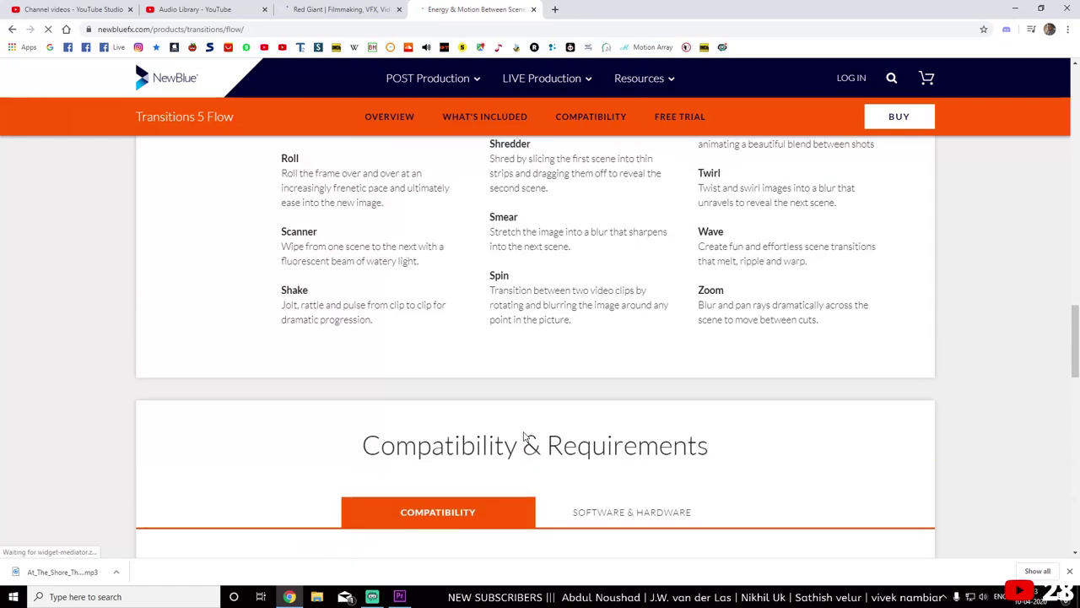
pyautogui.scroll(10, 525, 439)
# Close the NewBlue tab and open Red Giant's All Products and Pricing page
pyautogui.click(534, 9)
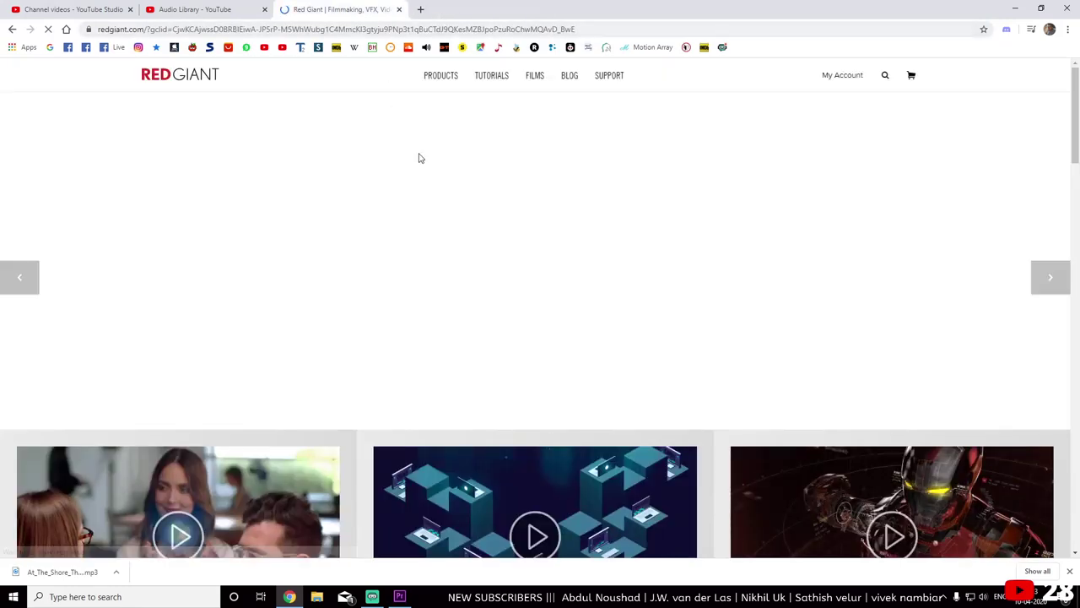
pyautogui.scroll(-4, 453, 296)
pyautogui.scroll(4, 455, 294)
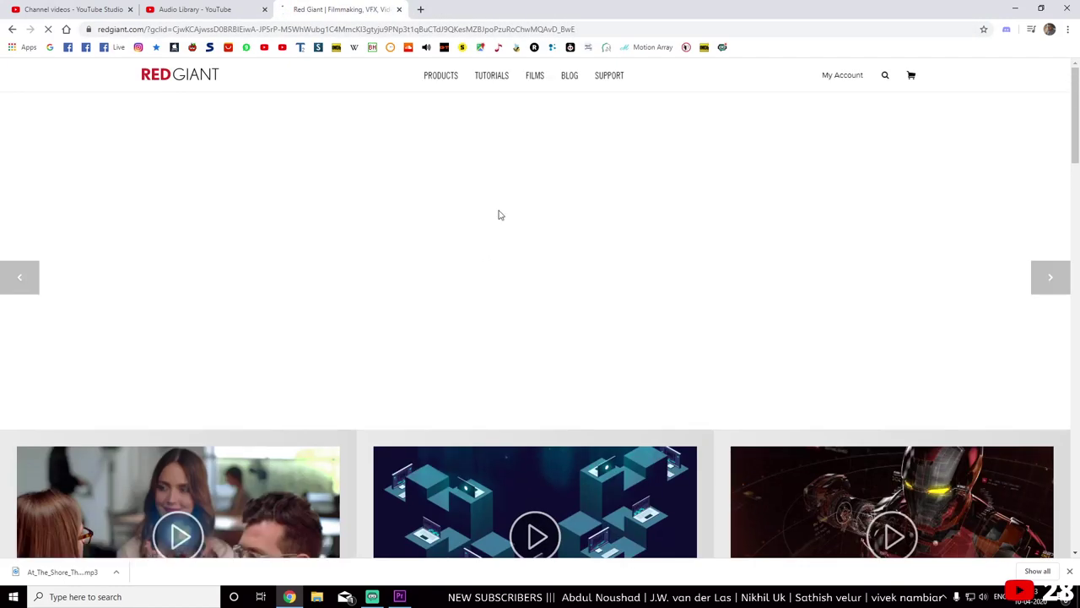
pyautogui.moveTo(447, 81)
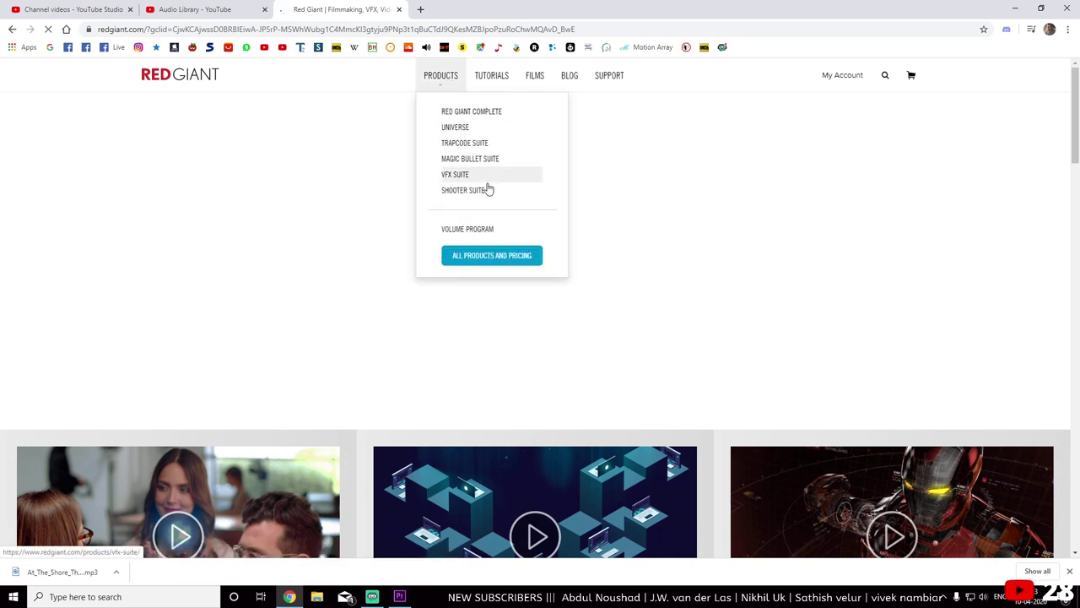
pyautogui.click(523, 264)
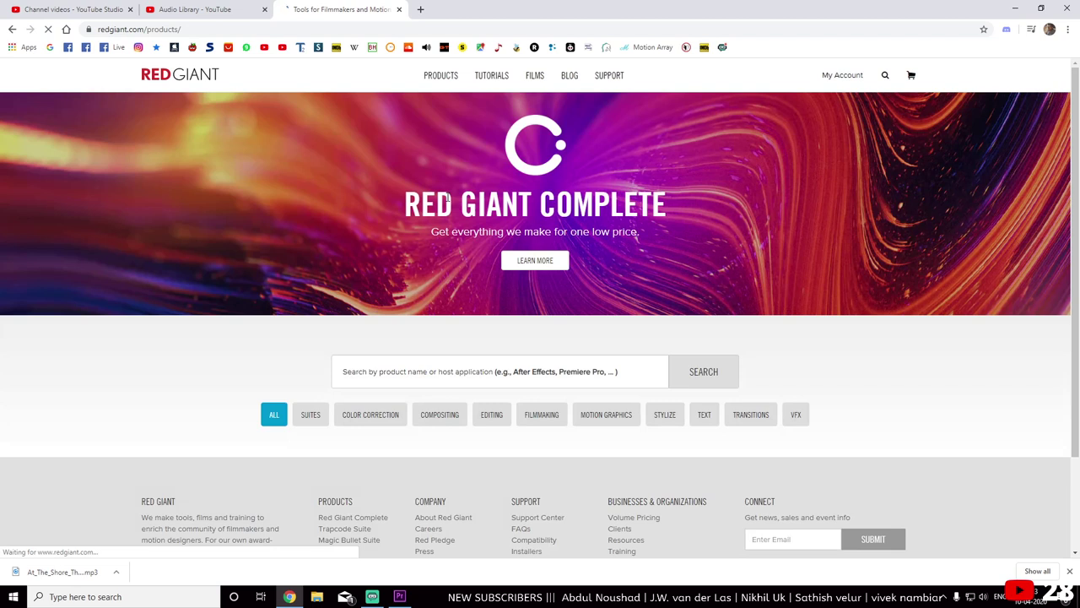
# Search the products for 'premiere pro cc', then clear the search
pyautogui.scroll(-1, 481, 213)
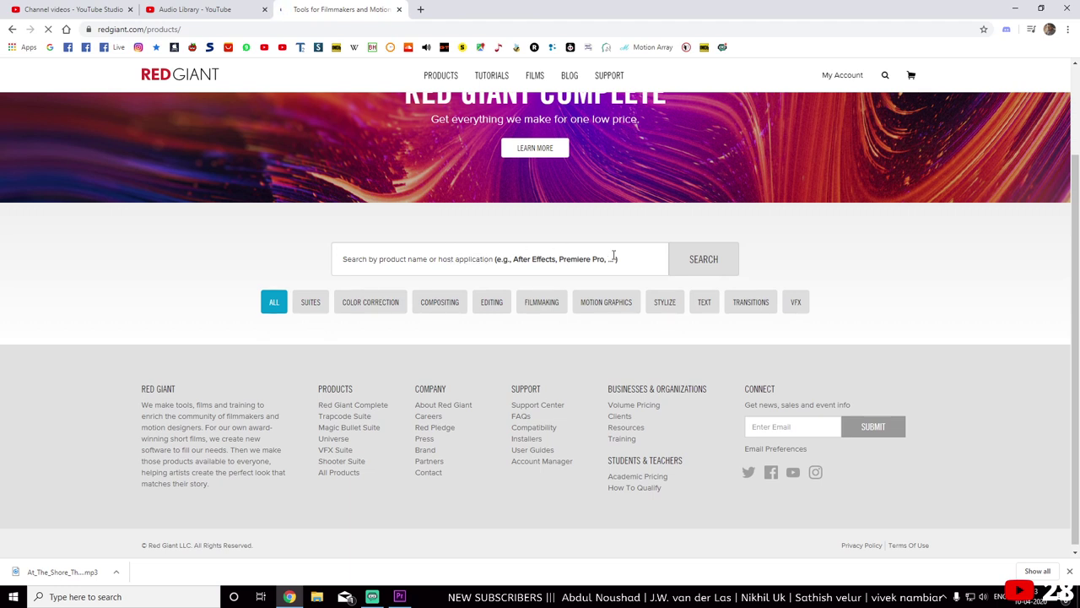
pyautogui.click(645, 259)
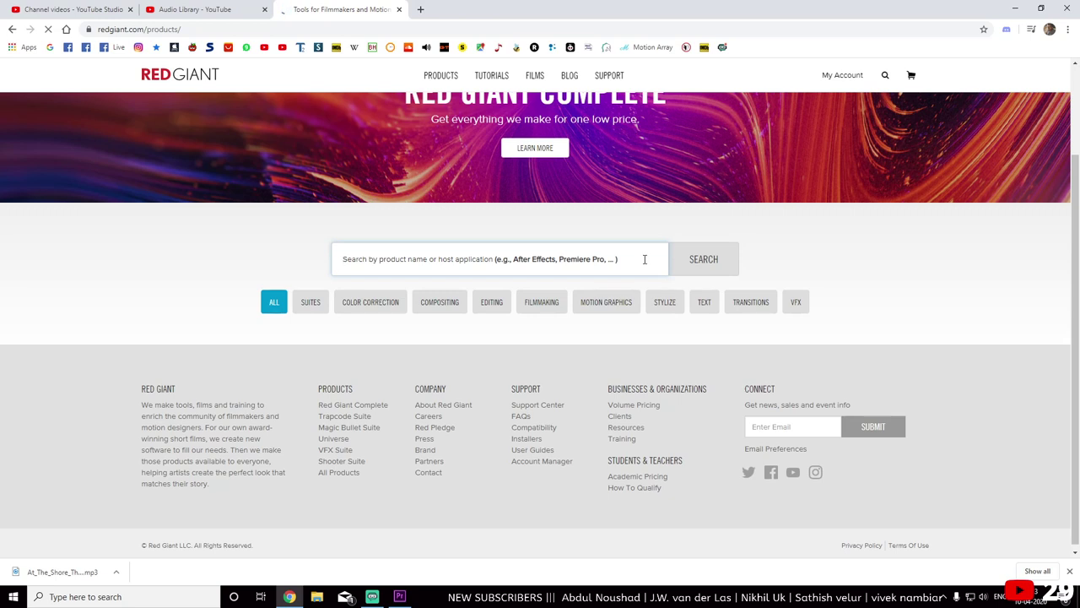
pyautogui.write('a')
pyautogui.write('premiere pro')
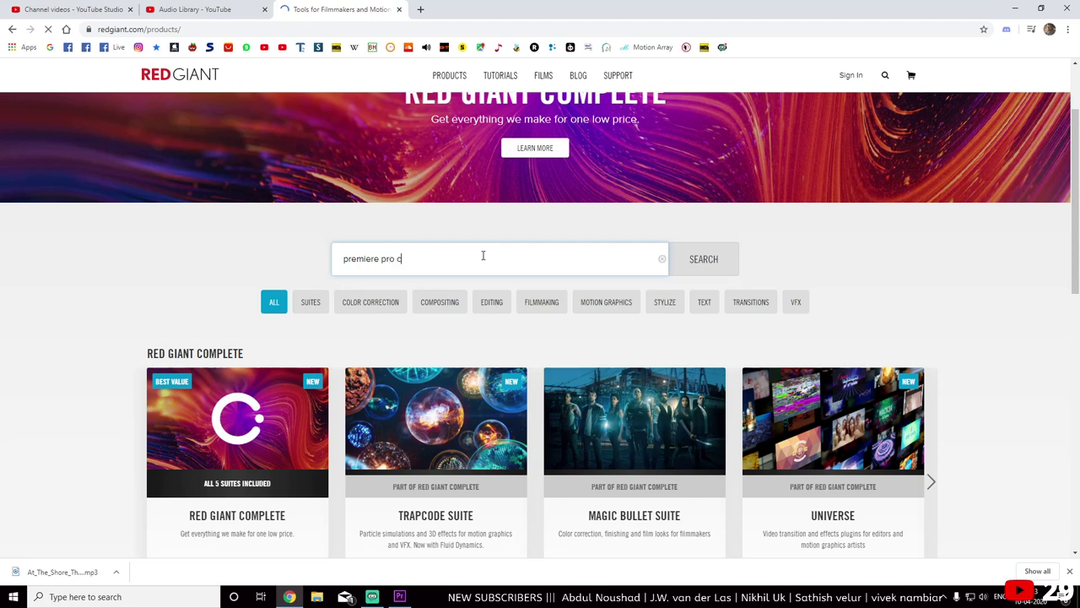
pyautogui.write('cc')
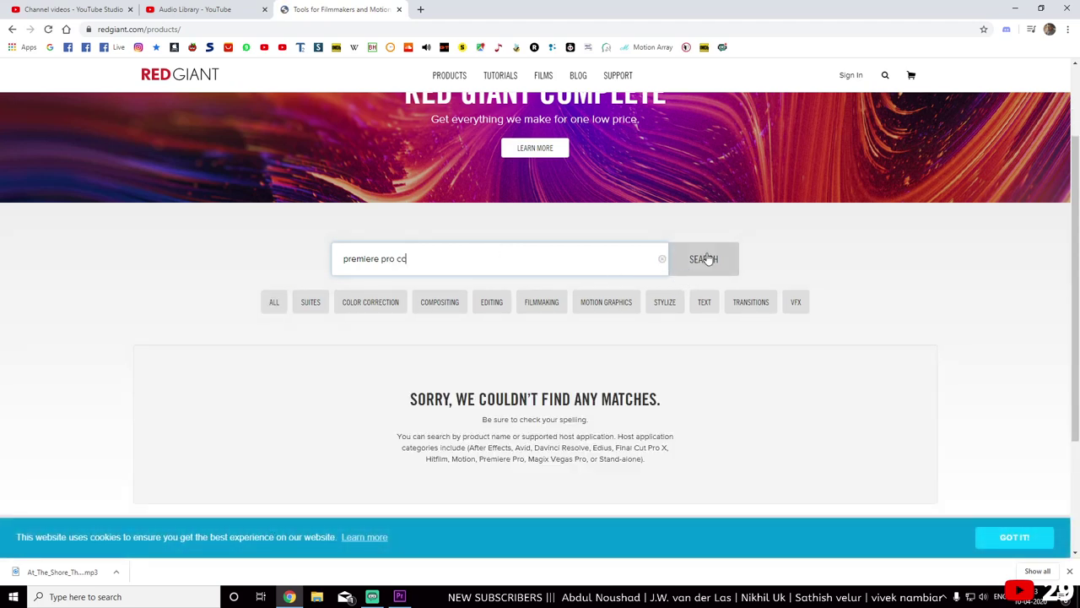
pyautogui.click(706, 258)
pyautogui.click(662, 262)
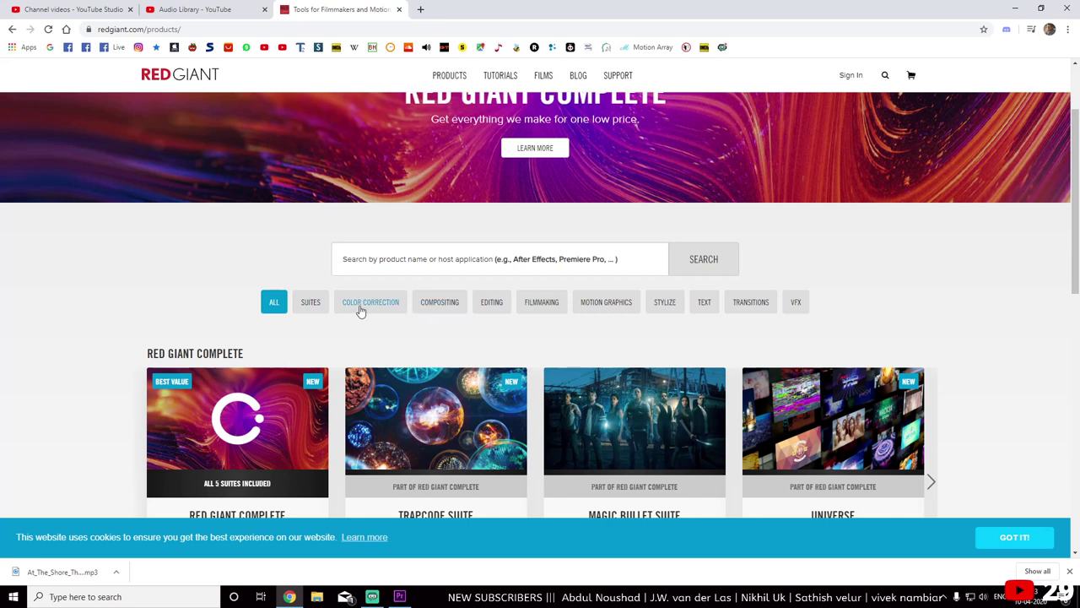
# Filter the Red Giant products to Transitions (35) and scroll down through them
pyautogui.click(738, 303)
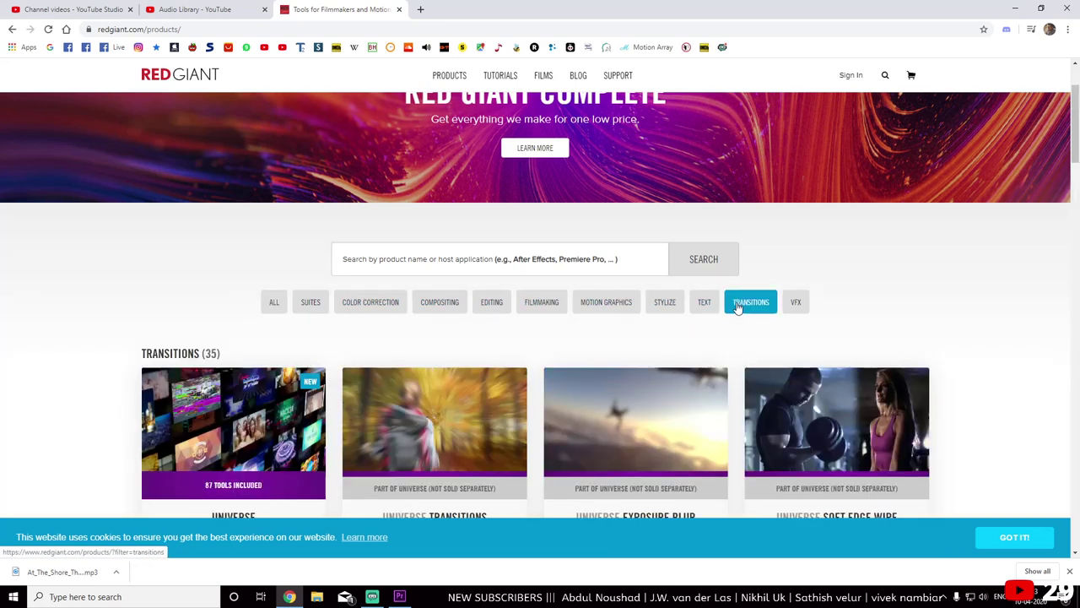
pyautogui.scroll(-2, 629, 328)
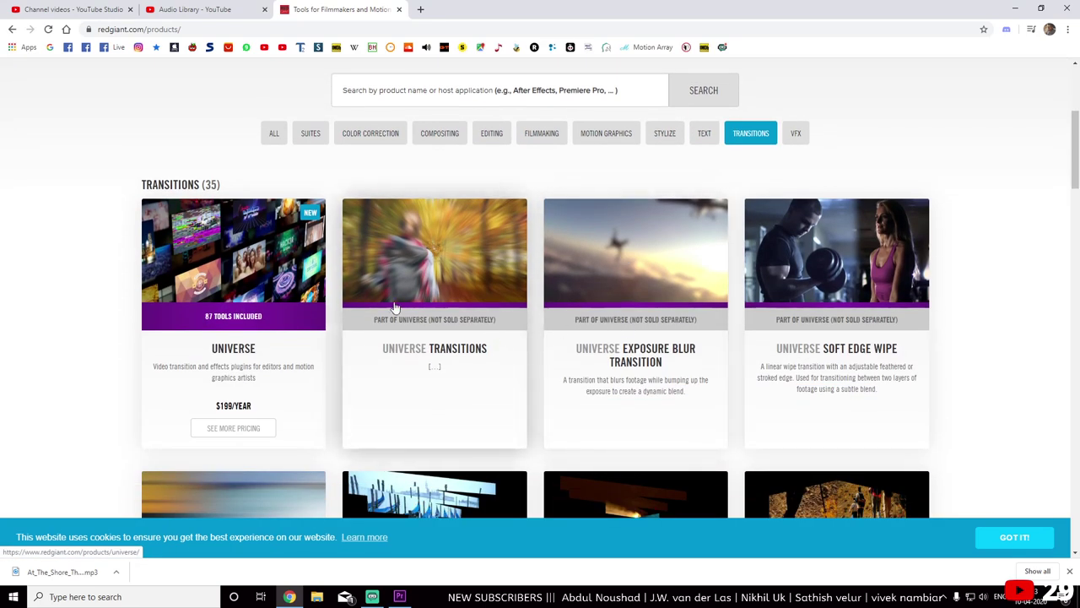
pyautogui.moveTo(298, 306)
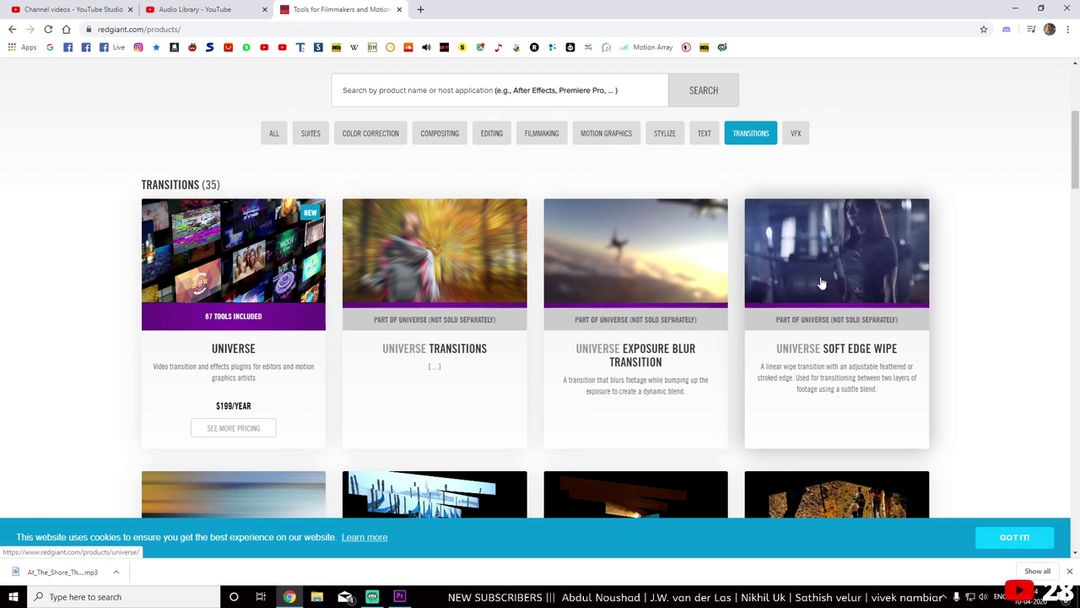
pyautogui.scroll(-3, 822, 283)
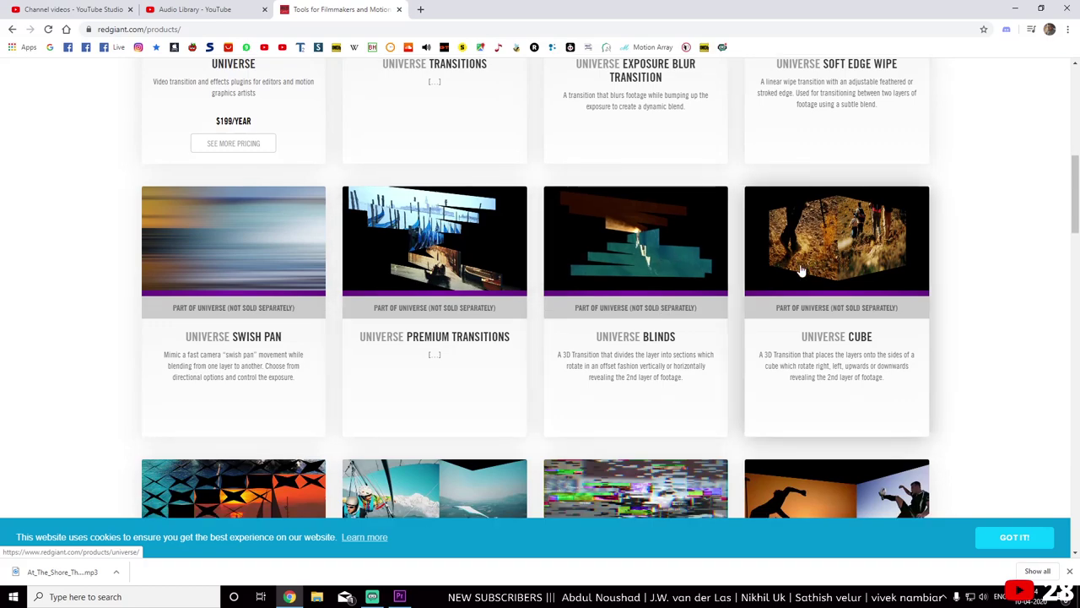
pyautogui.scroll(-3, 798, 272)
pyautogui.scroll(-4, 755, 270)
pyautogui.scroll(-4, 756, 270)
pyautogui.scroll(-4, 755, 270)
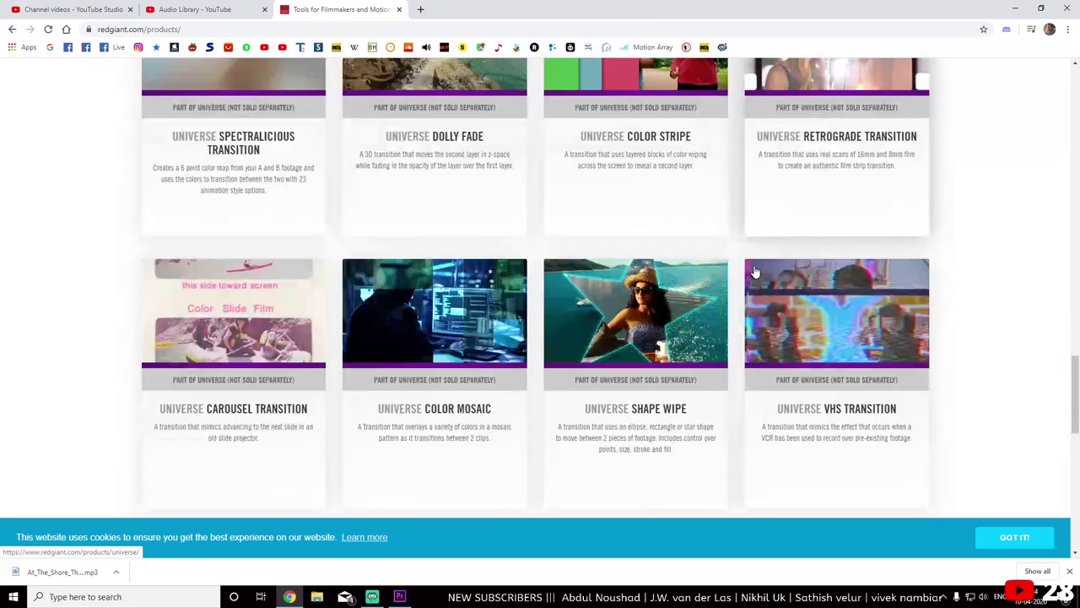
pyautogui.scroll(-4, 755, 270)
pyautogui.scroll(-4, 753, 270)
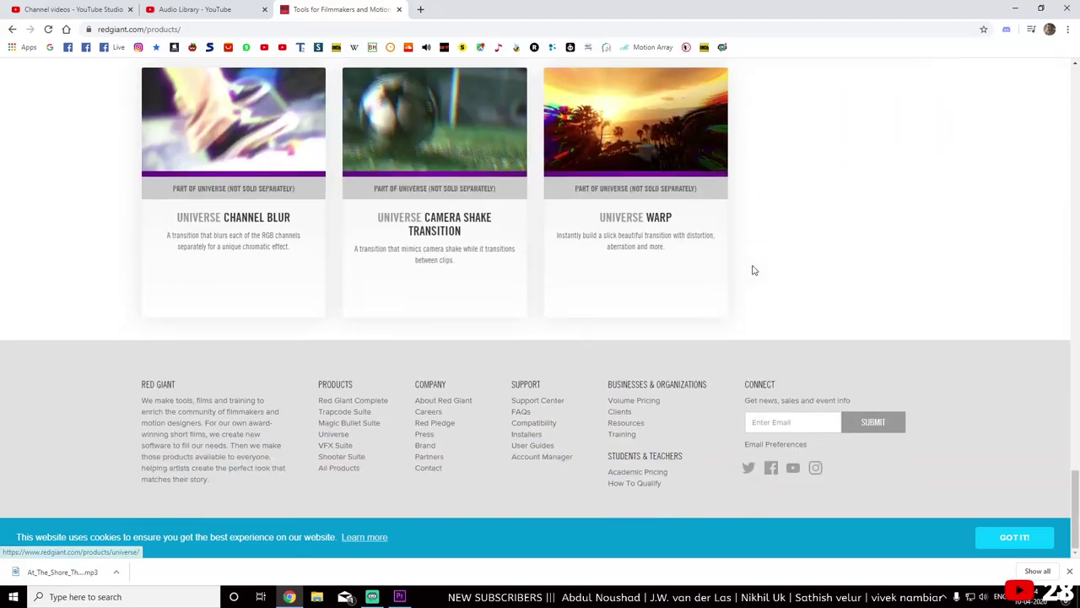
# Scroll back up the Transitions list and close the Red Giant tab
pyautogui.scroll(5, 752, 270)
pyautogui.scroll(7, 751, 267)
pyautogui.scroll(4, 750, 266)
pyautogui.scroll(4, 751, 267)
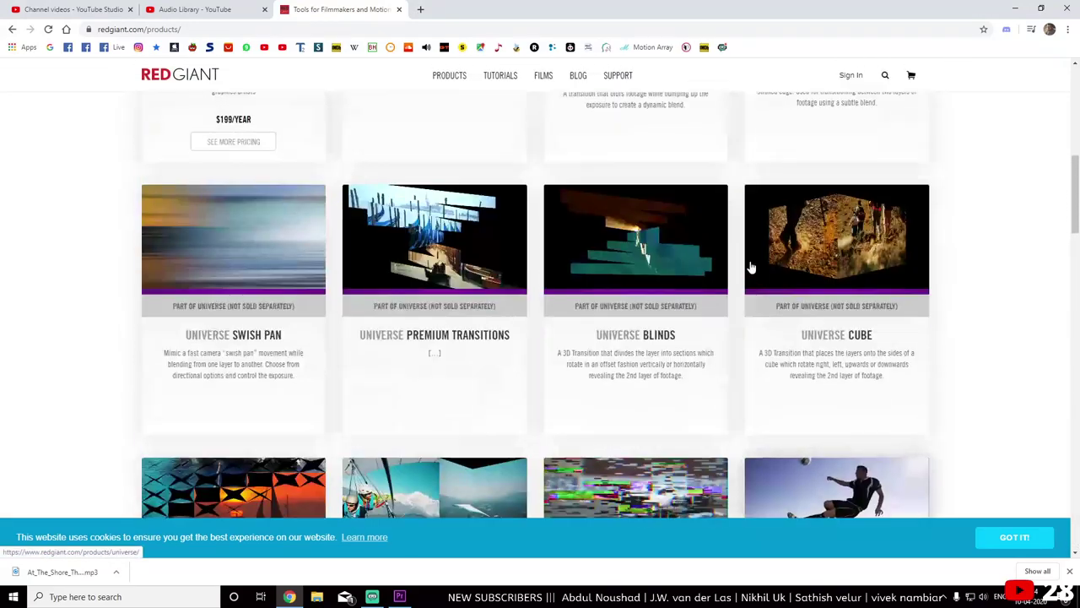
pyautogui.scroll(4, 751, 266)
pyautogui.scroll(3, 751, 266)
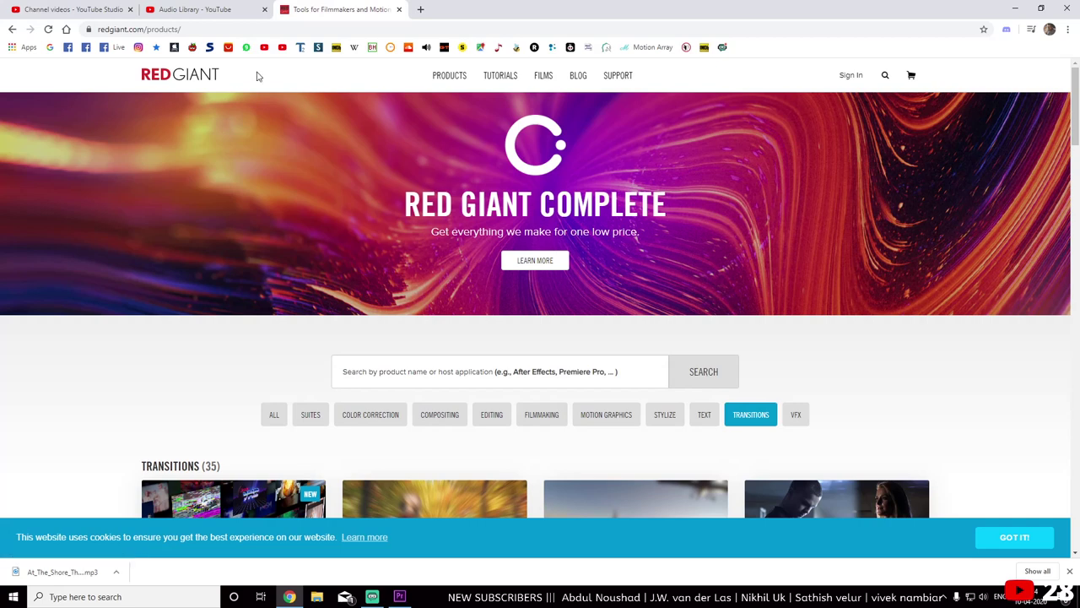
pyautogui.click(397, 9)
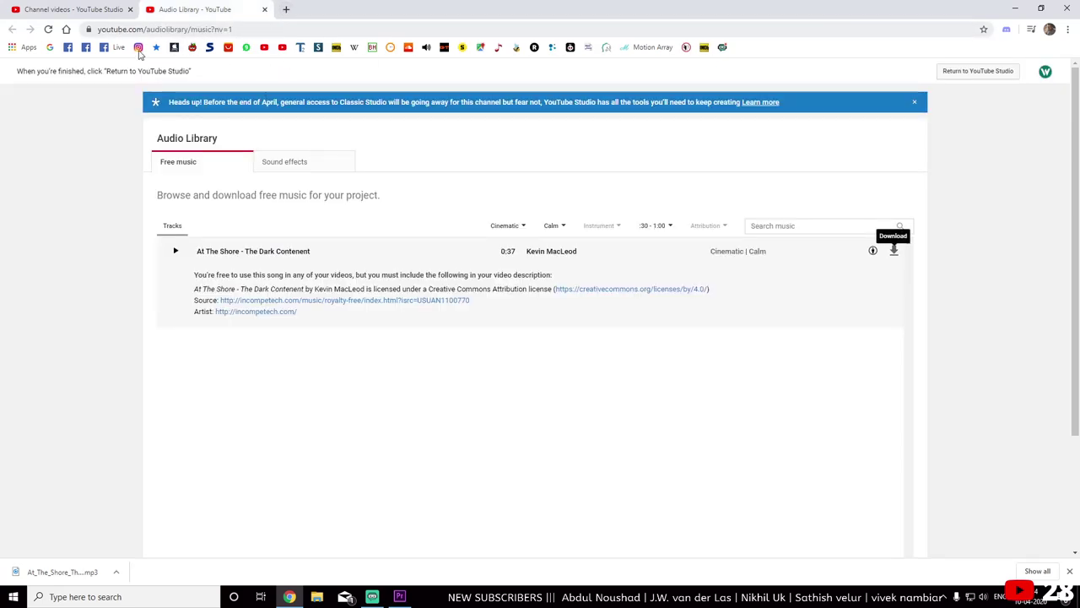
# Google 'adorage', open the Adorage - proDAD result, then return to YouTube Studio
pyautogui.click(49, 49)
pyautogui.click(218, 31)
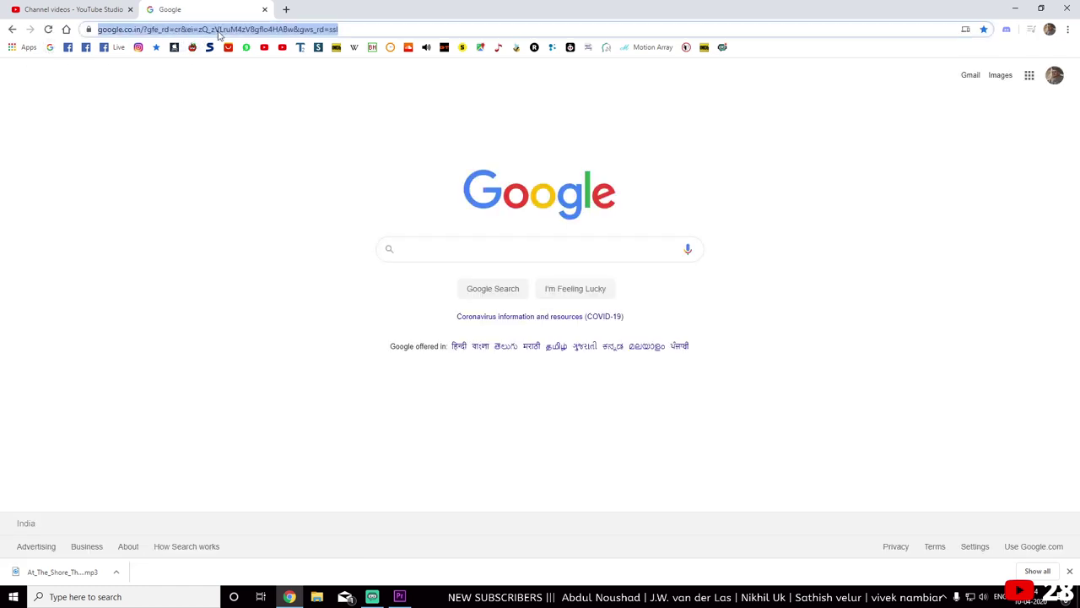
pyautogui.write('ad')
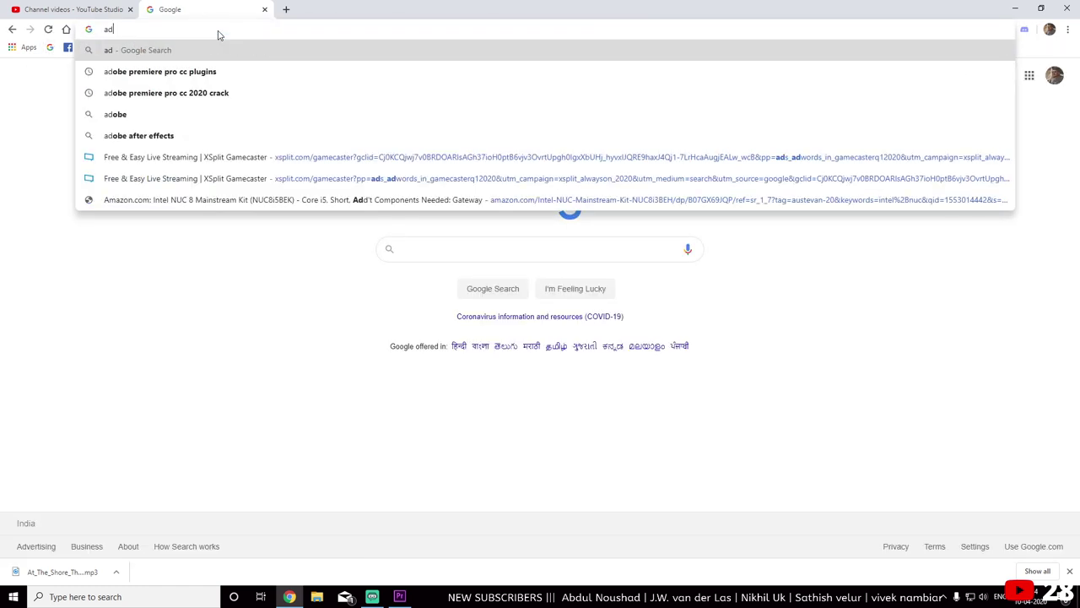
pyautogui.write('ora')
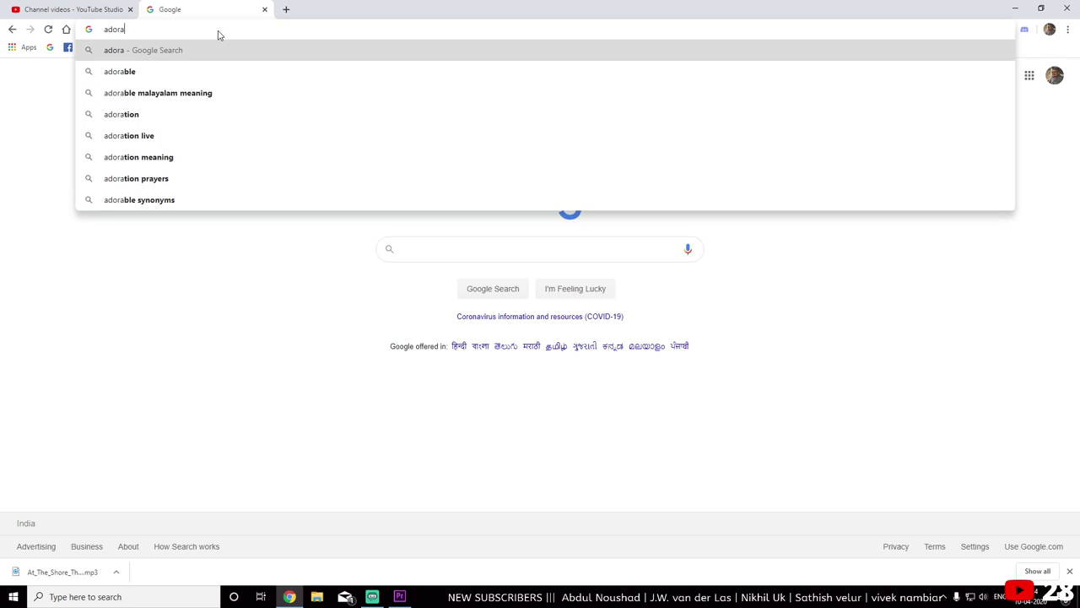
pyautogui.write('ge')
pyautogui.press('Return')
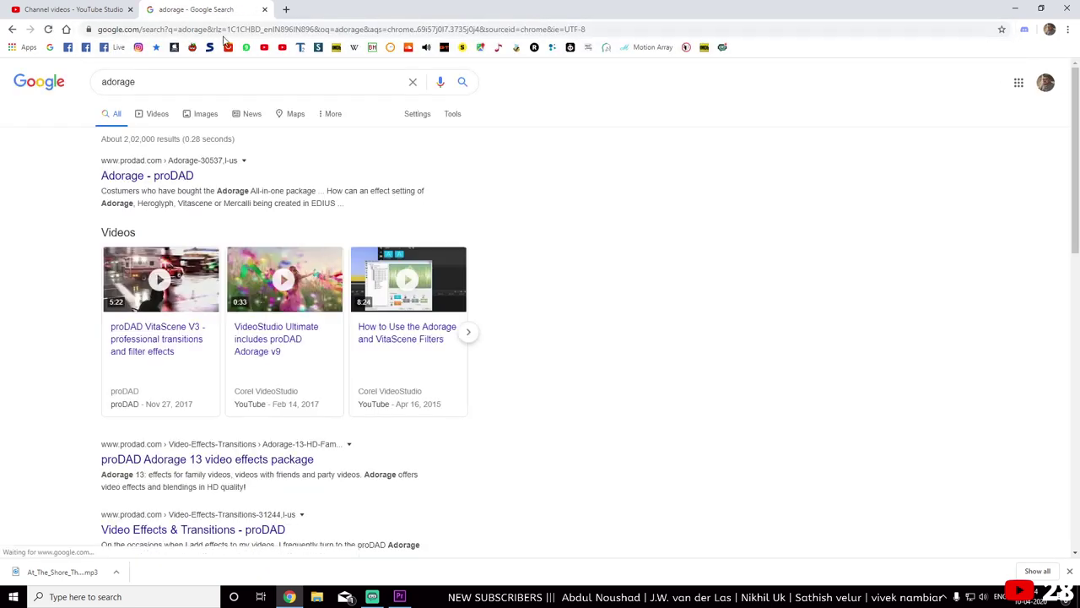
pyautogui.click(153, 180)
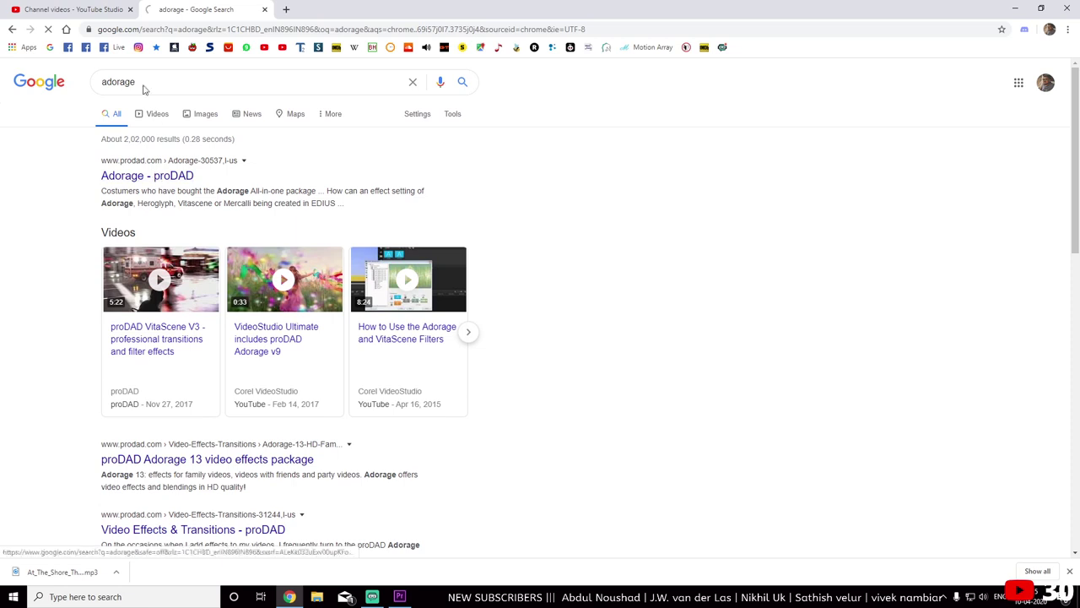
pyautogui.click(89, 9)
# Show the channel's Live streams and check the Apr 1 and Apr 2 (404) view counts
pyautogui.click(227, 174)
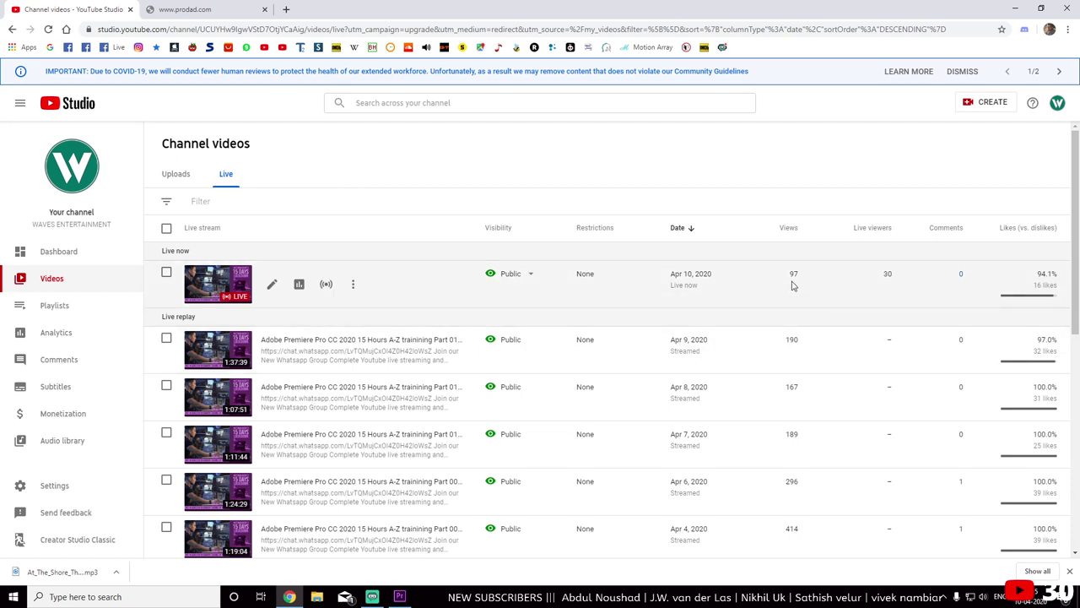
pyautogui.scroll(-4, 791, 285)
pyautogui.scroll(-2, 789, 284)
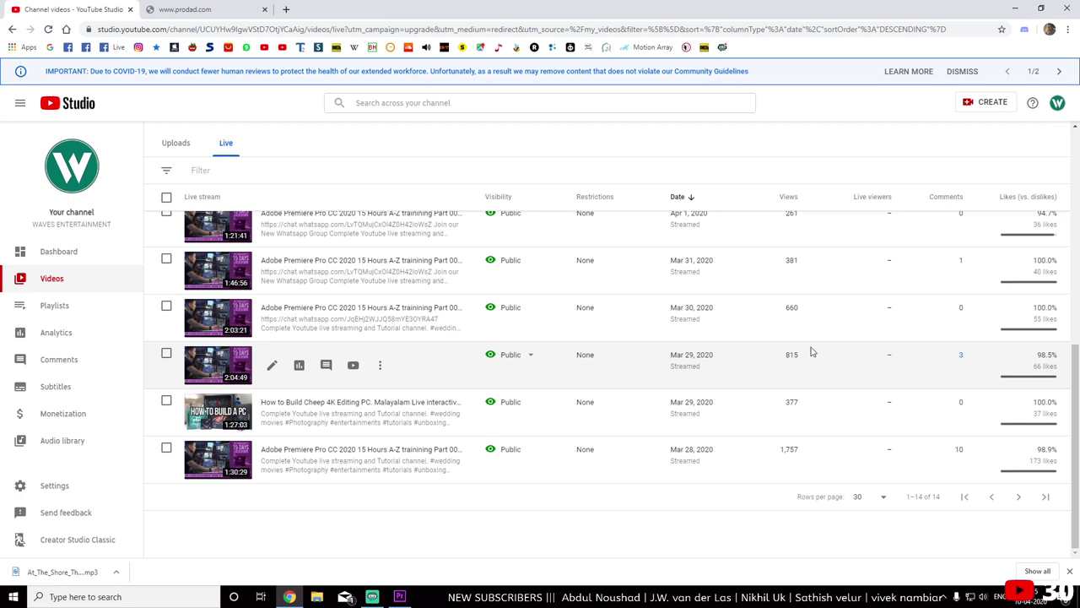
pyautogui.scroll(2, 812, 350)
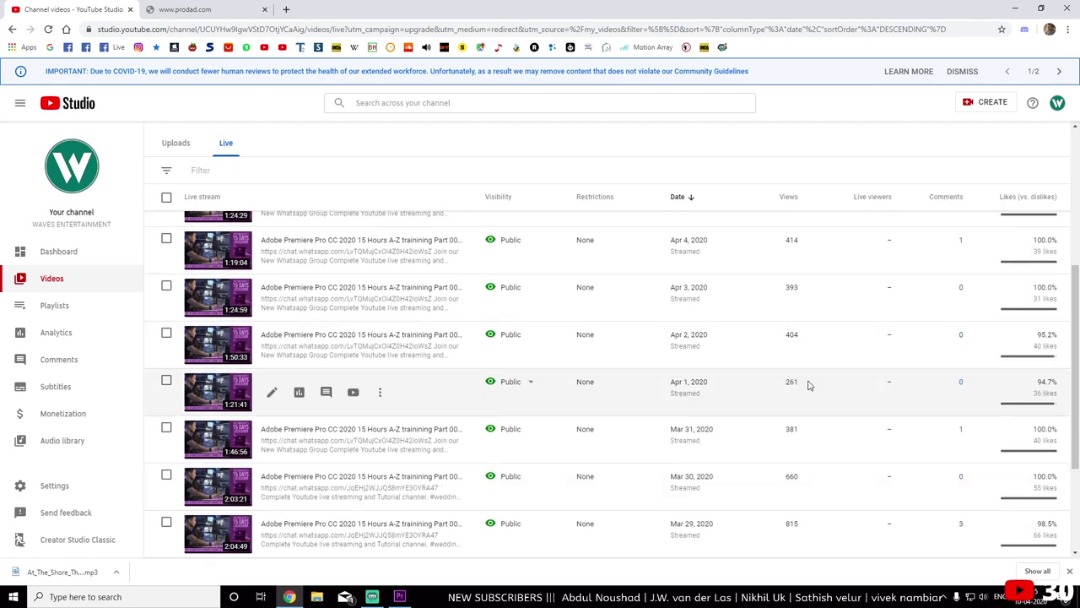
pyautogui.moveTo(807, 385); pyautogui.dragTo(762, 387)
pyautogui.moveTo(799, 346); pyautogui.dragTo(768, 344)
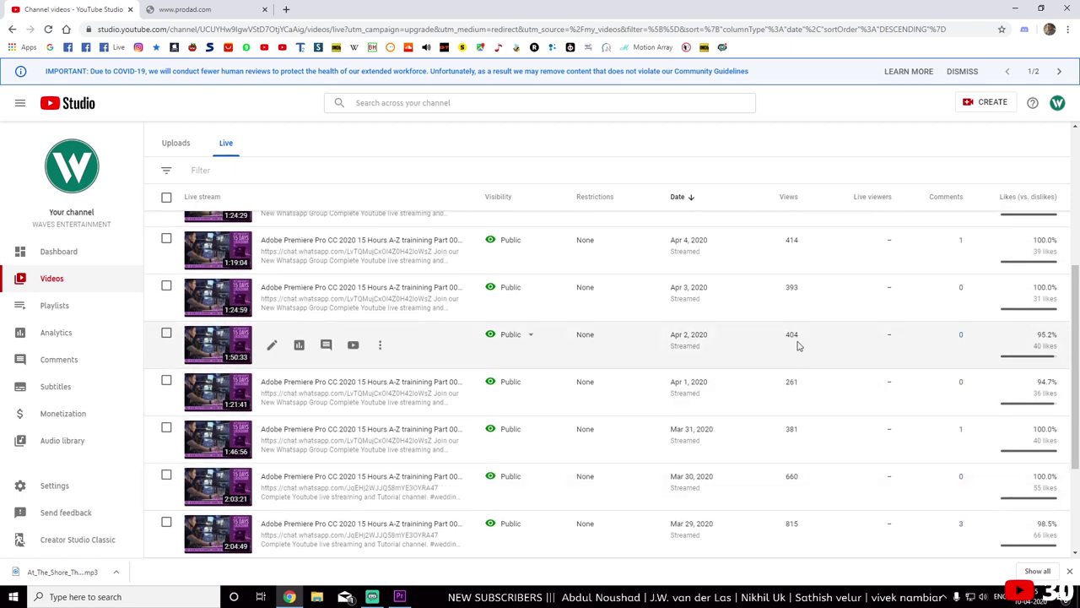
pyautogui.scroll(1, 783, 355)
# Review the later streams' views, Apr 7 (189) and Apr 8 (167), and their Likes figures
pyautogui.moveTo(803, 400); pyautogui.dragTo(782, 401)
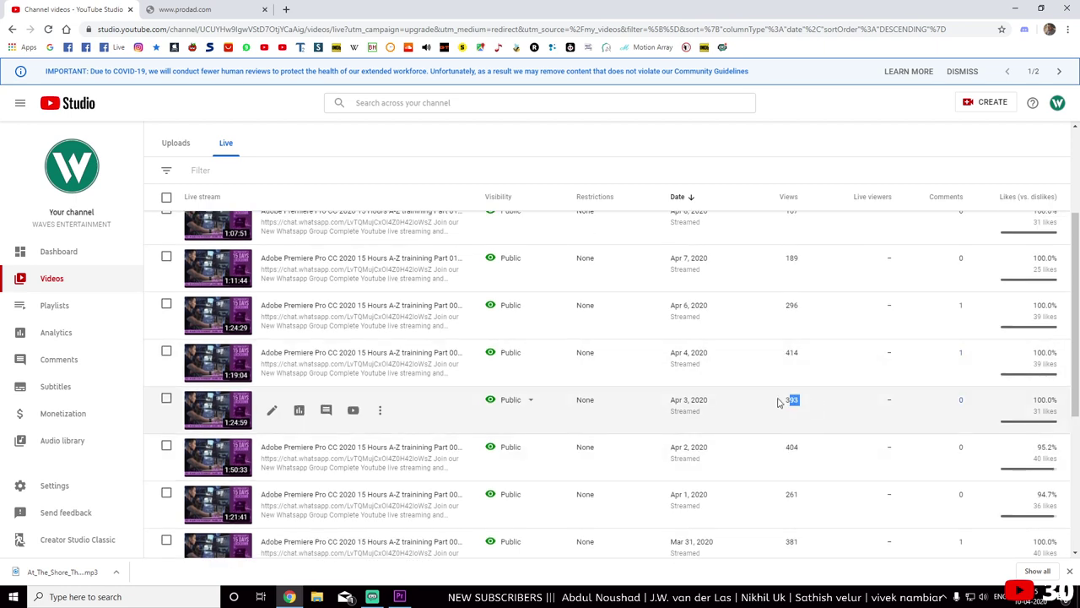
pyautogui.moveTo(802, 359); pyautogui.dragTo(766, 357)
pyautogui.scroll(1, 767, 361)
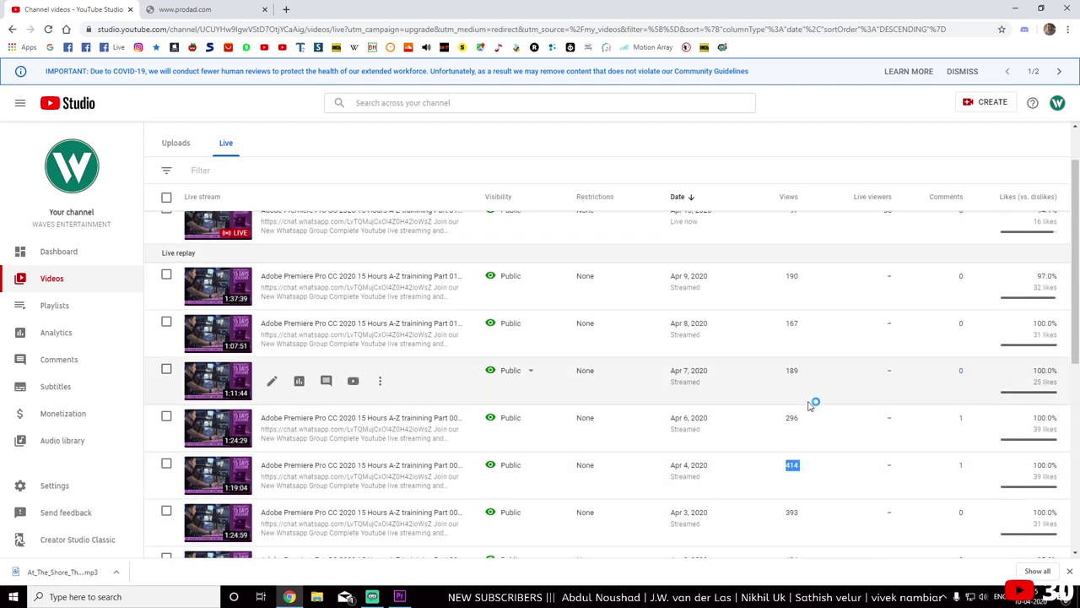
pyautogui.moveTo(810, 417); pyautogui.dragTo(755, 421)
pyautogui.moveTo(806, 372); pyautogui.dragTo(747, 372)
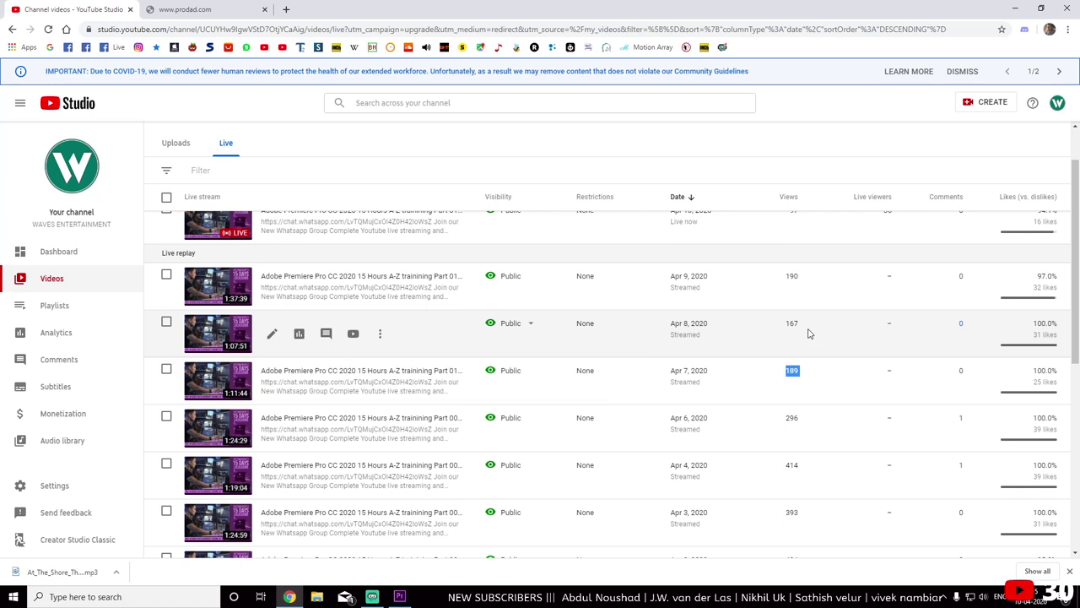
pyautogui.moveTo(807, 329); pyautogui.dragTo(745, 323)
pyautogui.moveTo(808, 278)
pyautogui.mouseDown()
pyautogui.moveTo(766, 281)
pyautogui.moveTo(726, 328)
pyautogui.mouseUp()
pyautogui.scroll(1, 778, 334)
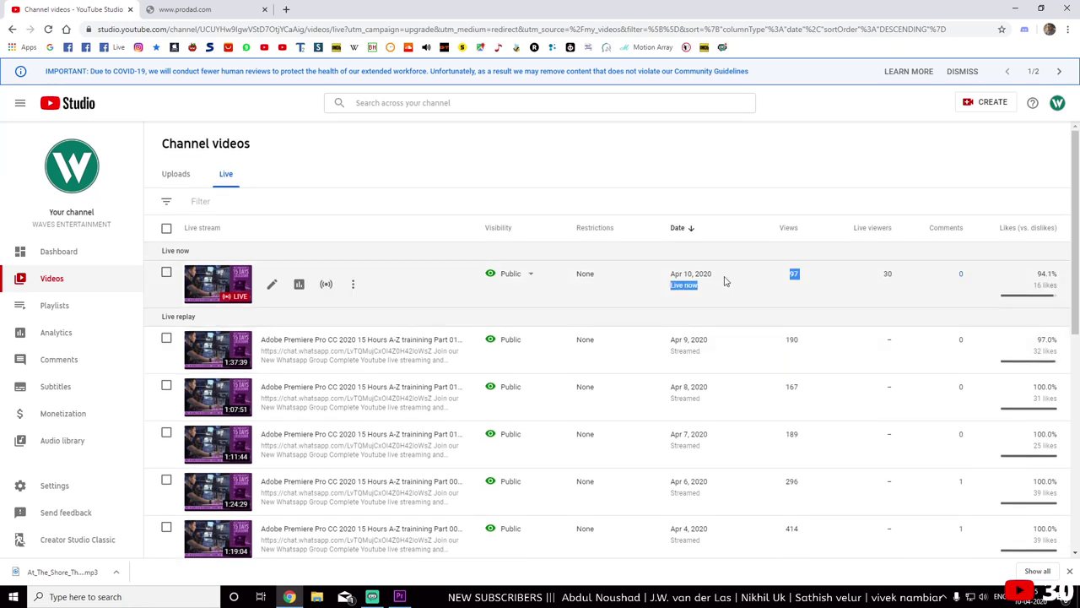
pyautogui.moveTo(1043, 282)
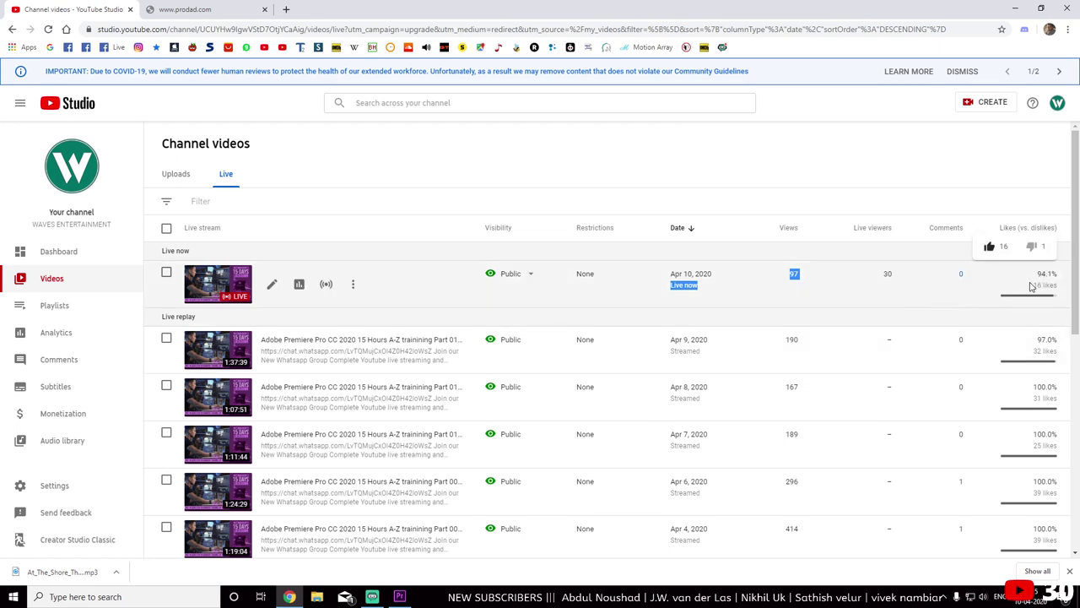
pyautogui.moveTo(1052, 339)
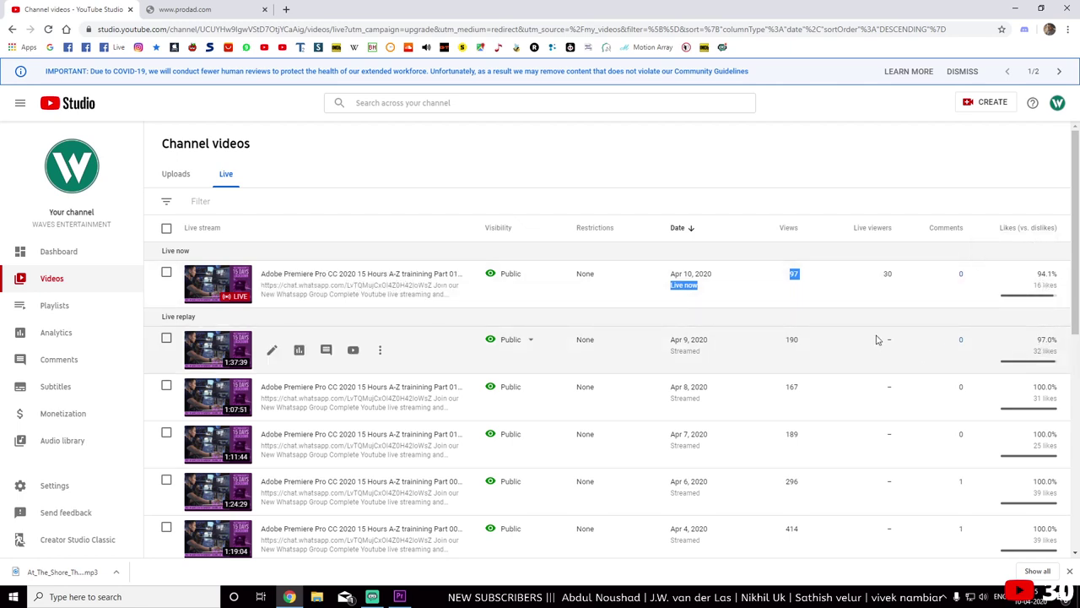
pyautogui.click(763, 170)
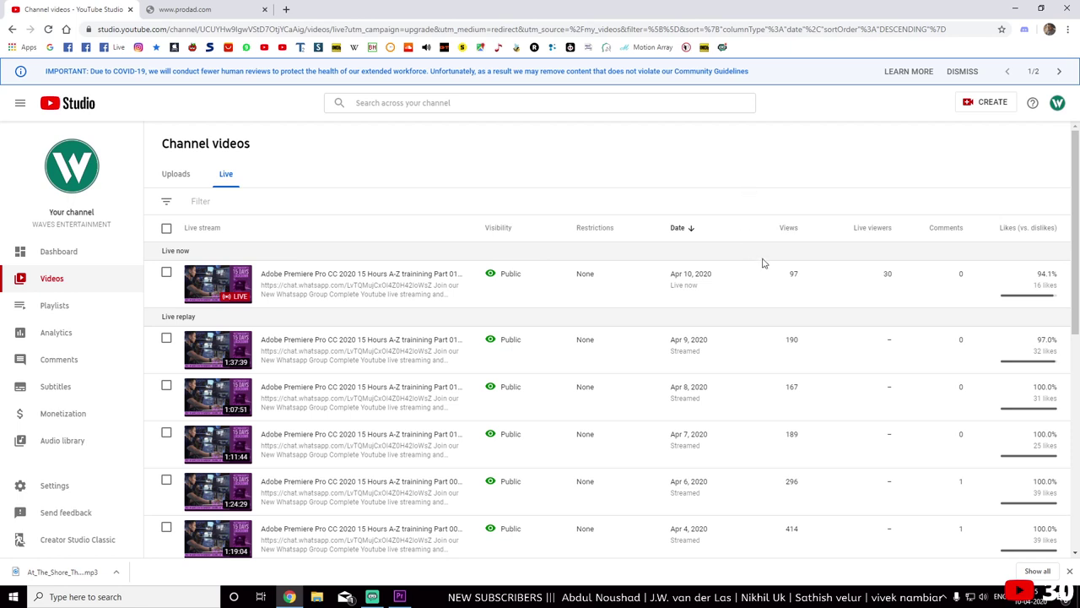
# Check the unreachable proDAD Adorage tab, then open a new blank tab
pyautogui.click(190, 10)
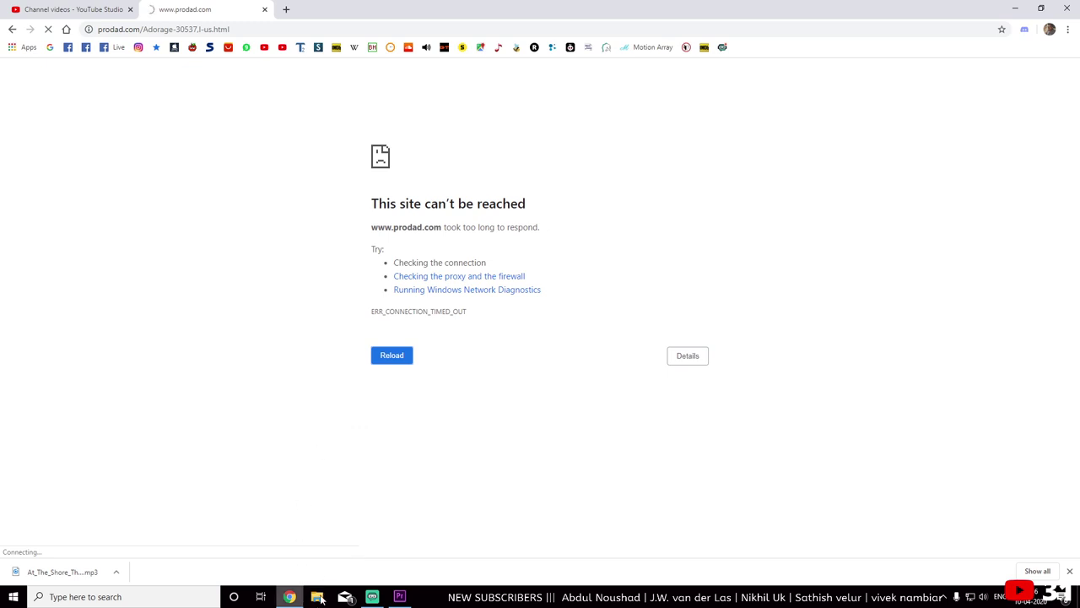
pyautogui.click(372, 597)
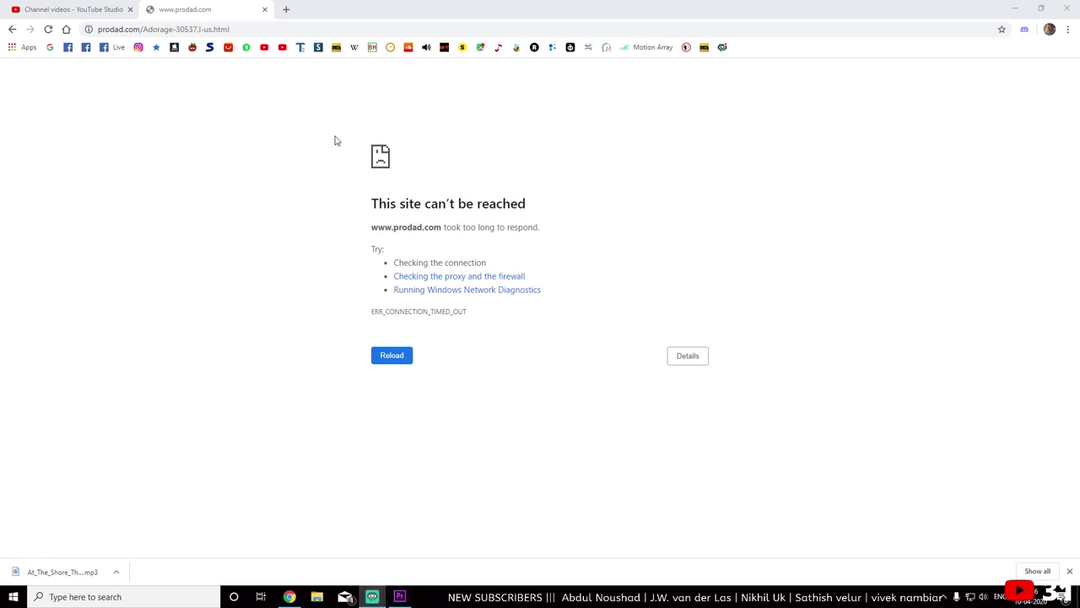
pyautogui.click(286, 9)
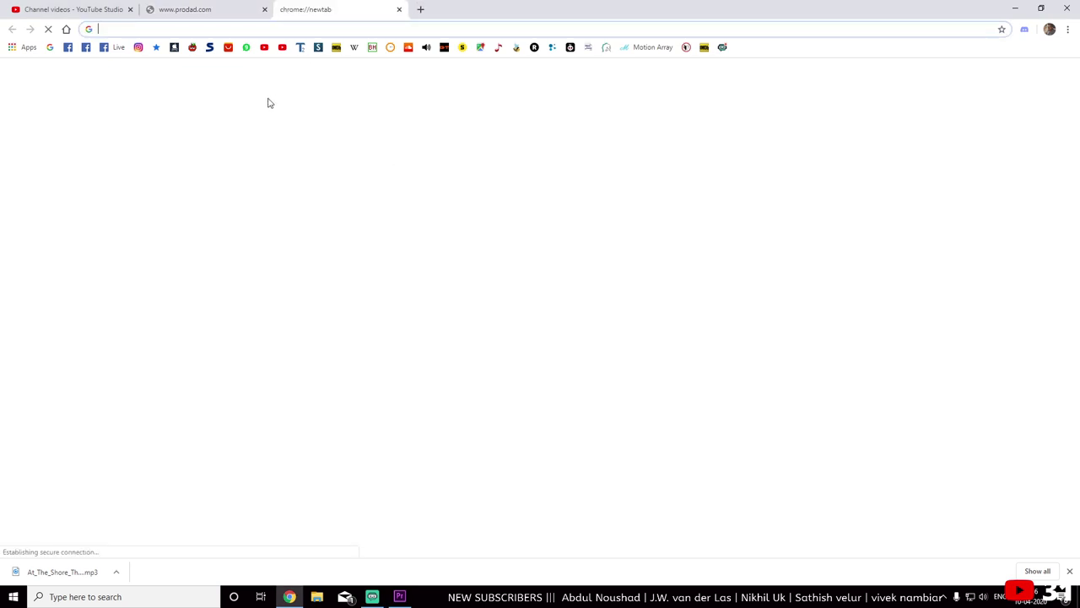
# Search Google for 'speed test' and run the internet speed test
pyautogui.click(50, 47)
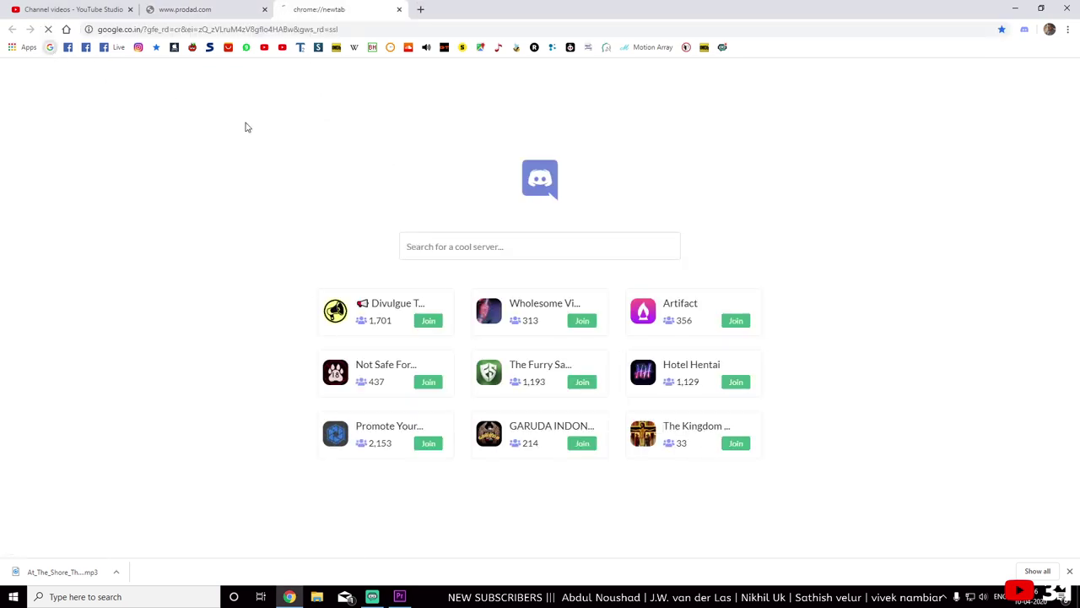
pyautogui.click(489, 253)
pyautogui.write('sp')
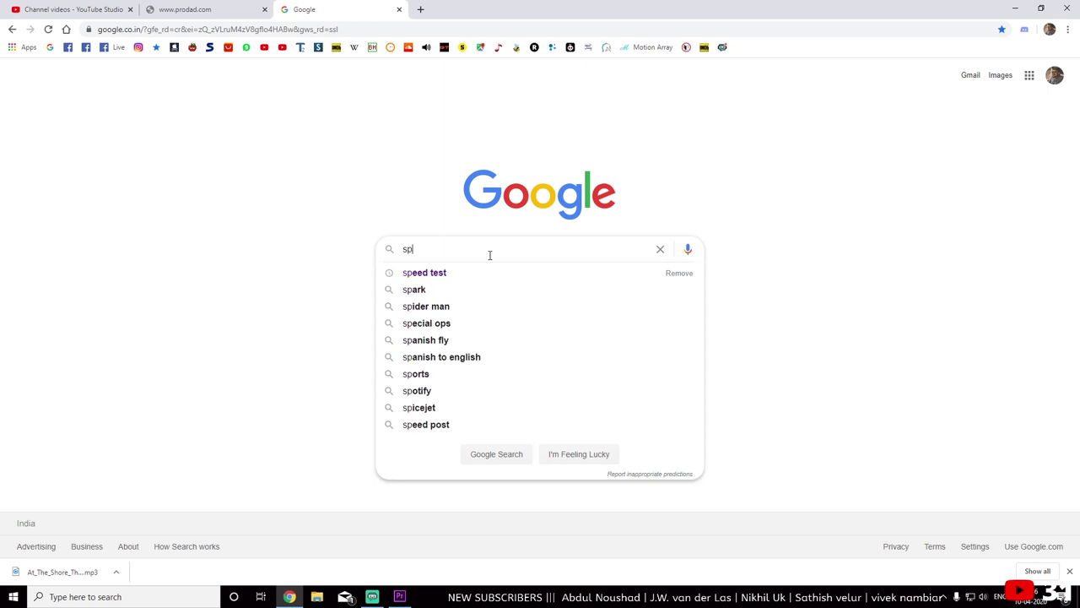
pyautogui.write('eed test')
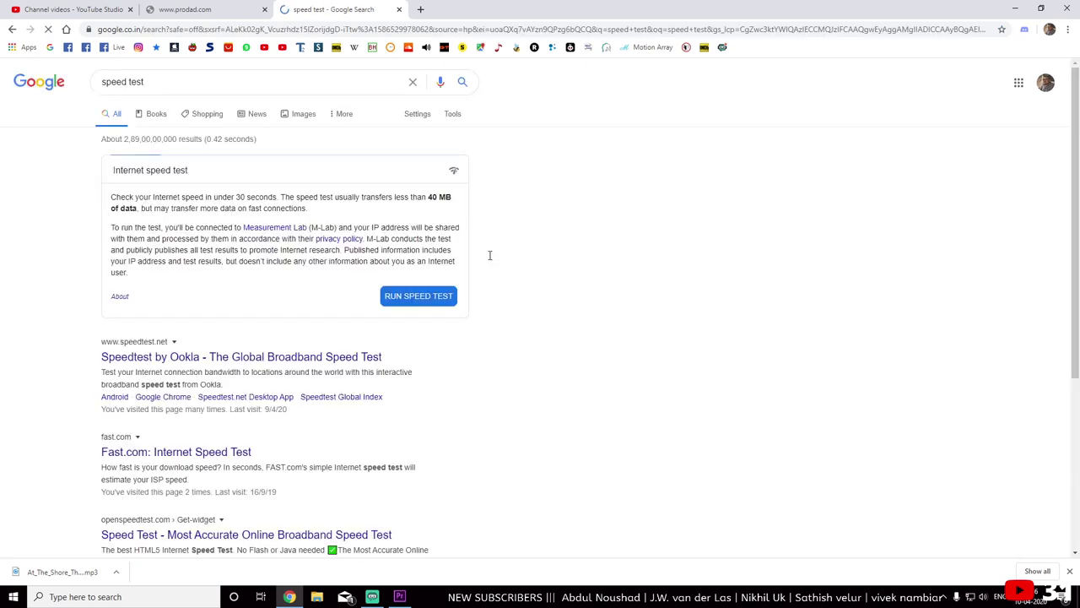
pyautogui.click(406, 298)
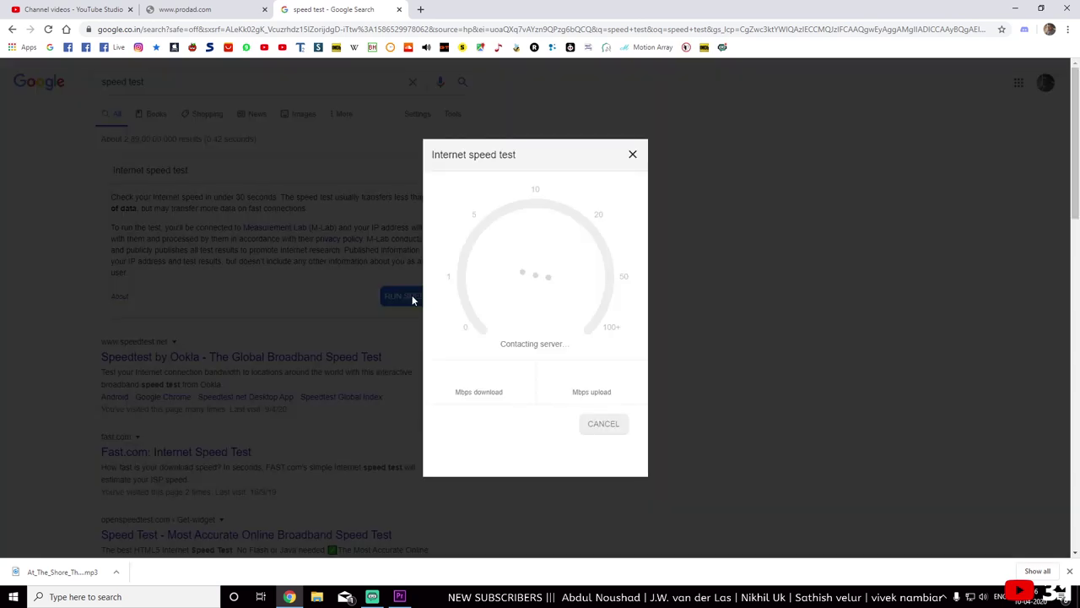
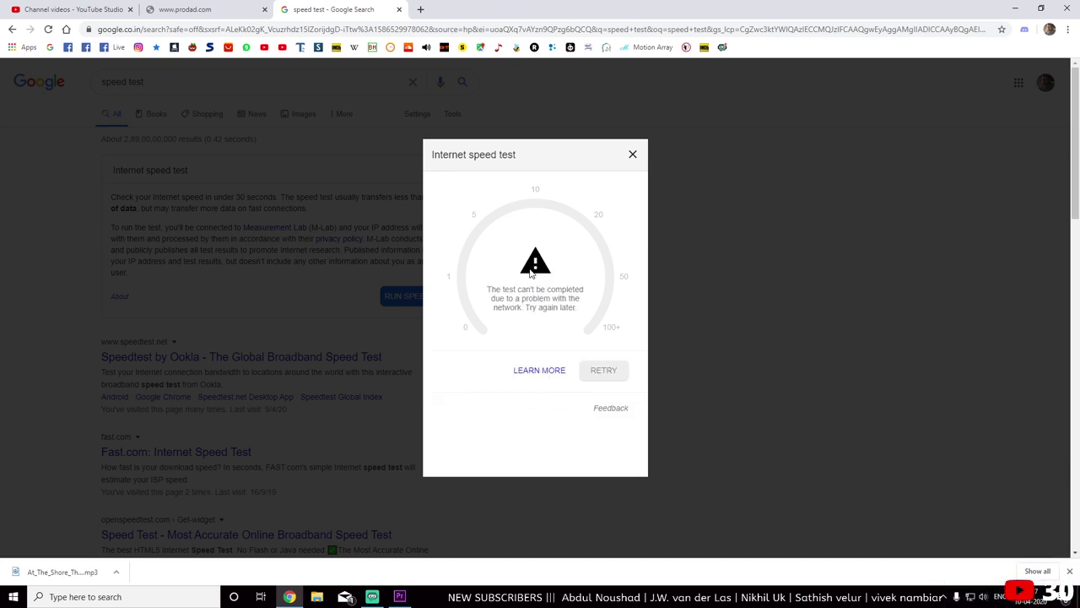
# Retry Google's built-in speed test, then close it and open the Speedtest by Ookla result
pyautogui.click(593, 372)
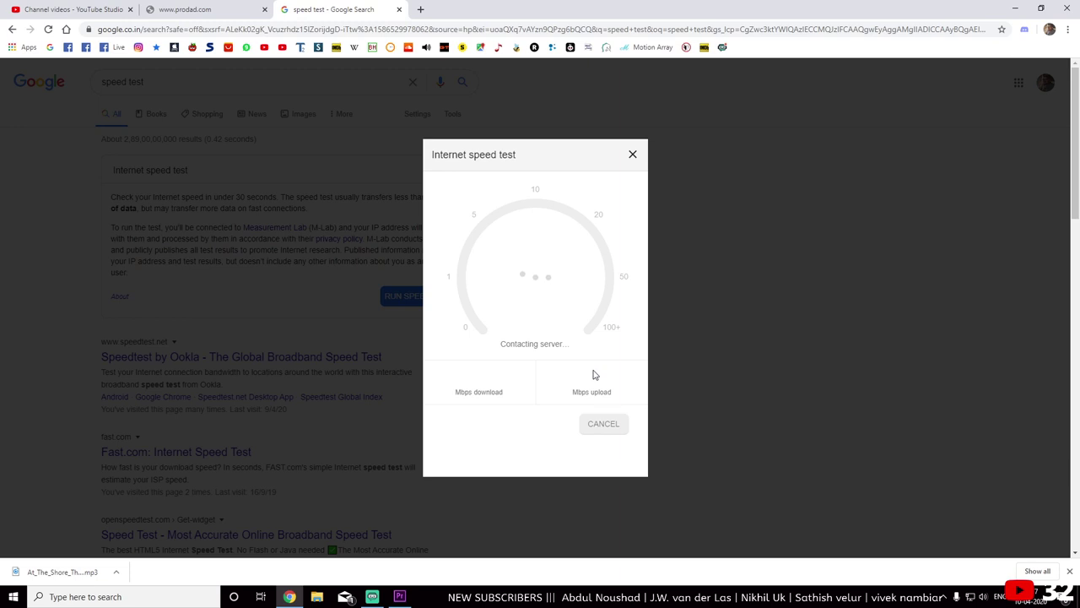
pyautogui.click(633, 154)
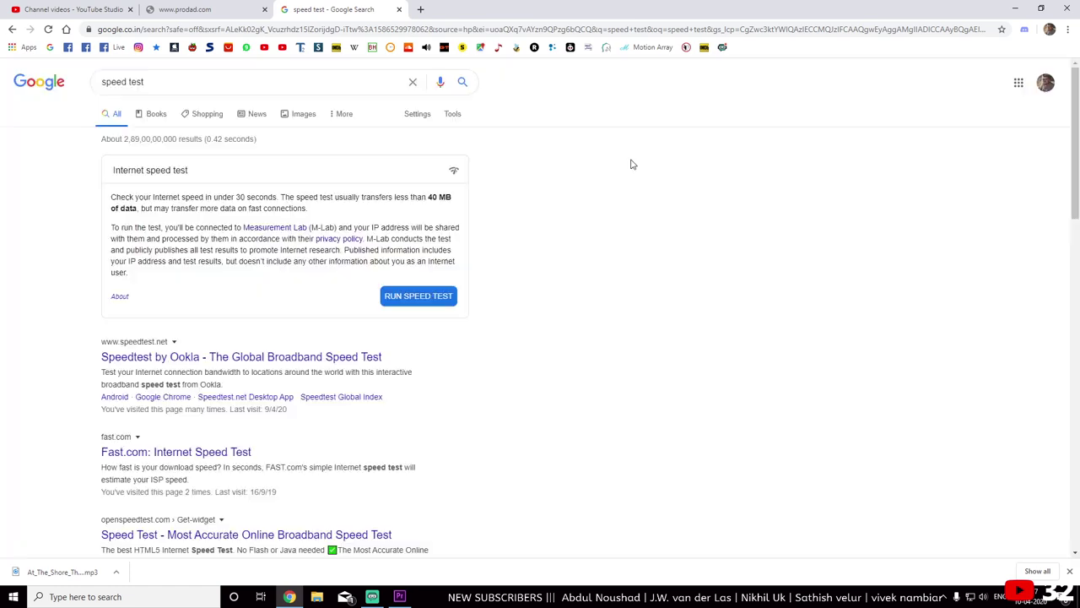
pyautogui.click(255, 358)
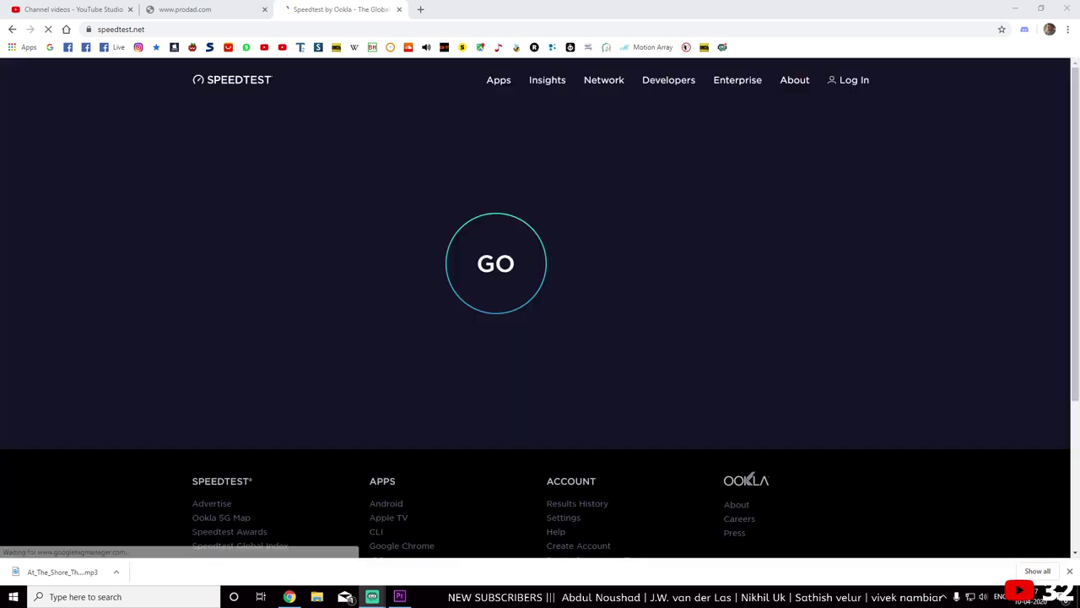
# Start the speedtest.net connection test with GO, then bring up the Windows Start menu
pyautogui.click(512, 281)
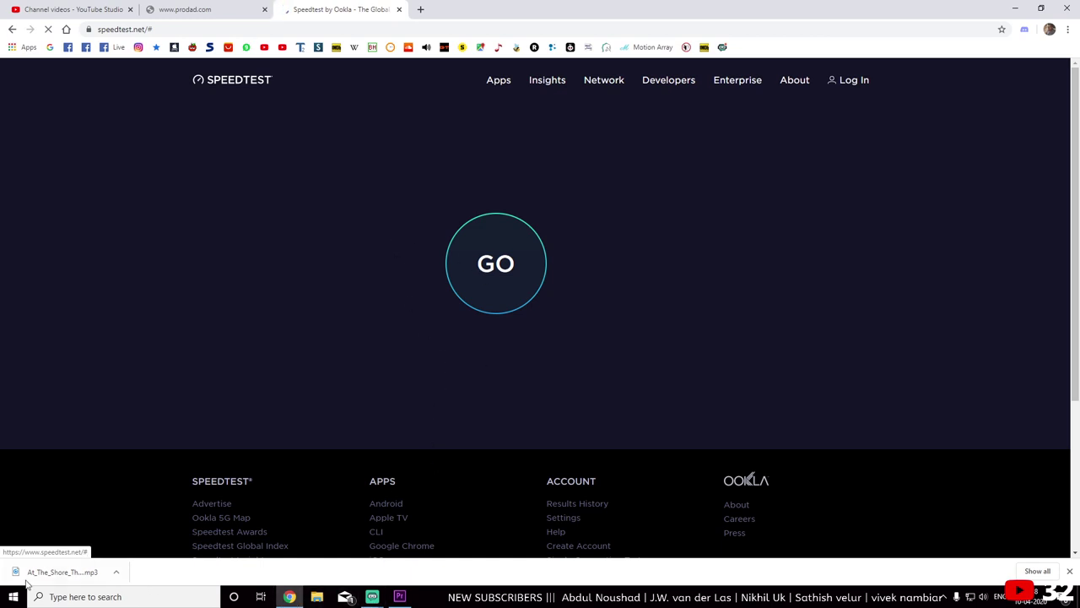
pyautogui.click(2, 597)
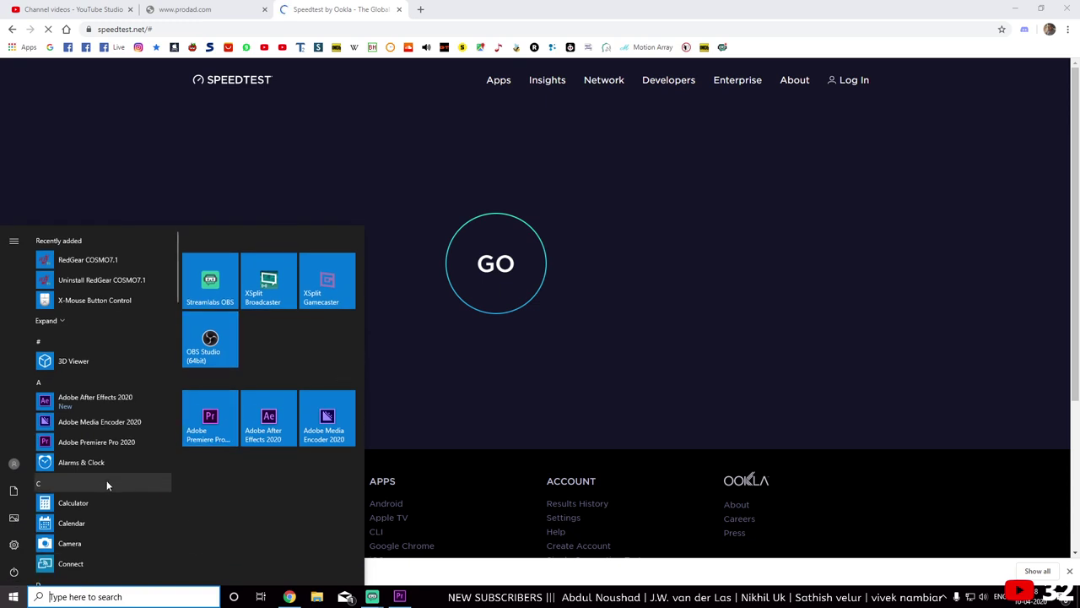
# Scroll the Start menu app list to W and launch WhatsApp from its folder
pyautogui.scroll(-5, 98, 487)
pyautogui.scroll(-10, 98, 488)
pyautogui.scroll(2, 91, 494)
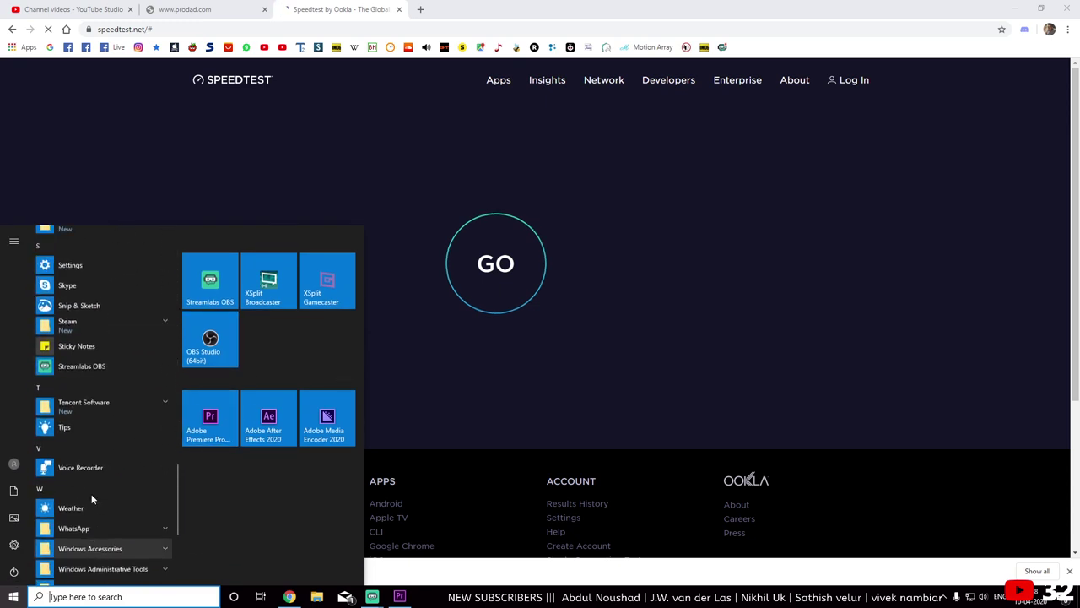
pyautogui.scroll(2, 91, 499)
pyautogui.scroll(-2, 91, 498)
pyautogui.scroll(-2, 91, 486)
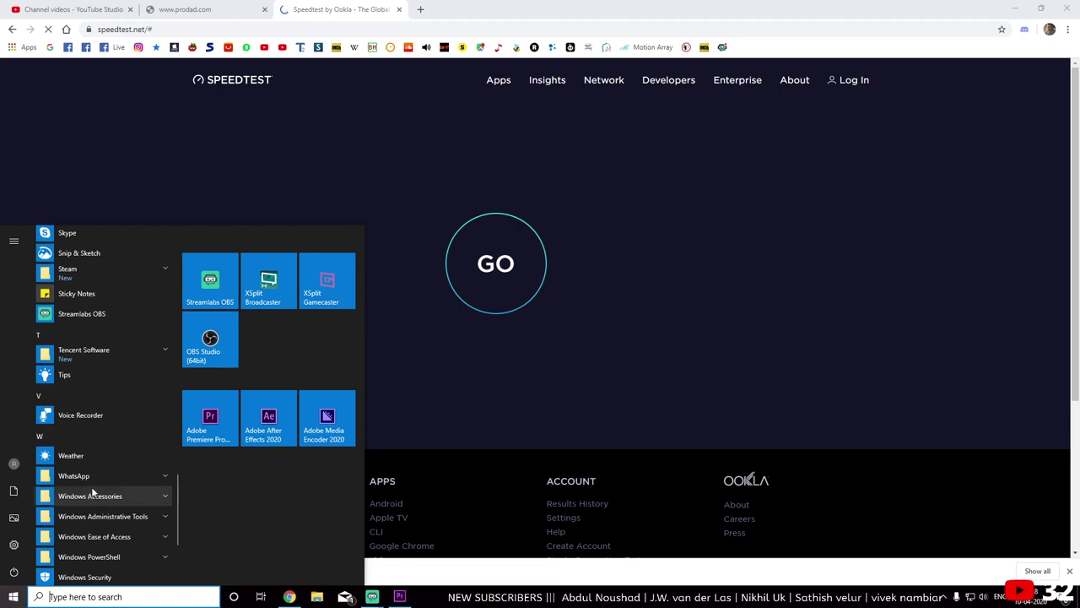
pyautogui.click(101, 476)
pyautogui.click(108, 486)
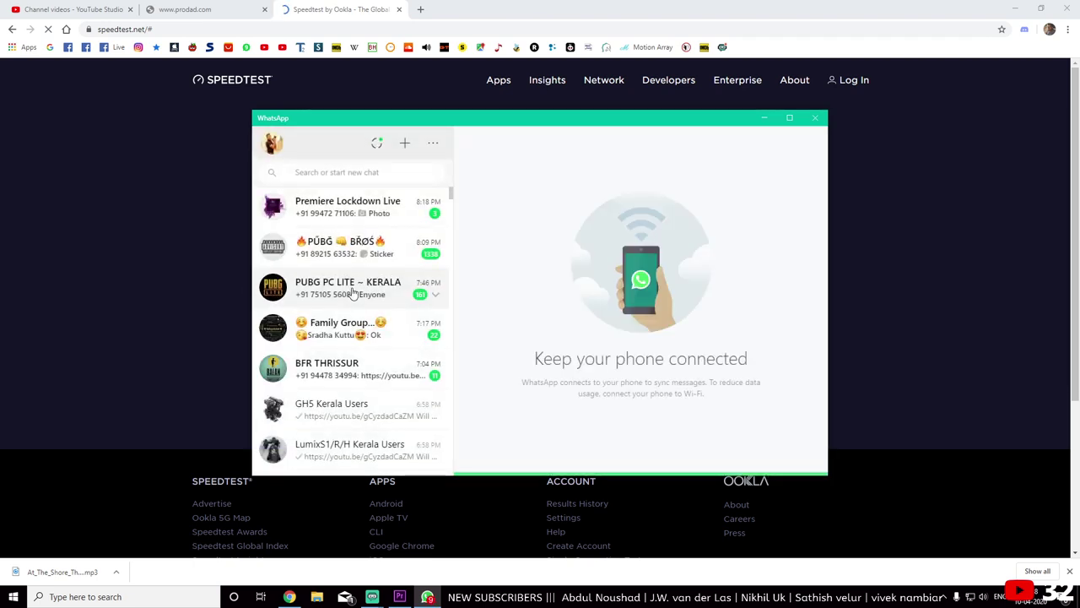
# Open the Premiere Lockdown Live group, maximise WhatsApp, and read the speed-test messages
pyautogui.click(377, 221)
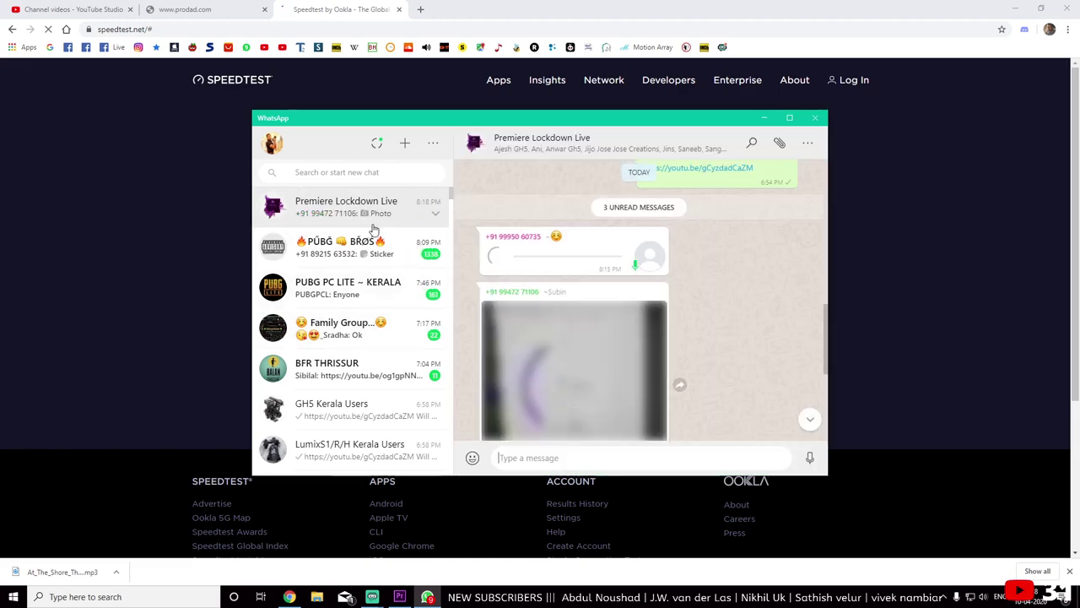
pyautogui.doubleClick(589, 122)
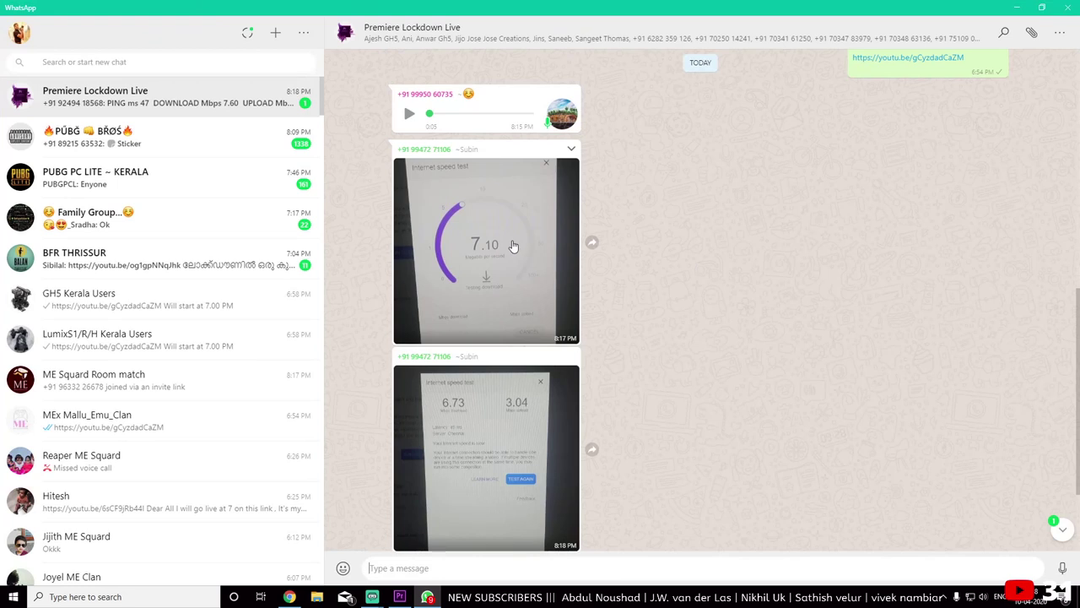
pyautogui.scroll(-1, 513, 246)
pyautogui.scroll(-1, 512, 246)
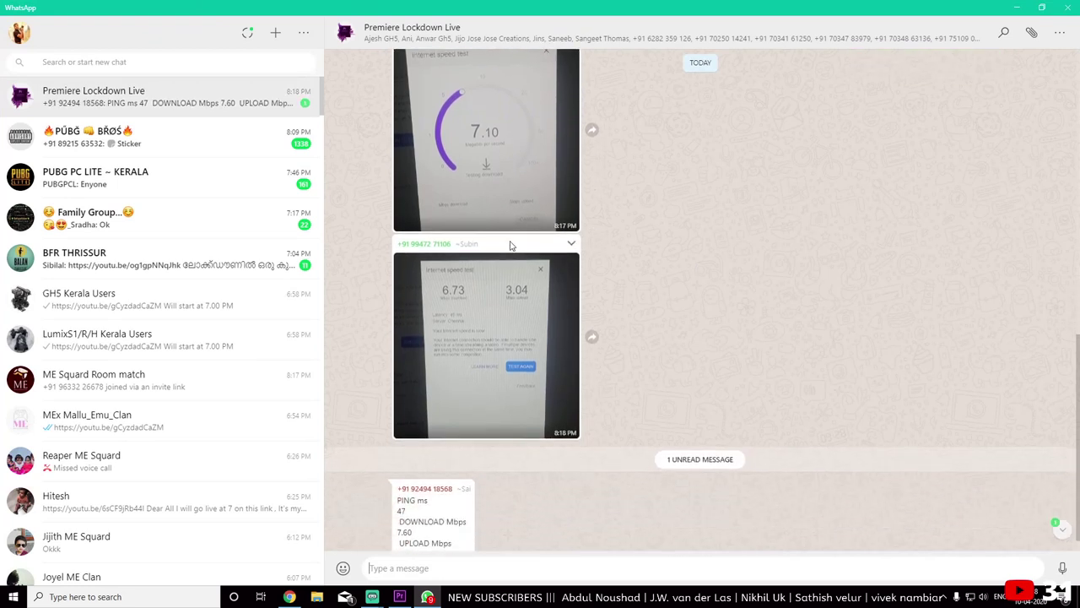
pyautogui.scroll(-1, 510, 245)
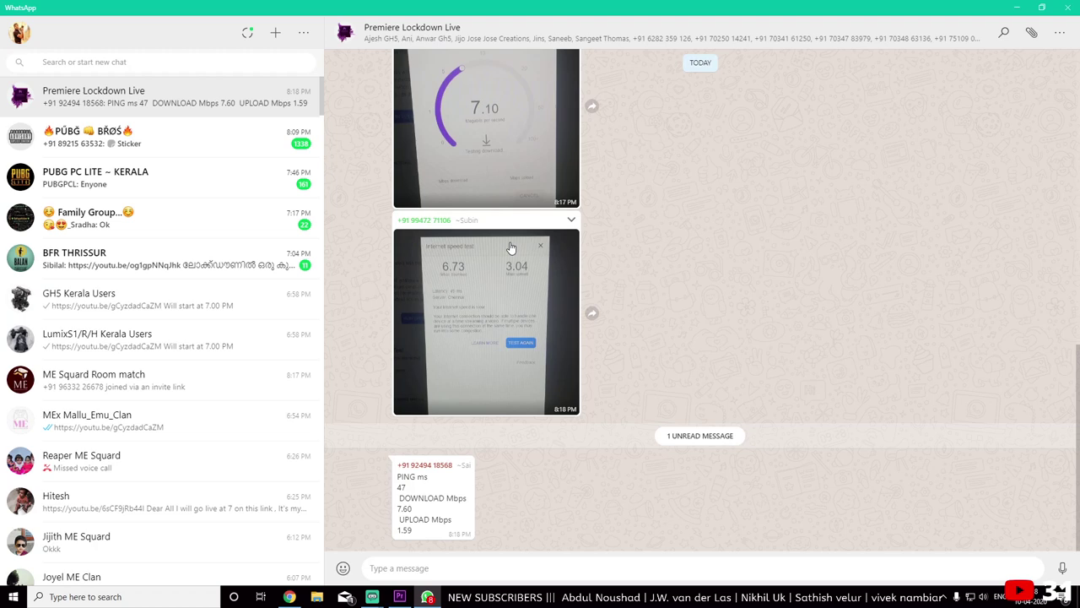
pyautogui.scroll(1, 497, 250)
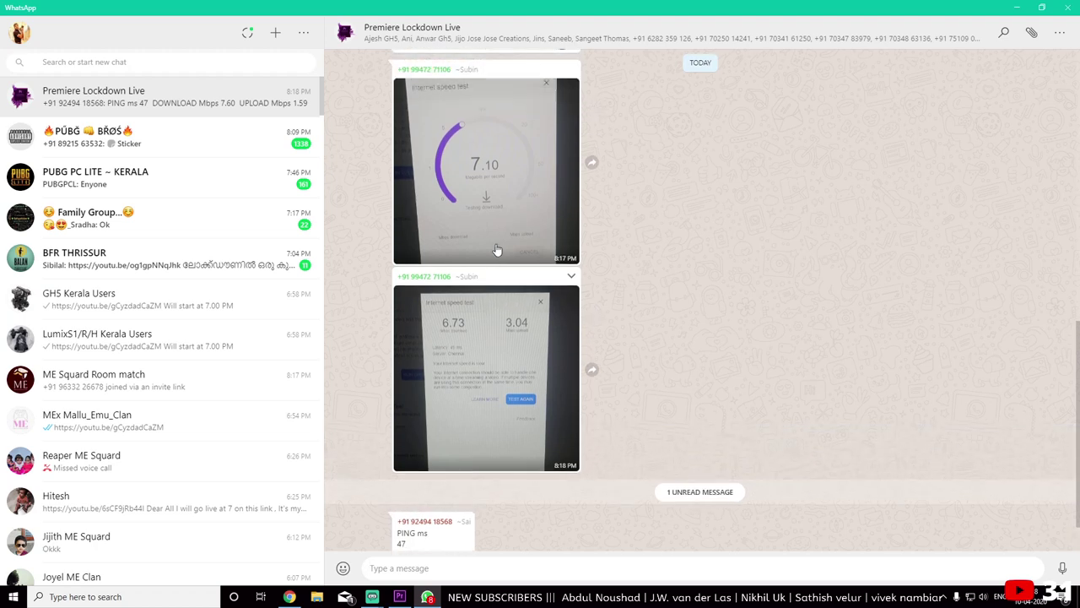
pyautogui.scroll(1, 497, 250)
pyautogui.scroll(2, 494, 248)
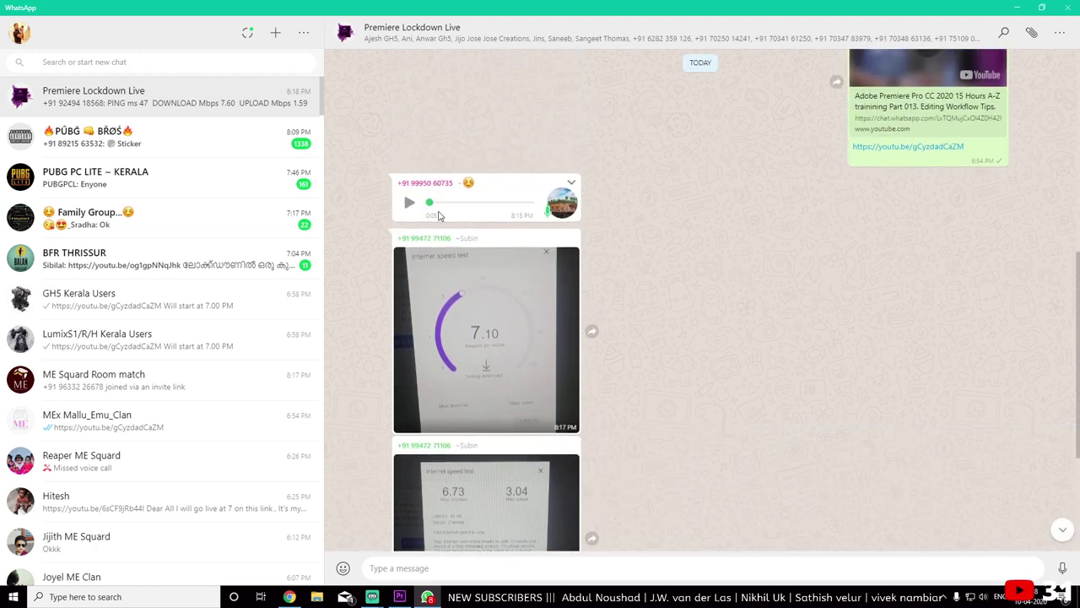
# Play the group's voice note, then minimise WhatsApp back to the speed test
pyautogui.click(408, 202)
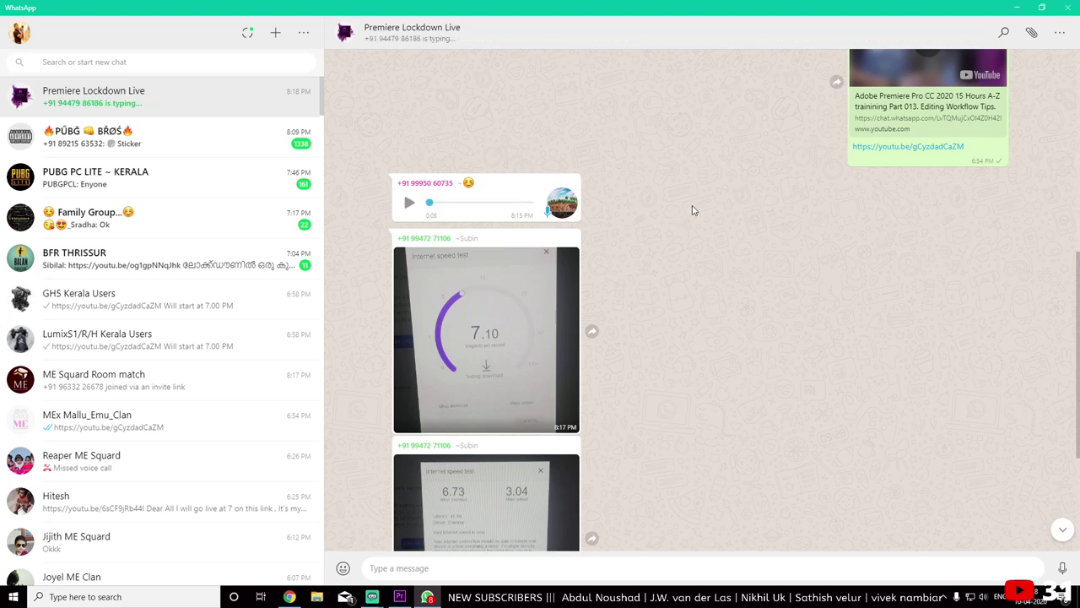
pyautogui.scroll(1, 651, 200)
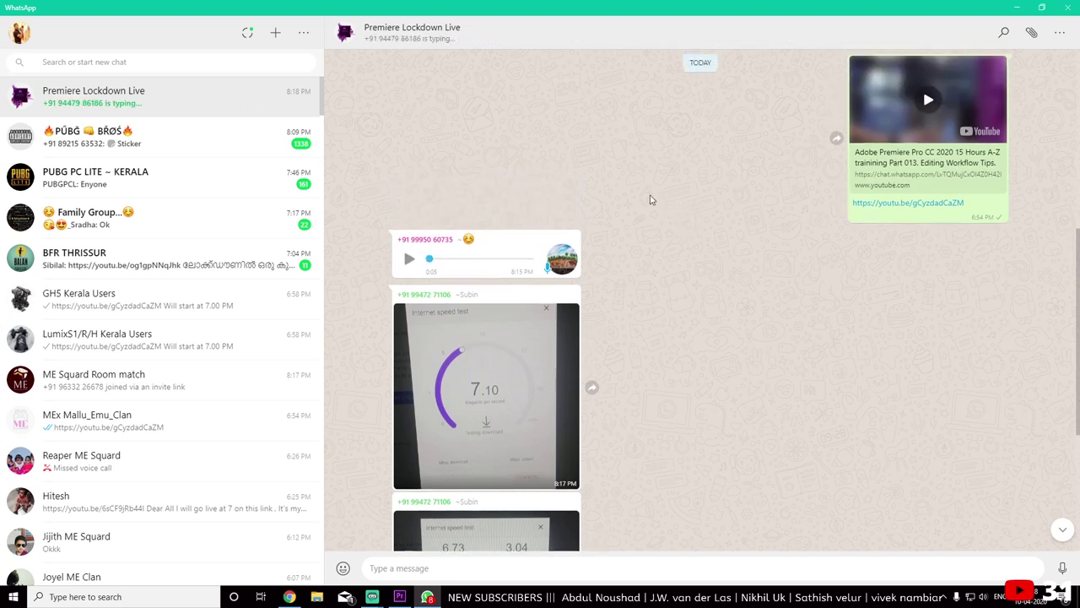
pyautogui.scroll(1, 649, 199)
pyautogui.scroll(-5, 648, 195)
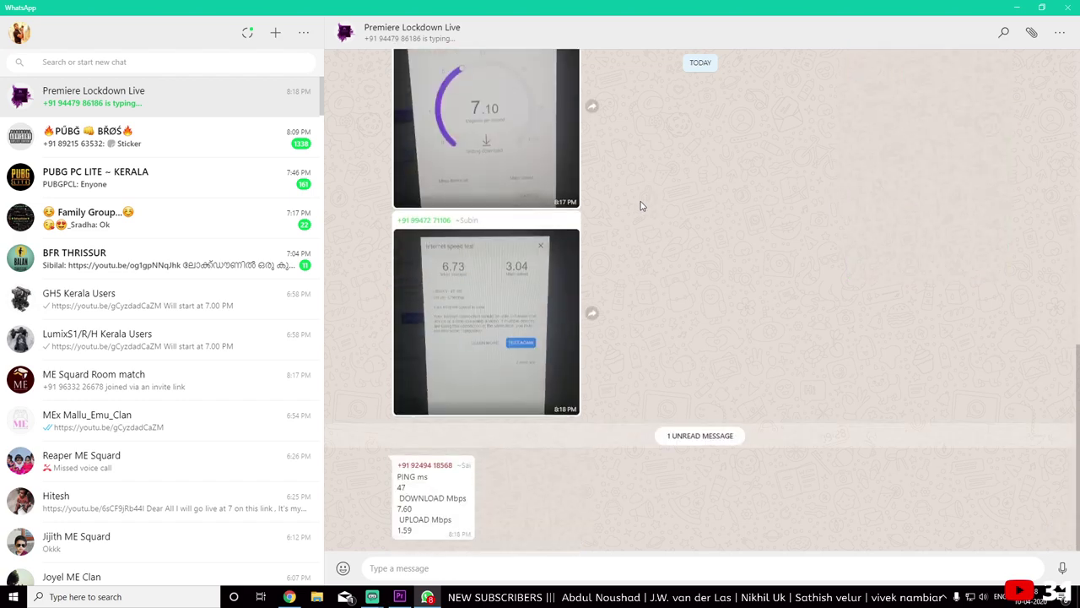
pyautogui.click(1017, 8)
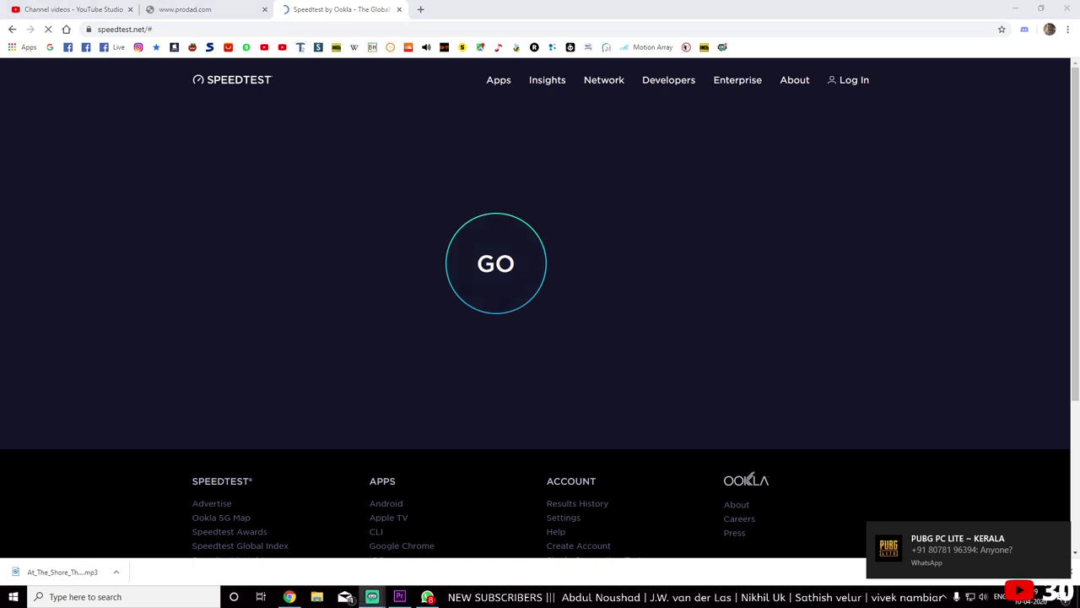
# Check and close the Streamlabs Performance Metrics window, then switch to Premiere Pro
pyautogui.moveTo(1079, 168); pyautogui.dragTo(782, 161)
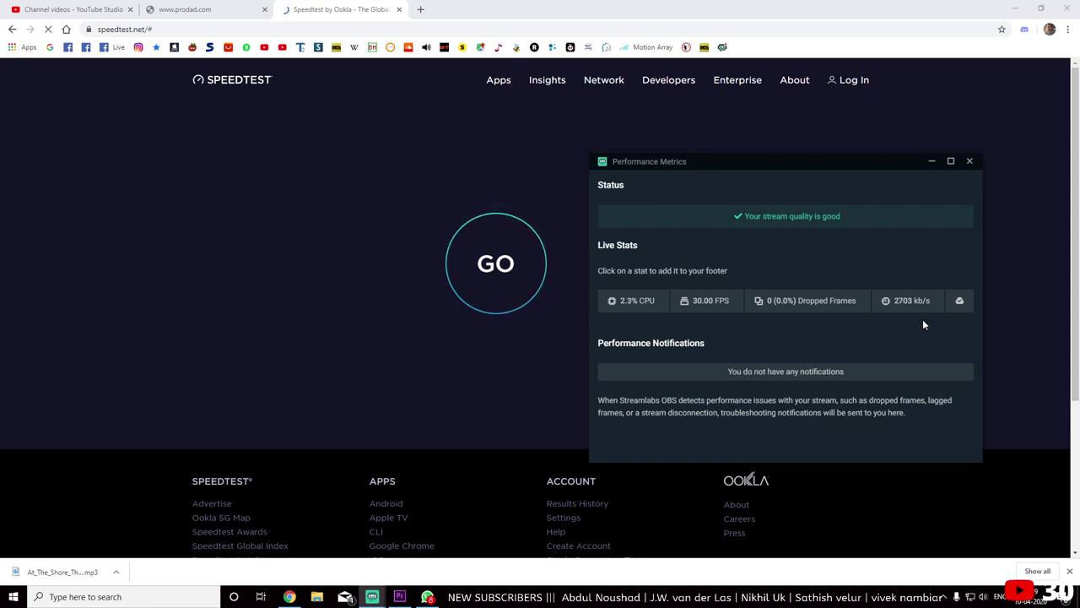
pyautogui.click(970, 160)
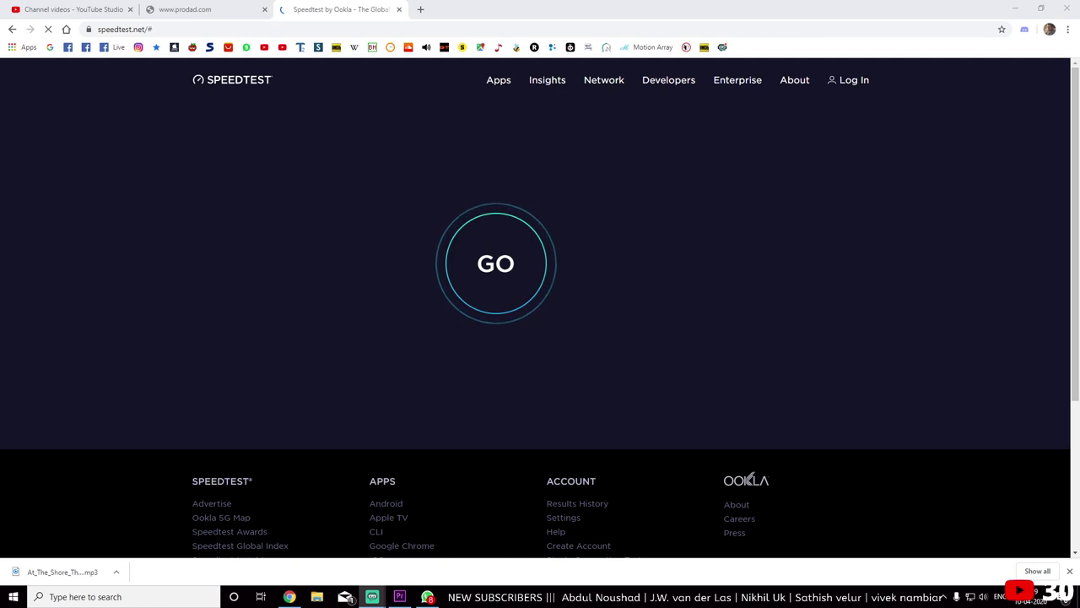
pyautogui.click(497, 273)
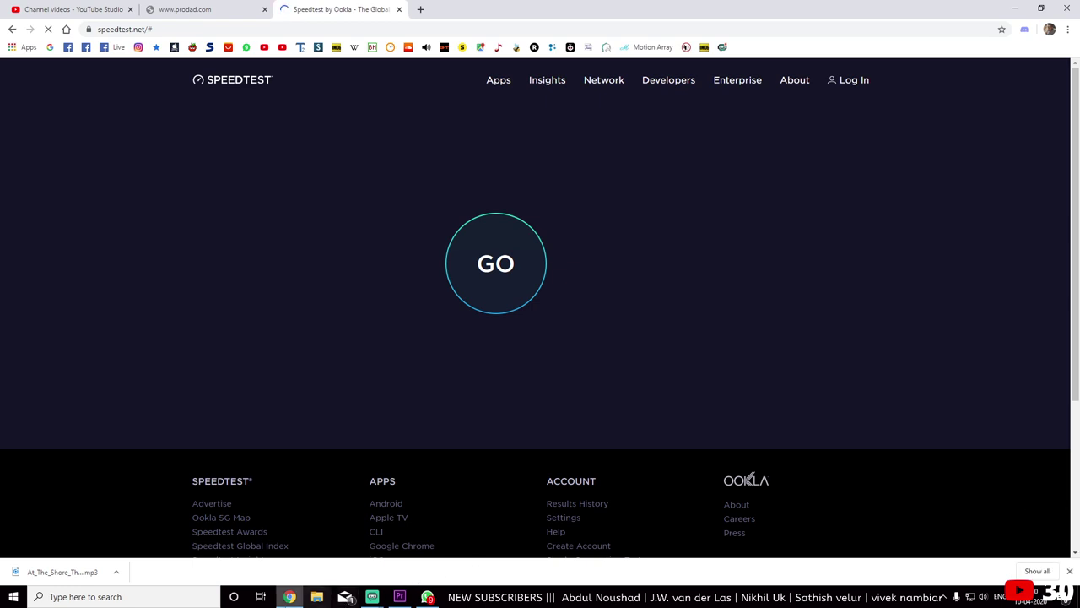
pyautogui.click(399, 596)
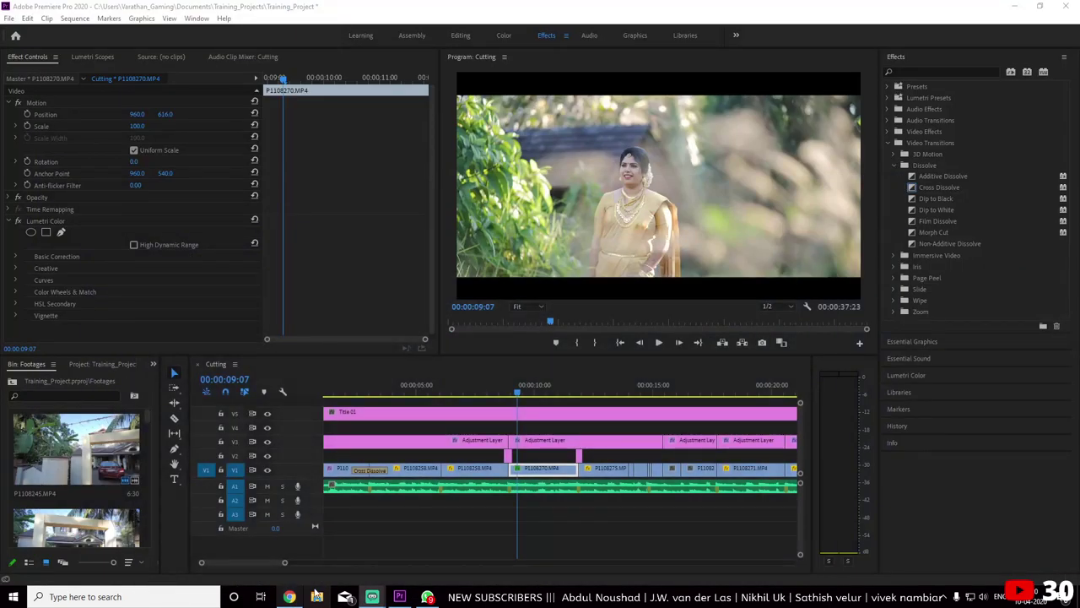
pyautogui.click(422, 598)
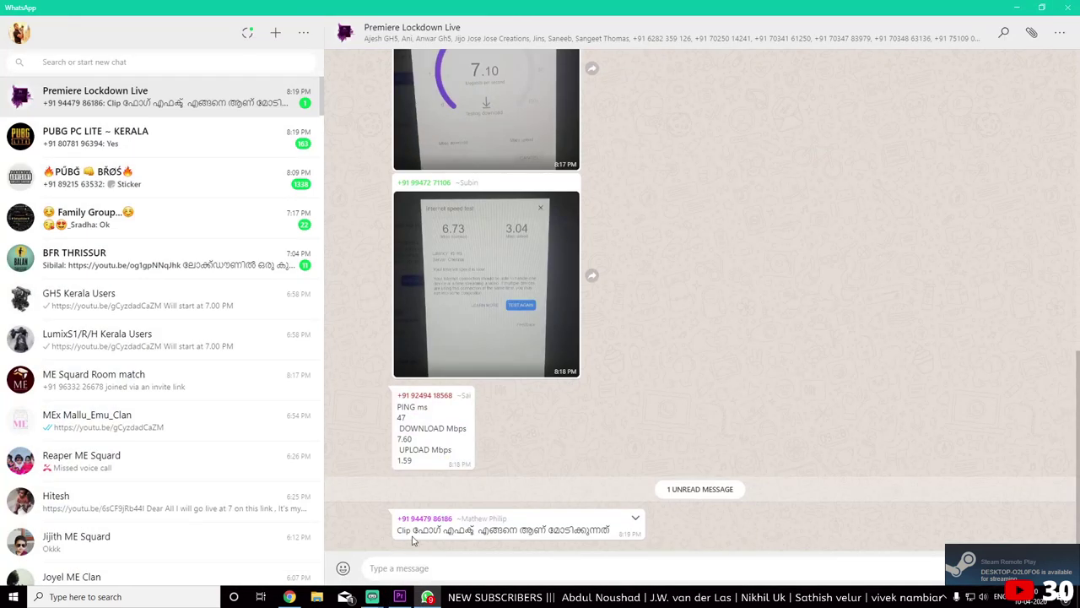
pyautogui.moveTo(411, 530); pyautogui.dragTo(613, 535)
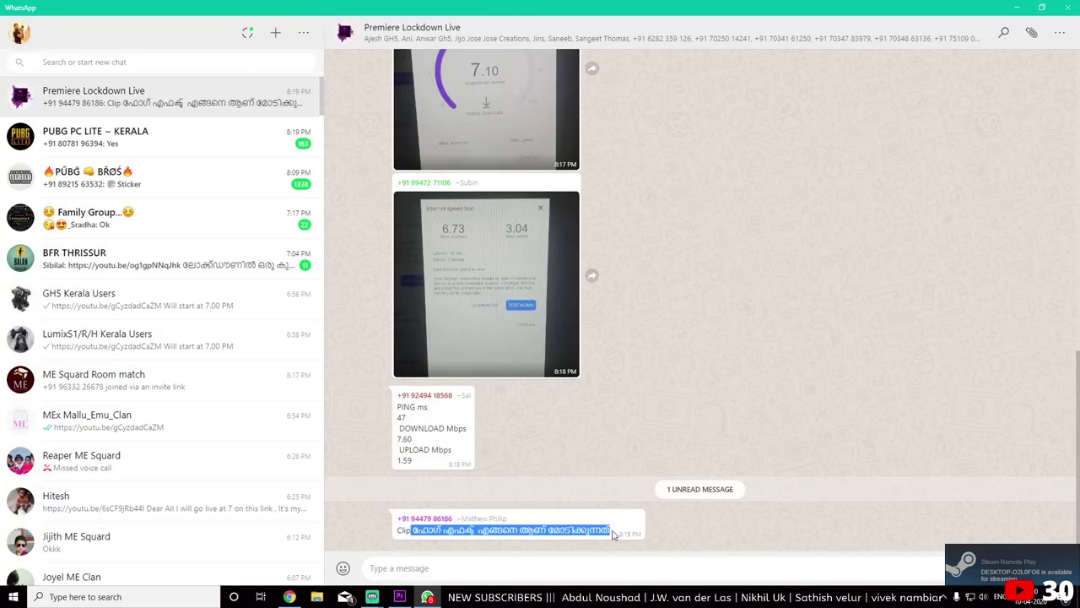
pyautogui.click(648, 538)
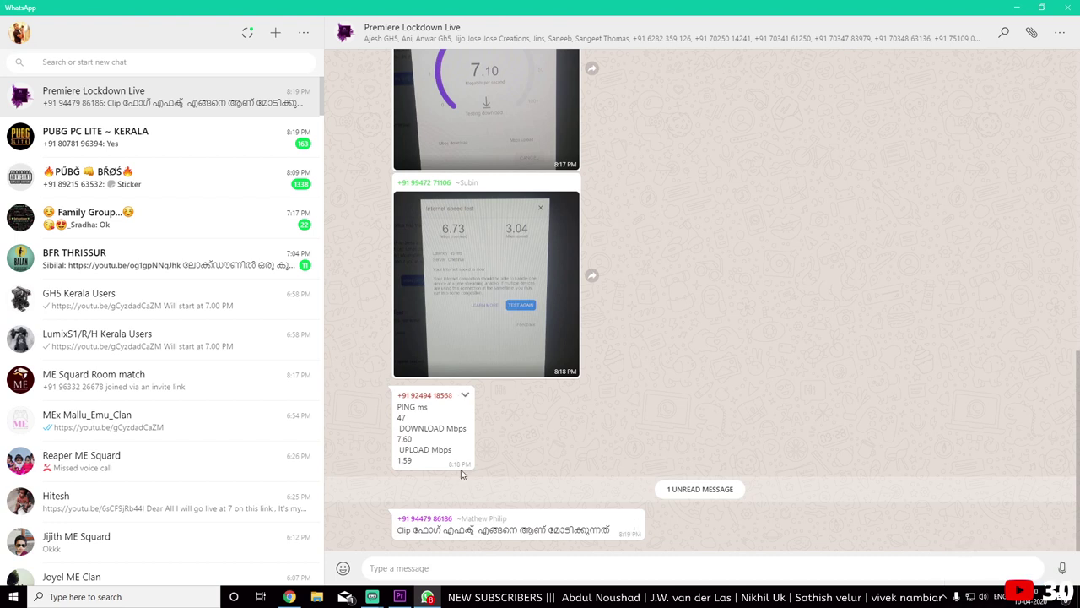
pyautogui.click(1005, 10)
# Scrub the Cutting sequence to about 16:07 and switch to the Assembly workspace
pyautogui.click(515, 390)
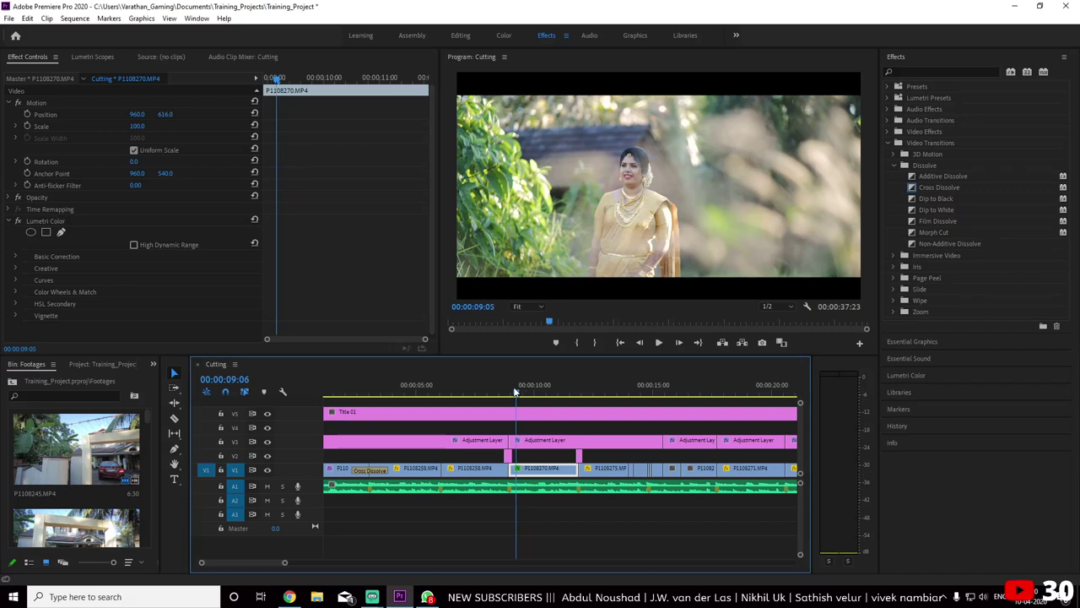
pyautogui.press('j')
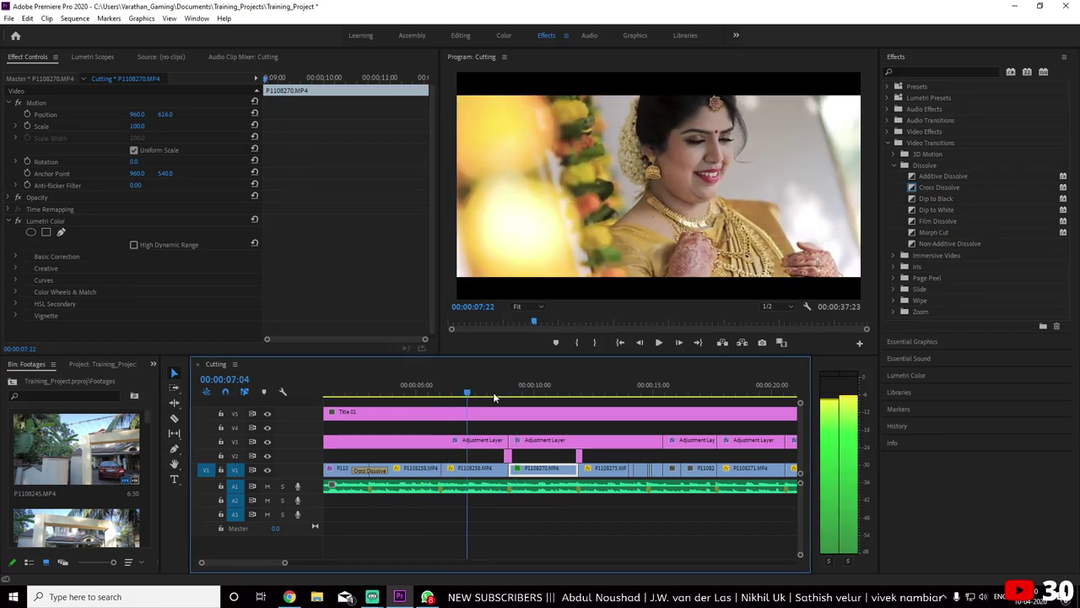
pyautogui.moveTo(494, 395); pyautogui.dragTo(692, 395)
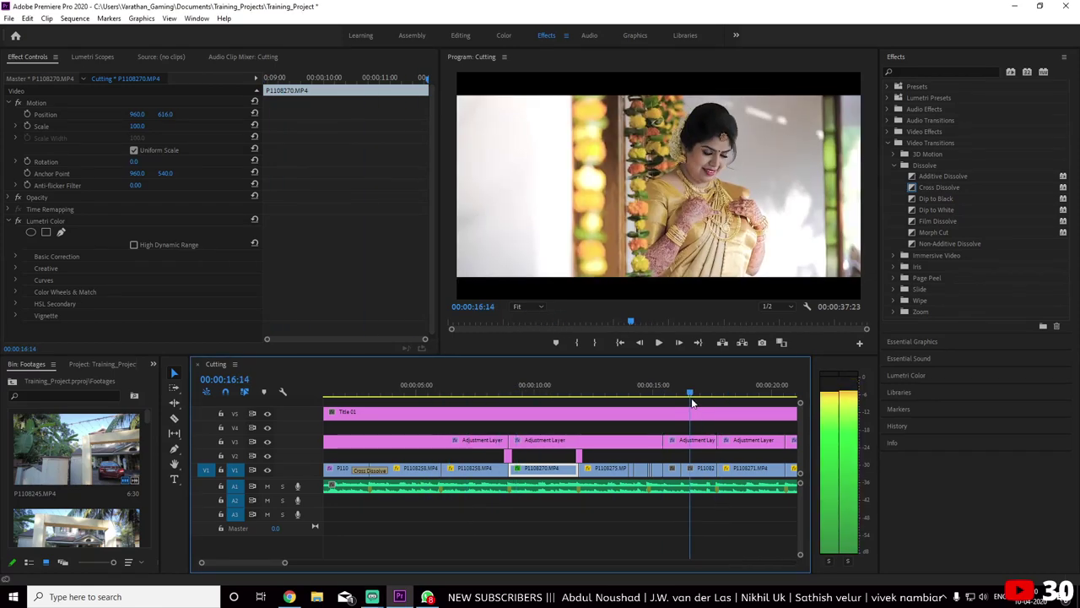
pyautogui.moveTo(692, 403)
pyautogui.mouseDown()
pyautogui.moveTo(738, 395)
pyautogui.moveTo(684, 395)
pyautogui.mouseUp()
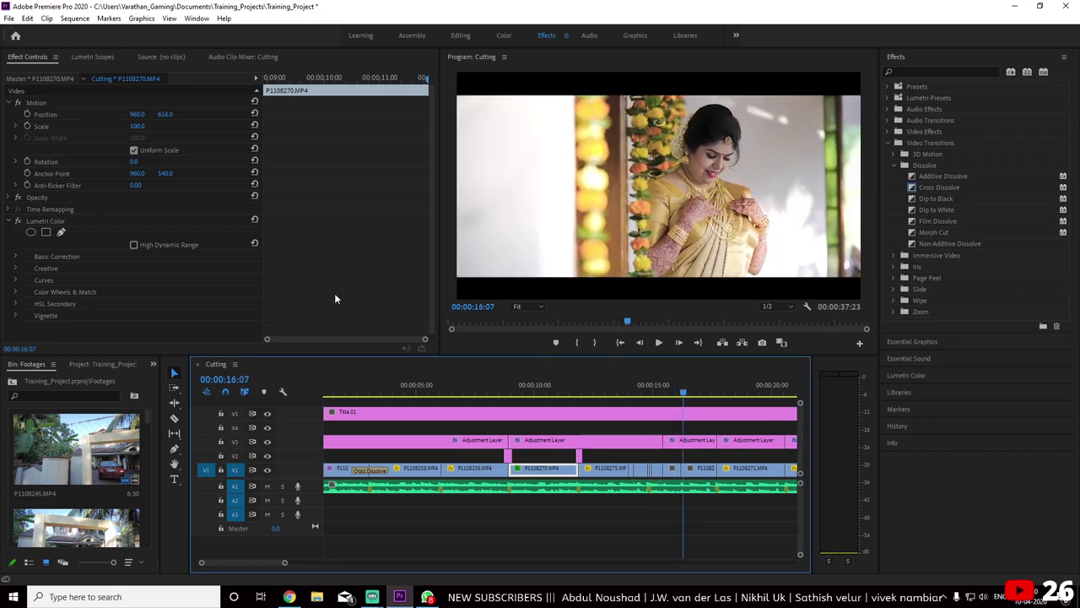
pyautogui.click(412, 35)
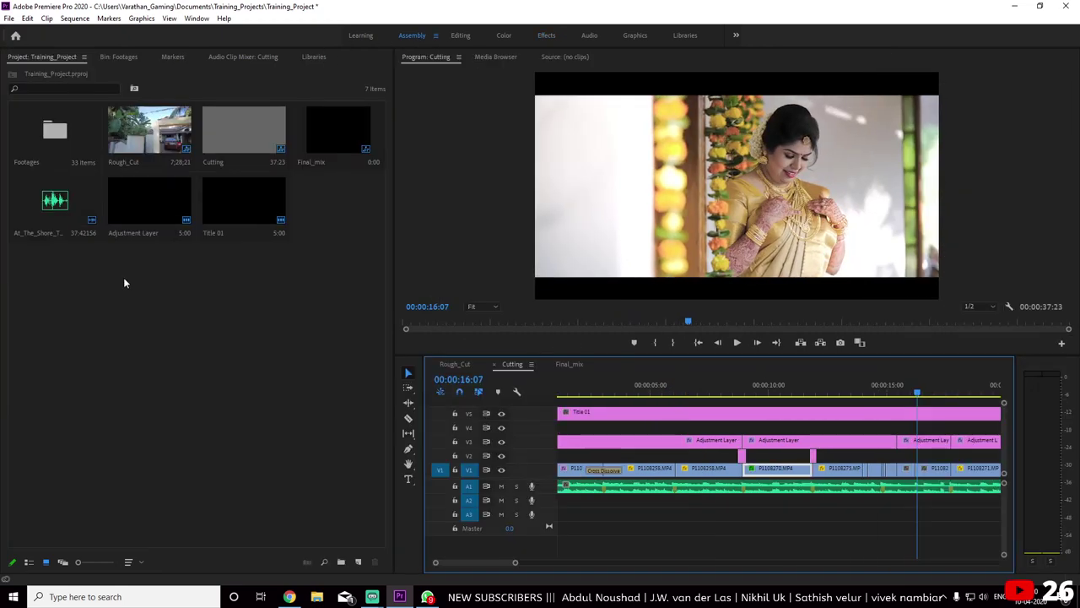
# Import the floor fog clip from Assets (D:) > Overlay_Graphics > Smoke fx
pyautogui.doubleClick(121, 293)
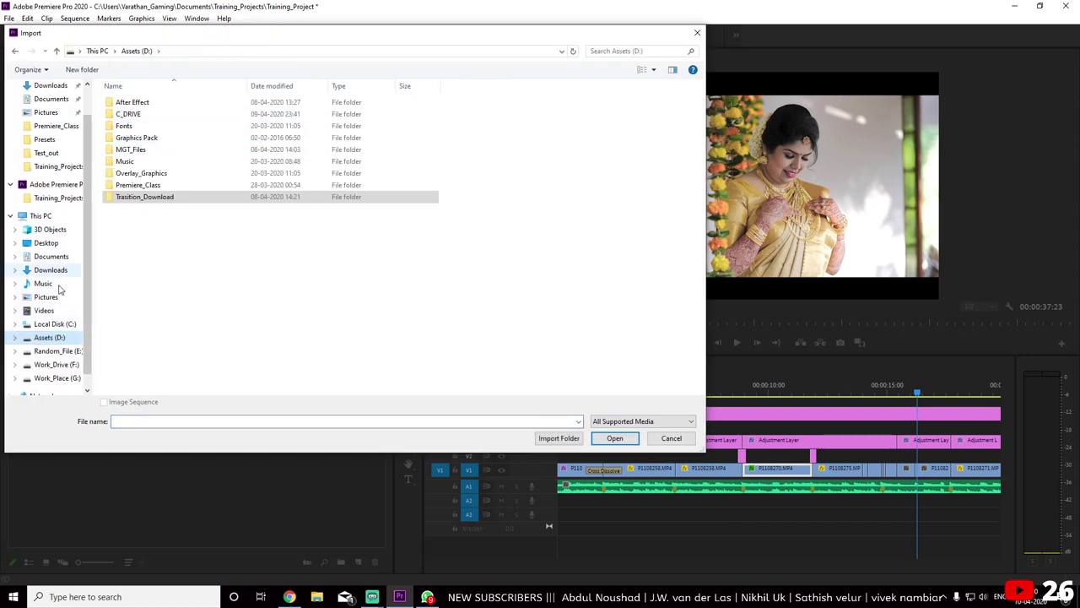
pyautogui.doubleClick(151, 172)
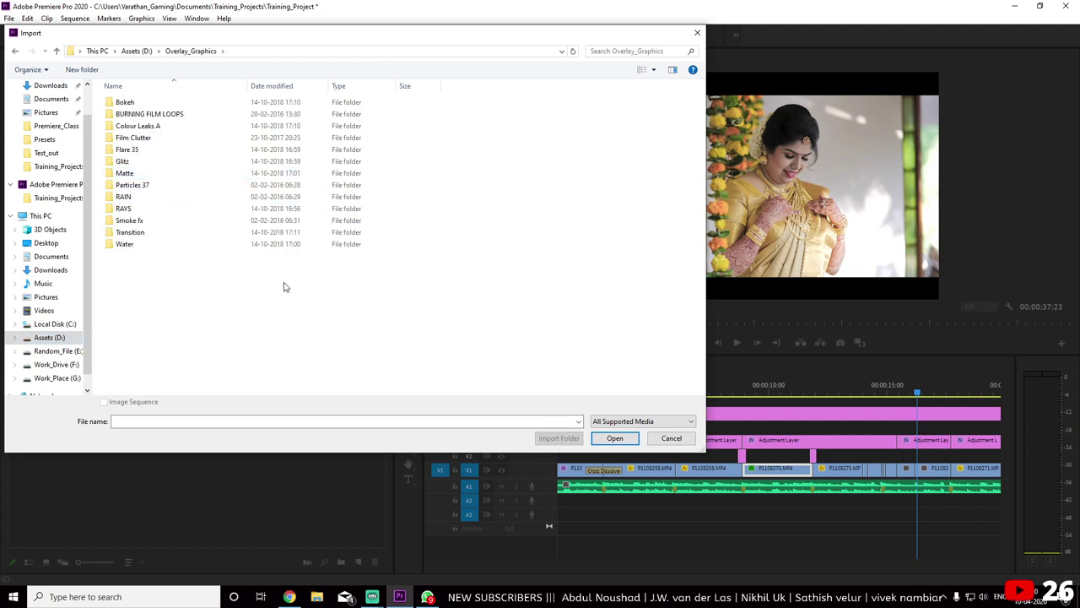
pyautogui.doubleClick(129, 221)
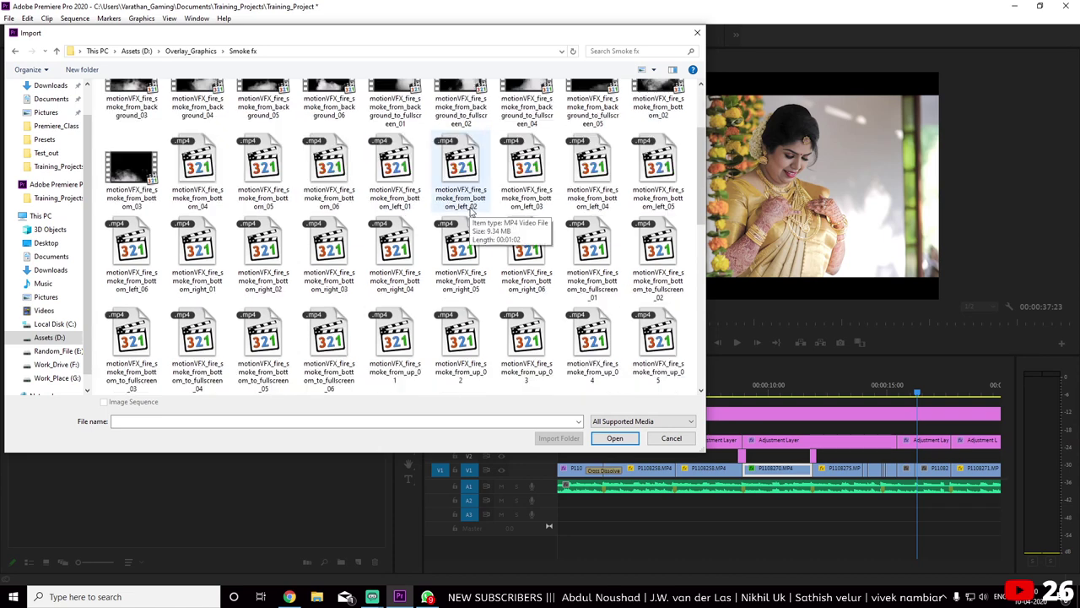
pyautogui.scroll(-10, 431, 202)
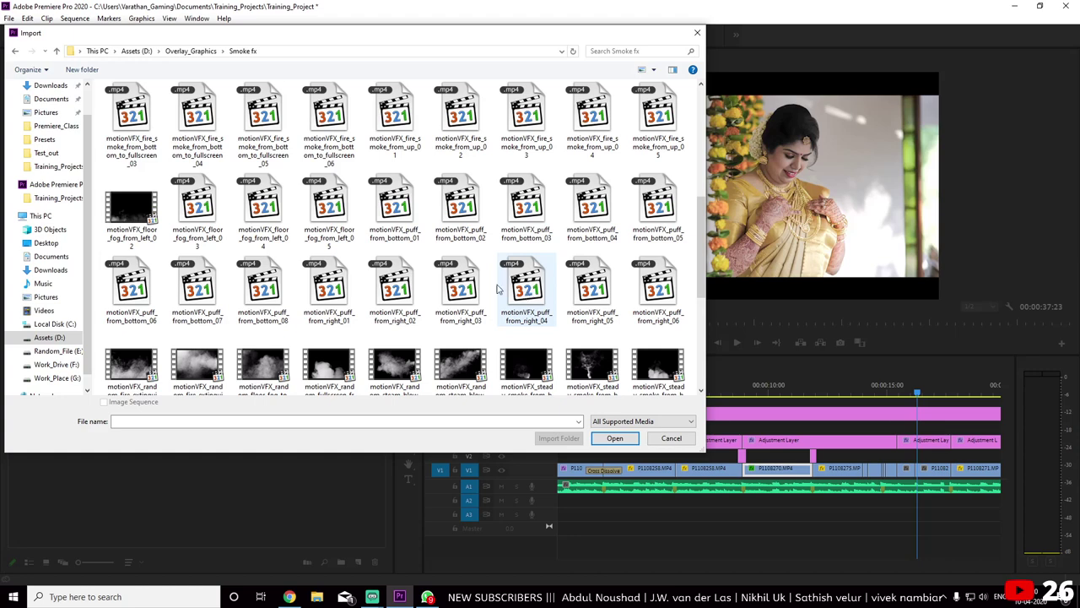
pyautogui.doubleClick(264, 211)
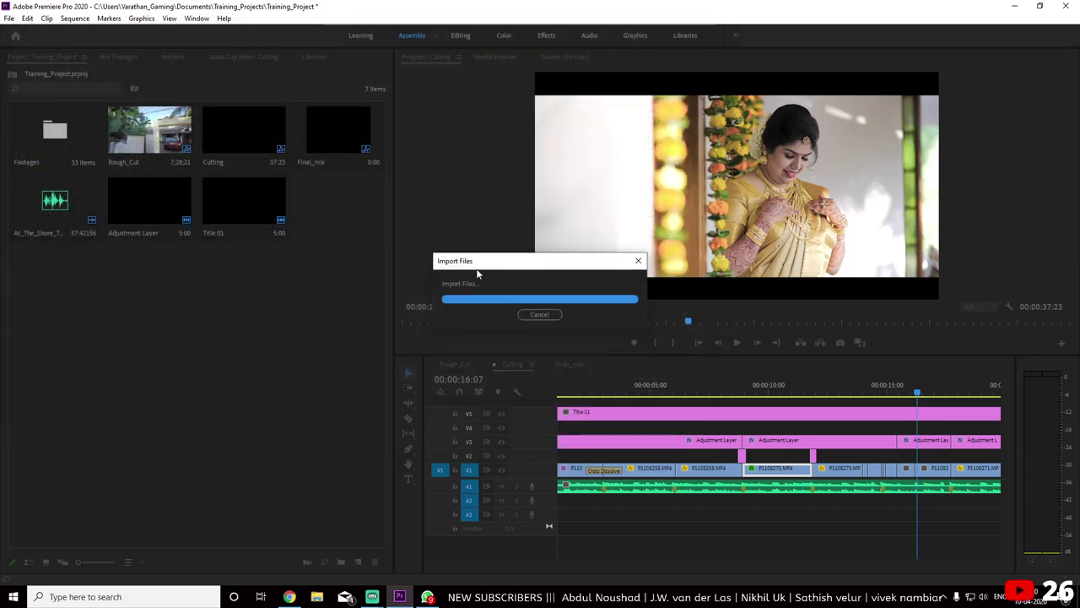
# Mark an In/Out section of about 4 seconds on the fog clip in the Source monitor
pyautogui.doubleClick(311, 208)
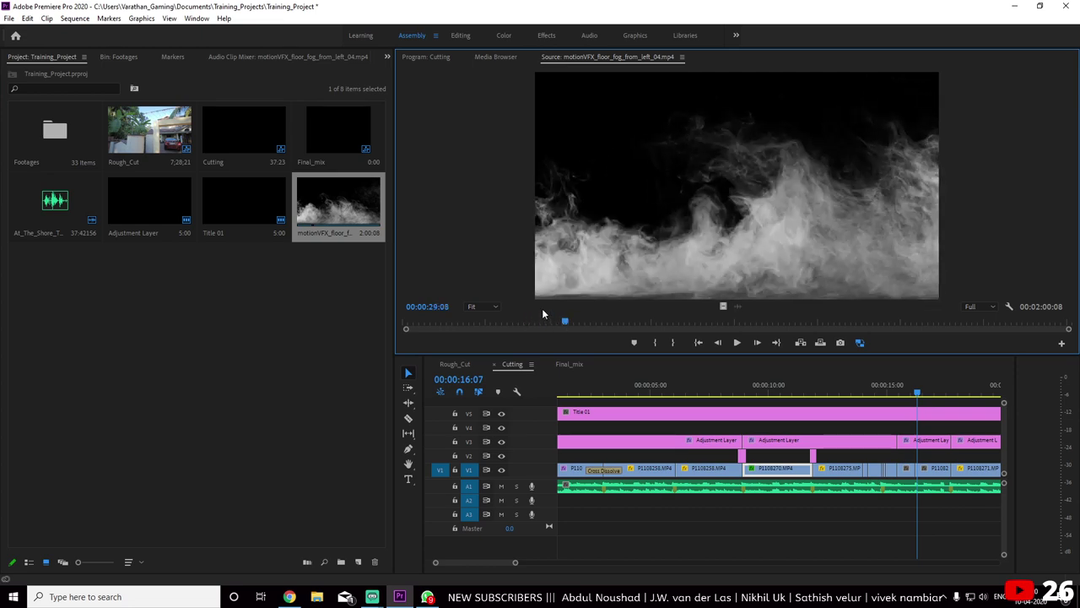
pyautogui.press('i')
pyautogui.click(722, 321)
pyautogui.press('o')
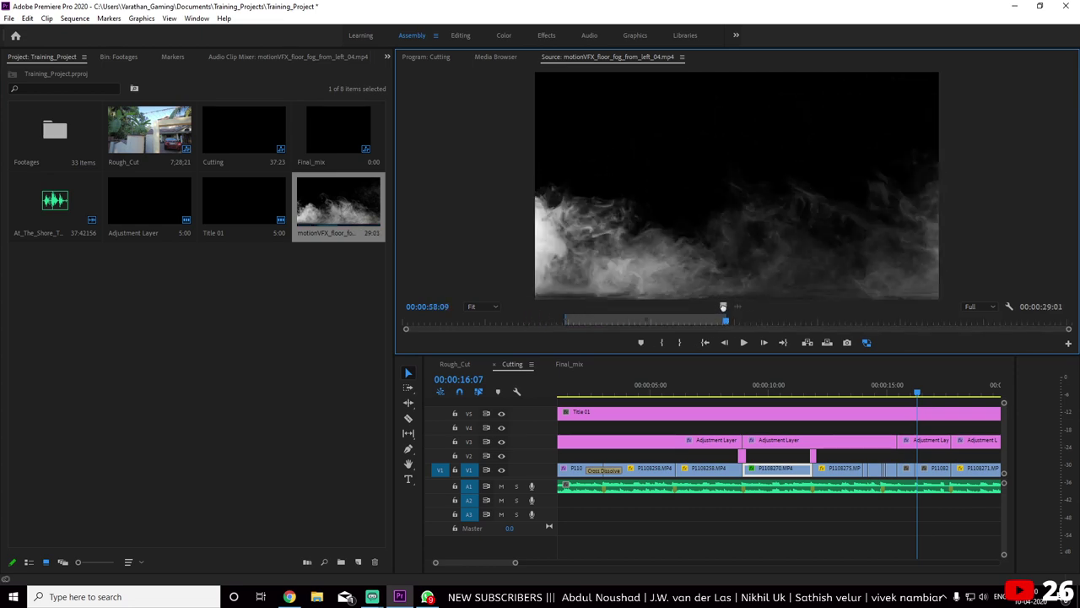
pyautogui.moveTo(724, 306); pyautogui.dragTo(688, 278)
pyautogui.moveTo(658, 319); pyautogui.dragTo(619, 319)
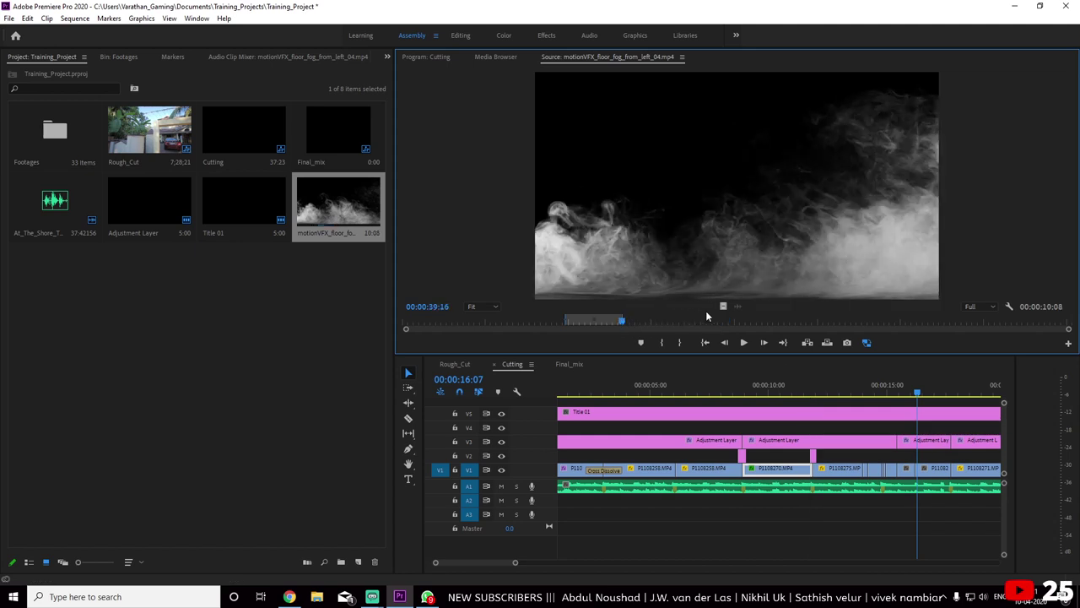
pyautogui.moveTo(722, 306); pyautogui.dragTo(584, 260)
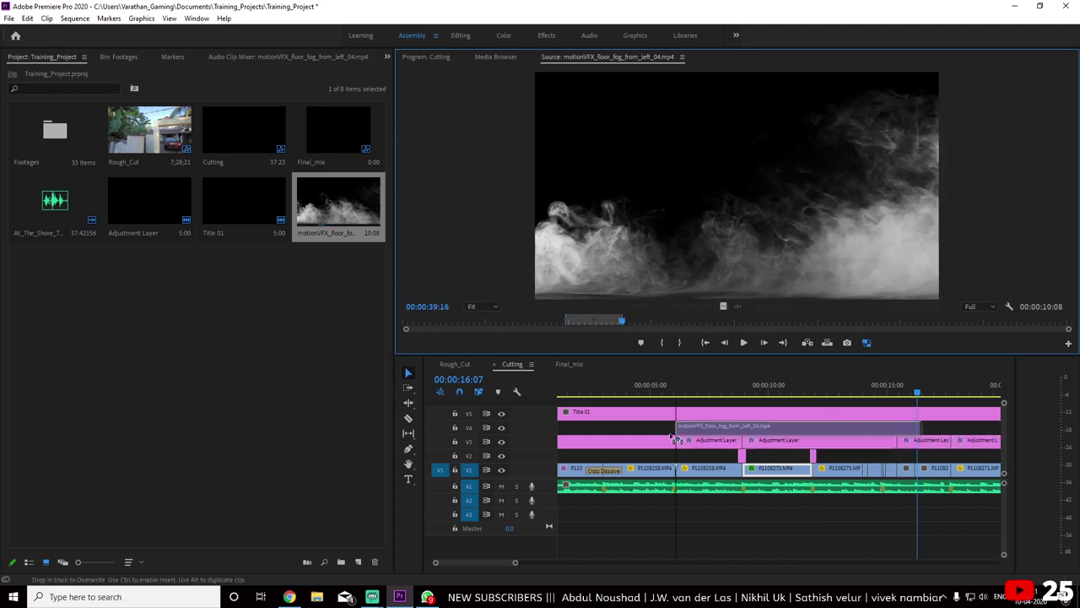
pyautogui.moveTo(621, 321); pyautogui.dragTo(590, 321)
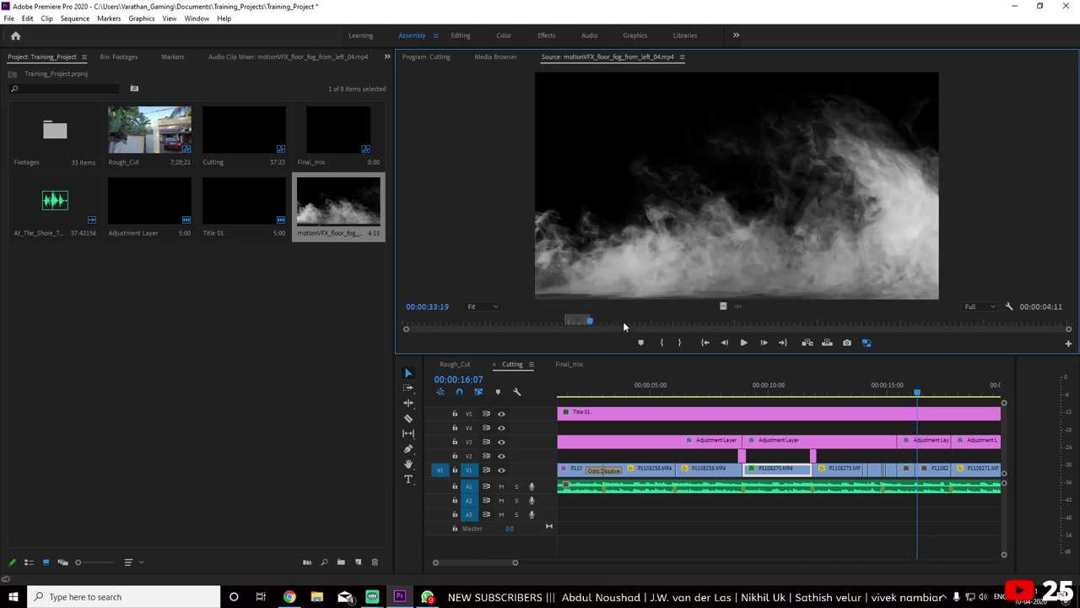
# Place the fog section on V2 near 15 seconds, trim its end, and clear the sequence In/Out
pyautogui.moveTo(723, 306); pyautogui.dragTo(905, 459)
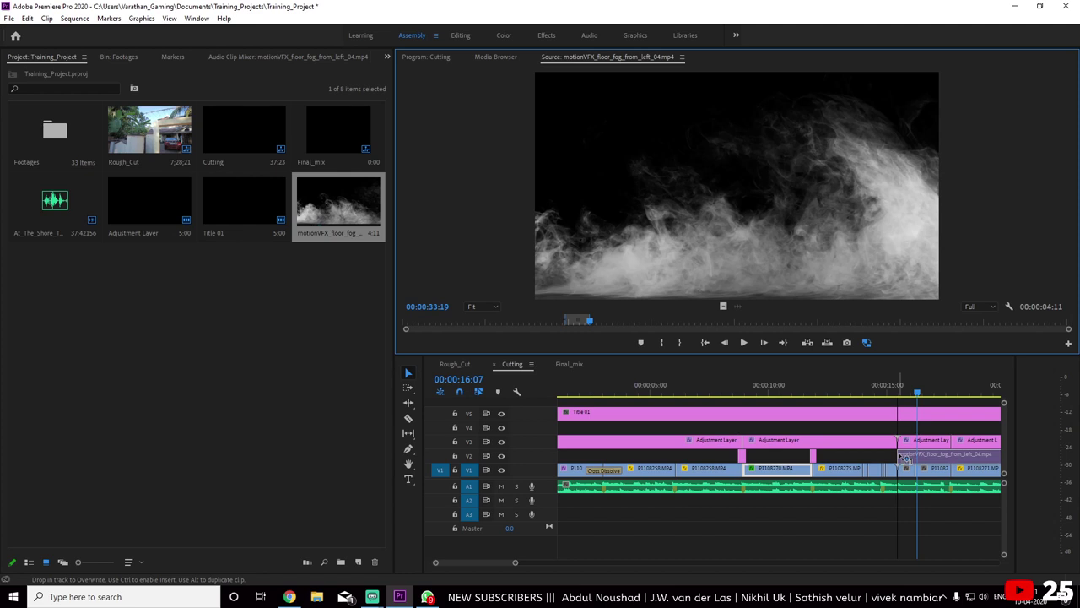
pyautogui.moveTo(904, 460); pyautogui.dragTo(903, 460)
pyautogui.click(898, 388)
pyautogui.moveTo(898, 388); pyautogui.dragTo(920, 390)
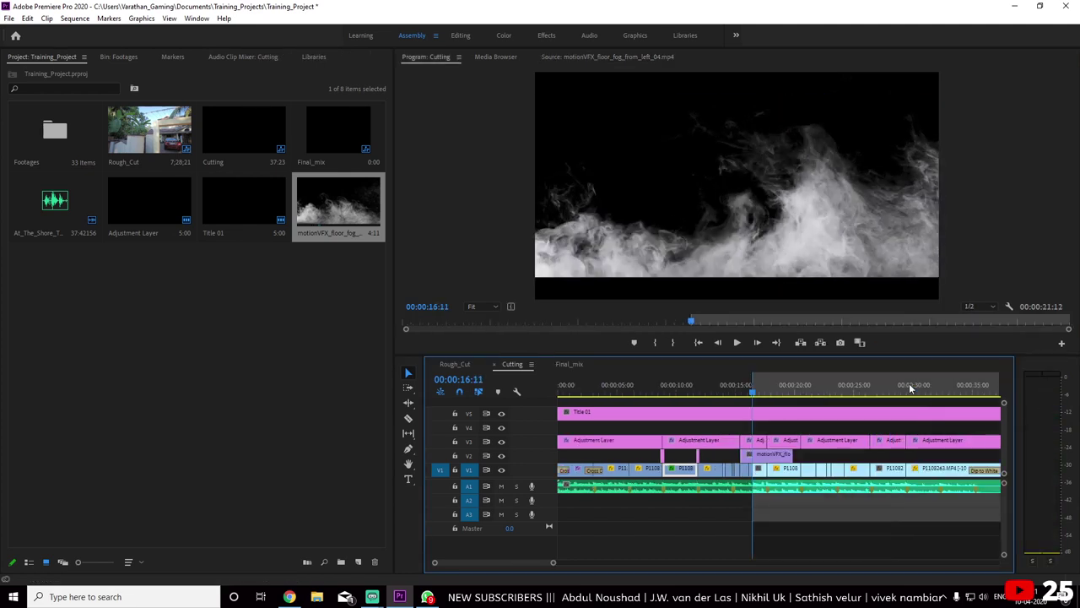
pyautogui.press('\\')
pyautogui.press('\\')
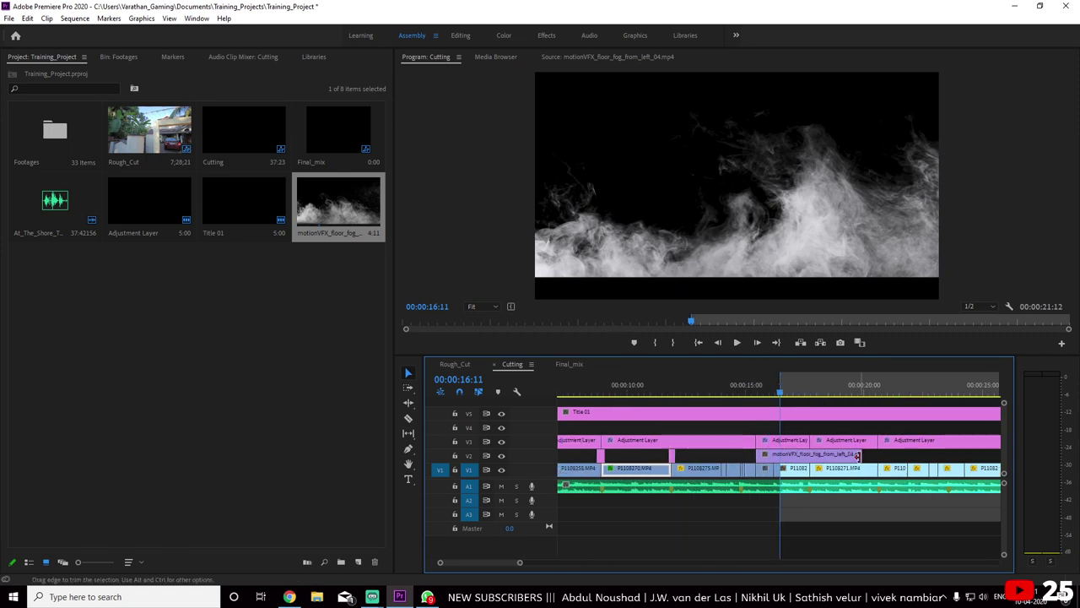
pyautogui.moveTo(860, 453); pyautogui.dragTo(808, 453)
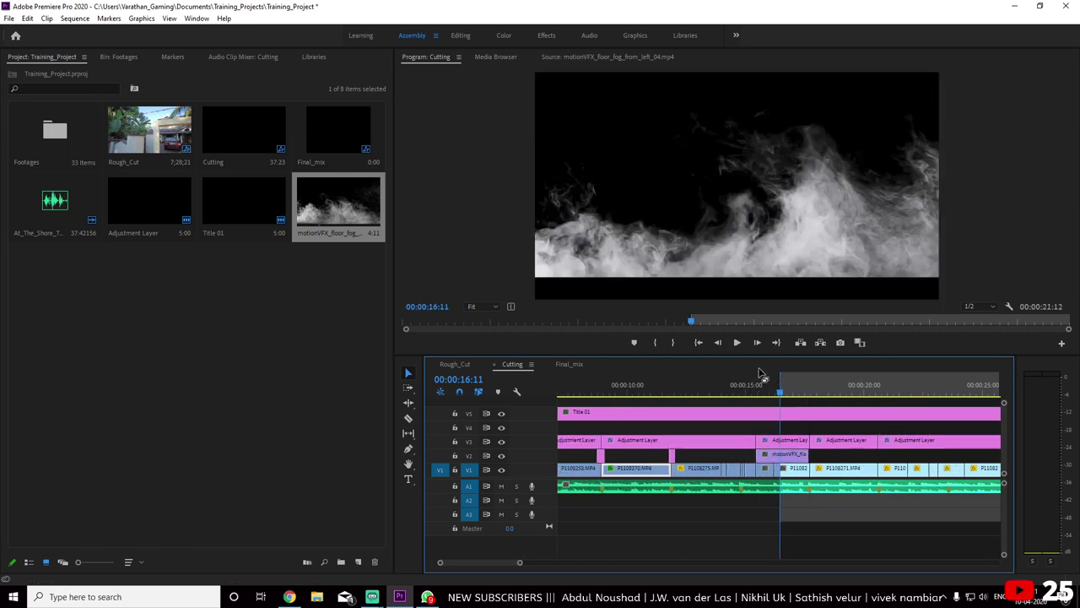
pyautogui.rightClick(799, 389)
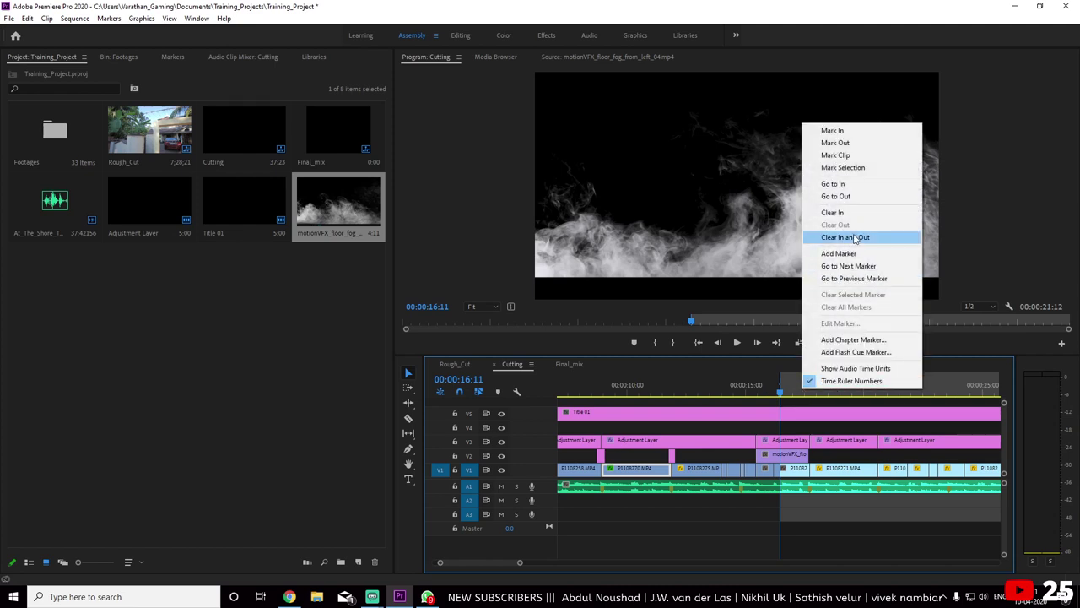
pyautogui.click(853, 237)
pyautogui.click(785, 454)
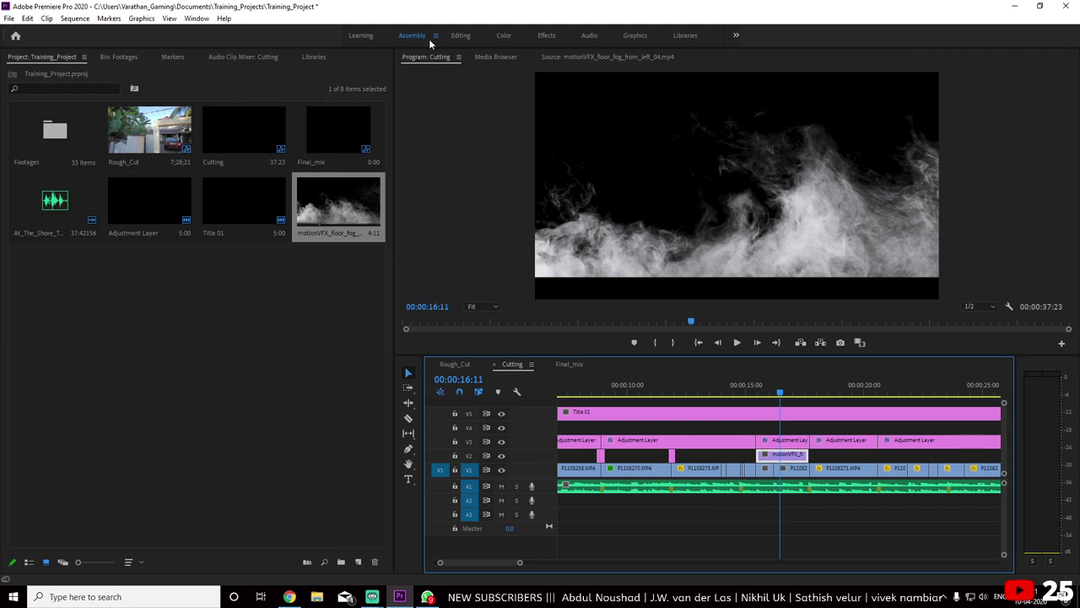
# Set the fog clip's blend mode to Screen, after trying Multiply, and preview it near 16 seconds
pyautogui.click(460, 36)
pyautogui.click(181, 57)
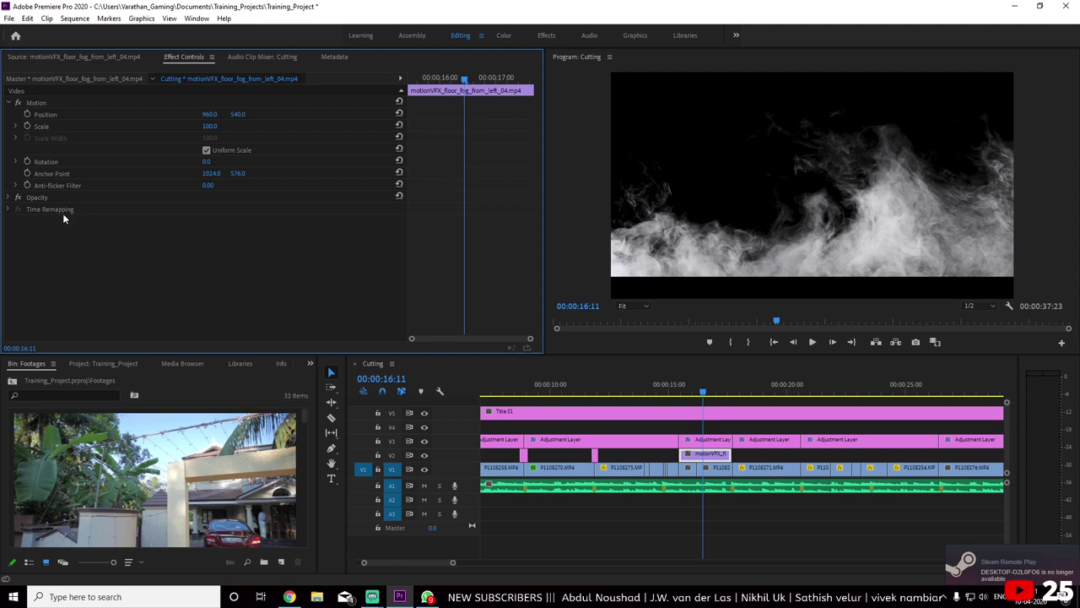
pyautogui.click(8, 197)
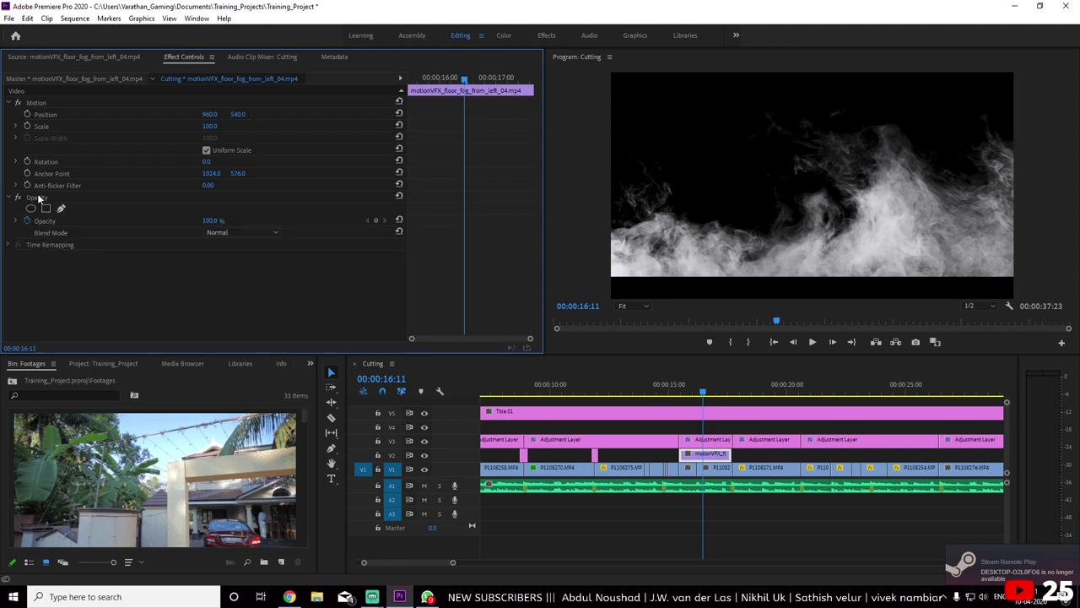
pyautogui.click(216, 234)
pyautogui.click(243, 285)
pyautogui.click(240, 233)
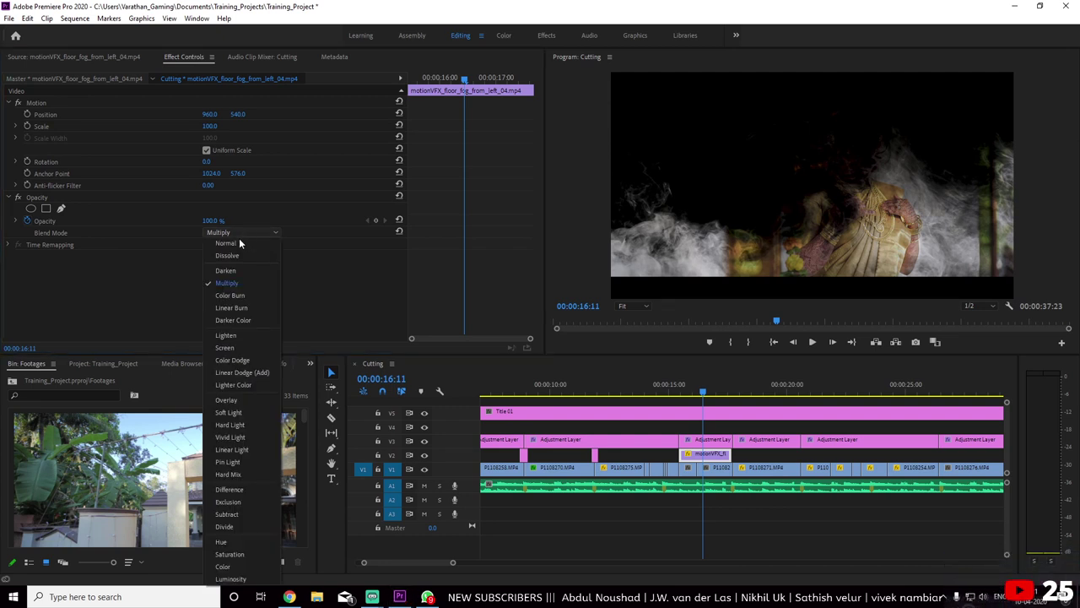
pyautogui.click(224, 343)
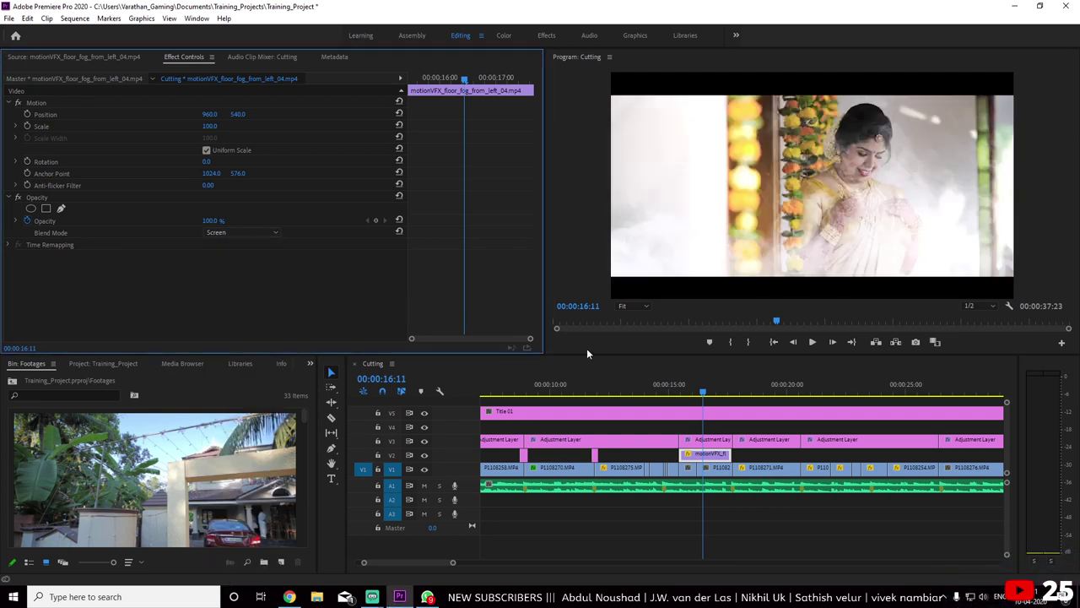
pyautogui.click(666, 386)
pyautogui.press('space')
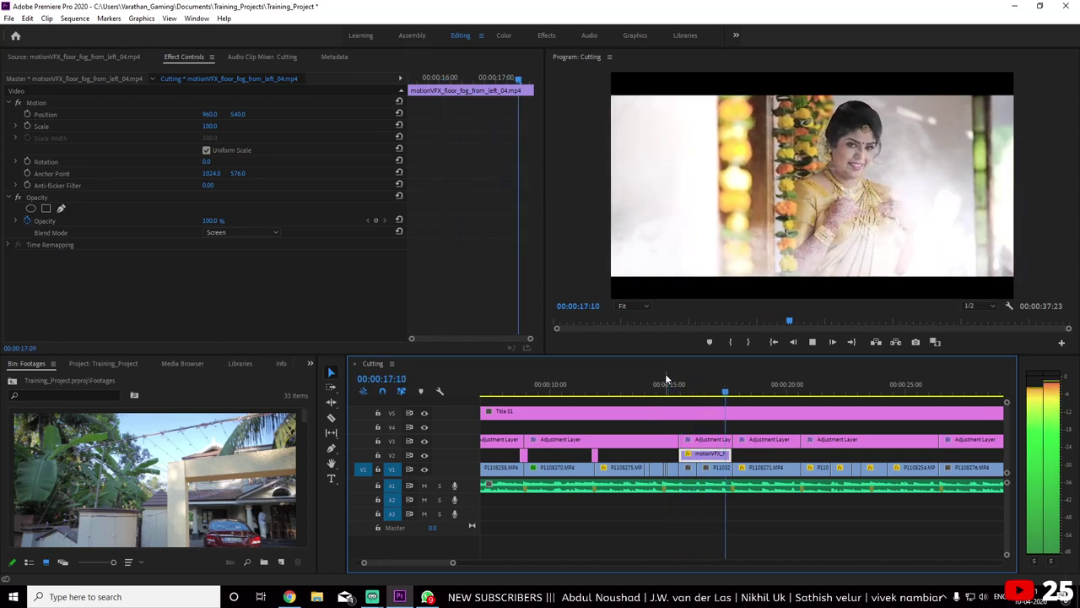
pyautogui.click(698, 381)
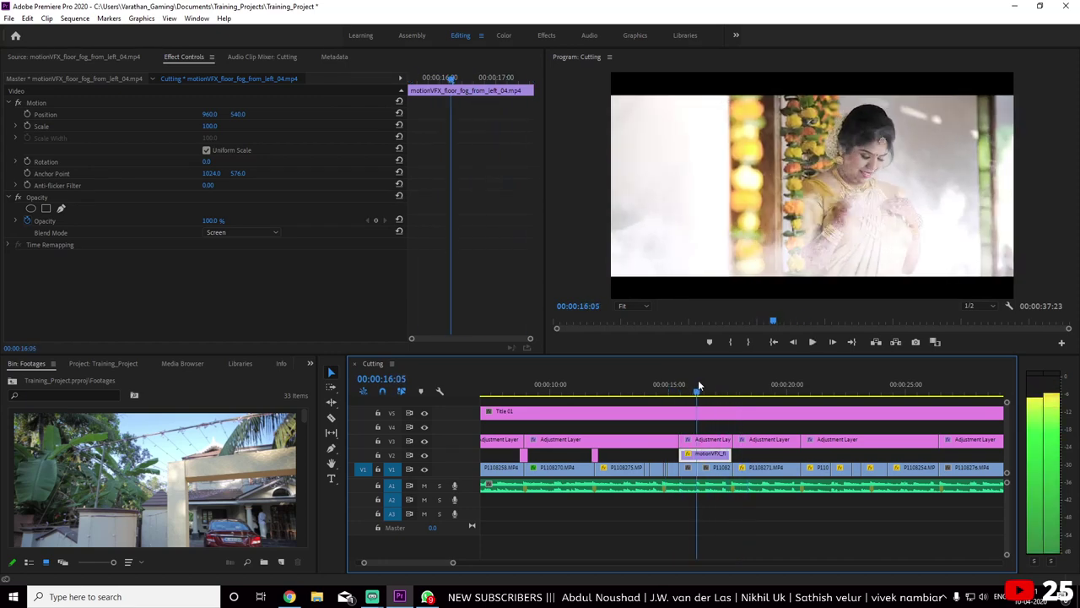
pyautogui.moveTo(698, 385); pyautogui.dragTo(703, 385)
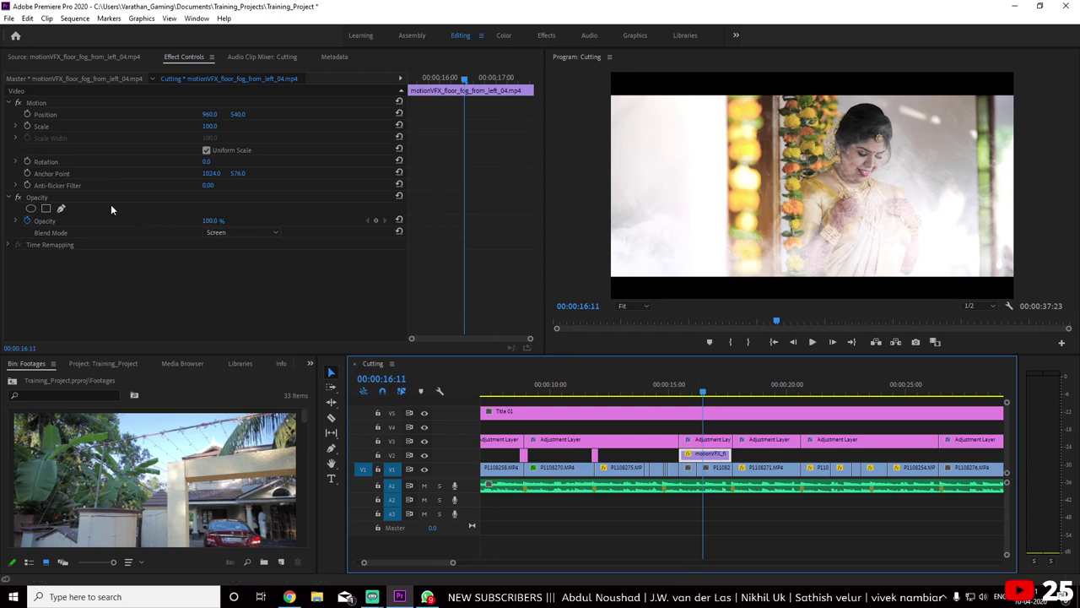
# Set the fog opacity to 0, raise it to 44%, and play the blend over the bride shot
pyautogui.click(33, 221)
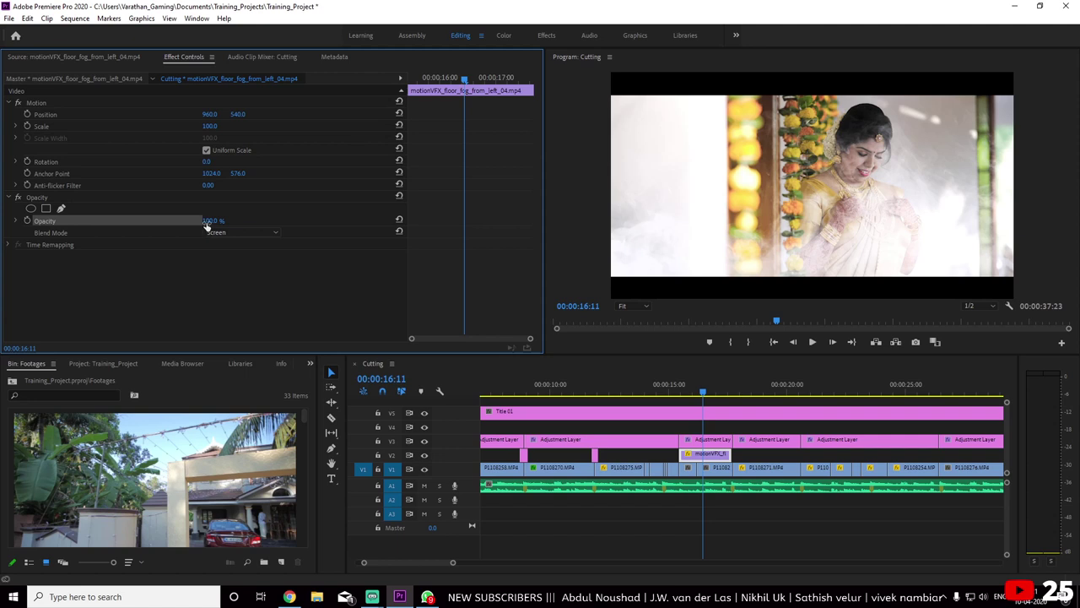
pyautogui.write('0')
pyautogui.press('Return')
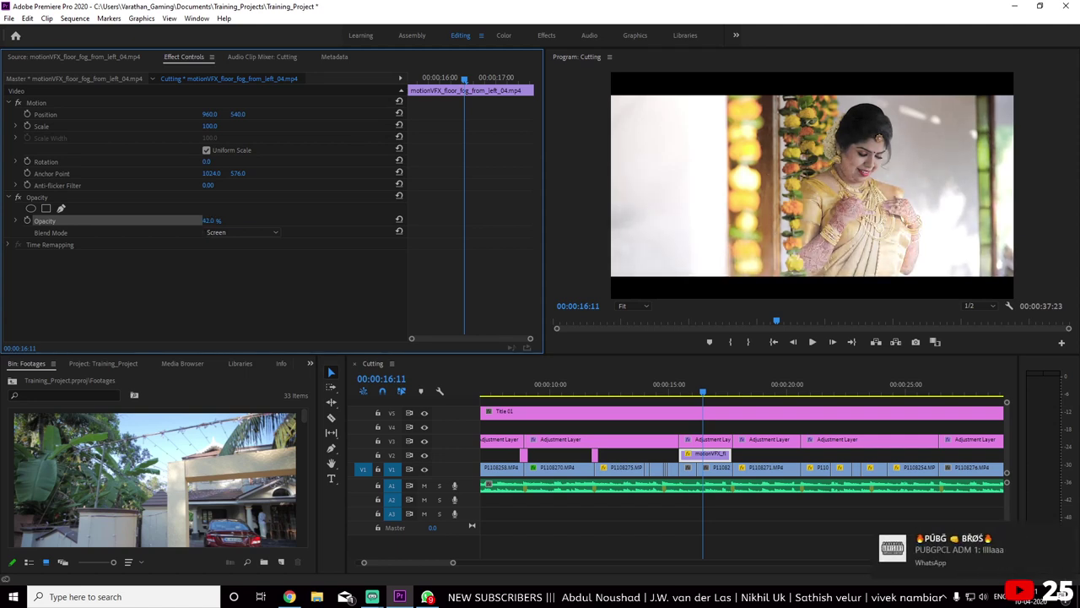
pyautogui.moveTo(211, 220); pyautogui.dragTo(221, 221)
pyautogui.click(653, 376)
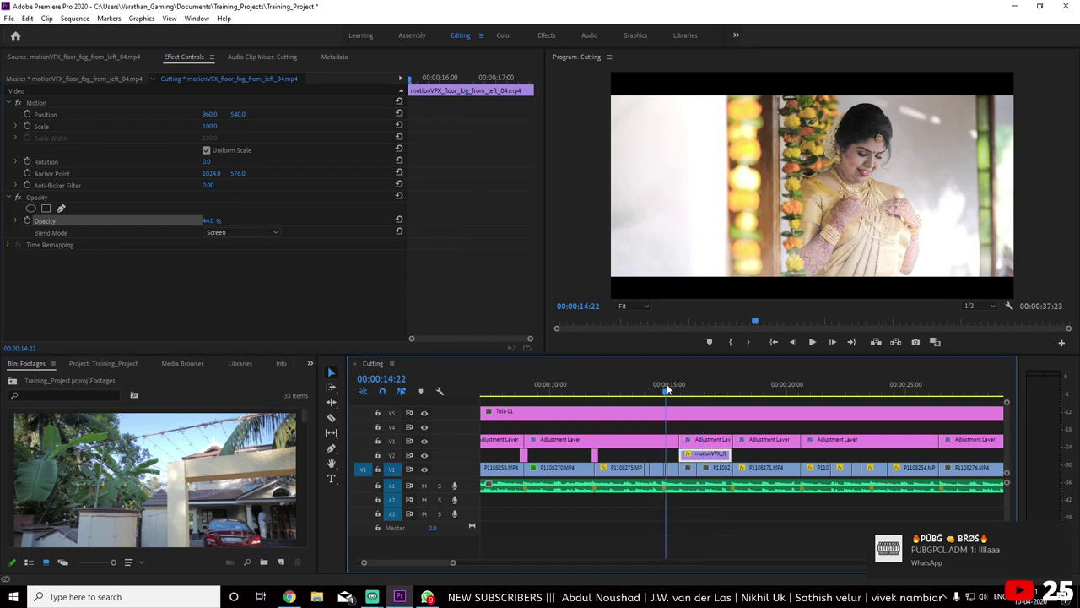
pyautogui.press('space')
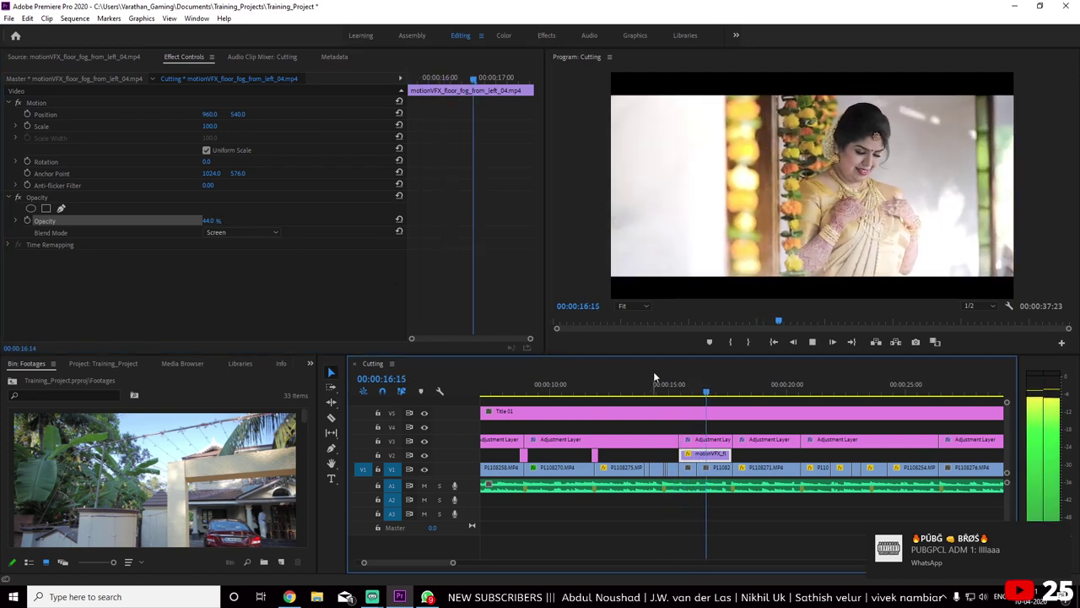
pyautogui.press('space')
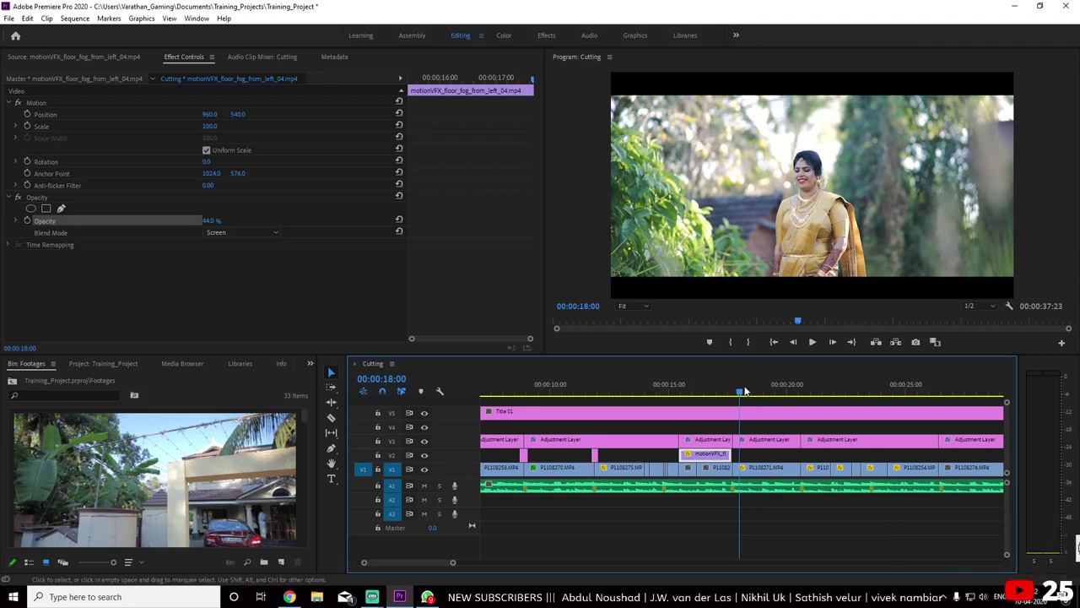
pyautogui.moveTo(709, 386); pyautogui.dragTo(713, 387)
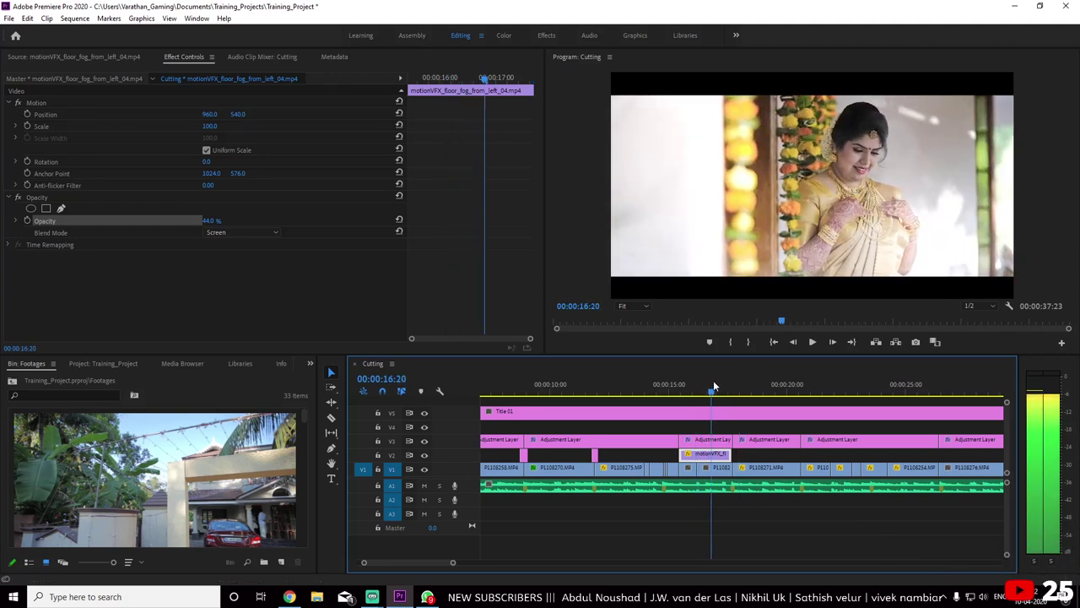
# Try Overlay blending on the fog, testing opacity at about 29% and 100%
pyautogui.click(264, 231)
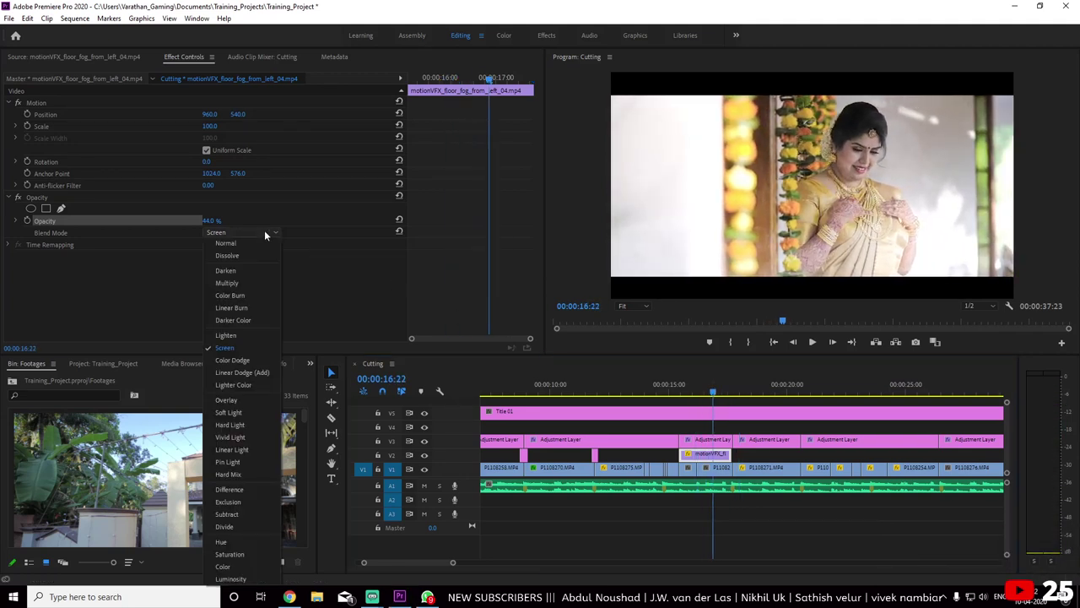
pyautogui.click(243, 399)
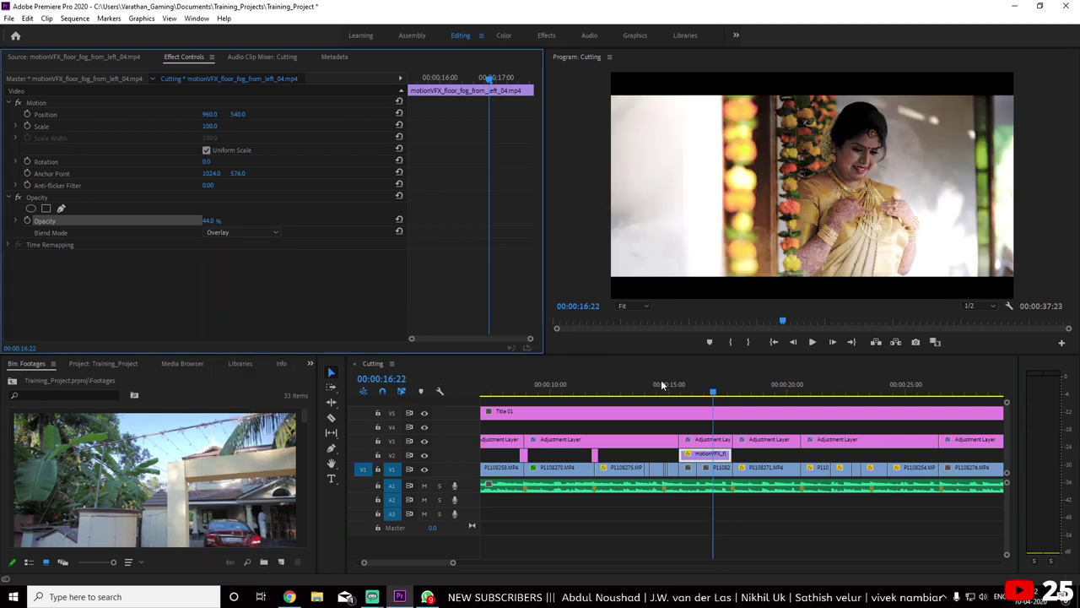
pyautogui.moveTo(661, 385); pyautogui.dragTo(715, 393)
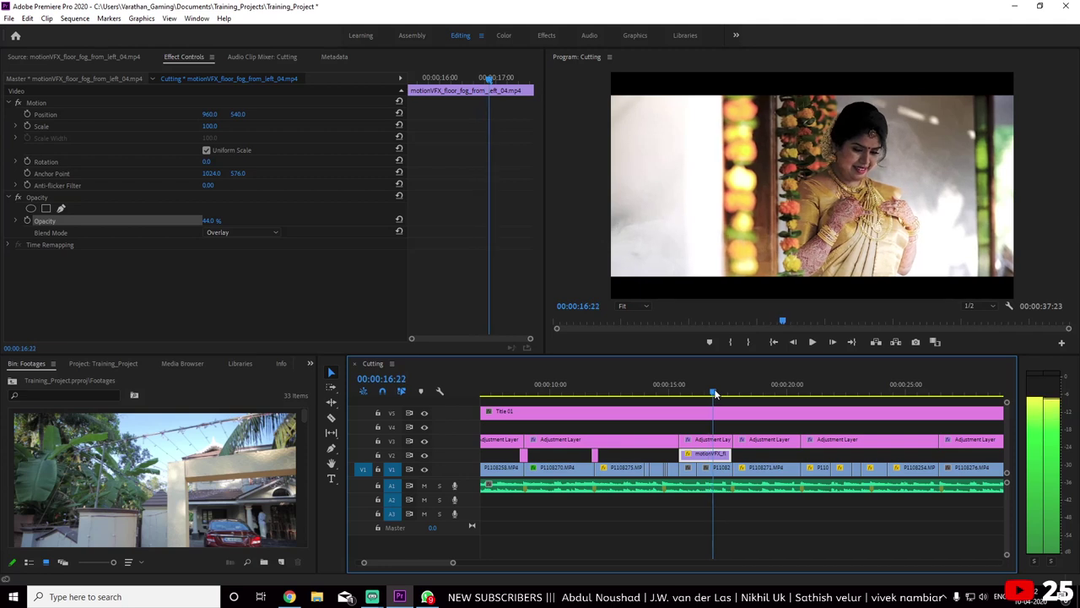
pyautogui.moveTo(214, 222); pyautogui.dragTo(201, 222)
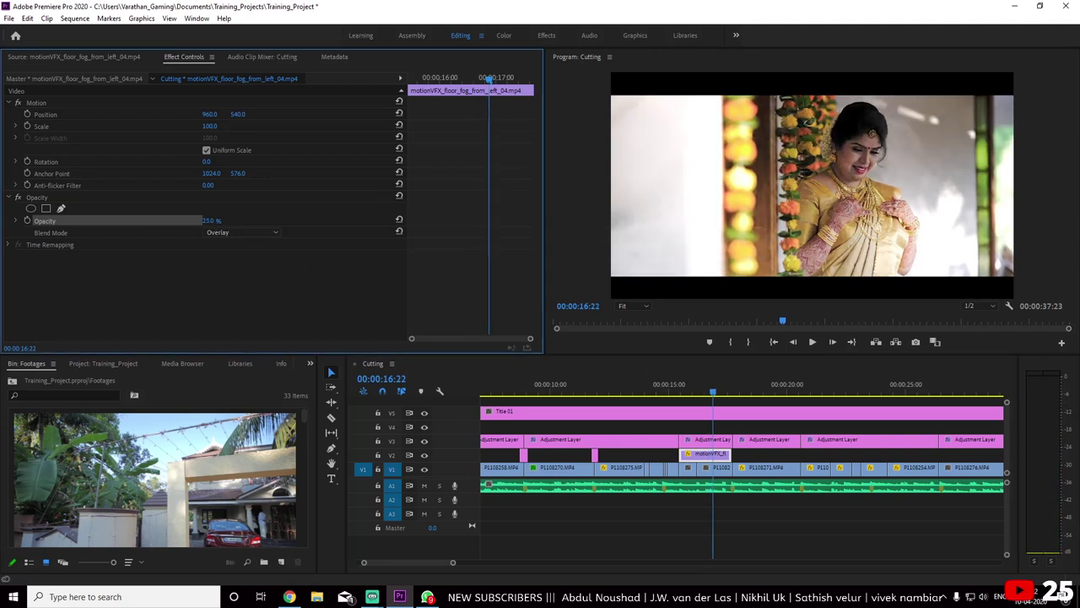
pyautogui.moveTo(211, 220)
pyautogui.mouseDown()
pyautogui.moveTo(253, 220)
pyautogui.moveTo(182, 221)
pyautogui.moveTo(253, 220)
pyautogui.mouseUp()
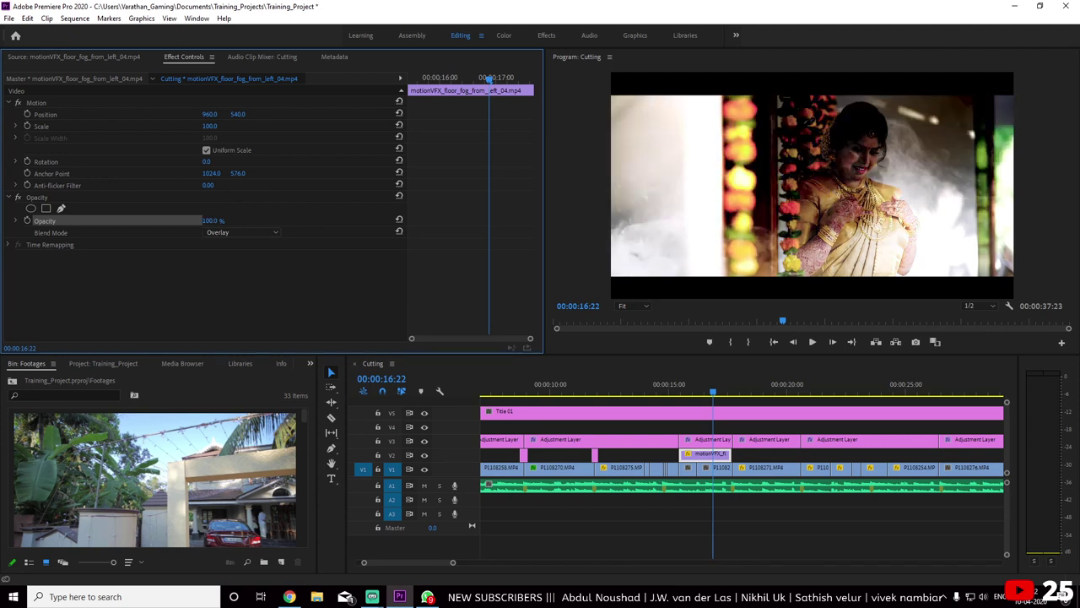
# Try Lighten blending with opacity lowered from 100%, and play the fog section
pyautogui.click(253, 233)
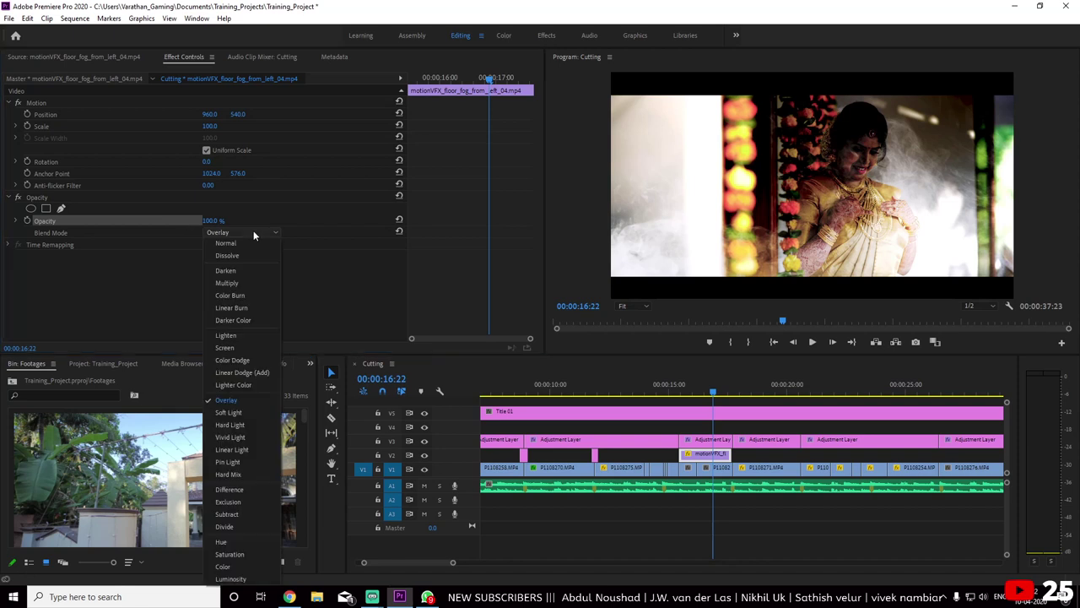
pyautogui.click(245, 336)
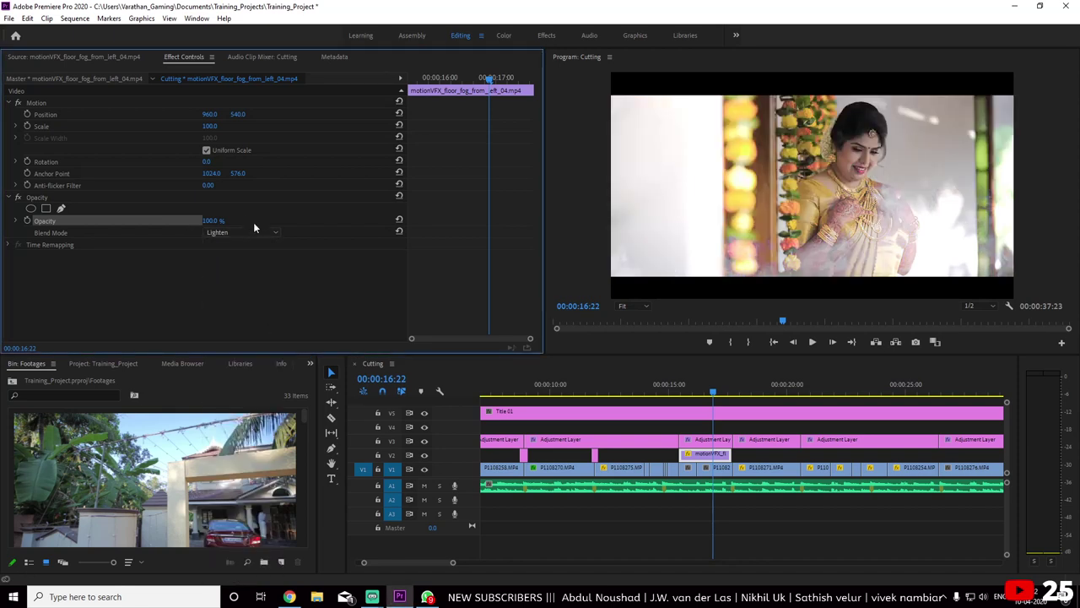
pyautogui.moveTo(215, 221); pyautogui.dragTo(183, 220)
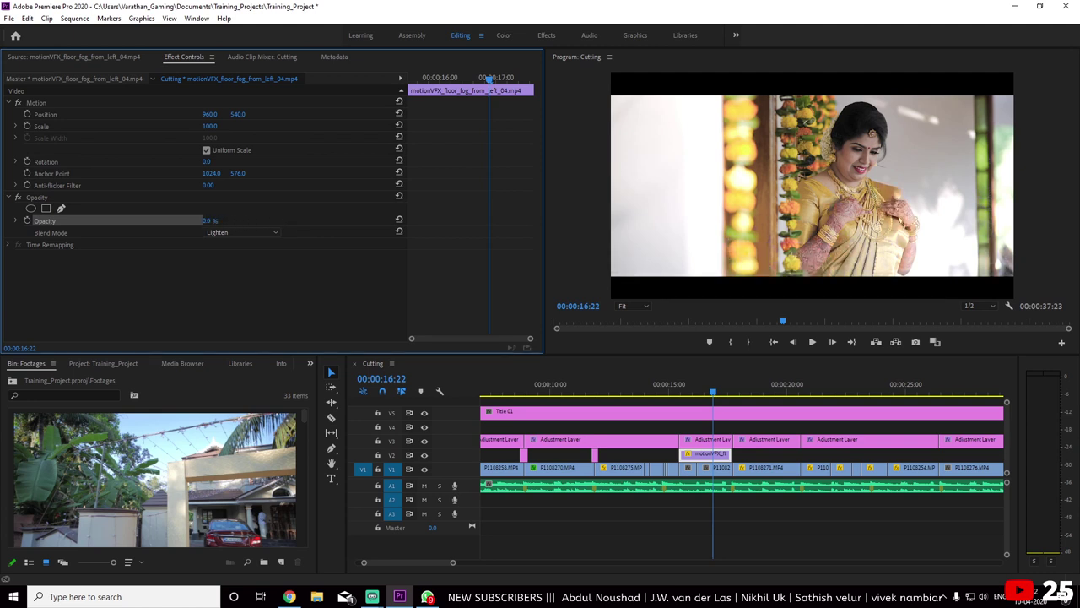
pyautogui.click(683, 388)
pyautogui.press('space')
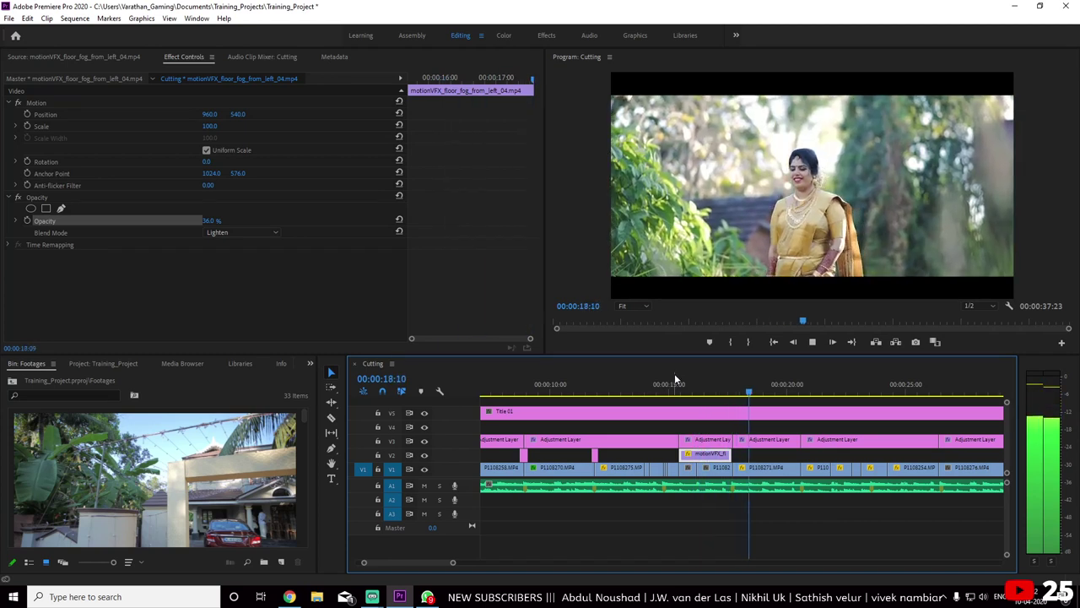
pyautogui.moveTo(726, 380)
pyautogui.mouseDown()
pyautogui.moveTo(688, 384)
pyautogui.moveTo(713, 386)
pyautogui.mouseUp()
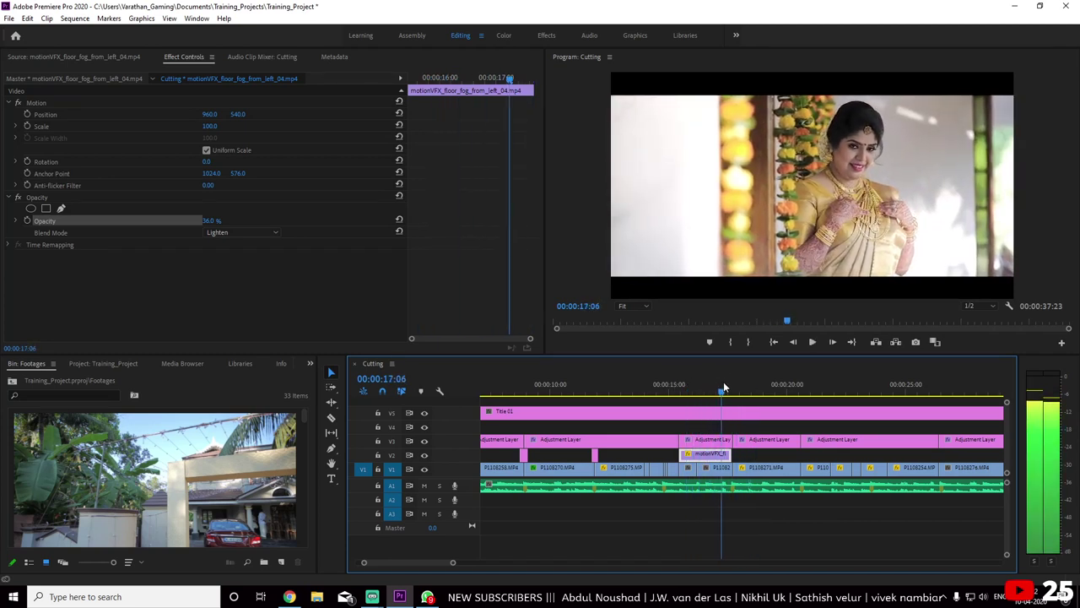
# Return the fog clip to Screen blending at 56% opacity
pyautogui.click(238, 232)
pyautogui.click(248, 347)
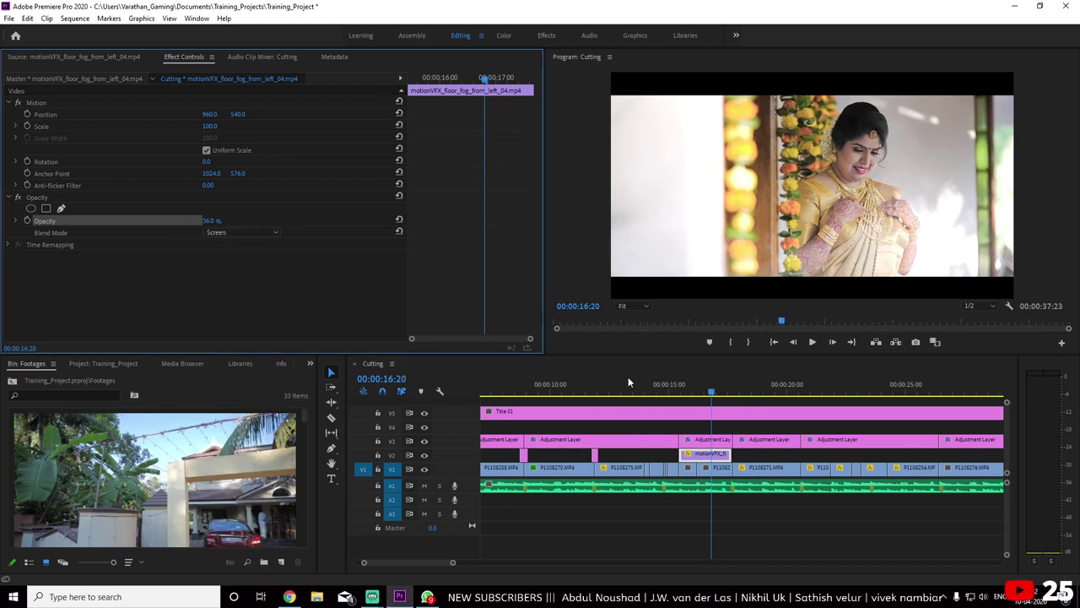
pyautogui.moveTo(627, 384); pyautogui.dragTo(674, 385)
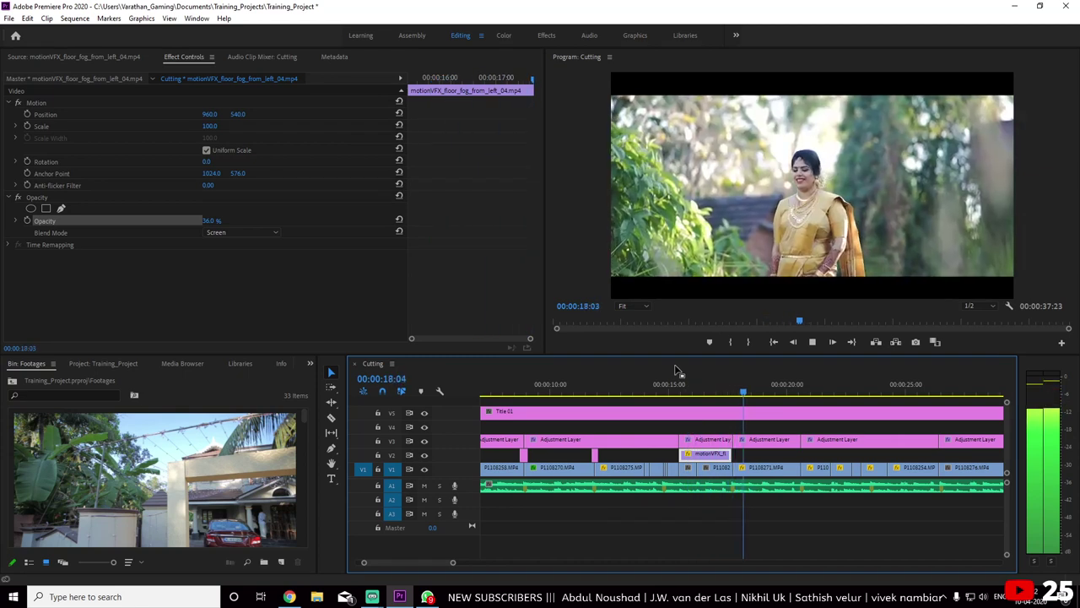
# Play back the floor fog section from about 16:03, then save the project
pyautogui.click(697, 384)
pyautogui.press('space')
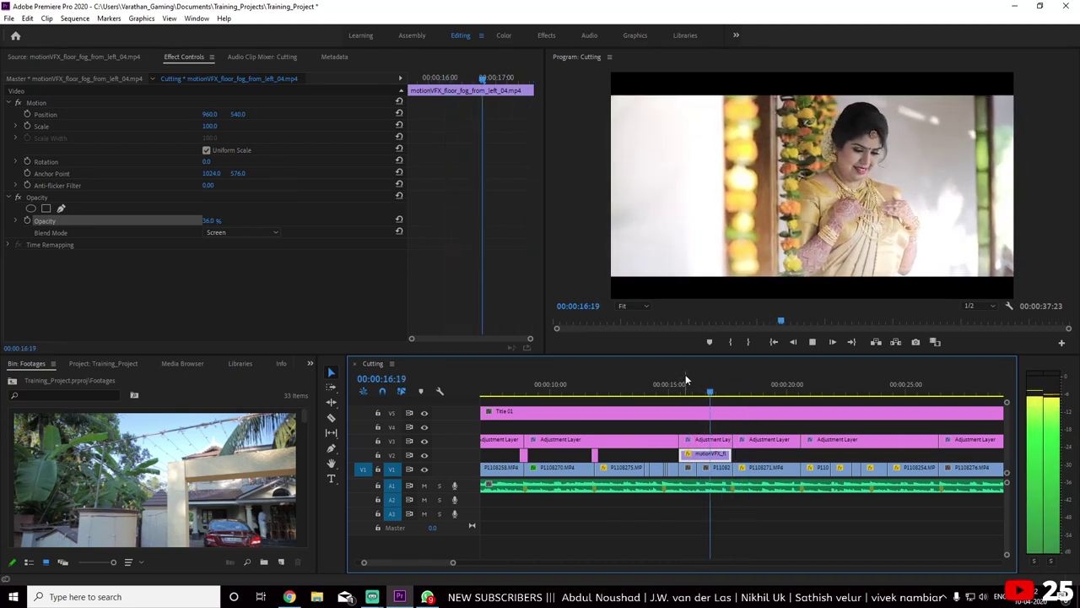
pyautogui.press('space')
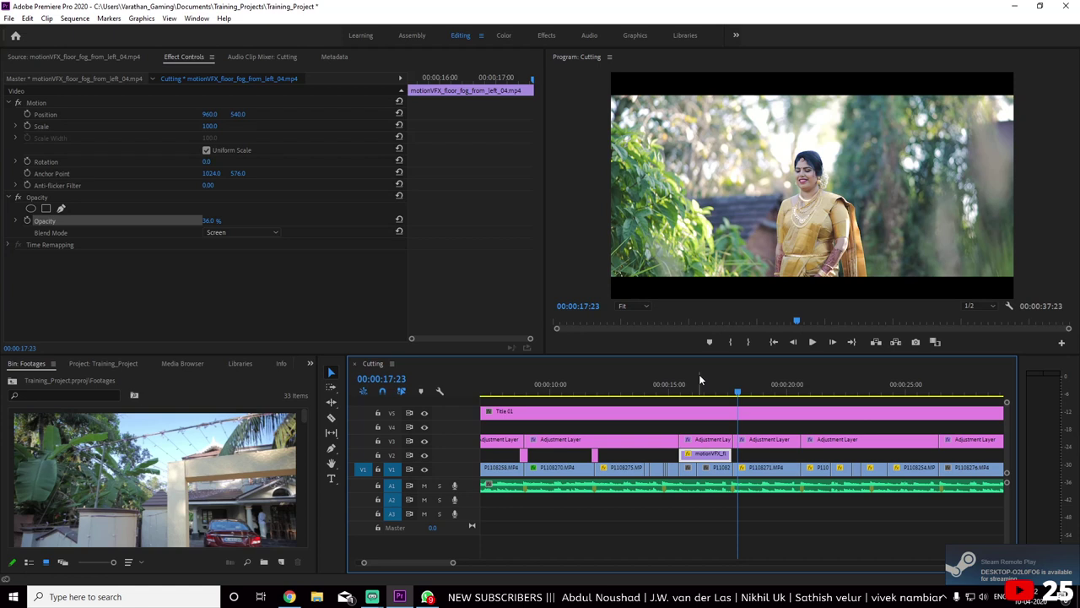
pyautogui.hotkey('ctrl', 's')
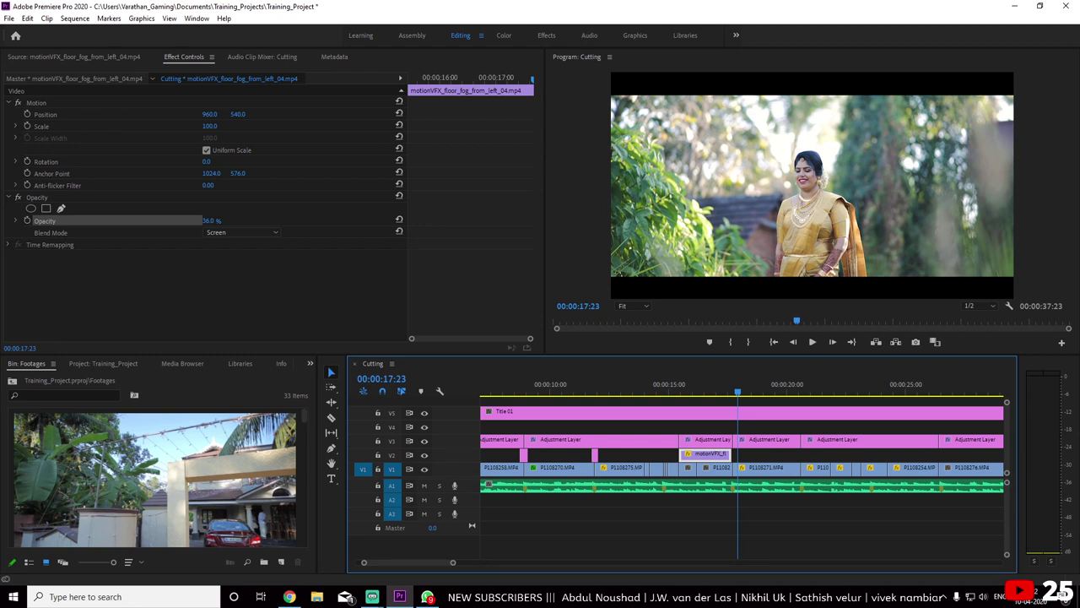
pyautogui.click(372, 597)
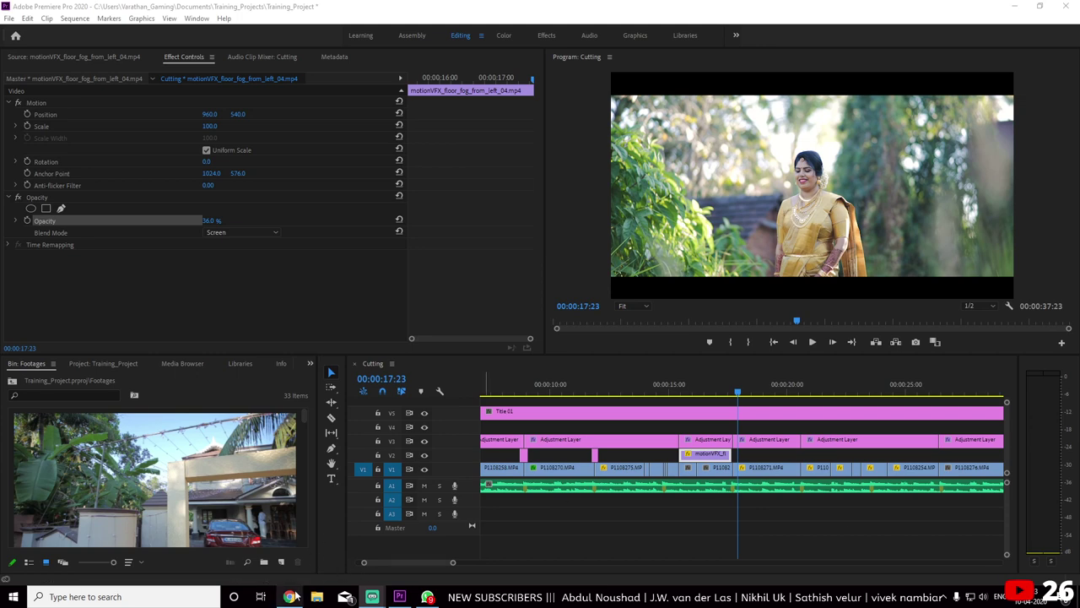
# Bring Chrome forward and load Google in the tab where prodad.com timed out
pyautogui.click(291, 596)
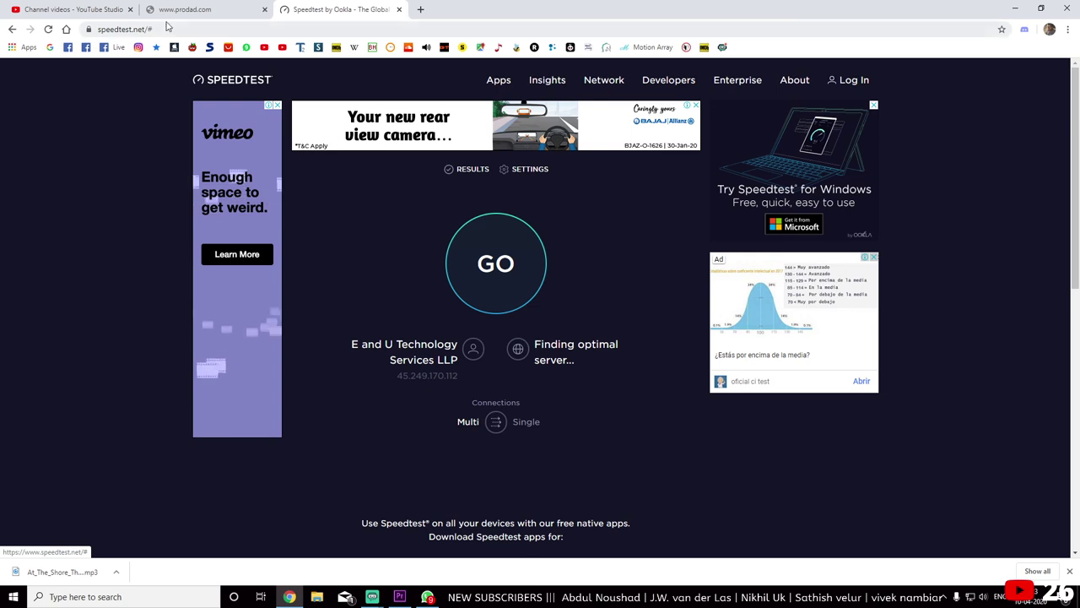
pyautogui.click(193, 12)
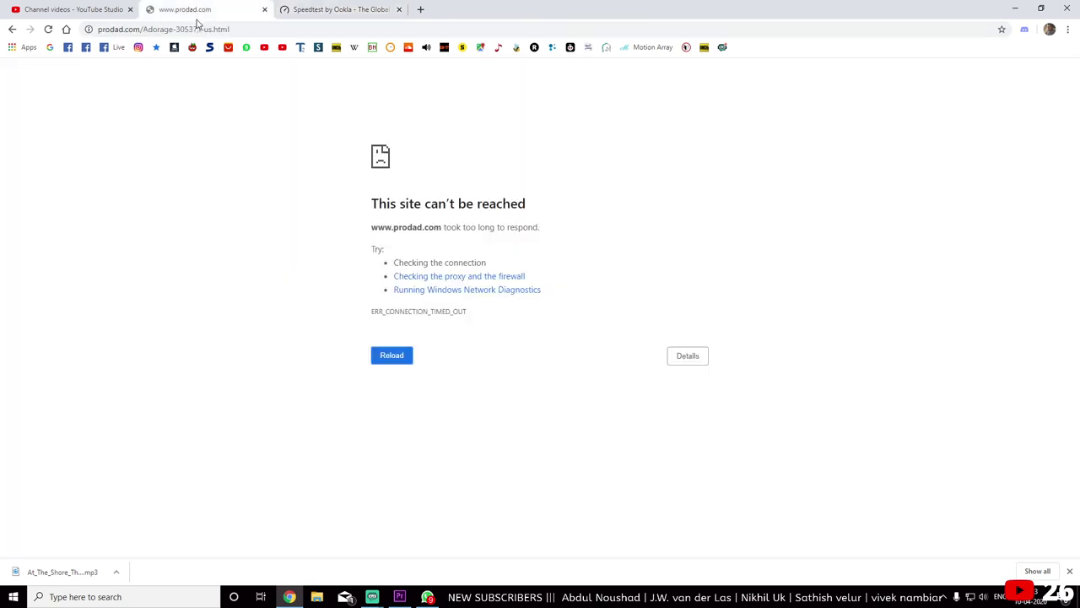
pyautogui.click(49, 47)
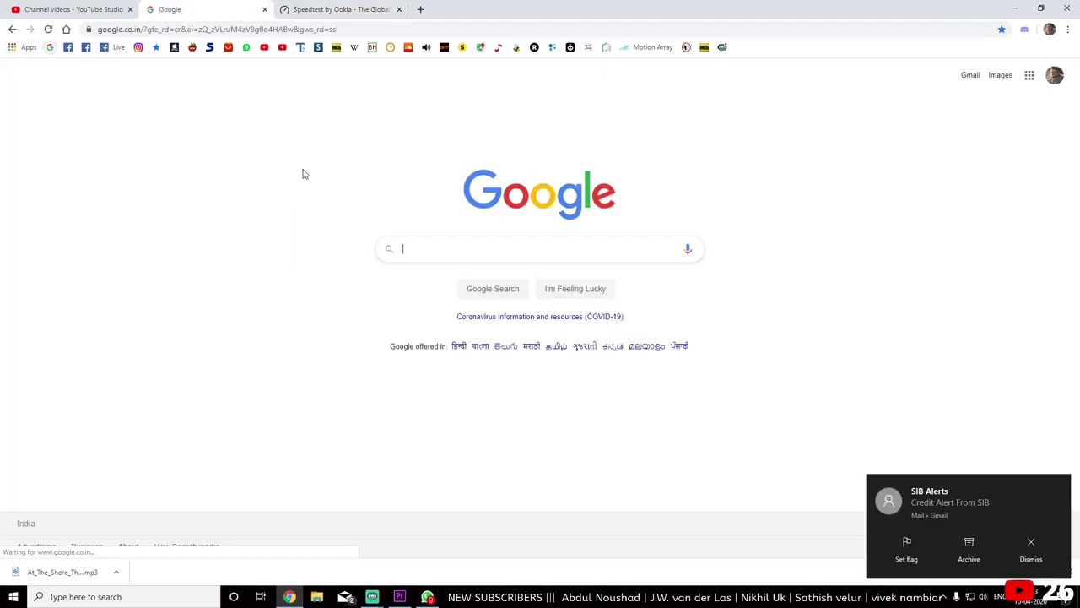
# Search Google for 'NewBlueFX TotalFX 6 Free Download'
pyautogui.click(454, 253)
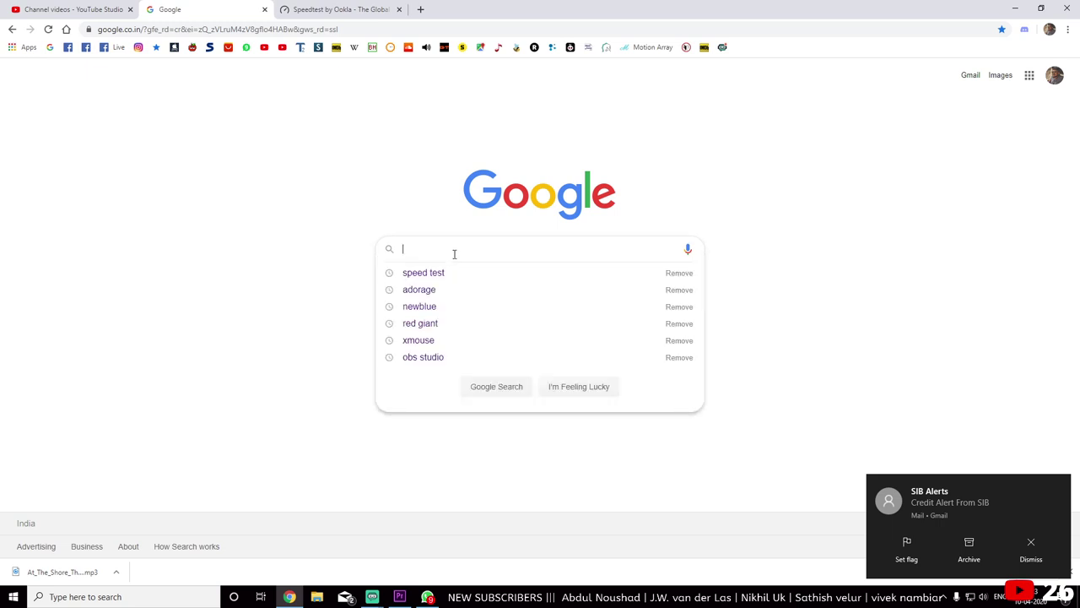
pyautogui.write('NewBlueFX TotalFX 6 Free Download')
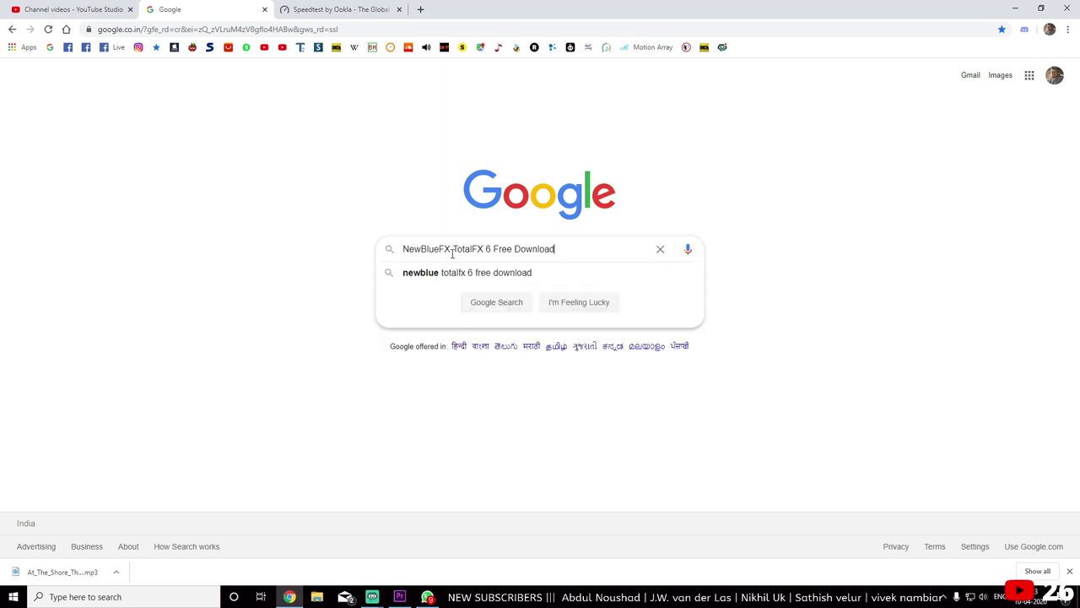
pyautogui.press('Return')
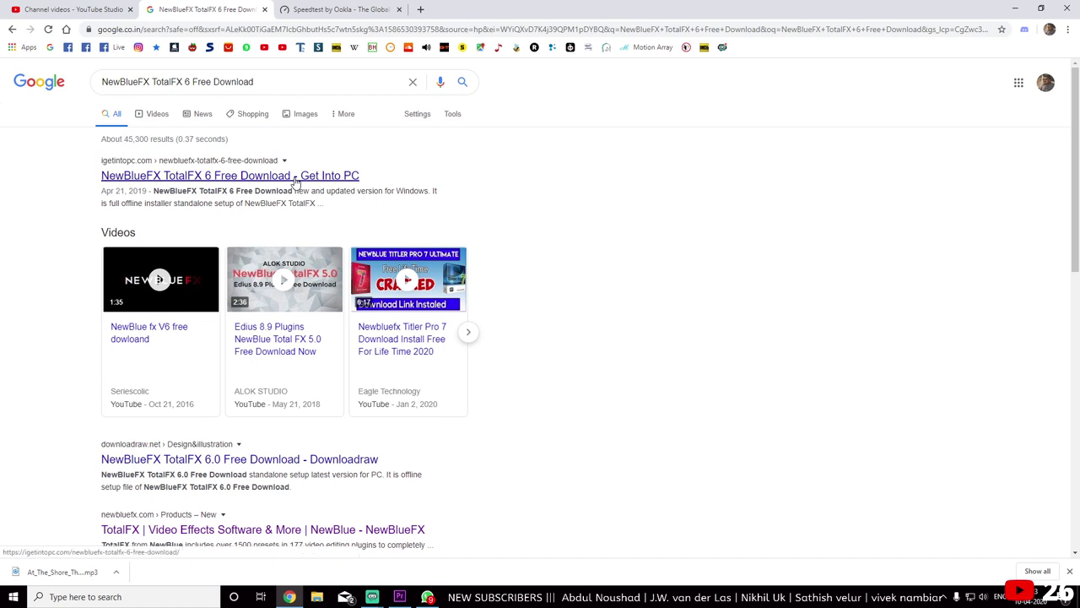
# Trim the query to 'NewBlueFX TotalFX 6', re-run it and check the results
pyautogui.moveTo(276, 250)
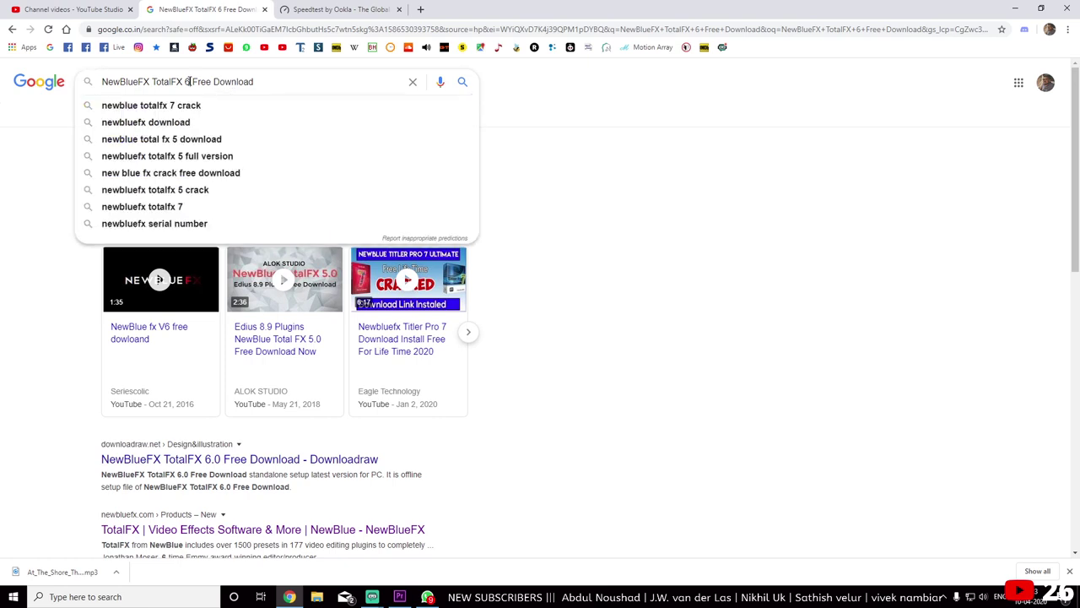
pyautogui.moveTo(191, 81); pyautogui.dragTo(382, 88)
pyautogui.press('BackSpace')
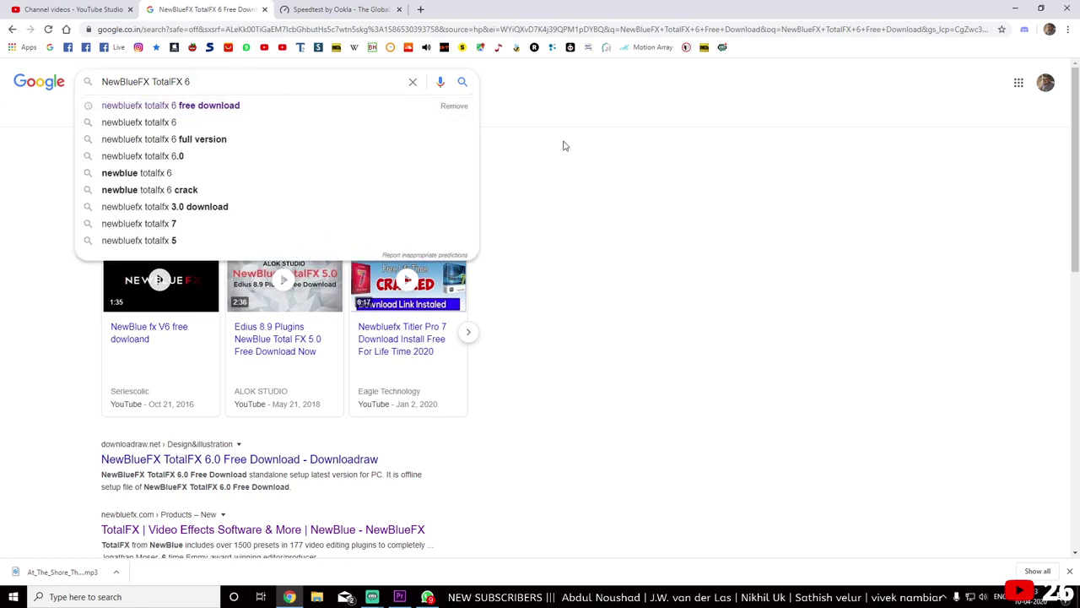
pyautogui.press('Return')
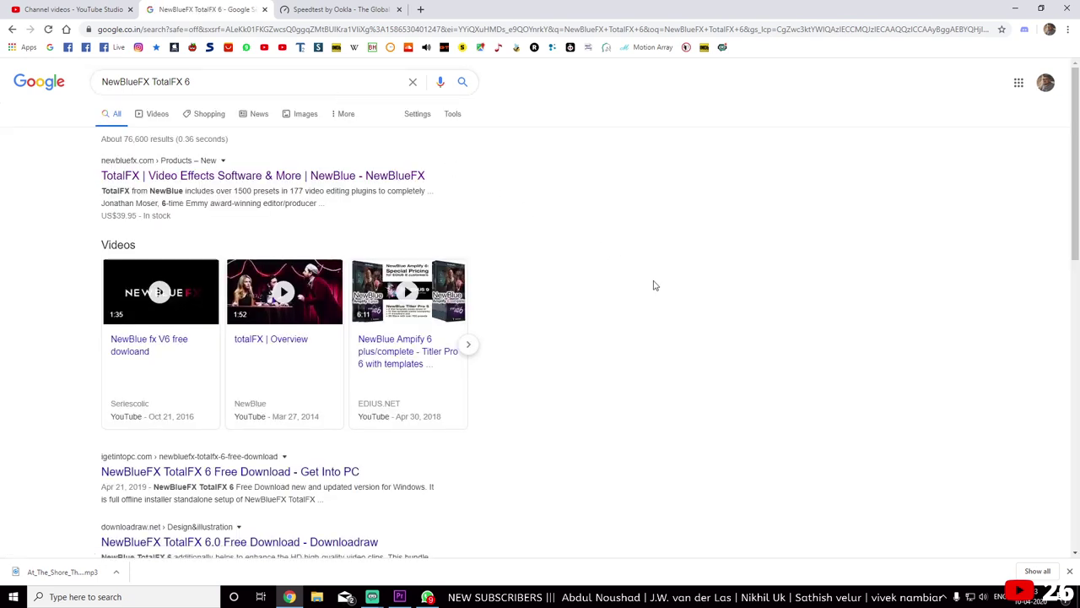
pyautogui.moveTo(266, 315)
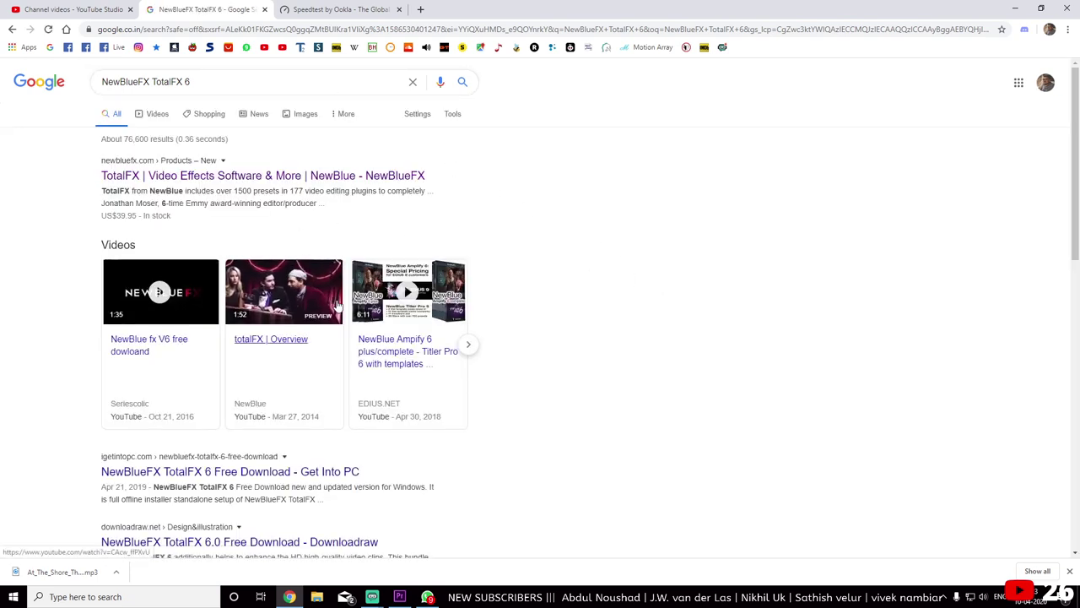
pyautogui.scroll(-1, 295, 297)
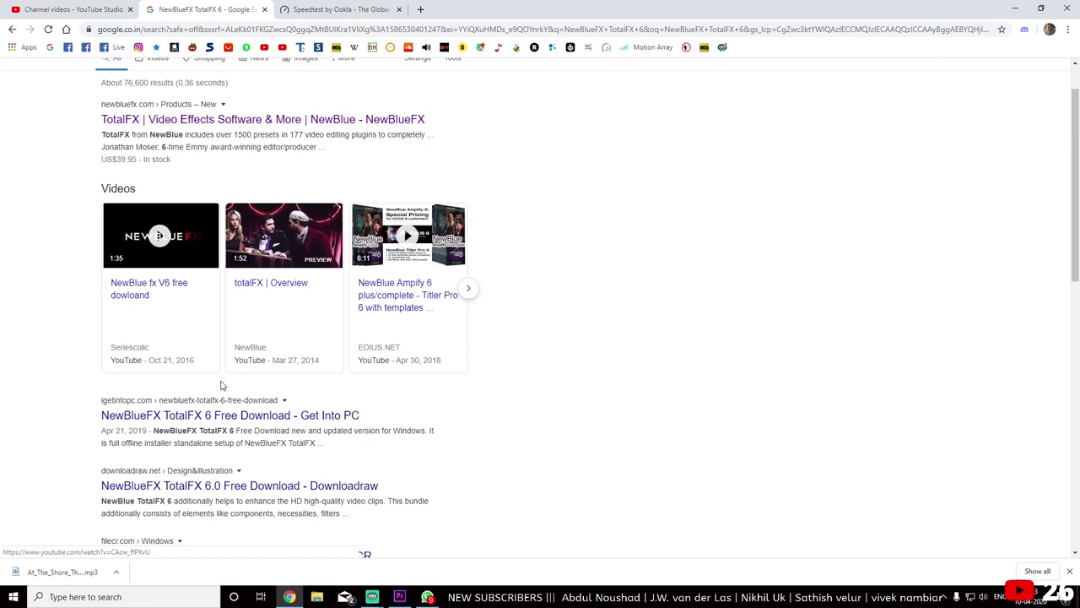
pyautogui.scroll(1, 309, 345)
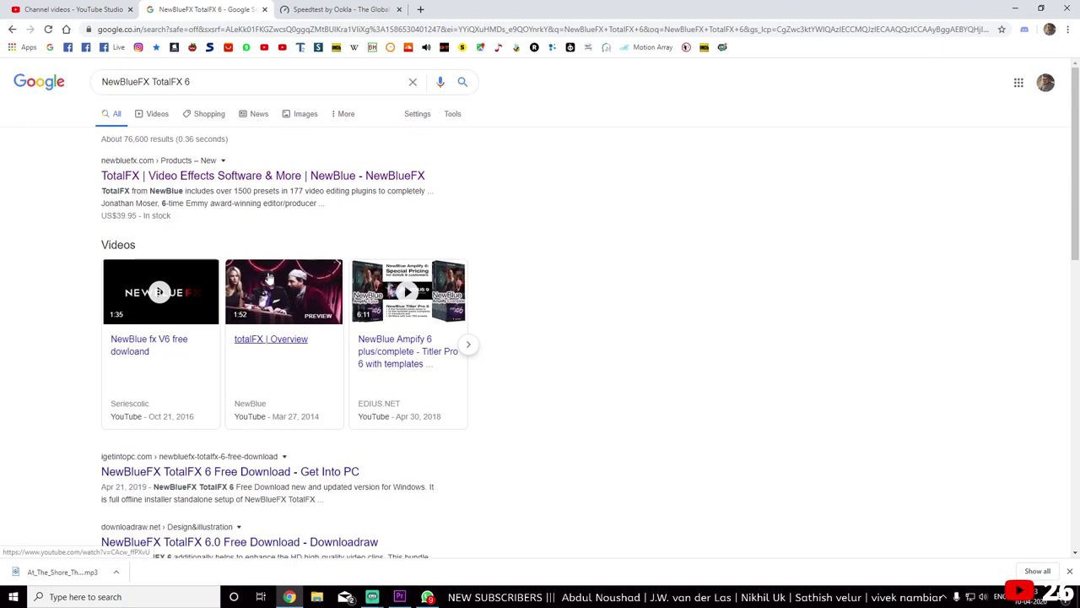
# Open the newbluefx.com TotalFX page and browse collections like Titler Pro 7 Ultimate and Filters 5 Ultimate
pyautogui.click(218, 184)
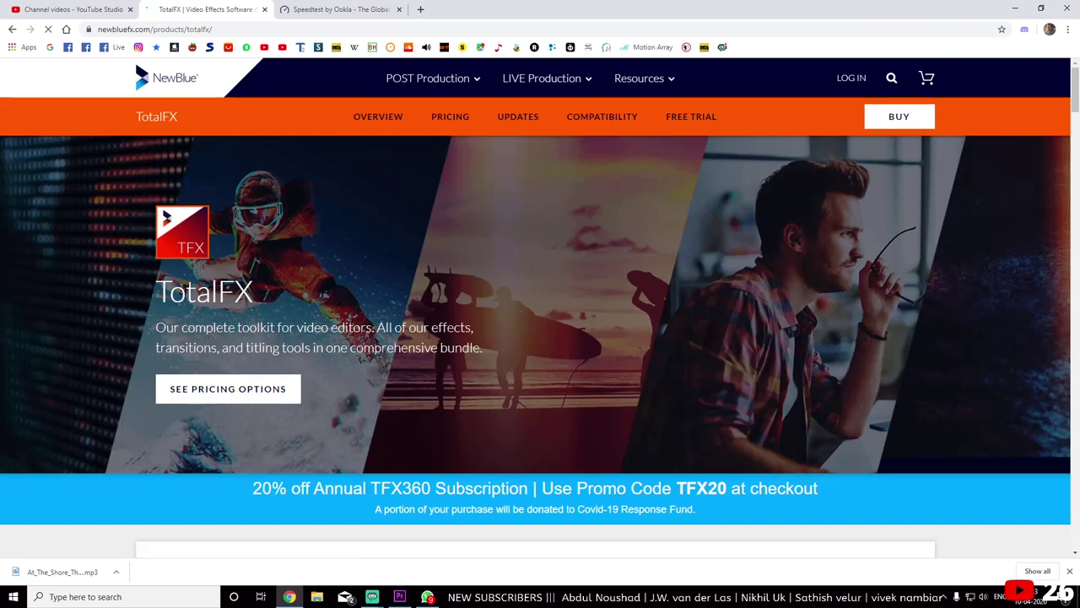
pyautogui.scroll(-3, 428, 338)
pyautogui.scroll(-2, 427, 337)
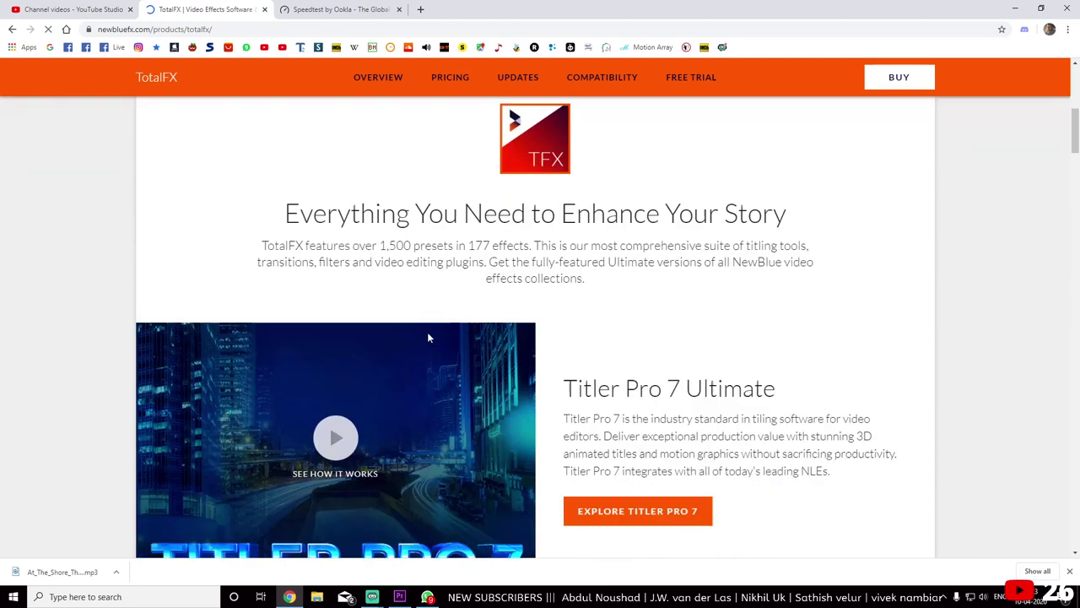
pyautogui.scroll(-2, 428, 337)
pyautogui.scroll(-1, 428, 337)
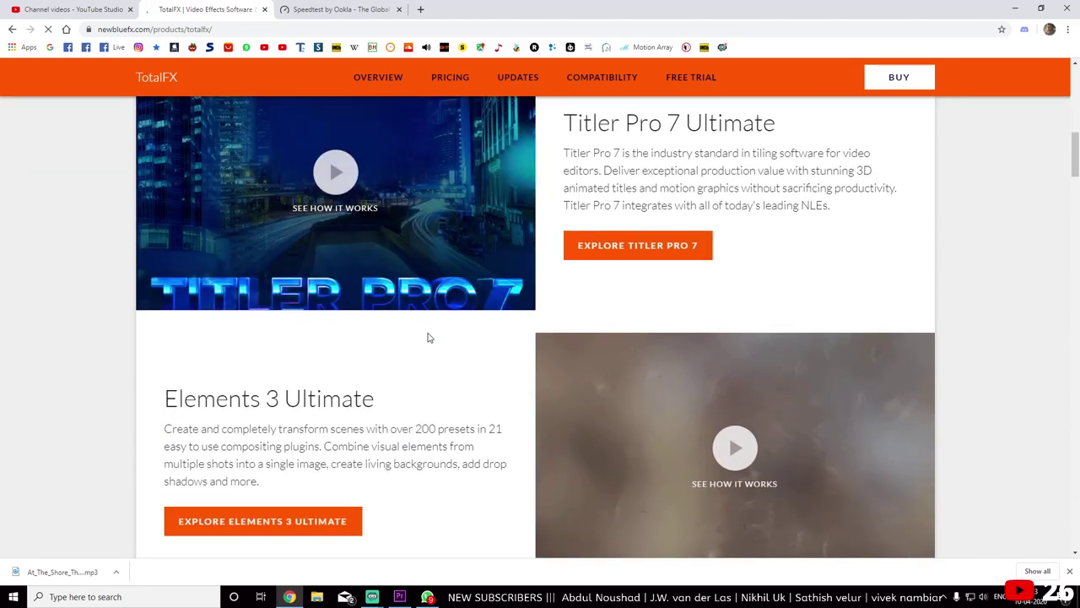
pyautogui.scroll(-1, 427, 337)
pyautogui.scroll(-2, 428, 338)
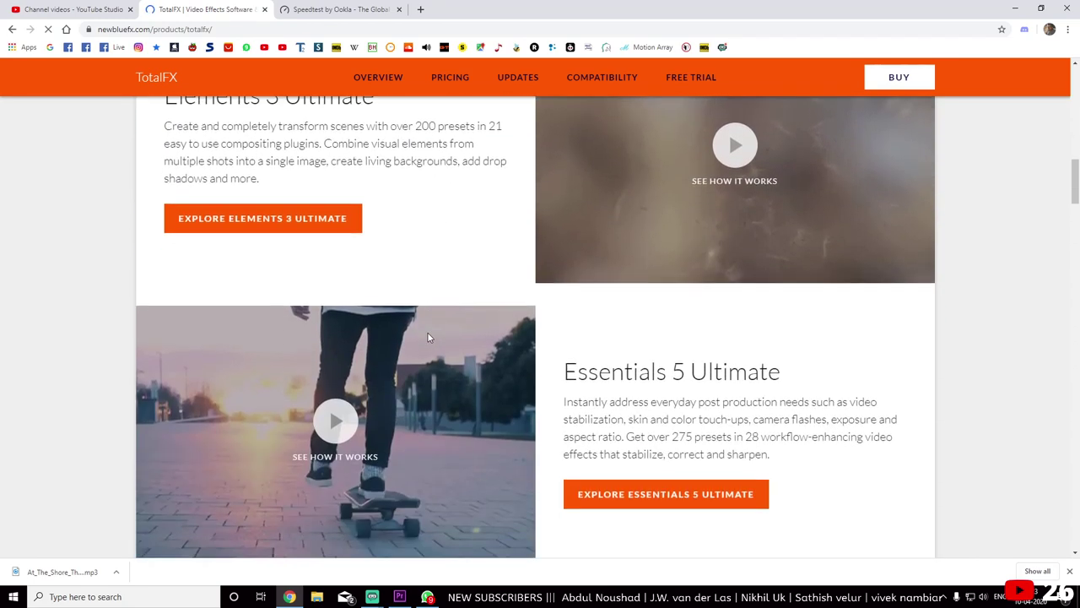
pyautogui.scroll(-2, 427, 338)
pyautogui.scroll(-3, 427, 337)
pyautogui.scroll(-3, 428, 338)
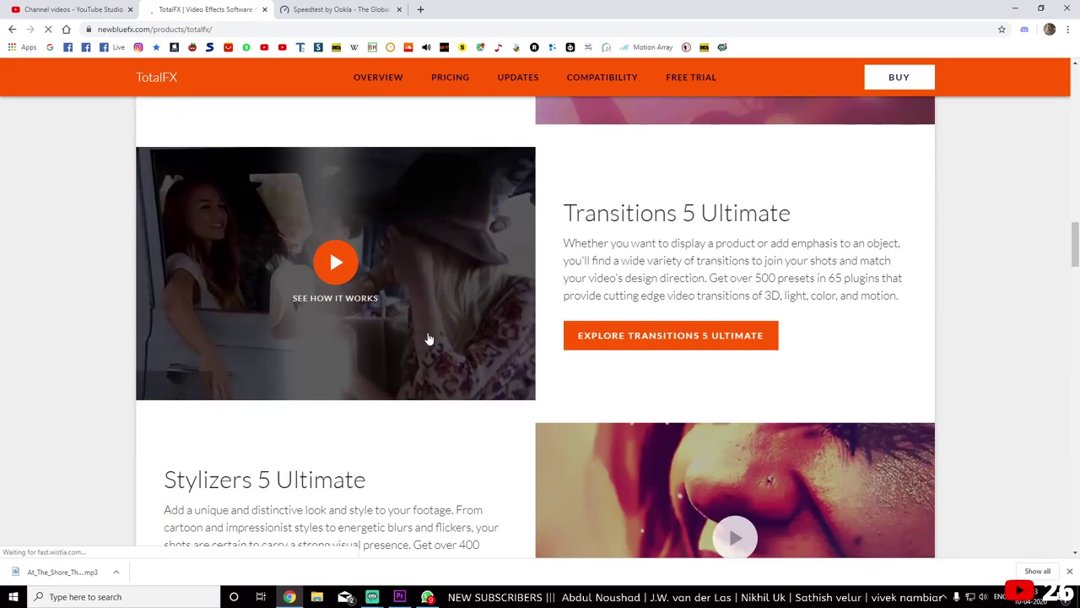
pyautogui.scroll(-4, 428, 338)
pyautogui.scroll(4, 427, 338)
pyautogui.scroll(5, 430, 335)
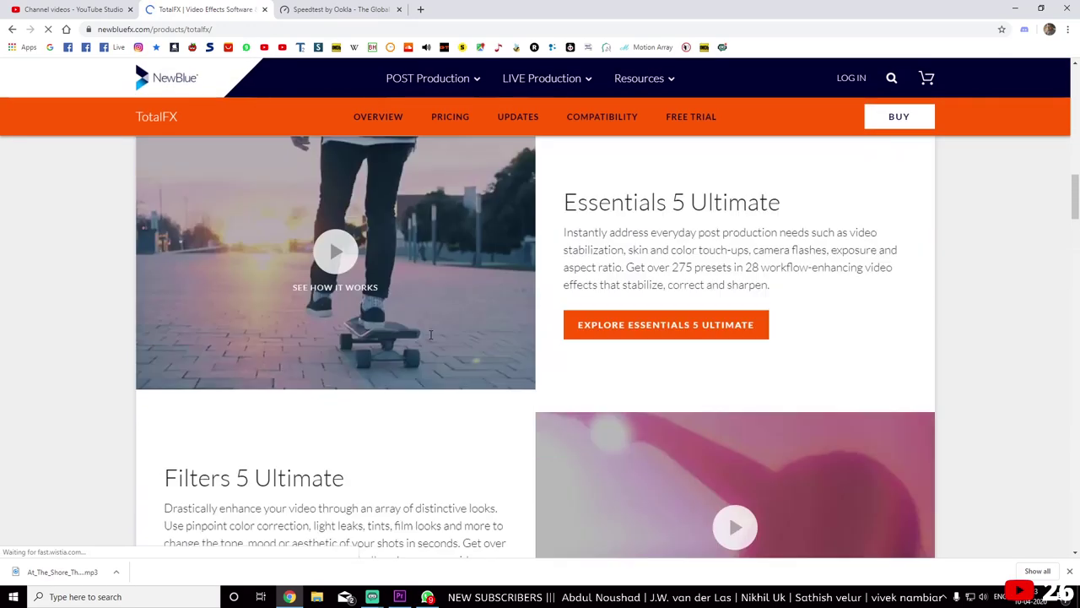
pyautogui.scroll(5, 431, 335)
pyautogui.scroll(4, 427, 329)
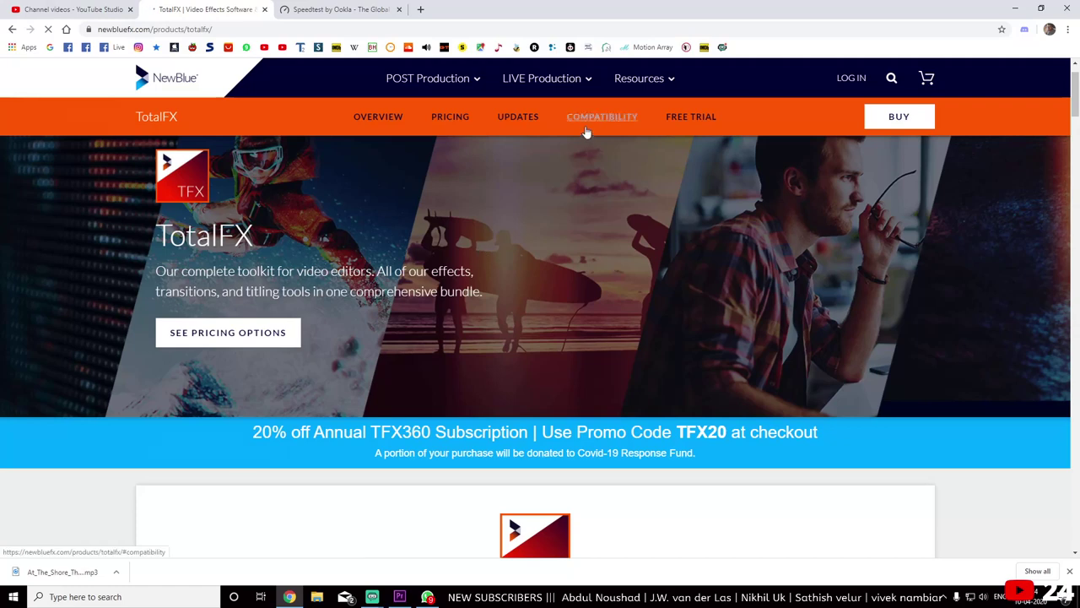
pyautogui.click(593, 120)
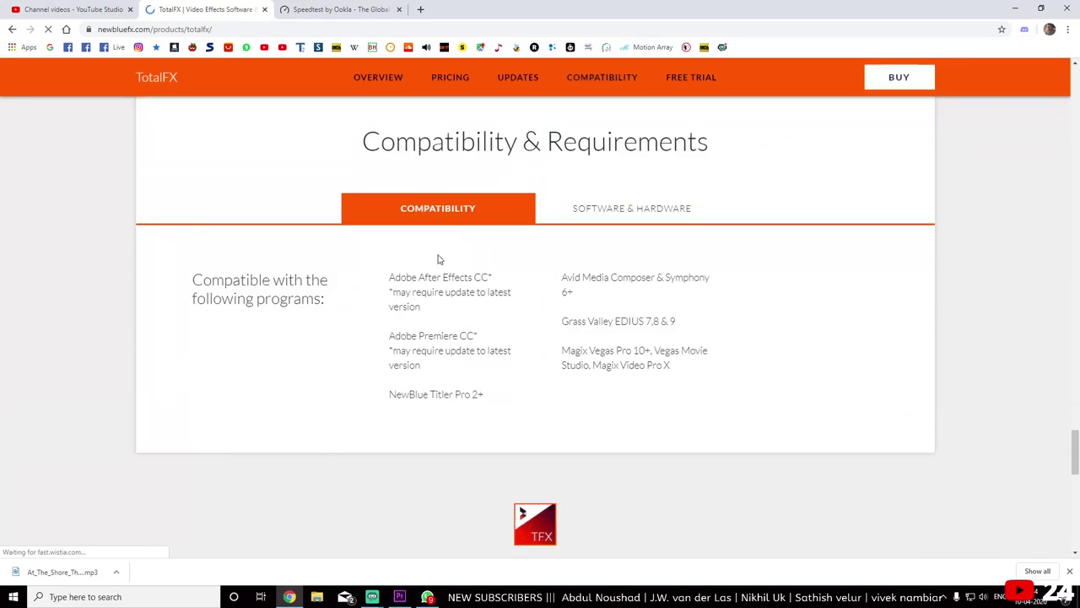
pyautogui.moveTo(444, 278); pyautogui.dragTo(909, 421)
pyautogui.click(504, 372)
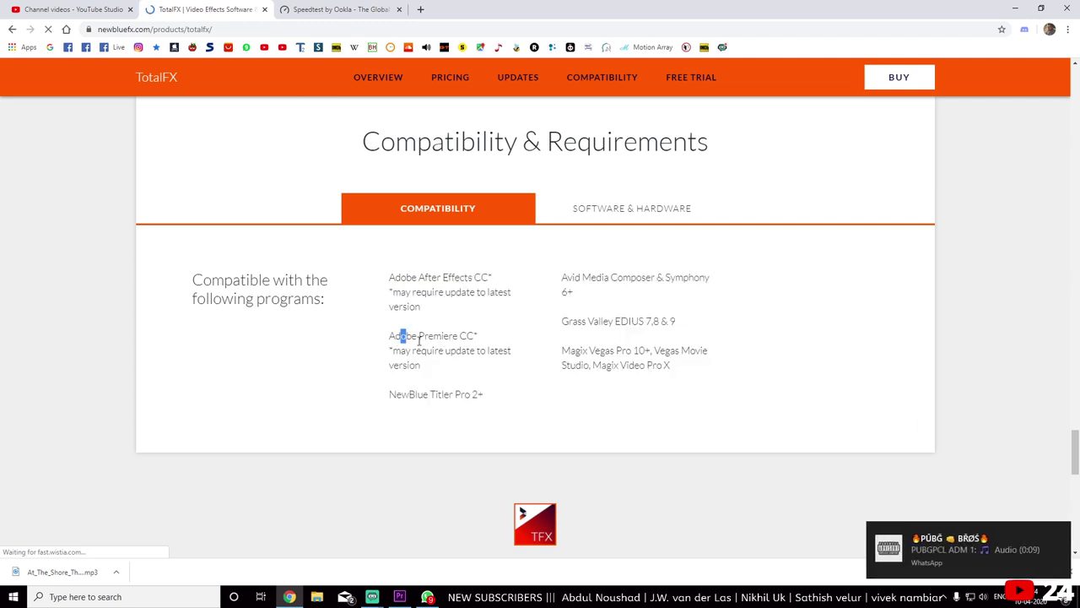
pyautogui.moveTo(407, 336); pyautogui.dragTo(680, 365)
pyautogui.click(765, 369)
pyautogui.moveTo(753, 345); pyautogui.dragTo(760, 291)
pyautogui.click(759, 291)
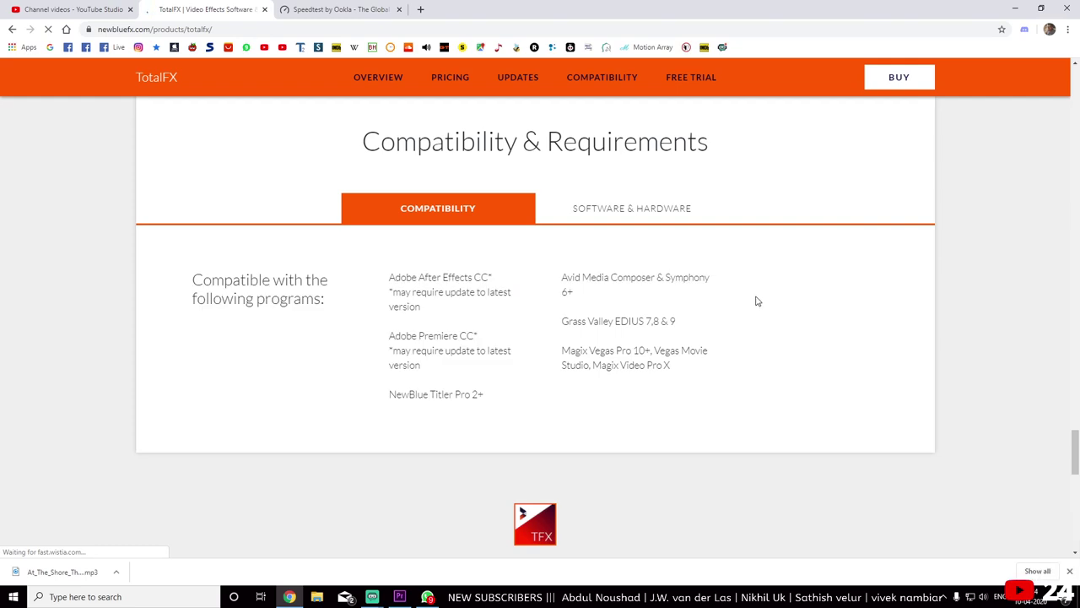
pyautogui.scroll(10, 628, 282)
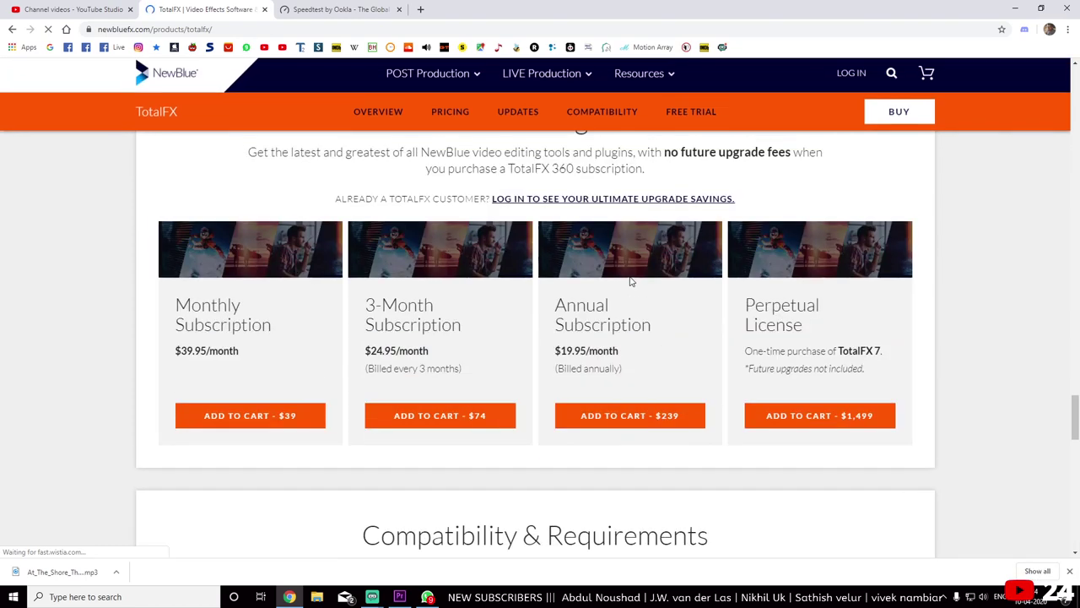
pyautogui.scroll(10, 629, 282)
pyautogui.scroll(10, 638, 284)
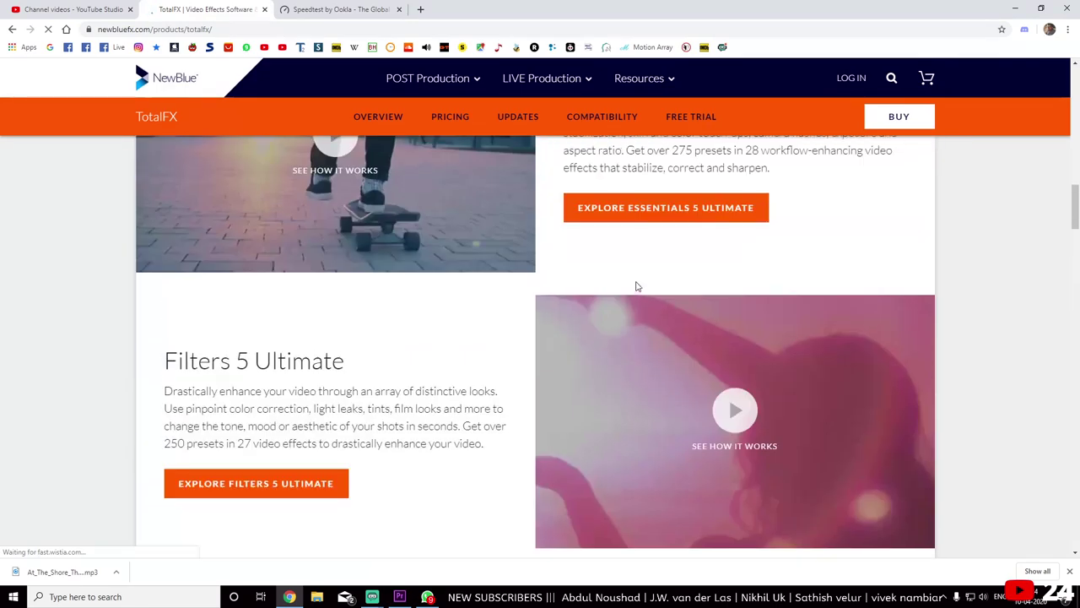
pyautogui.scroll(10, 641, 289)
pyautogui.scroll(10, 647, 291)
pyautogui.scroll(1, 647, 291)
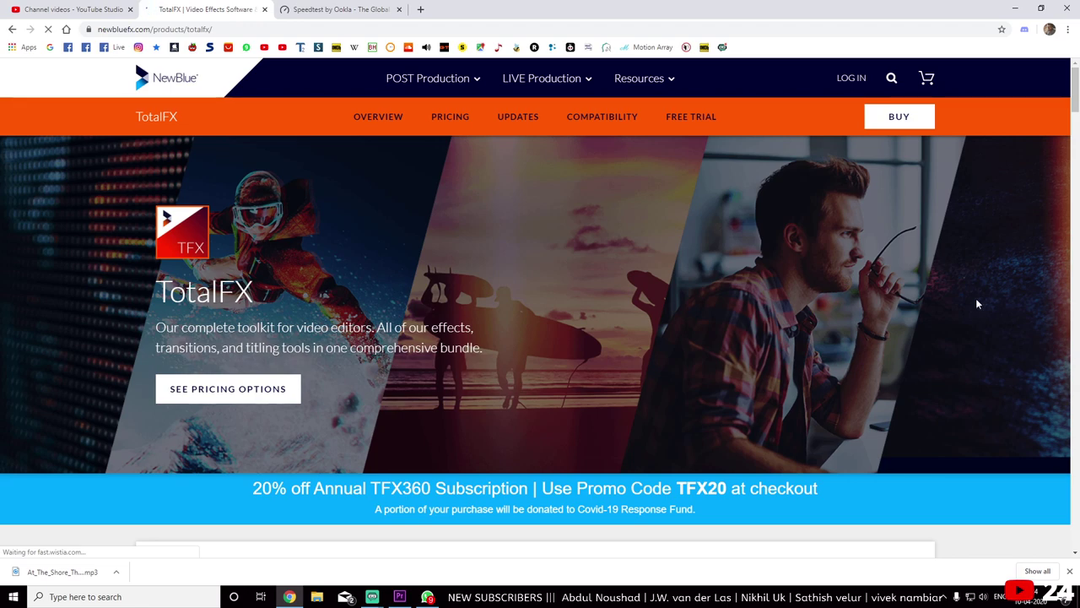
pyautogui.scroll(-5, 1071, 105)
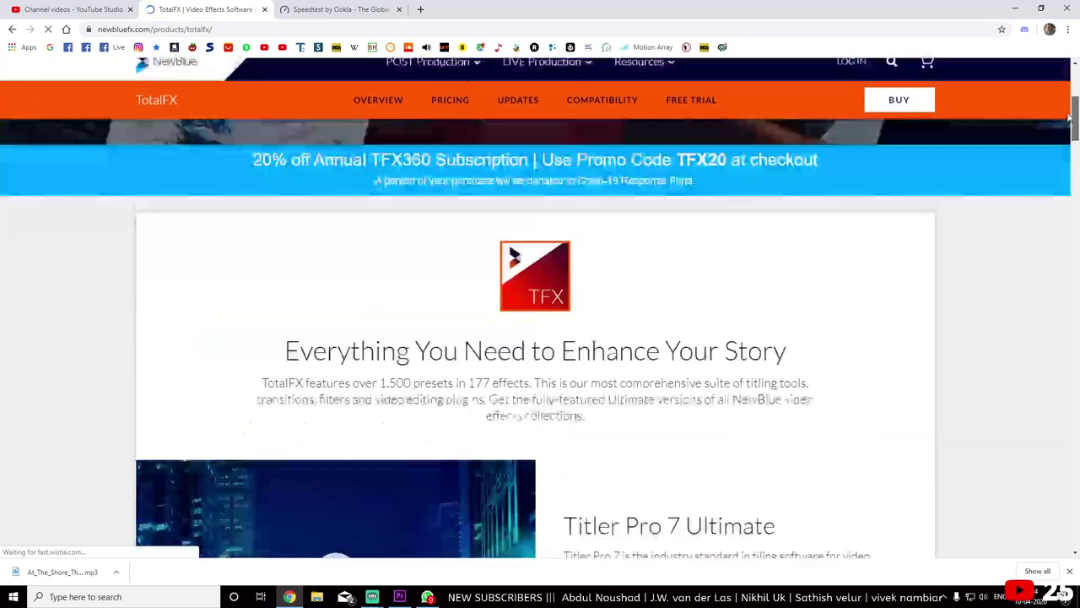
pyautogui.scroll(5, 1059, 122)
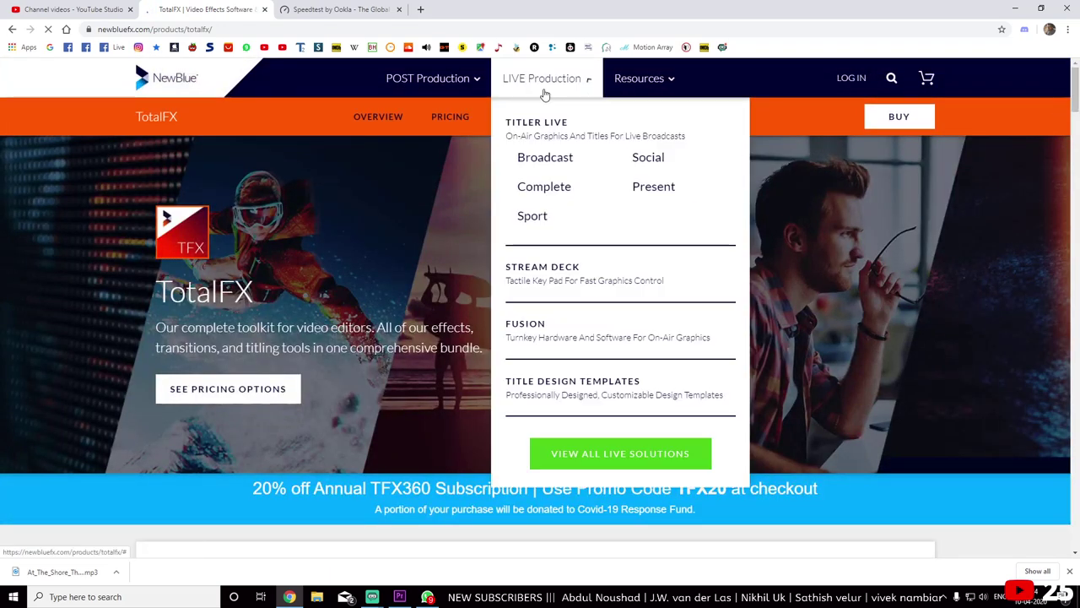
# Close the TotalFX tab and start a Speedtest by Ookla run with GO
pyautogui.click(265, 10)
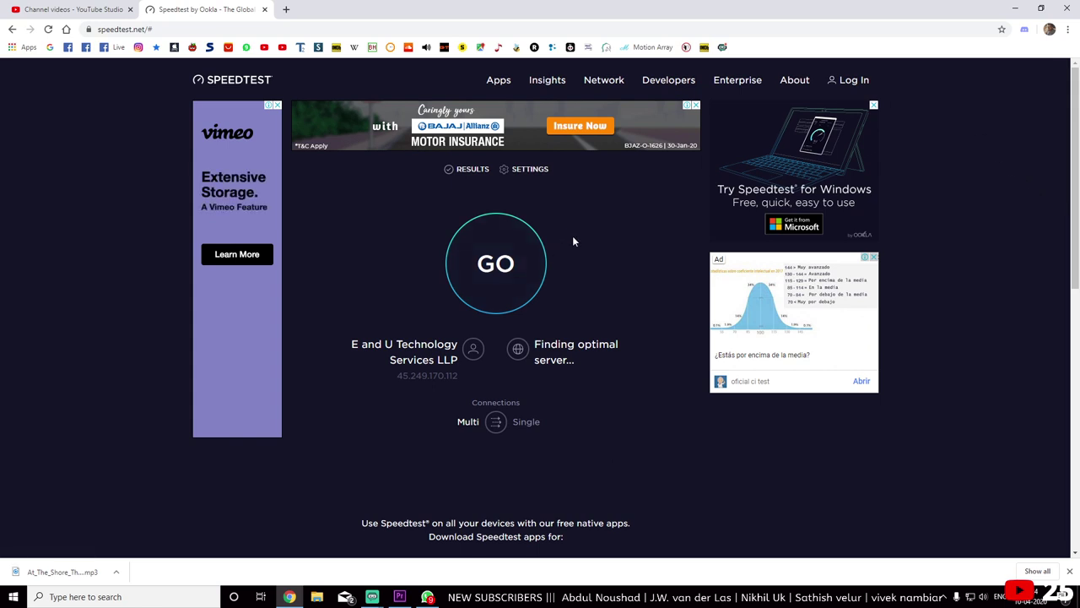
pyautogui.click(495, 278)
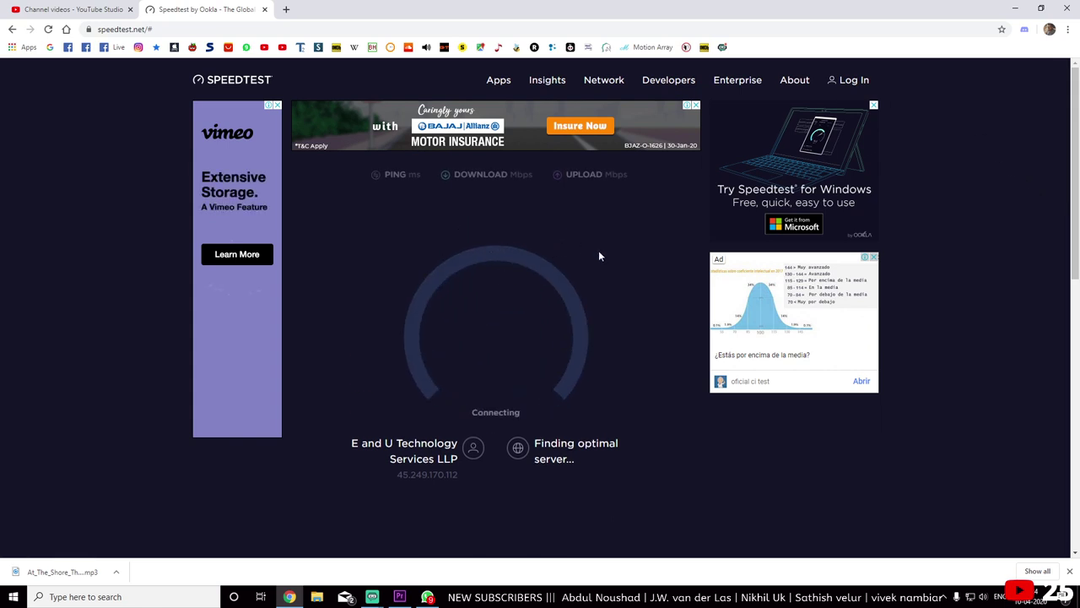